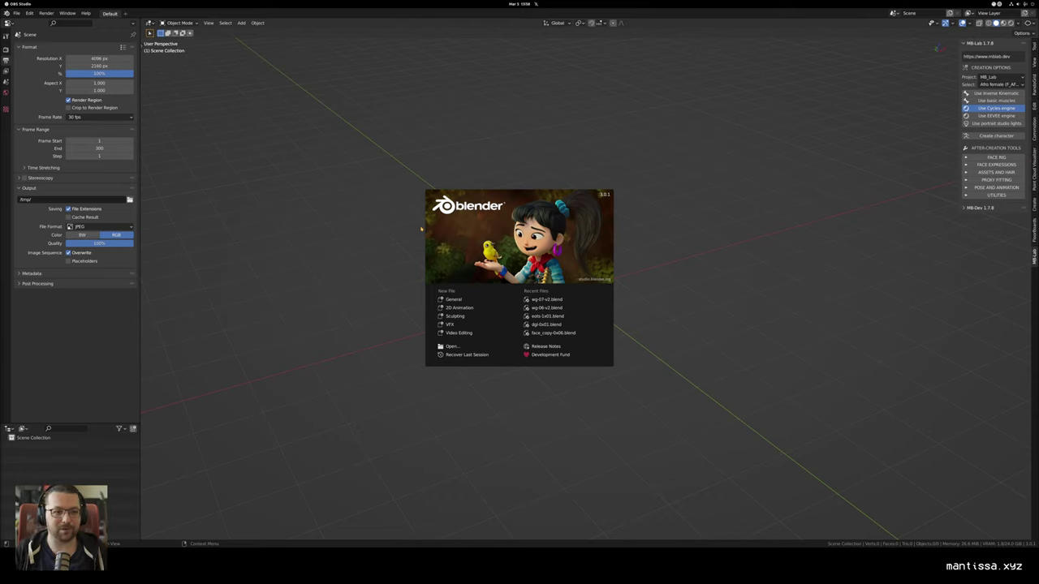
Step: Switch to the file manager and open demo-01.jpg from the demo-01 folder under projects
key(super+e)
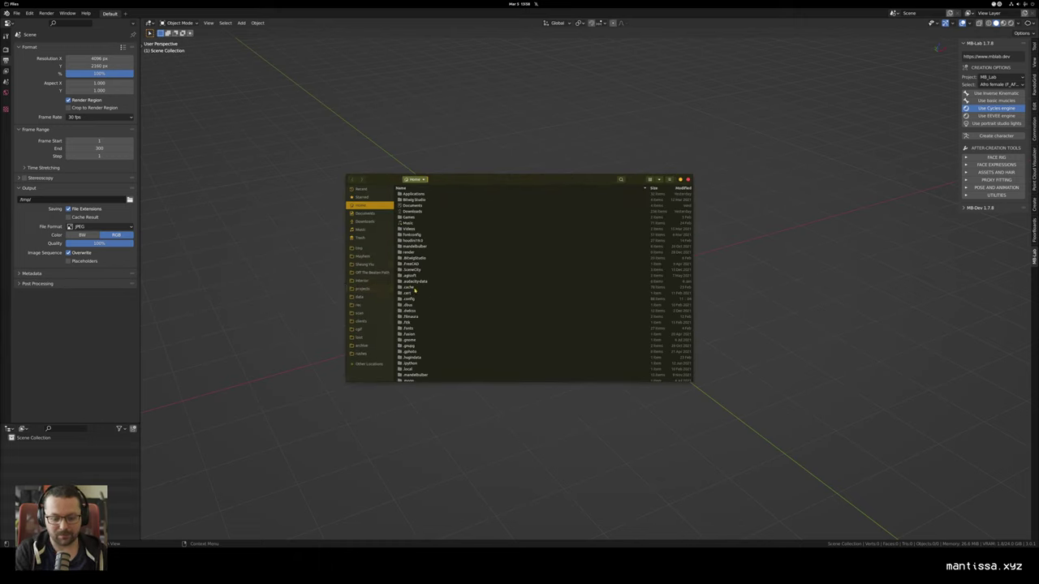
key(ctrl+h)
click(373, 289)
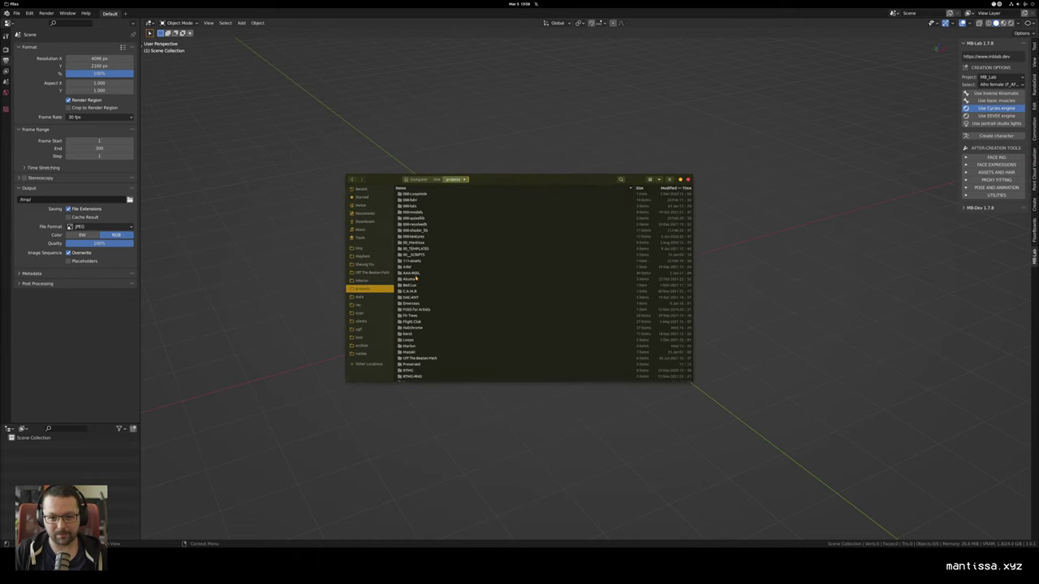
scroll(422, 296, down, 1)
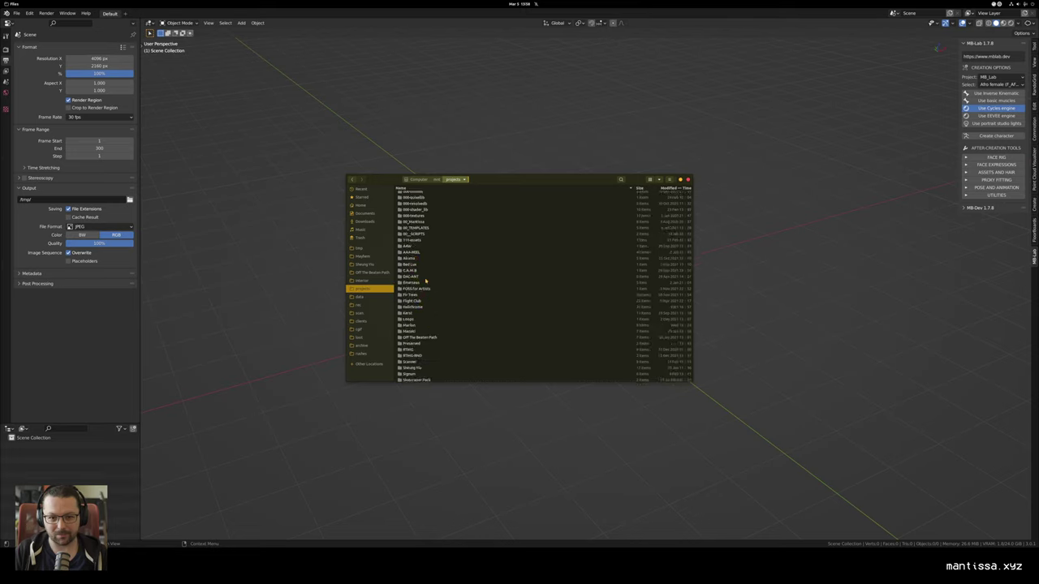
scroll(424, 281, down, 2)
scroll(431, 354, down, 3)
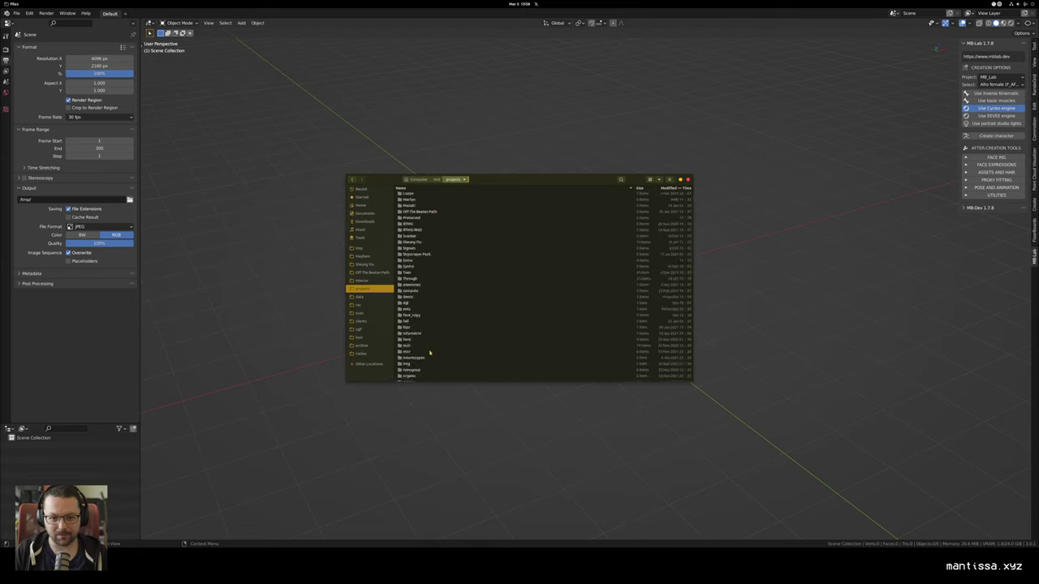
double_click(413, 298)
double_click(411, 195)
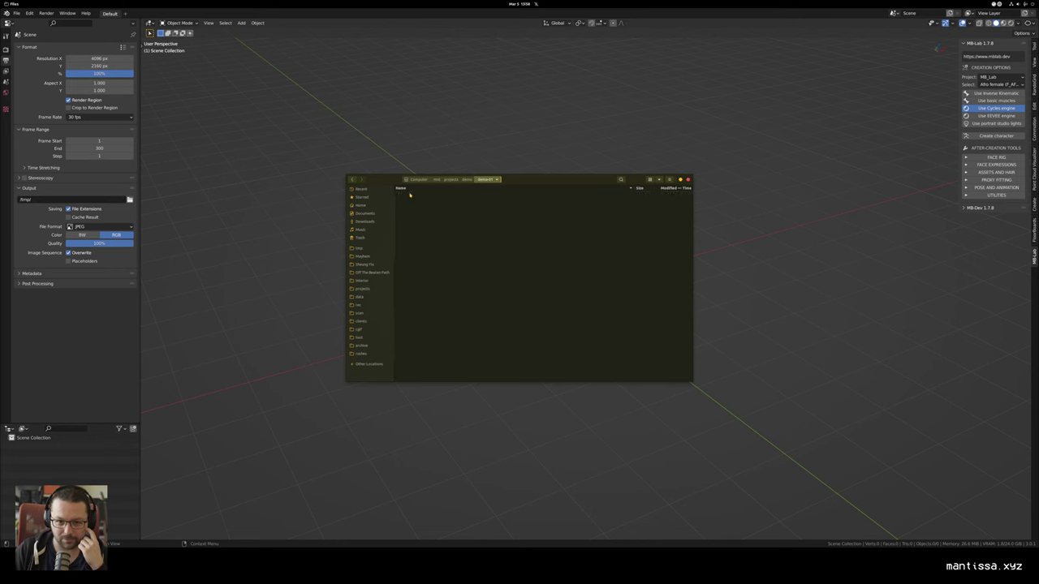
double_click(412, 207)
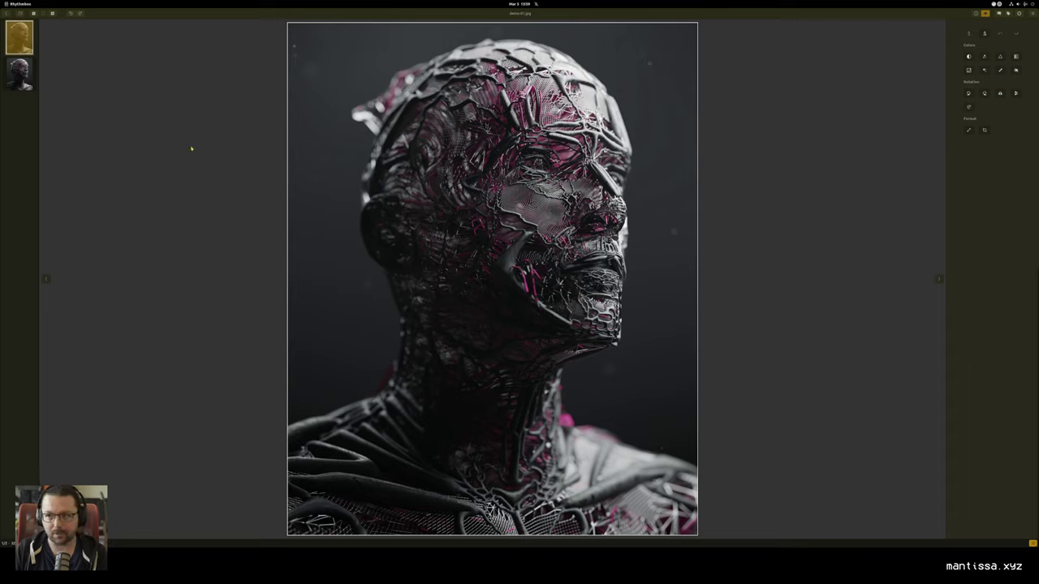
Step: Close the image and the file manager, return to Blender and dismiss the splash screen
click(153, 34)
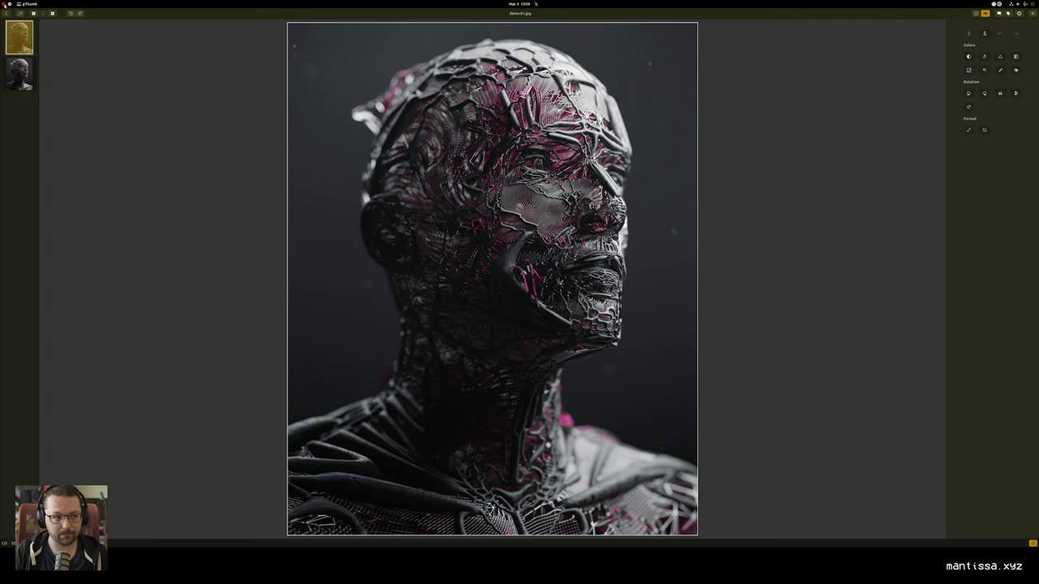
click(4, 4)
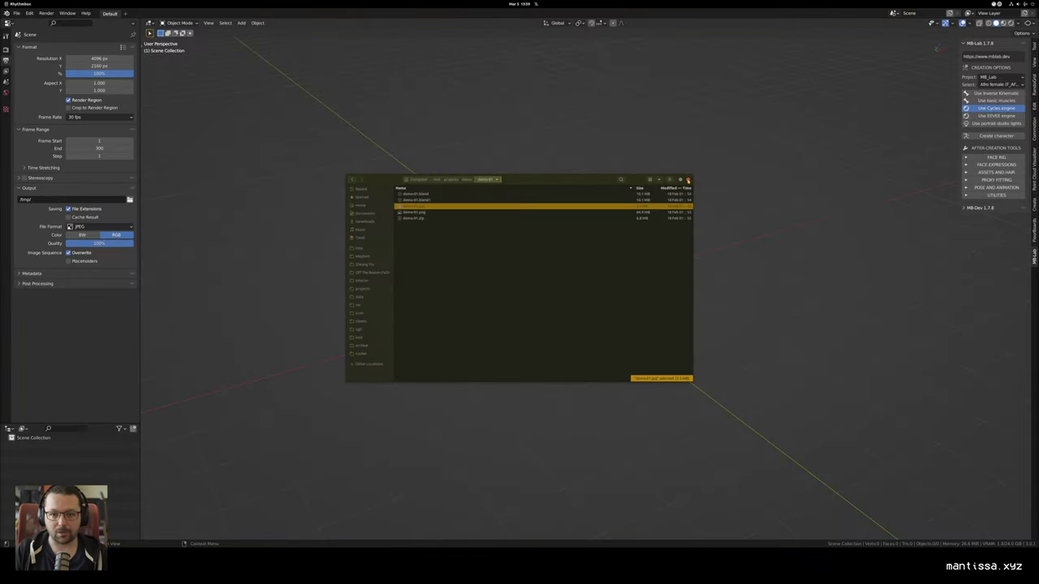
click(689, 180)
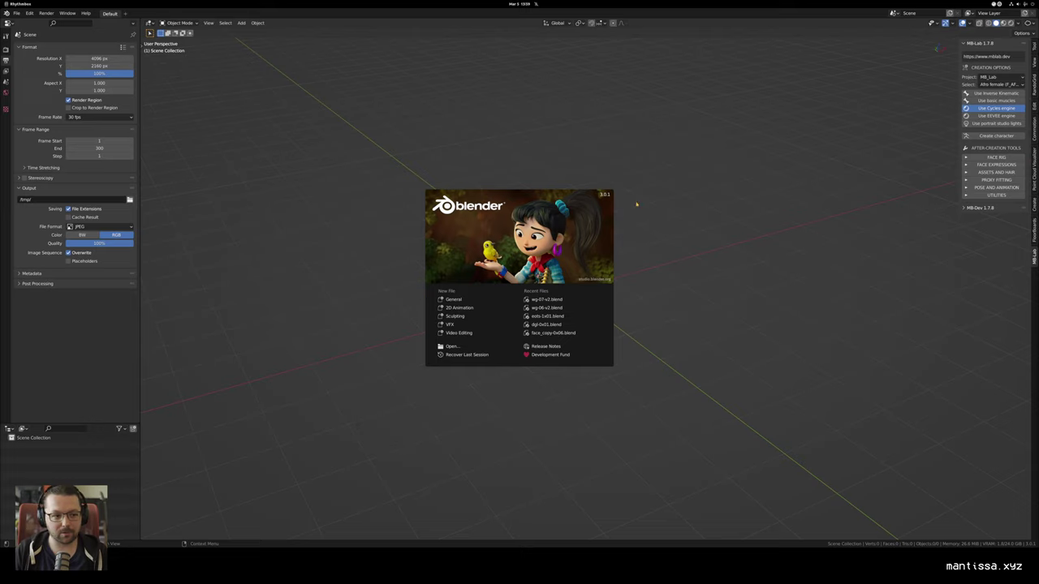
click(758, 141)
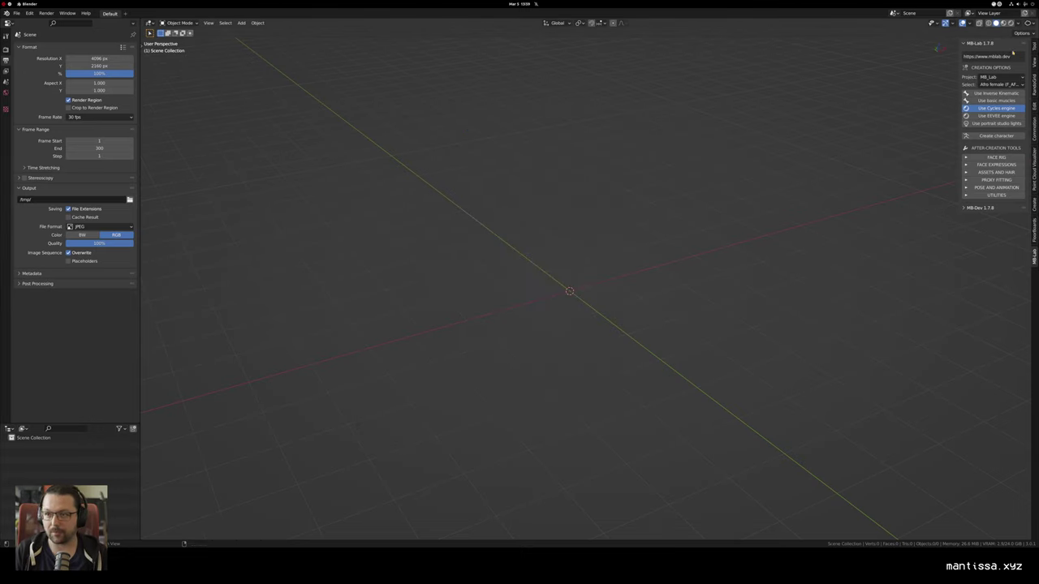
Step: Enlarge the MB-Lab options to read them, and return them to normal size
scroll(993, 64, up, 8)
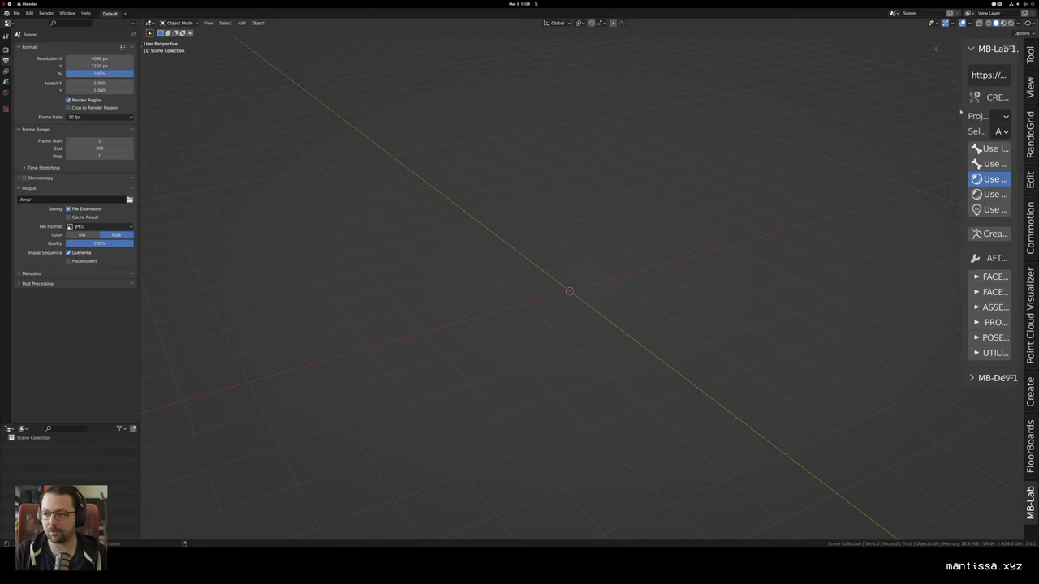
drag(958, 108, 836, 108)
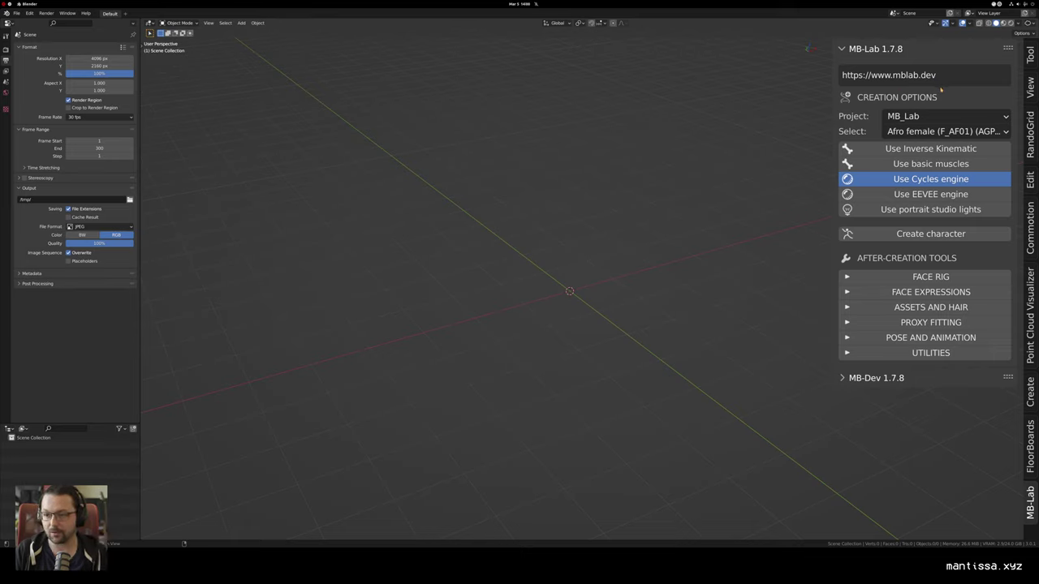
key(Home)
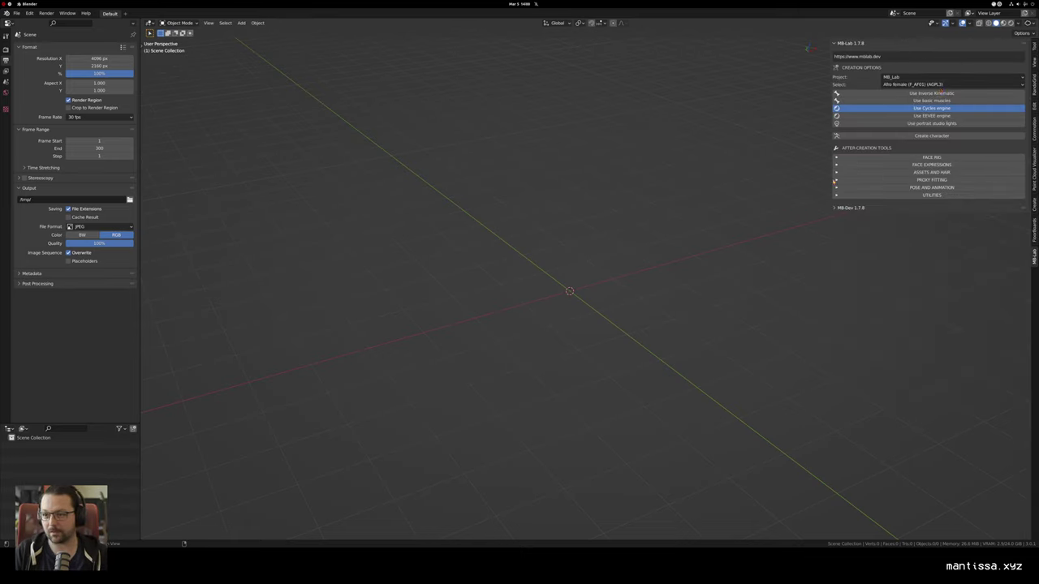
drag(832, 177, 950, 173)
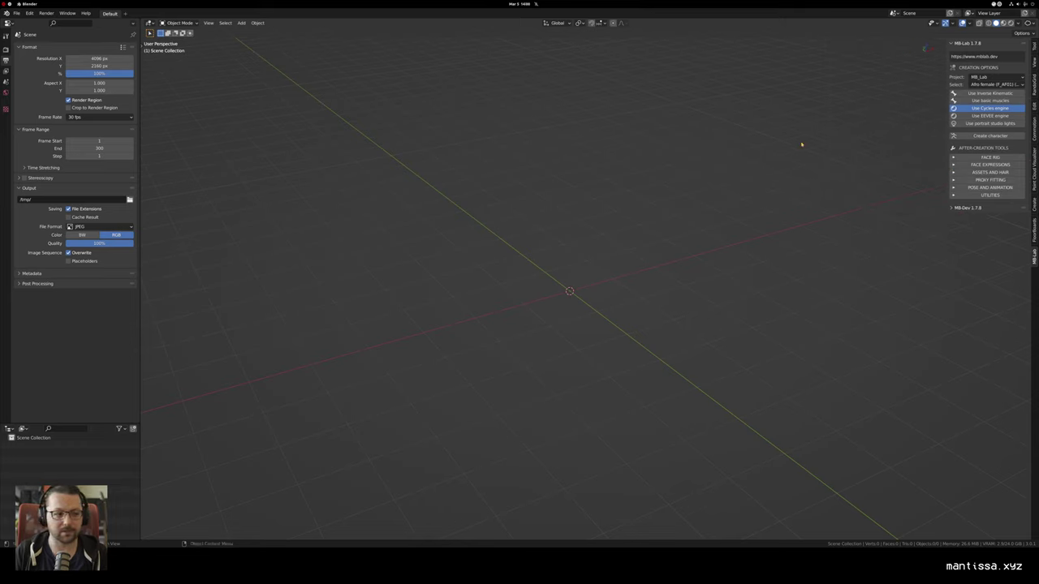
Step: Create an MB-Lab character from the Afro male (M_AF01) template using the Cycles engine
click(983, 85)
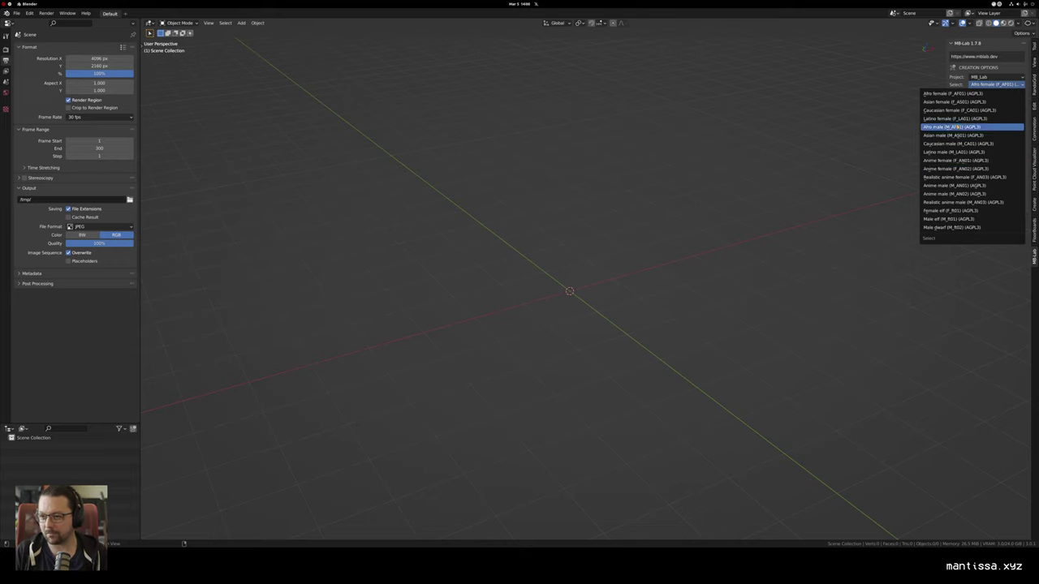
click(986, 84)
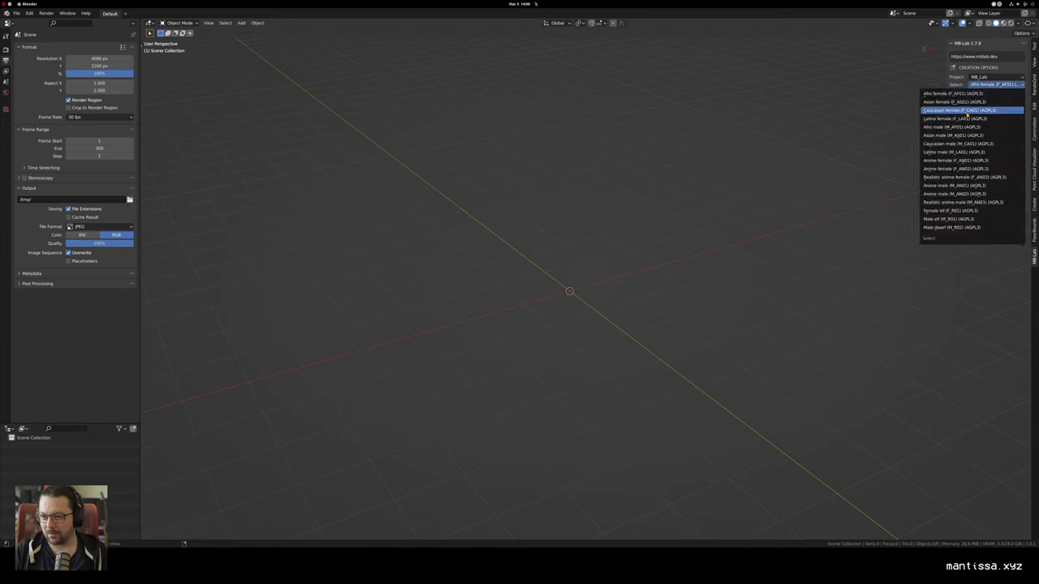
click(960, 128)
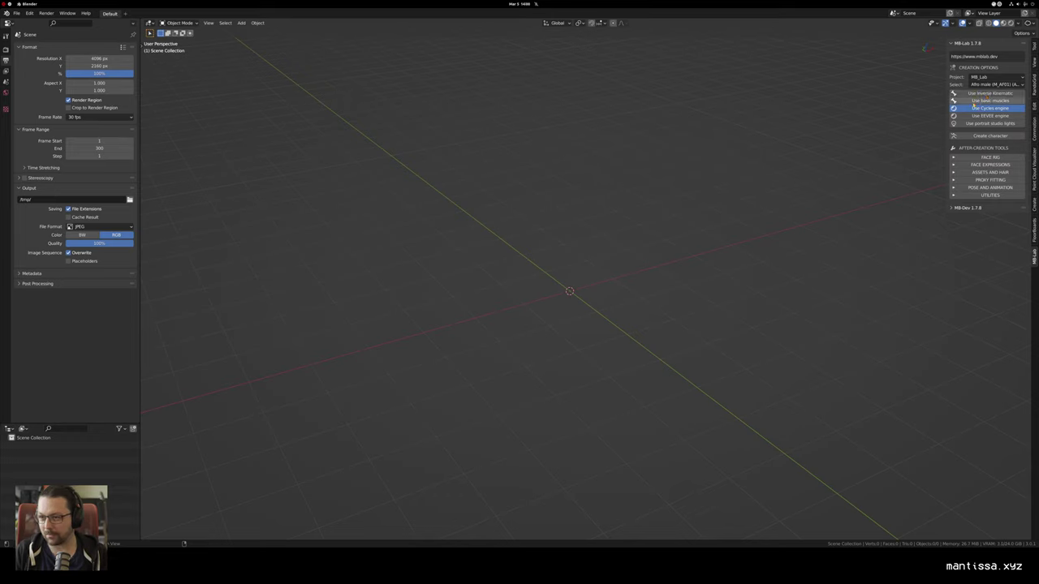
click(990, 135)
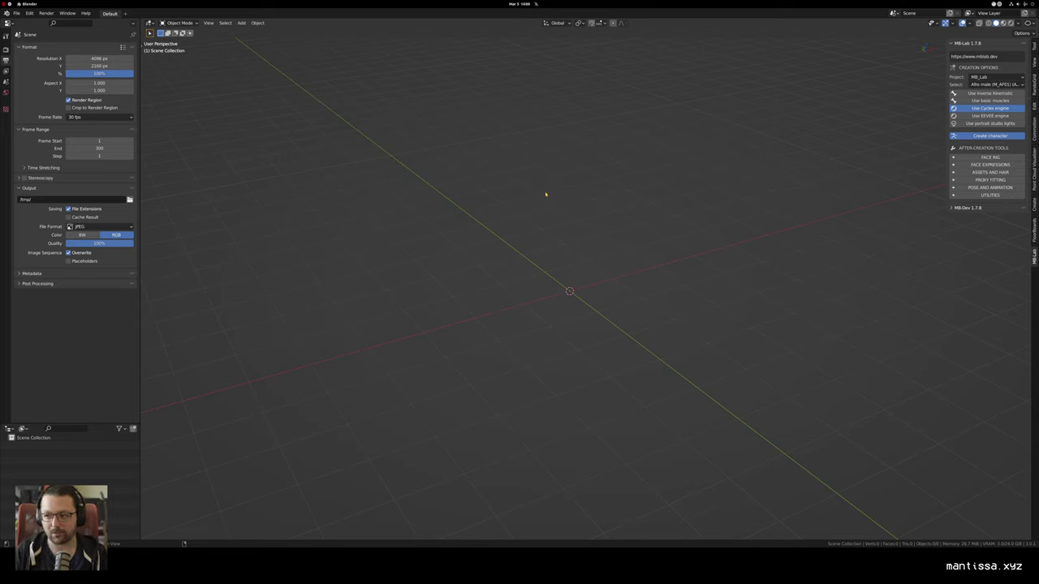
Step: Expand the Random Generator for the character and set its engine to Realistic
scroll(642, 229, up, 7)
drag(623, 229, 689, 223)
scroll(629, 223, up, 3)
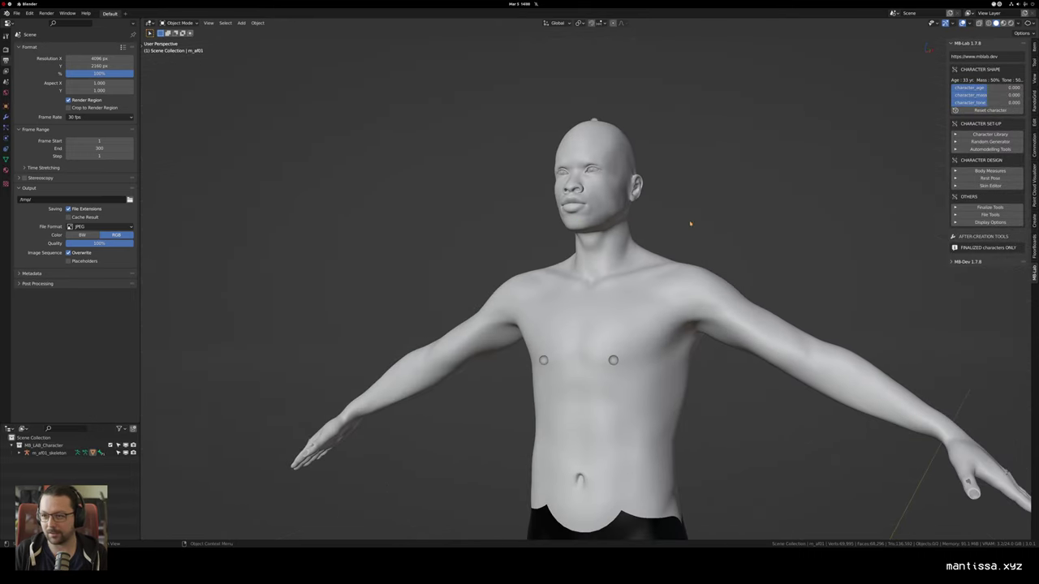
click(963, 142)
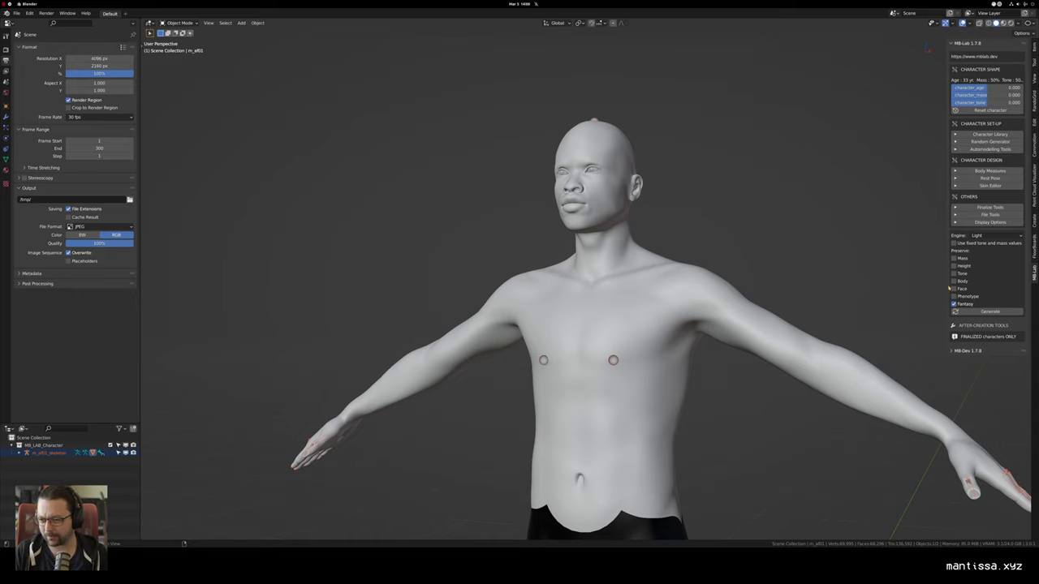
click(993, 236)
click(987, 248)
Step: Generate random variations of the character repeatedly with Fantasy preserved, checking the head and torso from several angles
scroll(633, 243, down, 1)
mouse_move(568, 231)
mouse_down()
mouse_move(642, 222)
mouse_move(569, 211)
mouse_up()
scroll(642, 223, up, 3)
drag(652, 146, 649, 249)
scroll(691, 250, up, 2)
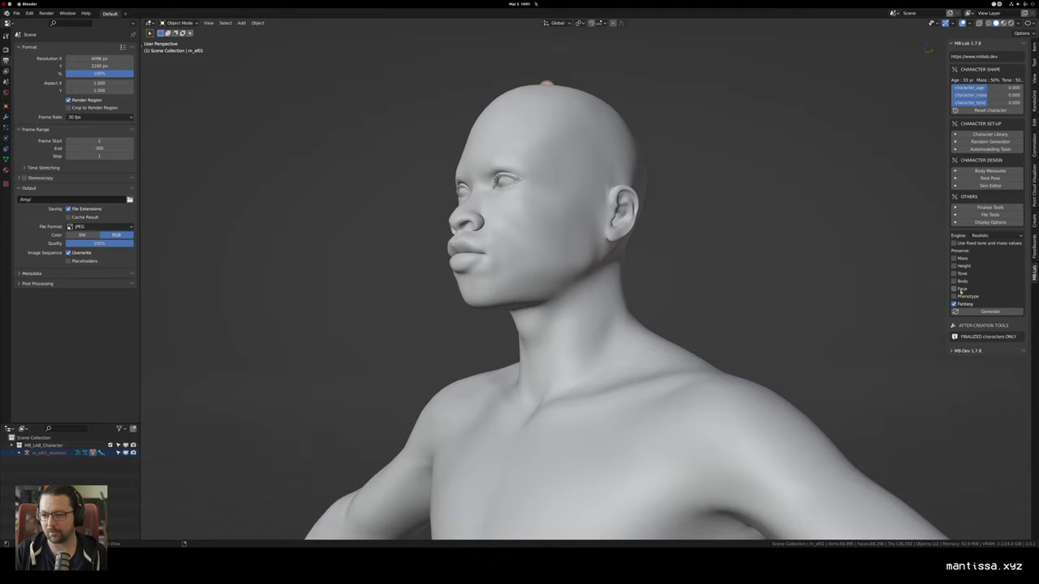
scroll(632, 281, down, 2)
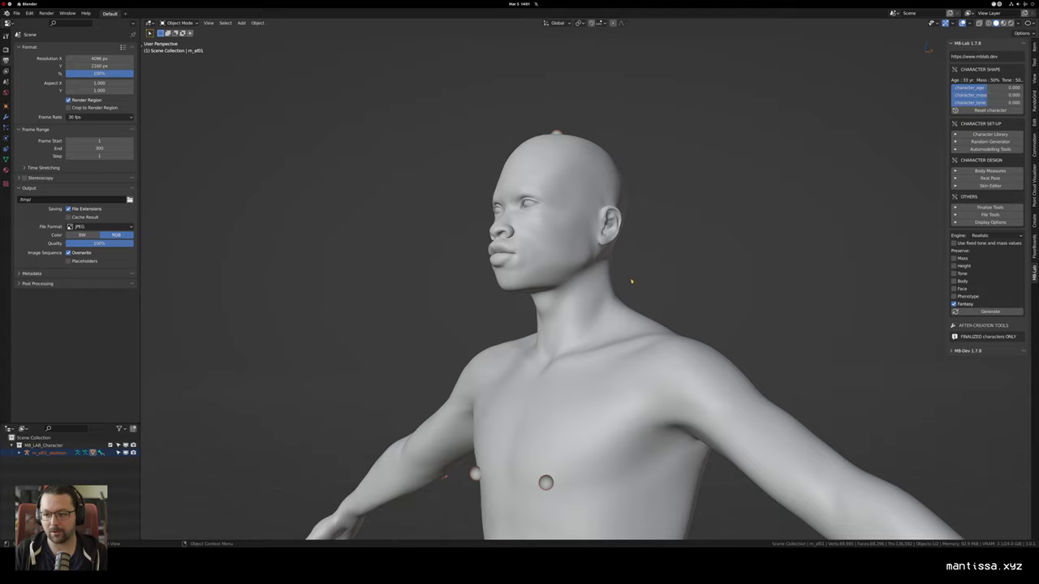
drag(632, 282, 644, 277)
click(988, 313)
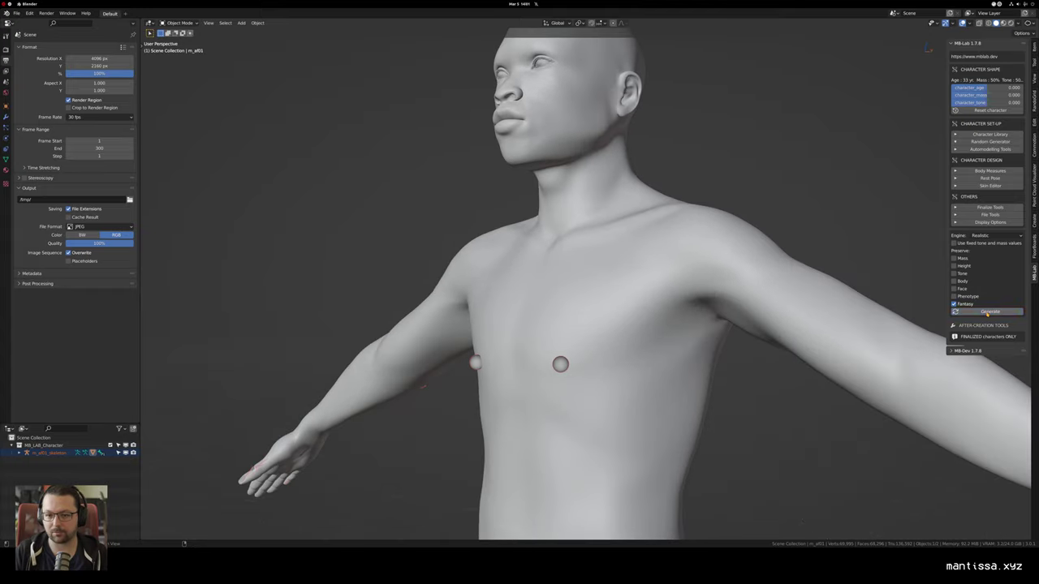
click(988, 313)
click(988, 314)
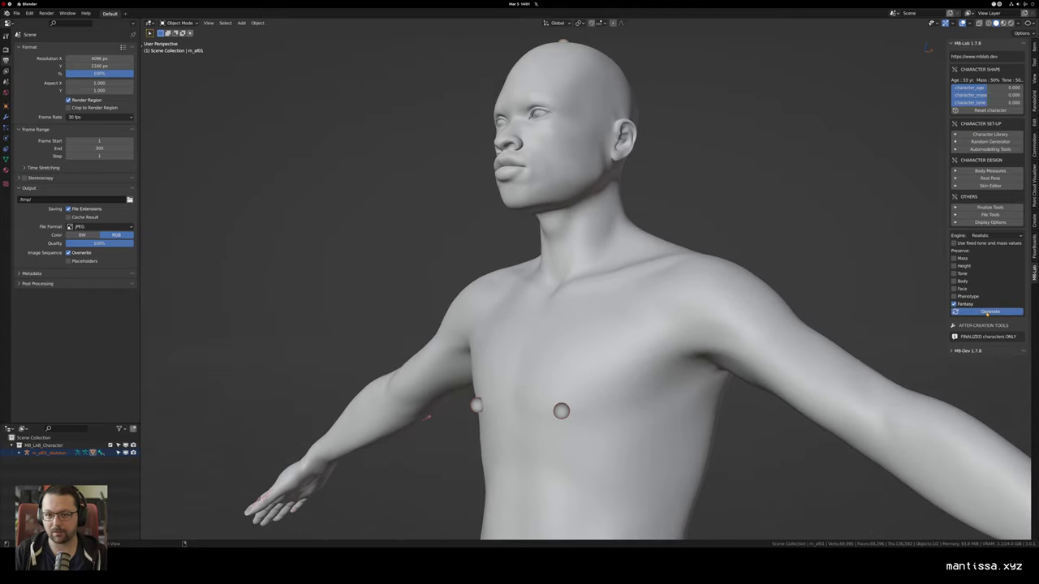
click(988, 313)
drag(528, 280, 601, 280)
scroll(658, 275, up, 3)
click(997, 313)
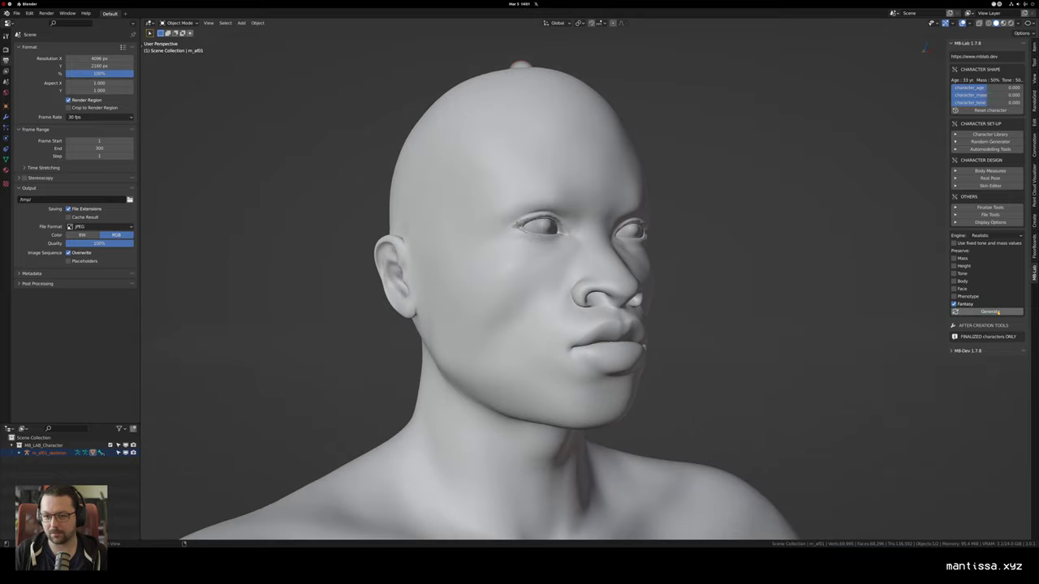
click(997, 313)
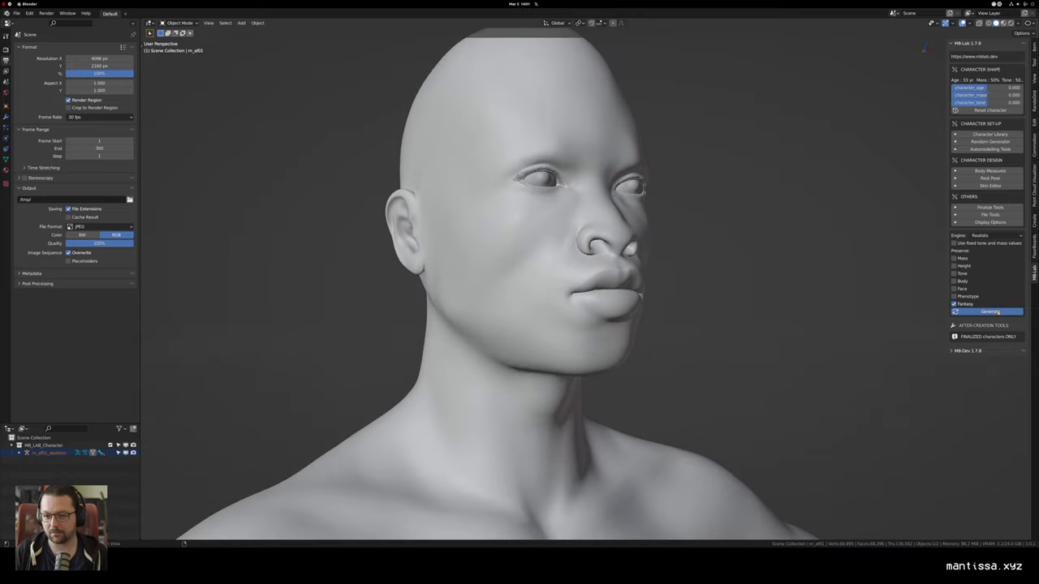
click(999, 313)
scroll(659, 274, down, 3)
drag(660, 274, 832, 301)
click(985, 313)
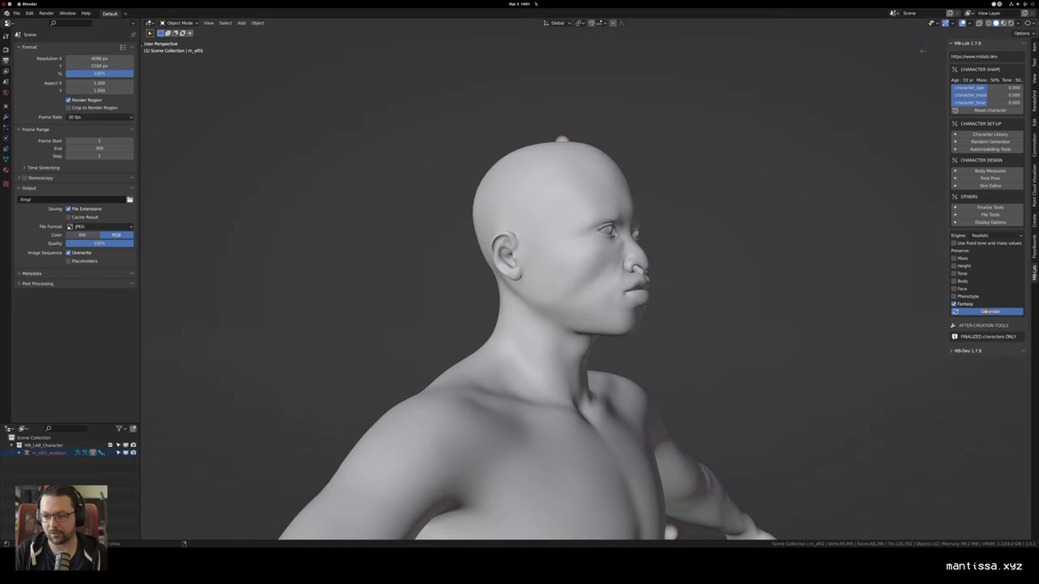
click(988, 312)
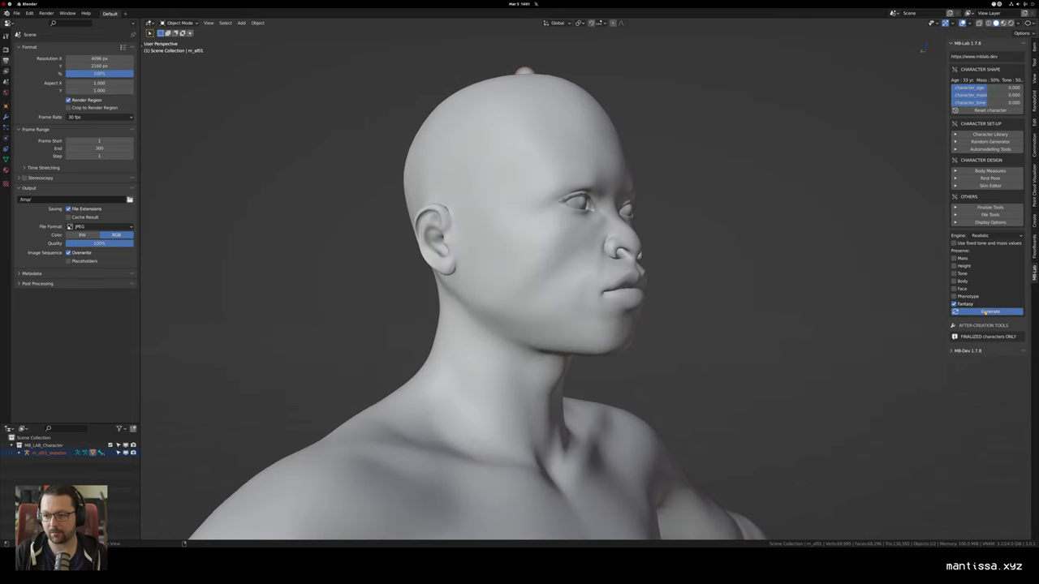
click(986, 313)
drag(731, 305, 579, 304)
click(983, 313)
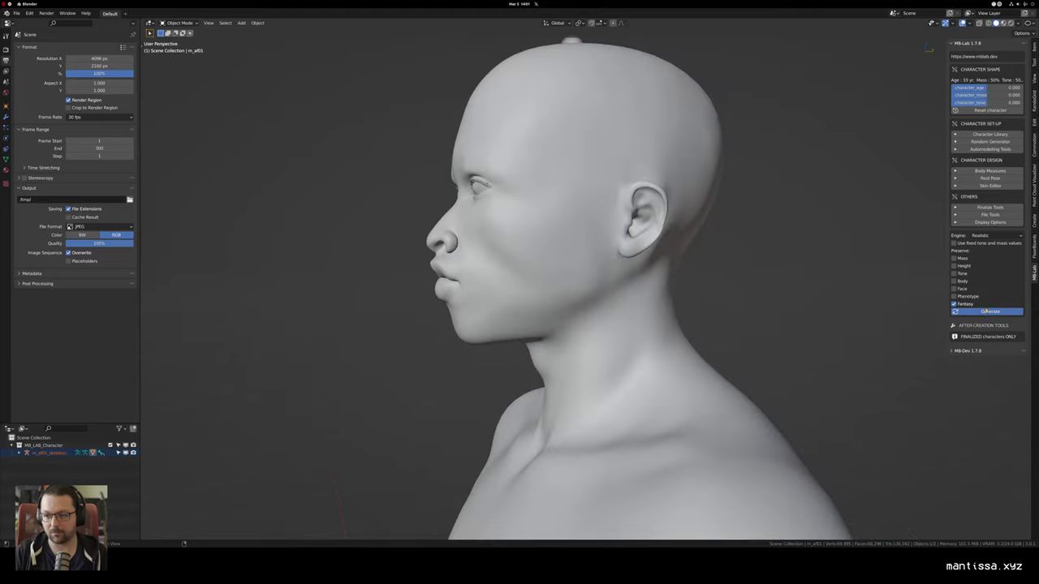
scroll(568, 312, down, 3)
drag(495, 309, 659, 282)
scroll(552, 311, up, 3)
click(990, 312)
scroll(650, 276, down, 4)
scroll(648, 284, up, 2)
click(983, 314)
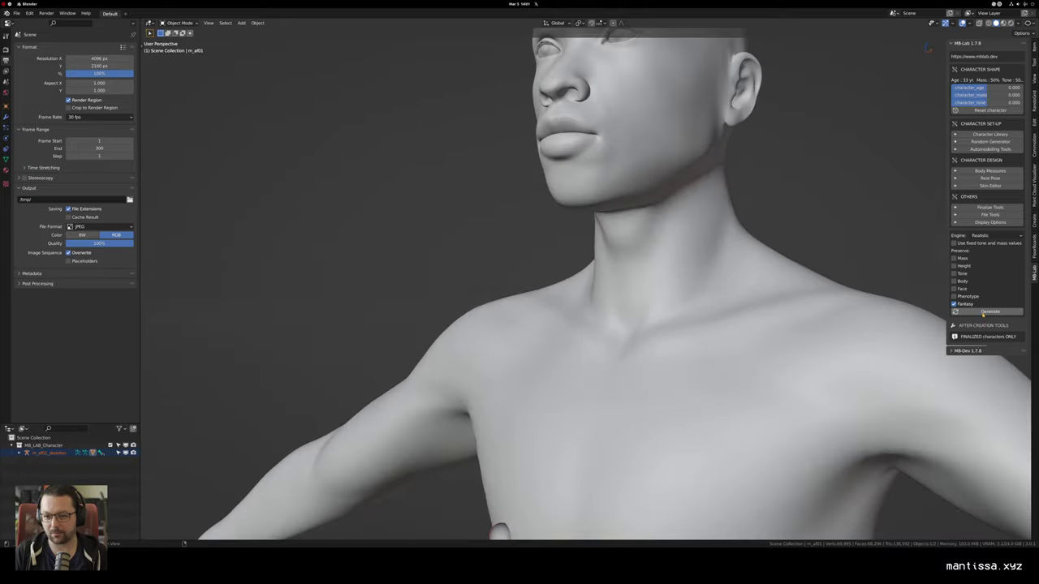
scroll(620, 306, down, 4)
drag(621, 306, 636, 254)
scroll(626, 272, up, 2)
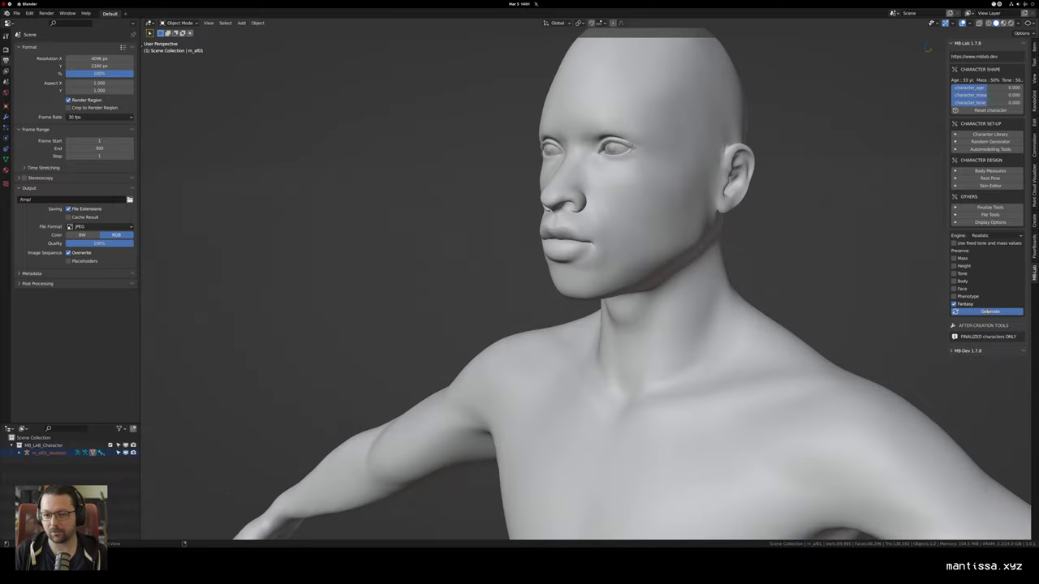
scroll(667, 315, down, 2)
mouse_move(703, 323)
mouse_down()
mouse_move(668, 315)
mouse_move(698, 309)
mouse_up()
scroll(650, 309, up, 3)
drag(717, 271, 761, 269)
click(987, 312)
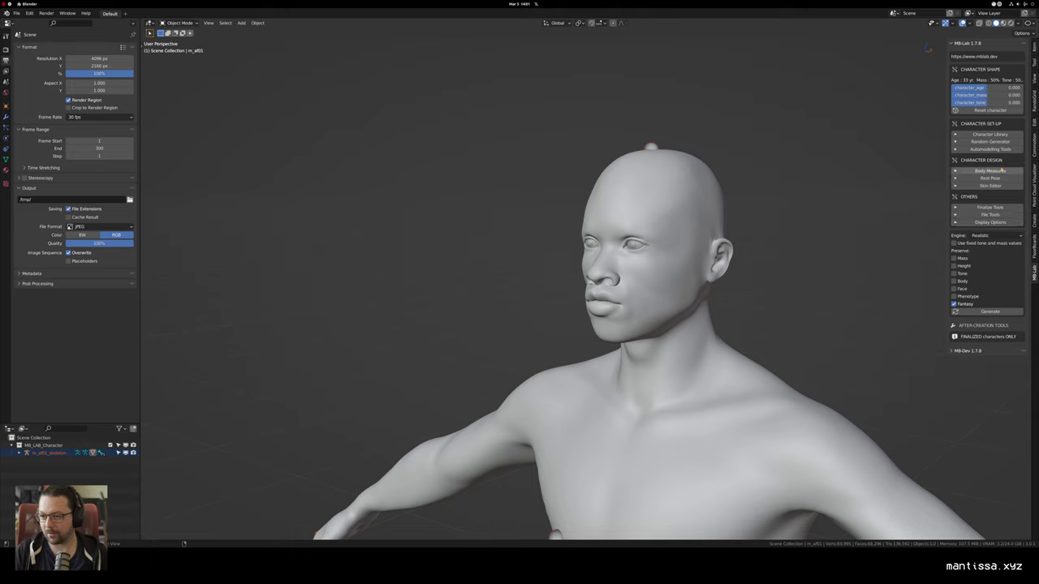
Step: Finalize the generated MB-Lab character with the Finalize Tools
click(980, 207)
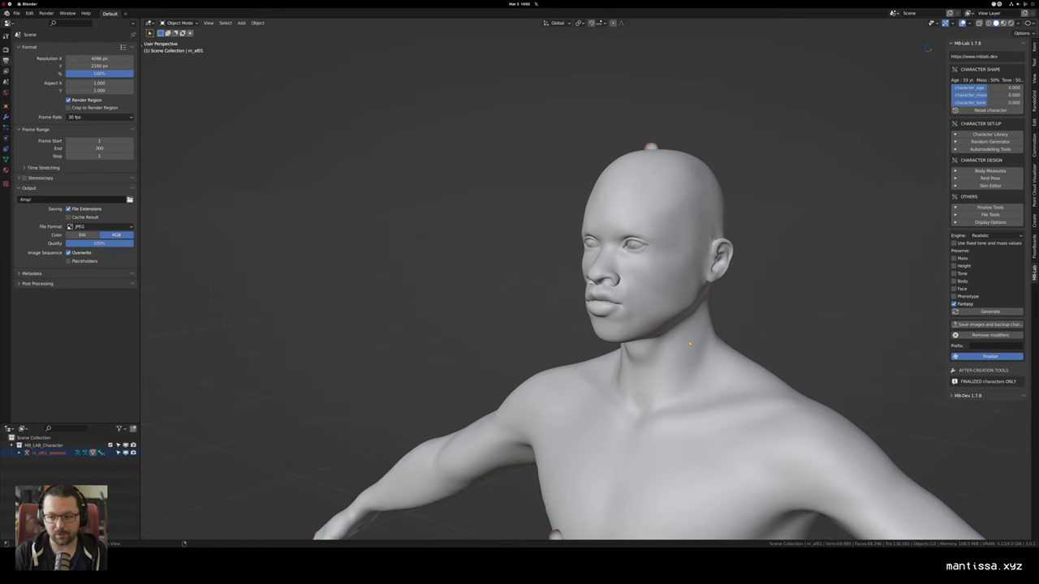
drag(691, 254, 581, 185)
scroll(580, 184, down, 3)
drag(719, 239, 528, 258)
scroll(603, 252, down, 3)
drag(490, 318, 545, 313)
Step: Put the character's skeleton in Pose Mode and display the figure as wireframe in front view
key(ctrl+Tab)
key(shift+z)
key(KP_1)
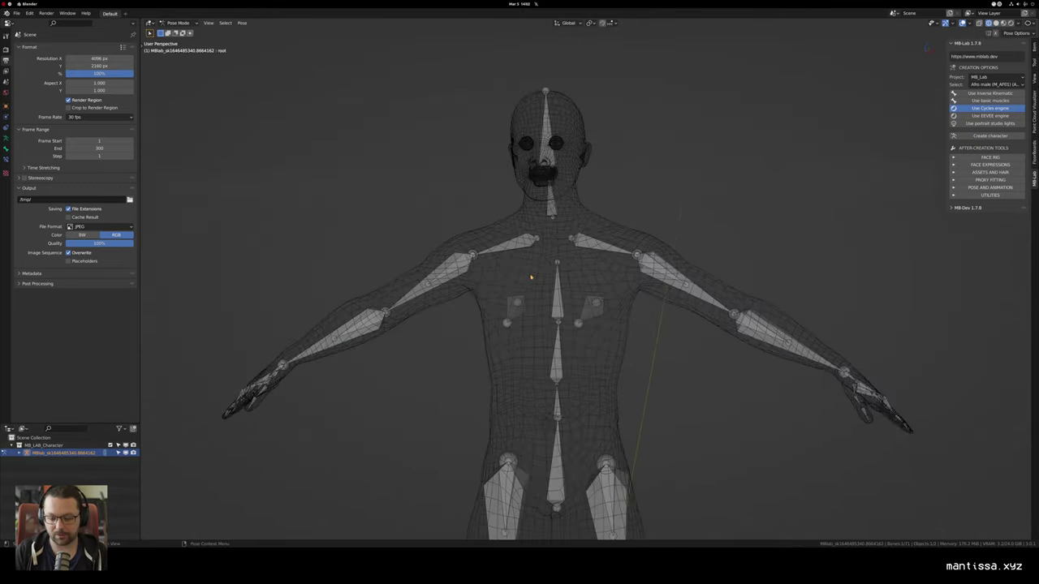
Step: Rotate both upper arm bones down so the arms hang beside the torso, readjusting the character's right arm to match the left
click(414, 287)
key(r)
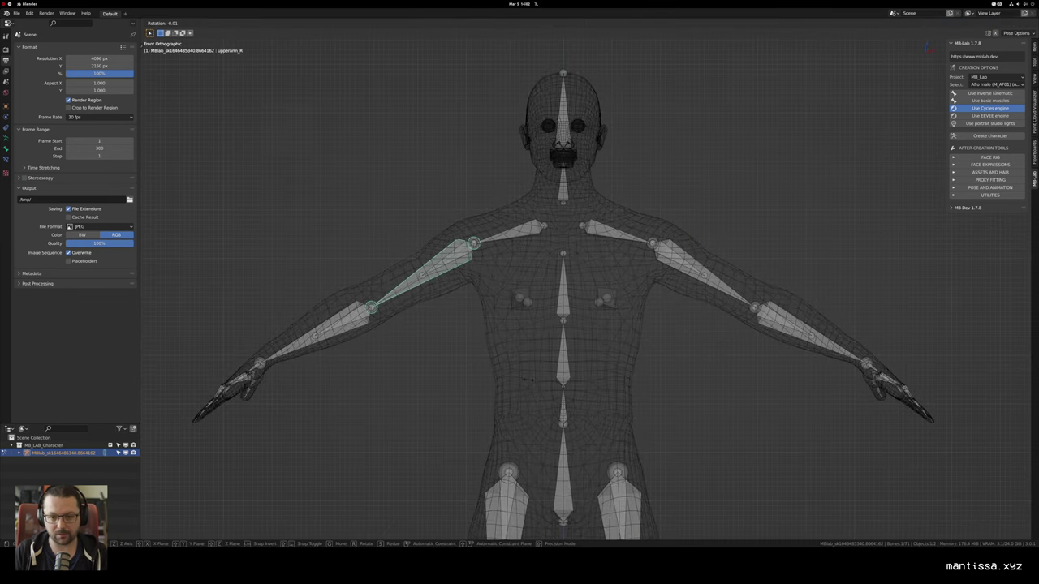
click(717, 322)
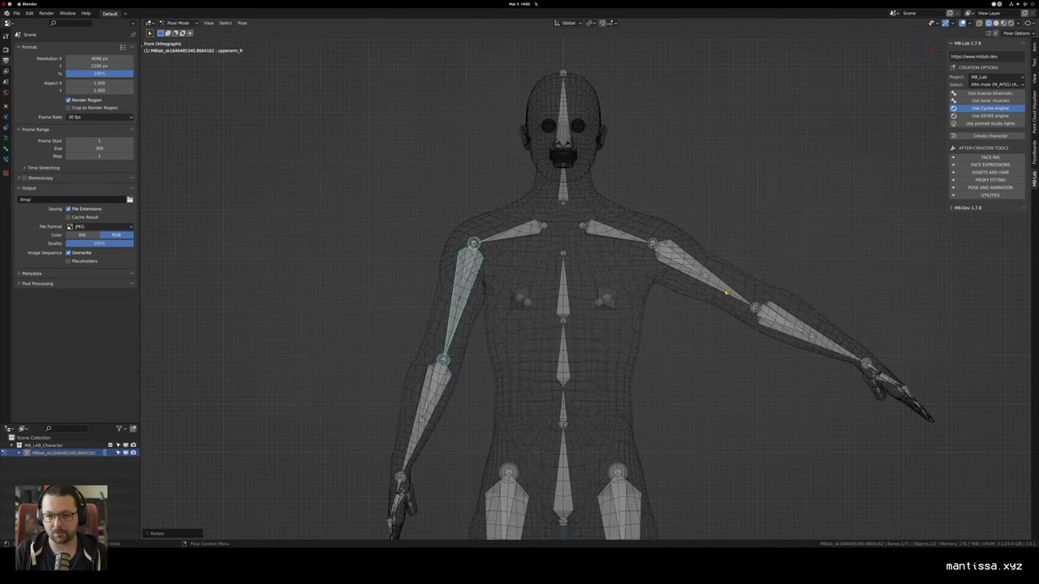
click(725, 293)
key(r)
click(643, 334)
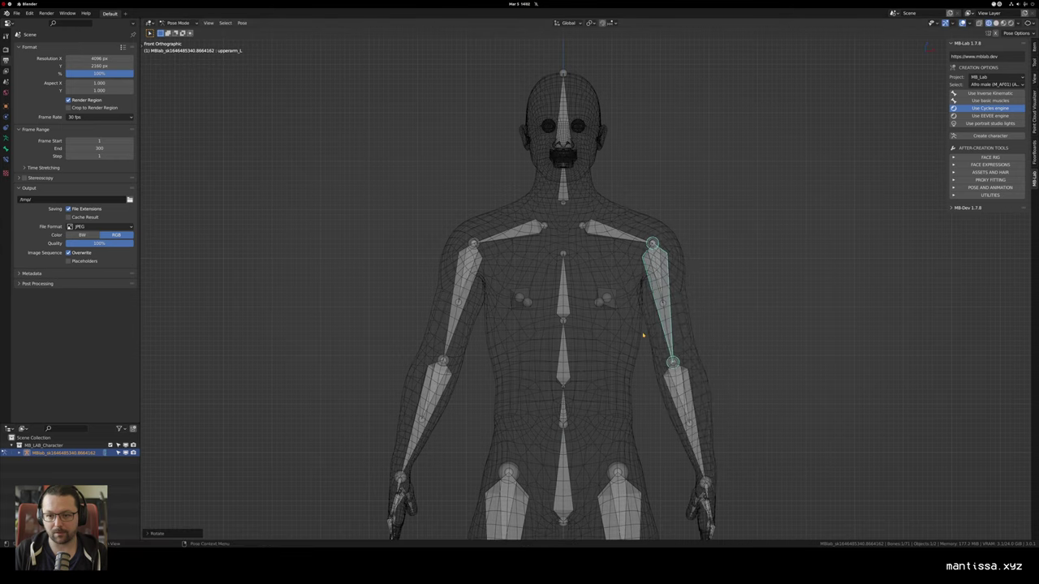
click(457, 320)
key(r)
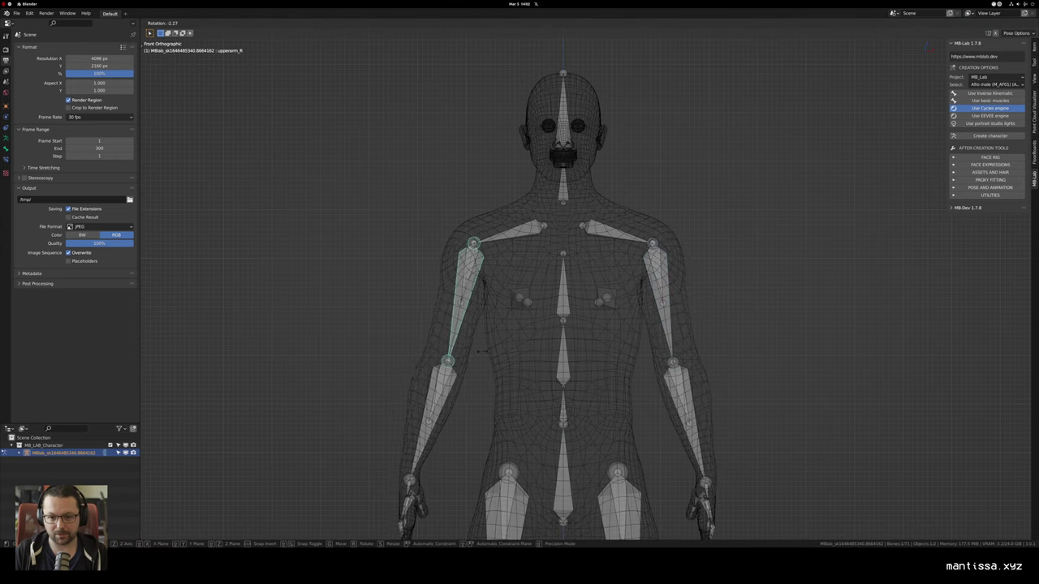
click(613, 342)
Step: Return the figure to solid shading and tilt the head bone slightly about its local X axis
drag(641, 344, 591, 350)
key(shift+z)
scroll(589, 325, up, 2)
mouse_move(593, 258)
mouse_down()
mouse_move(563, 257)
mouse_move(636, 295)
mouse_up()
scroll(558, 252, up, 2)
click(532, 126)
key(shift+z)
key(shift+z)
scroll(649, 301, left, 8)
scroll(673, 289, right, 5)
key(r)
key(x)
key(x)
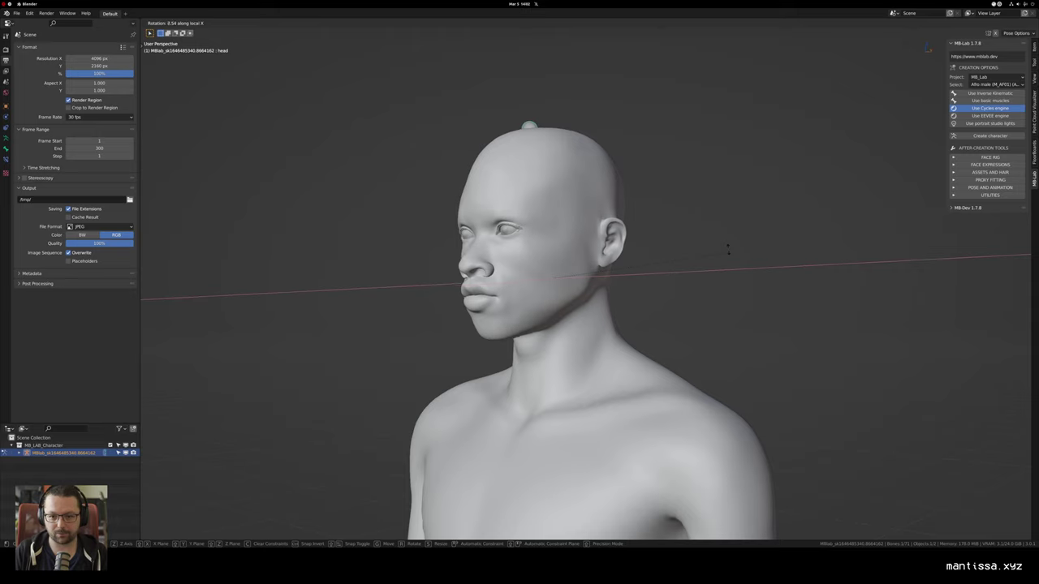
click(725, 245)
Step: Turn the head bone slightly about its local Y axis
drag(606, 301, 639, 302)
key(r)
key(y)
key(y)
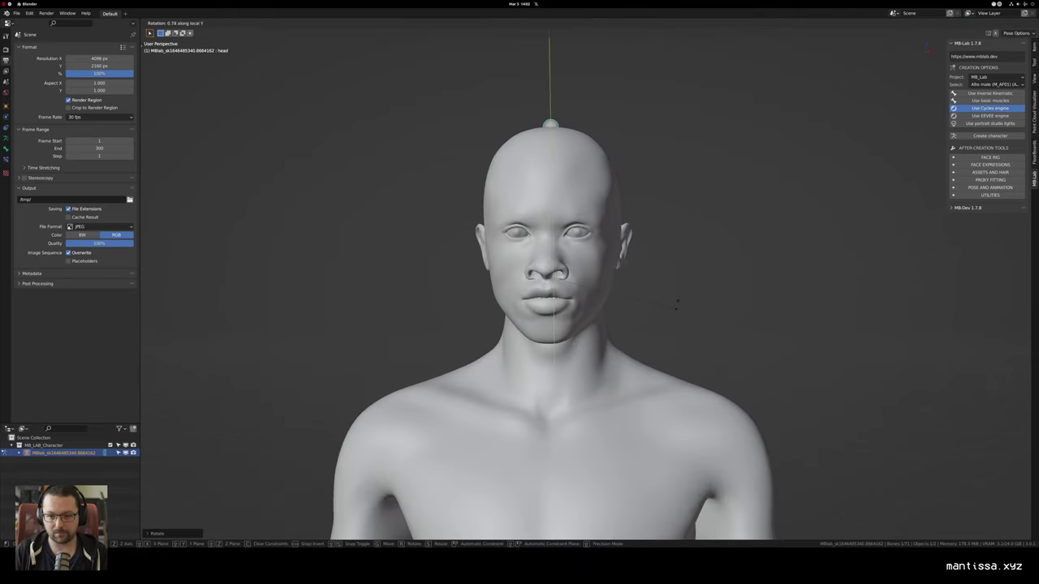
click(709, 287)
Step: Return to Object Mode, add a camera and align it to a close three-quarter view of the head from slightly below
drag(604, 315, 562, 289)
scroll(559, 299, up, 1)
scroll(568, 301, up, 2)
scroll(560, 286, down, 1)
scroll(560, 300, up, 1)
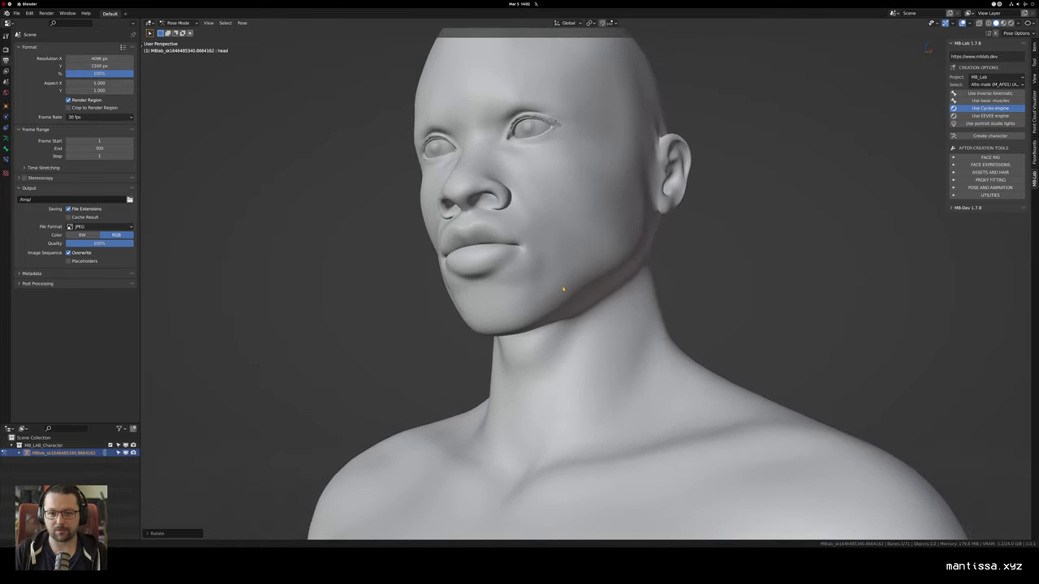
key(ctrl+Tab)
key(shift+a)
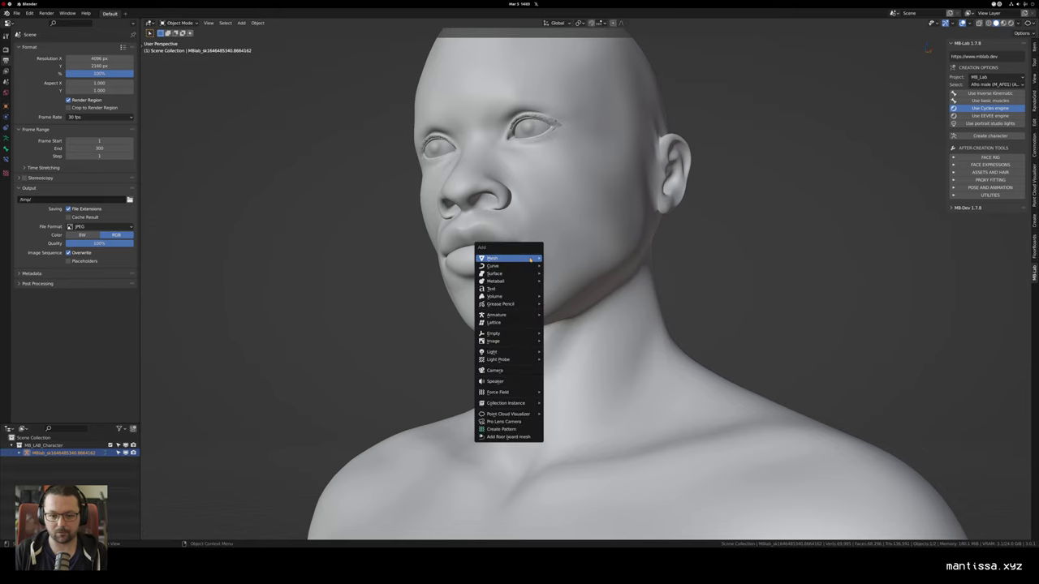
click(497, 371)
key(ctrl+alt+KP_0)
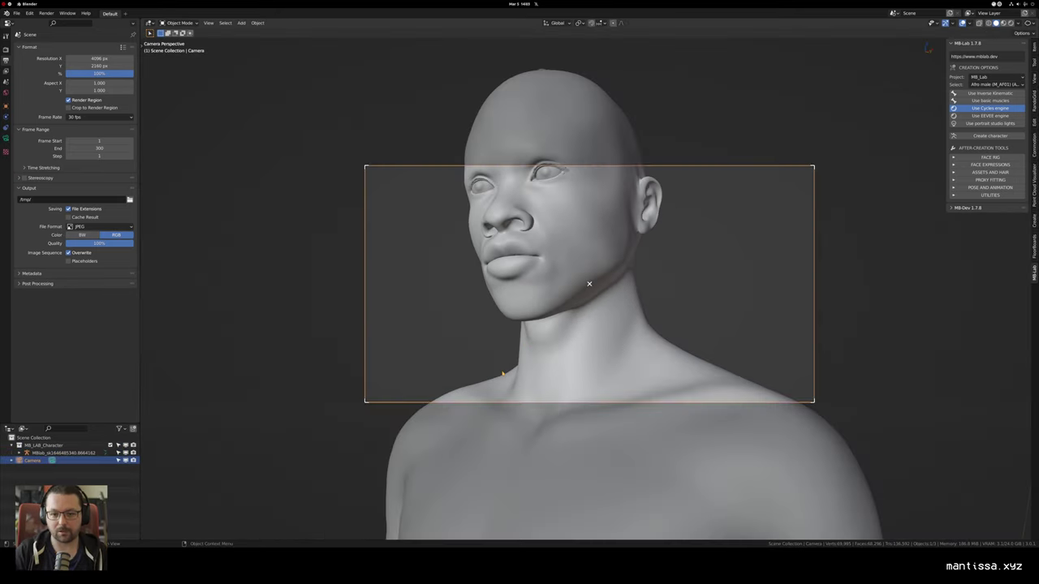
Step: Set the render resolution to 2048 by 2560 px for a portrait format
click(95, 58)
text(2048)
key(Return)
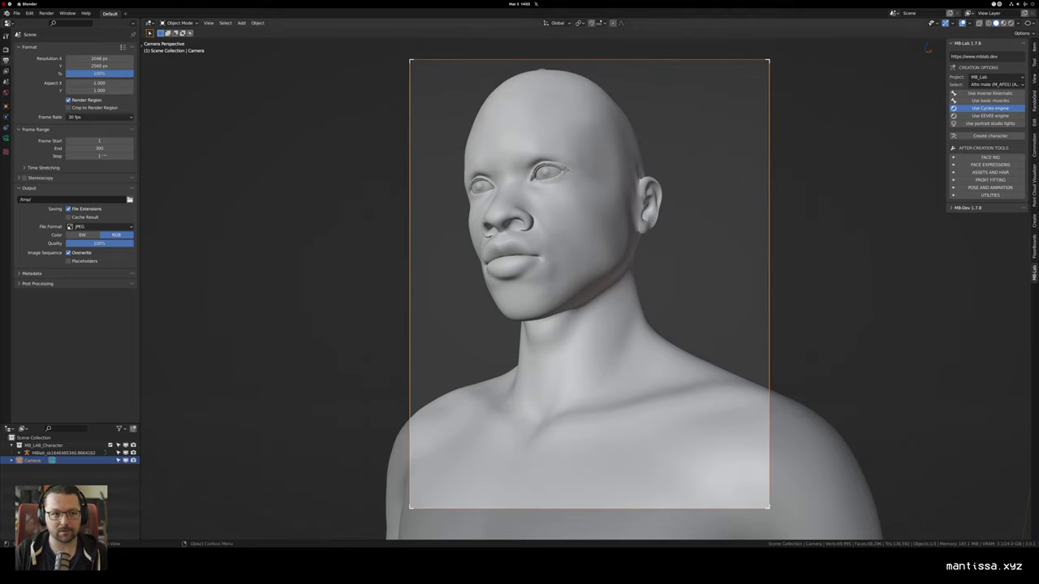
Step: Set the camera's focal length to 70 mm
click(6, 139)
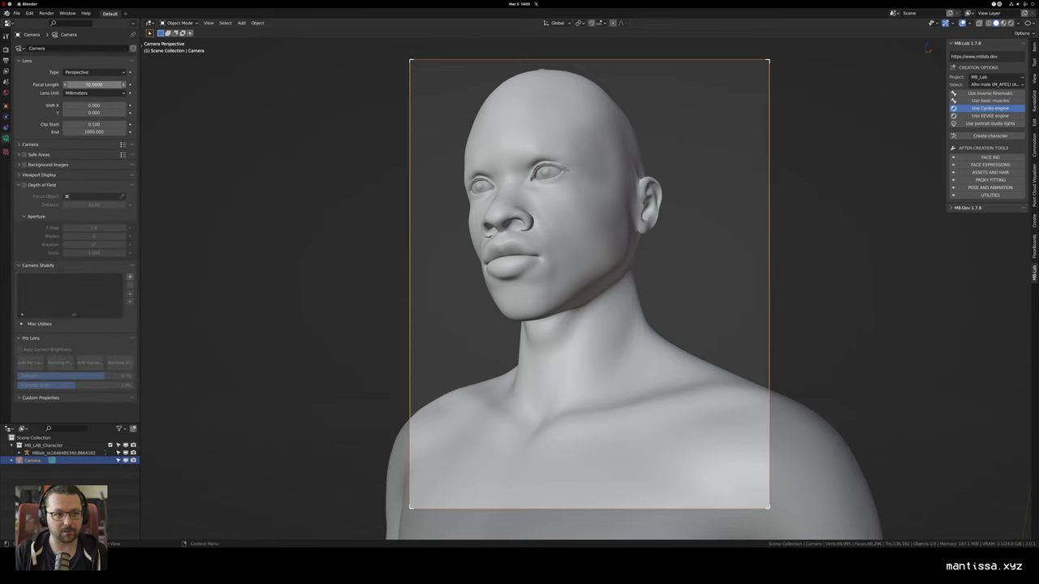
click(89, 86)
text(70)
key(Return)
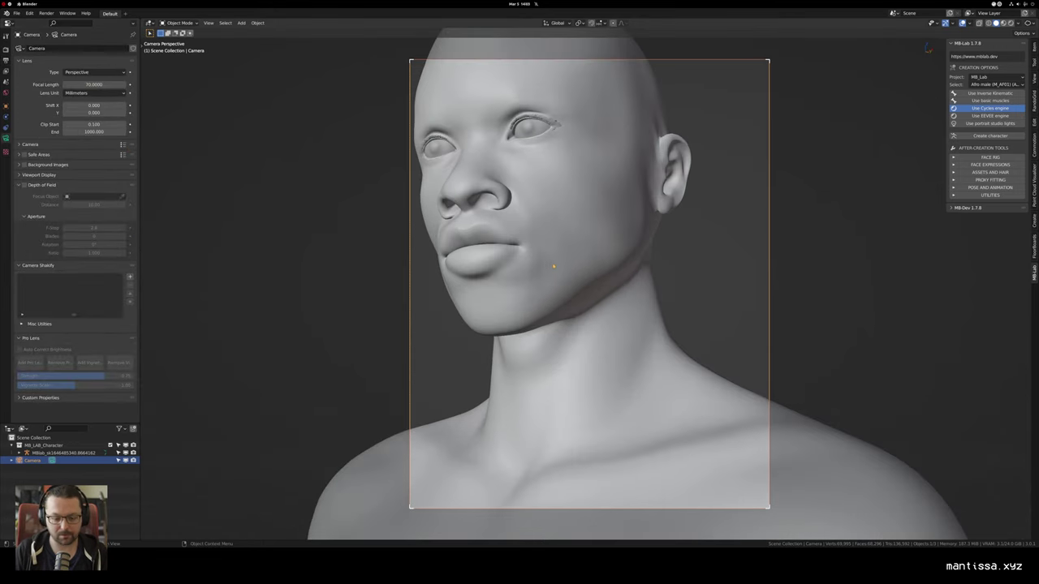
Step: Move the camera within its local XY plane and along its local Z axis to frame the head and shoulders
key(g)
key(shift+z)
key(shift+z)
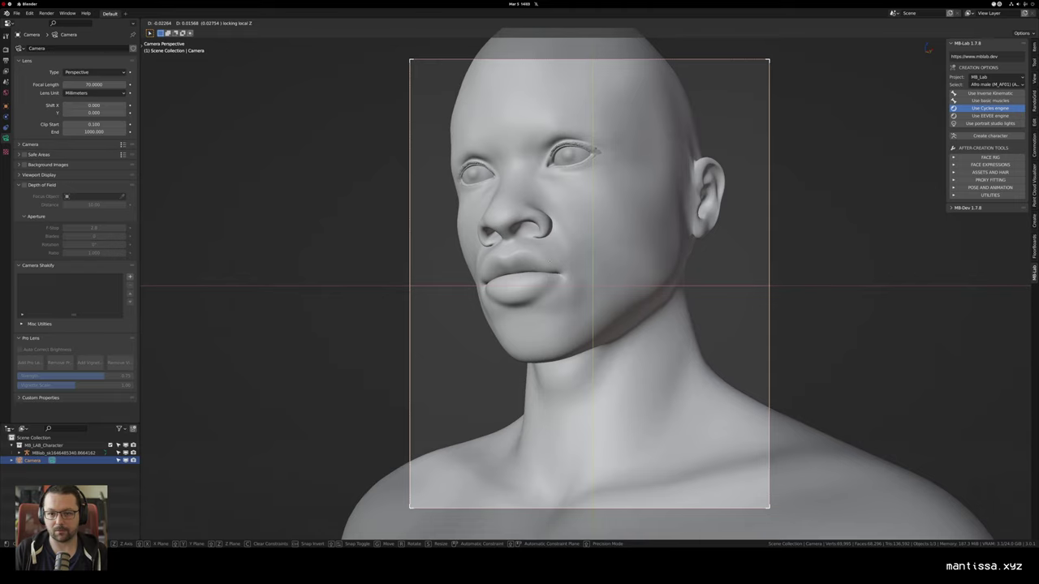
key(z)
key(z)
key(Return)
scroll(278, 301, down, 3)
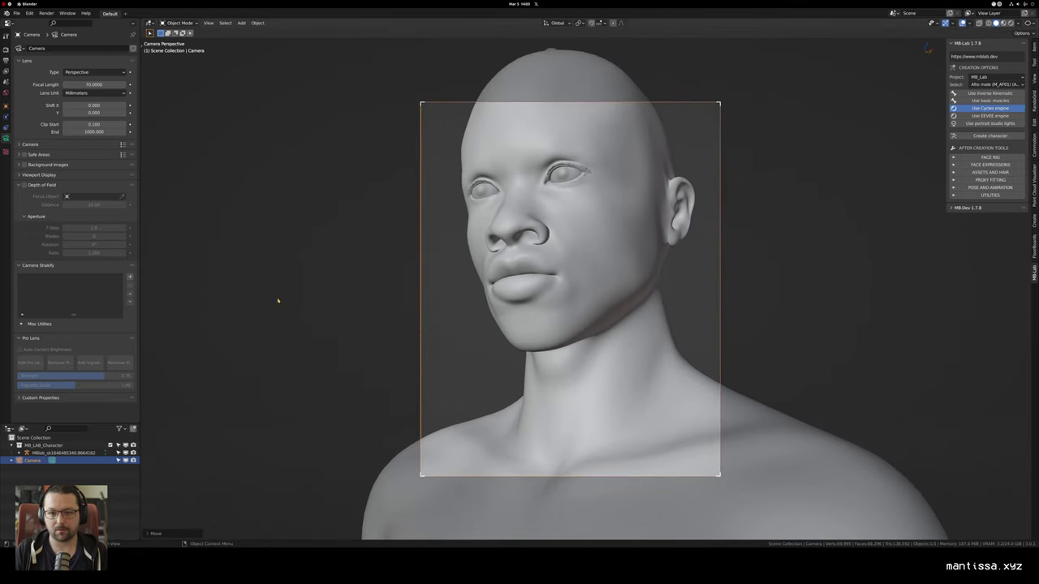
Step: Raise the camera's passepartout opacity to 1.000 so everything outside the frame is black
click(38, 175)
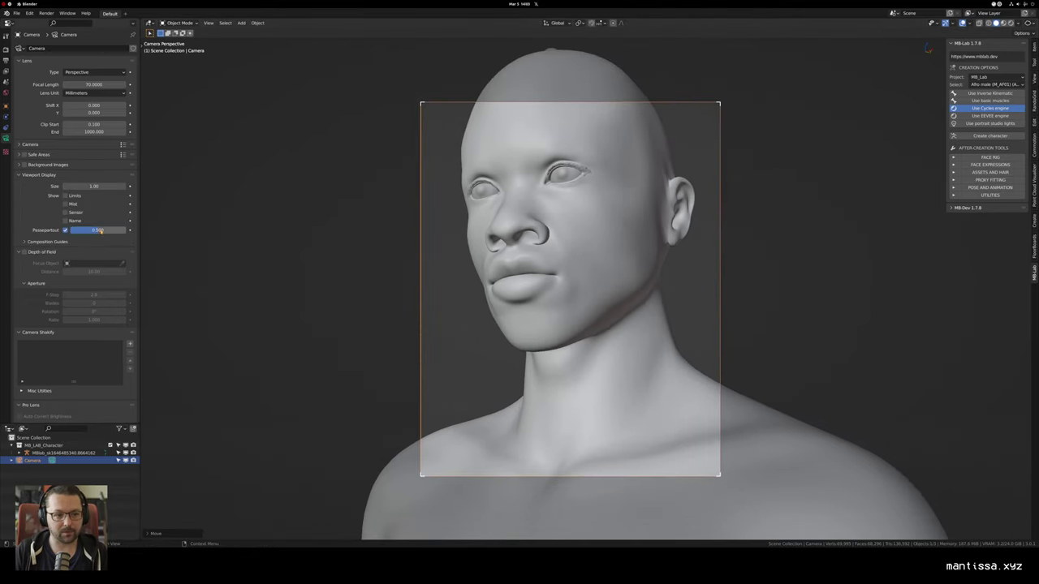
drag(97, 230, 307, 214)
drag(543, 223, 509, 231)
drag(509, 295, 513, 309)
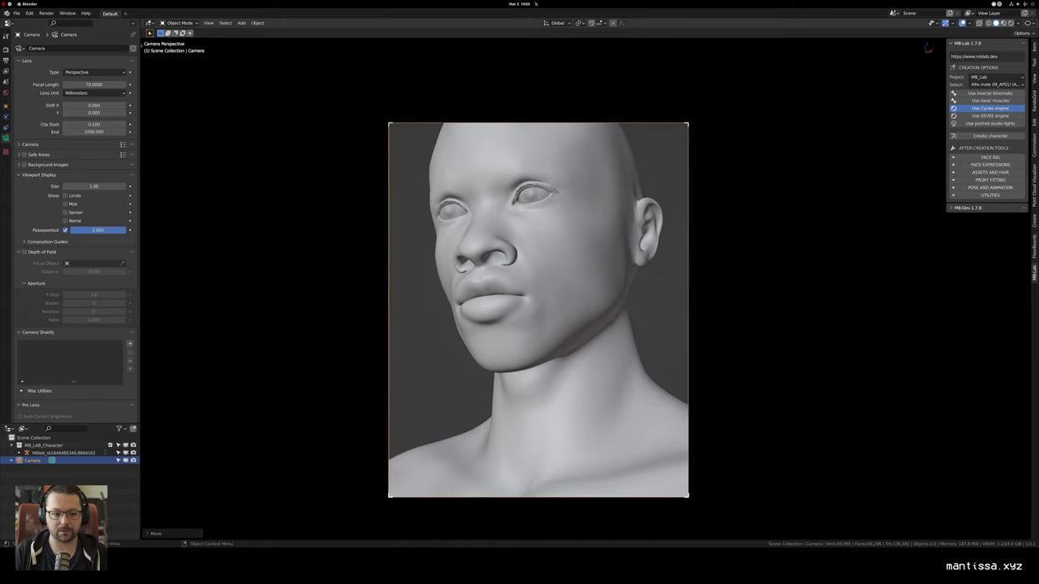
Step: Select the character's body mesh and open the MB-Lab face expression options
drag(534, 271, 496, 280)
scroll(496, 274, down, 2)
click(500, 272)
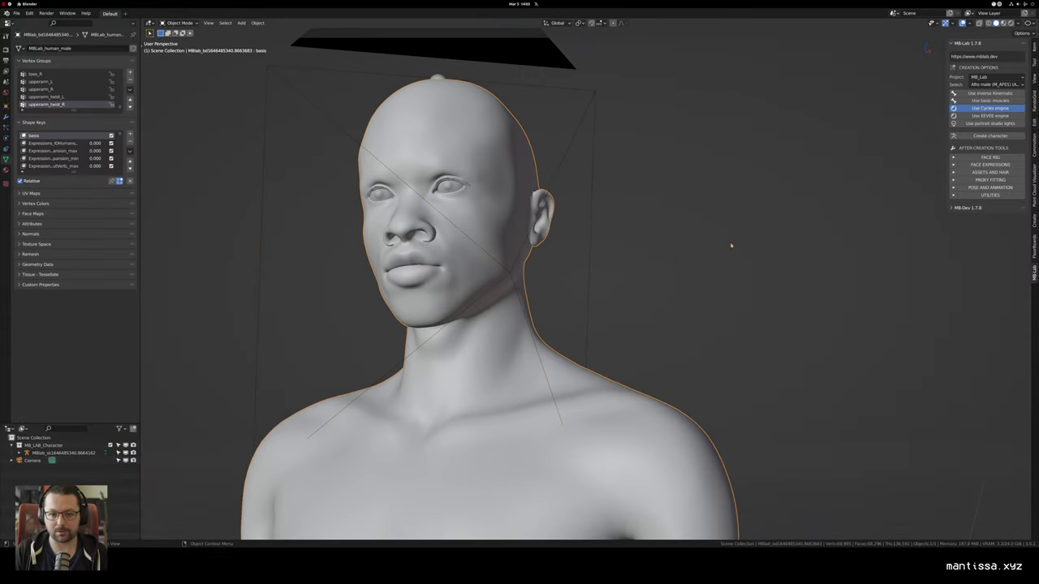
click(990, 165)
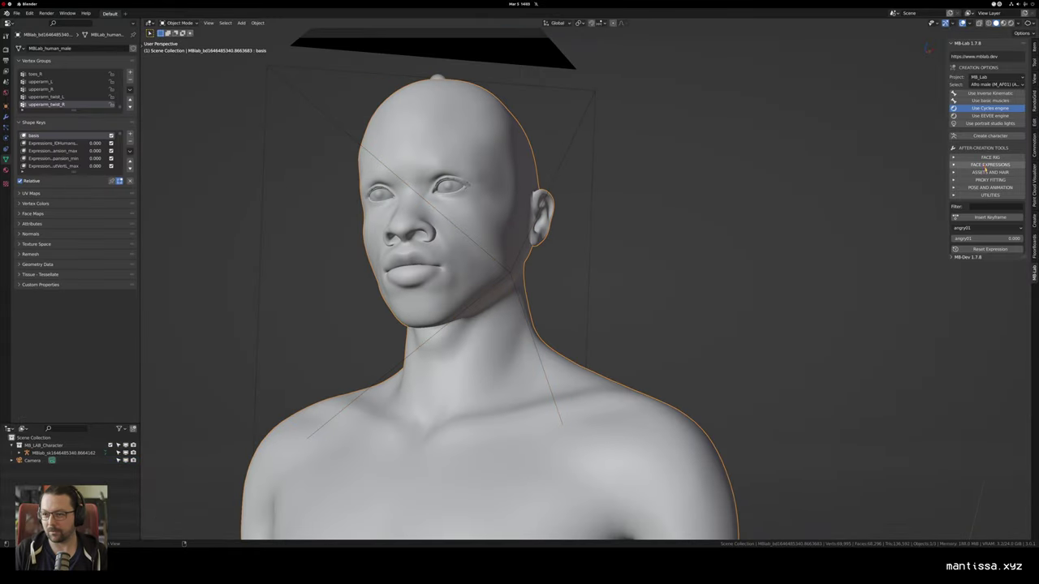
Step: Try the angry01 expression on the face in camera view, then bring its strength back to 0
click(969, 230)
click(970, 229)
drag(958, 239, 1025, 239)
key(KP_0)
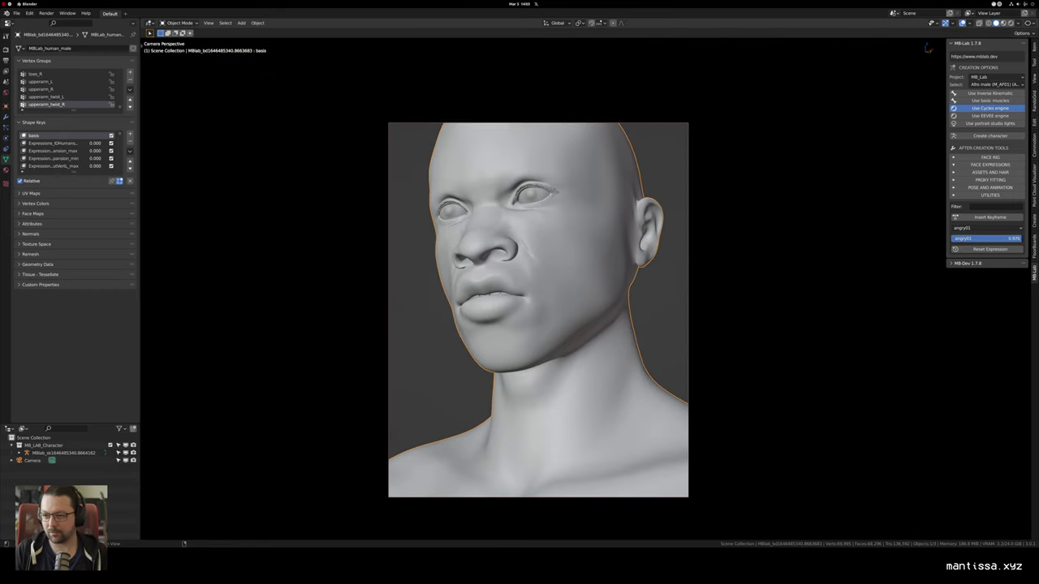
drag(1013, 238, 949, 239)
Step: Try the grin01 and annoyed01 expressions on the face, returning each strength to 0
click(966, 229)
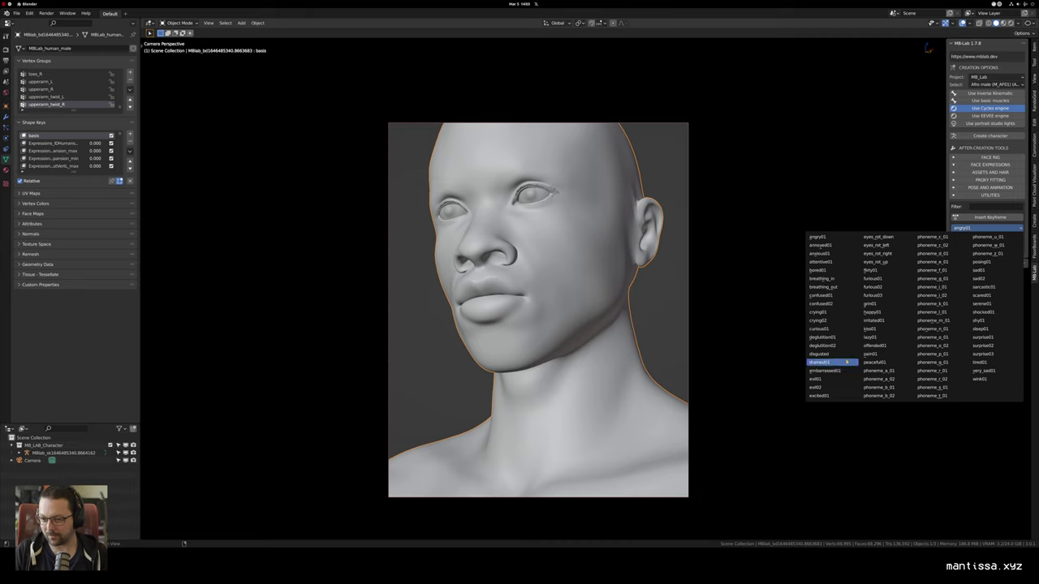
click(893, 305)
mouse_move(971, 240)
mouse_down()
mouse_move(1016, 238)
mouse_move(959, 236)
mouse_up()
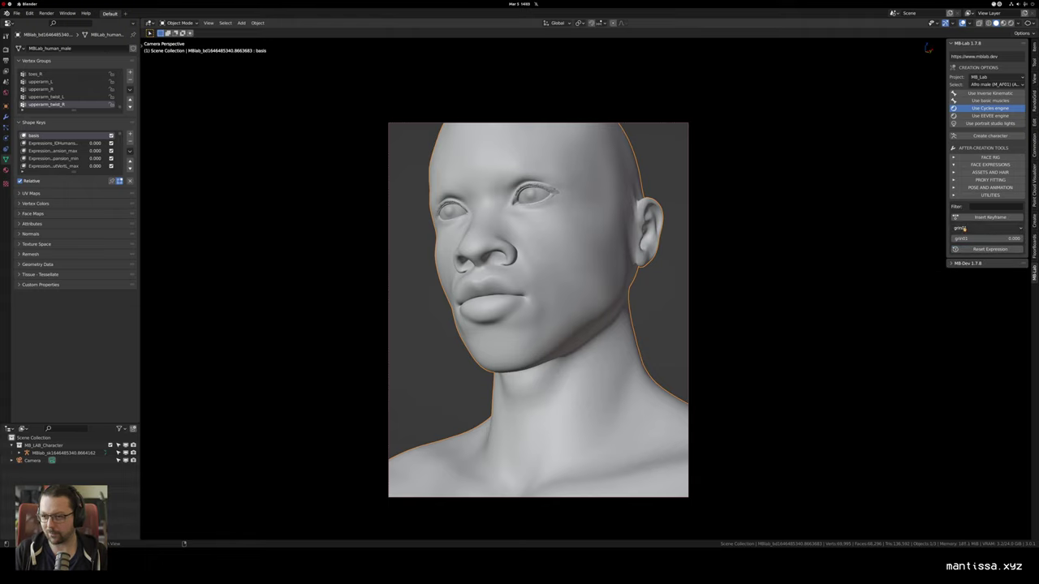
click(995, 228)
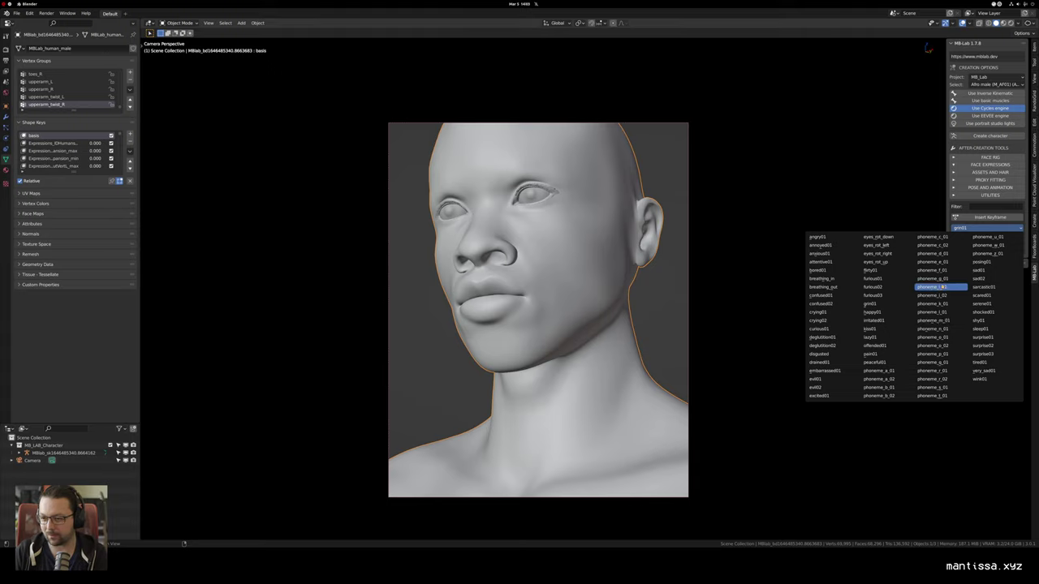
click(822, 244)
mouse_move(966, 239)
mouse_down()
mouse_move(1021, 237)
mouse_move(950, 238)
mouse_up()
click(979, 228)
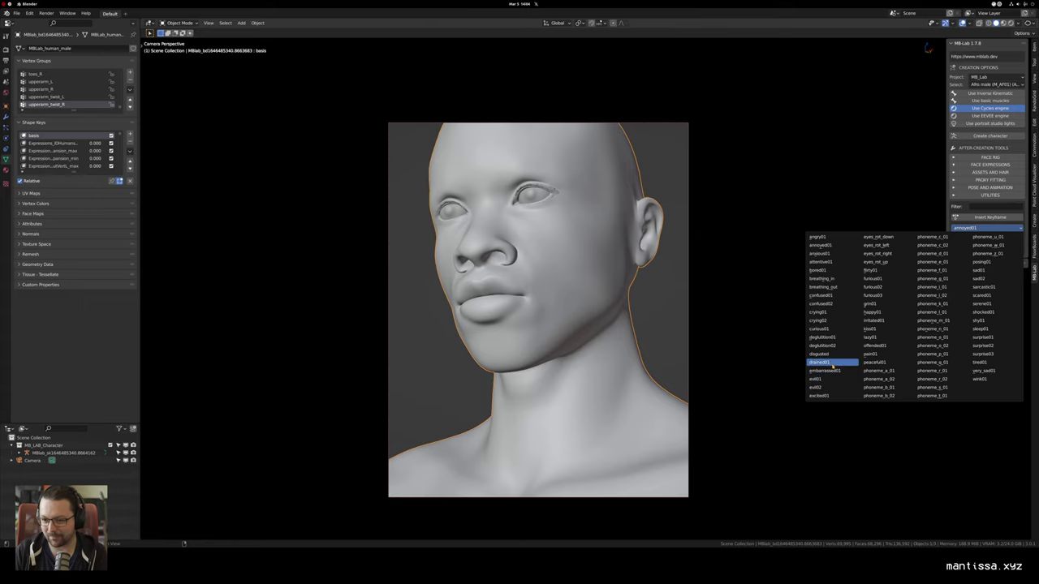
Step: Examine the neutral face through the camera and the posed upper body from other angles
drag(613, 298, 609, 286)
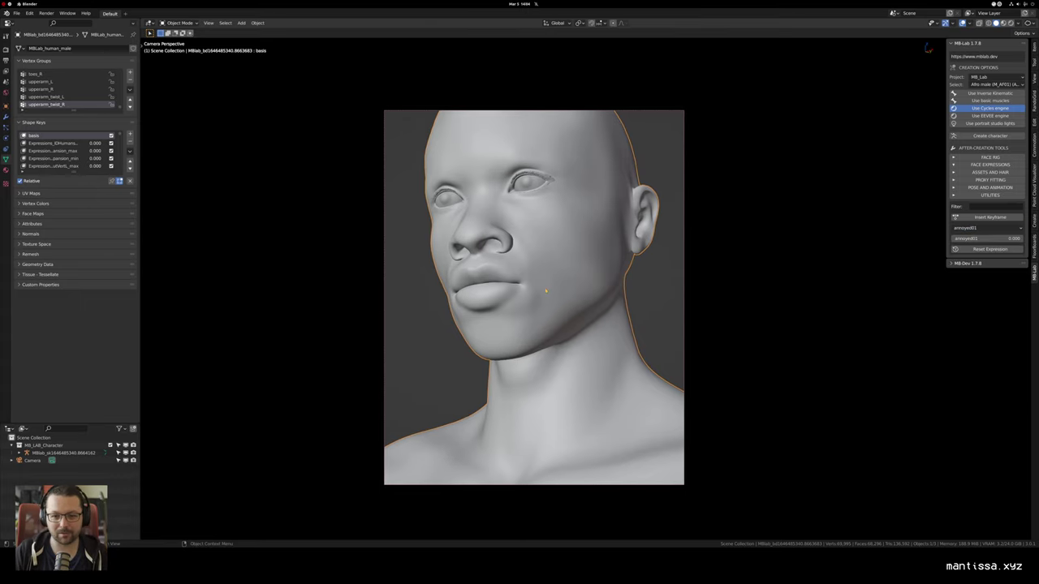
key(KP_0)
key(KP_0)
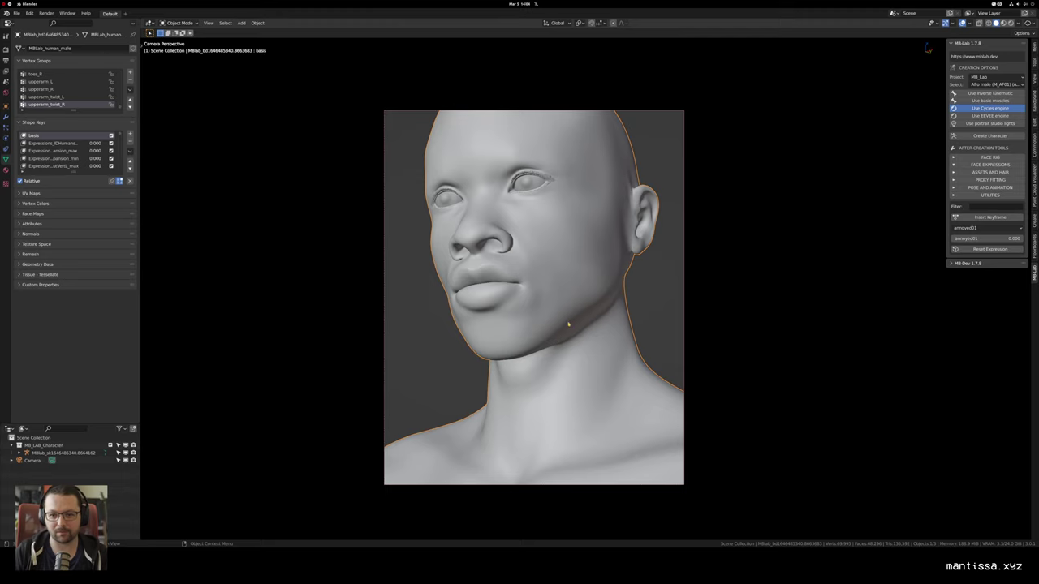
drag(568, 324, 581, 322)
drag(520, 243, 608, 248)
scroll(596, 276, down, 3)
scroll(431, 236, down, 2)
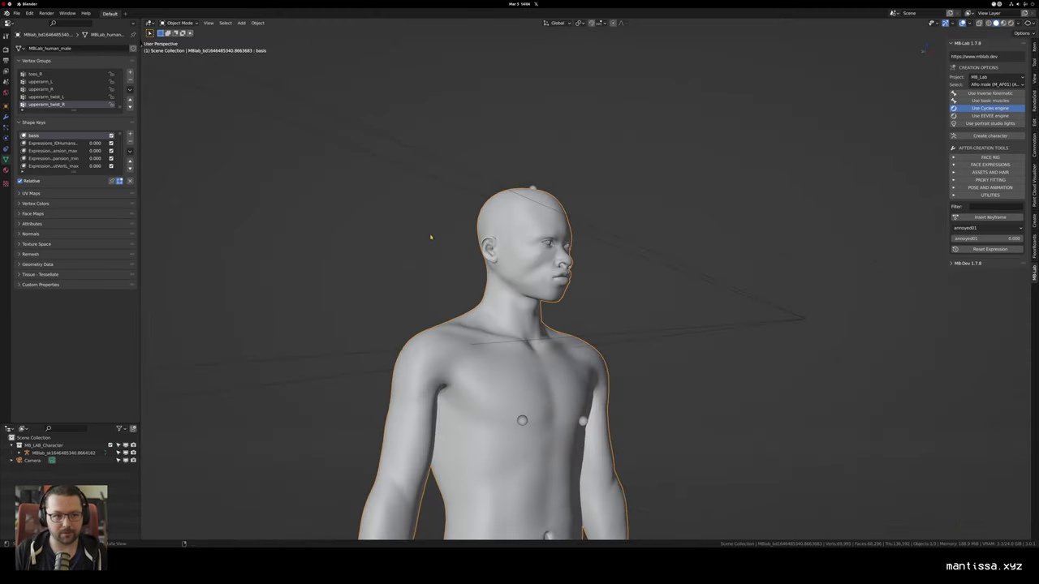
drag(431, 237, 425, 192)
Step: Save the scene as demo-02.blend in the projects/demo/demo-02 folder
key(ctrl+s)
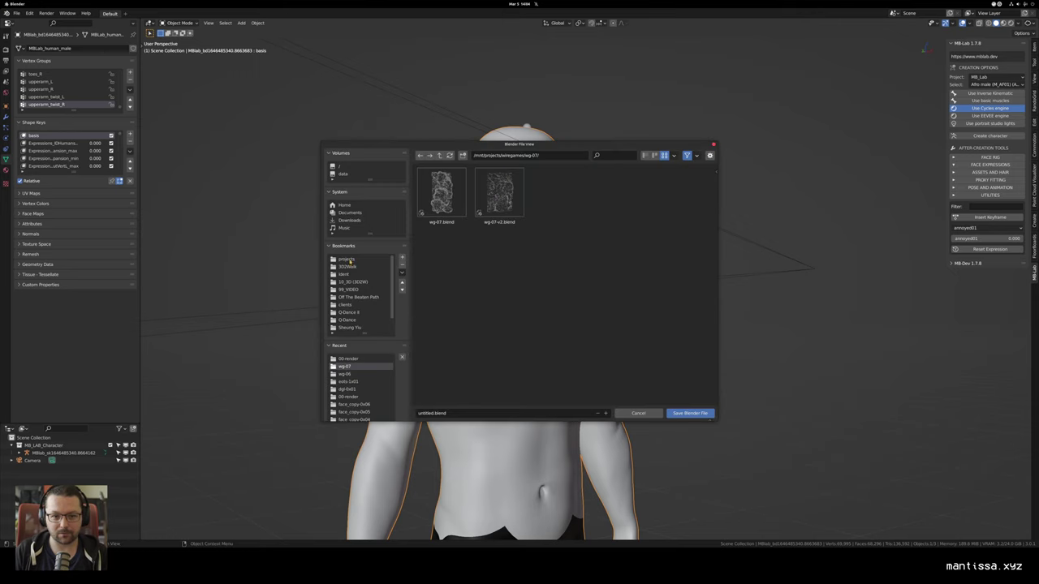
click(348, 259)
click(645, 155)
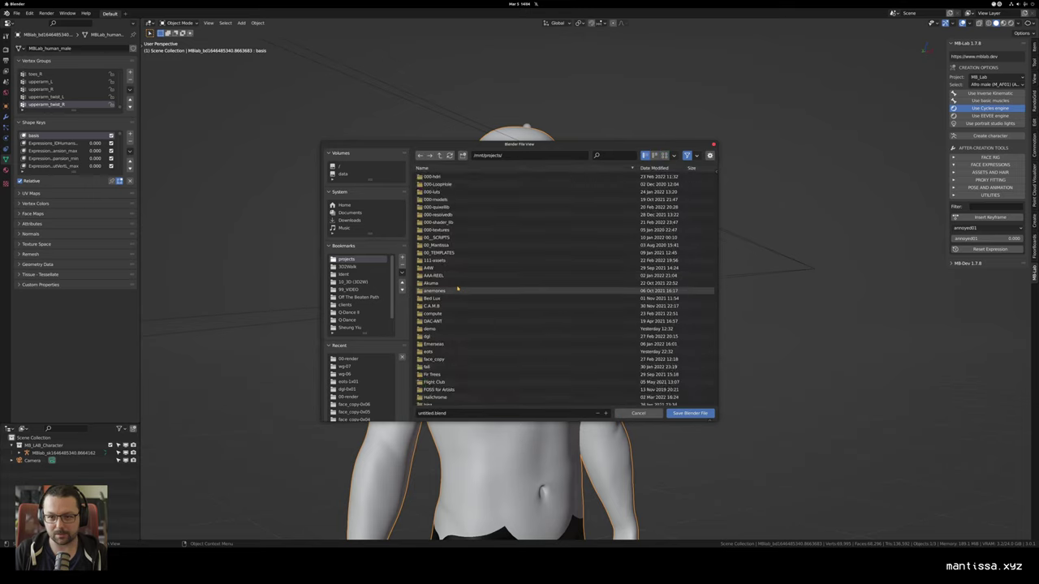
scroll(457, 289, down, 2)
double_click(457, 288)
double_click(451, 185)
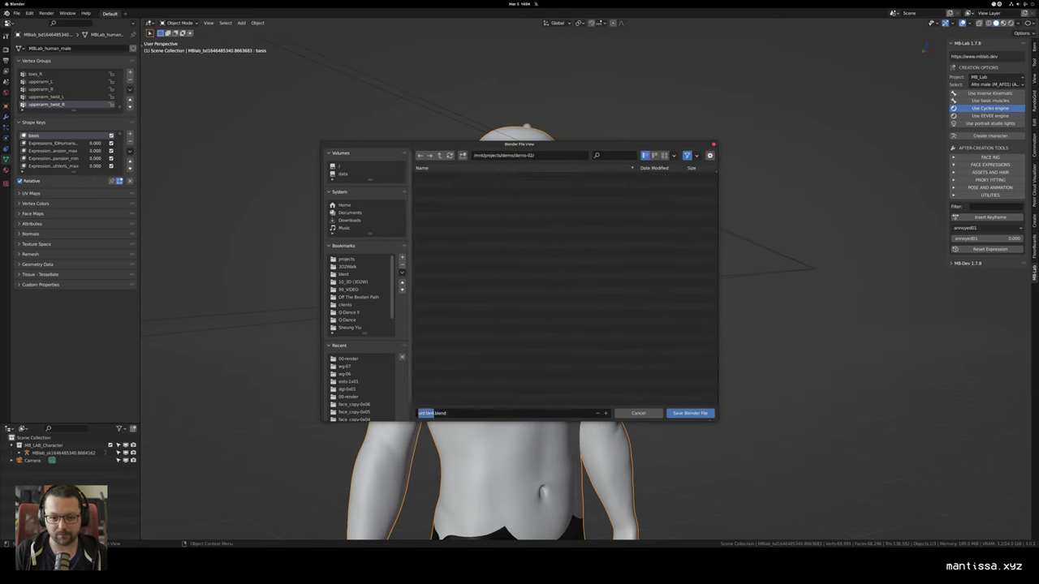
text(-02)
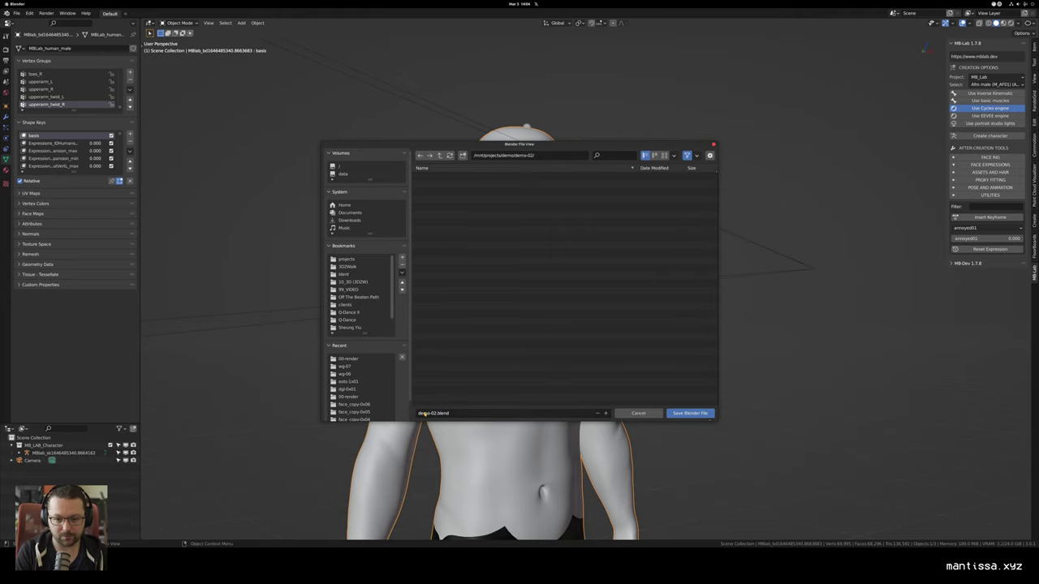
key(Return)
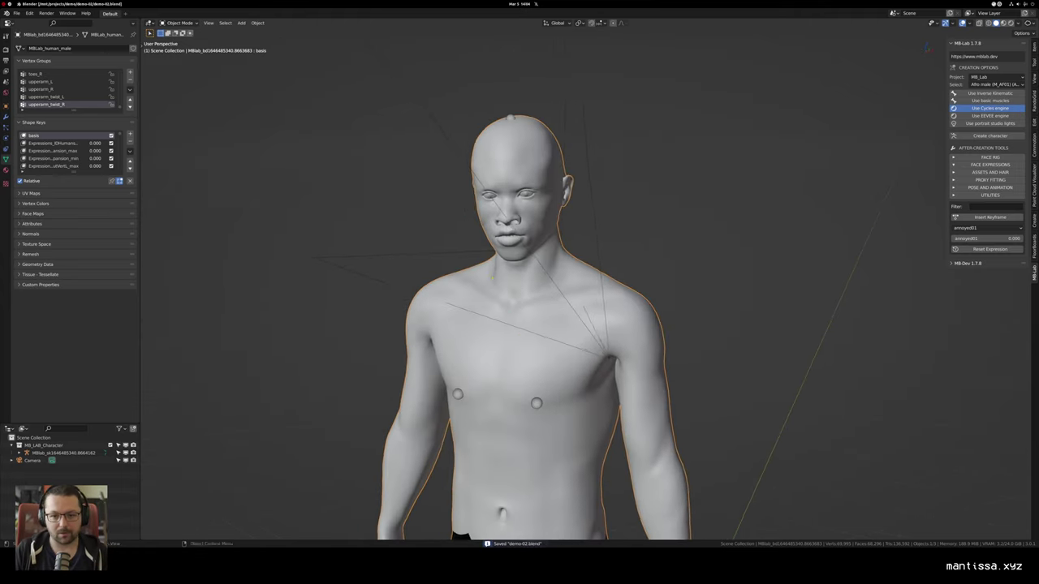
click(15, 14)
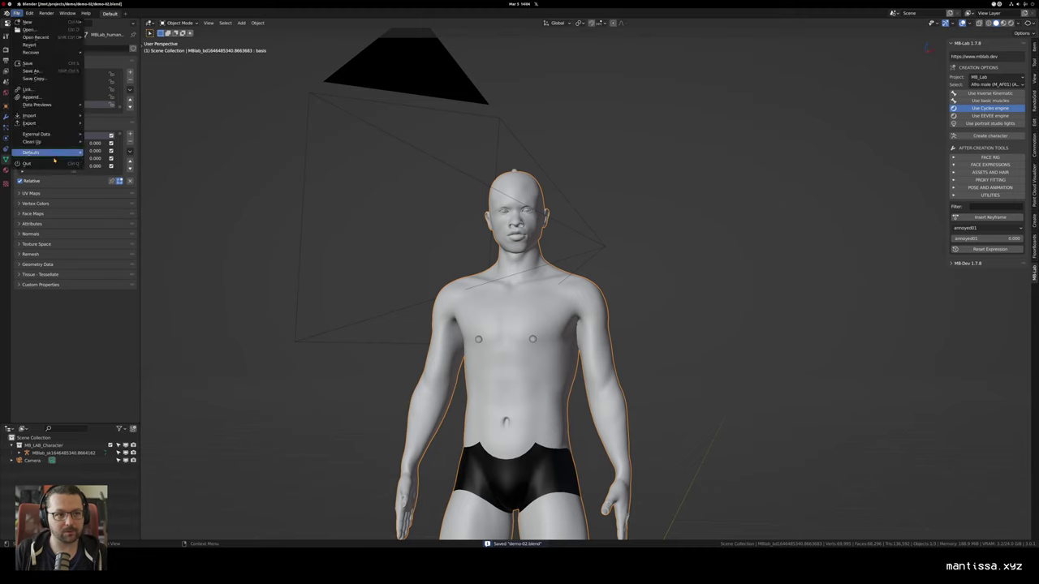
mouse_move(40, 122)
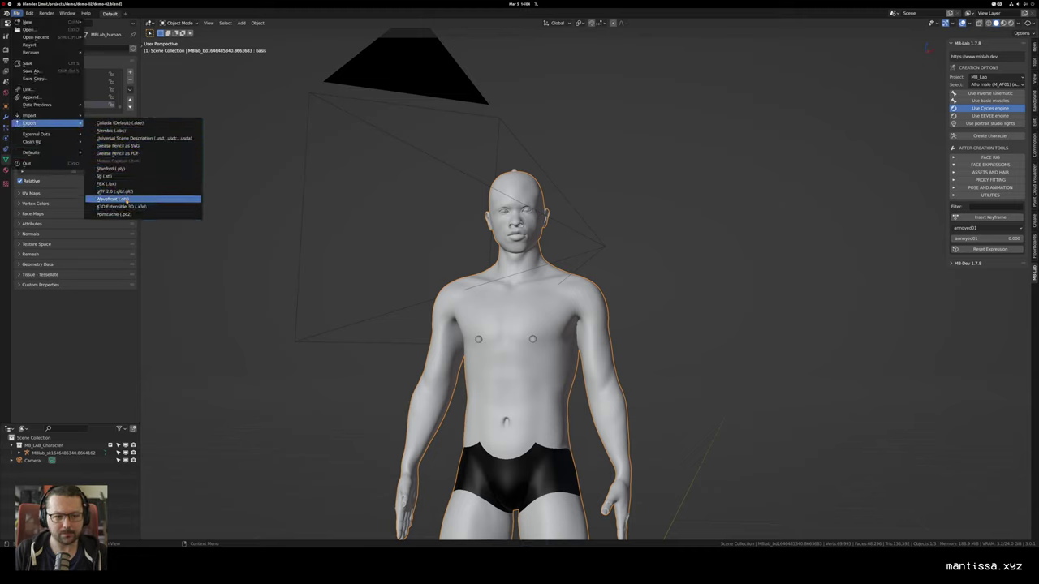
right_click(415, 237)
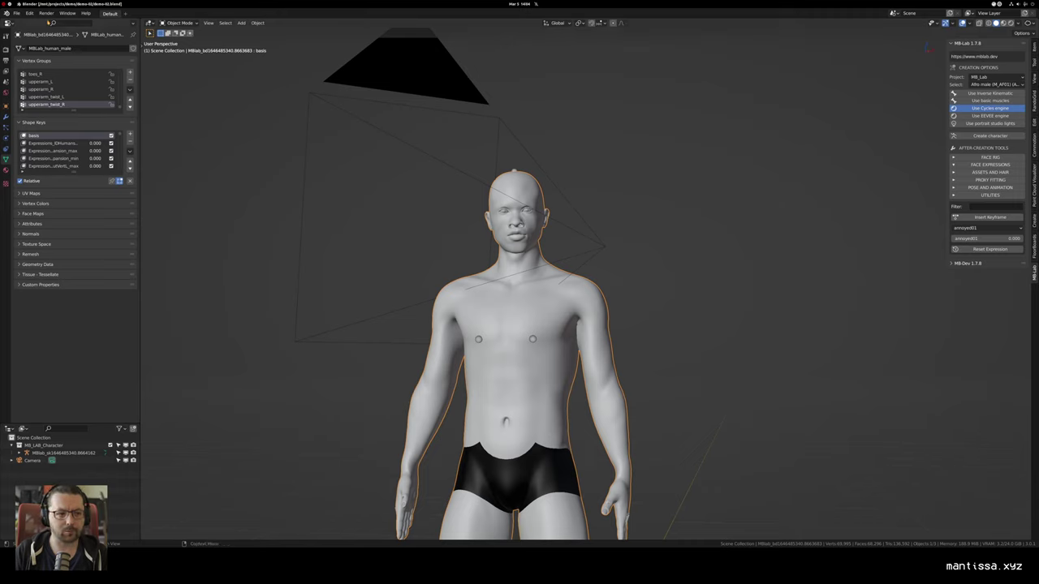
Step: Export the character as Wavefront demo-02.obj to the projects/demo/demo-02 folder, limited to the selection and with modifiers applied
click(16, 13)
mouse_move(49, 123)
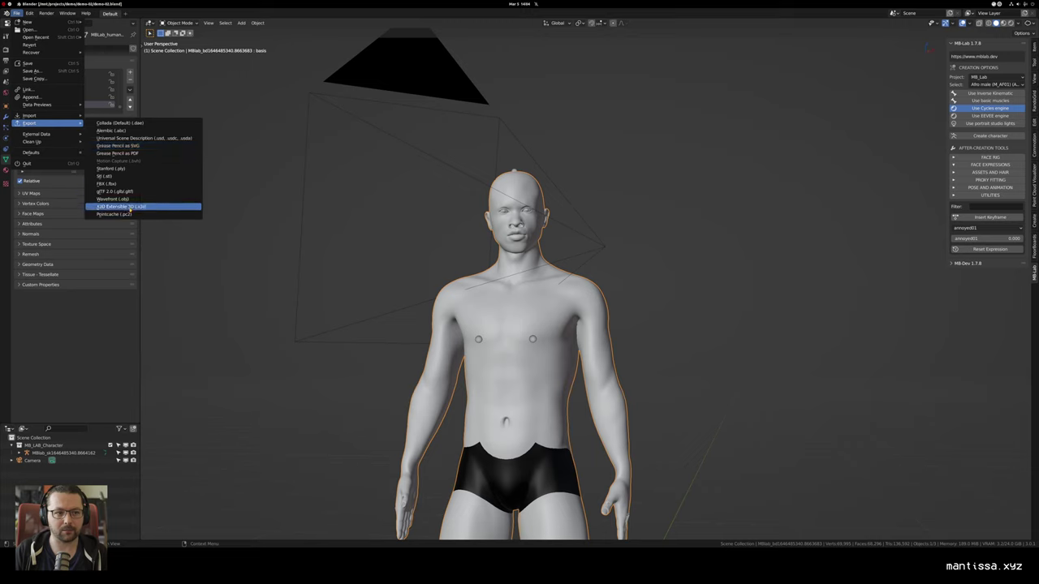
click(16, 13)
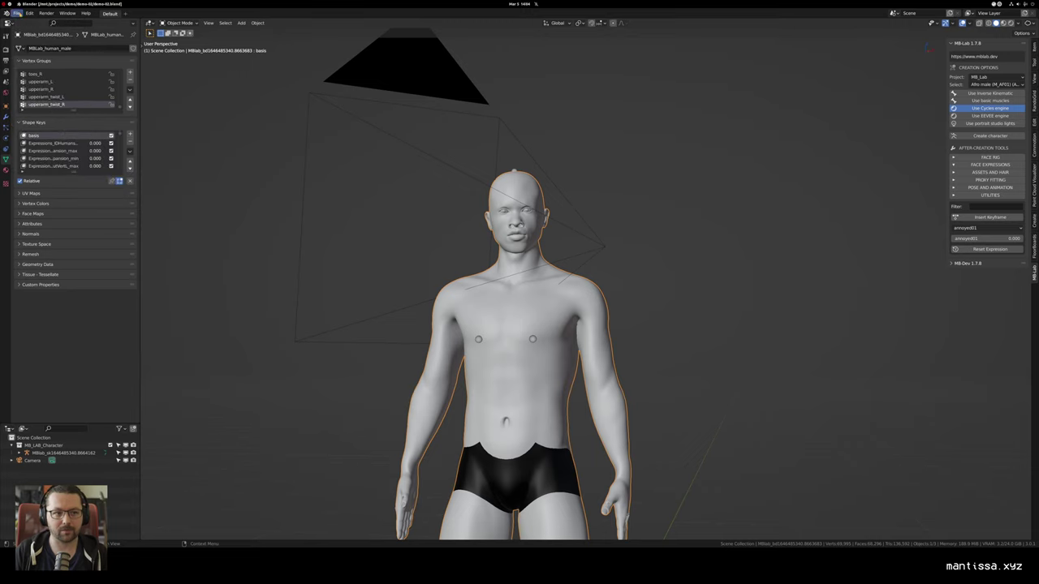
click(16, 13)
mouse_move(36, 116)
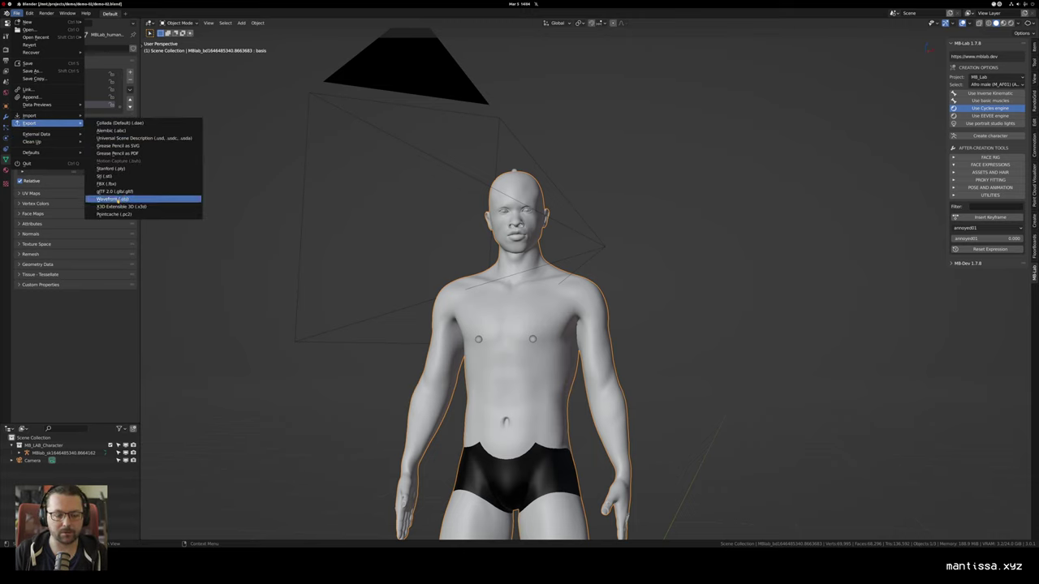
click(122, 200)
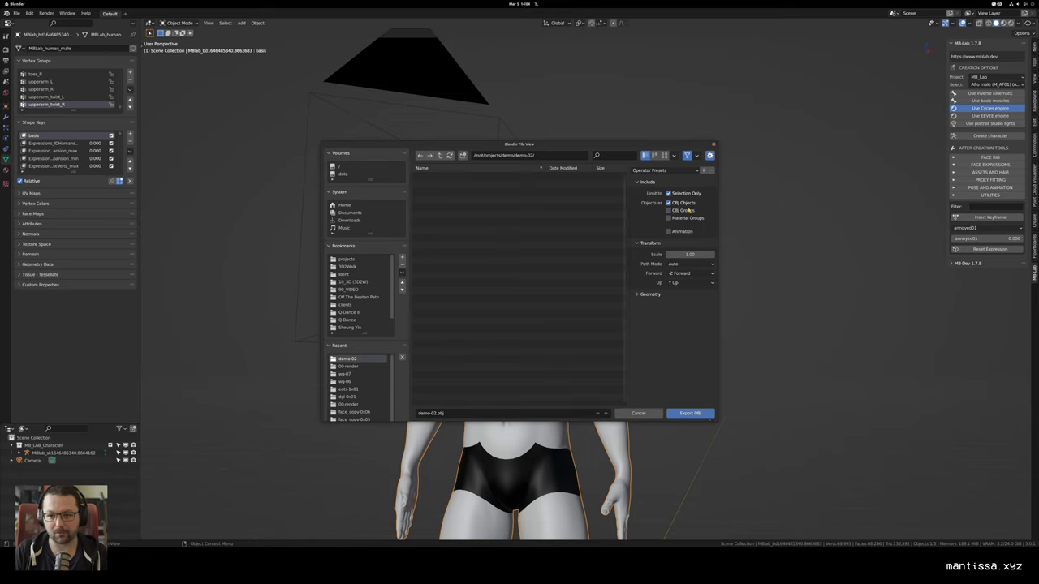
click(683, 294)
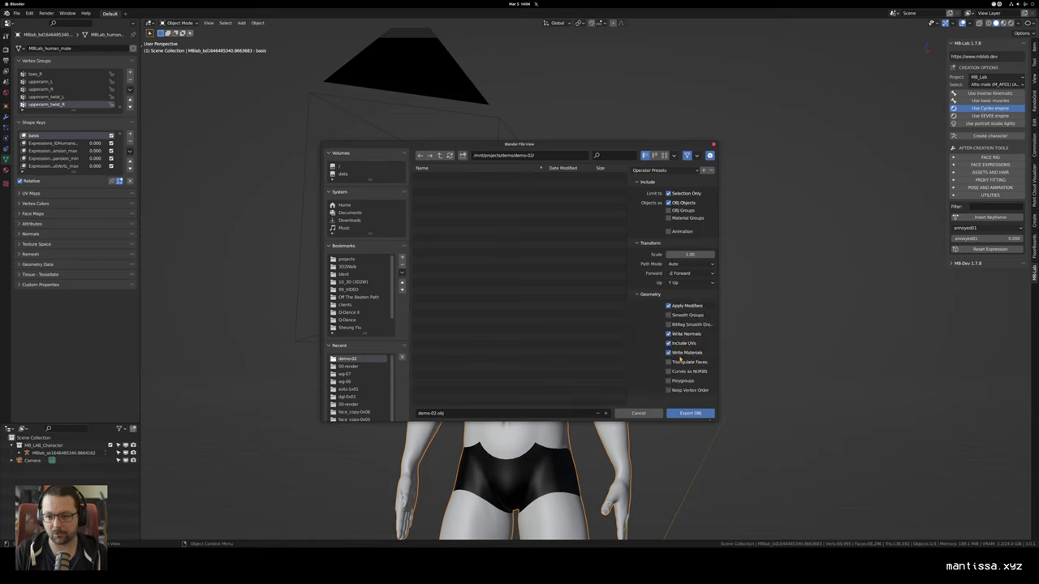
click(690, 414)
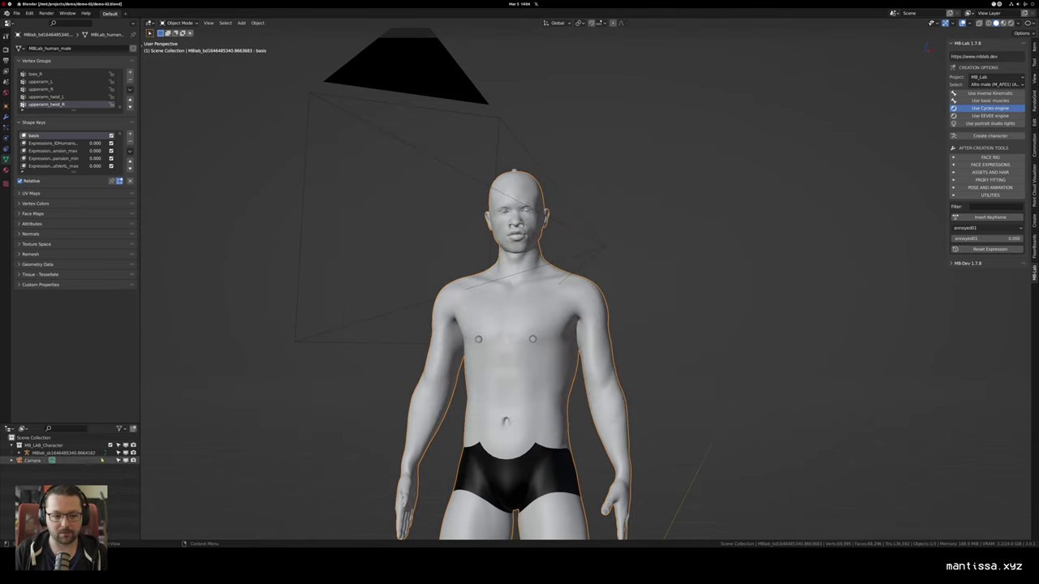
Step: Exclude the MB_LAB_Character collection from the view layer and import the demo-02.obj file
key(Delete)
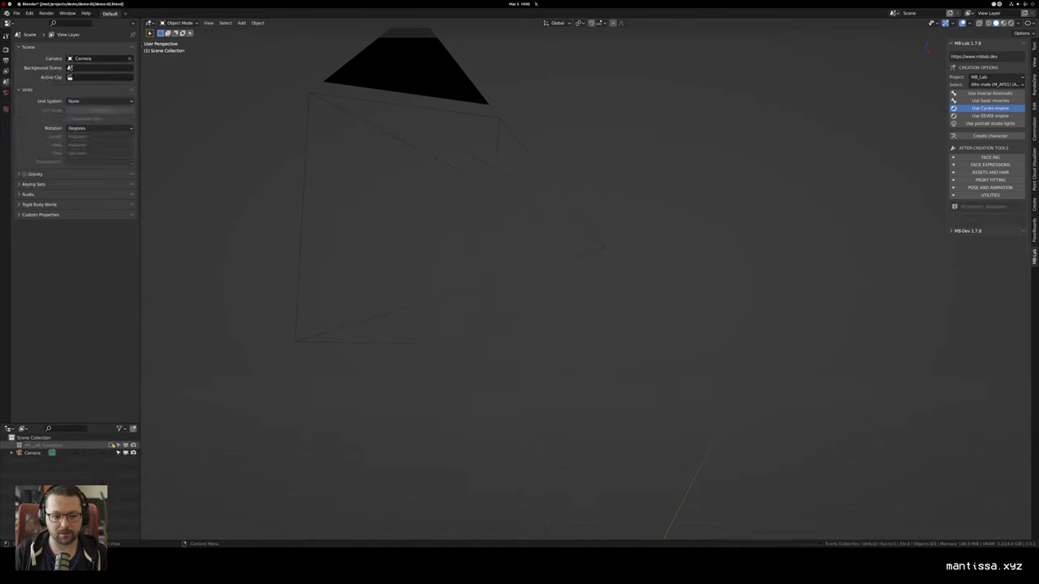
click(16, 13)
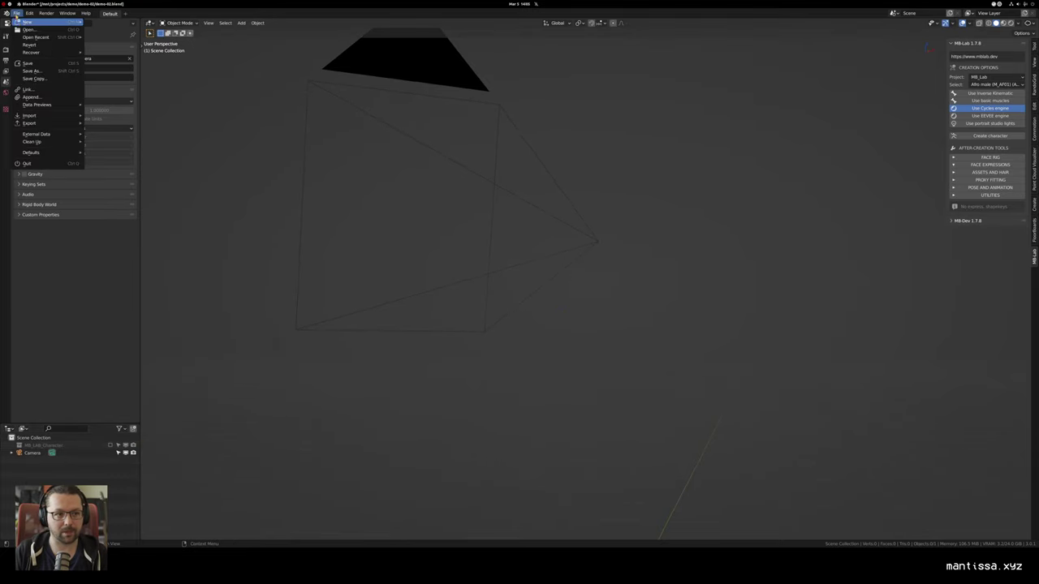
mouse_move(33, 115)
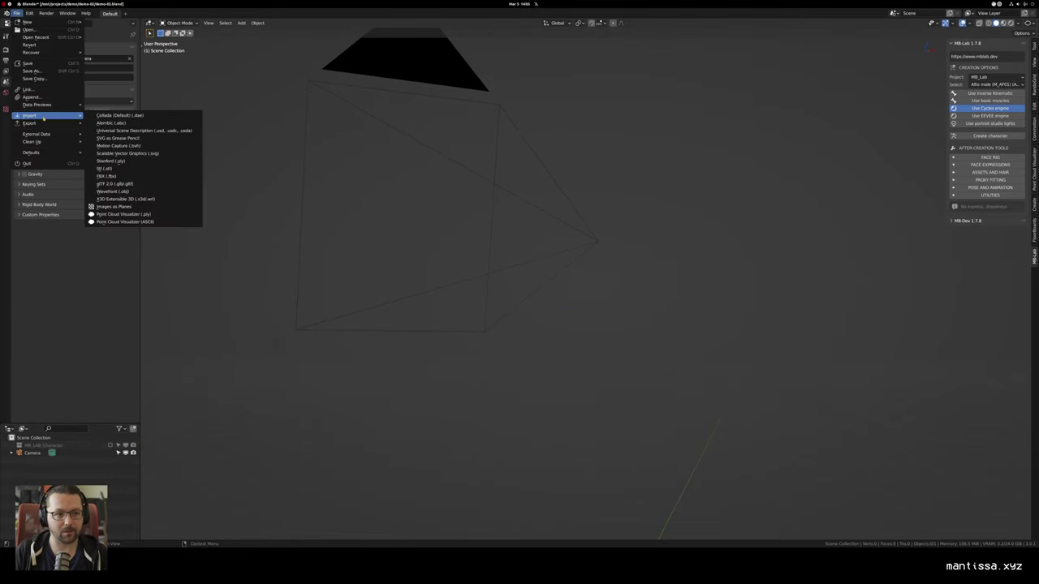
click(112, 191)
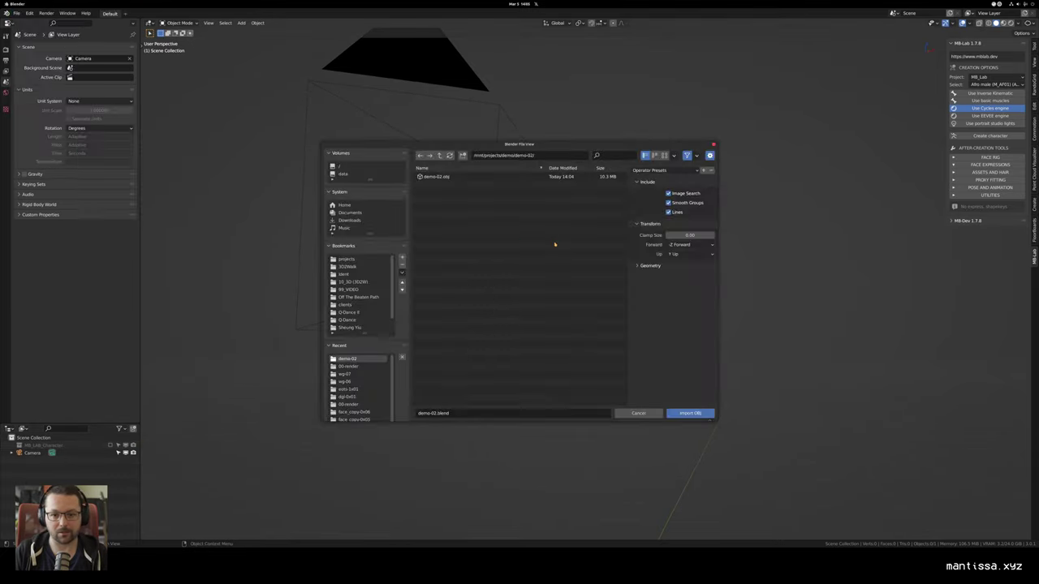
double_click(452, 179)
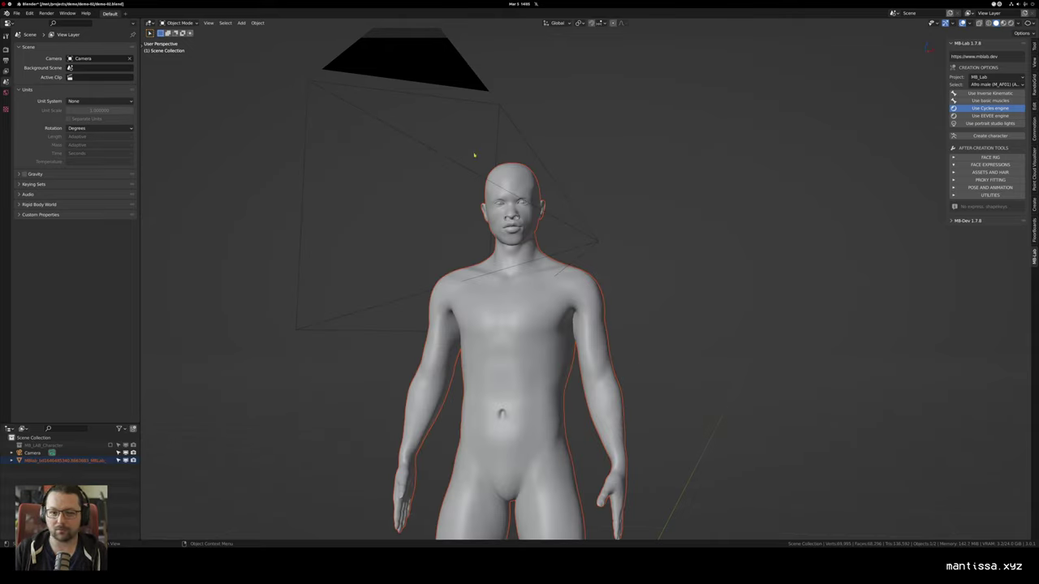
Step: Delete a ring of faces around the imported body's lower chest to separate the bust from the abdomen
drag(561, 345, 472, 336)
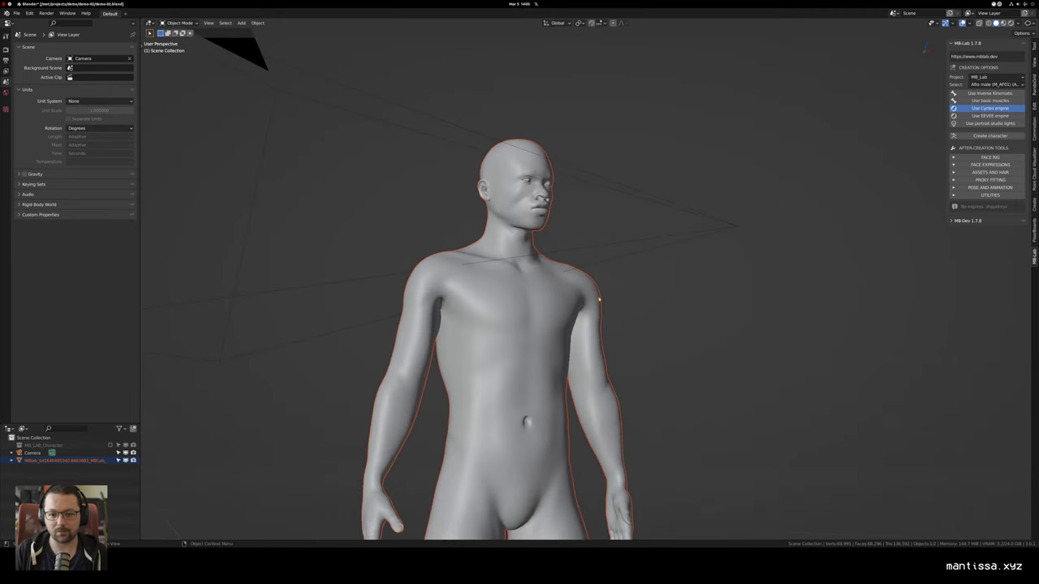
drag(547, 197, 511, 194)
key(KP_0)
drag(629, 130, 664, 120)
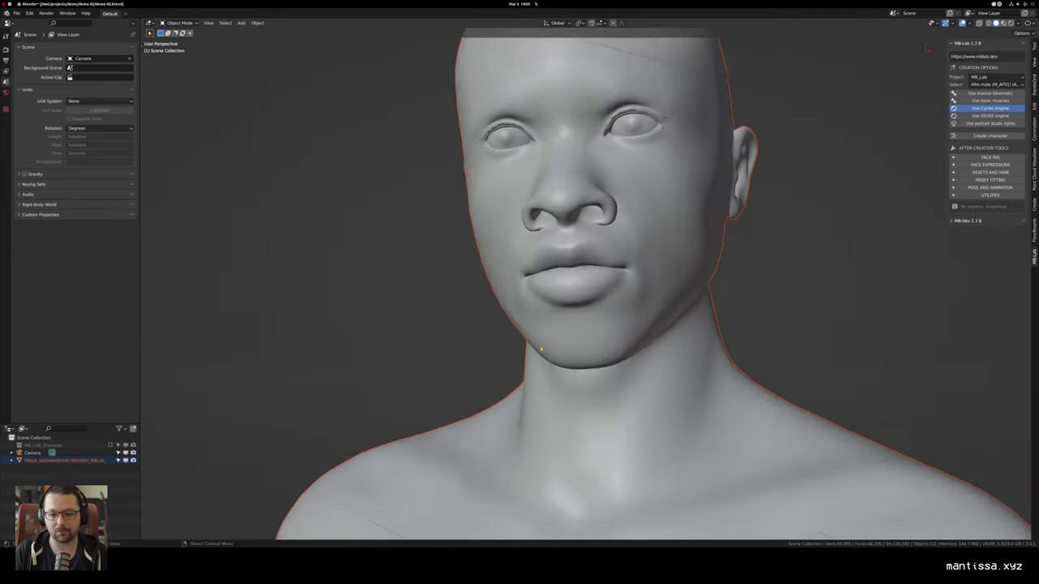
scroll(519, 325, down, 4)
scroll(519, 325, up, 2)
key(Tab)
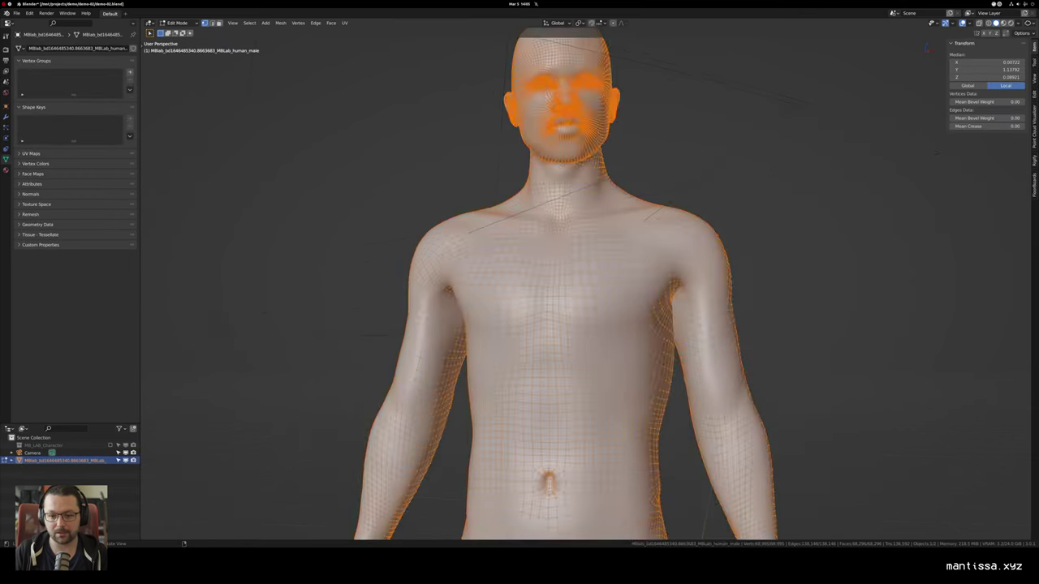
scroll(520, 324, up, 3)
key(3)
alt+click(475, 345)
key(x)
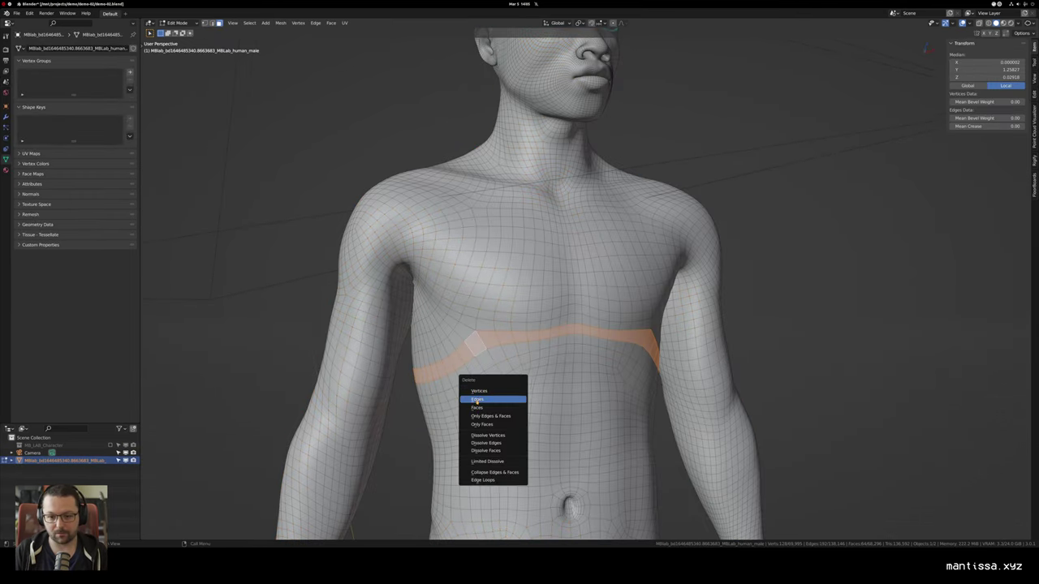
click(478, 408)
scroll(520, 325, down, 3)
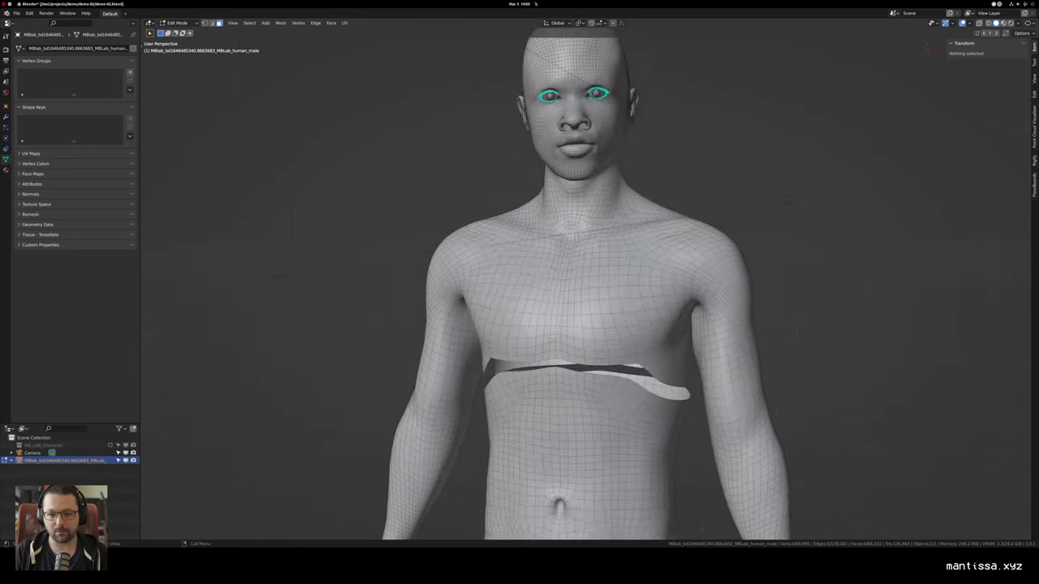
Step: Select a face loop around each upper arm and delete those faces to separate the arms
scroll(520, 324, up, 2)
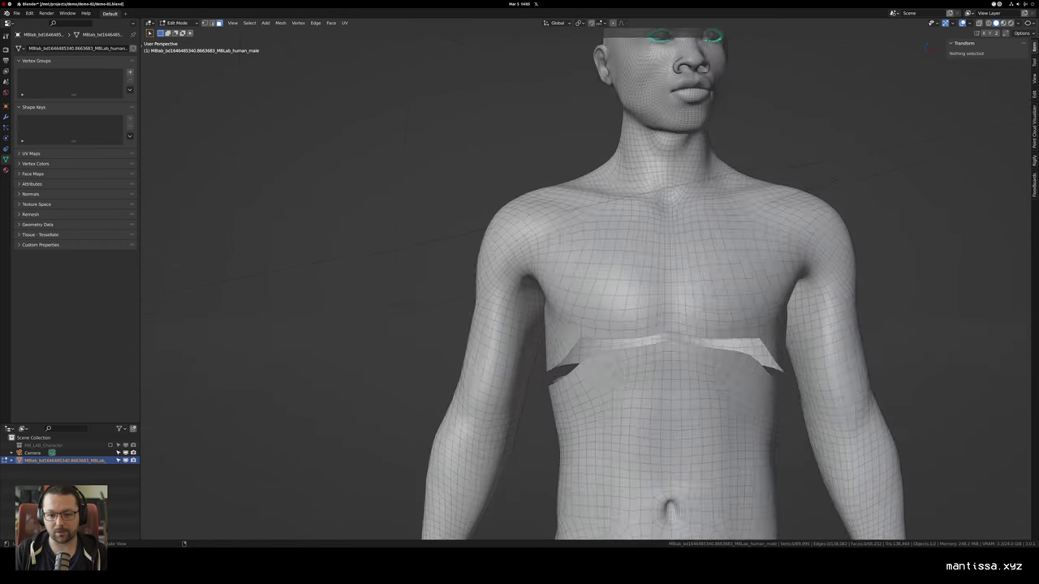
alt+click(505, 349)
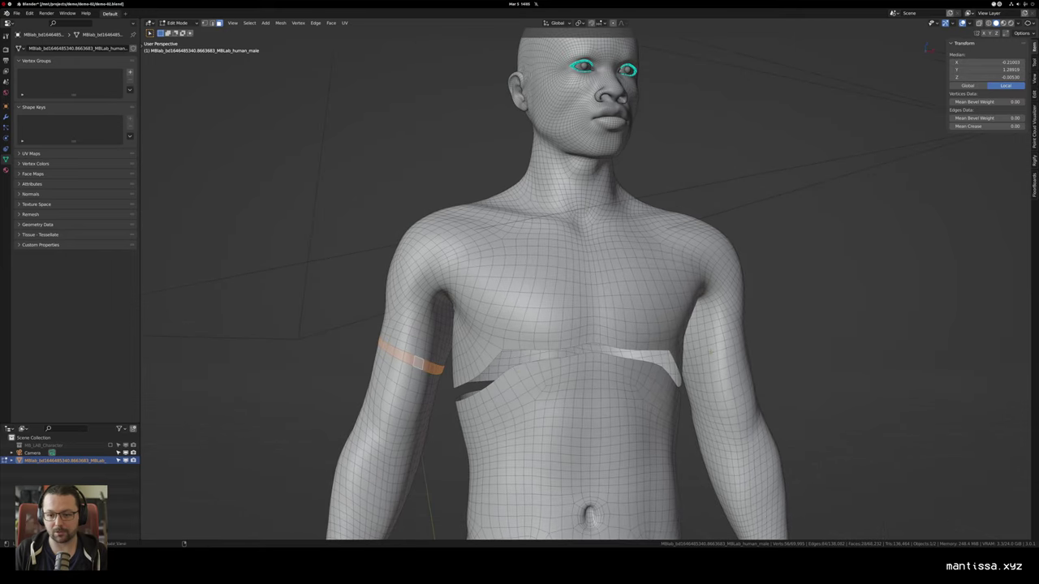
alt+shift+click(713, 355)
key(ctrl+z)
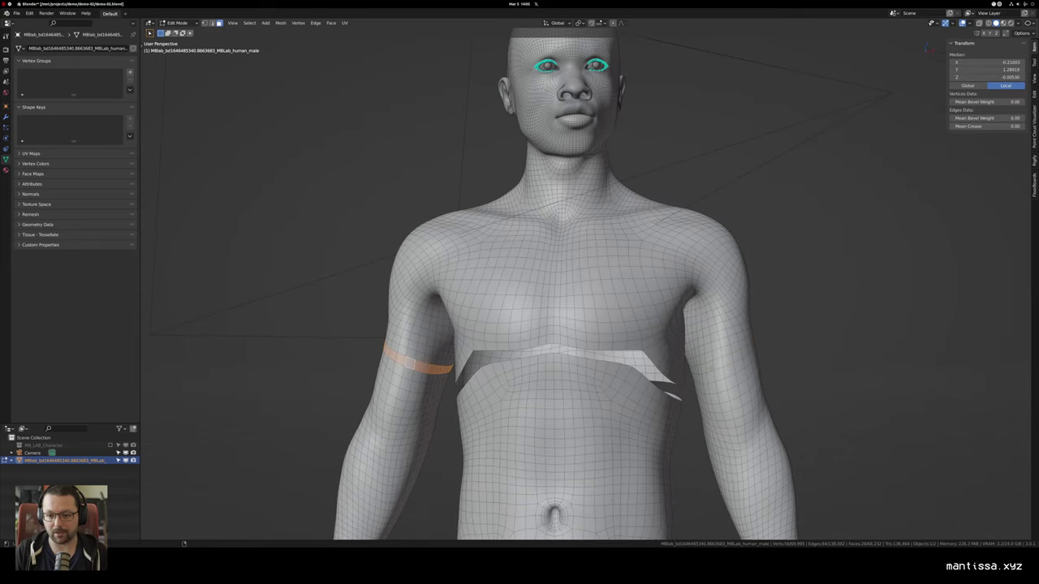
alt+shift+click(705, 365)
key(x)
click(638, 384)
Step: Select all linked geometry of the head-and-shoulders section, including both eyes and the separate parts inside the head
scroll(617, 439, down, 2)
drag(601, 390, 664, 383)
key(ctrl+l)
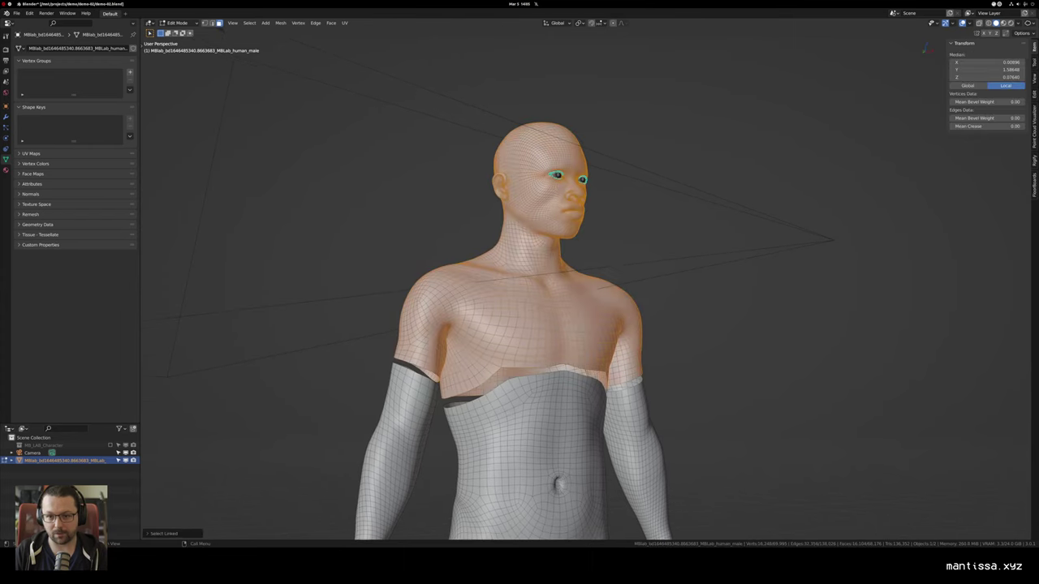
scroll(519, 244, up, 5)
drag(613, 228, 516, 209)
scroll(516, 210, up, 2)
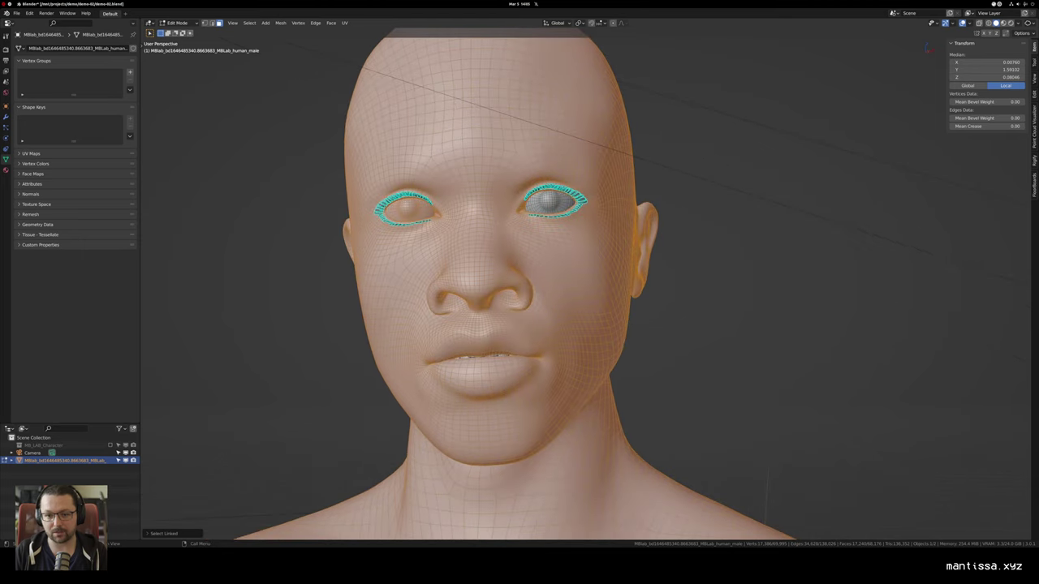
key(alt+z)
drag(568, 284, 527, 288)
key(alt+z)
scroll(519, 284, down, 4)
scroll(487, 284, down, 4)
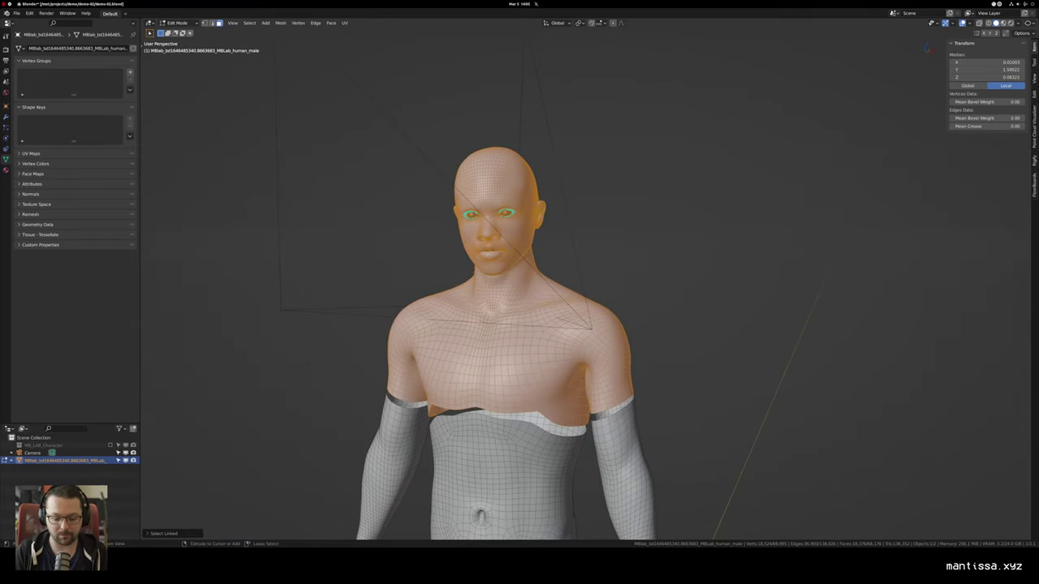
Step: Invert the selection and delete the abdomen, lower body and lower arms
key(ctrl+i)
key(x)
click(477, 274)
Step: Close the open loop under the chest with a Grid Fill of span 8 and adjust its offset
drag(476, 274, 430, 235)
scroll(431, 235, up, 3)
key(2)
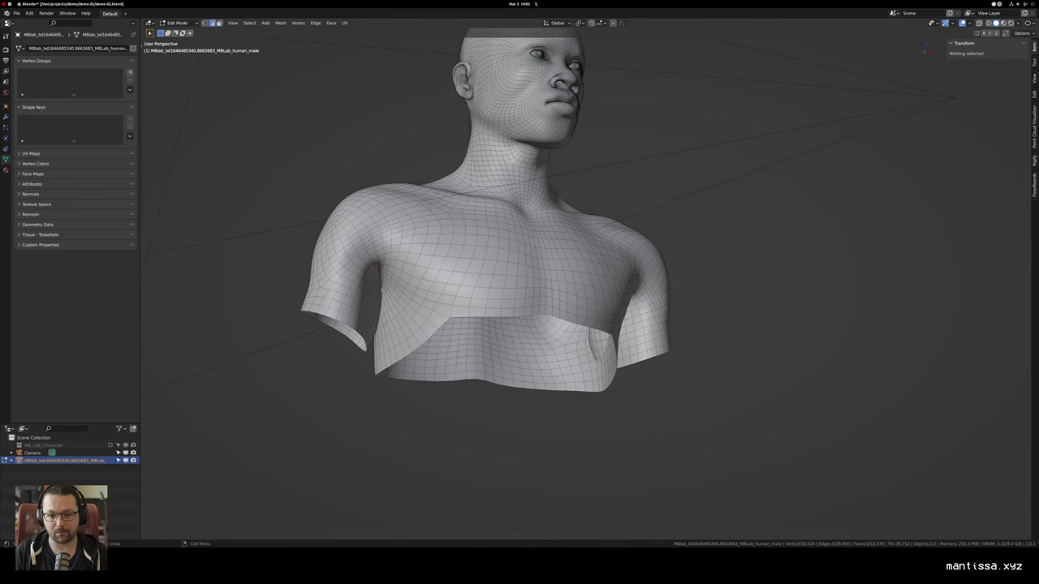
alt+click(487, 317)
drag(487, 317, 474, 280)
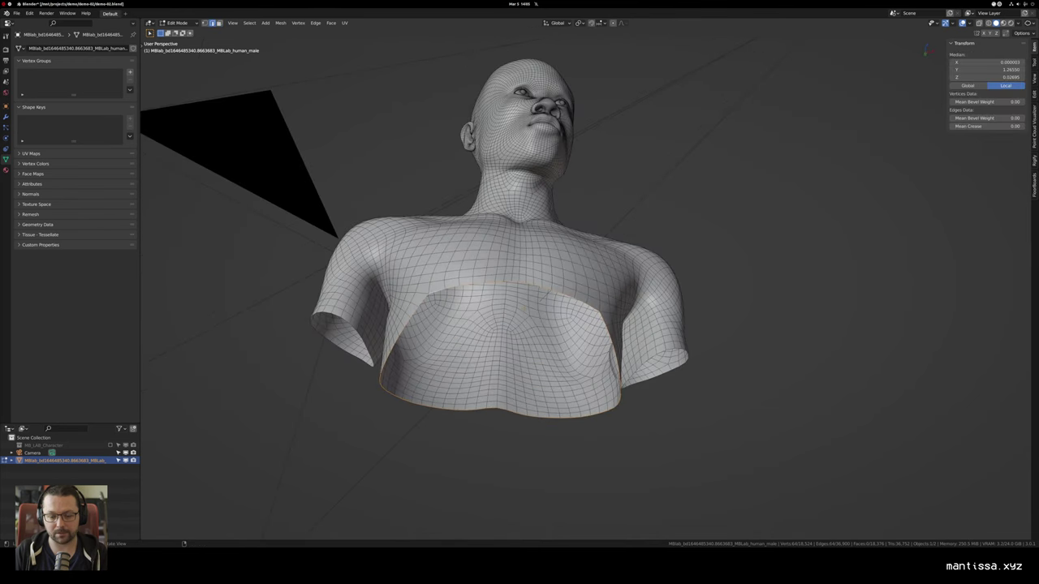
key(ctrl+f)
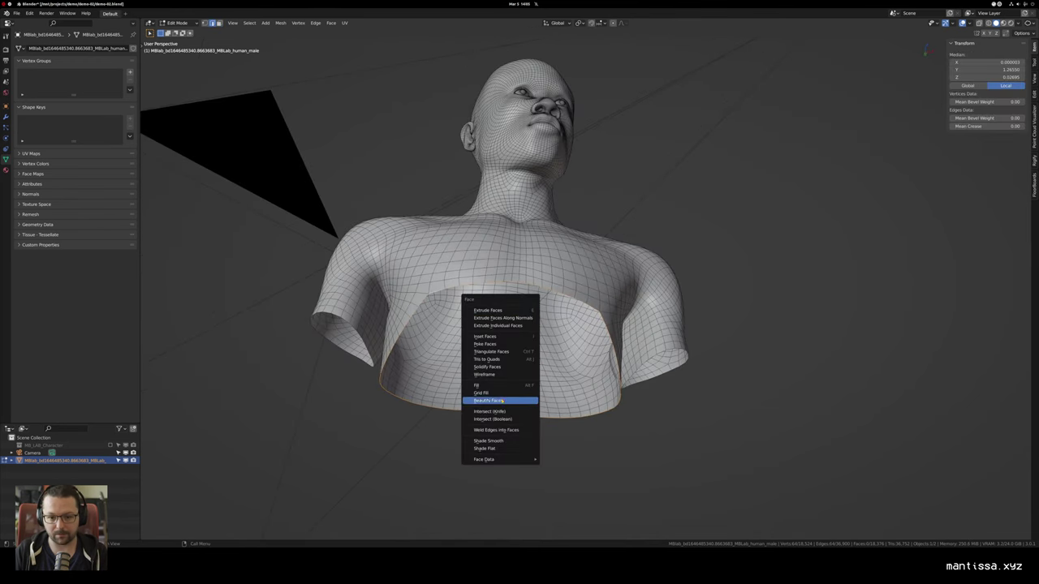
click(497, 395)
drag(496, 396, 494, 363)
click(192, 533)
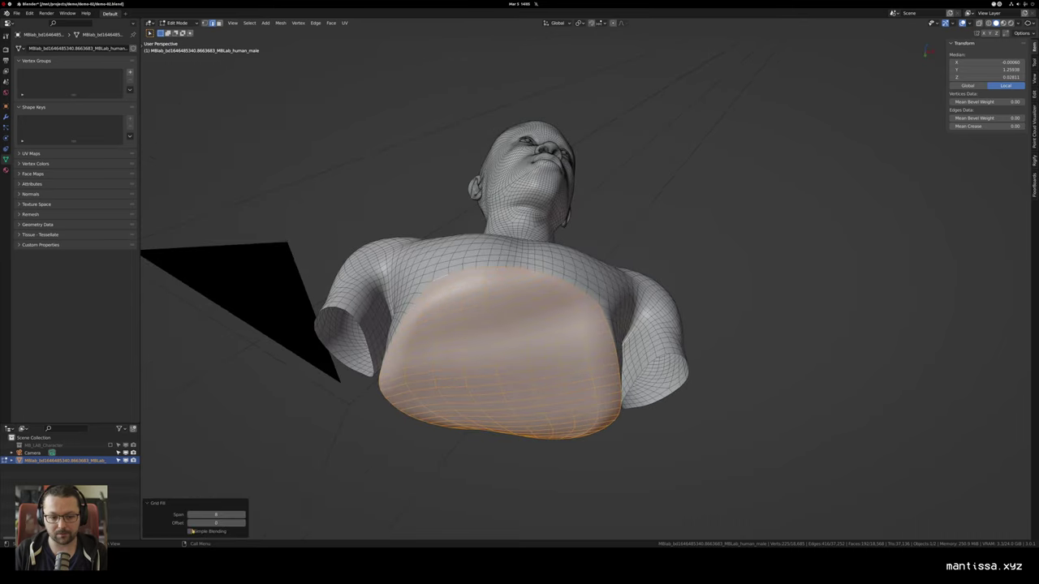
click(242, 524)
click(243, 524)
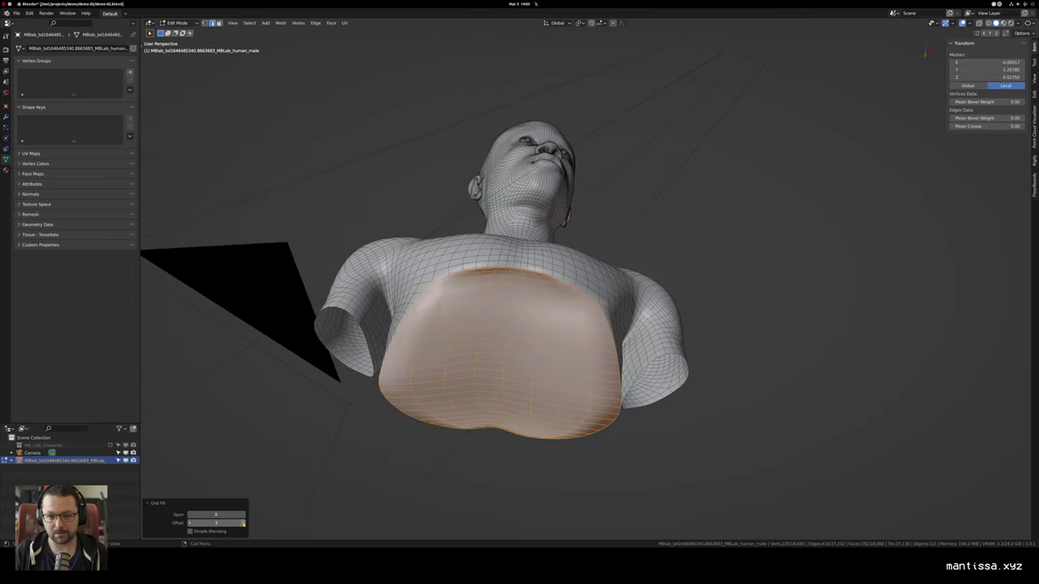
Step: Close the character's open right arm stump with a Grid Fill, raising its span to 6
drag(393, 412, 413, 388)
alt+click(412, 258)
drag(413, 258, 444, 305)
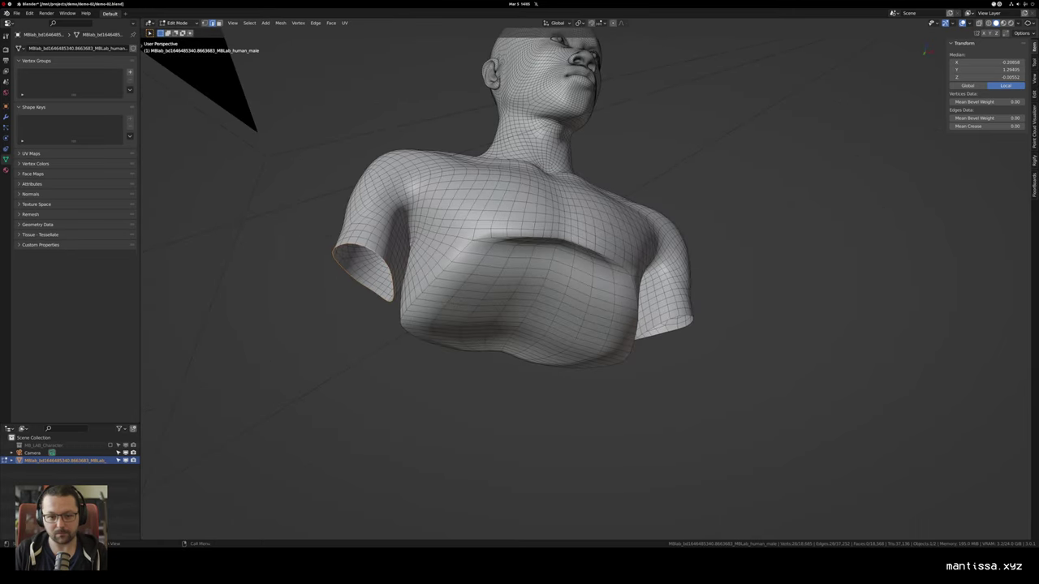
key(ctrl+f)
click(443, 304)
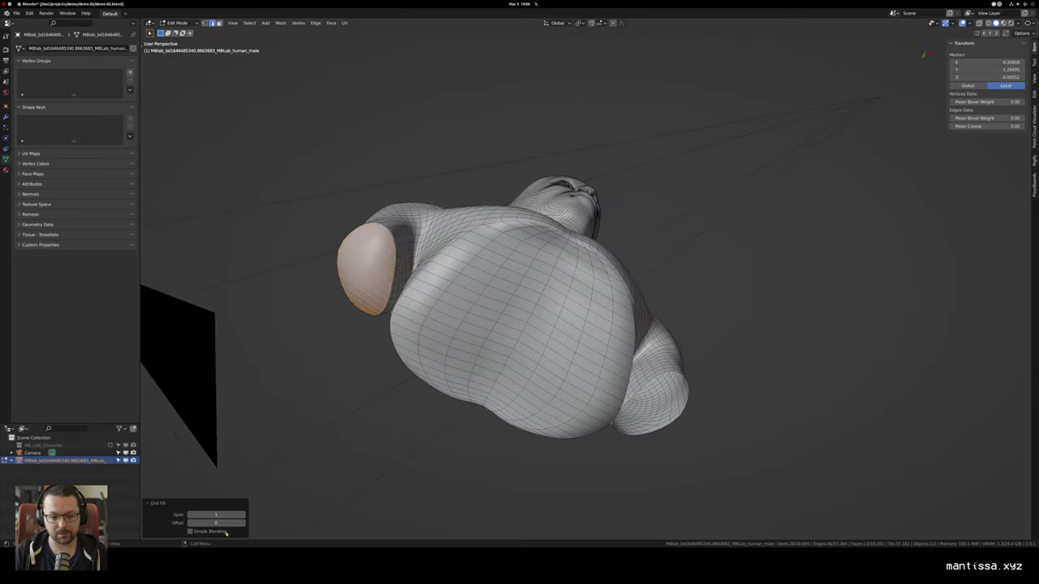
click(189, 524)
click(189, 523)
click(242, 515)
click(242, 514)
click(242, 514)
click(242, 515)
mouse_move(297, 423)
mouse_down()
mouse_move(329, 452)
mouse_move(341, 483)
mouse_move(341, 458)
mouse_move(299, 432)
mouse_up()
scroll(341, 483, up, 2)
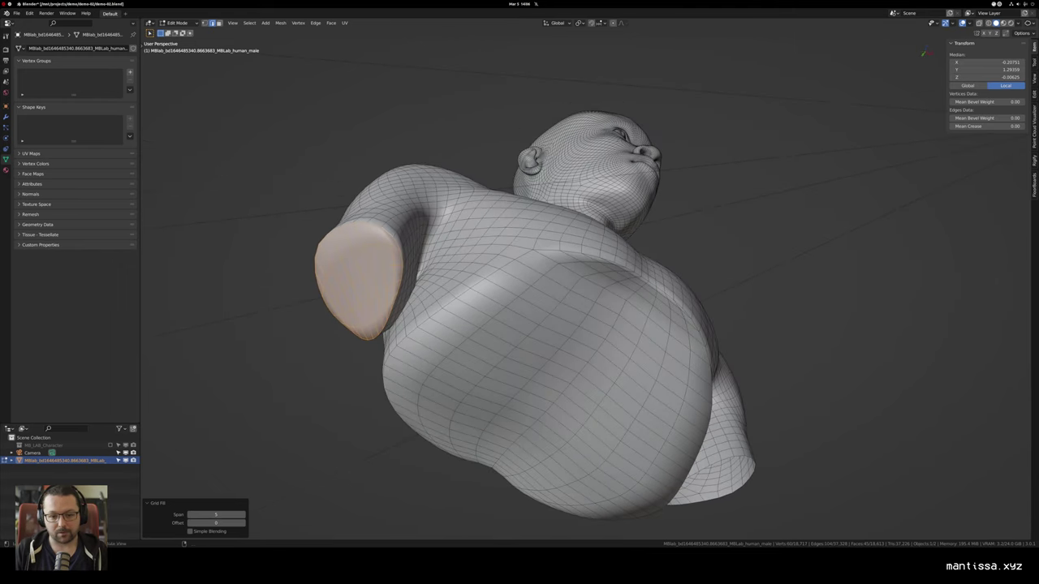
click(241, 516)
mouse_move(325, 471)
mouse_down()
mouse_move(329, 443)
mouse_move(329, 483)
mouse_up()
Step: Close the character's open left arm stump with a Grid Fill, set its span to match the other arm, and return to Object Mode
drag(329, 483, 246, 486)
drag(341, 438, 237, 475)
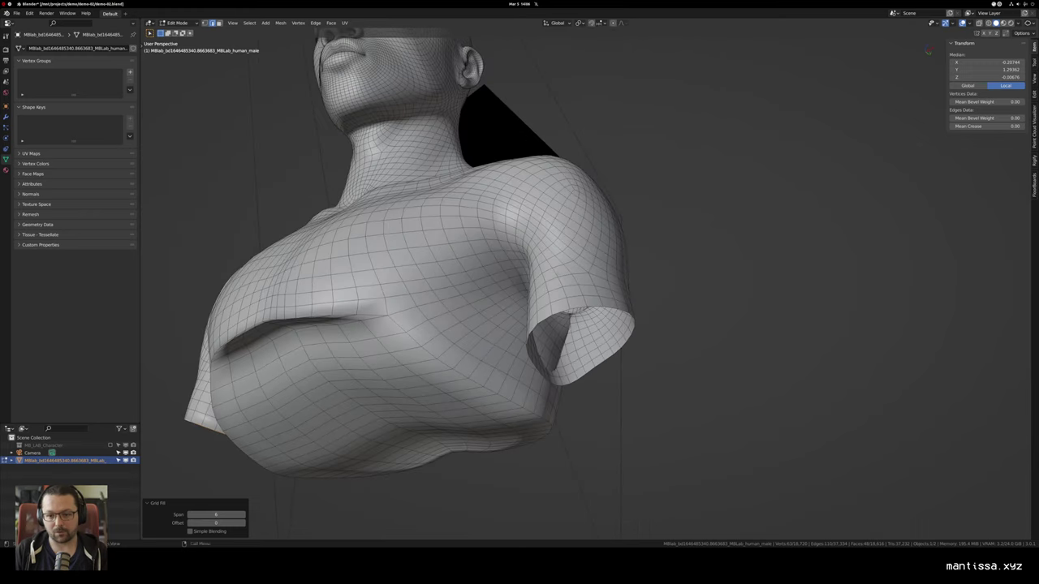
alt+click(591, 310)
drag(582, 333, 600, 324)
key(ctrl+f)
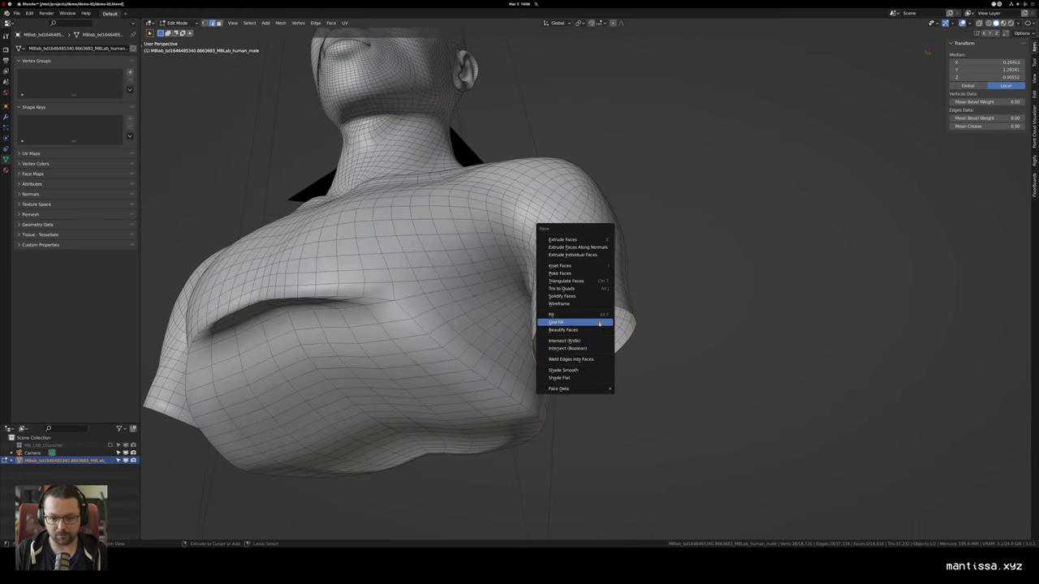
click(599, 323)
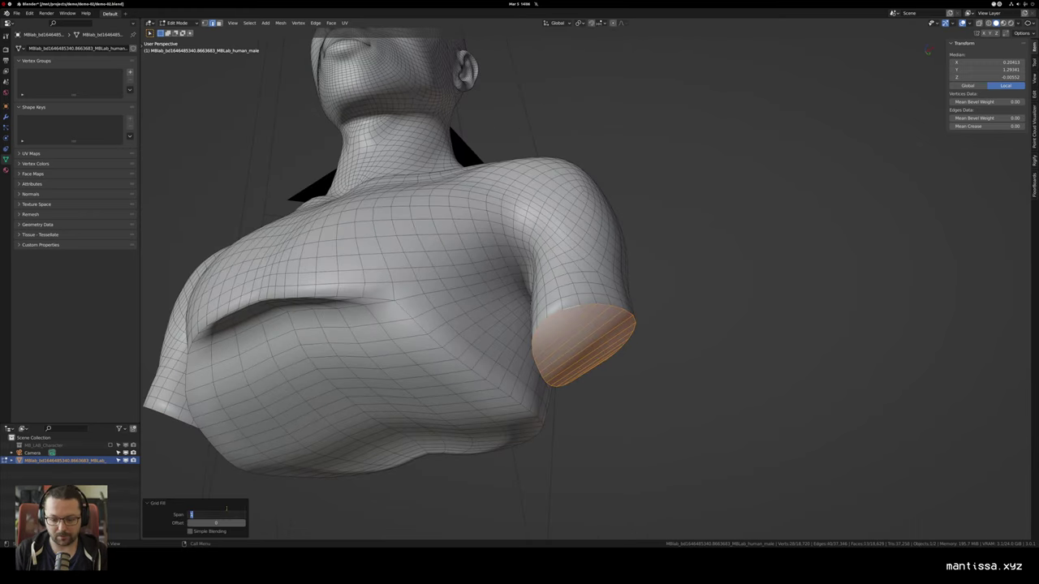
scroll(280, 479, down, 3)
mouse_move(280, 479)
mouse_down()
mouse_move(317, 430)
mouse_move(308, 393)
mouse_move(319, 479)
mouse_move(284, 500)
mouse_move(318, 485)
mouse_move(272, 491)
mouse_move(288, 488)
mouse_up()
key(Tab)
Step: Rename the imported bust object as OBJ.Dude.000
scroll(272, 491, up, 1)
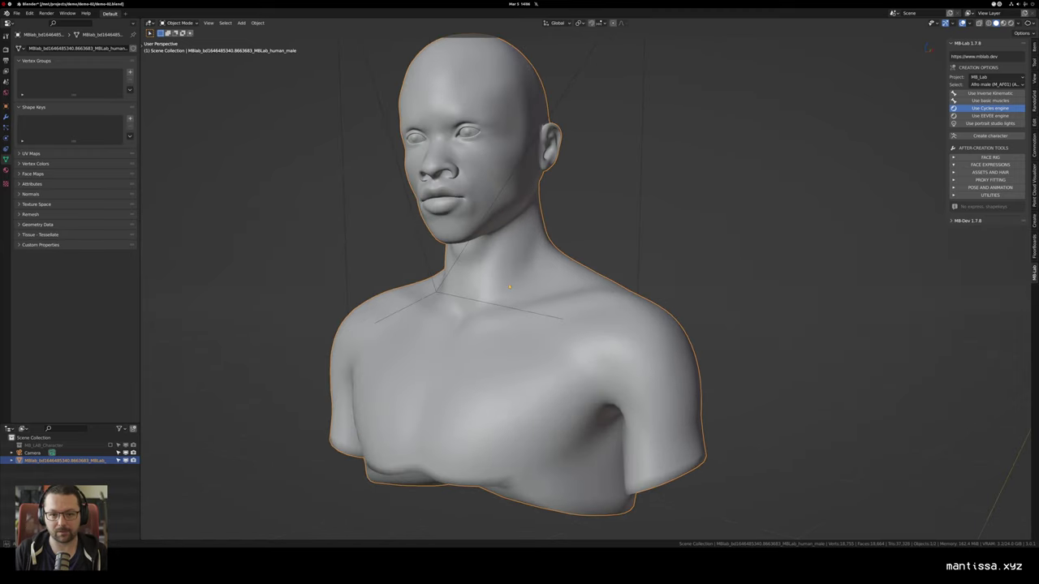
double_click(57, 460)
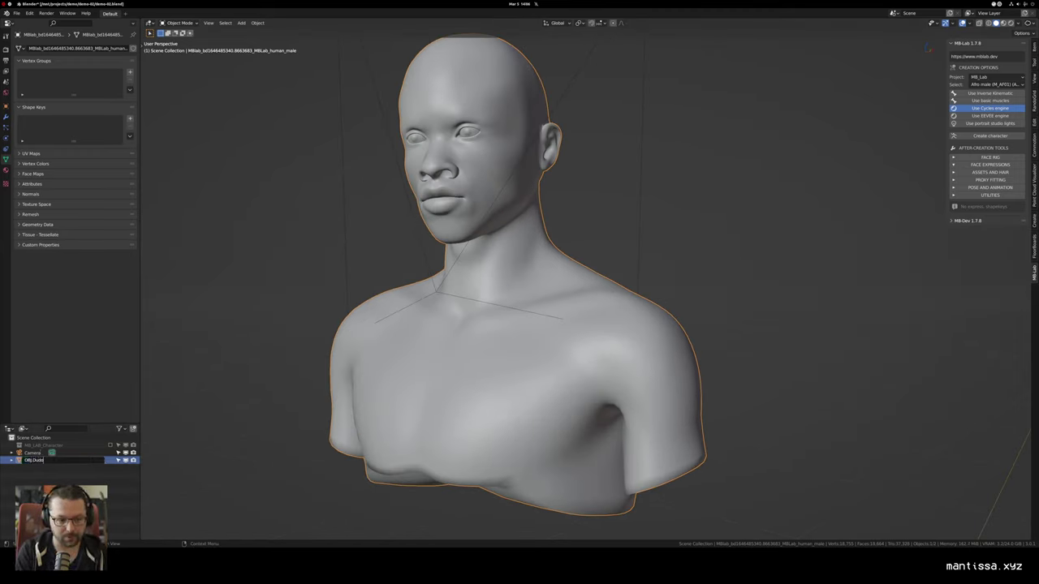
key(Return)
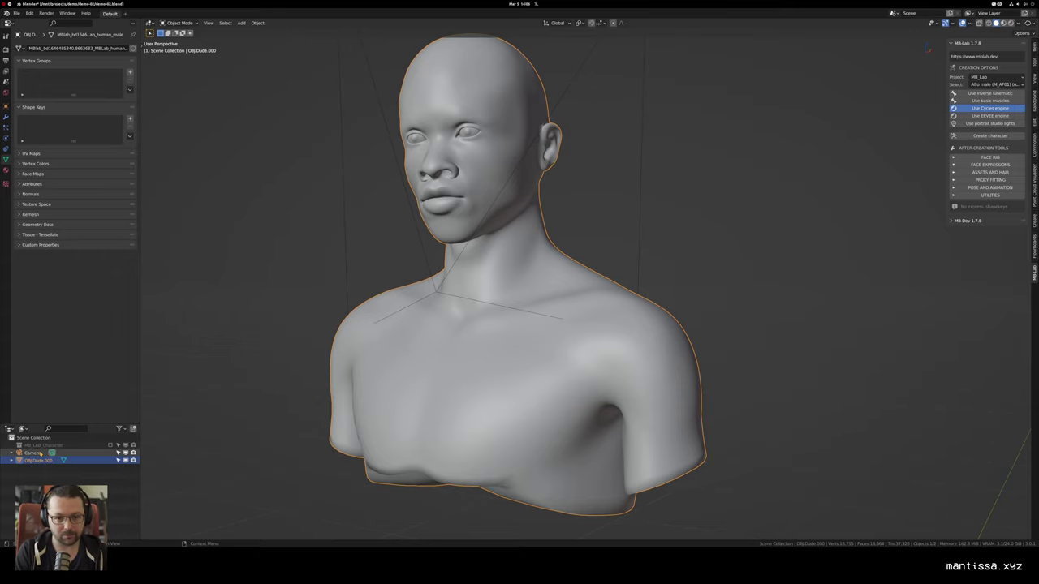
Step: Duplicate the bust twice in place and hide both copies
mouse_move(241, 414)
mouse_down()
mouse_move(558, 313)
mouse_move(229, 413)
mouse_up()
drag(511, 350, 492, 366)
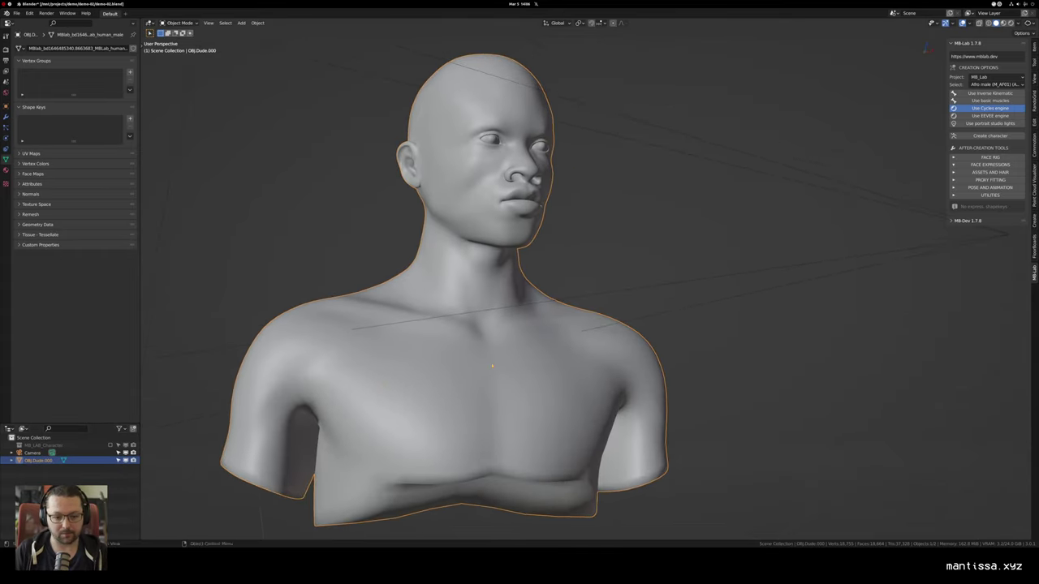
key(shift+d)
key(Escape)
key(shift+d)
key(Escape)
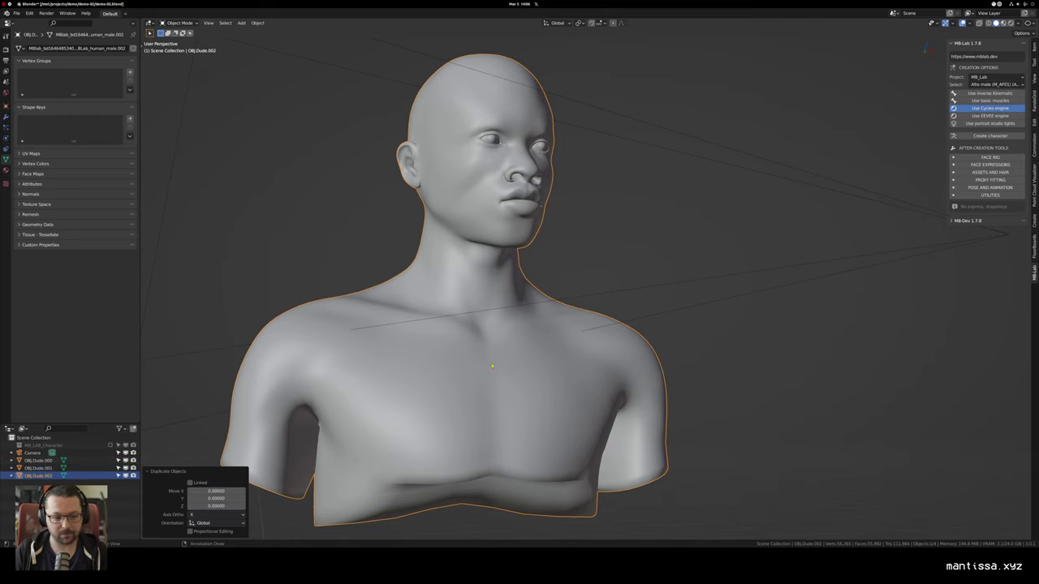
click(124, 476)
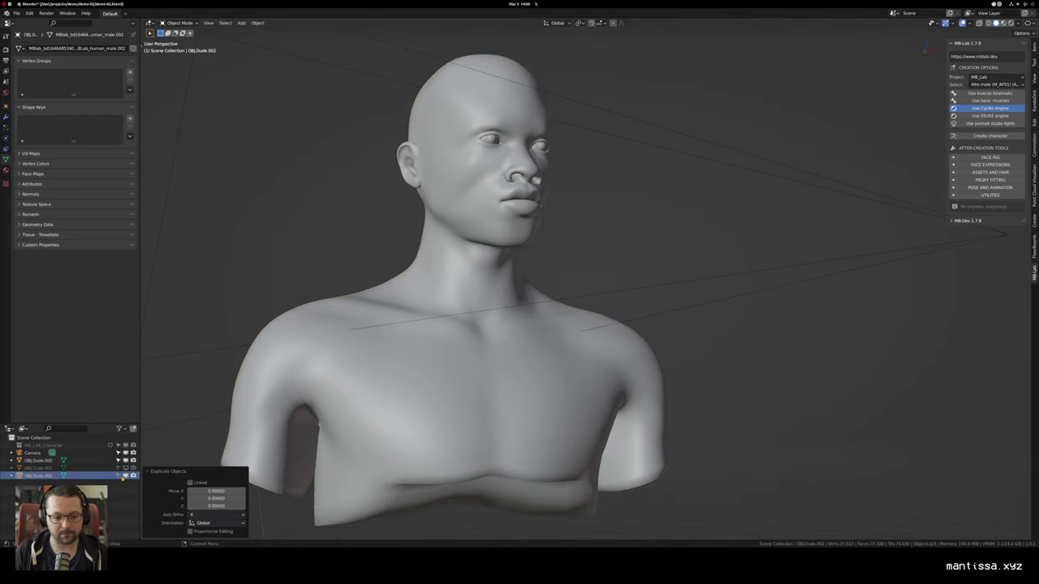
click(176, 471)
Step: Select OBJ.Dude.000 and examine its head and shoulders from several angles
drag(455, 382, 422, 375)
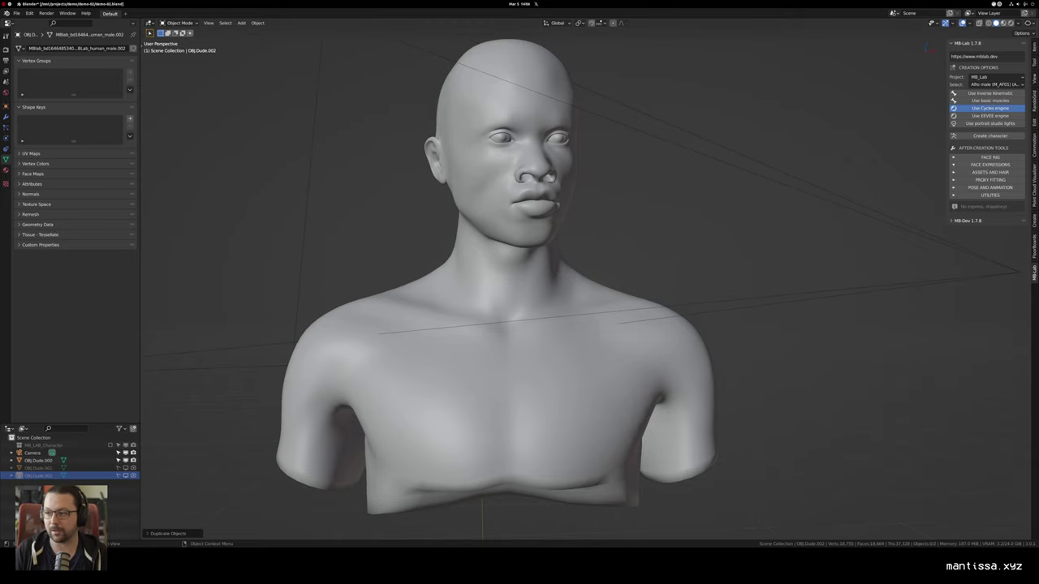
drag(584, 324, 532, 329)
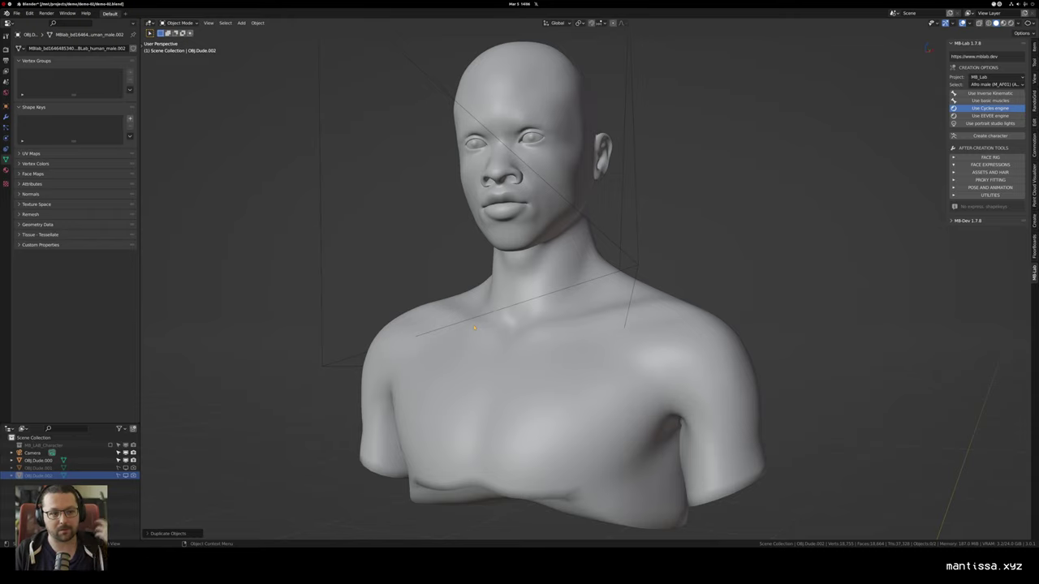
drag(614, 290, 593, 301)
click(558, 292)
scroll(520, 292, right, 8)
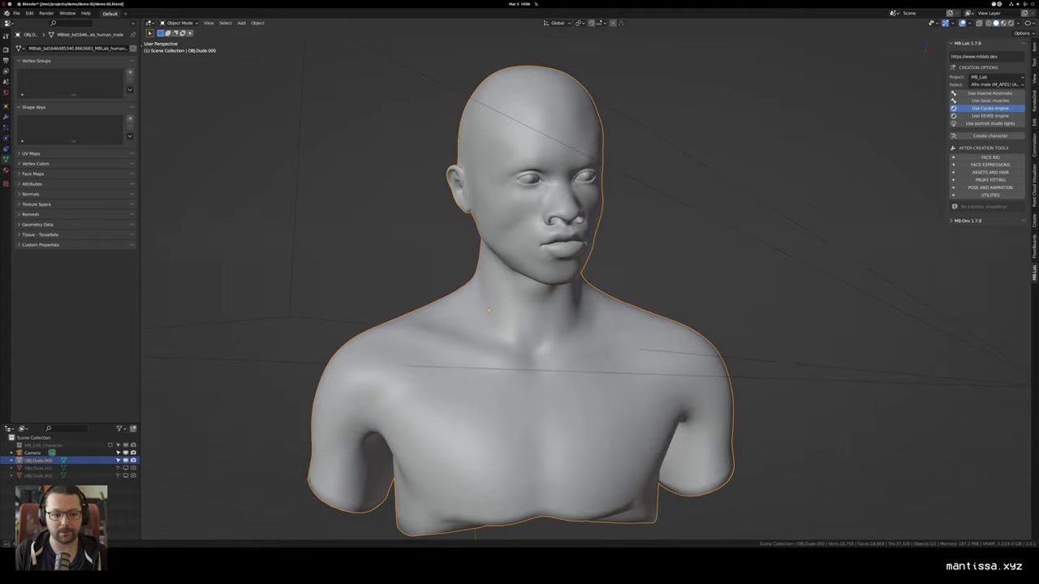
scroll(519, 293, right, 8)
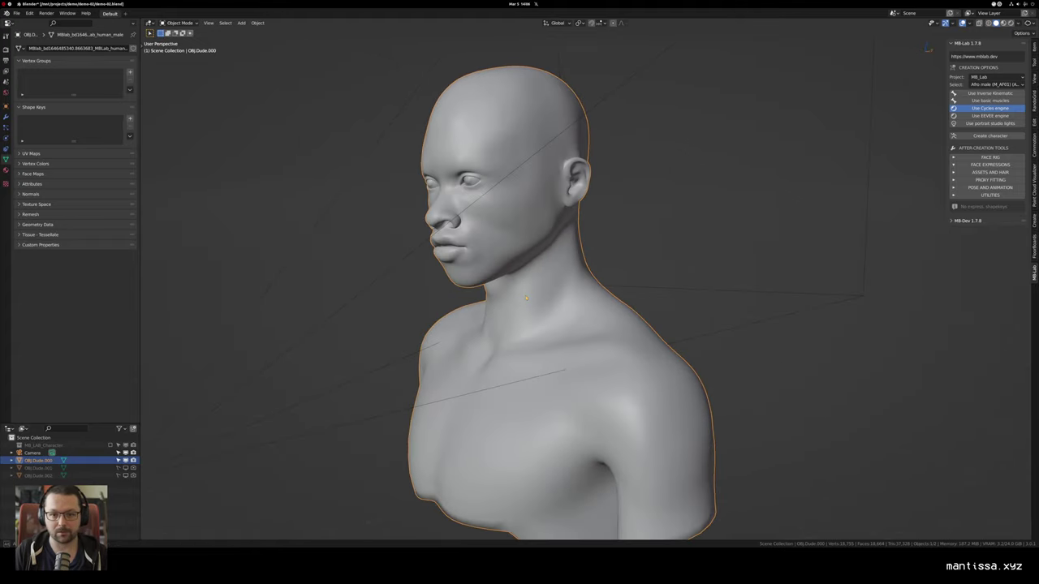
scroll(520, 292, left, 8)
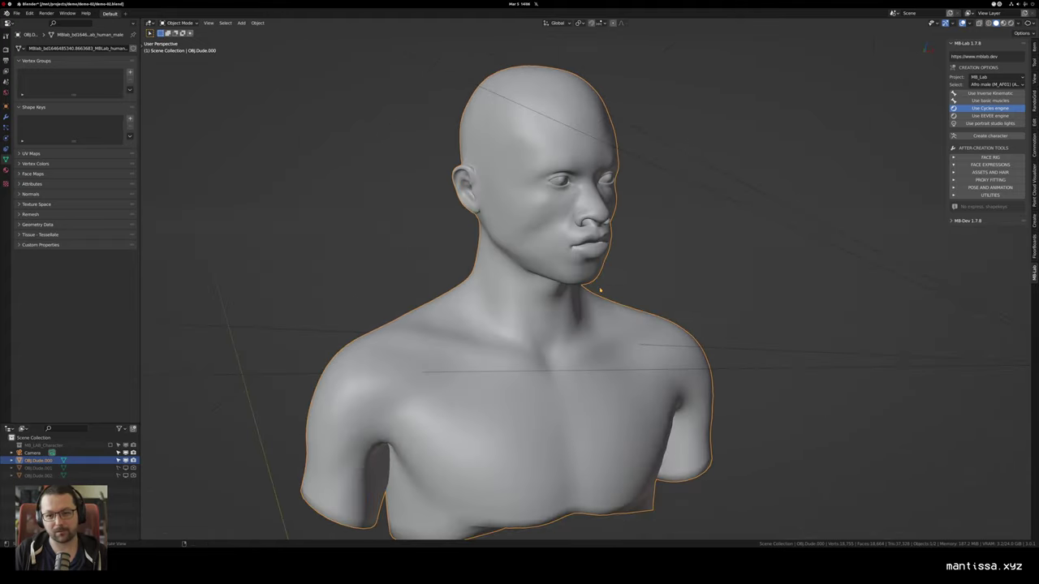
scroll(520, 292, up, 4)
scroll(519, 292, down, 5)
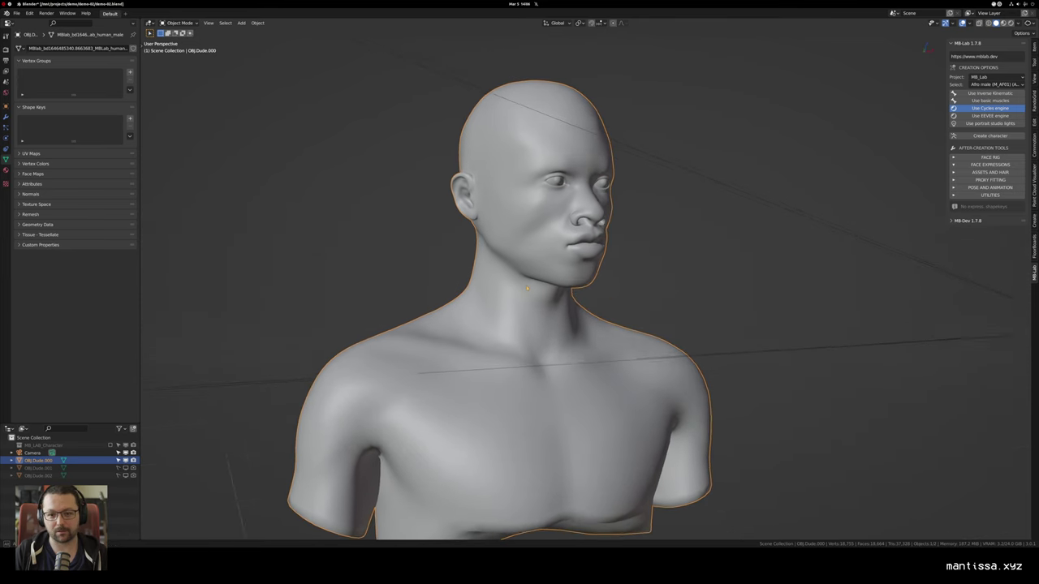
scroll(520, 292, right, 5)
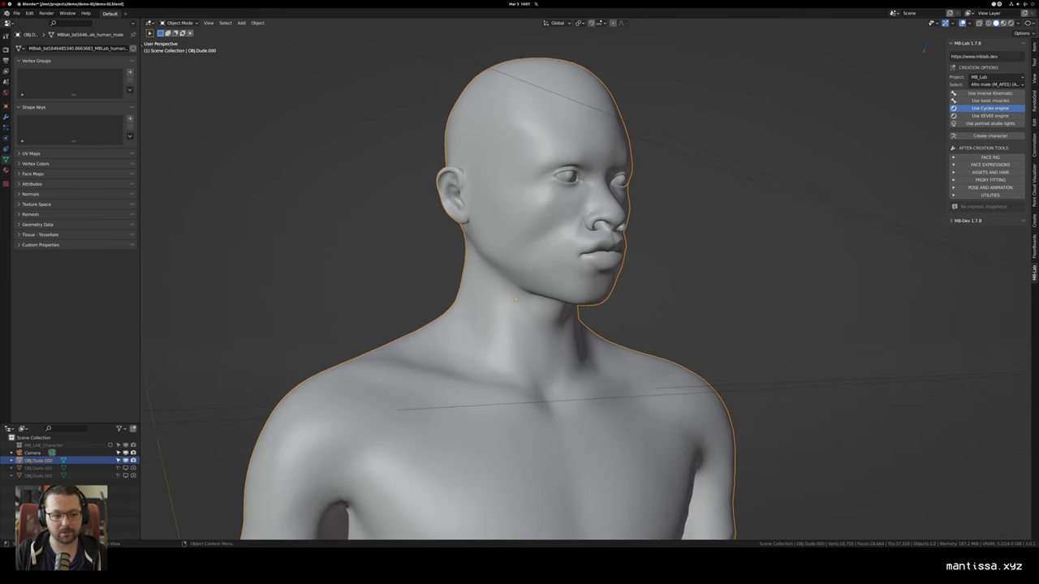
Step: Select both eyeballs as linked geometry in Edit Mode and delete their faces
key(Tab)
scroll(519, 293, up, 3)
key(l)
key(l)
key(x)
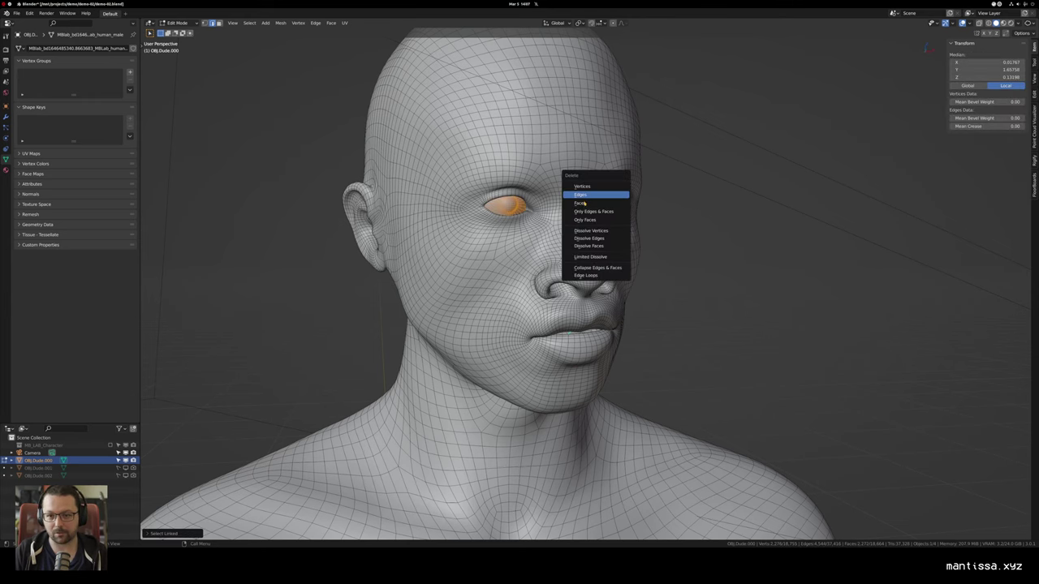
click(587, 203)
Step: Select the bust's entire mesh and turn on the Face Orientation overlay
scroll(586, 204, down, 2)
scroll(520, 292, right, 4)
key(a)
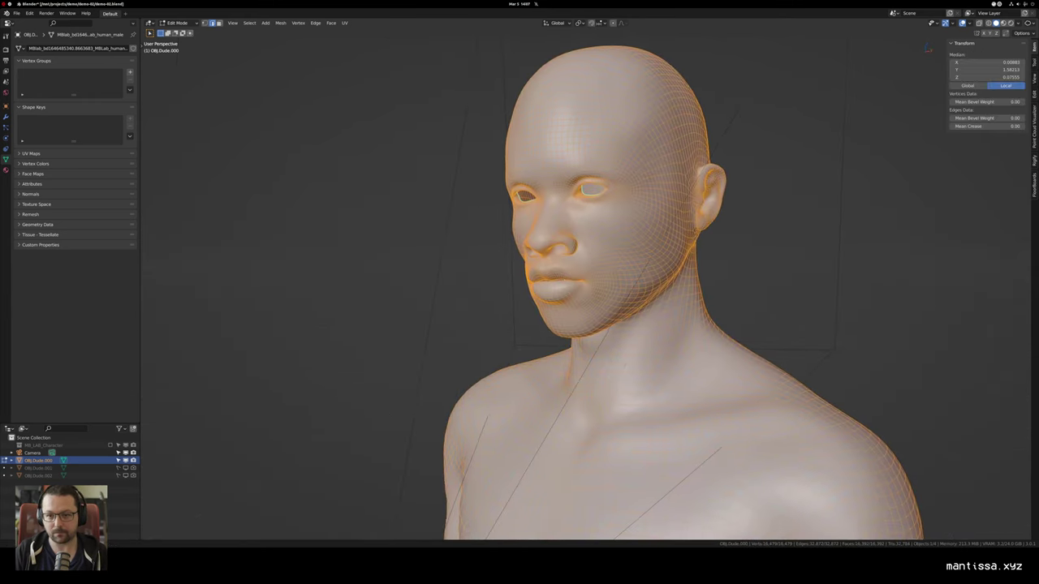
click(968, 22)
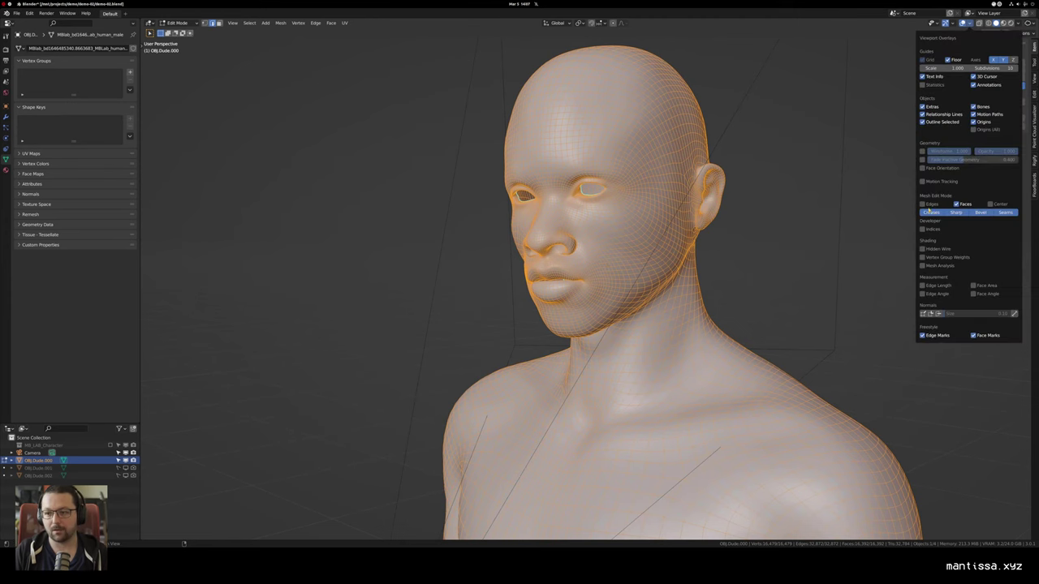
click(922, 168)
Step: Turn the bust's normals inward, then return to Object Mode with the Face Orientation overlay off
drag(577, 272, 617, 274)
key(alt+n)
click(533, 271)
key(ctrl+Tab)
click(573, 270)
scroll(829, 183, down, 4)
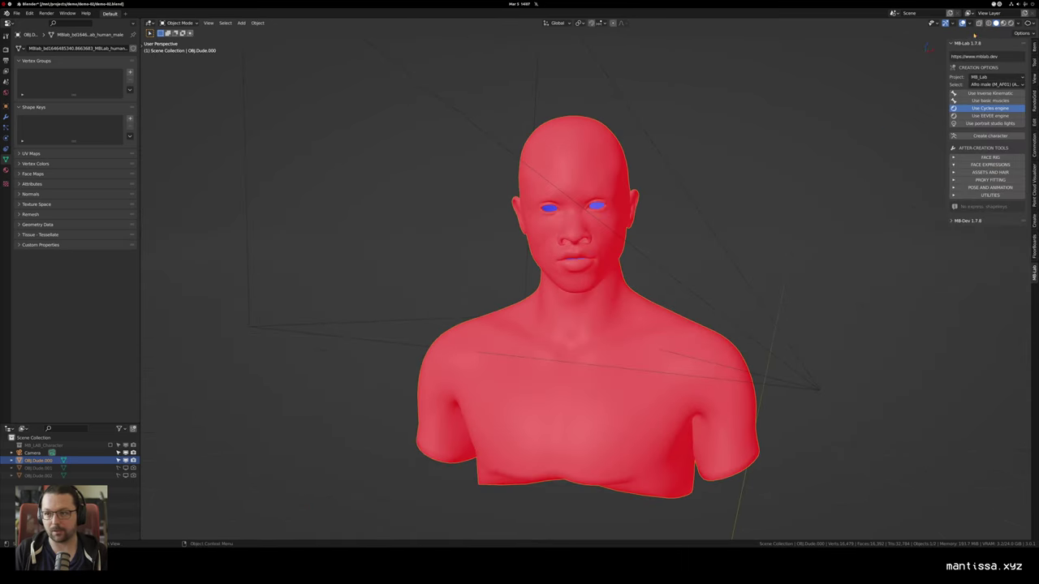
click(969, 23)
click(923, 161)
Step: Add a particle system to OBJ.Dude.000 and set its type to Hair
drag(603, 281, 536, 268)
scroll(516, 271, up, 3)
click(6, 128)
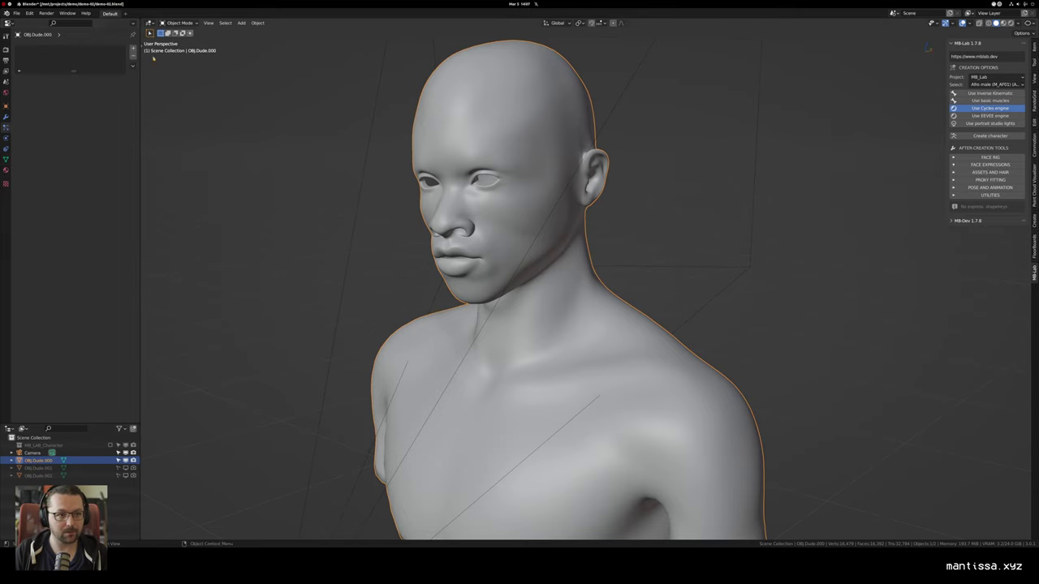
click(133, 50)
click(107, 90)
scroll(495, 263, down, 4)
drag(503, 270, 575, 276)
mouse_move(462, 260)
mouse_down()
mouse_move(516, 263)
mouse_move(470, 264)
mouse_up()
scroll(414, 246, right, 3)
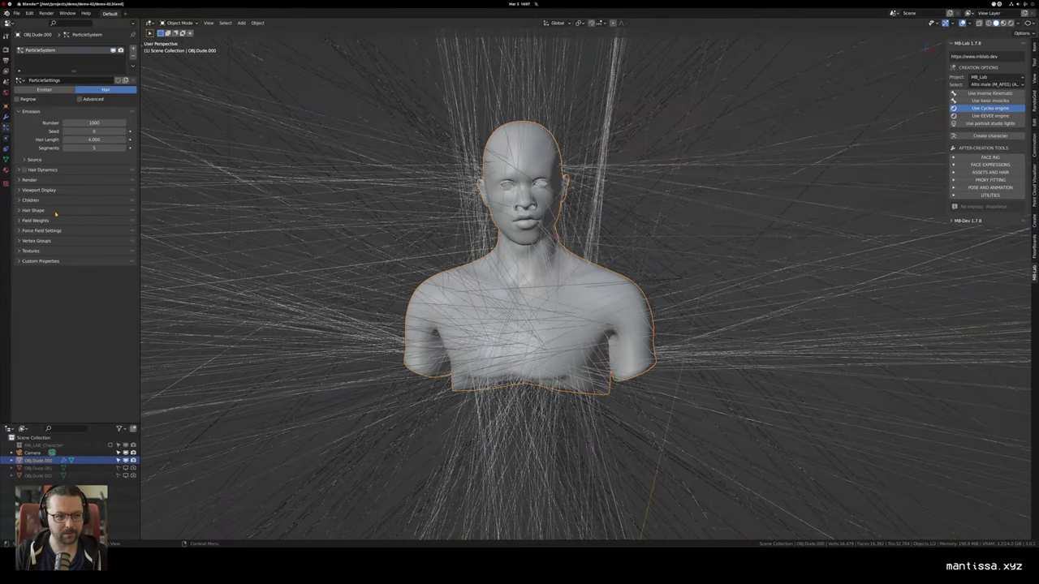
Step: Turn off Show Emitter for the hair particle system in both its viewport display and render settings
click(39, 190)
click(64, 250)
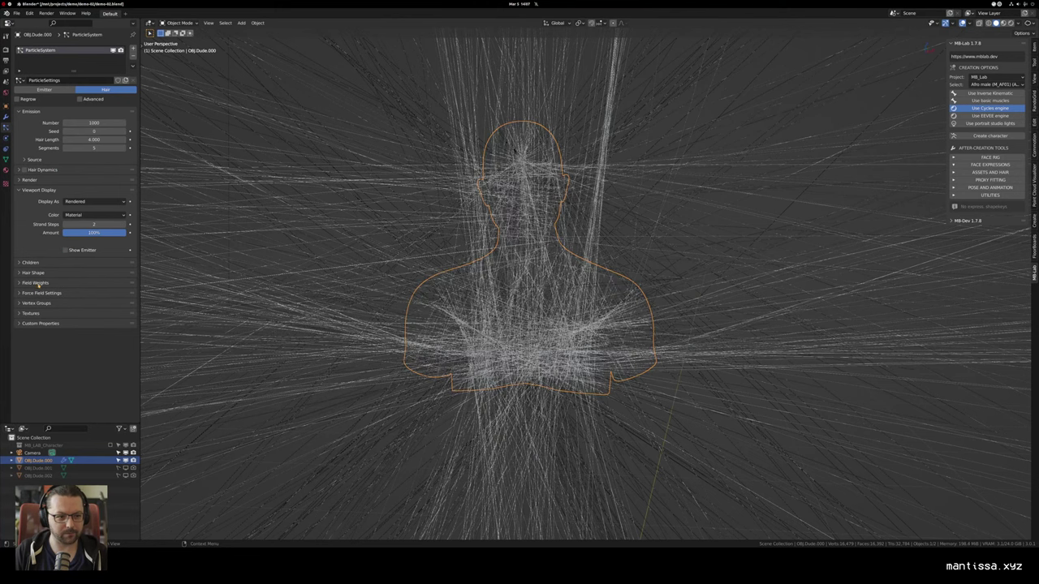
click(28, 180)
drag(244, 244, 479, 220)
scroll(284, 235, up, 2)
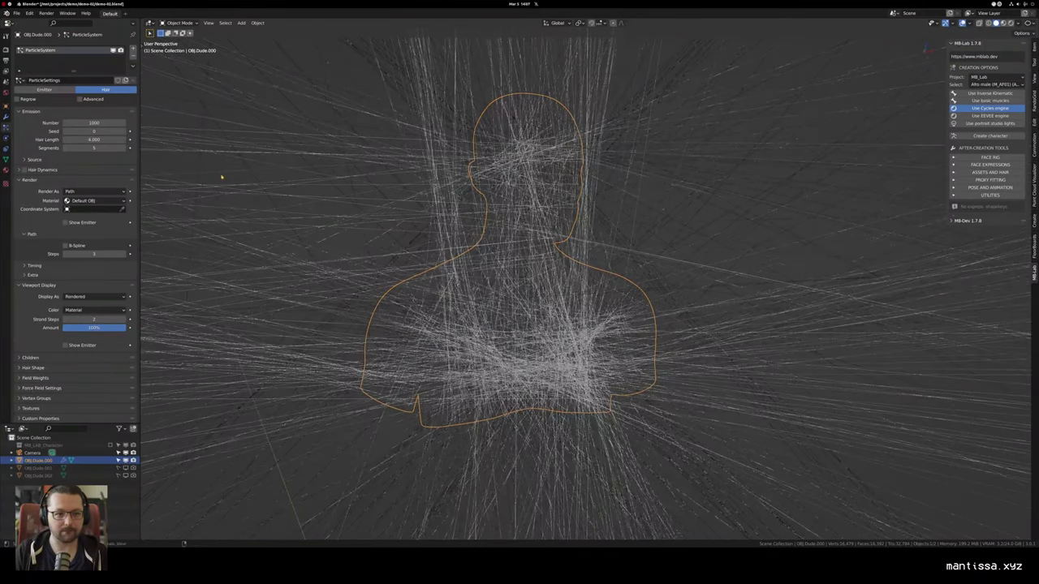
Step: Set the particle hair length to 0.25 and its segments to 6
click(93, 139)
text(.2)
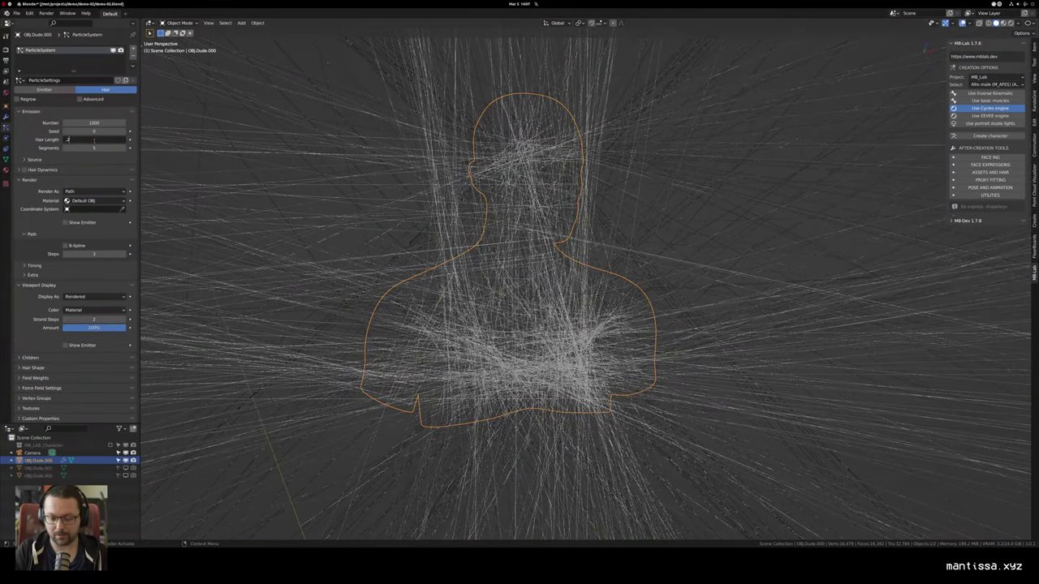
text(5)
key(Return)
drag(276, 187, 484, 205)
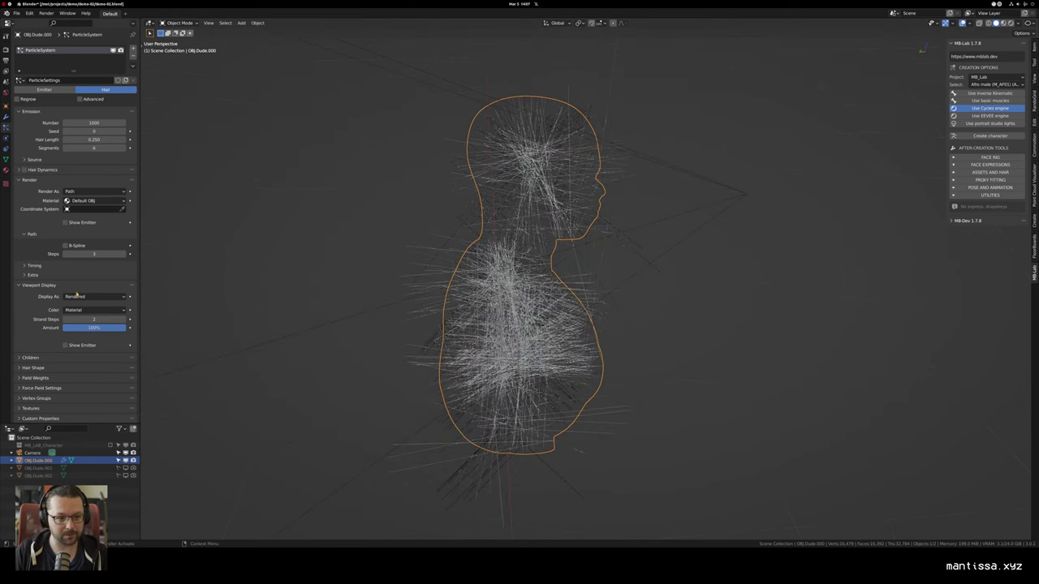
Step: Set the hair's viewport strand steps and render path steps to 6
click(93, 320)
text(6)
key(Return)
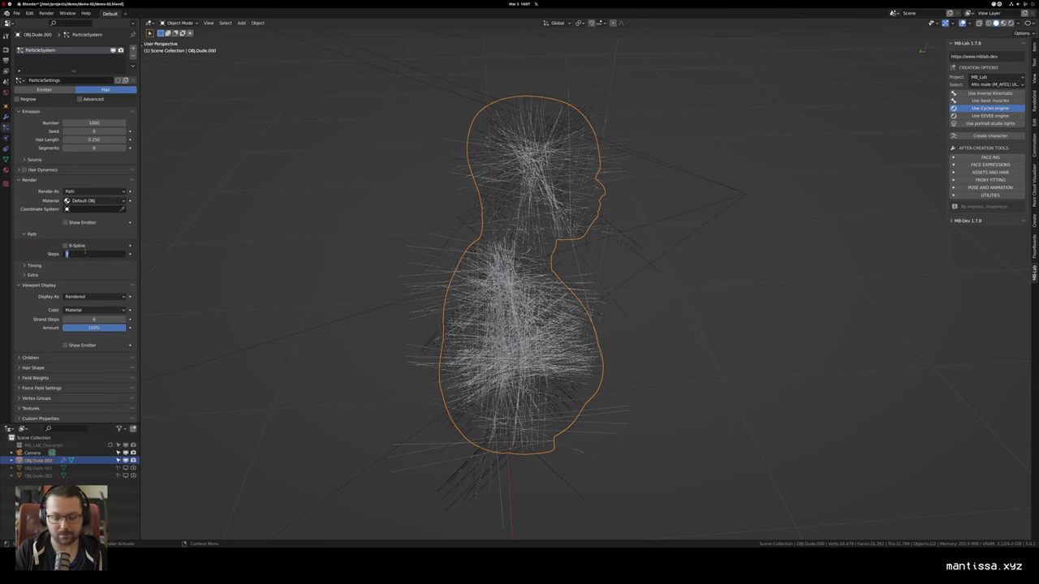
drag(281, 286, 521, 230)
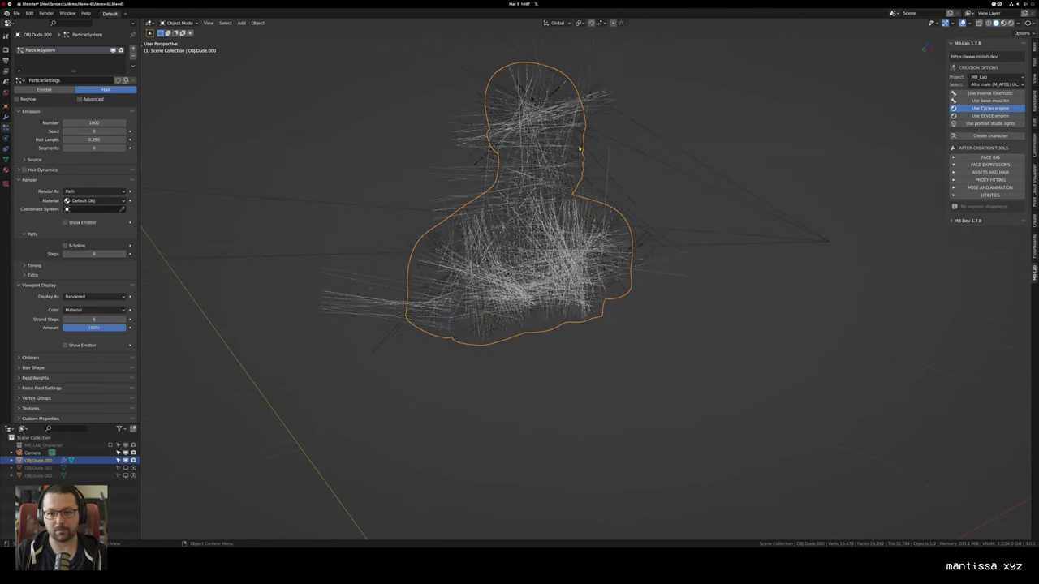
Step: Reset the 3D cursor to the world origin and add a Turbulence force field there
key(shift+c)
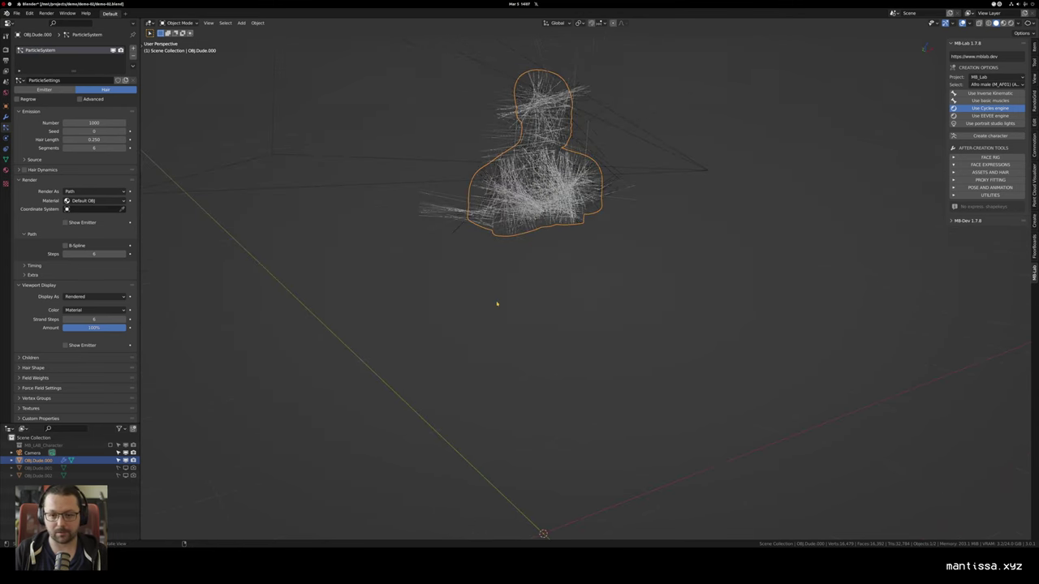
key(shift+a)
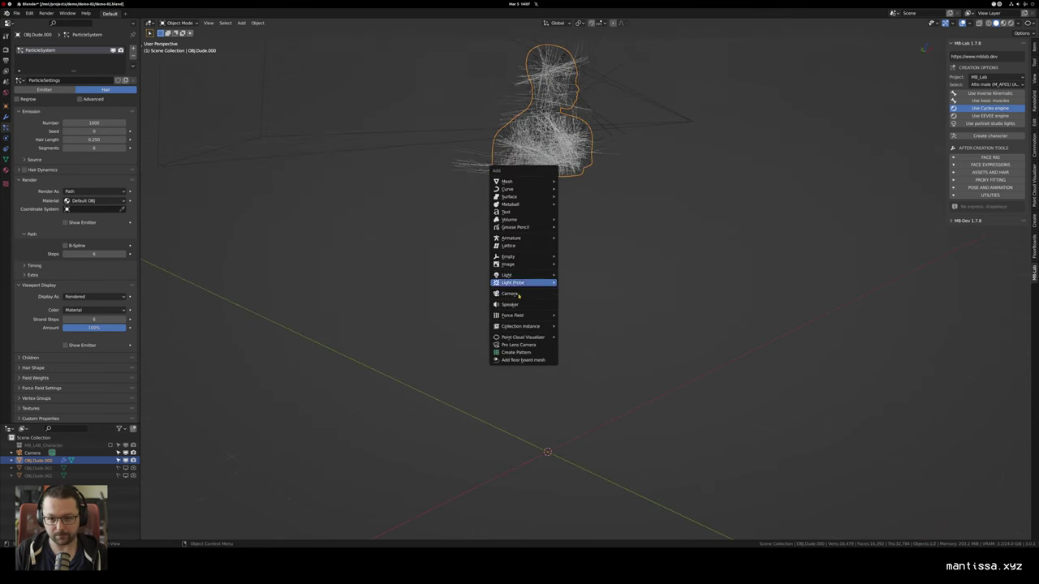
mouse_move(522, 316)
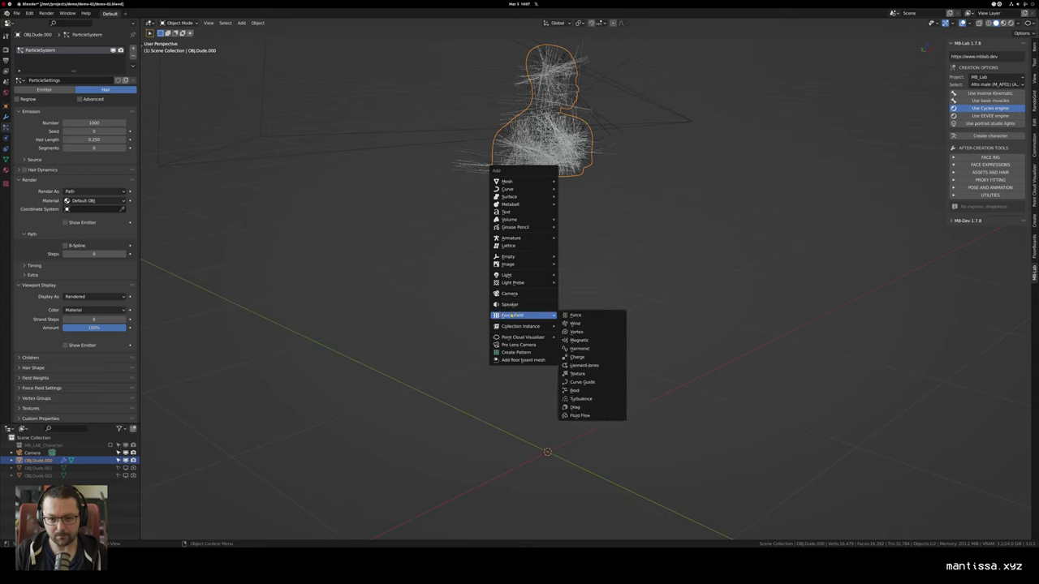
click(581, 399)
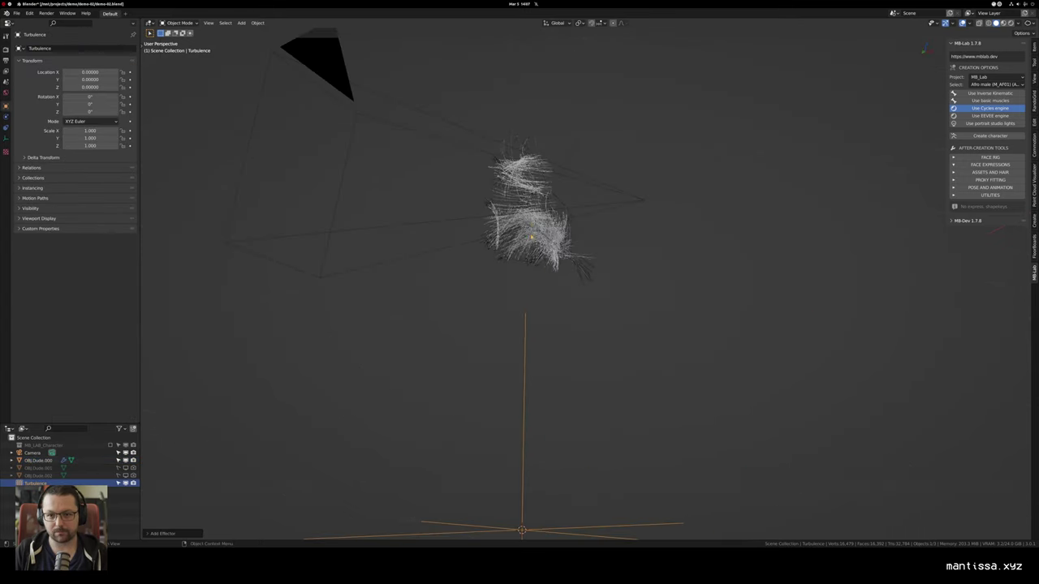
scroll(509, 214, down, 1)
Step: Set the turbulence field's strength to about 2.63 and its size to about 0.129
click(7, 117)
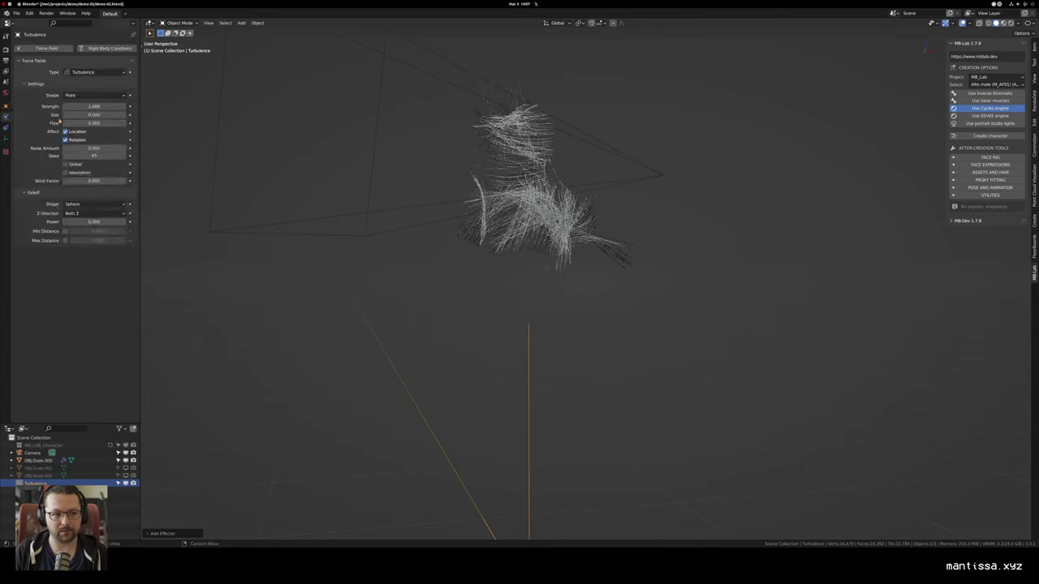
drag(84, 107, 109, 115)
scroll(585, 150, up, 2)
drag(511, 169, 490, 173)
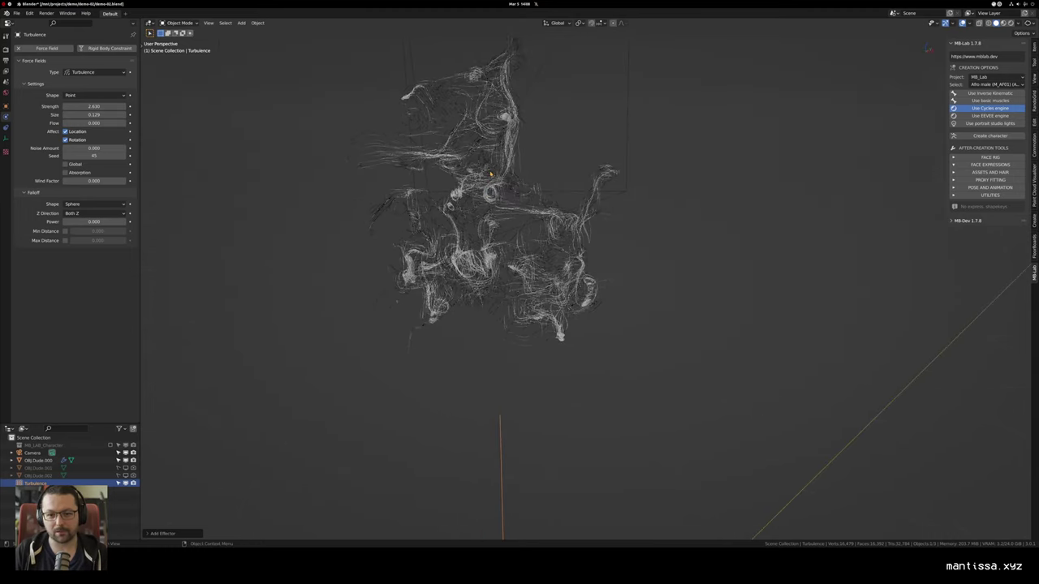
Step: Add a cylinder mesh at the world origin below the hair bust
scroll(517, 236, down, 4)
drag(541, 290, 515, 255)
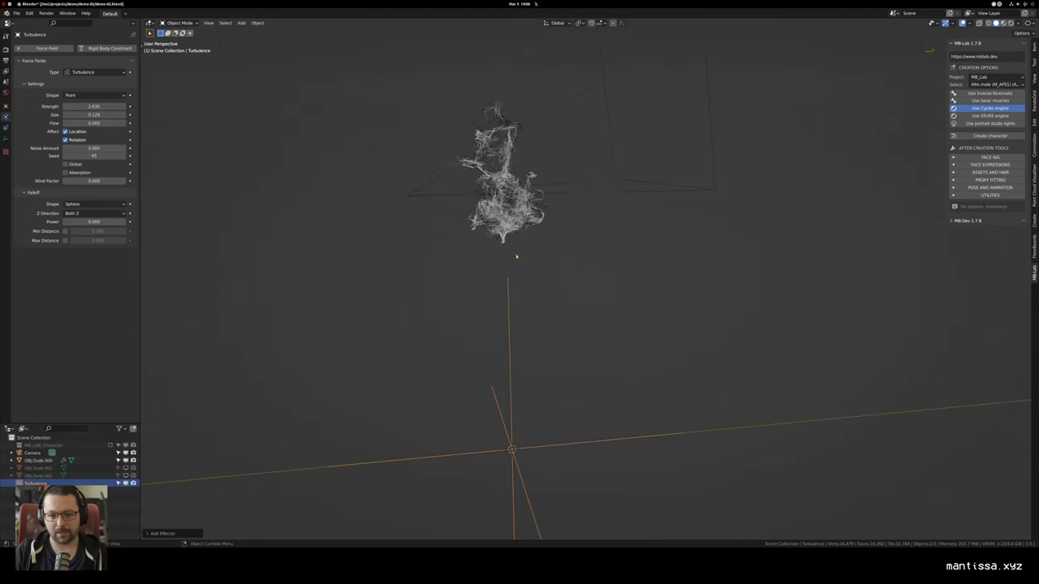
key(shift+a)
mouse_move(491, 147)
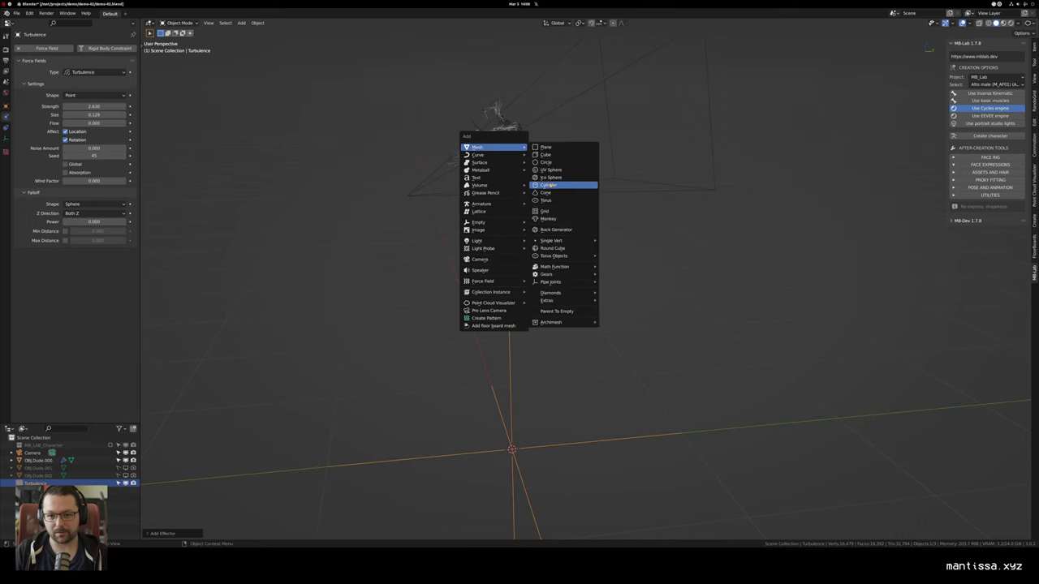
click(548, 185)
Step: In Edit Mode, repeatedly scale the cylinder's mesh down in X and Y to make a very thin upright rod
key(Tab)
key(s)
key(shift+z)
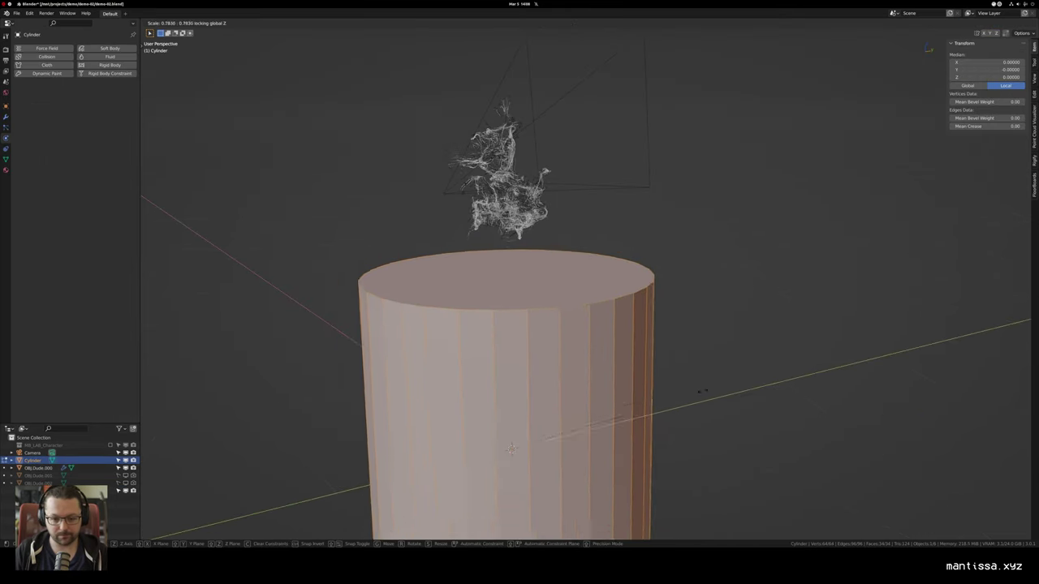
click(526, 429)
drag(692, 395, 716, 383)
key(s)
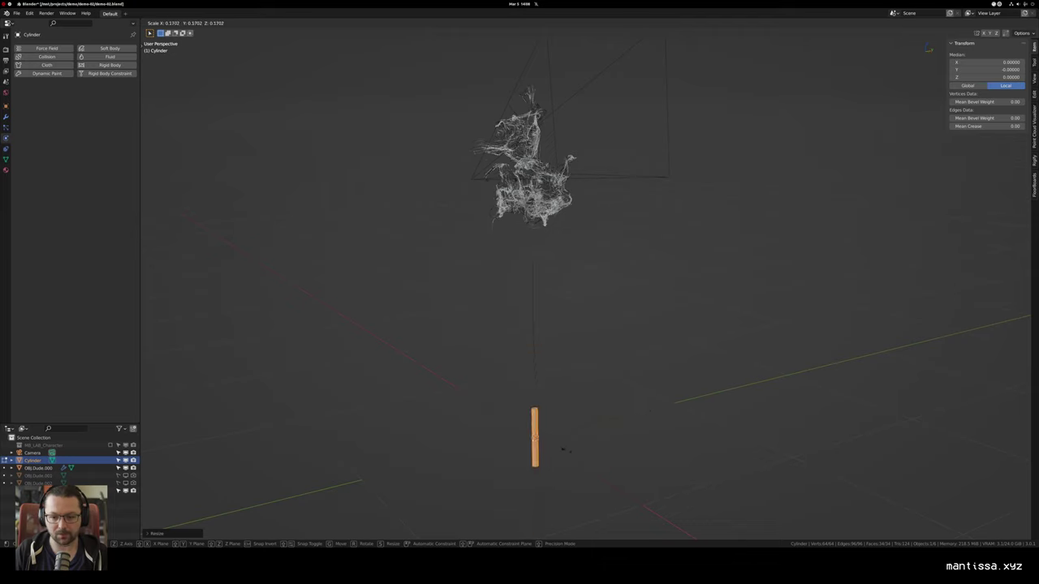
key(shift+z)
click(596, 402)
key(s)
key(shift+z)
click(593, 422)
drag(576, 427, 577, 439)
key(Tab)
Step: Raise the thin cylinder along Z into the middle of the hair bust
key(g)
key(z)
click(577, 177)
drag(578, 178, 513, 250)
scroll(554, 239, up, 5)
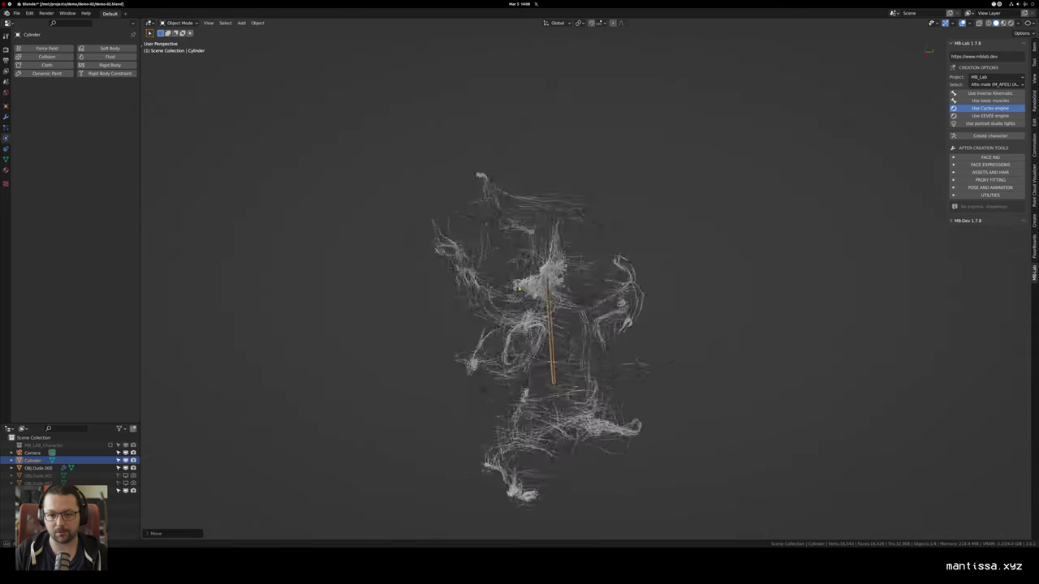
Step: Tilt the thin cylinder about the X axis, shrink it, and position it through the neck and lower head in the right side view
key(r)
key(x)
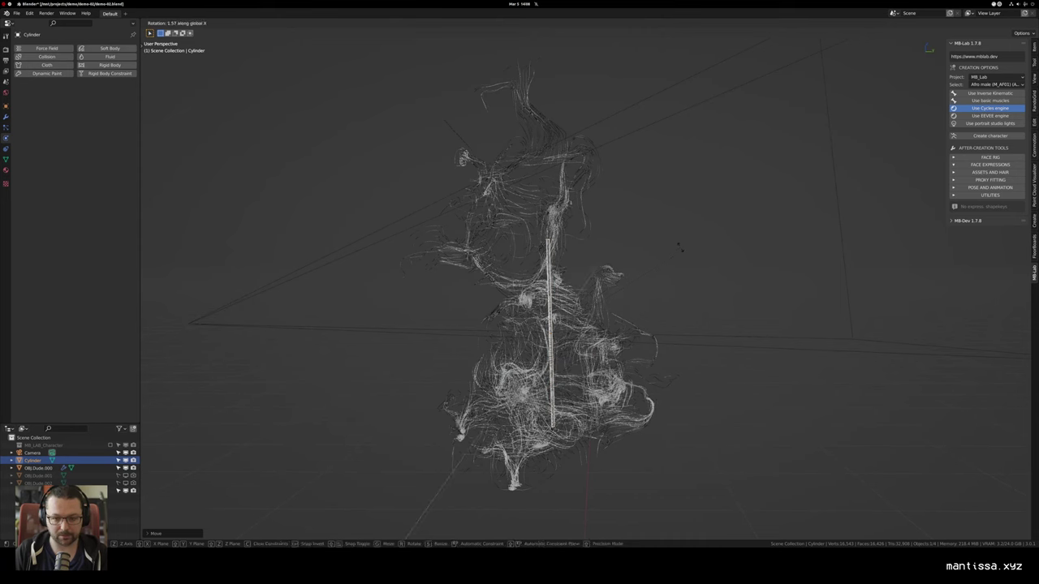
key(Return)
key(s)
key(Return)
key(KP_3)
key(g)
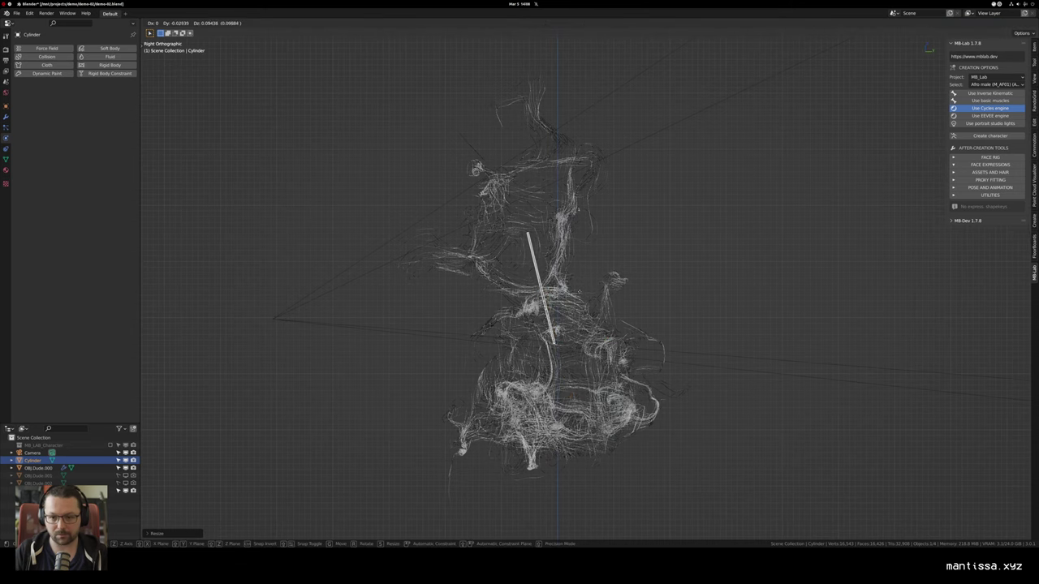
key(Return)
drag(637, 312, 633, 281)
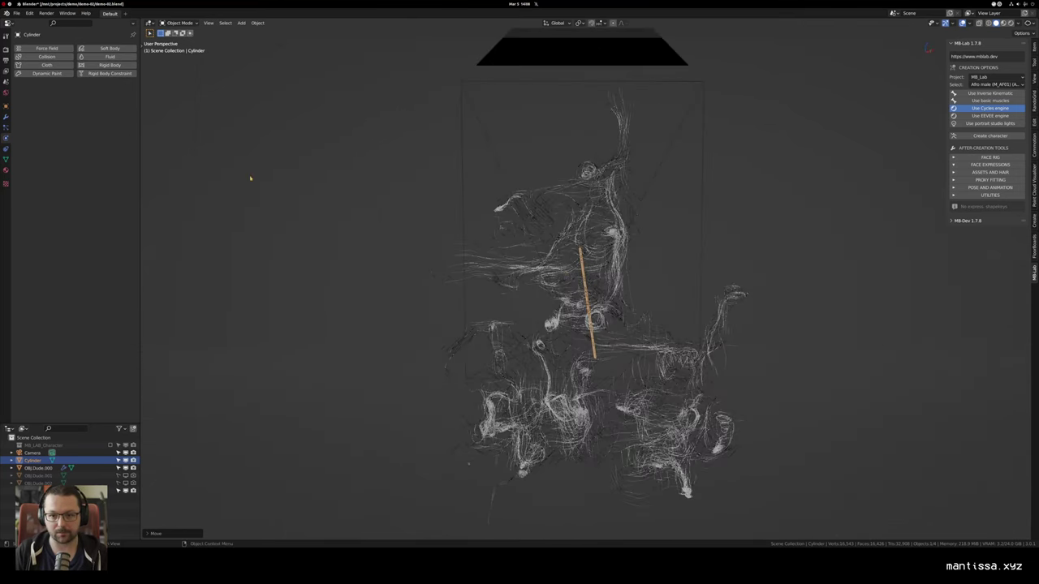
Step: Give the thin cylinder a Force field with its shape set to Surface
click(41, 49)
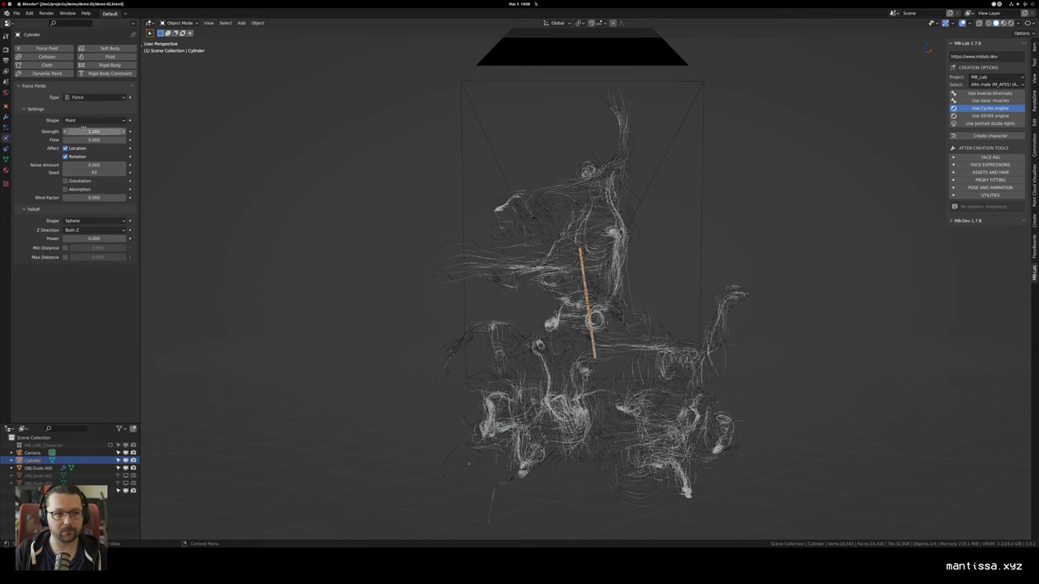
click(87, 120)
click(73, 154)
scroll(562, 274, up, 3)
right_click(562, 273)
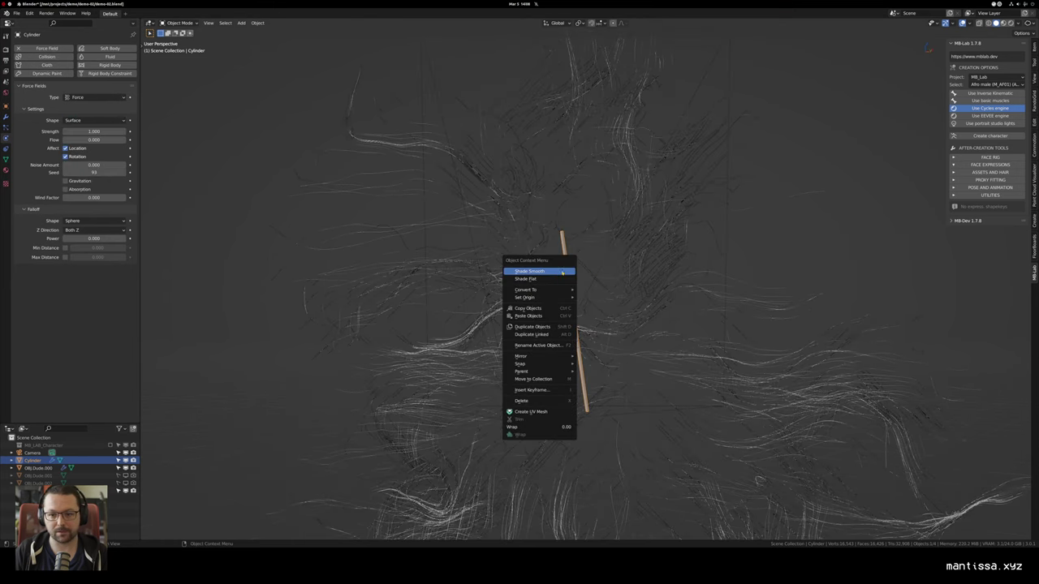
drag(621, 269, 565, 246)
Step: Set the cylinder force field's strength to -0.48 so the hair is drawn towards the rod
scroll(566, 246, down, 1)
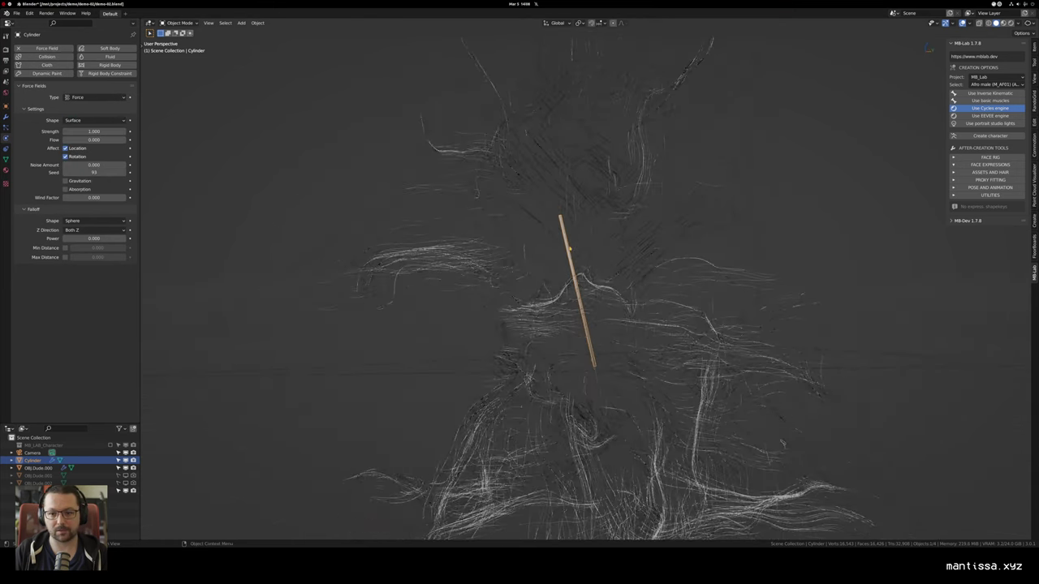
scroll(559, 234, up, 4)
scroll(469, 220, down, 3)
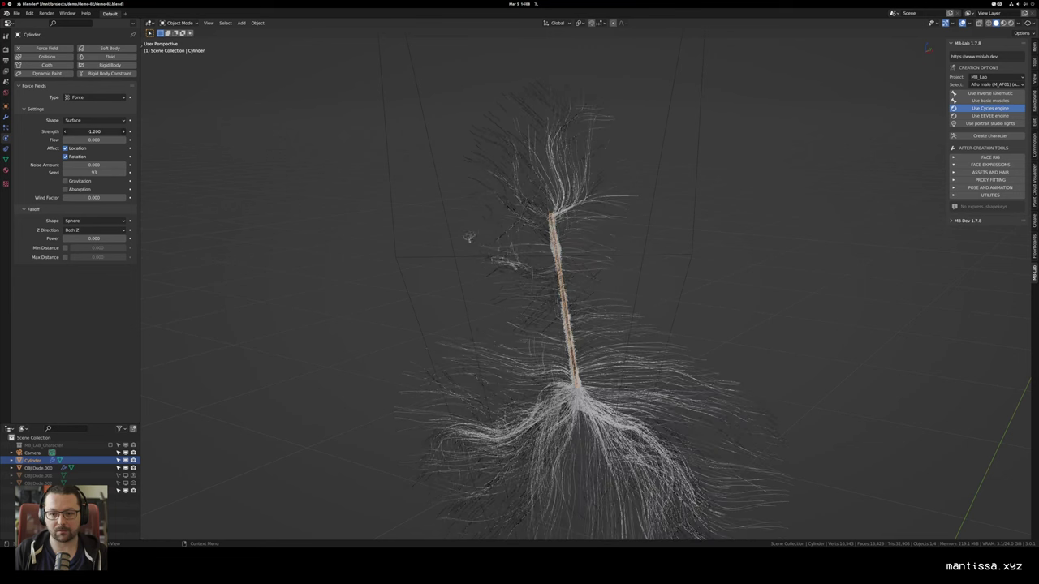
mouse_move(95, 132)
mouse_down()
mouse_move(122, 132)
mouse_move(112, 131)
mouse_up()
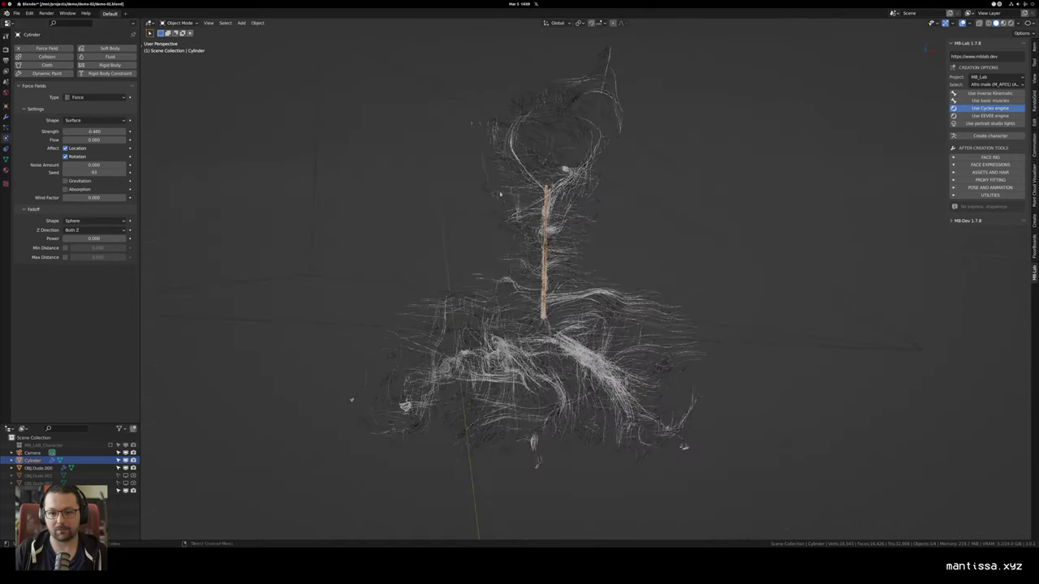
drag(500, 194, 534, 200)
drag(304, 217, 543, 242)
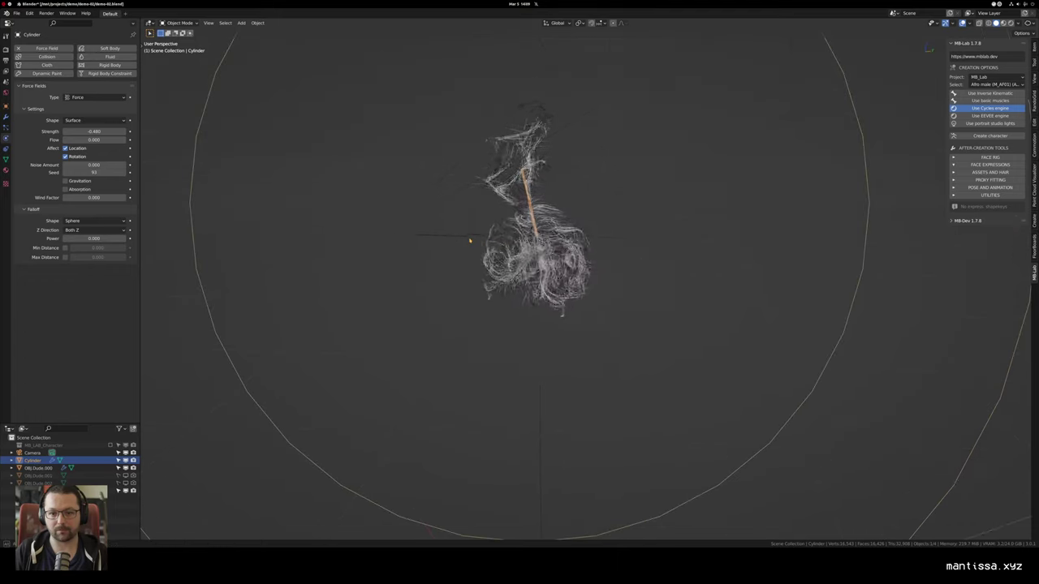
Step: Move the Turbulence field upward along Z, nearer the hair bust, and shift it along Y
click(550, 407)
drag(552, 409, 610, 381)
key(g)
key(z)
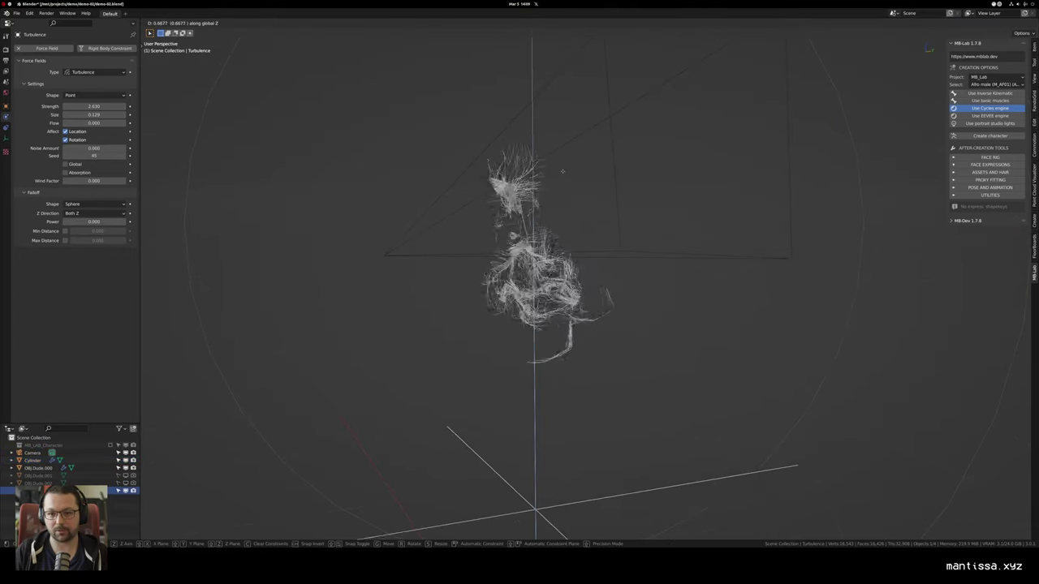
click(557, 141)
drag(557, 143, 616, 334)
key(g)
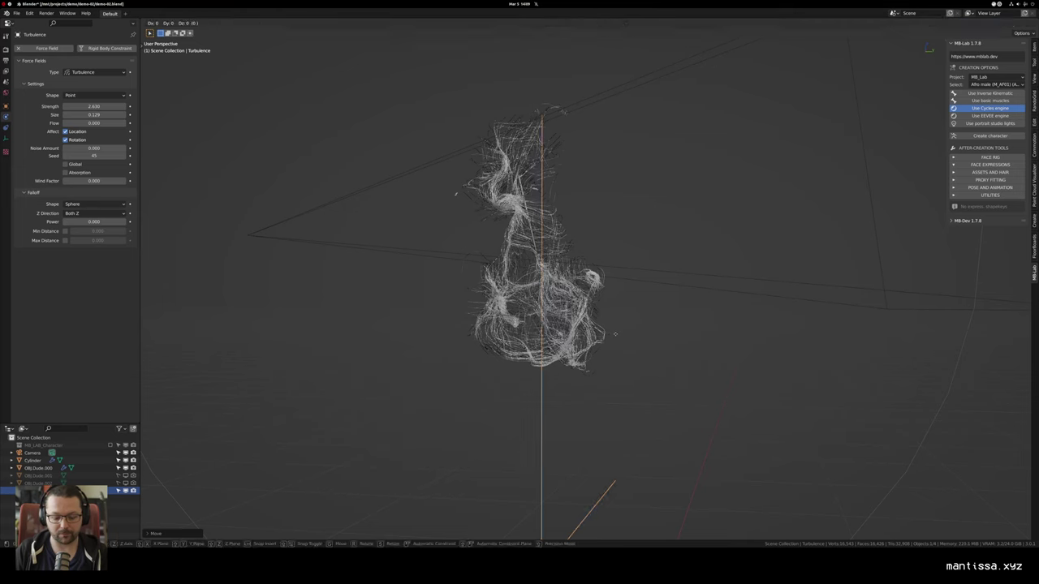
key(y)
click(629, 335)
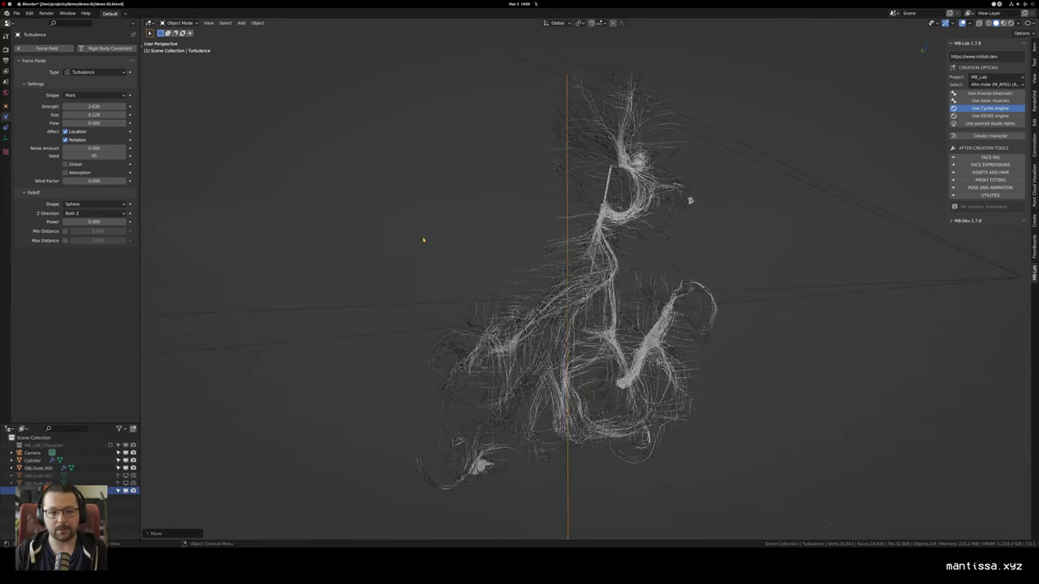
drag(605, 305, 467, 278)
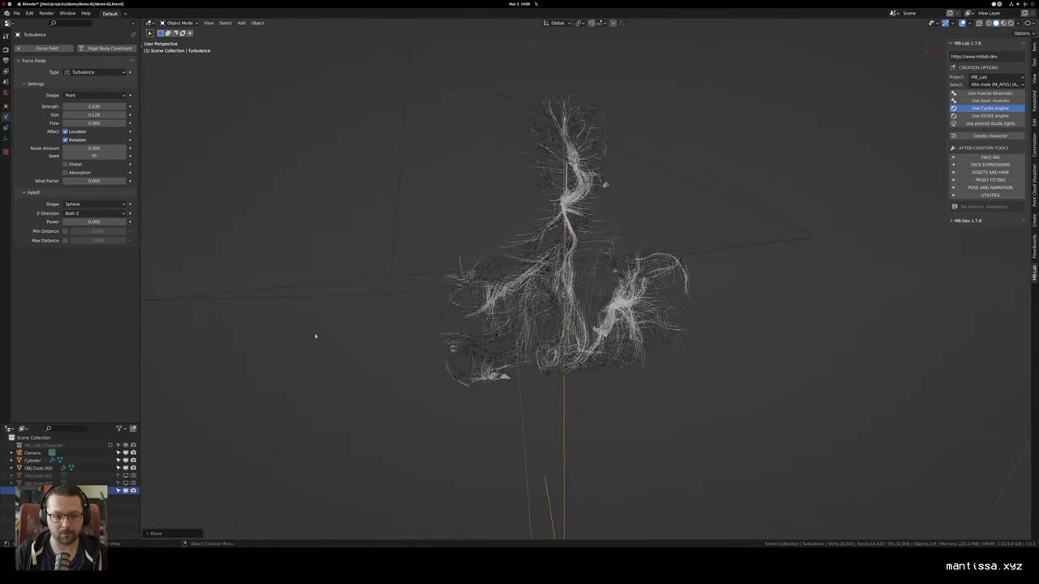
Step: Make the OBJ.Dude.001 bust visible in the viewport and select it
drag(162, 487, 182, 449)
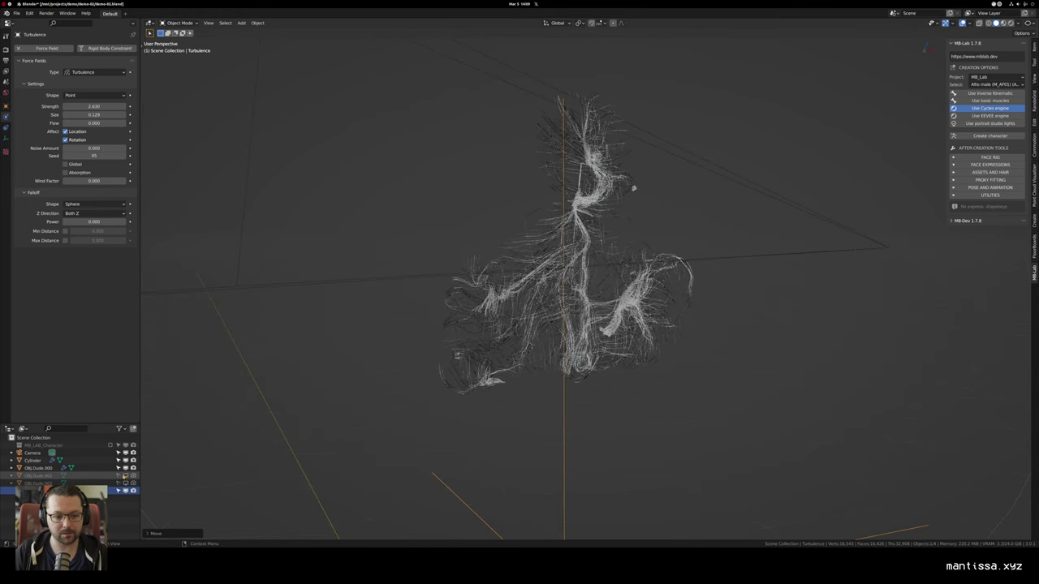
drag(343, 415, 340, 377)
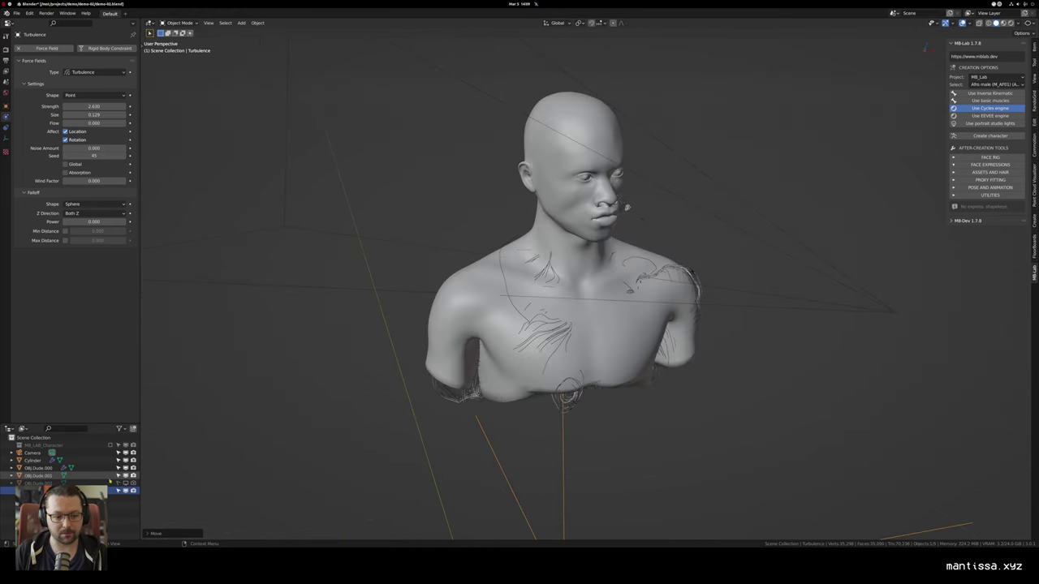
click(38, 475)
drag(320, 495, 349, 523)
scroll(325, 532, up, 2)
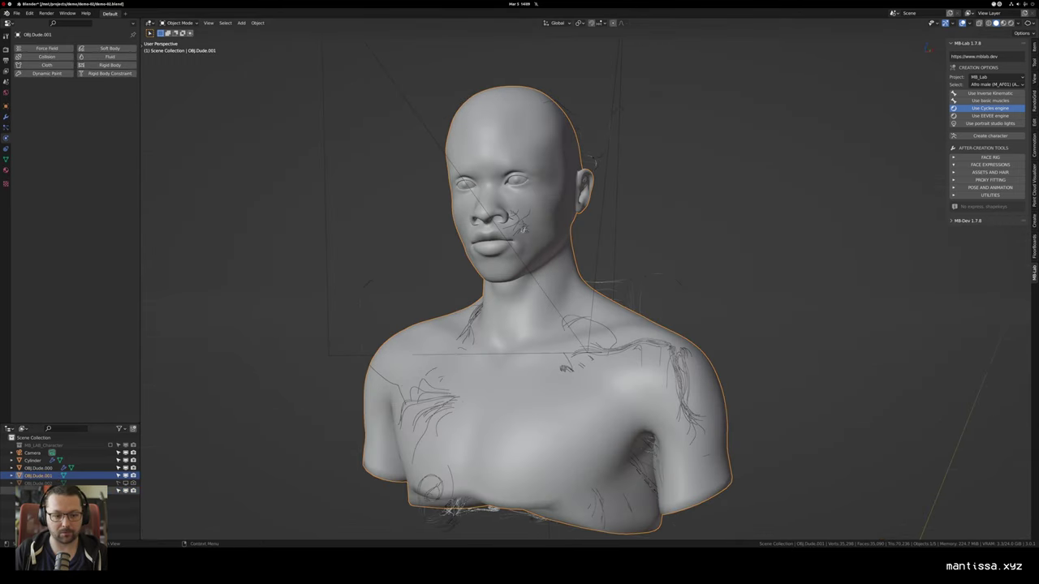
Step: Set the cylinder's force strength to -0.84 and switch the viewport to wireframe shading
click(33, 461)
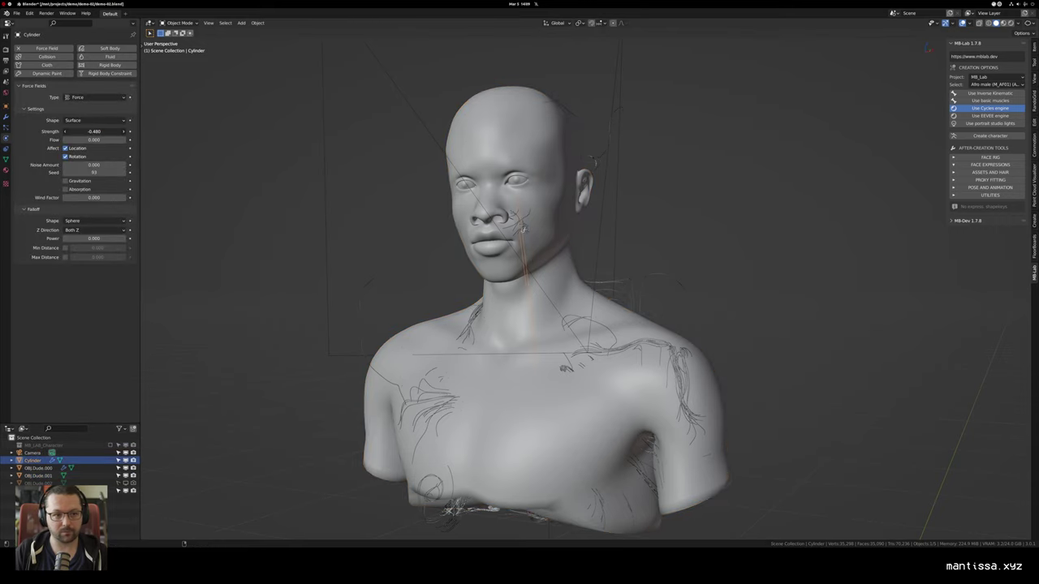
drag(94, 132, 77, 131)
key(shift+z)
drag(581, 302, 649, 301)
Step: Lengthen the cylinder's mesh along its local Z axis in Edit Mode so it extends further into the head and chest
key(Tab)
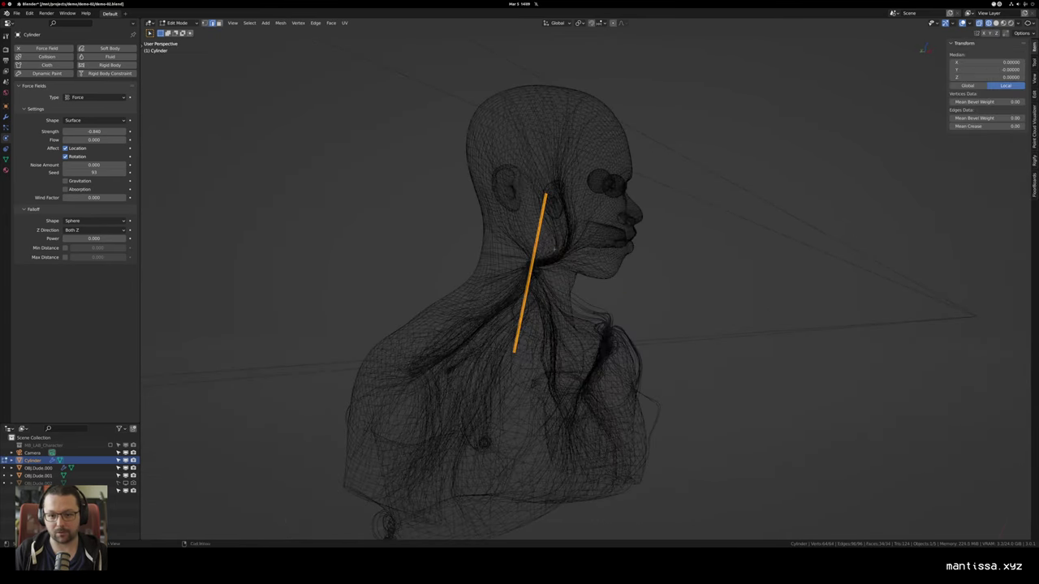
drag(557, 229, 576, 228)
key(s)
key(z)
key(z)
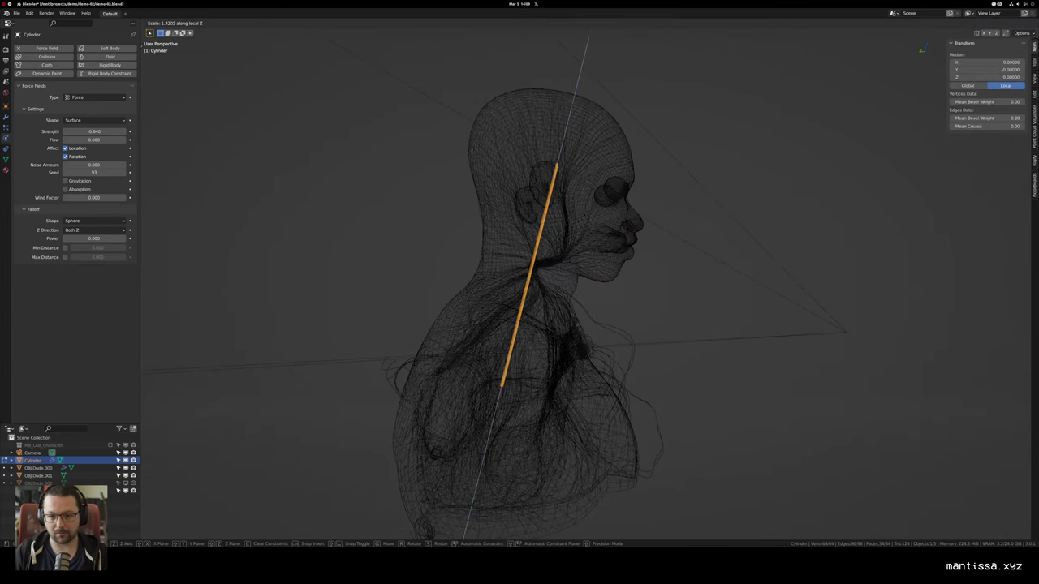
click(566, 287)
key(Tab)
Step: Weaken the lengthened cylinder's pull by setting its force strength to -0.43
drag(566, 287, 504, 290)
mouse_move(94, 132)
mouse_down()
mouse_move(77, 131)
mouse_move(99, 131)
mouse_up()
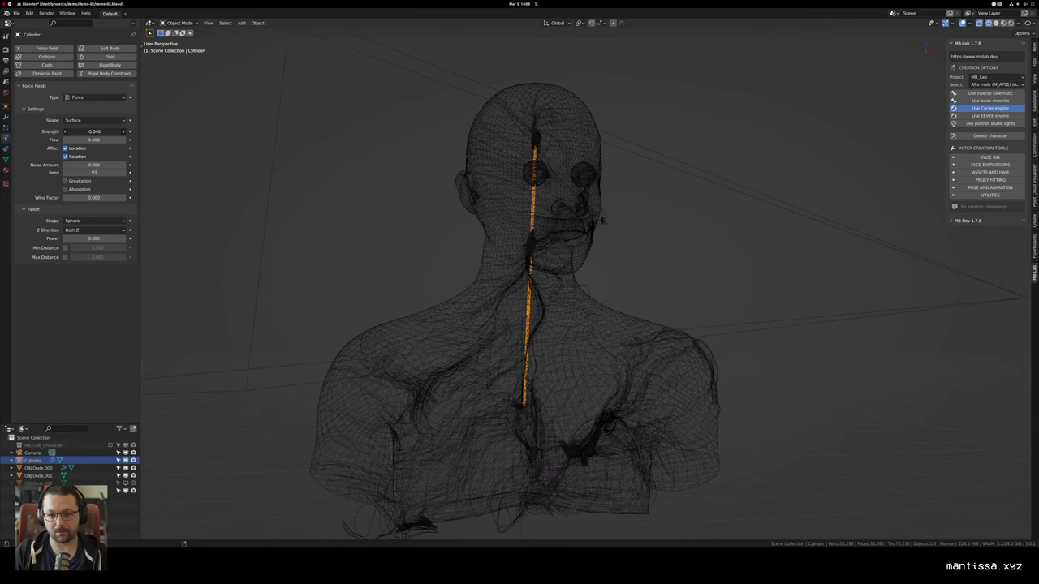
drag(443, 205, 484, 167)
scroll(487, 174, down, 3)
Step: Duplicate the Turbulence field in place and set the copy's size to about 0.073
drag(485, 357, 499, 377)
click(495, 418)
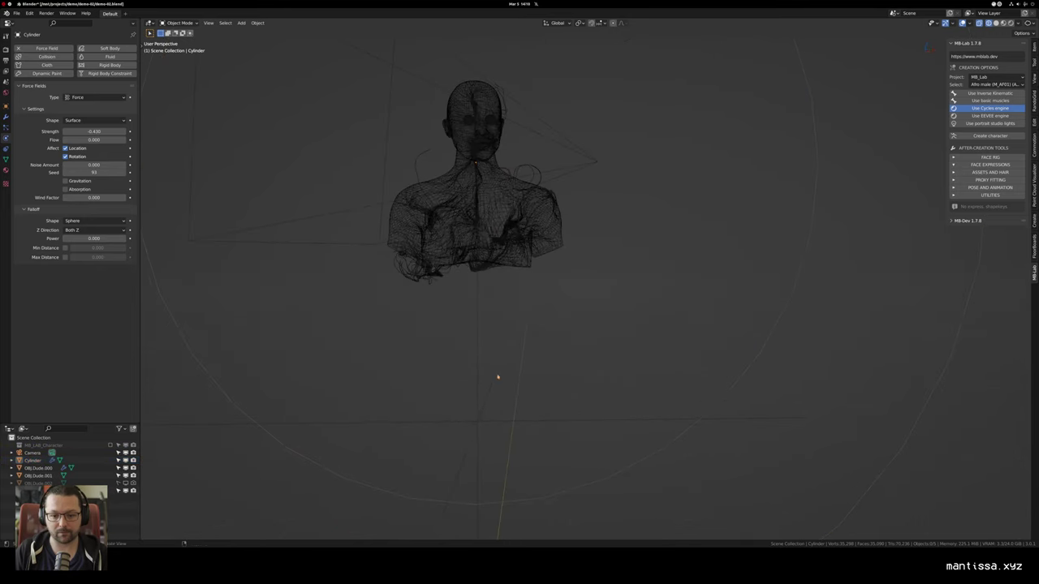
click(503, 421)
key(shift+d)
key(shift+d)
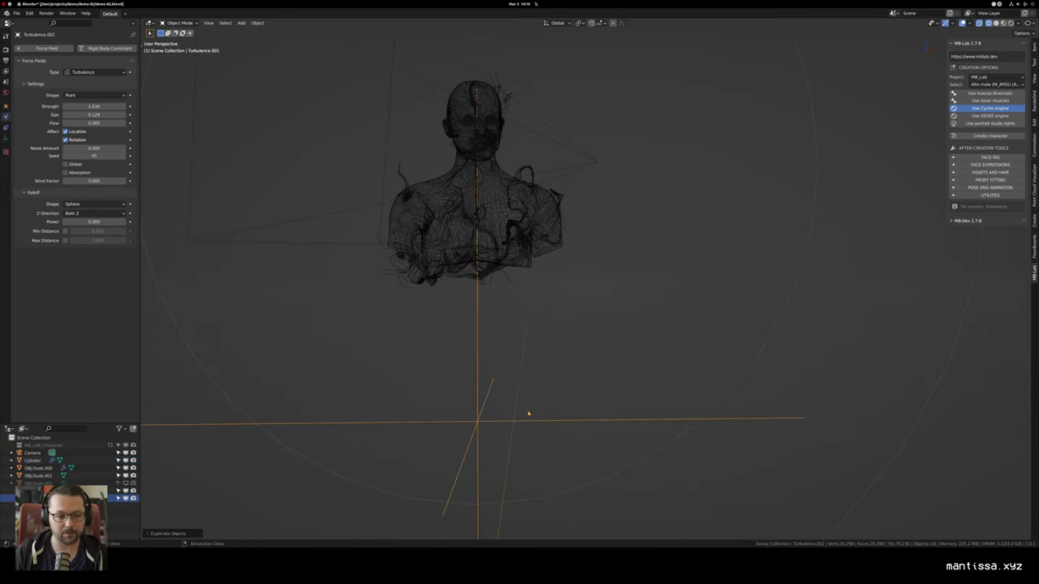
drag(94, 114, 85, 115)
drag(643, 280, 595, 265)
scroll(594, 265, up, 2)
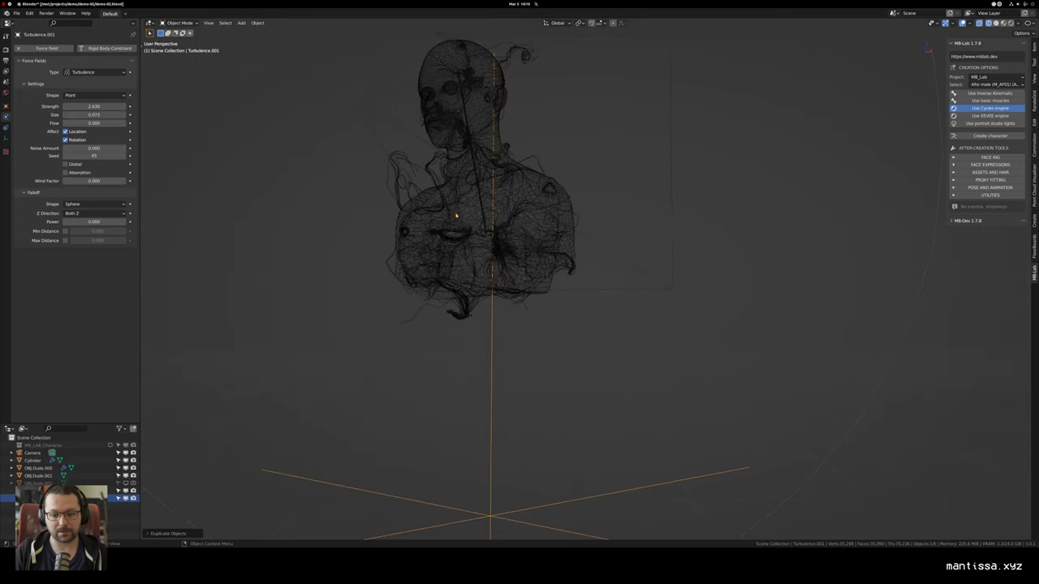
Step: Raise the duplicated turbulence field along Z and set its strength to 2.6
key(g)
key(z)
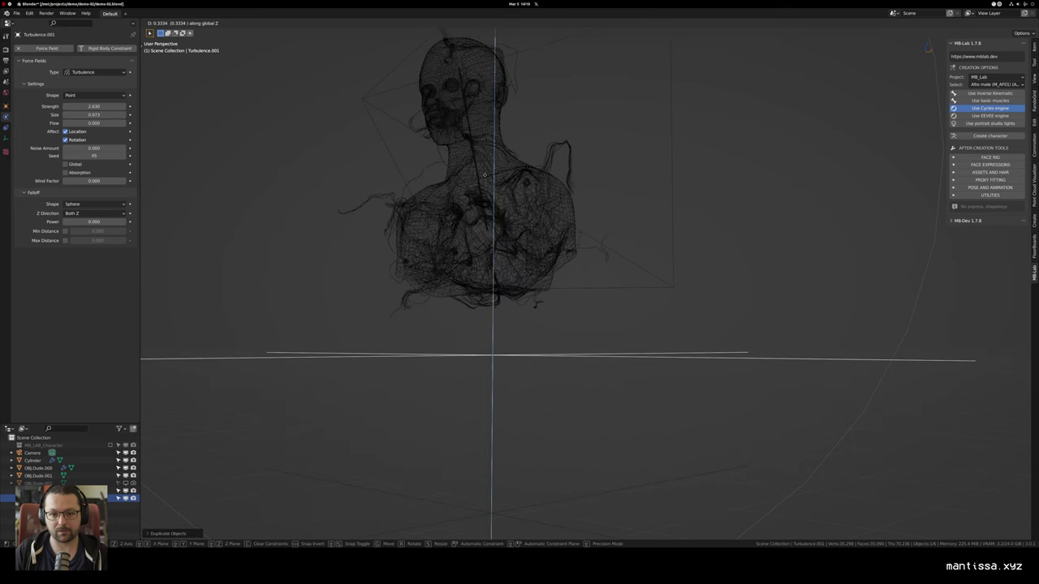
click(416, 205)
mouse_move(94, 107)
mouse_down()
mouse_move(77, 107)
mouse_move(93, 106)
mouse_up()
drag(244, 180, 264, 192)
Step: Return the viewport to solid shading and set the cylinder's force strength to -0.84
key(shift+z)
scroll(438, 199, up, 3)
mouse_move(446, 199)
mouse_down()
mouse_move(511, 196)
mouse_move(461, 201)
mouse_up()
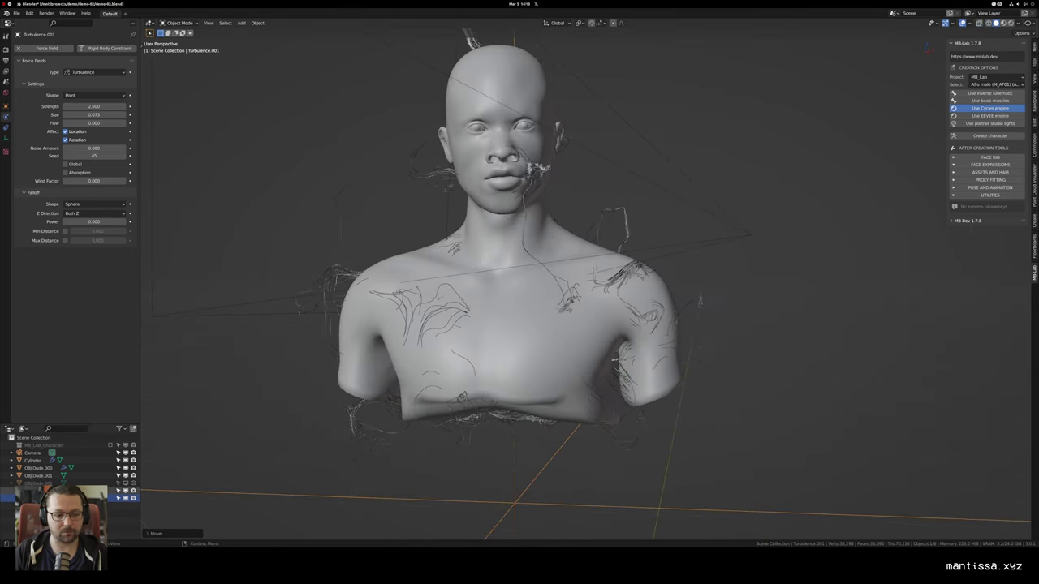
click(33, 460)
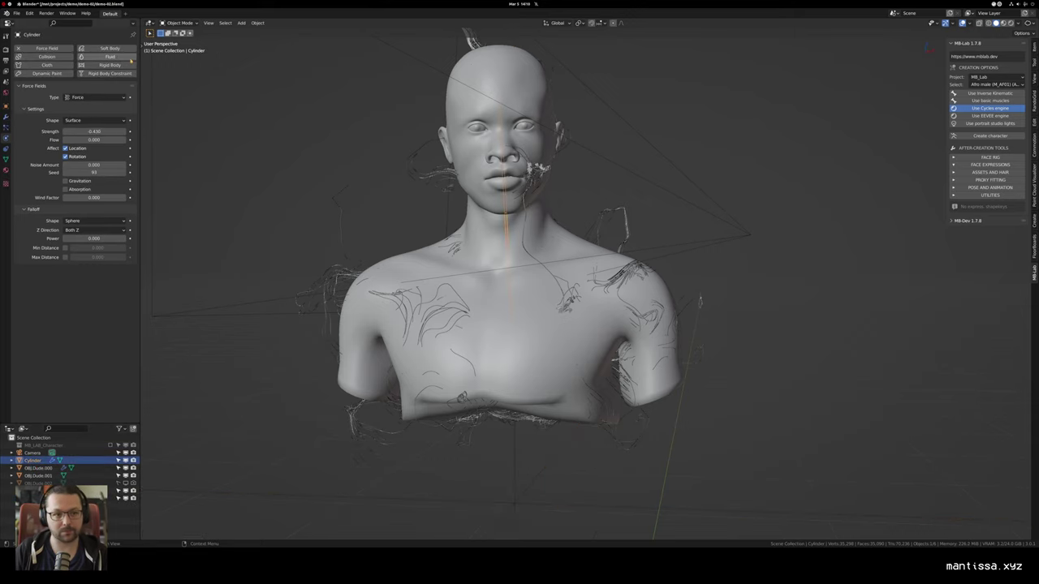
drag(94, 131, 79, 131)
drag(608, 211, 573, 184)
scroll(573, 183, down, 3)
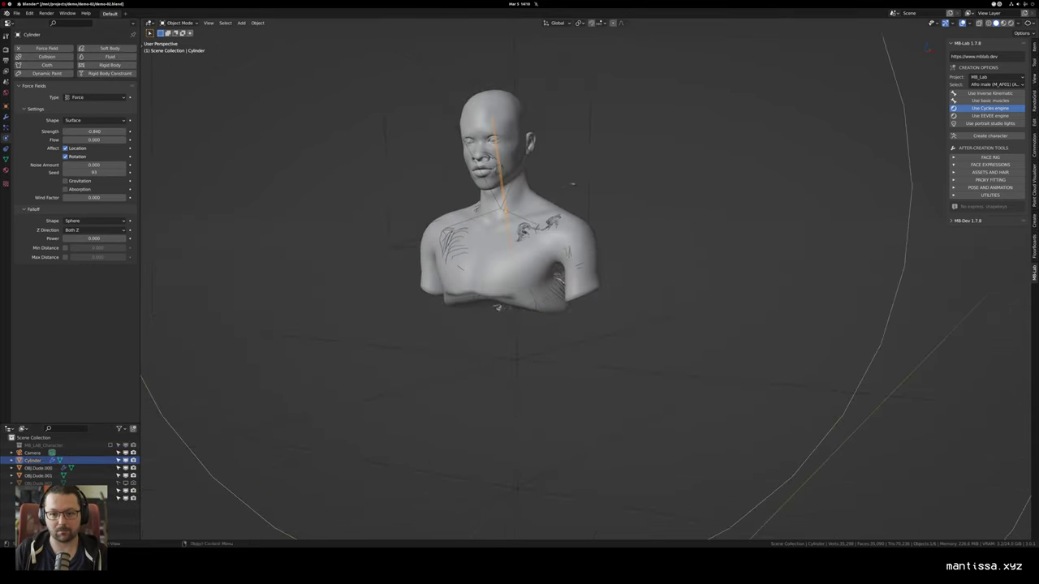
Step: Select both turbulence fields and raise them together along Z by about 0.27
click(520, 478)
click(519, 476)
click(517, 346)
drag(637, 319, 581, 327)
key(shift+d)
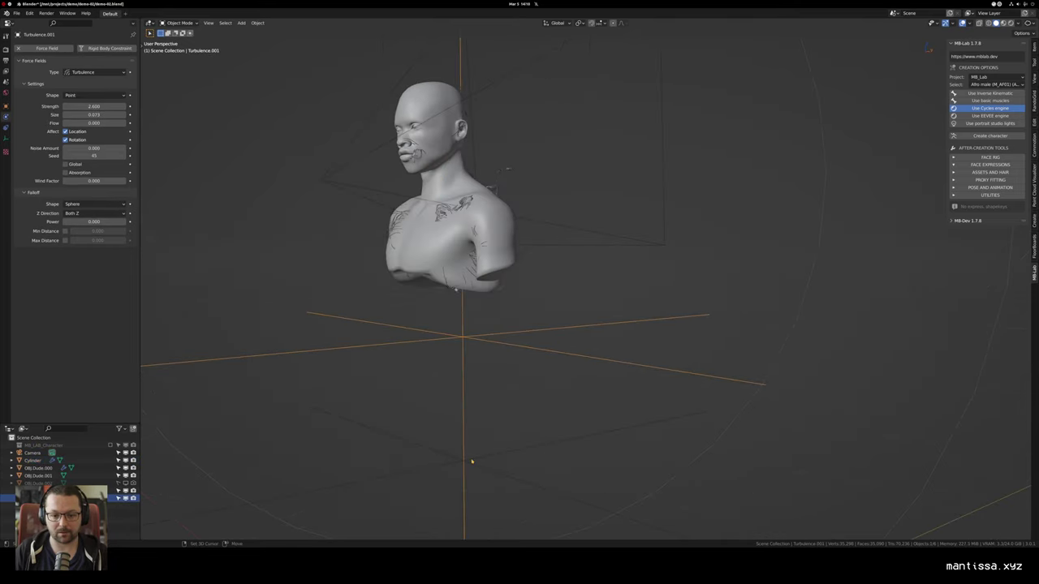
shift+click(472, 461)
drag(586, 374, 596, 393)
key(g)
key(z)
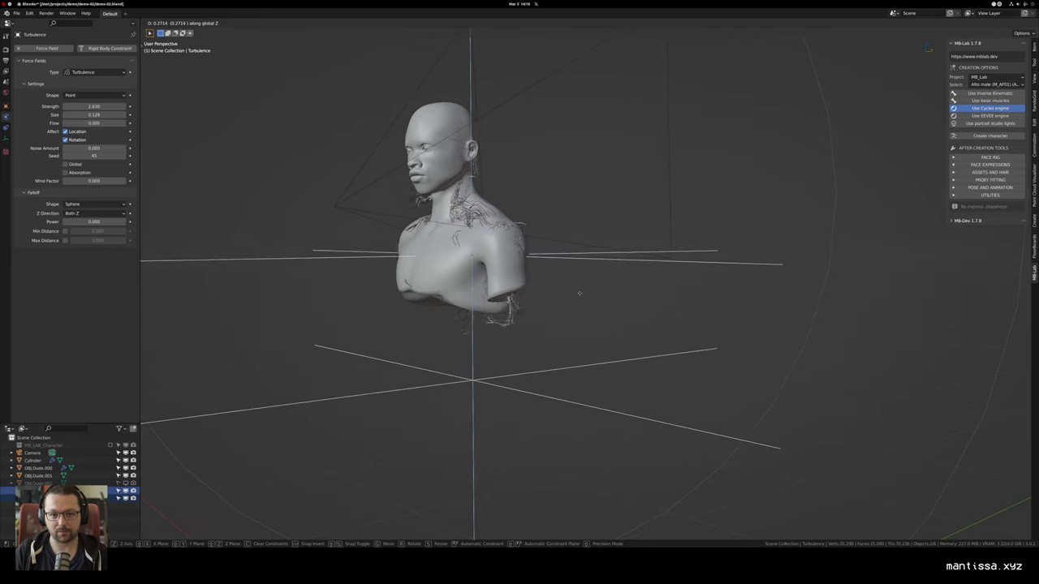
click(577, 291)
Step: Switch to the camera view and rename the turbulence fields FRC.Turb.Big and FRC.Turb.Small
drag(577, 291, 620, 215)
scroll(620, 216, up, 2)
key(KP_0)
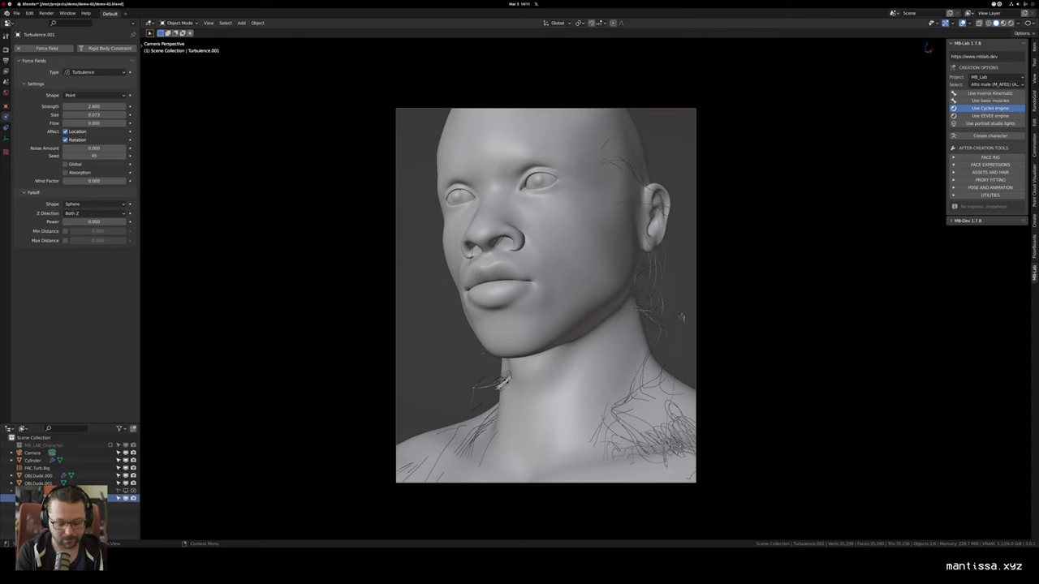
key(Return)
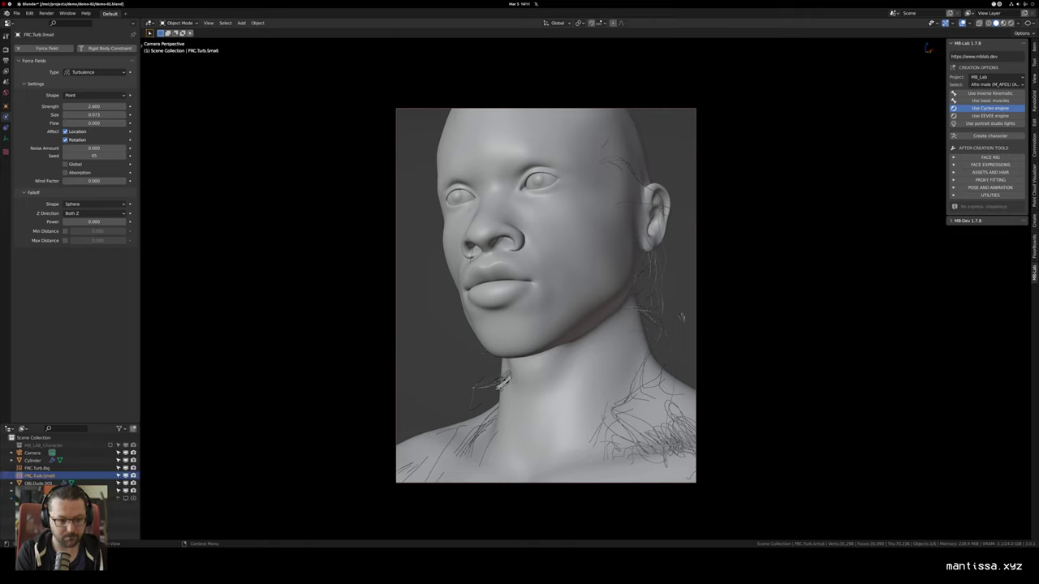
Step: Rename the cylinder force object FRC.Foce.Pull
double_click(32, 461)
text(FRC)
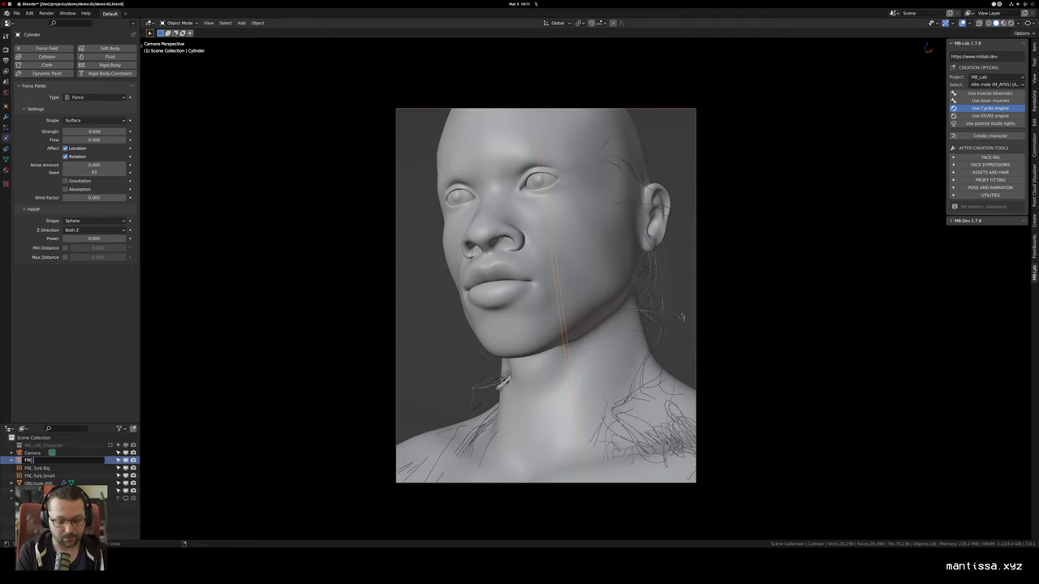
text(.Force.F)
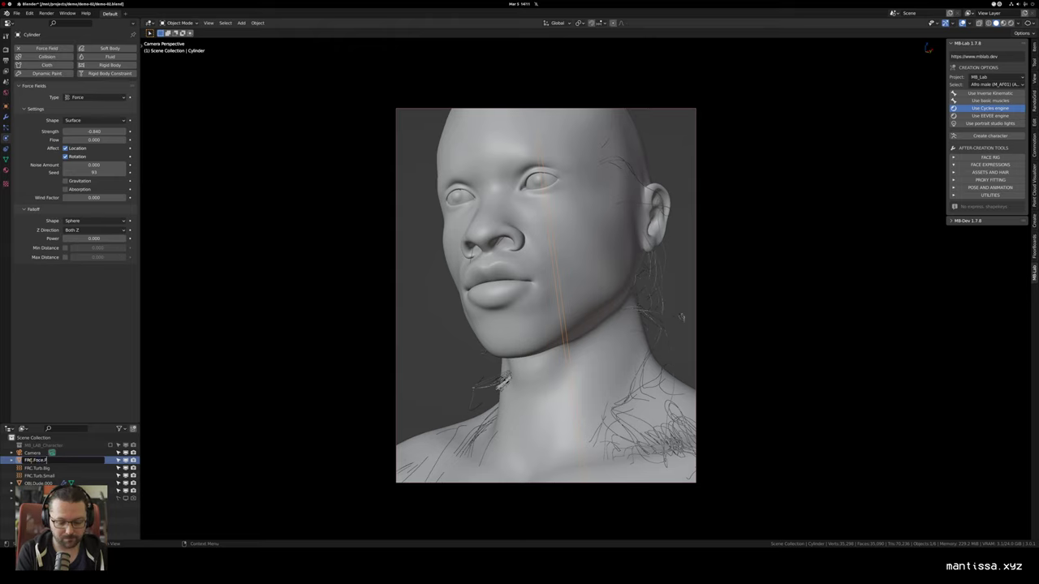
key(BackSpace)
text(Pull)
key(Return)
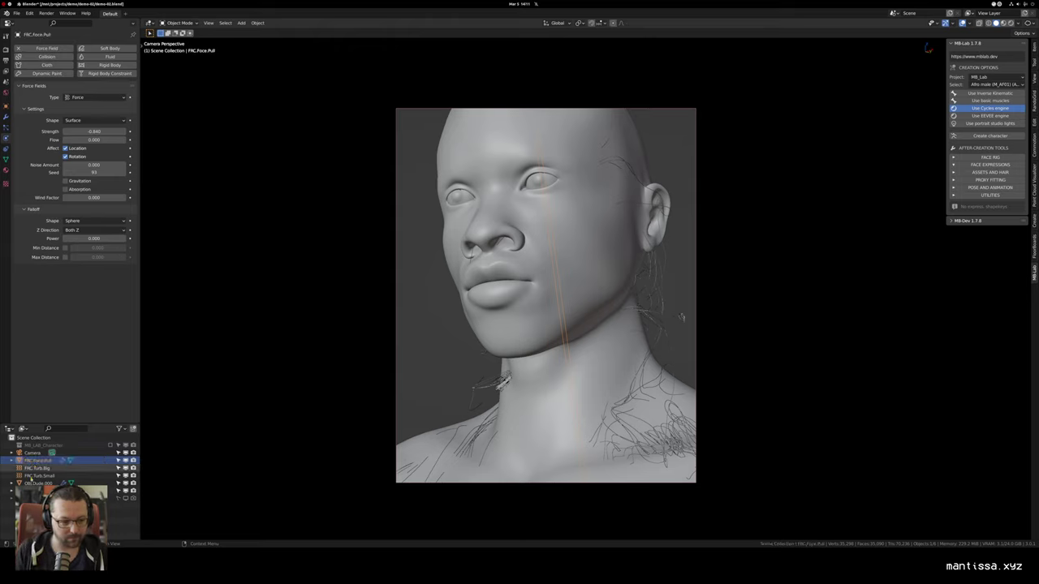
Step: Move the pull force and both turbulence fields into a new collection named Forces
shift+click(38, 475)
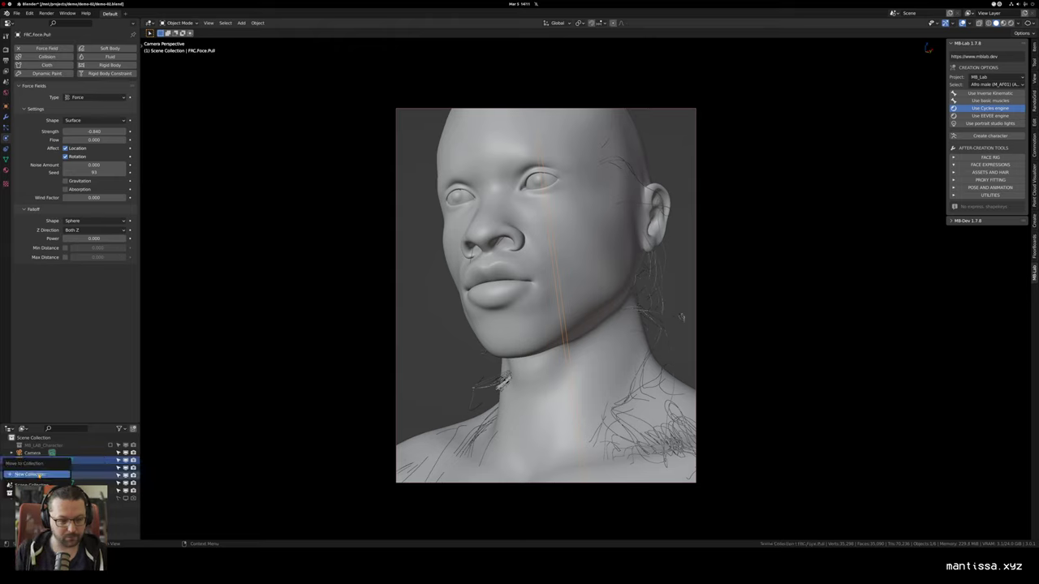
key(m)
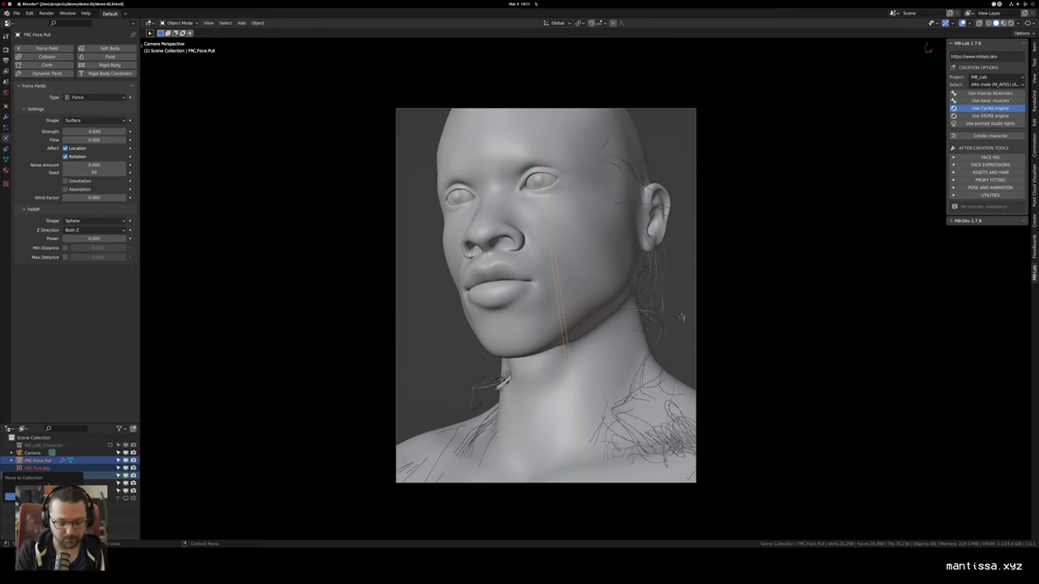
key(Return)
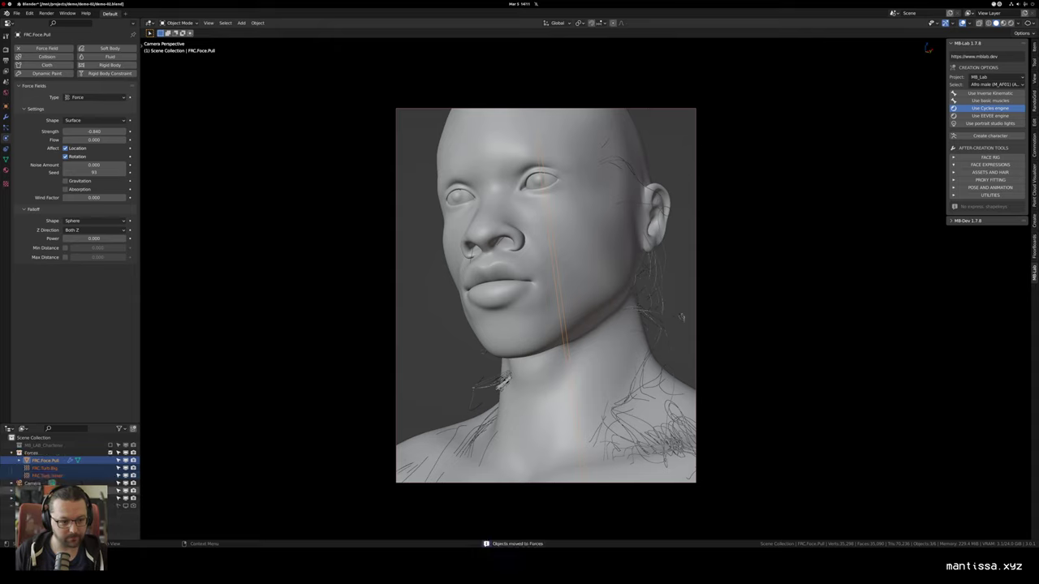
Step: Examine the hair strands around the head, neck and shoulders of the bust from several sides
click(47, 490)
click(47, 499)
drag(457, 352, 483, 344)
drag(491, 268, 613, 286)
scroll(564, 275, down, 4)
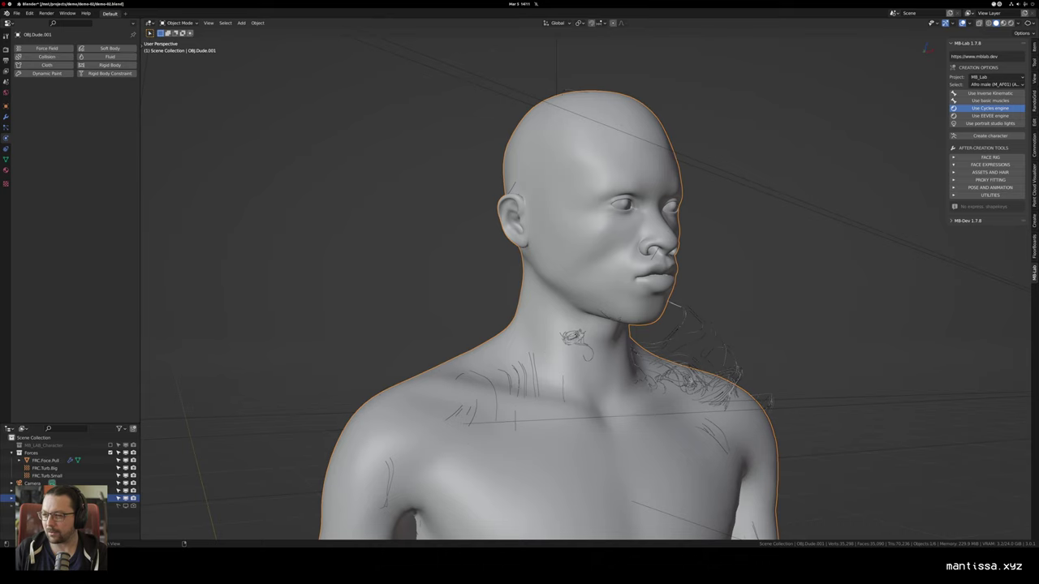
scroll(585, 308, down, 2)
drag(723, 262, 651, 264)
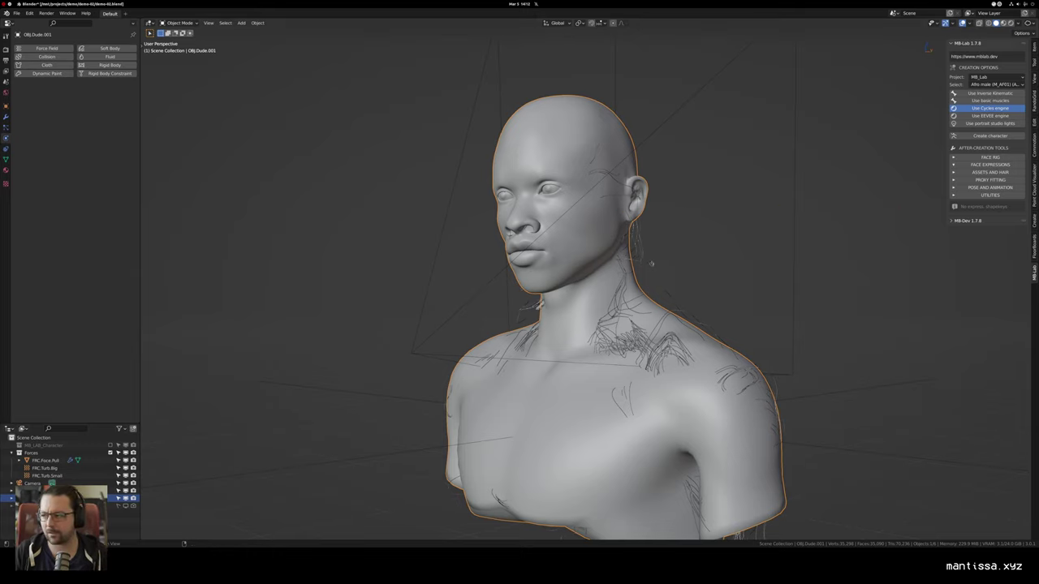
drag(652, 213, 657, 276)
scroll(674, 276, up, 1)
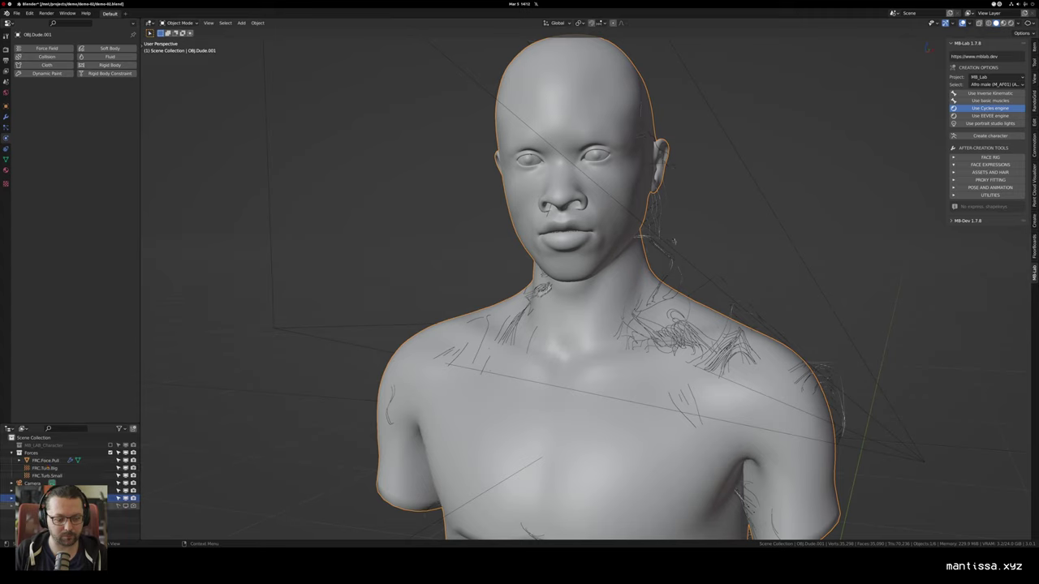
Step: Set the hair emission number of OBJ.Dude.000's particle system to 2500
click(47, 491)
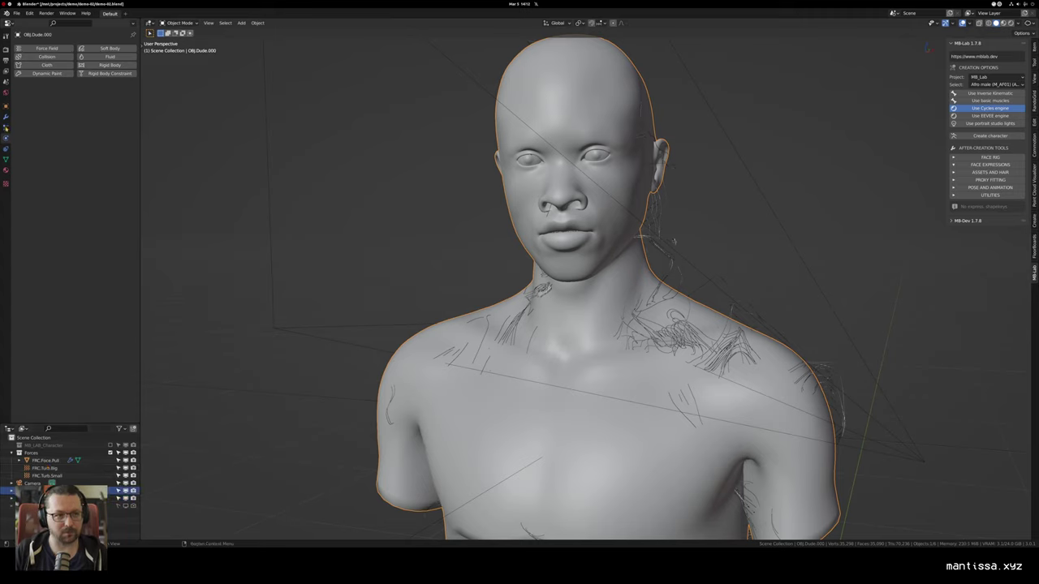
click(6, 127)
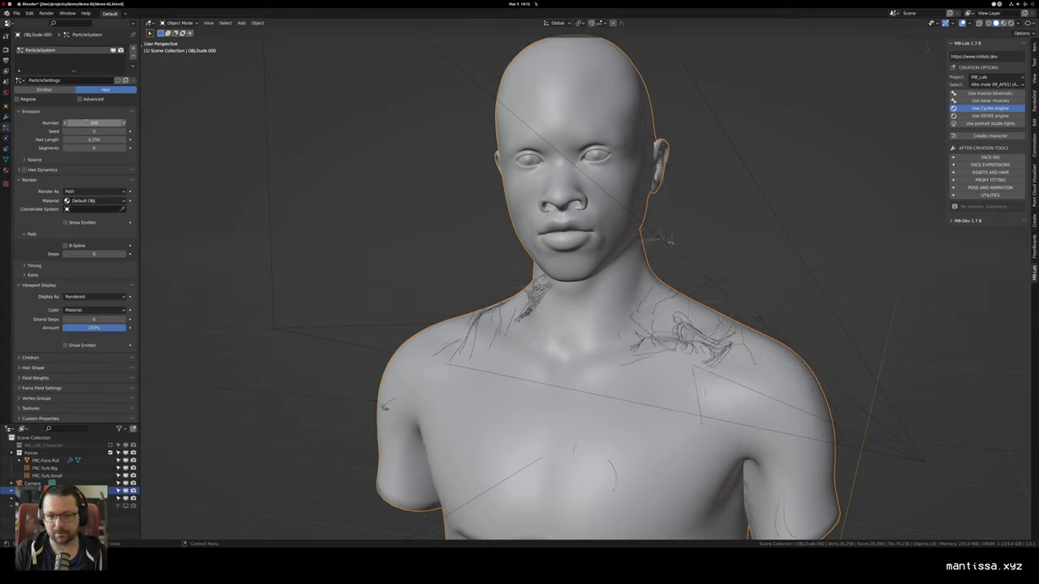
drag(332, 202, 347, 203)
click(91, 122)
text(25000)
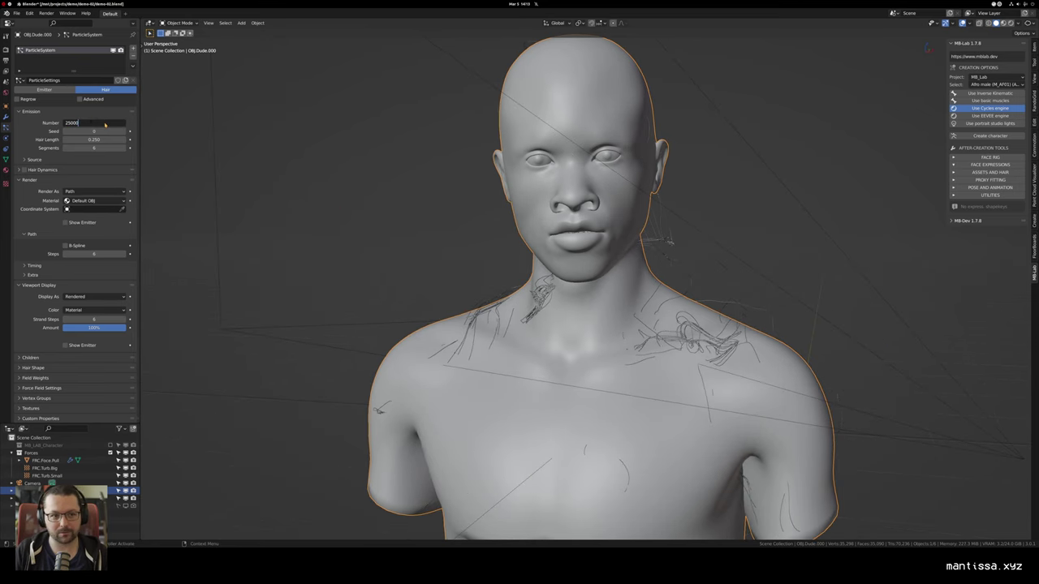
key(Return)
click(102, 123)
click(102, 124)
key(BackSpace)
key(Return)
drag(560, 249, 518, 259)
scroll(452, 216, left, 3)
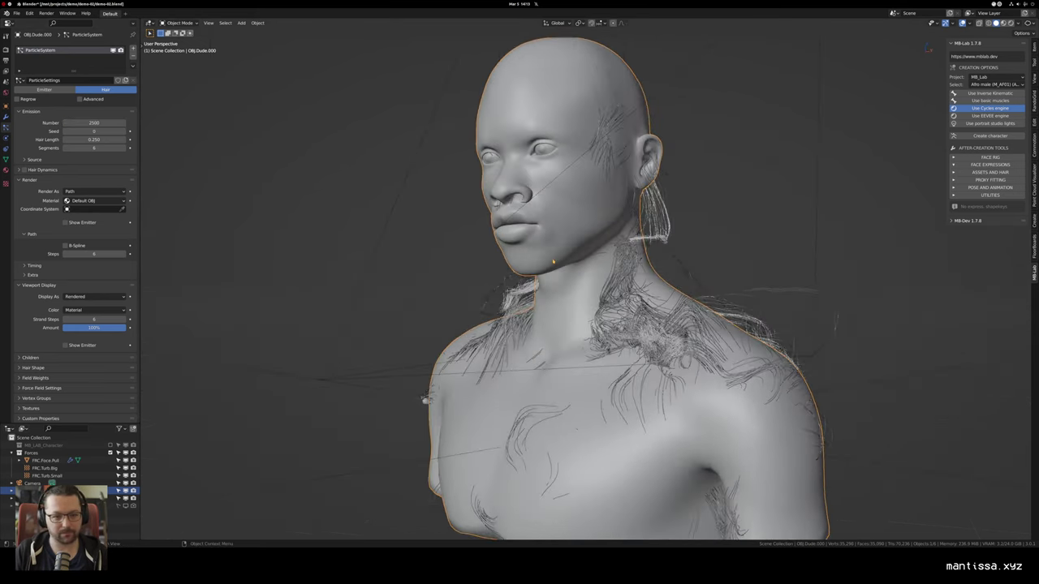
Step: Hide the sidebar and split the 3D viewport in two, keeping a narrower camera view with its overlays hidden
key(KP_0)
drag(607, 255, 626, 243)
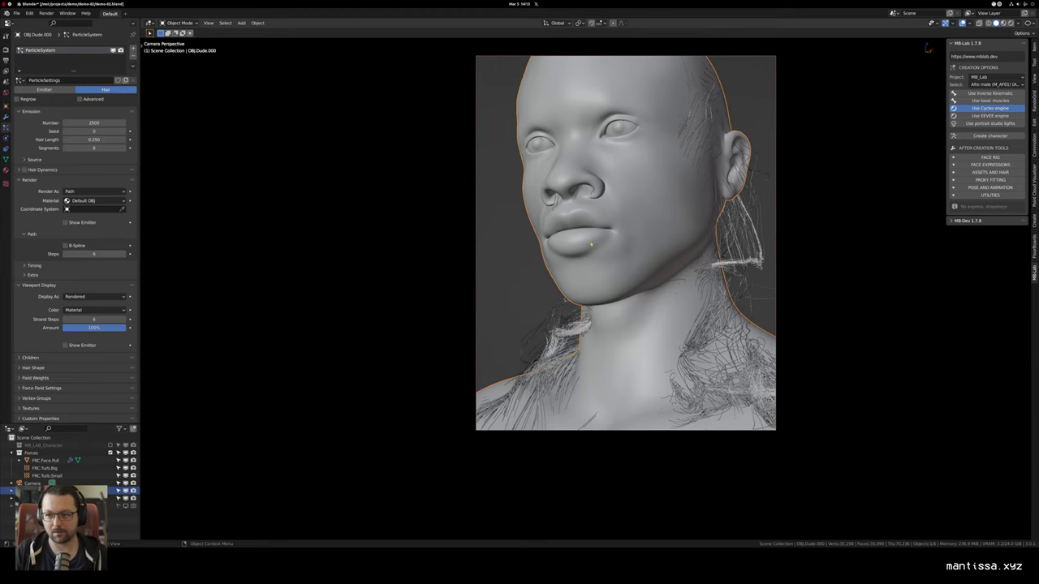
key(n)
drag(141, 22, 589, 67)
mouse_move(797, 243)
mouse_down()
mouse_move(797, 154)
mouse_move(800, 222)
mouse_move(783, 255)
mouse_move(783, 244)
mouse_up()
key(alt+shift+z)
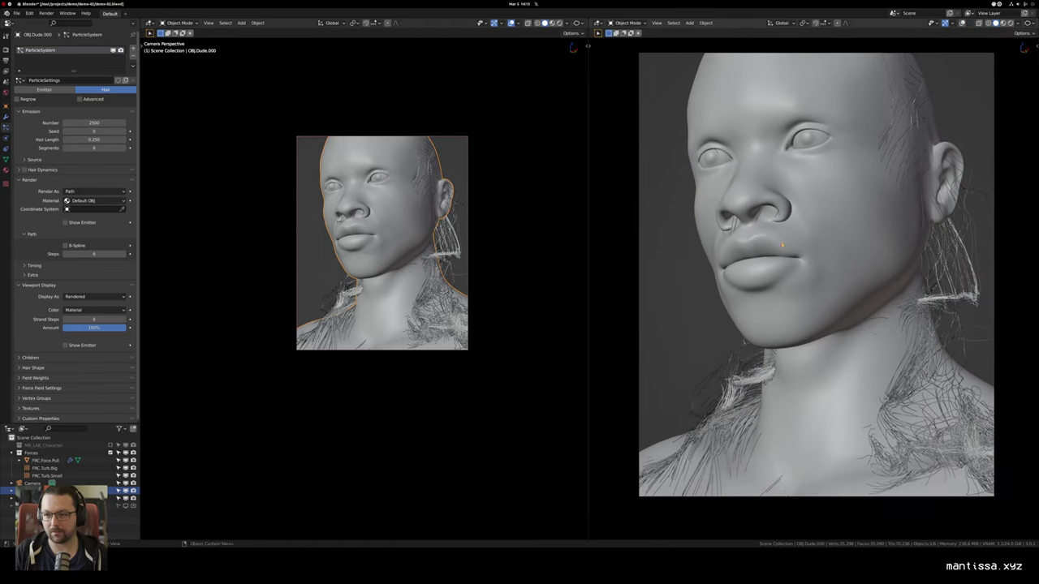
drag(587, 257, 660, 256)
drag(757, 255, 750, 249)
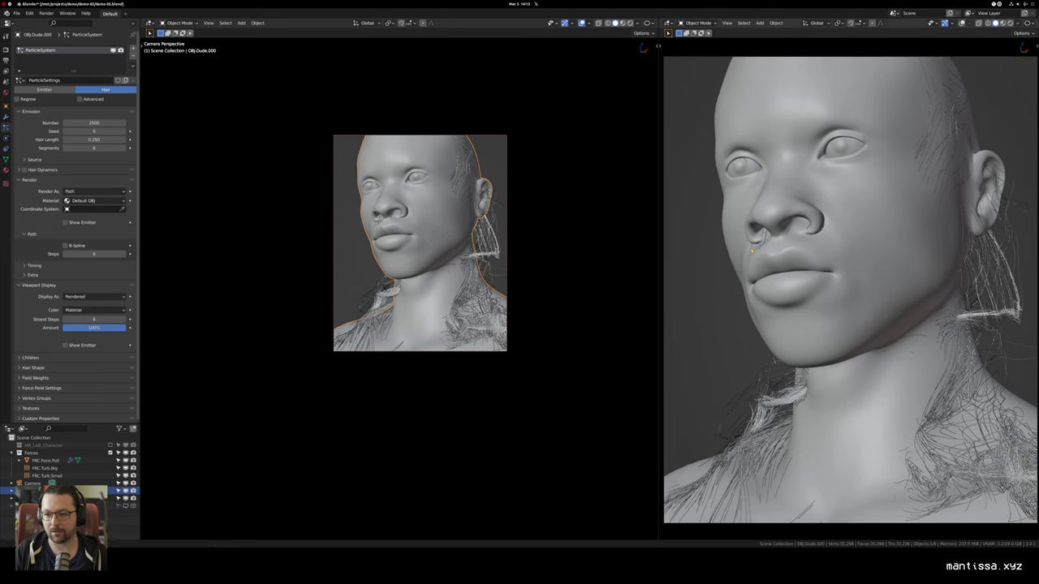
Step: Enable the wireframe overlay in the working viewport at 0.25 opacity and deselect everything
drag(362, 162, 387, 167)
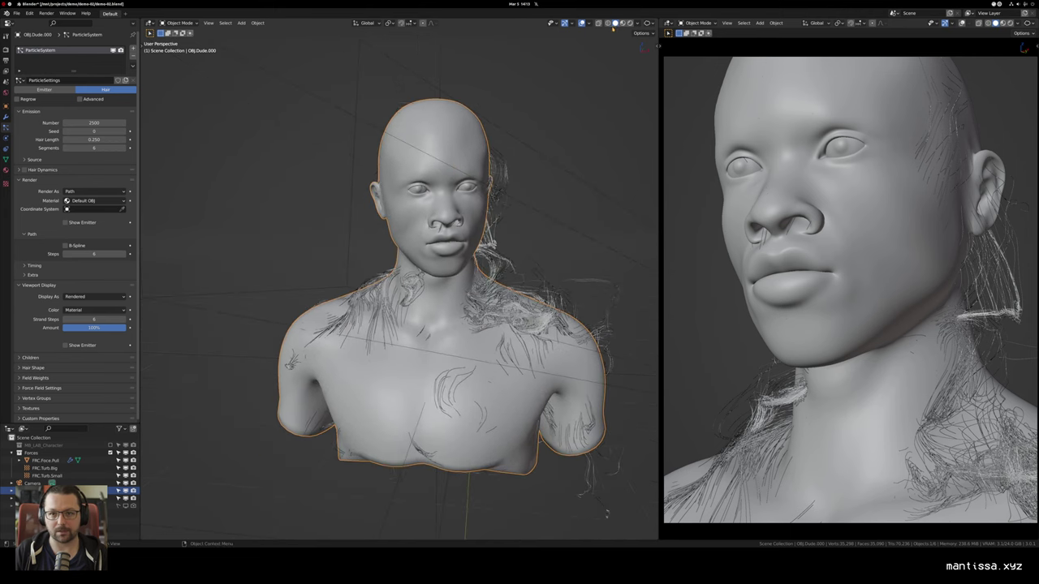
click(589, 24)
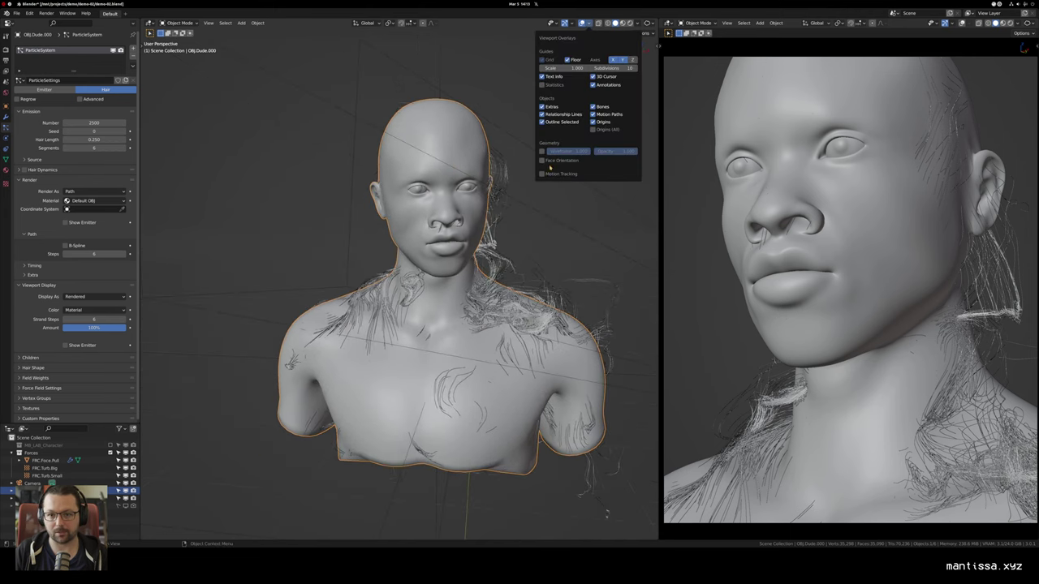
click(541, 151)
click(622, 151)
text(2)
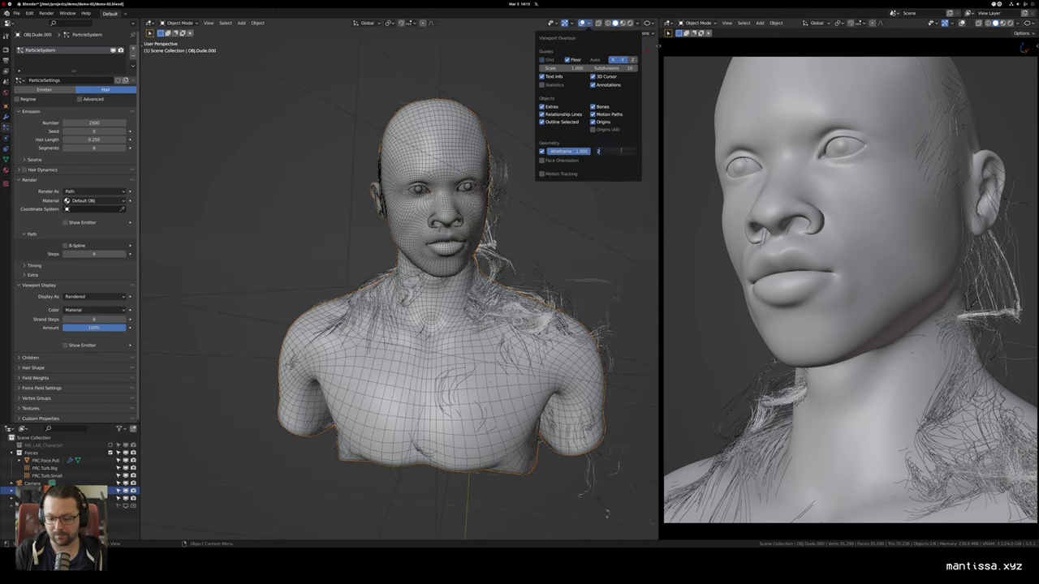
key(BackSpace)
text(.1)
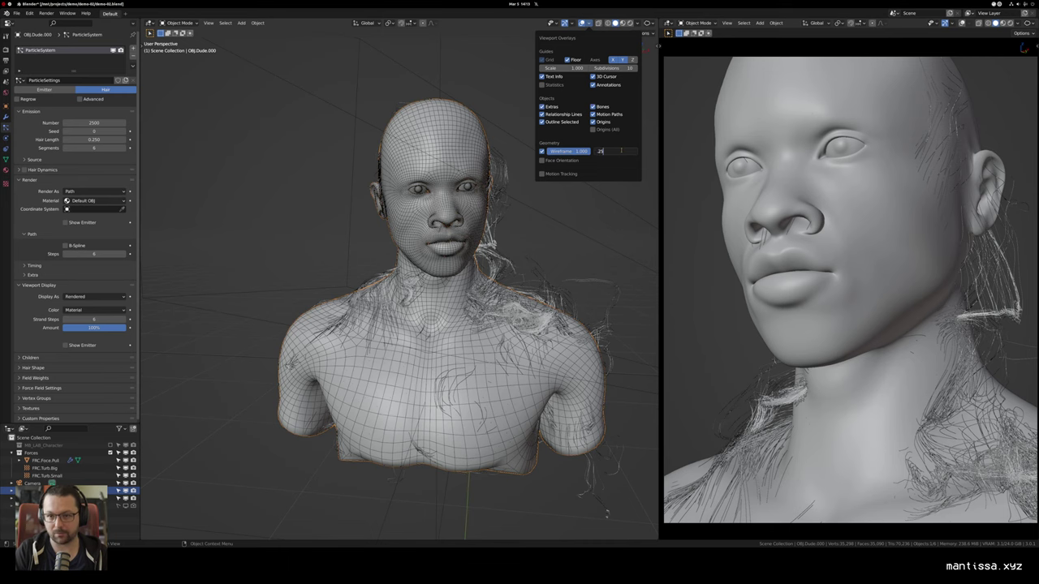
key(Return)
drag(414, 243, 398, 203)
key(alt+a)
scroll(466, 235, up, 3)
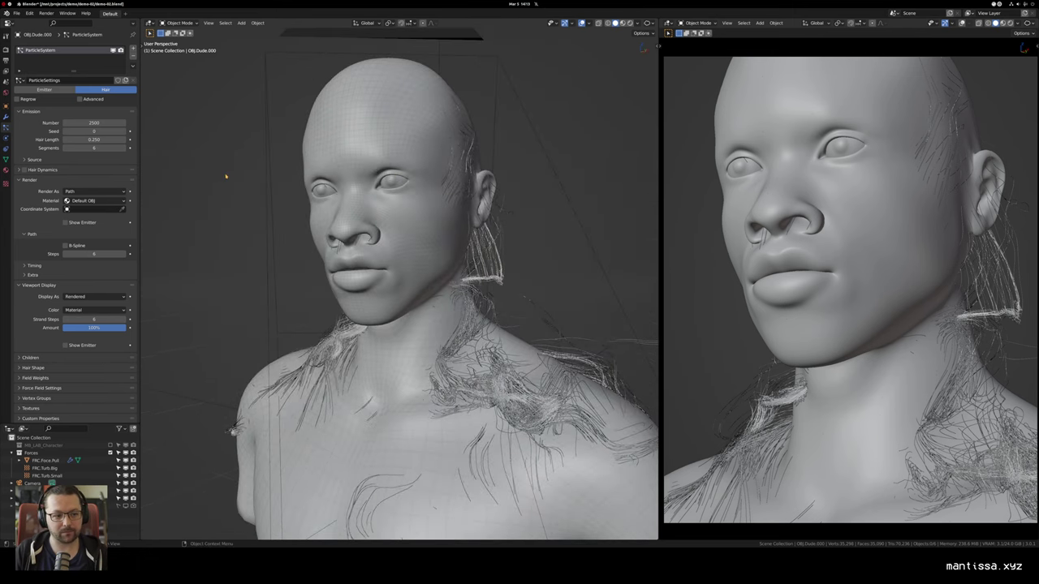
Step: Add a Subdivision modifier to OBJ.Dude.001 with a viewport level of 2 and Optimal Display off
scroll(433, 241, down, 1)
drag(433, 240, 446, 216)
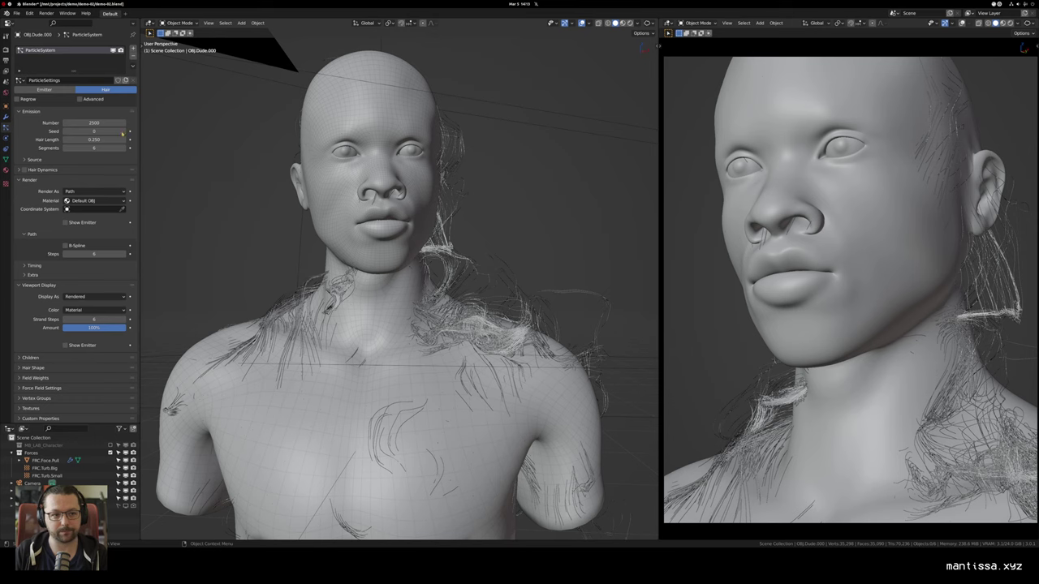
click(6, 117)
drag(388, 246, 292, 260)
click(73, 499)
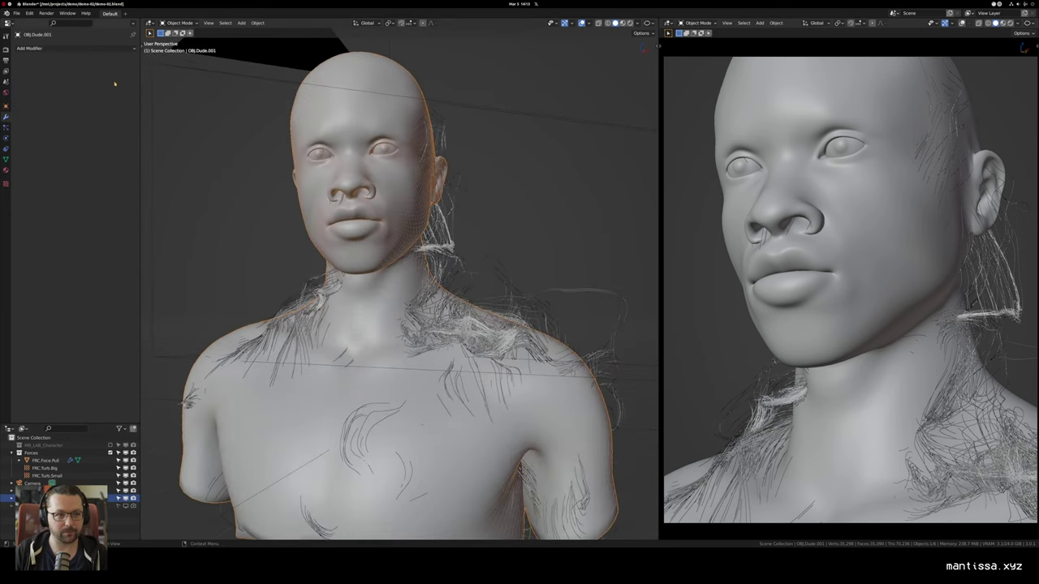
click(114, 48)
key(Return)
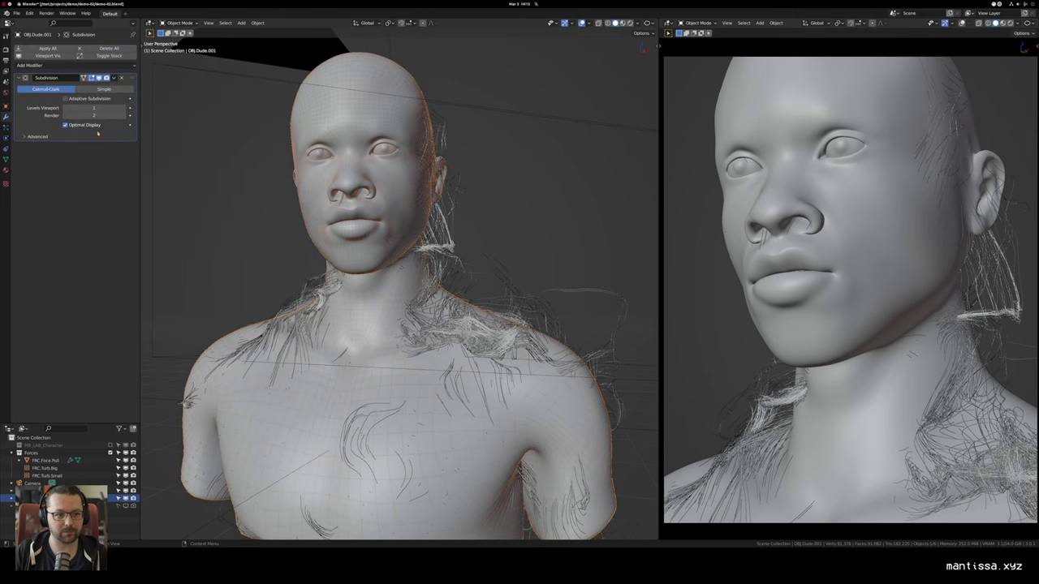
click(123, 109)
scroll(464, 130, up, 2)
drag(463, 137, 371, 153)
key(alt+a)
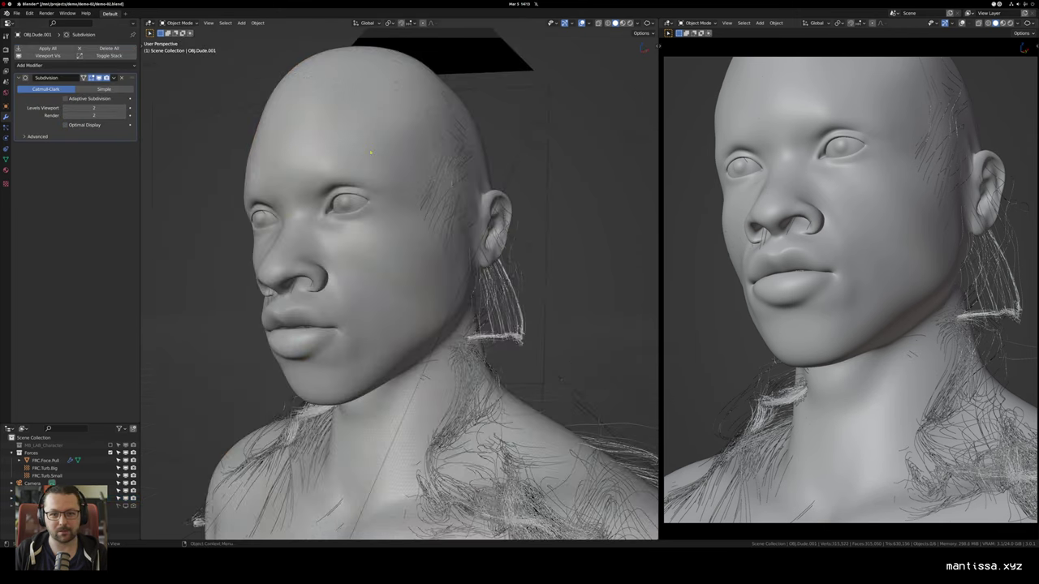
scroll(274, 130, up, 5)
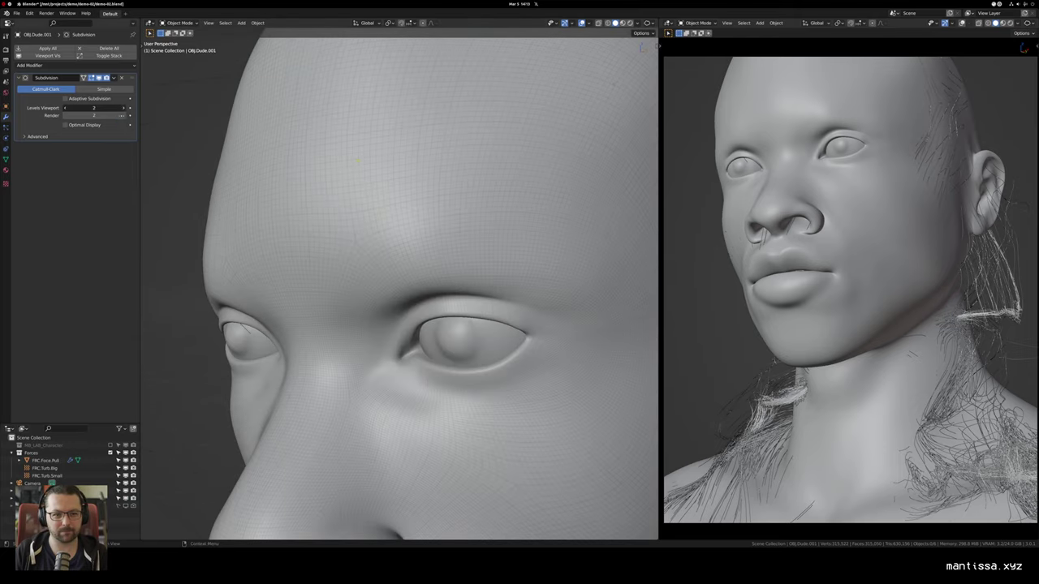
Step: Try a viewport subdivision level of 3 on the bust
click(123, 109)
scroll(406, 122, down, 2)
drag(406, 126, 463, 122)
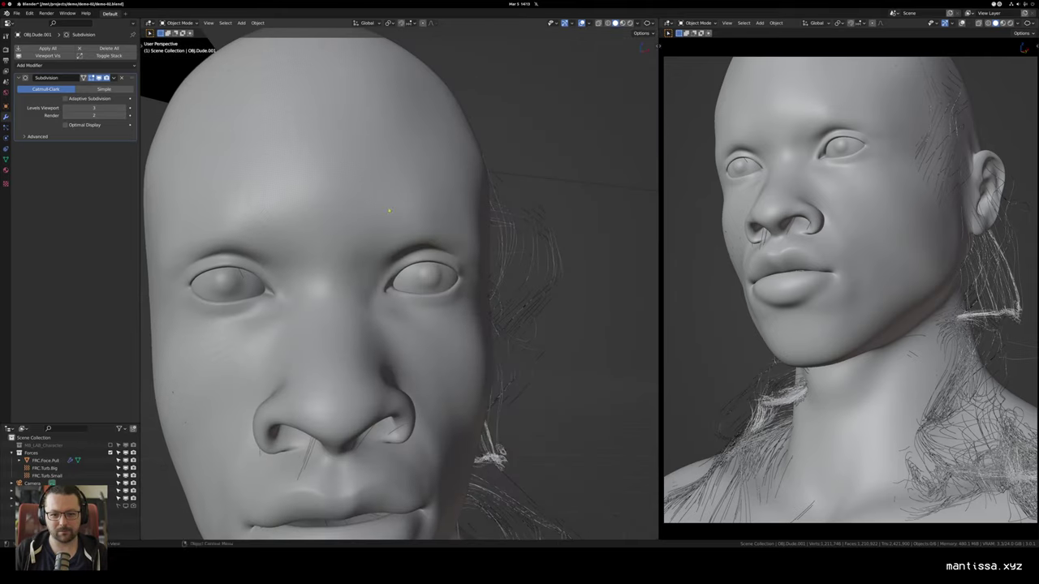
scroll(389, 211, down, 1)
drag(389, 211, 276, 156)
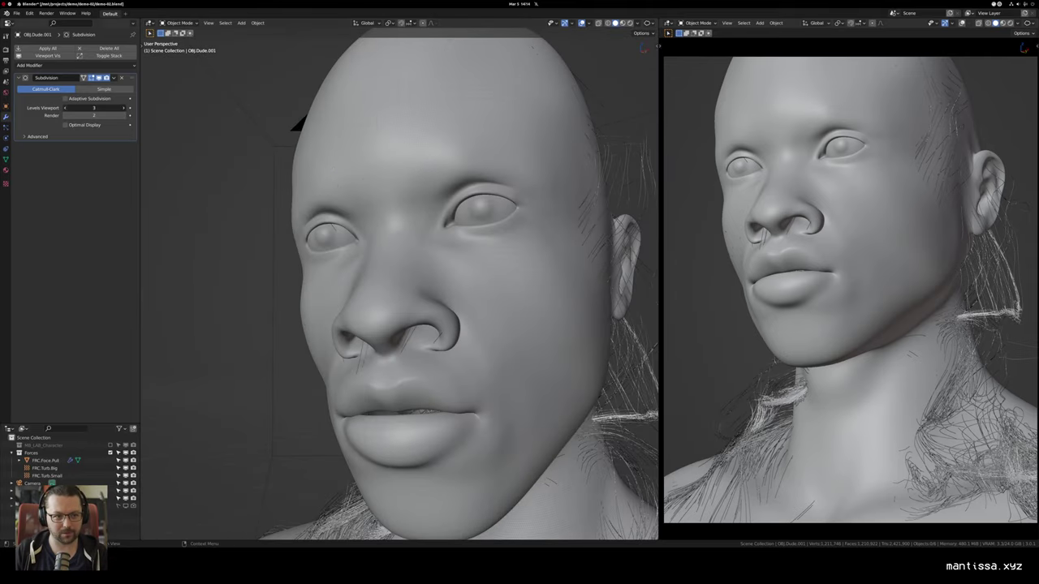
Step: Return the viewport subdivision to level 2 and add a Vertex Weight Edit modifier to OBJ.Dude.001
click(34, 65)
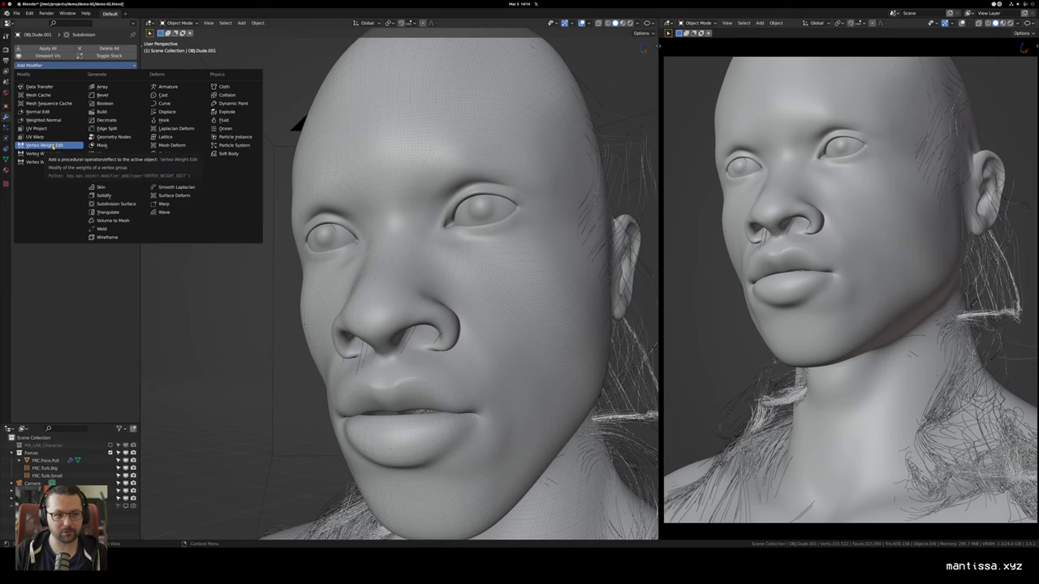
click(53, 146)
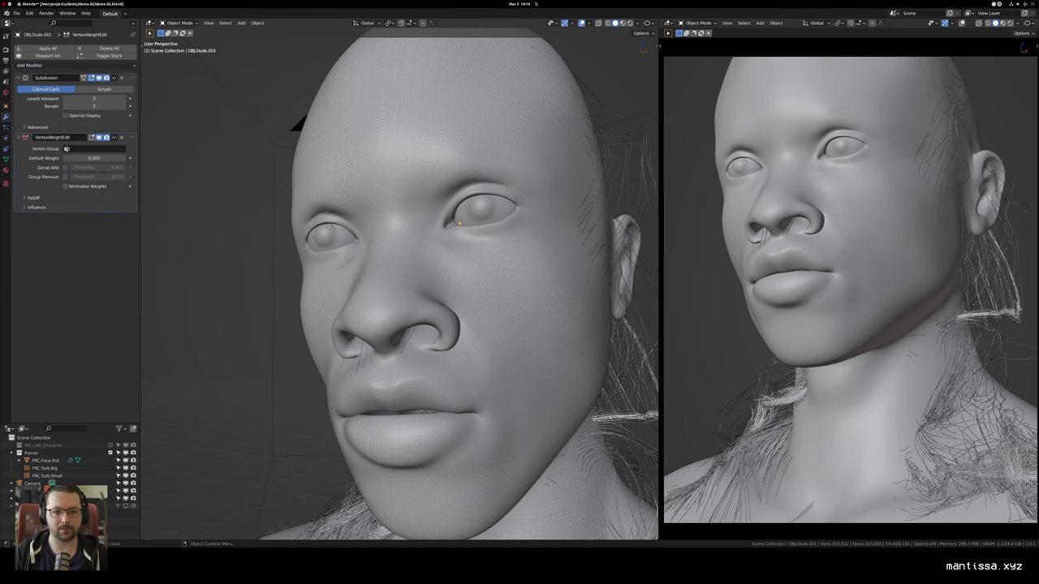
scroll(400, 284, down, 3)
scroll(509, 215, down, 2)
drag(509, 215, 442, 217)
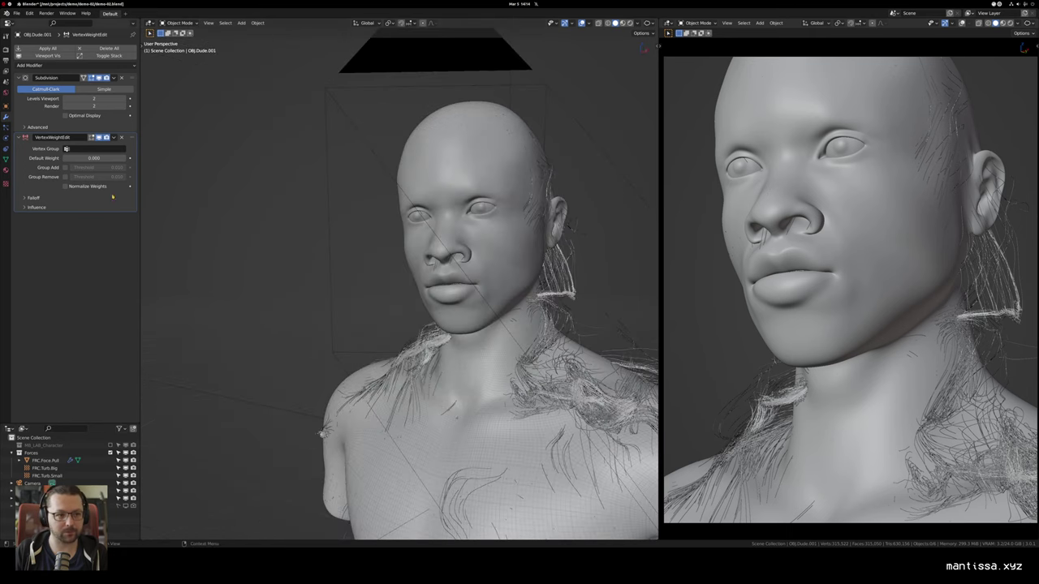
click(6, 184)
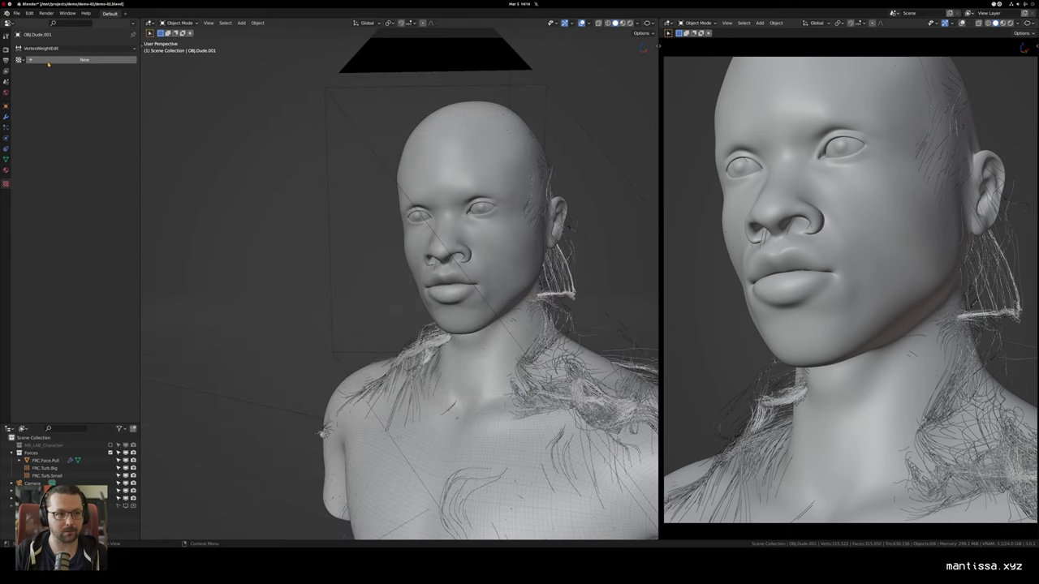
click(5, 117)
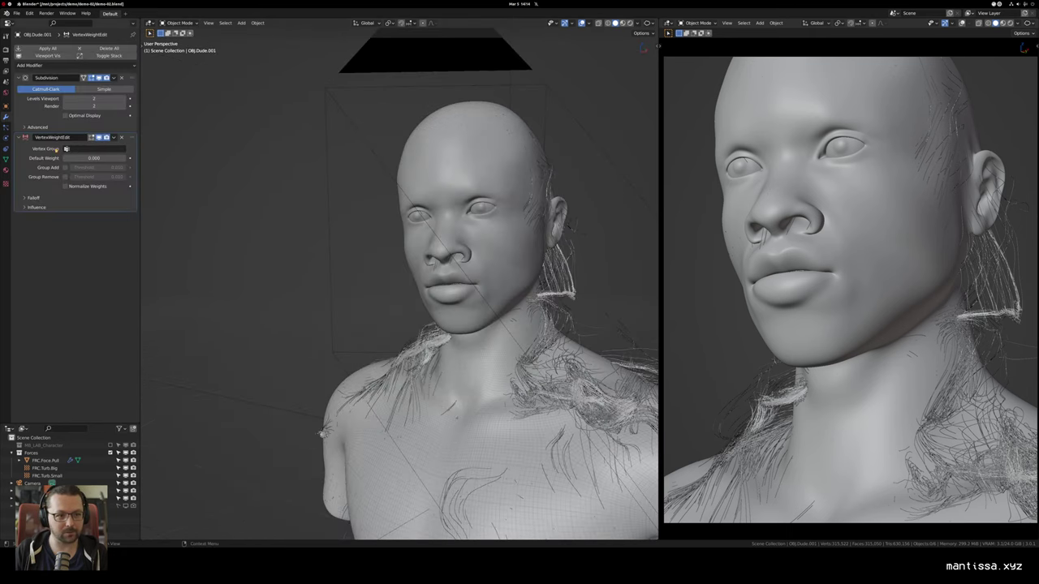
Step: Create a vertex group named mask on OBJ.Dude.001
click(6, 158)
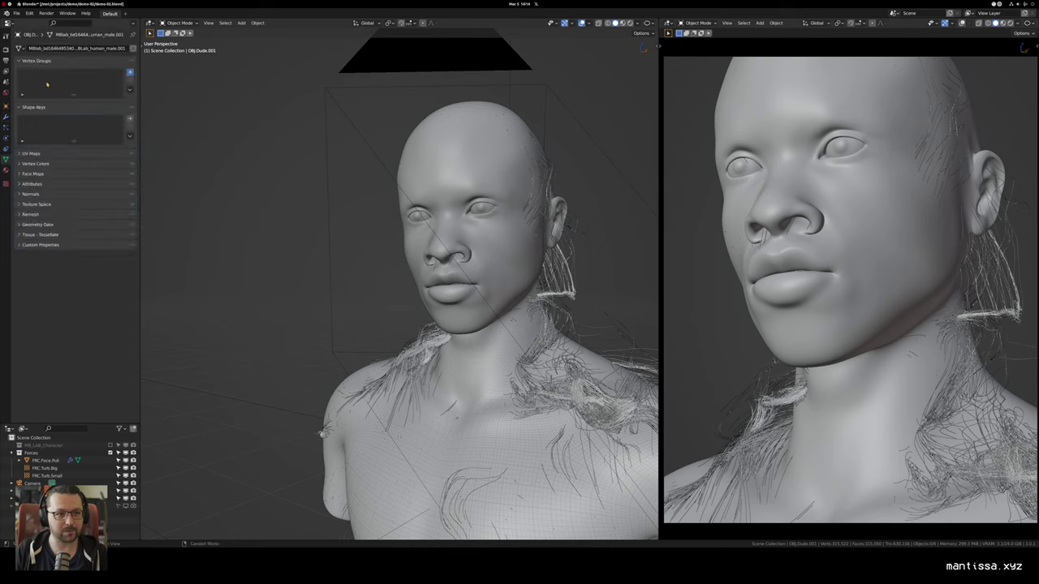
click(130, 72)
double_click(35, 74)
text(mask)
key(Return)
Step: Switch OBJ.Dude.001 to Weight Paint mode
drag(343, 199, 435, 229)
key(ctrl+Tab)
click(423, 176)
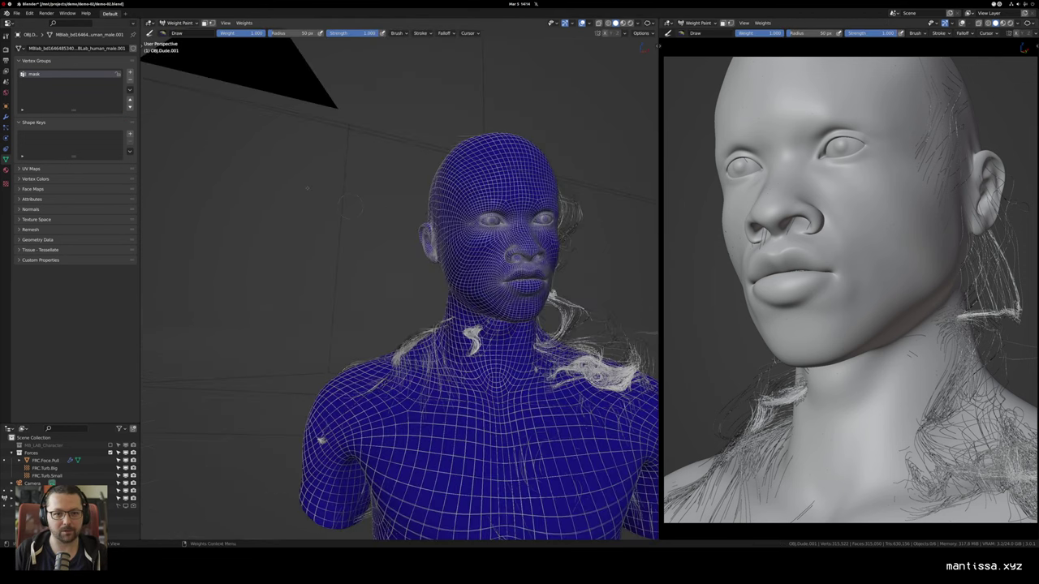
Step: Assign the mask vertex group to the Vertex Weight Edit modifier, enable Group Add and invert the falloff
click(6, 117)
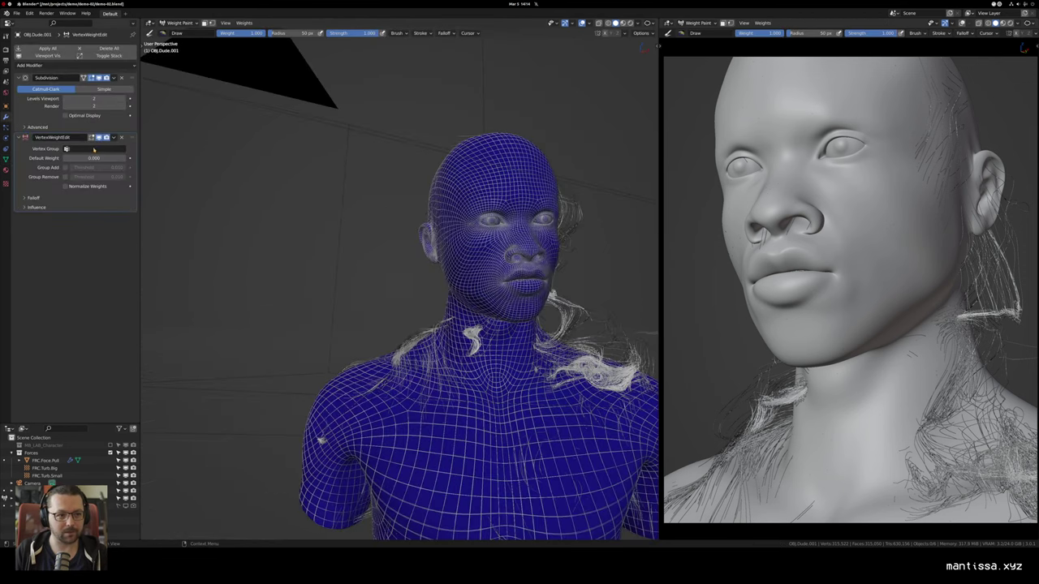
click(93, 149)
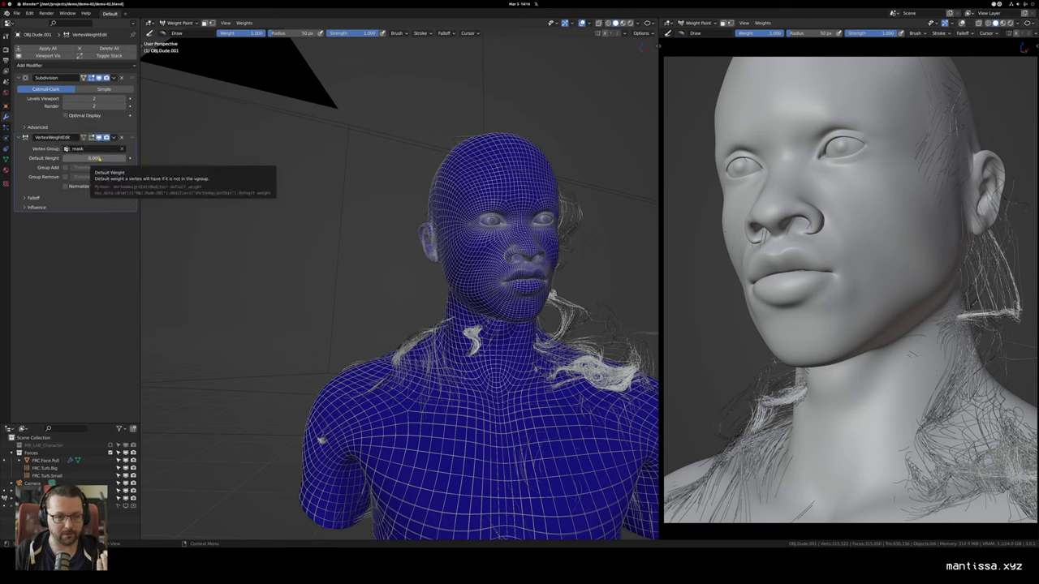
click(66, 167)
click(32, 198)
click(121, 210)
drag(331, 208, 284, 188)
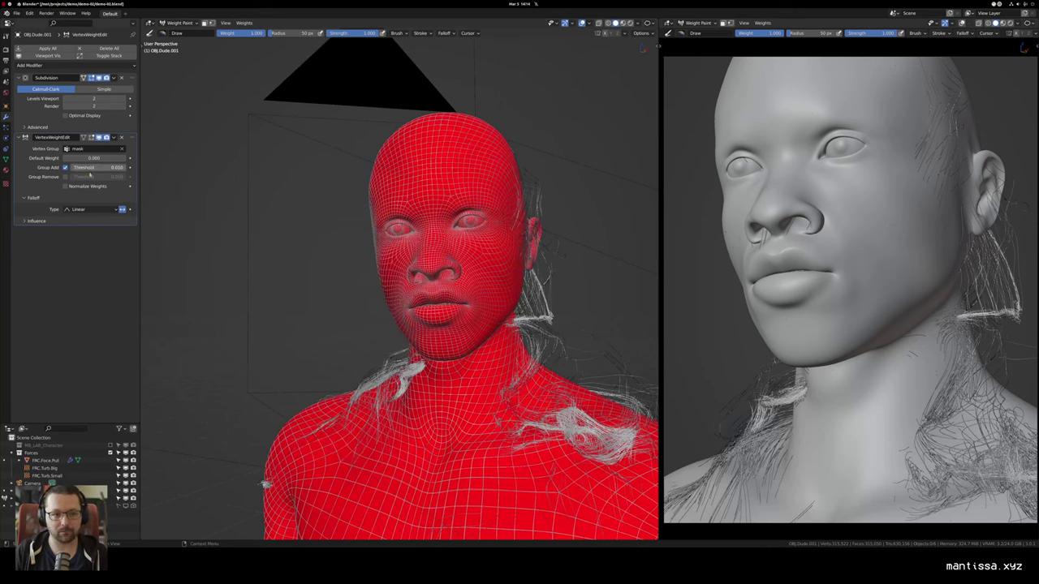
Step: Create a new mask texture for the Vertex Weight Edit modifier's influence and set its type to Distorted Noise
click(134, 221)
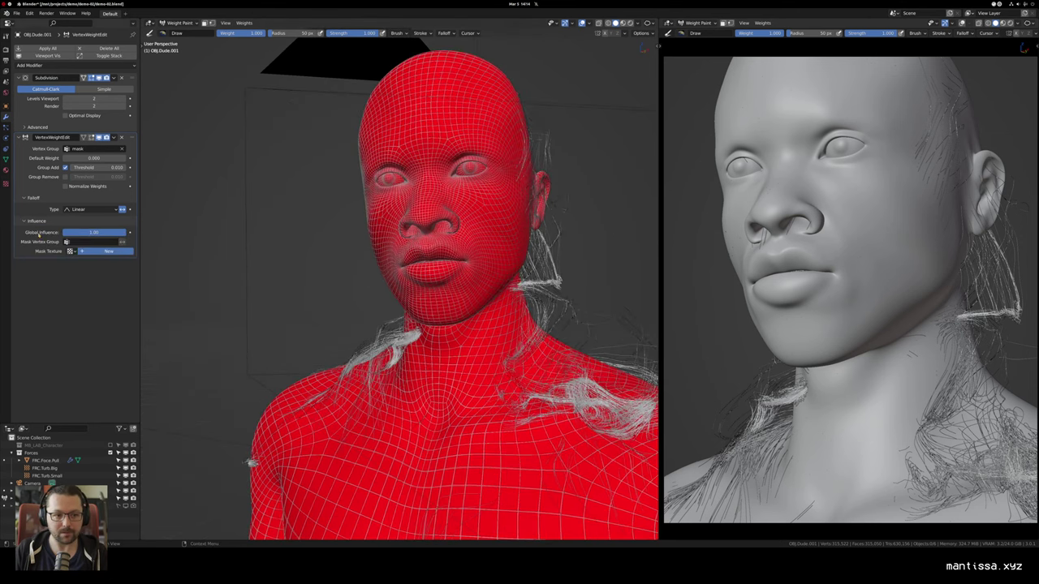
click(109, 250)
click(129, 242)
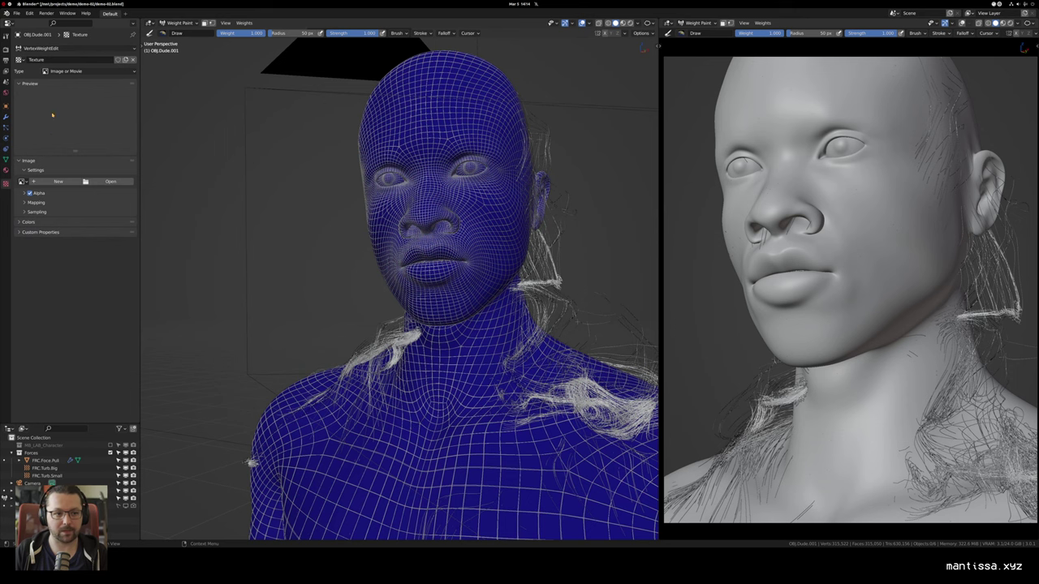
click(85, 72)
click(69, 104)
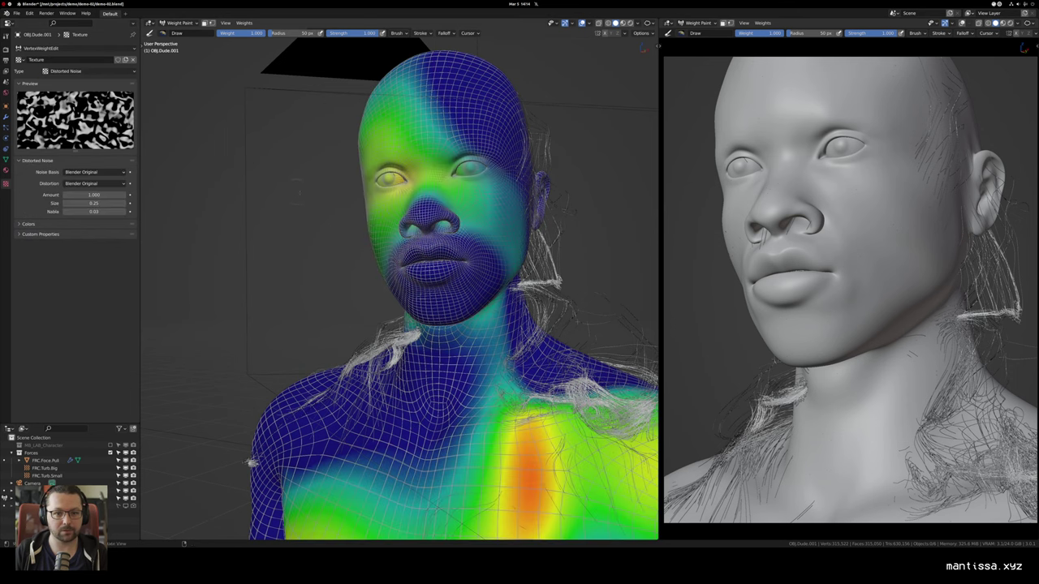
Step: Set both the noise basis and the distortion of the mask texture to Cell Noise
scroll(568, 355, down, 3)
drag(568, 354, 621, 475)
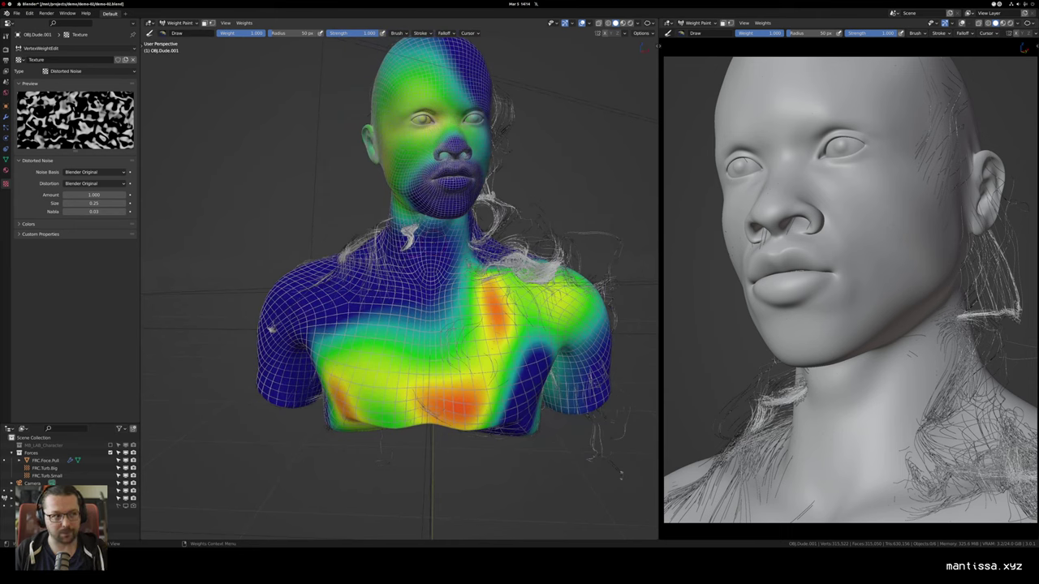
click(97, 172)
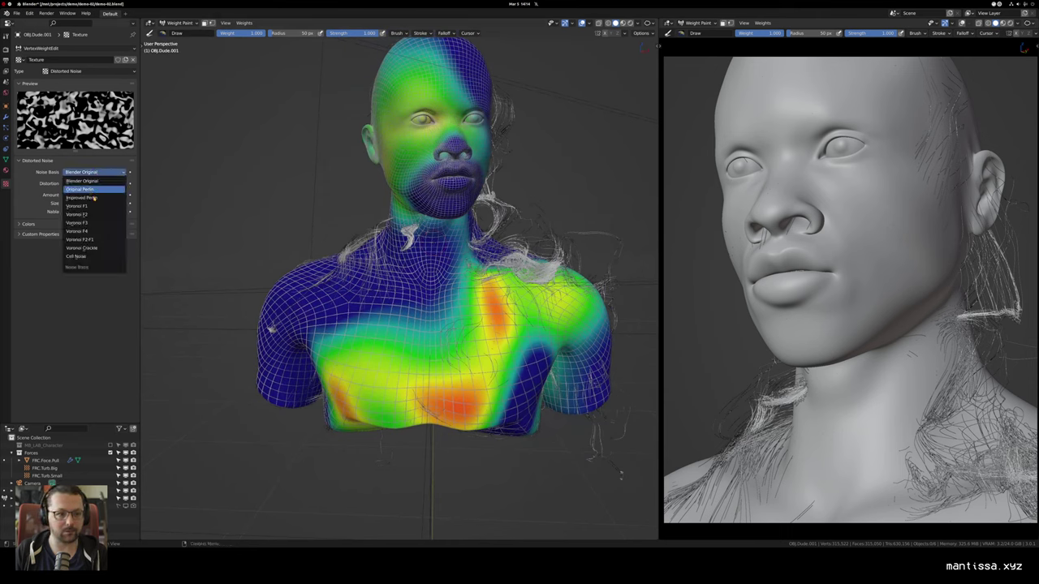
click(75, 256)
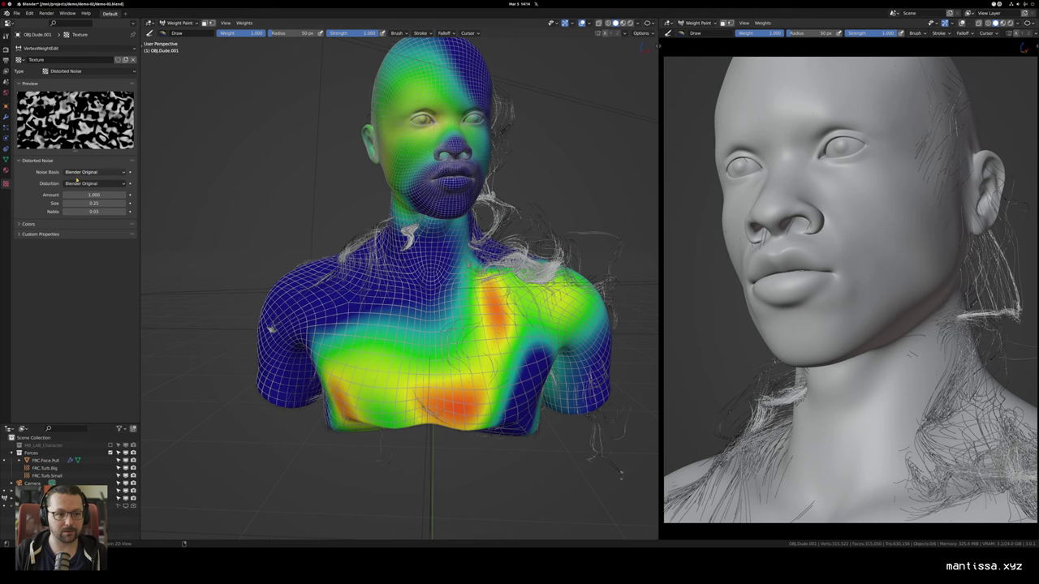
key(ctrl+v)
mouse_move(398, 235)
mouse_down()
mouse_move(456, 236)
mouse_move(337, 225)
mouse_move(463, 227)
mouse_move(401, 224)
mouse_up()
scroll(439, 229, up, 3)
scroll(438, 228, down, 3)
Step: Return to Object Mode and add a Plain Axes empty at the world origin
key(ctrl+Tab)
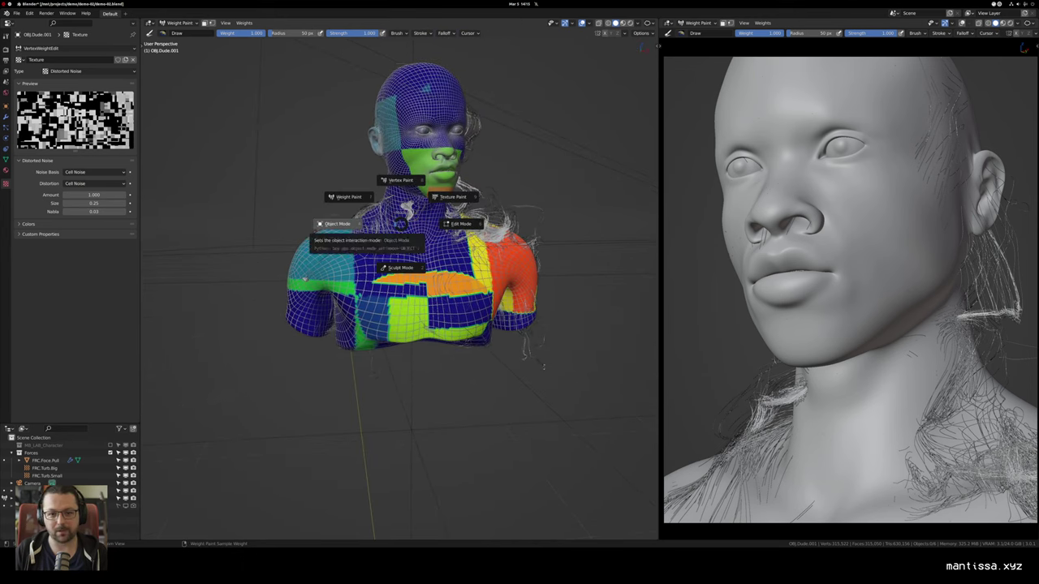
click(337, 224)
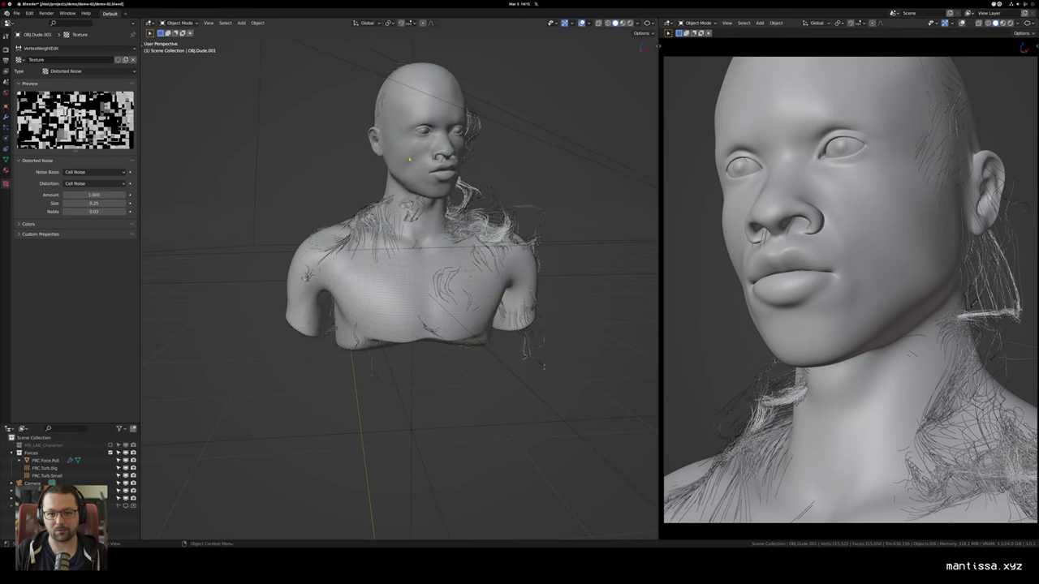
scroll(371, 360, down, 3)
key(shift+a)
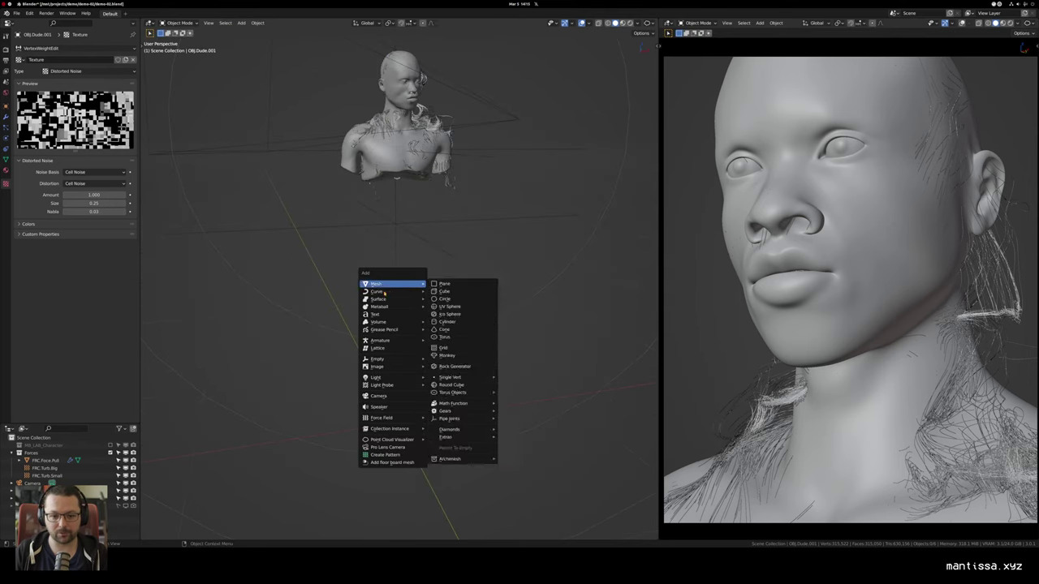
mouse_move(406, 359)
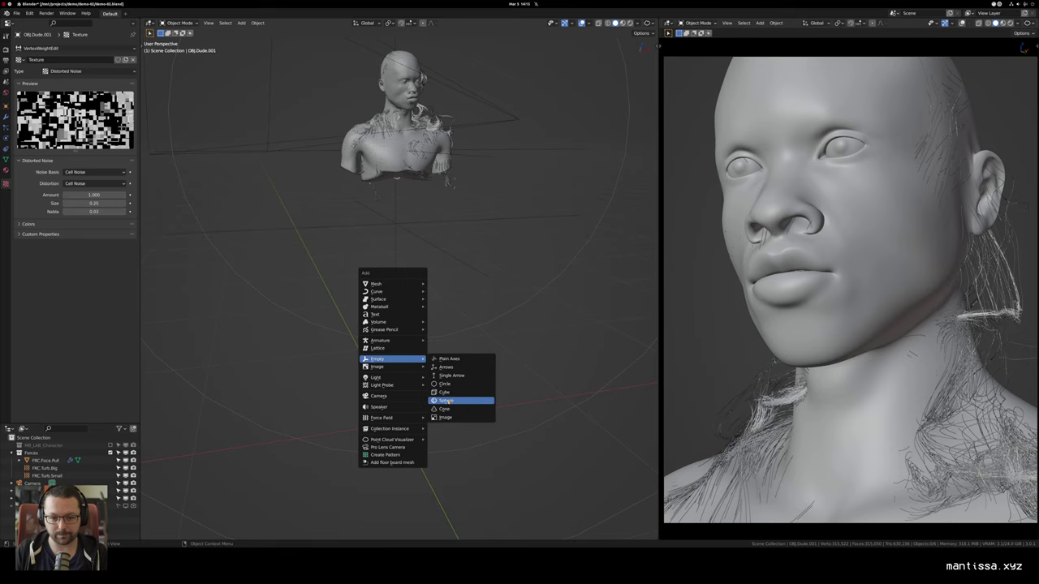
click(452, 359)
Step: Scale the empty to 0.2 along the global Z axis
drag(438, 373, 491, 366)
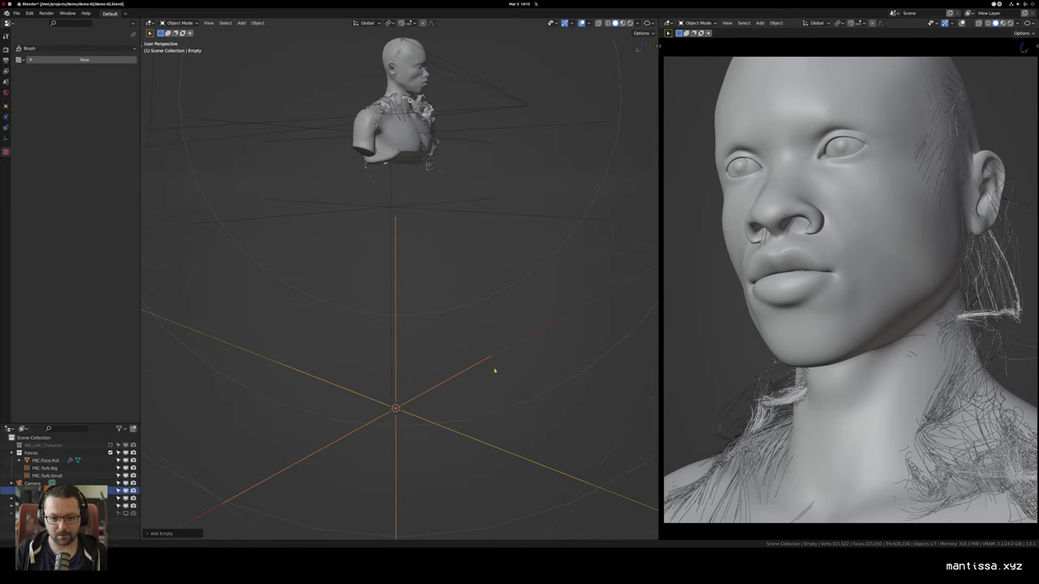
text(s.25)
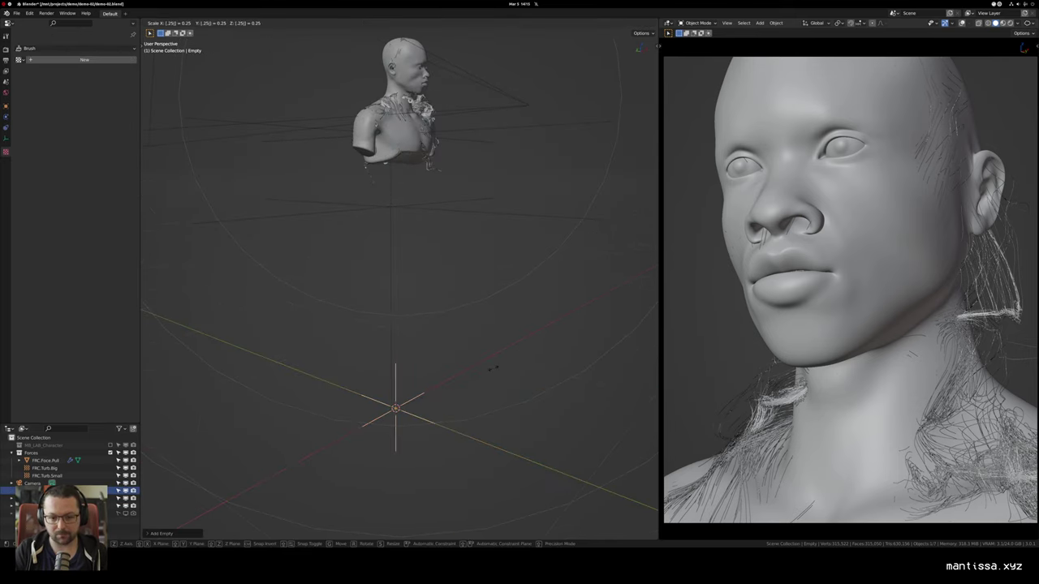
text(z)
key(BackSpace)
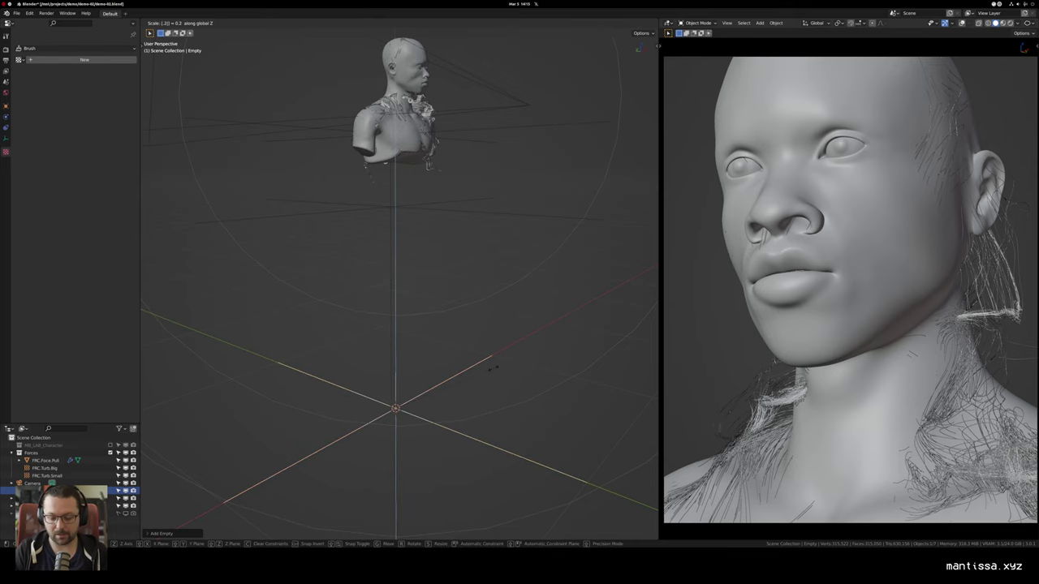
key(Return)
Step: Select OBJ.Dude.001 and put it back in Weight Paint mode
drag(398, 388, 412, 238)
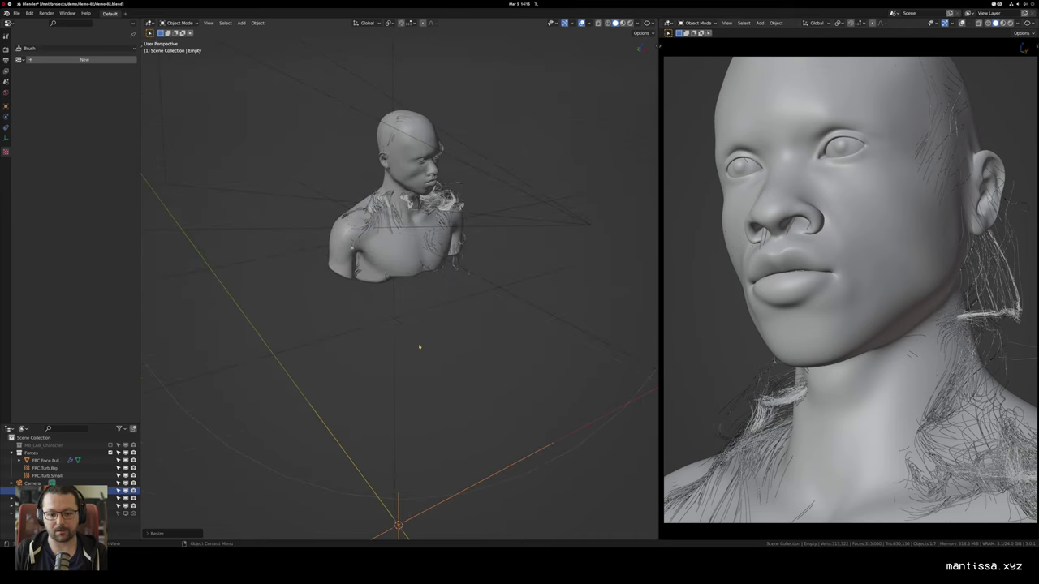
drag(420, 348, 417, 284)
scroll(412, 130, up, 2)
drag(412, 94, 413, 155)
scroll(414, 152, up, 3)
click(415, 155)
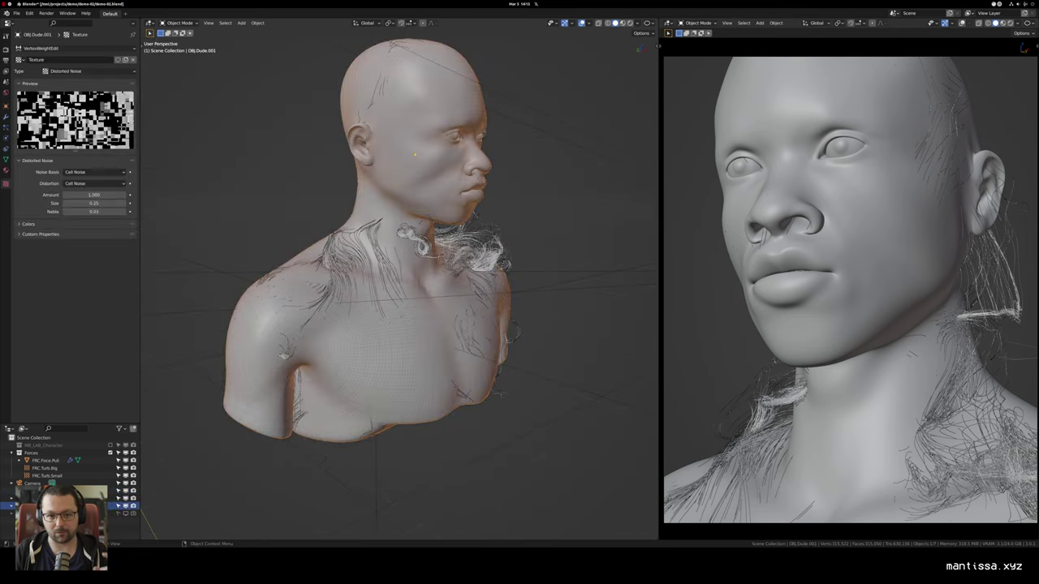
drag(445, 217, 413, 219)
key(ctrl+Tab)
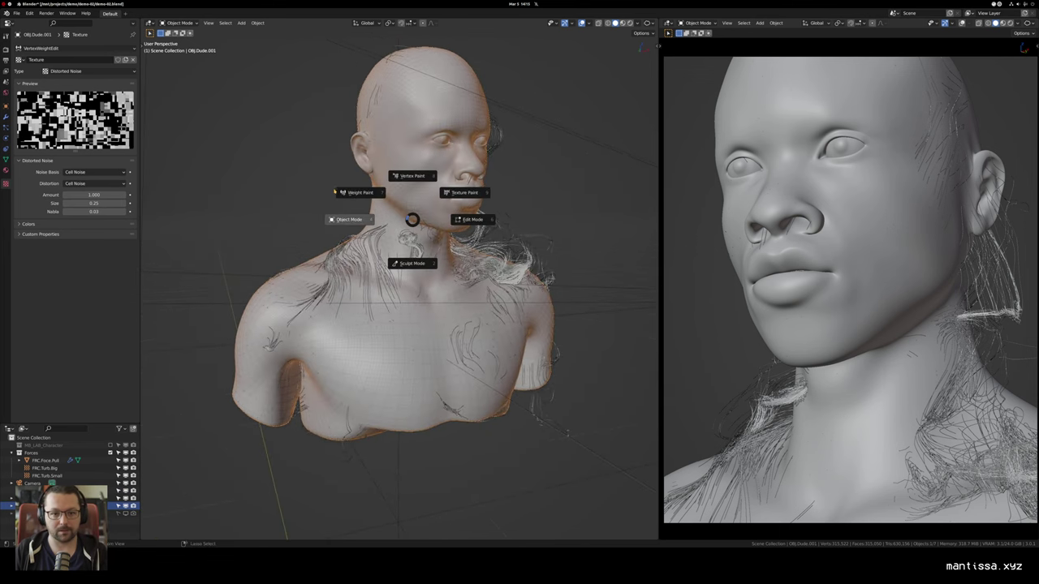
click(353, 194)
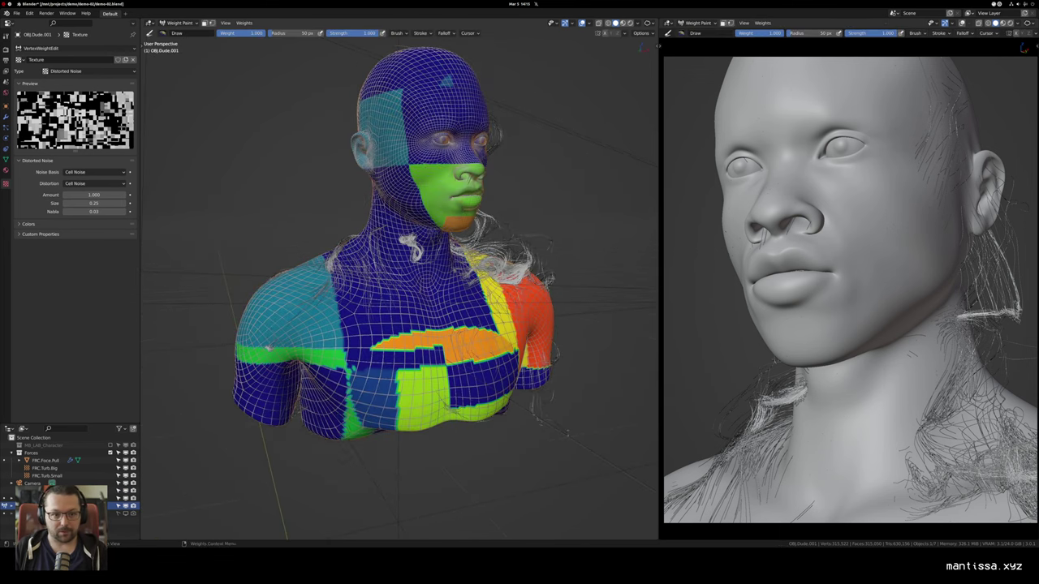
scroll(399, 260, down, 1)
drag(399, 260, 365, 260)
Step: Set the mask texture's coordinates in the Vertex Weight Edit modifier to Object, using the Empty as the reference object
click(6, 116)
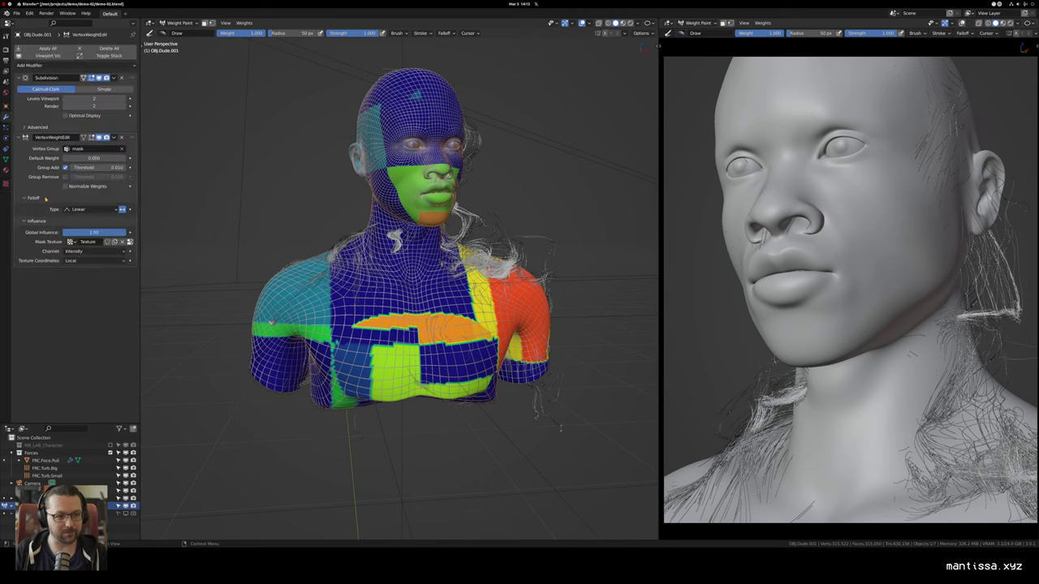
click(82, 251)
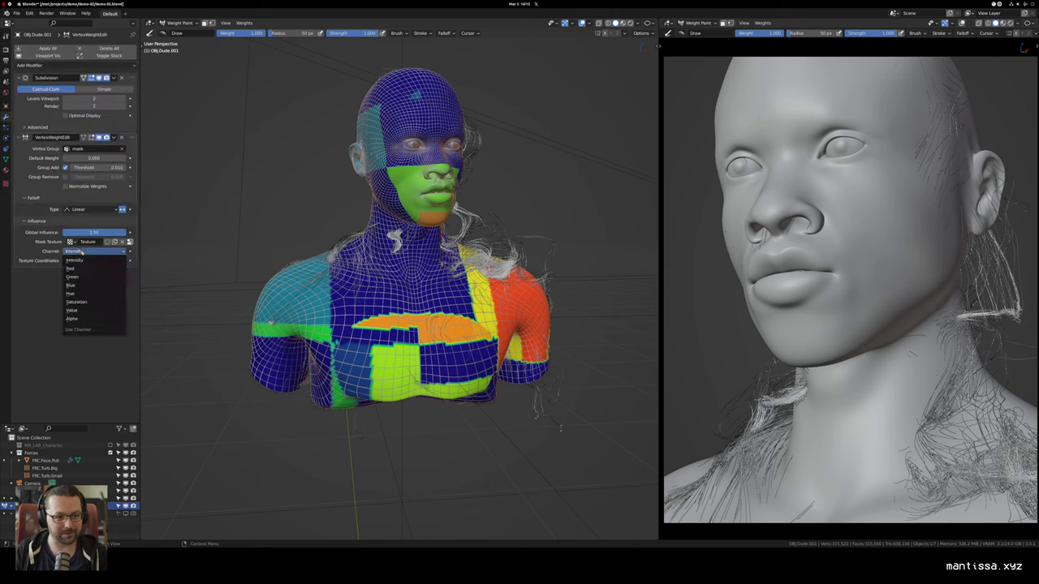
click(74, 260)
click(71, 261)
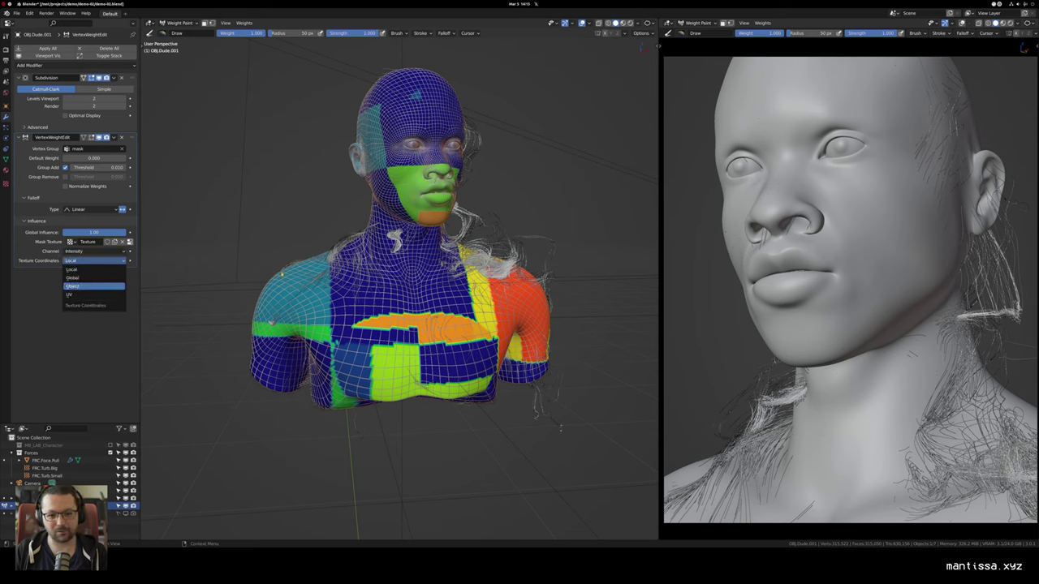
click(73, 286)
click(92, 270)
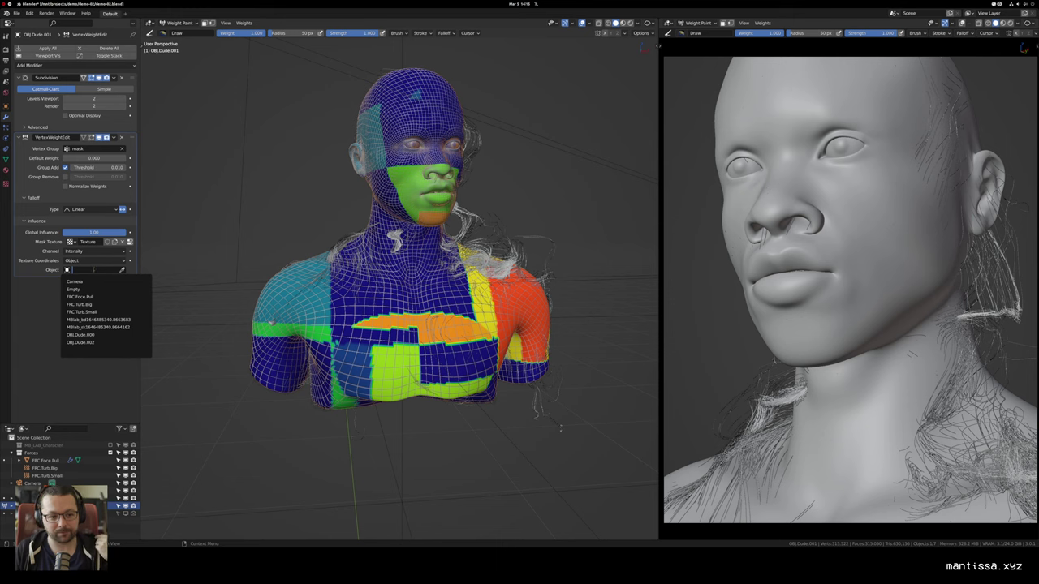
click(73, 289)
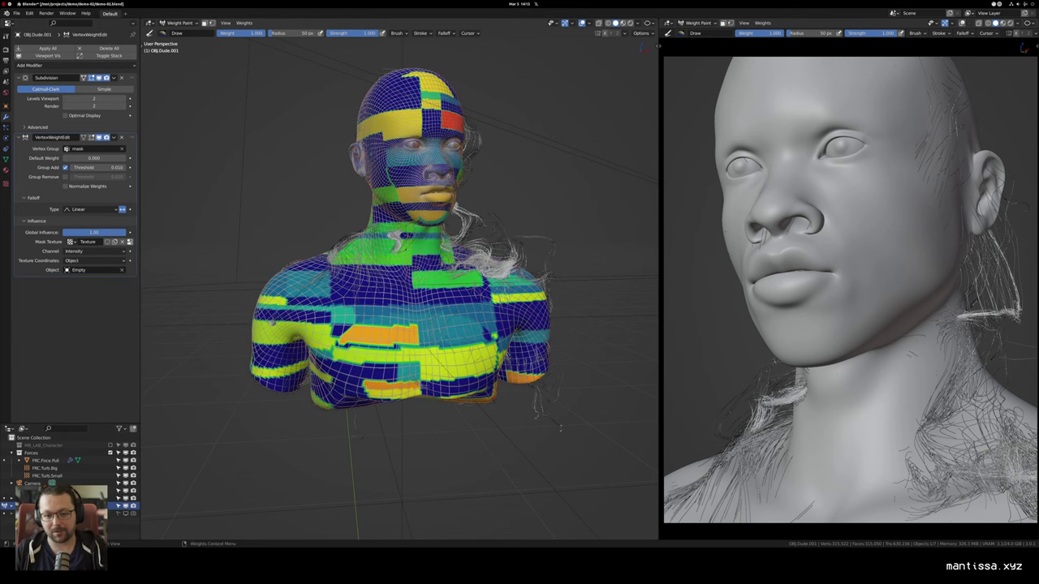
drag(560, 429, 447, 422)
scroll(447, 422, down, 2)
scroll(447, 422, up, 5)
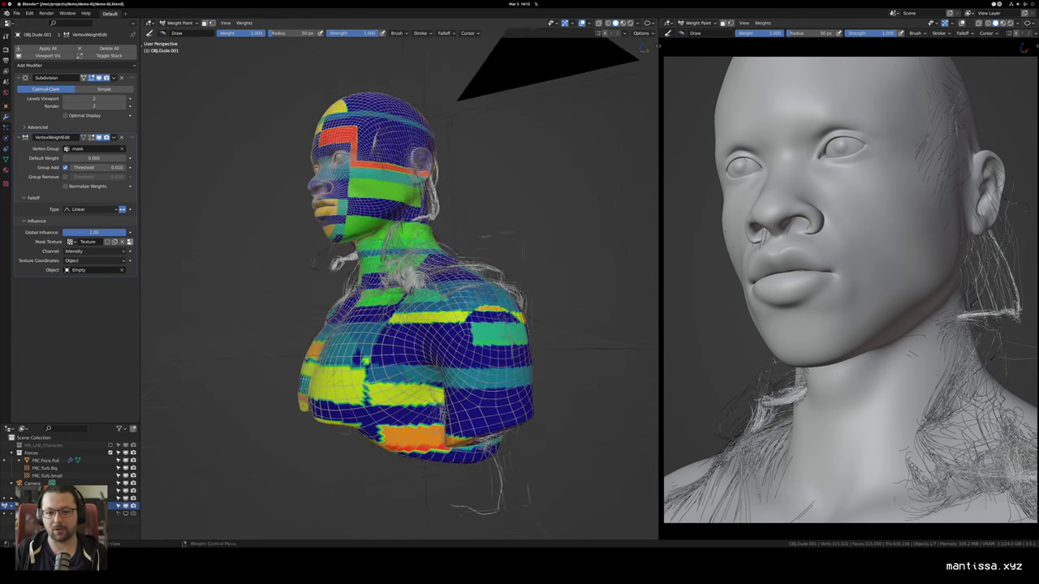
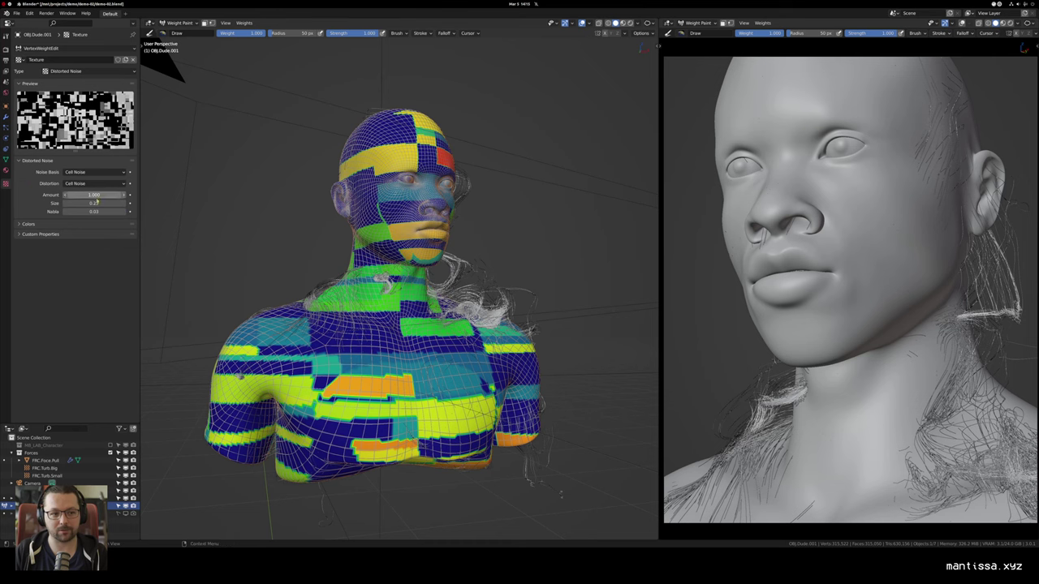
Step: Set the size of the Distorted Noise mask texture to 0.20
double_click(97, 203)
key(BackSpace)
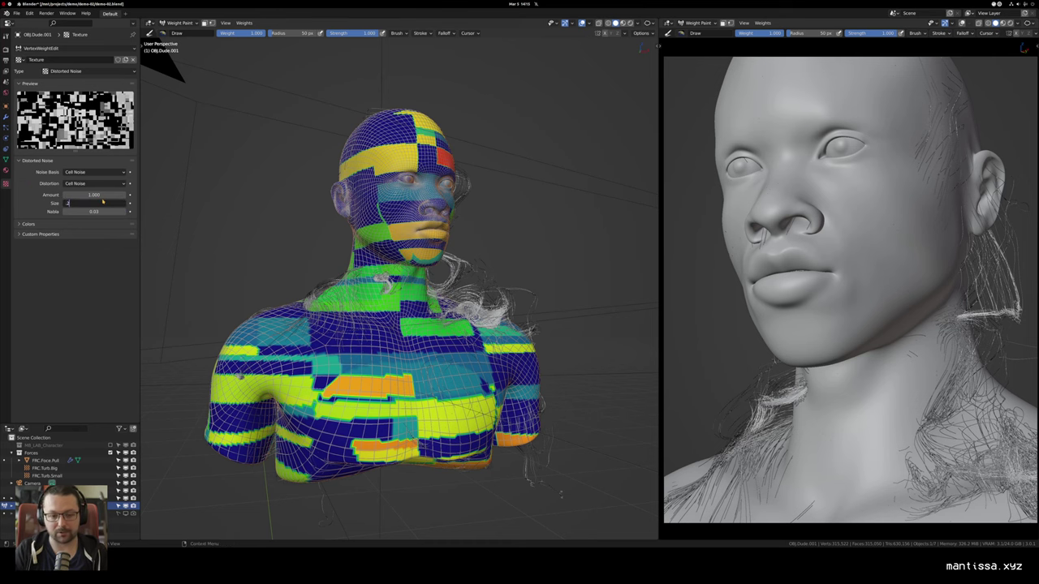
text(.2)
key(Return)
mouse_move(382, 302)
mouse_down()
mouse_move(349, 305)
mouse_move(374, 300)
mouse_up()
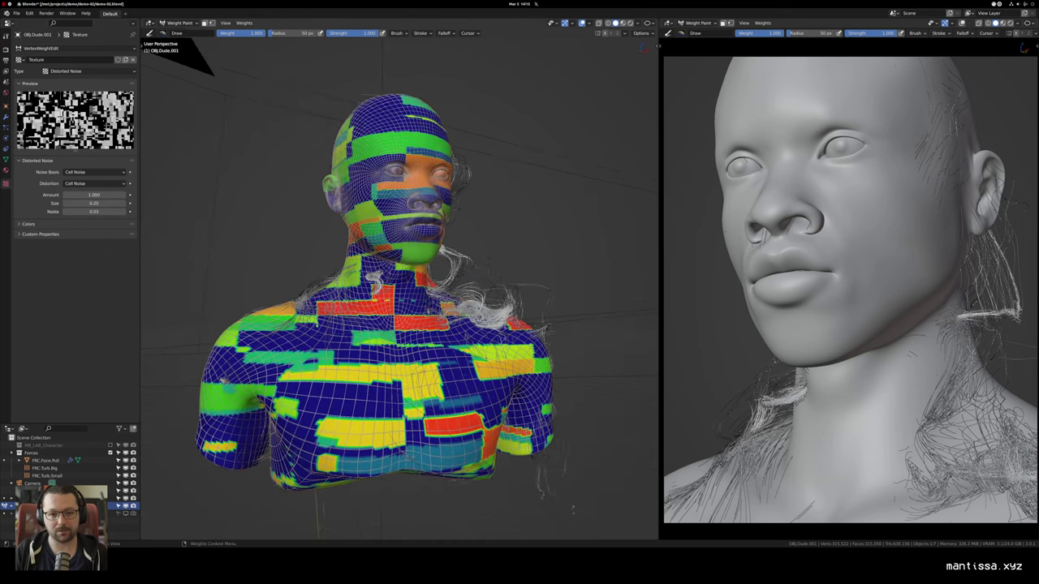
scroll(364, 263, down, 1)
drag(358, 264, 381, 259)
Step: Return OBJ.Dude.001 to Object Mode and frame its head closely
key(ctrl+Tab)
click(316, 258)
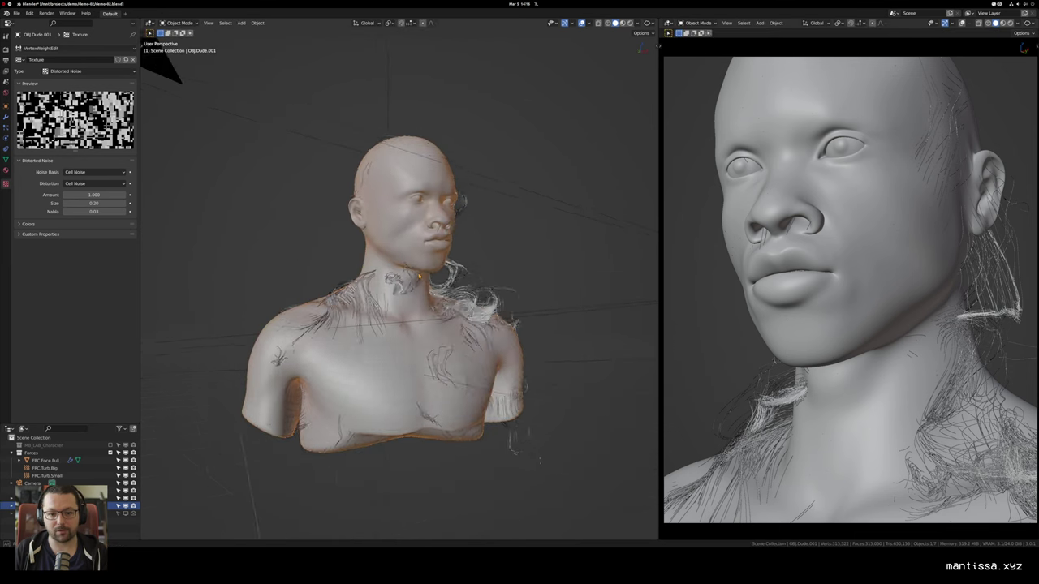
scroll(317, 258, up, 6)
drag(384, 192, 367, 195)
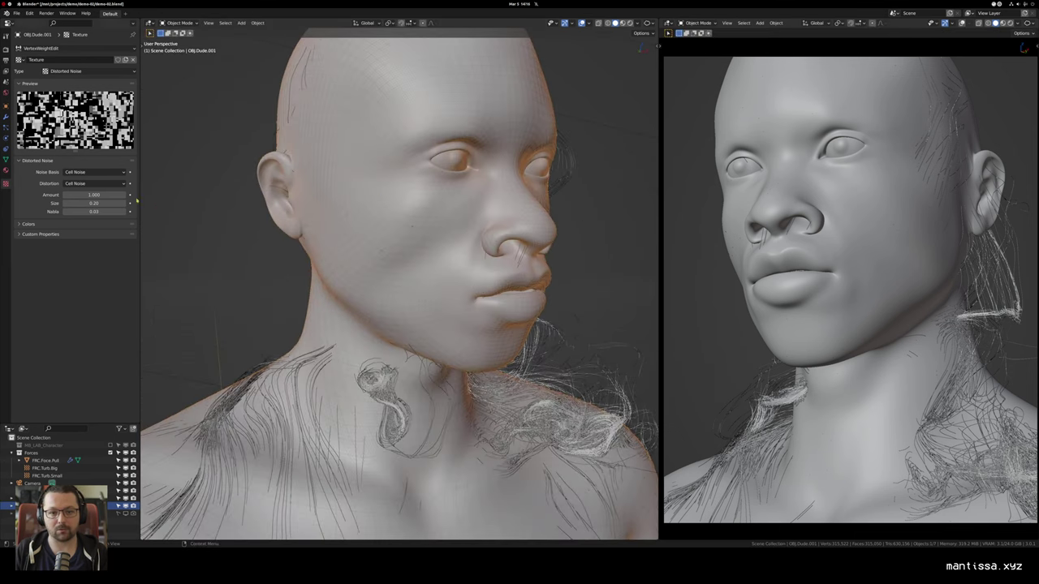
Step: Add a Decimate modifier in Collapse mode to OBJ.Dude.001 with a ratio of 0.1
click(7, 119)
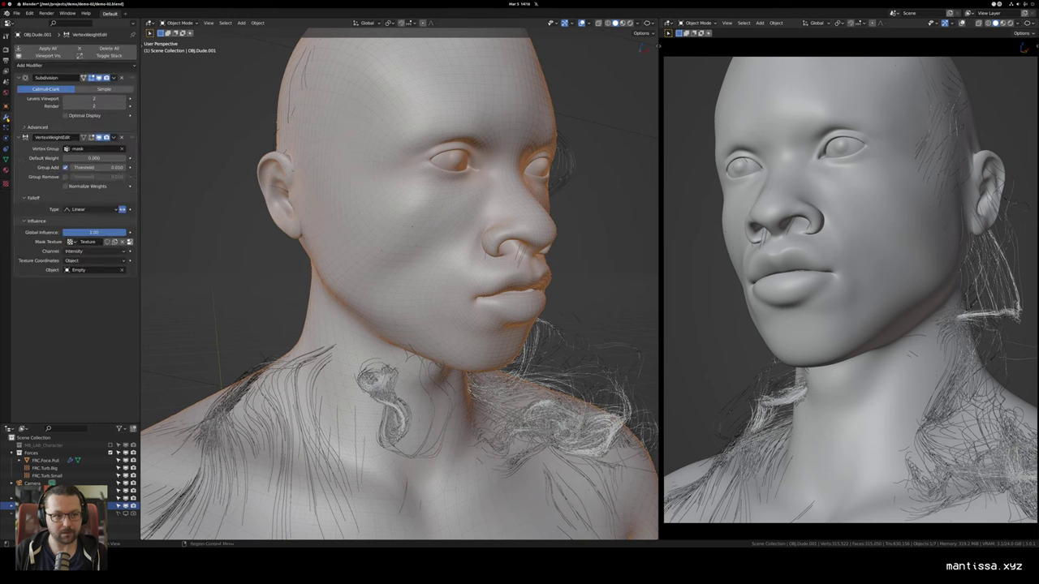
click(50, 65)
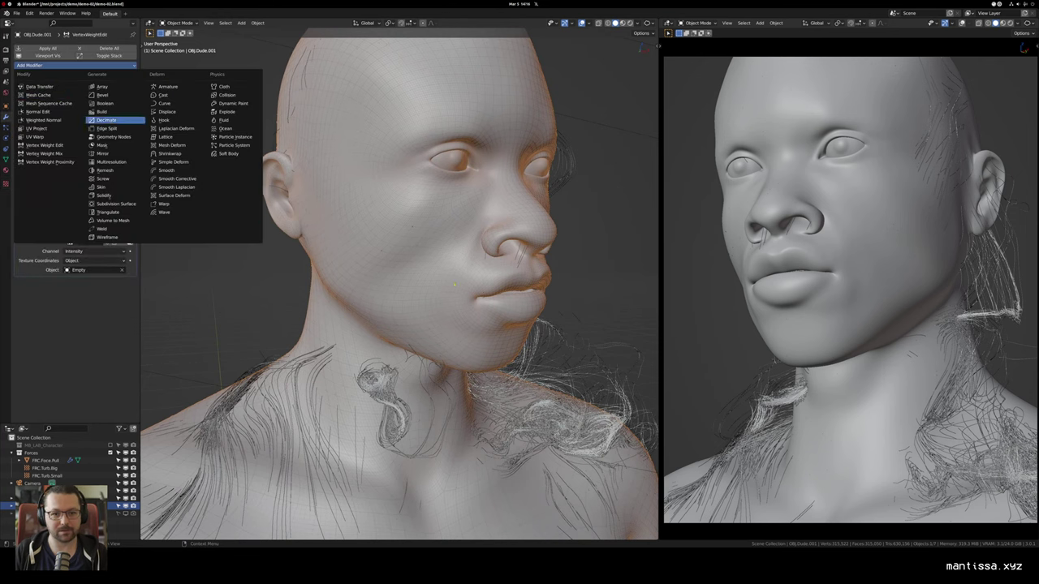
click(113, 121)
click(96, 303)
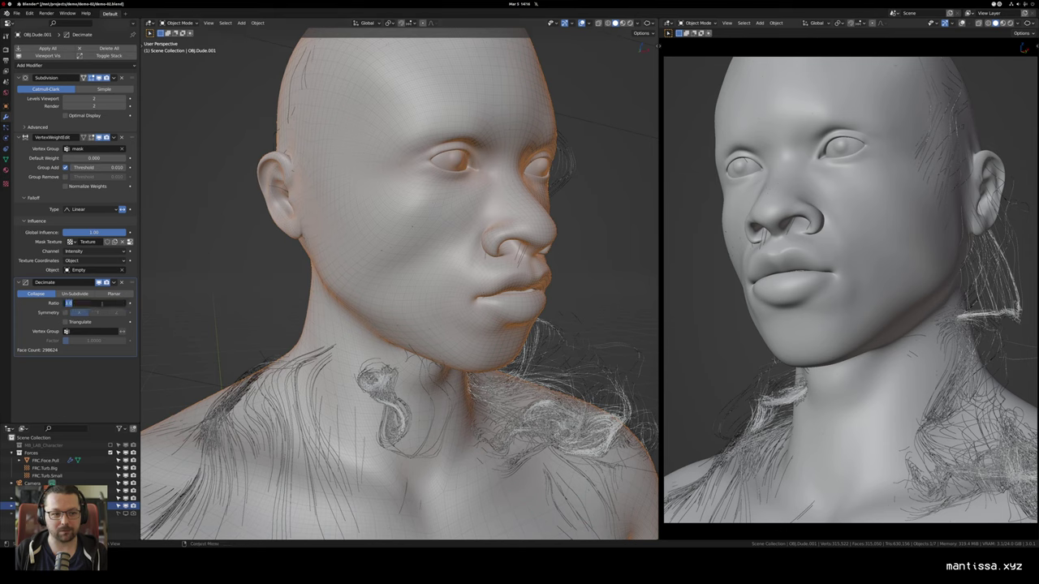
text(.1)
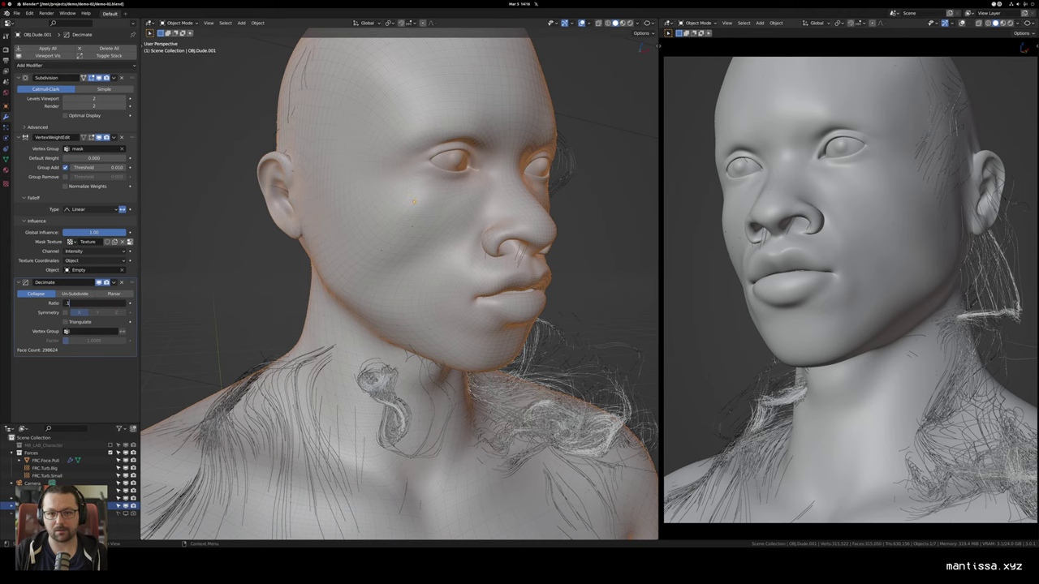
key(Return)
scroll(430, 195, up, 10)
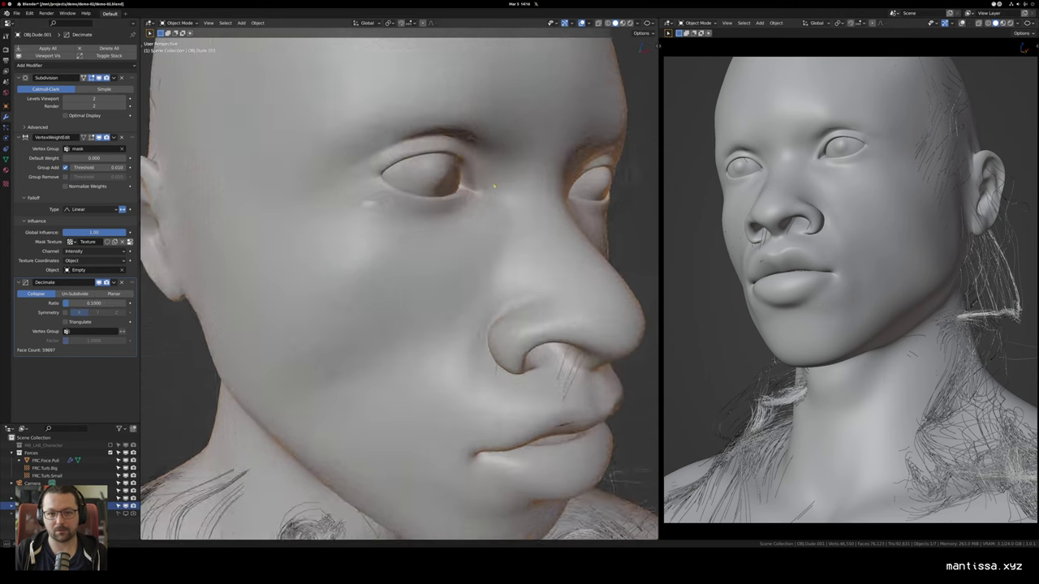
scroll(453, 169, down, 4)
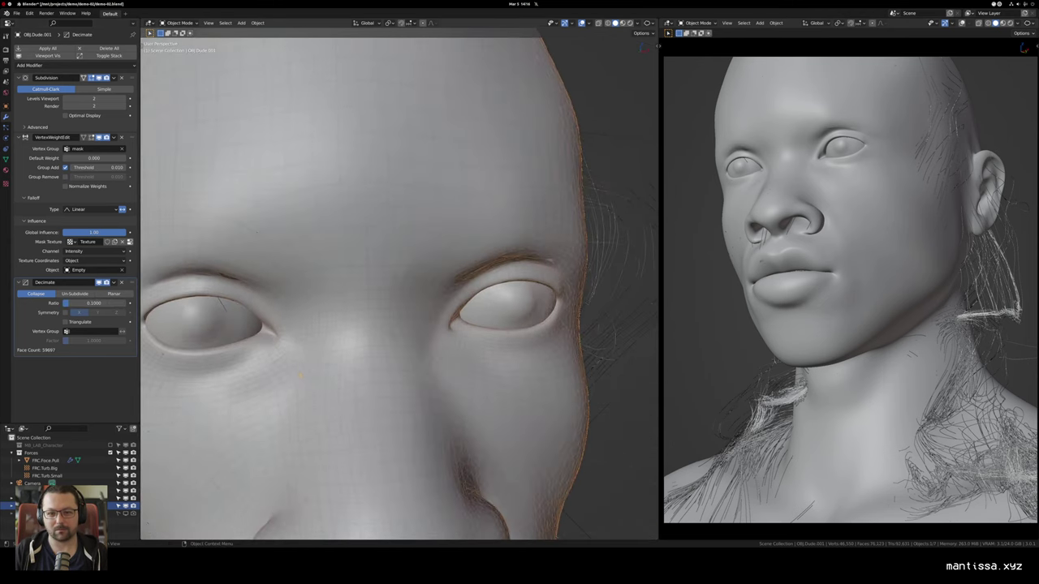
Step: Hide the hair-bearing bust OBJ.Dude.000 in the viewport and reselect OBJ.Dude.001
click(125, 499)
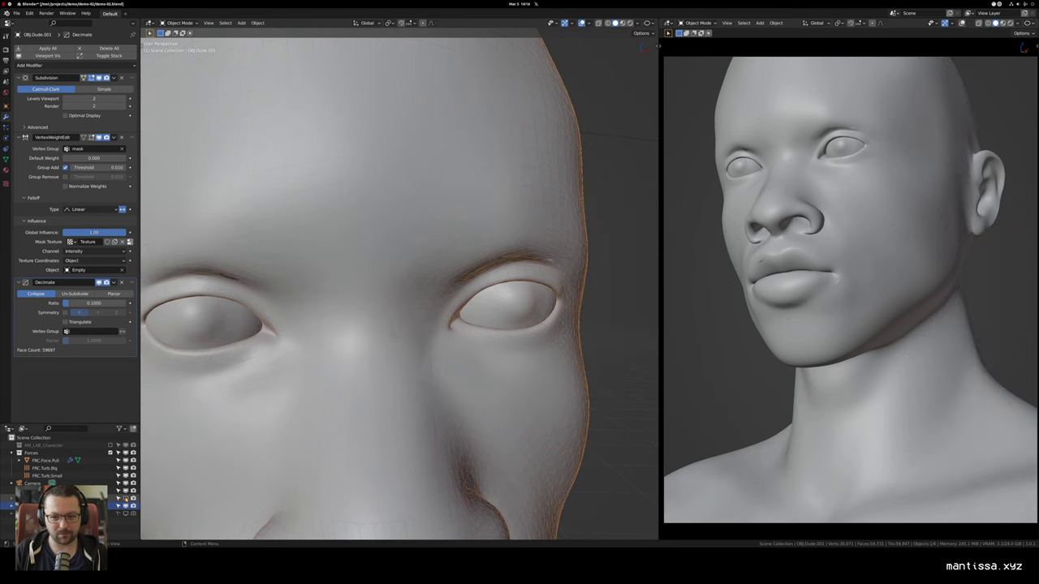
click(126, 499)
click(49, 498)
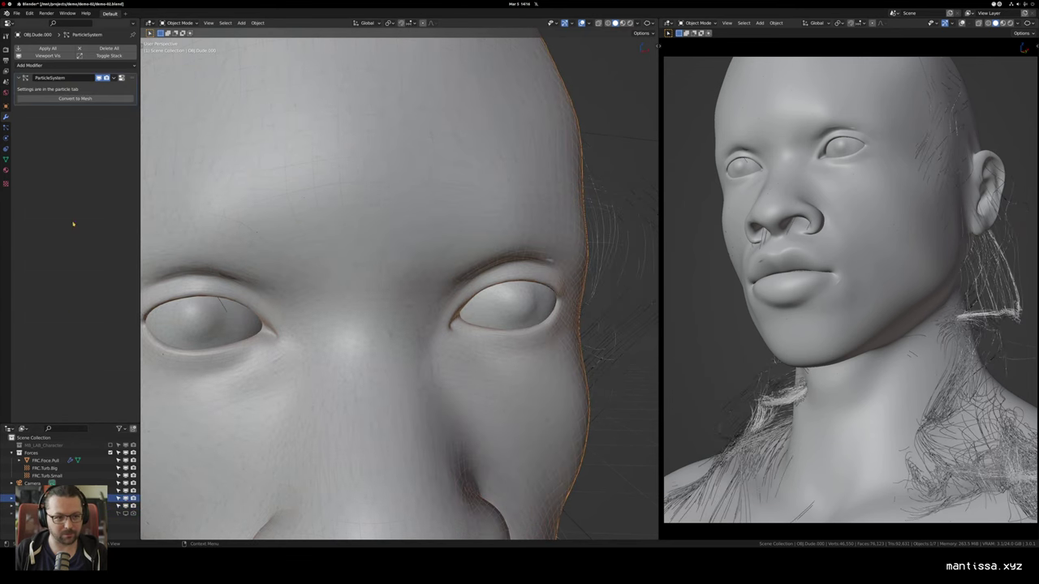
click(6, 127)
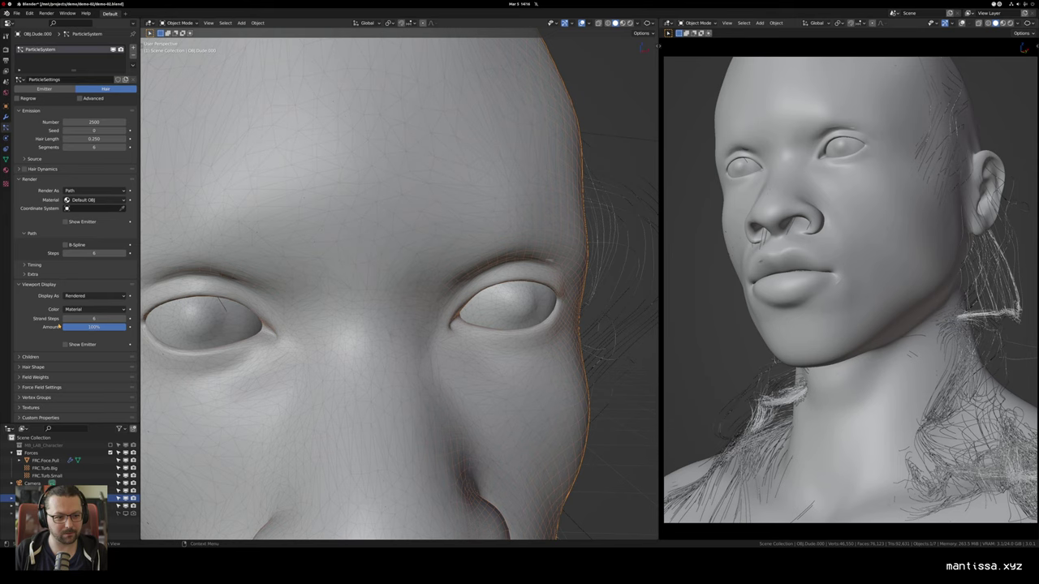
scroll(399, 289, down, 5)
drag(439, 284, 357, 280)
scroll(399, 289, up, 5)
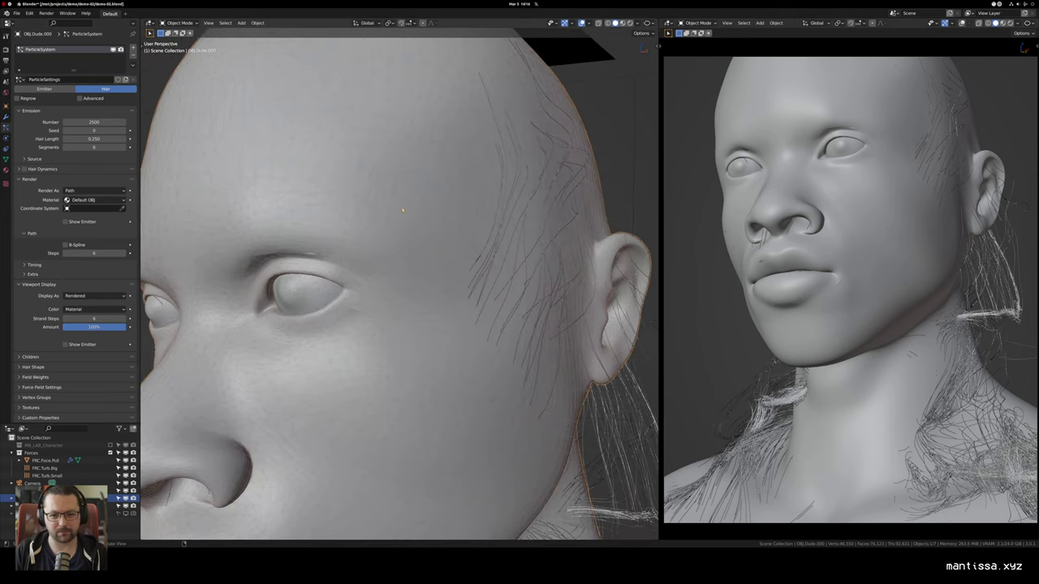
drag(403, 214, 507, 215)
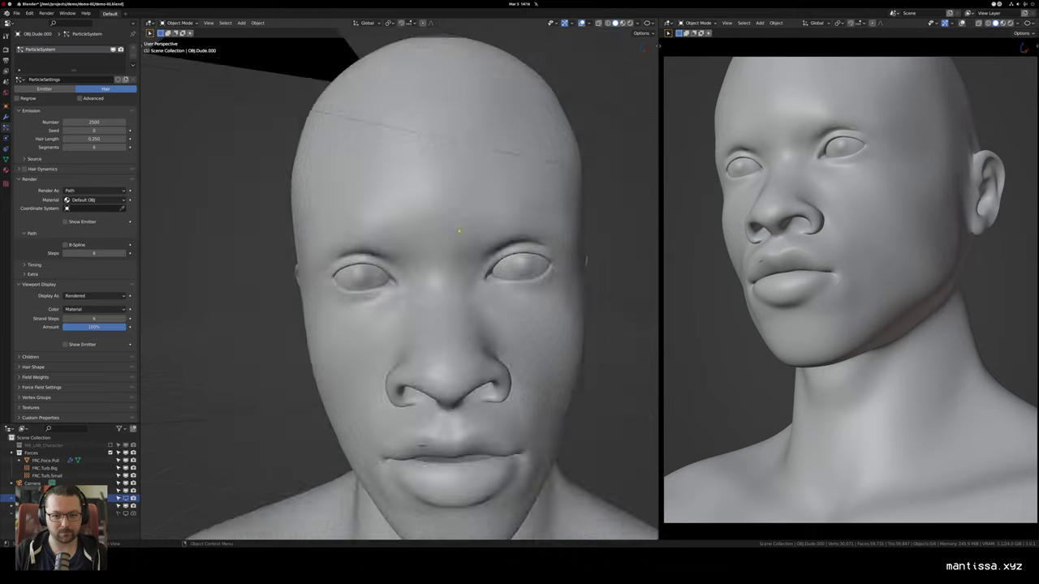
drag(341, 244, 487, 244)
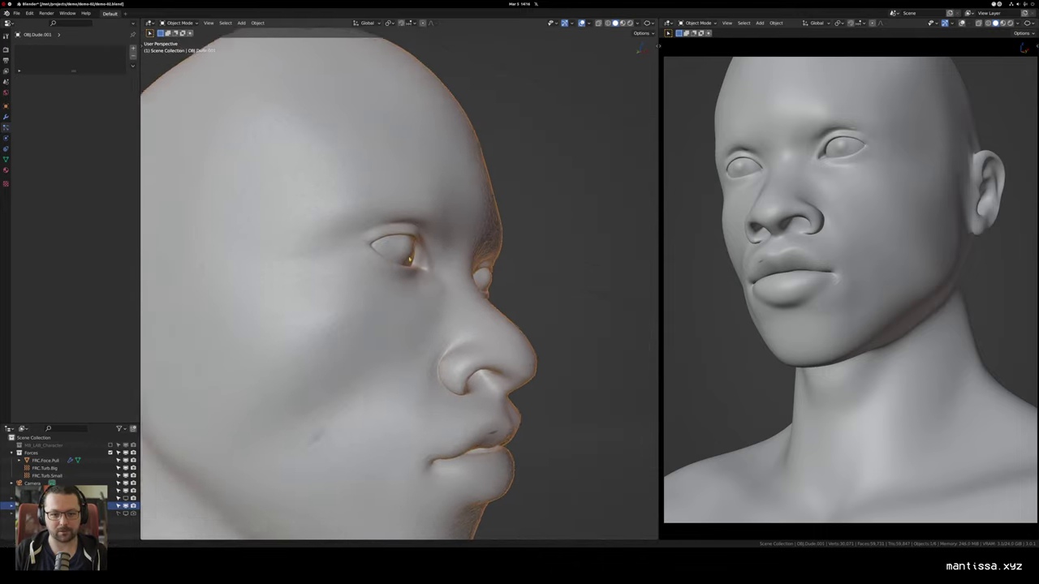
scroll(487, 244, up, 2)
Step: Set the opacity of the viewport's wireframe overlay to 1 and deselect everything to expose the head's mesh
click(590, 23)
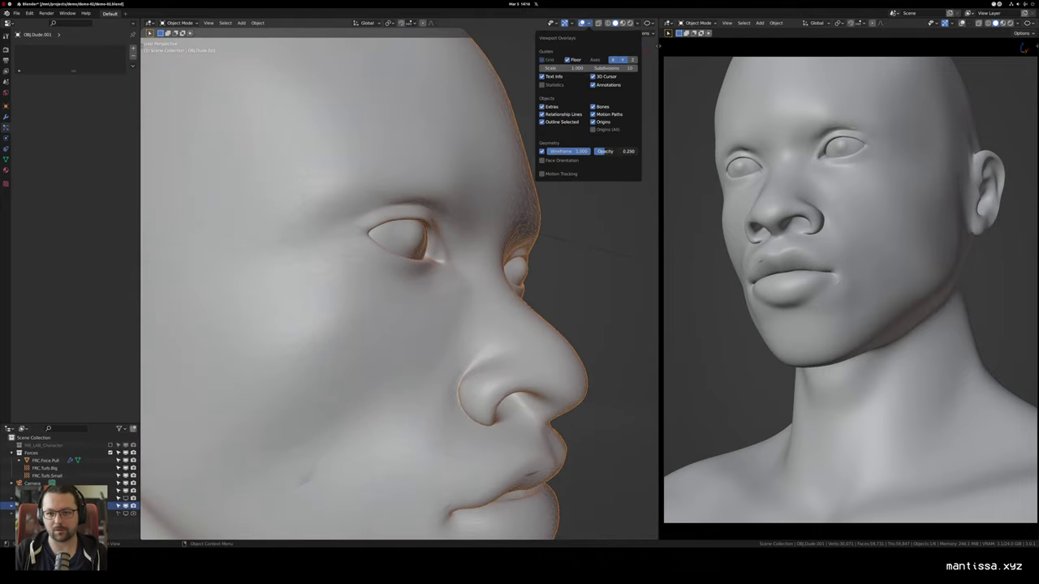
text(1)
key(Return)
drag(454, 260, 552, 252)
key(alt+a)
drag(380, 202, 341, 209)
scroll(341, 209, down, 2)
drag(511, 228, 454, 276)
scroll(454, 276, up, 1)
Step: Show OBJ.Dude.001's modifiers and compare its mesh with the Decimate modifier's viewport display off and on
click(454, 276)
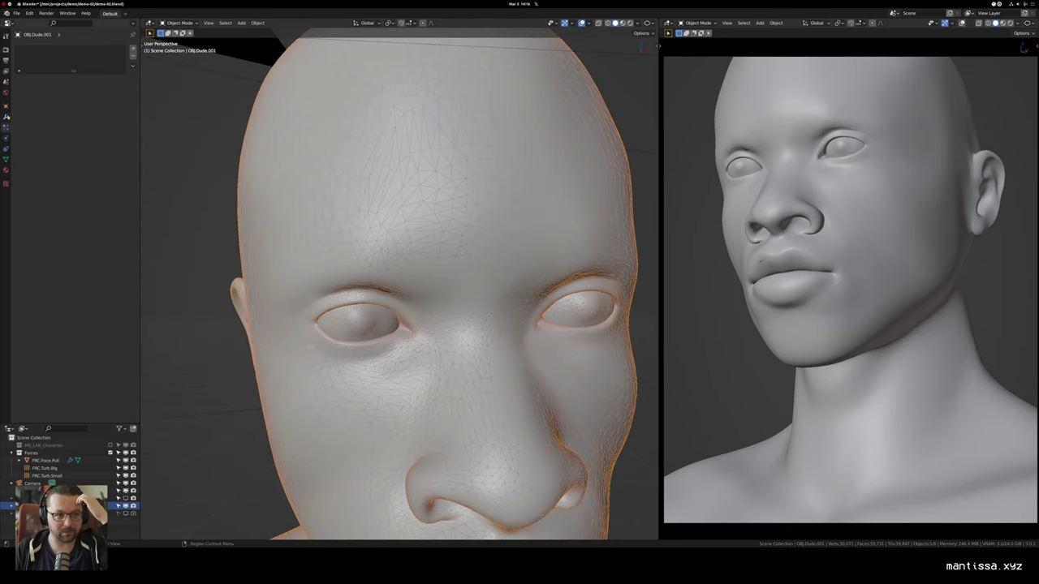
click(178, 216)
drag(313, 333, 350, 282)
scroll(315, 313, down, 1)
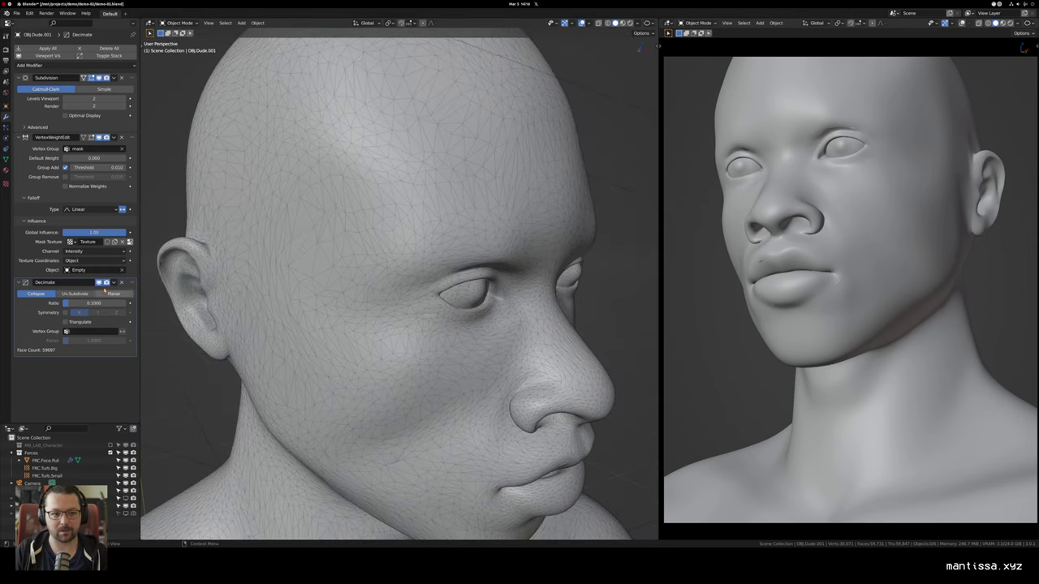
click(99, 283)
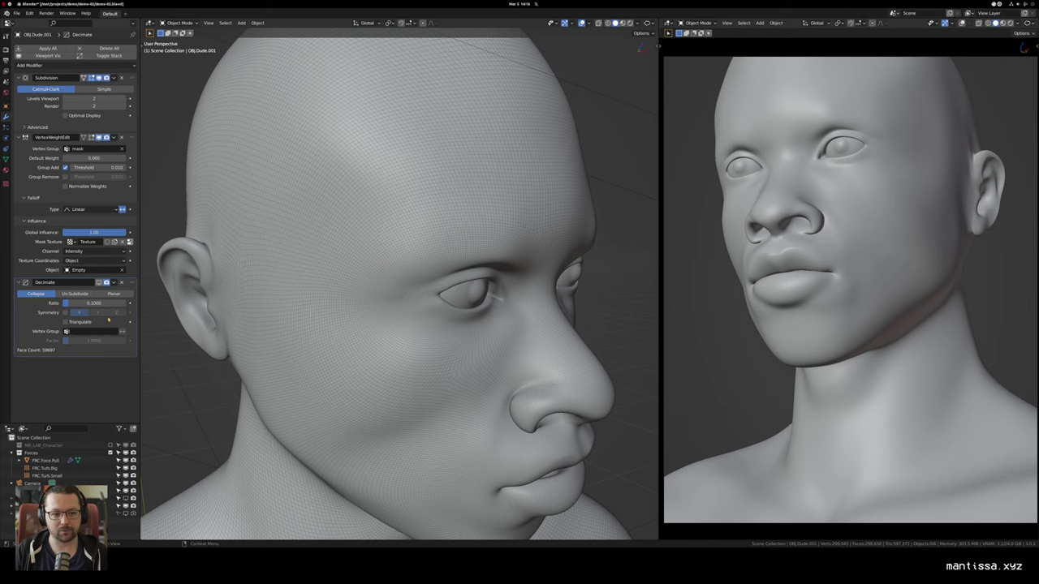
click(98, 282)
Step: Limit the Decimate modifier to the mask vertex group and check the result across the head and shoulders
click(89, 331)
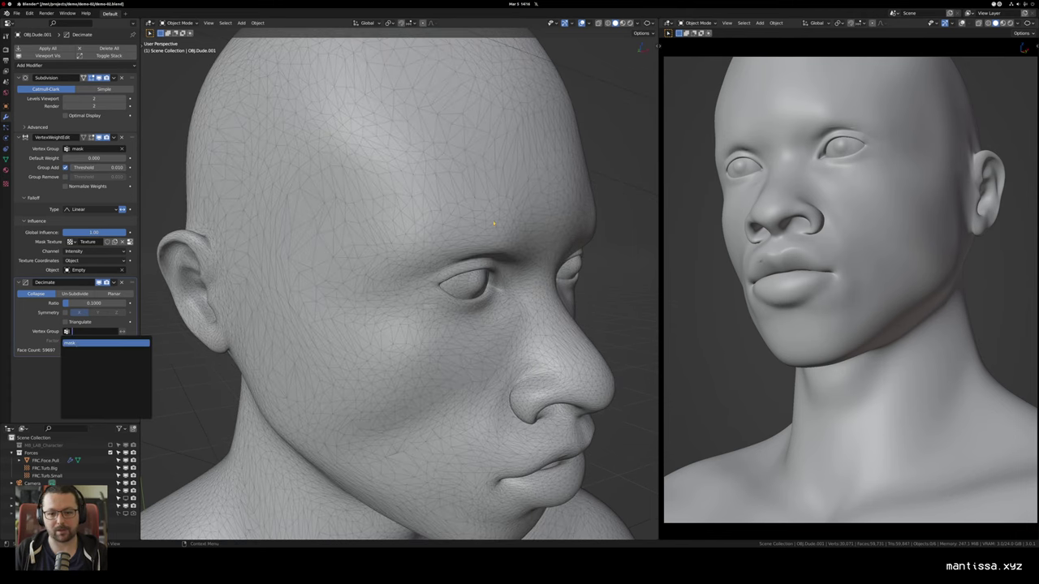
click(89, 342)
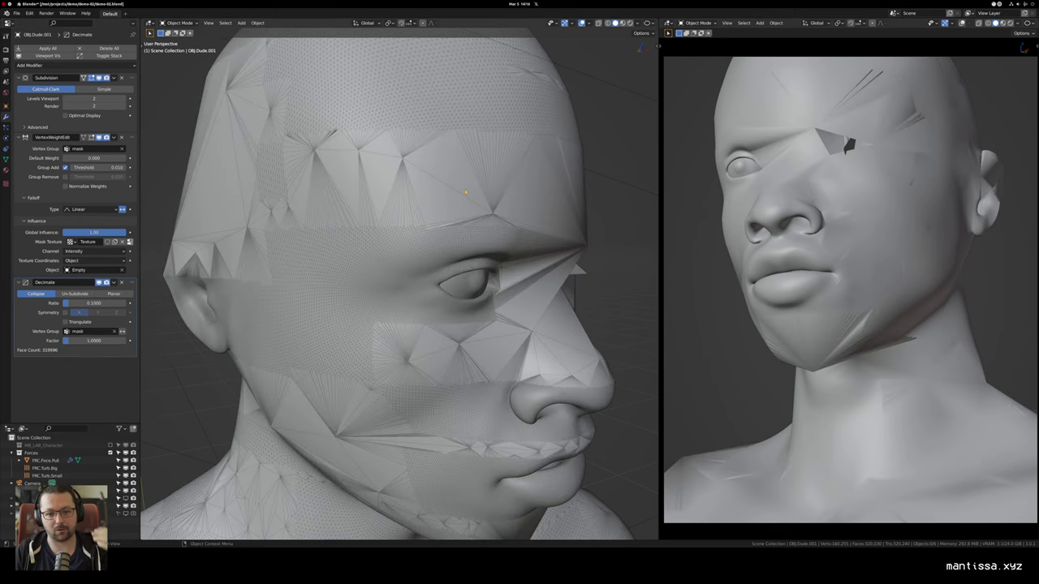
scroll(455, 257, down, 4)
drag(456, 268, 447, 248)
scroll(454, 248, up, 3)
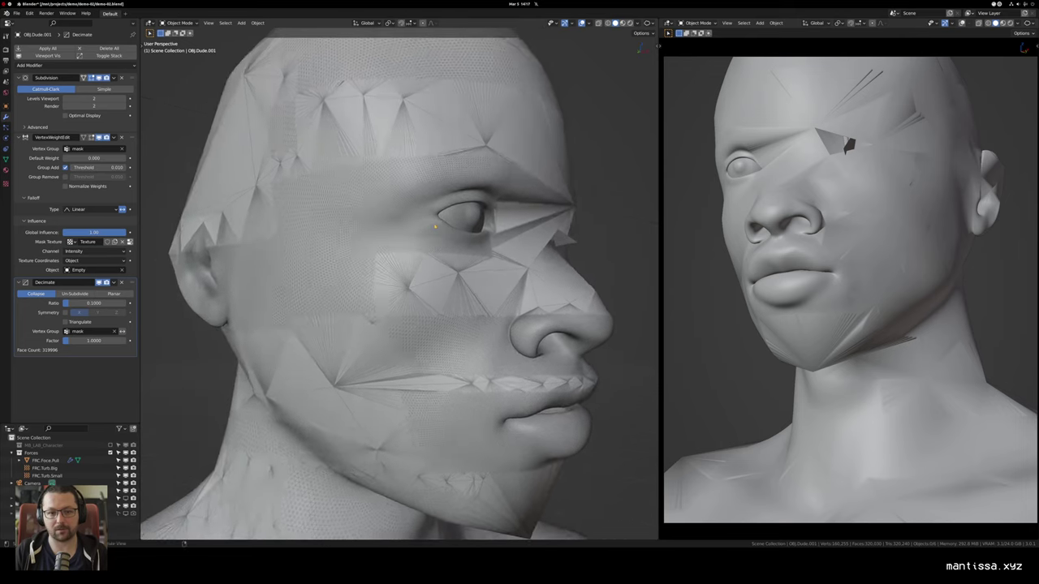
scroll(398, 284, down, 3)
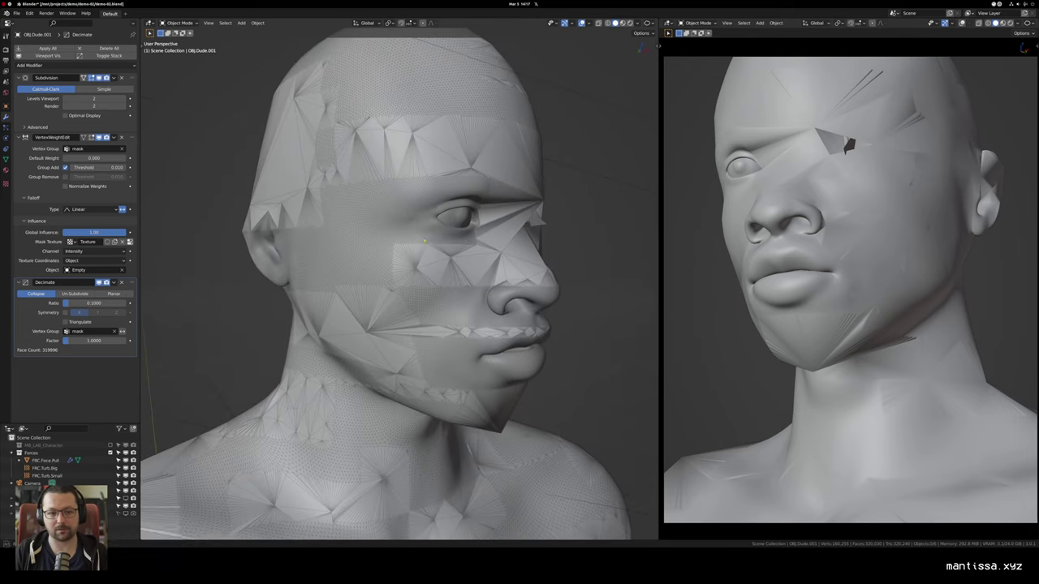
Step: Set the contrast of the Distorted Noise mask texture to 1.33 and inspect the decimated bands on the face
click(5, 182)
click(24, 224)
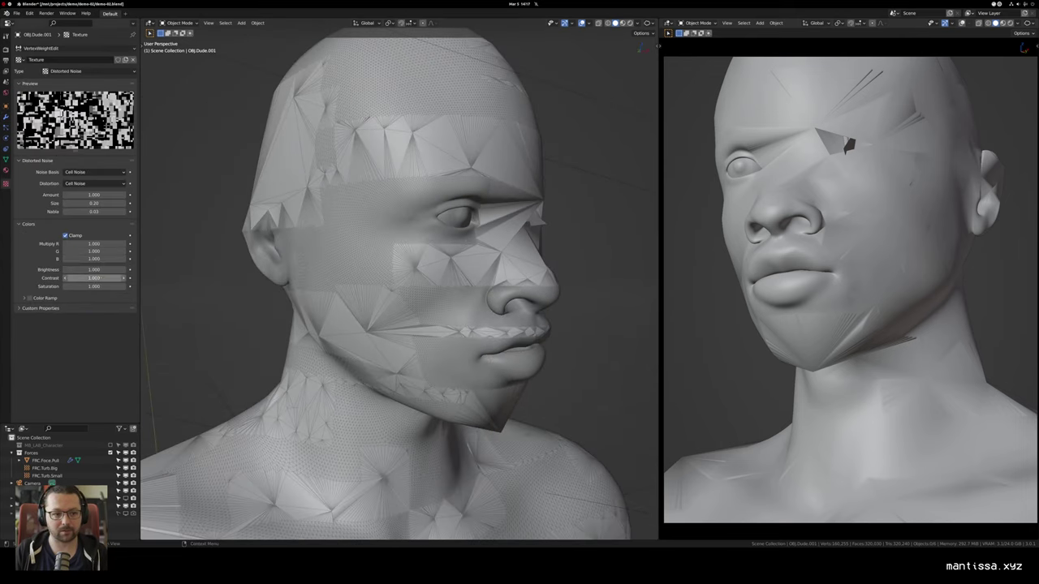
click(98, 278)
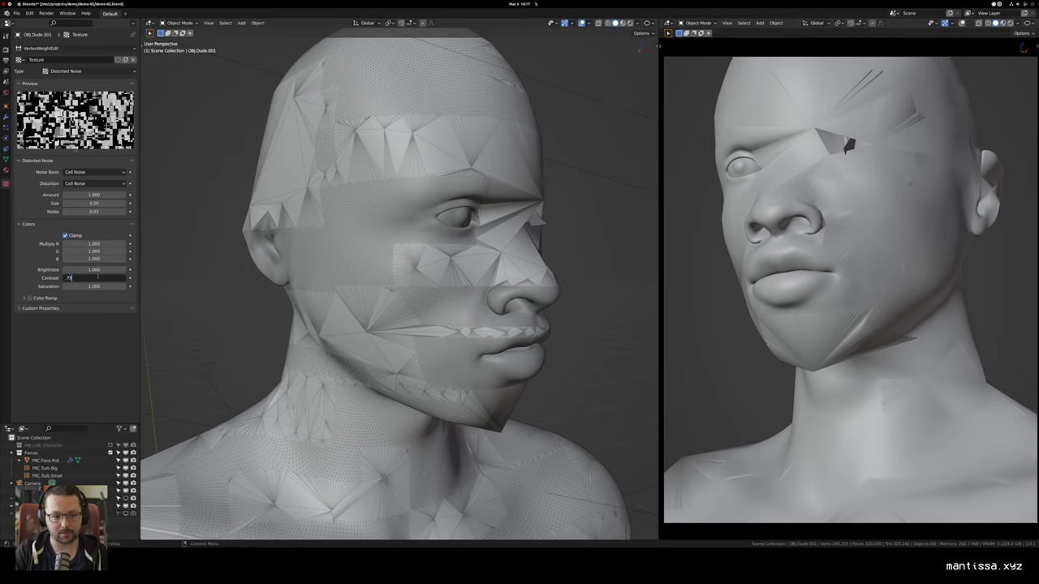
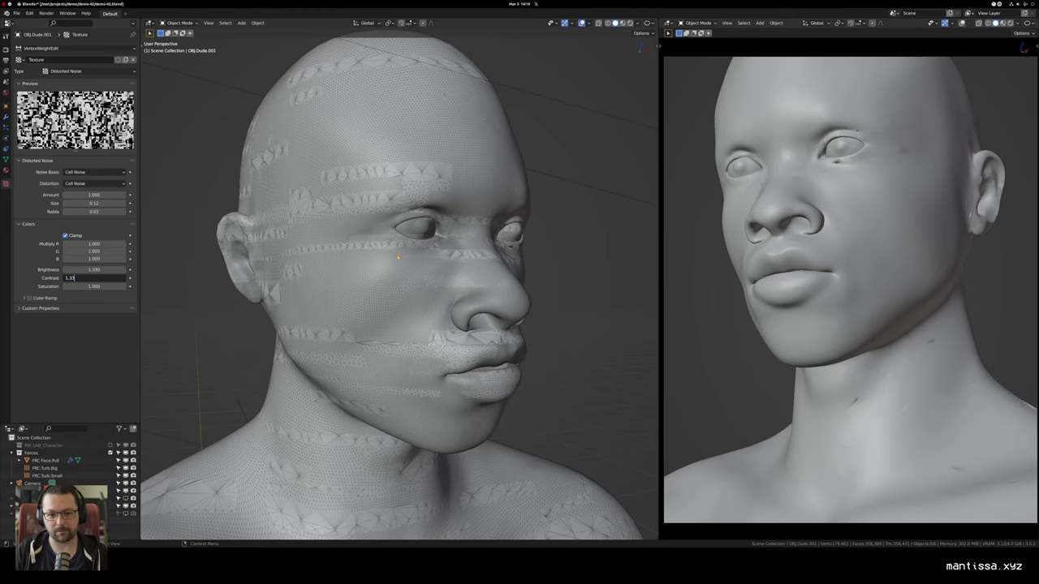
key(Return)
scroll(399, 284, down, 1)
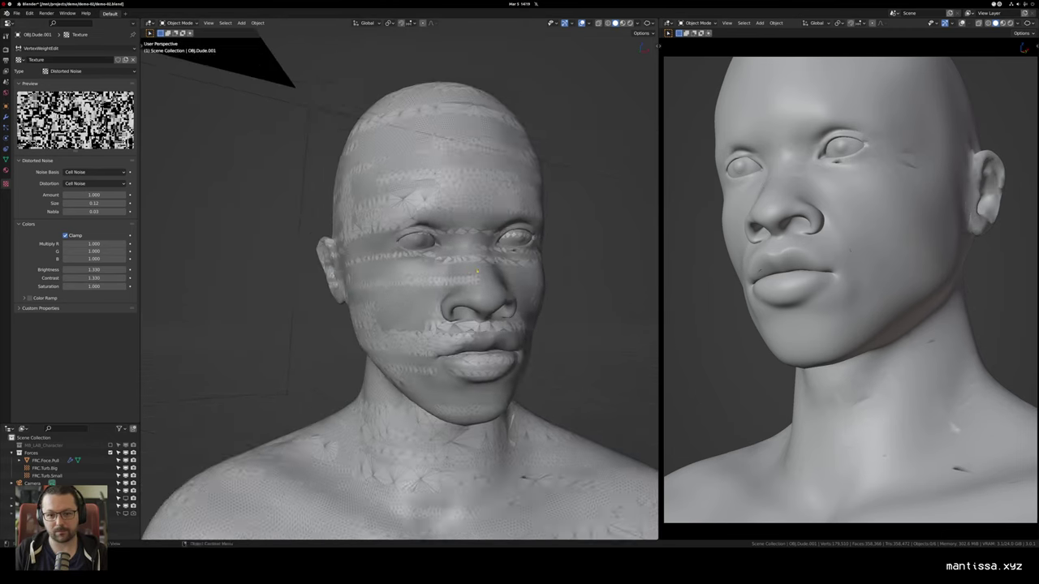
scroll(399, 284, up, 4)
scroll(400, 284, down, 1)
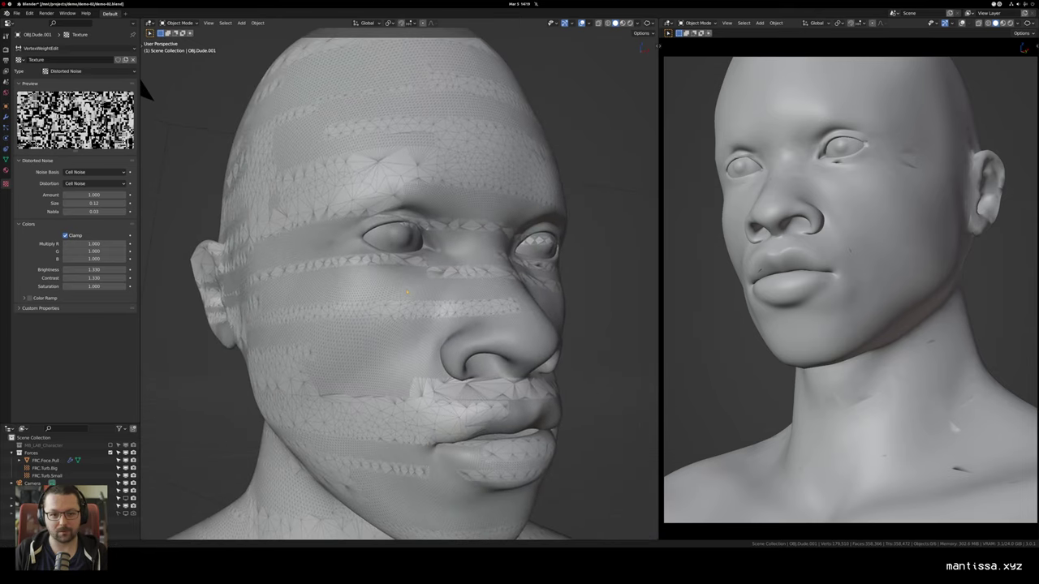
scroll(399, 284, up, 4)
scroll(377, 205, down, 5)
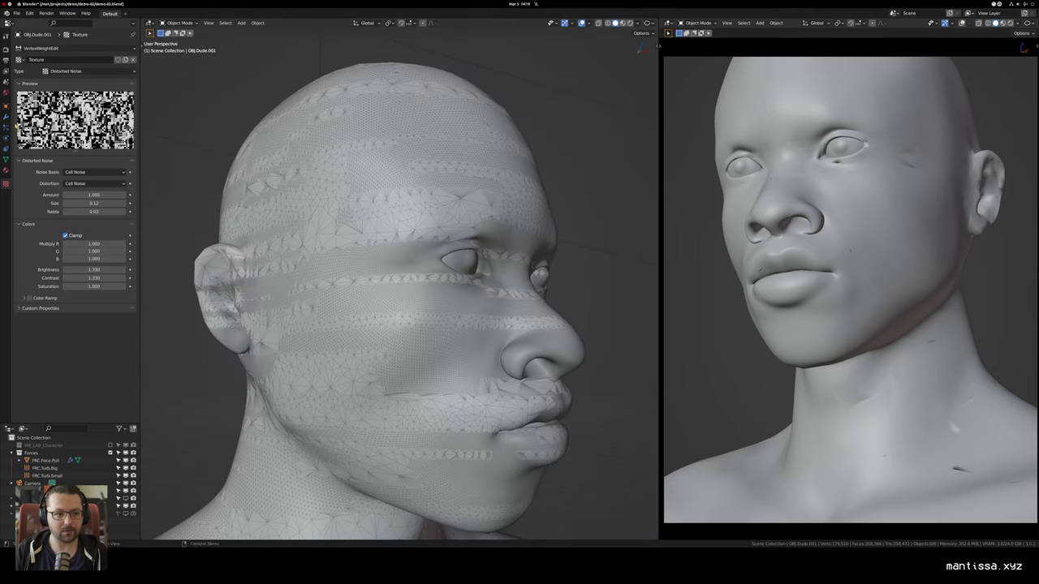
Step: Collapse the settings of the three existing modifiers on OBJ.Dude.001 and add a second Decimate modifier
click(6, 116)
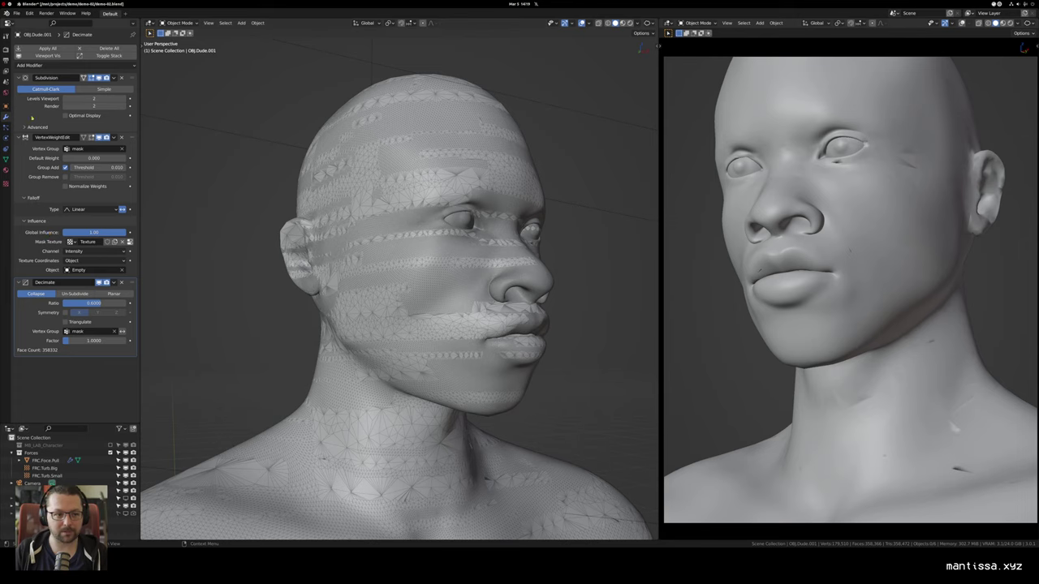
click(18, 78)
click(19, 89)
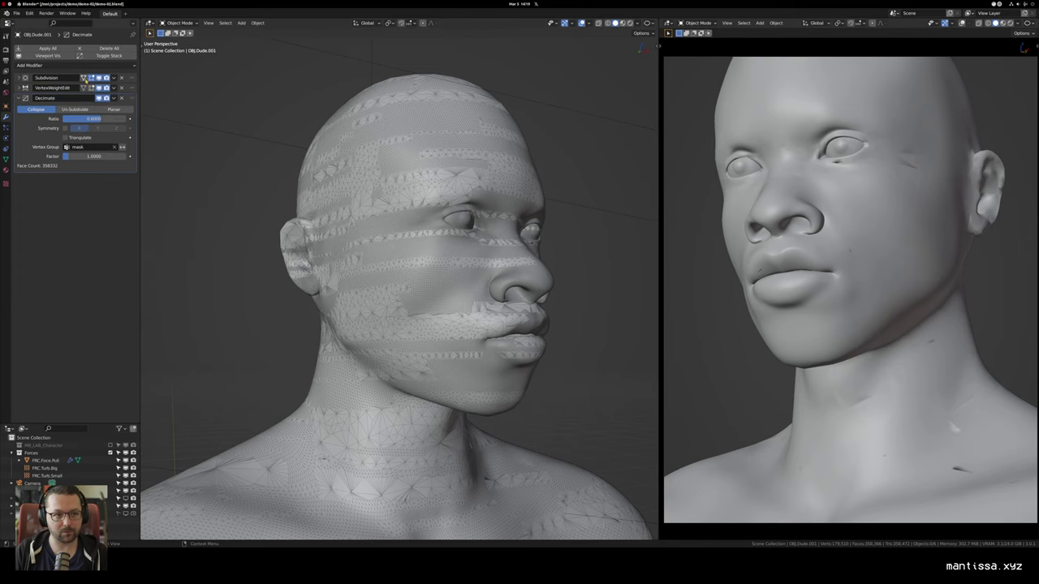
click(18, 98)
click(33, 65)
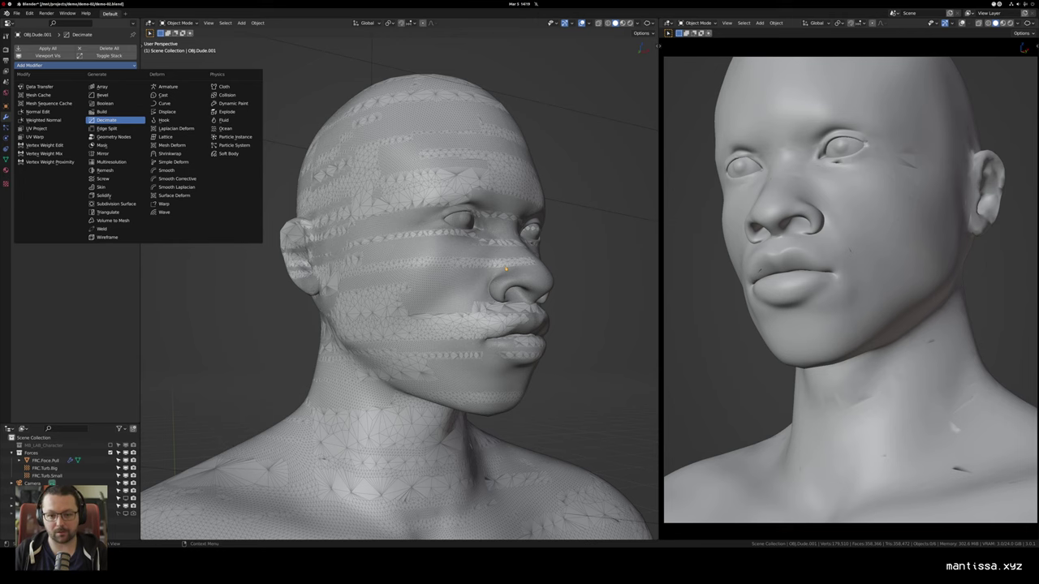
click(106, 119)
scroll(398, 285, up, 8)
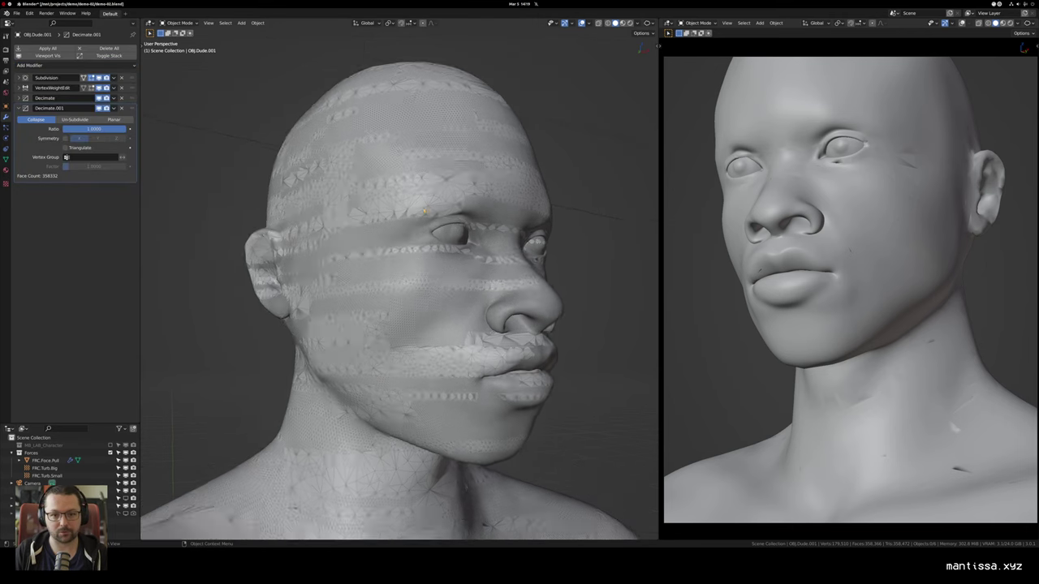
scroll(397, 284, up, 3)
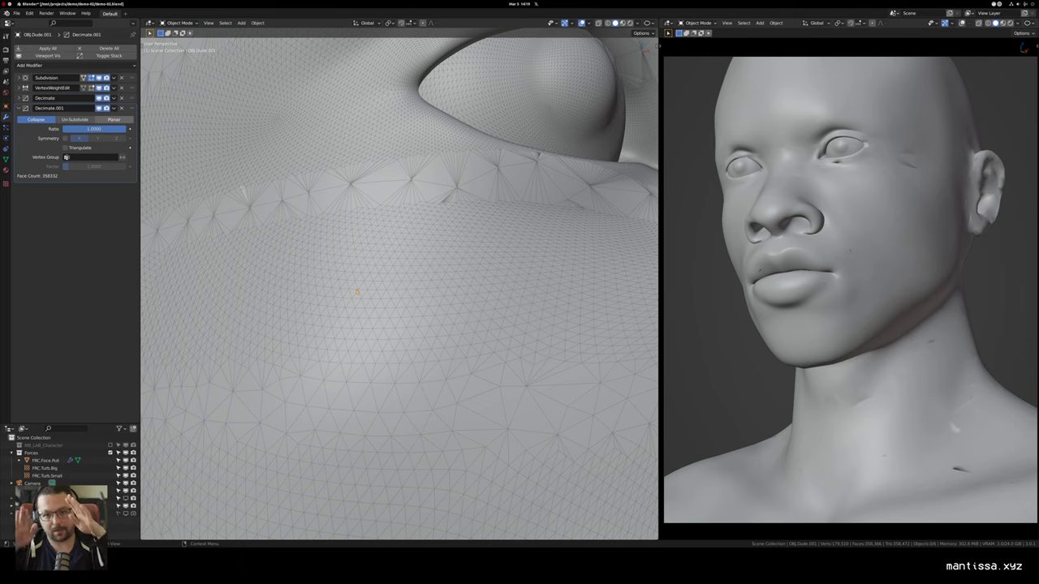
Step: Switch the second Decimate modifier to Planar and set its angle limit to 0.025°
click(114, 119)
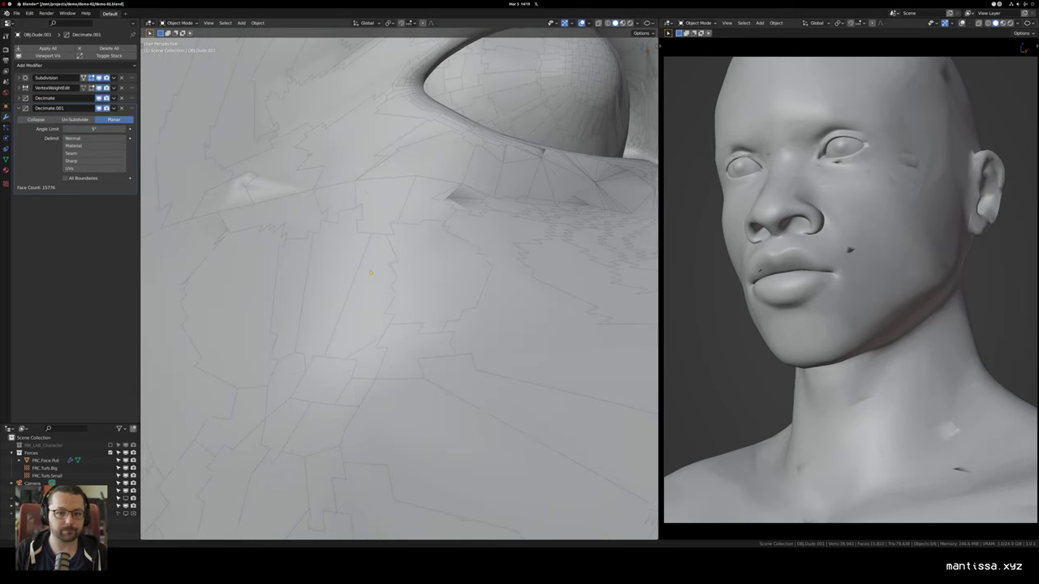
scroll(377, 313, down, 7)
scroll(438, 280, up, 4)
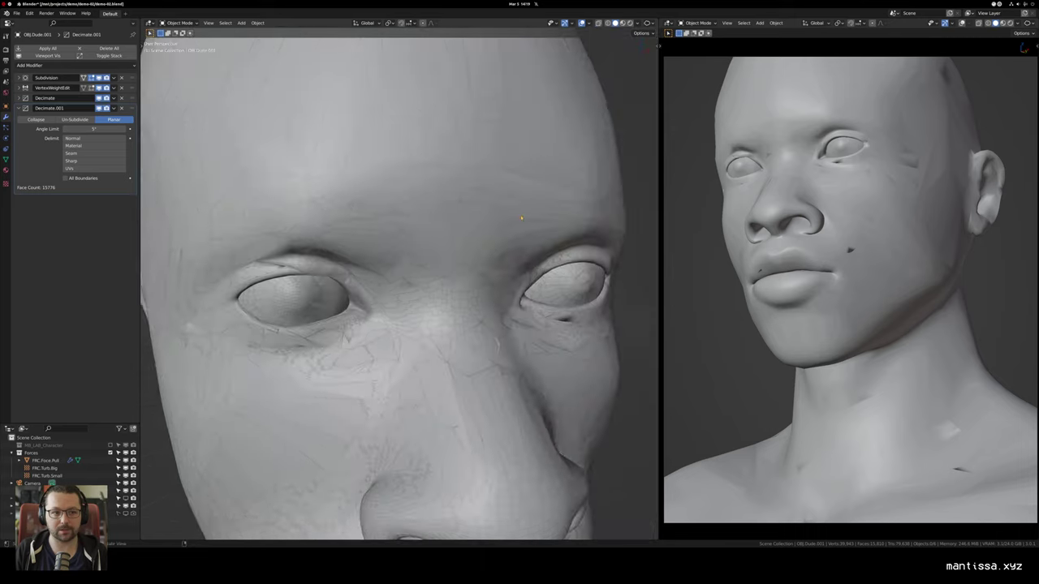
click(95, 129)
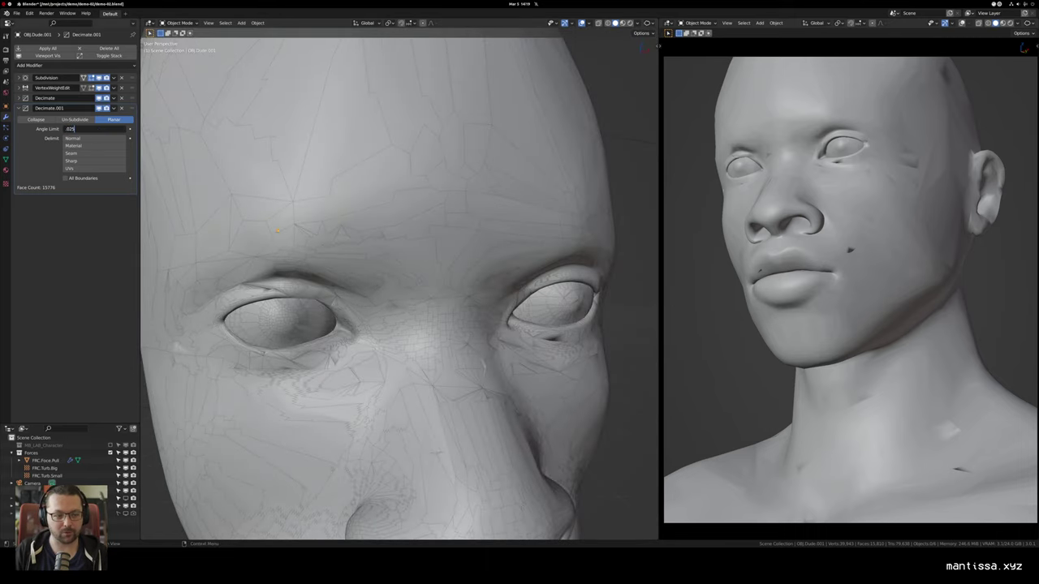
text(.025)
key(Return)
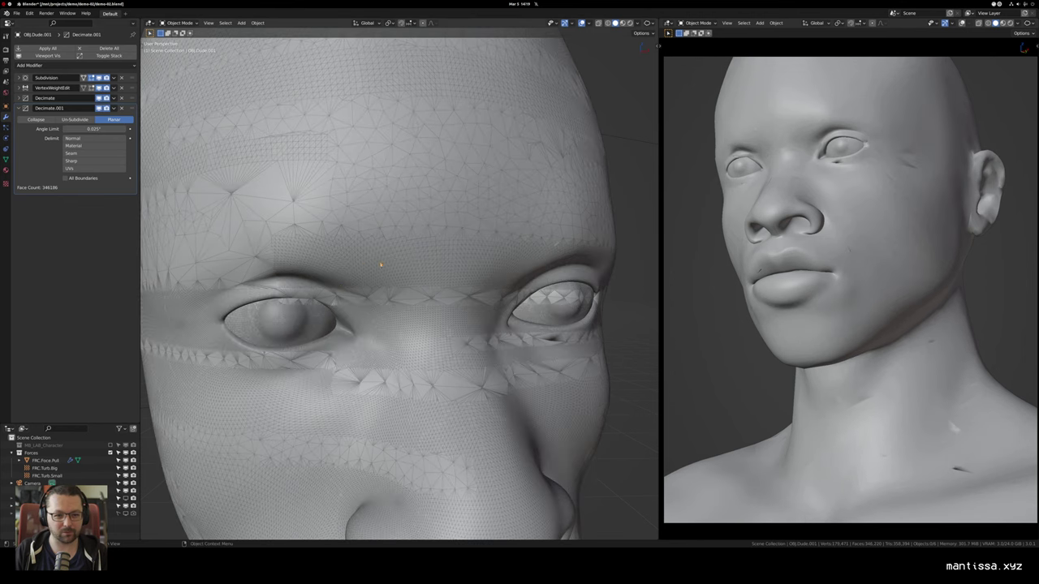
Step: Set the planar Decimate modifier's angle limit to 0.25° and check the mesh around the eye
drag(383, 262, 427, 234)
click(80, 129)
key(BackSpace)
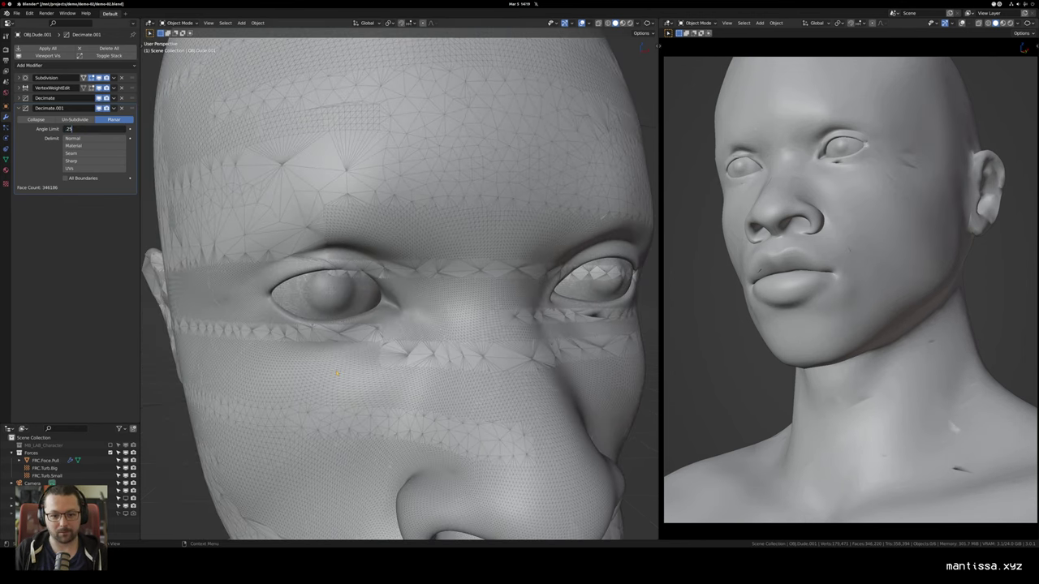
text(.25)
key(Return)
scroll(371, 353, up, 2)
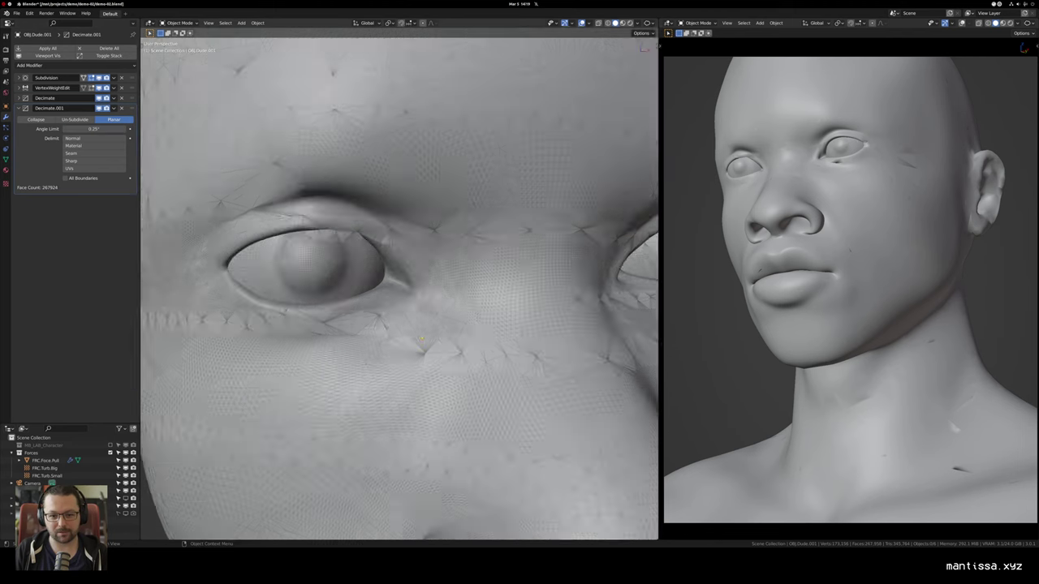
drag(371, 352, 386, 335)
scroll(389, 337, down, 1)
scroll(475, 309, up, 5)
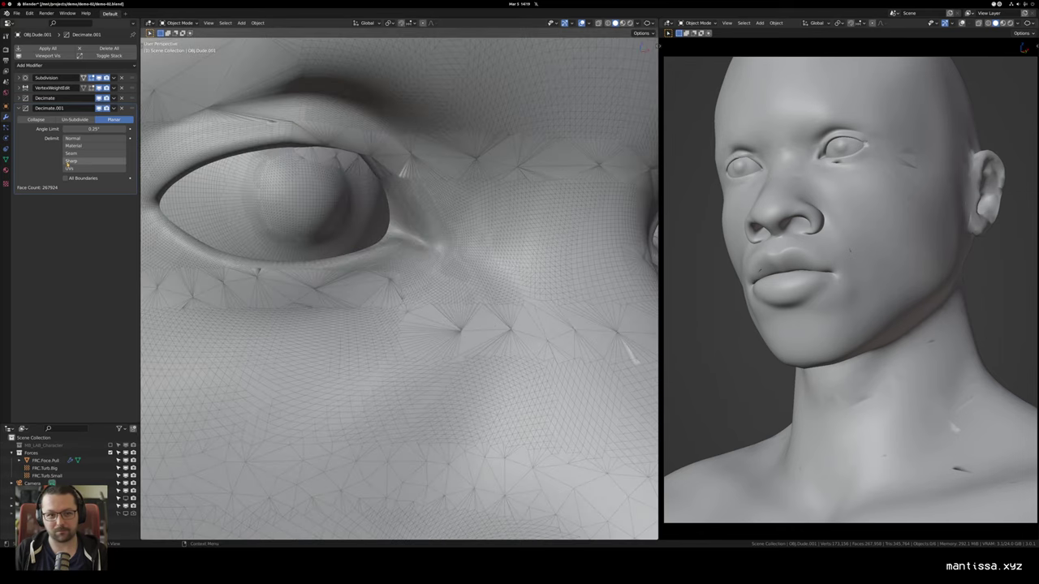
Step: Raise the planar Decimate angle limit to 0.33° and check the side of the face
click(101, 128)
text(1)
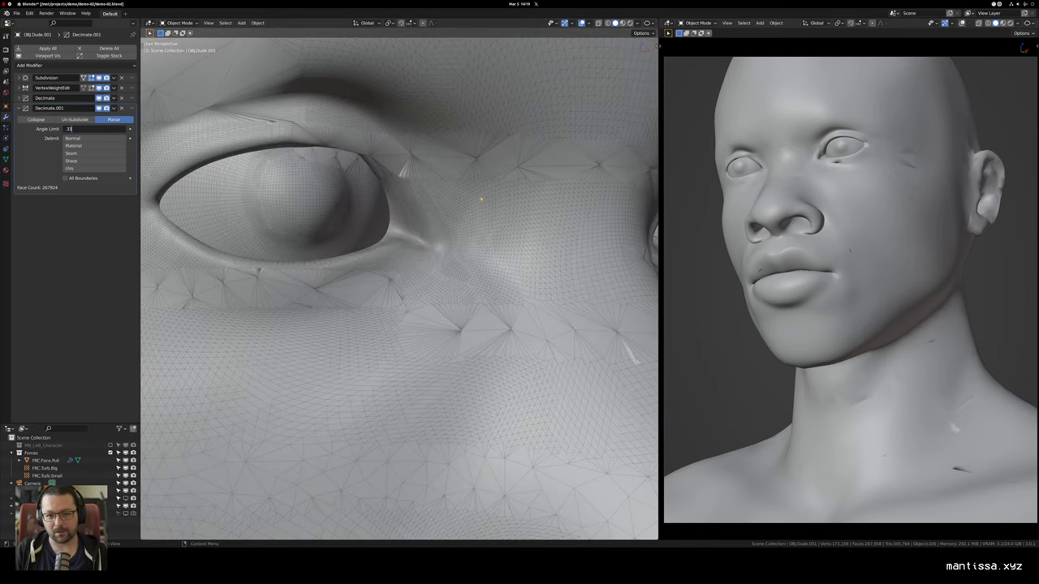
key(Return)
scroll(400, 289, down, 6)
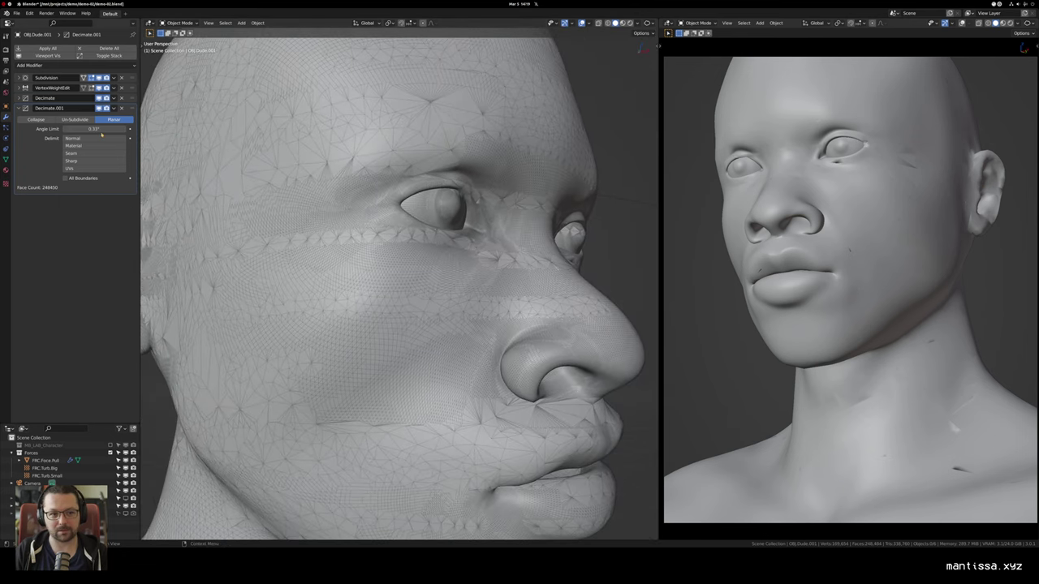
Step: Set the planar Decimate angle limit to 0.5° and inspect the mesh across the head and neck
click(98, 129)
text(5)
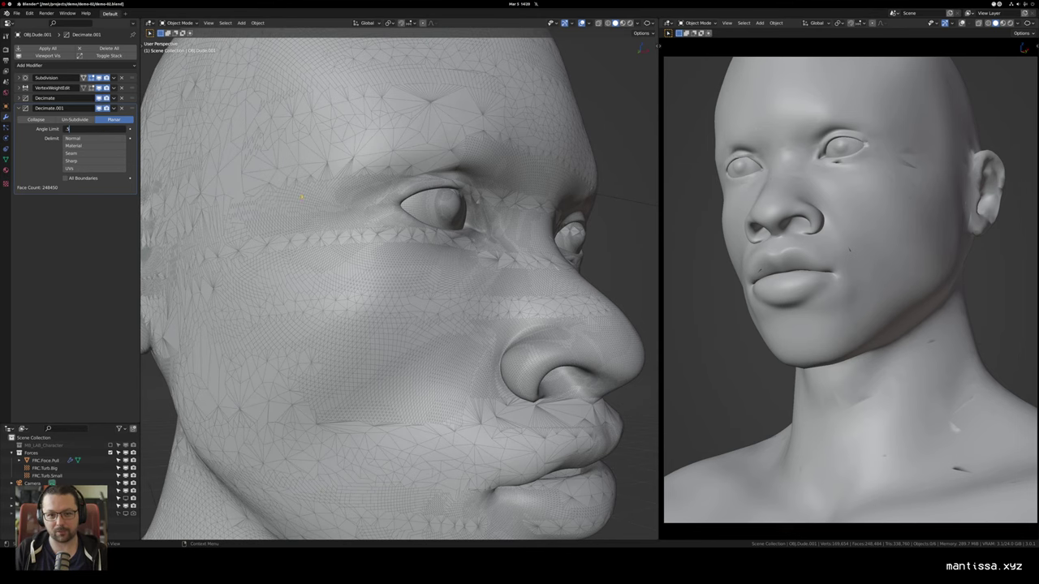
key(Return)
scroll(400, 288, up, 2)
scroll(399, 289, down, 3)
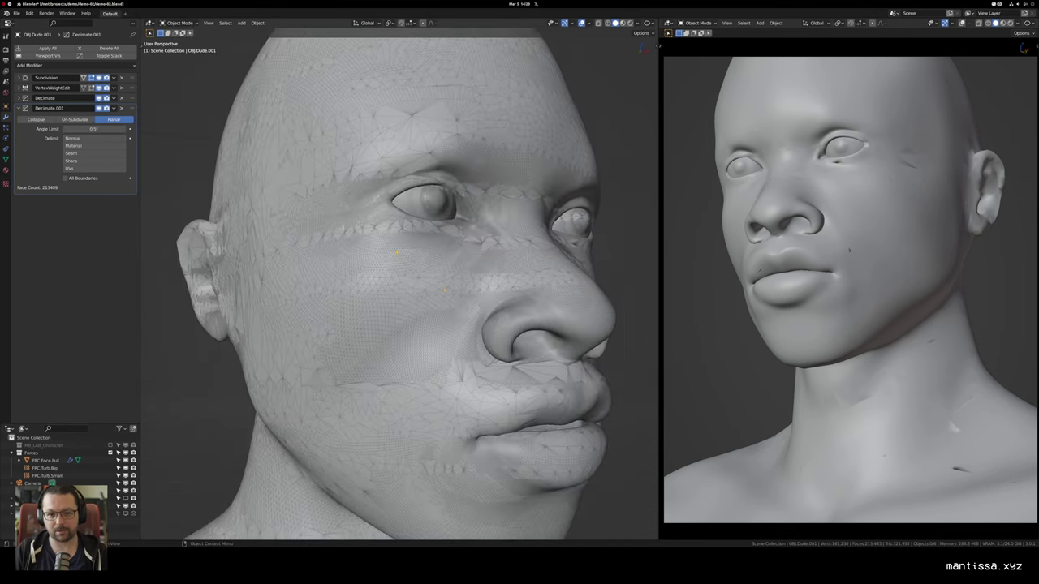
drag(400, 288, 352, 285)
drag(505, 240, 204, 211)
scroll(313, 284, down, 3)
drag(268, 312, 383, 292)
scroll(383, 292, up, 2)
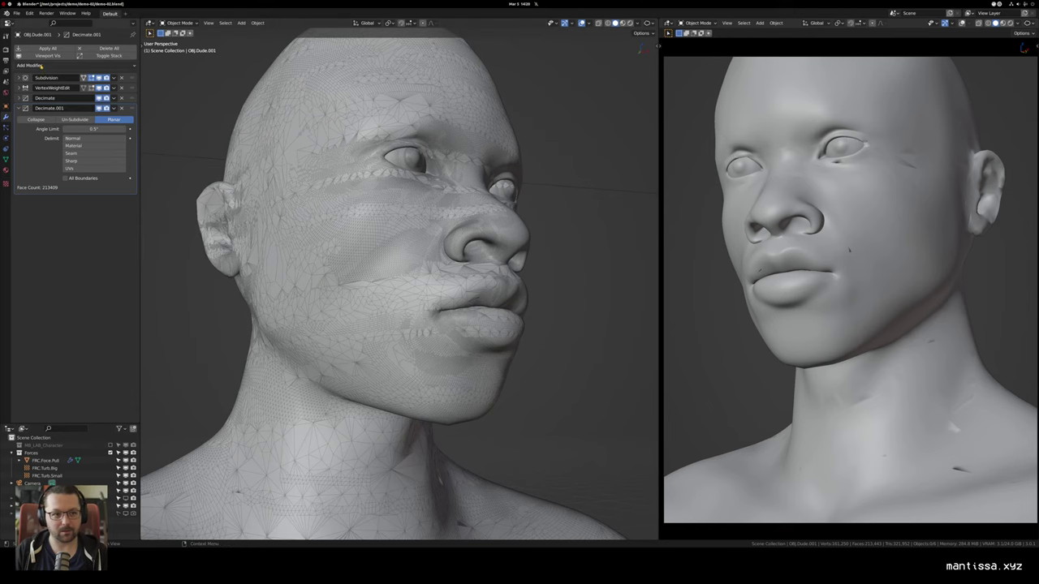
Step: Add a Wireframe modifier to OBJ.Dude.001 and turn off its even thickness option
click(30, 65)
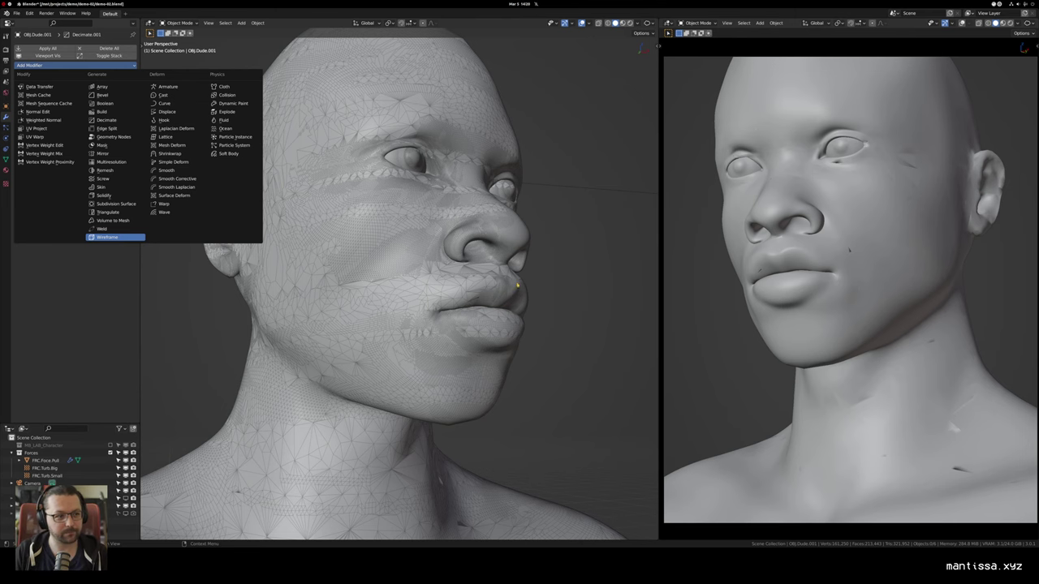
key(Return)
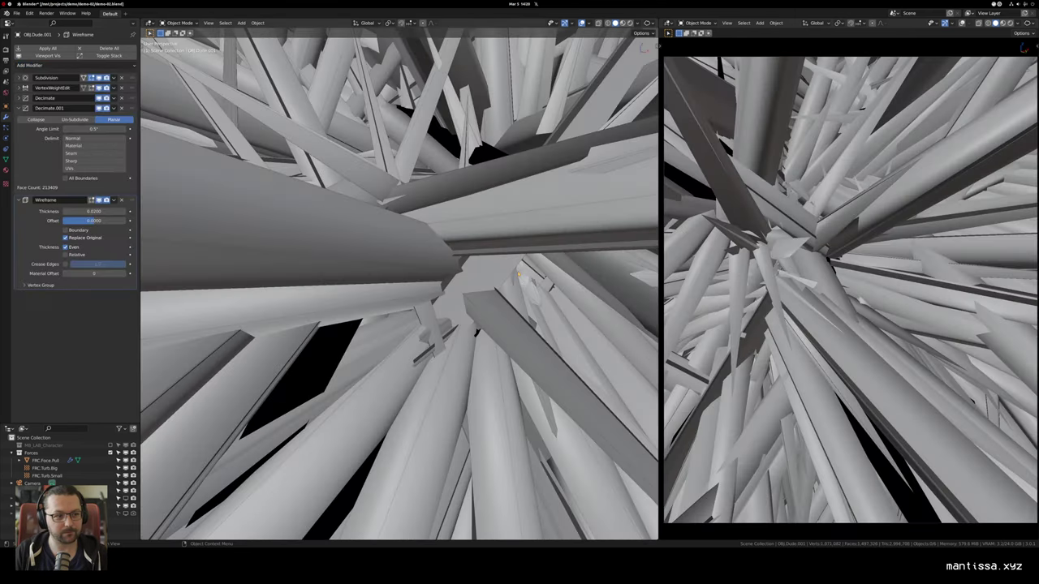
scroll(399, 284, down, 12)
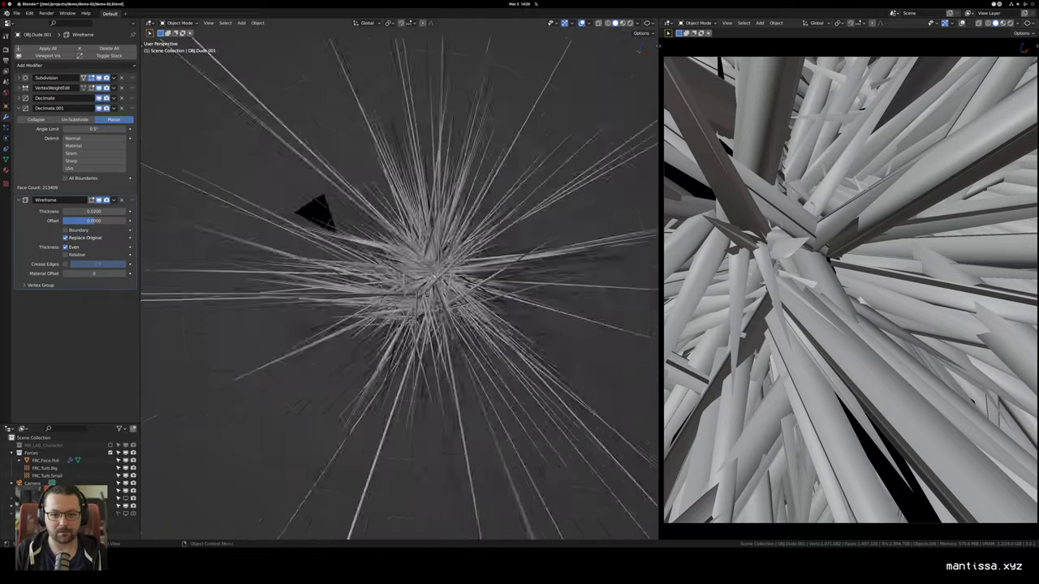
scroll(399, 284, up, 10)
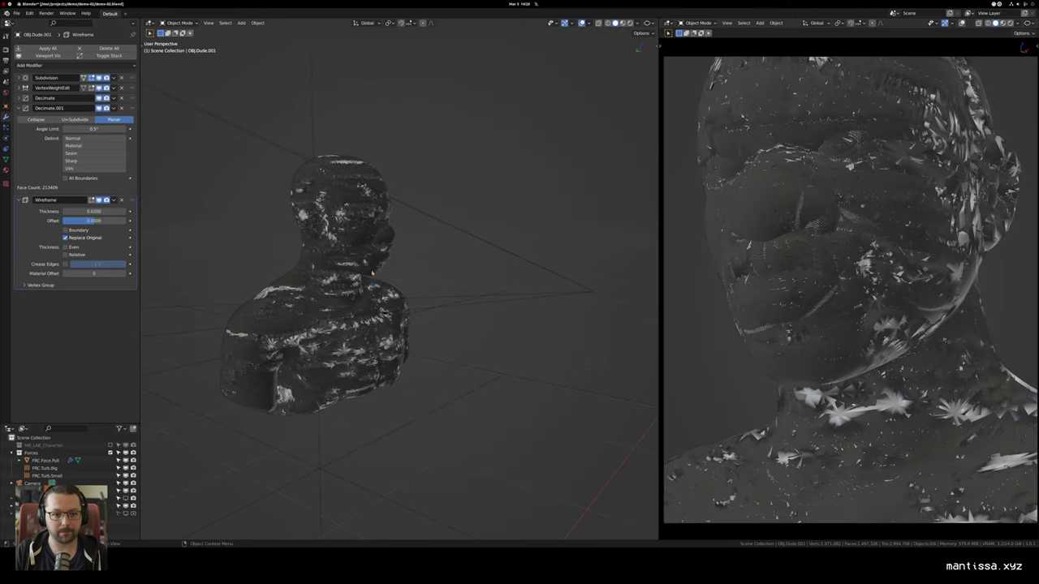
scroll(398, 285, up, 8)
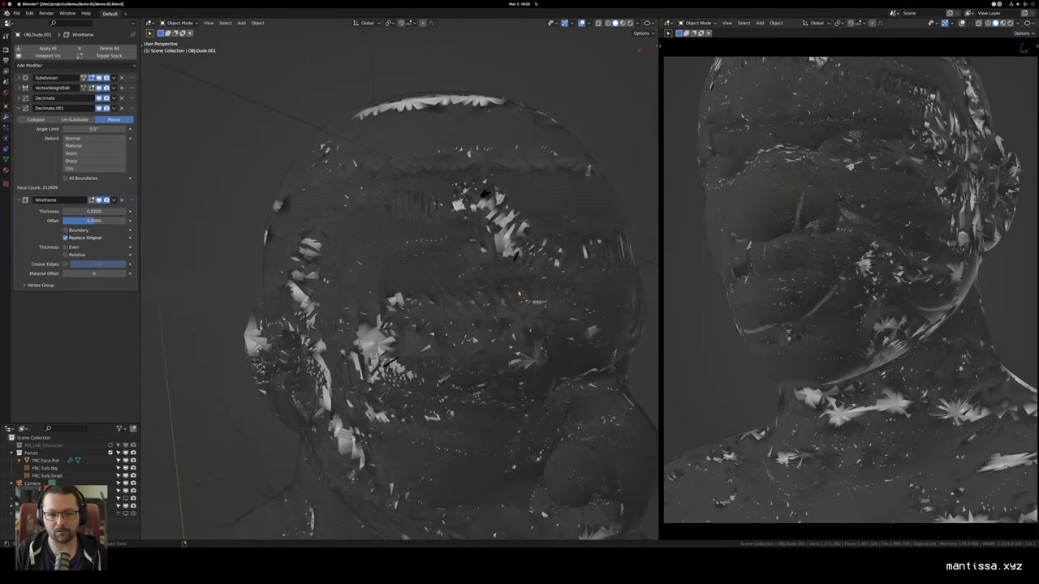
drag(520, 293, 492, 284)
Step: Set the Wireframe thickness to 0.0025 and check the struts on the forehead and eye
double_click(108, 211)
text(.)
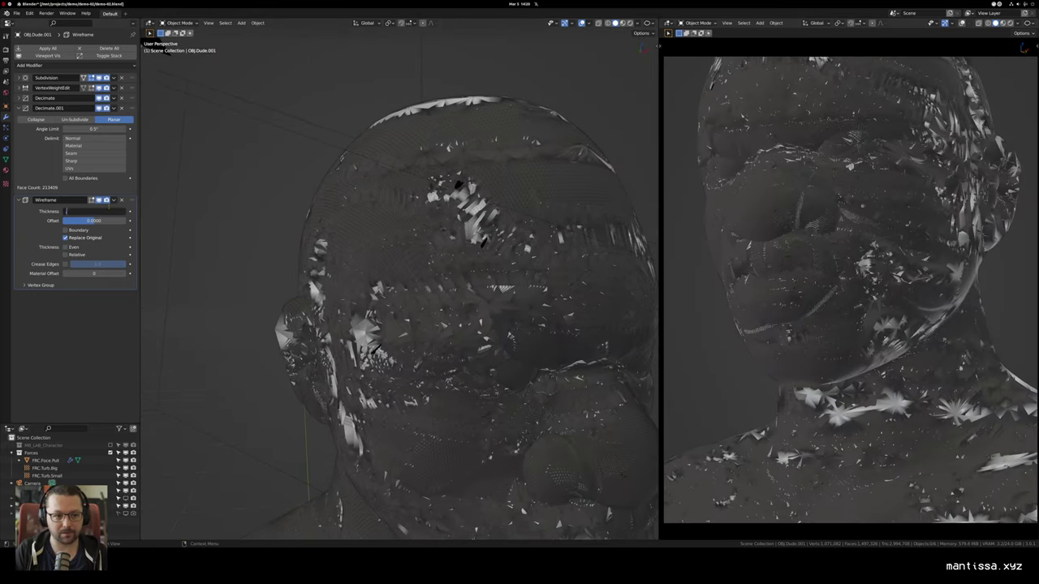
text(.00)
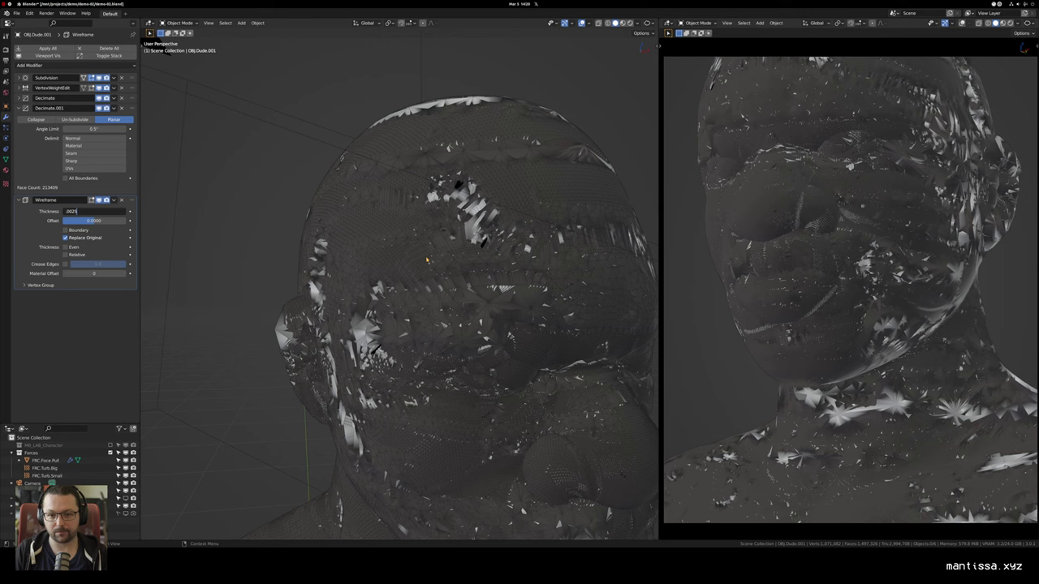
text(25)
key(Return)
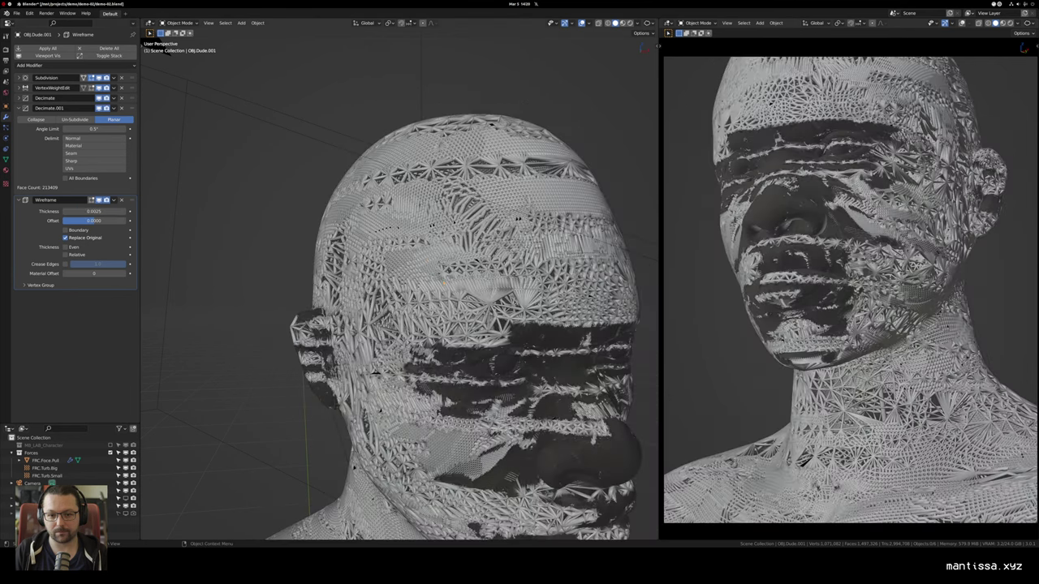
scroll(426, 260, up, 5)
scroll(483, 268, up, 2)
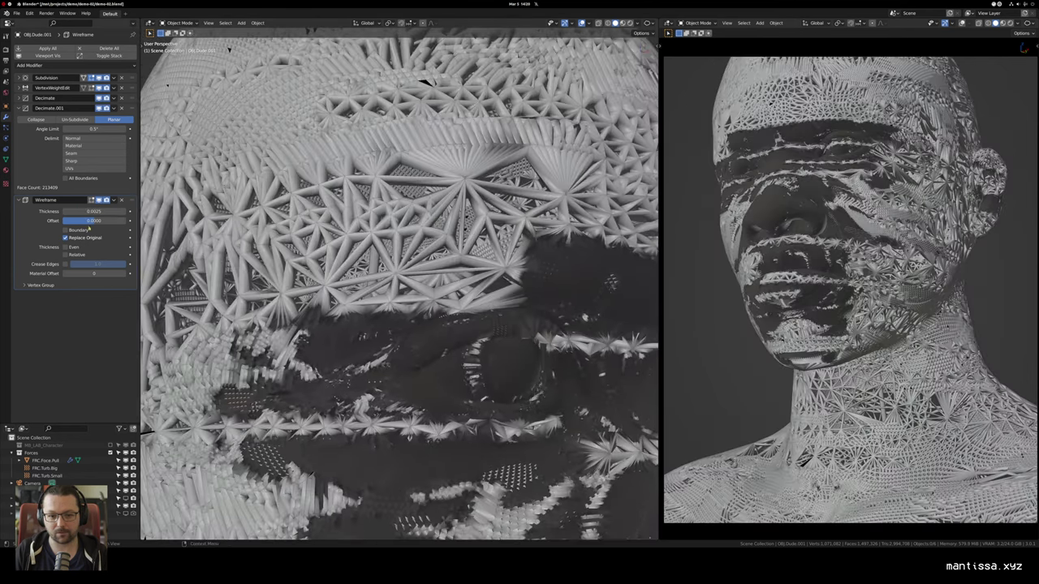
Step: Reduce the Wireframe thickness to 0.001 and inspect the eye area
double_click(95, 211)
text(.00)
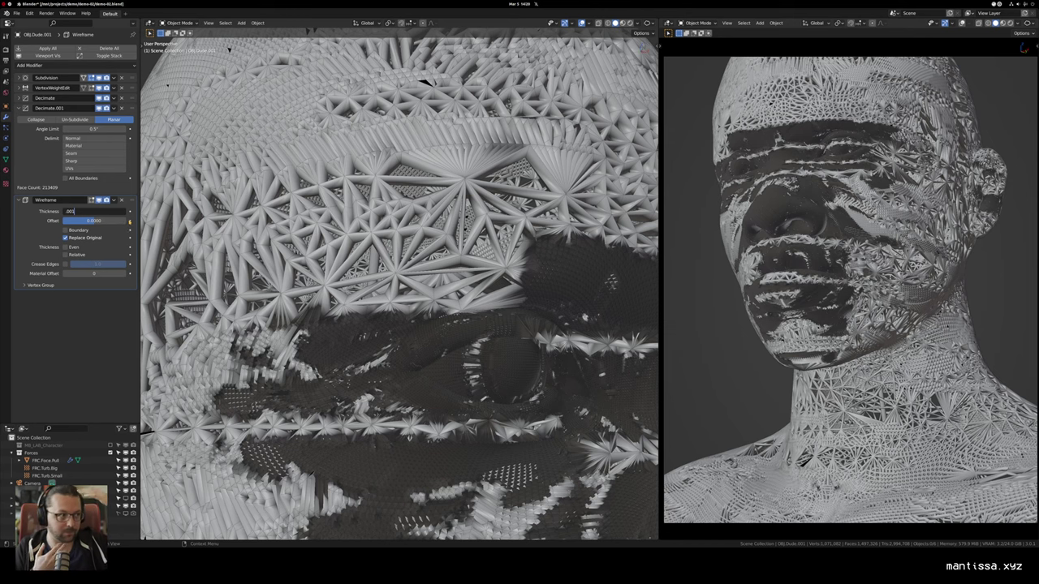
key(Return)
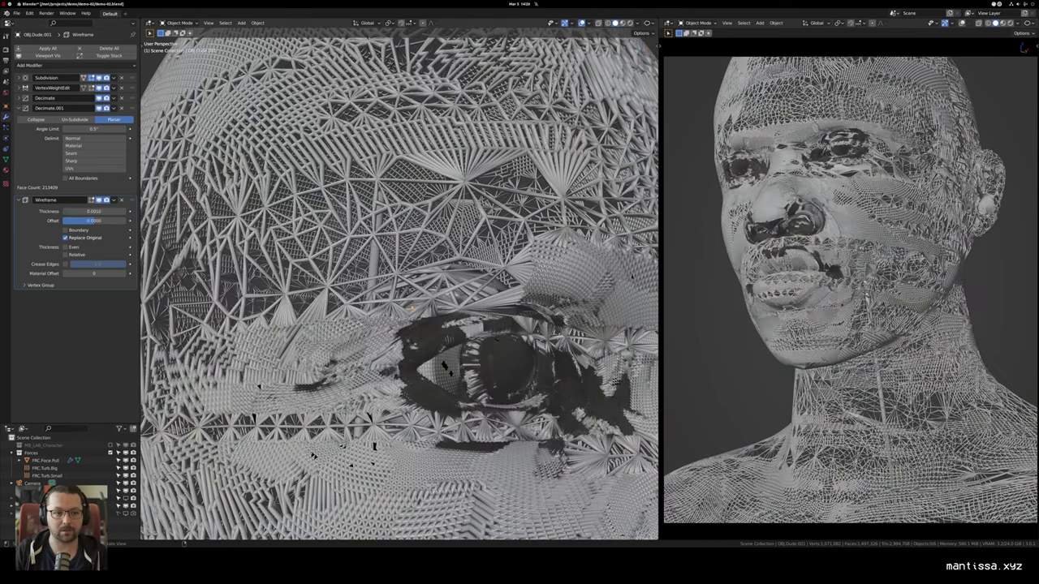
scroll(399, 284, down, 4)
scroll(399, 284, up, 4)
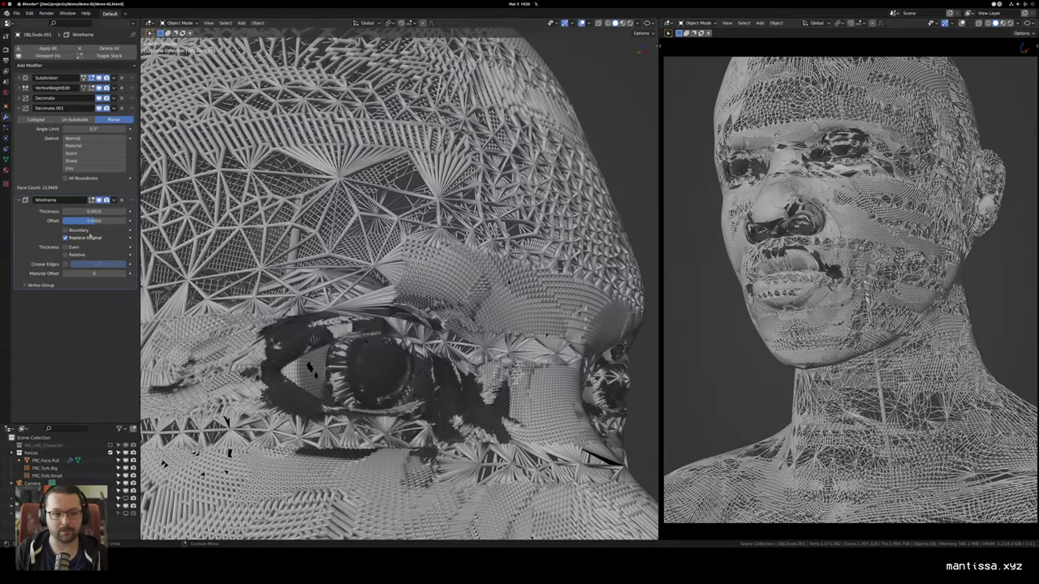
scroll(399, 284, down, 4)
drag(389, 357, 419, 422)
scroll(387, 359, up, 3)
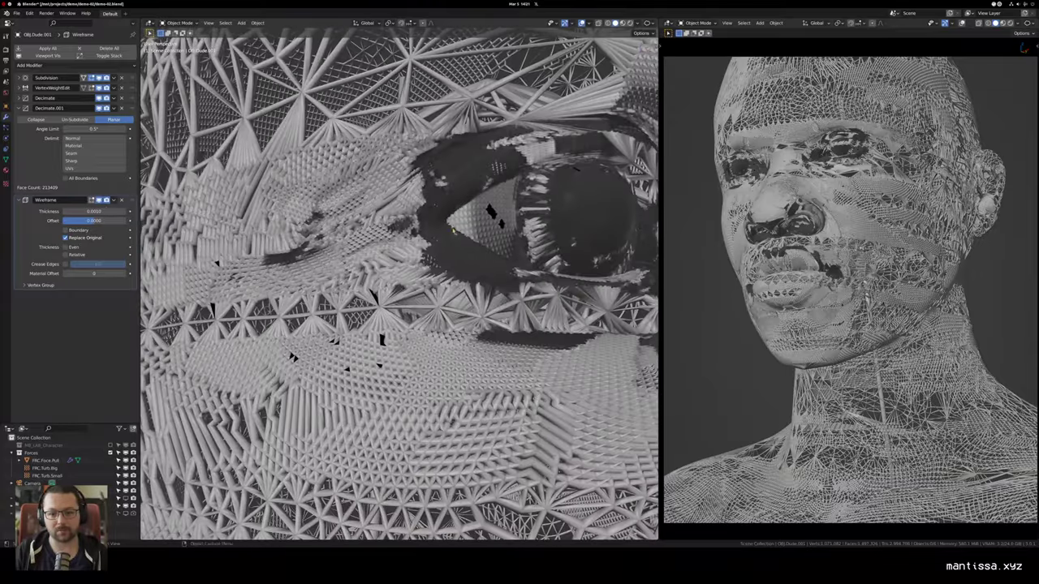
Step: Reduce the Wireframe thickness to 0.0005 and inspect both eyes up close
click(89, 211)
text(0.002)
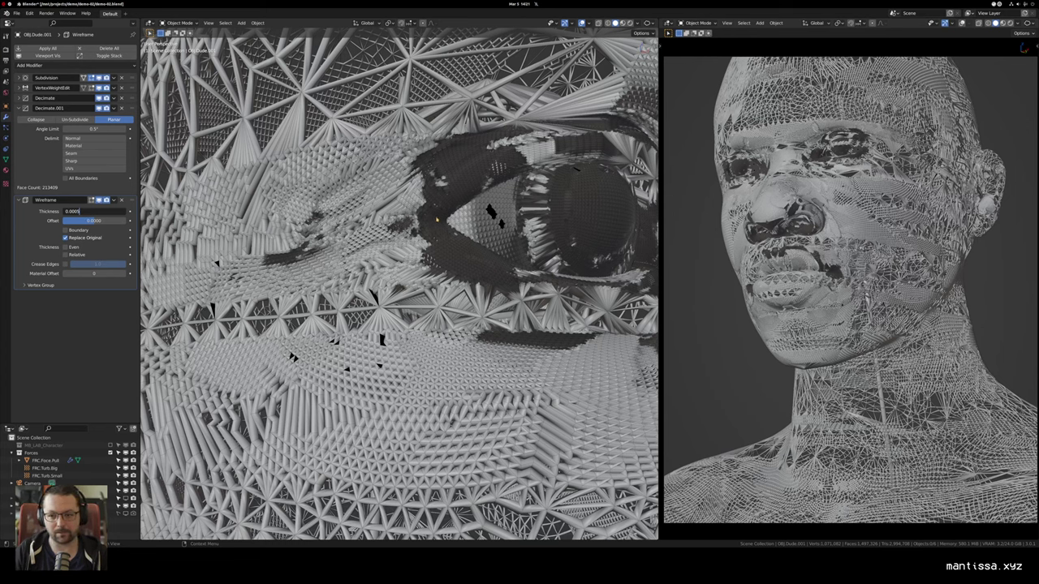
key(Return)
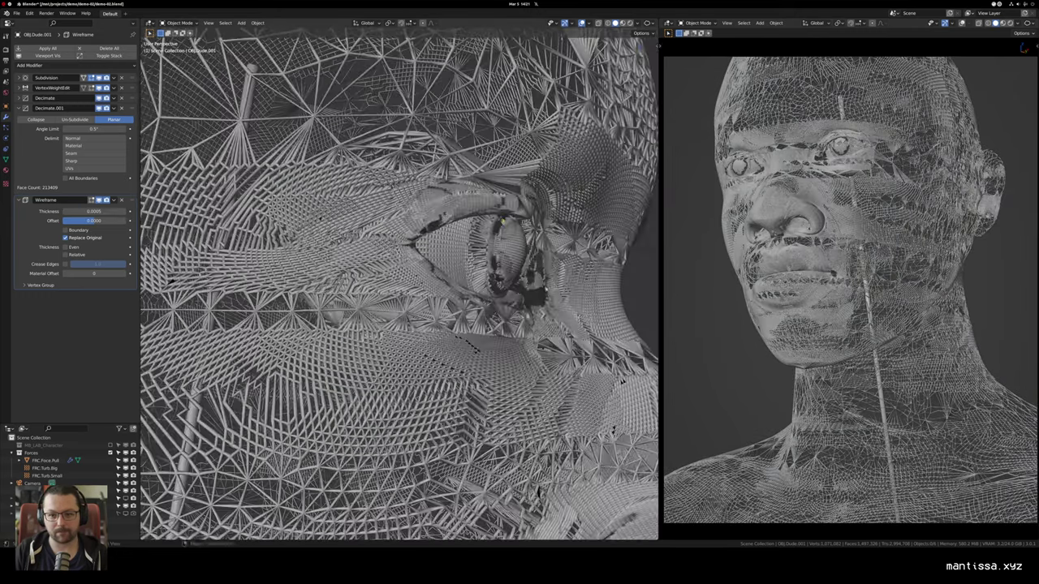
scroll(546, 290, up, 7)
drag(546, 290, 439, 286)
scroll(472, 284, down, 5)
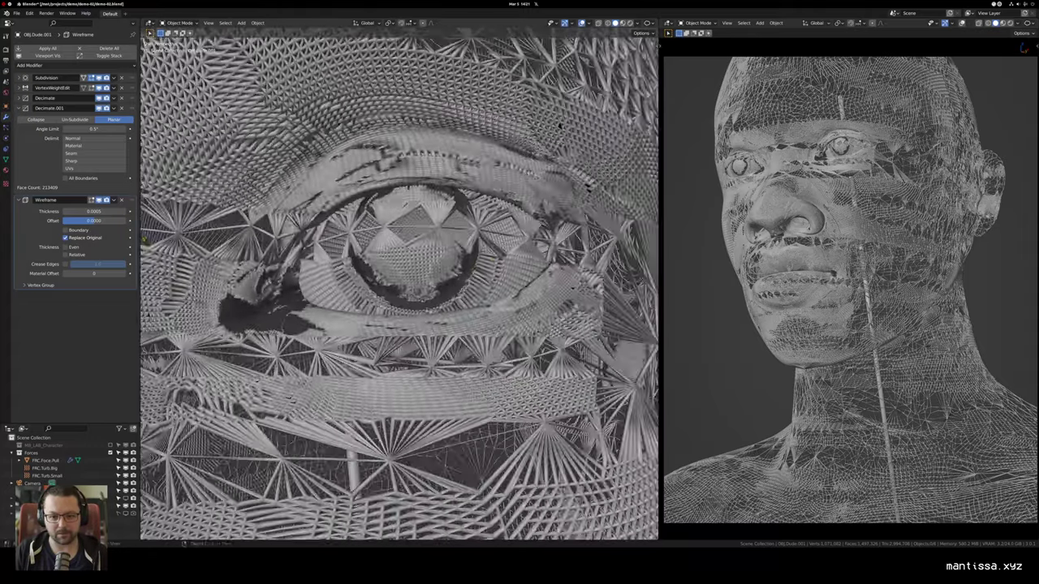
Step: Set the Wireframe thickness to 0.00025
click(92, 211)
text(0.00025)
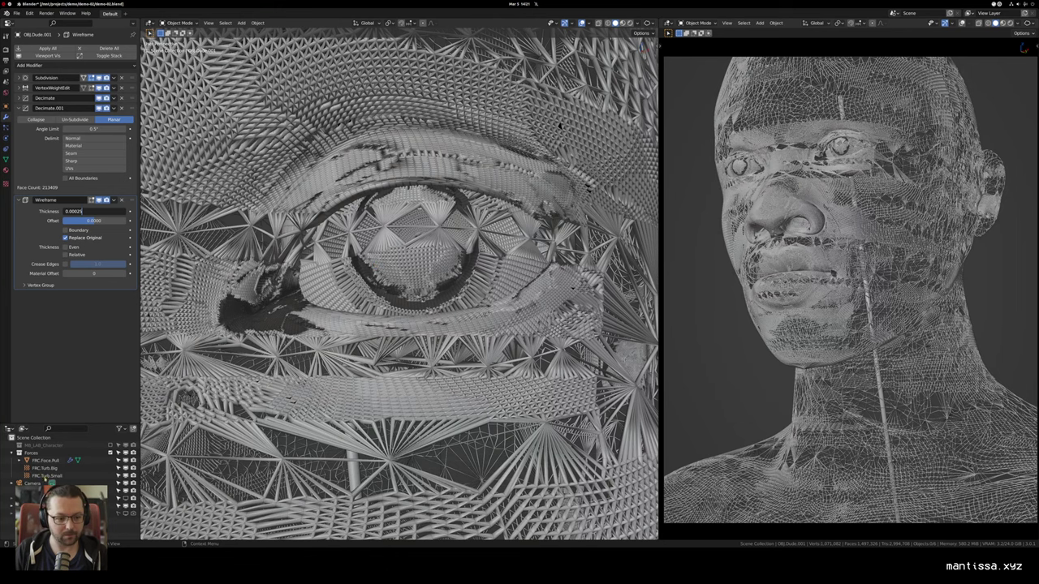
key(Return)
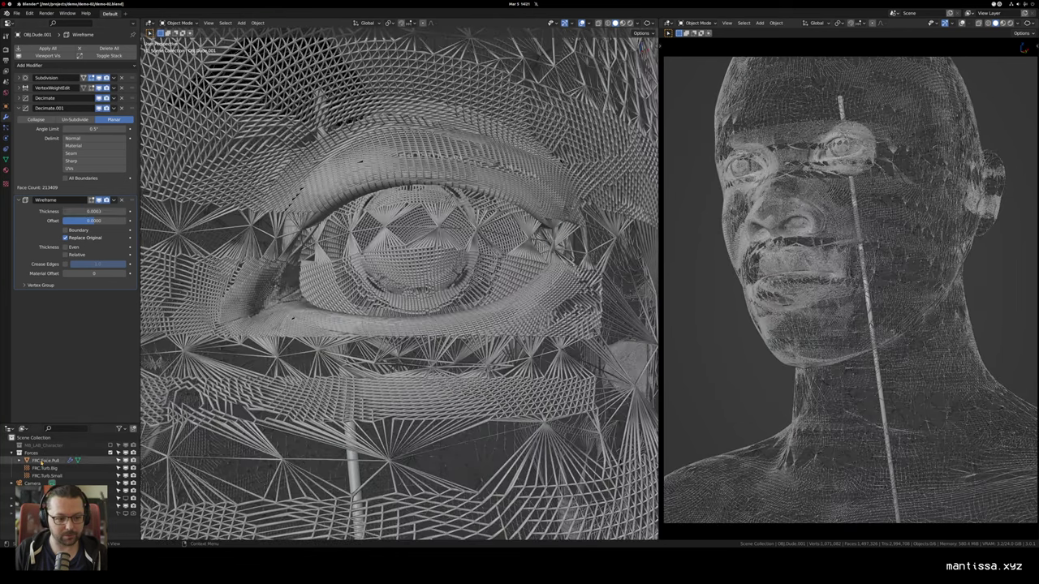
Step: Display the FRC.Force.Pull object as Wire and disable all its ray visibility options, from Camera to Shadow
click(50, 460)
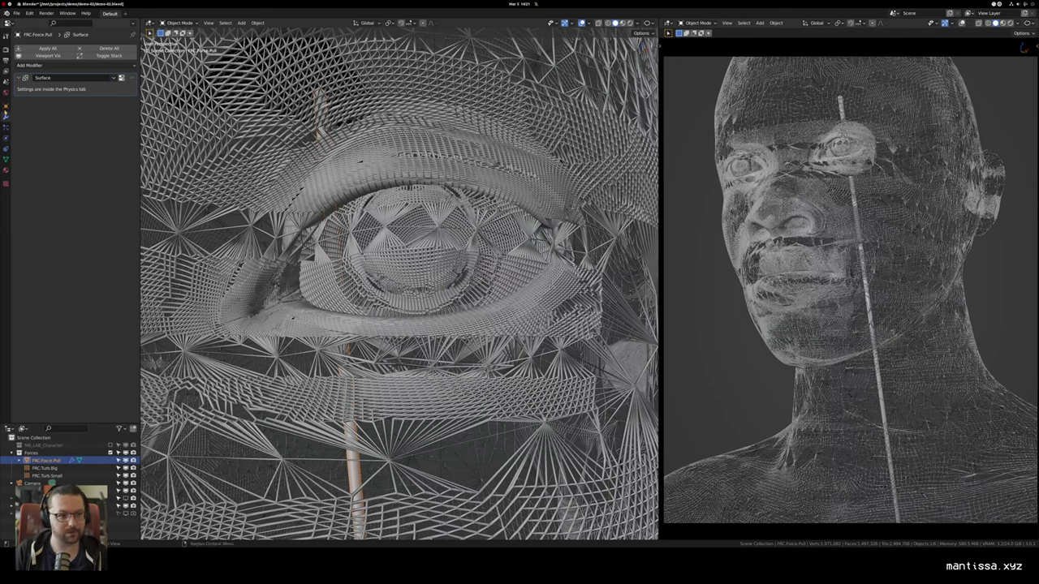
click(6, 106)
click(30, 229)
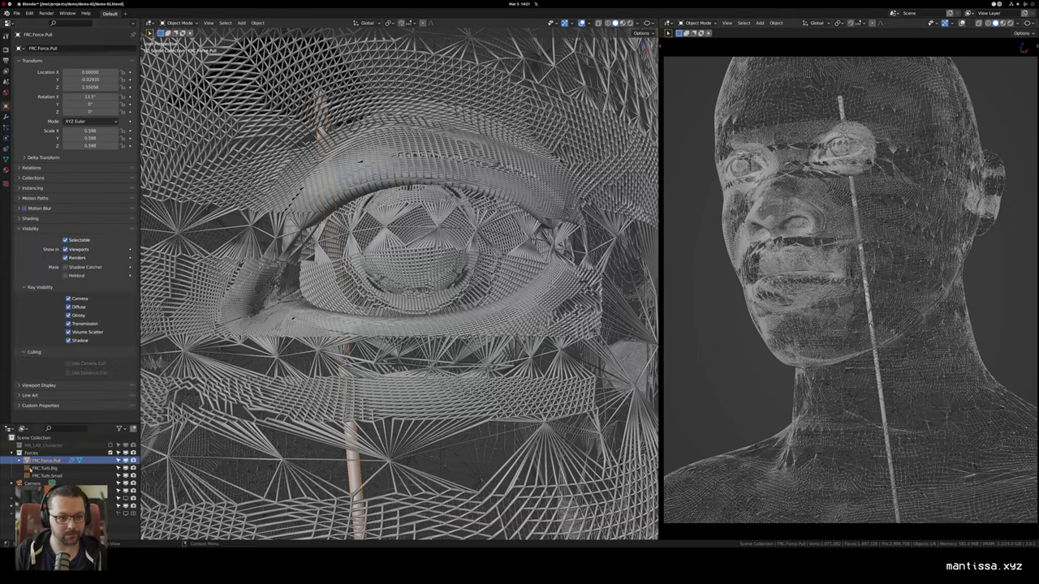
click(39, 385)
scroll(71, 358, down, 2)
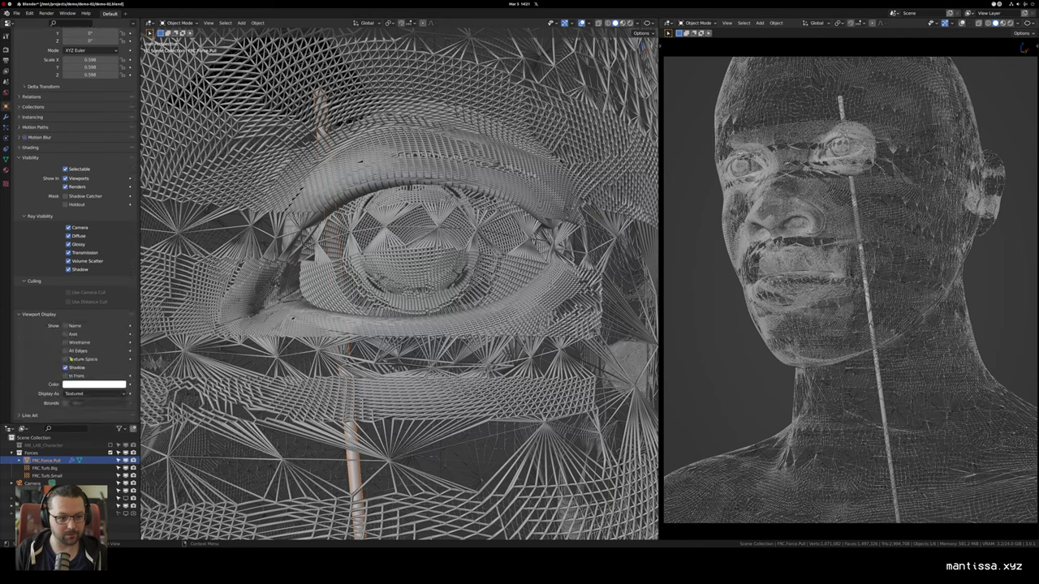
click(80, 394)
click(73, 411)
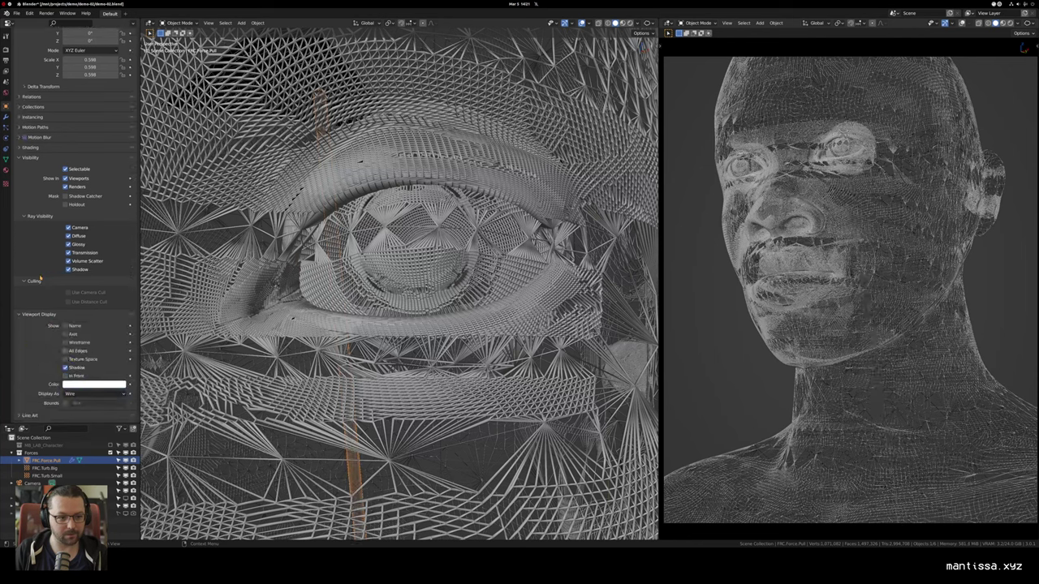
drag(69, 228, 68, 270)
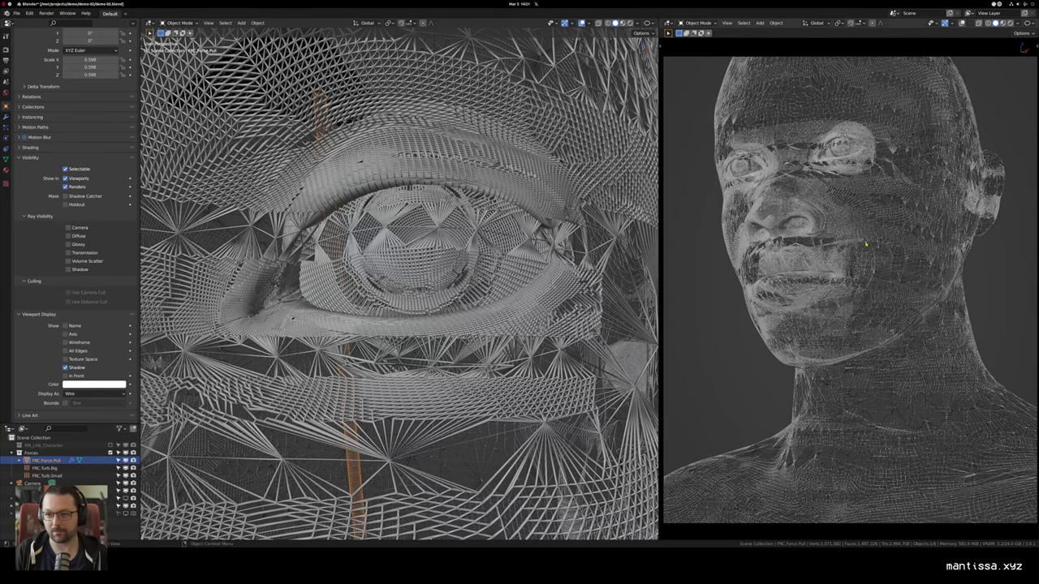
Step: Deselect everything, hide the viewport overlays and inspect the wireframe bust around the eyes and nose
scroll(450, 250, down, 12)
key(alt+a)
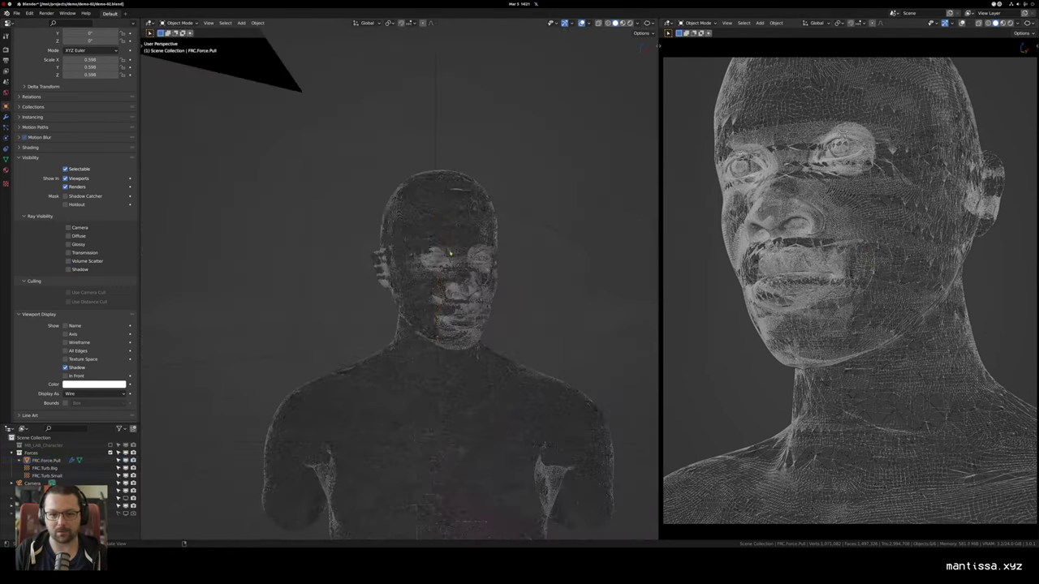
scroll(451, 269, up, 3)
key(alt+shift+z)
scroll(452, 270, up, 10)
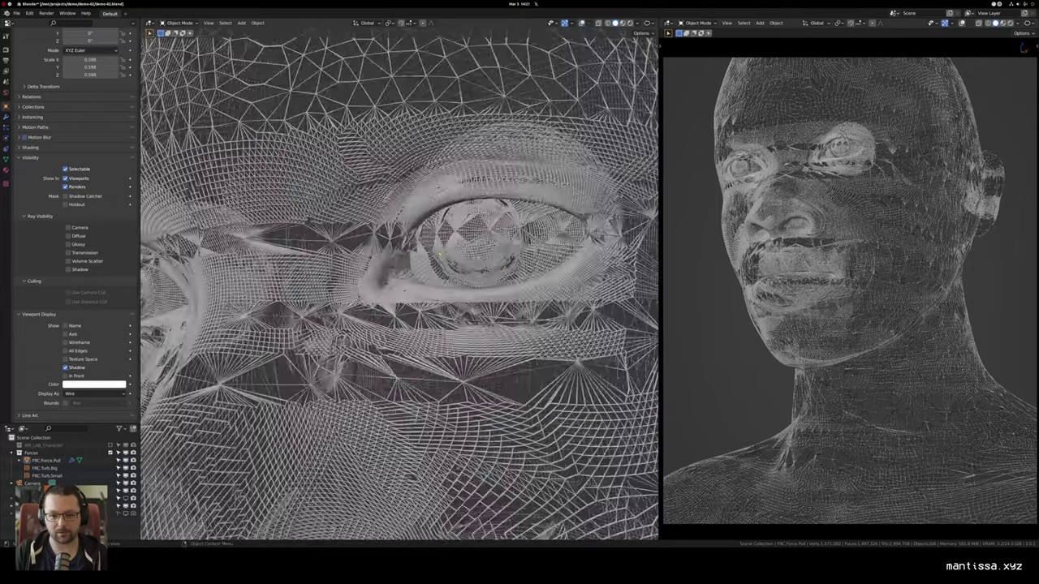
scroll(455, 271, down, 6)
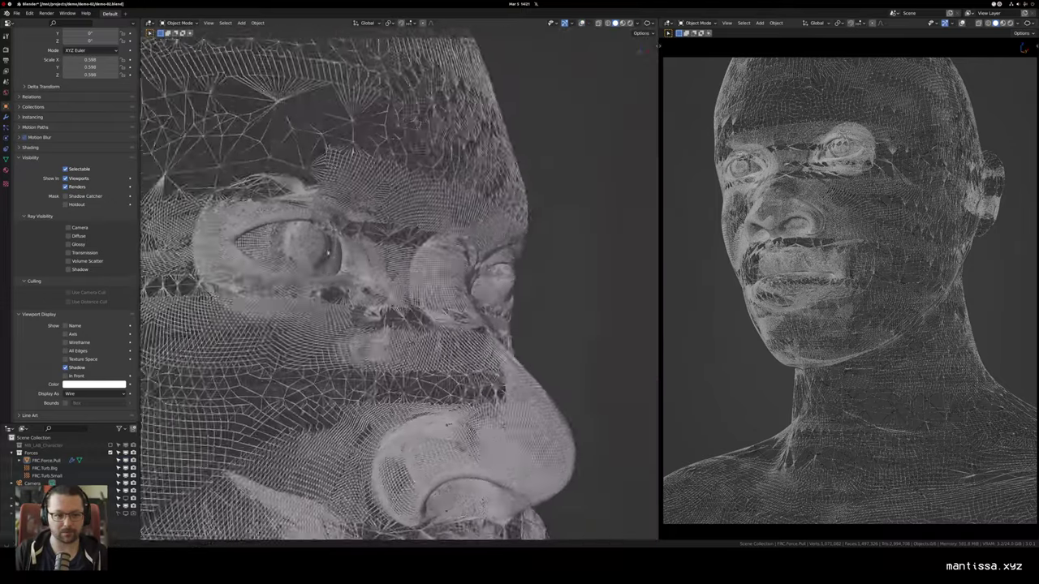
scroll(399, 288, up, 4)
scroll(307, 254, up, 3)
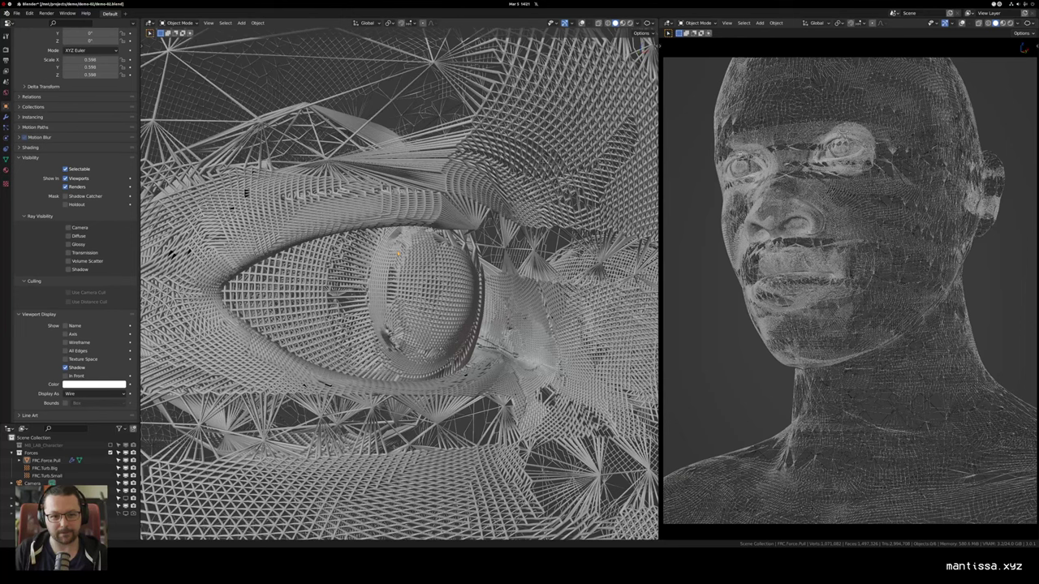
Step: Examine the fine wireframe bust from the eye close-up out to the whole head, from the front and the side
scroll(397, 254, down, 3)
scroll(312, 217, up, 5)
scroll(436, 201, down, 6)
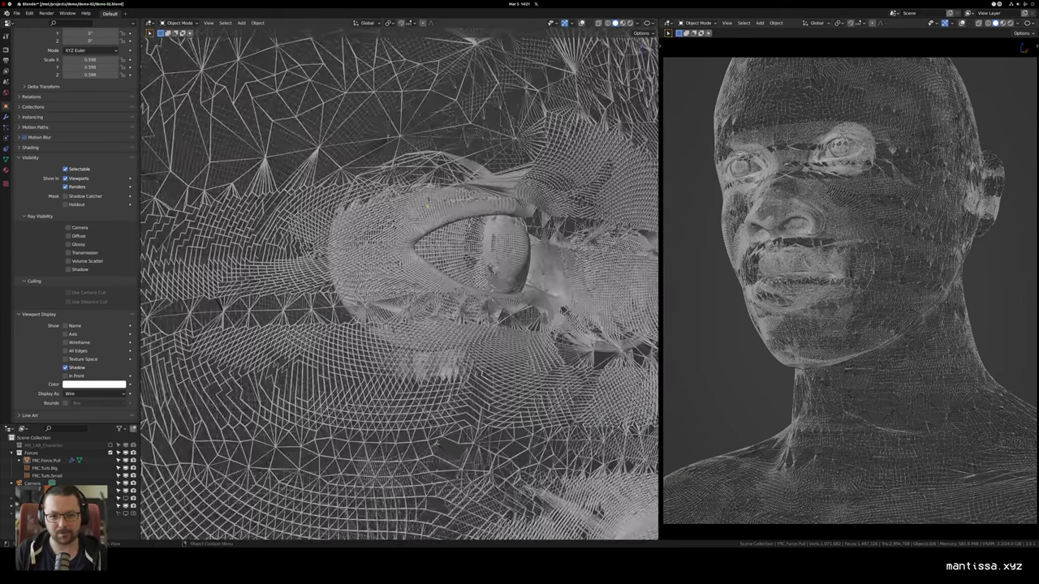
scroll(450, 222, down, 8)
drag(504, 243, 406, 248)
scroll(487, 251, up, 4)
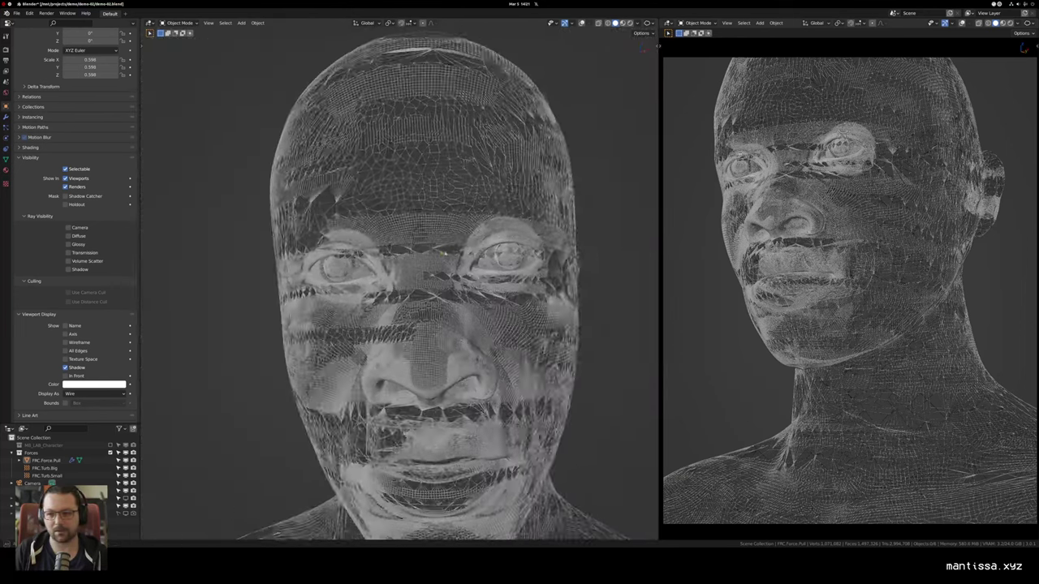
scroll(455, 268, down, 4)
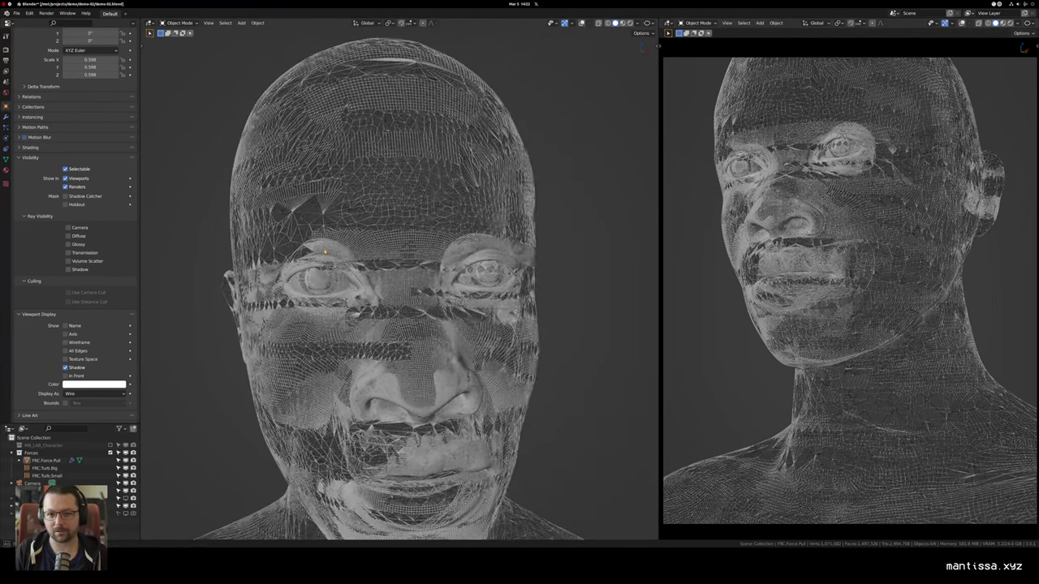
drag(471, 268, 366, 264)
scroll(366, 264, up, 2)
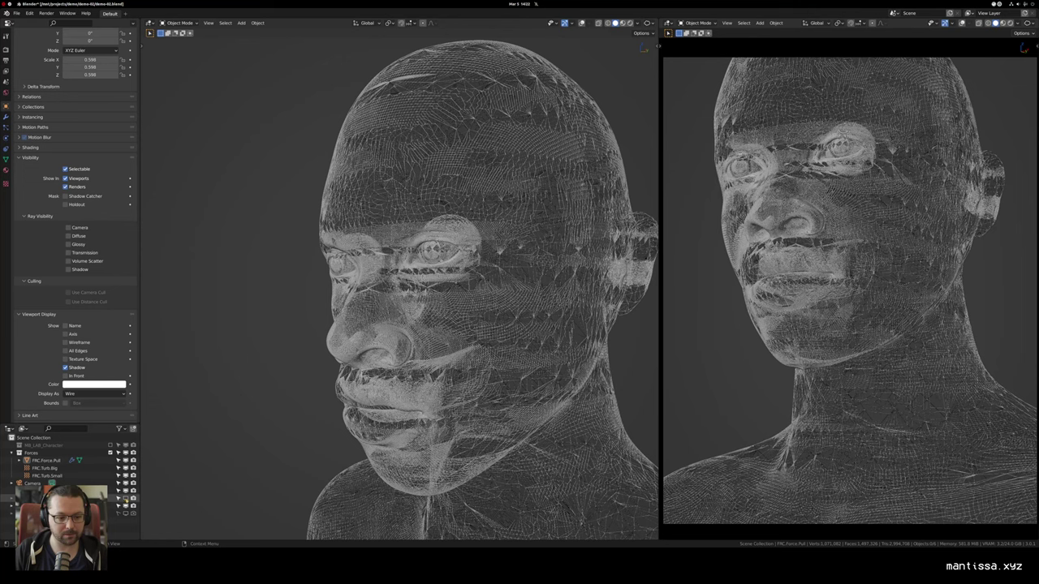
Step: Unhide the hair particle object in the viewports and bring up the shading mode choices for the camera view
click(126, 499)
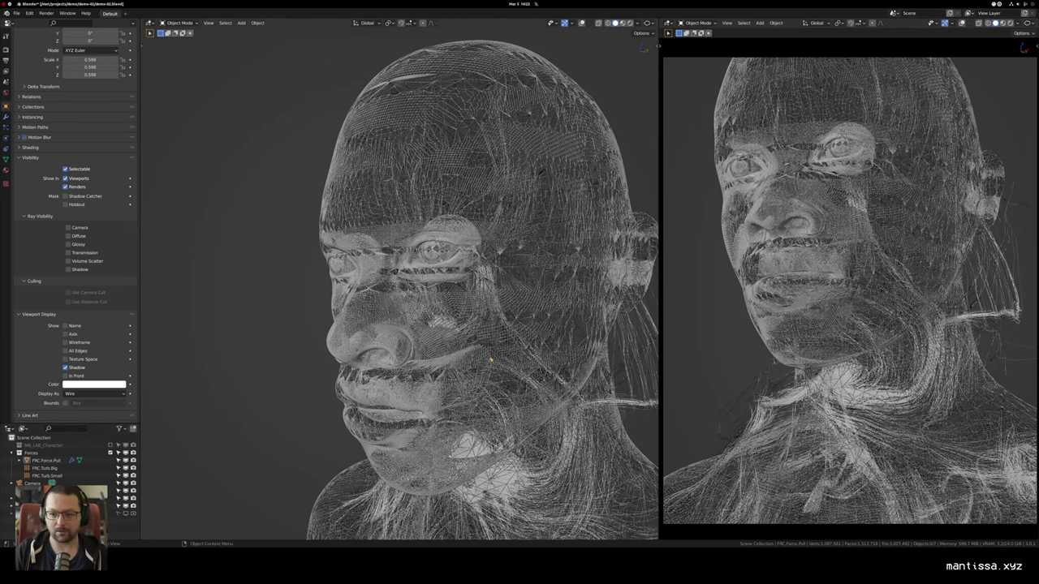
key(z)
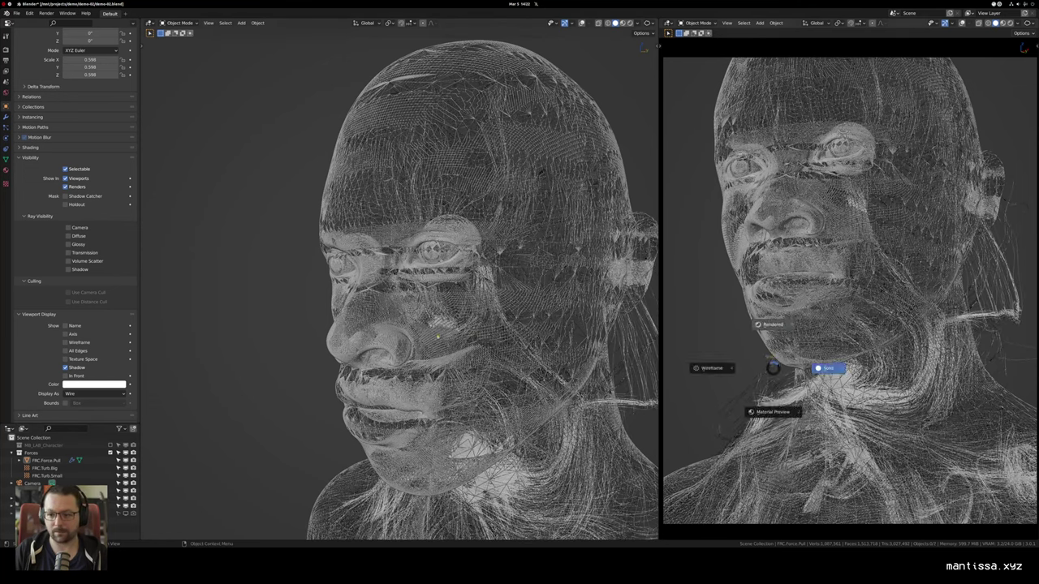
Step: Switch the camera view to rendered shading and add an area light to the scene
click(773, 324)
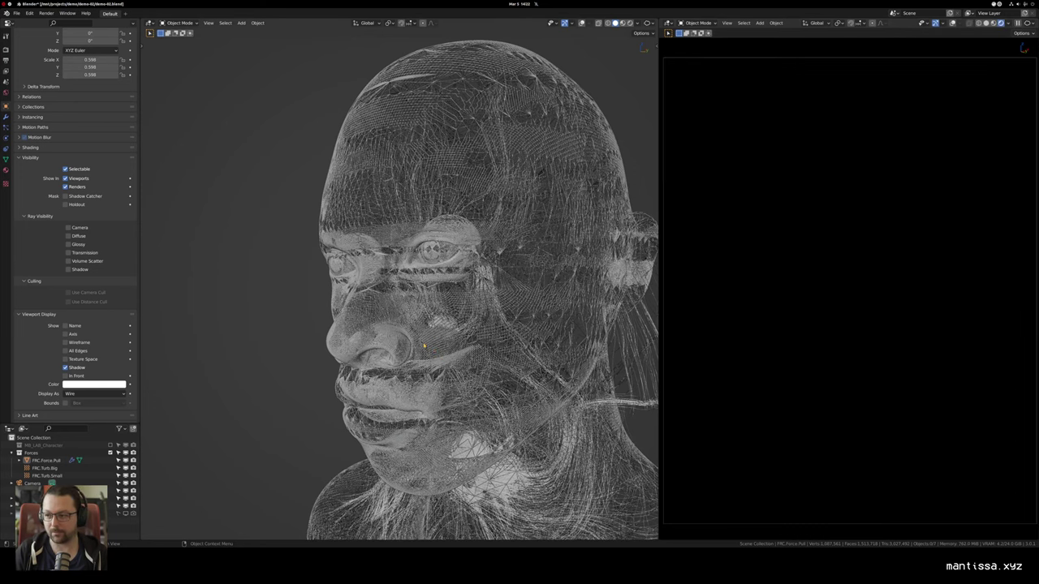
scroll(424, 345, down, 10)
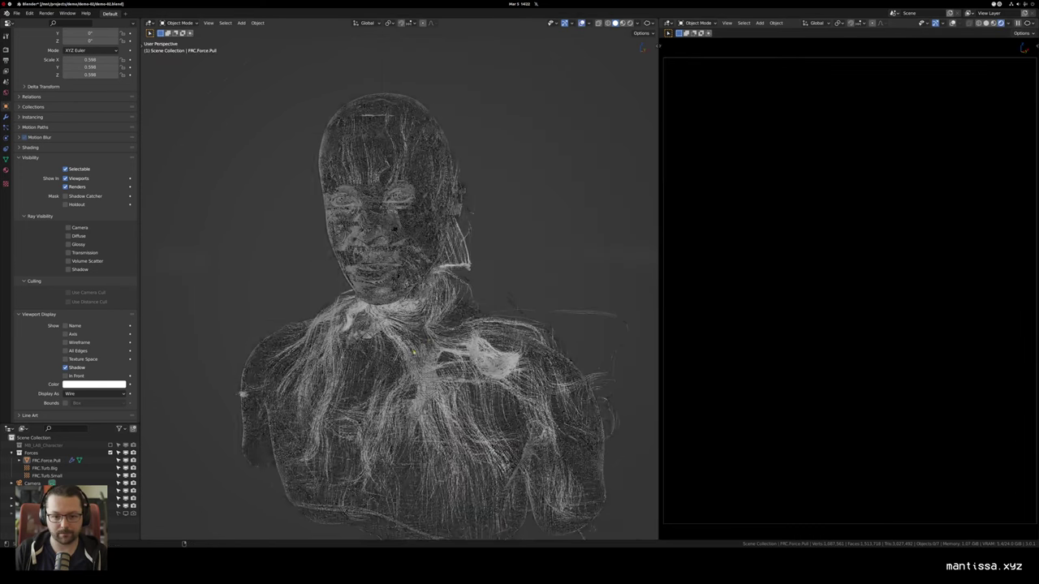
key(shift+a)
mouse_move(406, 399)
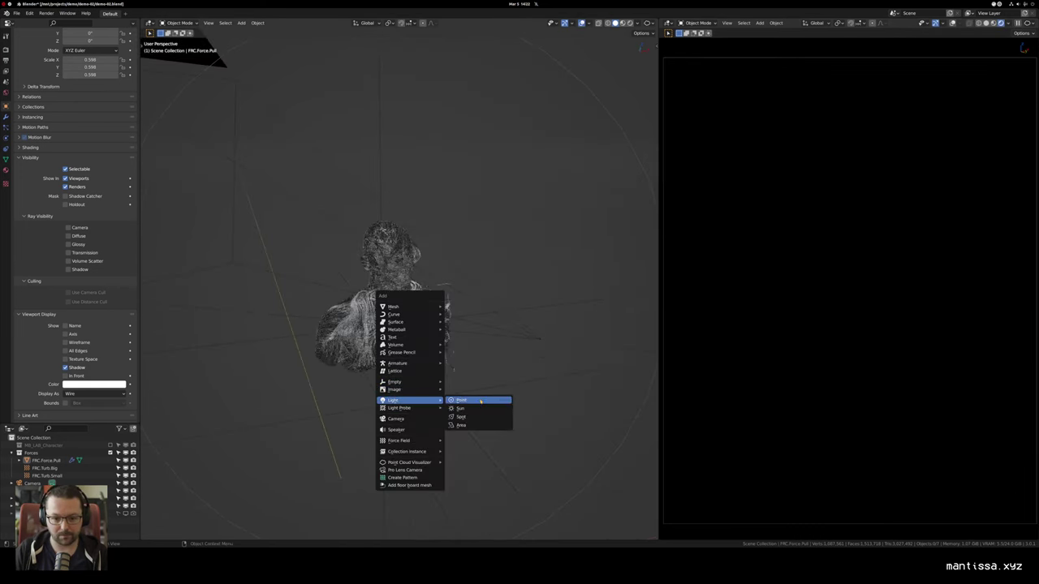
click(473, 425)
Step: Raise the area light along Z to about 2.04, above the bust's head
key(g)
key(z)
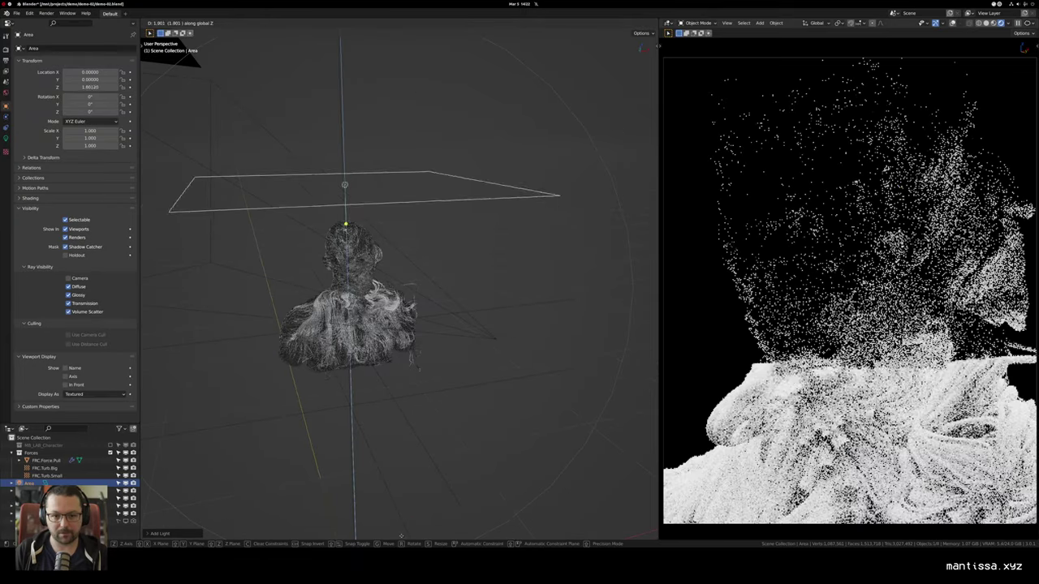
click(404, 492)
Step: Try tilting the area light about the global X axis, and clear its rotation again
drag(422, 349, 437, 398)
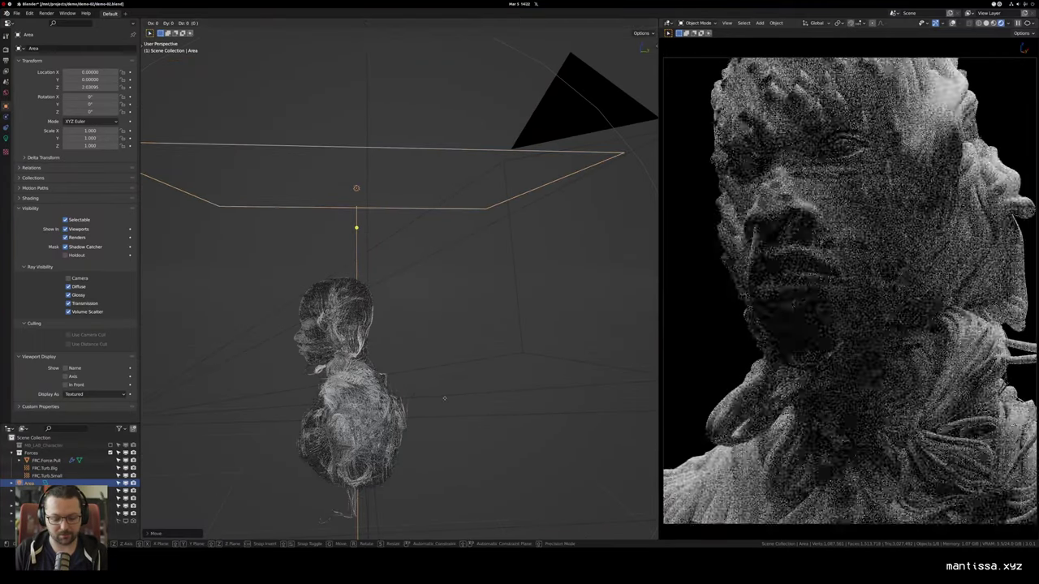
key(r)
key(x)
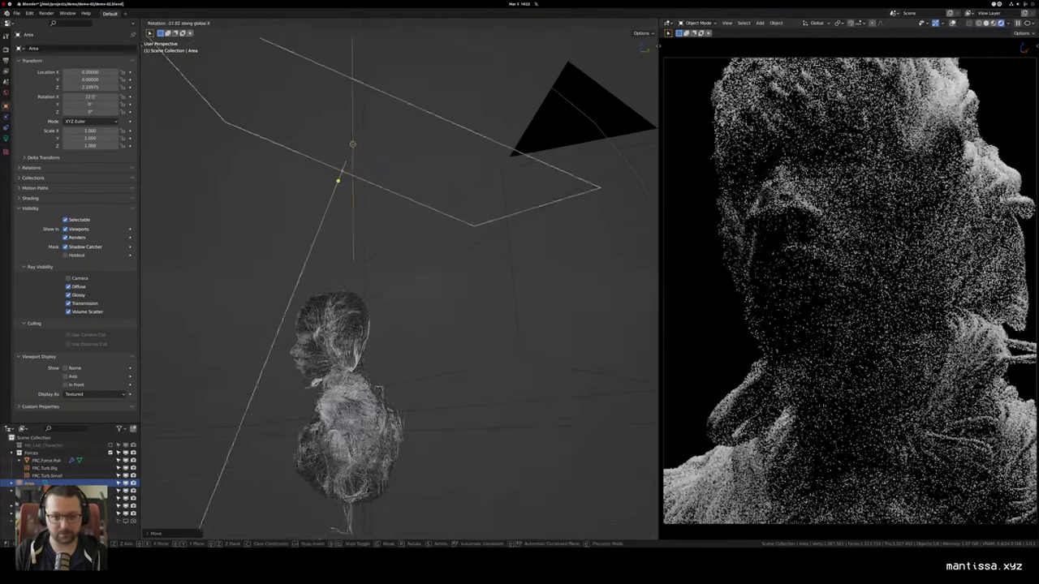
click(409, 433)
key(alt+r)
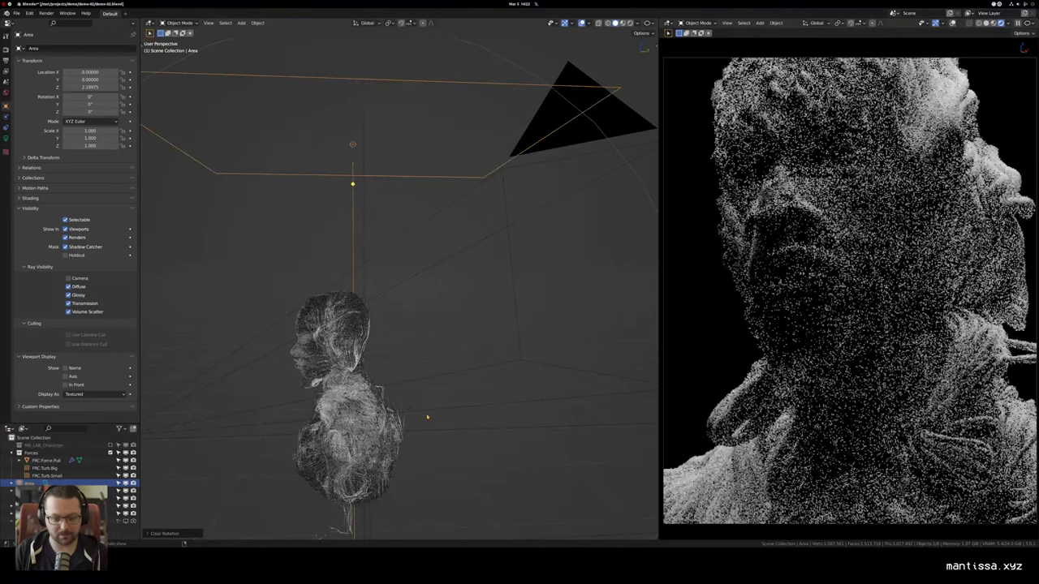
Step: Move the area light slightly in front of the bust, to about Y -0.21 and Z 2.02
key(g)
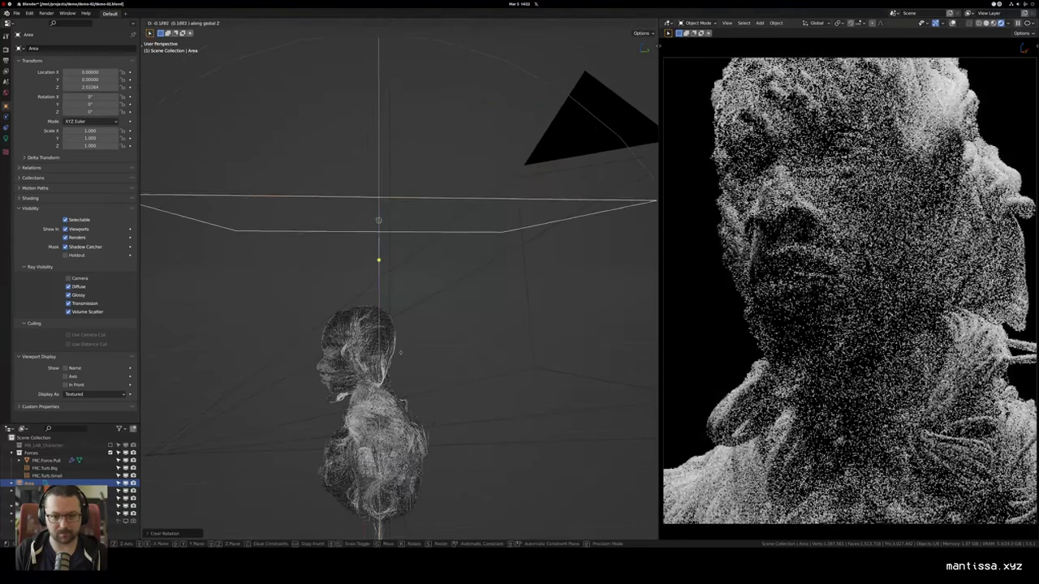
click(423, 355)
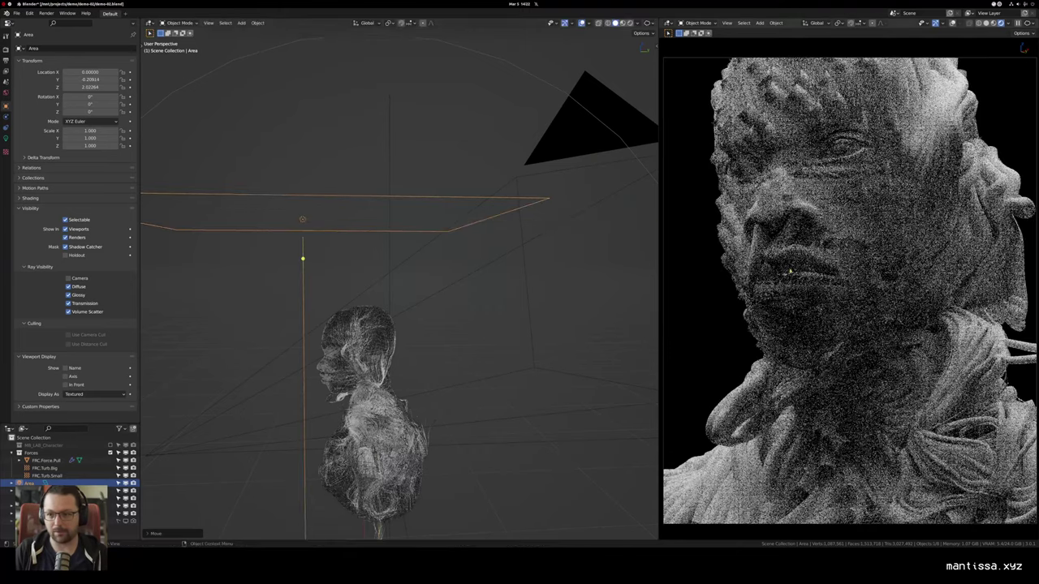
scroll(468, 257, down, 3)
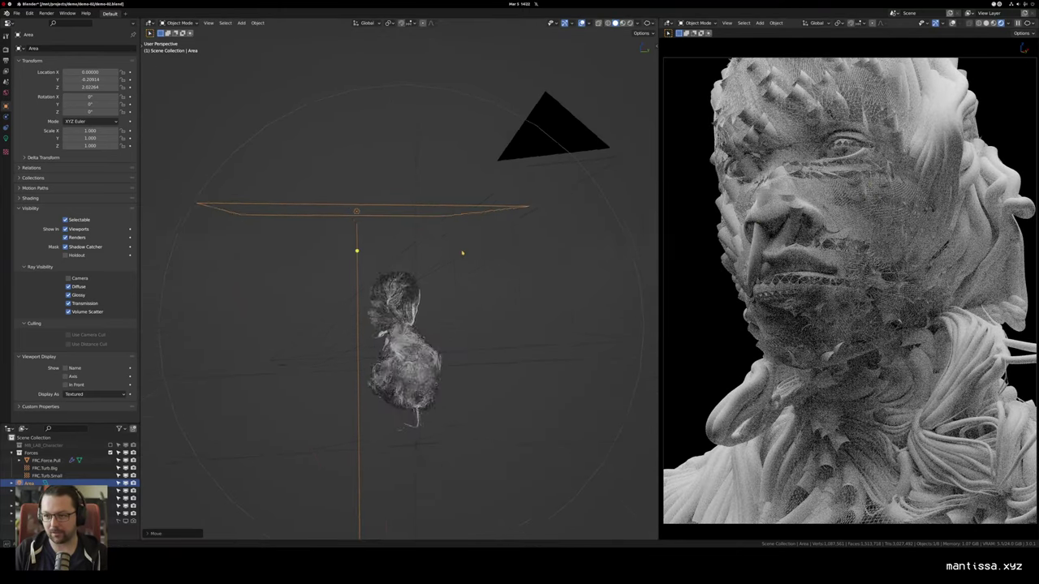
Step: Examine the light placement and the strands around the bust's face, neck and shoulders
drag(462, 252, 563, 294)
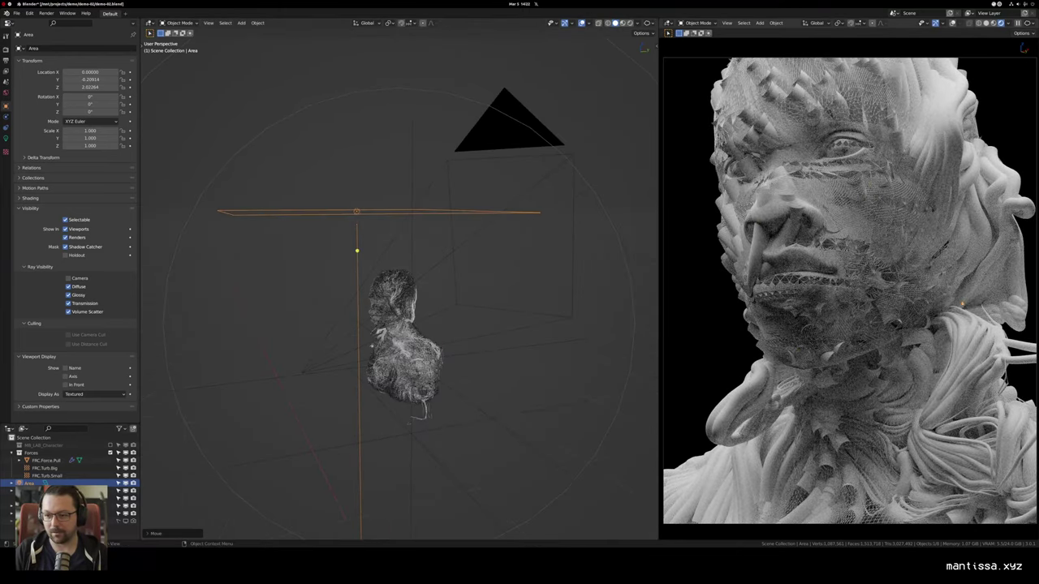
scroll(323, 312, up, 10)
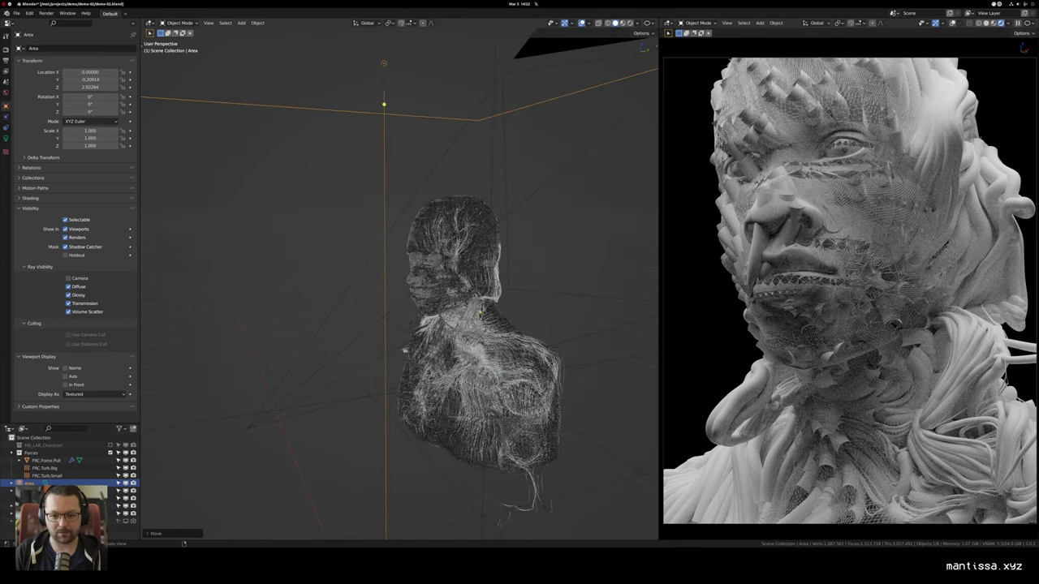
drag(409, 313, 460, 298)
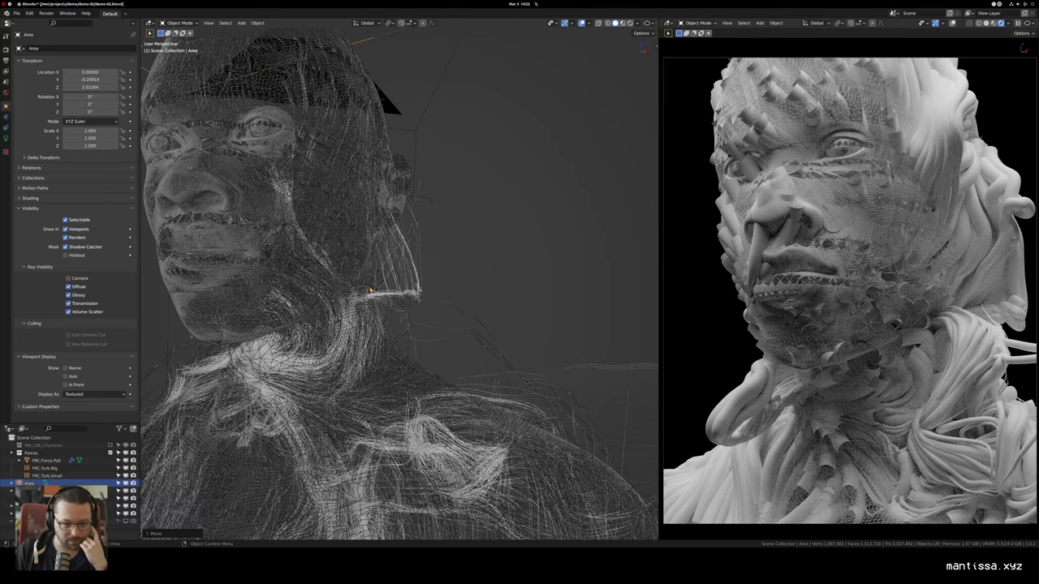
mouse_move(398, 301)
mouse_down()
mouse_move(446, 302)
mouse_move(374, 296)
mouse_move(406, 300)
mouse_up()
scroll(400, 285, down, 6)
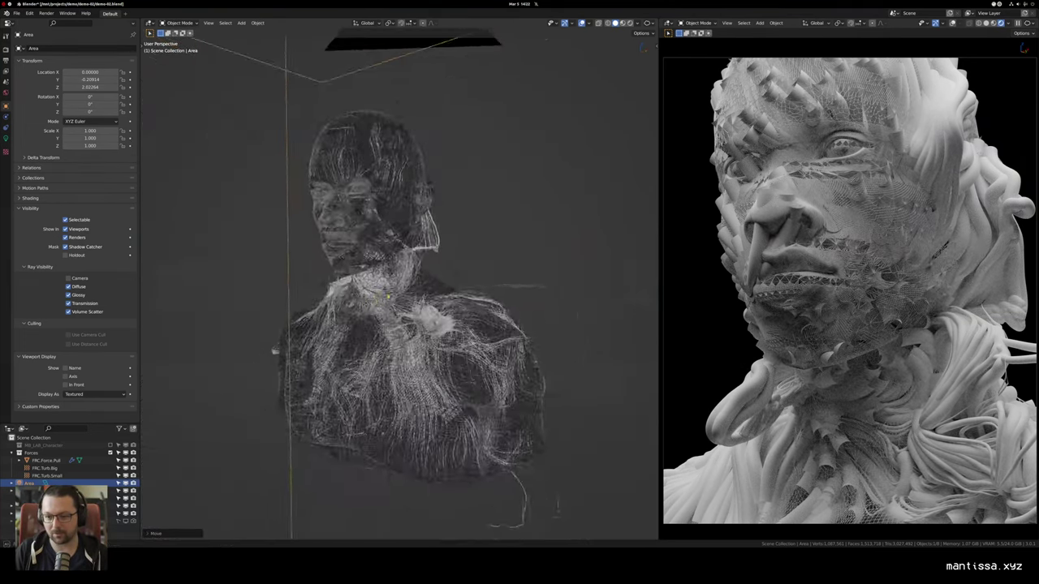
drag(392, 298, 387, 296)
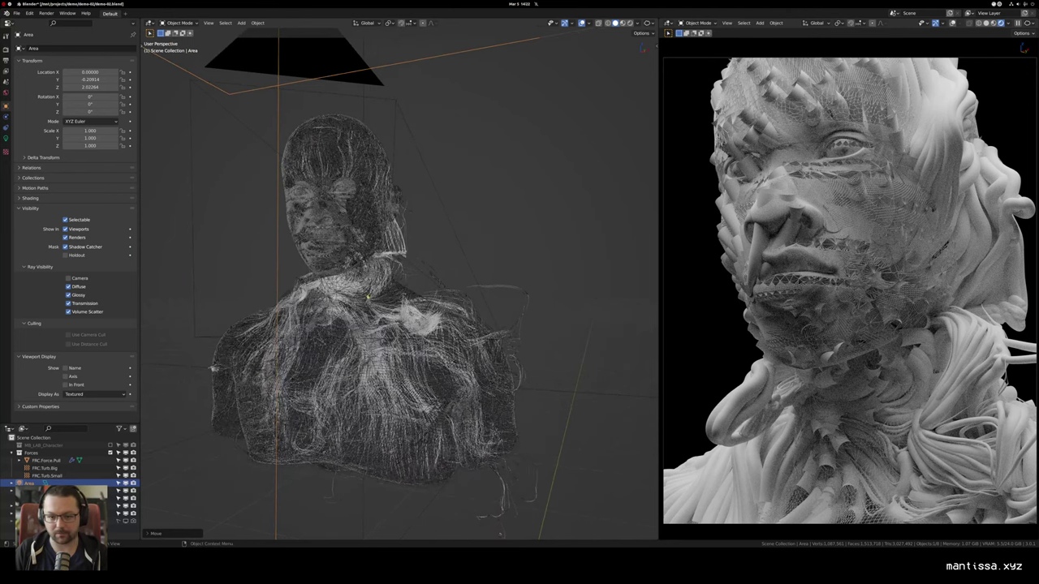
drag(431, 382, 388, 374)
drag(302, 349, 305, 320)
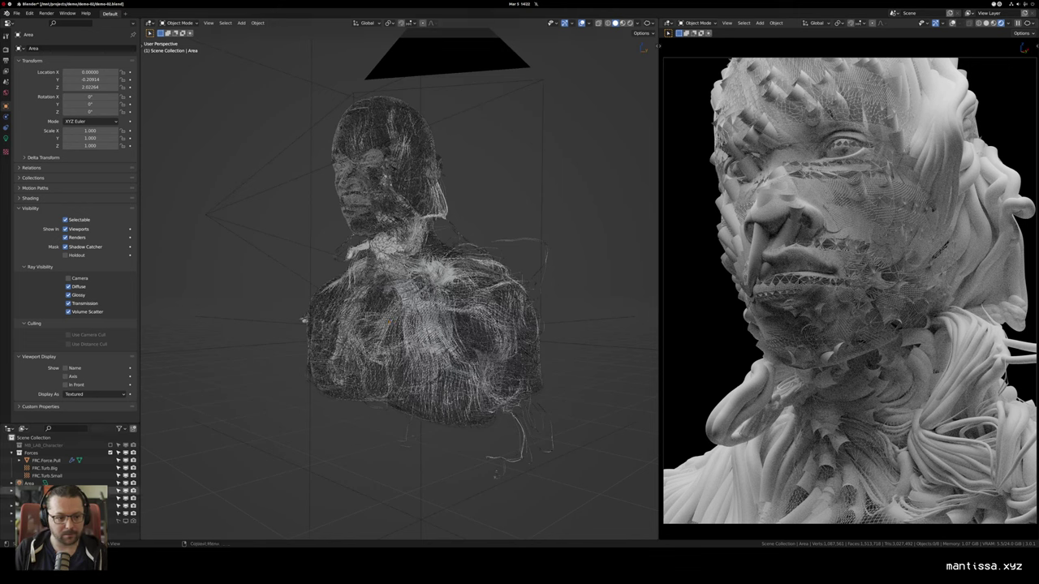
Step: Select OBJ.Dude.000 and set the Diameter Root in its particle hair shape settings to 0.1
click(117, 506)
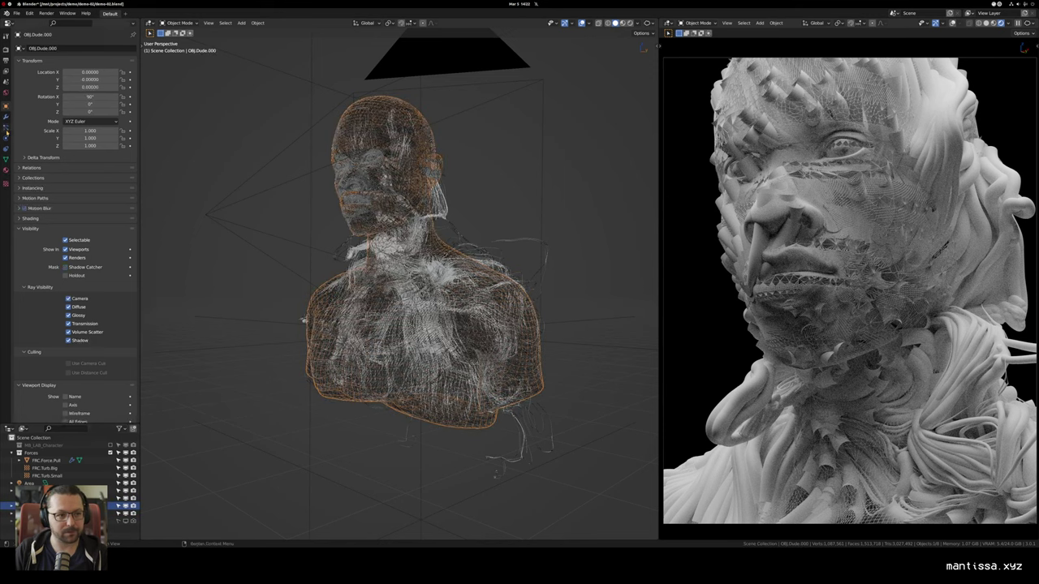
click(6, 129)
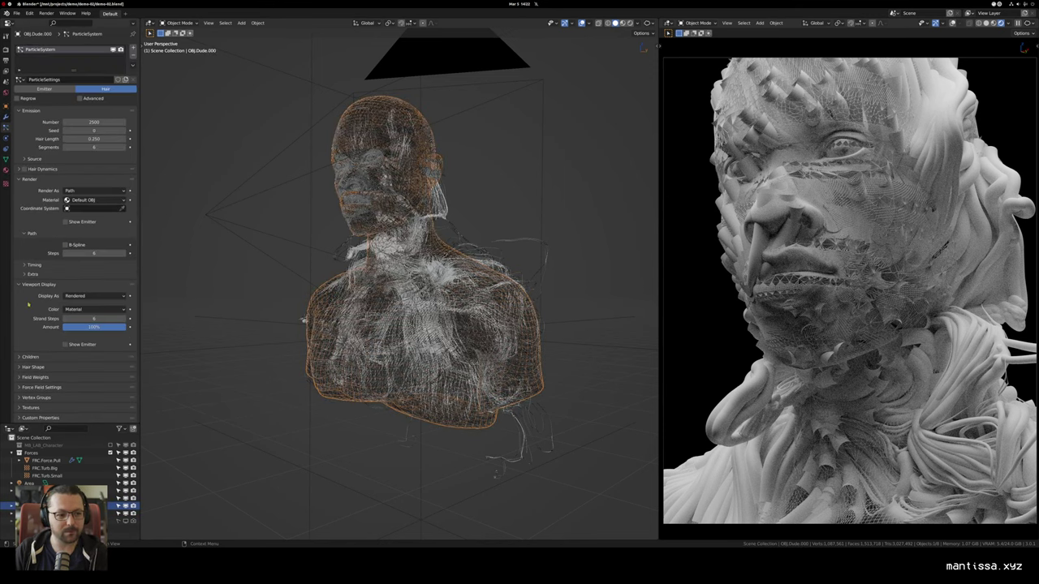
click(35, 367)
scroll(24, 301, down, 3)
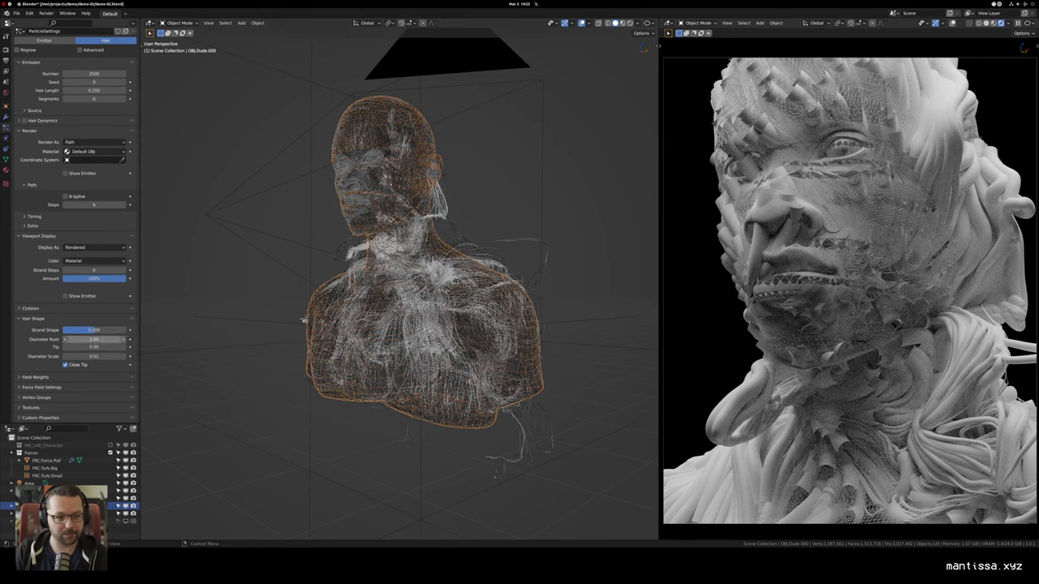
click(94, 340)
text(.1)
key(Return)
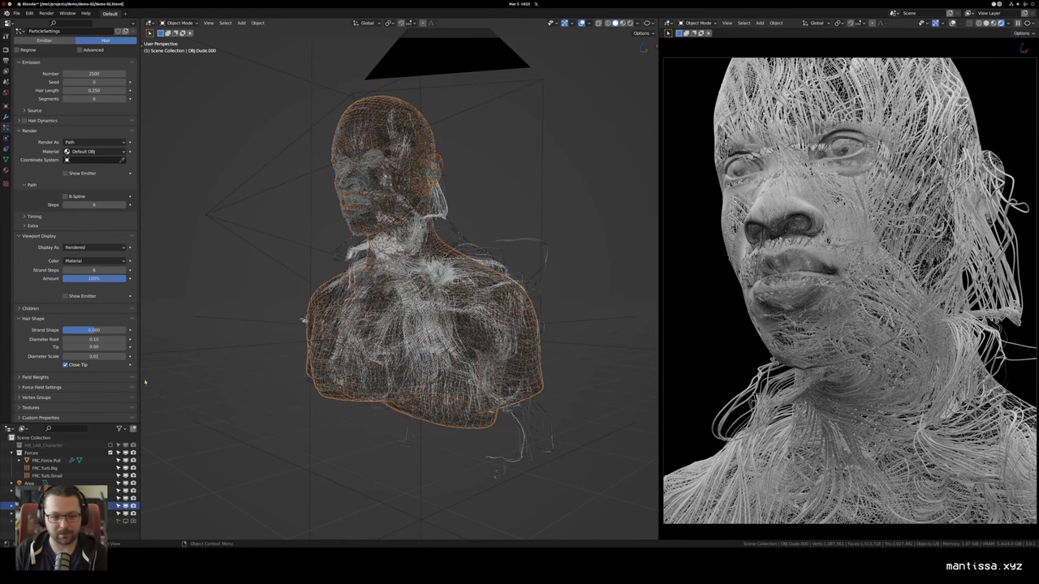
Step: Set the hair's Diameter Root to 0.05 and inspect the strands around the eye and nose up close
click(103, 337)
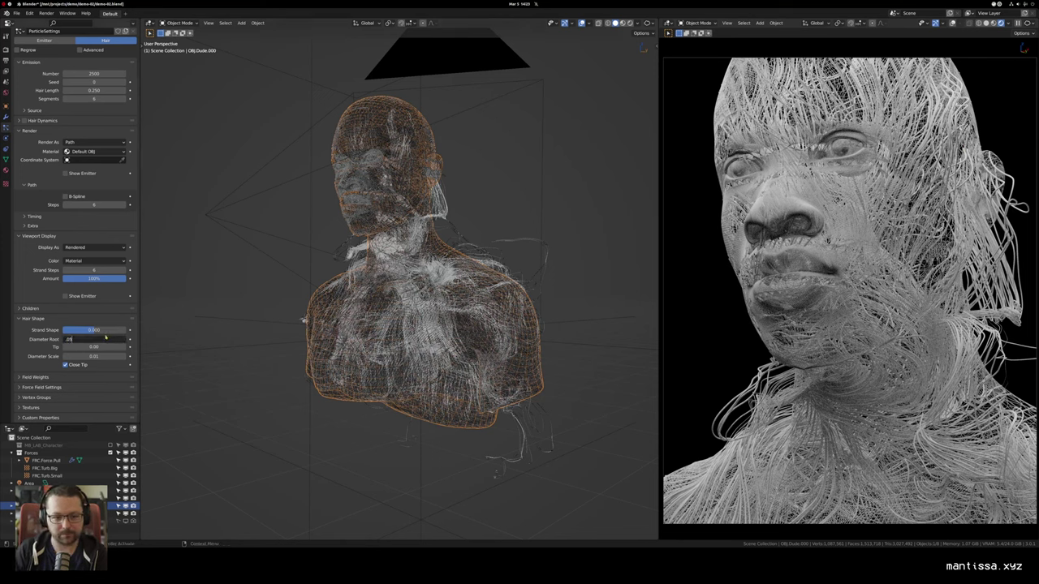
text(.05)
key(Return)
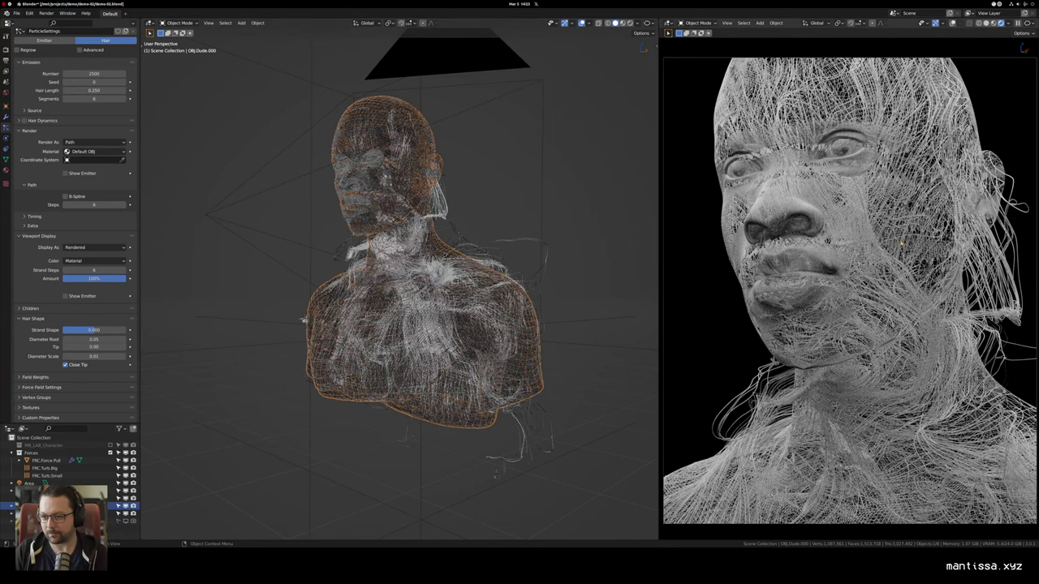
scroll(430, 260, up, 3)
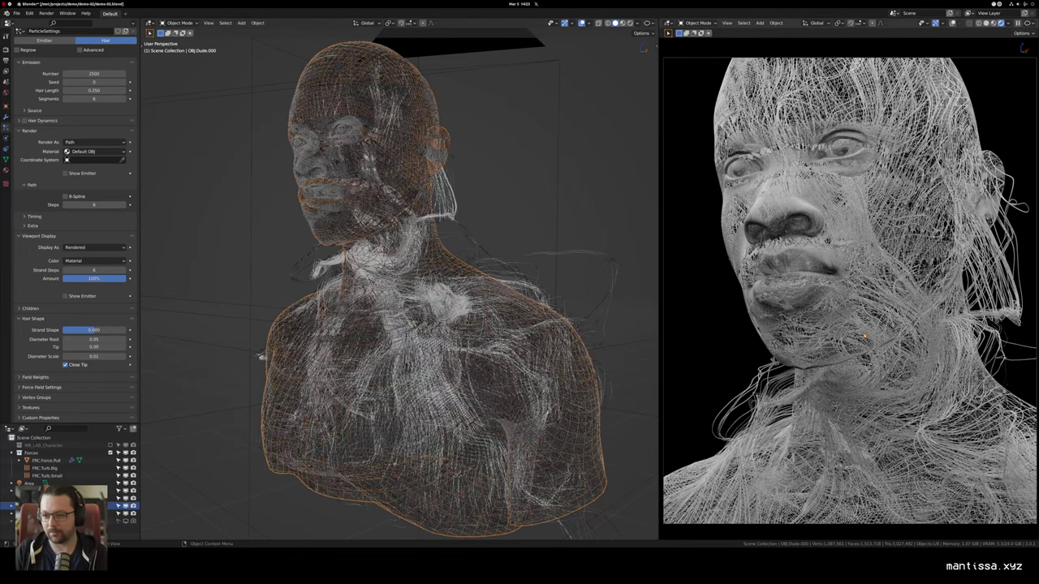
scroll(862, 180, up, 6)
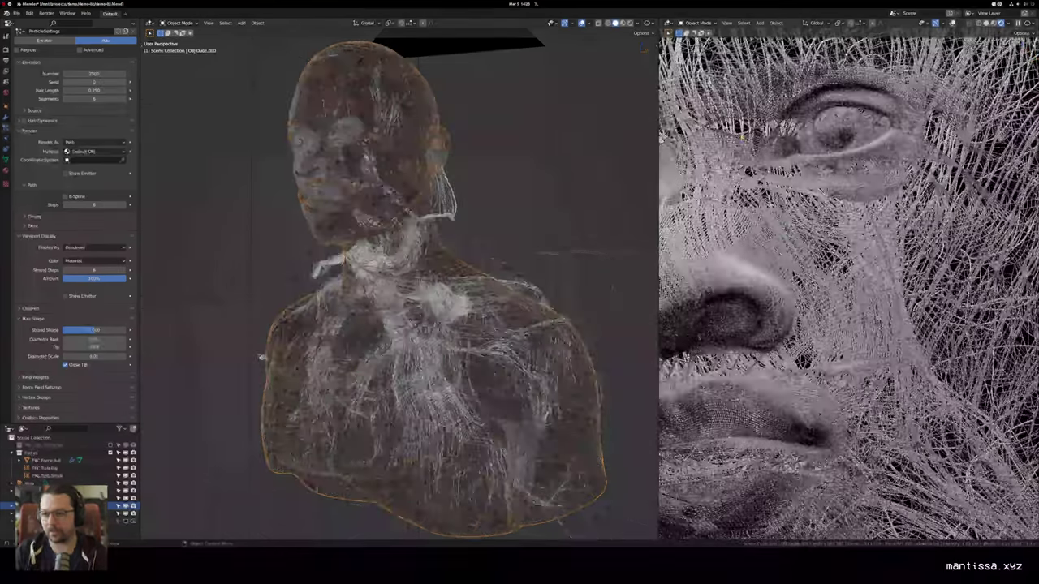
scroll(862, 180, up, 6)
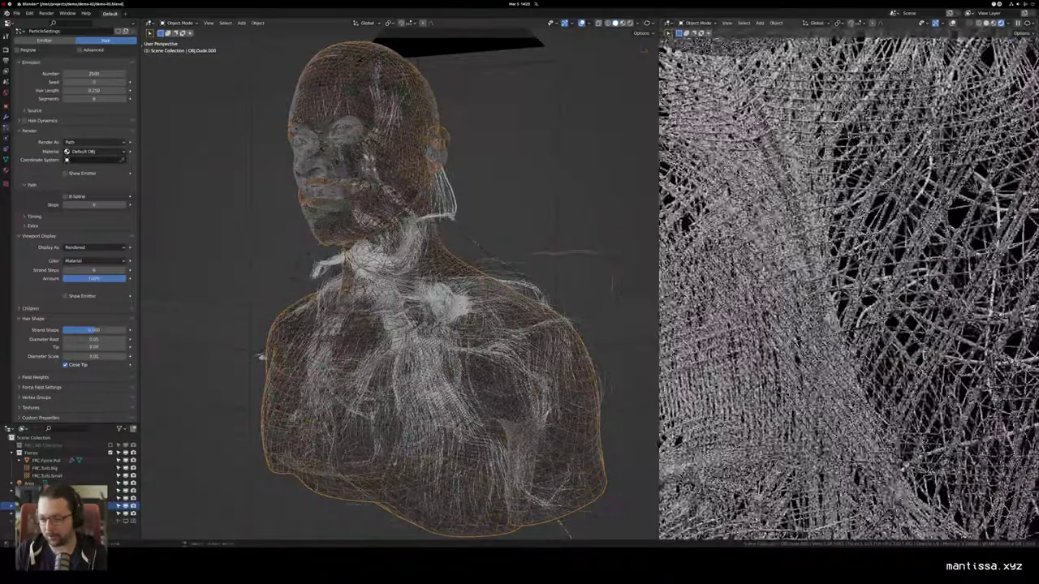
Step: Compare Diameter Root values of 1 and 0.05 for the strands in the rendered camera view
click(99, 340)
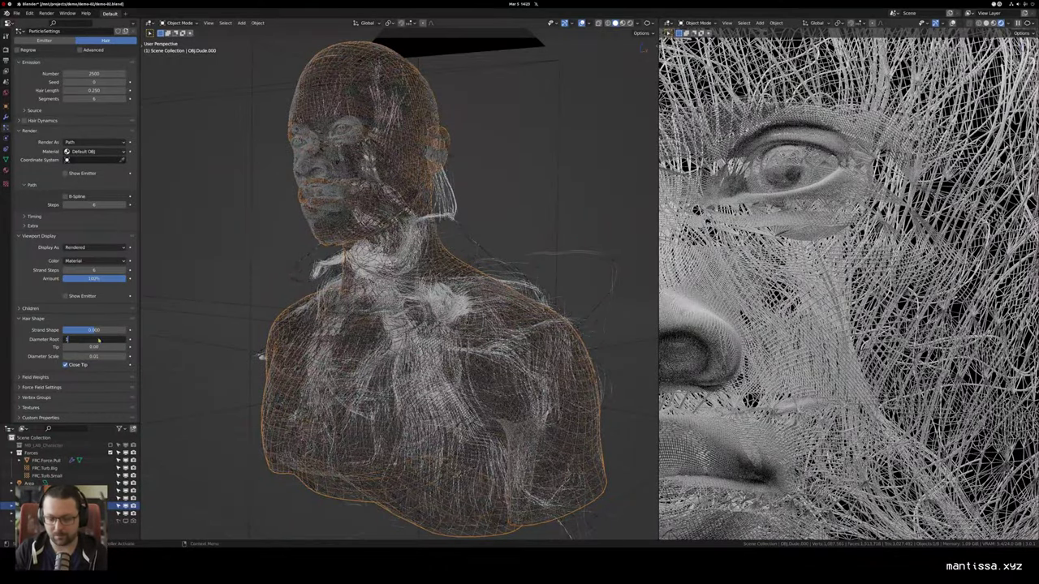
text(1)
key(Return)
scroll(828, 317, down, 6)
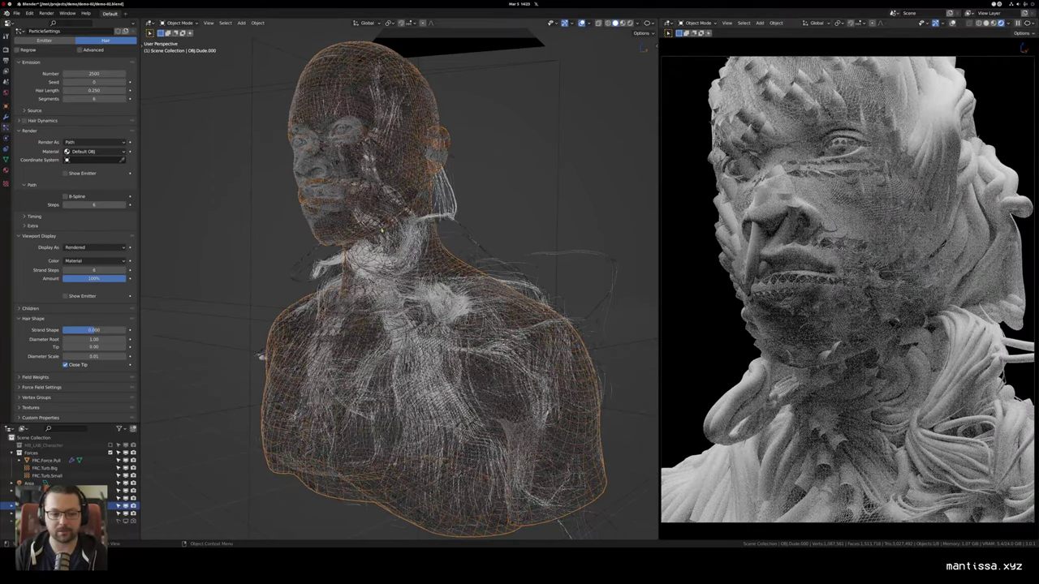
double_click(81, 339)
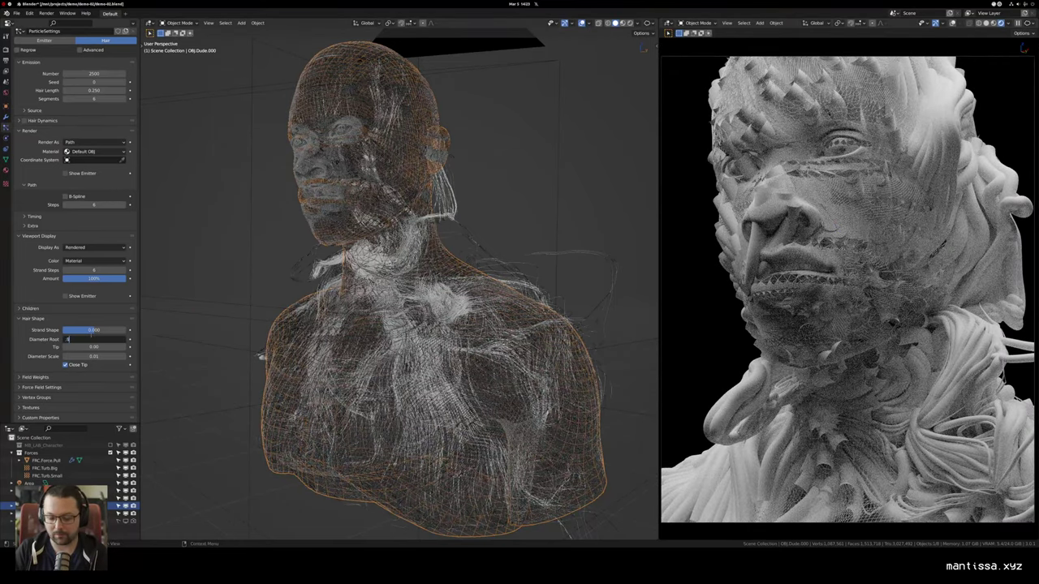
key(Return)
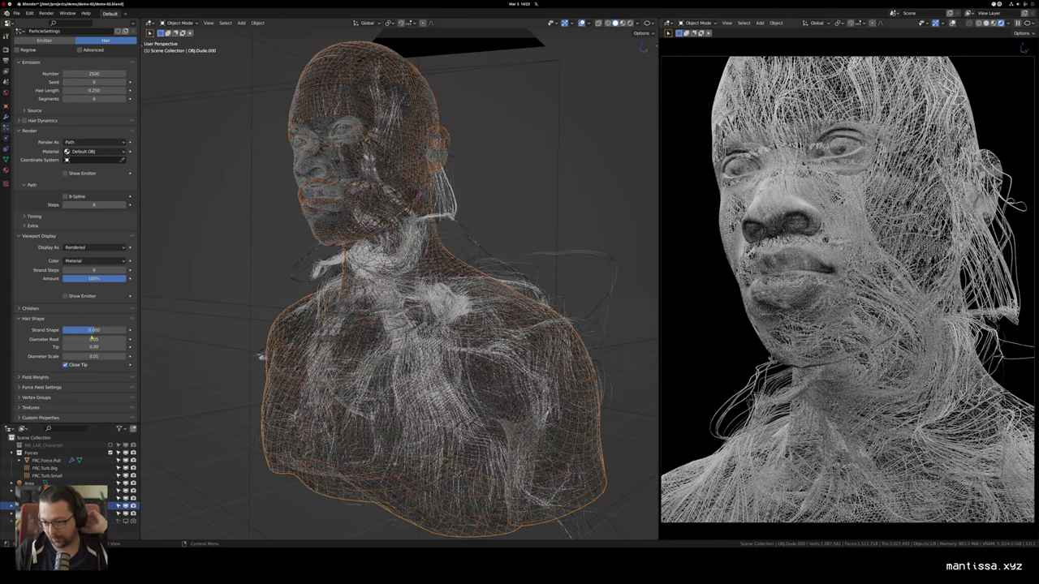
Step: Set the Diameter Root of the bust's hair back to 0.1
double_click(81, 339)
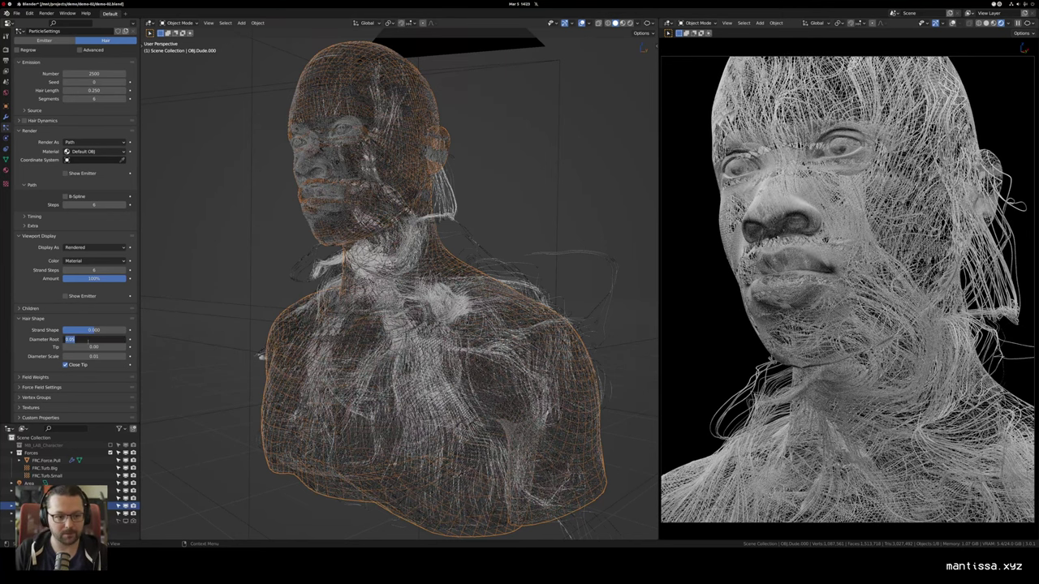
text(0.1)
key(Return)
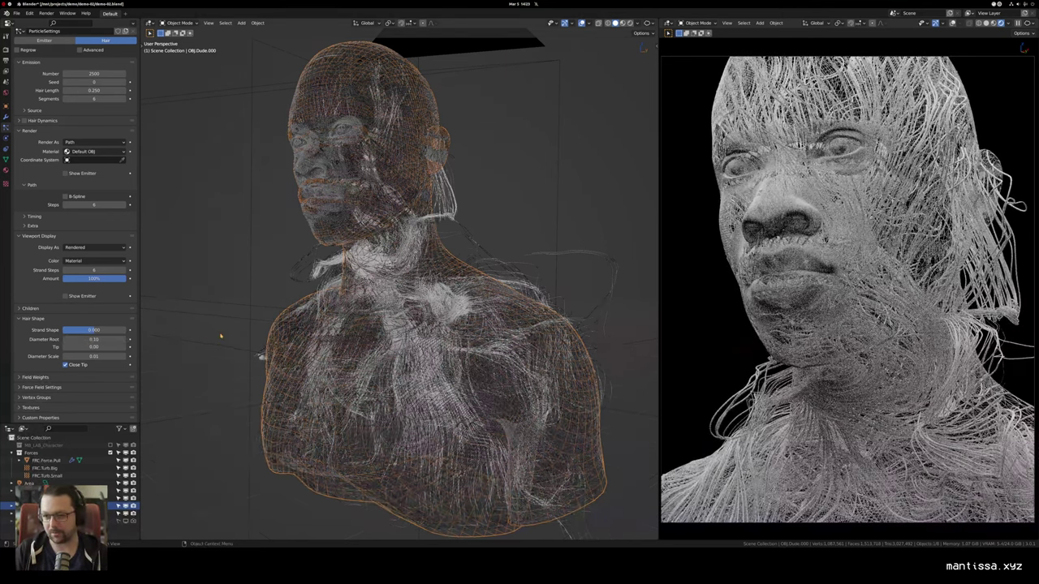
Step: Deselect everything and switch the camera view to solid shading
drag(263, 340, 569, 341)
key(alt+a)
key(z)
click(715, 338)
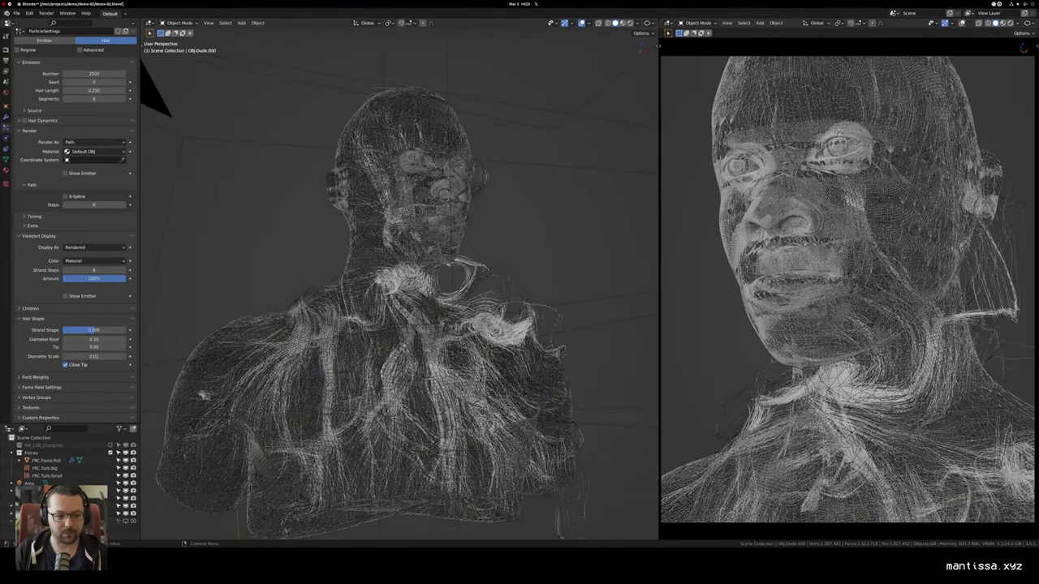
Step: Make the hidden OBJ.Dude.002 body mesh visible in the viewport and select it
click(126, 522)
click(115, 522)
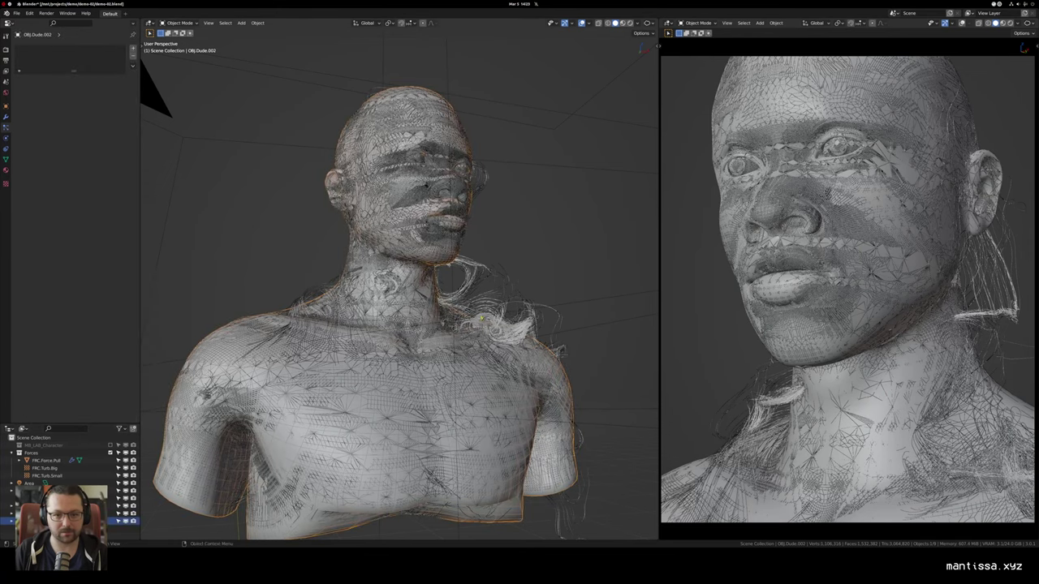
drag(171, 243, 149, 205)
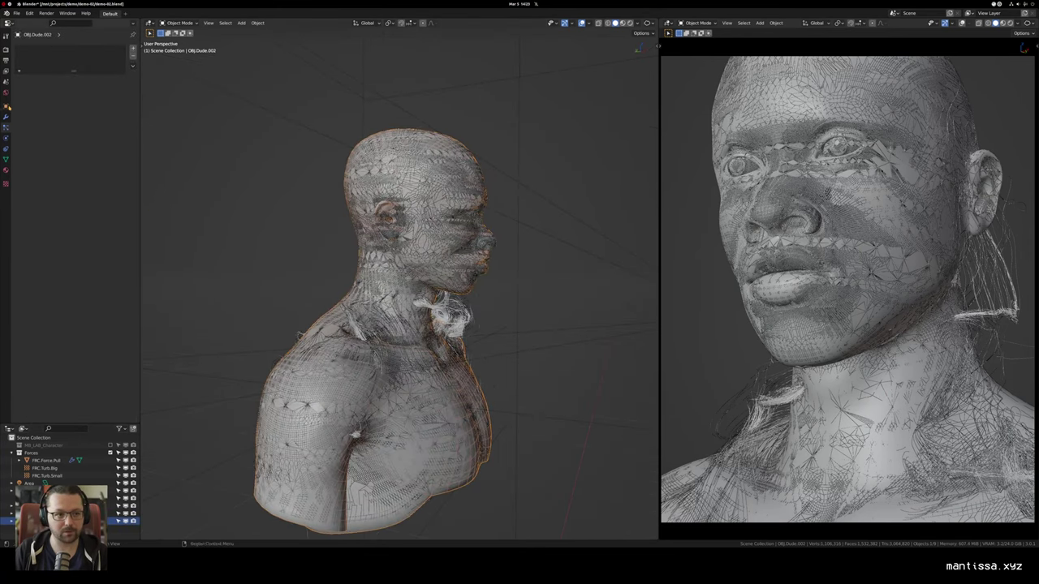
Step: Add a Decimate modifier to the OBJ.Dude.002 body mesh and set it to Planar mode
click(6, 116)
click(48, 49)
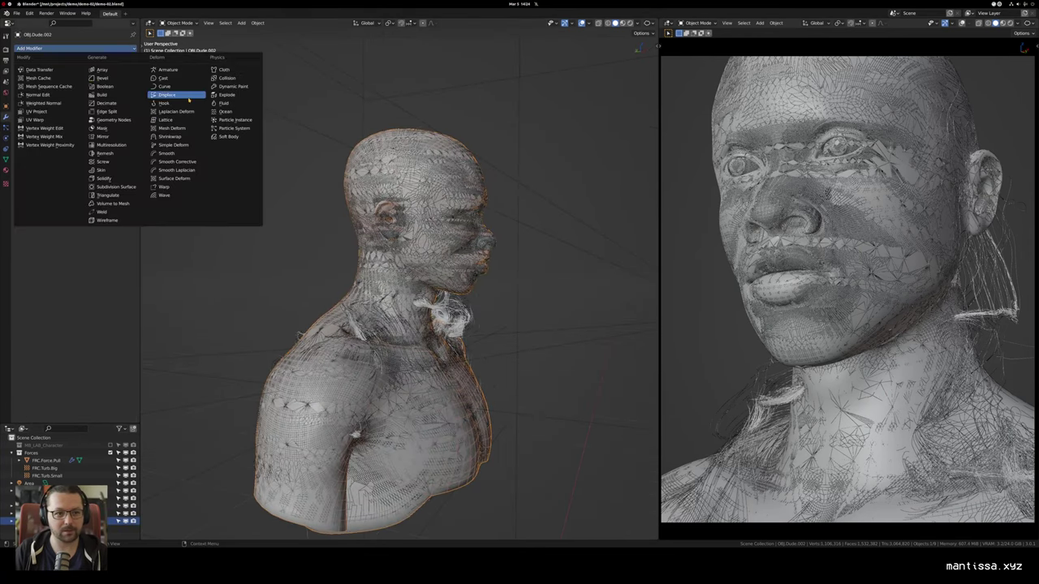
click(108, 104)
click(127, 89)
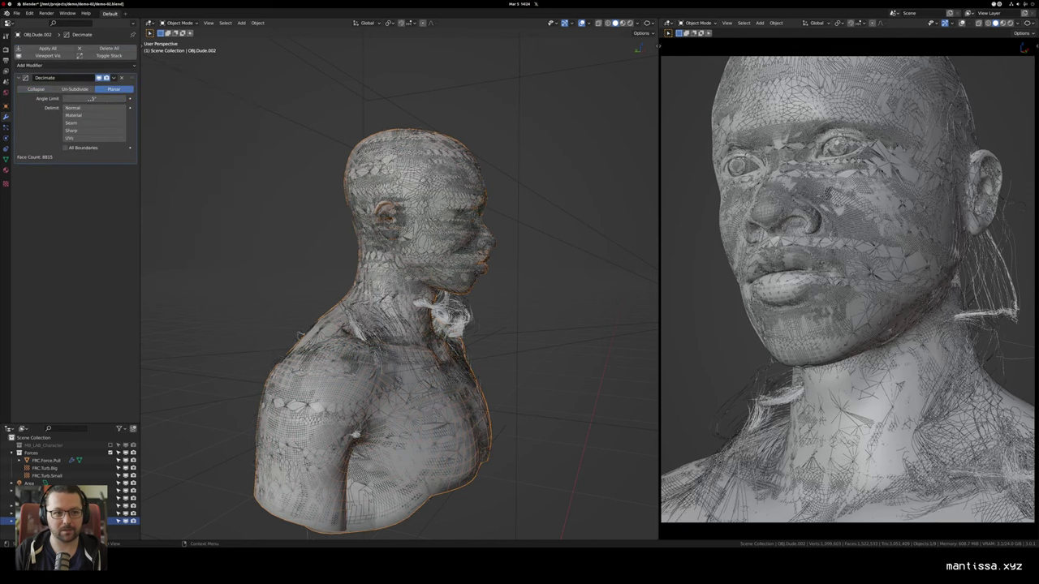
Step: Isolate the body mesh in the working viewport and increase the Decimate modifier's angle limit
drag(513, 204, 485, 211)
key(KP_Divide)
scroll(443, 216, up, 3)
key(alt+a)
scroll(459, 217, up, 2)
click(459, 218)
drag(406, 203, 381, 216)
mouse_move(96, 98)
mouse_down()
mouse_move(124, 99)
mouse_move(112, 98)
mouse_up()
scroll(407, 210, down, 1)
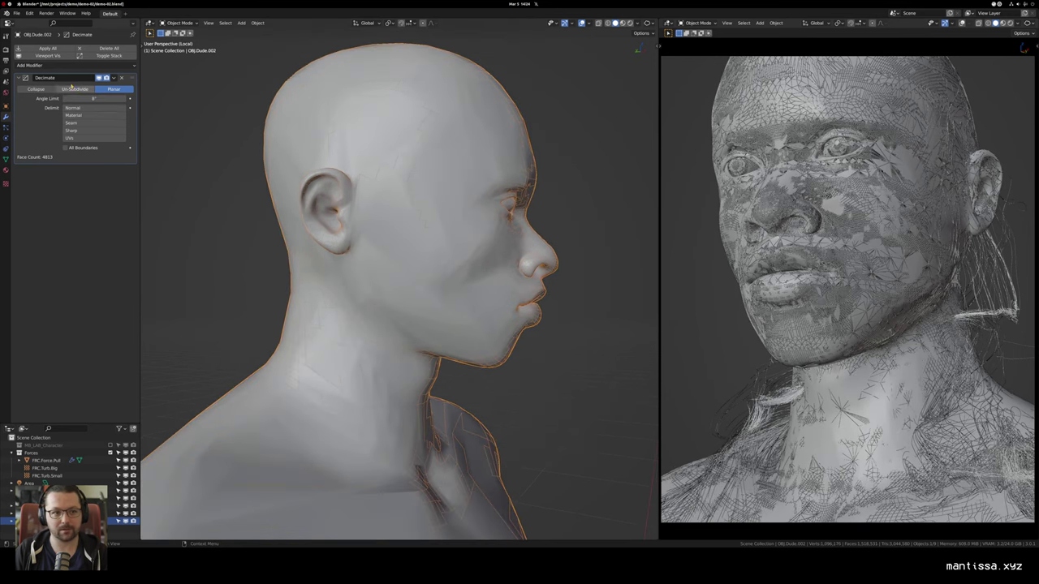
Step: Add a Wireframe modifier to the body mesh with Even thickness disabled and Relative thickness enabled
click(53, 66)
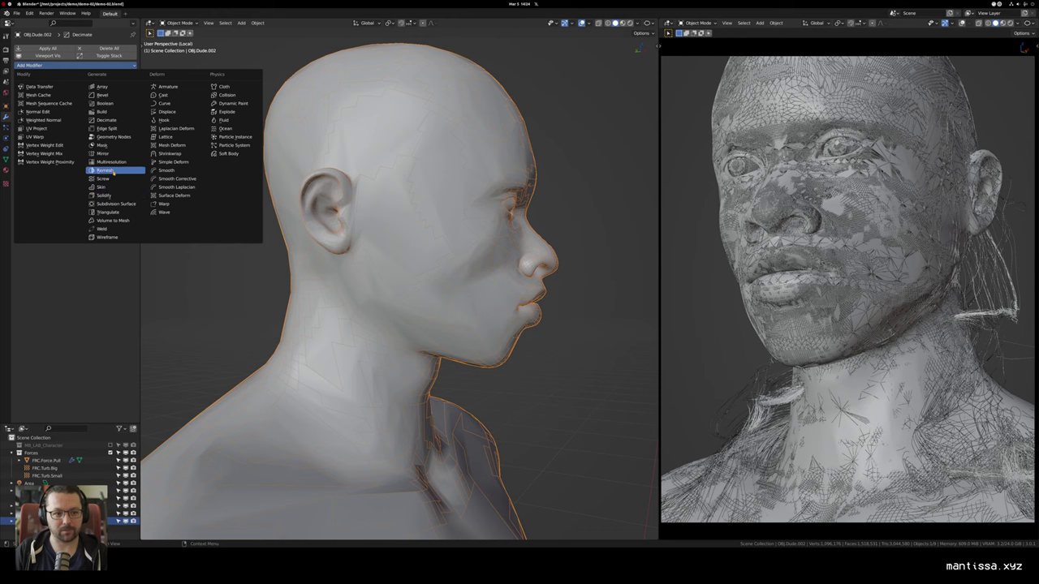
click(106, 237)
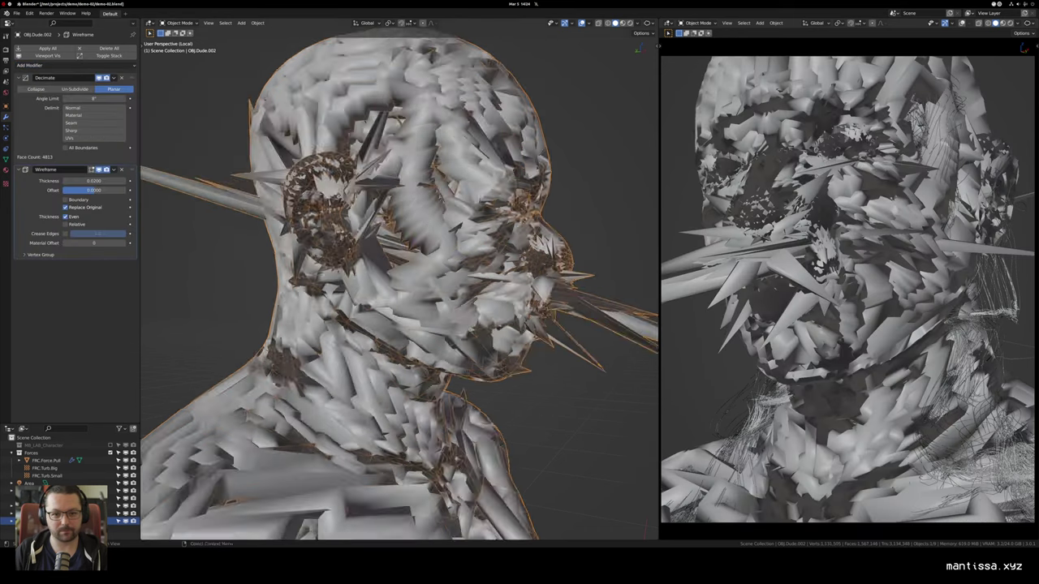
click(71, 216)
mouse_move(207, 219)
mouse_down()
mouse_move(152, 223)
mouse_move(203, 237)
mouse_up()
click(65, 224)
Step: Set the Wireframe modifier's thickness to 0.42 after trying 0.25
key(KP_6)
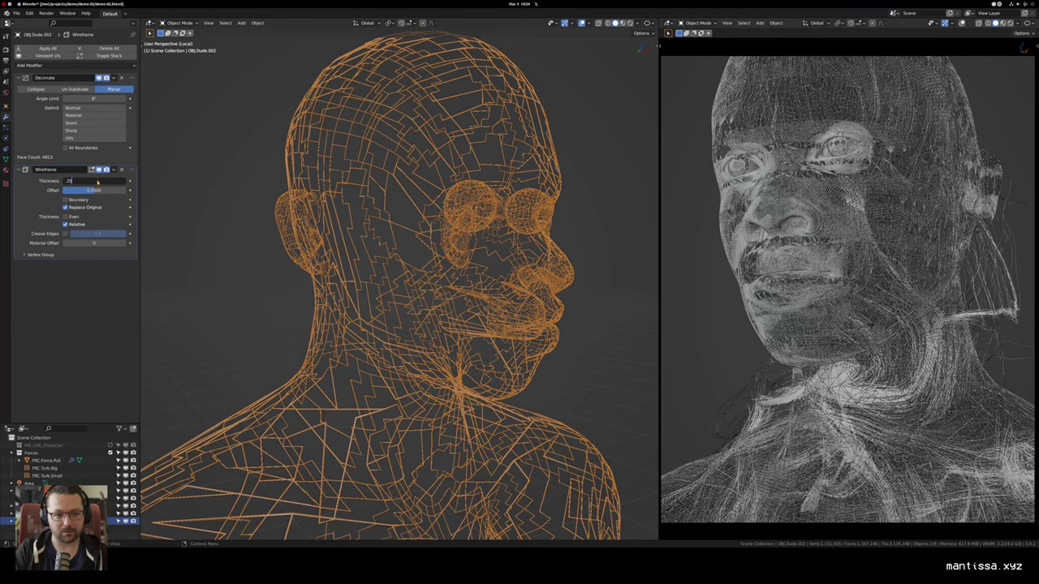
key(Return)
drag(225, 206, 245, 209)
double_click(95, 181)
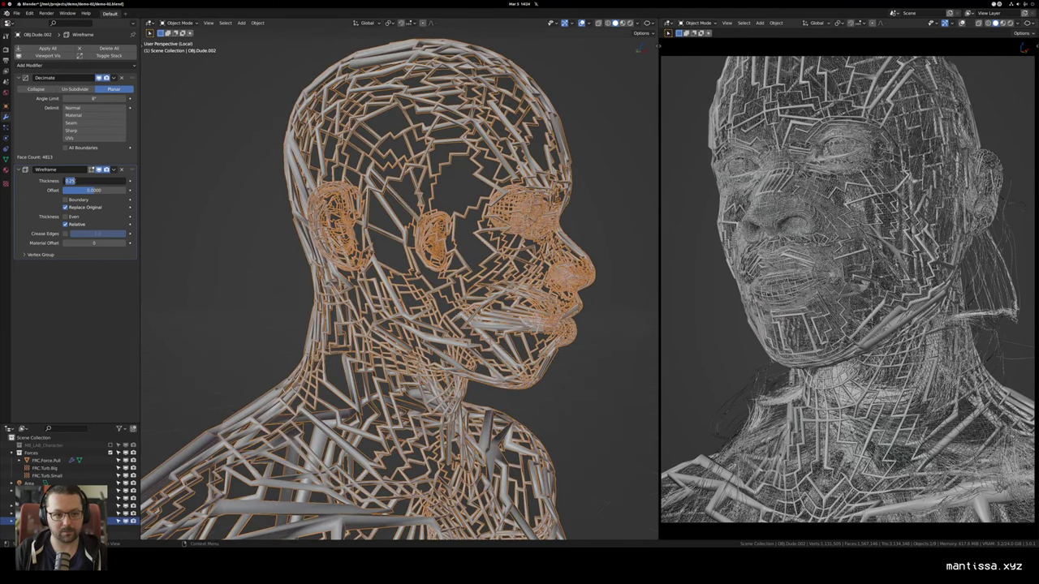
text(.420)
key(Return)
Step: Deselect everything, inspect the wireframe on the face and switch the camera view to rendered shading
key(alt+a)
drag(390, 207, 332, 212)
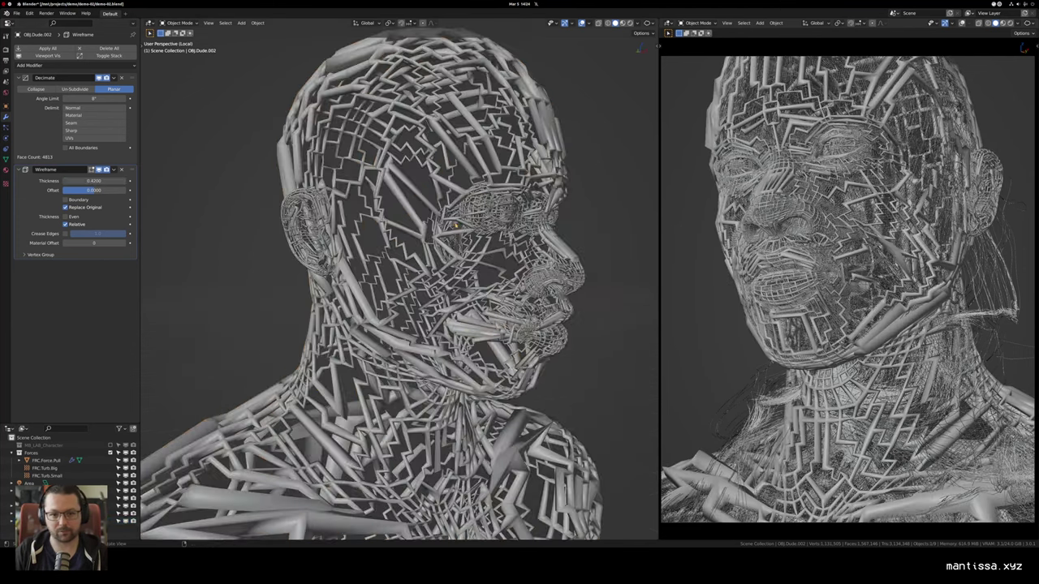
scroll(439, 213, up, 3)
drag(442, 209, 422, 223)
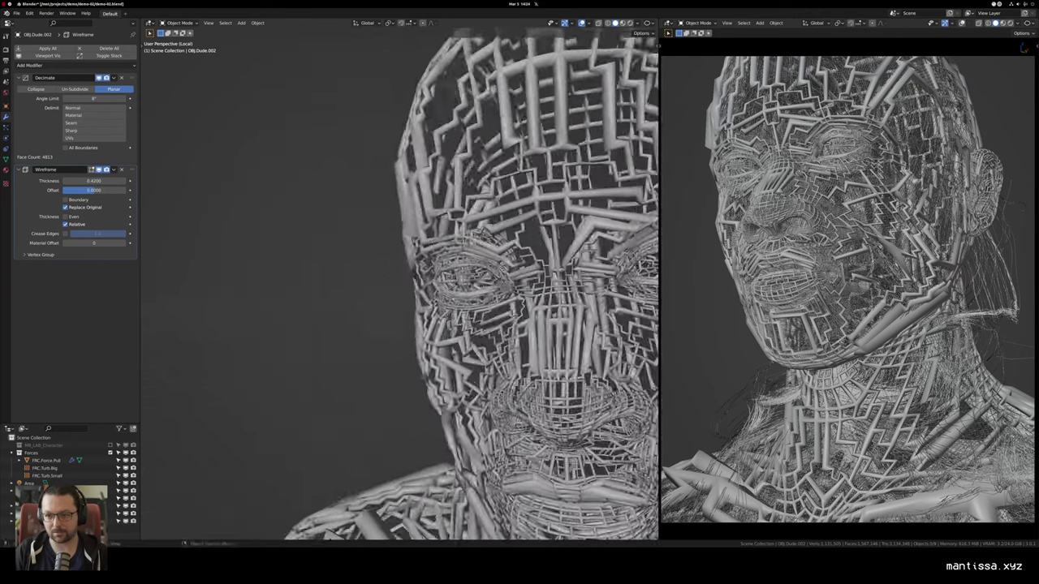
drag(487, 231, 422, 217)
key(z)
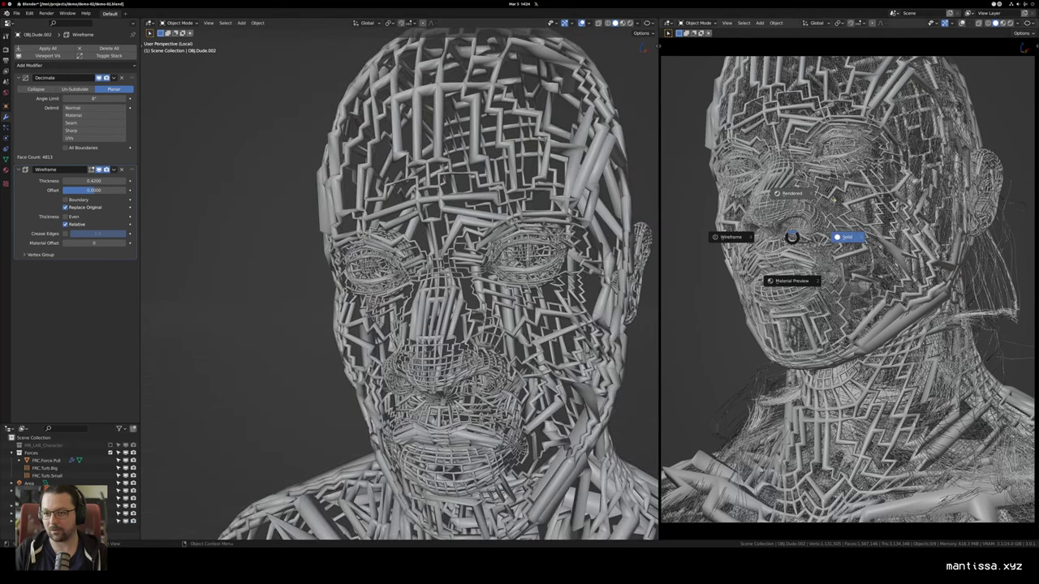
click(791, 193)
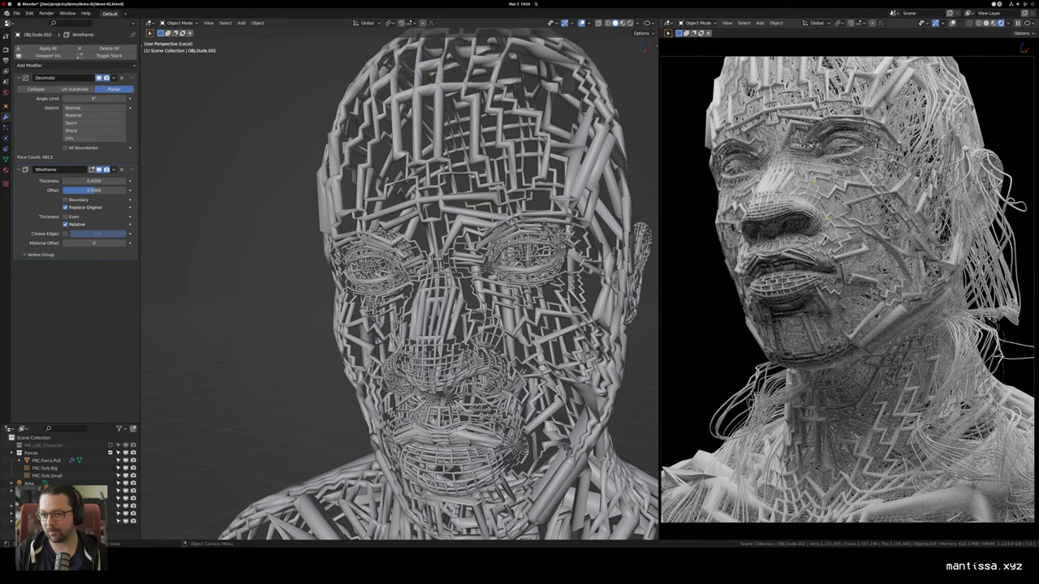
Step: Set the Decimate modifier's angle limit to 10° and check the head from the side
drag(614, 244, 608, 241)
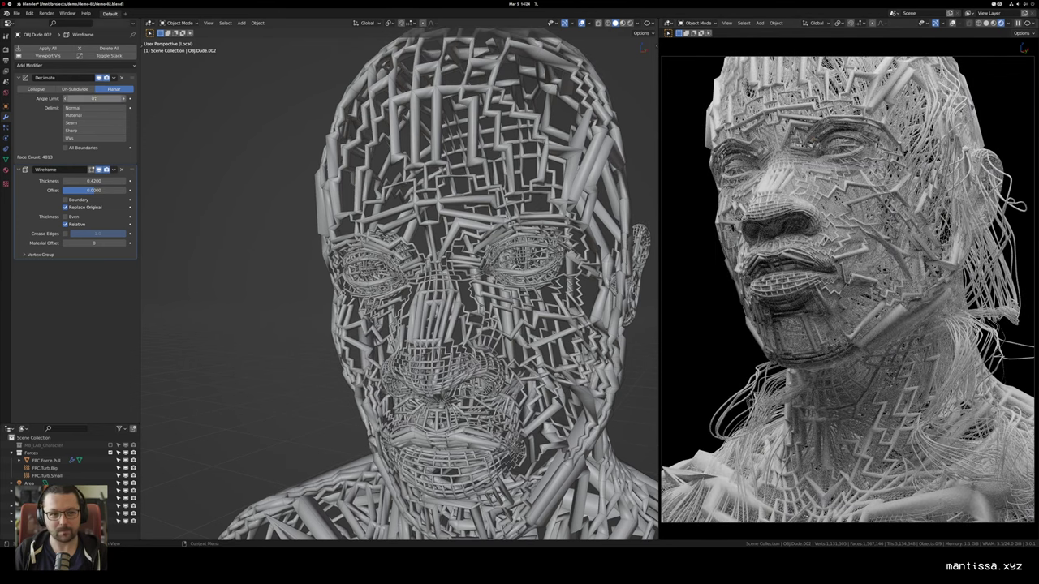
key(Return)
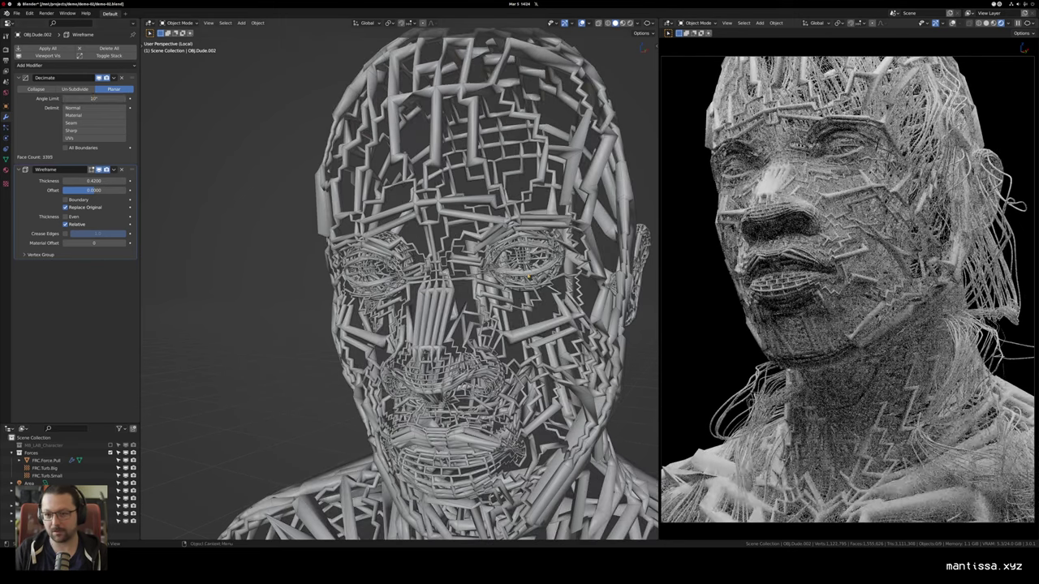
drag(358, 224, 412, 241)
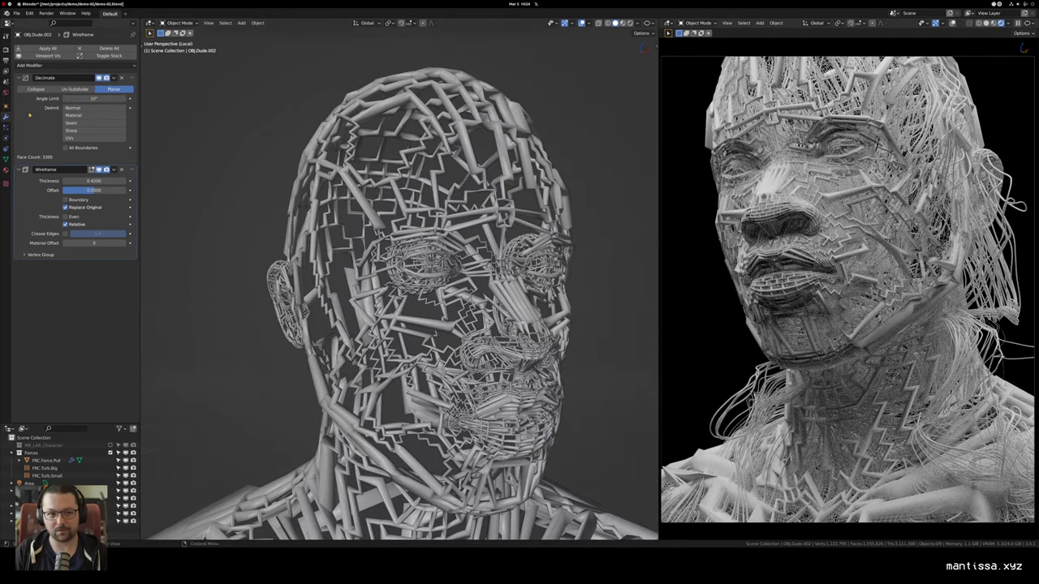
mouse_move(487, 260)
mouse_down()
mouse_move(444, 264)
mouse_move(486, 272)
mouse_up()
drag(425, 204, 448, 209)
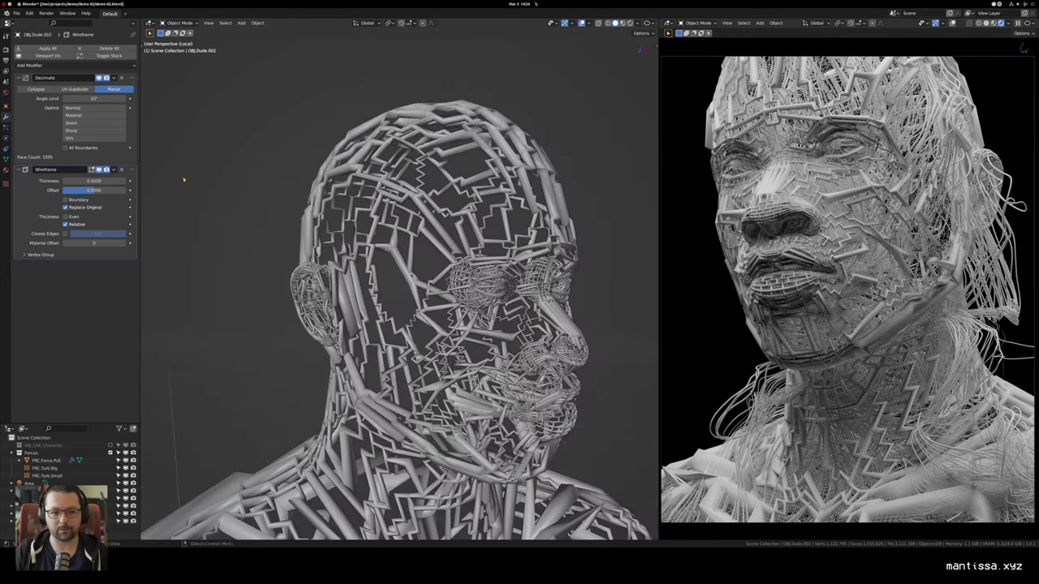
Step: Compare the head's wireframe with the Decimate modifier's All Boundaries option on and off, leaving it off
click(80, 150)
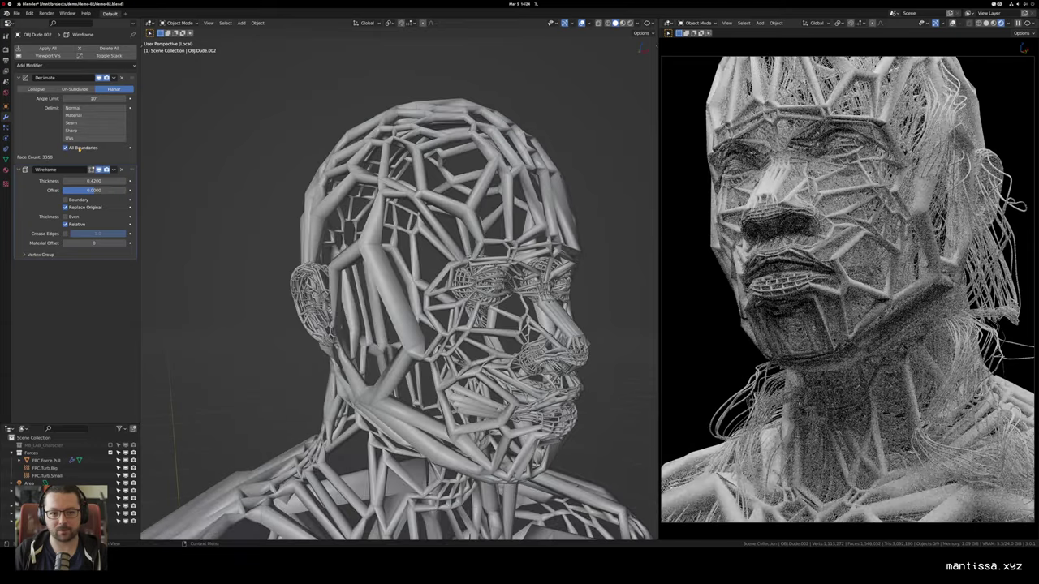
click(79, 150)
click(79, 149)
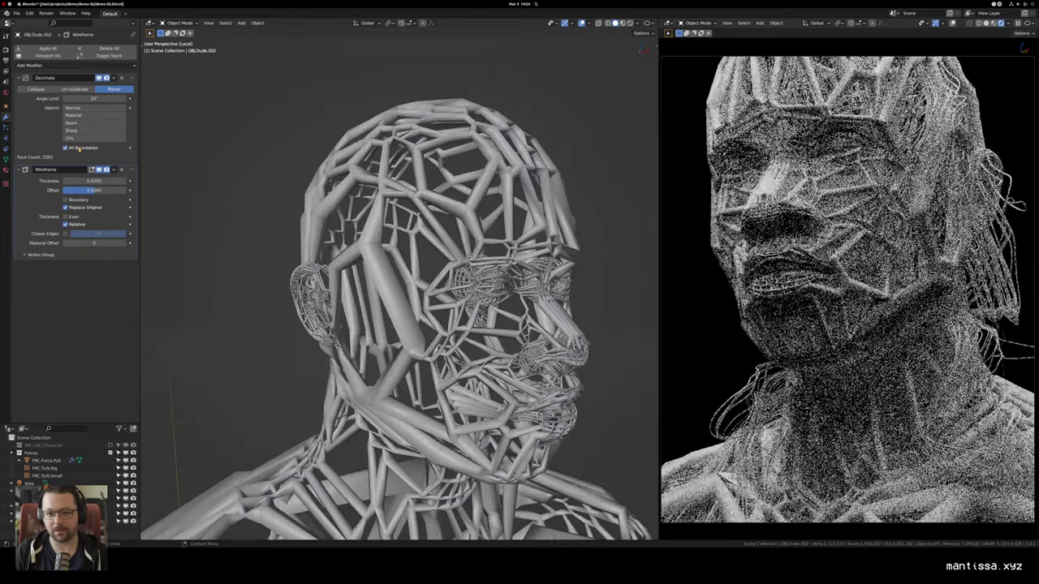
drag(487, 284, 398, 285)
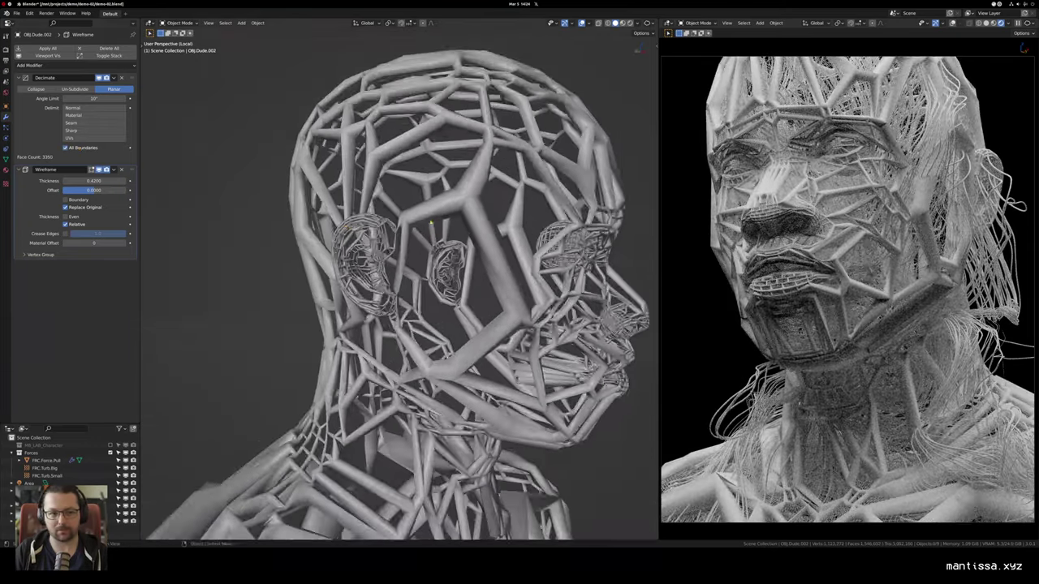
scroll(398, 284, up, 2)
drag(479, 198, 389, 193)
scroll(443, 198, down, 2)
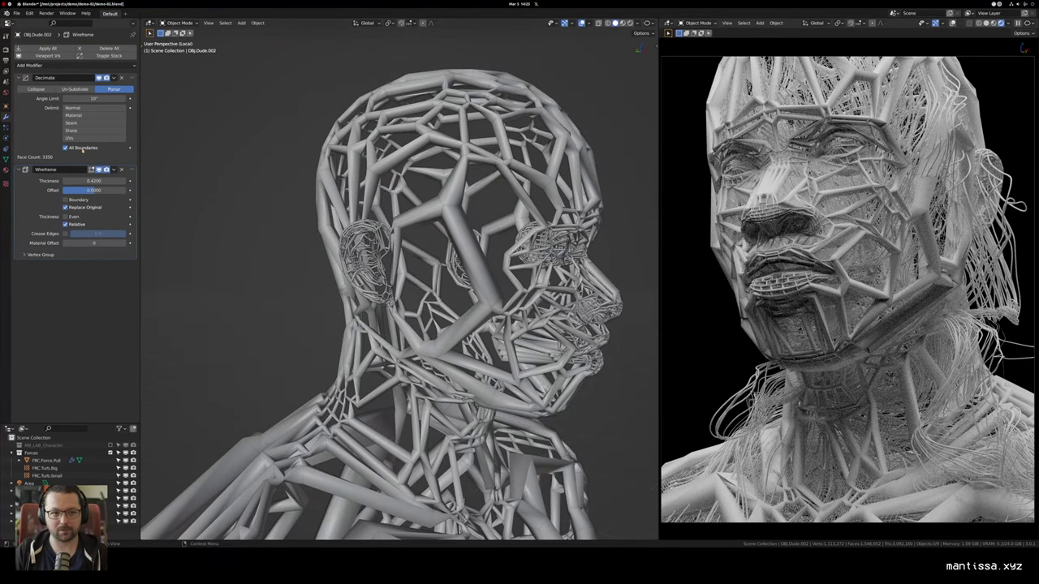
click(82, 148)
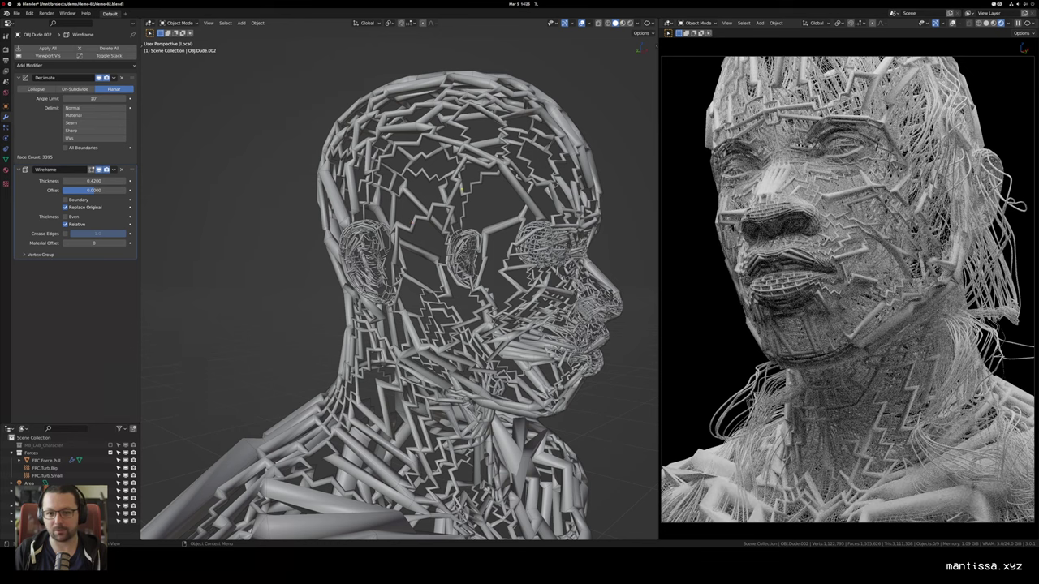
mouse_move(461, 190)
mouse_down()
mouse_move(442, 192)
mouse_move(507, 188)
mouse_move(479, 190)
mouse_up()
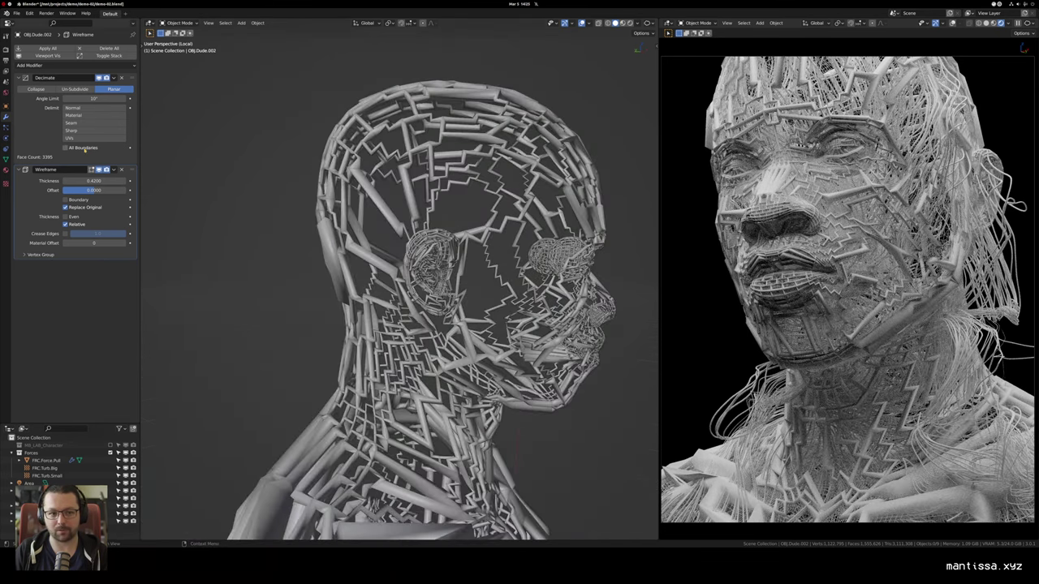
click(66, 148)
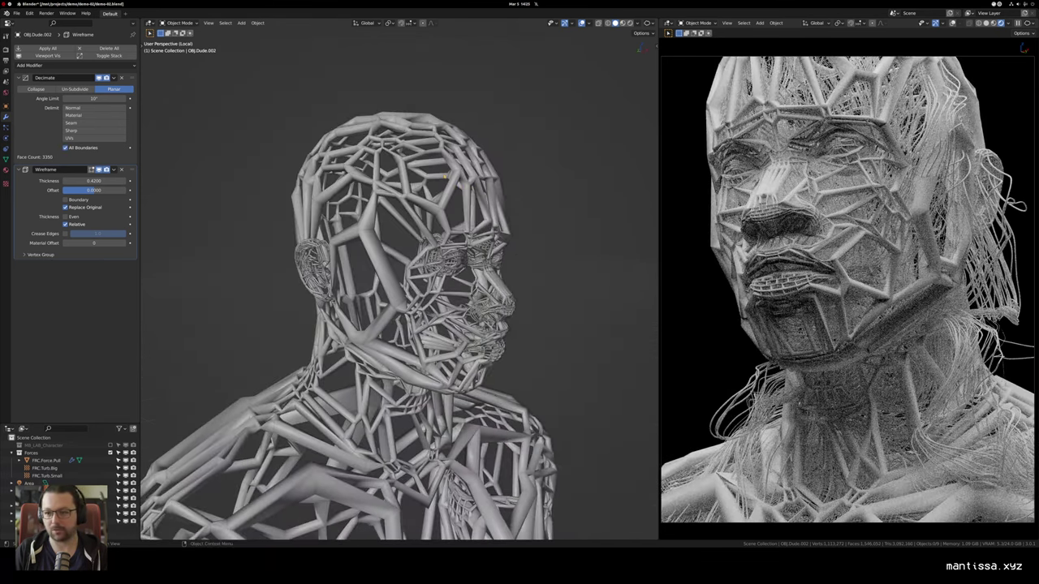
mouse_move(444, 176)
mouse_down()
mouse_move(414, 176)
mouse_move(443, 181)
mouse_up()
scroll(435, 176, up, 1)
click(65, 148)
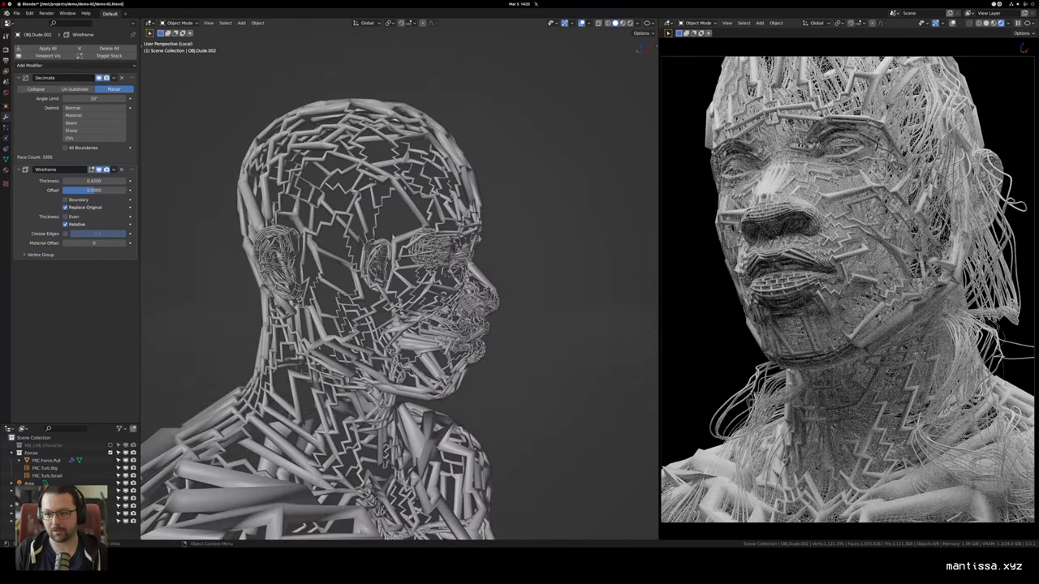
Step: Examine the wireframe and strands around the nose up close in the rendered camera view, and restore the full camera framing
scroll(397, 284, up, 5)
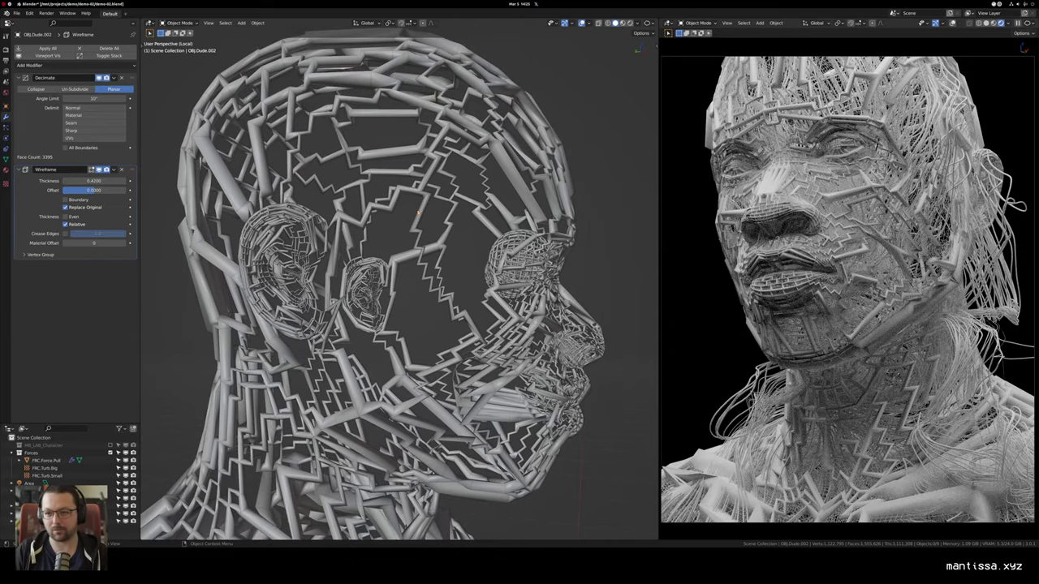
scroll(812, 203, up, 10)
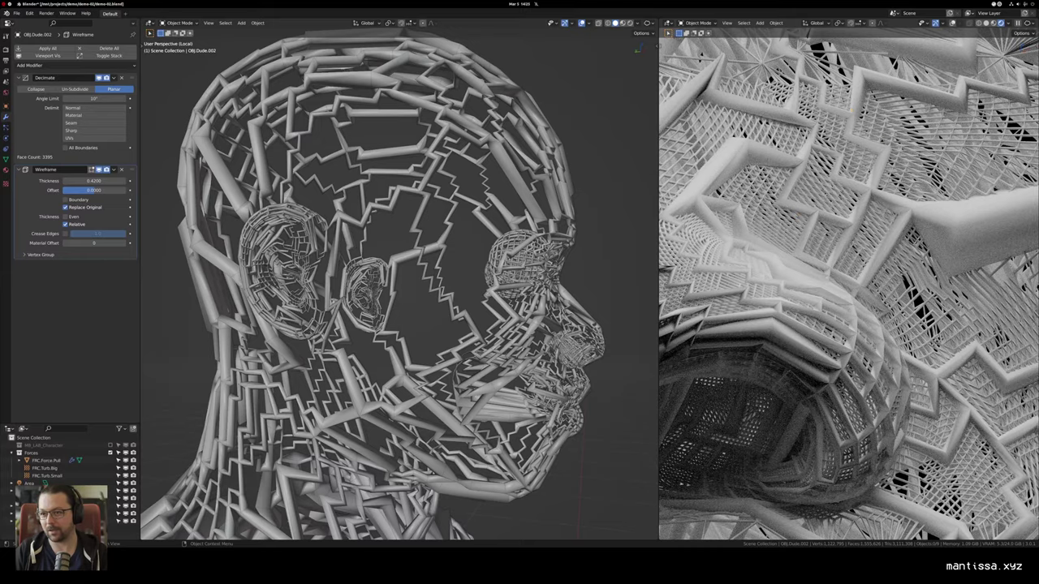
scroll(812, 203, down, 10)
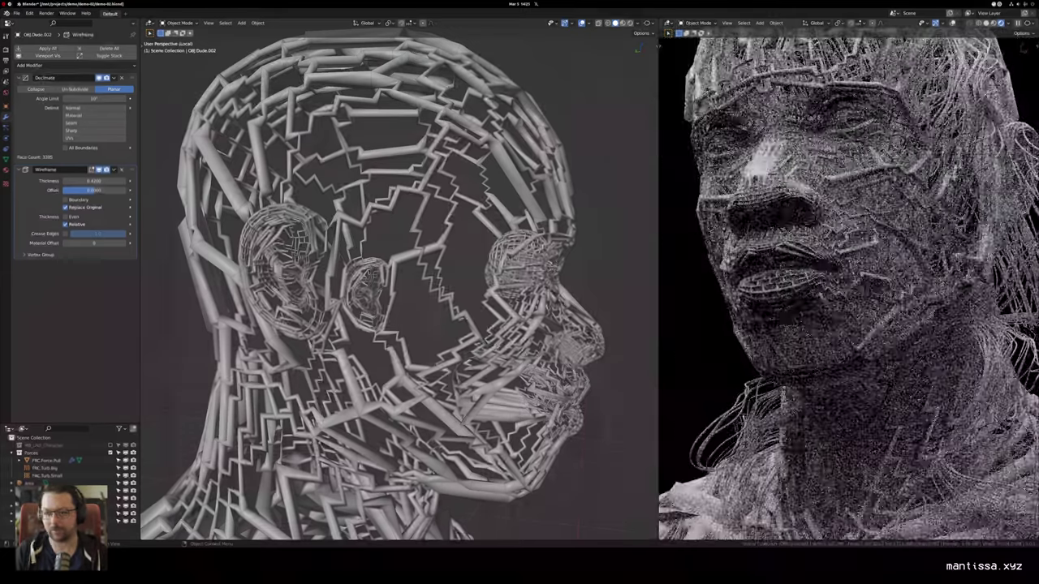
scroll(811, 203, down, 2)
key(Home)
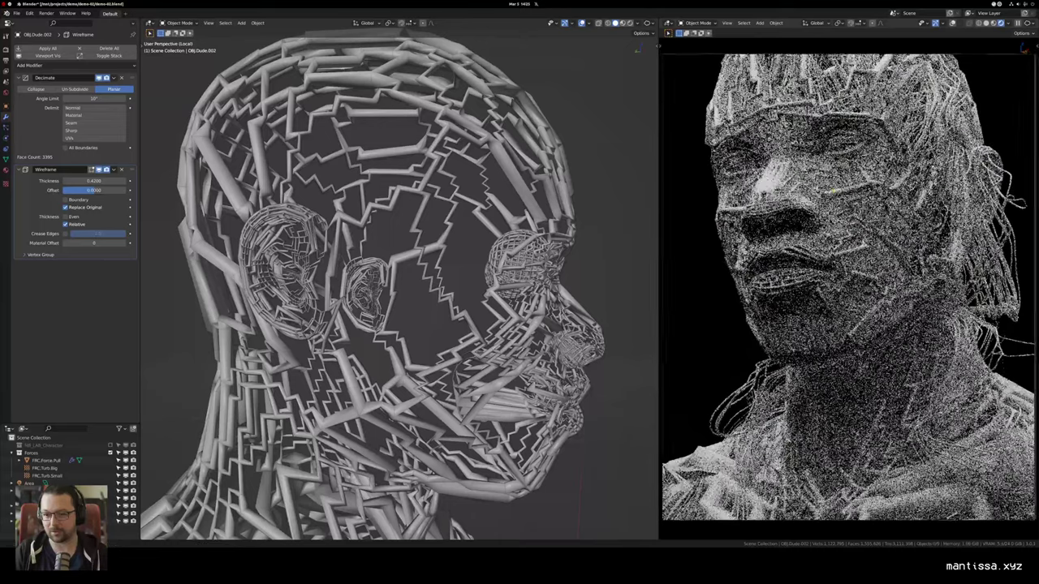
Step: Select the body mesh, add a Smooth modifier and place it between the Decimate and Wireframe modifiers
drag(497, 186, 457, 254)
click(456, 254)
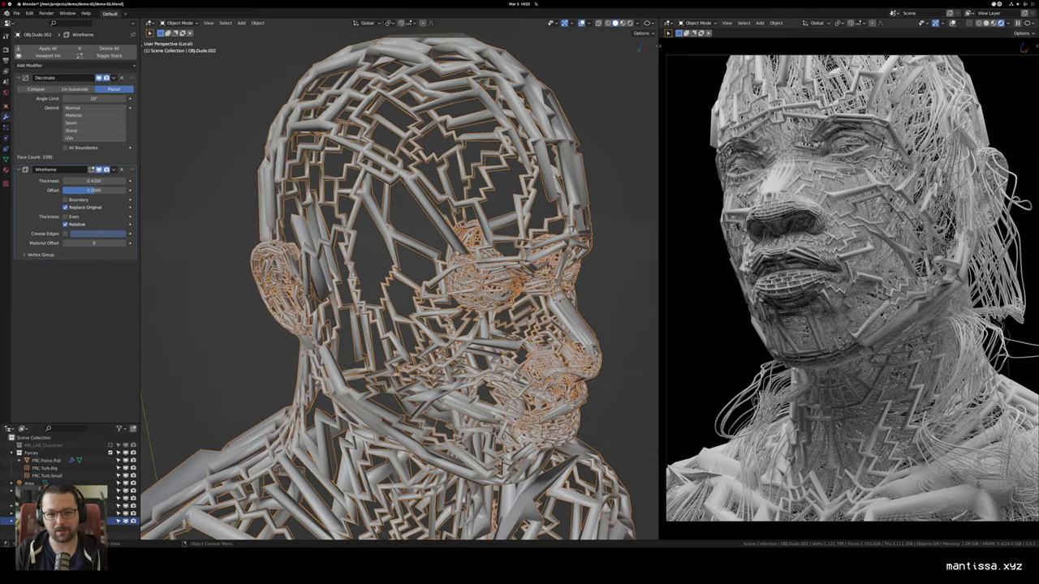
click(50, 65)
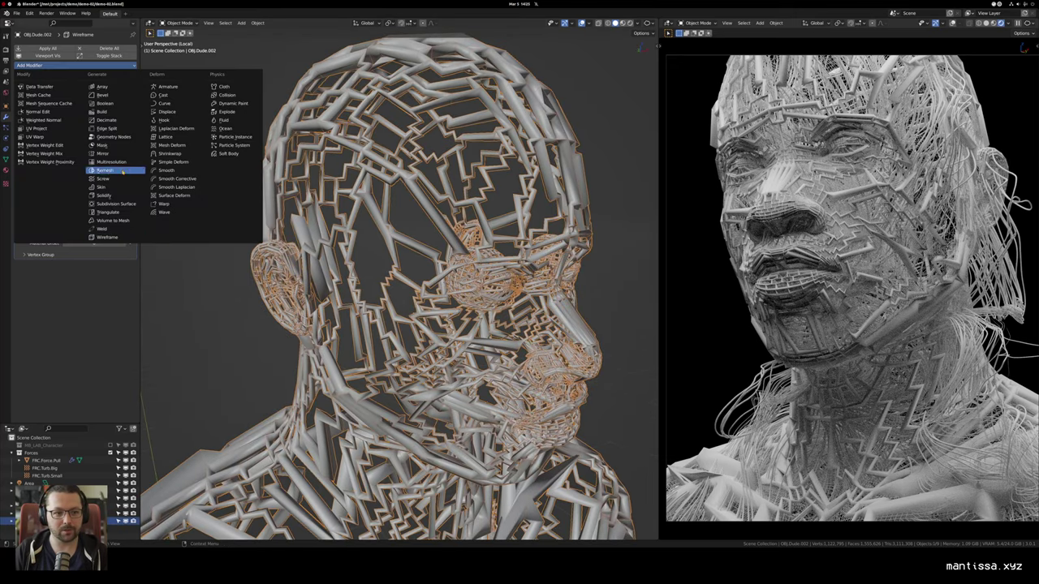
click(167, 169)
drag(132, 265, 132, 160)
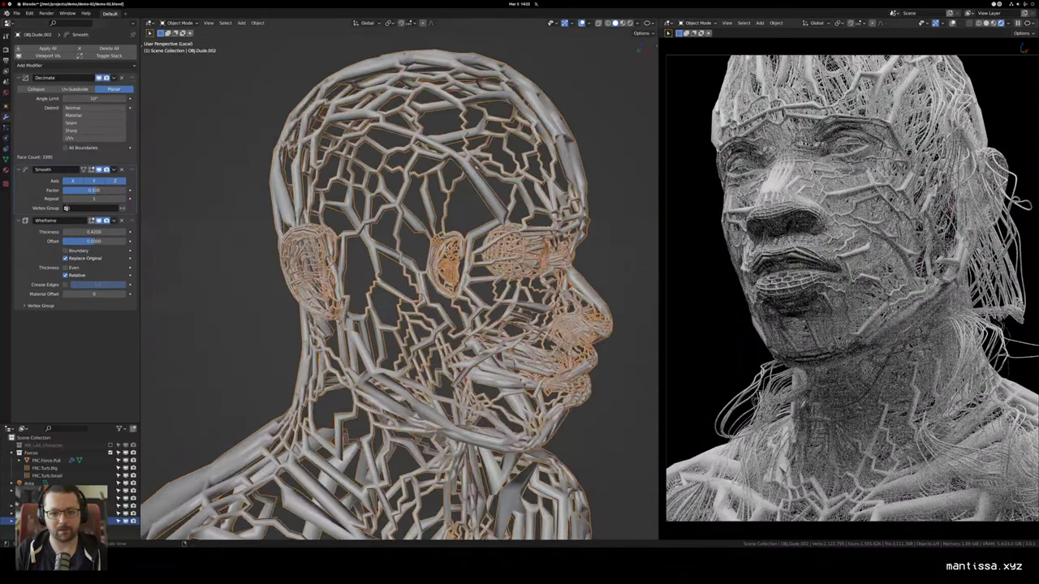
Step: Set the Smooth modifier's Repeat to 5 and inspect the rounded wireframe up close
drag(83, 198, 110, 199)
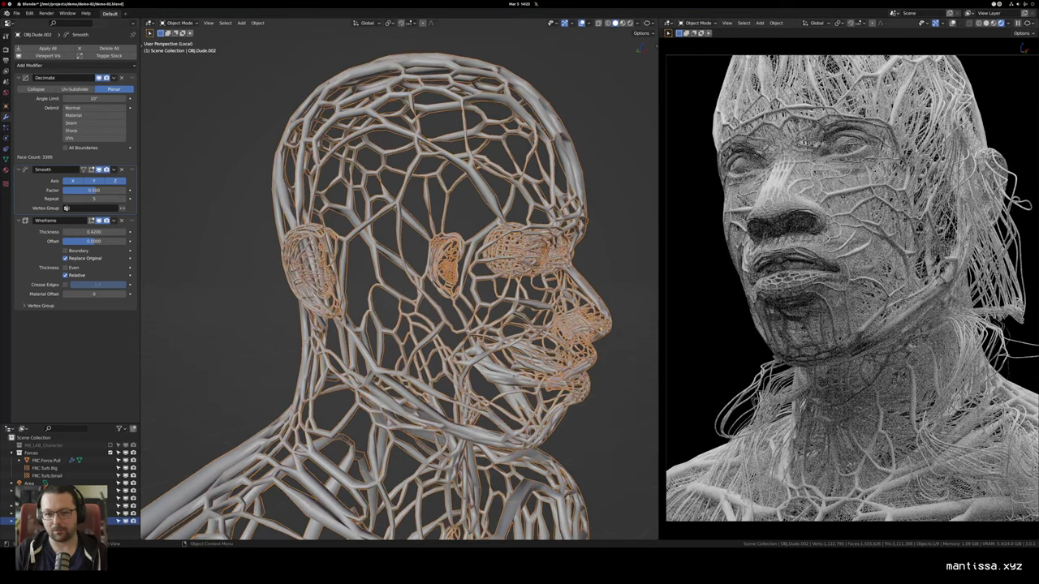
scroll(398, 284, up, 5)
drag(398, 288, 391, 292)
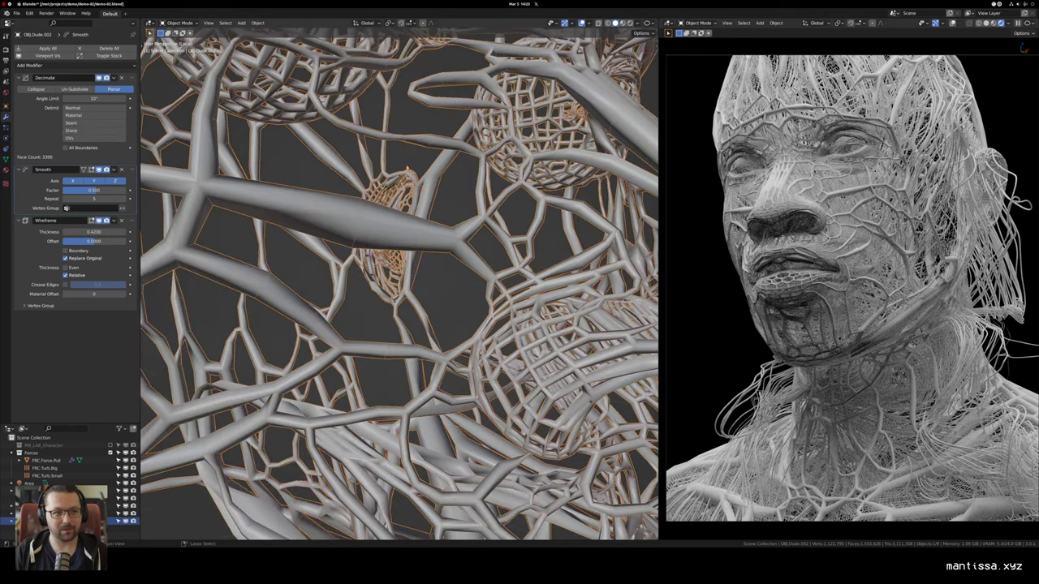
Step: Save the file and switch the camera view back to solid shading
key(ctrl+s)
click(68, 66)
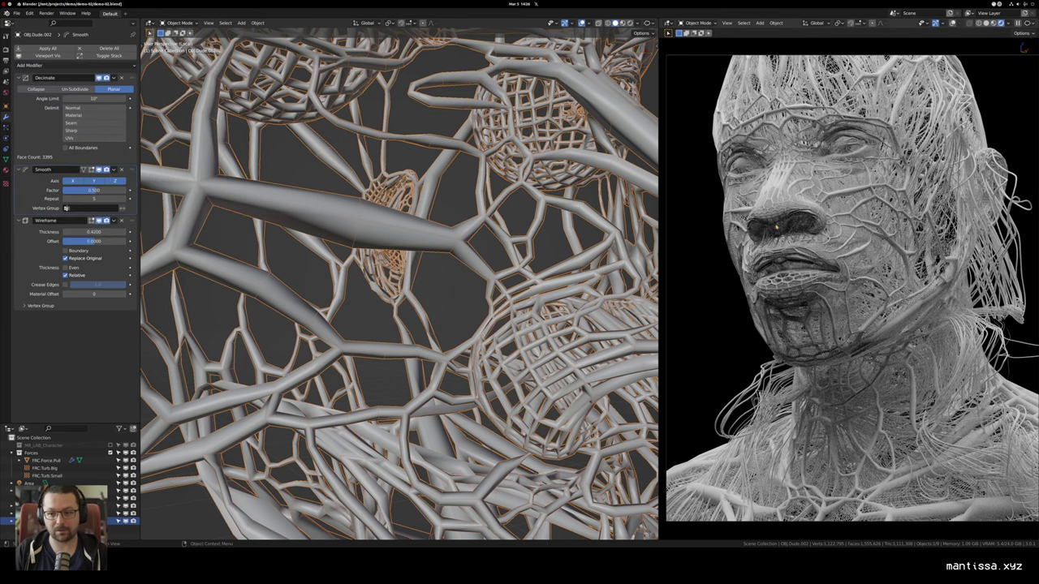
key(z)
click(826, 225)
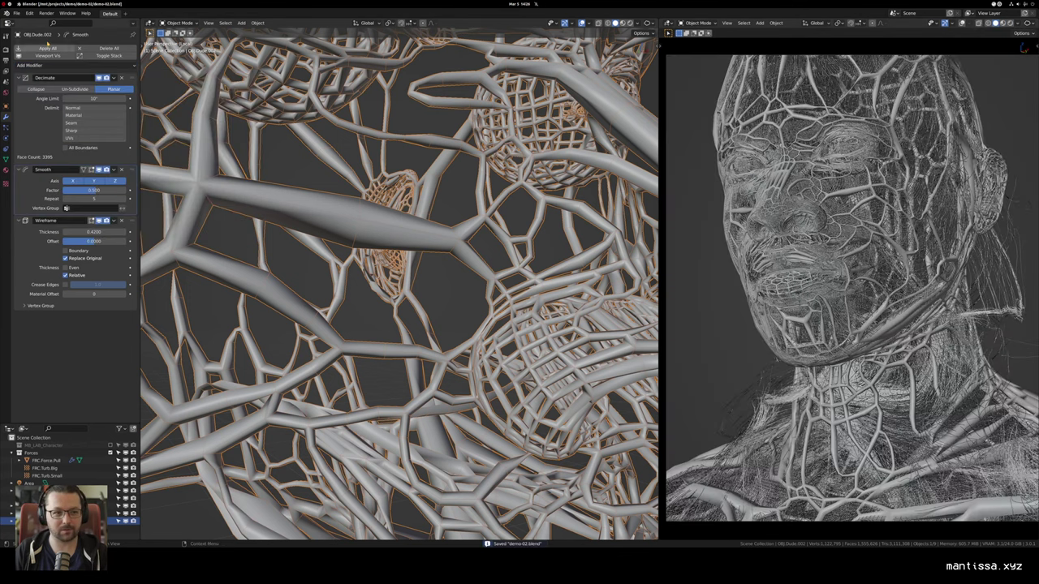
Step: Add a Subdivision Surface modifier to the end of the body mesh's modifier stack and frame the whole face
click(68, 65)
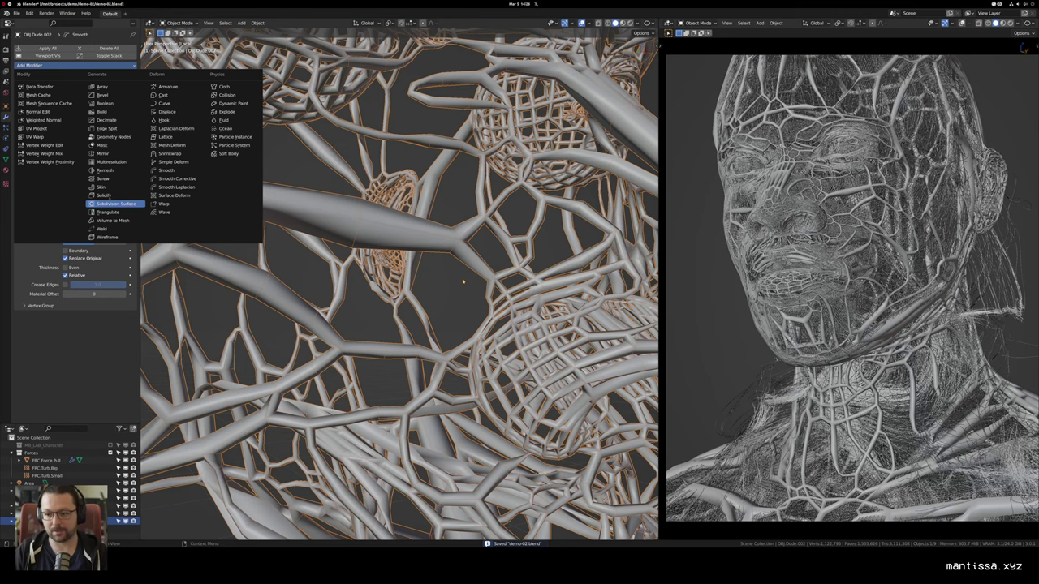
click(116, 203)
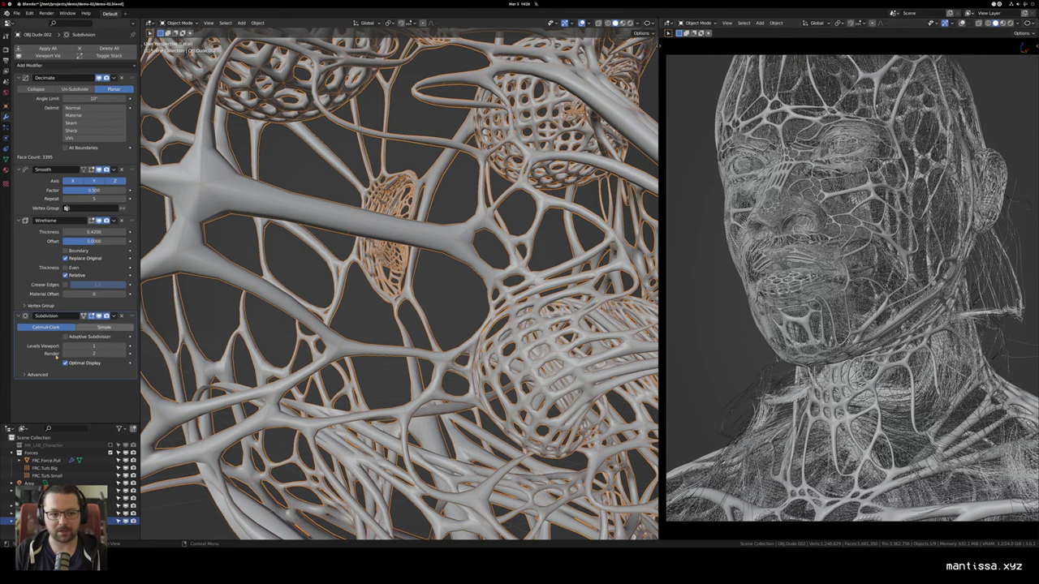
drag(325, 308, 505, 268)
scroll(466, 263, down, 6)
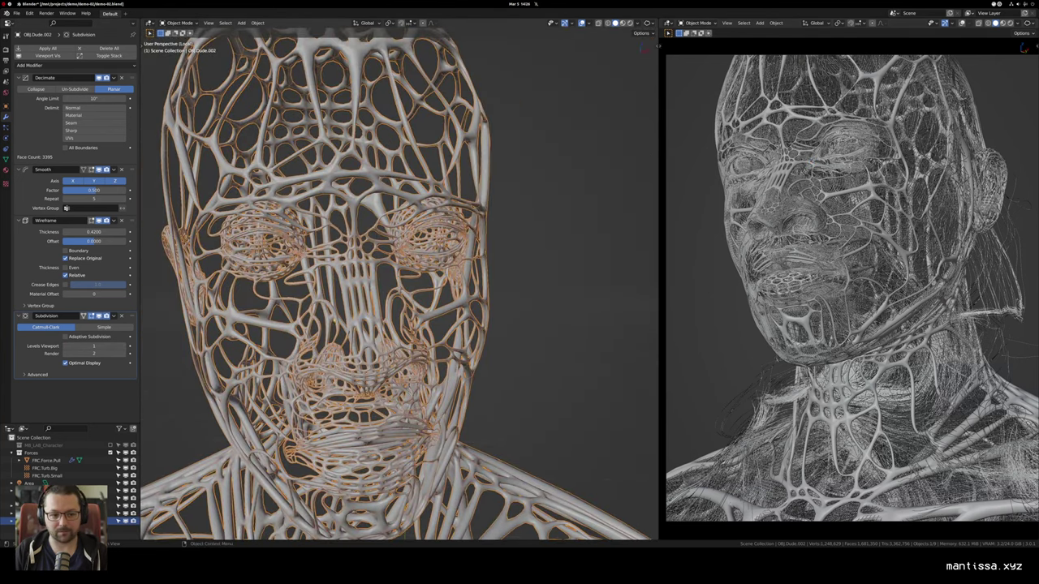
Step: Examine the subdivided wireframe around the eyes, nose and mouth from several angles and distances
scroll(398, 284, up, 3)
drag(422, 284, 357, 284)
scroll(349, 280, up, 7)
scroll(397, 285, down, 4)
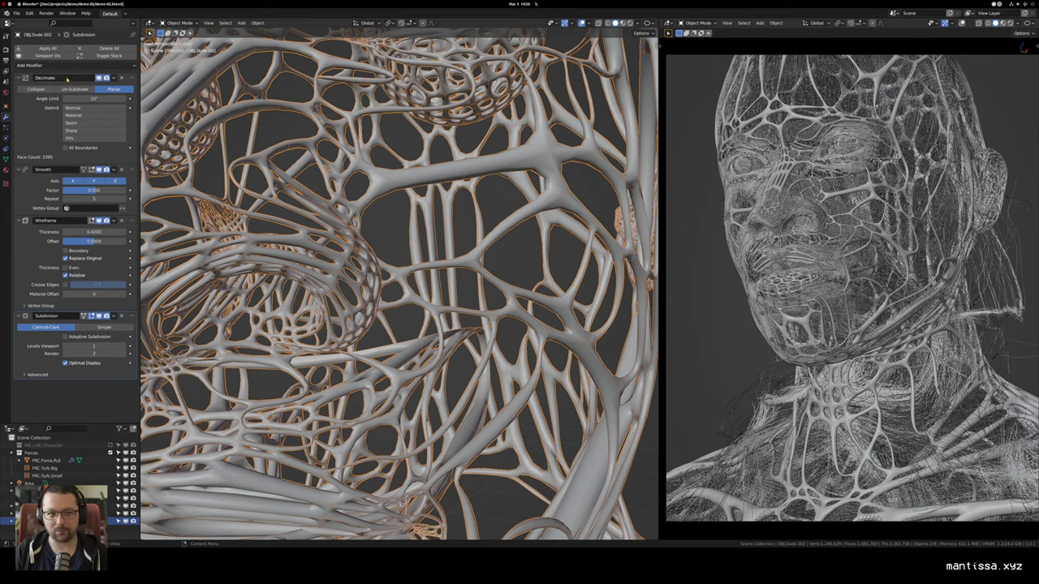
click(30, 65)
scroll(414, 272, down, 8)
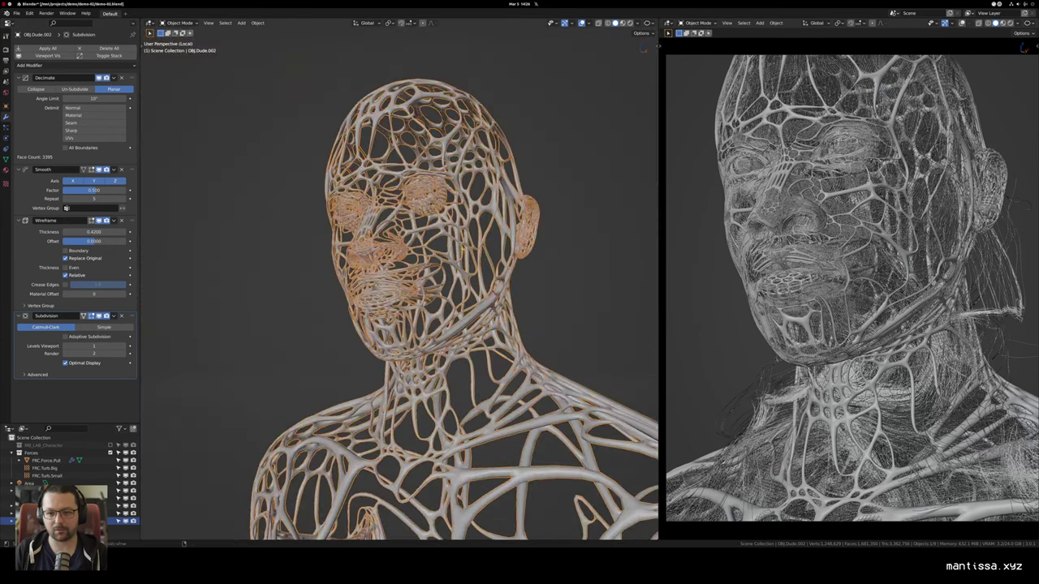
drag(418, 272, 380, 267)
scroll(380, 267, up, 6)
scroll(418, 219, up, 6)
drag(425, 211, 659, 206)
drag(820, 244, 731, 237)
scroll(812, 243, down, 6)
scroll(812, 244, up, 5)
scroll(730, 237, up, 3)
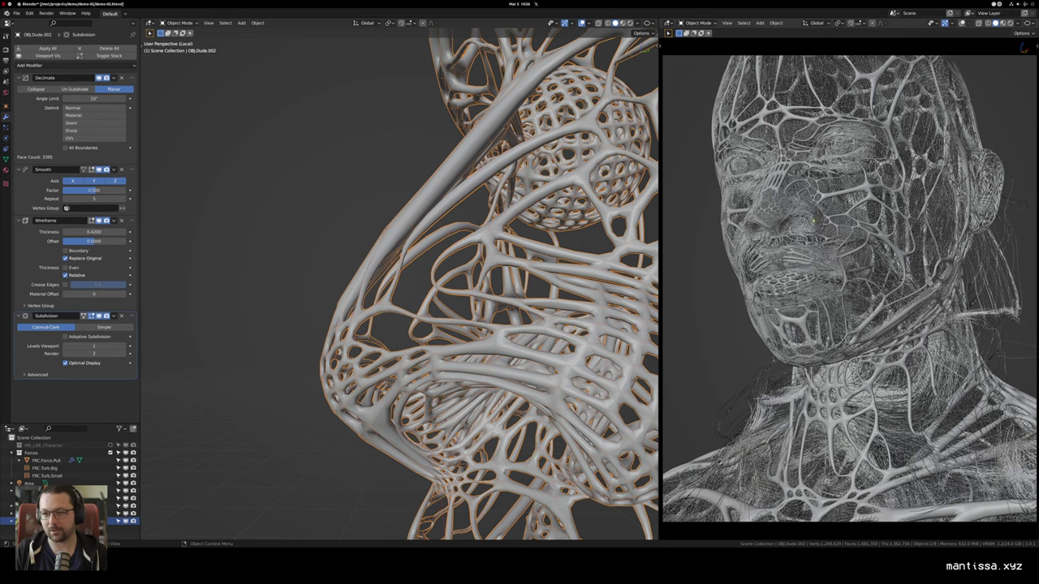
drag(487, 244, 519, 247)
scroll(519, 248, up, 5)
drag(455, 252, 374, 230)
drag(454, 233, 362, 224)
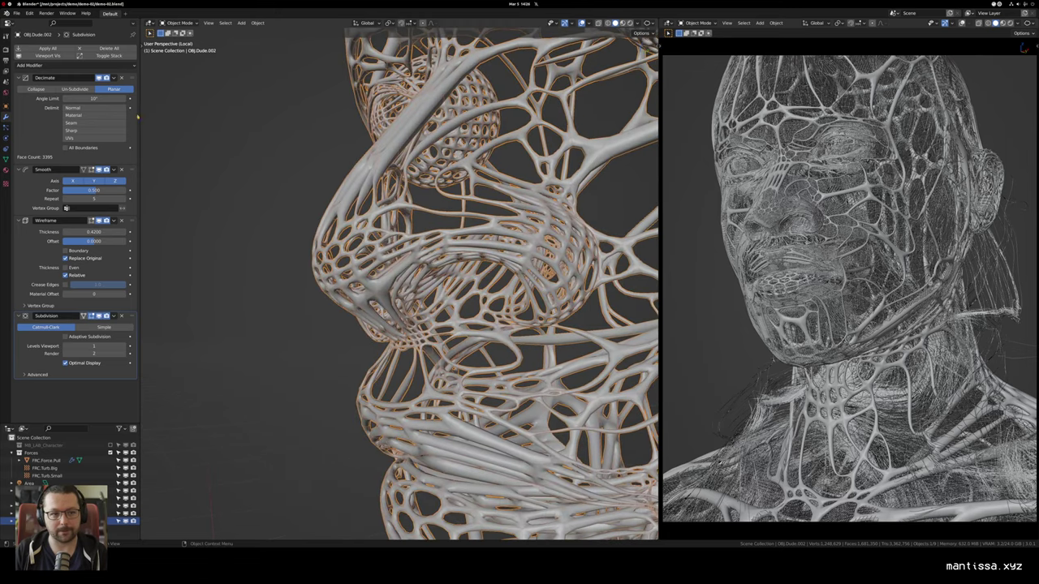
Step: Hide the Subdivision and Wireframe modifiers in the viewport
click(41, 65)
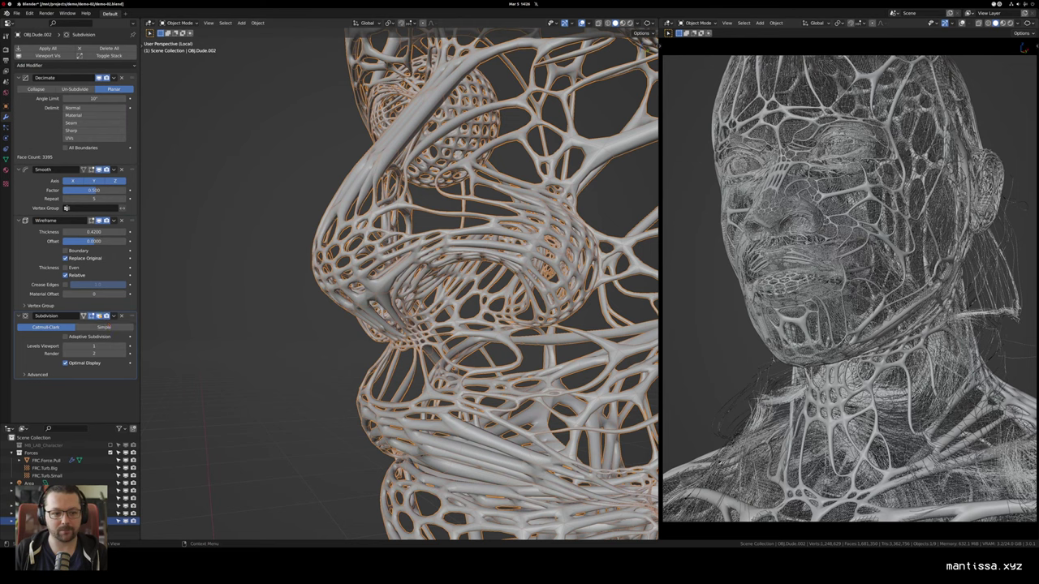
click(99, 315)
click(99, 221)
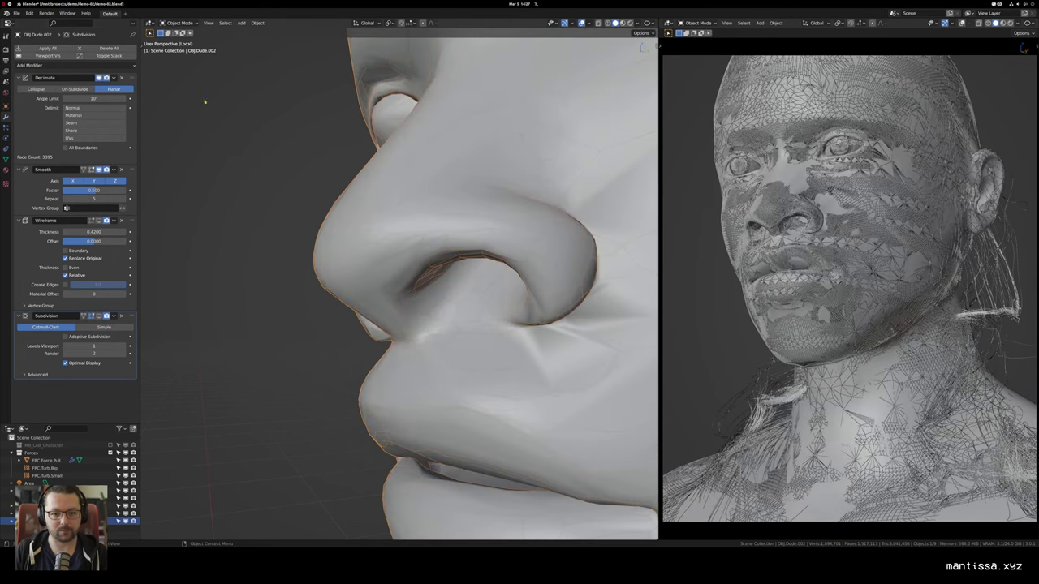
Step: Add a Displace modifier and place it between the Smooth and Wireframe modifiers
click(37, 65)
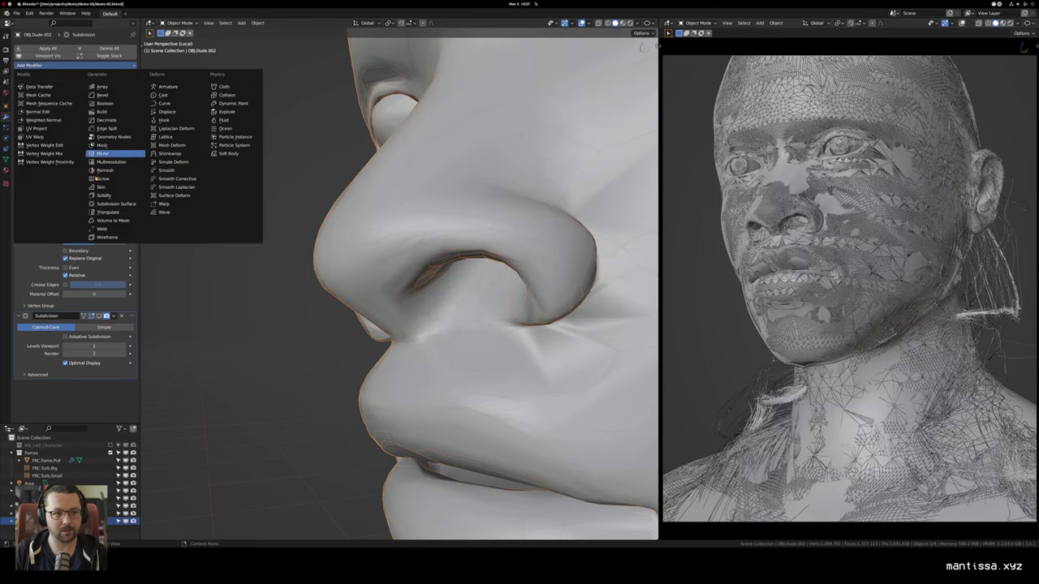
click(166, 111)
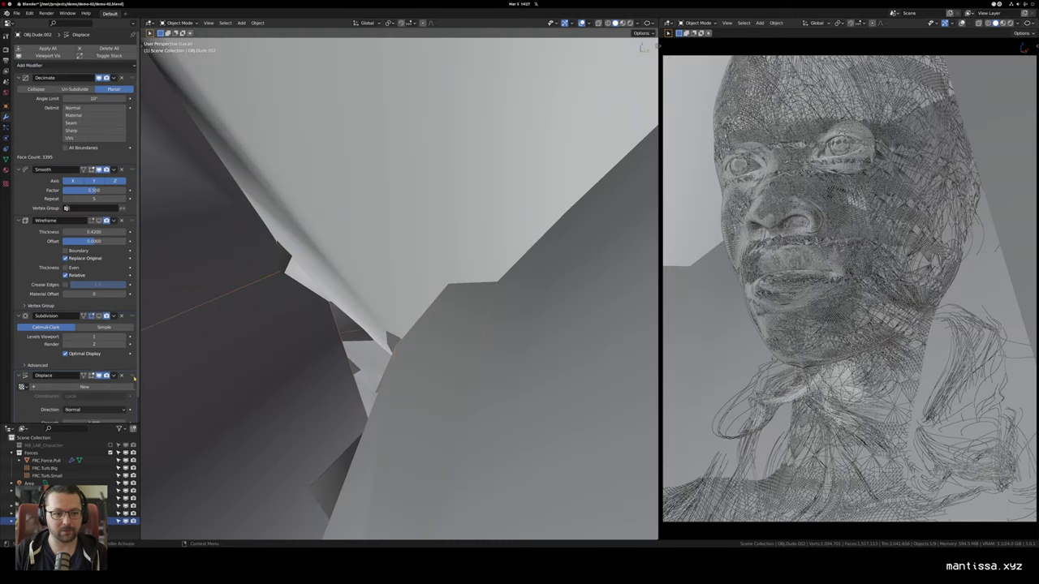
drag(134, 378, 134, 221)
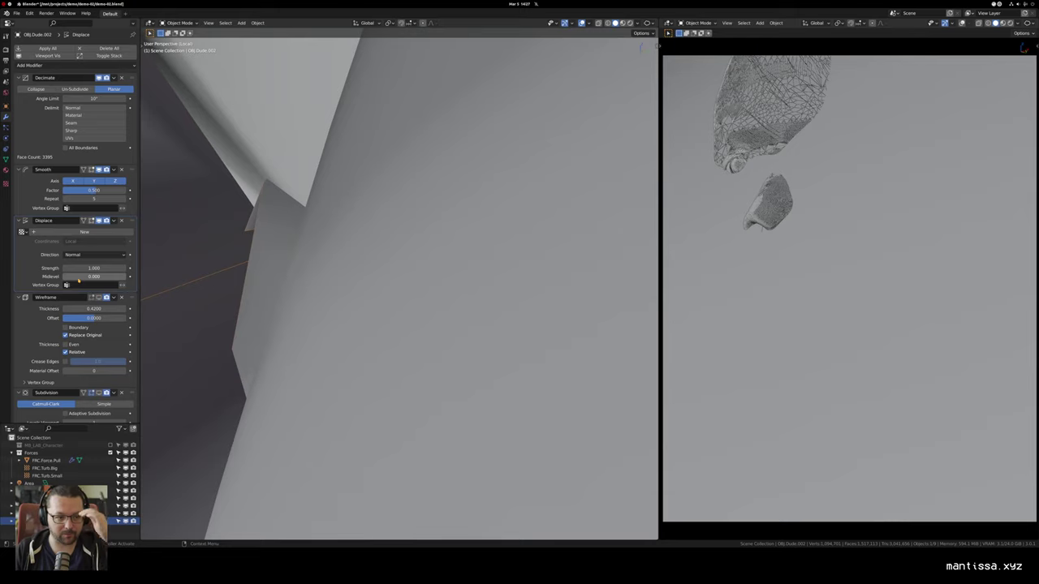
Step: Set the Displace modifier's Strength to 0.0003
drag(90, 269, 40, 268)
click(110, 268)
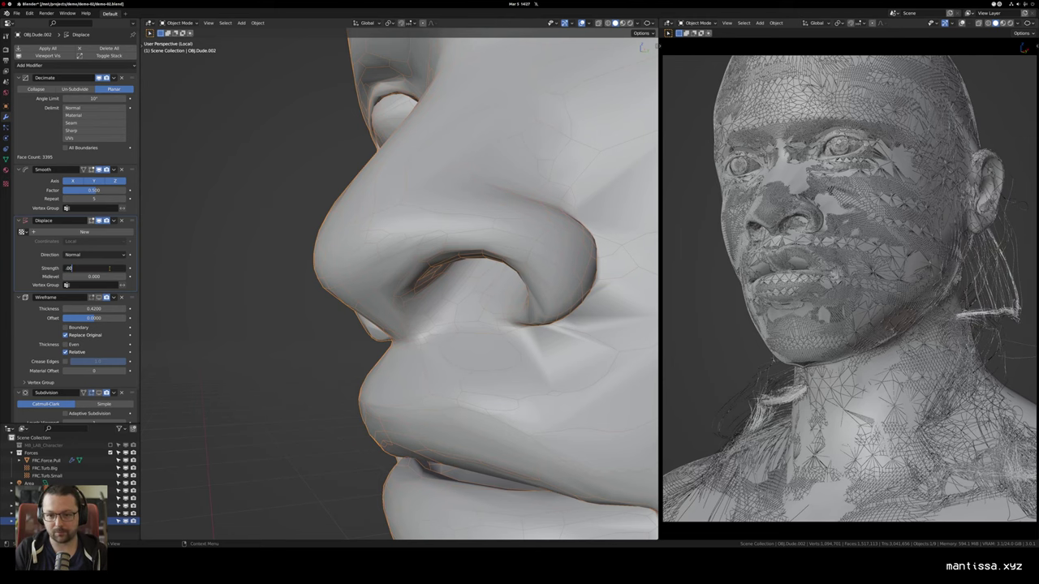
key(Return)
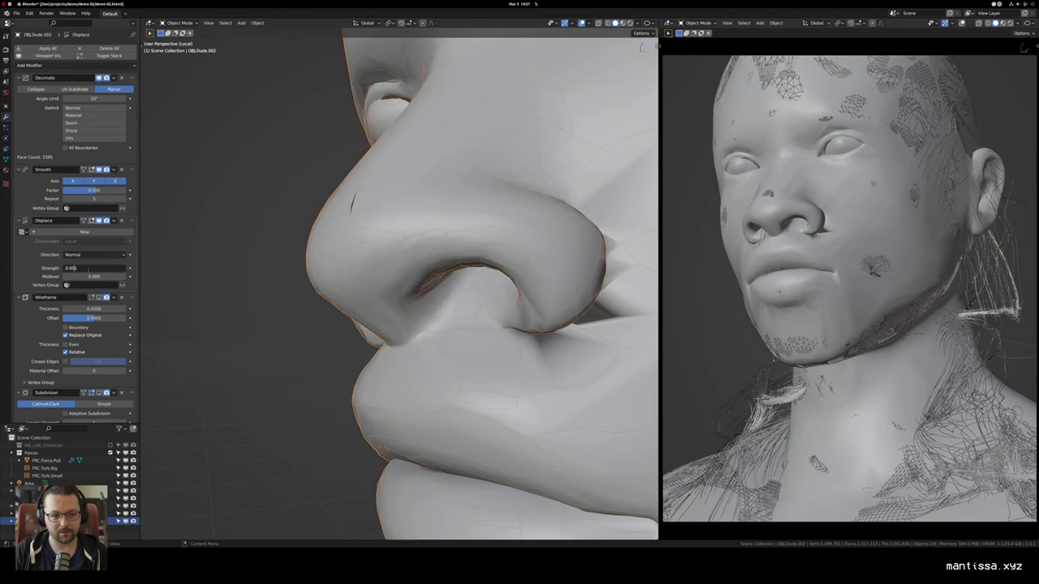
click(87, 268)
text(0.0005)
key(Return)
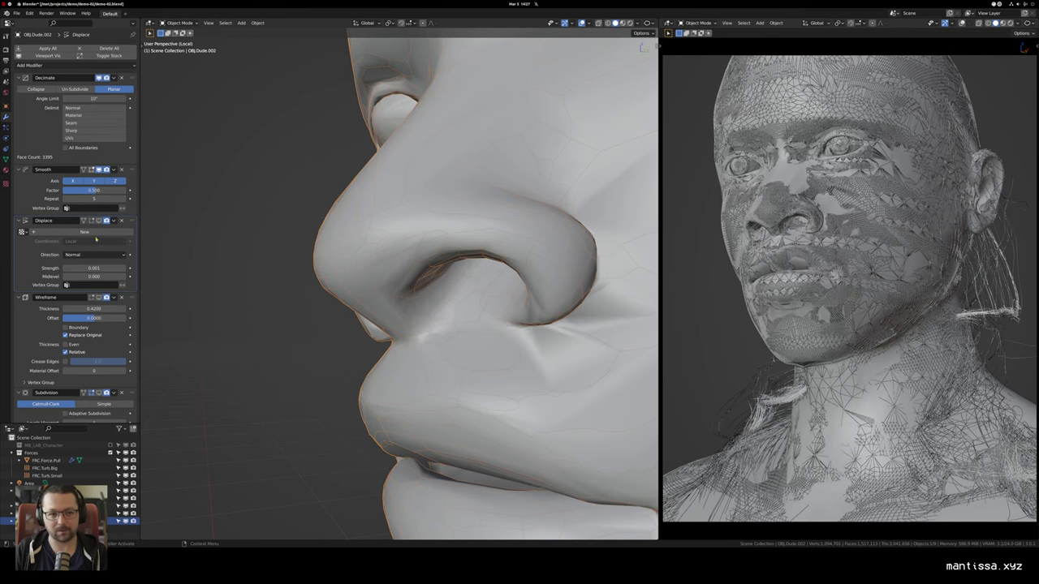
click(102, 268)
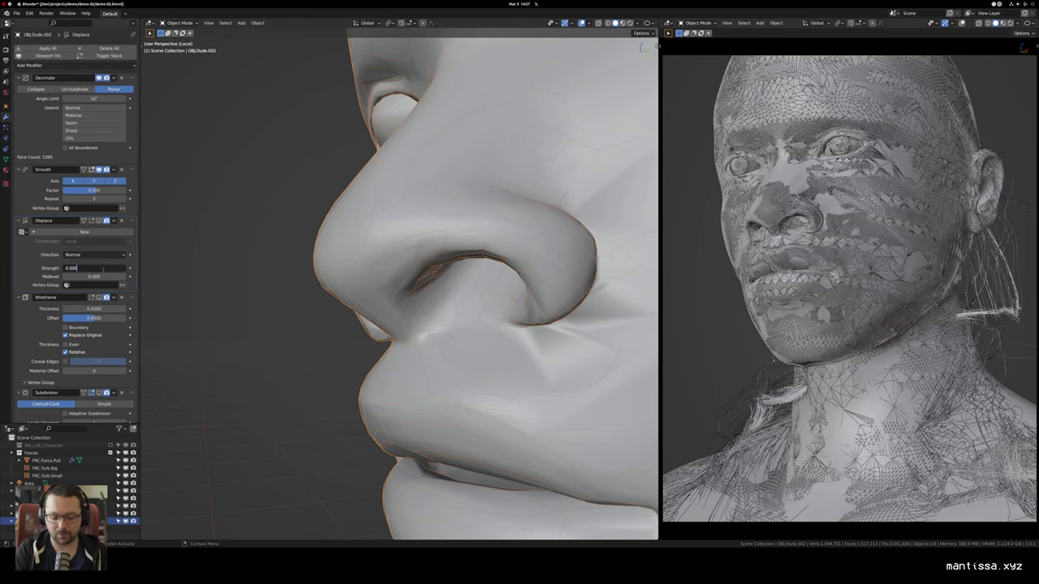
text(0.0003)
key(Return)
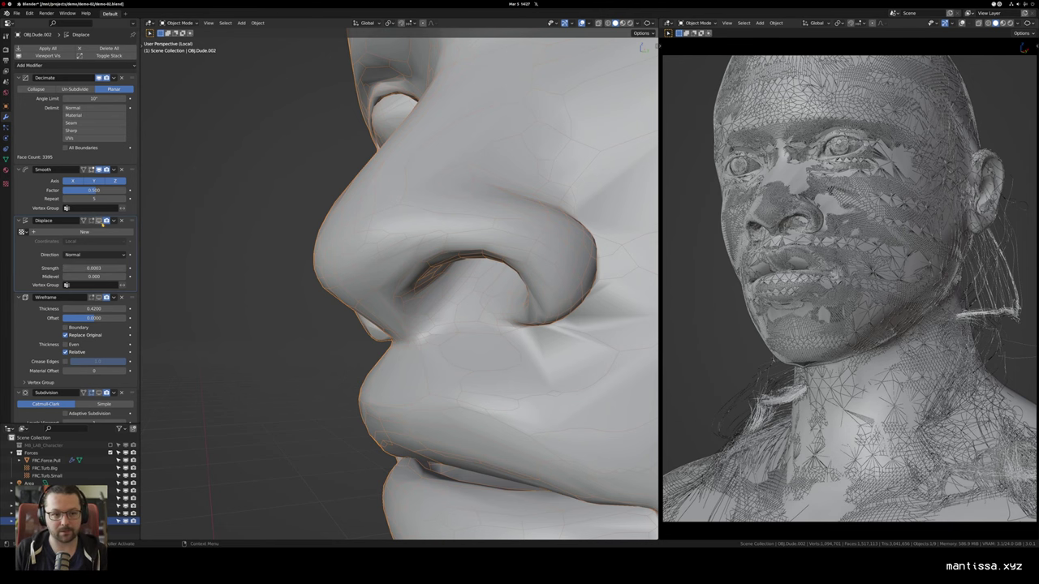
Step: Re-enable the Displace, Wireframe and Subdivision modifiers in the viewport and inspect the face over the strands from the side
click(101, 222)
click(101, 221)
click(101, 221)
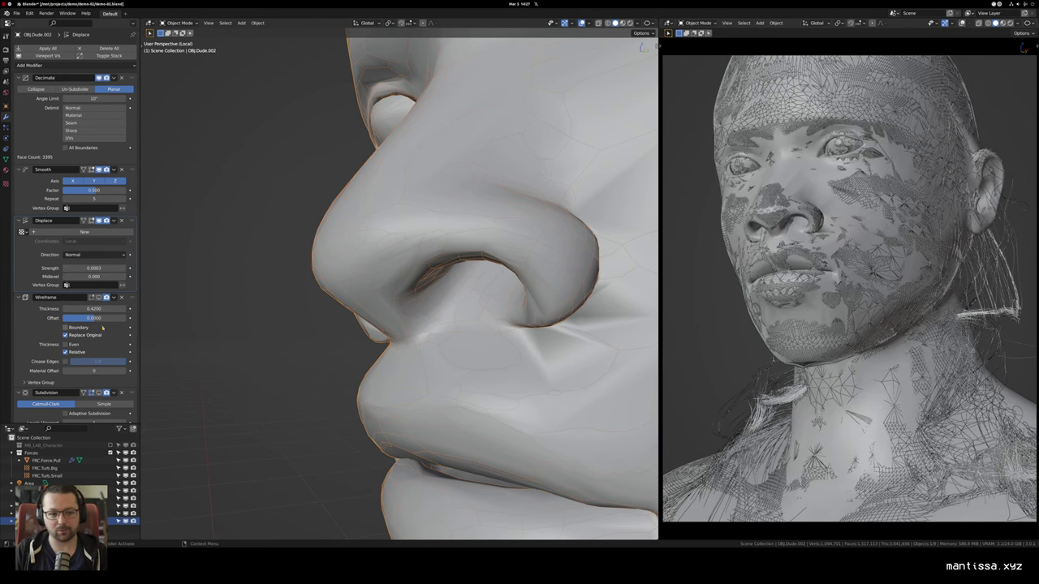
click(98, 298)
scroll(92, 364, down, 1)
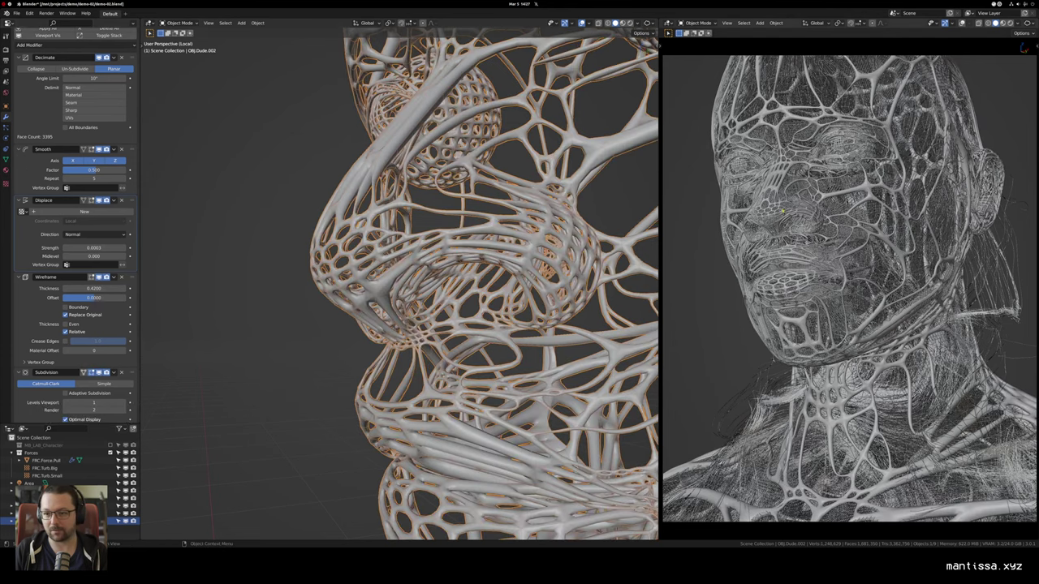
drag(783, 211, 757, 244)
scroll(758, 264, up, 8)
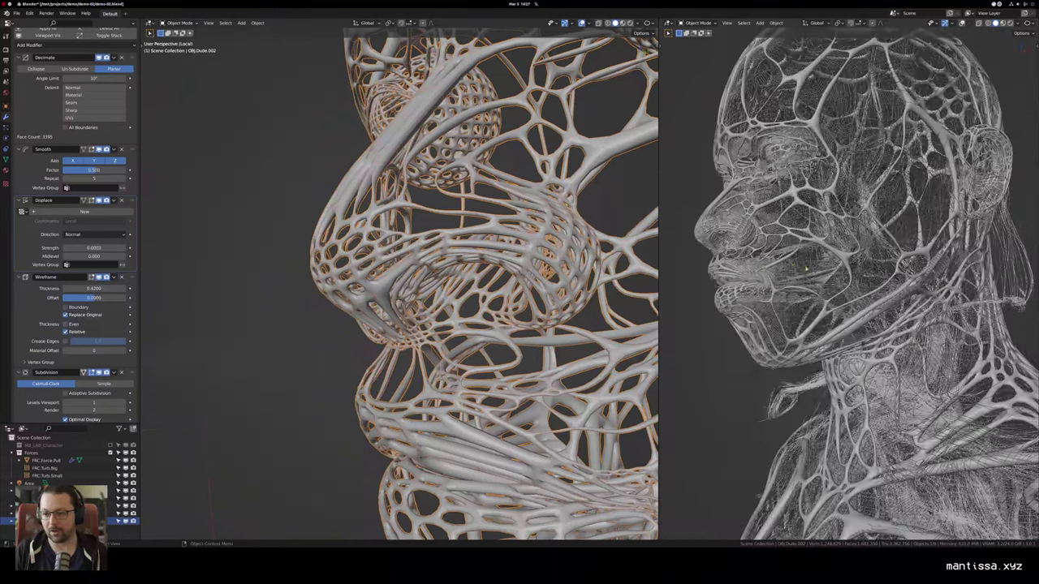
Step: Set the Wireframe modifier's Thickness to 0.5 and hide the Smooth modifier in the viewport
click(100, 288)
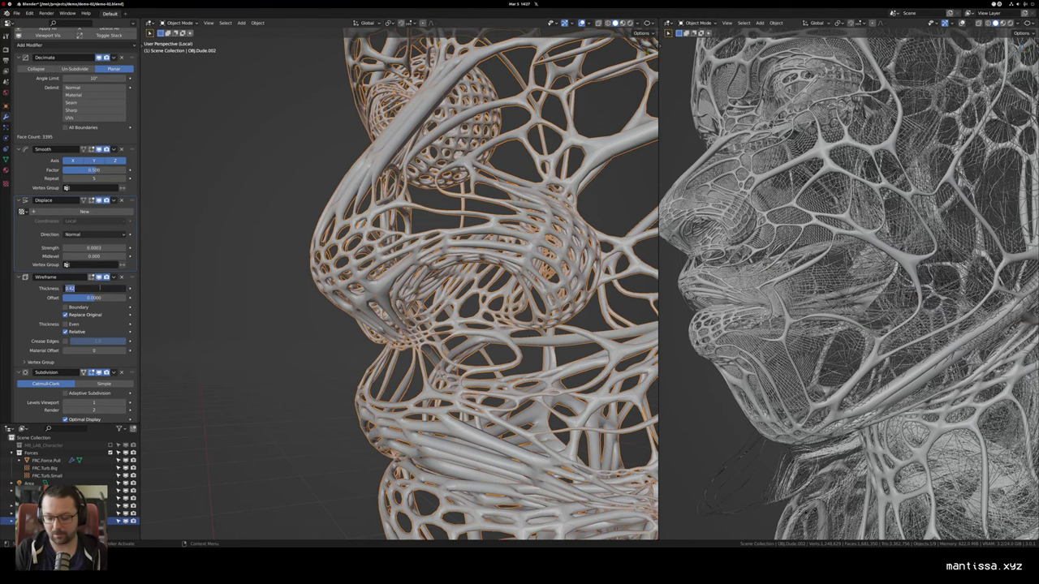
text(.5)
key(Return)
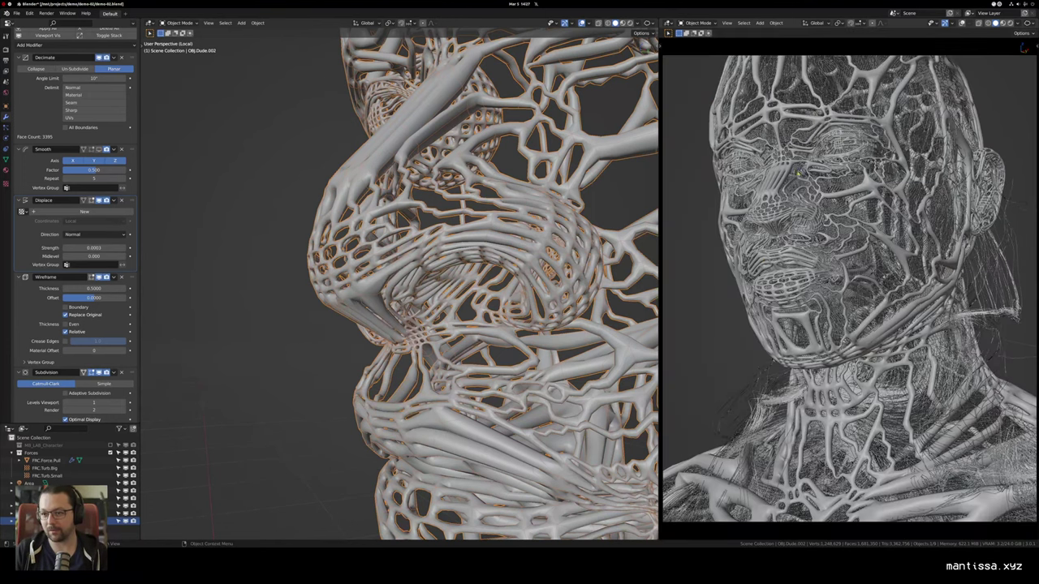
Step: Restore the full camera framing and switch the camera view to rendered shading
key(KP_0)
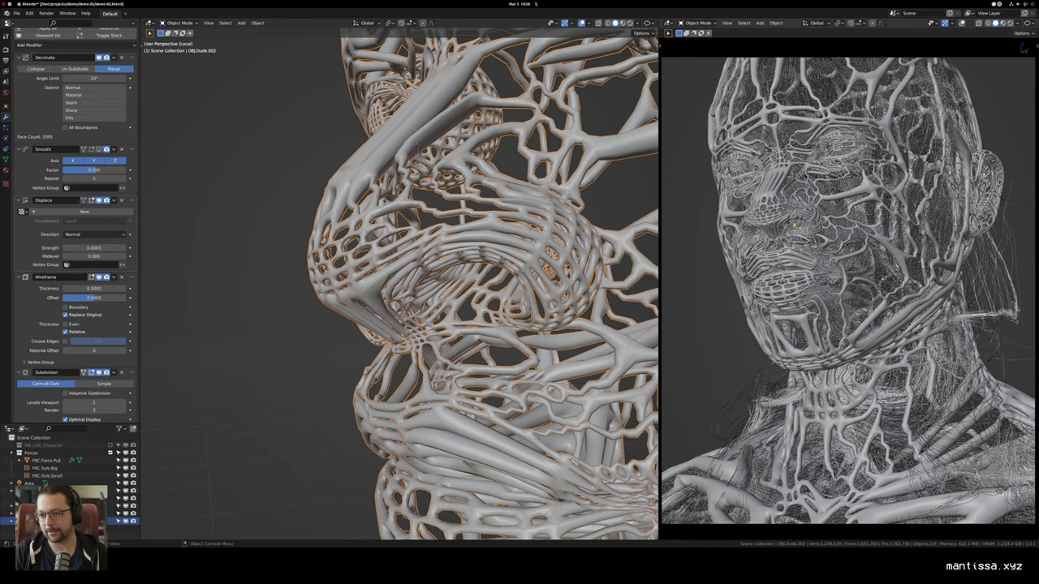
key(z)
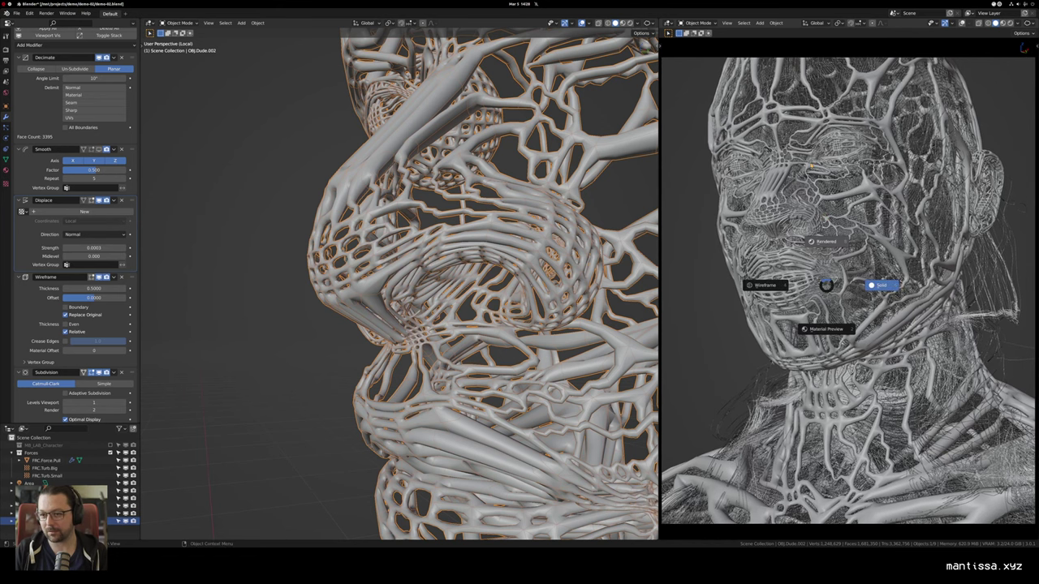
click(826, 241)
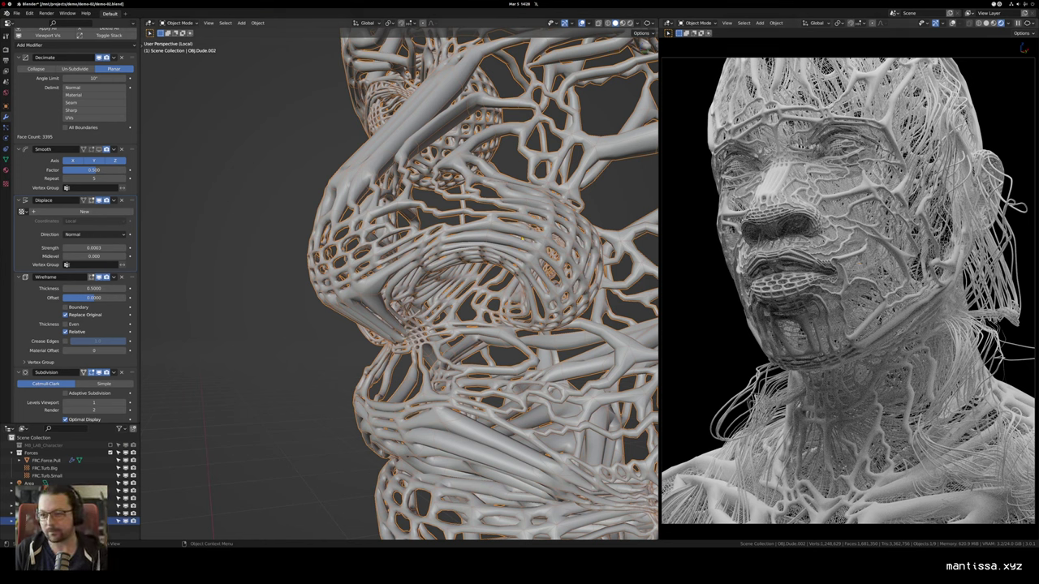
Step: Examine the thicker wireframe over the whole head and bust from the front and side
scroll(611, 216, down, 4)
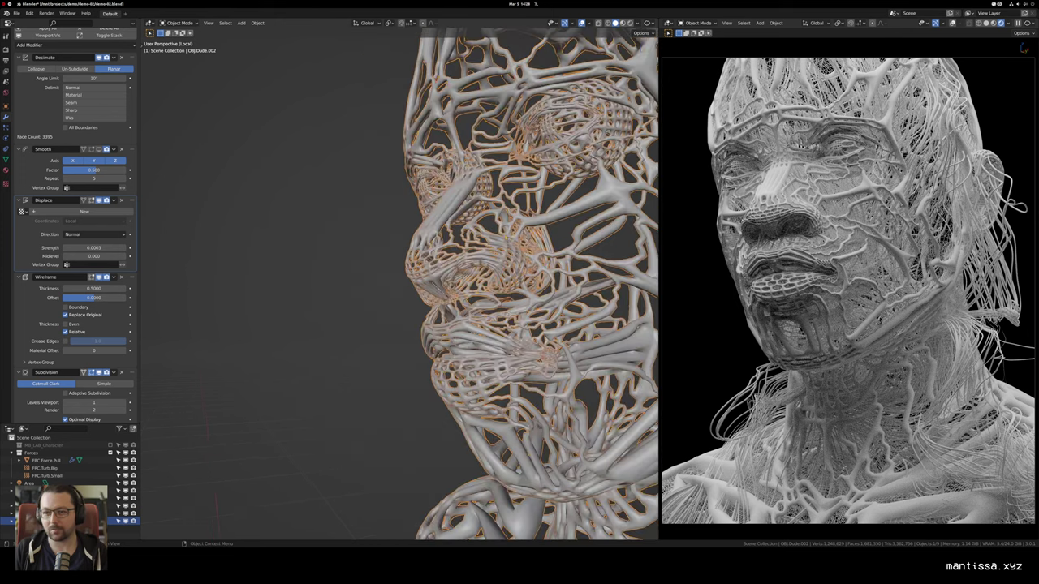
drag(611, 216, 879, 144)
scroll(704, 195, down, 2)
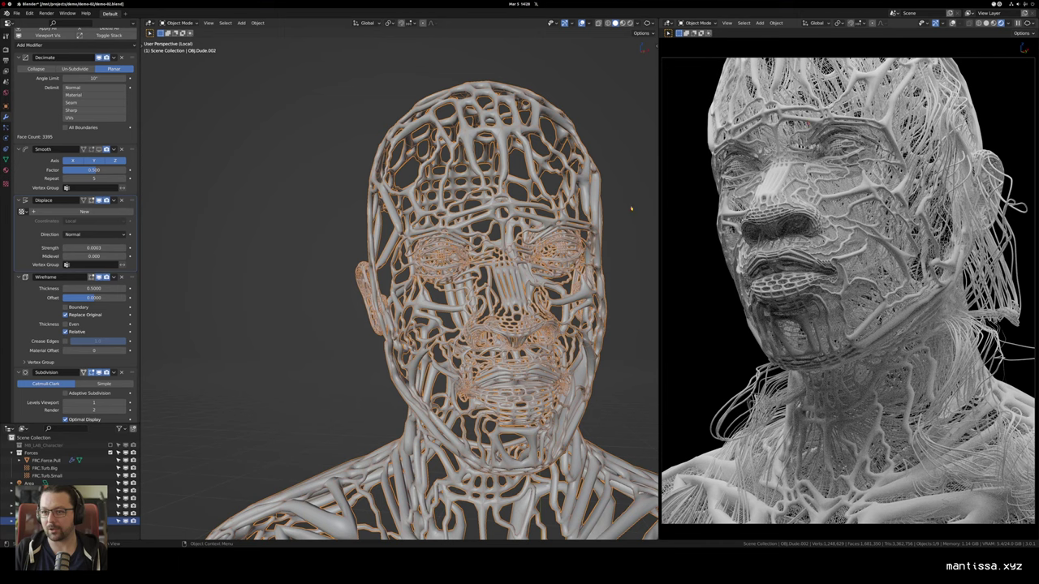
drag(632, 209, 398, 223)
scroll(560, 213, down, 3)
scroll(605, 210, down, 2)
scroll(520, 221, down, 1)
scroll(487, 231, down, 2)
scroll(398, 223, down, 3)
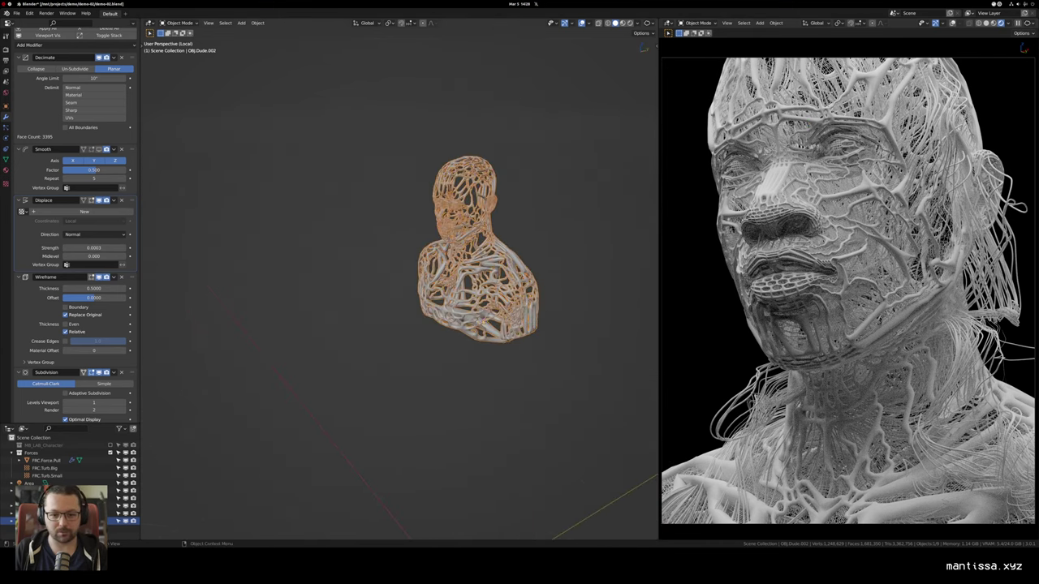
Step: Add a cube, give it a level 3 Subdivision modifier and shade it smooth
scroll(481, 285, down, 3)
key(shift+a)
mouse_move(479, 222)
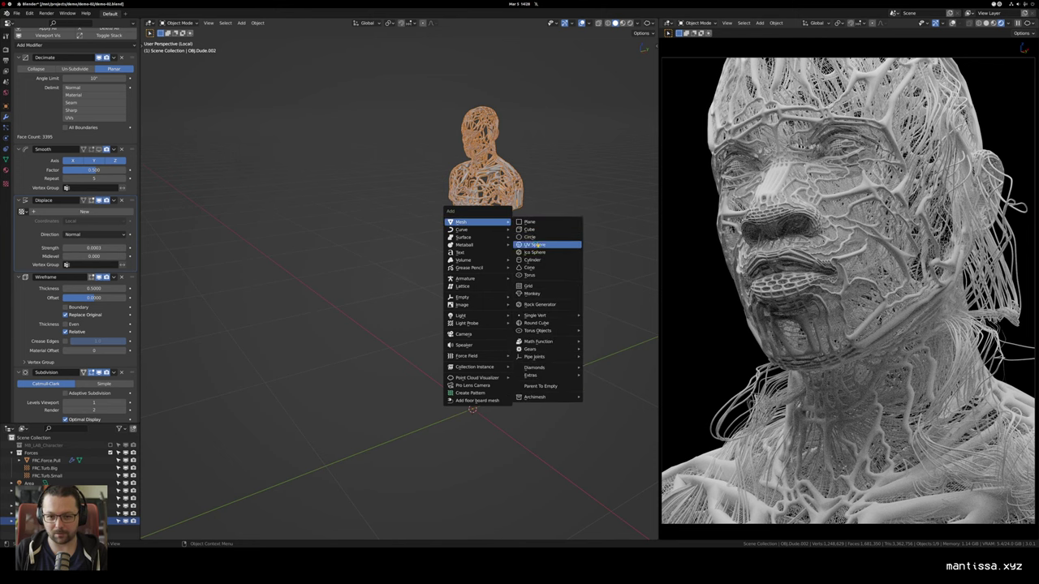
click(530, 230)
drag(536, 246, 445, 341)
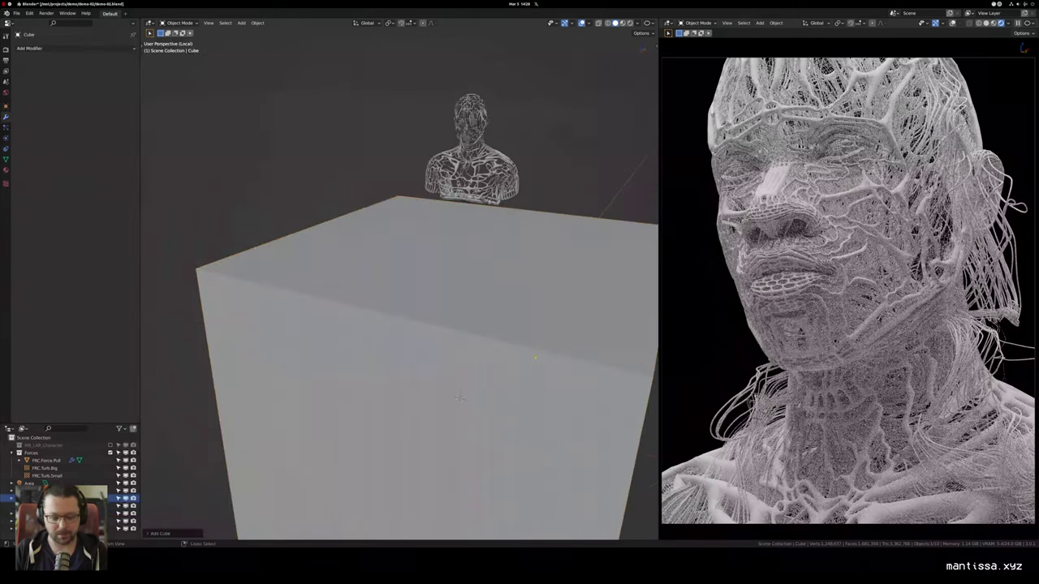
scroll(443, 342, down, 3)
key(ctrl+3)
right_click(444, 339)
click(444, 328)
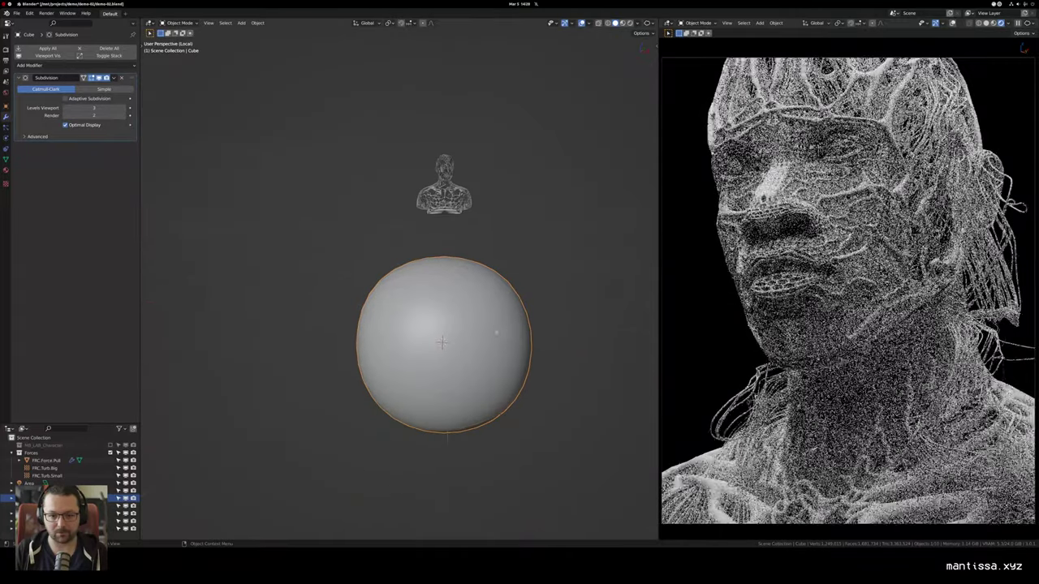
Step: Scale the rounded cube's mesh down in Edit Mode and shrink it further in Object Mode
scroll(438, 348, up, 2)
key(s)
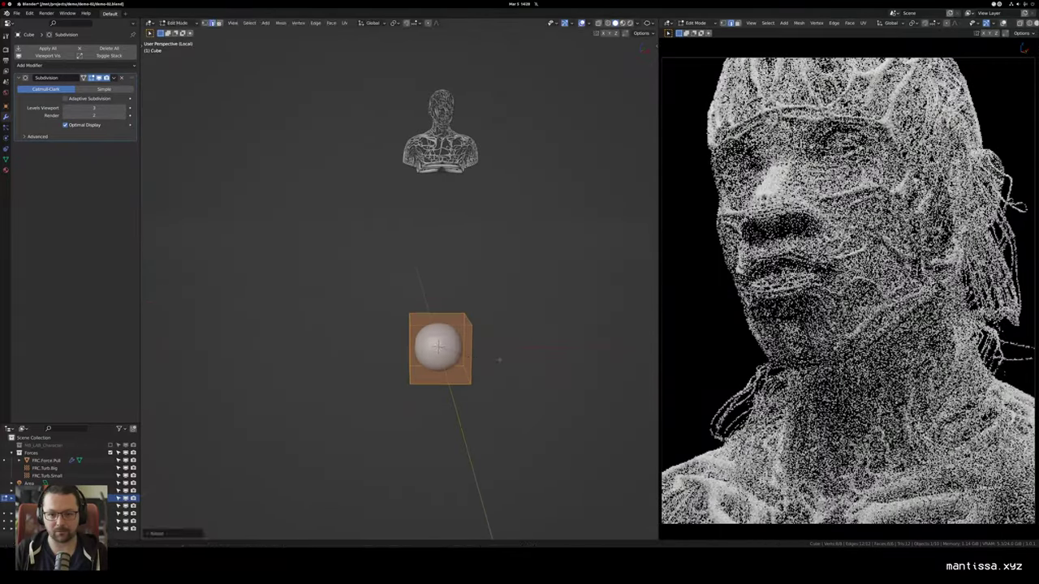
key(s)
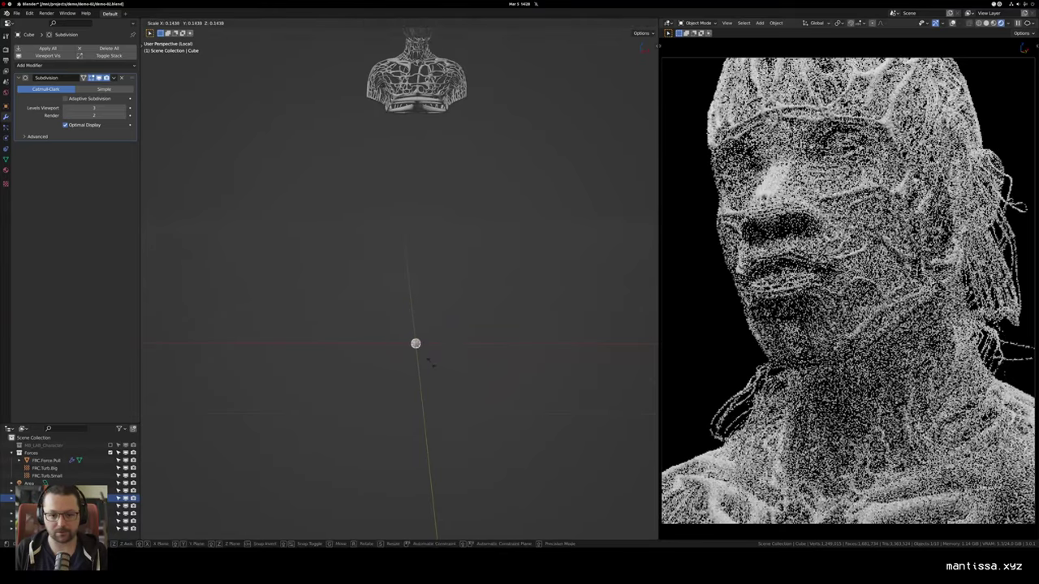
click(431, 363)
Step: Move the small rounded cube up along Z to the bust and adjust its scale
key(g)
key(z)
click(482, 63)
drag(465, 123, 464, 267)
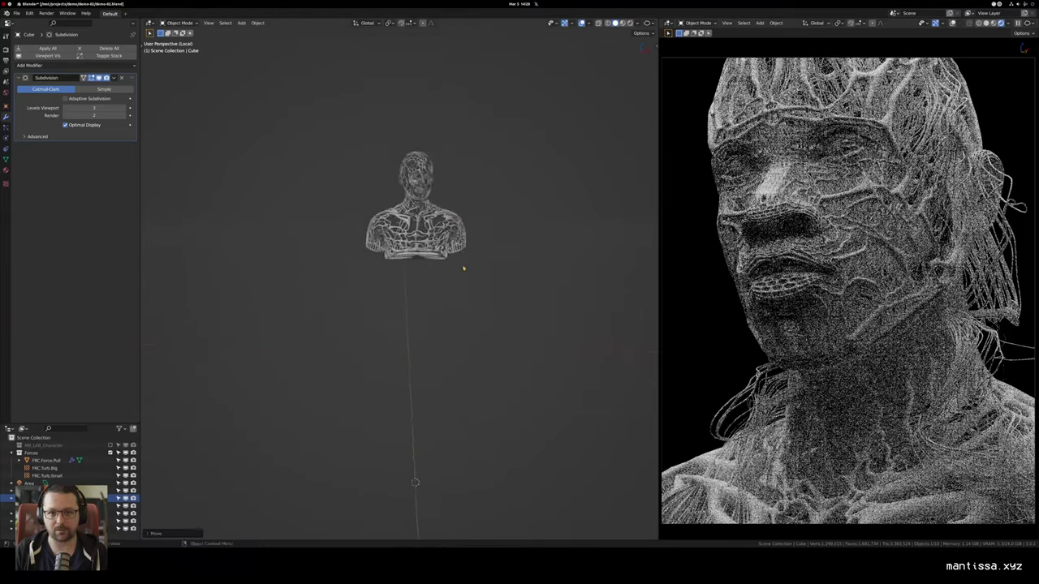
key(s)
click(484, 317)
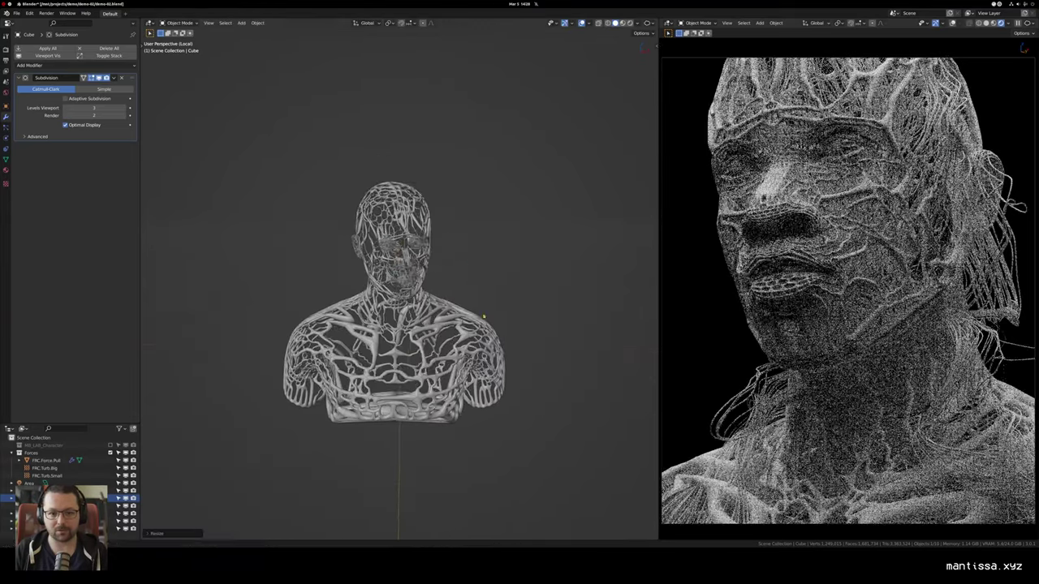
Step: Move the small rounded cube inside the wireframe head and adjust its scale
scroll(484, 318, up, 3)
drag(484, 318, 586, 311)
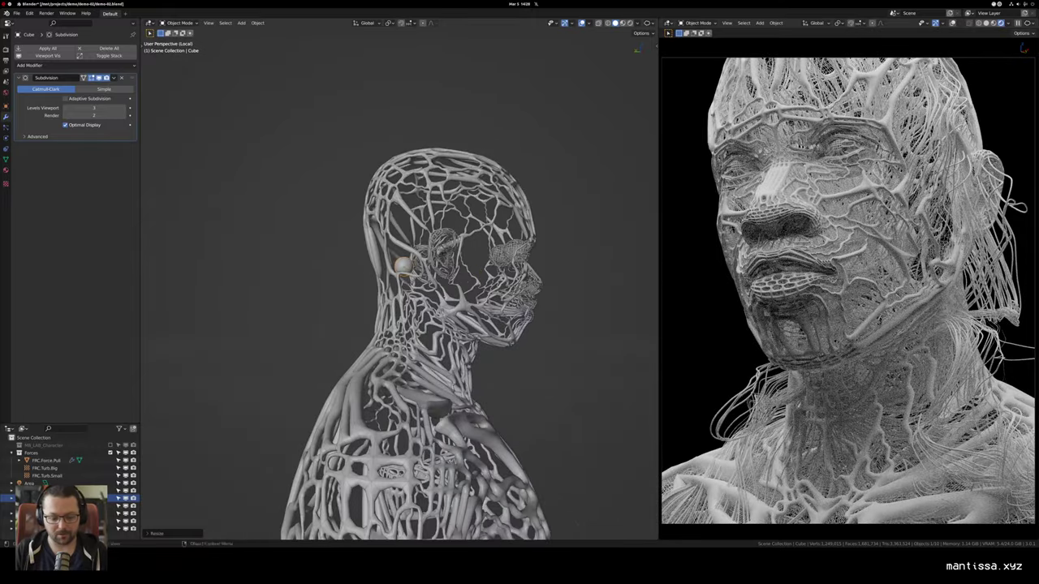
key(g)
click(560, 264)
drag(560, 264, 430, 264)
key(s)
click(512, 274)
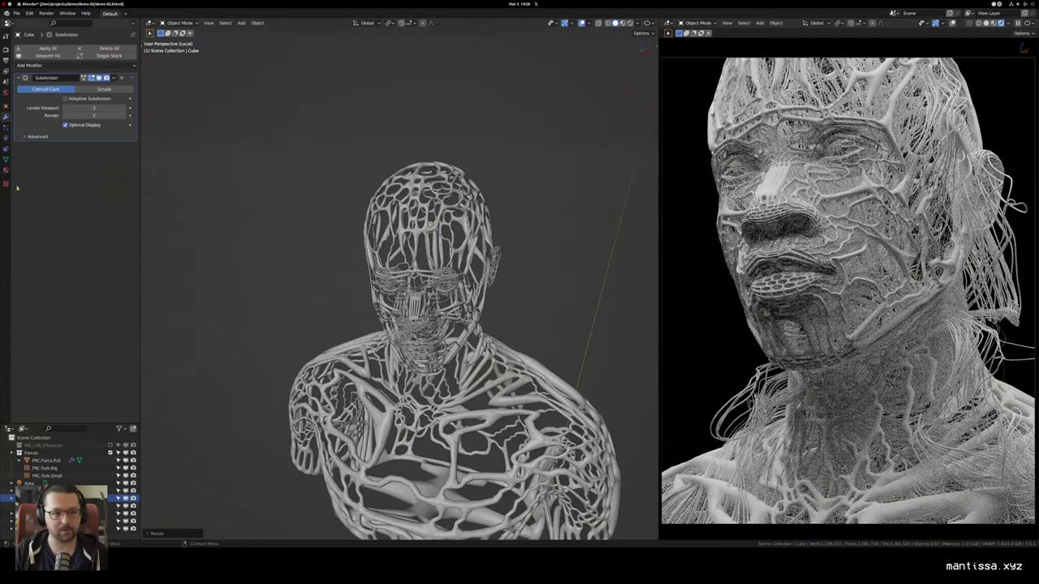
Step: Add a particle system to the small rounded cube and assign it the existing ParticleSettings hair settings
click(6, 128)
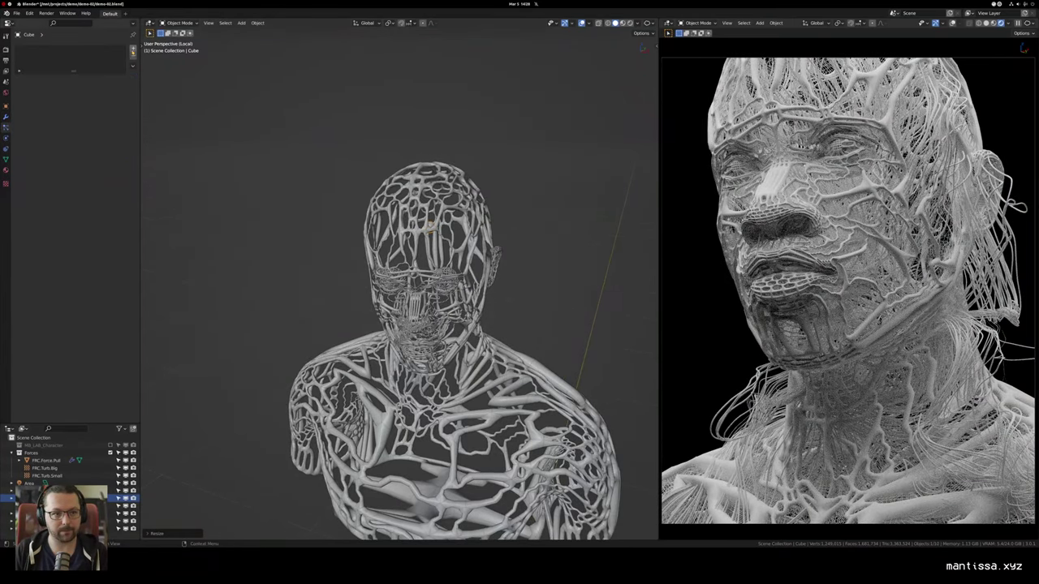
click(133, 51)
click(20, 80)
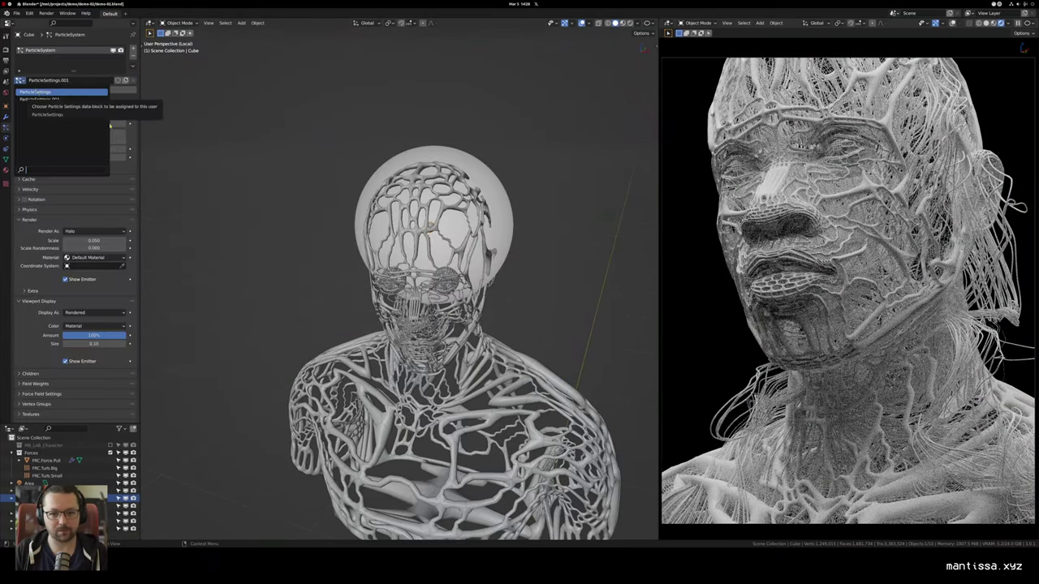
click(36, 92)
scroll(442, 268, up, 3)
drag(487, 272, 374, 264)
scroll(390, 264, up, 3)
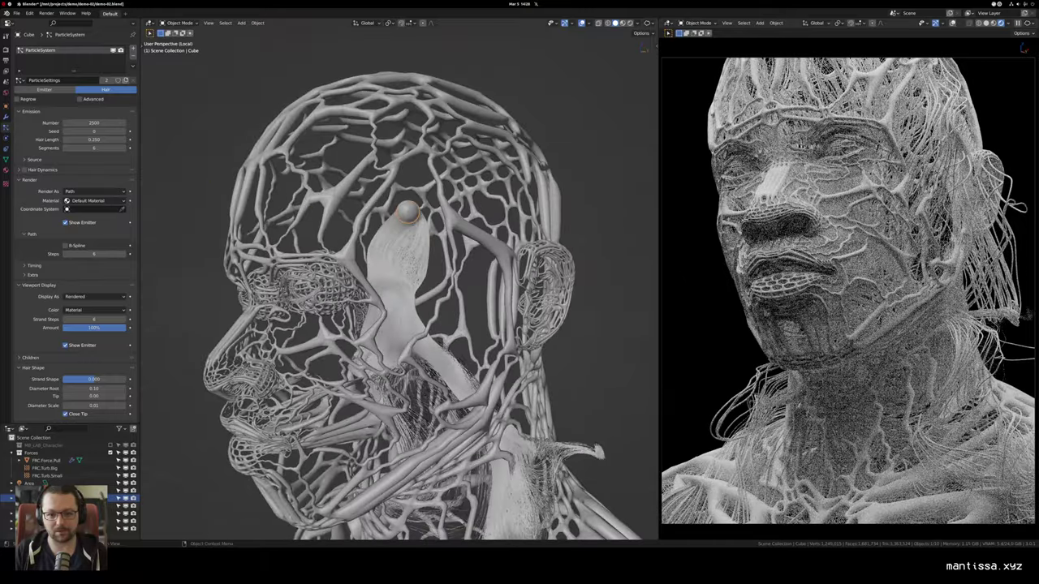
Step: Scale the rounded cube's mesh up in Edit Mode and reposition the object inside the upper part of the head
drag(318, 213, 422, 239)
key(Tab)
key(s)
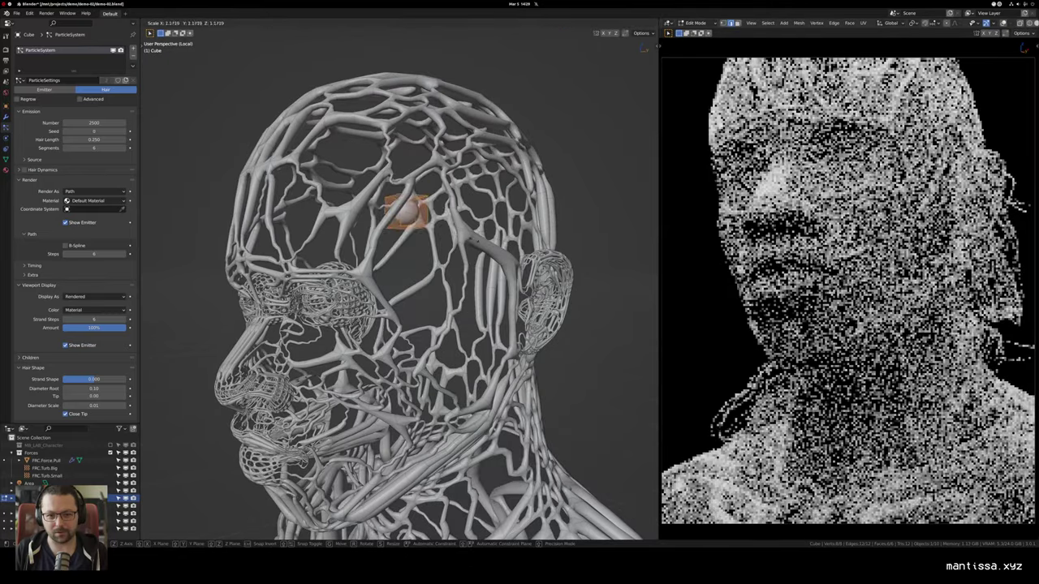
click(455, 244)
key(Tab)
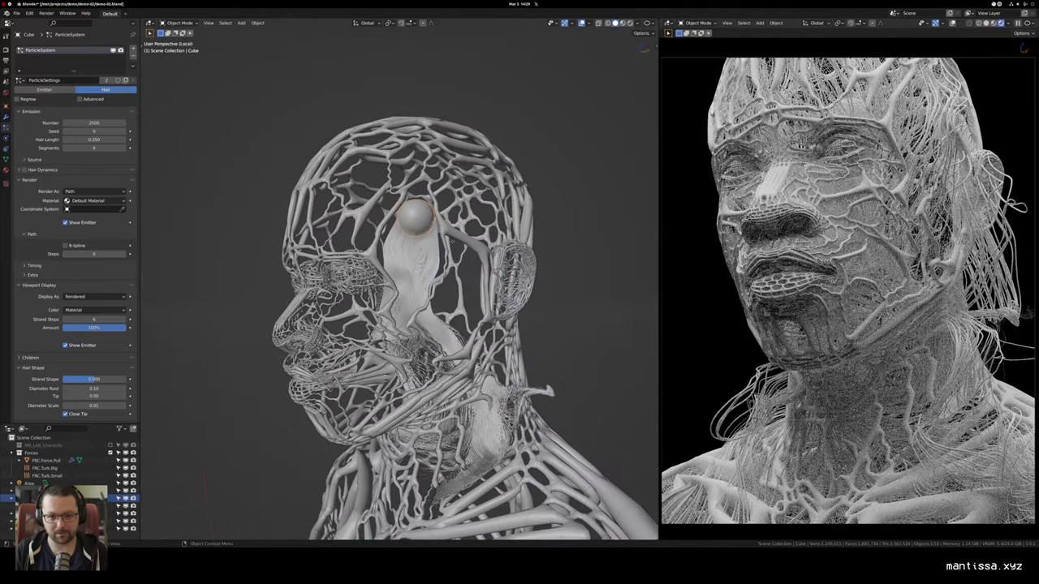
key(g)
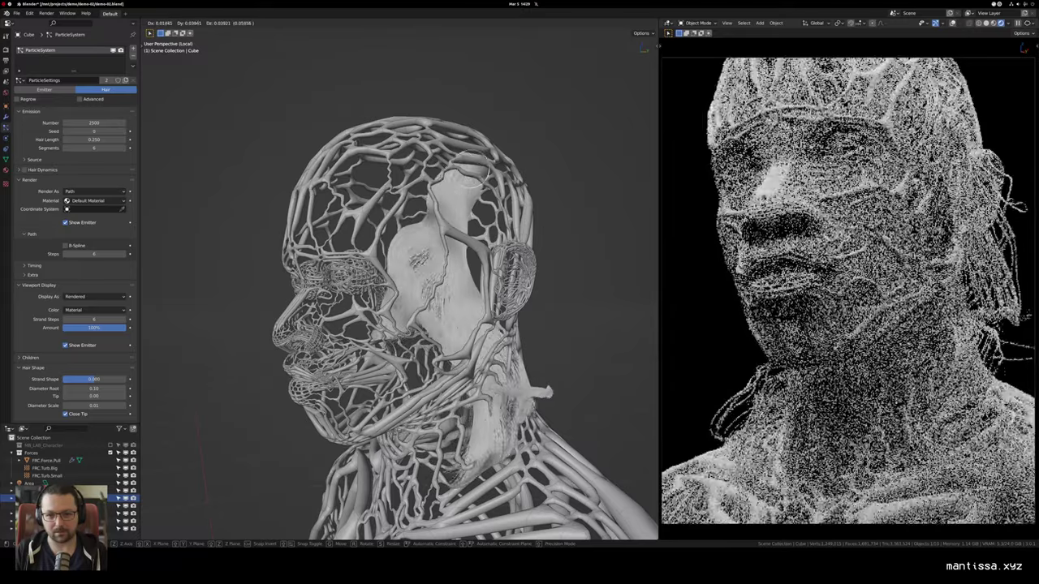
click(419, 211)
drag(419, 212, 449, 178)
Step: Try a strength of 0 on the FRC.Force.Pull force field and inspect the strands from the side
click(46, 460)
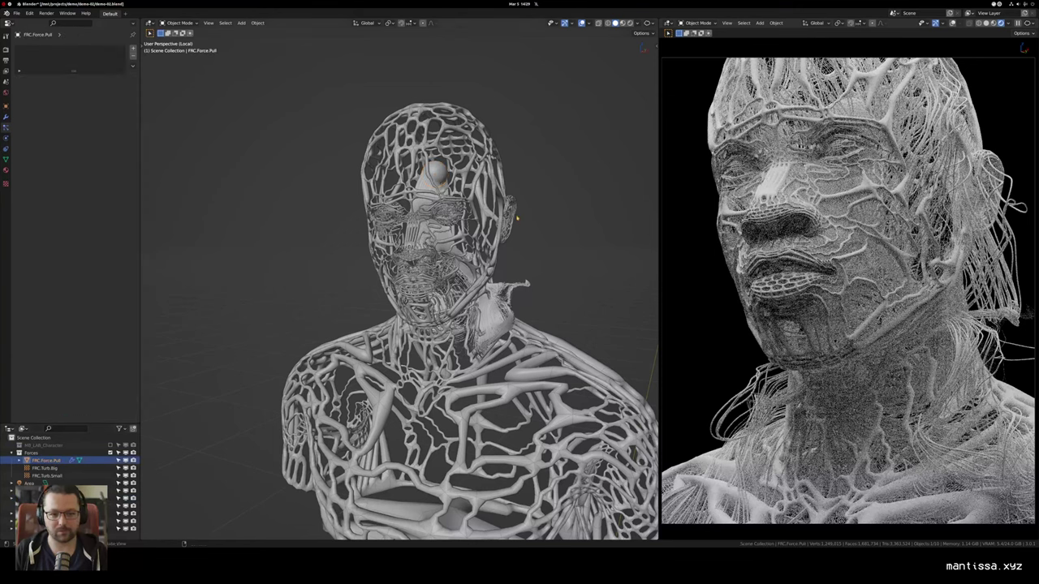
drag(517, 218, 500, 217)
click(7, 137)
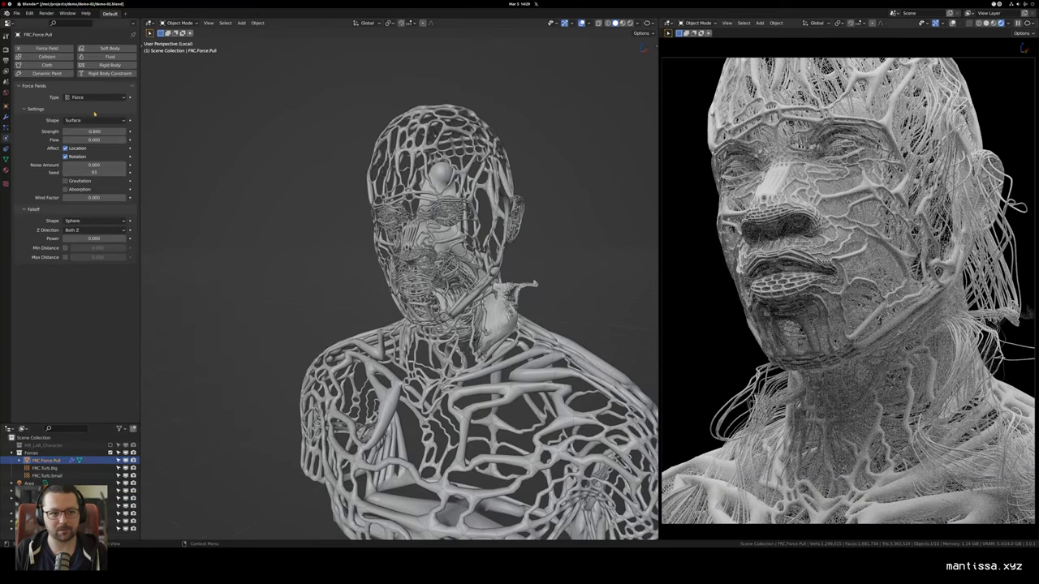
click(90, 132)
text(0)
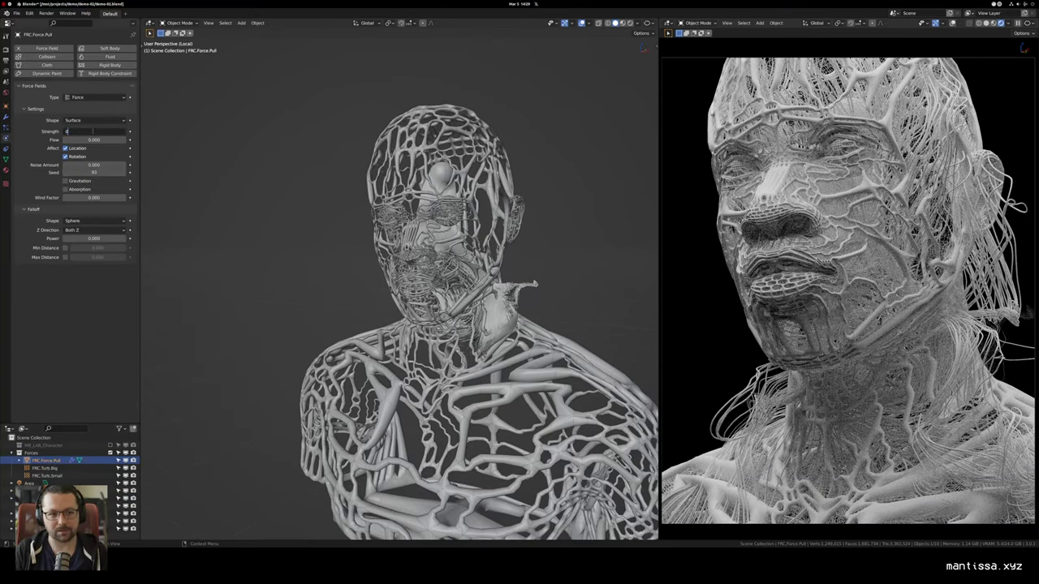
key(Return)
drag(423, 171, 405, 169)
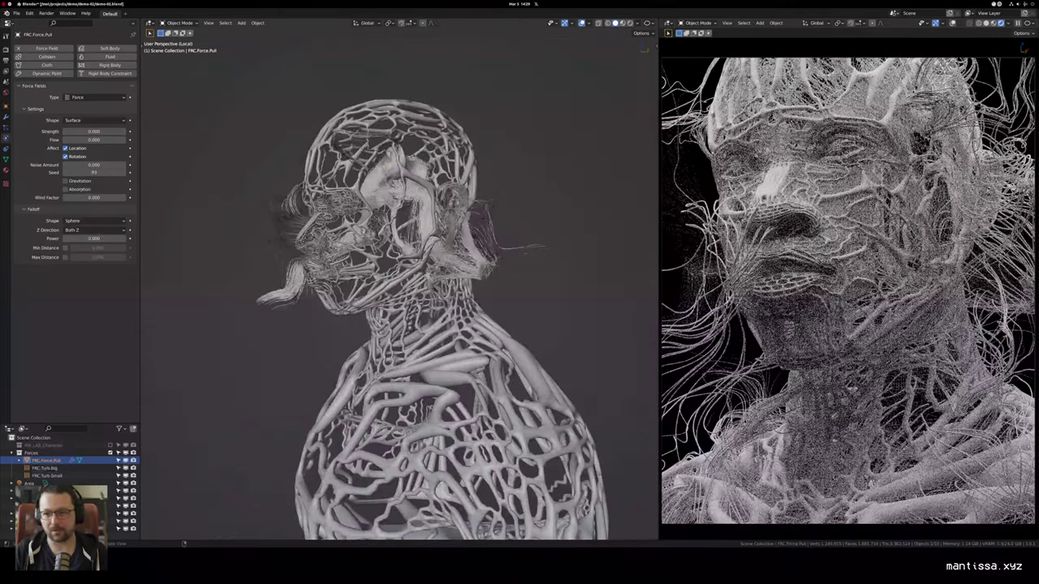
Step: Try a positive strength on the FRC.Force.Pull force field, then set the strength to -0.840
mouse_move(96, 131)
mouse_down()
mouse_move(81, 131)
mouse_move(112, 130)
mouse_up()
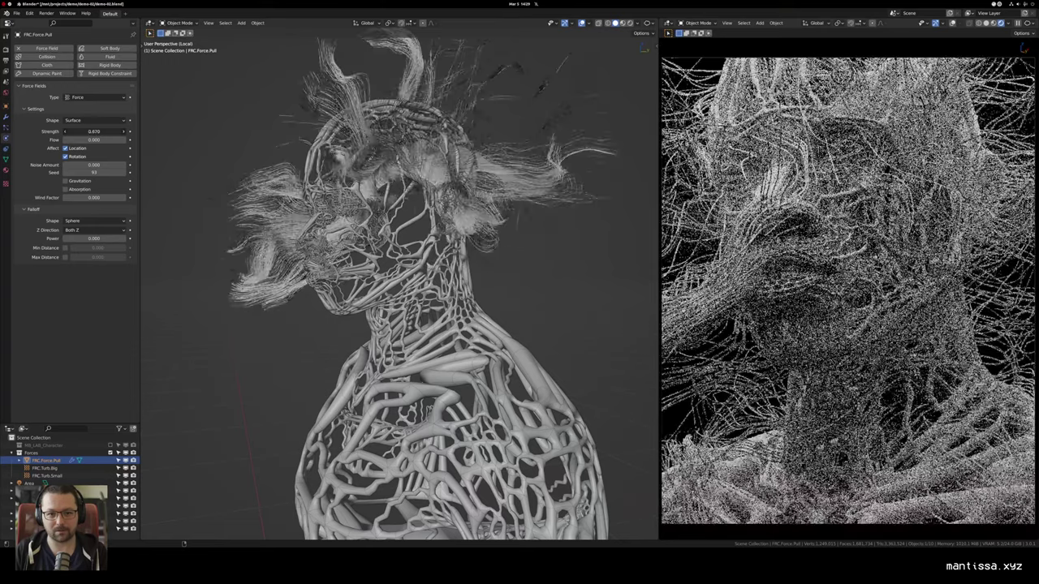
click(84, 130)
text(-840)
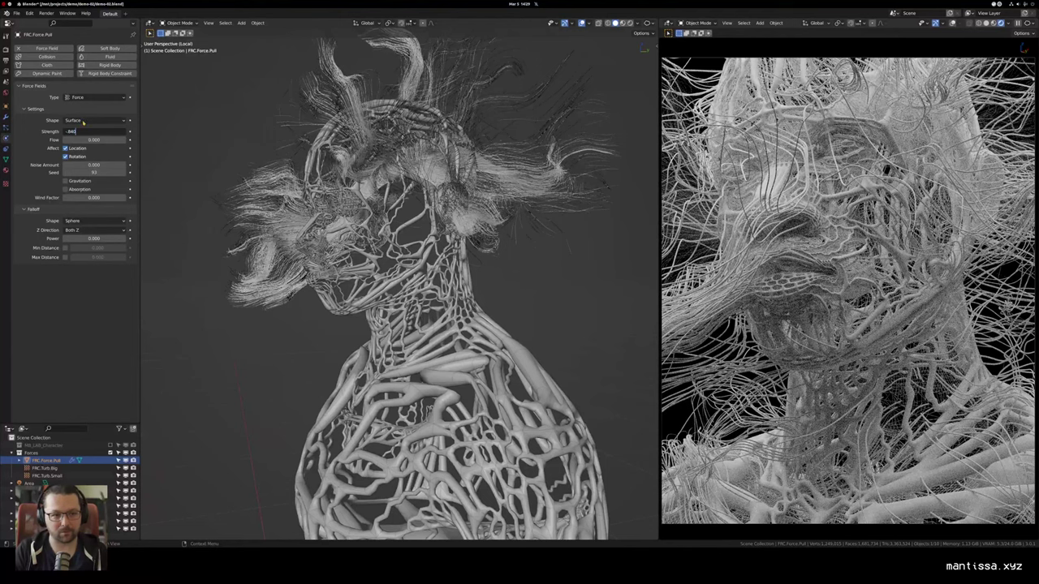
key(Return)
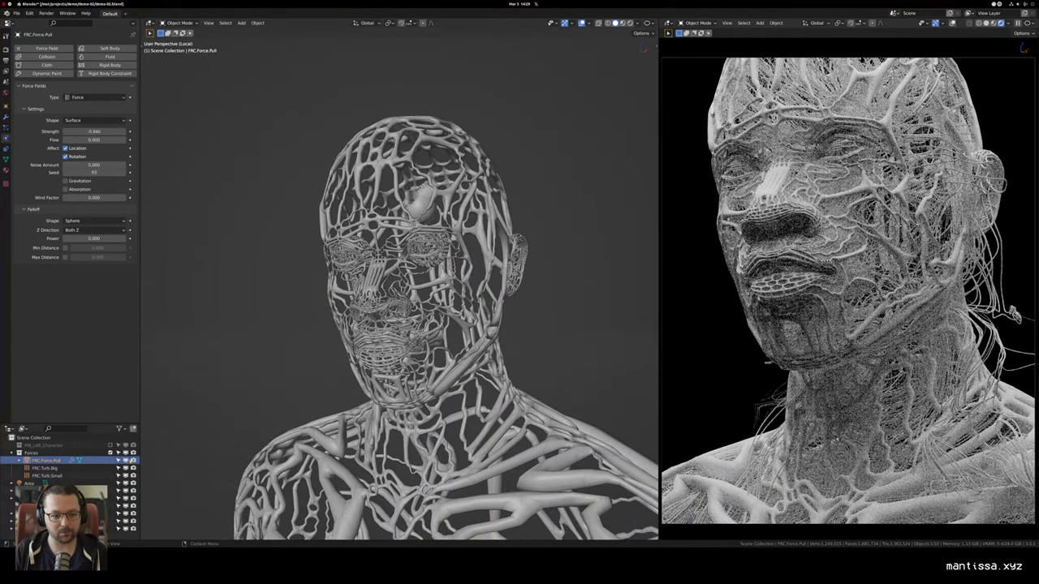
Step: Rename the Forces collection to Forces Main and create a separate scene-level collection named Forces Brain
double_click(54, 453)
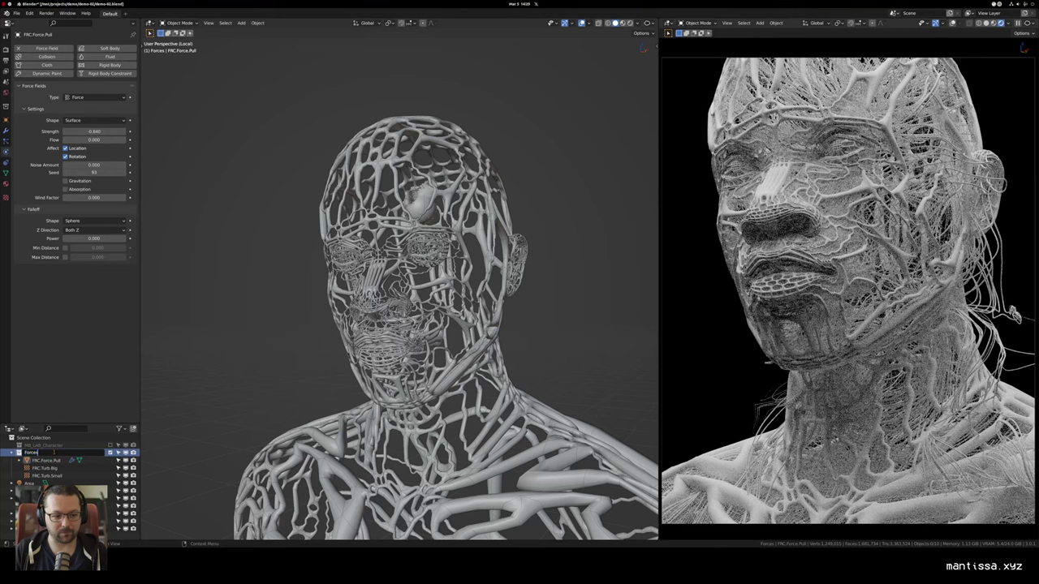
key(Return)
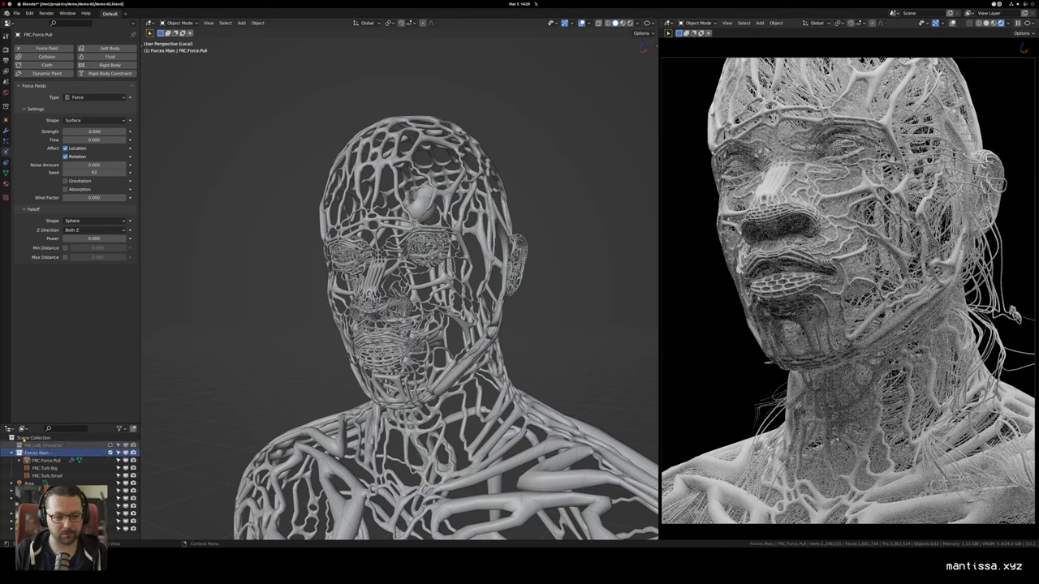
click(134, 430)
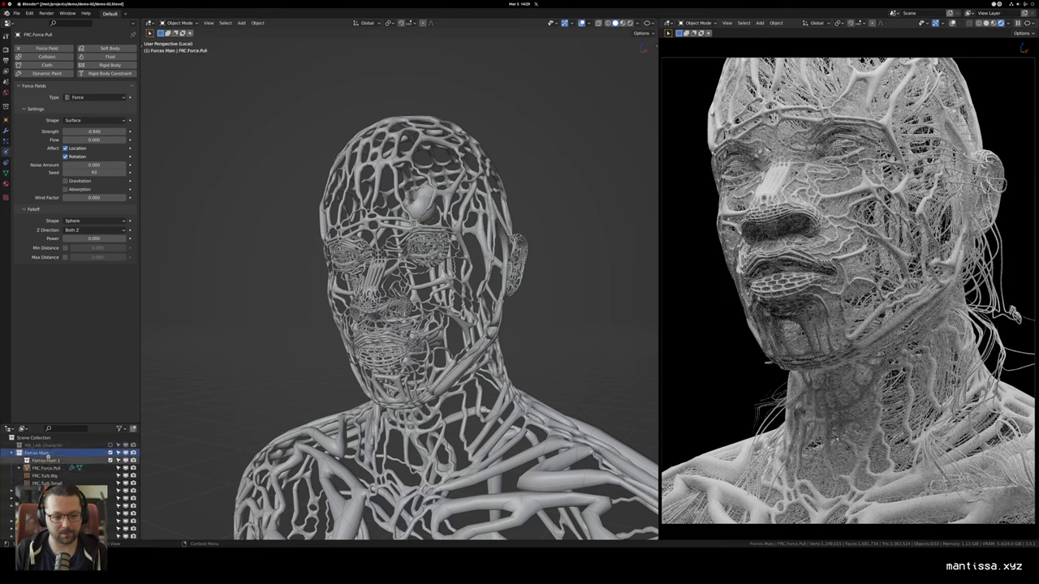
drag(48, 460, 49, 439)
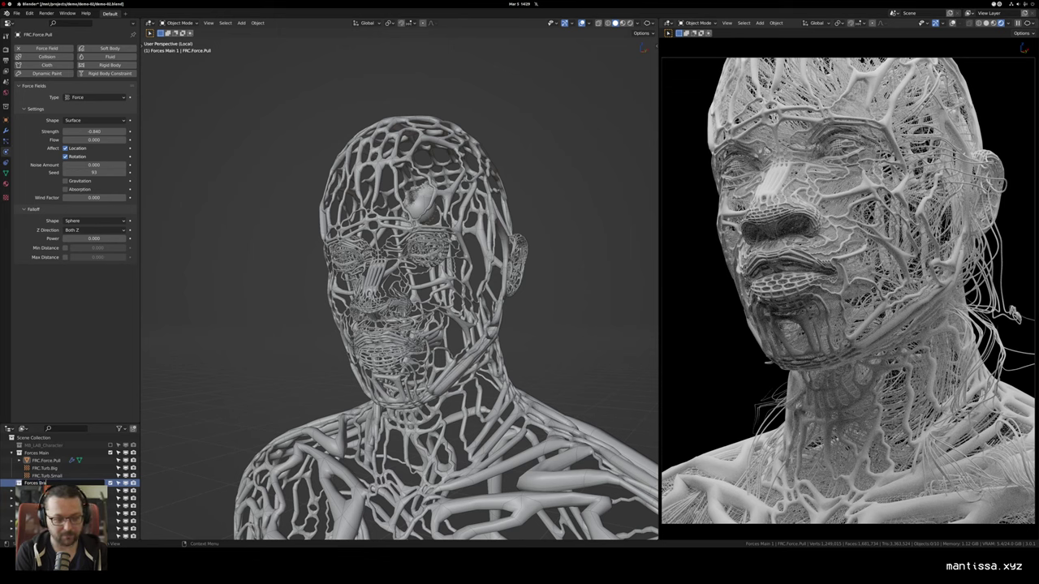
scroll(42, 485, down, 1)
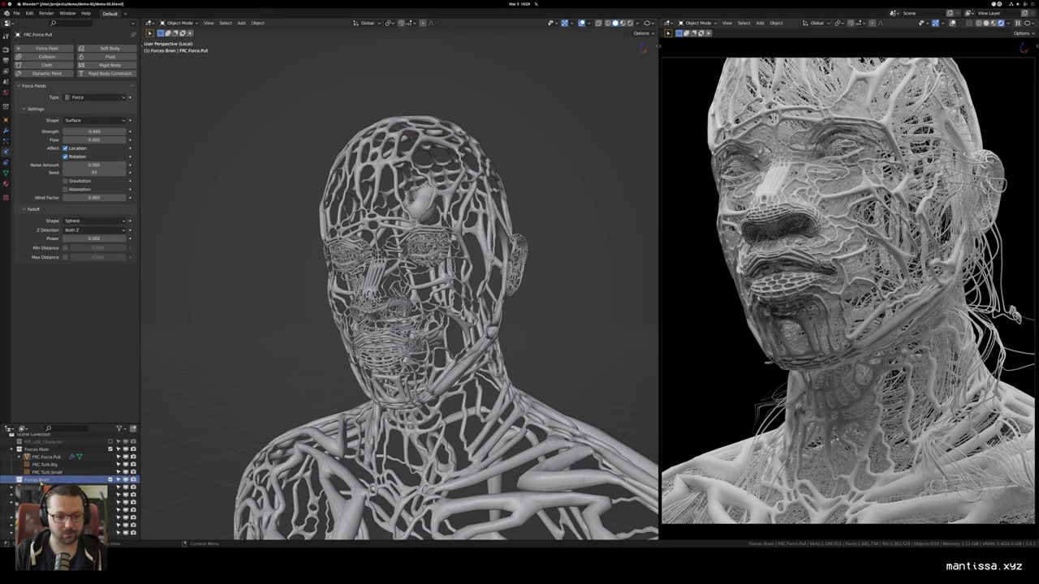
scroll(465, 314, down, 4)
drag(465, 314, 385, 324)
key(shift+a)
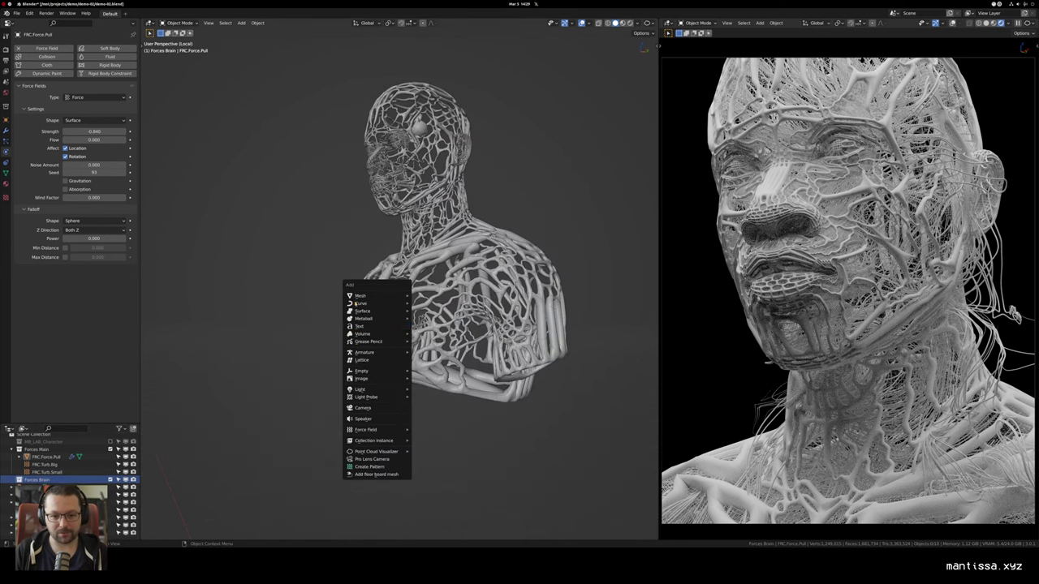
mouse_move(357, 296)
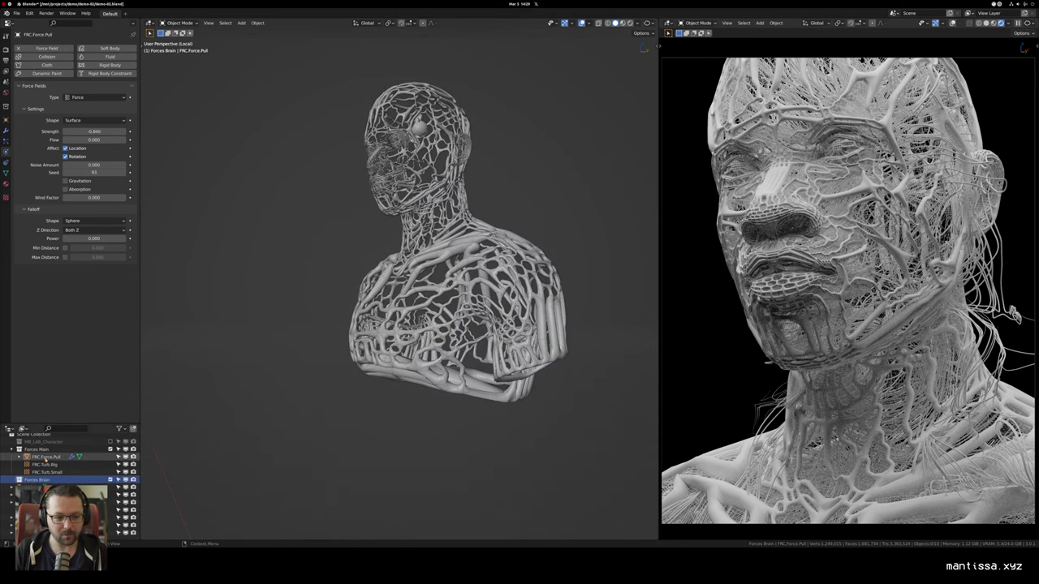
drag(402, 278, 431, 263)
scroll(431, 264, up, 3)
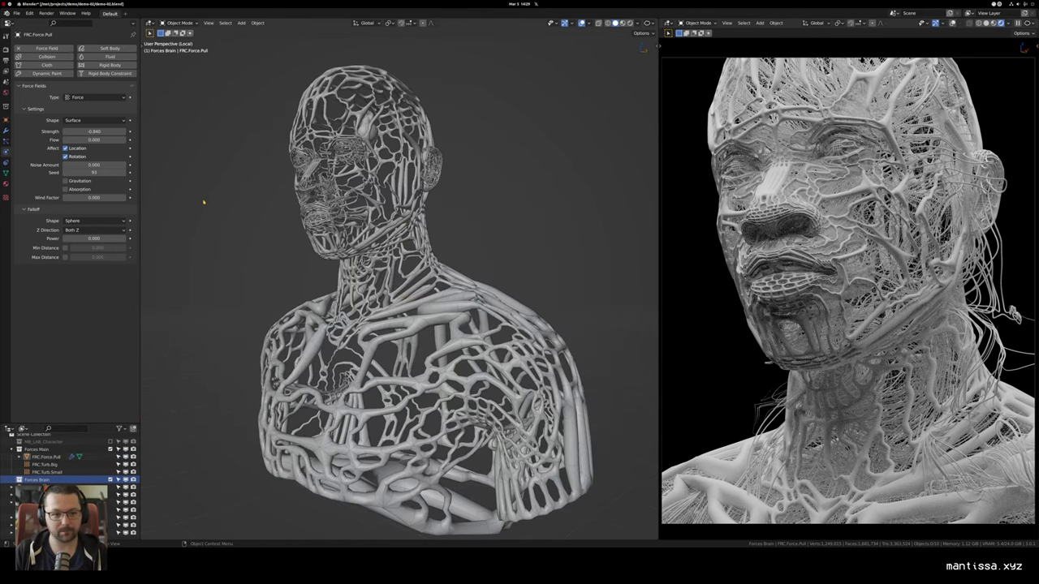
Step: Make the small rounded cube's hair particle settings a single-user copy, independent of the bust's settings
click(5, 142)
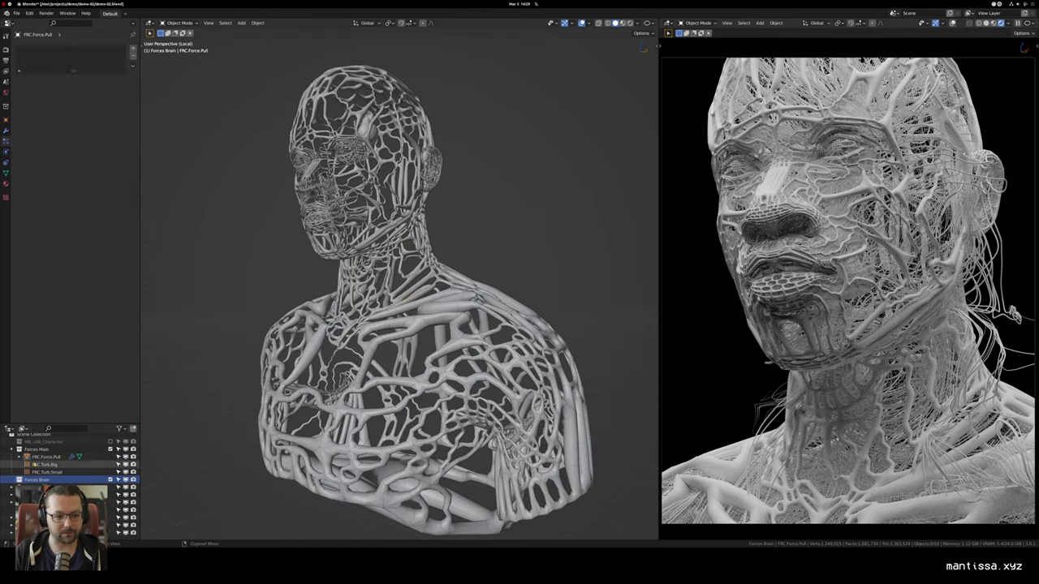
click(45, 458)
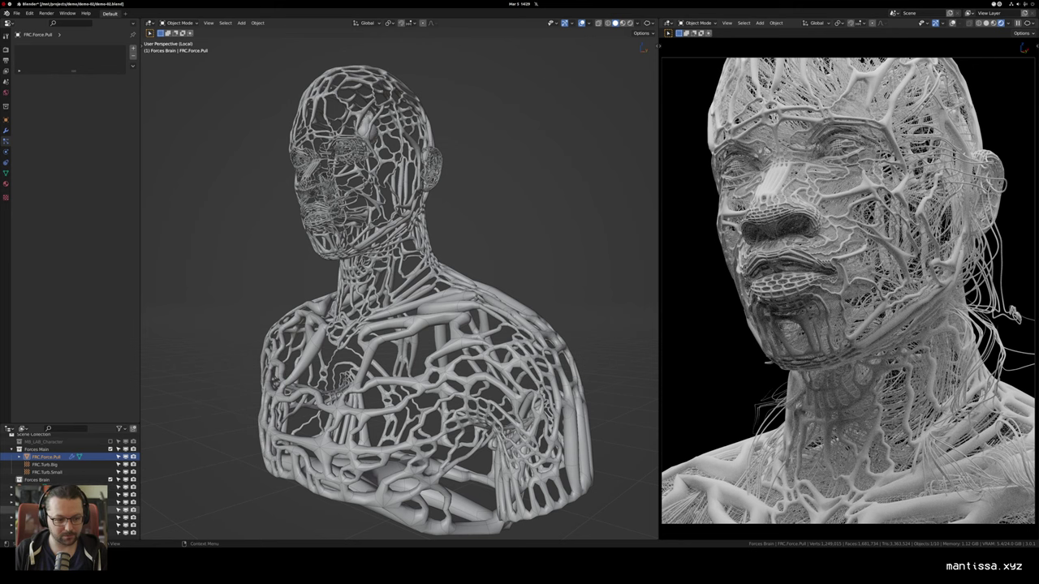
click(48, 518)
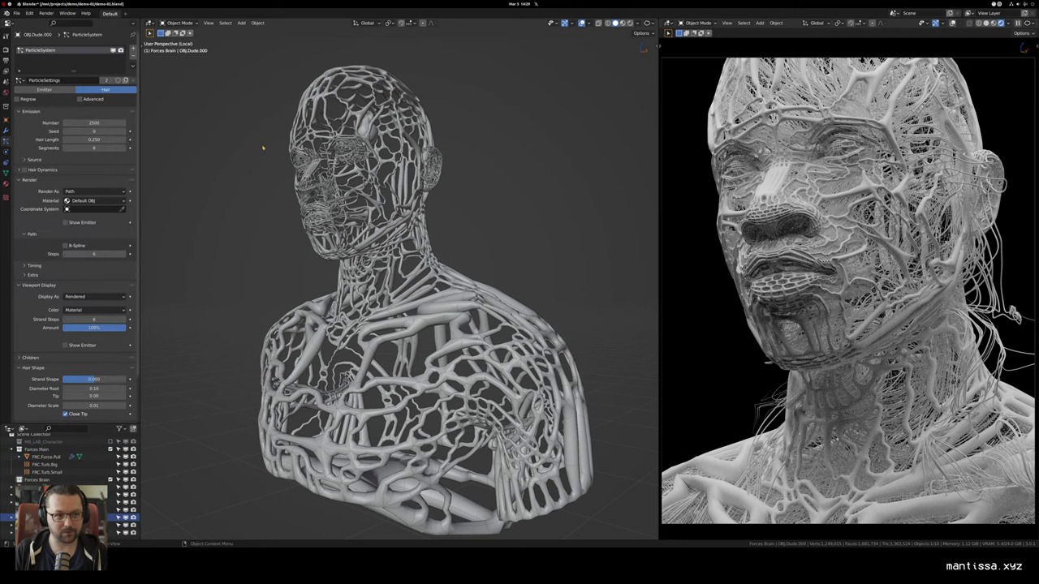
key(KP_Decimal)
click(280, 176)
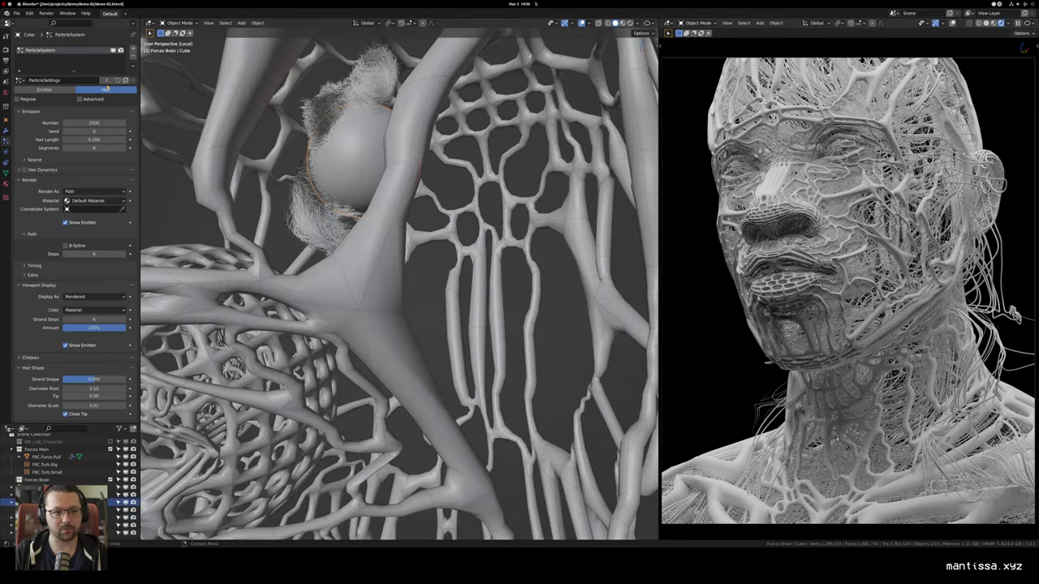
scroll(374, 97, down, 4)
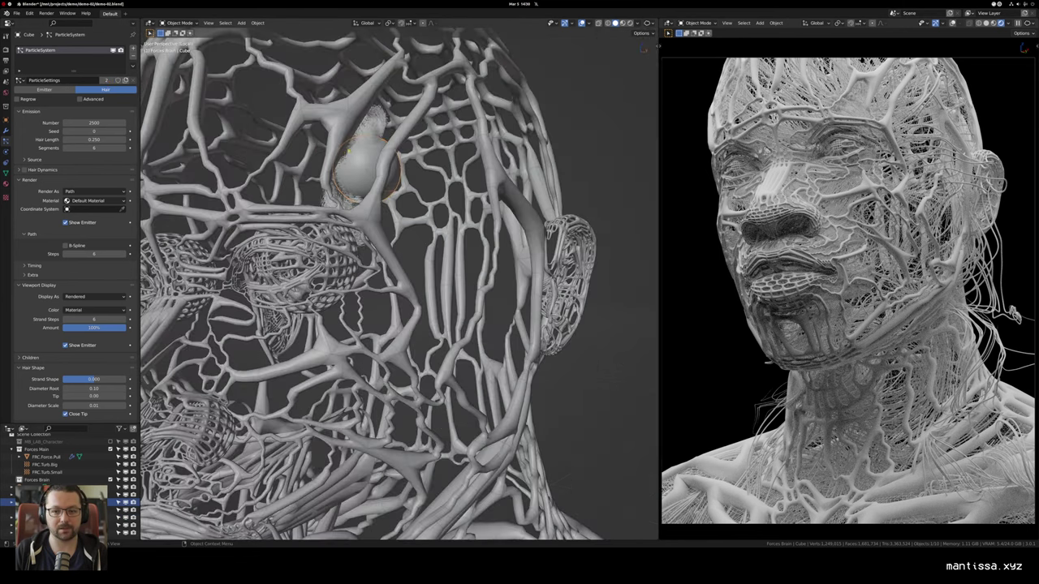
click(106, 80)
scroll(398, 268, down, 1)
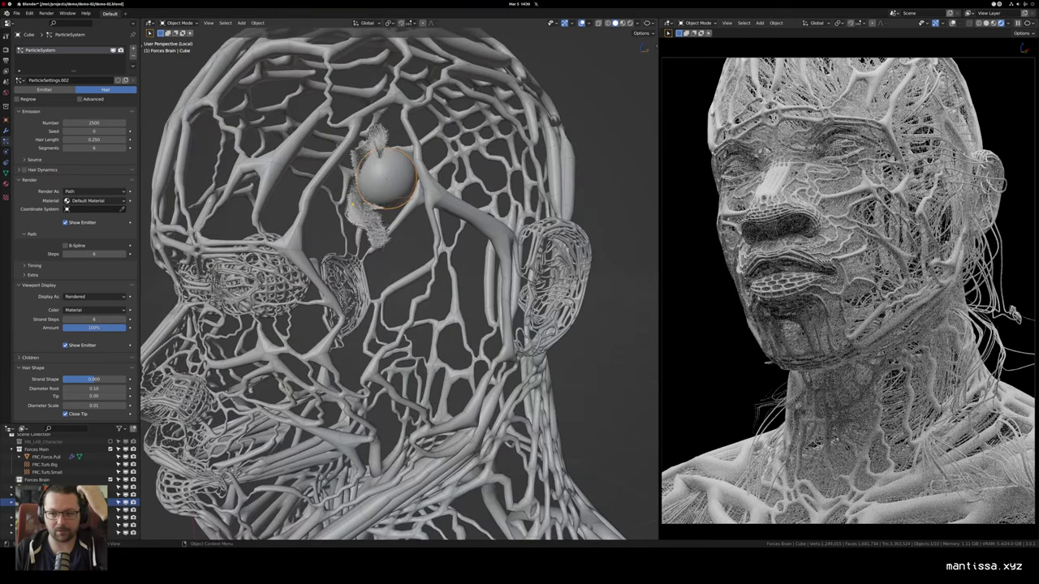
scroll(398, 282, down, 4)
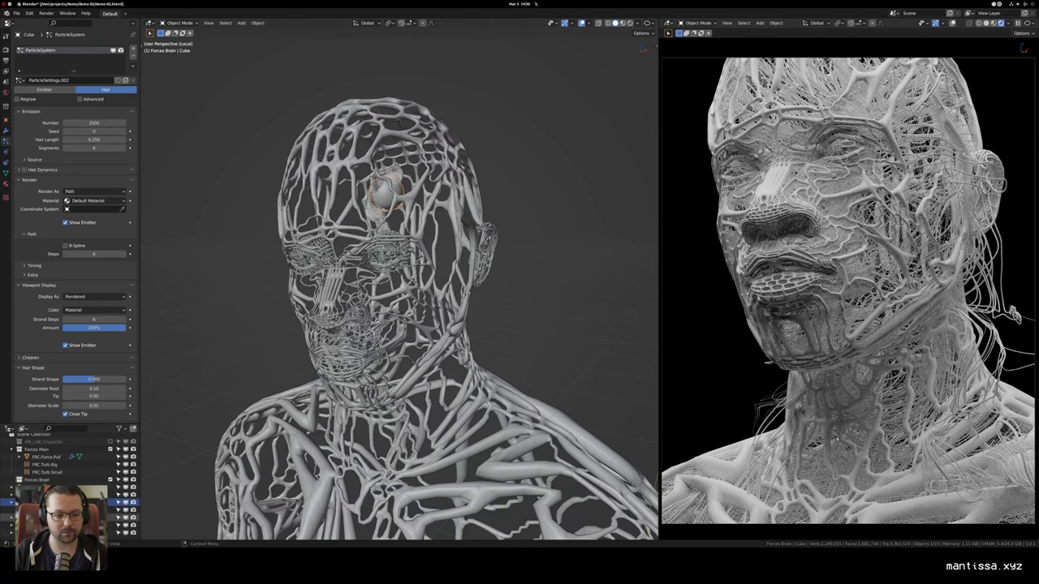
Step: Set the effector collection in the field weights of OBJ.Dude.000's hair to Forces Main and leave the local view
click(51, 518)
drag(365, 261, 387, 241)
scroll(41, 309, down, 3)
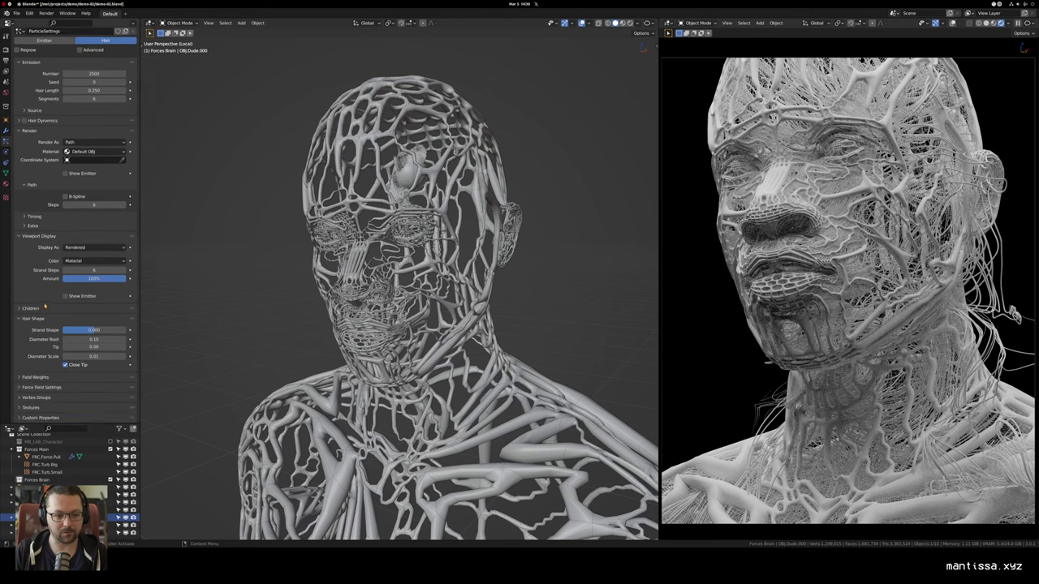
click(35, 379)
scroll(19, 340, down, 5)
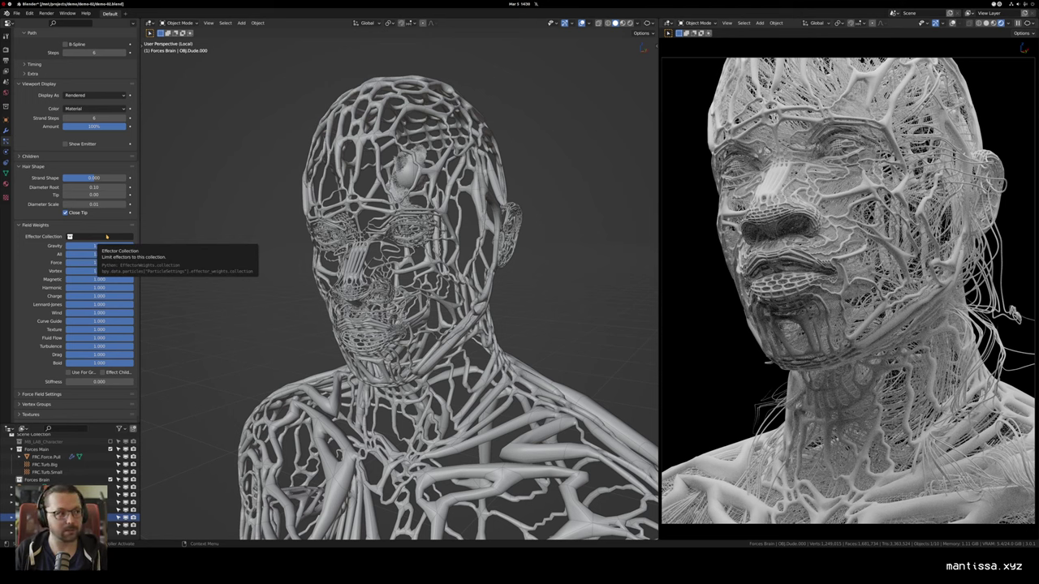
click(106, 236)
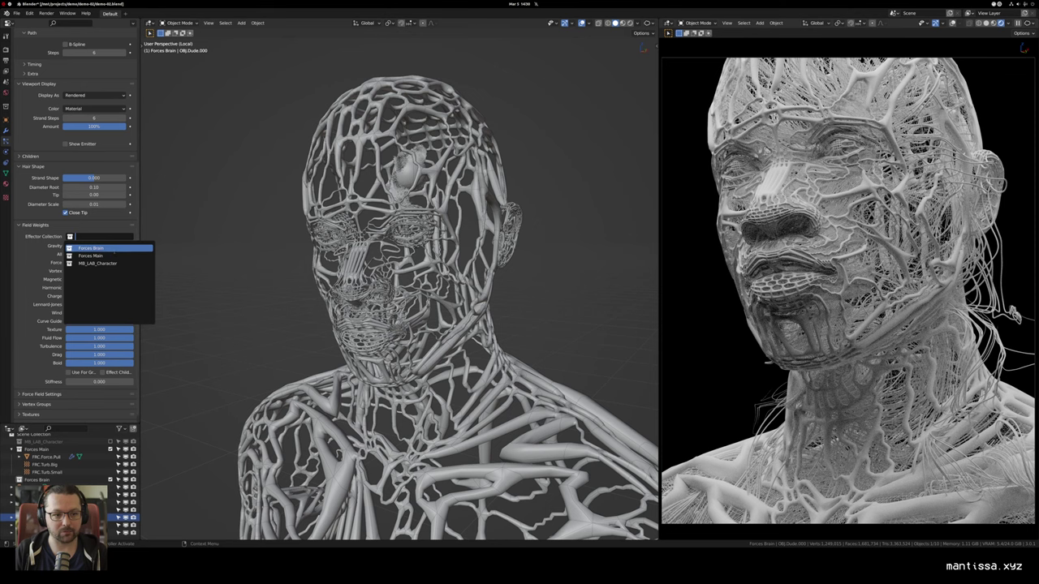
click(91, 256)
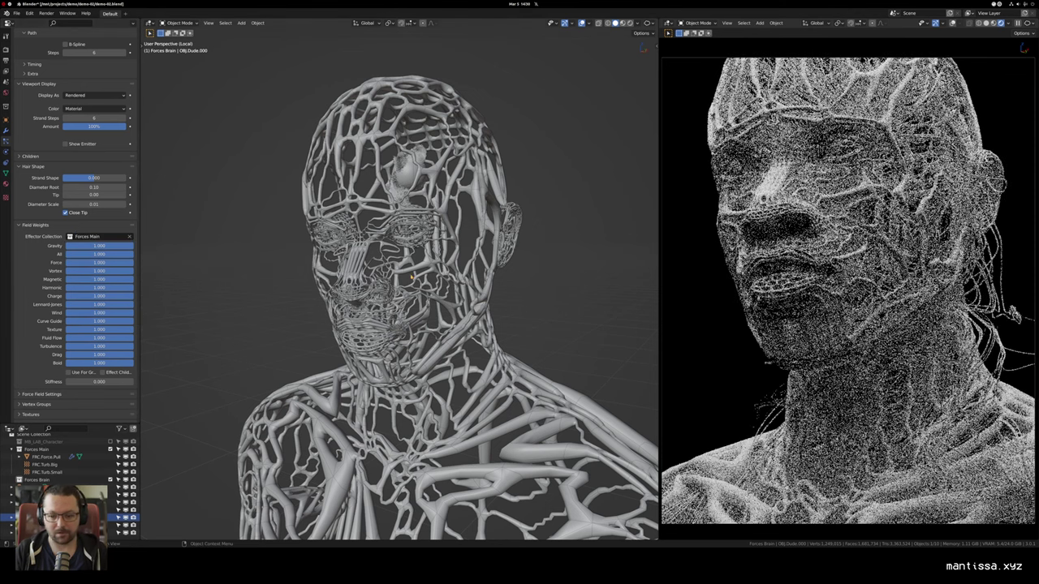
drag(398, 292, 357, 293)
key(alt+a)
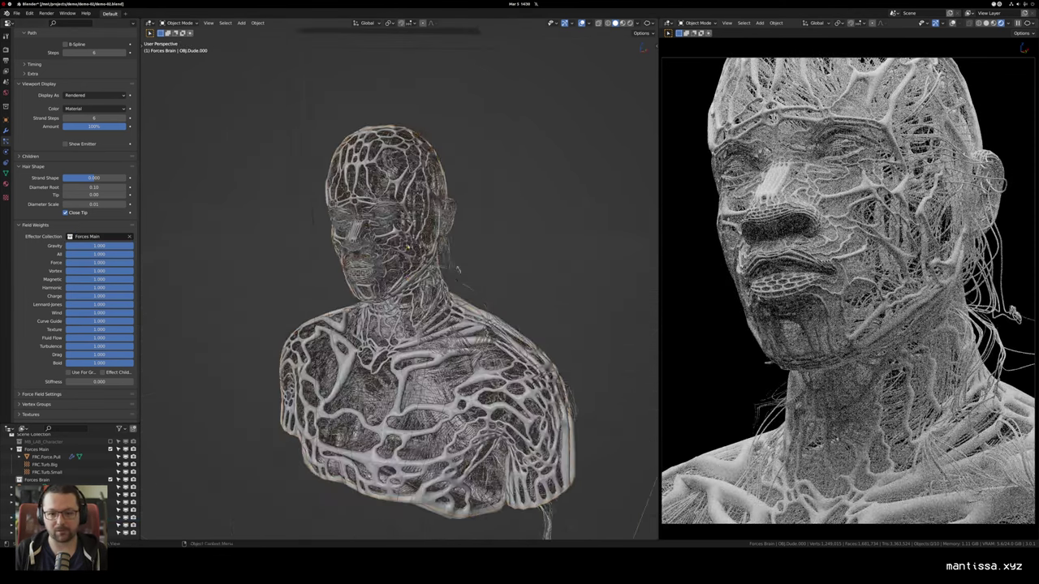
Step: Switch the close-up viewport to solid shading and add a turbulence force field to the Forces Brain collection
scroll(357, 294, up, 2)
click(42, 480)
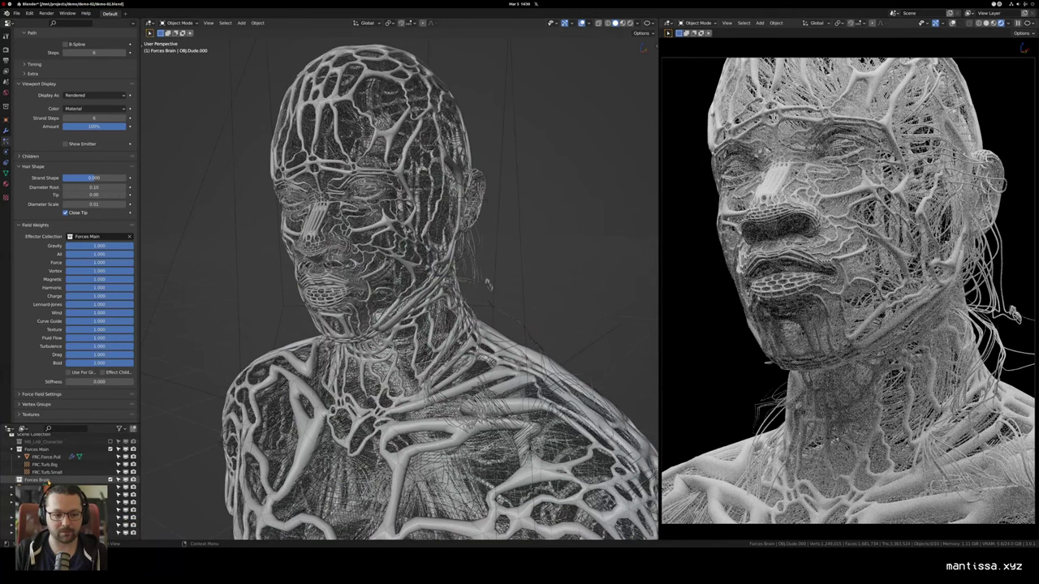
scroll(341, 365, down, 5)
drag(341, 369, 378, 374)
key(shift+a)
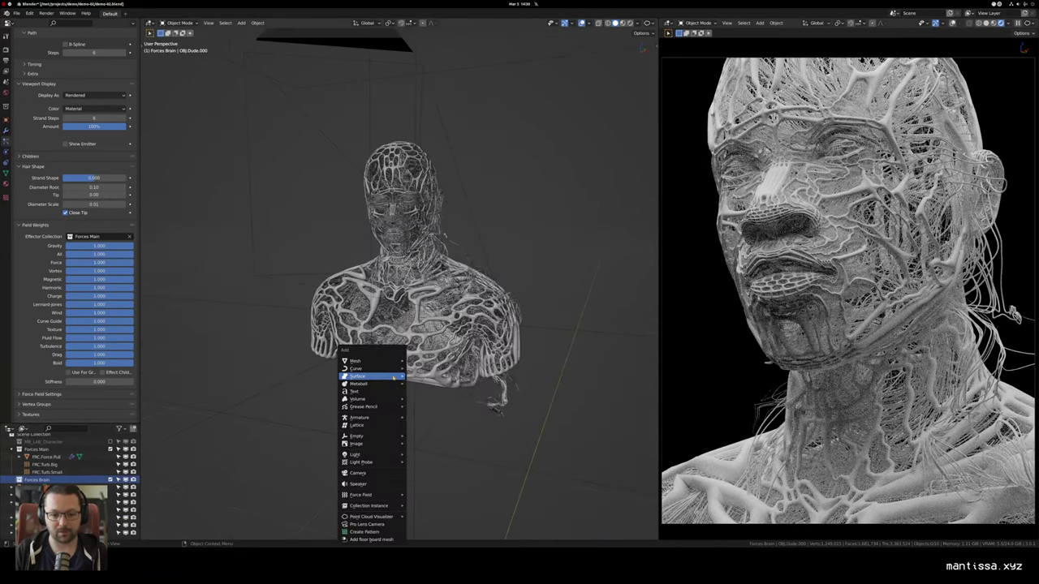
key(z)
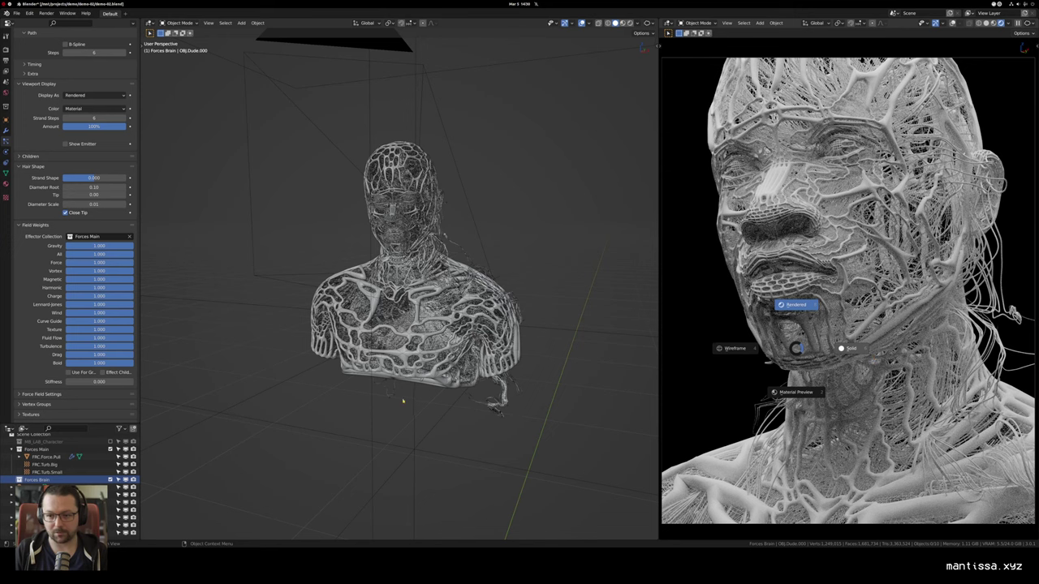
click(844, 348)
scroll(390, 341, down, 3)
key(shift+a)
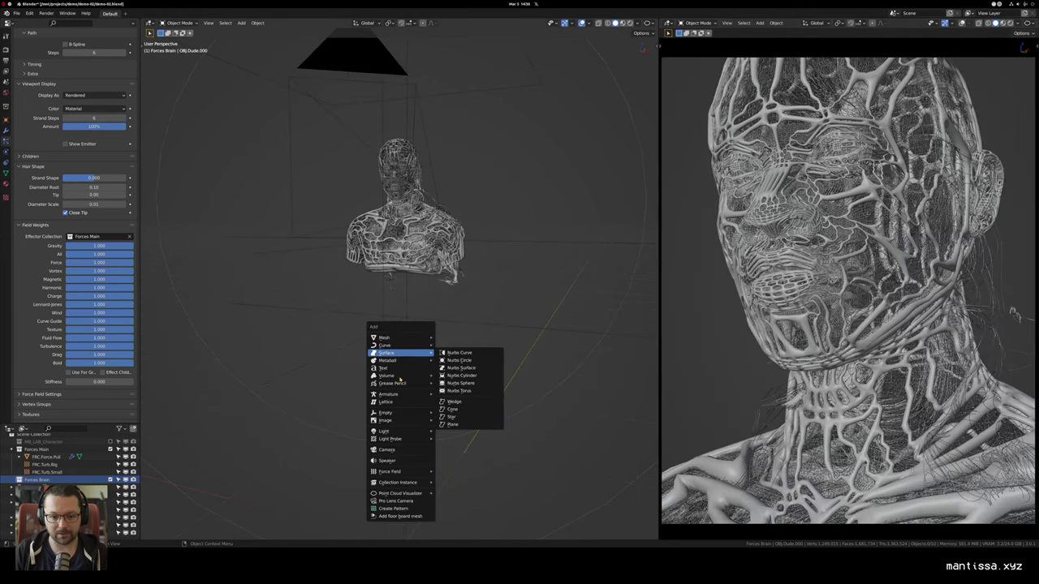
mouse_move(388, 472)
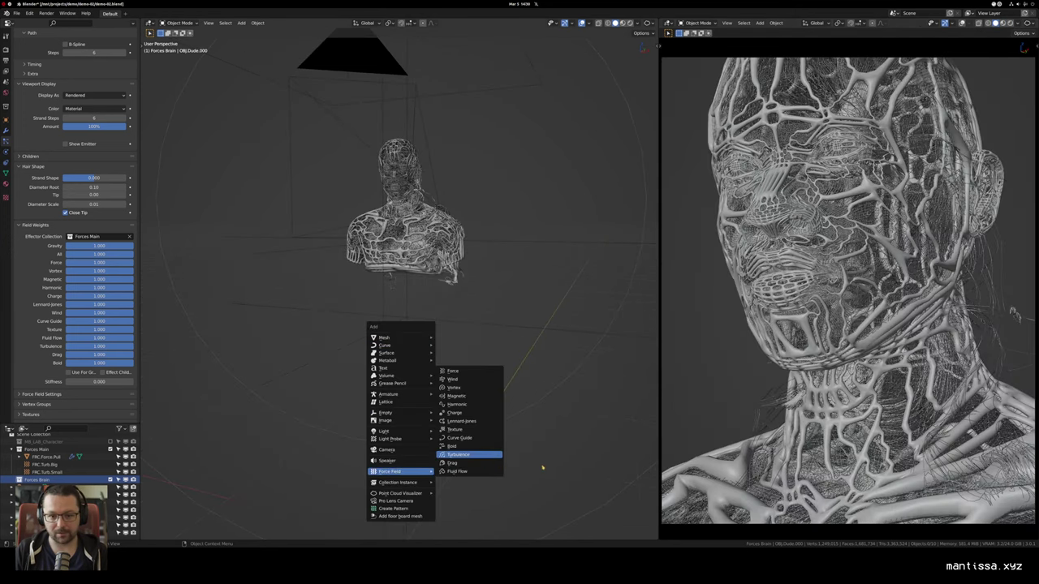
click(471, 455)
Step: Raise the new turbulence field along the Z axis to about 1.908, level with the upper head
drag(516, 455, 483, 411)
key(g)
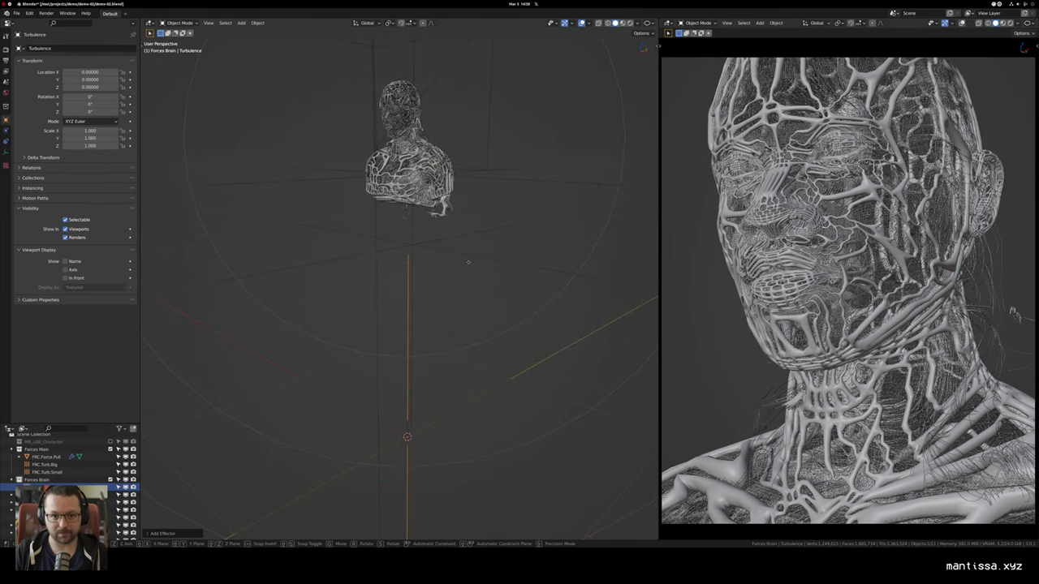
key(z)
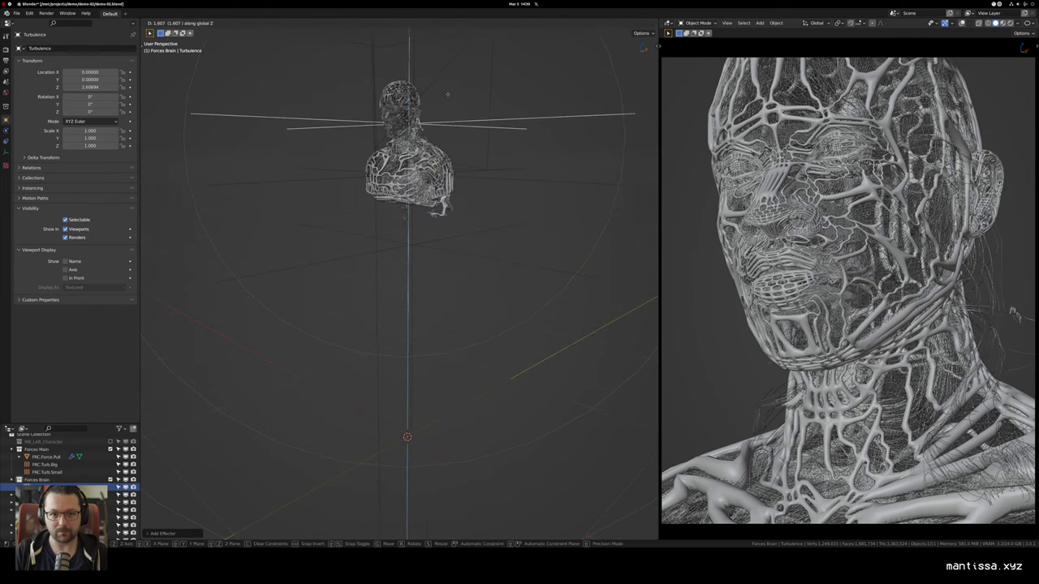
click(440, 97)
key(KP_Decimal)
drag(459, 290, 484, 351)
key(g)
key(z)
click(473, 223)
scroll(454, 332, up, 5)
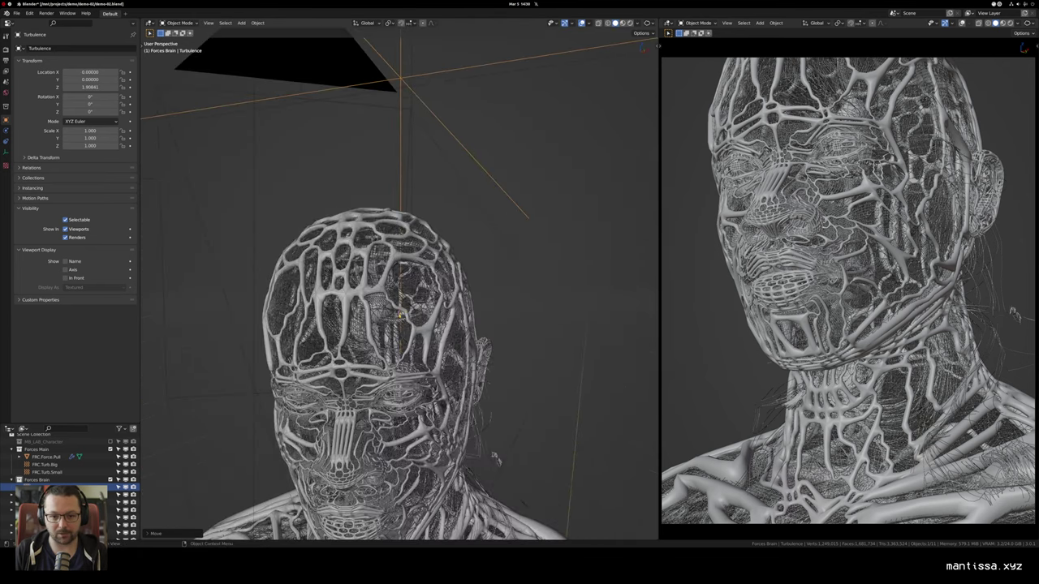
Step: Select the small rounded cube inside the head and scale its mesh down in Edit Mode
click(495, 458)
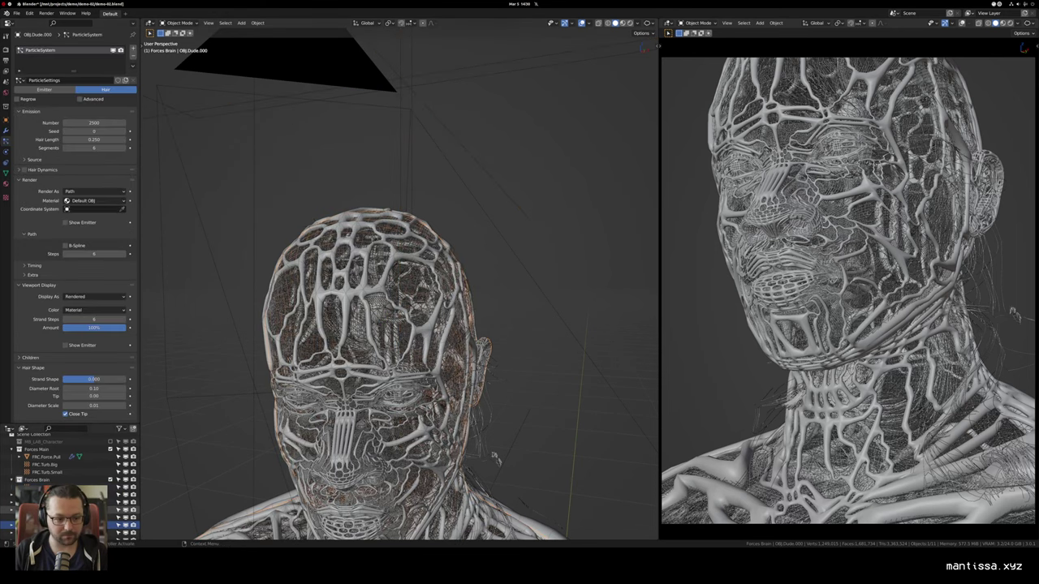
click(48, 510)
drag(389, 345, 301, 333)
scroll(390, 324, up, 3)
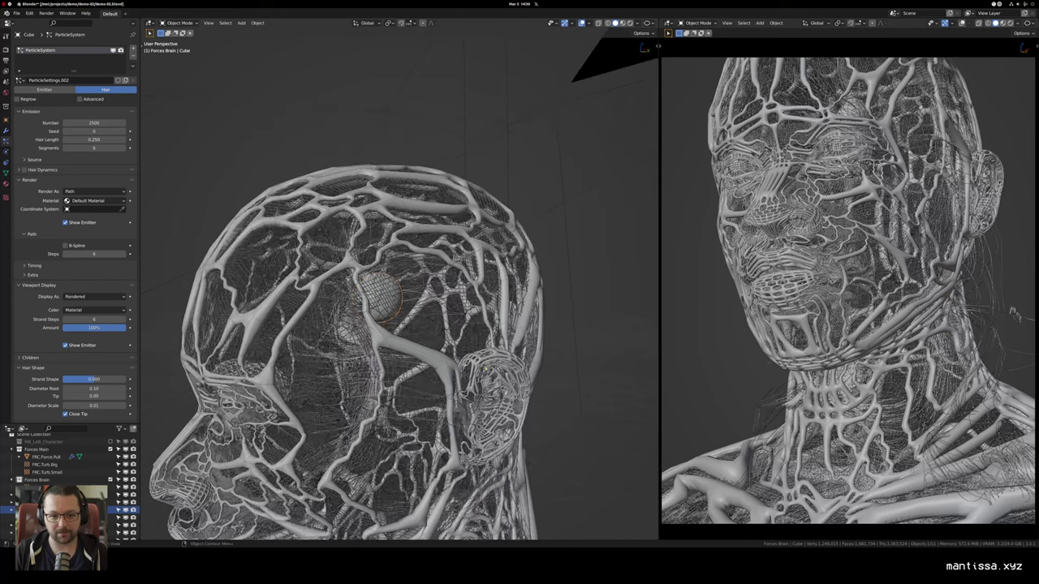
key(Tab)
key(s)
click(430, 344)
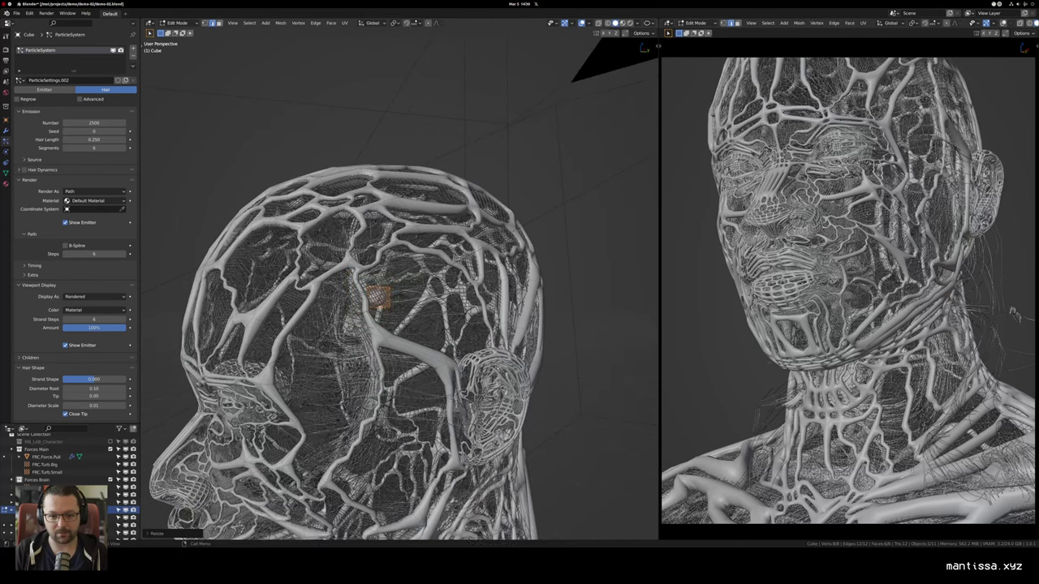
key(Tab)
Step: Isolate the rounded cube in local view and set its hair's field-weights effector collection to Forces Brain
key(KP_Divide)
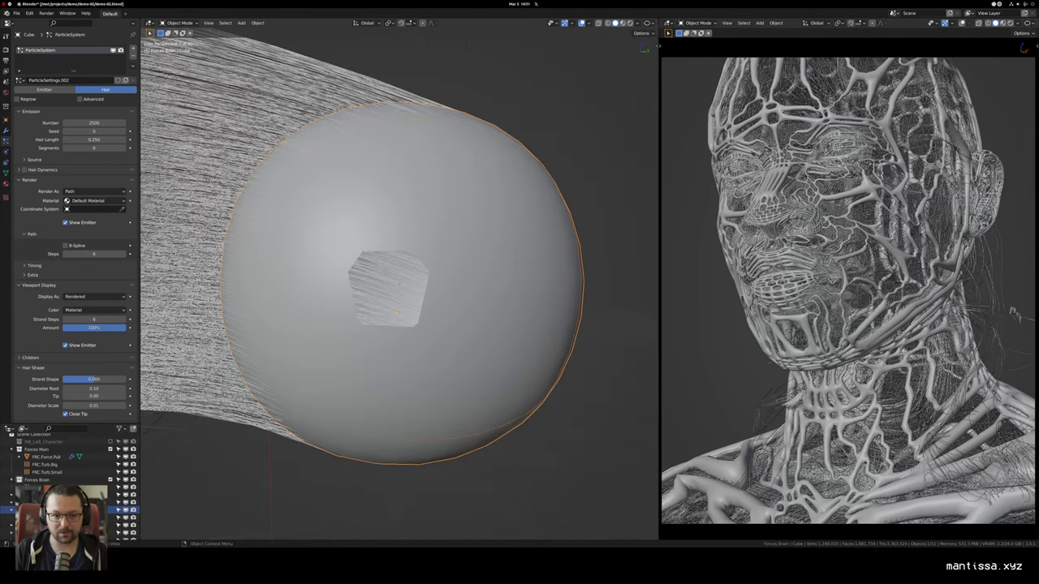
scroll(396, 313, down, 10)
drag(396, 313, 442, 315)
scroll(33, 372, down, 5)
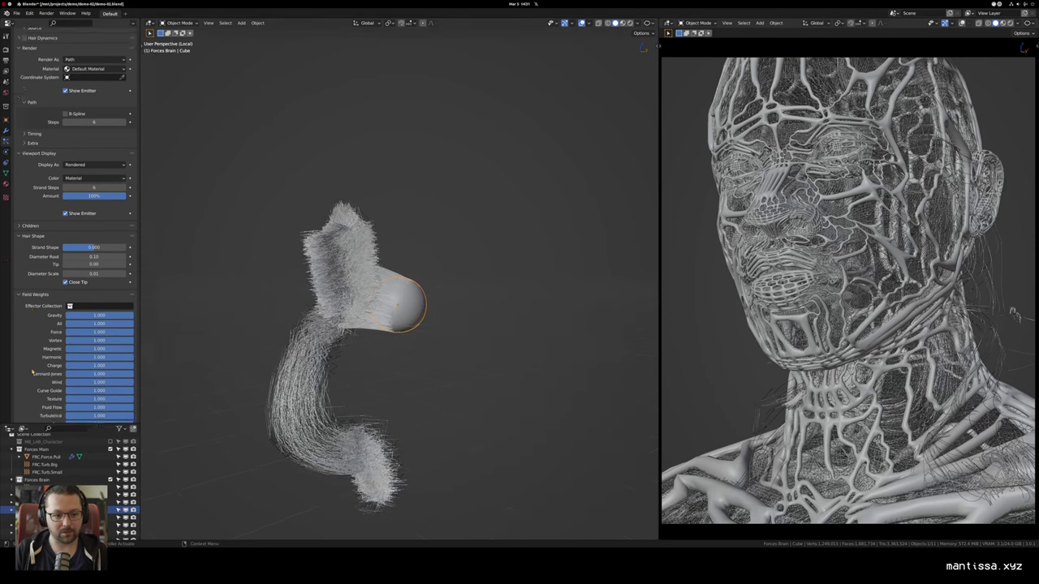
scroll(32, 374, down, 3)
click(102, 246)
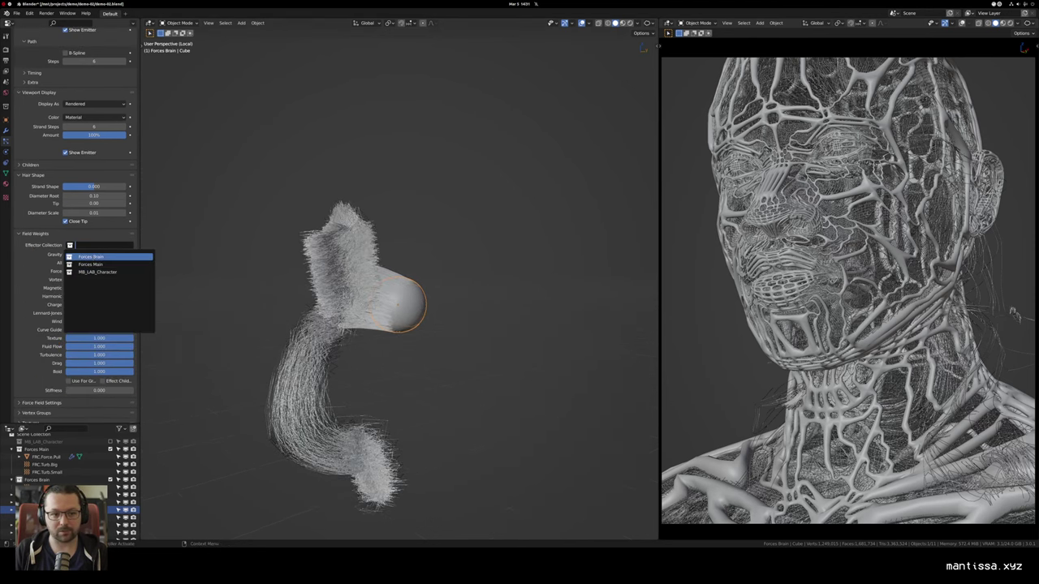
click(91, 257)
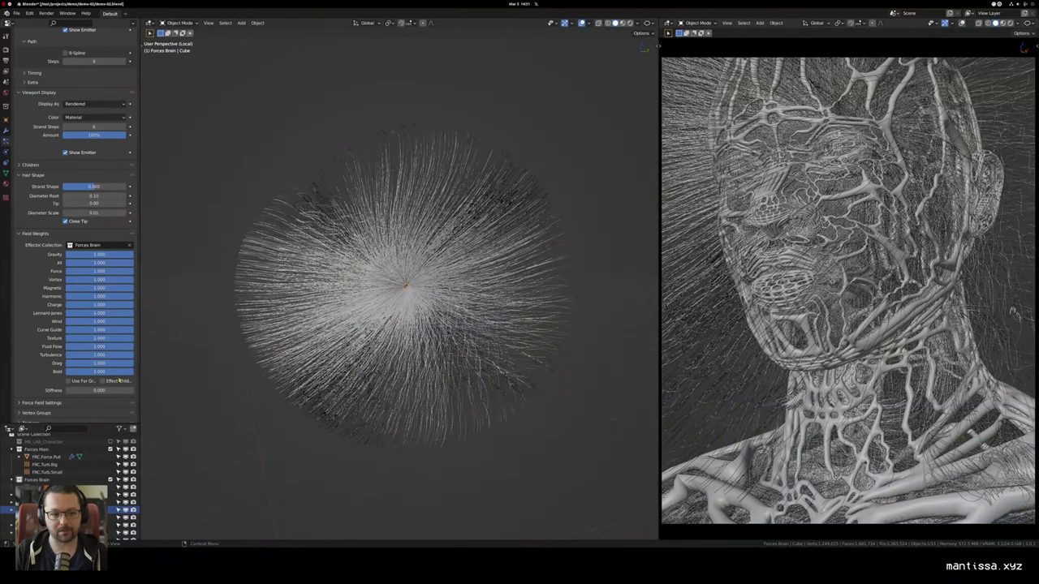
Step: Rename the turbulence field in Forces Brain to FRC.Turb.Brain and set its strength to about 19.3 and its size to 0.071
double_click(46, 487)
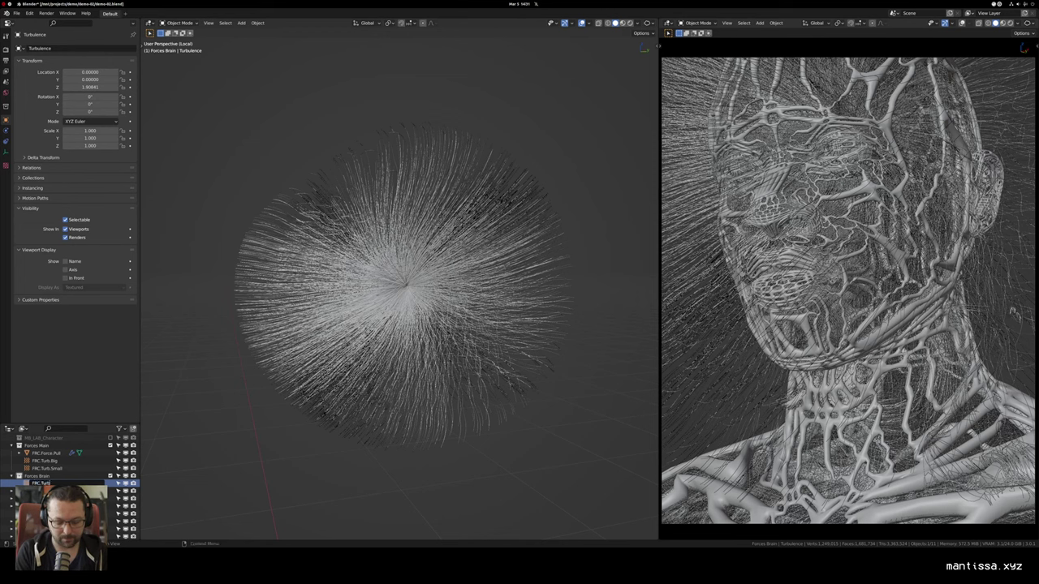
key(Return)
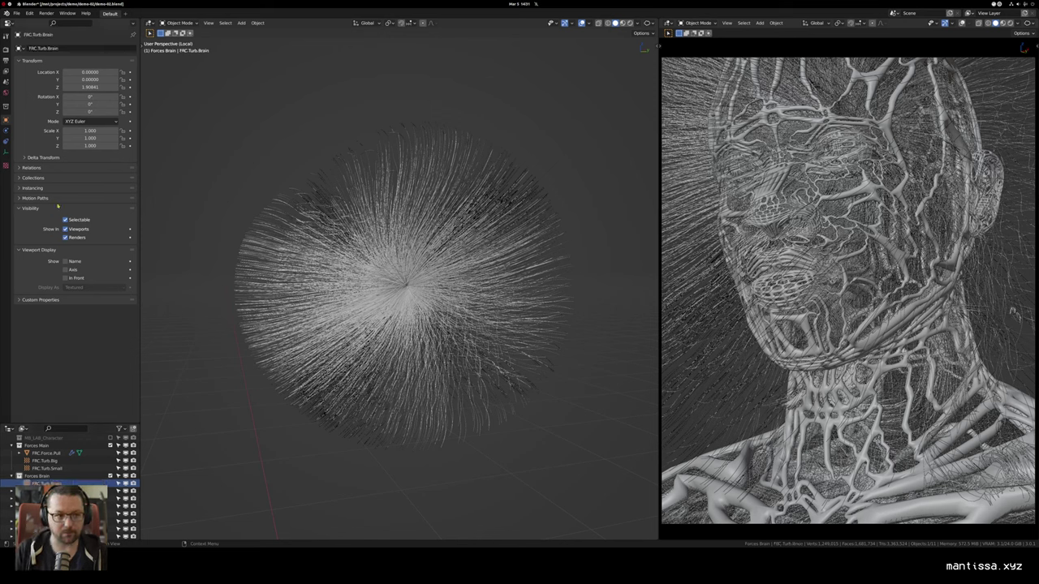
drag(364, 309, 349, 299)
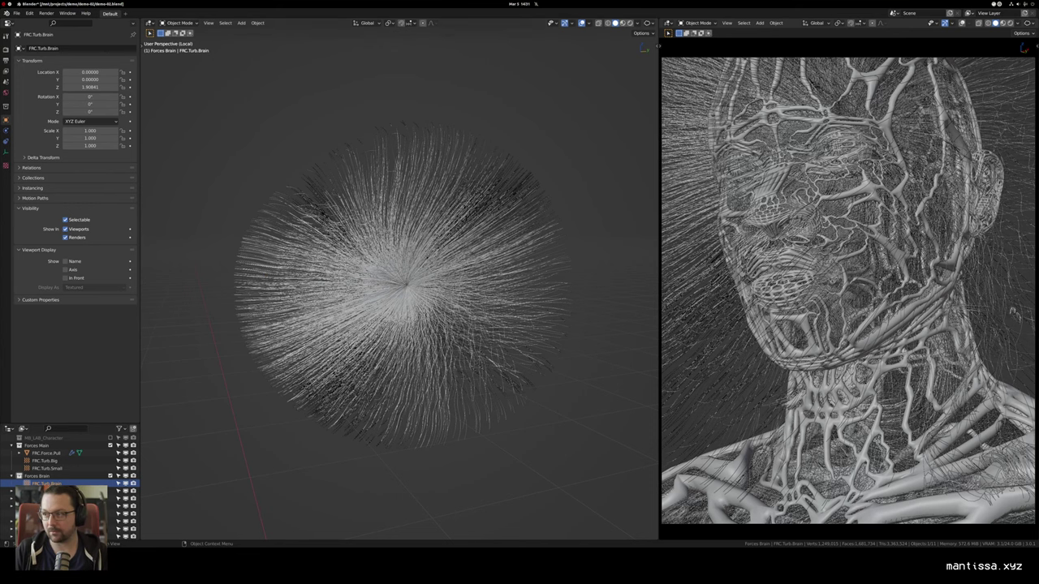
click(6, 138)
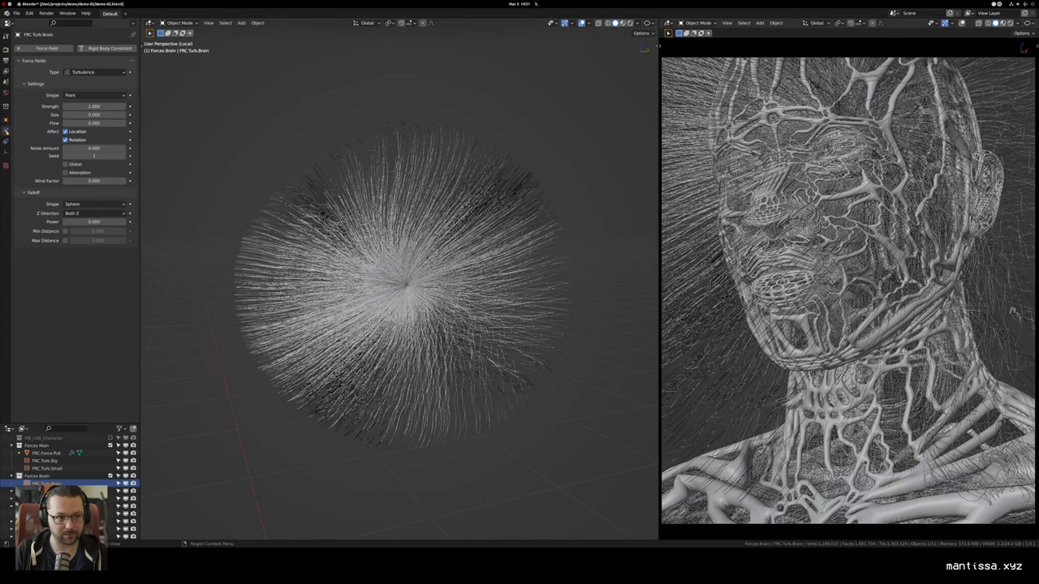
mouse_move(95, 116)
mouse_down()
mouse_move(144, 106)
mouse_move(98, 114)
mouse_up()
scroll(416, 279, up, 2)
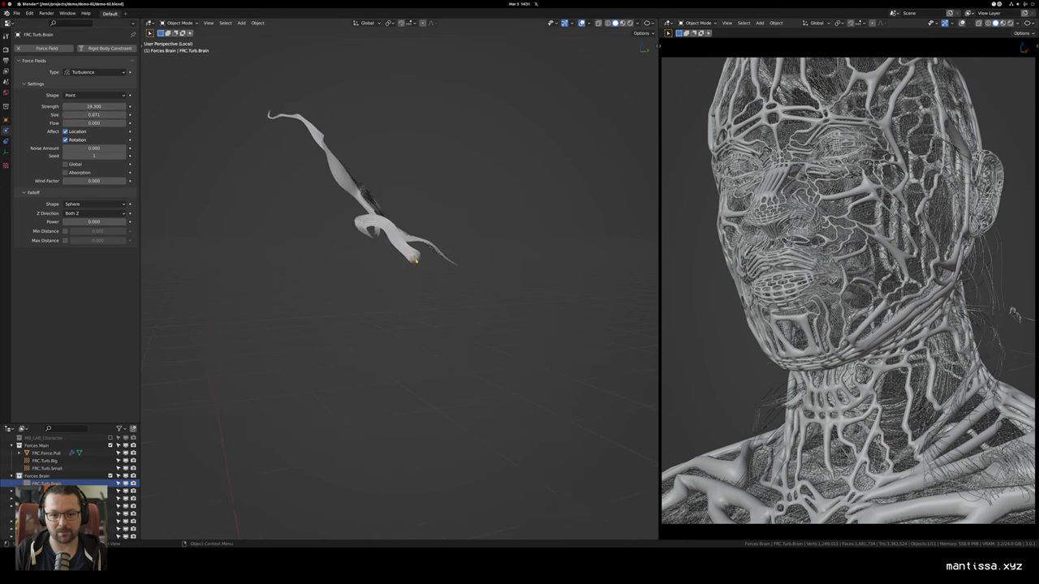
Step: Enlarge the rounded cube's mesh in Edit Mode so its hair grows from a bigger sphere
click(417, 260)
key(Tab)
key(s)
click(471, 295)
key(Tab)
drag(471, 294, 428, 297)
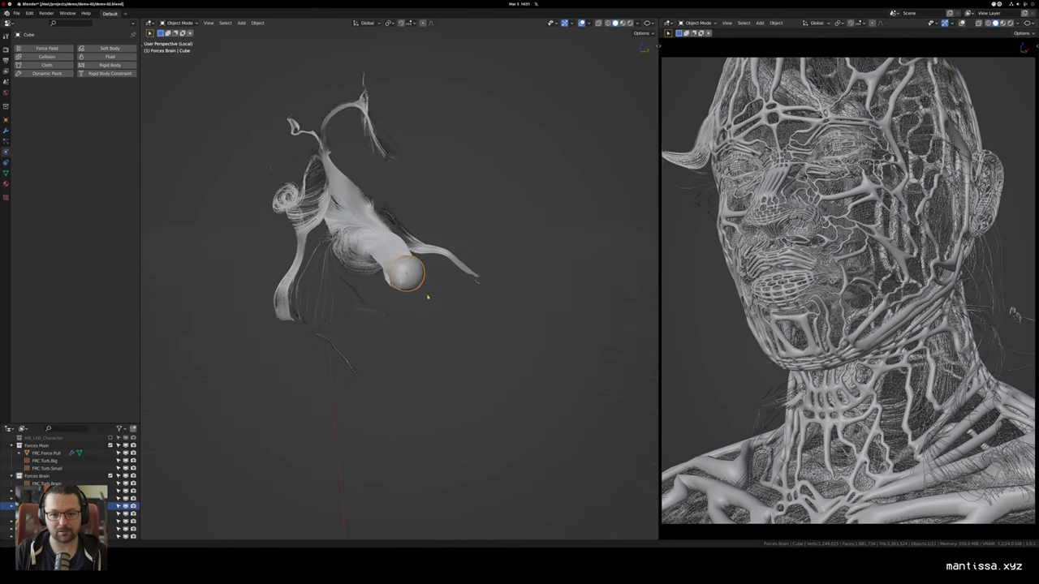
Step: Leave the local view and duplicate the FRC.Turb.Brain field in place within the Forces Brain collection
click(50, 485)
drag(422, 340, 452, 330)
key(shift+d)
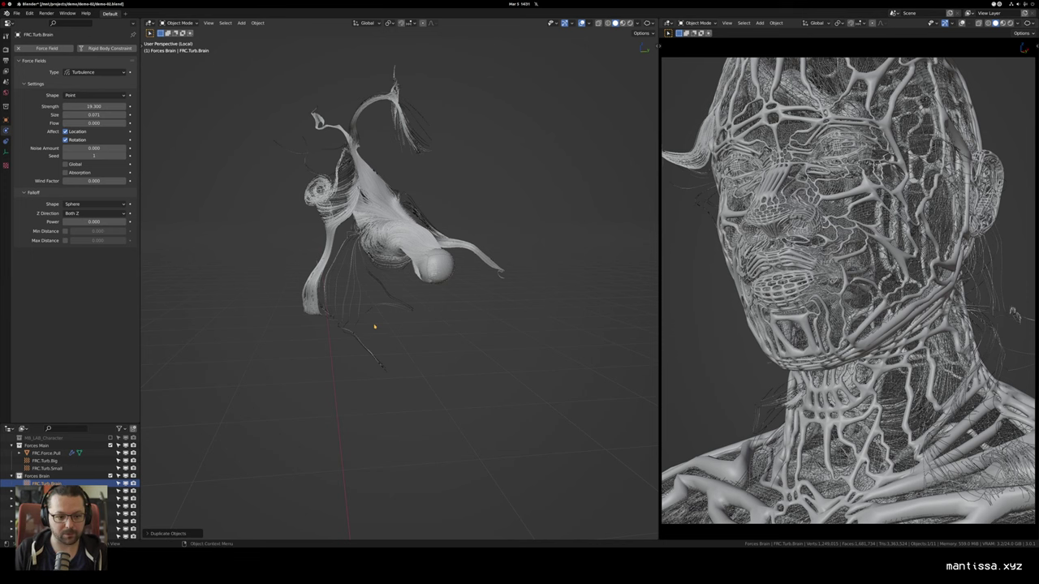
key(KP_Divide)
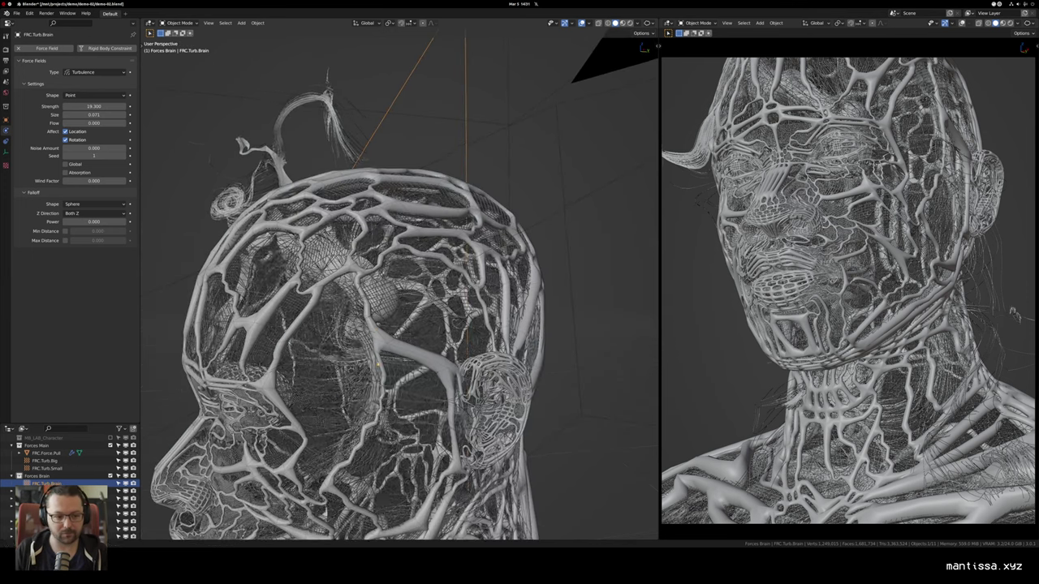
drag(390, 373, 369, 377)
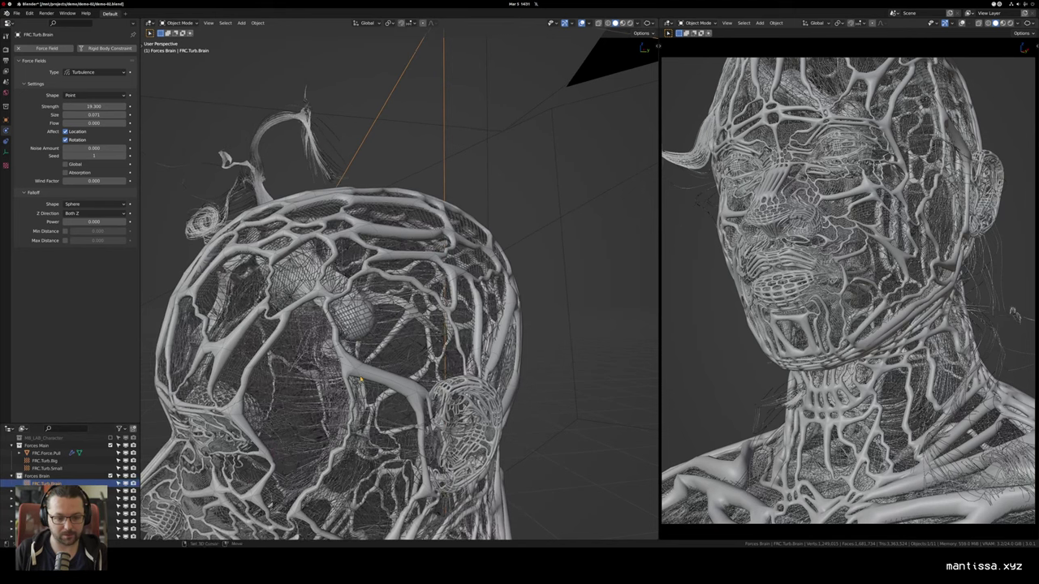
key(shift+d)
key(Escape)
click(50, 491)
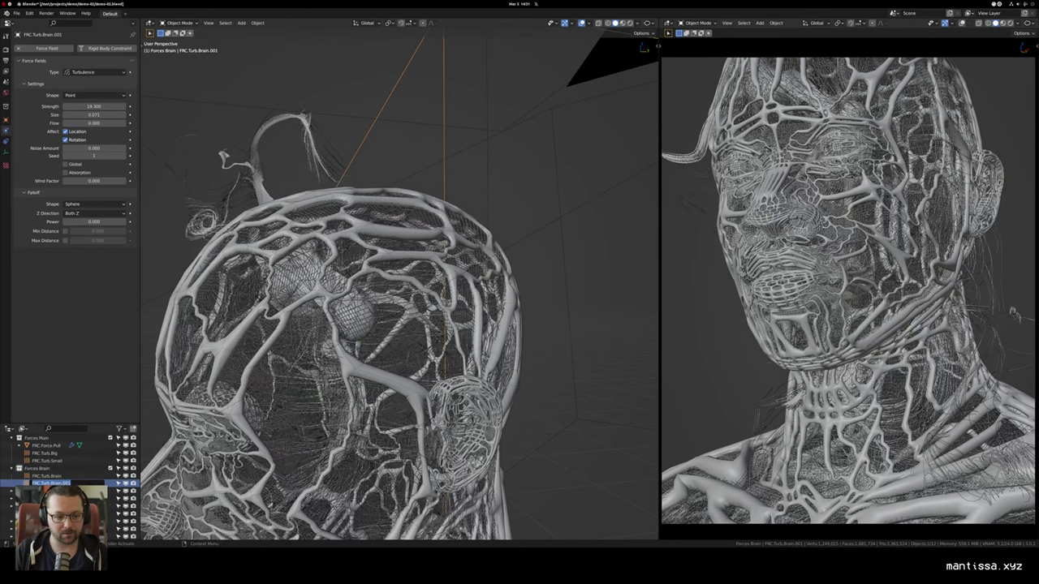
drag(407, 379, 382, 291)
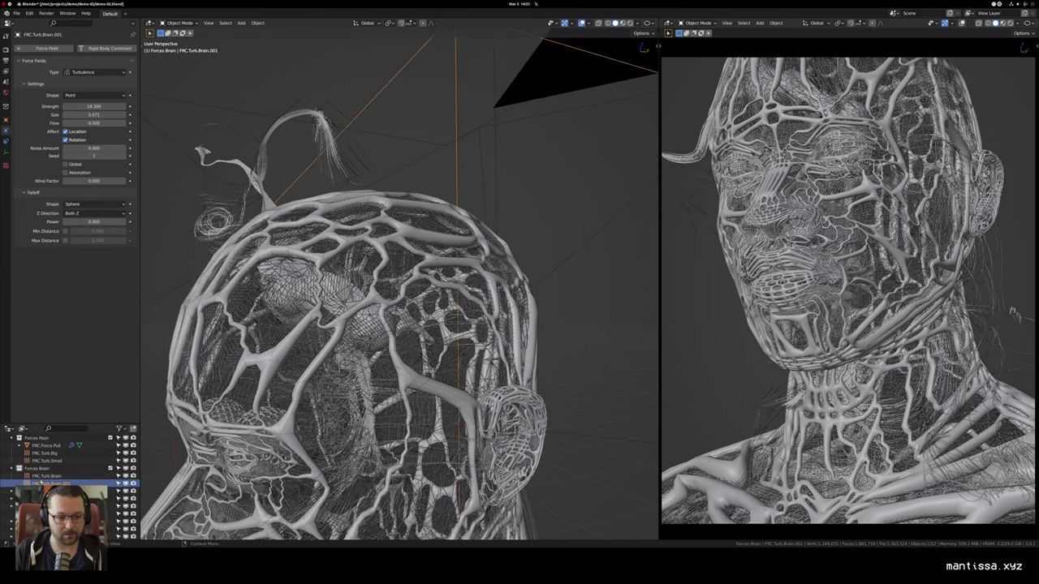
Step: Isolate the rounded cube together with both brain turbulence fields in local view
click(113, 507)
key(KP_Divide)
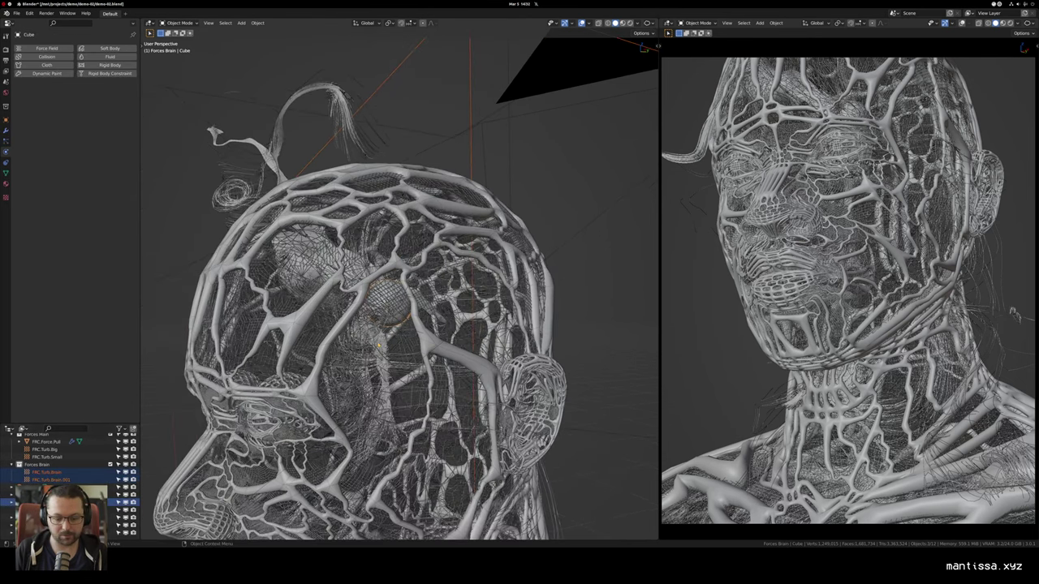
scroll(400, 330, up, 9)
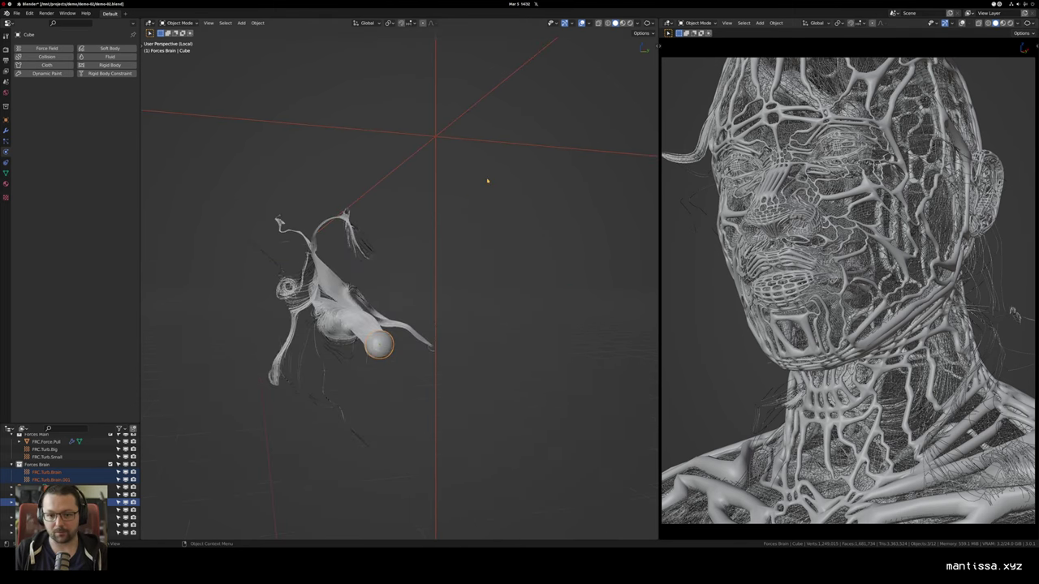
click(390, 342)
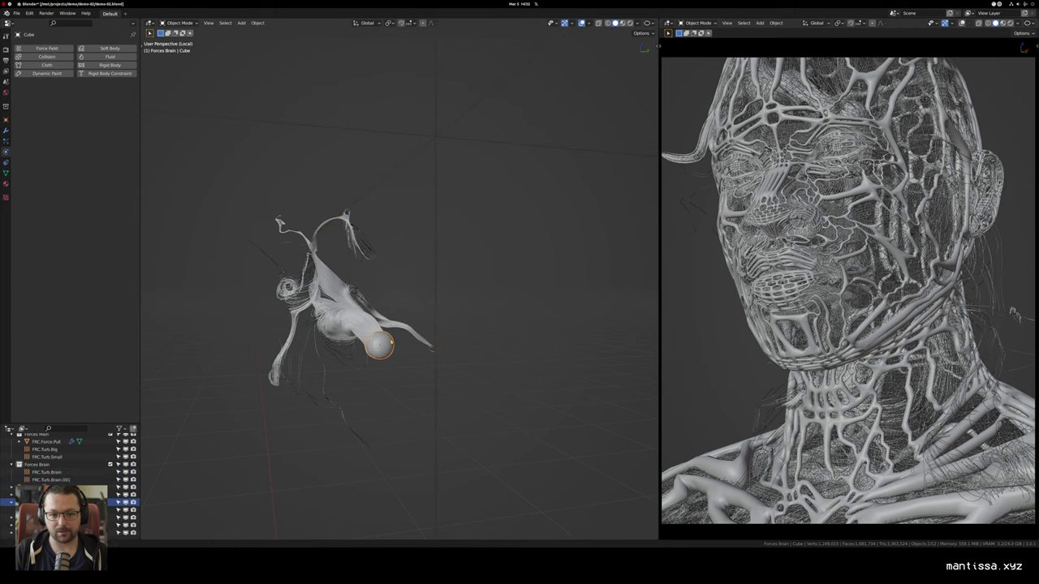
Step: Set the size of the duplicated turbulence field FRC.Turb.Brain.001 to 0.049 and adjust its strength
click(50, 480)
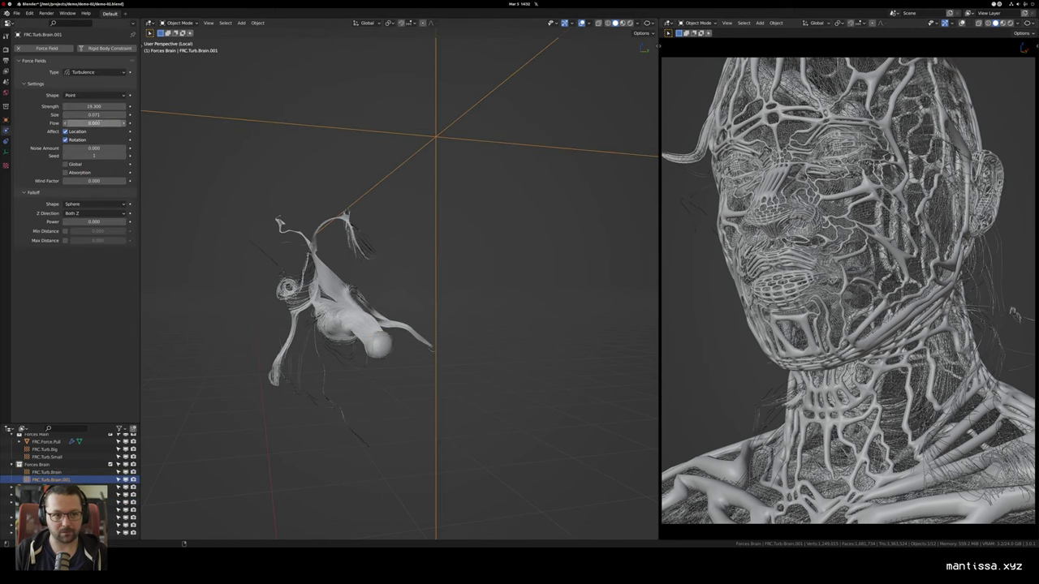
click(93, 115)
text(0.055)
key(Return)
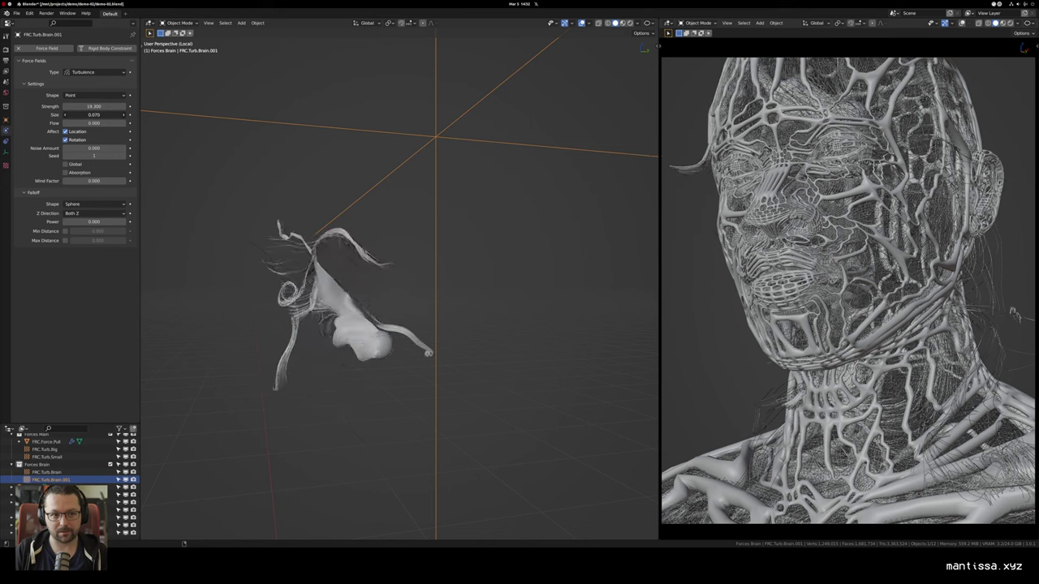
mouse_move(94, 115)
mouse_down()
mouse_move(86, 107)
mouse_move(122, 106)
mouse_move(110, 106)
mouse_up()
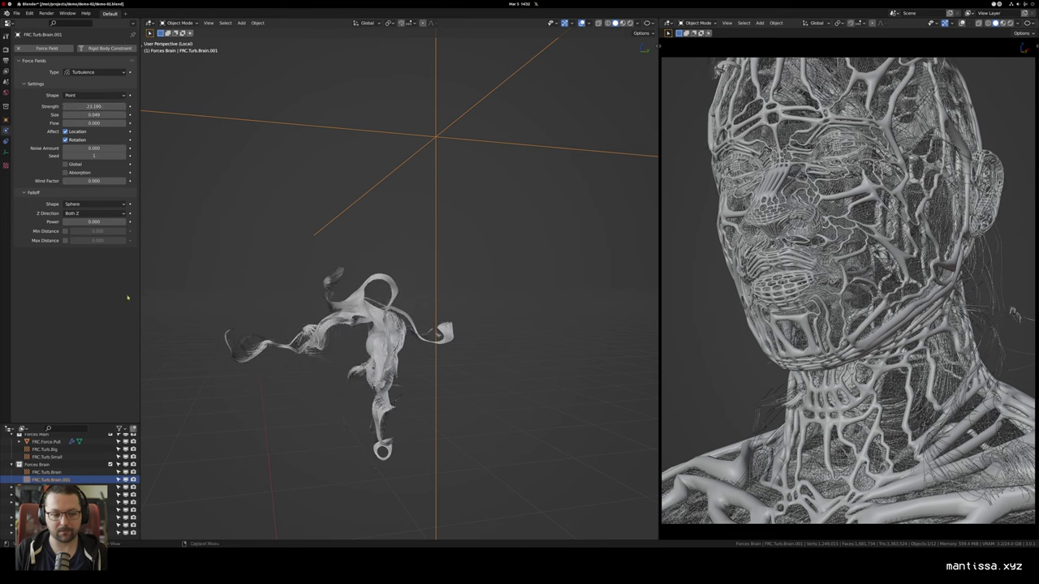
Step: Lower FRC.Turb.Brain's strength to a small negative value, set FRC.Turb.Brain.001's strength to -1.890, and select the rounded cube
click(48, 472)
drag(94, 106, 13, 106)
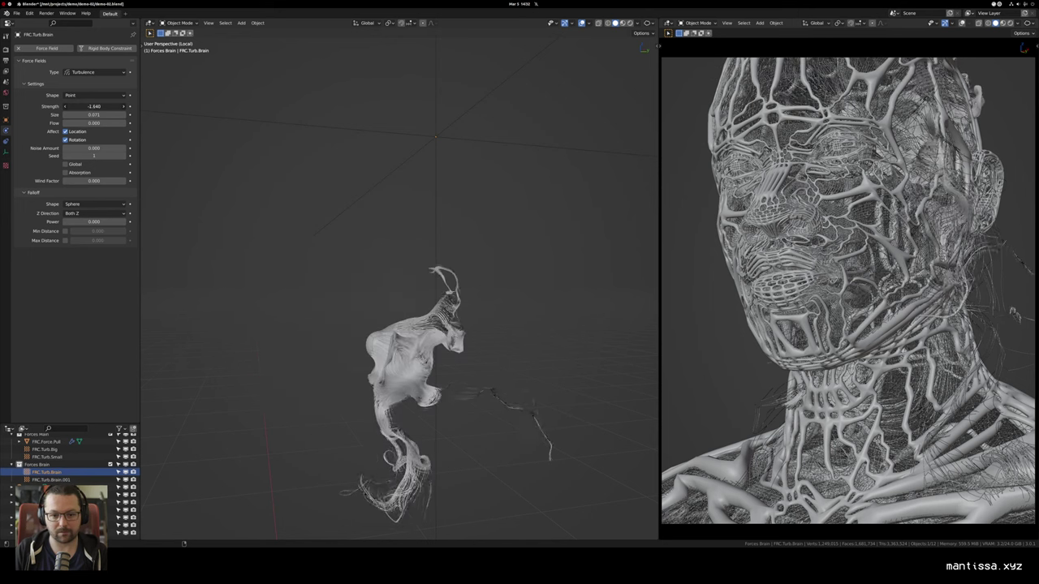
click(50, 479)
drag(96, 106, 52, 107)
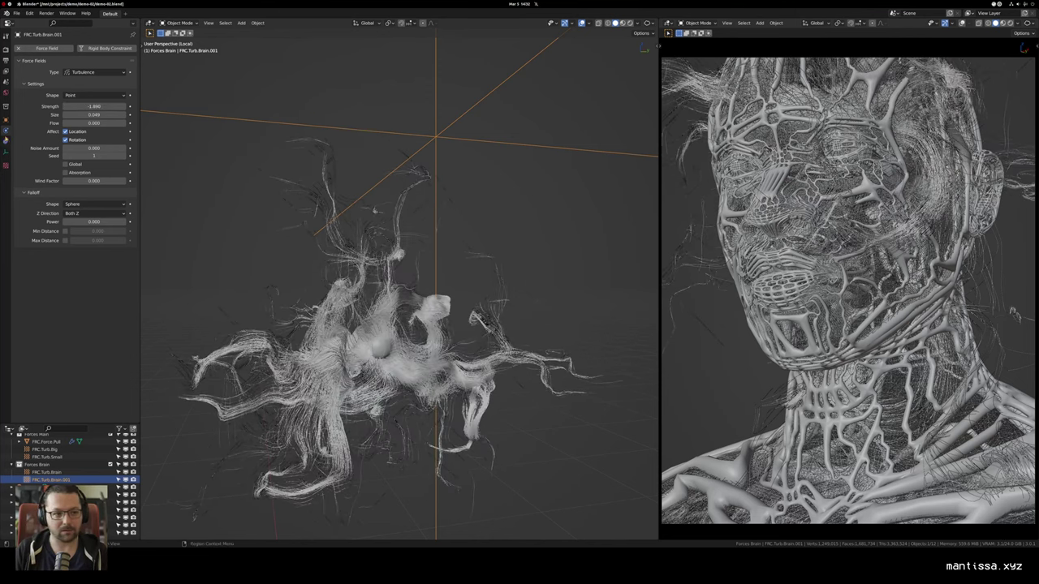
mouse_move(373, 287)
mouse_down()
mouse_move(402, 278)
mouse_move(391, 284)
mouse_up()
click(436, 305)
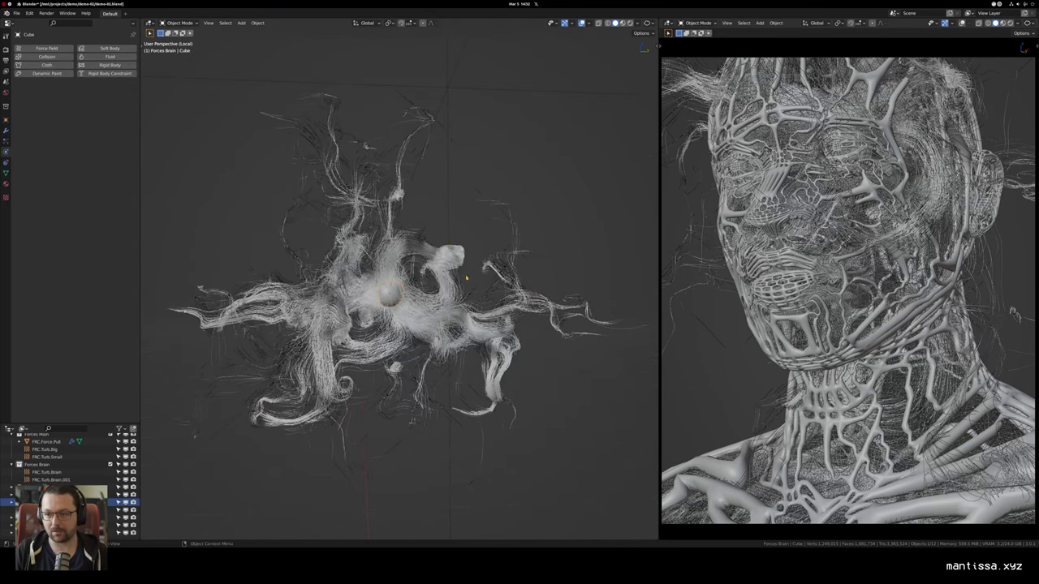
Step: Reposition the rounded cube inside the head along the Y and Z axes
drag(881, 258, 853, 256)
scroll(853, 256, up, 3)
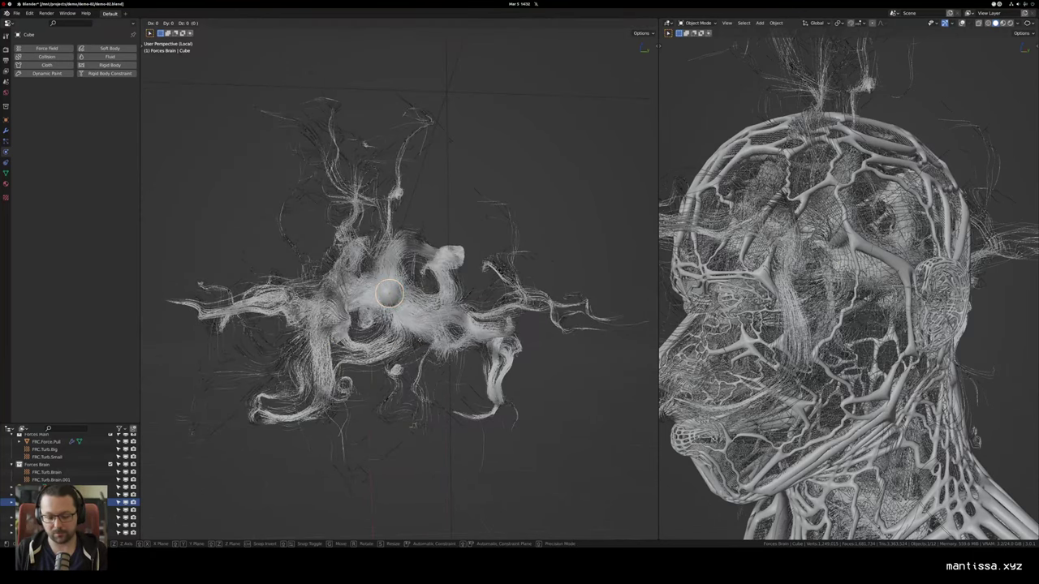
key(g)
key(y)
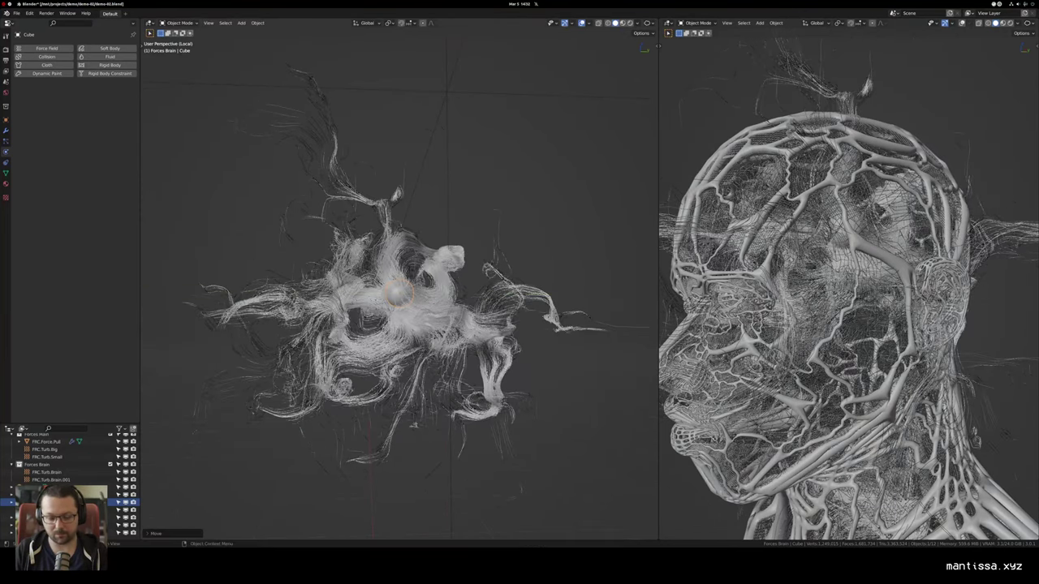
key(z)
click(437, 240)
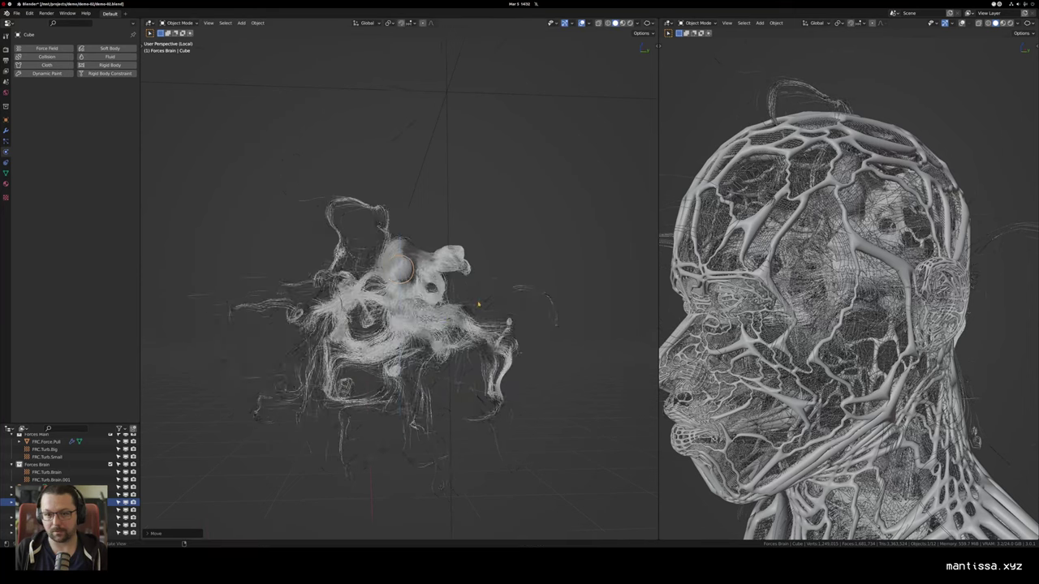
Step: Shorten the rounded cube's particle hair by setting Hair Length to 0.170
click(5, 141)
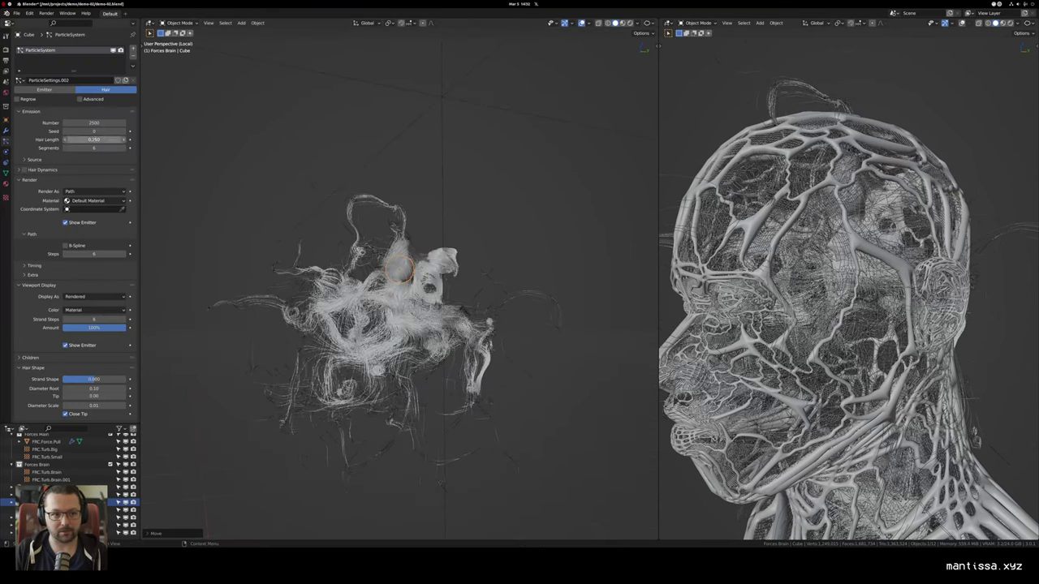
drag(94, 139, 55, 140)
scroll(389, 231, down, 5)
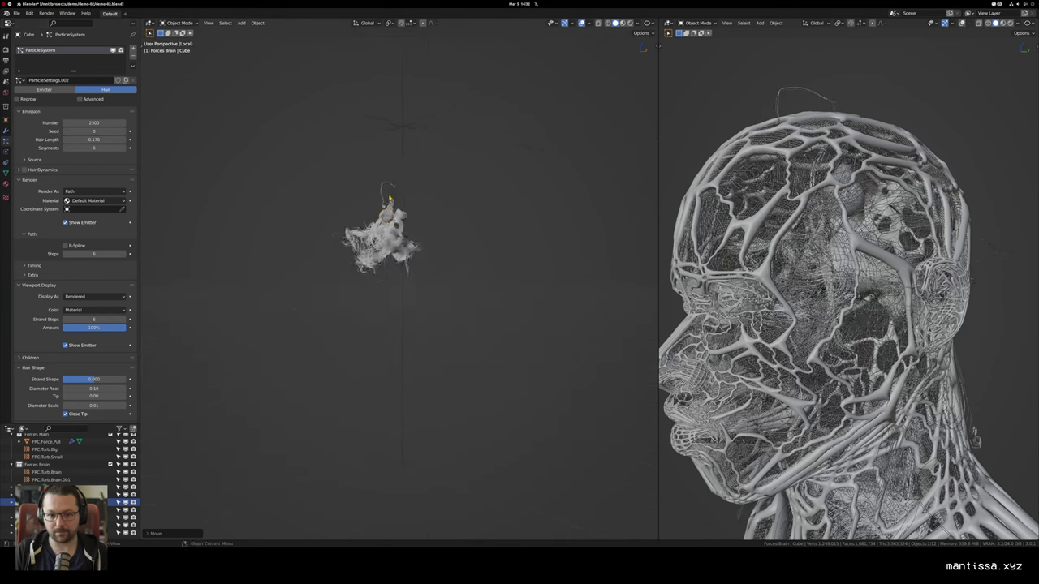
Step: Move FRC.Turb.Brain and FRC.Turb.Brain.001 together up to about 1.934 on Z and to about 0.146 on Y
drag(388, 230, 404, 209)
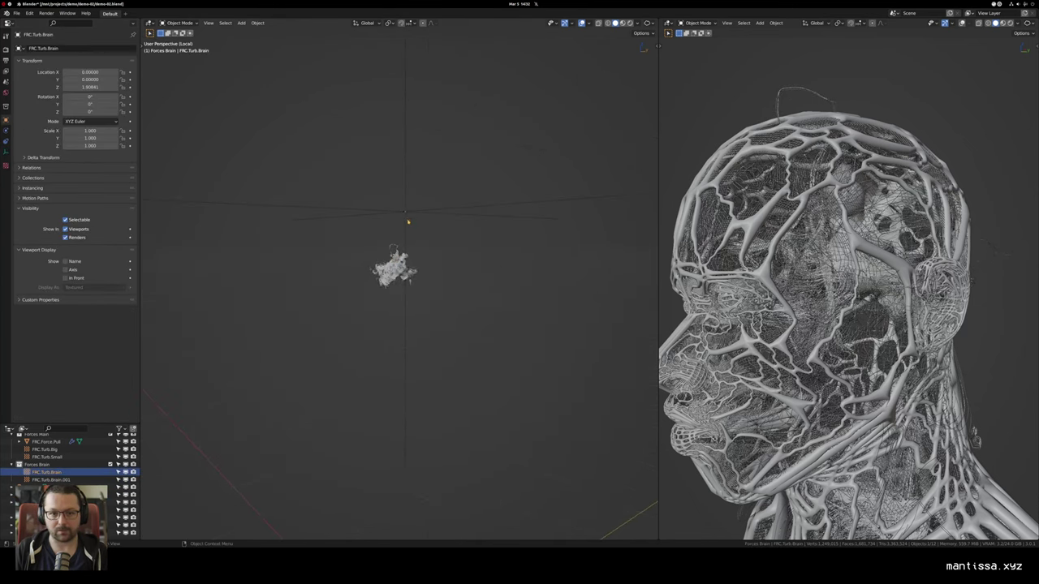
click(48, 479)
shift+click(49, 474)
scroll(463, 230, up, 3)
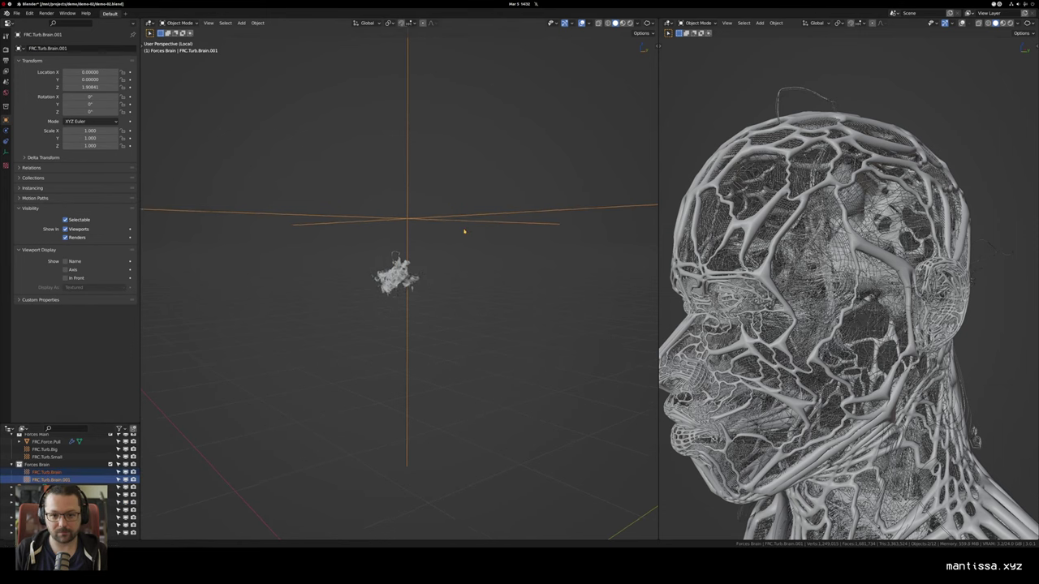
key(g)
key(z)
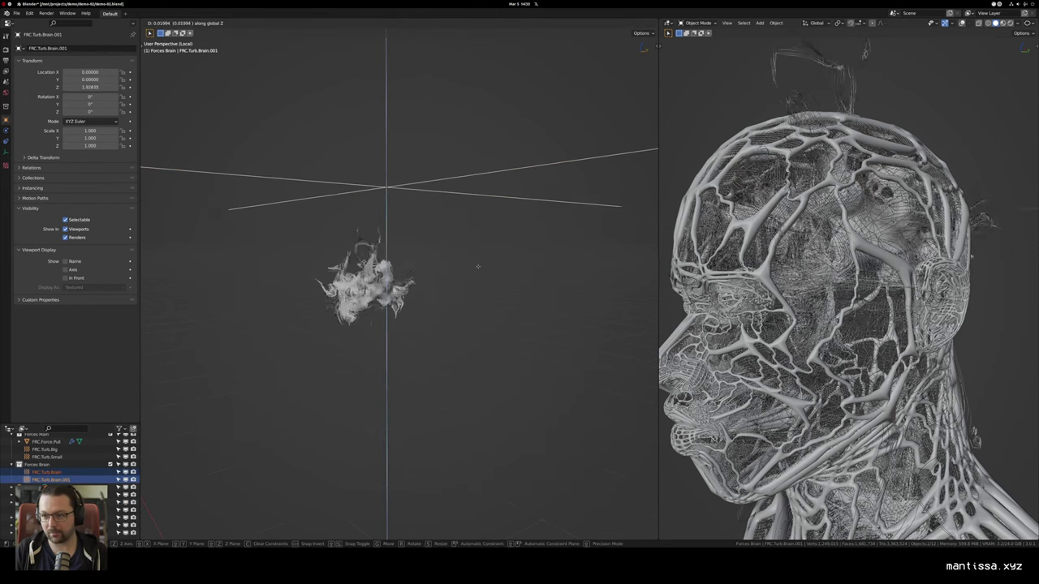
click(477, 267)
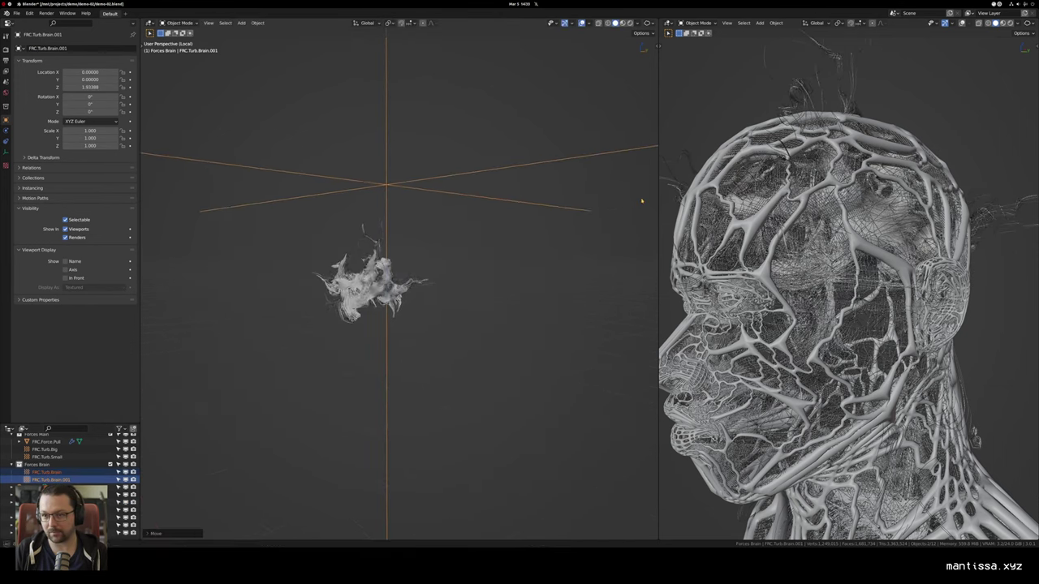
key(g)
key(y)
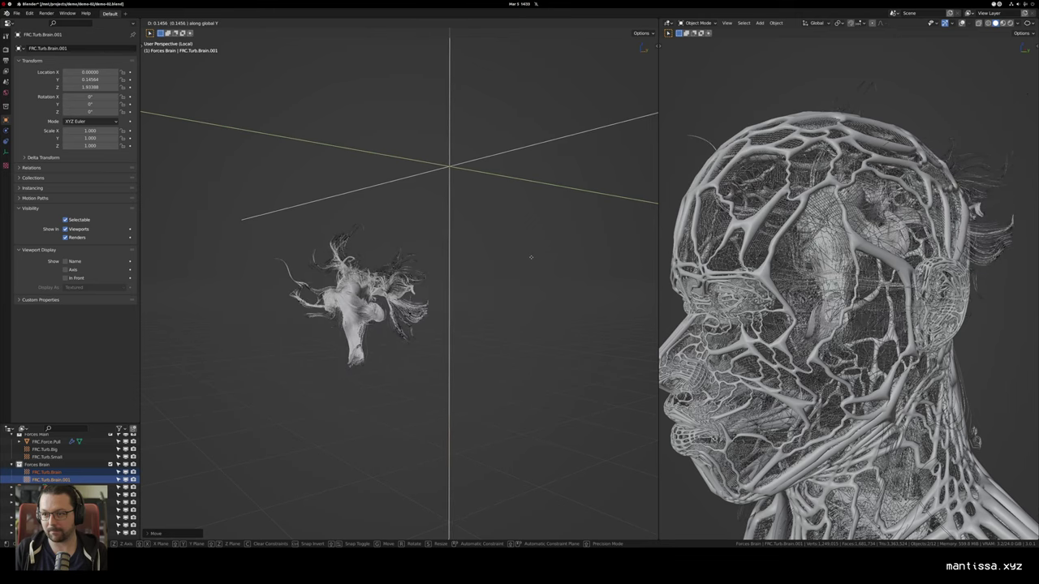
click(599, 287)
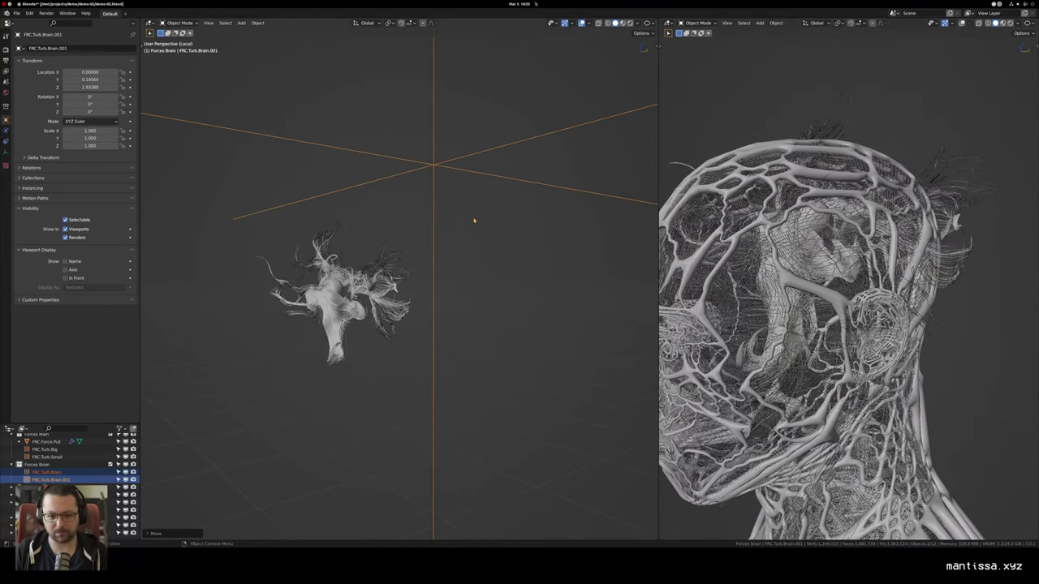
Step: Lower both brain turbulence fields together to about 1.764 on the Z axis, checking the hair through the camera
key(g)
key(z)
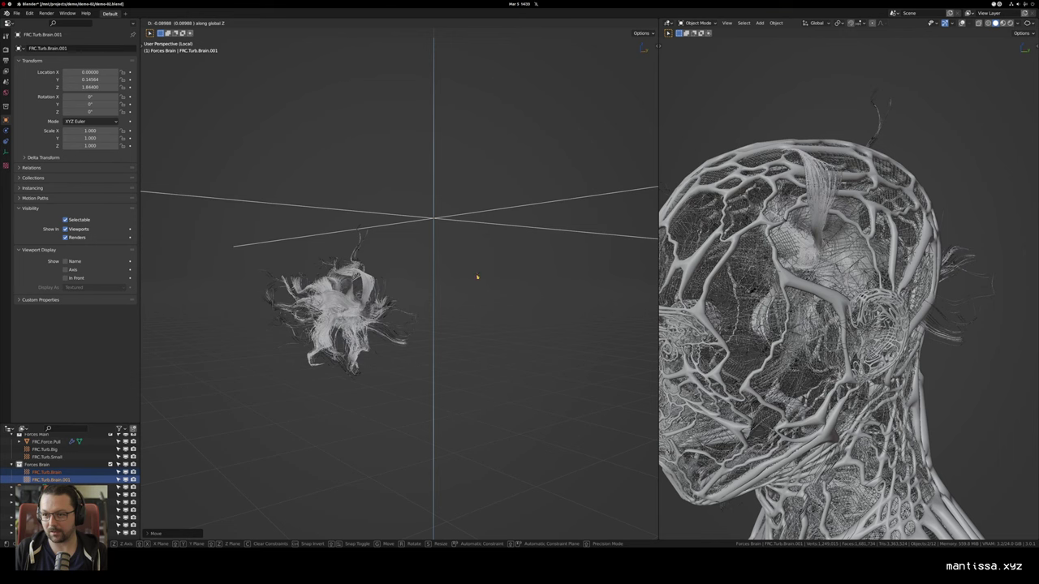
click(476, 277)
key(KP_0)
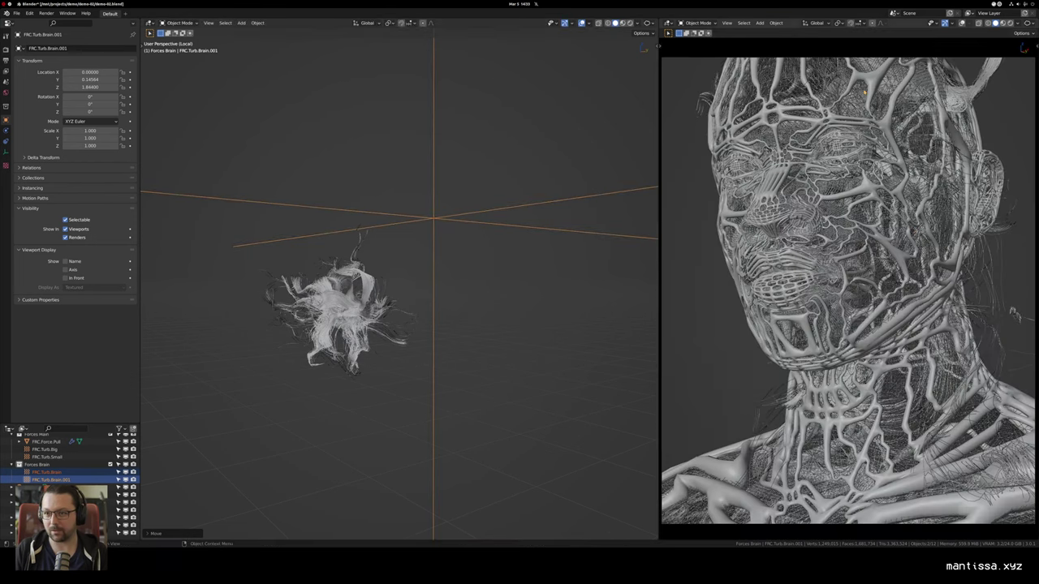
drag(376, 294, 370, 294)
key(g)
key(z)
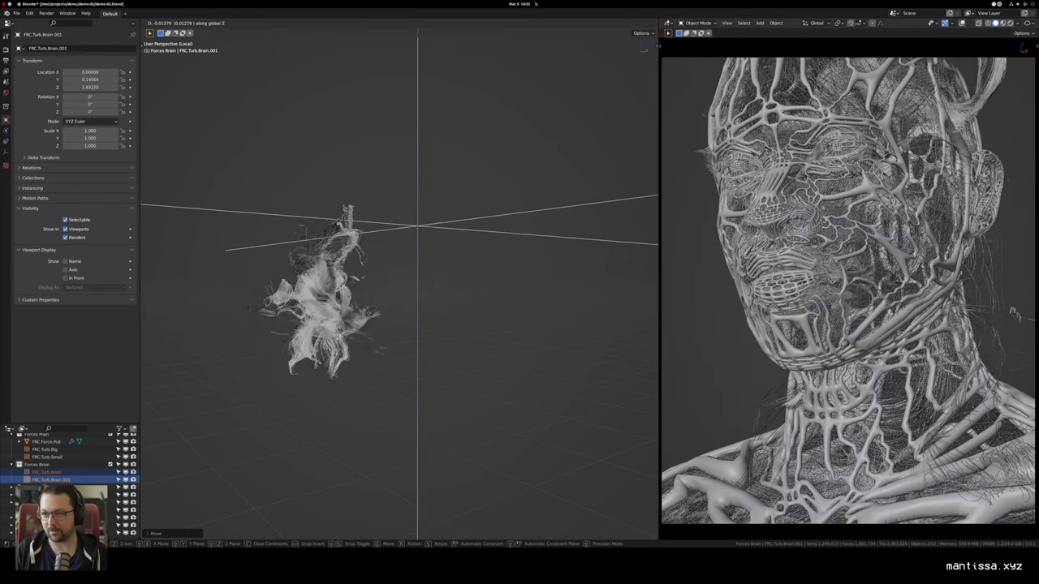
click(367, 344)
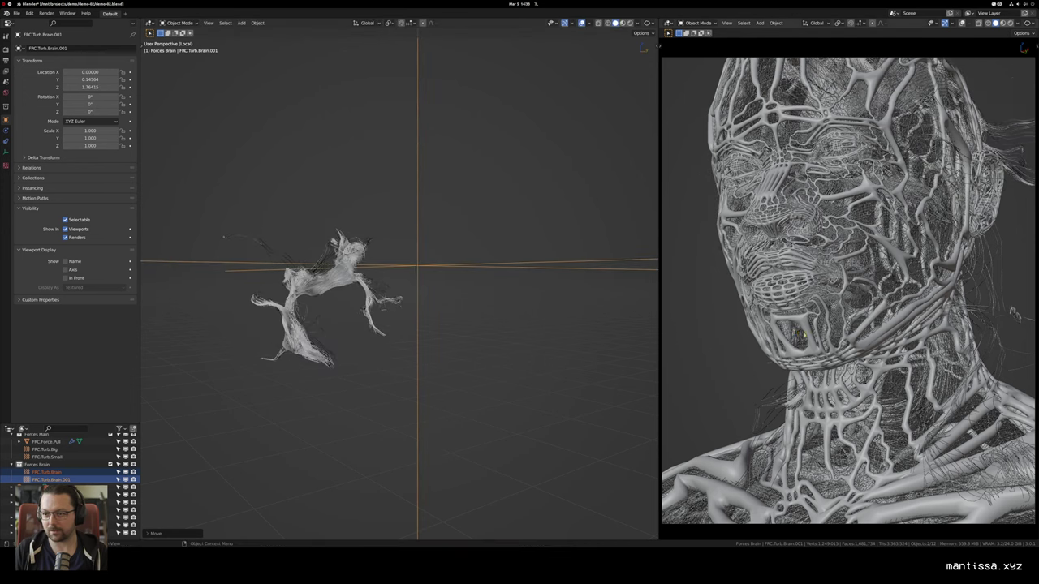
Step: Switch the camera viewport to rendered shading and inspect the strands on the head
key(z)
click(800, 289)
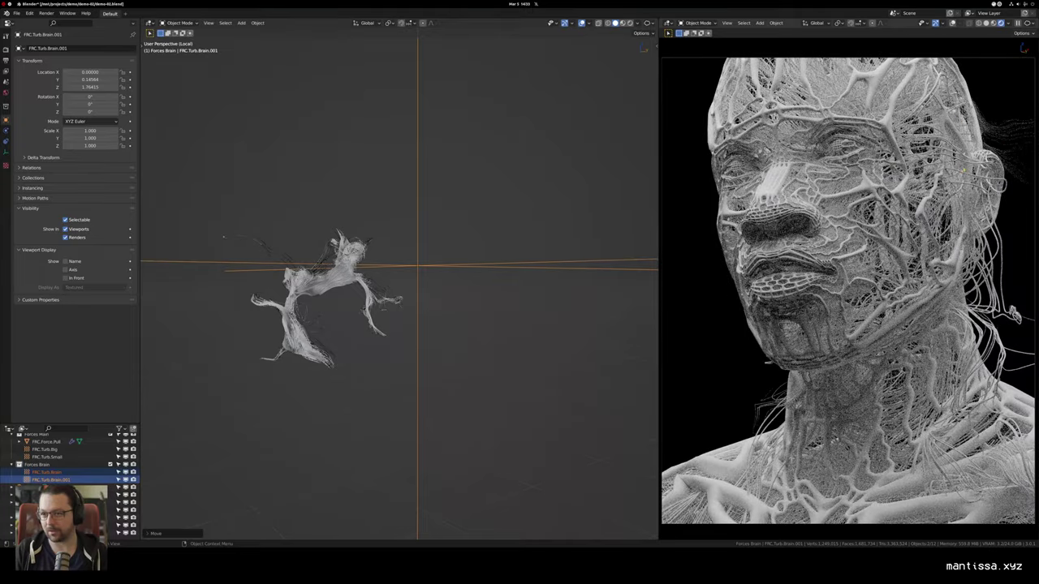
drag(799, 289, 793, 349)
scroll(811, 309, up, 4)
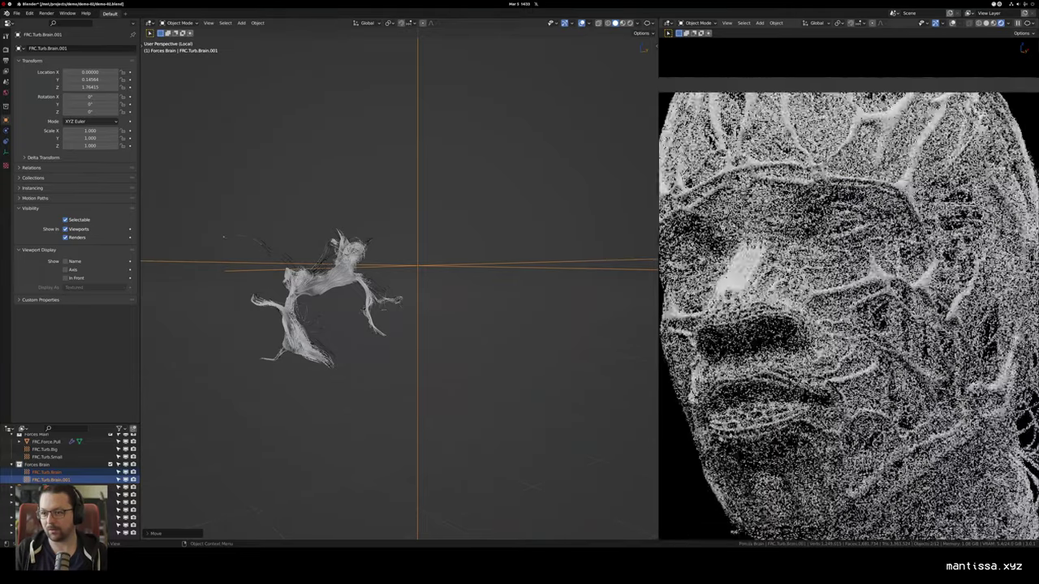
scroll(795, 187, down, 3)
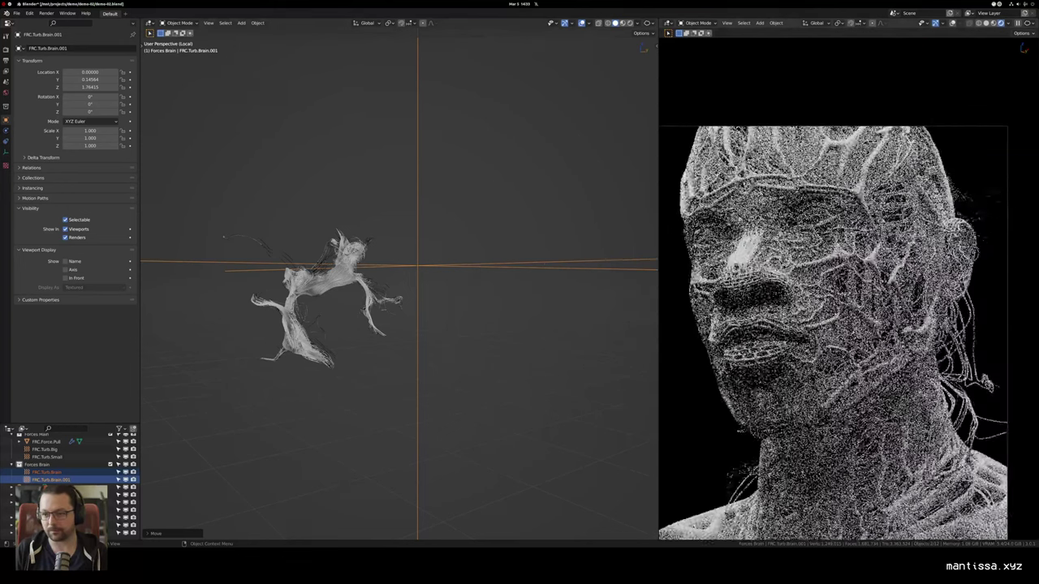
drag(796, 186, 798, 132)
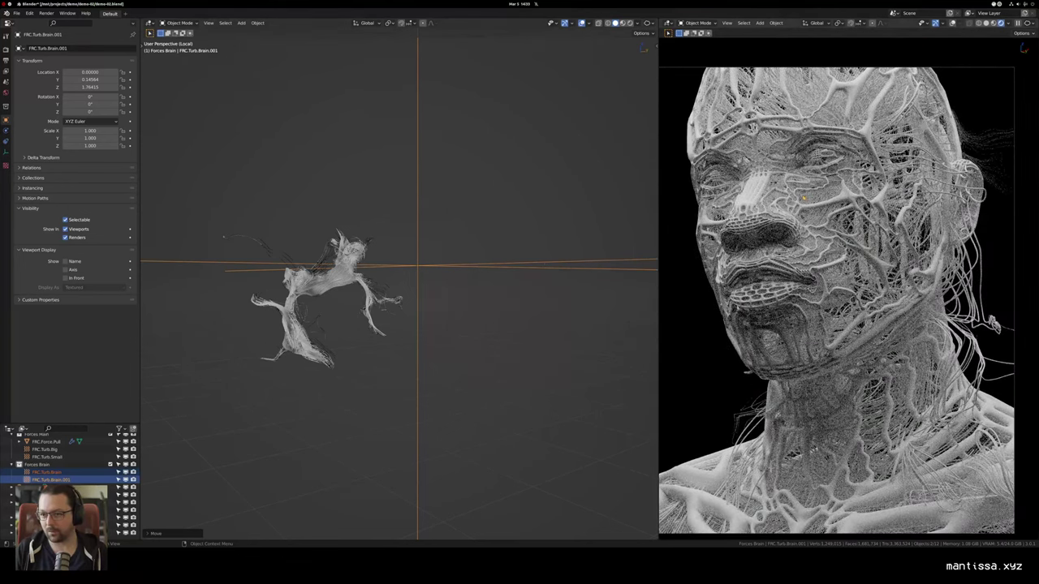
Step: Select the rounded cube and apply its scale
scroll(439, 259, up, 6)
click(408, 297)
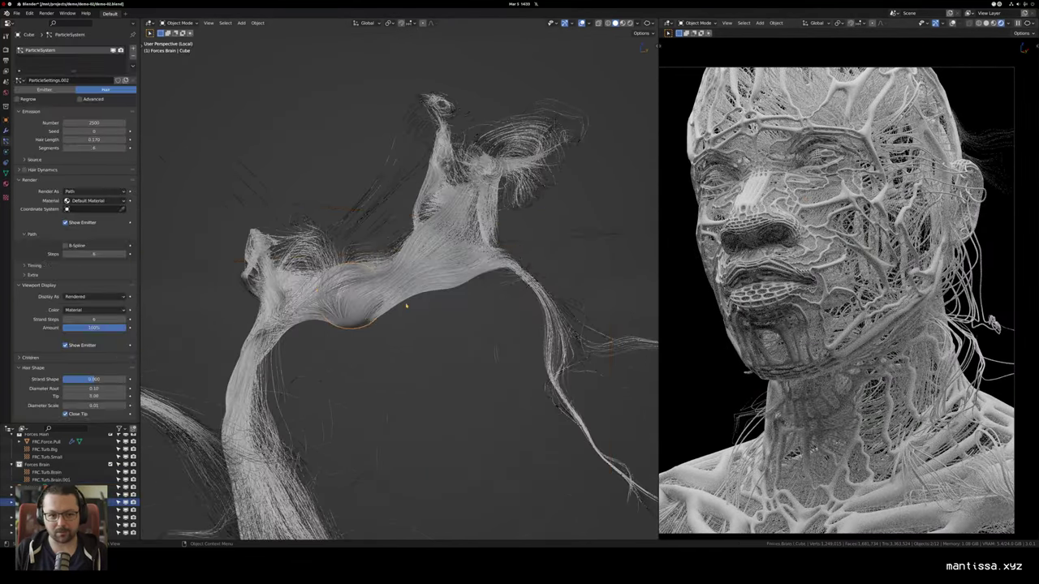
key(ctrl+a)
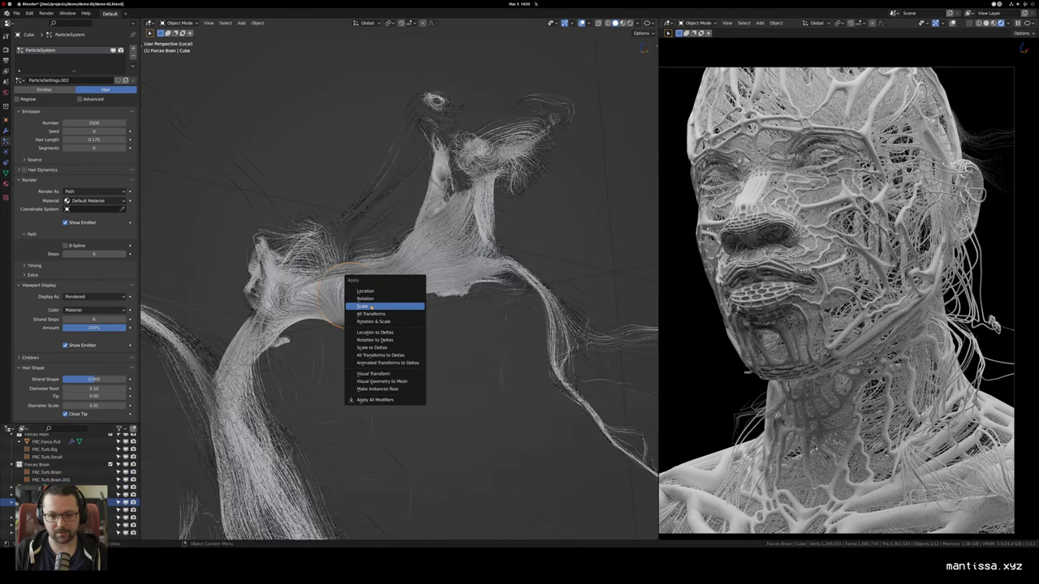
click(381, 305)
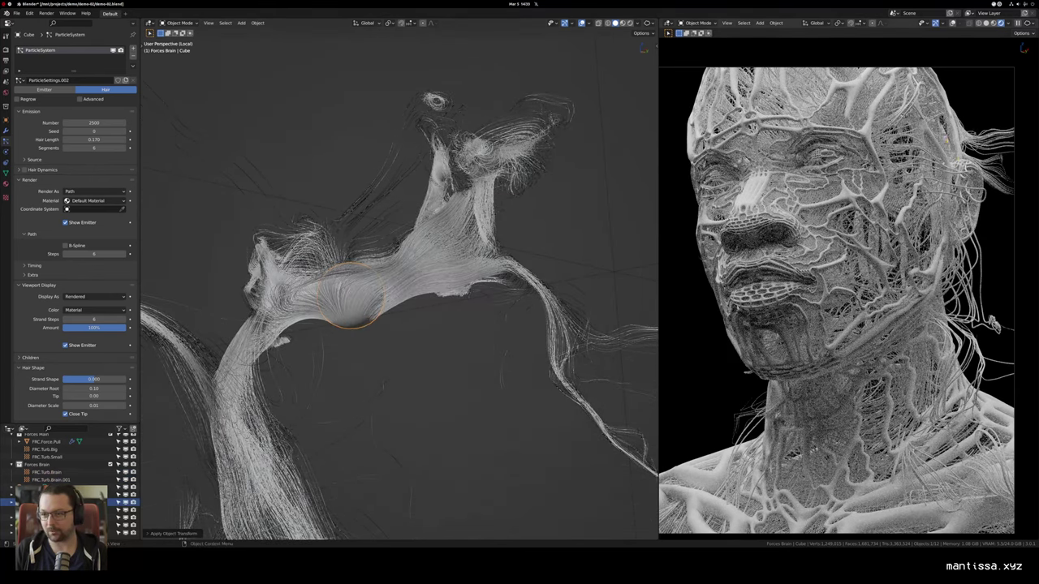
mouse_move(893, 178)
mouse_down()
mouse_move(914, 171)
mouse_move(899, 184)
mouse_up()
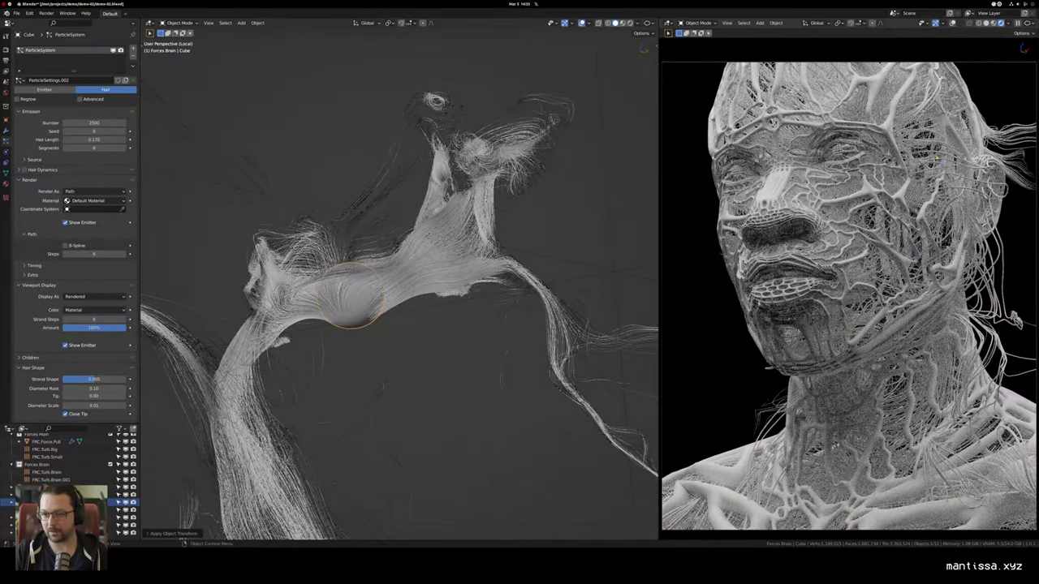
Step: Examine the shape of the brain hair strands around the rounded cube from several angles
scroll(621, 281, down, 3)
drag(621, 281, 460, 252)
scroll(460, 274, up, 3)
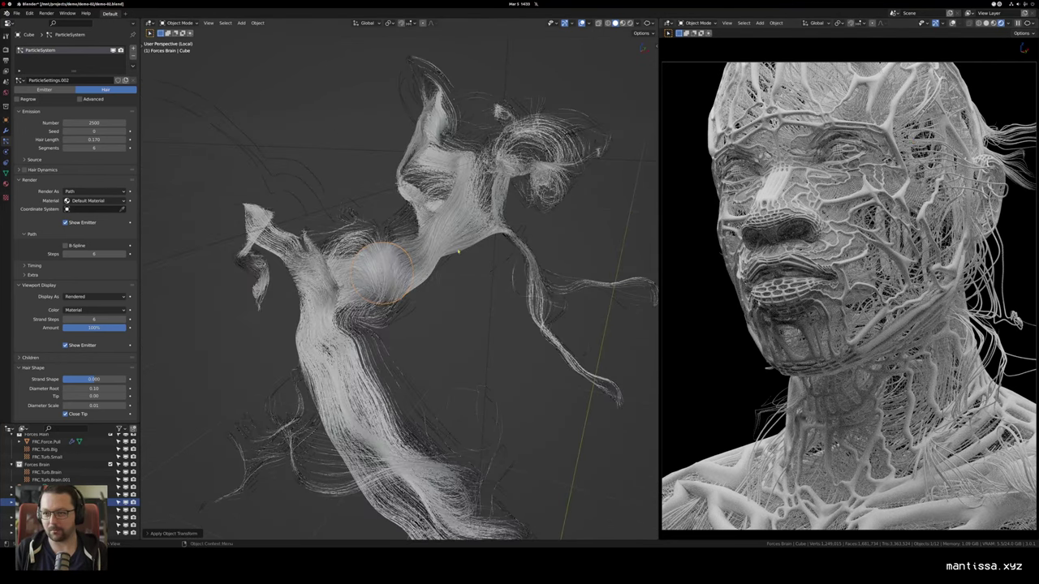
drag(485, 229, 377, 252)
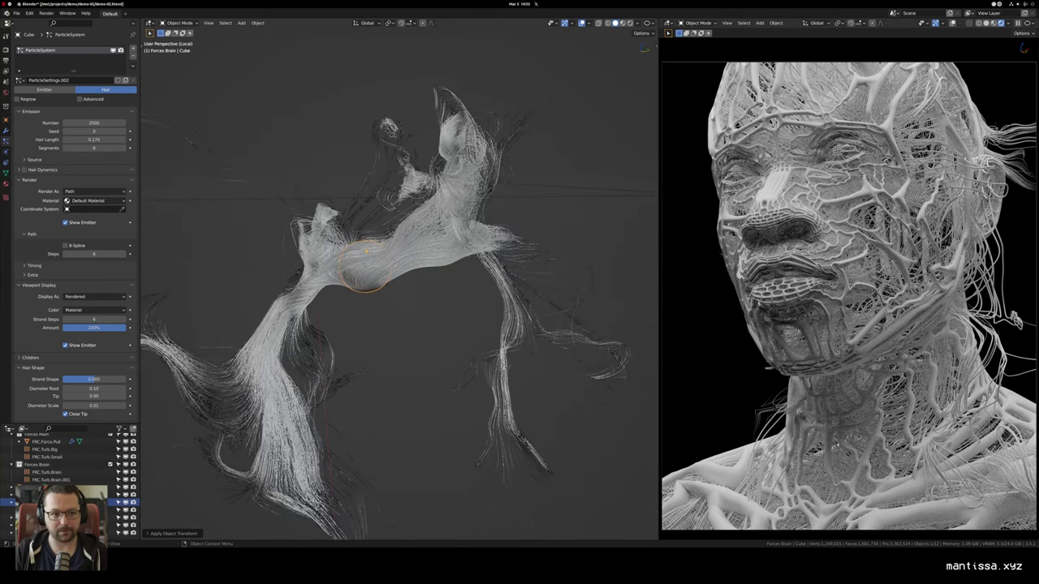
scroll(104, 453, up, 2)
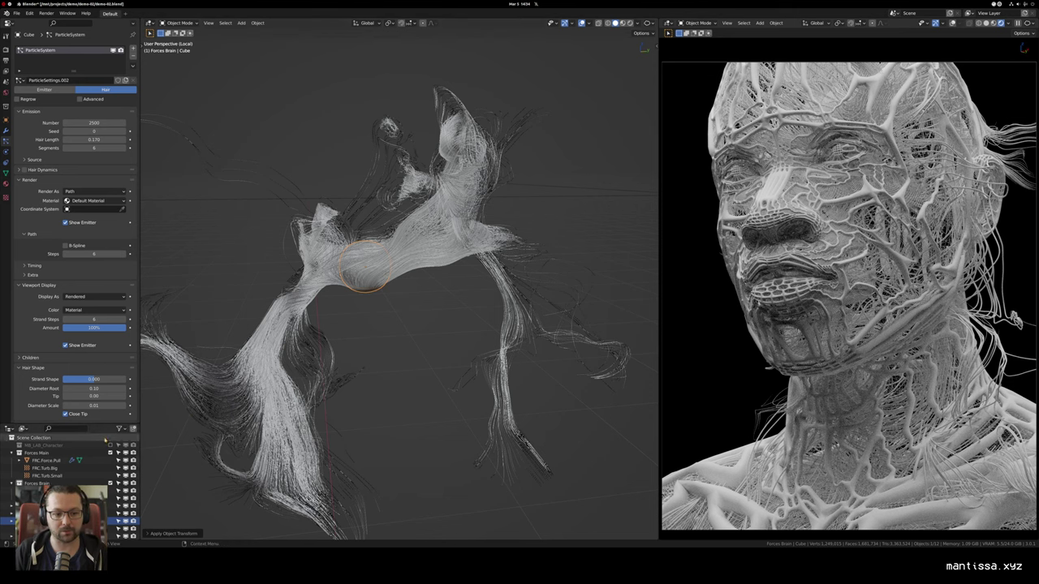
scroll(358, 317, down, 2)
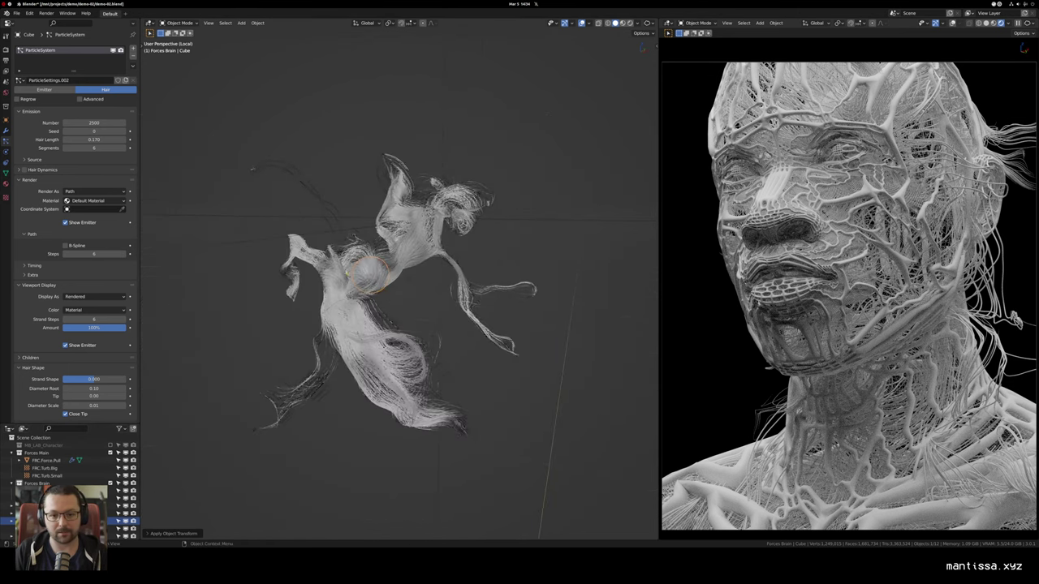
scroll(357, 317, up, 3)
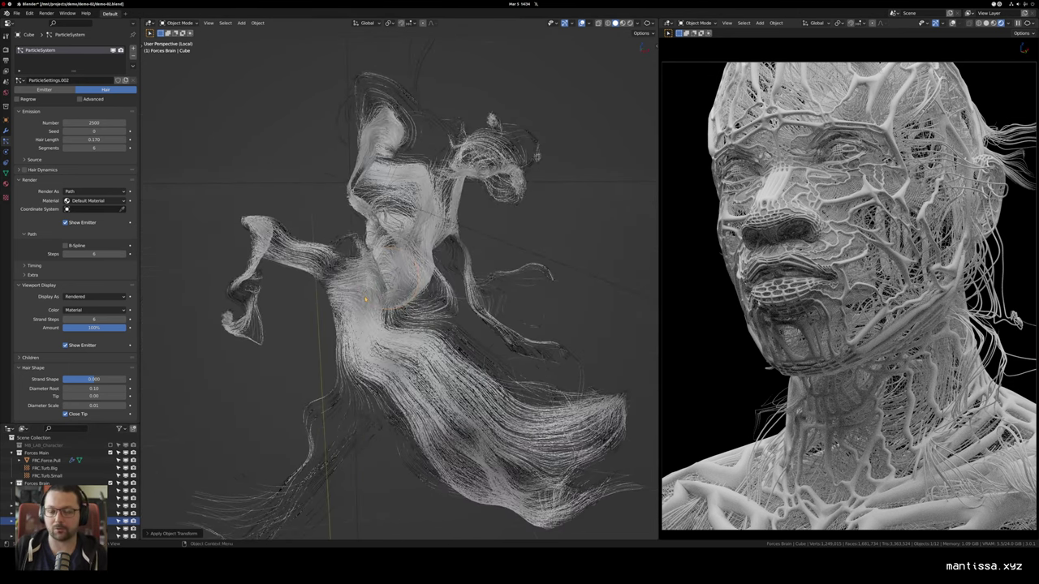
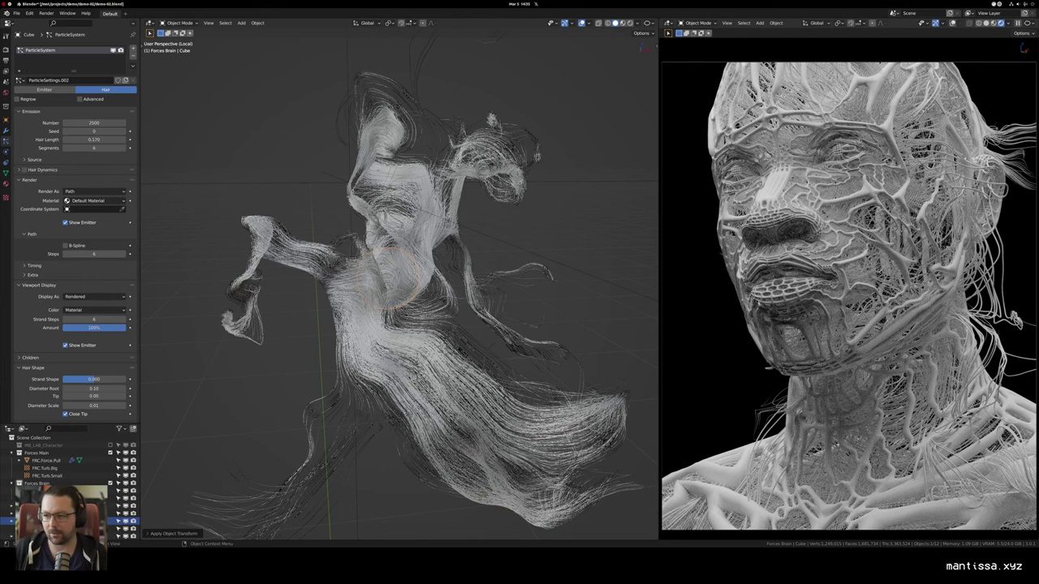
drag(532, 198, 326, 210)
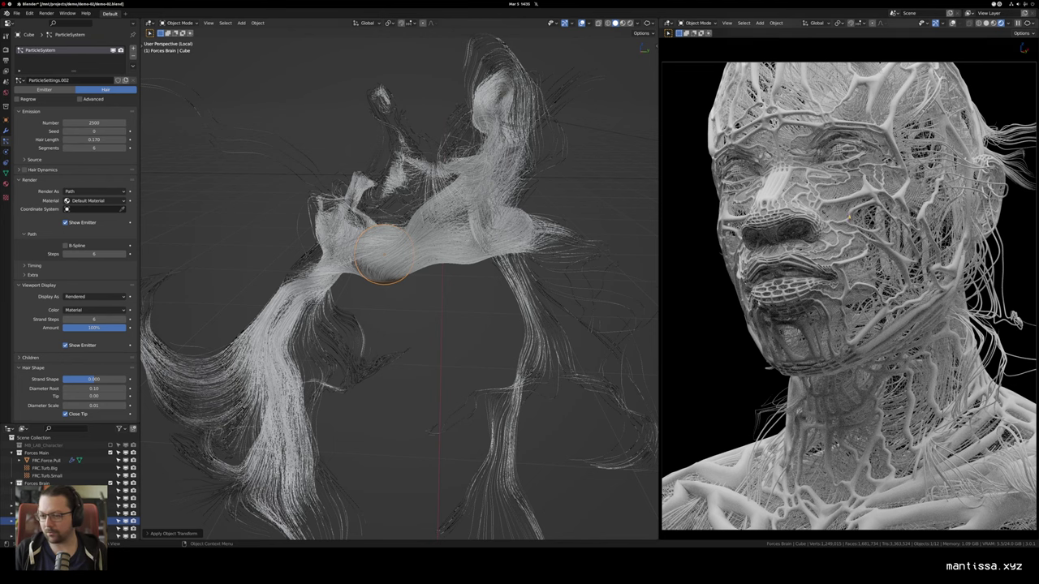
scroll(399, 285, down, 4)
scroll(399, 284, up, 5)
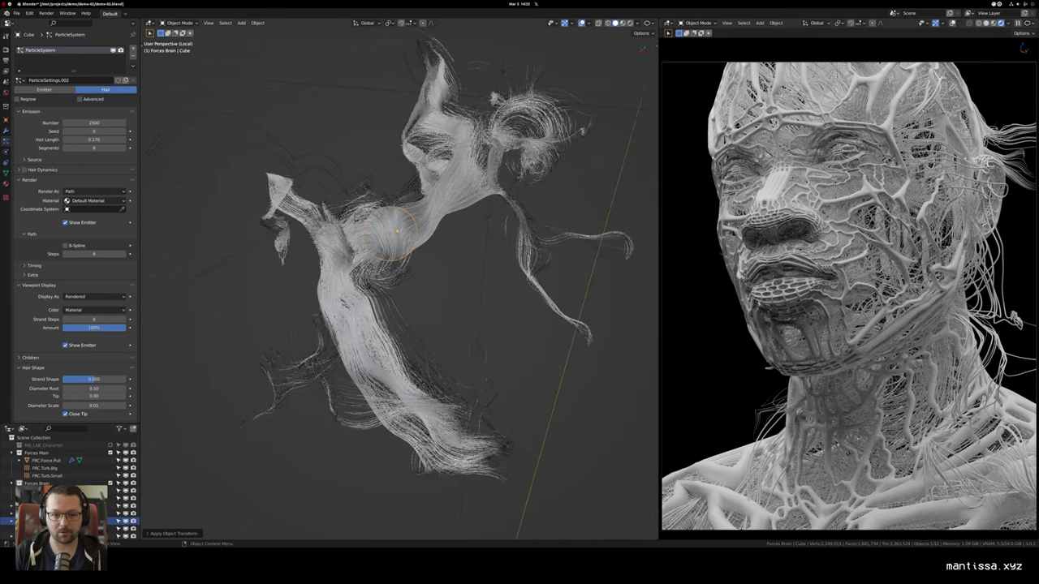
drag(400, 284, 475, 284)
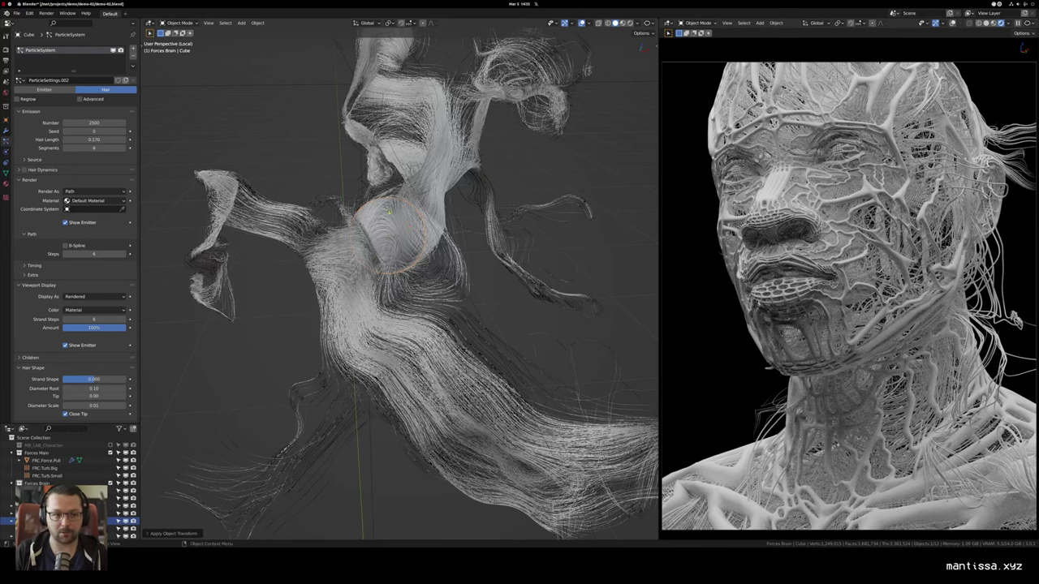
drag(400, 284, 329, 321)
scroll(400, 284, down, 2)
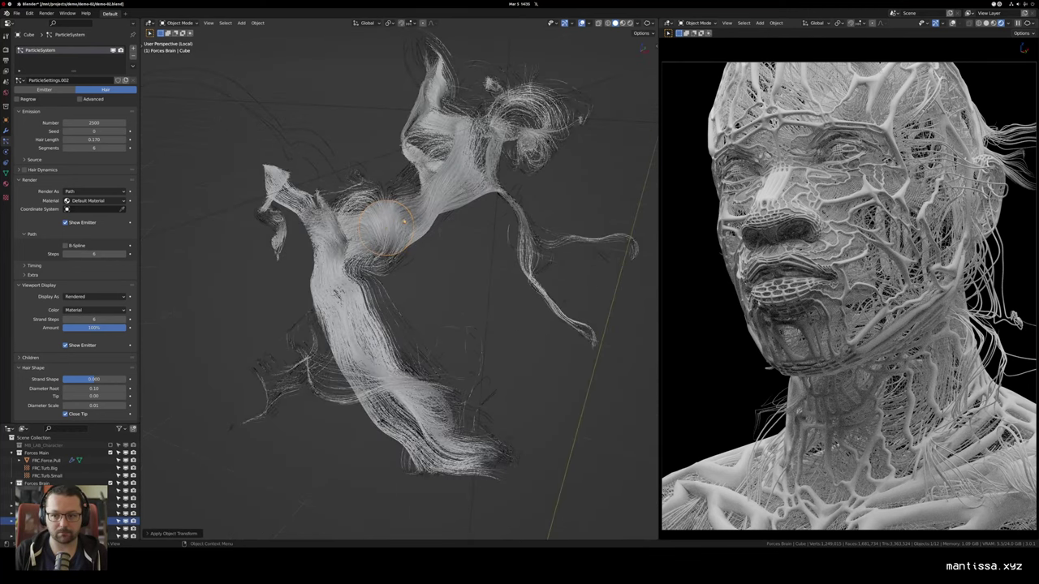
drag(399, 284, 503, 236)
scroll(400, 284, up, 1)
scroll(420, 217, down, 1)
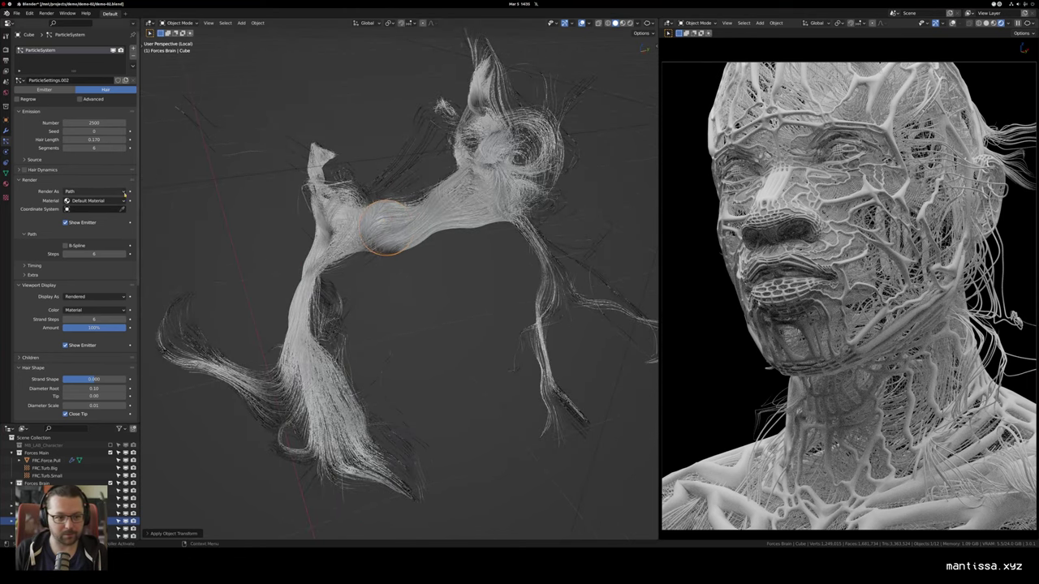
Step: Convert the brain cube's hair particle system to a separate strand mesh
click(6, 131)
scroll(381, 177, down, 1)
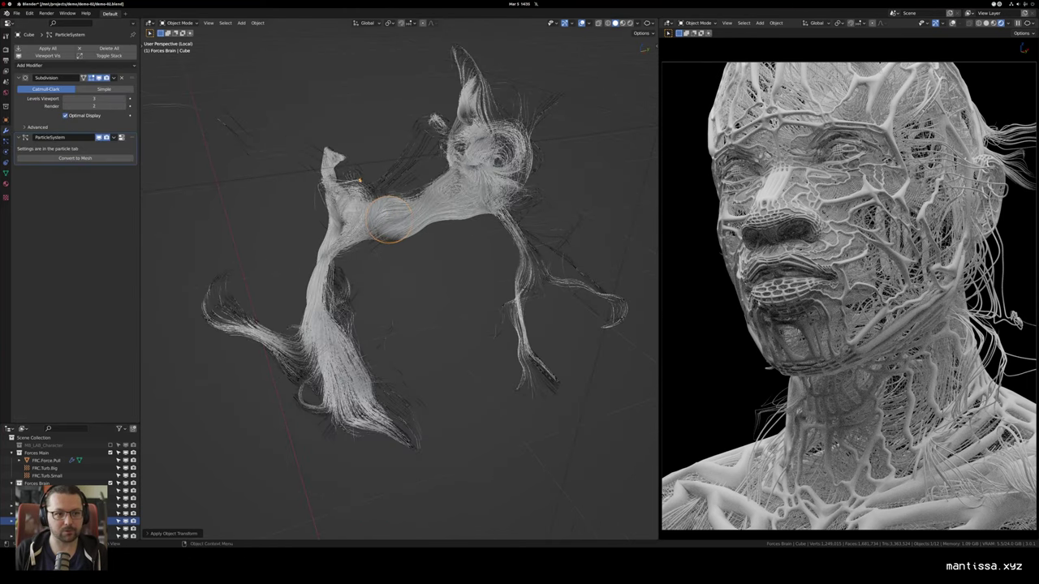
drag(381, 177, 358, 184)
drag(255, 106, 236, 102)
scroll(422, 228, down, 2)
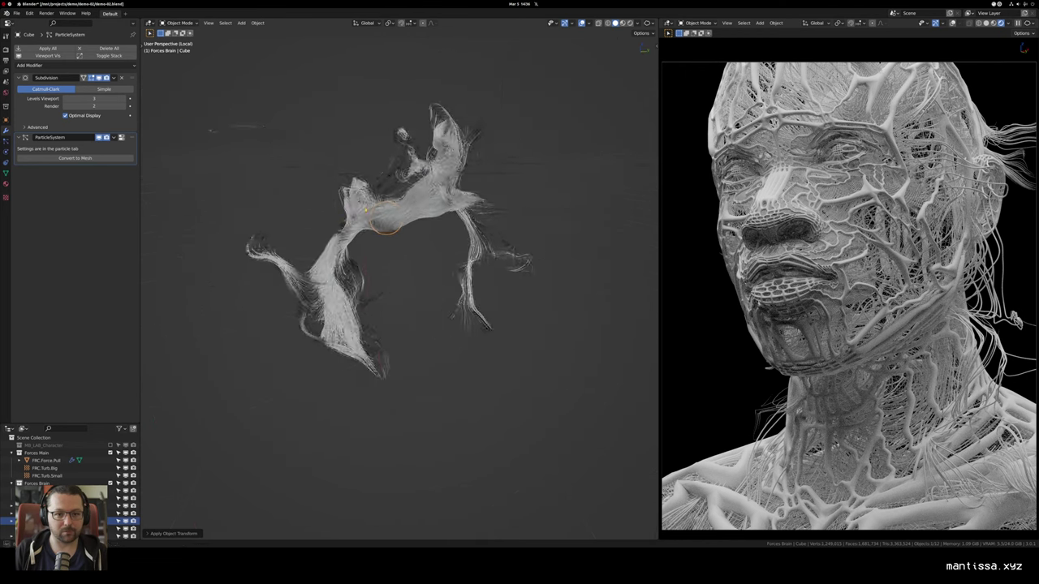
drag(422, 228, 292, 207)
scroll(239, 113, up, 2)
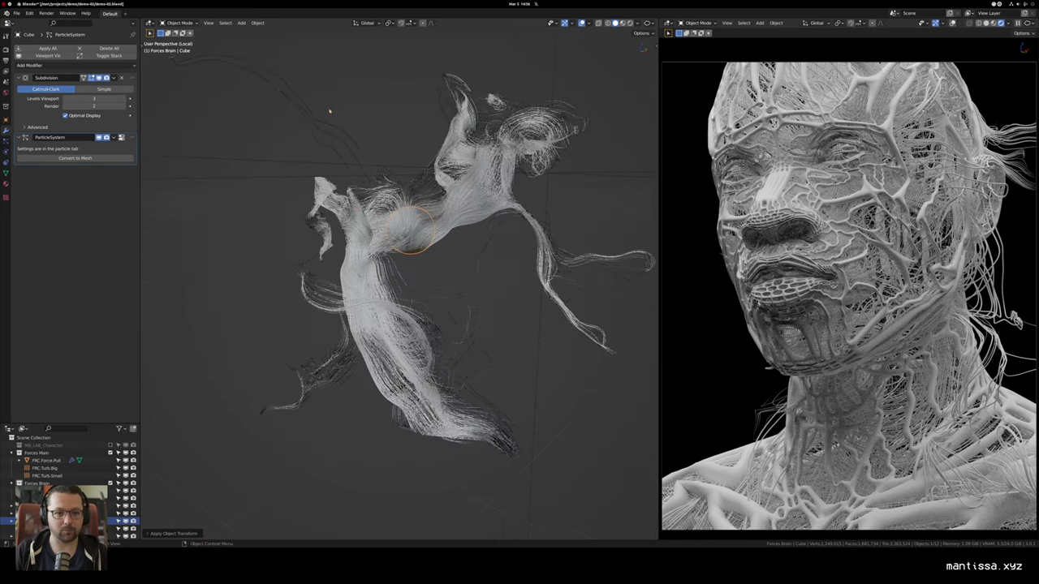
click(61, 159)
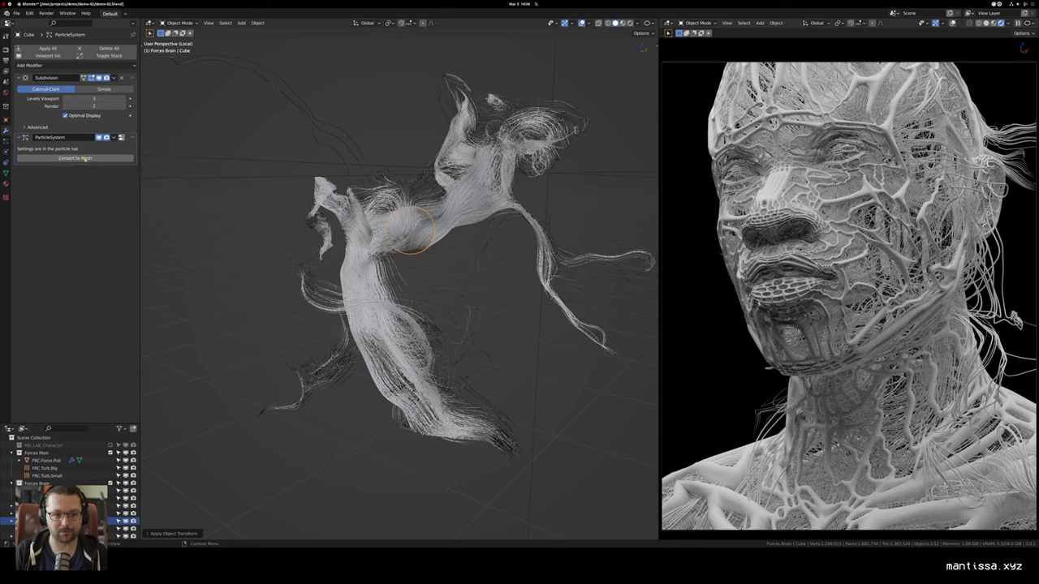
drag(394, 235, 359, 233)
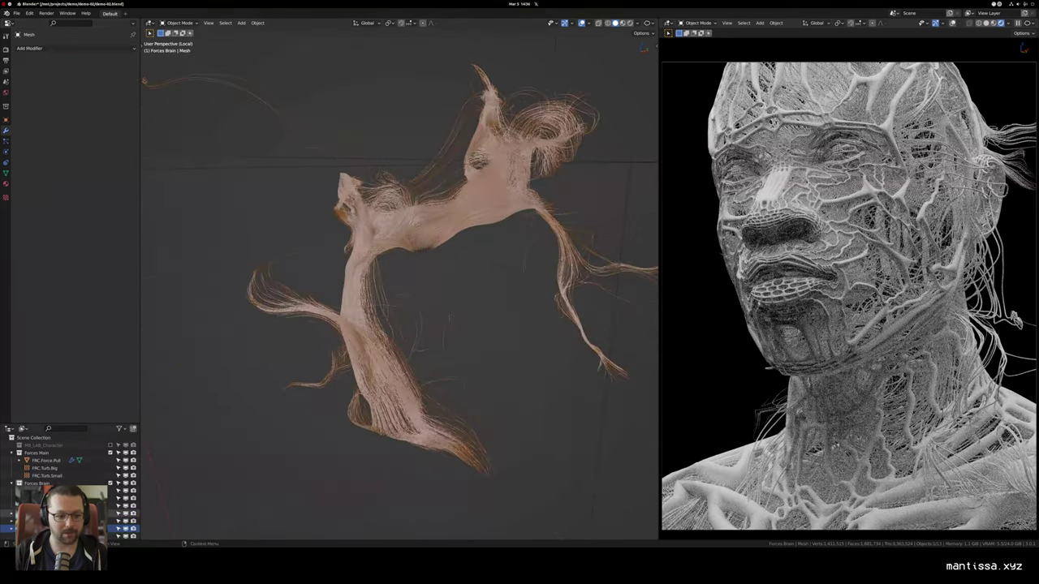
Step: Select the original brain cube and rename it HAIR.Brain
drag(41, 506, 33, 439)
scroll(41, 501, down, 2)
click(41, 501)
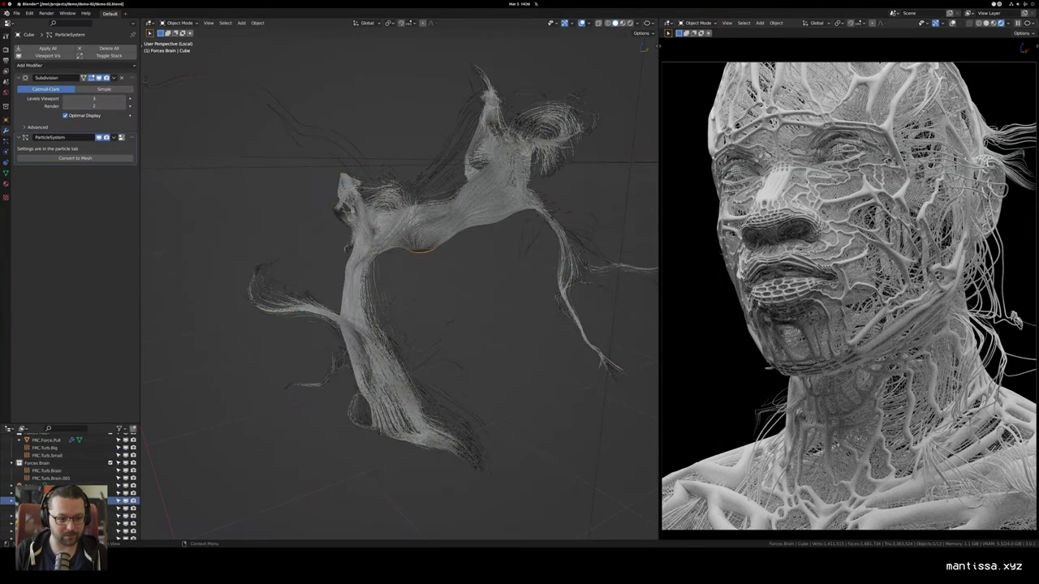
scroll(41, 501, down, 1)
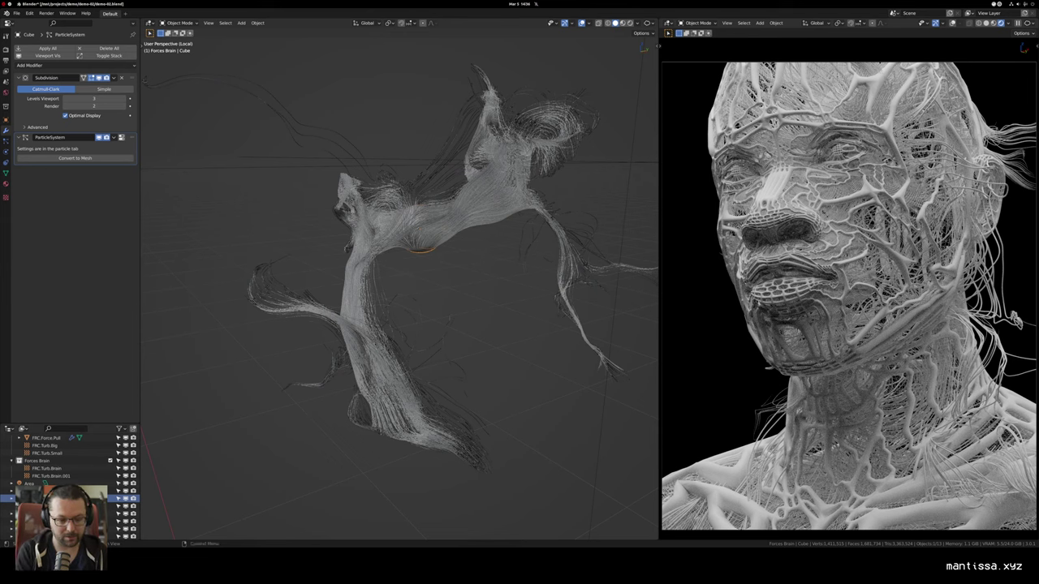
key(Return)
scroll(48, 511, down, 1)
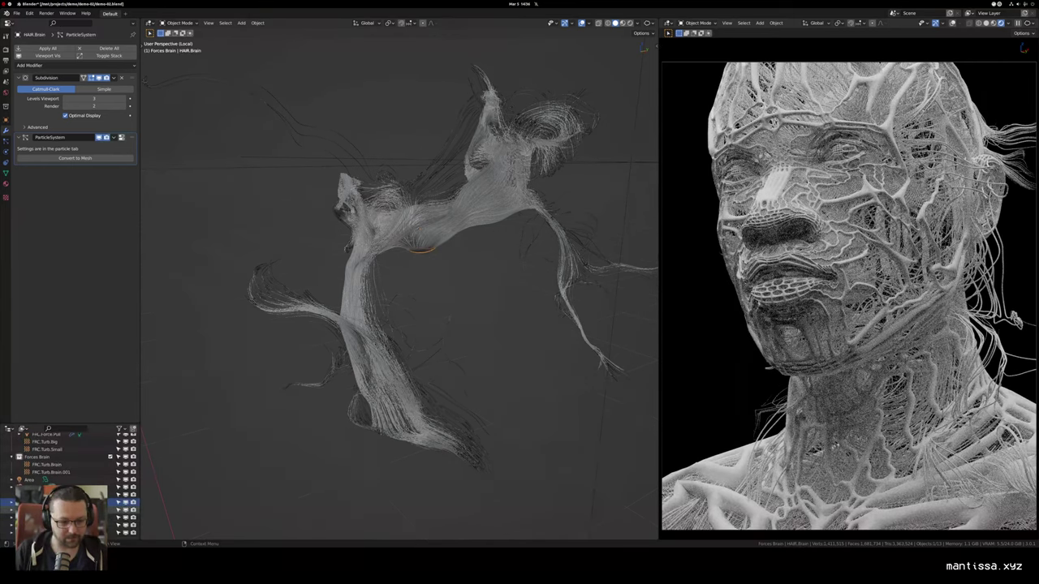
Step: Select the converted brain strand mesh and hide the HAIR.Brain source object
click(49, 517)
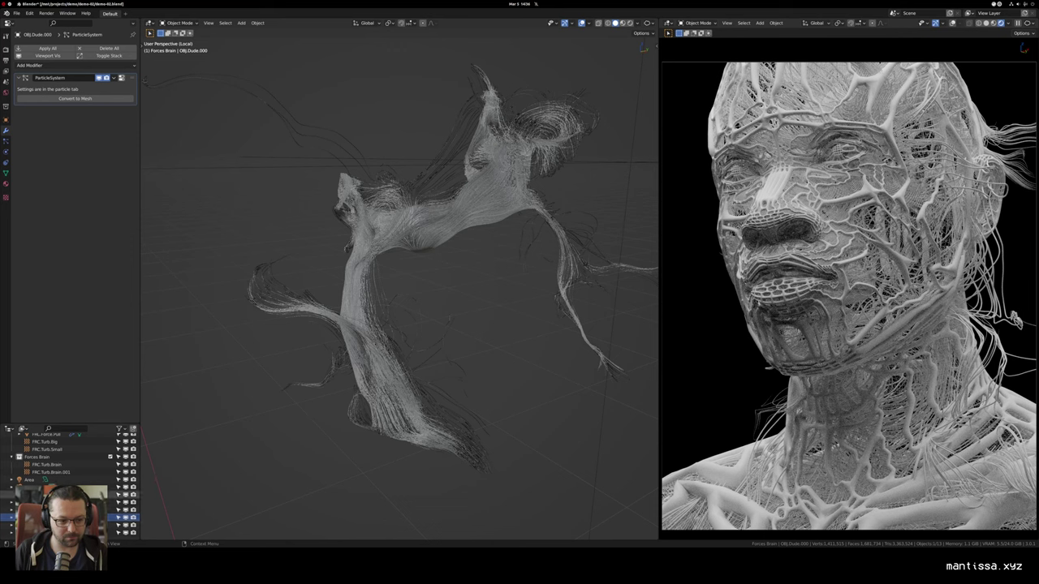
drag(468, 297, 374, 322)
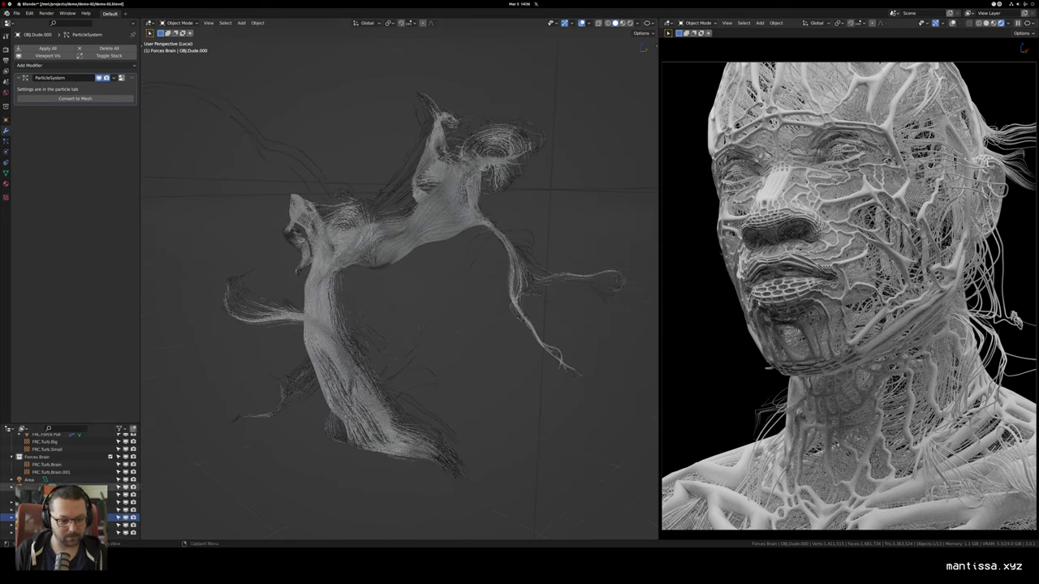
click(61, 510)
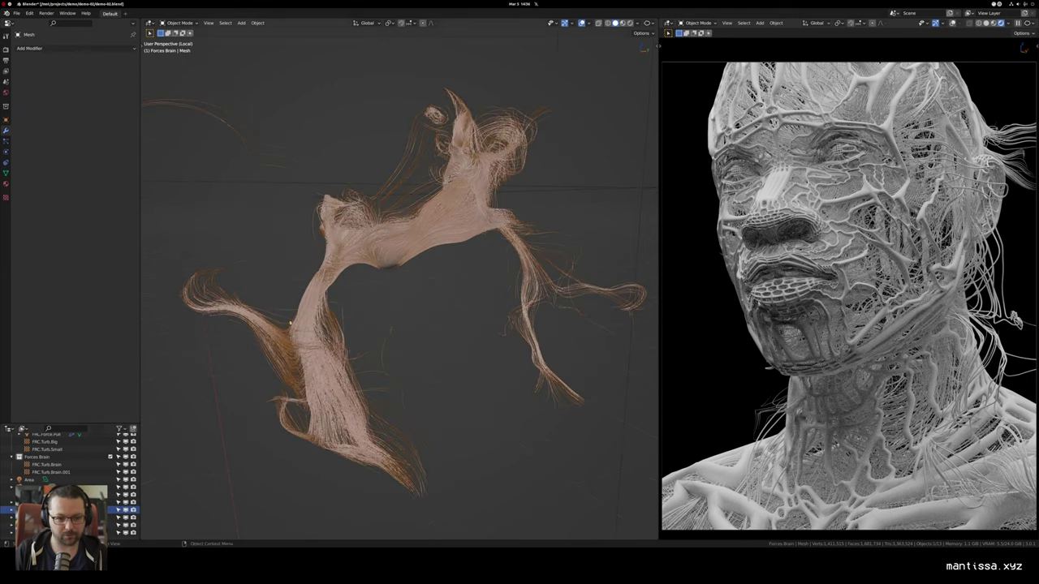
click(126, 502)
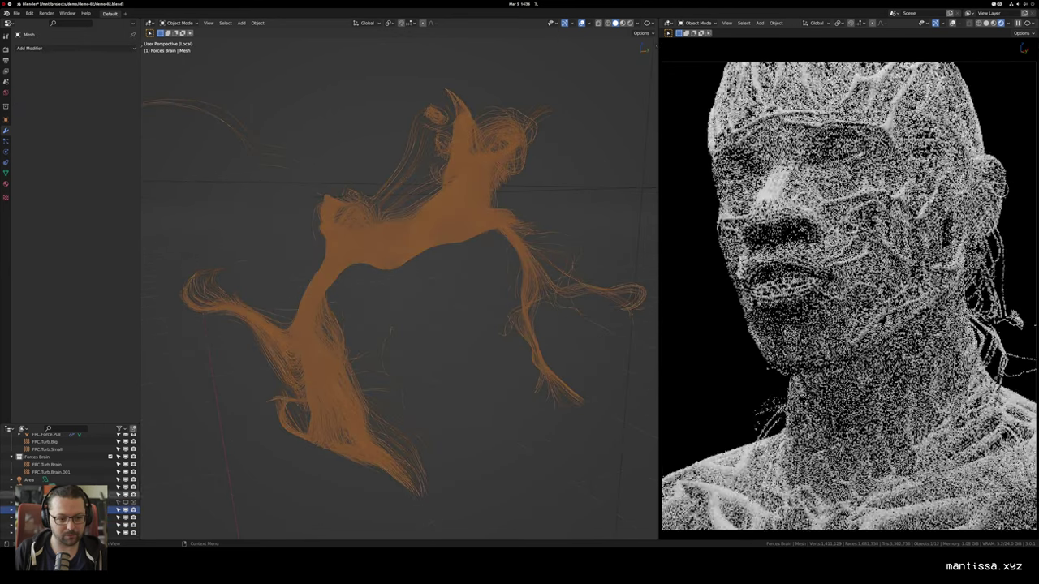
Step: Move HAIR.Brain into the Forces Brain collection and exclude that collection from the view layer
scroll(126, 500, up, 2)
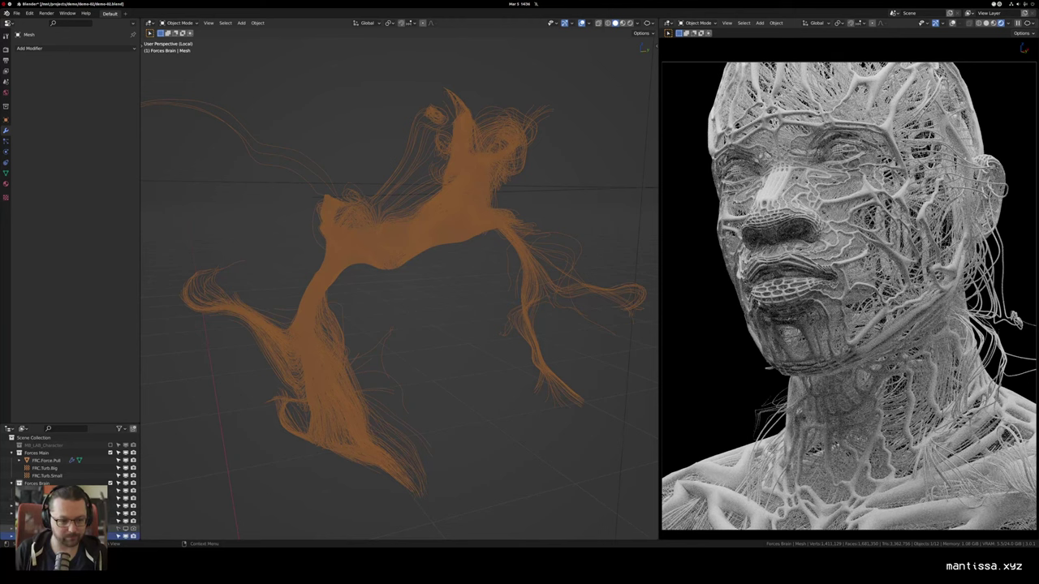
drag(58, 528, 55, 493)
click(110, 484)
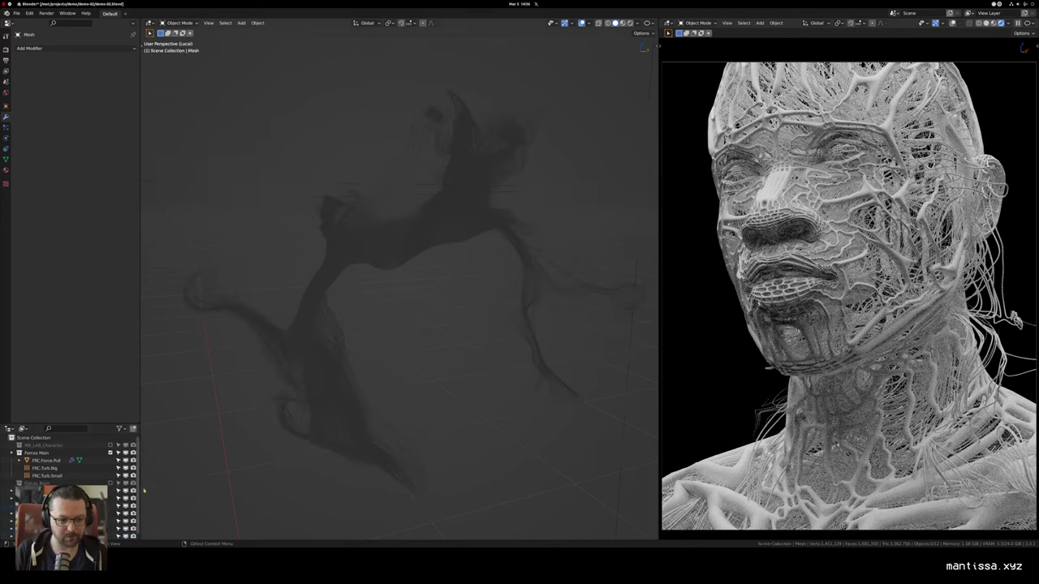
Step: Convert the bust's hair particle system to its own strand mesh
drag(362, 264, 368, 336)
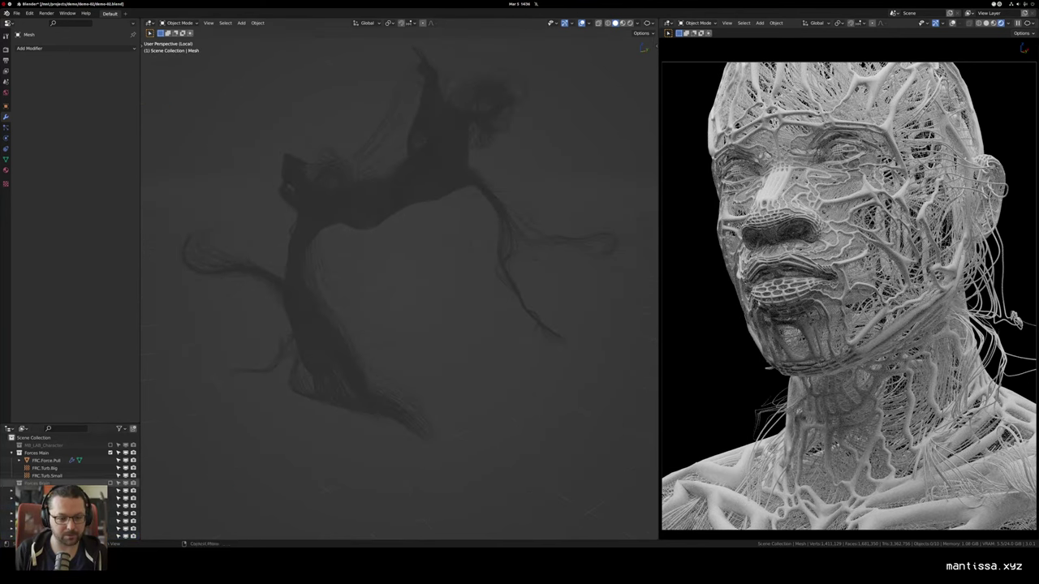
click(115, 520)
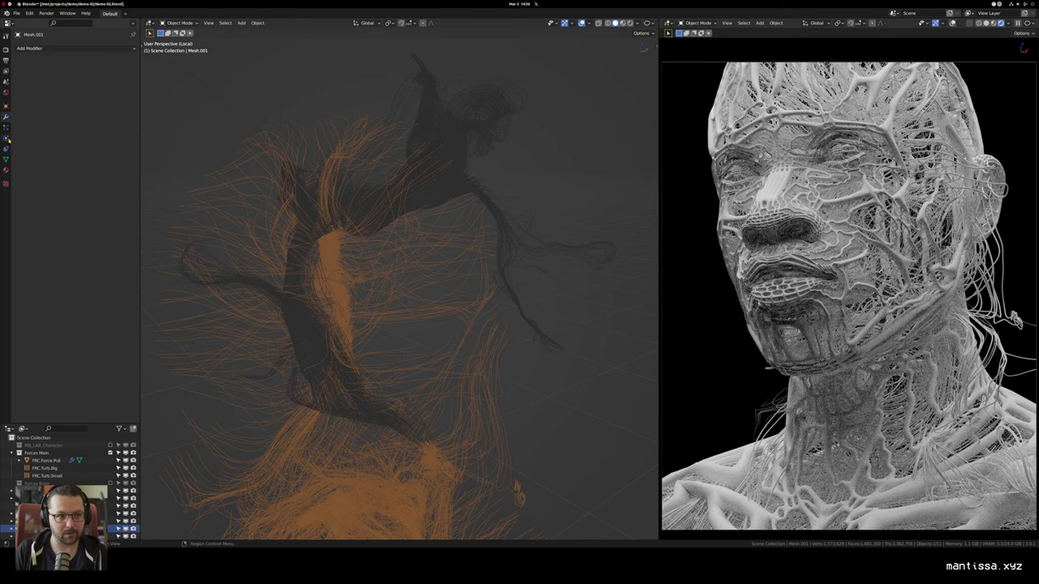
click(6, 127)
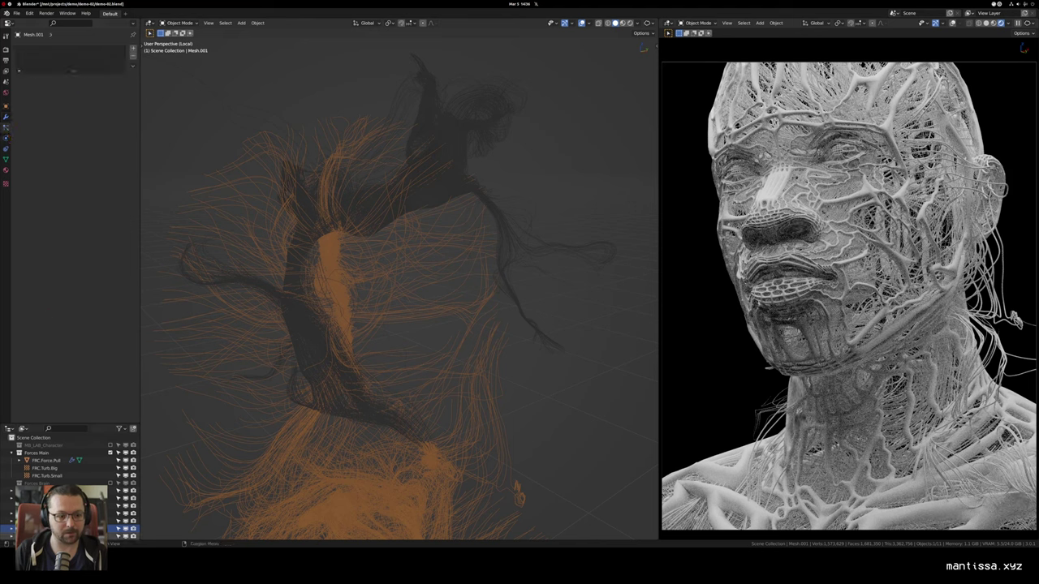
Step: Hide the bust's hair source object and file it in the Forces Main collection, excluded from the view layer
click(126, 529)
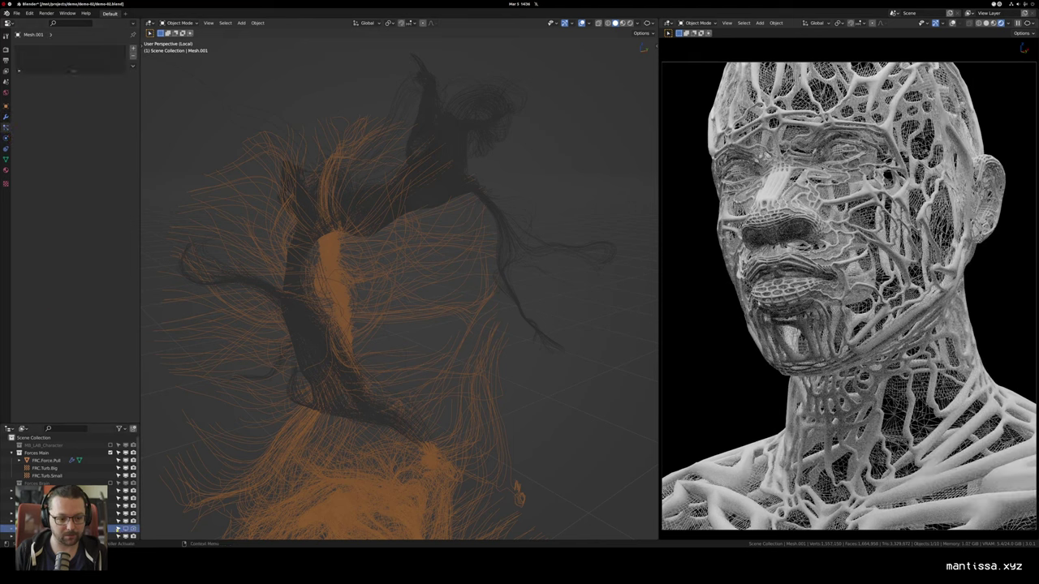
click(119, 529)
drag(311, 375, 284, 335)
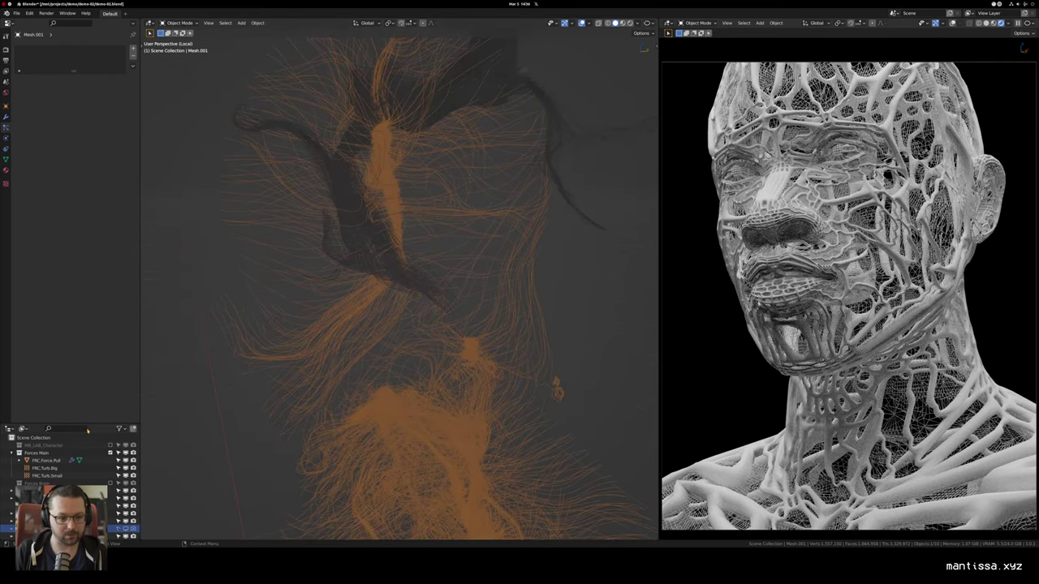
click(111, 452)
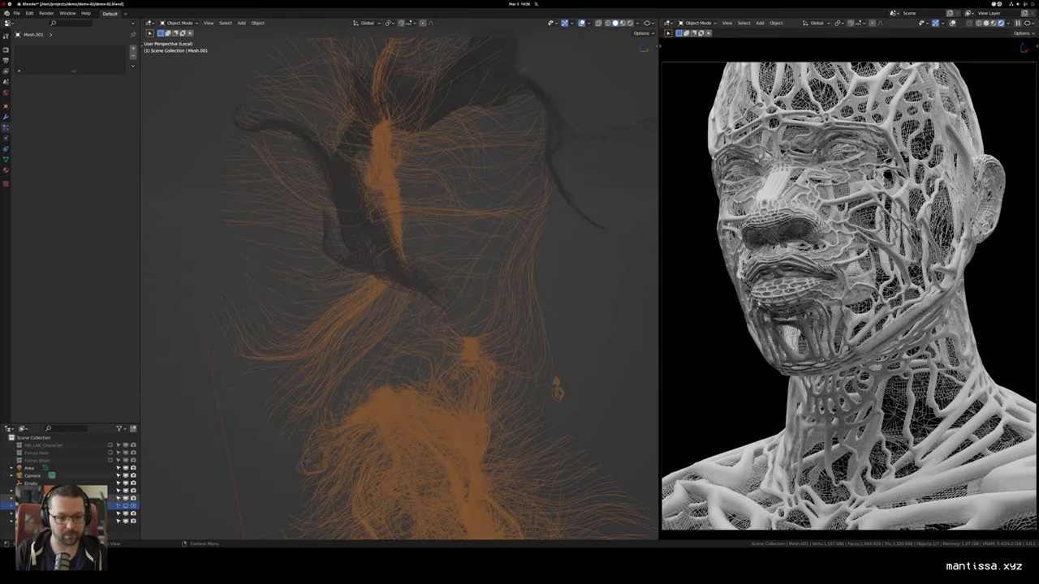
drag(49, 506, 61, 452)
Step: Inspect the converted bust strands in Edit Mode with all their vertices selected
drag(386, 368, 271, 371)
scroll(332, 334, down, 3)
drag(332, 334, 353, 355)
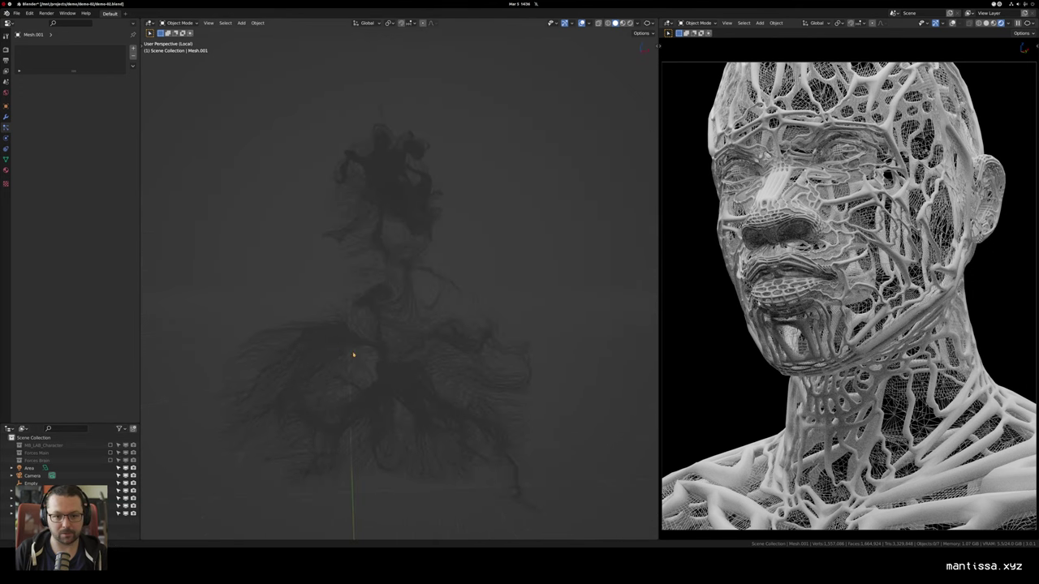
click(353, 354)
key(Tab)
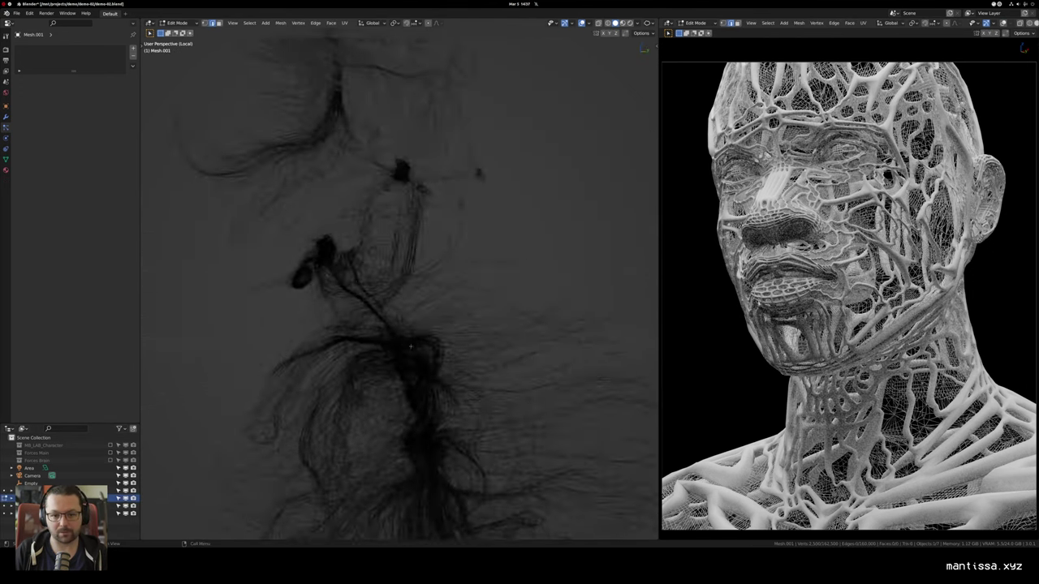
key(a)
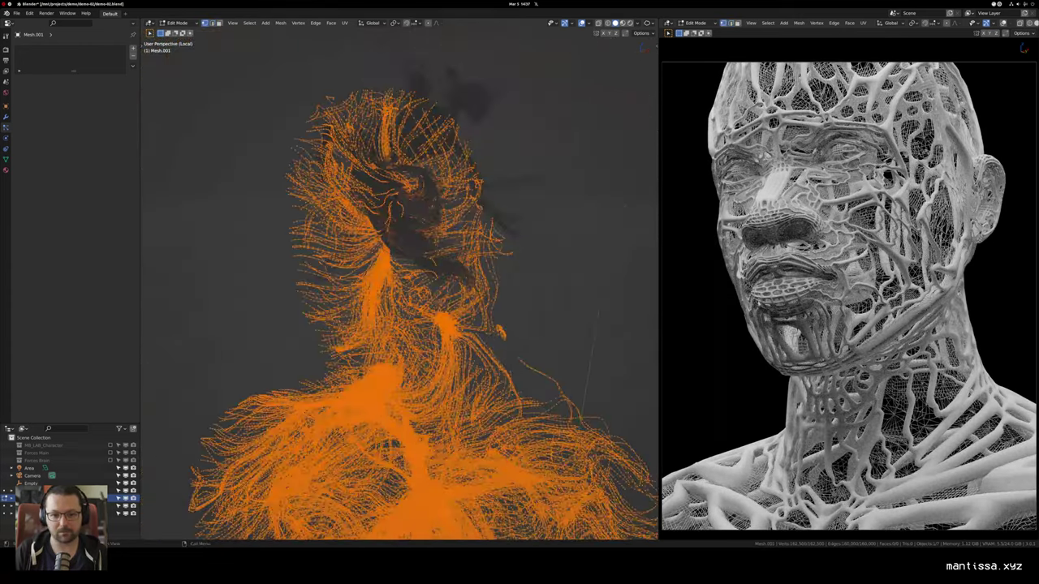
key(Tab)
Step: Join the brain strand mesh with the bust strand mesh and rename the combined object OBJ.Strands
click(367, 260)
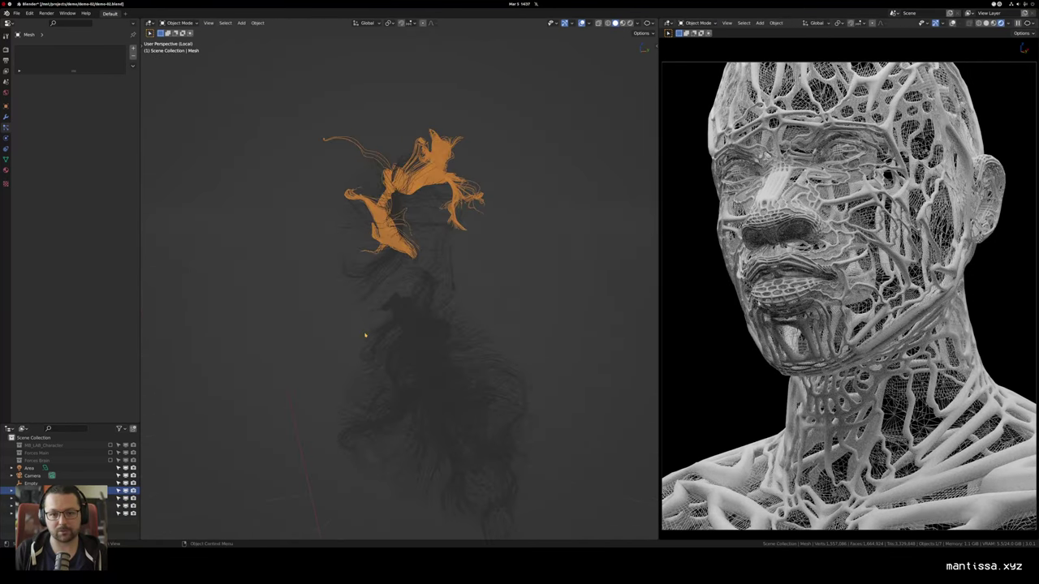
shift+click(418, 351)
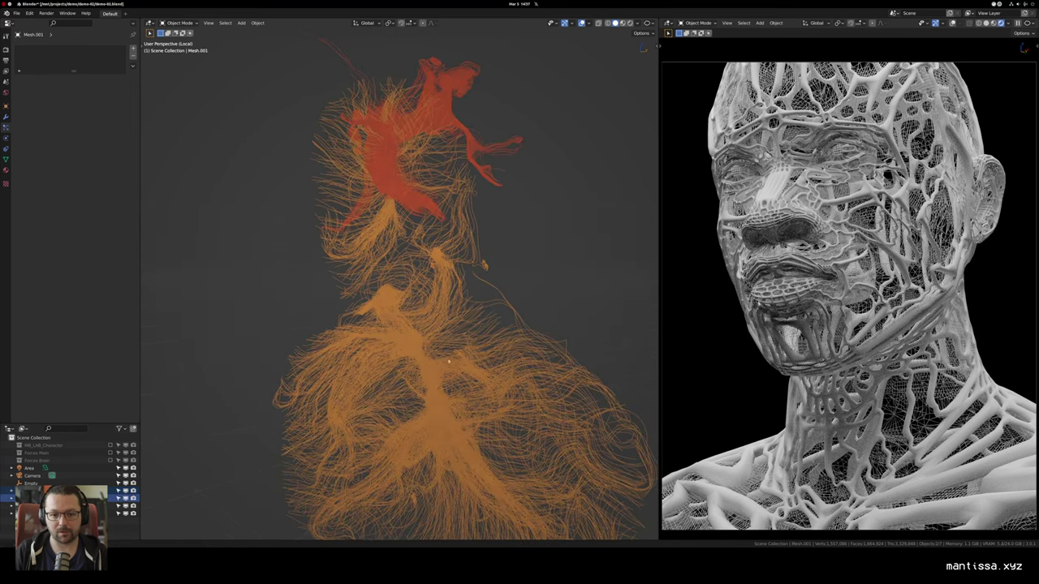
key(ctrl+j)
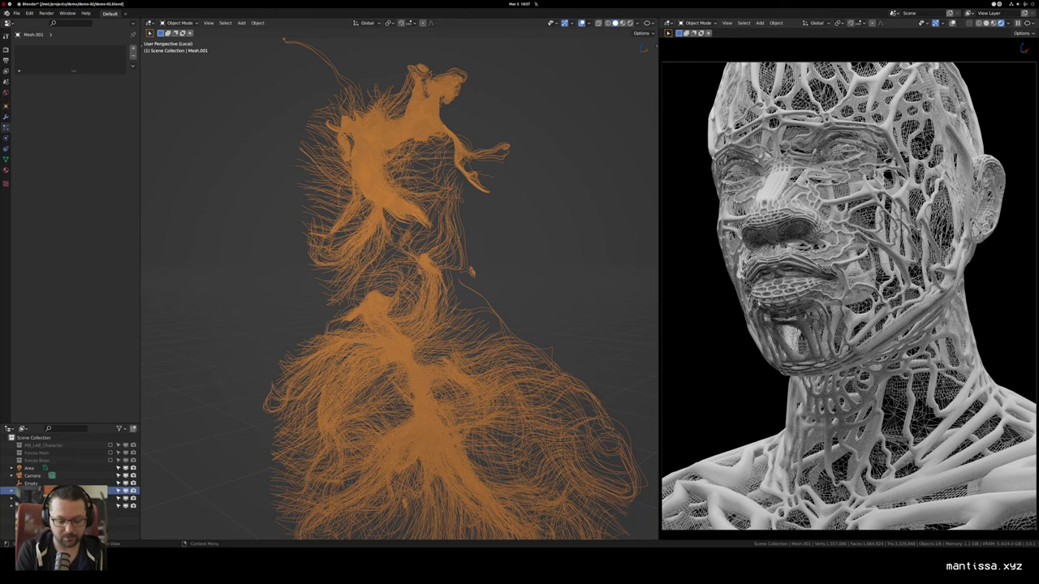
key(Return)
drag(253, 277, 295, 267)
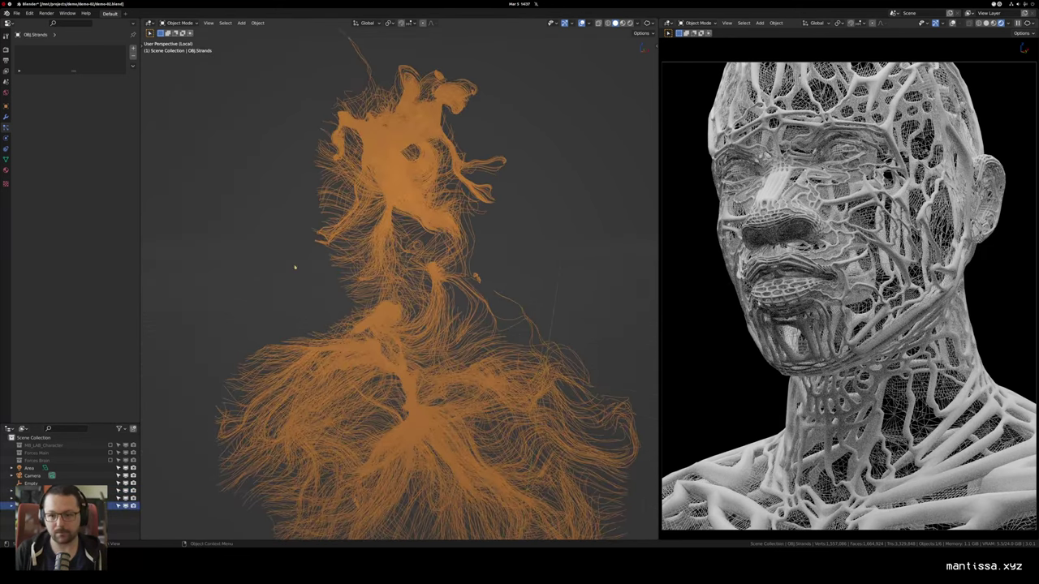
Step: Isolate OBJ.Strands in the camera viewport with solid shading, show it through the camera and deselect it
key(alt+a)
drag(303, 214, 412, 246)
click(447, 261)
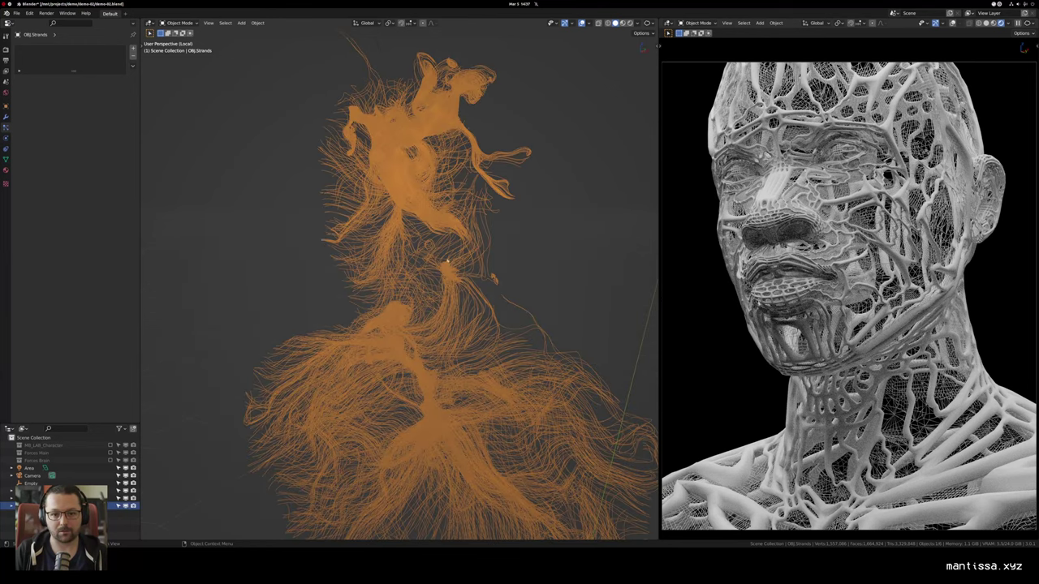
key(z)
click(864, 308)
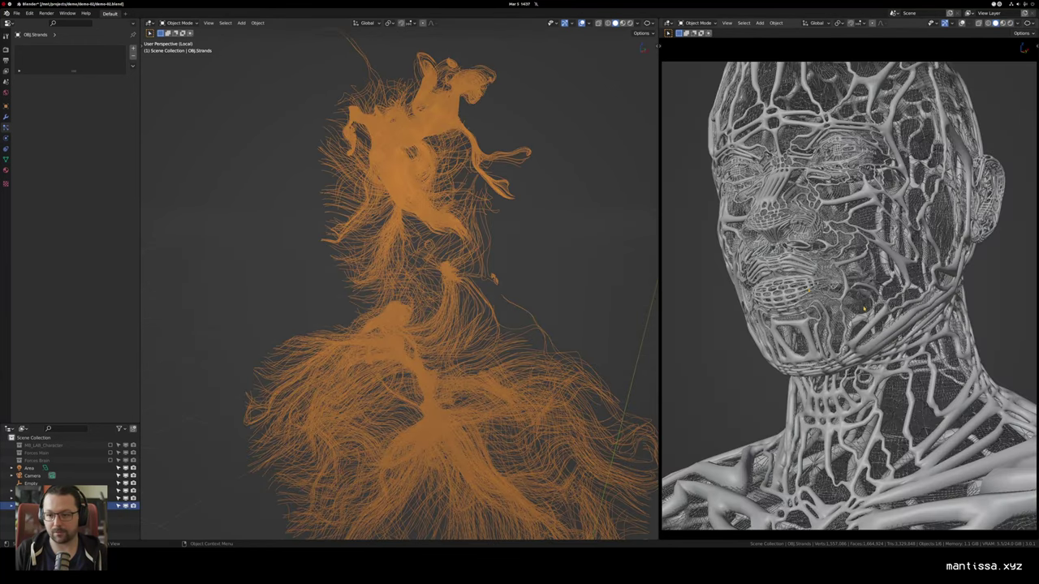
key(KP_Divide)
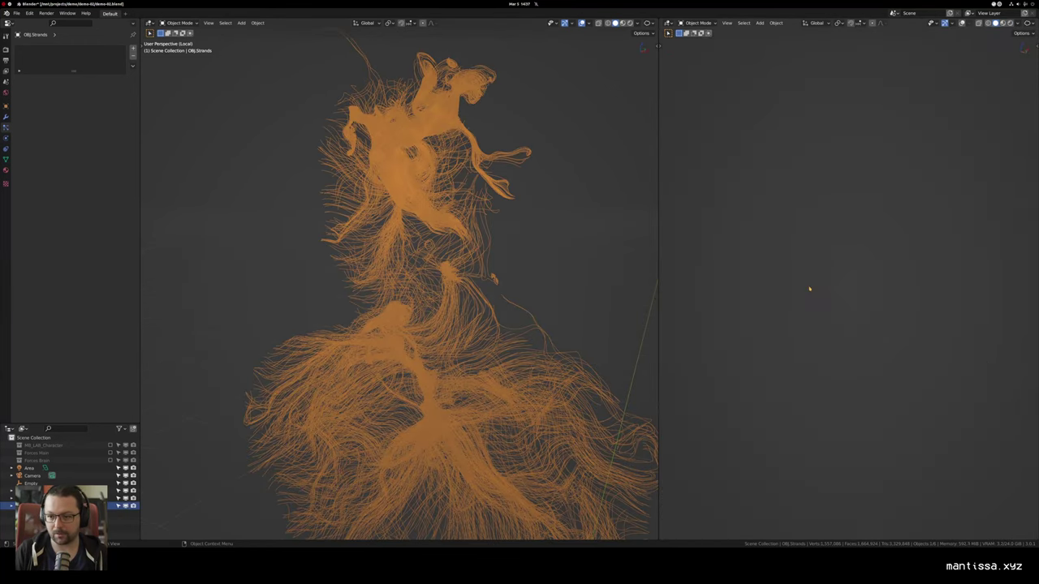
key(KP_0)
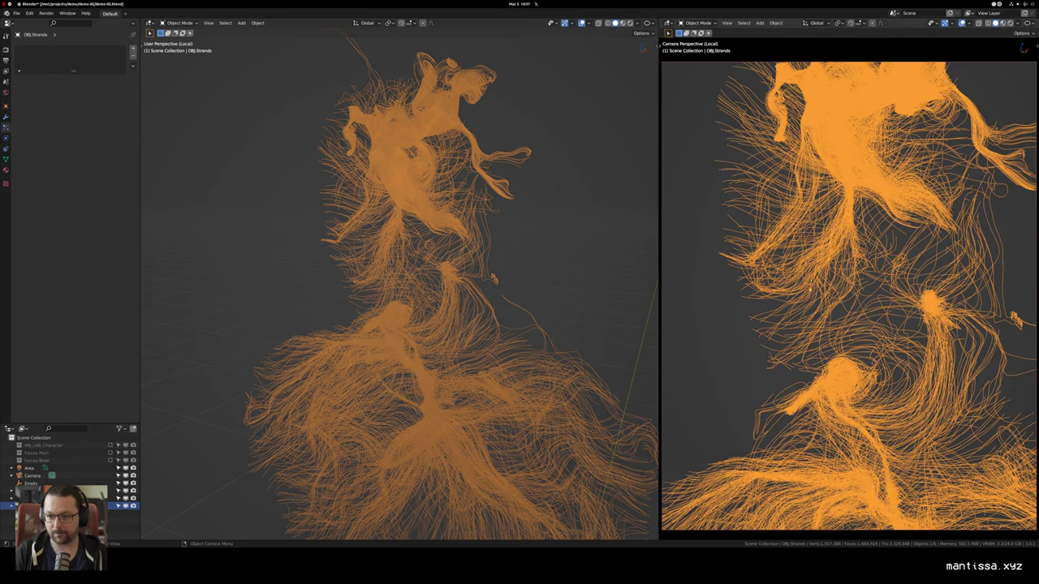
key(alt+a)
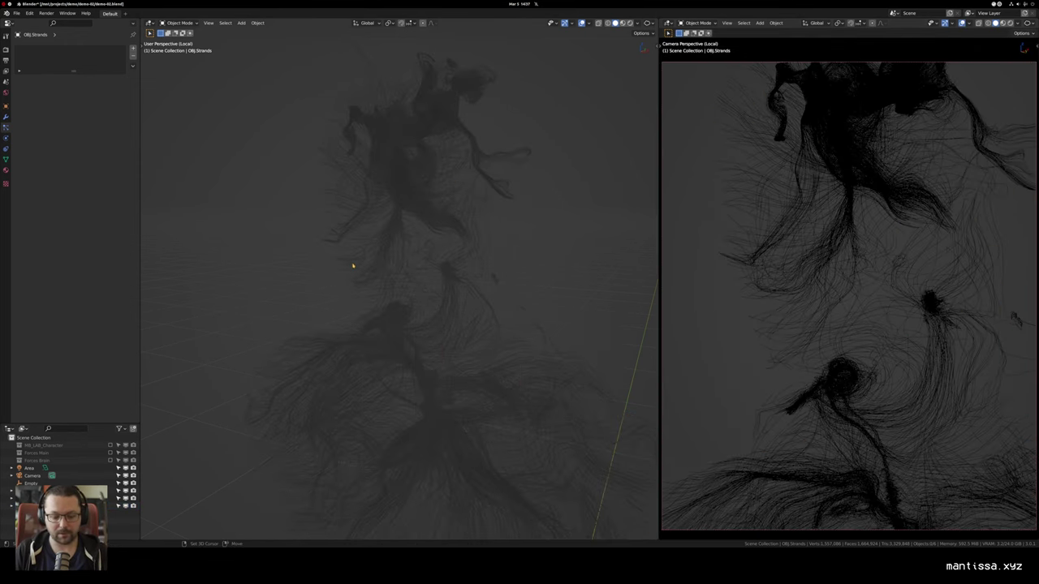
Step: Add a Geometry Nodes modifier with a new node group to OBJ.Strands and open it in the Geometry Node Editor
key(shift+F3)
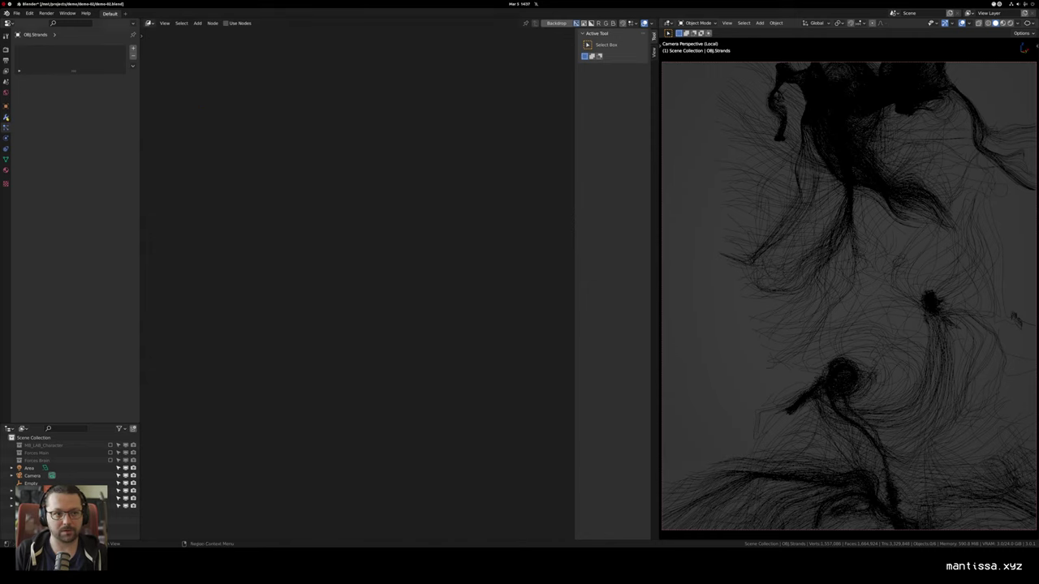
click(5, 117)
click(73, 65)
click(114, 118)
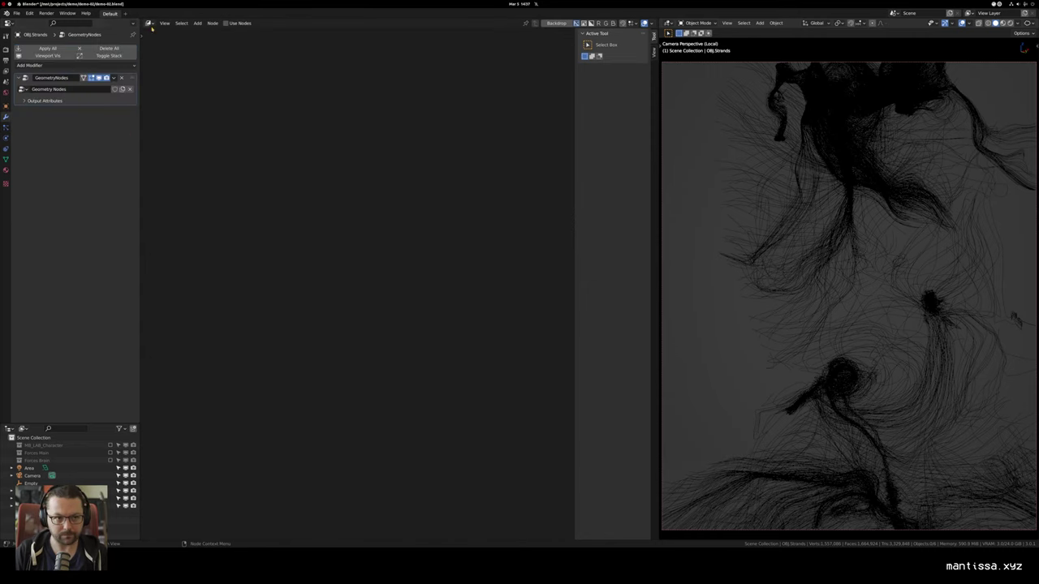
click(151, 27)
click(174, 87)
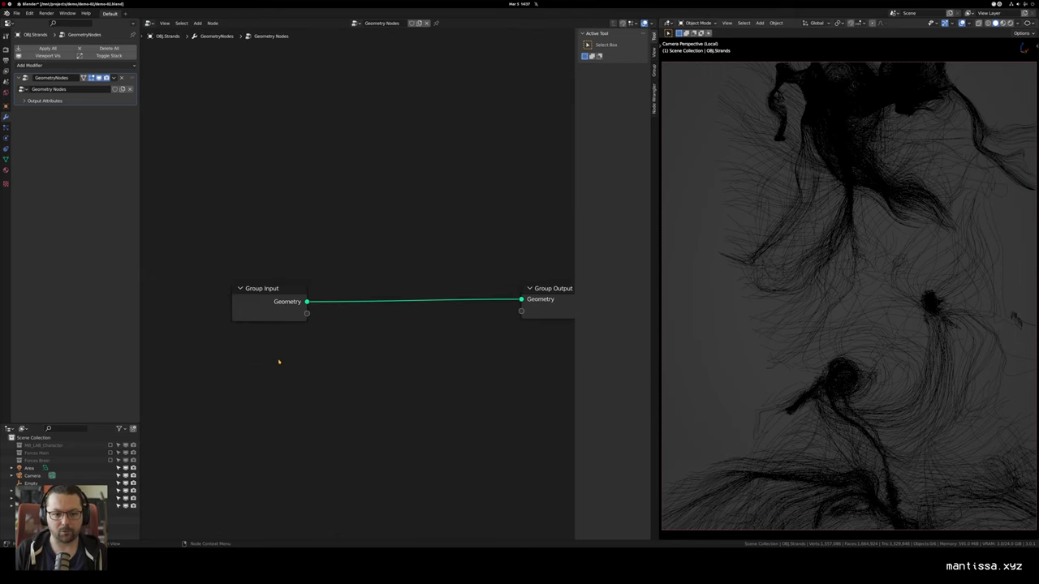
Step: Insert a Mesh to Curve node between Group Input and Group Output, and select the strands in the viewport
drag(279, 362, 269, 323)
drag(276, 273, 202, 271)
drag(333, 314, 339, 300)
key(shift+a)
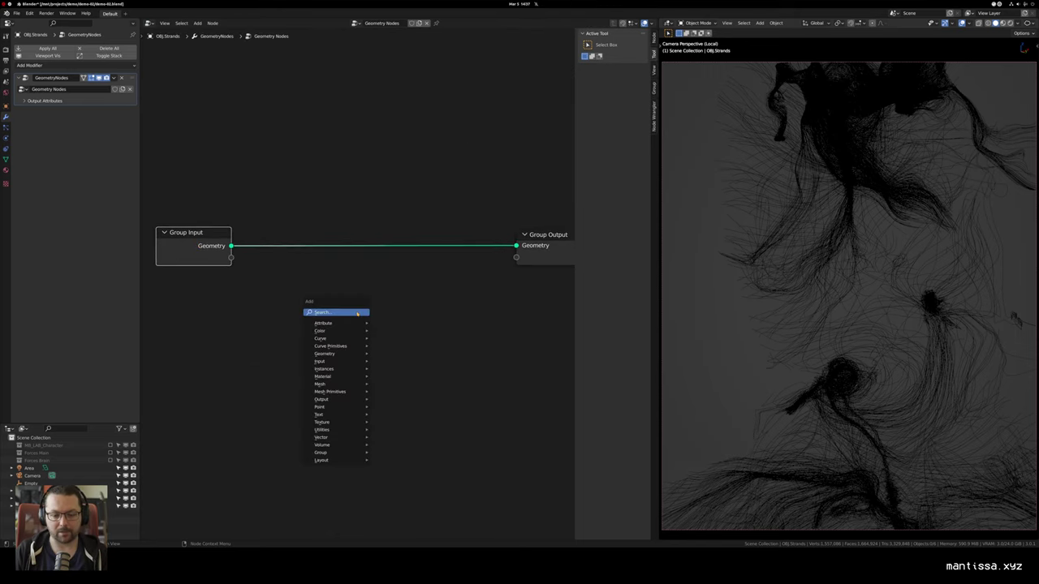
mouse_move(319, 340)
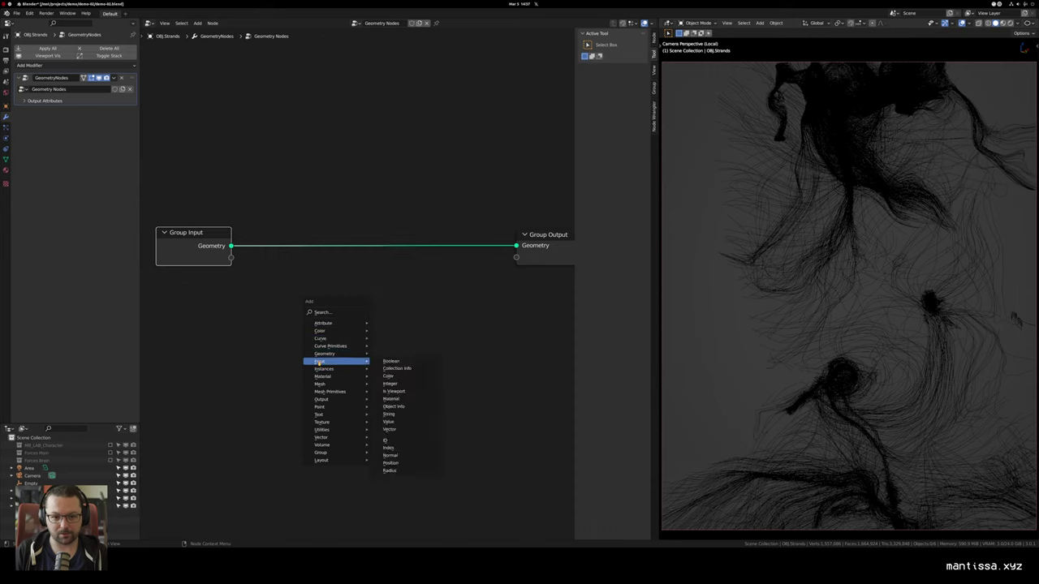
mouse_move(321, 385)
click(397, 392)
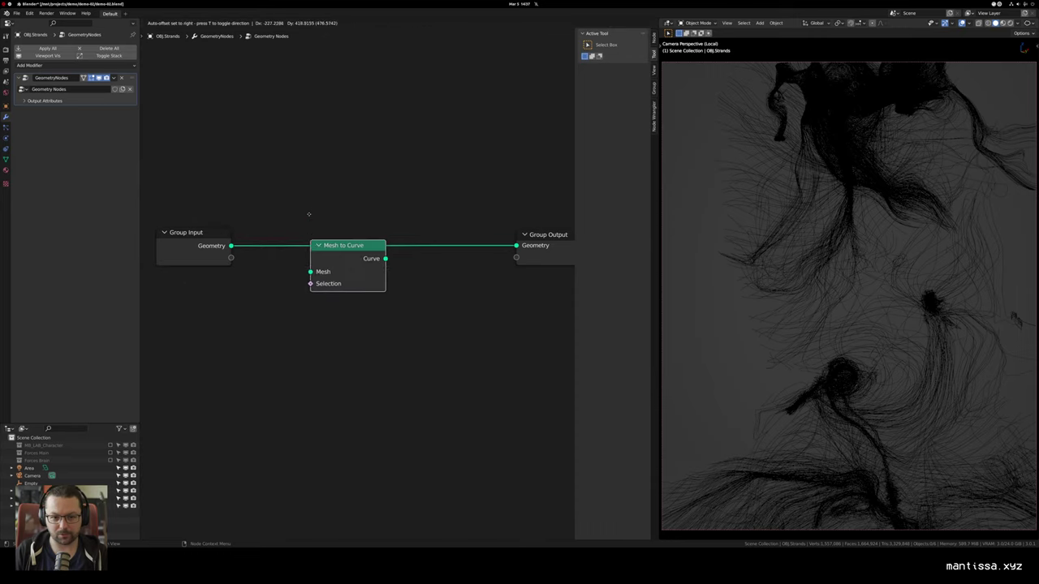
click(341, 243)
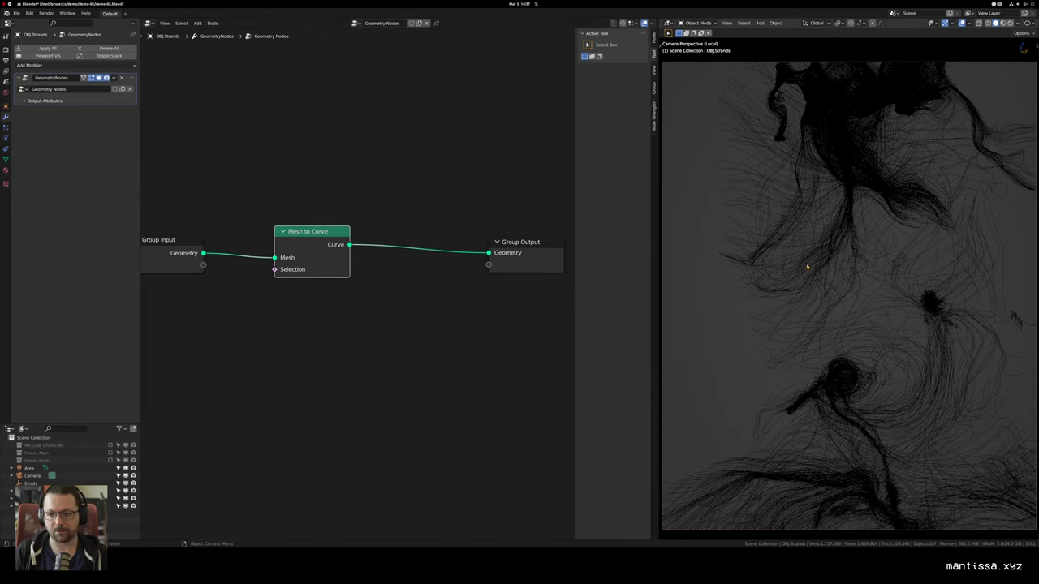
key(a)
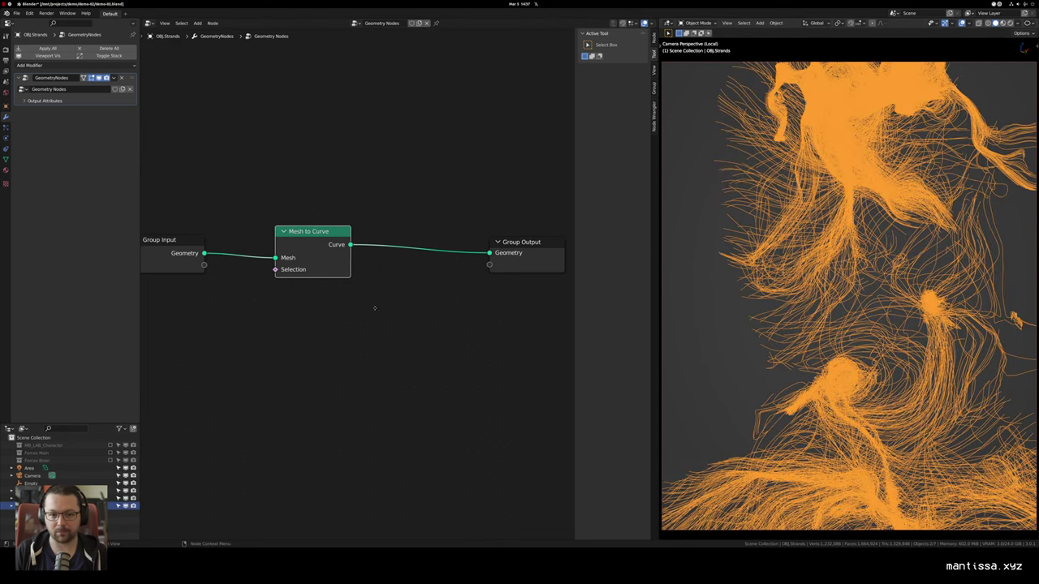
Step: Space out the nodes and insert a Curve to Mesh node between Mesh to Curve and Group Output
drag(376, 306, 404, 307)
drag(364, 255, 298, 278)
drag(468, 273, 546, 267)
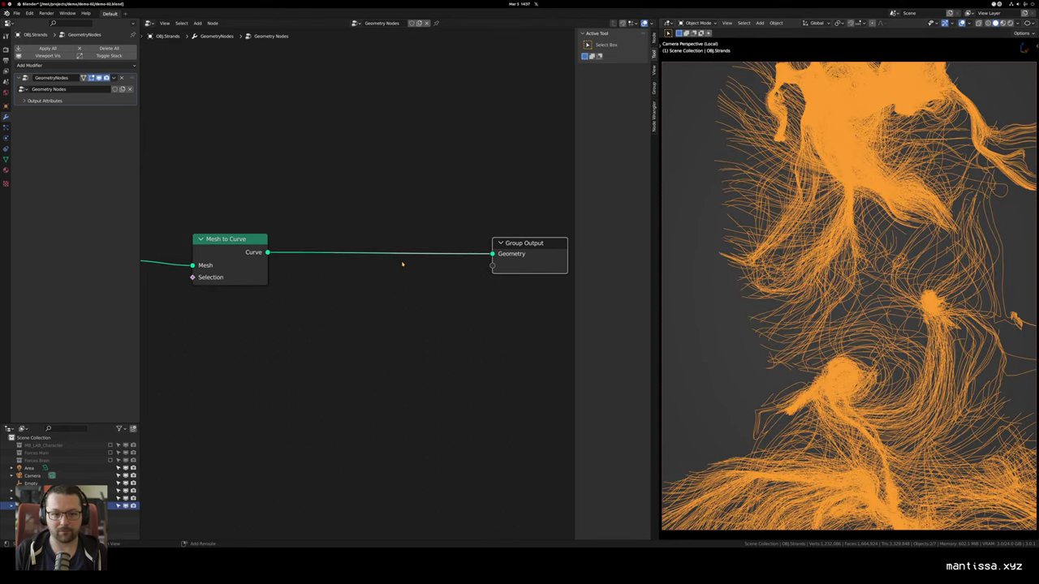
key(shift+a)
mouse_move(365, 216)
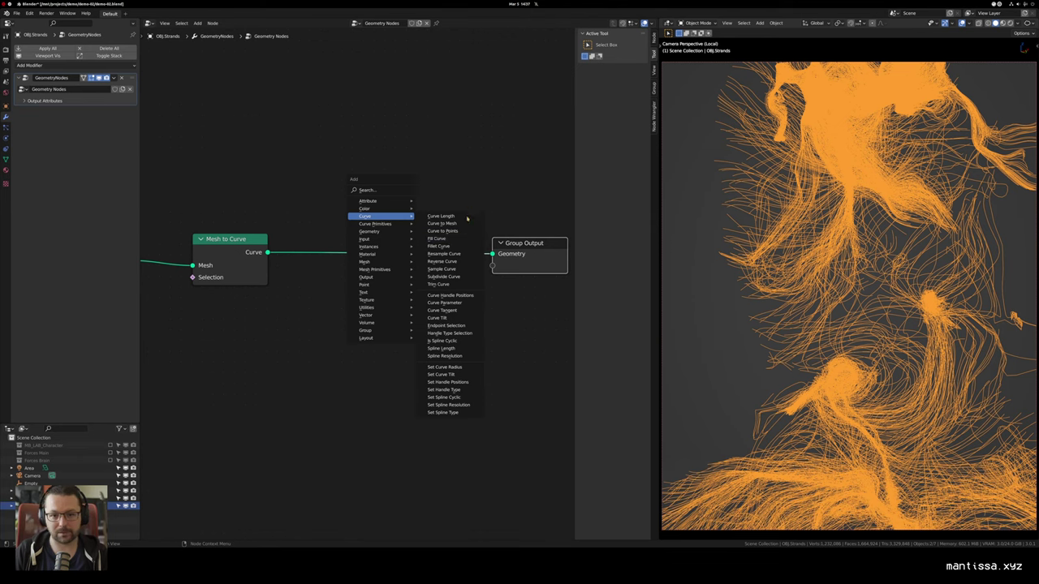
click(442, 226)
click(325, 229)
drag(341, 338, 364, 326)
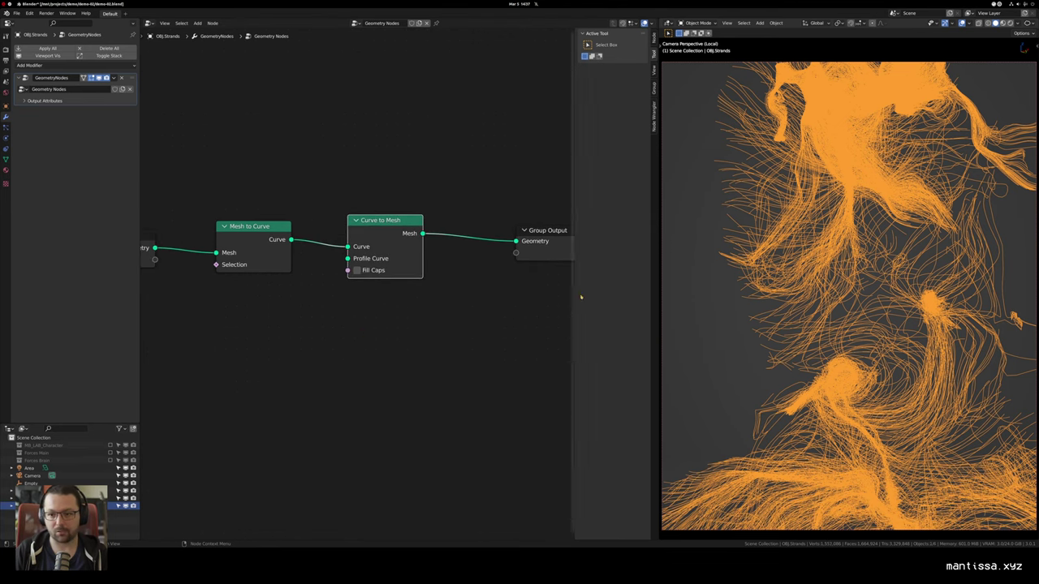
Step: Add a Curve Circle node with resolution 3 and connect it to the Profile Curve input of Curve to Mesh
scroll(362, 259, down, 2)
key(shift+a)
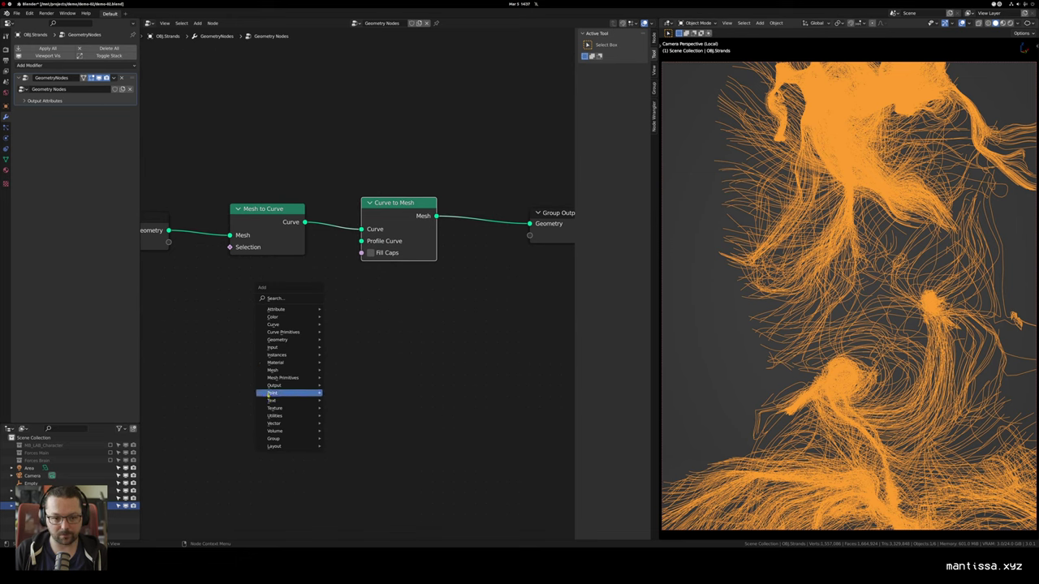
mouse_move(292, 332)
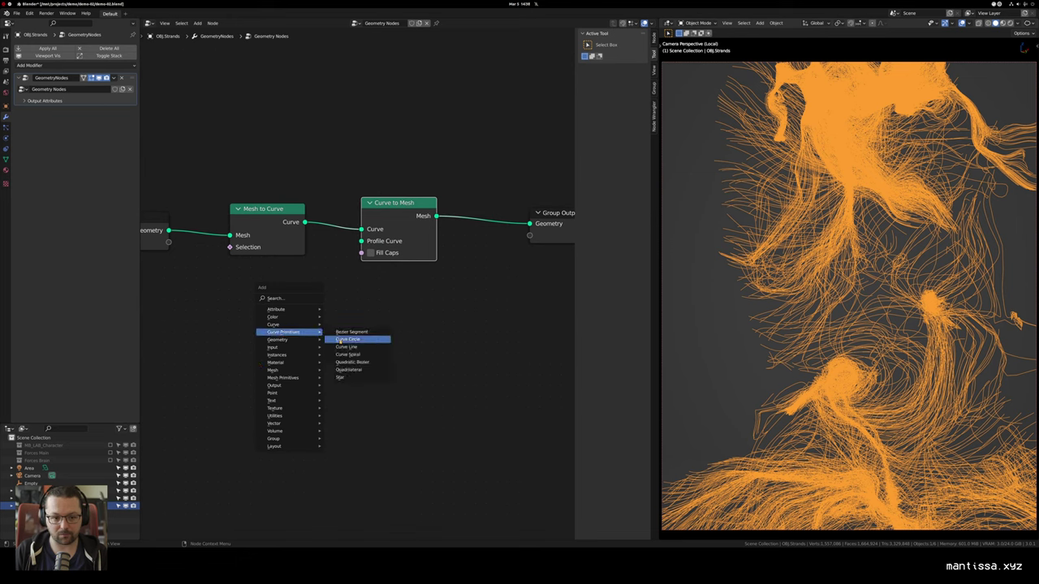
click(358, 339)
click(290, 341)
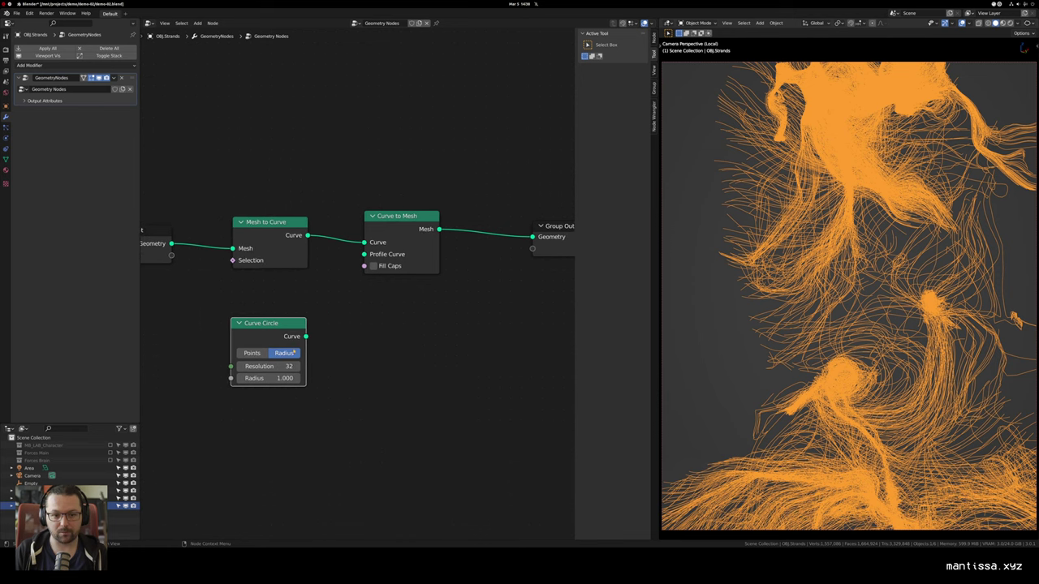
drag(338, 379, 250, 364)
drag(294, 322, 298, 312)
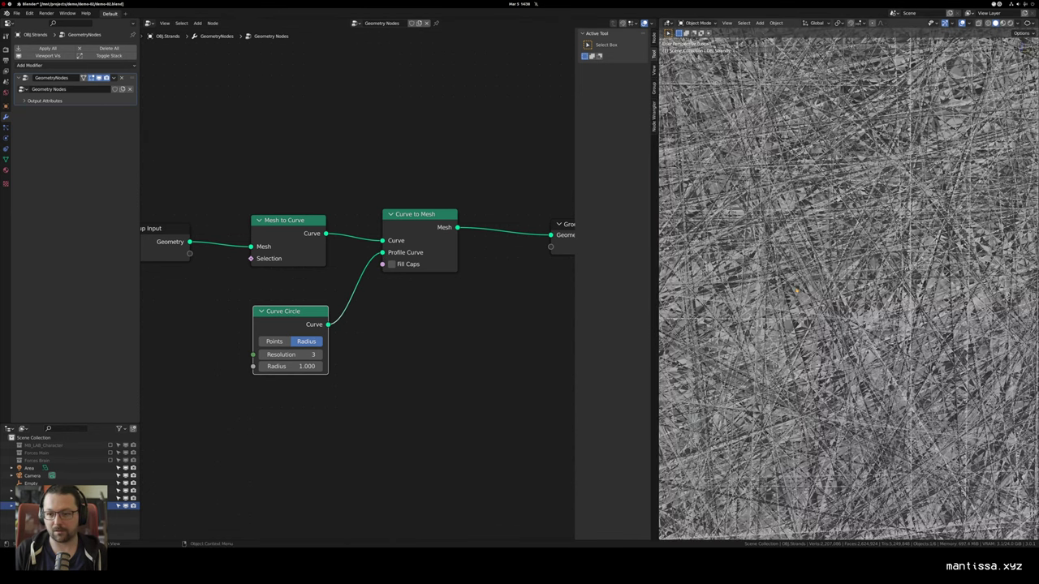
double_click(294, 366)
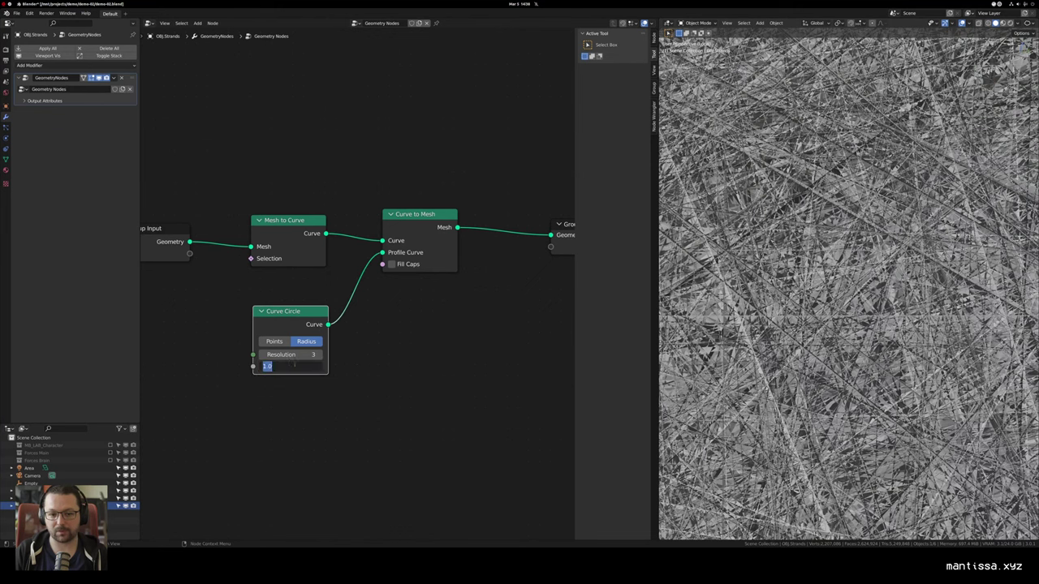
text(.0)
key(Escape)
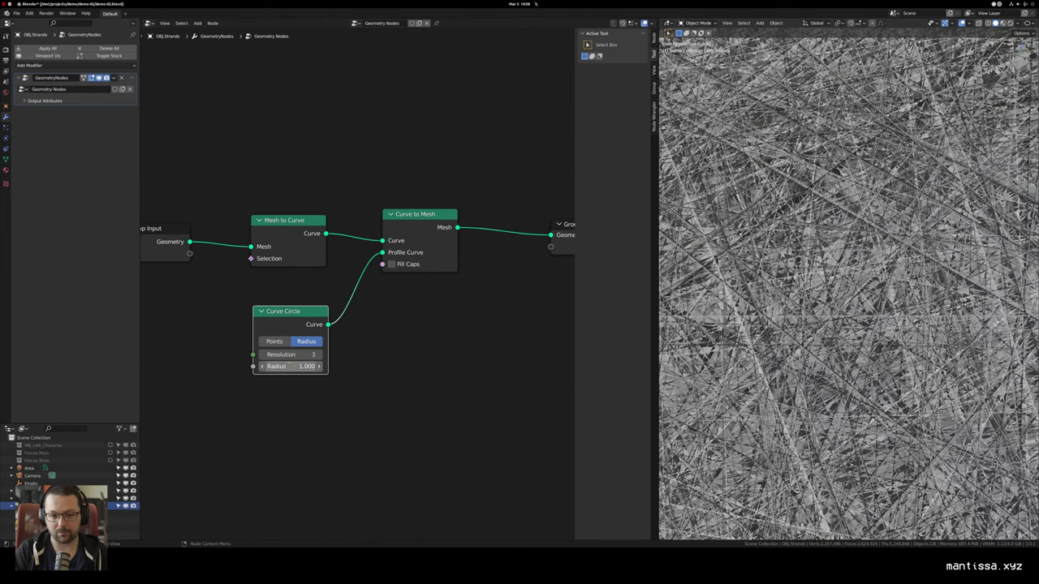
Step: Make room in the node tree and insert a Set Curve Radius node between Mesh to Curve and Curve to Mesh
drag(398, 352, 351, 355)
drag(392, 245, 422, 245)
drag(517, 287, 366, 297)
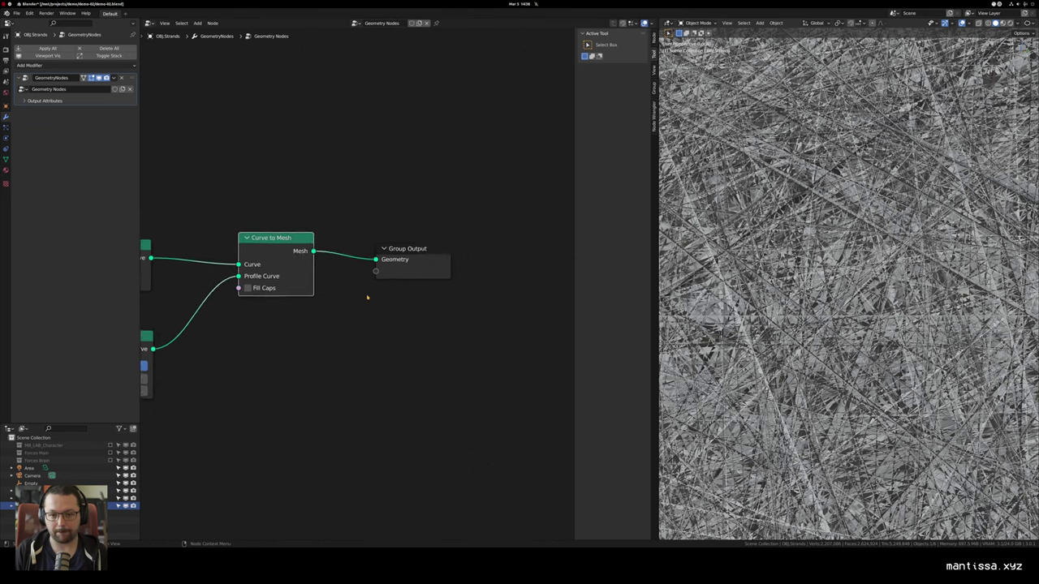
scroll(367, 297, down, 1)
drag(412, 271, 496, 262)
drag(363, 276, 399, 288)
scroll(398, 287, left, 1)
key(shift+a)
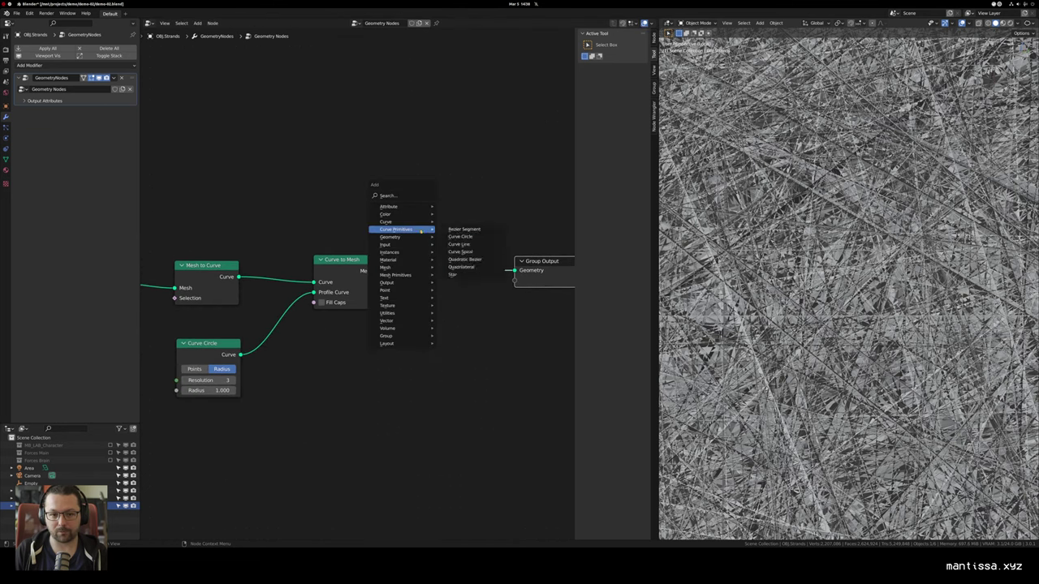
mouse_move(398, 291)
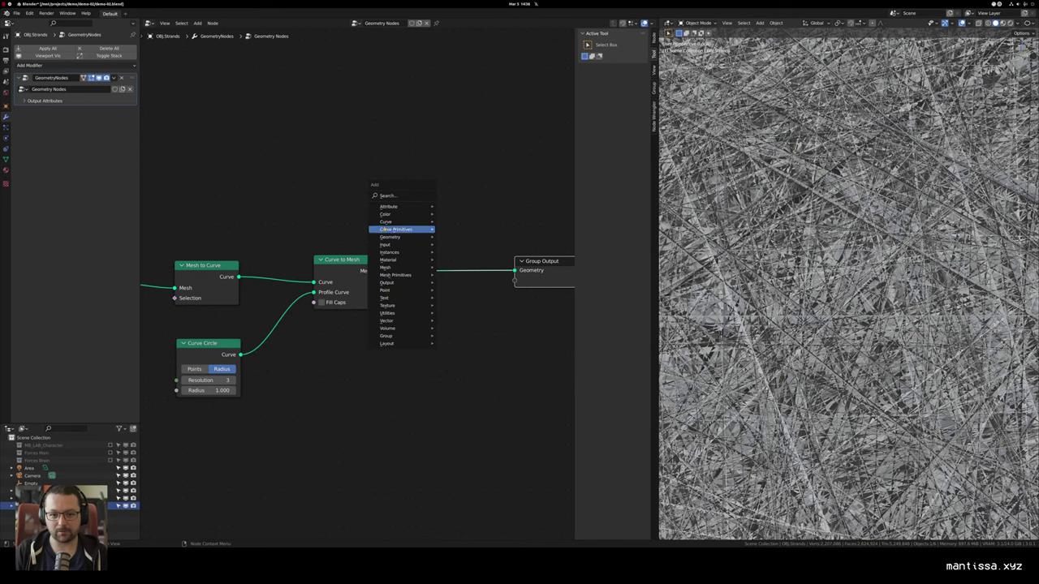
mouse_move(409, 225)
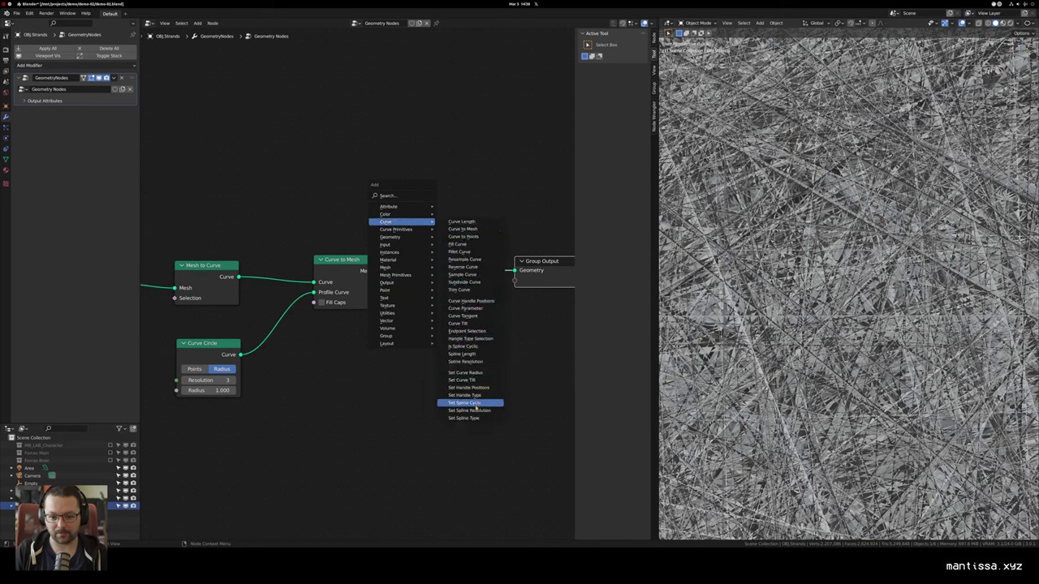
click(477, 375)
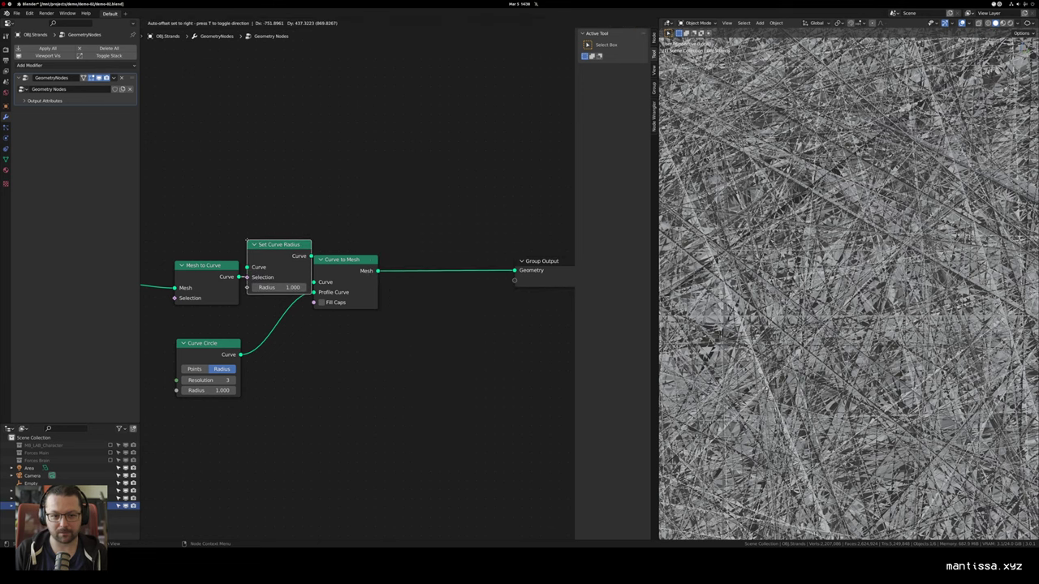
click(244, 255)
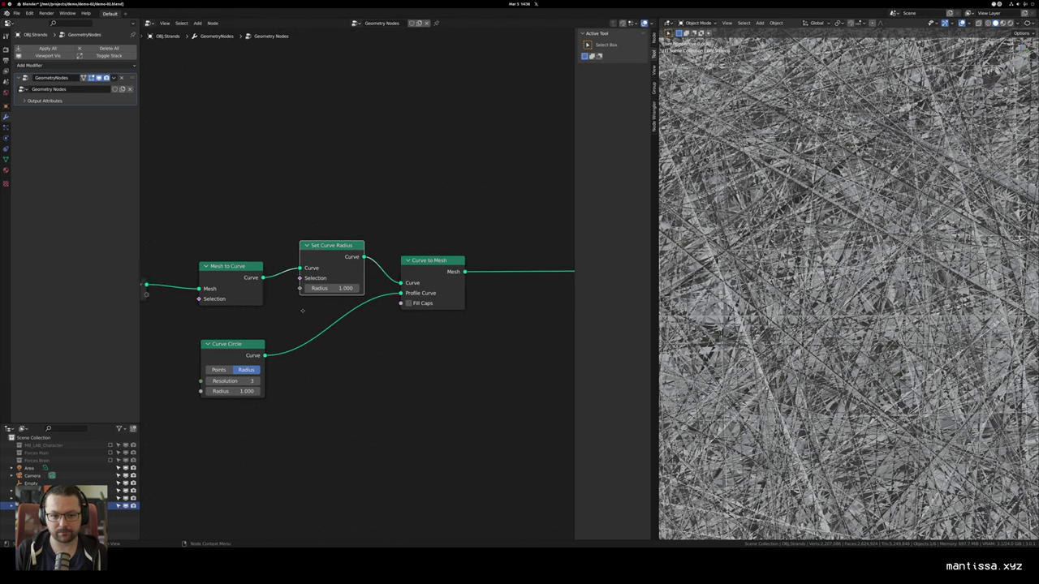
Step: Move the Curve Circle node below the main chain and set the Set Curve Radius node's radius to 0.001
scroll(305, 312, down, 2)
drag(255, 349, 330, 418)
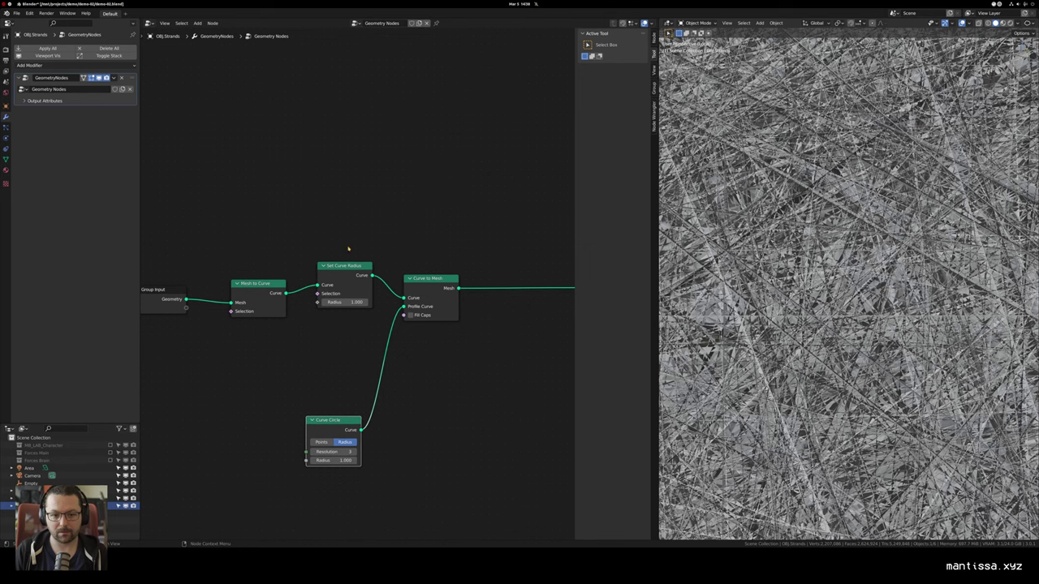
drag(347, 266, 355, 280)
scroll(334, 305, up, 1)
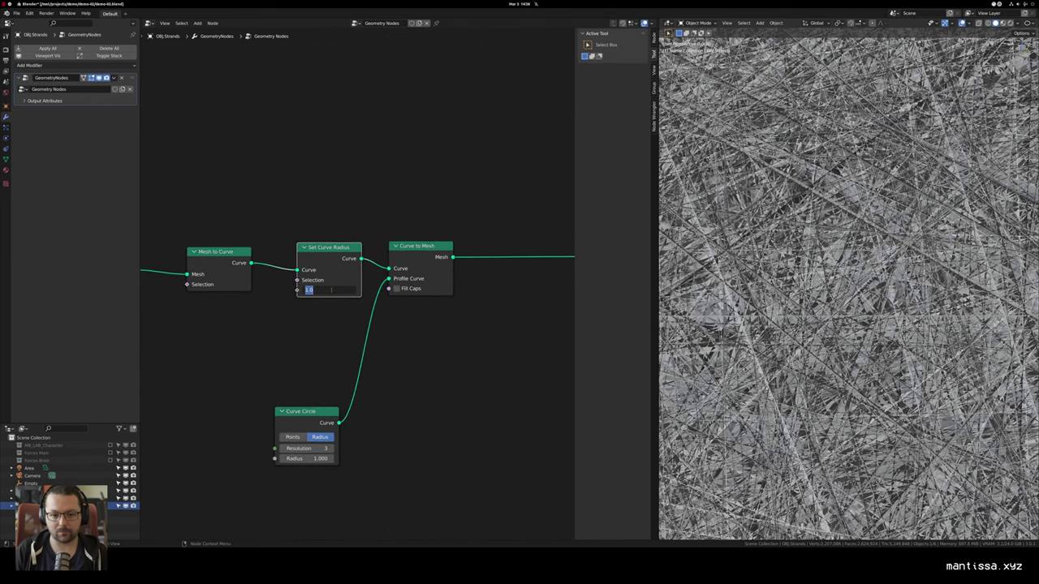
text(.0)
key(Return)
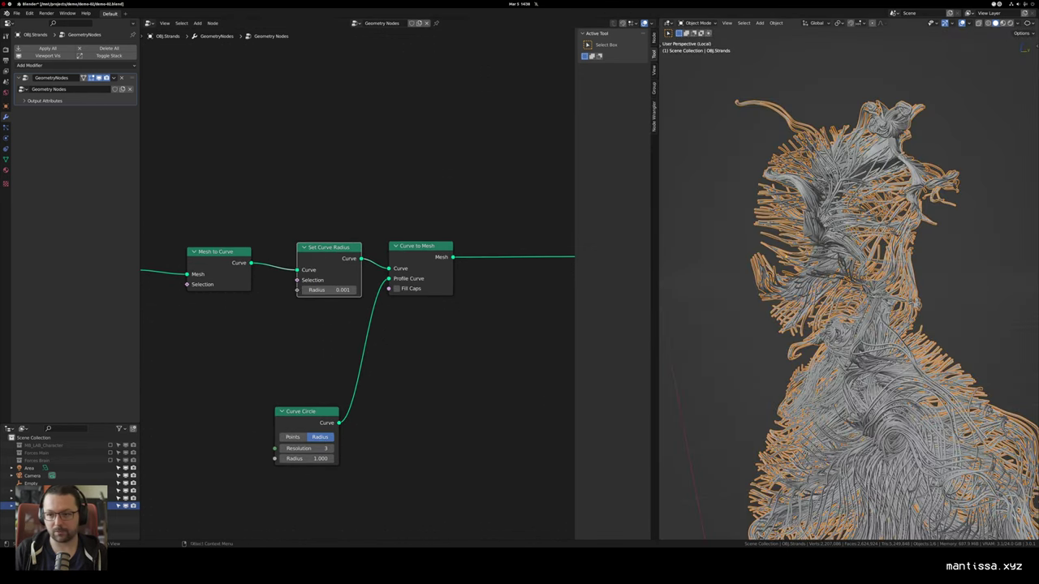
Step: Deselect the strands, enable Fill Caps on Curve to Mesh and set the Curve Circle resolution to 6
key(alt+a)
scroll(849, 284, up, 4)
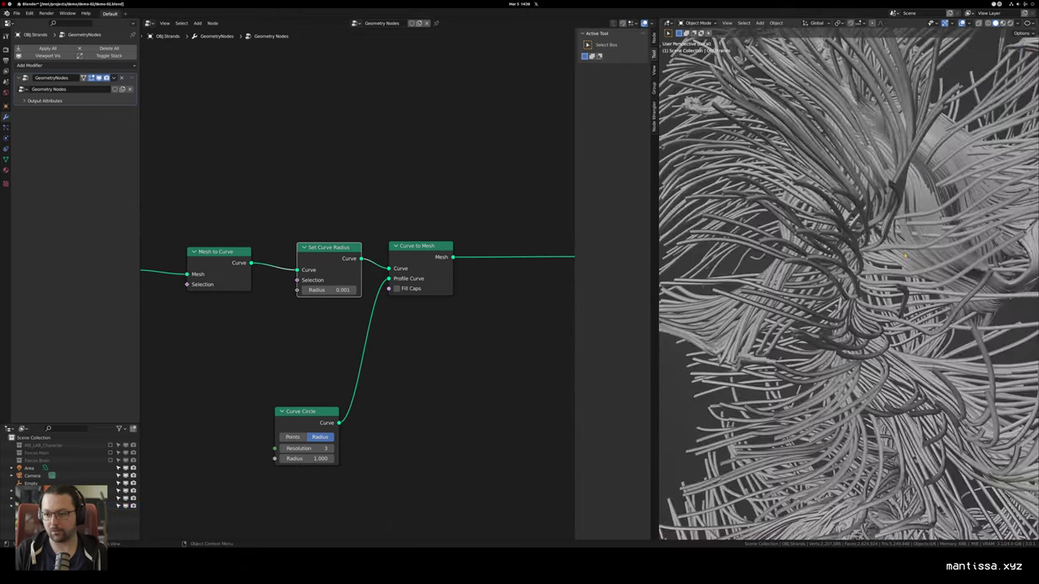
drag(408, 288, 397, 288)
click(385, 287)
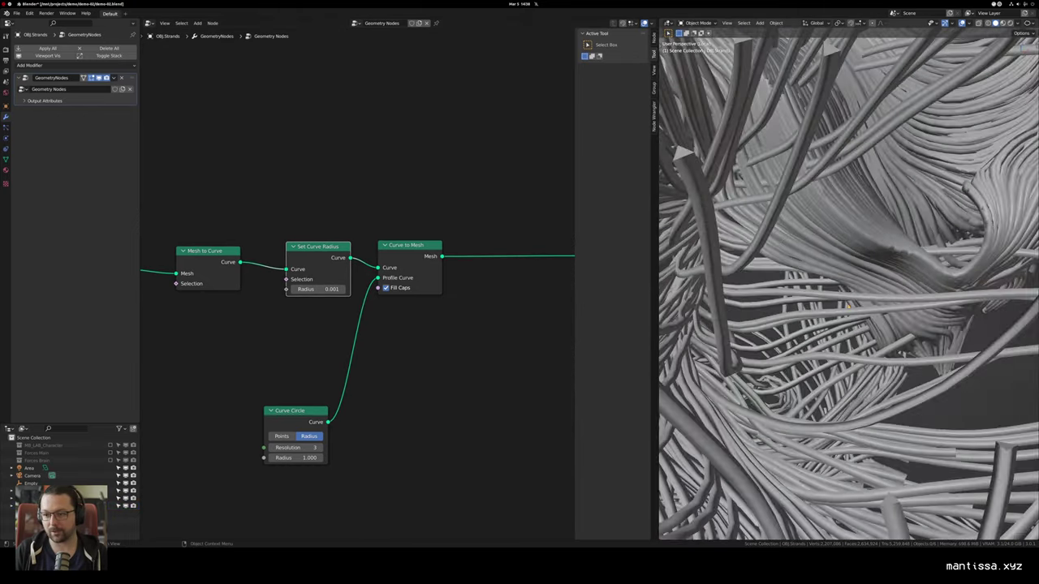
click(289, 448)
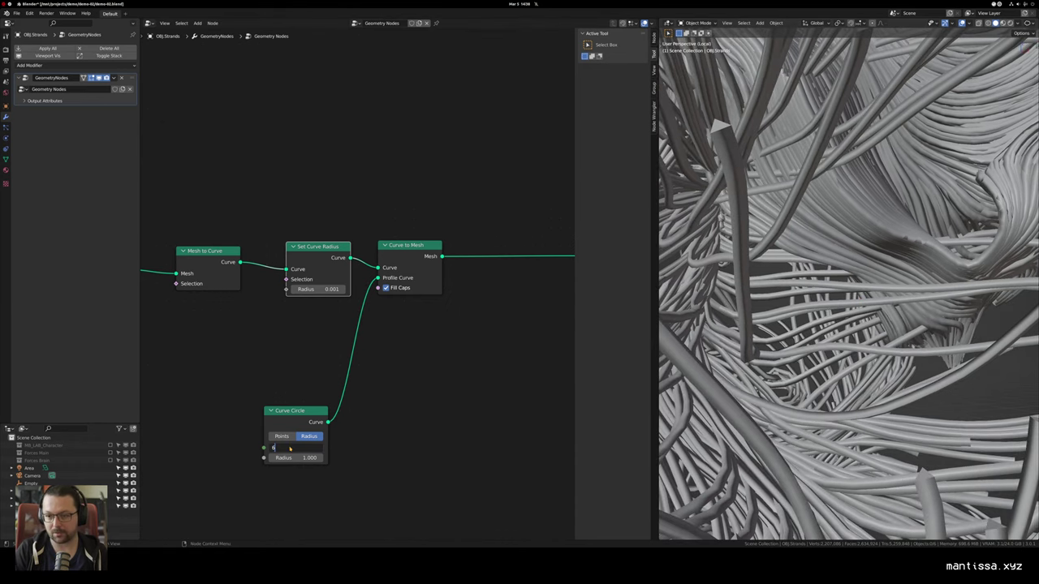
text(6)
key(Return)
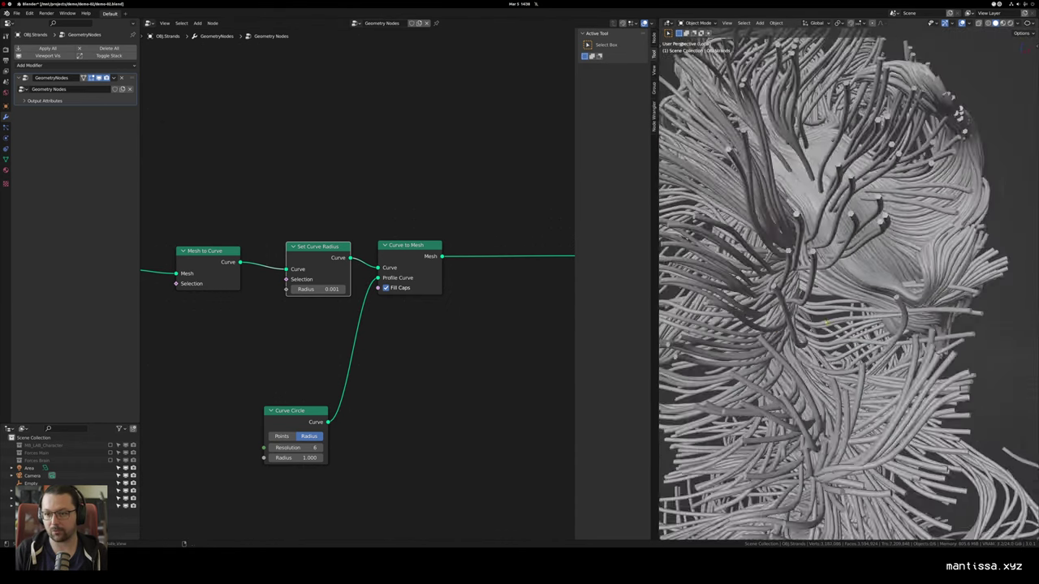
drag(826, 322, 783, 325)
Step: Add a Curve Parameter node below Mesh to Curve and connect its Factor to the Radius input of Set Curve Radius
drag(374, 313, 454, 304)
scroll(454, 304, down, 1)
drag(305, 322, 371, 326)
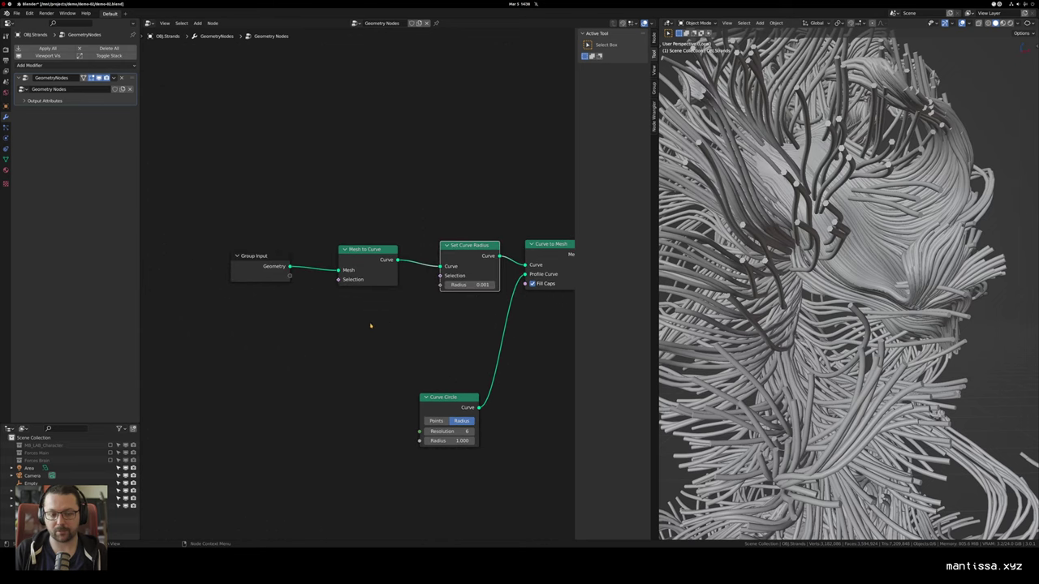
key(shift+a)
mouse_move(332, 304)
mouse_move(323, 344)
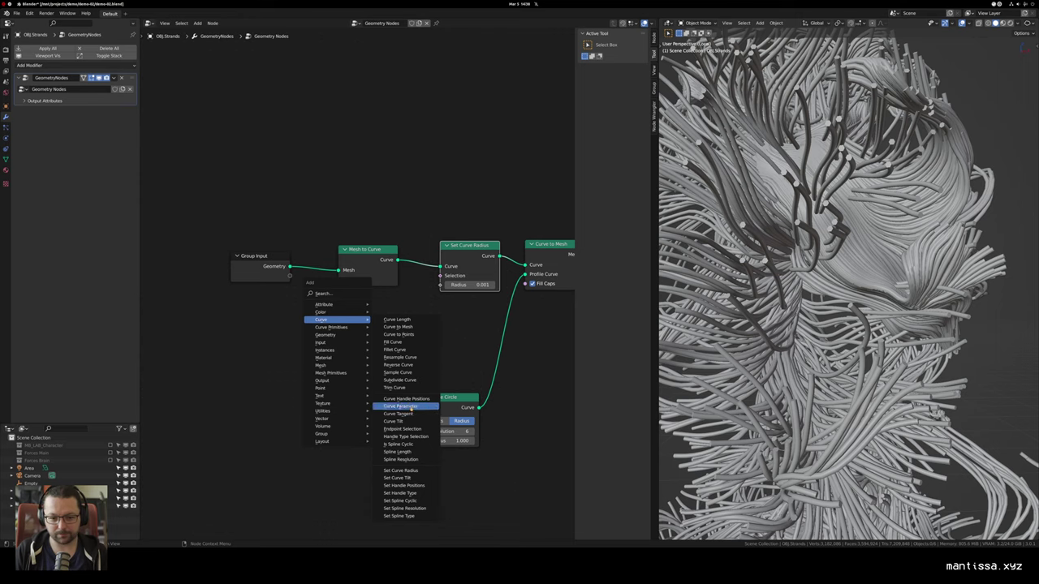
click(410, 407)
click(366, 360)
scroll(366, 361, up, 2)
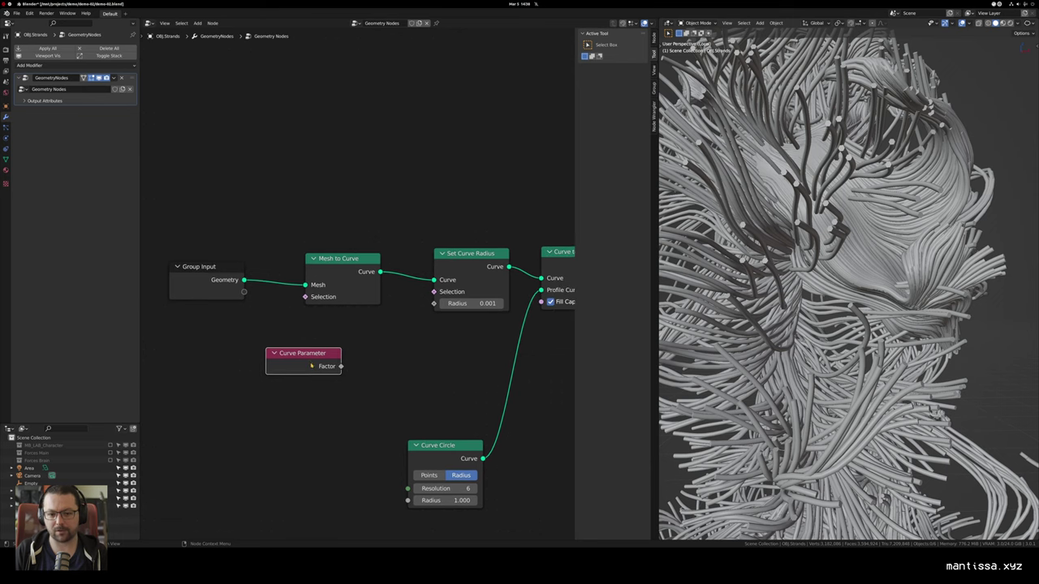
drag(311, 366, 343, 379)
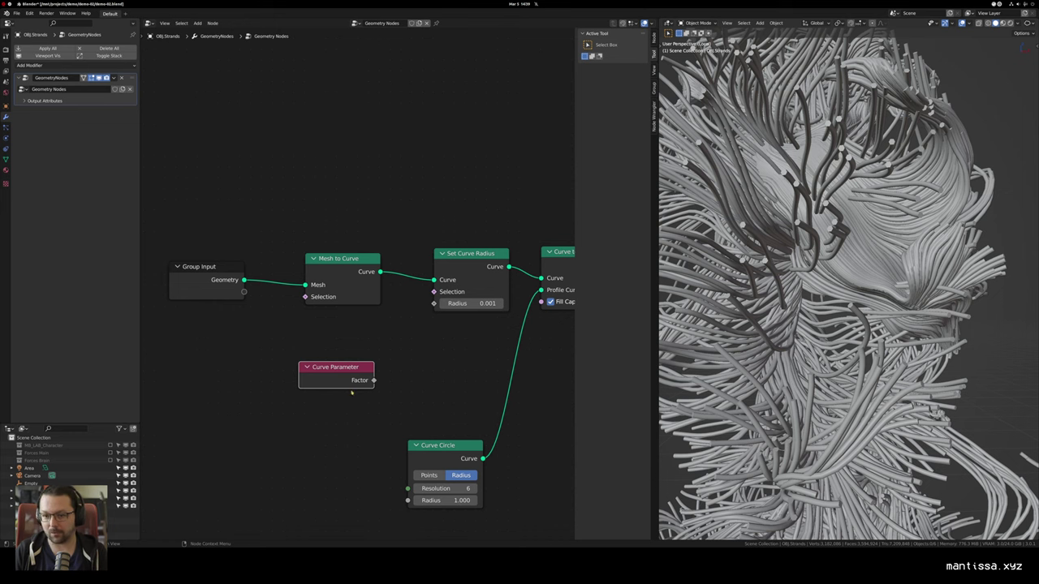
drag(373, 380, 434, 303)
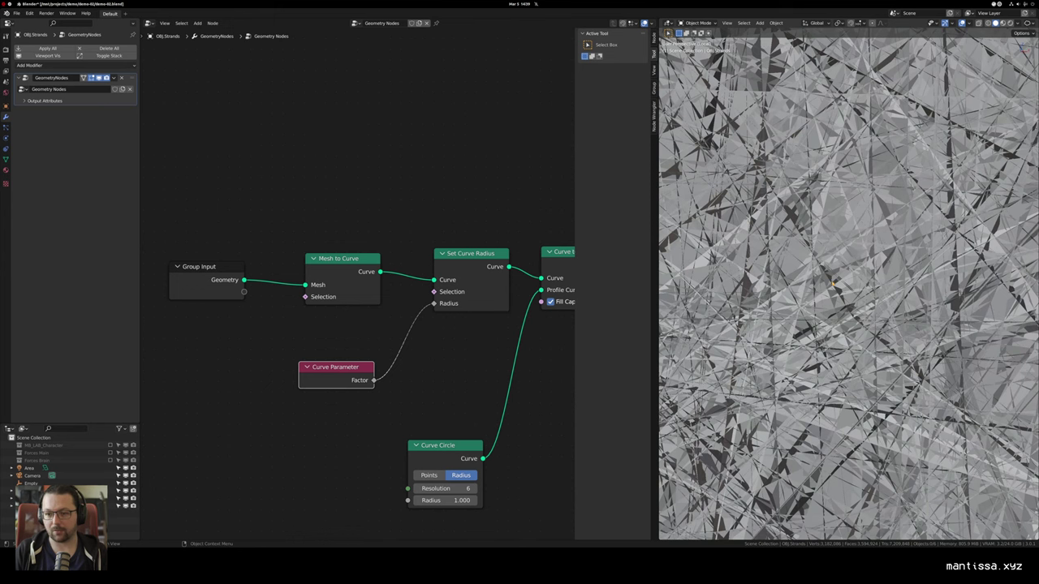
Step: Move the Curve Parameter node away from Set Curve Radius and insert a Math node on the link between them
drag(304, 389, 206, 395)
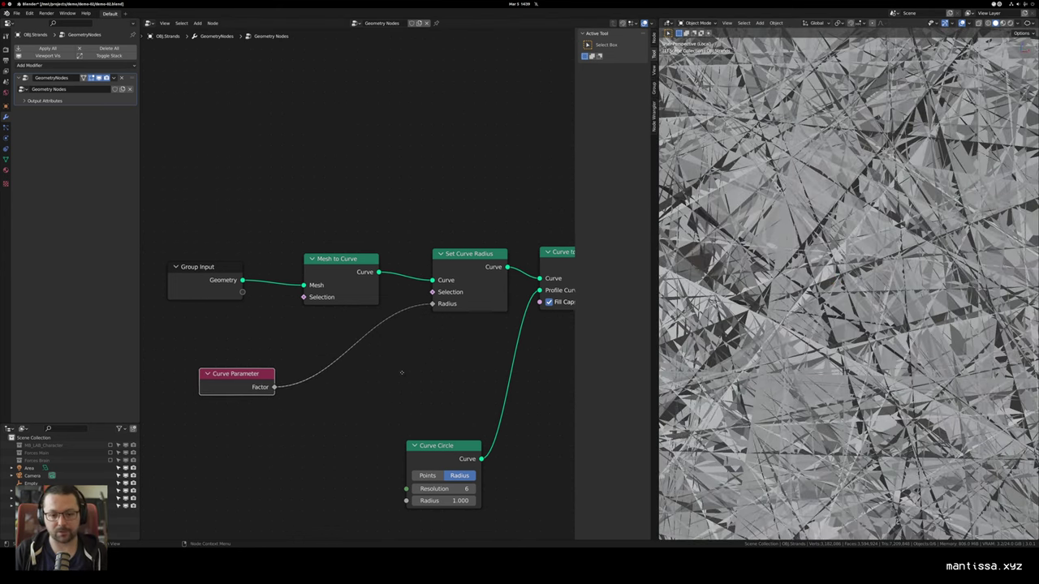
key(shift+a)
mouse_move(390, 362)
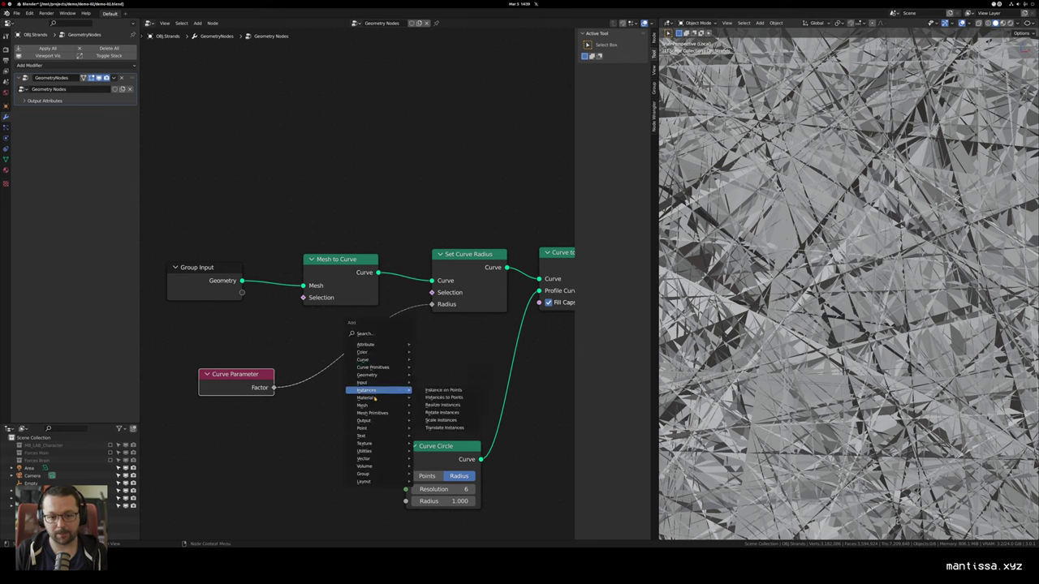
mouse_move(378, 445)
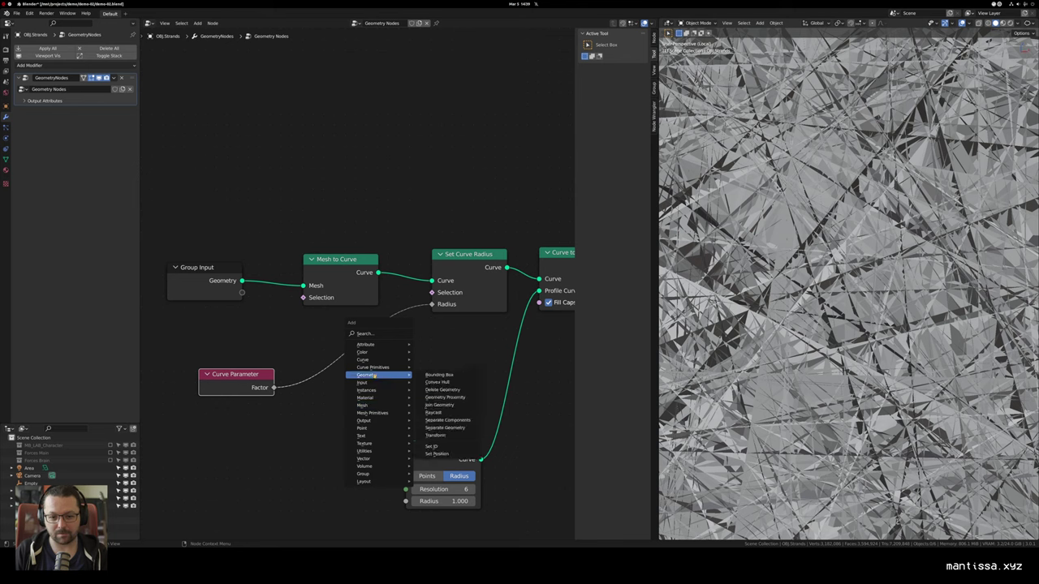
mouse_move(367, 405)
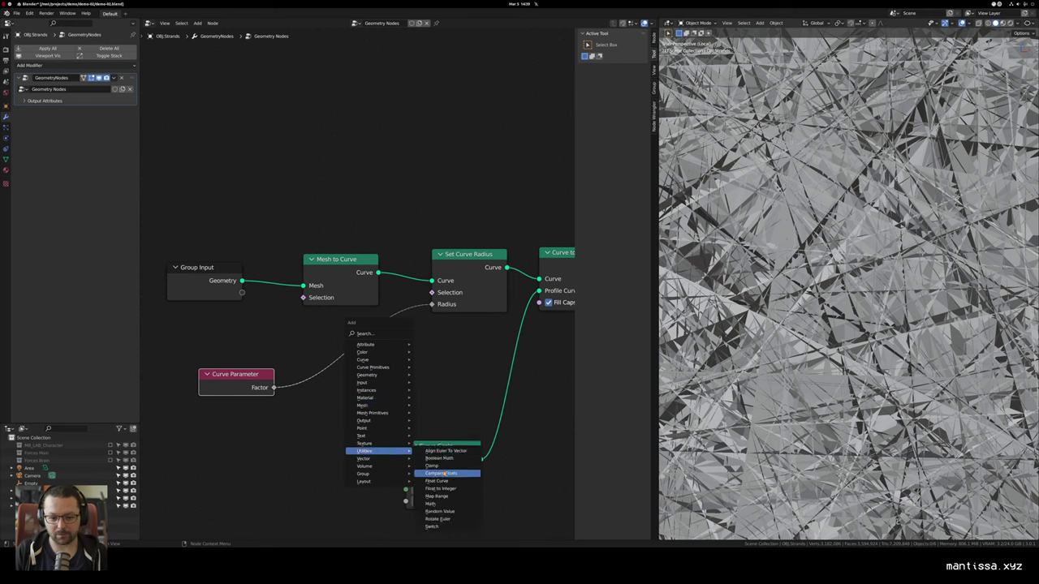
click(431, 504)
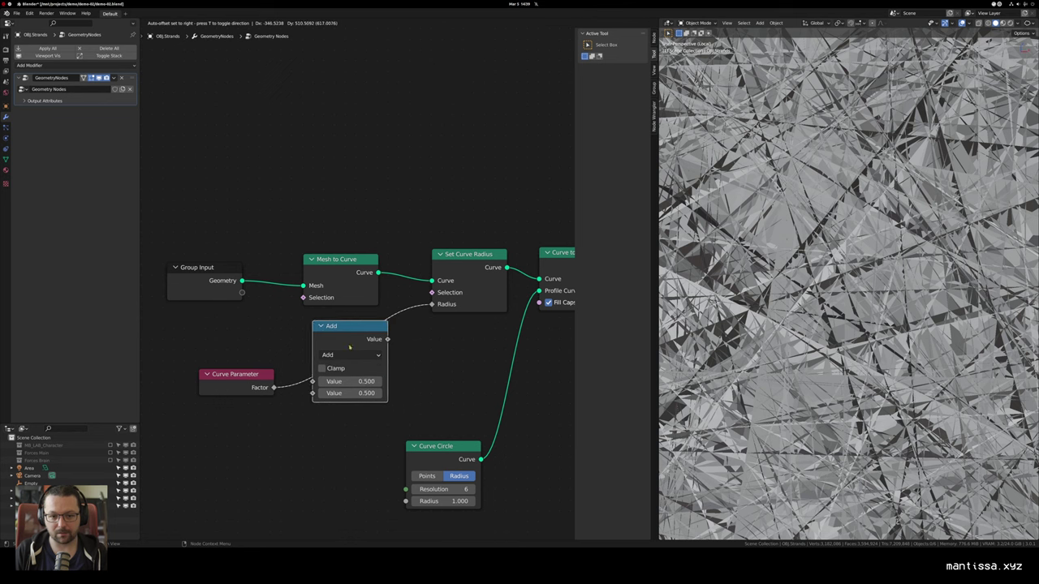
click(354, 355)
Step: Switch the Math node's operation to Multiply and set its second value to 0.001
click(354, 355)
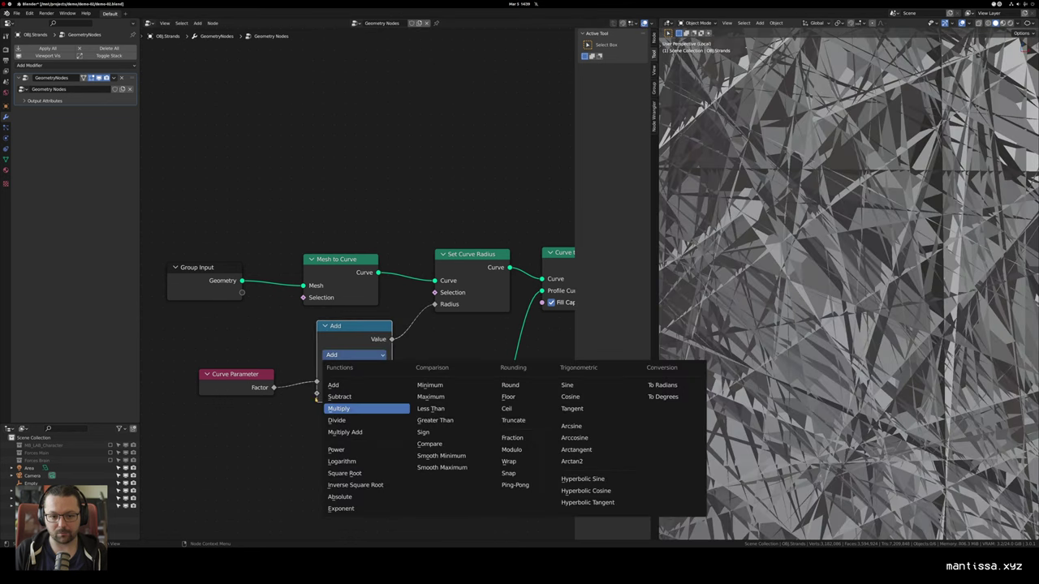
click(361, 409)
click(365, 394)
text(.0)
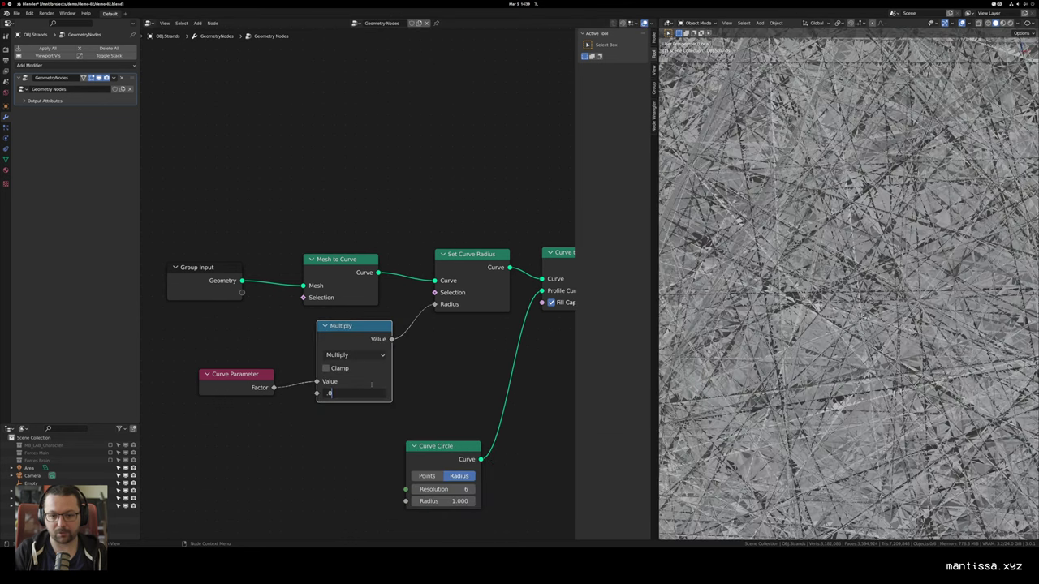
text(001)
key(Return)
Step: Examine from several angles and up close how the strand tubes' thickness varies from one end to the other
scroll(902, 180, up, 4)
scroll(885, 243, down, 3)
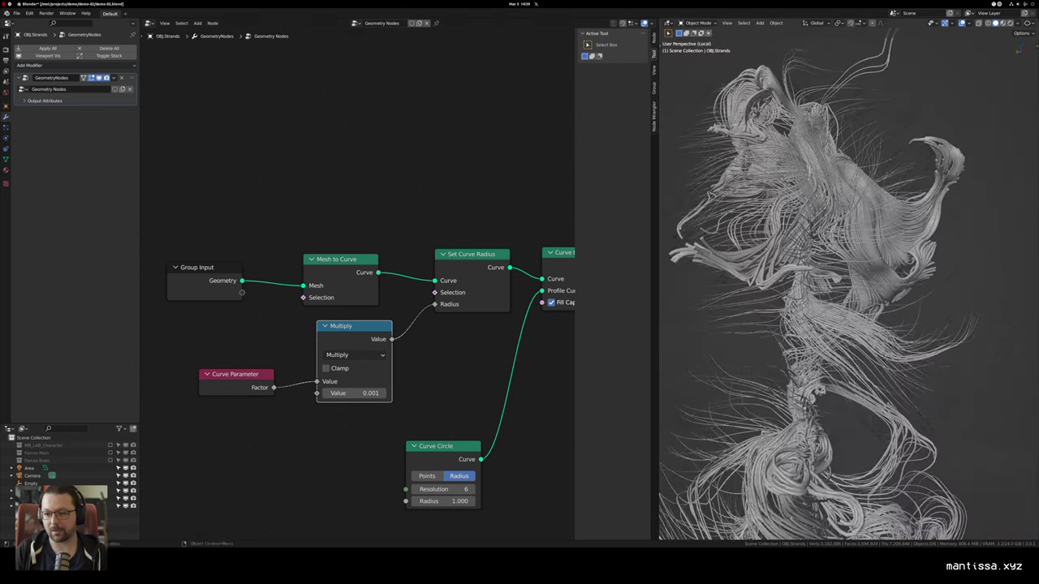
drag(885, 260, 930, 311)
scroll(815, 255, up, 5)
drag(812, 308, 860, 300)
scroll(861, 276, down, 4)
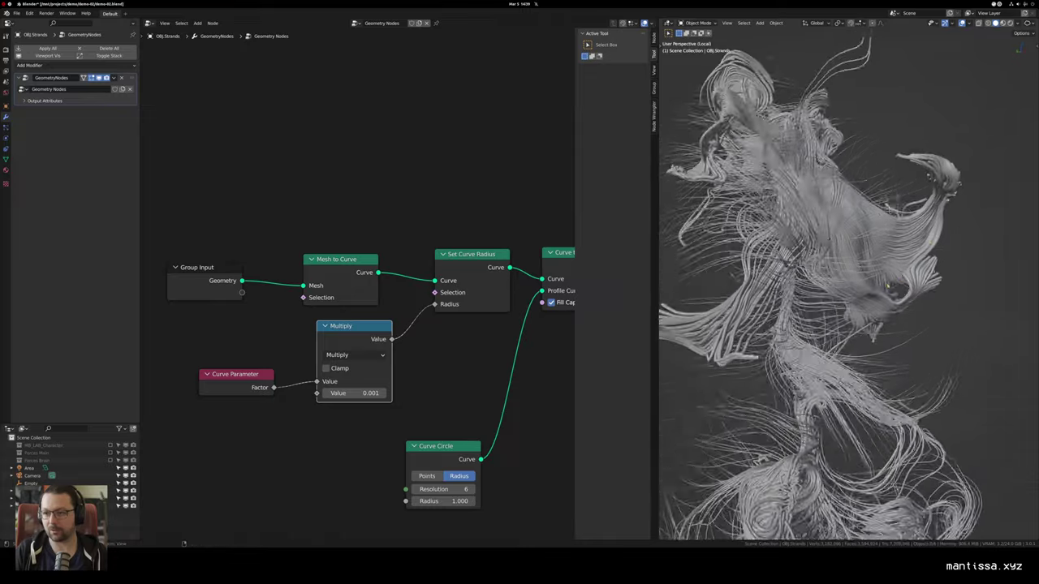
scroll(861, 260, up, 4)
mouse_move(885, 260)
mouse_down()
mouse_move(796, 276)
mouse_move(877, 292)
mouse_move(812, 284)
mouse_up()
scroll(844, 285, up, 3)
scroll(844, 284, up, 2)
scroll(845, 285, up, 3)
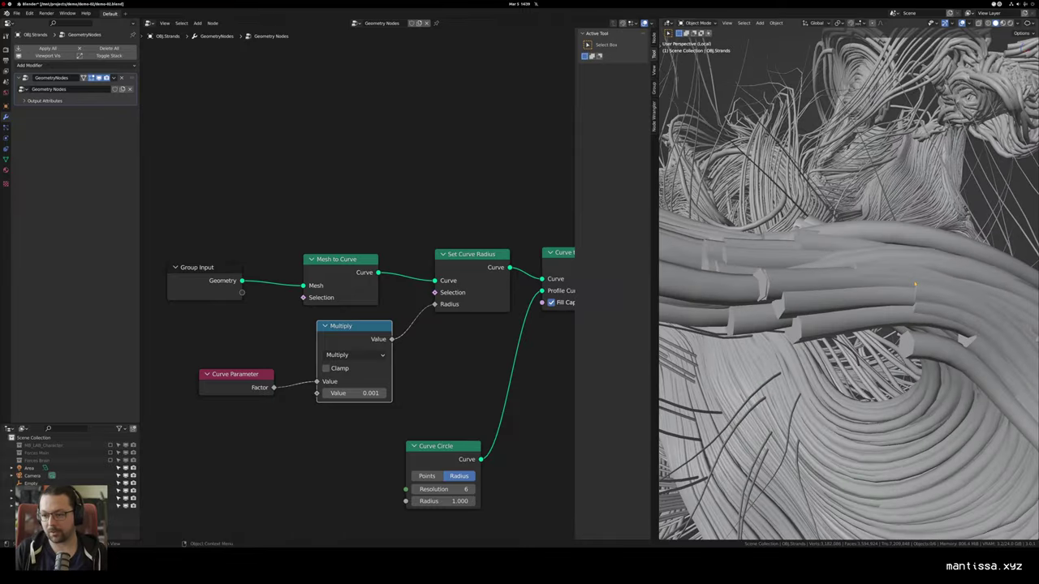
scroll(914, 323, down, 4)
drag(914, 323, 868, 320)
scroll(868, 321, up, 2)
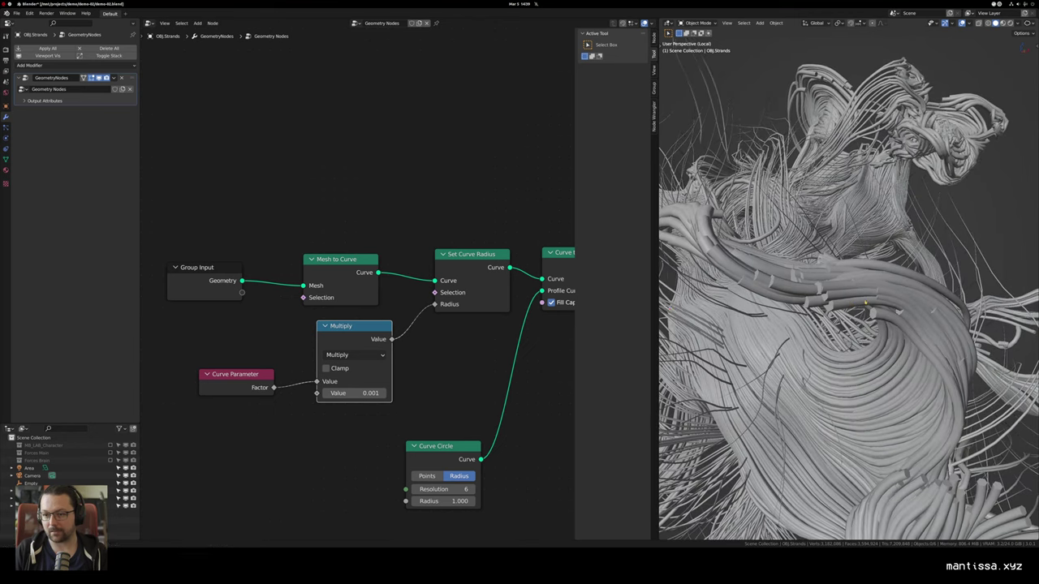
scroll(454, 349, down, 1)
Step: Spread the Curve Parameter and Multiply nodes apart to make room for another node between them
drag(289, 379, 161, 372)
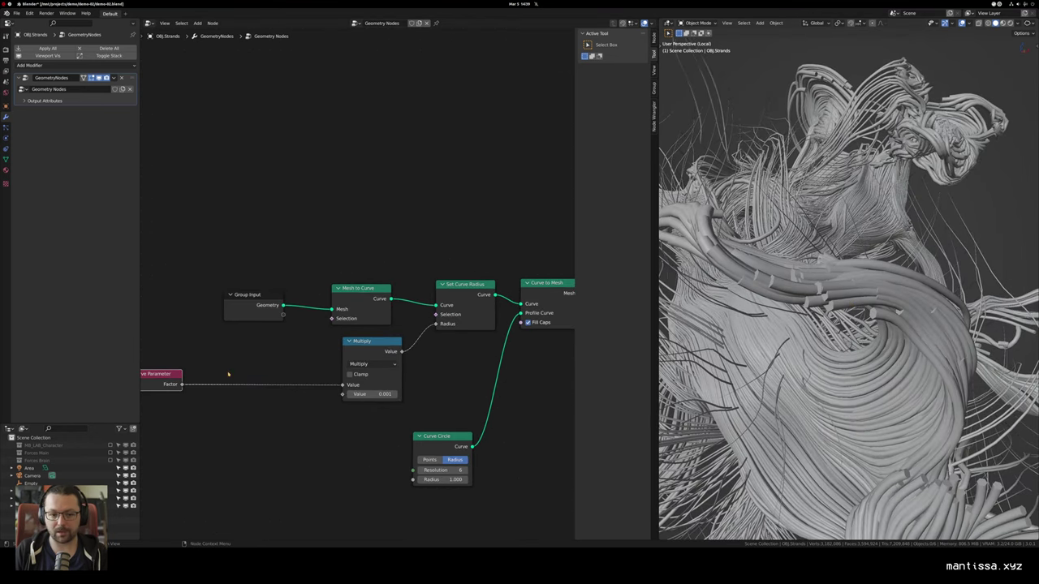
drag(294, 361, 327, 362)
drag(422, 355, 411, 359)
drag(350, 372, 399, 346)
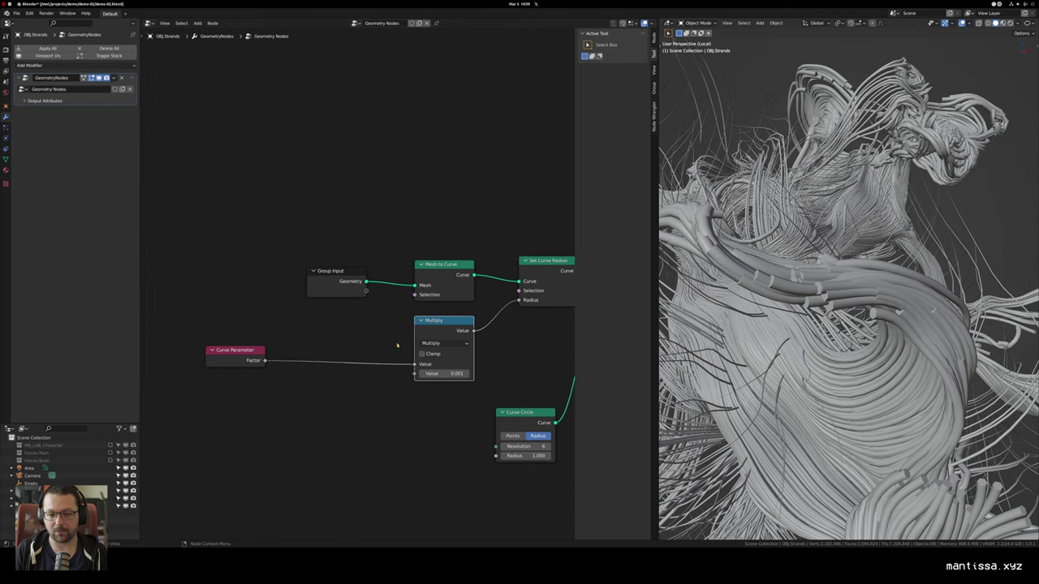
Step: Find the Float Curve node and insert it on the link between Curve Parameter and Multiply
key(shift+a)
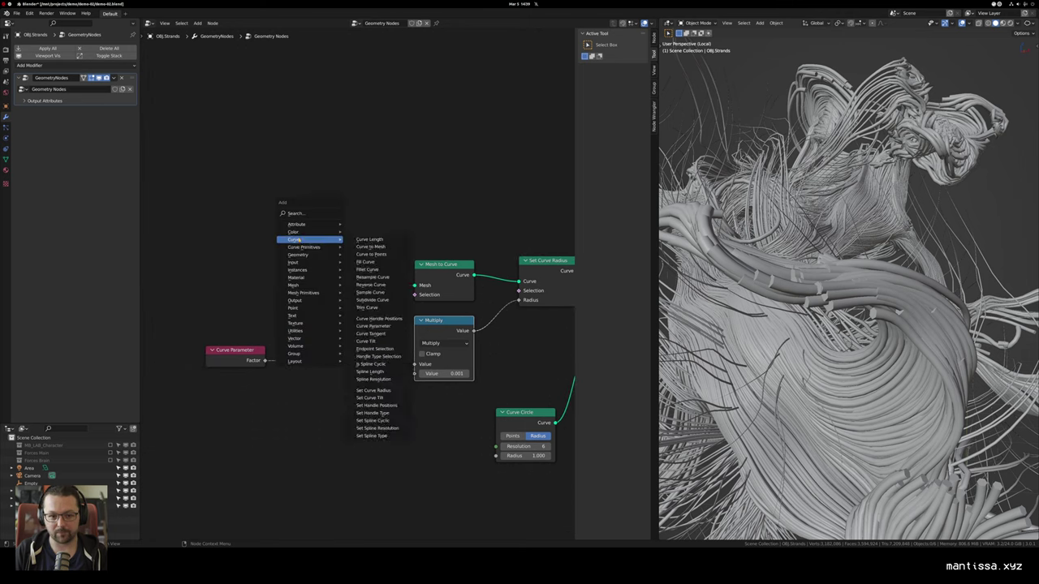
mouse_move(296, 232)
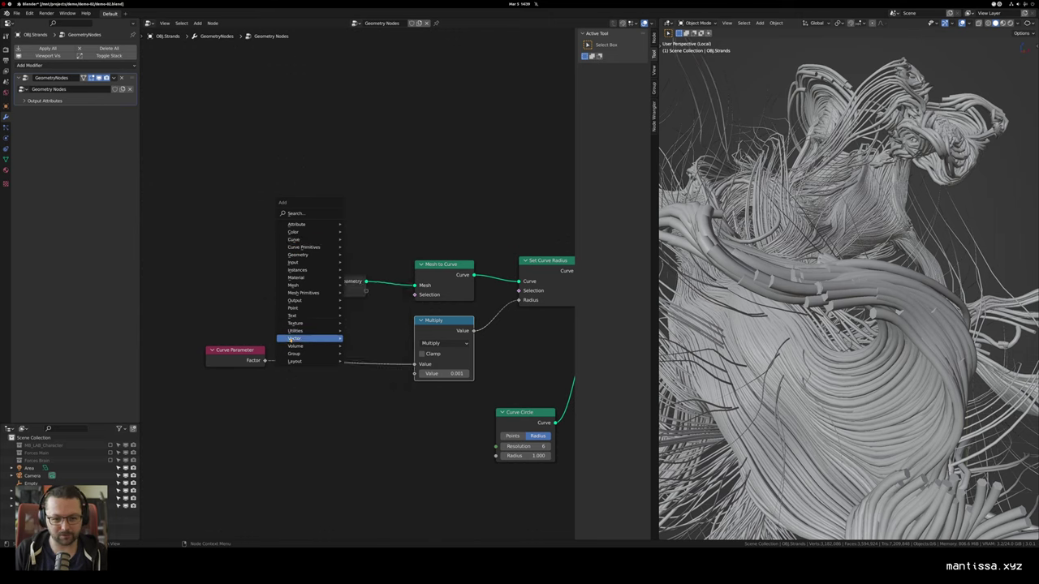
mouse_move(294, 339)
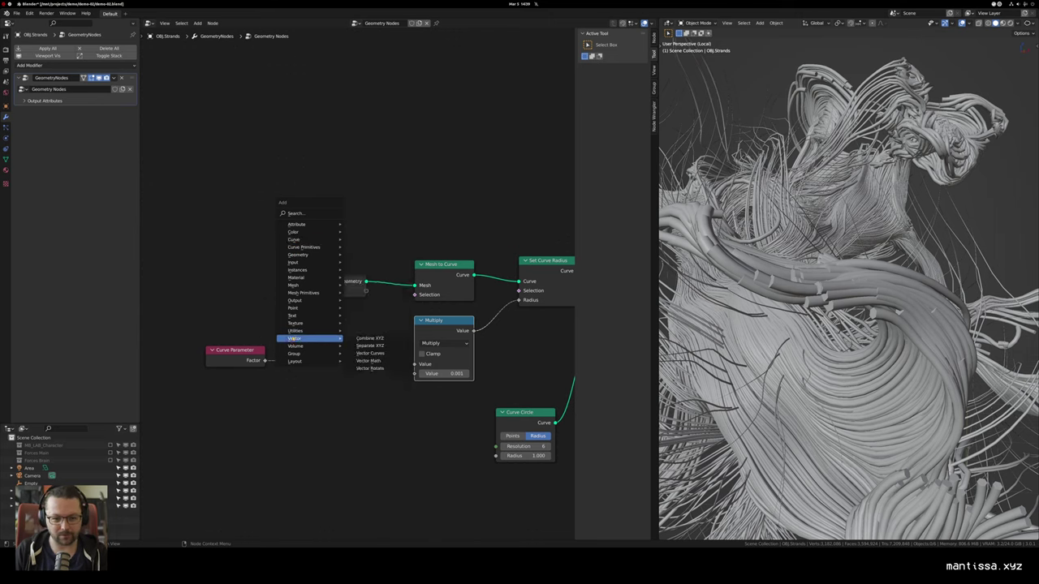
text(float)
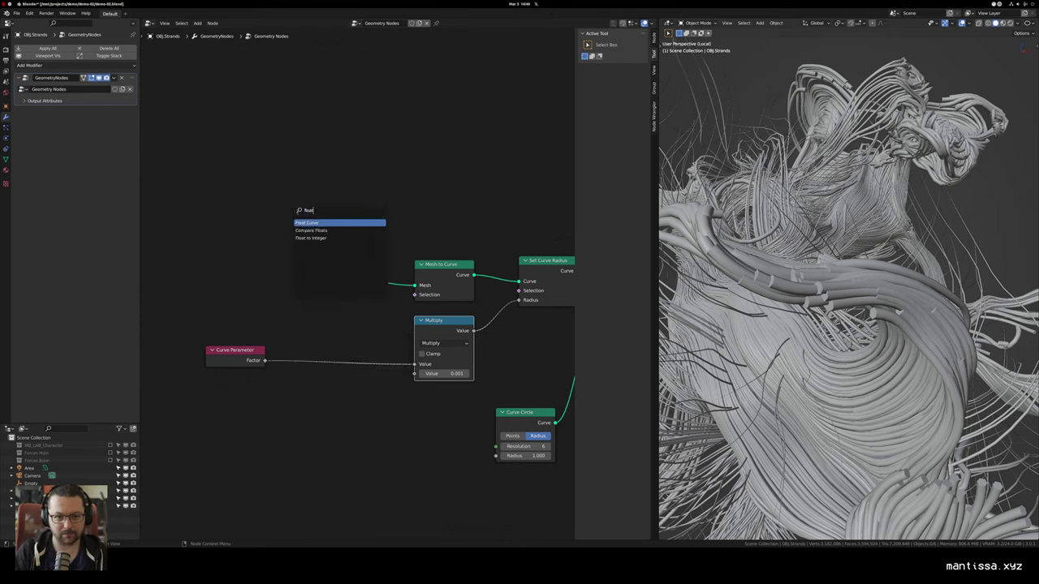
click(313, 223)
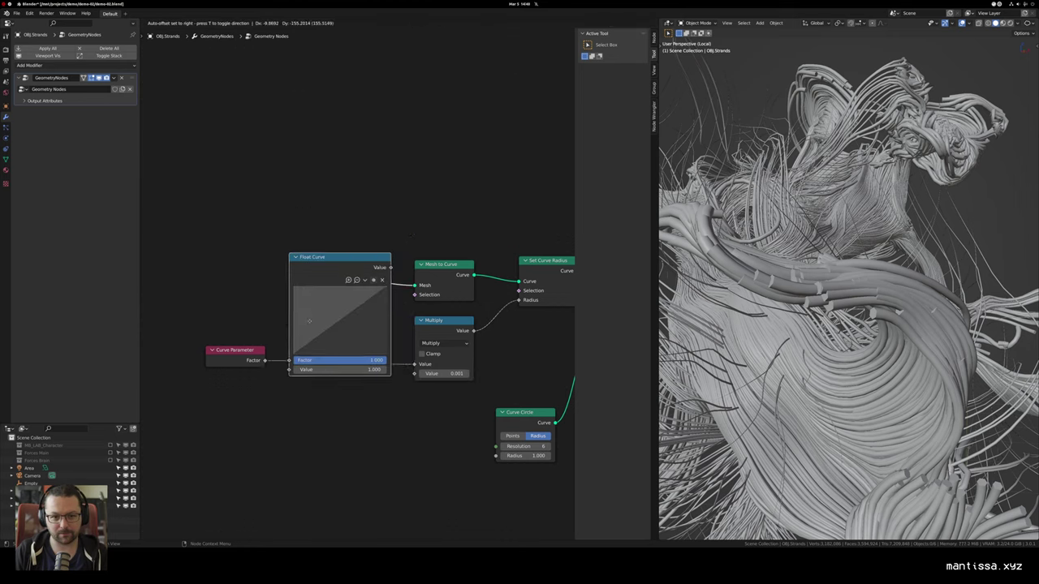
click(453, 414)
Step: Shape the float curve into an arch with its ends at zero and its peak at X 0.5, Y 1.0
drag(412, 408, 404, 410)
drag(328, 400, 390, 425)
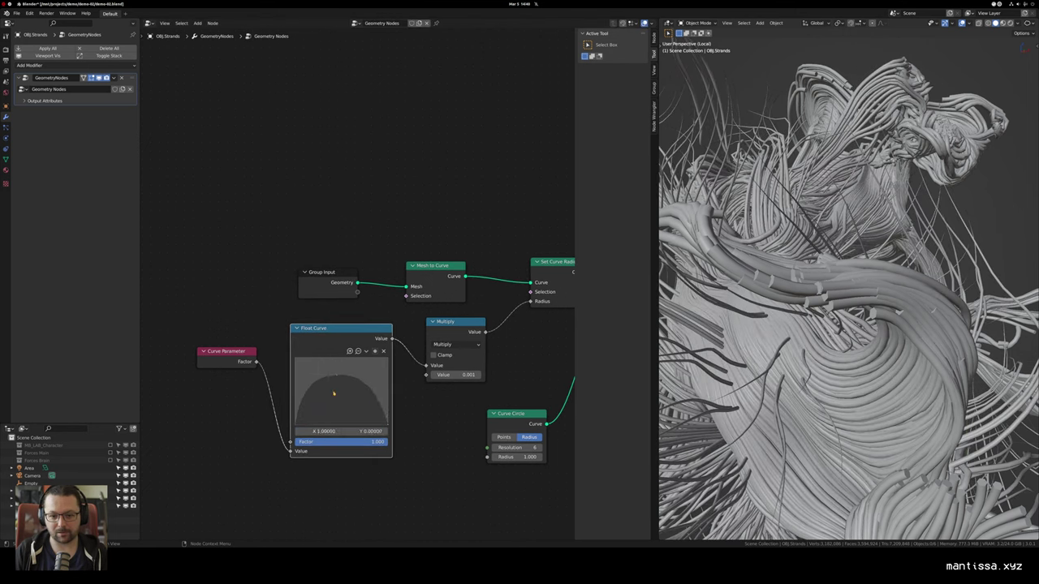
drag(338, 376, 341, 358)
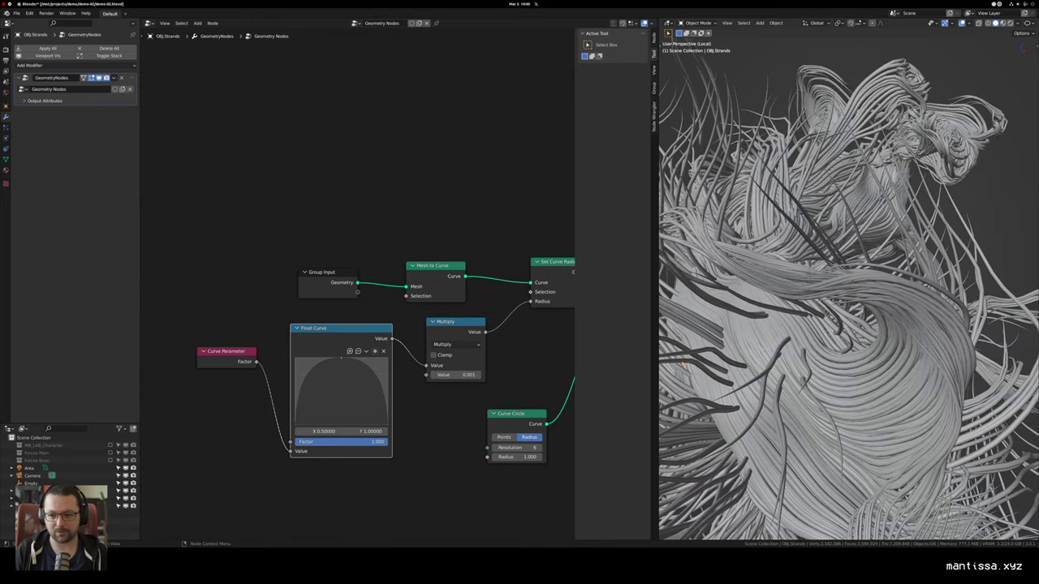
Step: Inspect the strand tips and the whole sculpture to check the taper at both ends of the tubes
drag(796, 325, 893, 325)
scroll(848, 308, down, 4)
scroll(849, 309, up, 4)
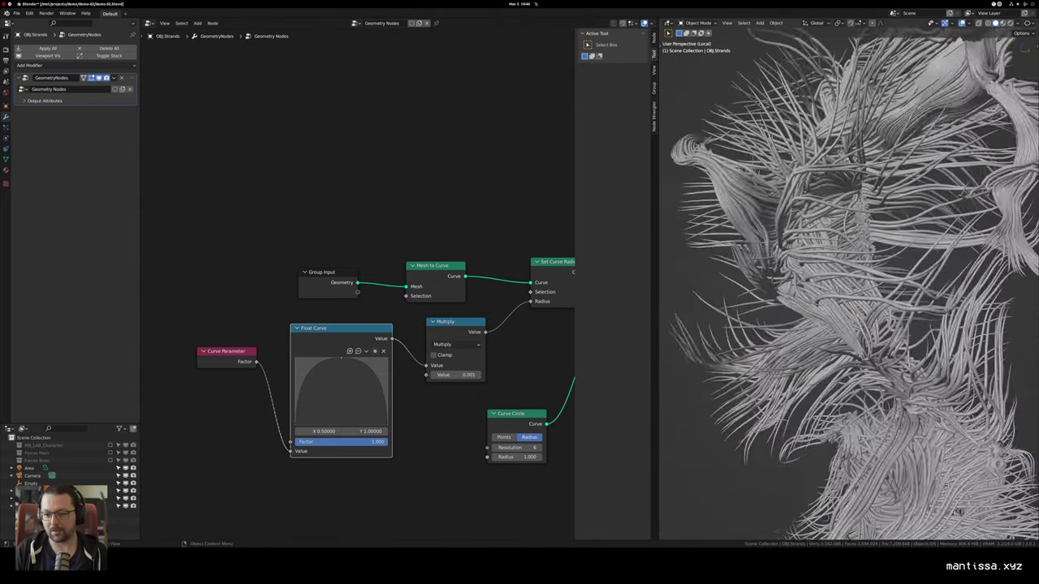
scroll(959, 512, up, 10)
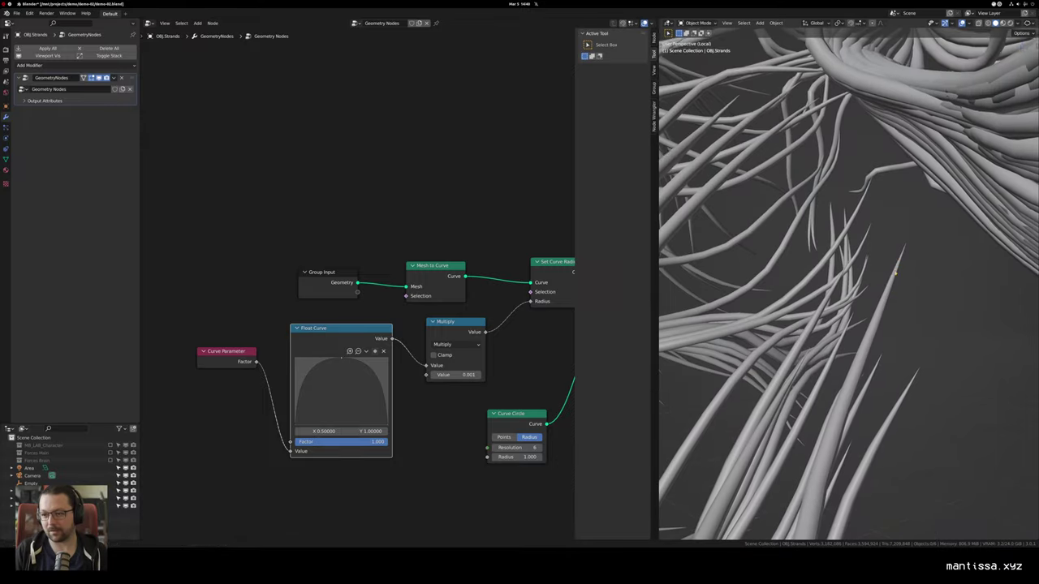
scroll(848, 309, down, 10)
drag(795, 317, 901, 309)
scroll(848, 308, up, 3)
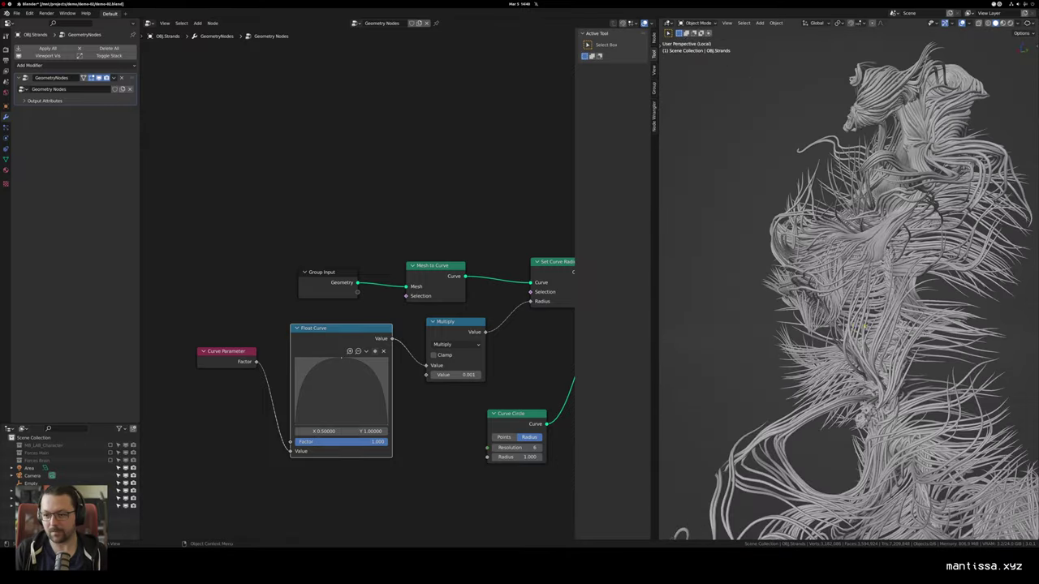
drag(812, 309, 917, 313)
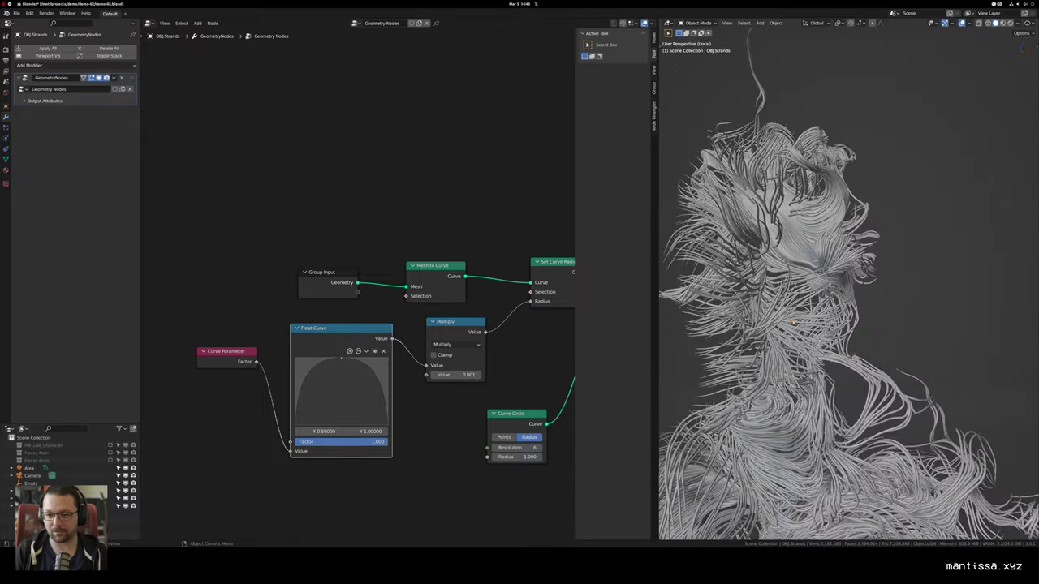
Step: Look through the scene camera and switch the viewport to rendered shading
key(KP_0)
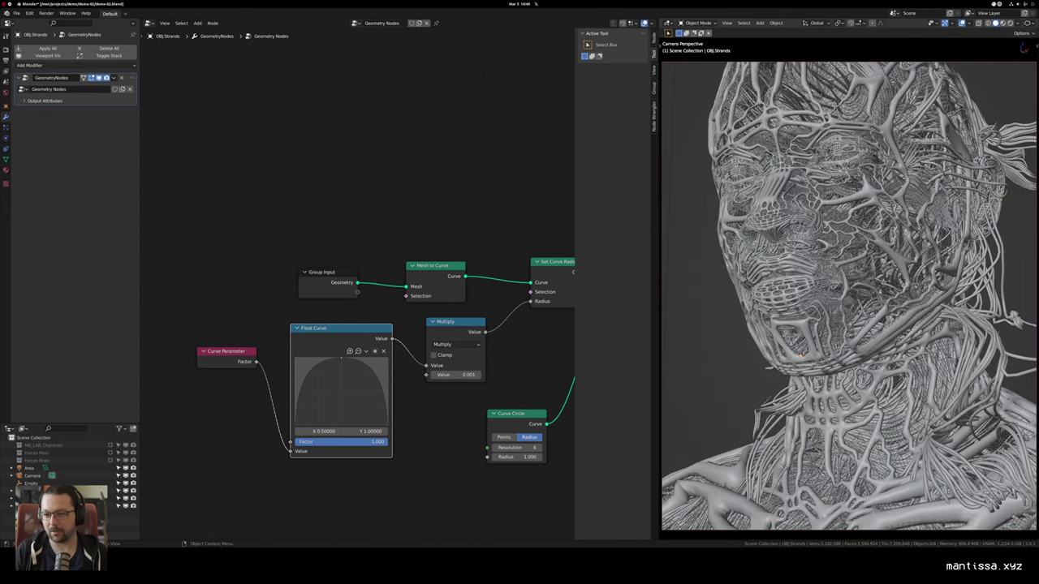
key(z)
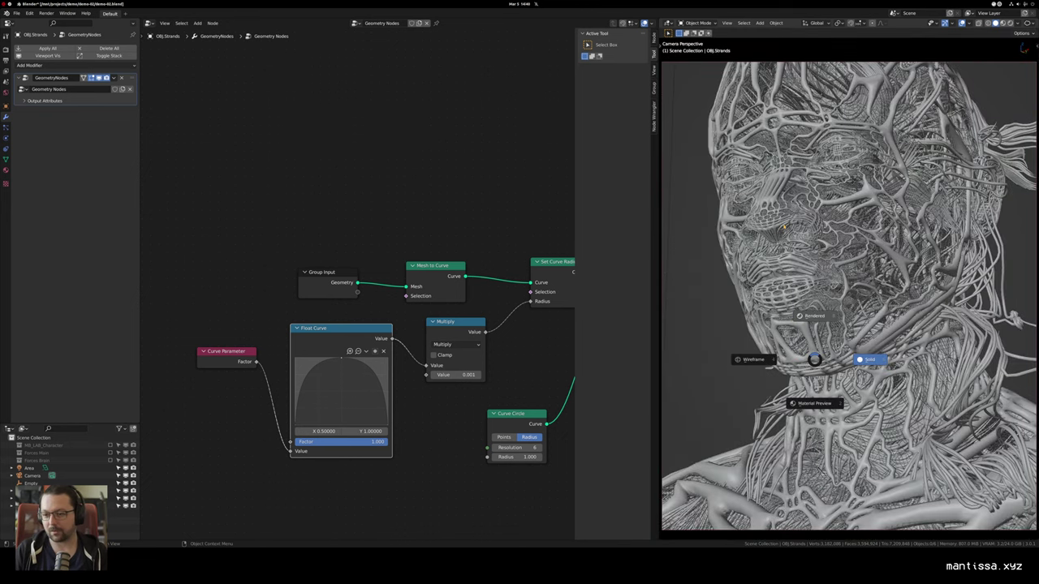
click(786, 228)
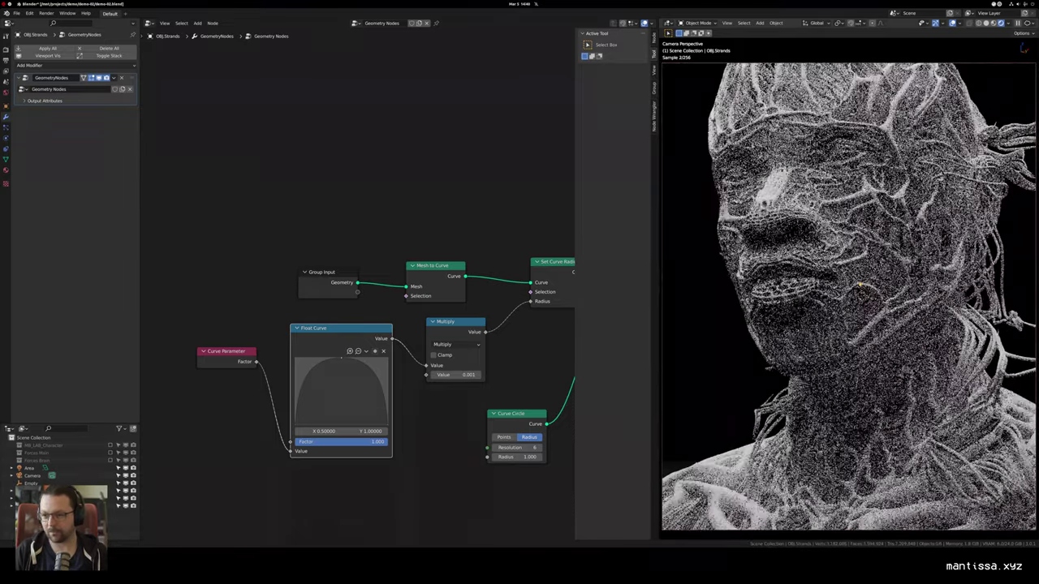
Step: Move the Group Output node farther away from Curve to Mesh to make room in the chain
drag(511, 371, 412, 366)
scroll(412, 366, up, 3)
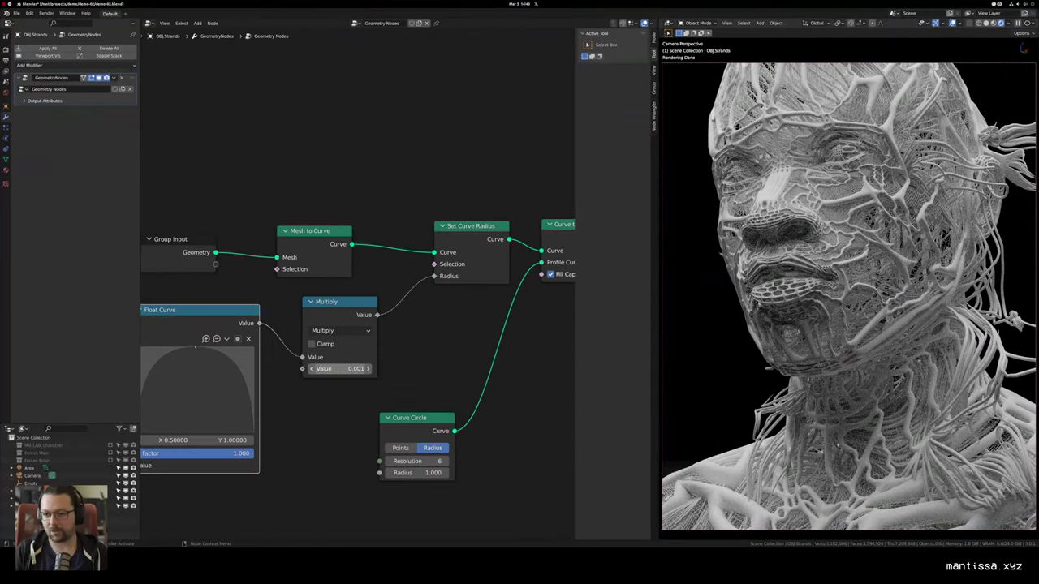
scroll(426, 357, down, 2)
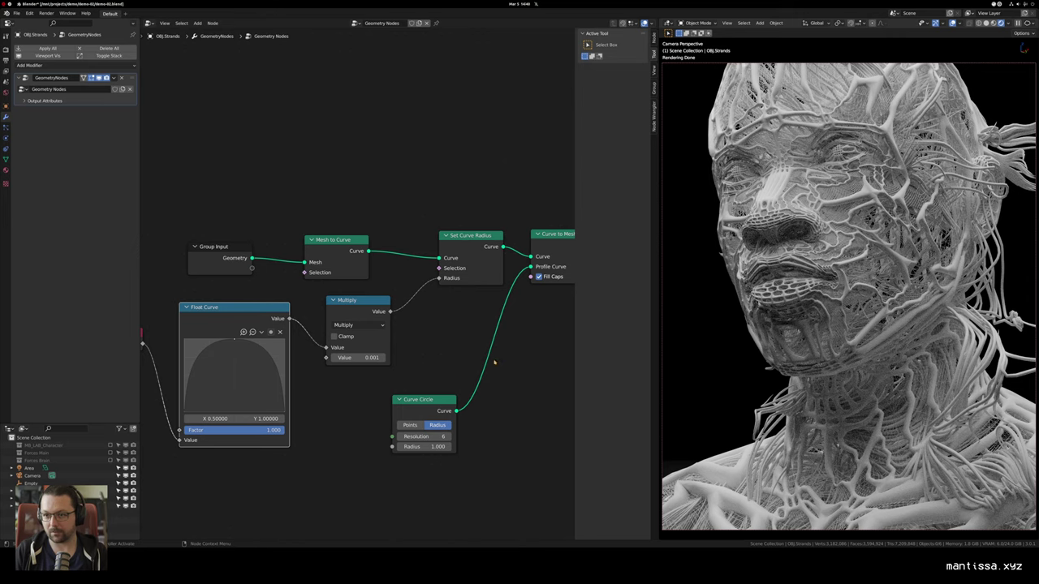
drag(483, 360, 384, 367)
scroll(504, 338, down, 1)
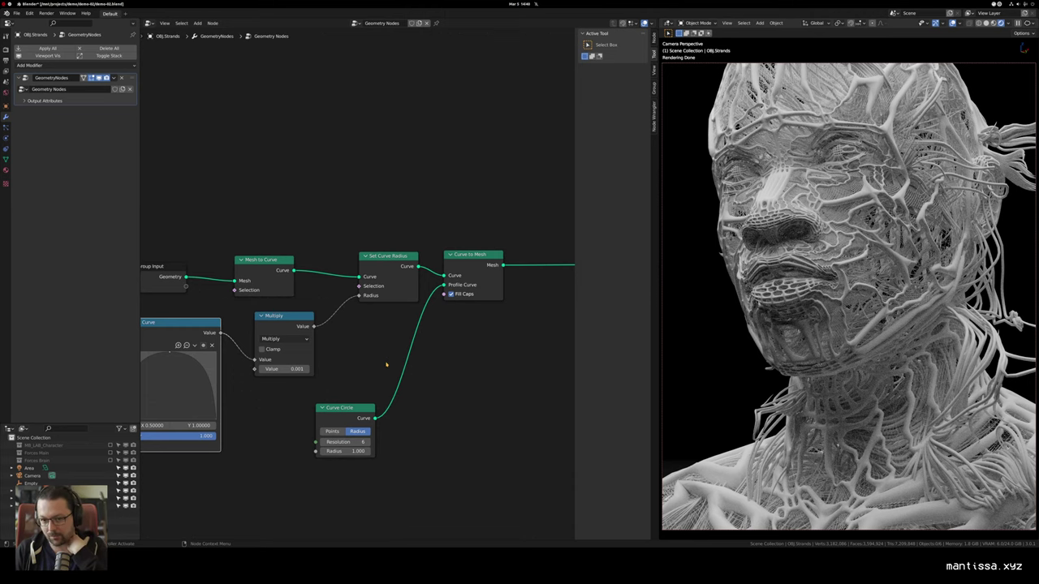
drag(387, 365, 293, 369)
scroll(498, 324, up, 3)
drag(508, 312, 404, 344)
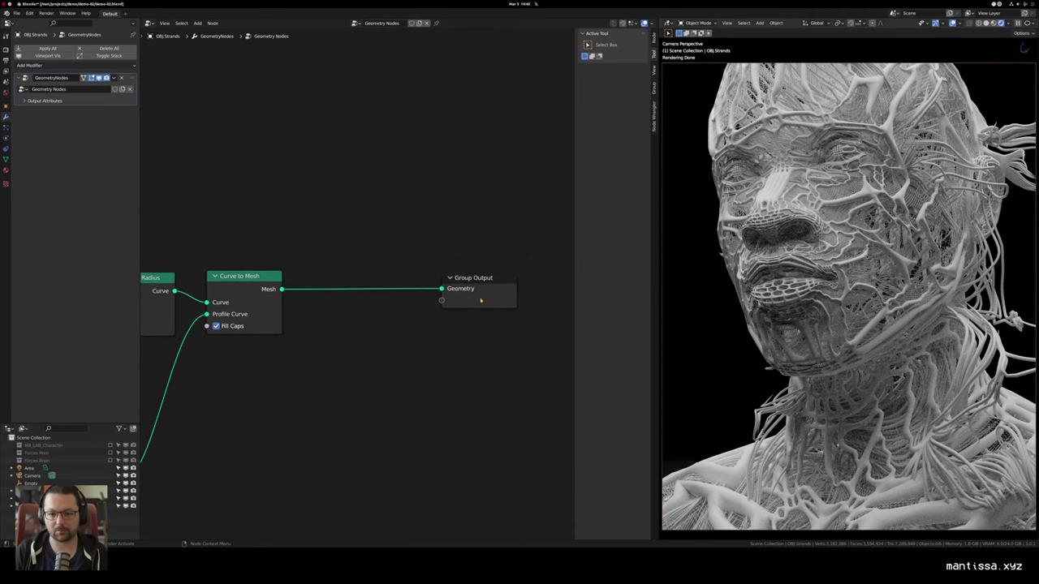
drag(481, 301, 503, 304)
Step: Insert a Set Material node between Curve to Mesh and Group Output
drag(370, 329, 376, 331)
key(shift+a)
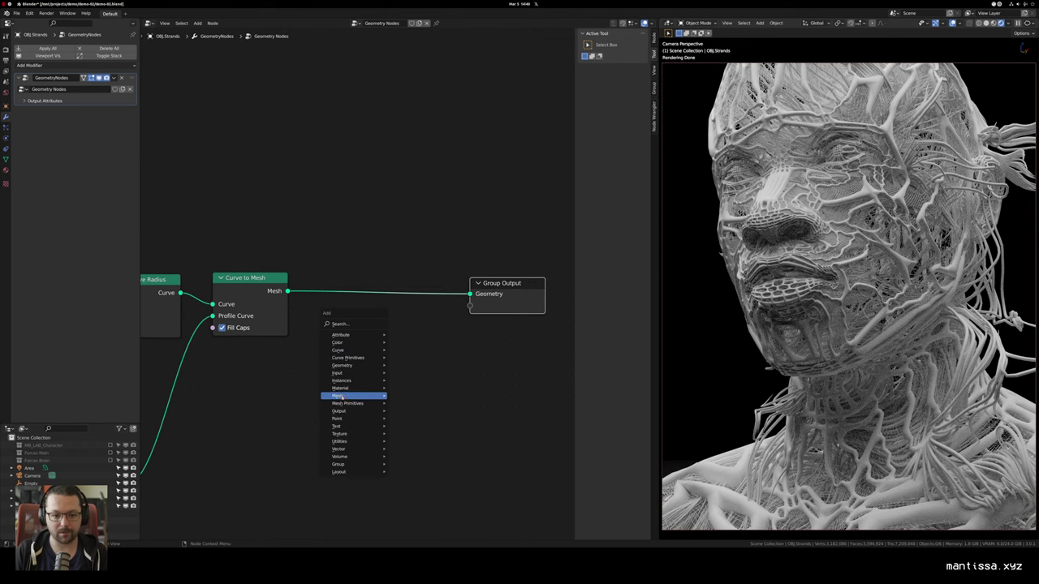
mouse_move(345, 389)
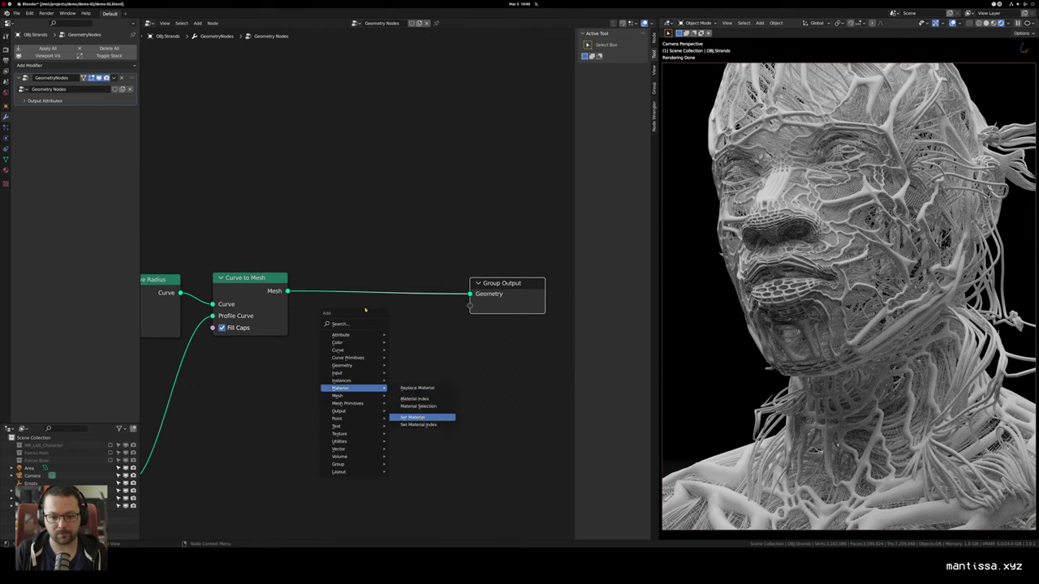
click(414, 417)
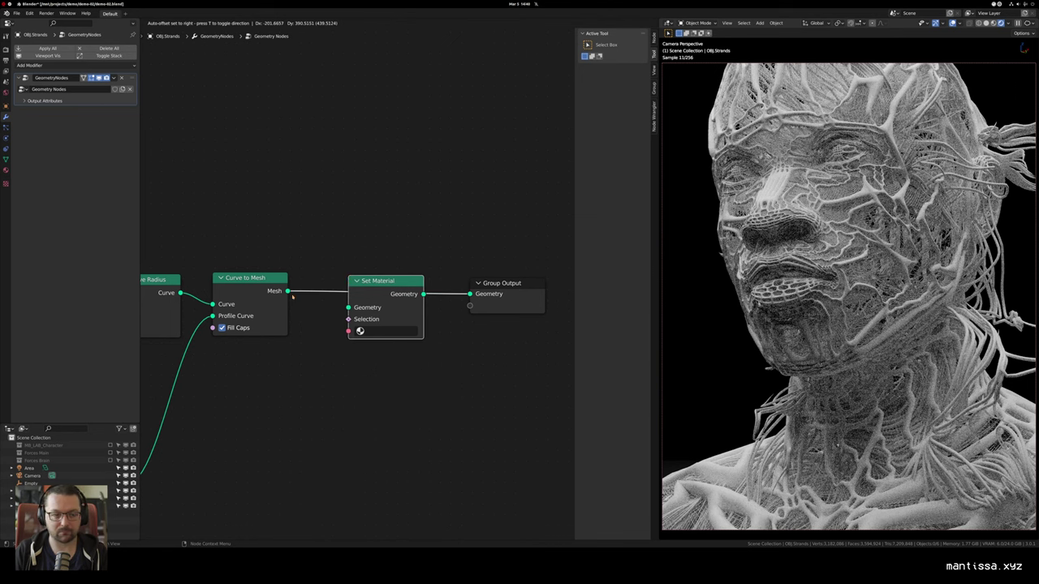
click(295, 226)
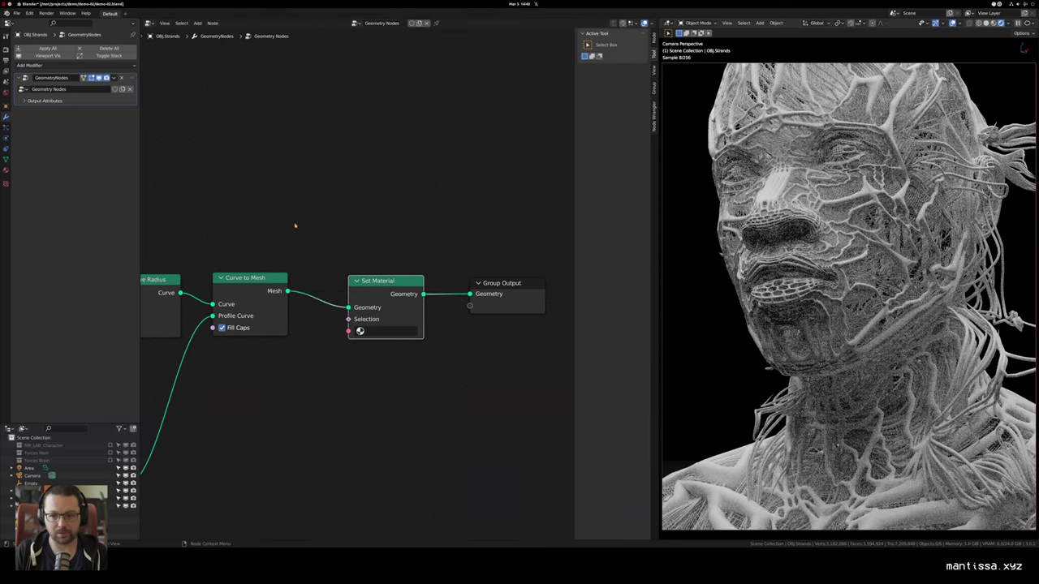
Step: Create a new material for the strands object in its material properties
click(5, 171)
click(78, 81)
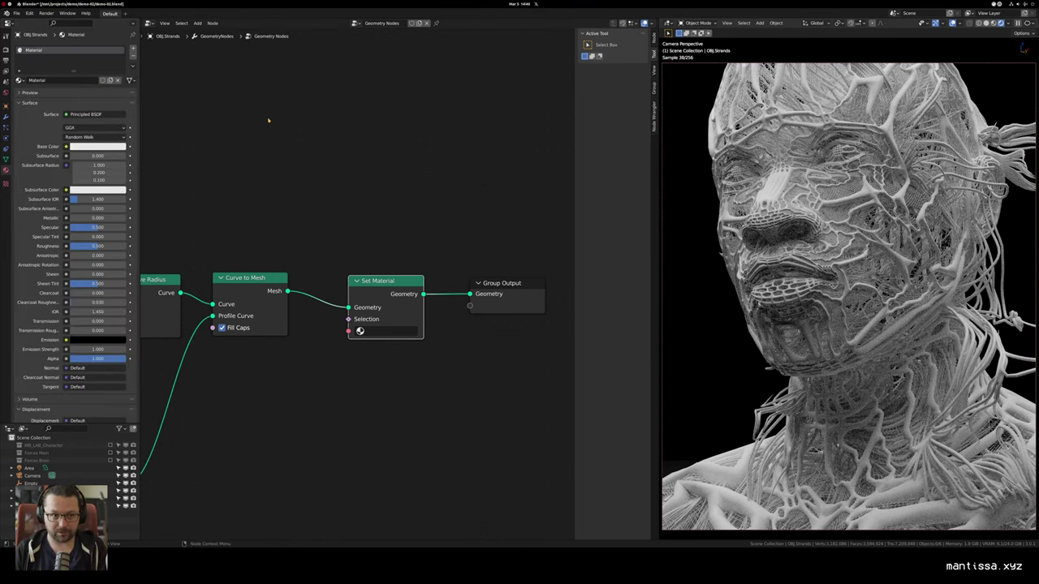
Step: Rename the object's material to Strands
double_click(39, 50)
click(59, 50)
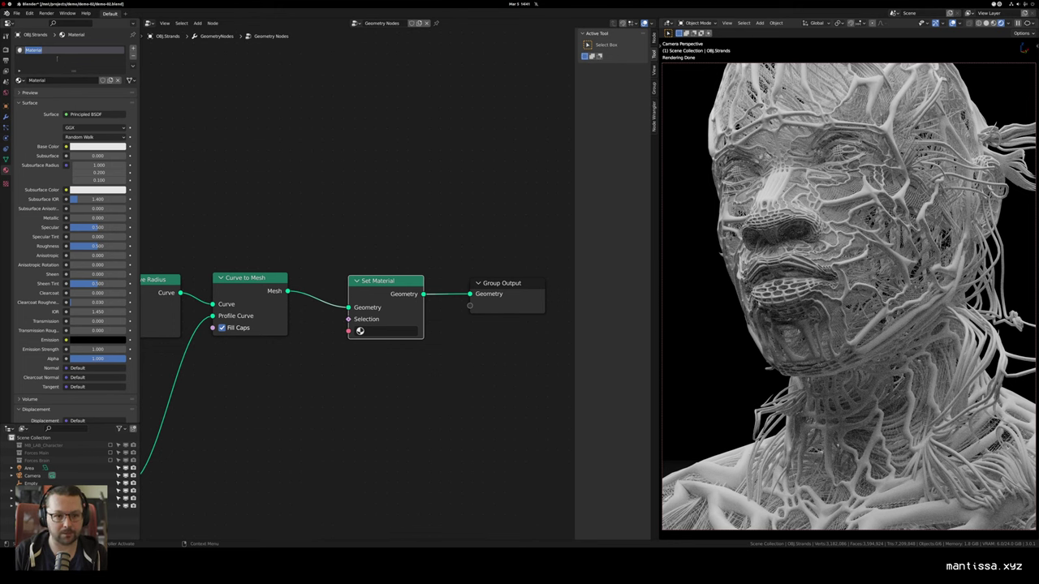
text(Strands)
key(Return)
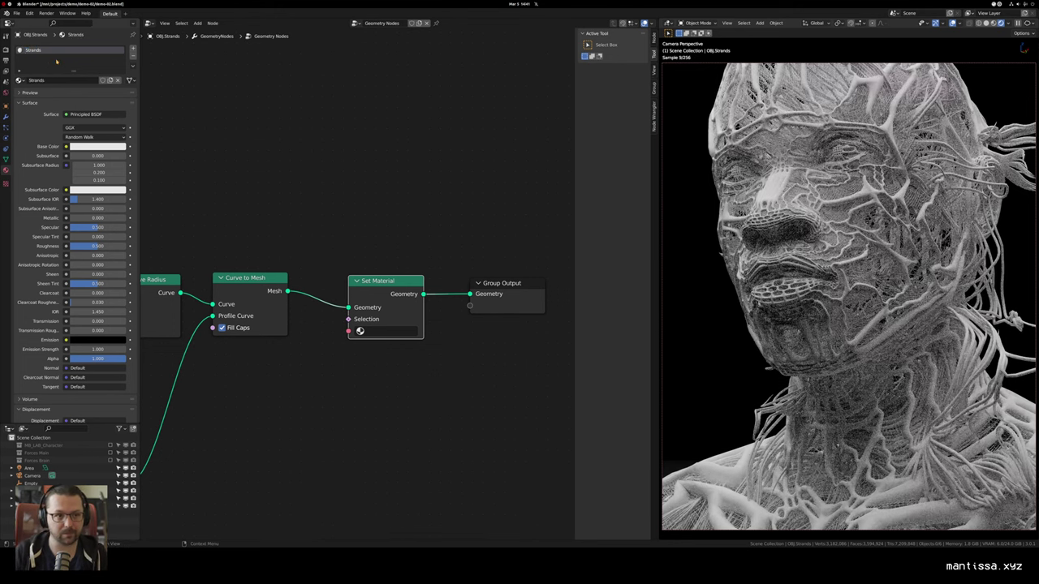
Step: Assign the Strands material in the Set Material node
click(150, 23)
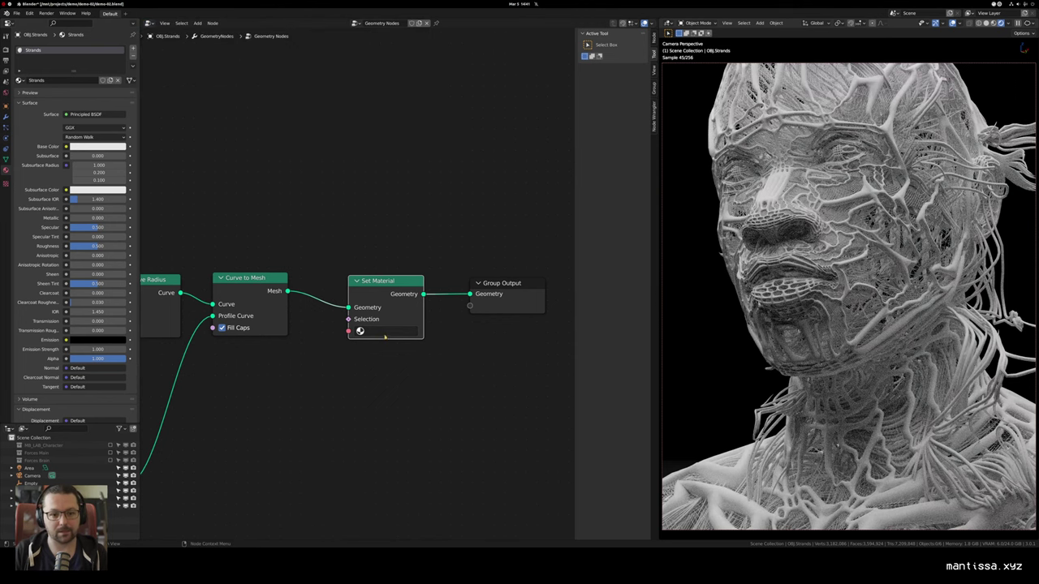
click(377, 331)
text(Str)
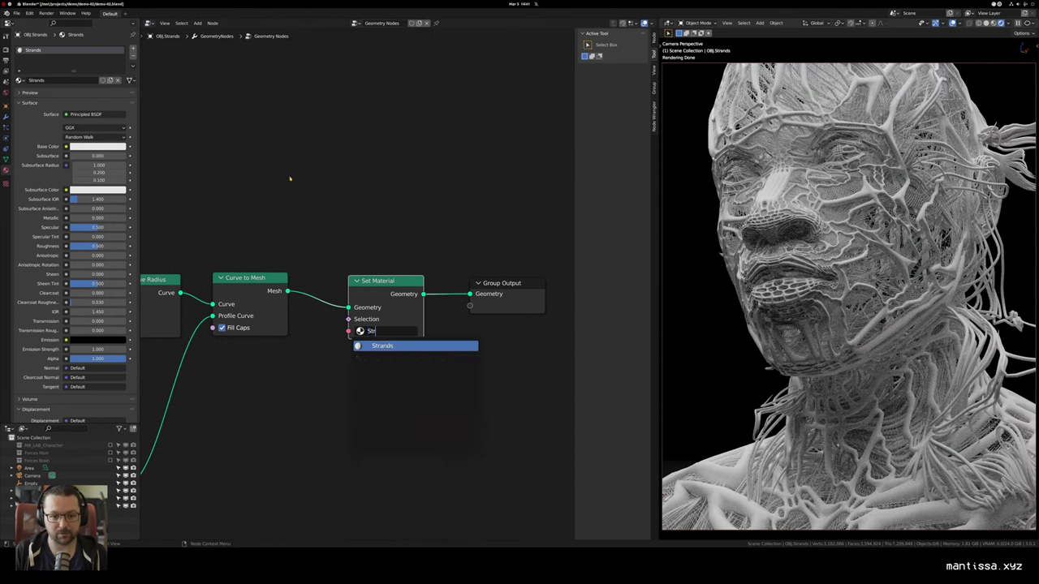
key(Return)
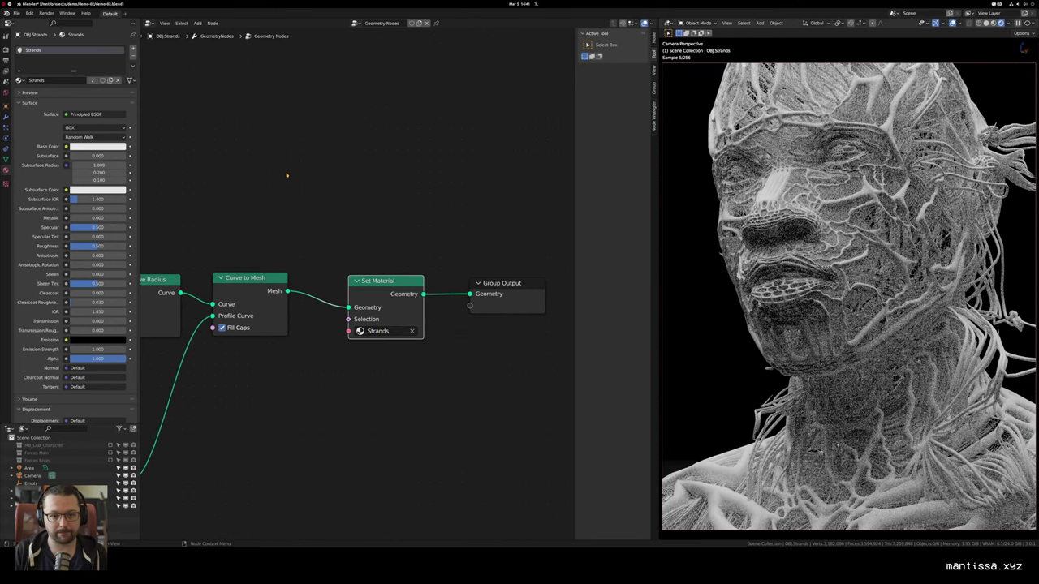
Step: Switch the node editor to the Shader Editor to display the Strands material's nodes
click(150, 23)
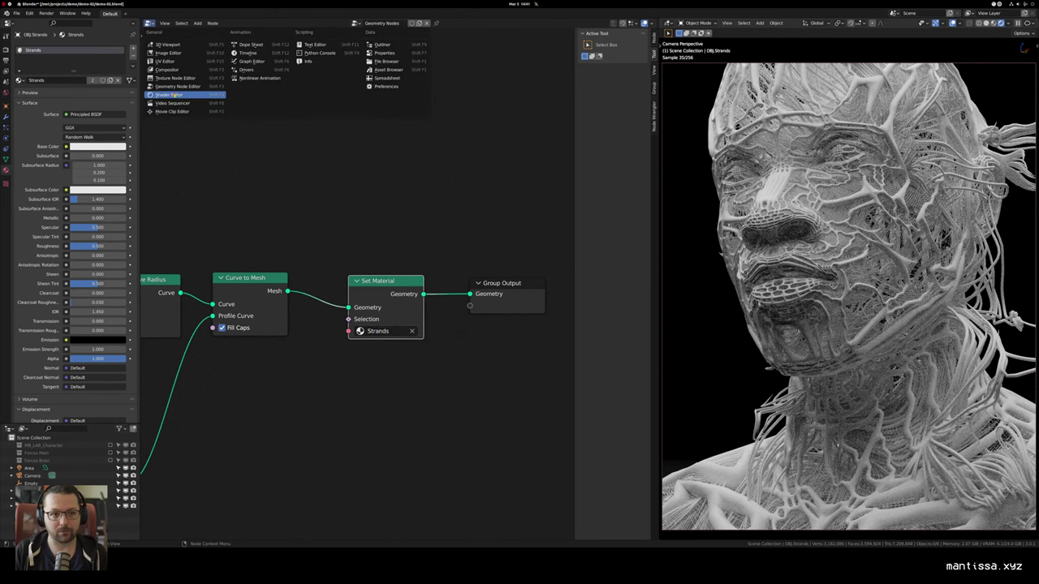
click(174, 99)
drag(422, 183, 369, 240)
scroll(355, 186, up, 3)
drag(355, 186, 355, 192)
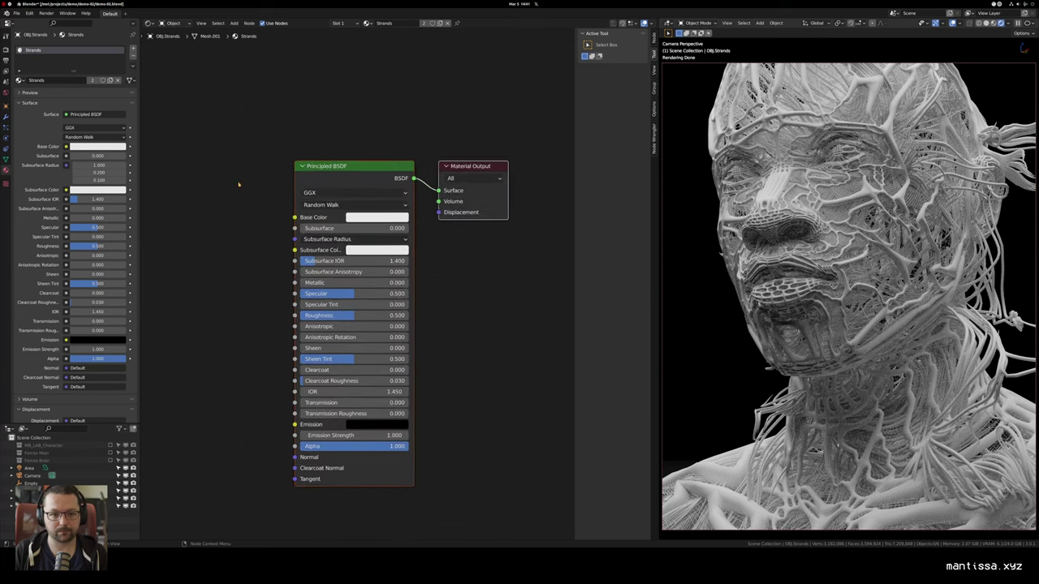
drag(183, 176, 245, 210)
click(272, 194)
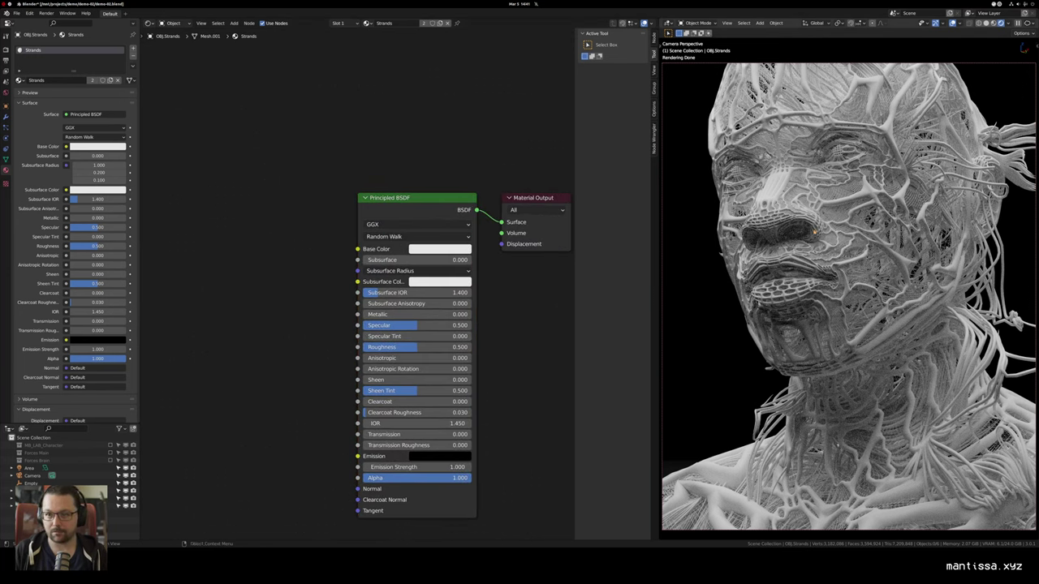
Step: Select the strands object together with the camera in the 3D viewport
drag(828, 221, 755, 225)
scroll(771, 219, down, 5)
drag(812, 187, 861, 199)
click(824, 236)
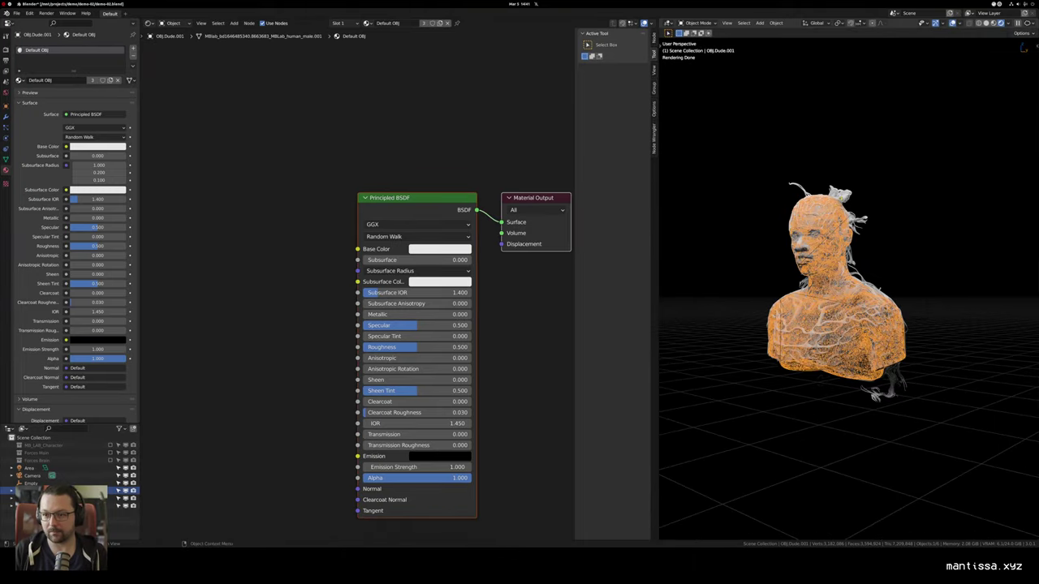
scroll(837, 196, up, 3)
click(839, 198)
shift+drag(839, 105, 839, 199)
shift+click(844, 182)
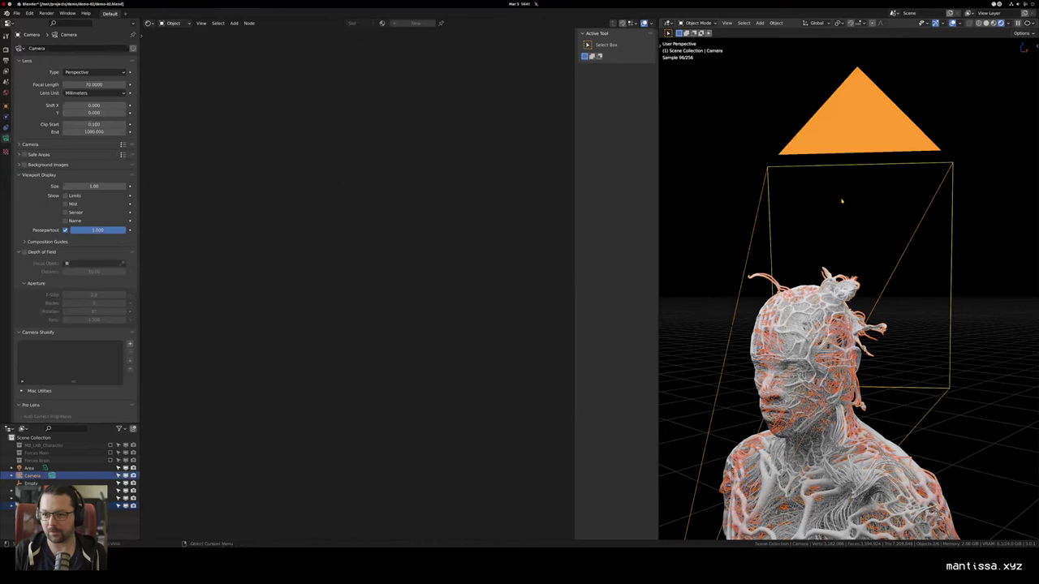
Step: Add the area light to the selection, isolate the selected objects in local view and look through the camera
shift+click(854, 121)
shift+drag(844, 180, 804, 248)
scroll(826, 137, down, 10)
drag(842, 194, 778, 181)
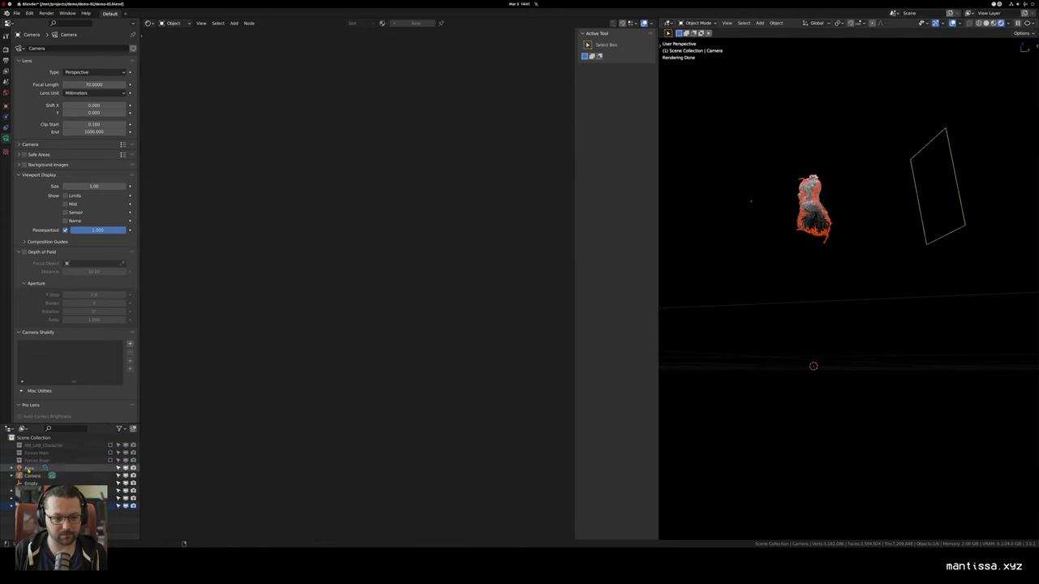
ctrl+click(29, 468)
shift+drag(880, 256, 872, 270)
key(KP_0)
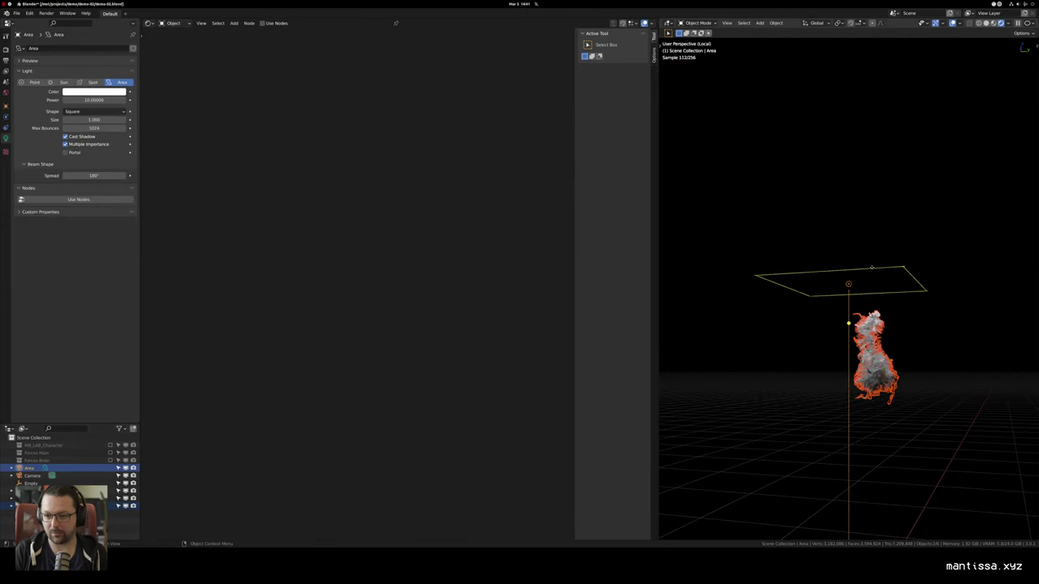
Step: Make the strands object active for shader editing and hide the viewport overlays
click(886, 197)
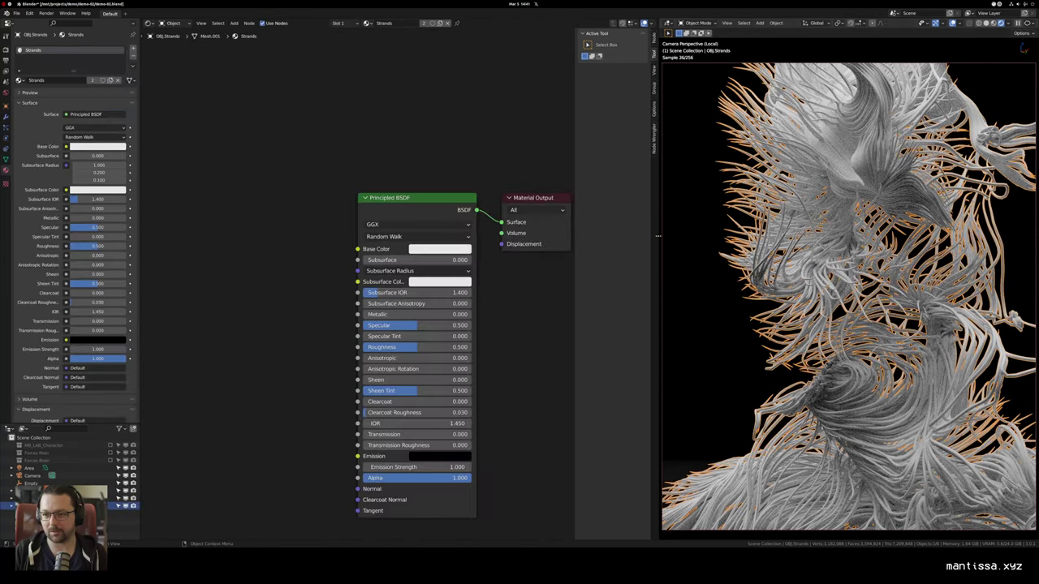
drag(530, 313, 383, 283)
scroll(411, 268, down, 1)
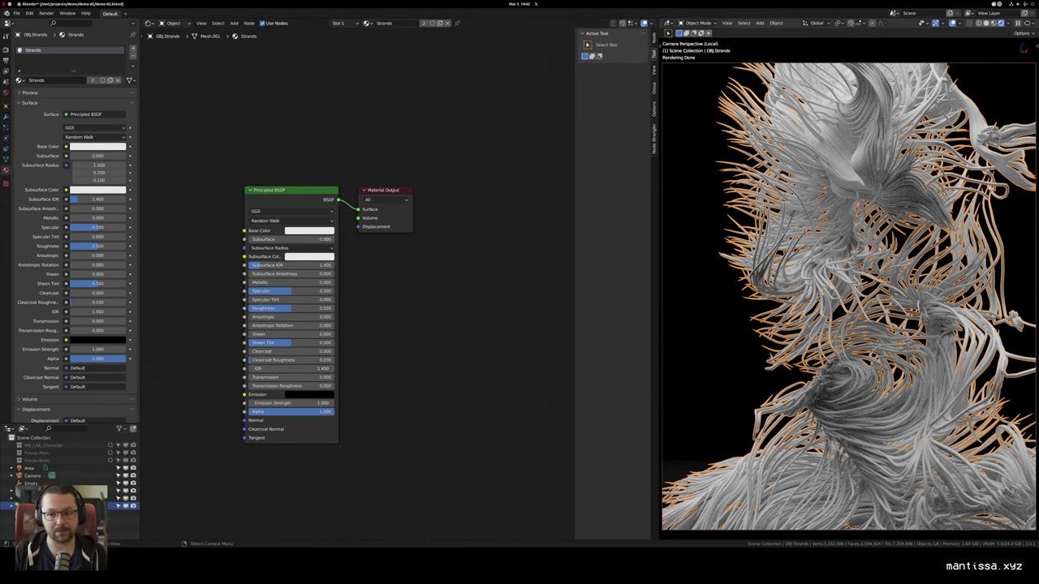
key(alt+a)
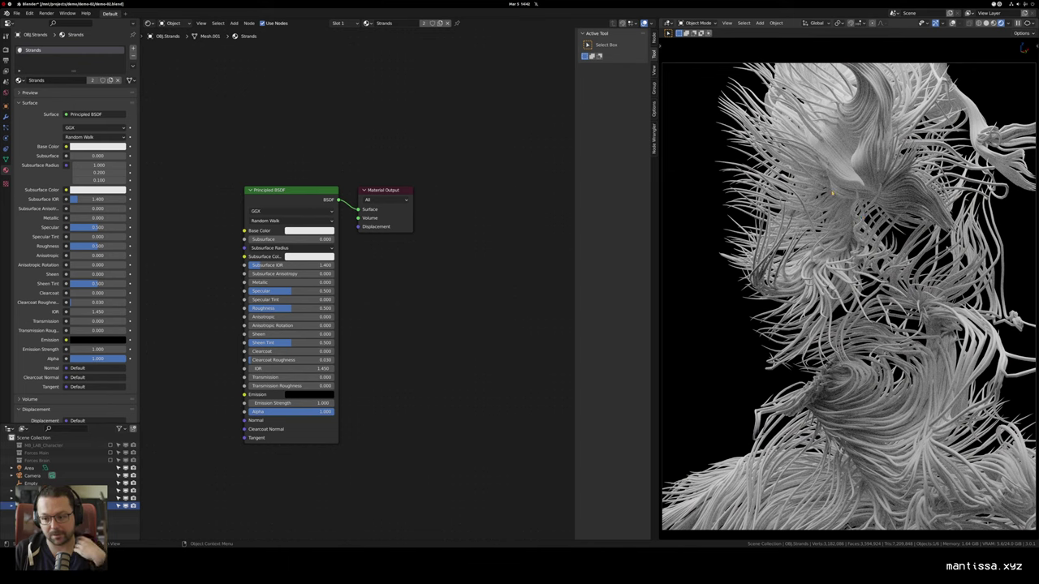
Step: Add a Geometry input node before the Principled BSDF
drag(405, 325, 419, 313)
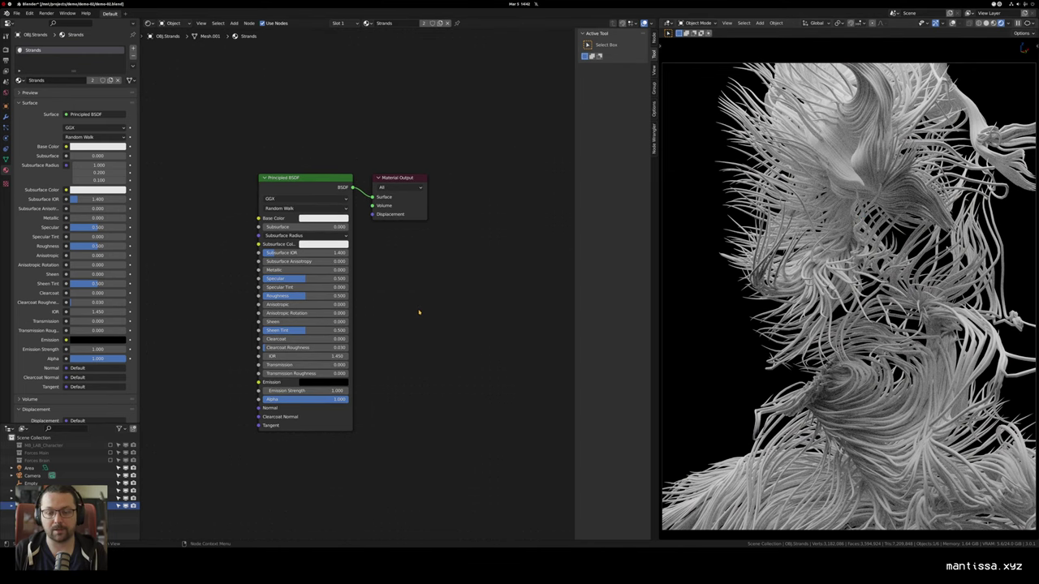
scroll(454, 319, down, 2)
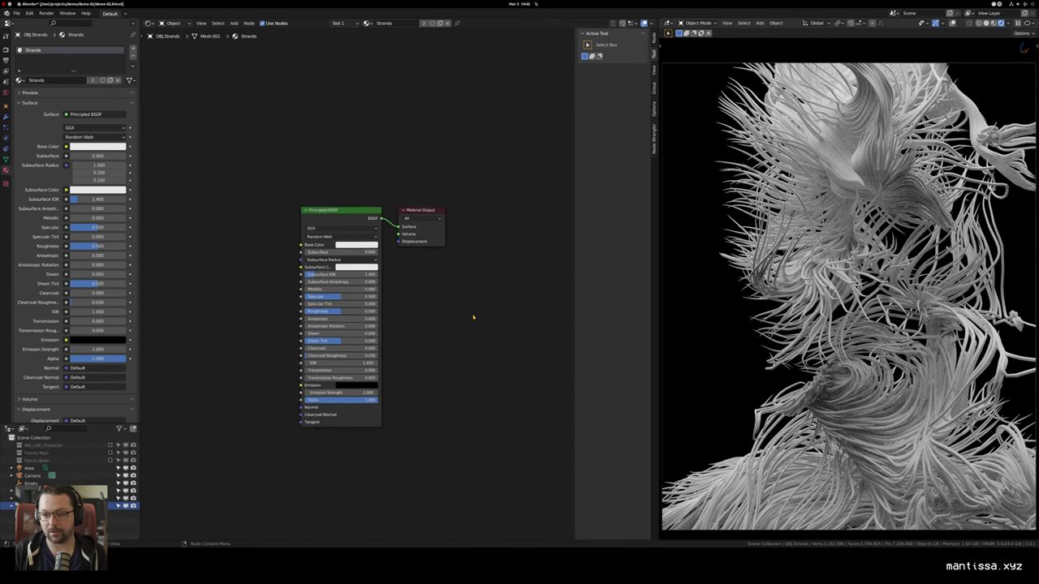
scroll(516, 315, up, 2)
drag(476, 315, 545, 330)
key(shift+a)
mouse_move(207, 223)
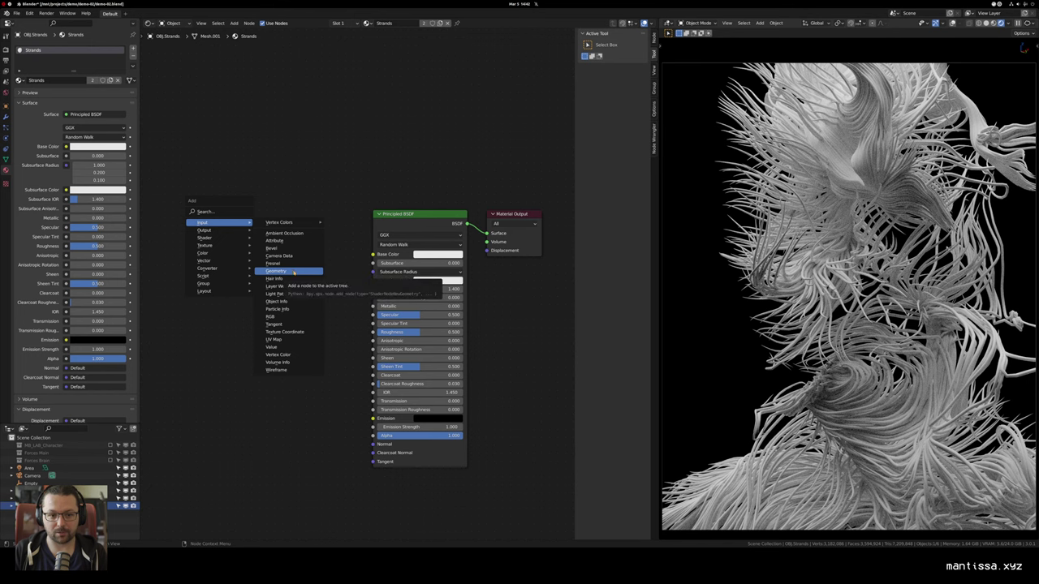
click(277, 272)
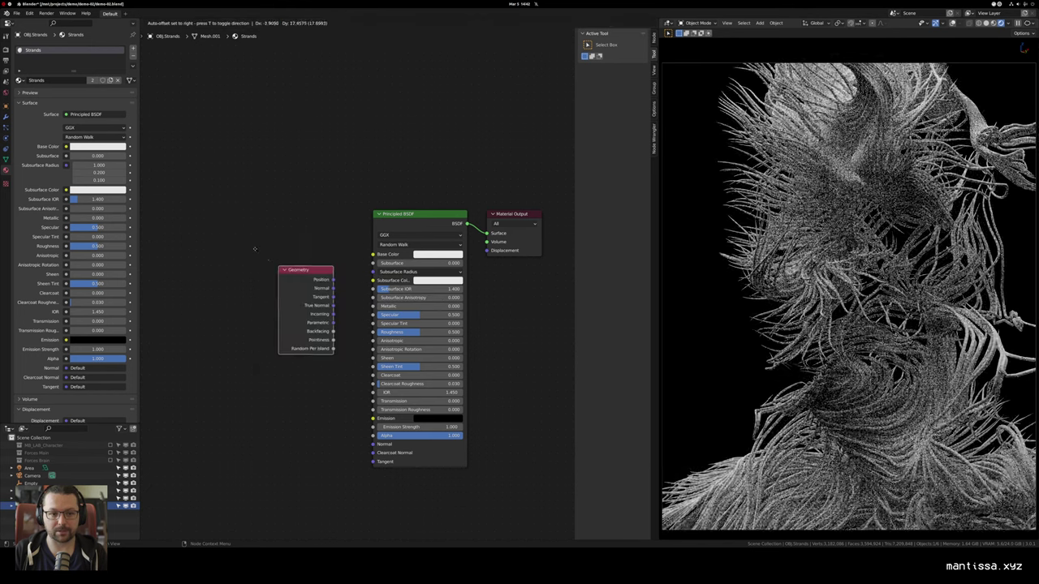
ctrl+shift+click(194, 210)
Step: Preview the Geometry node's outputs one after another up to Random Per Island
ctrl+shift+click(194, 210)
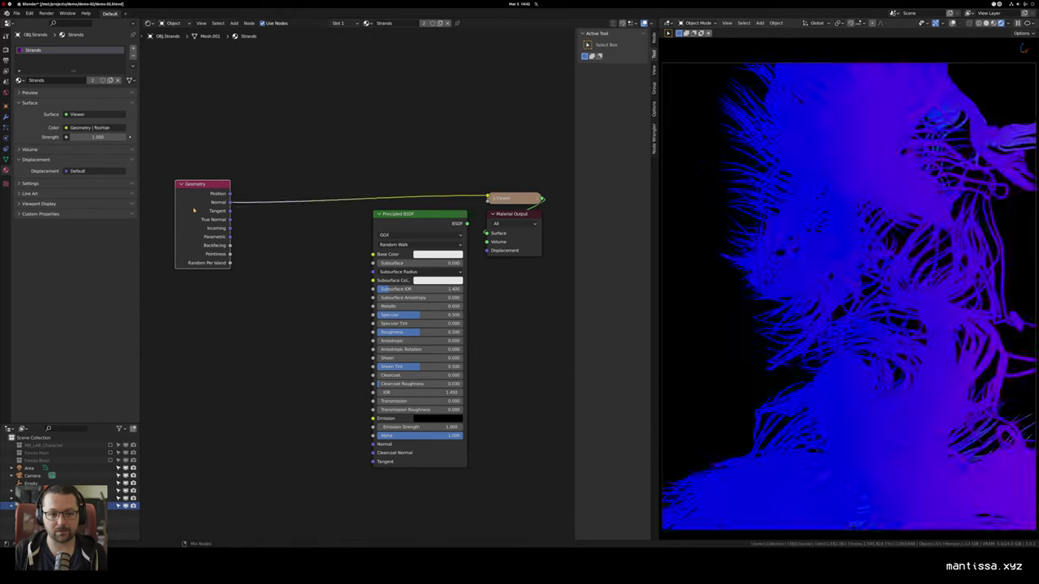
ctrl+shift+click(194, 211)
ctrl+shift+click(194, 210)
ctrl+shift+click(194, 210)
ctrl+shift+click(194, 210)
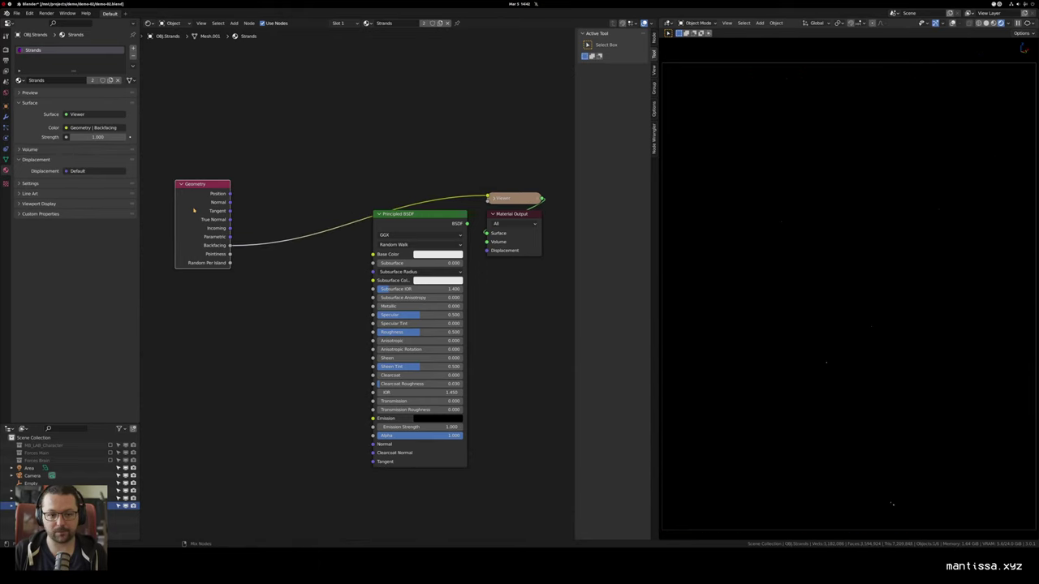
ctrl+shift+click(200, 228)
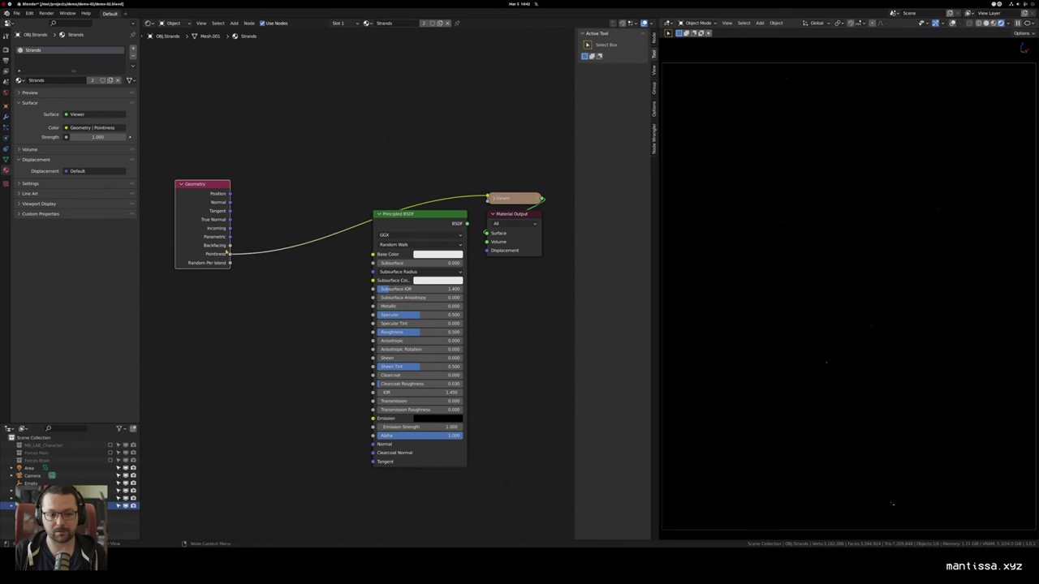
ctrl+shift+click(312, 286)
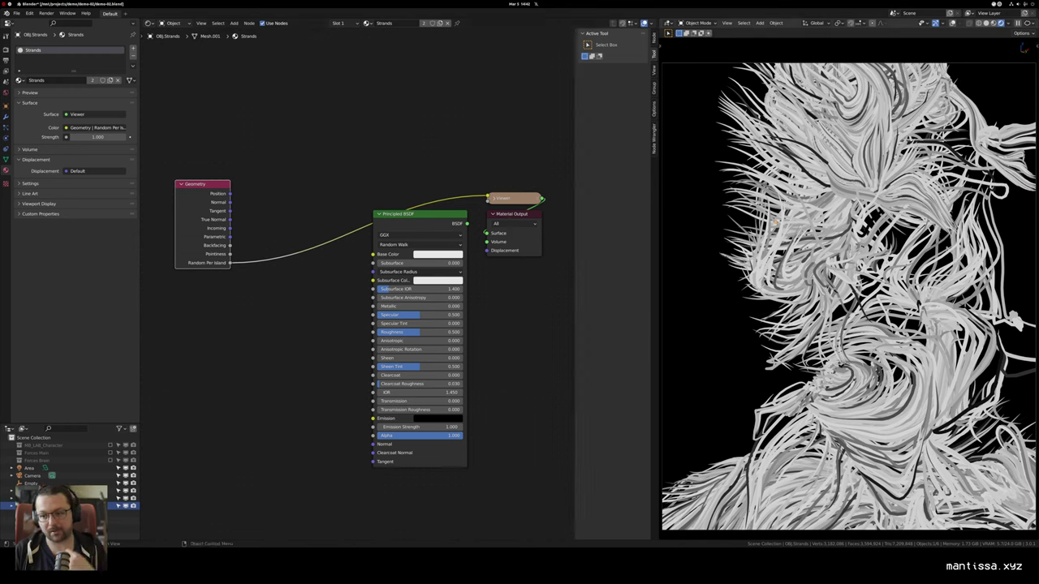
Step: Move the Geometry node further from the Principled BSDF and insert a ColorRamp on its Random Per Island link
drag(244, 271, 279, 271)
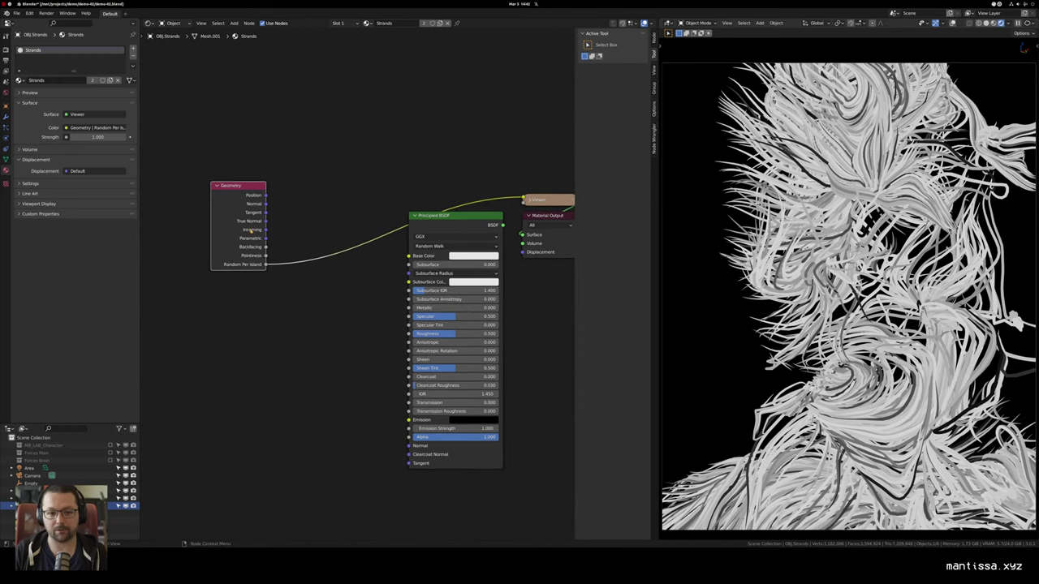
drag(254, 231, 127, 230)
drag(244, 238, 295, 248)
key(shift+a)
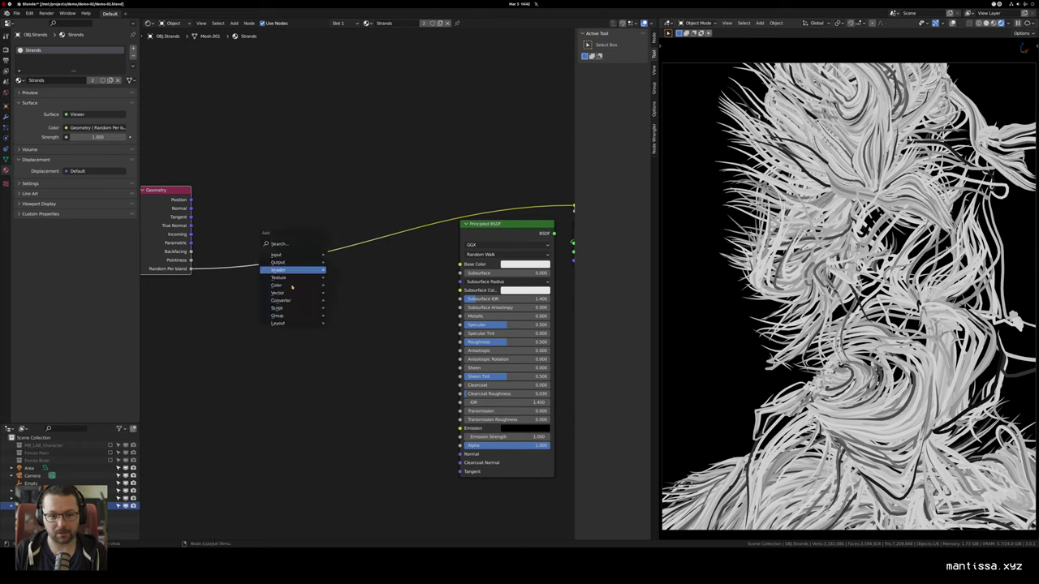
mouse_move(281, 288)
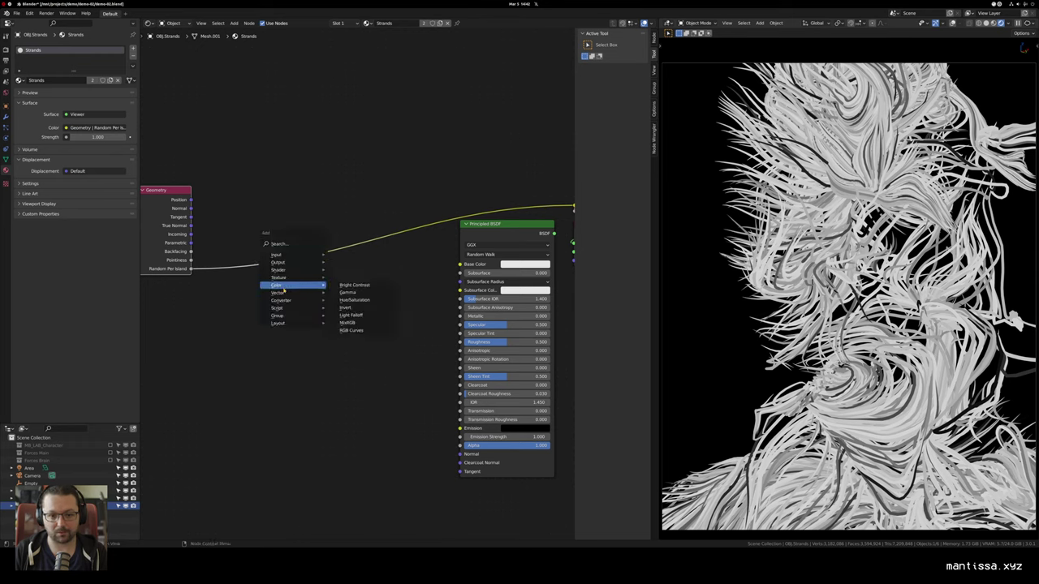
click(349, 316)
click(268, 219)
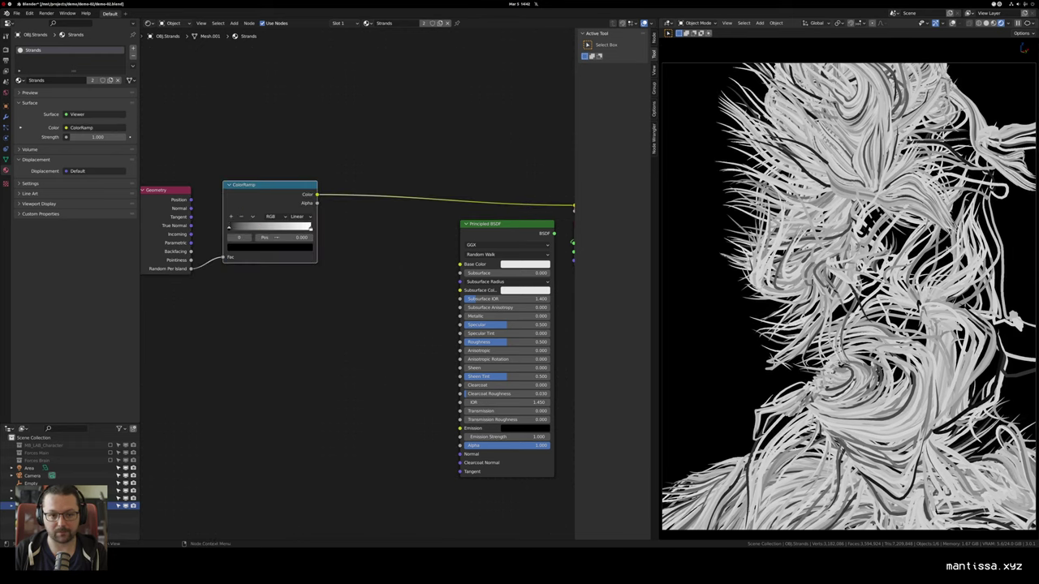
Step: Set the ColorRamp interpolation to Constant and move its white stop to about 0.752
click(309, 215)
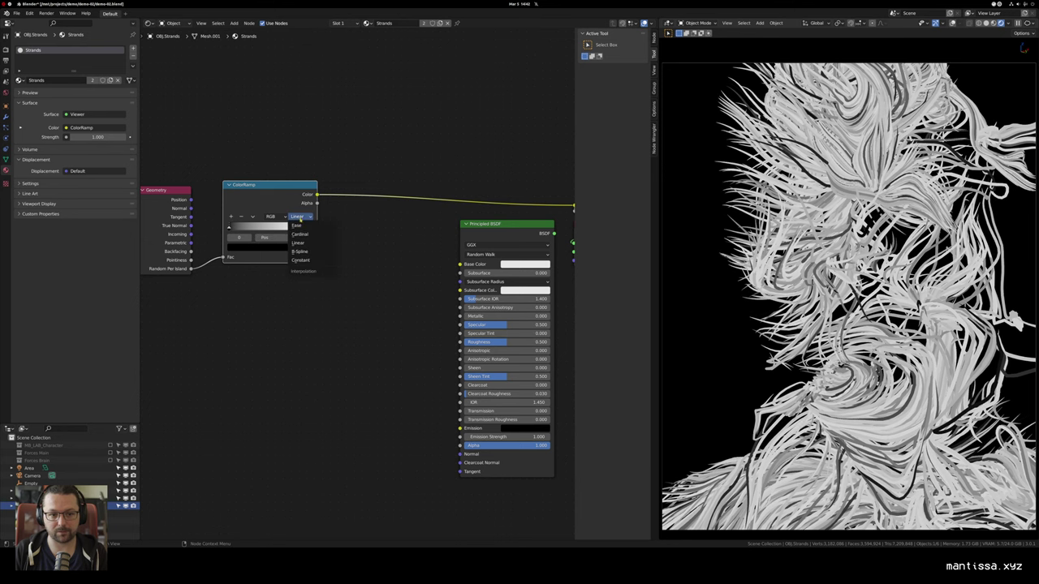
click(312, 261)
drag(311, 229, 318, 249)
Step: Reconnect the Principled BSDF to the Material Output and set Metallic to 1.000 and Roughness to about 0.155
scroll(287, 229, down, 3)
drag(440, 250, 362, 250)
ctrl+shift+click(384, 251)
scroll(451, 317, up, 3)
drag(315, 325, 378, 325)
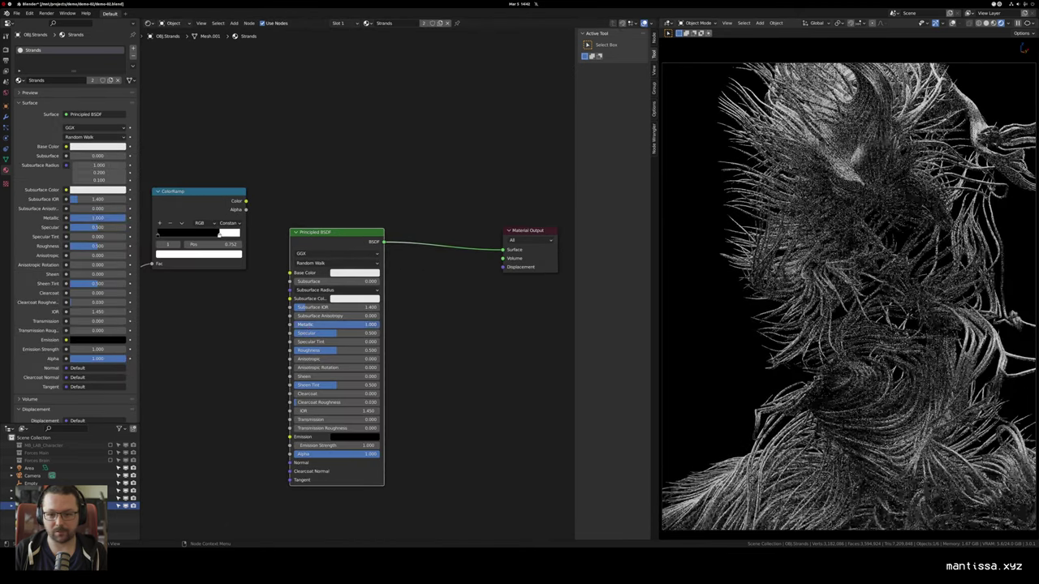
drag(335, 350, 307, 349)
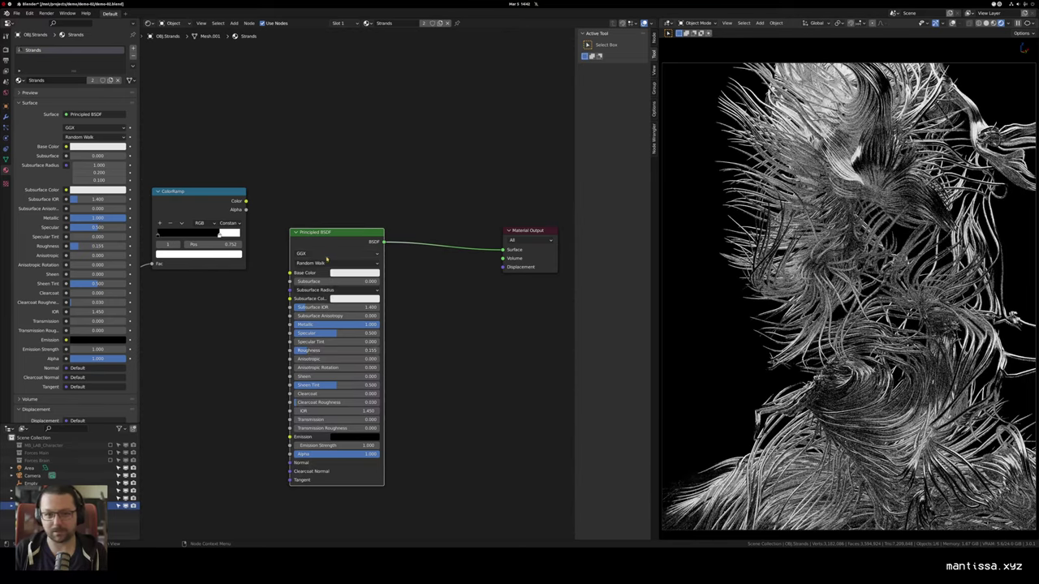
Step: Insert a Mix Shader between the Principled BSDF and the Material Output
drag(333, 234, 310, 242)
key(shift+a)
mouse_move(398, 170)
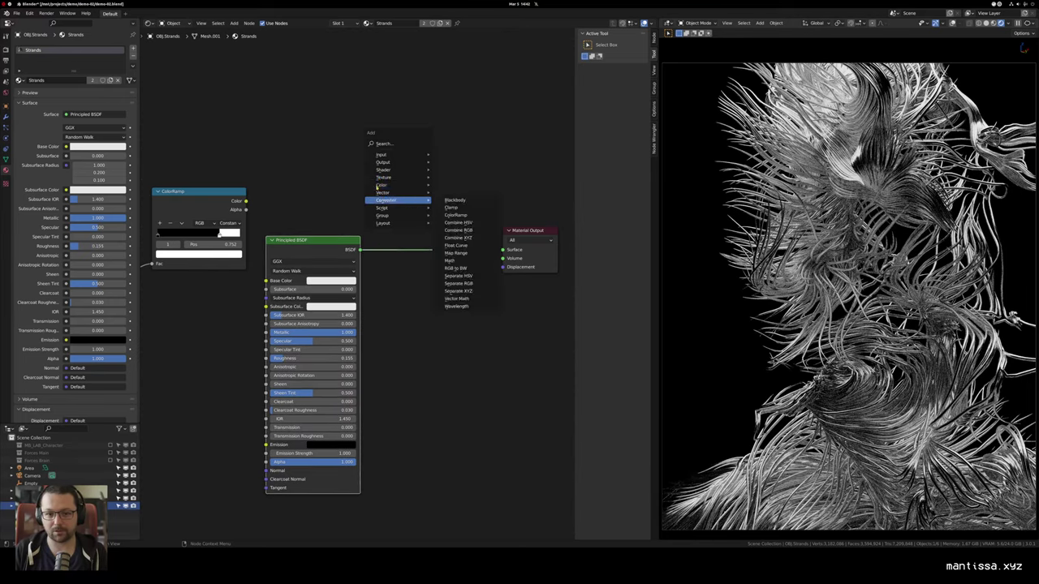
click(456, 229)
click(443, 240)
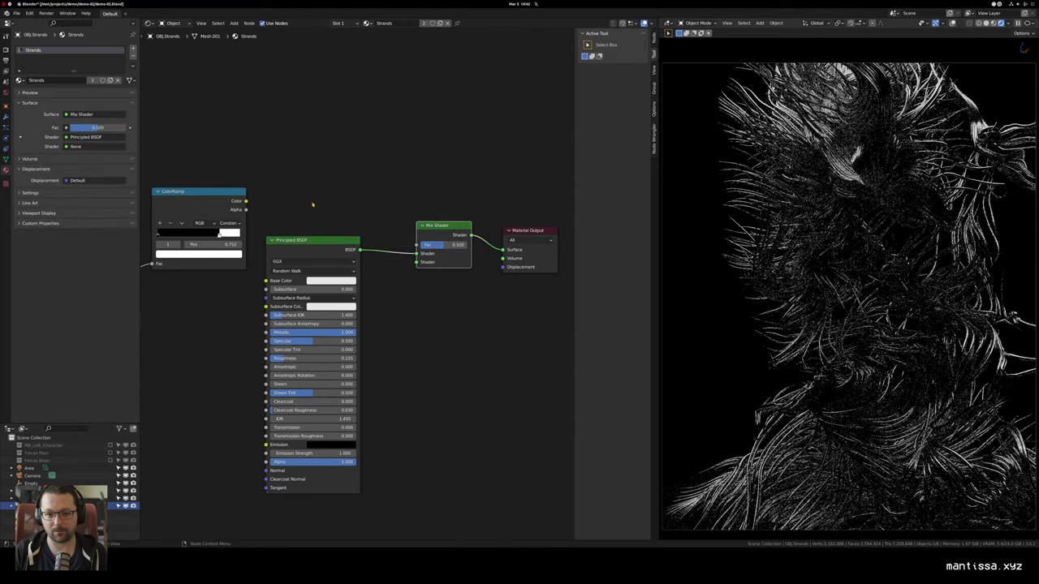
Step: Preview the ColorRamp output and move its white stop to about 0.803
mouse_move(219, 191)
mouse_down()
mouse_move(288, 190)
mouse_move(223, 173)
mouse_up()
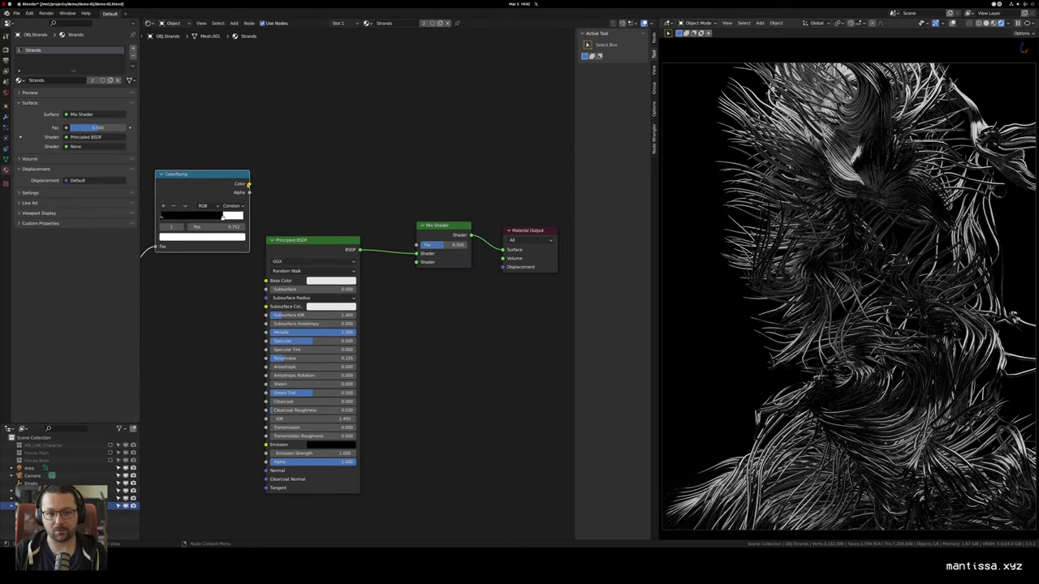
ctrl+shift+click(243, 174)
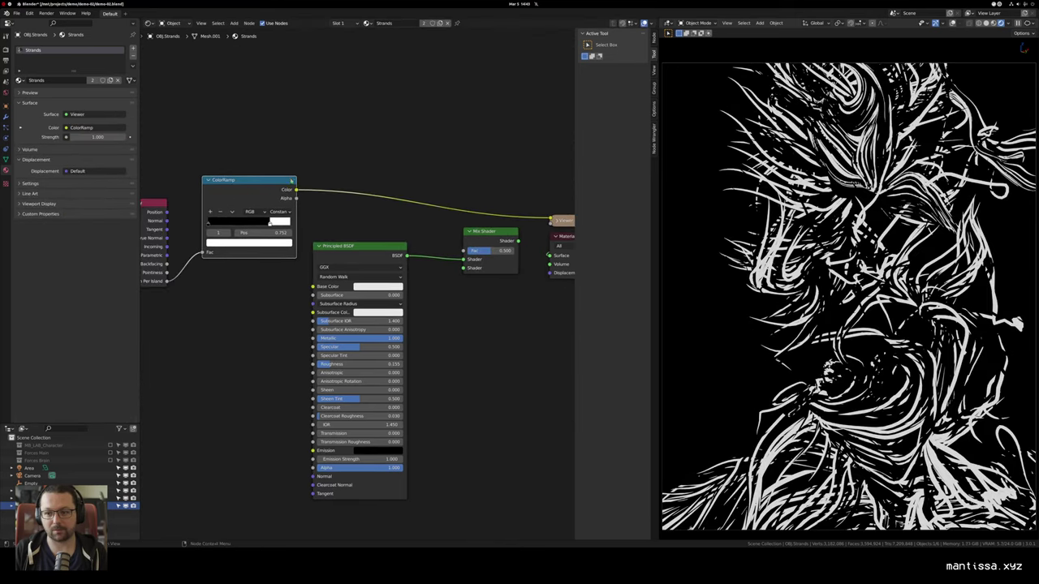
drag(253, 224, 289, 197)
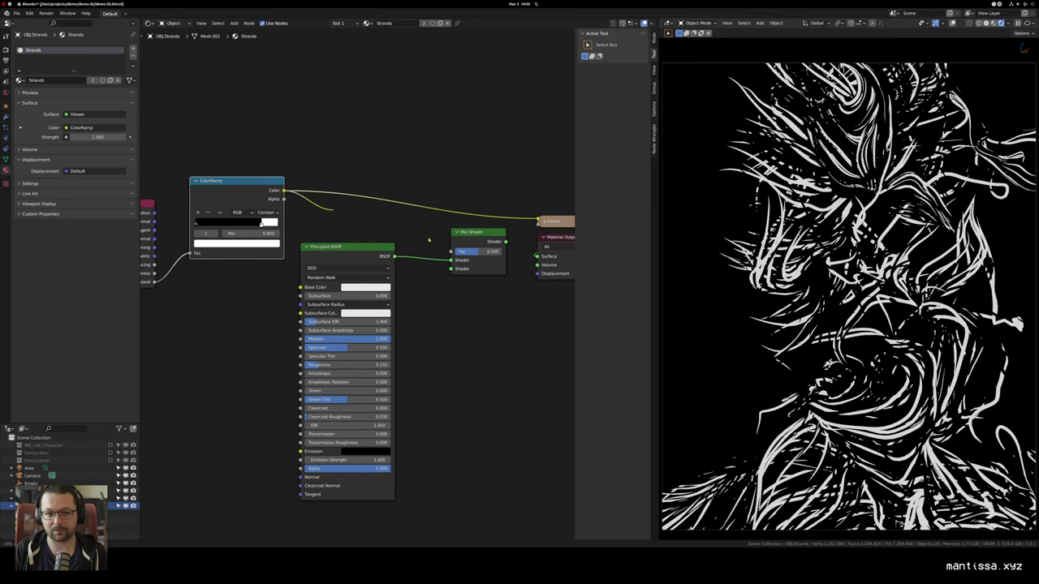
Step: Link the ColorRamp Color output to the Mix Shader's Fac and preview the Mix Shader through the Material Output
drag(430, 241, 452, 252)
ctrl+shift+click(474, 242)
drag(406, 297, 444, 281)
Step: Move the Principled BSDF beneath the ColorRamp, then add a second Principled BSDF and link it to the Mix Shader's second Shader input
click(373, 239)
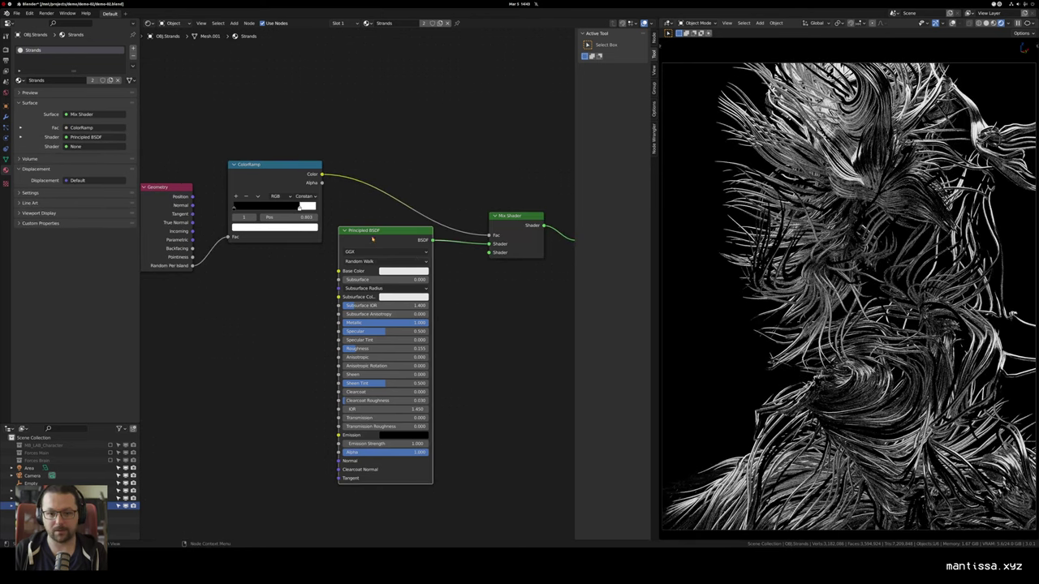
key(ctrl+h)
drag(384, 244, 282, 271)
key(ctrl+h)
key(shift+a)
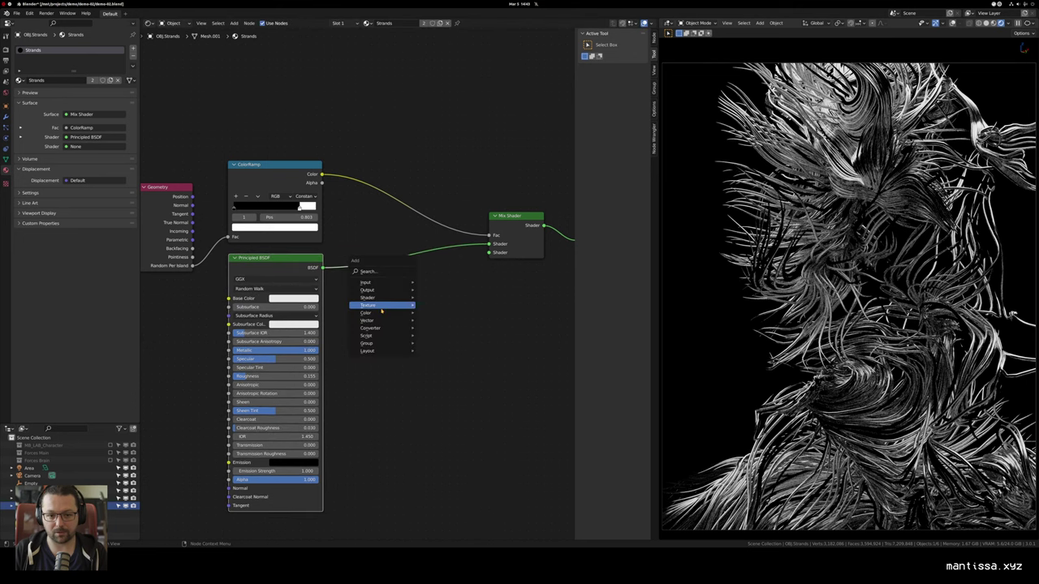
mouse_move(382, 297)
click(451, 363)
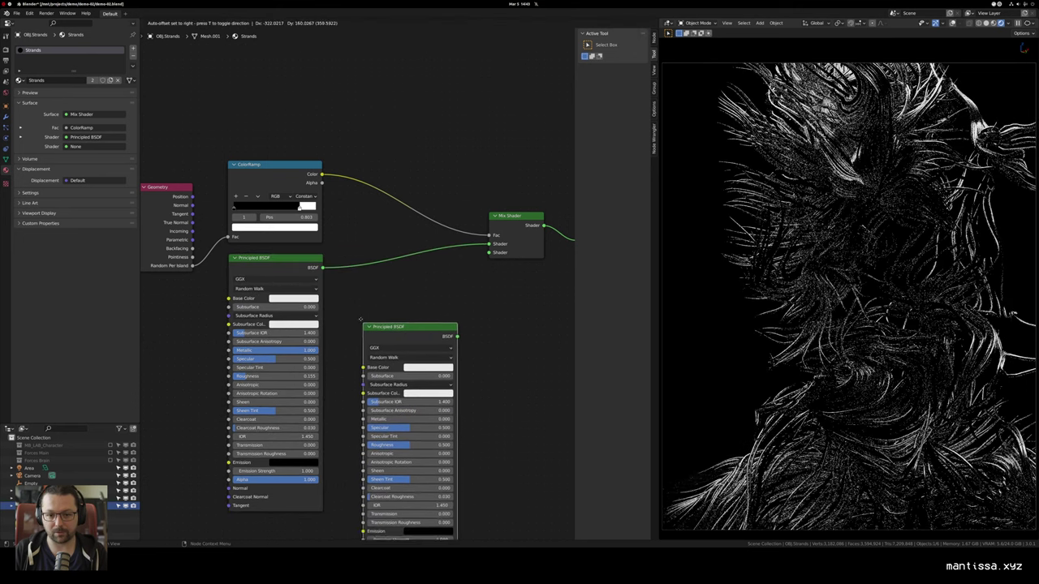
click(354, 312)
drag(488, 258, 488, 254)
drag(424, 319, 430, 298)
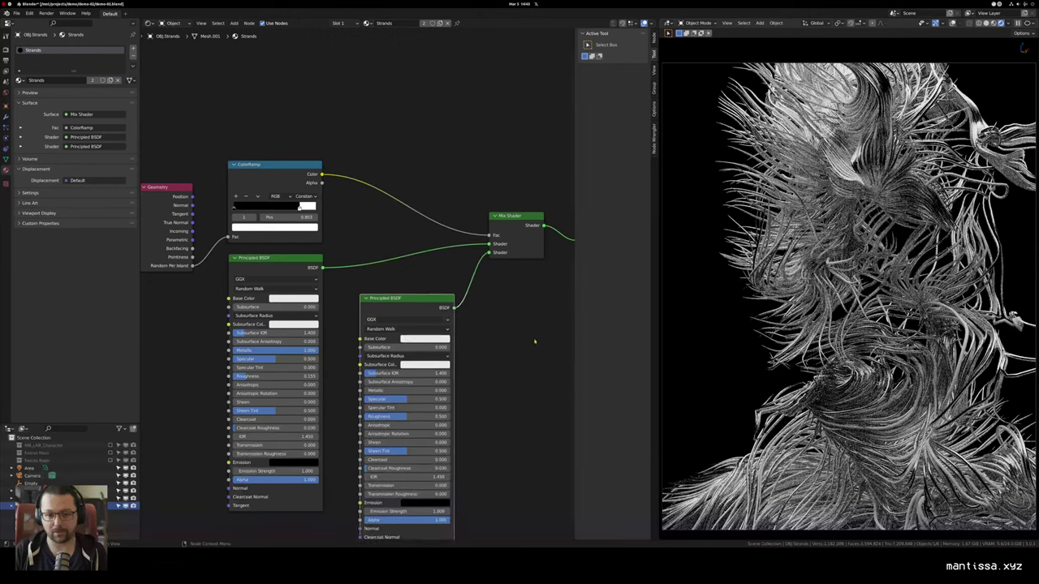
Step: Set the second Principled BSDF's Base Color to a saturated yellow-green with hue about 0.230 and a raised brightness value
drag(536, 341, 502, 285)
click(380, 285)
drag(406, 219, 378, 204)
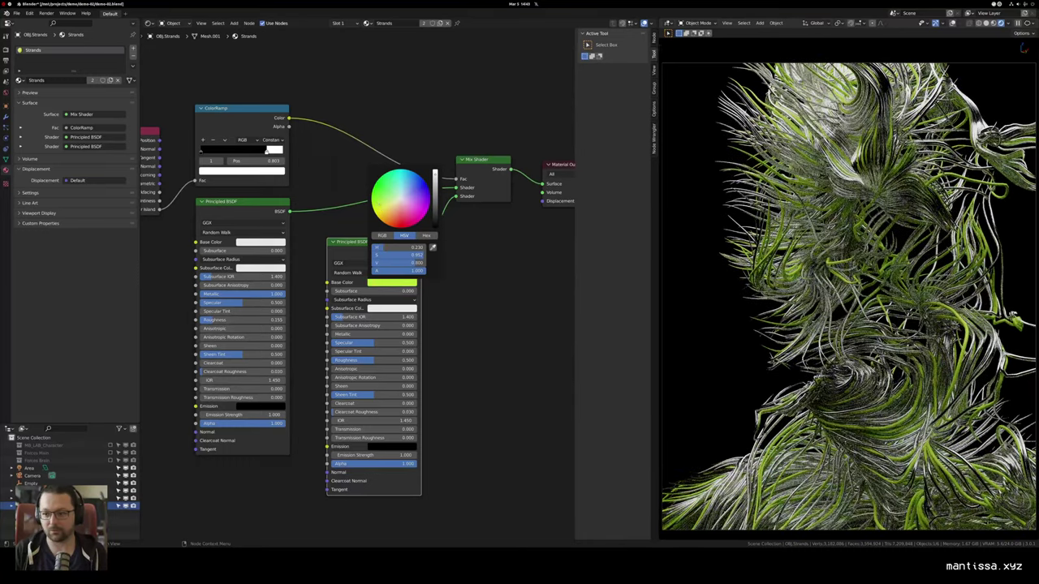
click(390, 282)
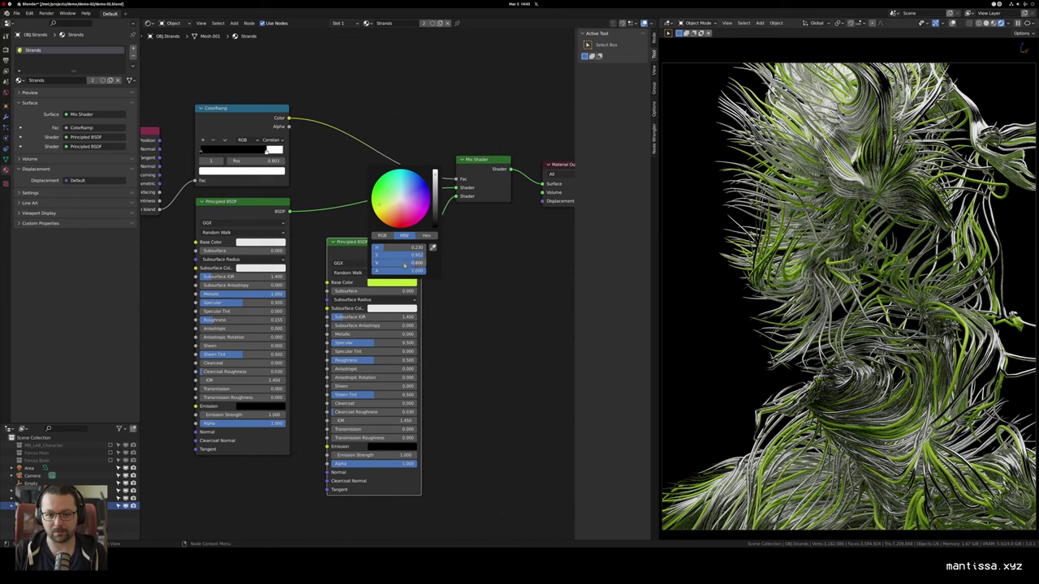
drag(404, 265, 422, 265)
Step: Lower the second Principled BSDF's Roughness to about 0.094
drag(538, 282, 534, 242)
scroll(448, 295, up, 2)
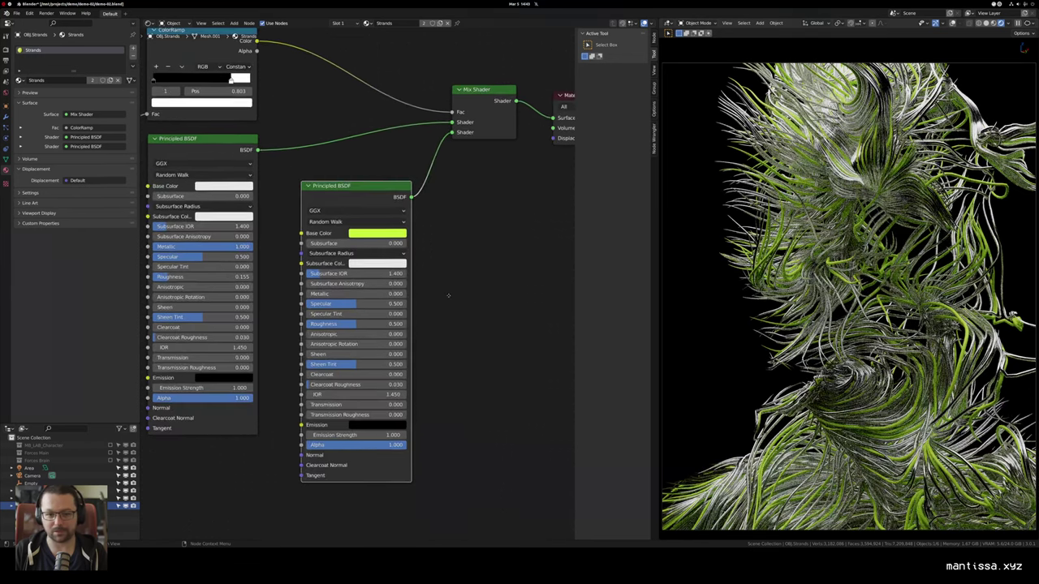
drag(370, 324, 355, 324)
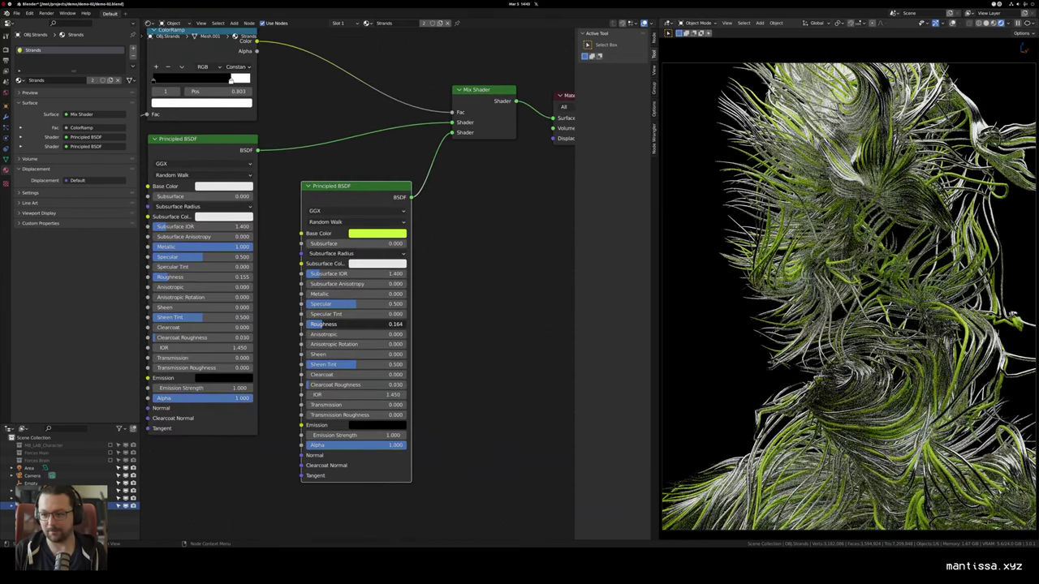
drag(333, 324, 330, 324)
drag(365, 314, 370, 324)
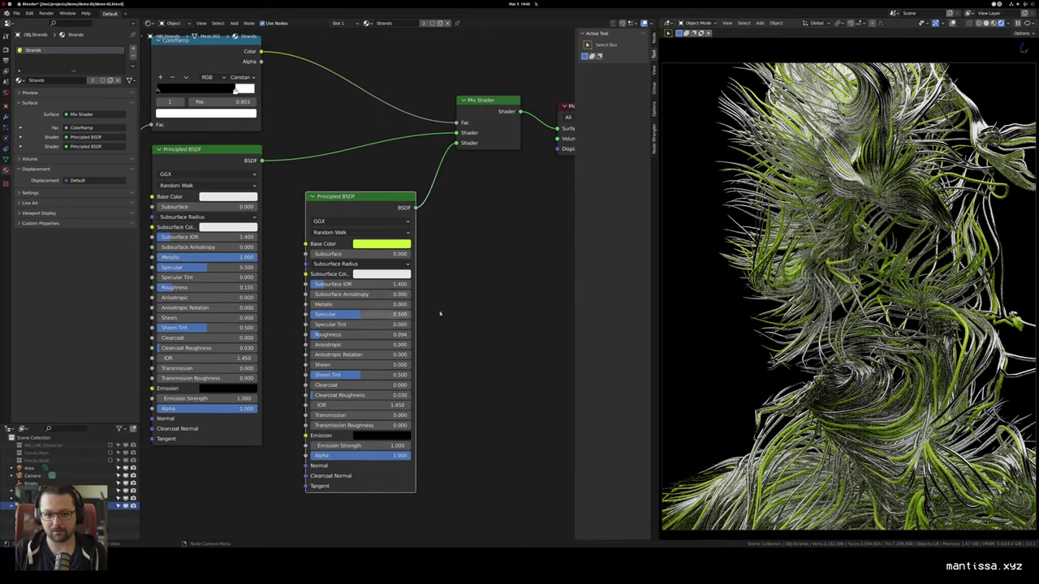
Step: Set the second Principled BSDF's Subsurface to about 0.073 and copy its yellow-green Base Color onto Subsurface Color
drag(441, 314, 440, 318)
drag(357, 258, 362, 258)
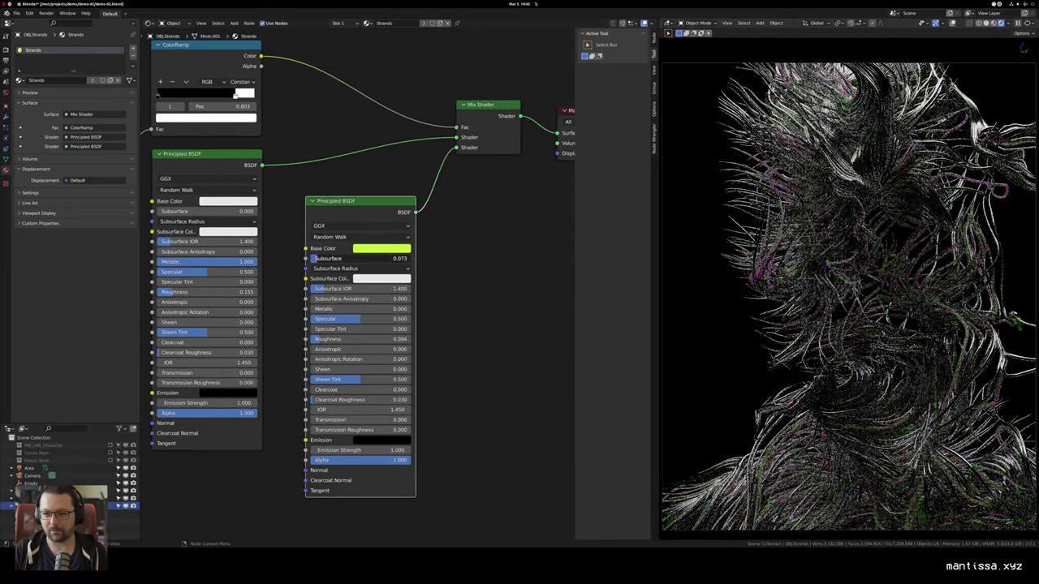
mouse_move(489, 273)
mouse_down()
mouse_move(559, 276)
mouse_move(497, 263)
mouse_up()
scroll(455, 263, down, 1)
scroll(436, 262, up, 2)
click(372, 255)
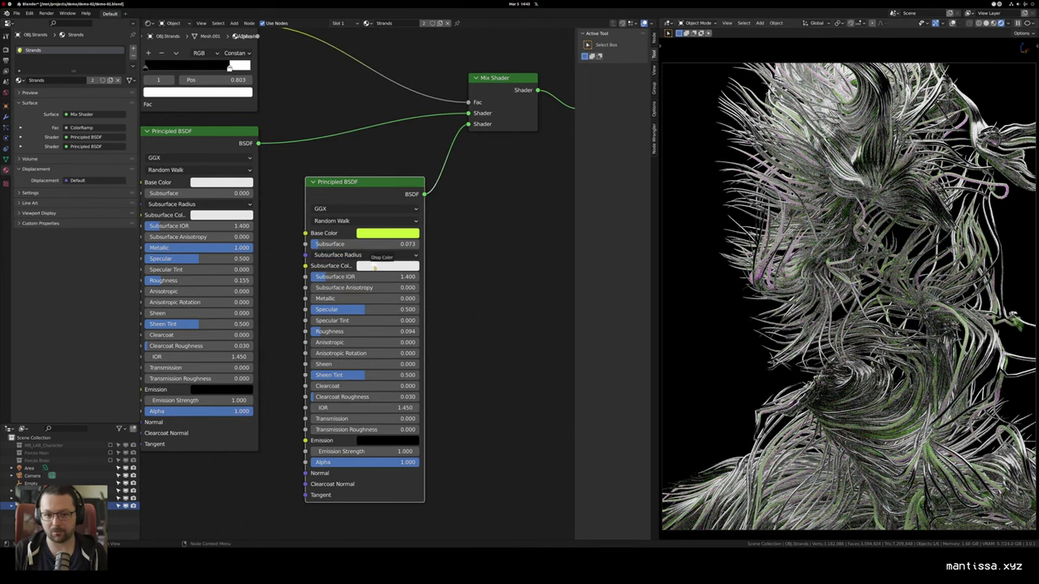
drag(374, 270, 378, 266)
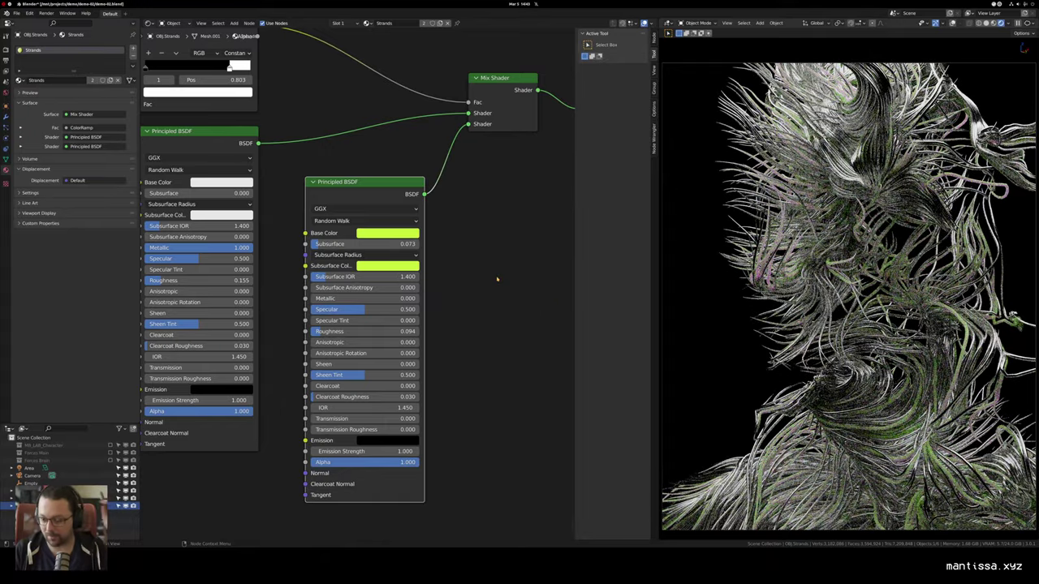
Step: Change the second Principled BSDF's subsurface method to Christensen-Burley and inspect the strands in the rendered view
scroll(848, 284, up, 8)
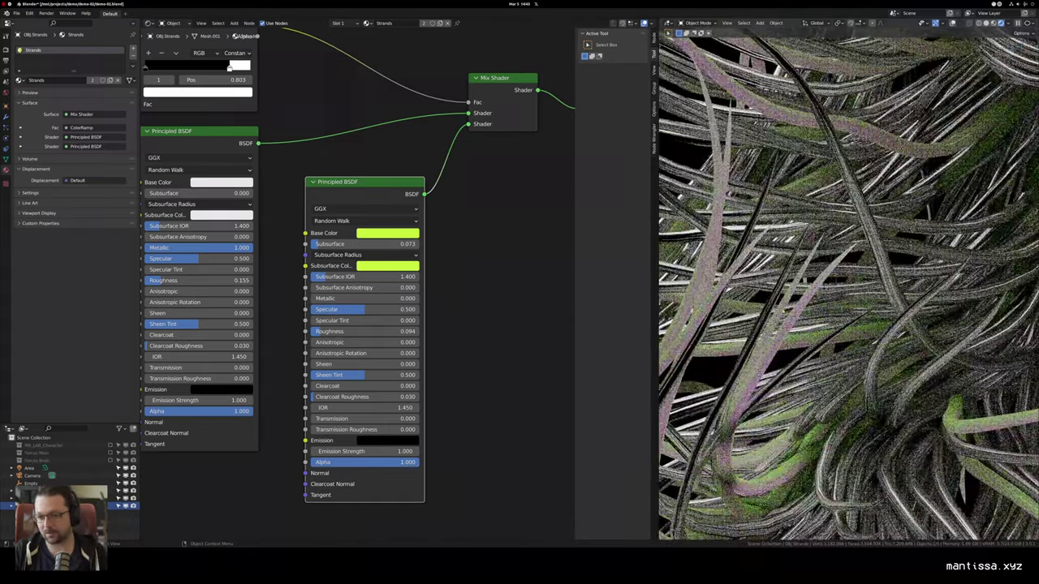
scroll(848, 296, down, 5)
scroll(848, 296, down, 3)
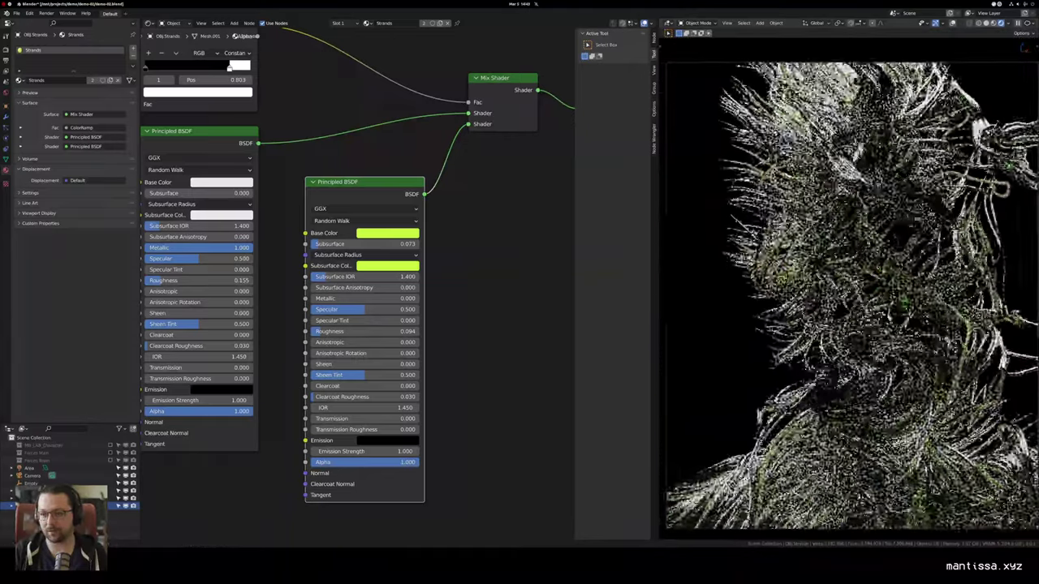
click(349, 221)
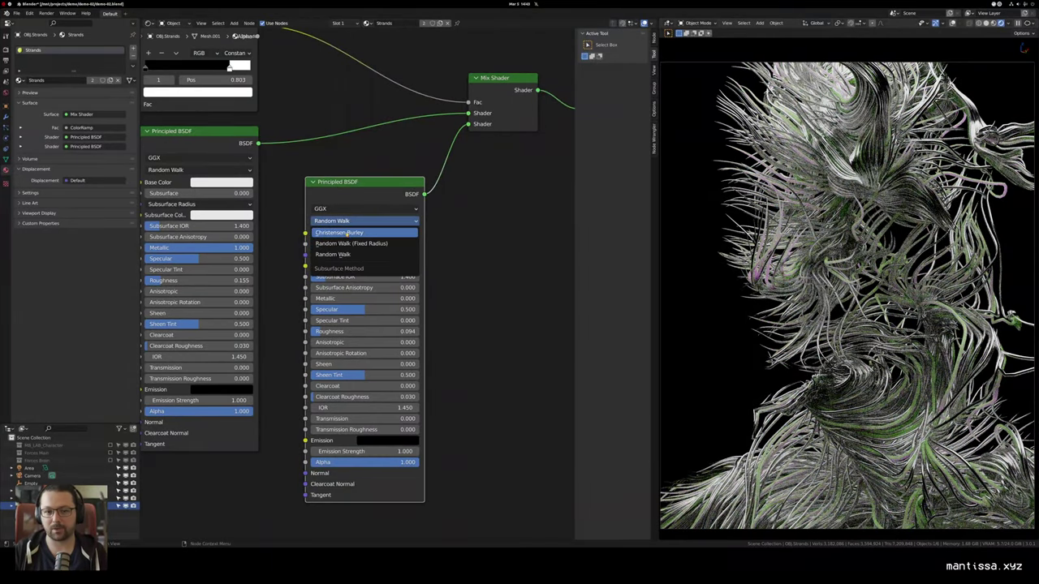
click(360, 234)
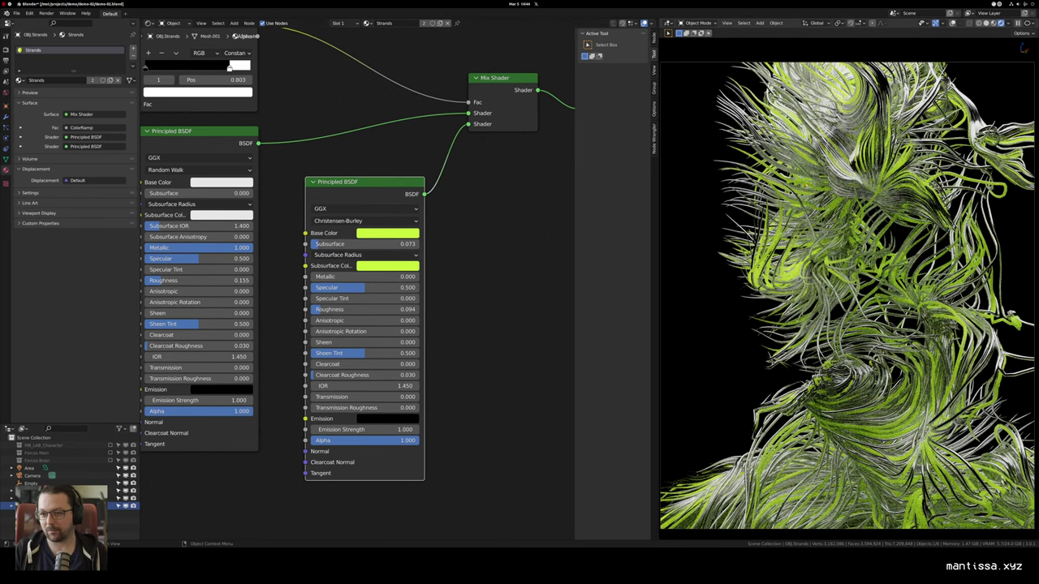
scroll(817, 175, up, 5)
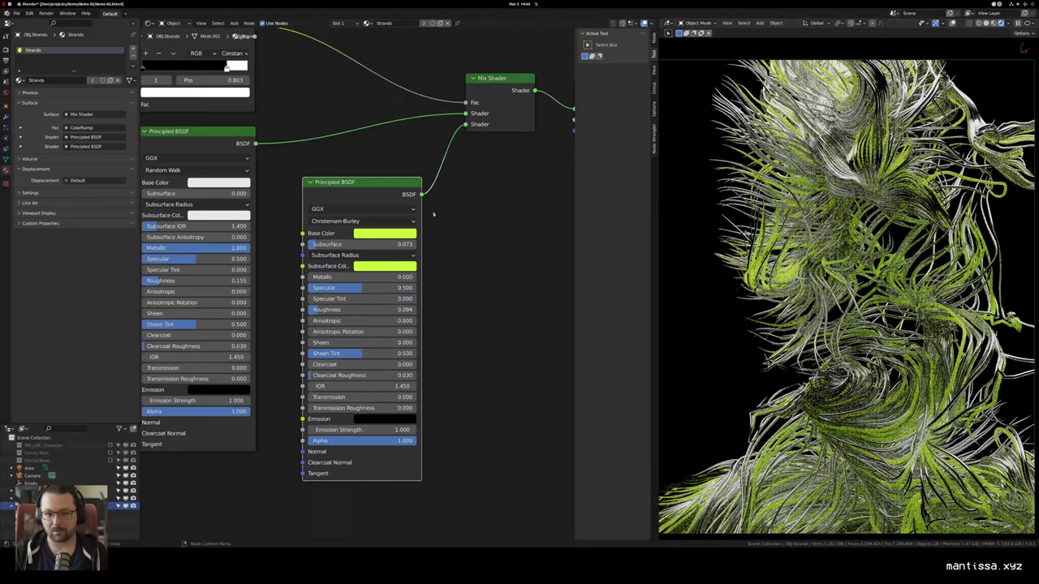
scroll(433, 215, down, 2)
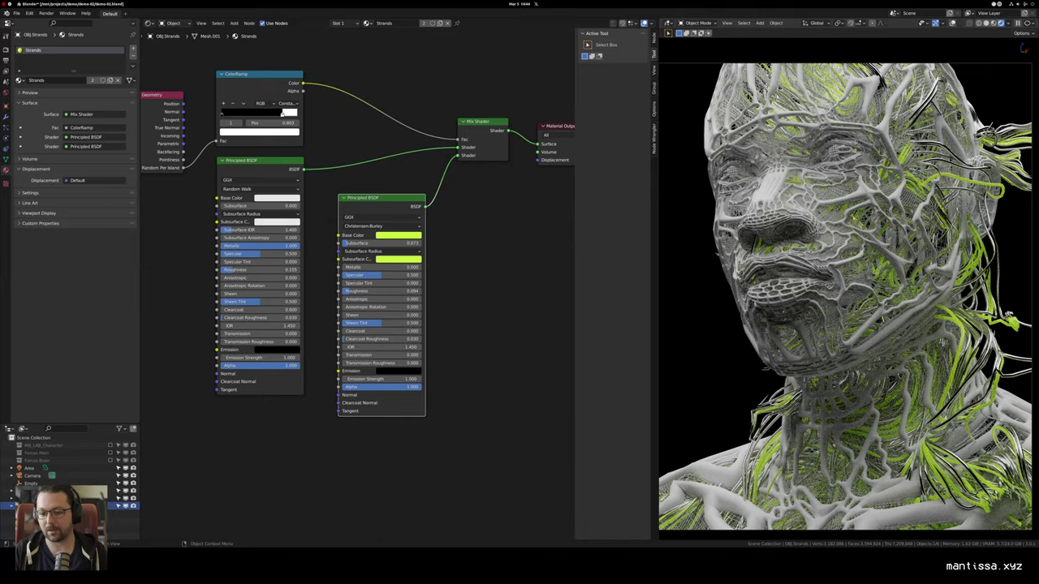
scroll(885, 260, up, 8)
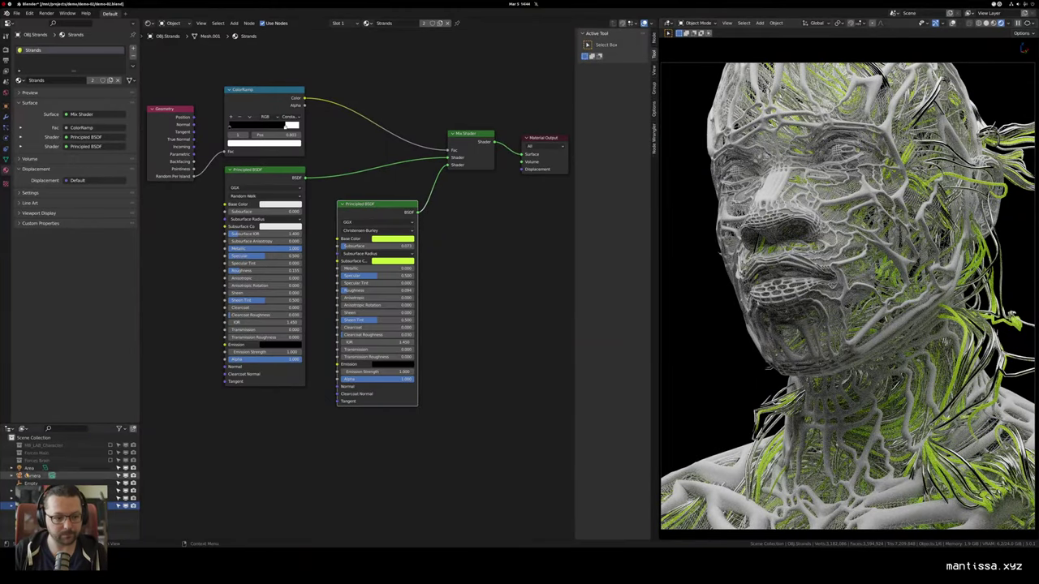
Step: Rename the area light as LGT.Top and the empty as CTL.Mask
click(37, 469)
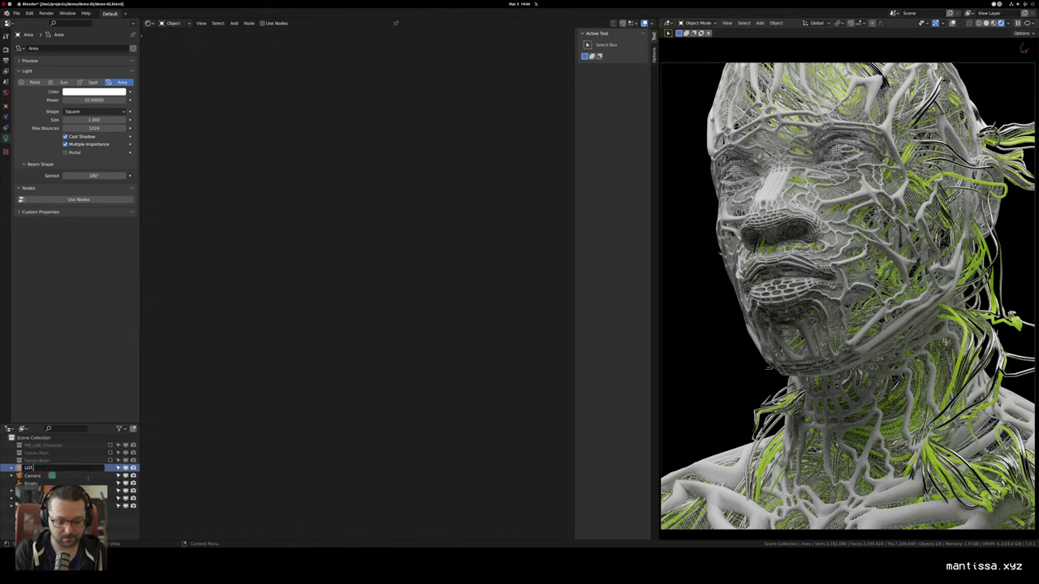
text(LGT.T)
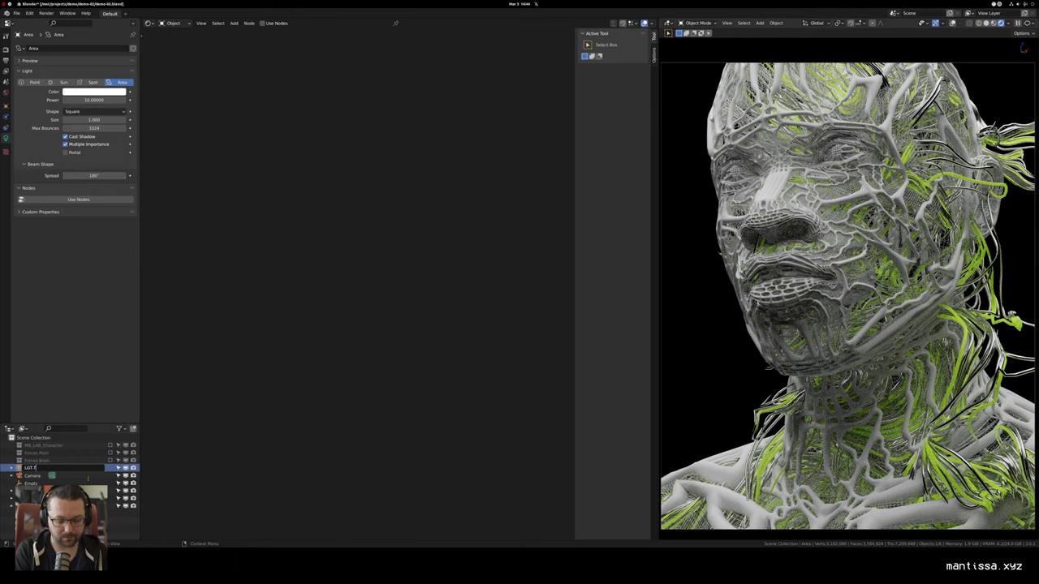
text(op)
key(Return)
double_click(34, 476)
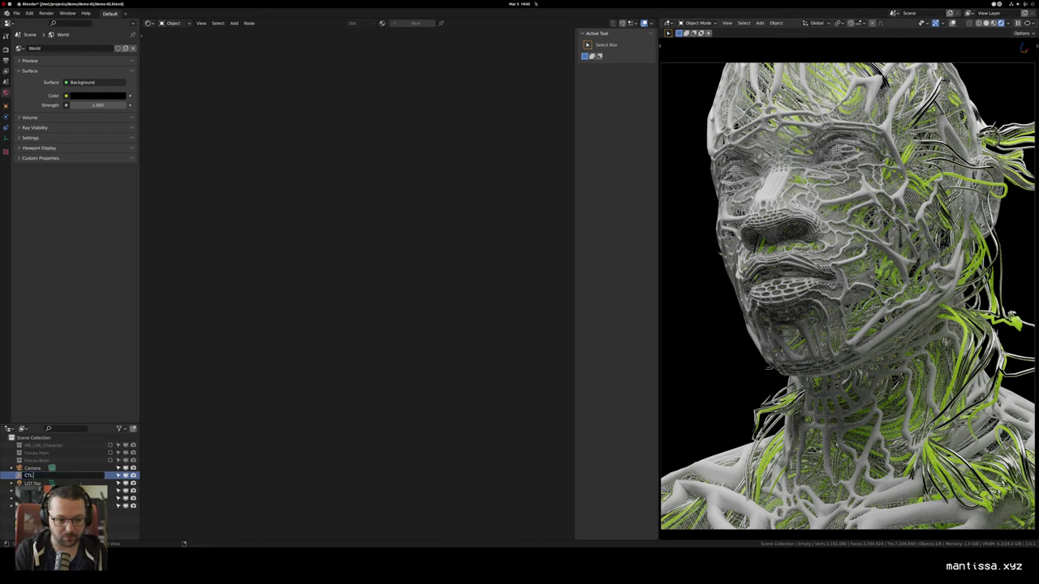
text(CTL.Mask)
key(Return)
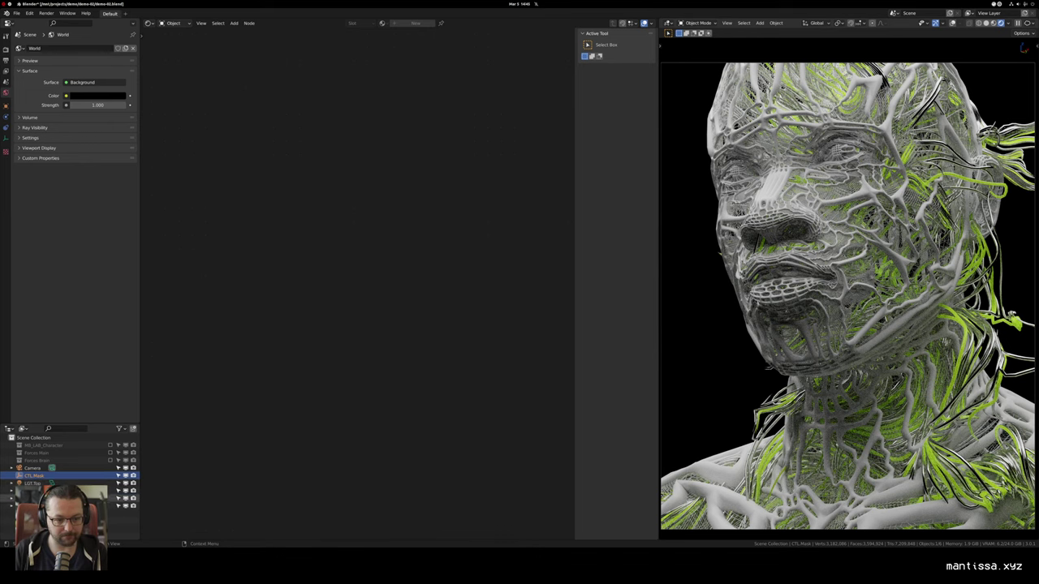
Step: Set the Principled BSDF of OBJ.Dude.001 to Metallic 1.000 and Roughness about 0.273
click(36, 491)
drag(511, 303, 430, 332)
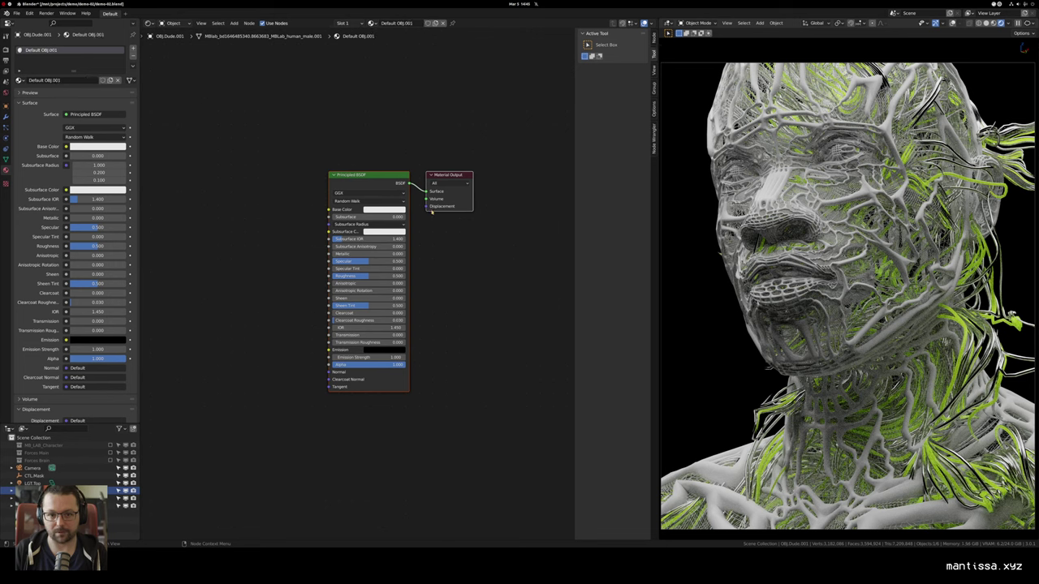
drag(447, 279, 441, 251)
scroll(439, 246, up, 3)
drag(311, 225, 329, 233)
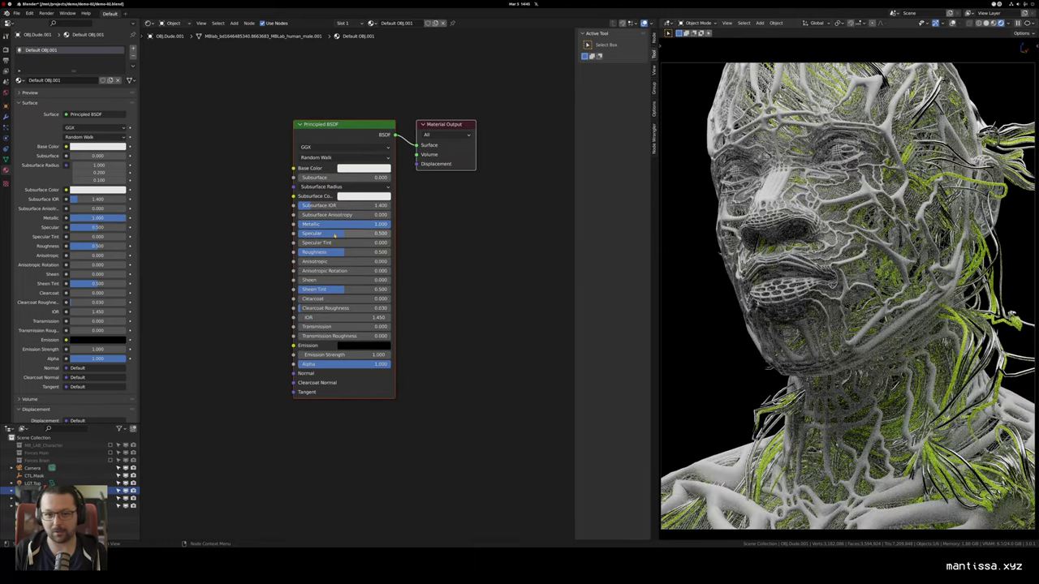
scroll(843, 194, up, 10)
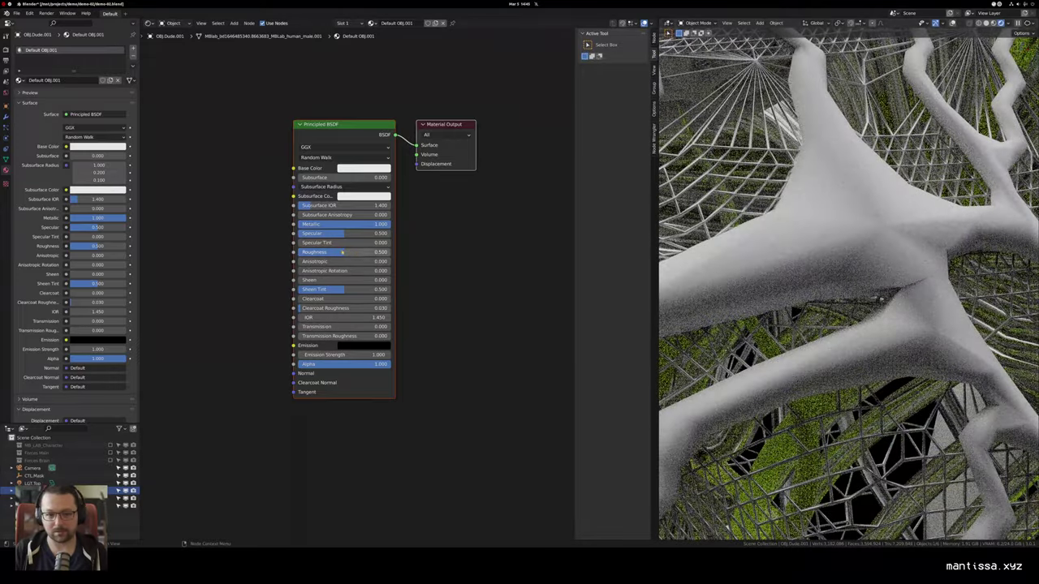
drag(341, 252, 323, 252)
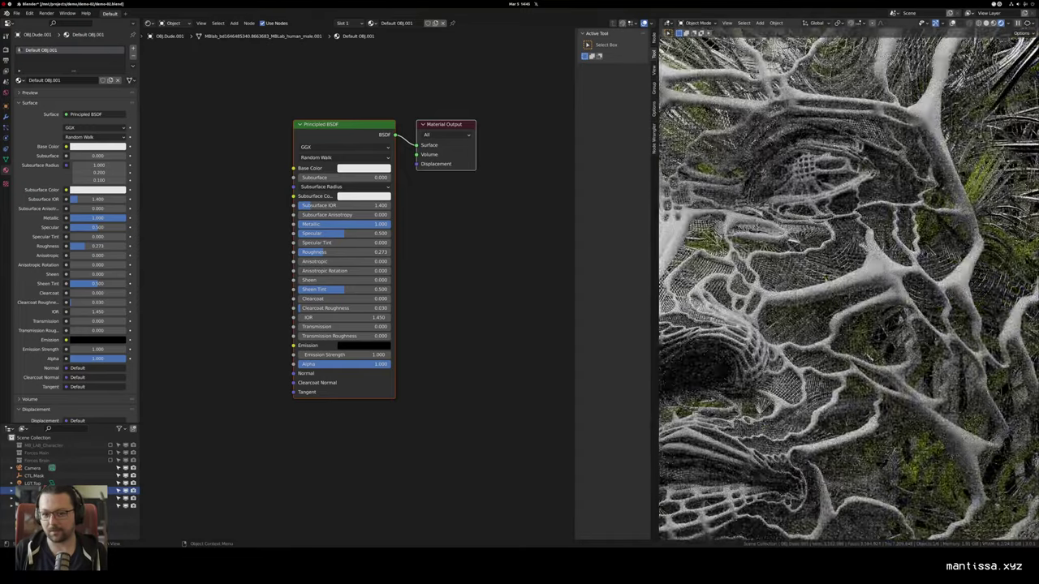
scroll(861, 260, down, 2)
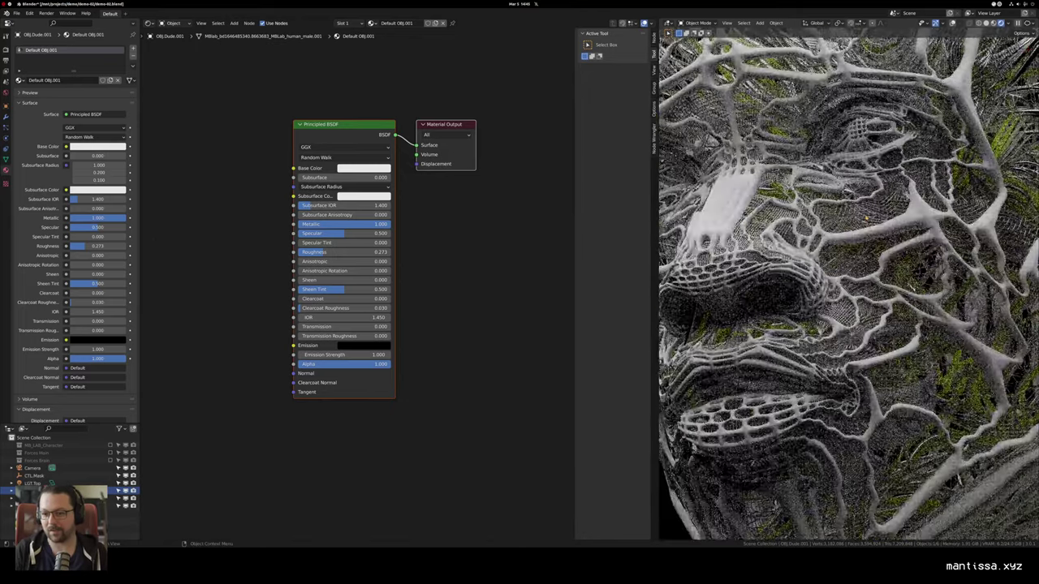
scroll(861, 260, down, 3)
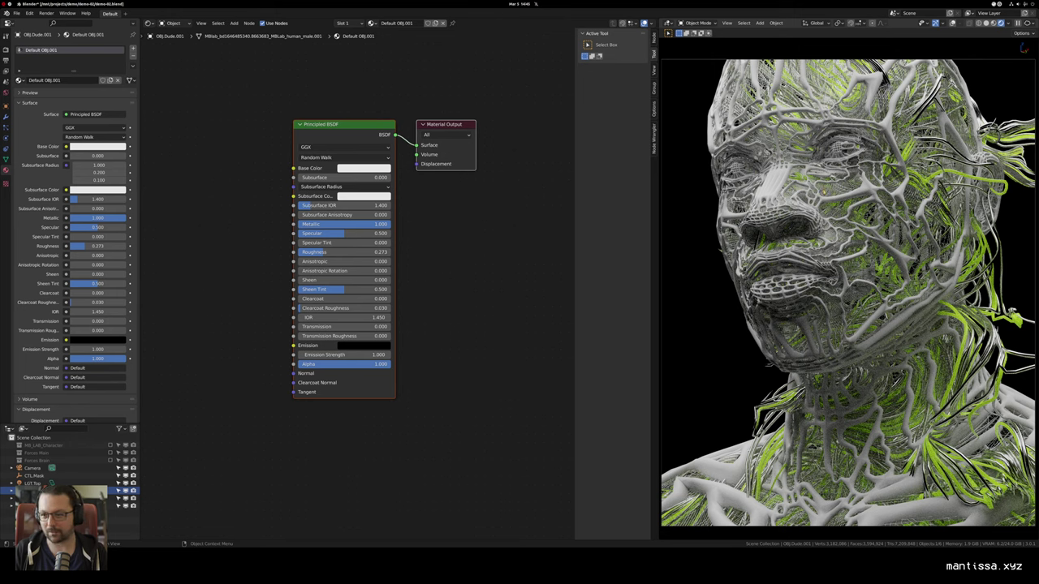
Step: Select OBJ.Dude.002 and set its Principled BSDF's Metallic to about 0.427
drag(490, 242, 460, 250)
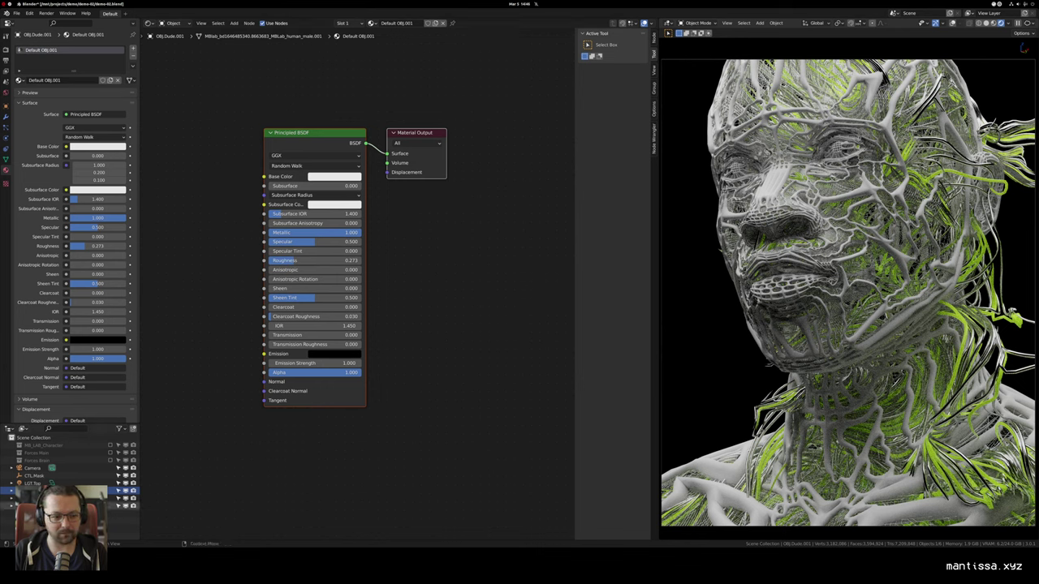
click(119, 499)
drag(453, 218, 459, 221)
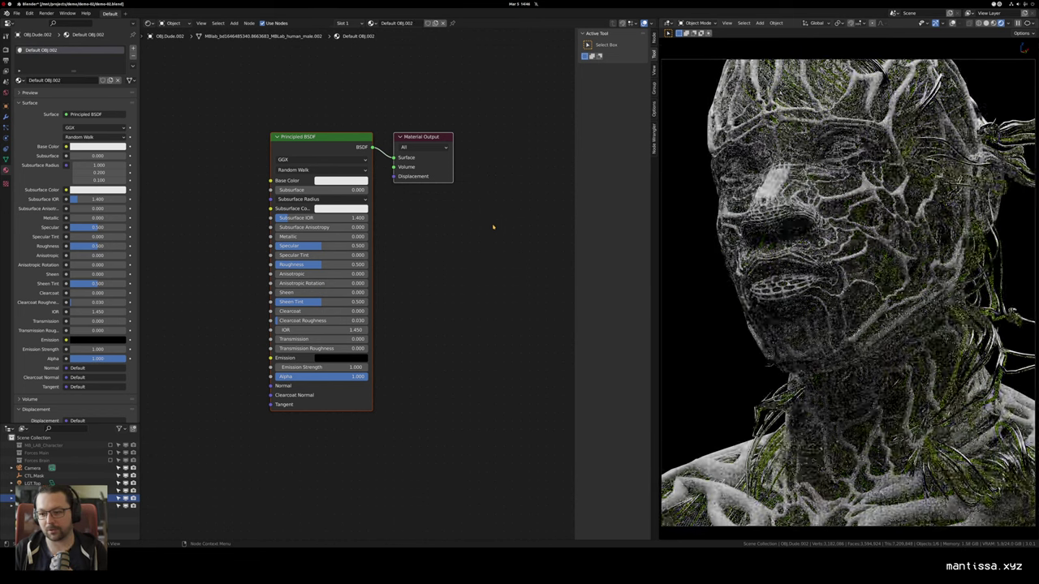
drag(451, 241, 455, 241)
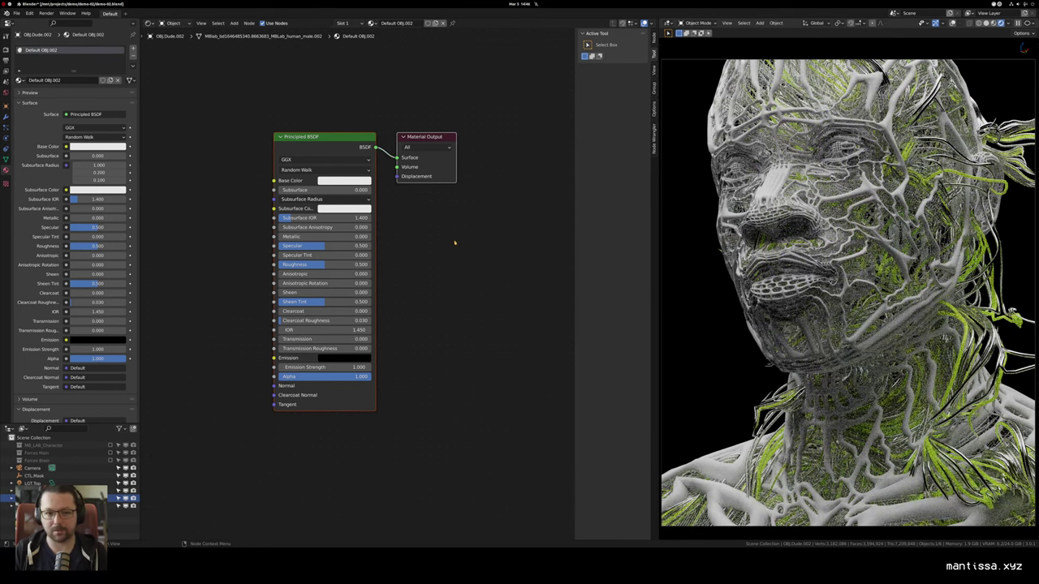
click(297, 146)
drag(297, 146, 355, 157)
drag(355, 247, 376, 246)
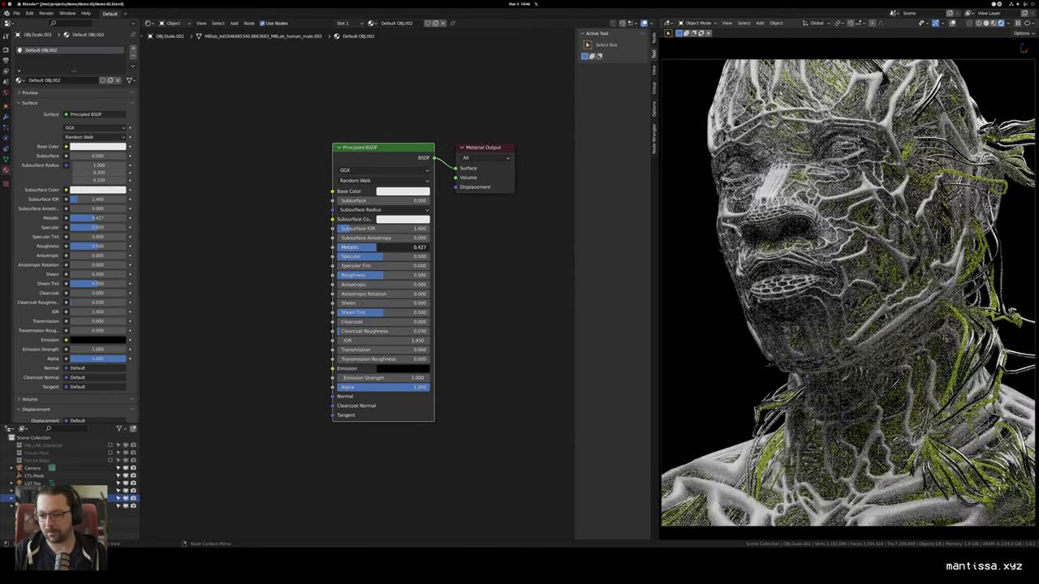
Step: Darken the Base Color of OBJ.Dude.002's Principled BSDF to a dark grey
drag(510, 252, 509, 253)
click(402, 192)
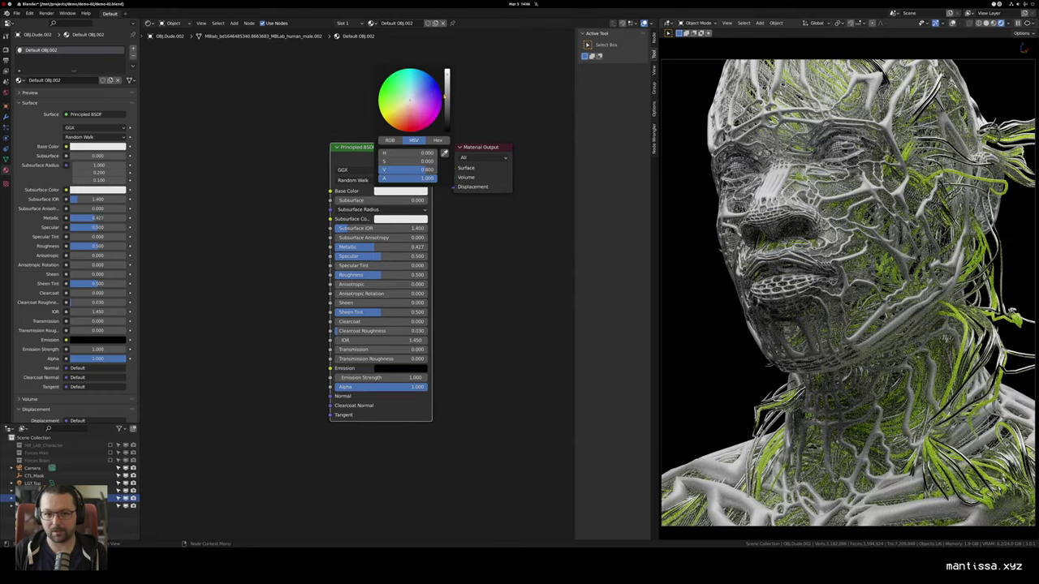
drag(446, 73, 447, 112)
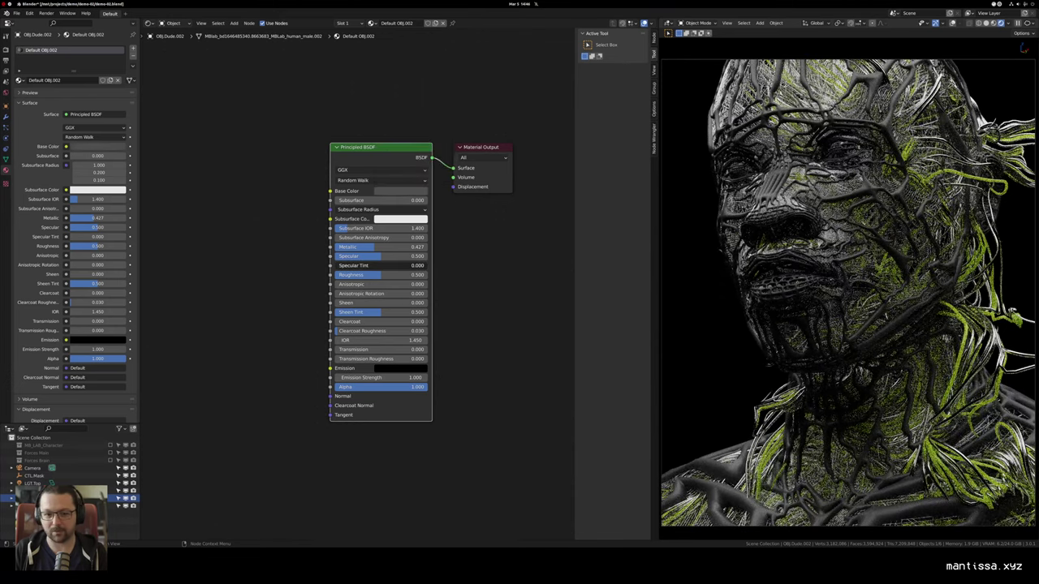
Step: Set the Principled BSDF of OBJ.Dude.002 to Roughness about 0.161 and Metallic about 0.385
click(432, 278)
drag(406, 275, 374, 275)
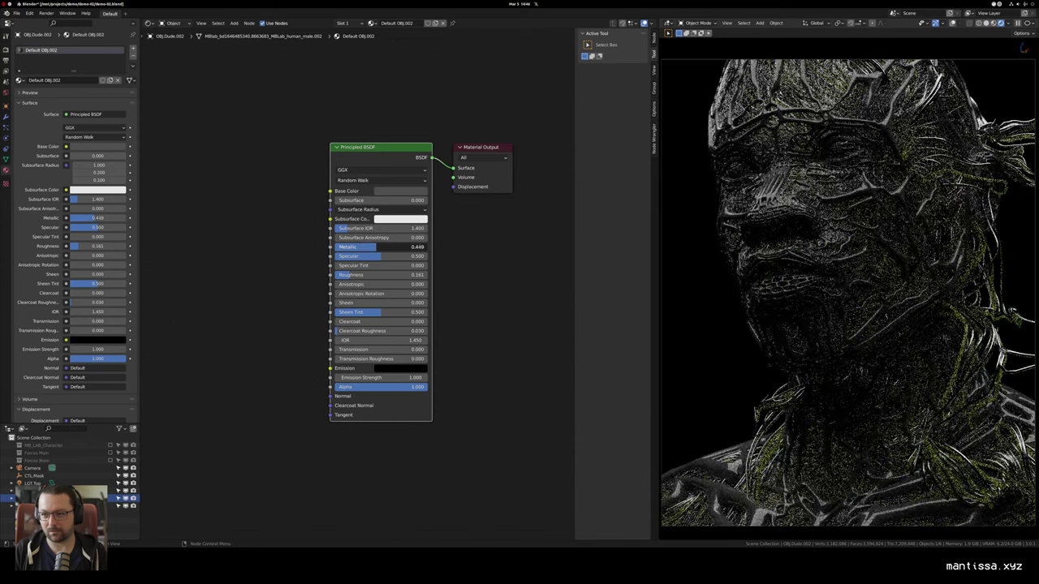
scroll(848, 280, up, 8)
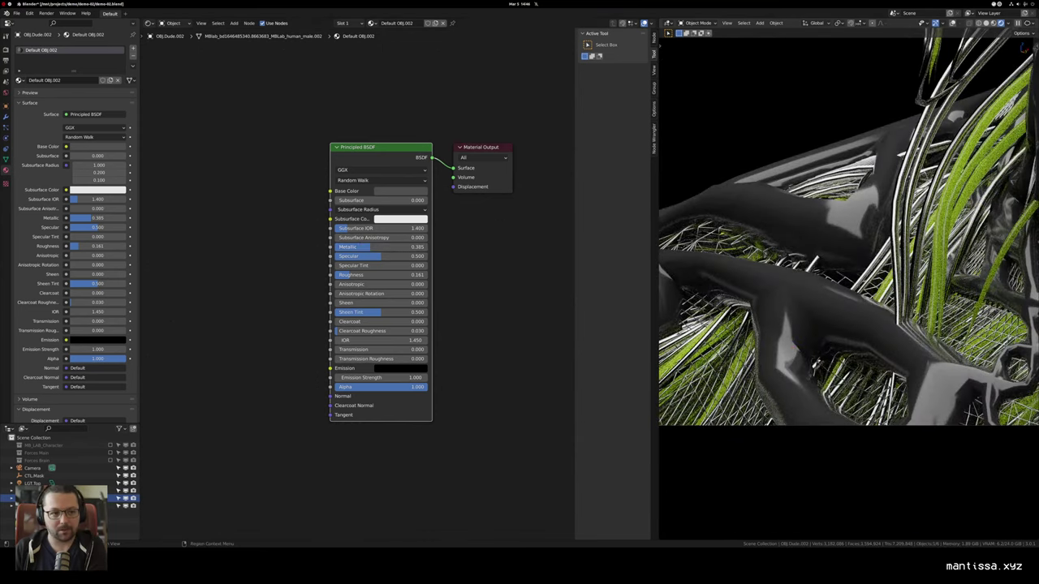
Step: Show the modifier stack of OBJ.Dude.002, widen the 3D viewport and fit the camera view inside it
click(6, 117)
scroll(97, 324, down, 2)
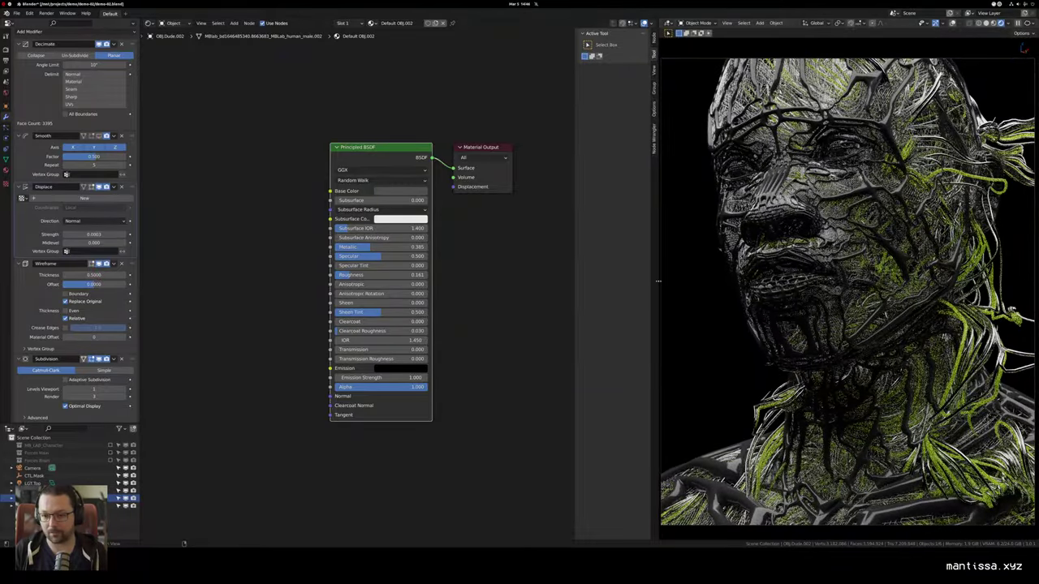
drag(660, 284, 642, 284)
key(Home)
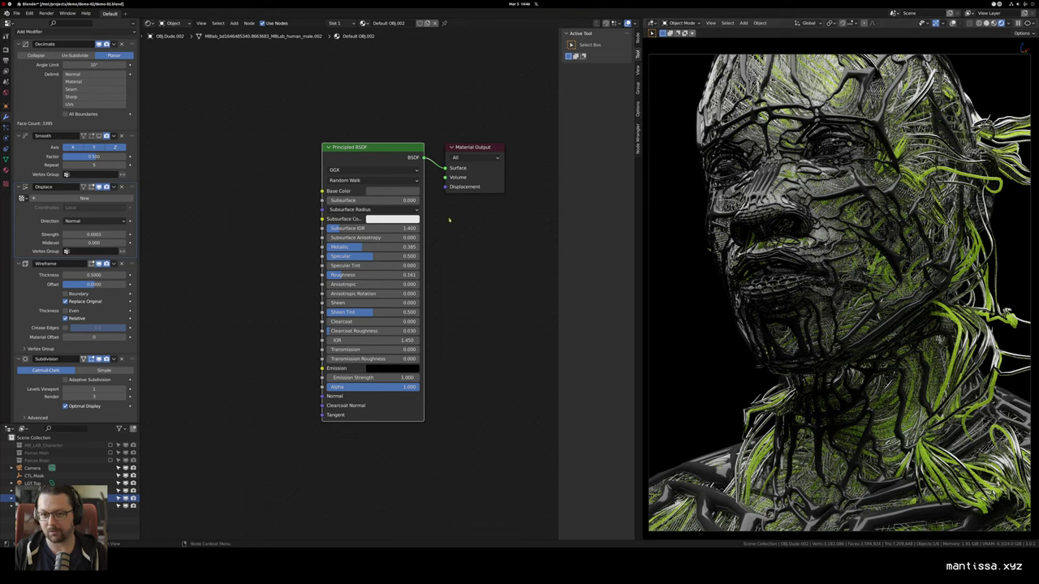
Step: Add a Musgrave Texture node to OBJ.Dude.002's material and preview its Height output on the model
scroll(451, 223, down, 2)
drag(449, 220, 438, 229)
scroll(438, 230, up, 2)
drag(261, 188, 305, 160)
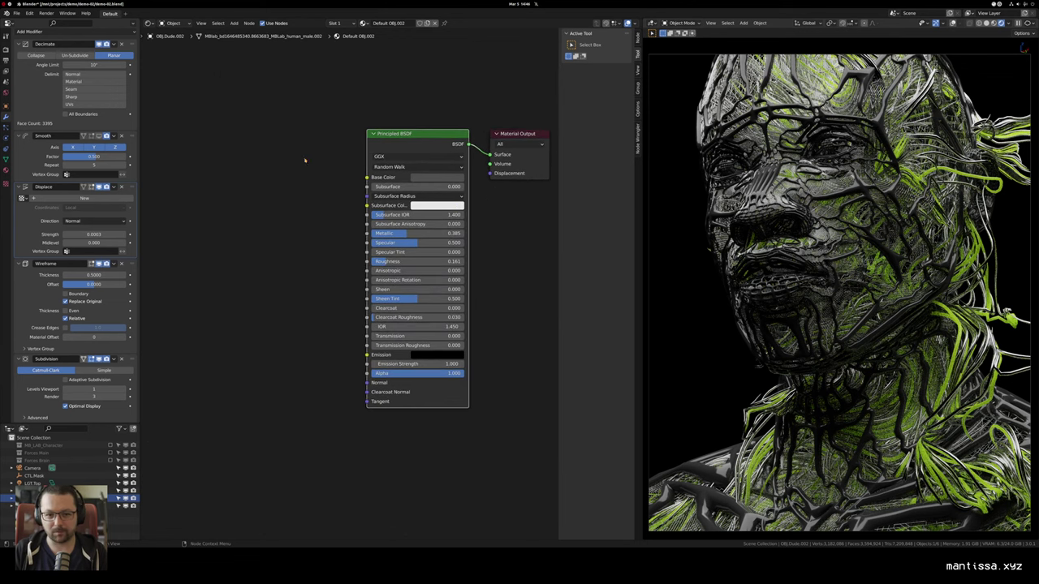
key(shift+a)
mouse_move(213, 208)
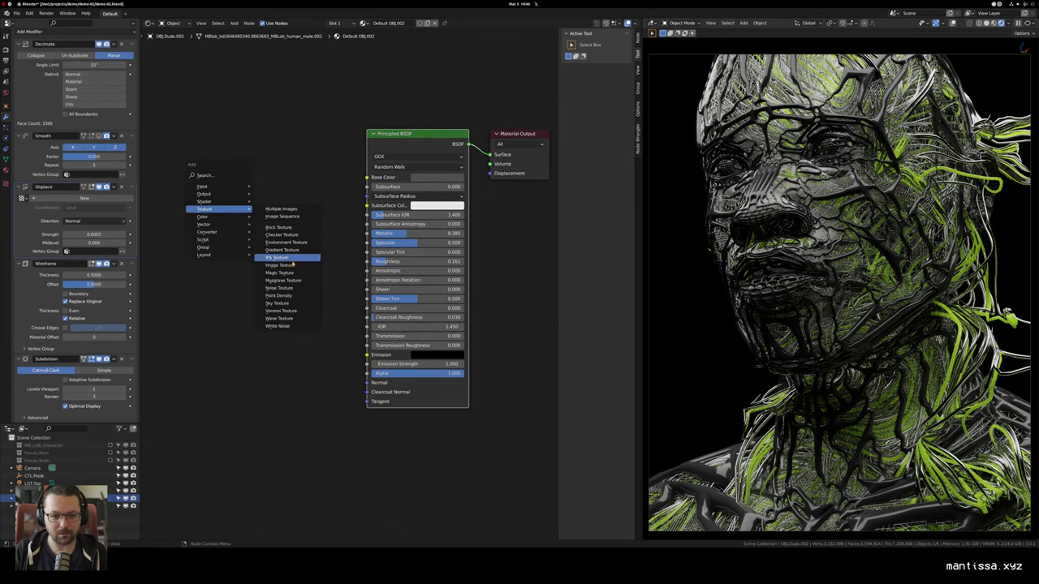
click(284, 280)
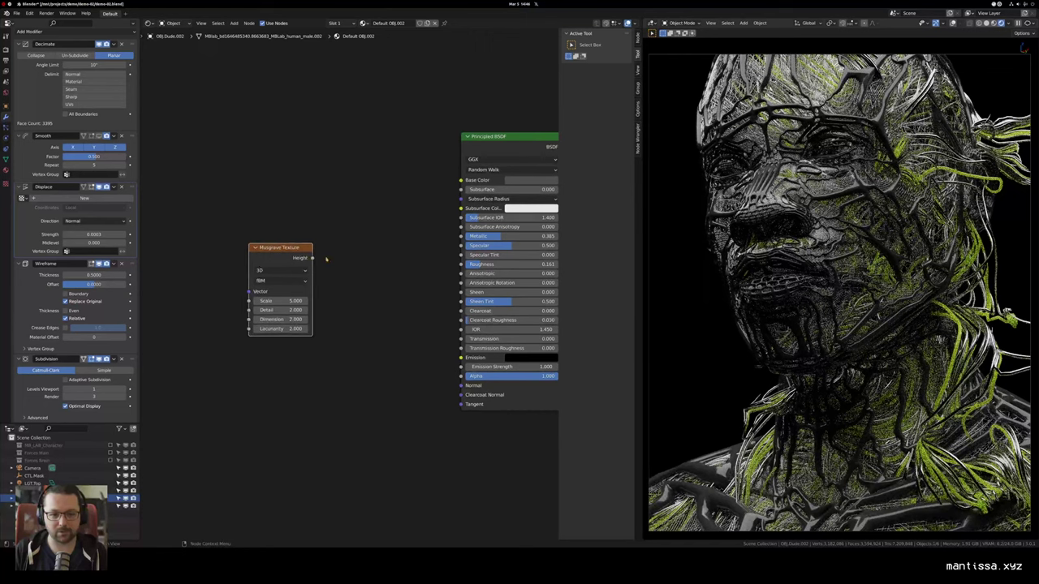
mouse_move(326, 259)
mouse_down()
mouse_move(377, 265)
mouse_move(413, 289)
mouse_up()
ctrl+shift+click(352, 262)
drag(334, 271, 287, 258)
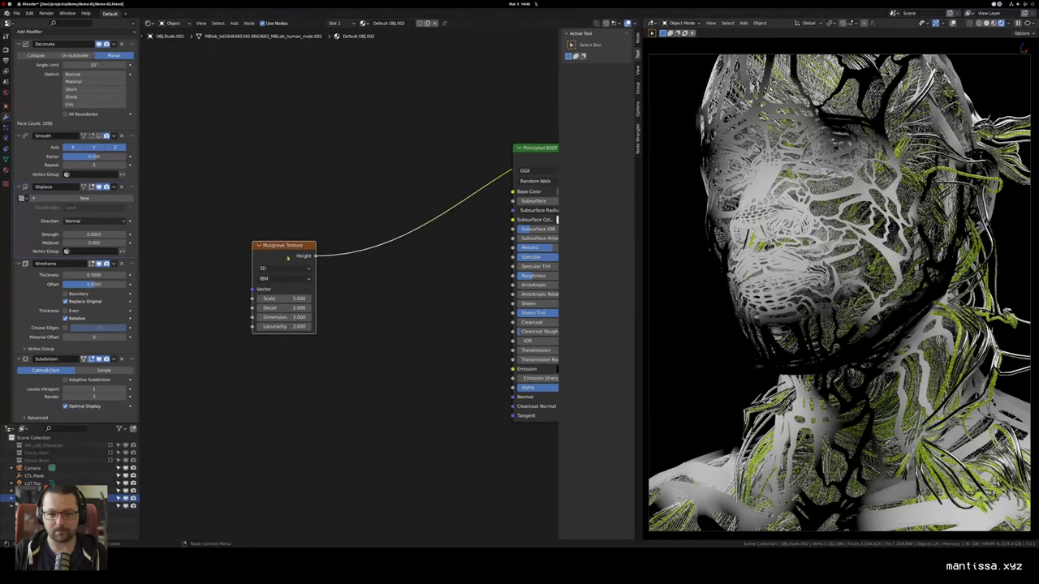
Step: Set the Musgrave Texture's Dimension to 0.000 and feed its Vector from a Mapping node driven by Object texture coordinates
drag(460, 292, 514, 302)
drag(345, 272, 314, 266)
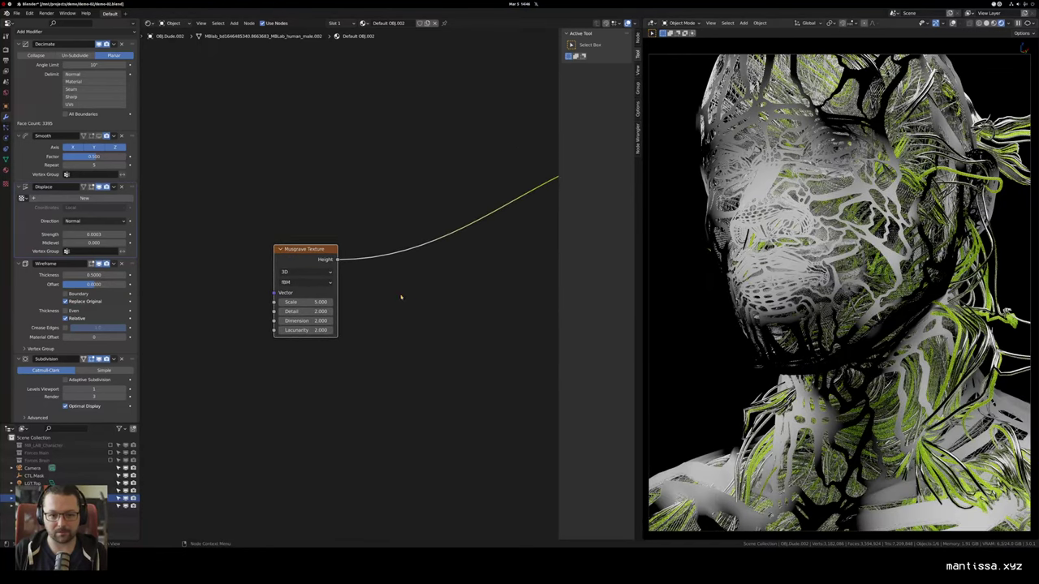
scroll(371, 299, up, 2)
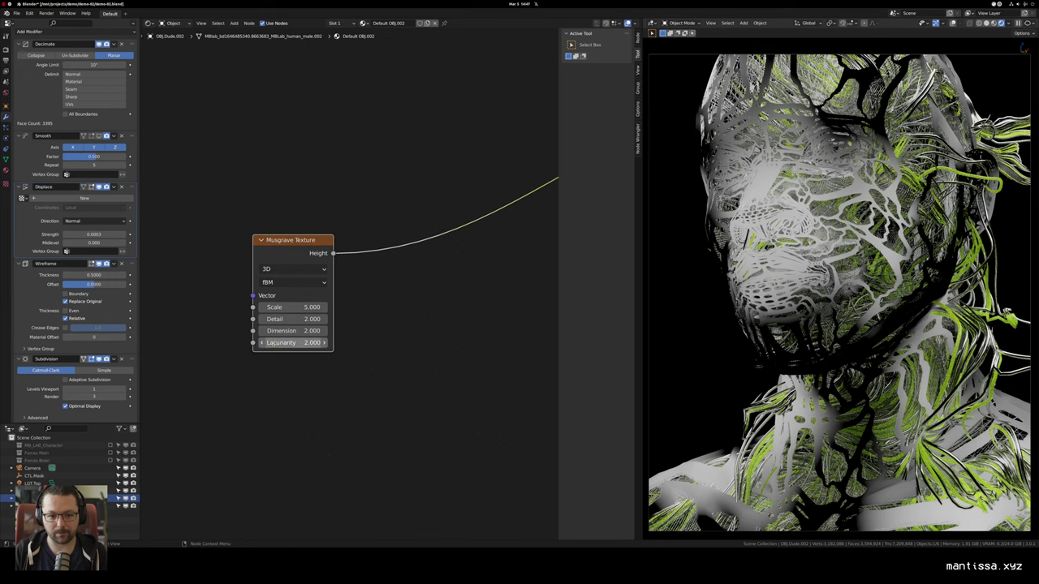
key(BackSpace)
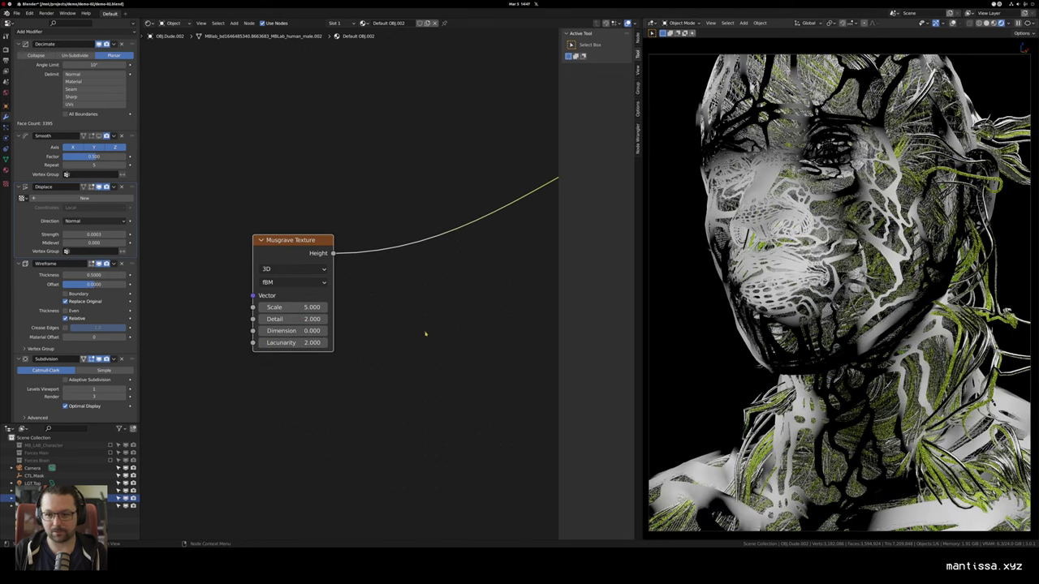
key(ctrl+t)
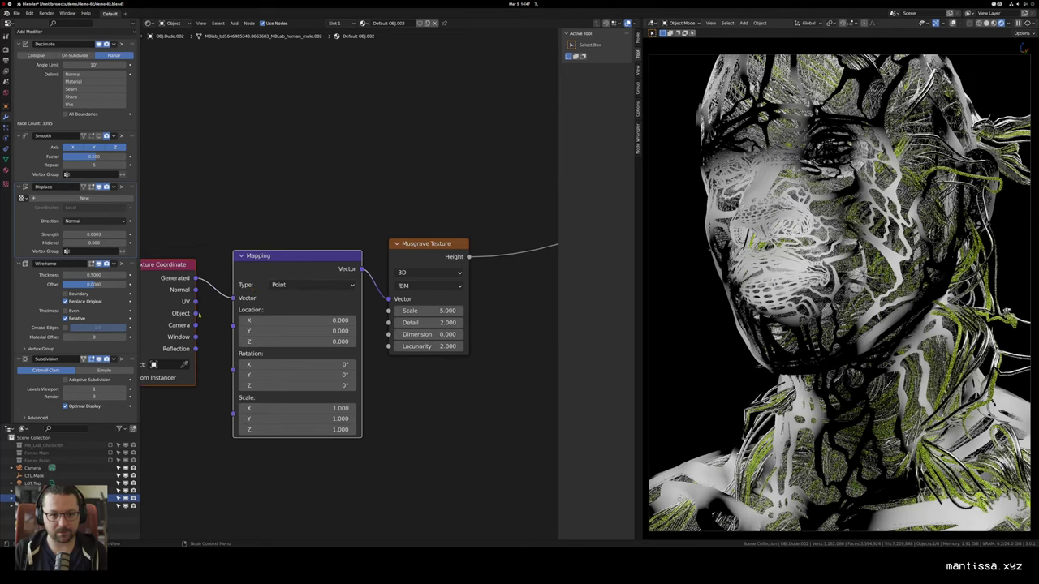
drag(238, 301, 236, 299)
scroll(272, 296, down, 2)
scroll(455, 325, up, 2)
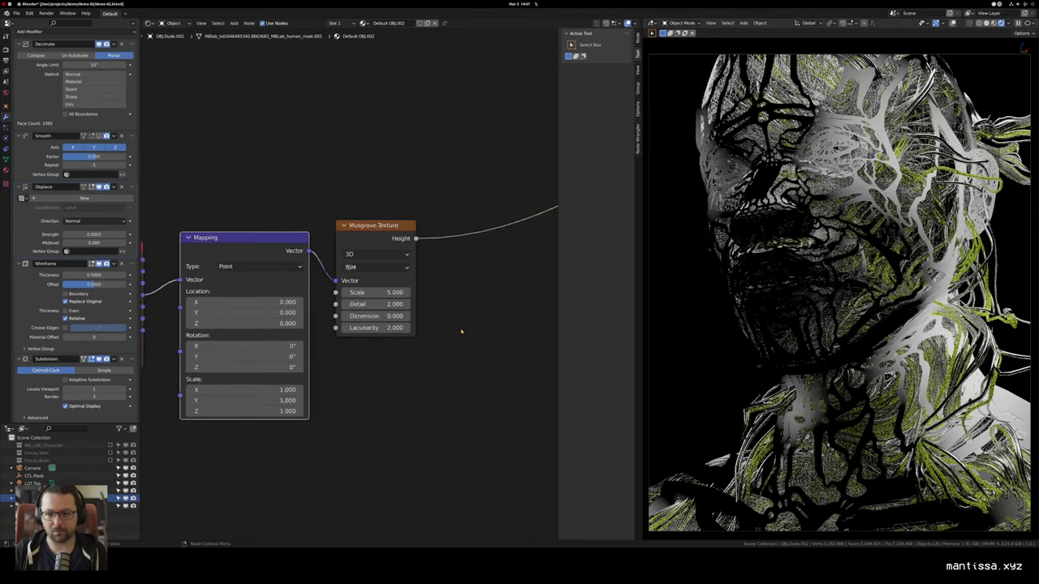
Step: Set the Musgrave Texture to Scale 13.400, Detail 6.890 and Lacunarity 2.520
scroll(406, 310, up, 2)
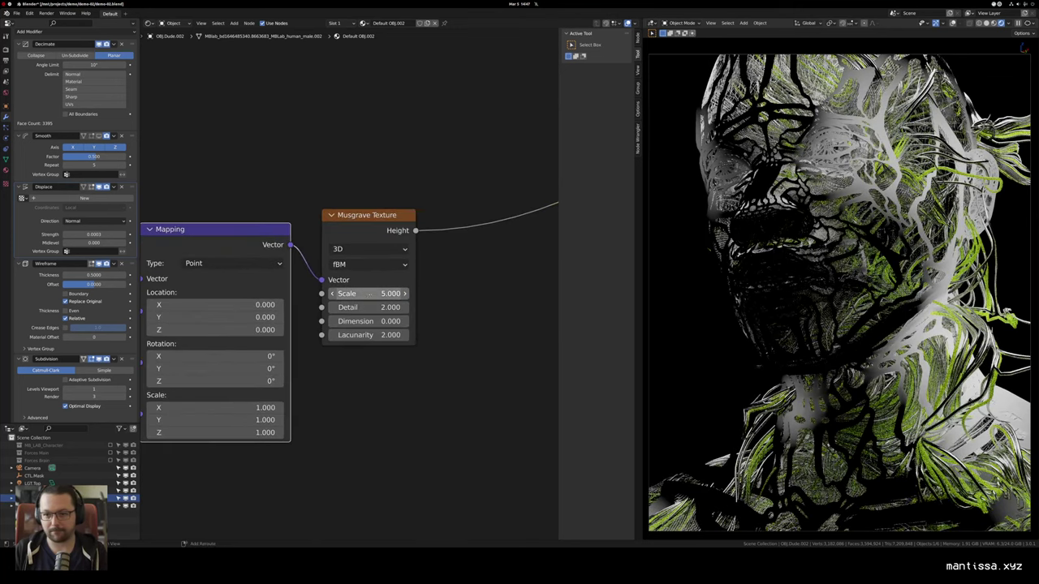
drag(386, 294, 410, 294)
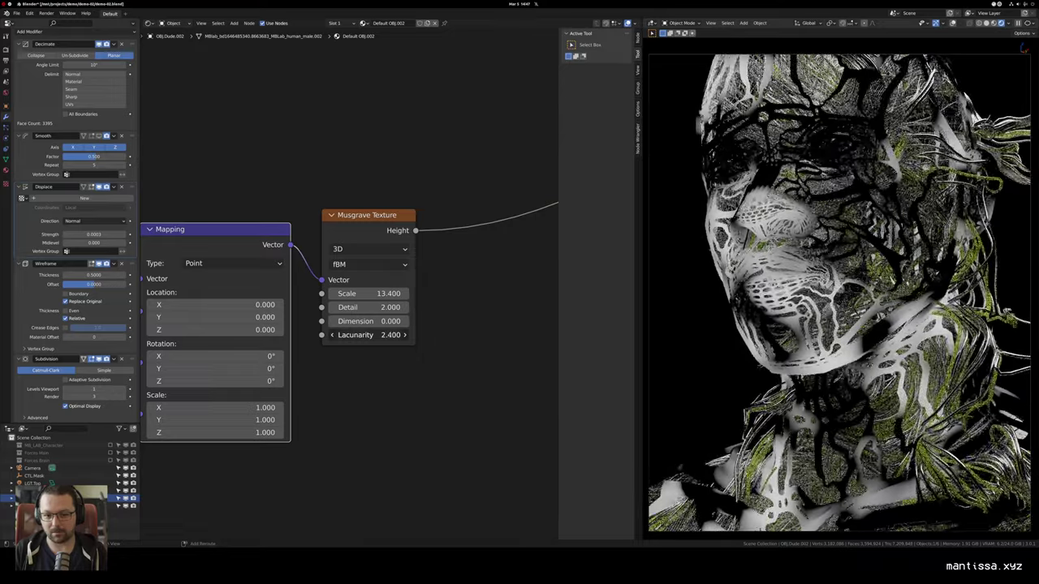
mouse_move(382, 307)
mouse_down()
mouse_move(410, 307)
mouse_move(392, 307)
mouse_up()
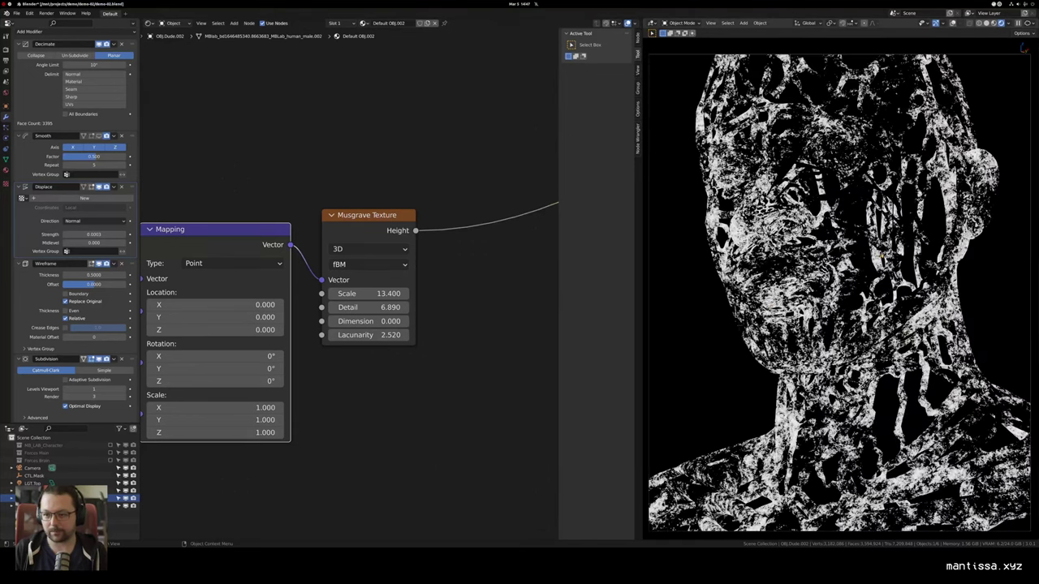
Step: Add a Wave Texture node below the Musgrave Texture and preview its Color output on the model
scroll(406, 293, down, 4)
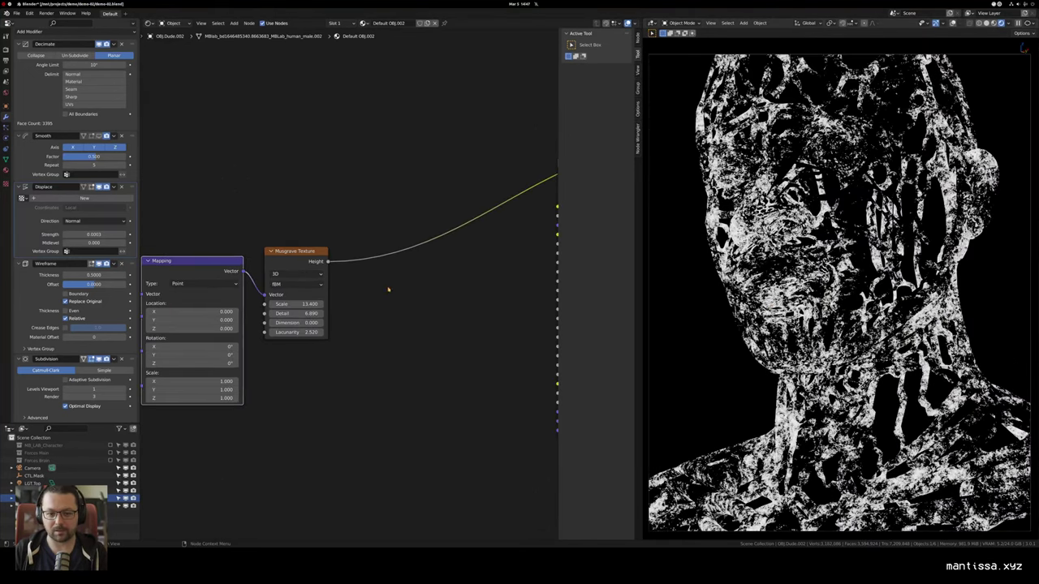
key(shift+a)
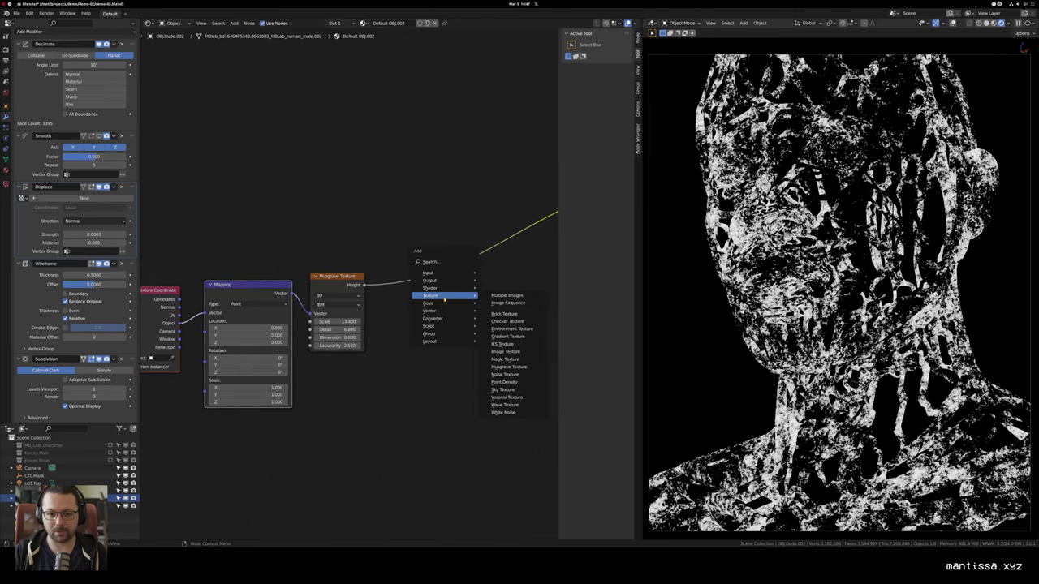
mouse_move(430, 288)
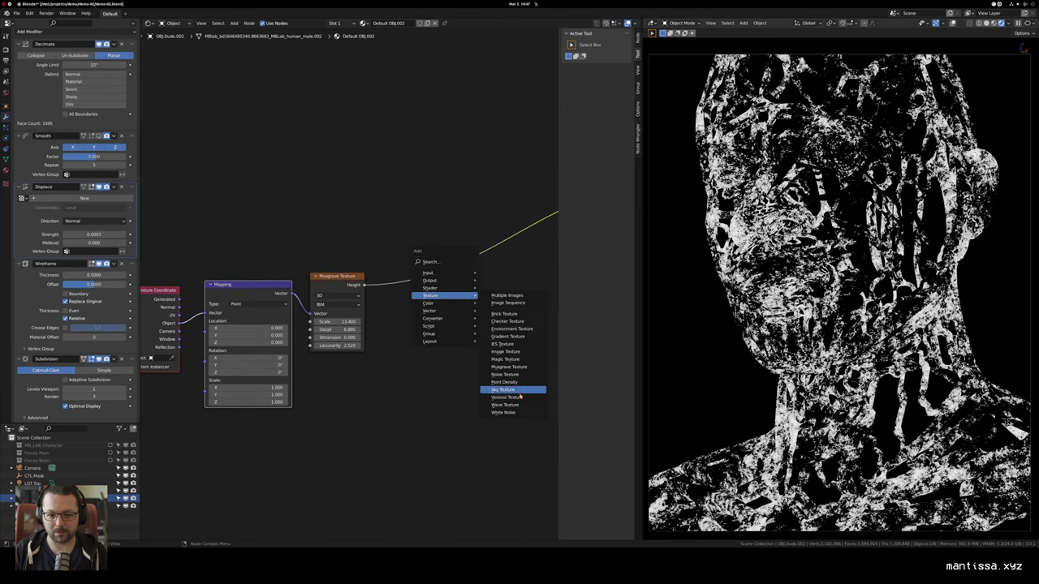
click(507, 405)
click(315, 387)
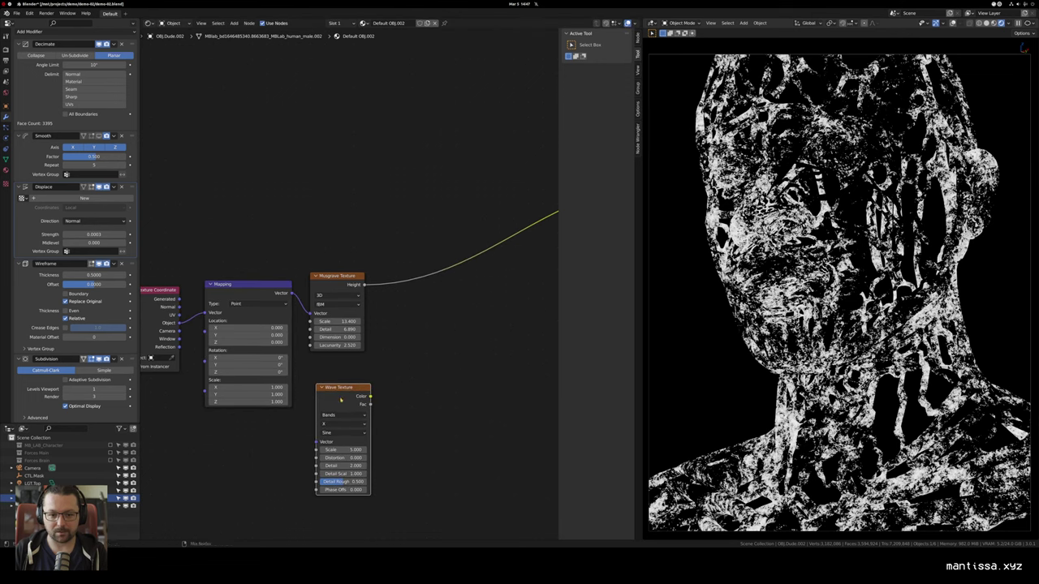
ctrl+shift+click(341, 399)
Step: Set the Wave Texture's type to Rings with Scale 6.140, Distortion 34.800 and Detail 4.300
scroll(447, 371, up, 1)
click(332, 379)
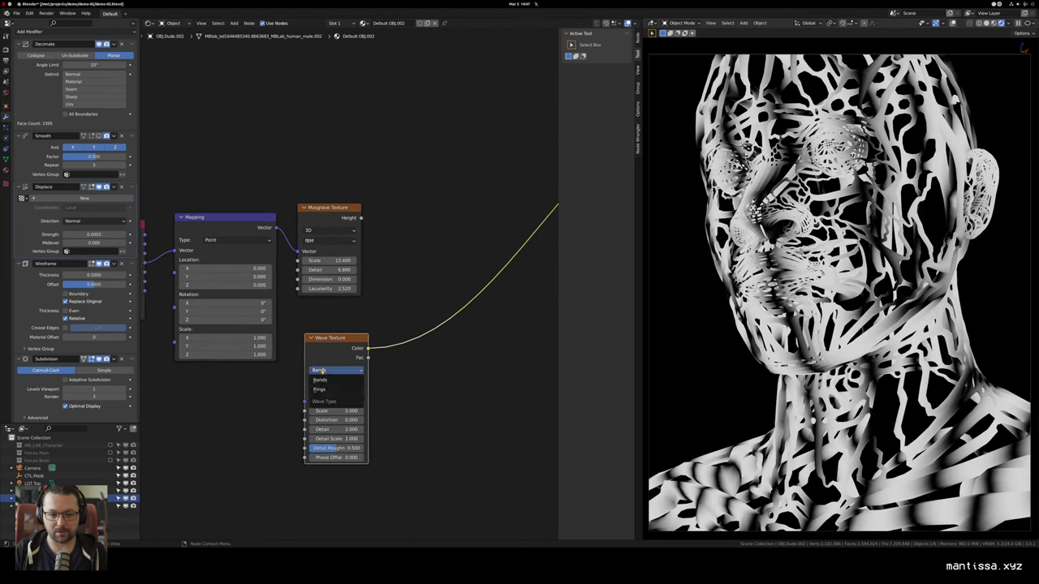
click(327, 371)
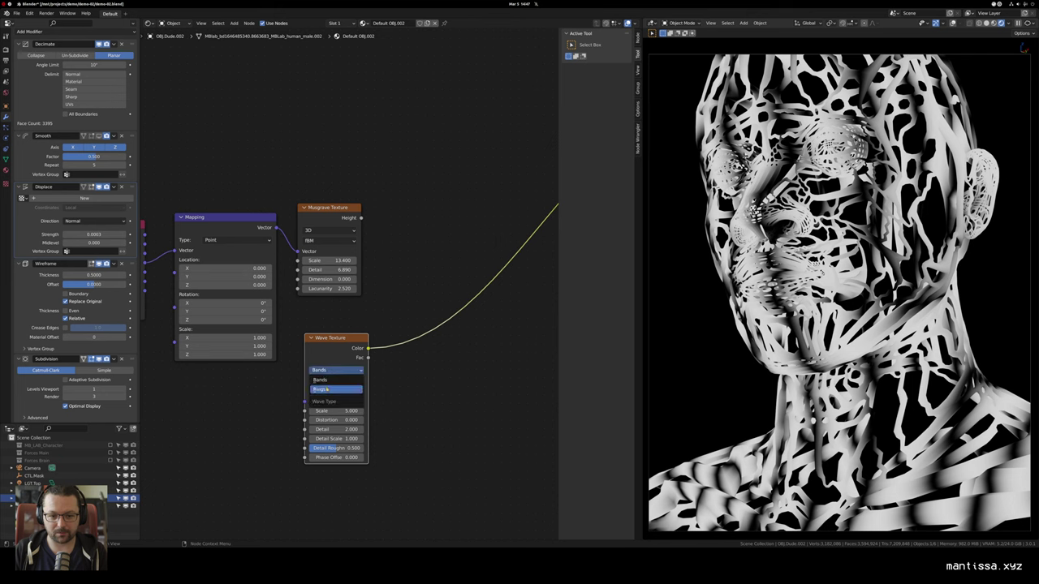
click(333, 388)
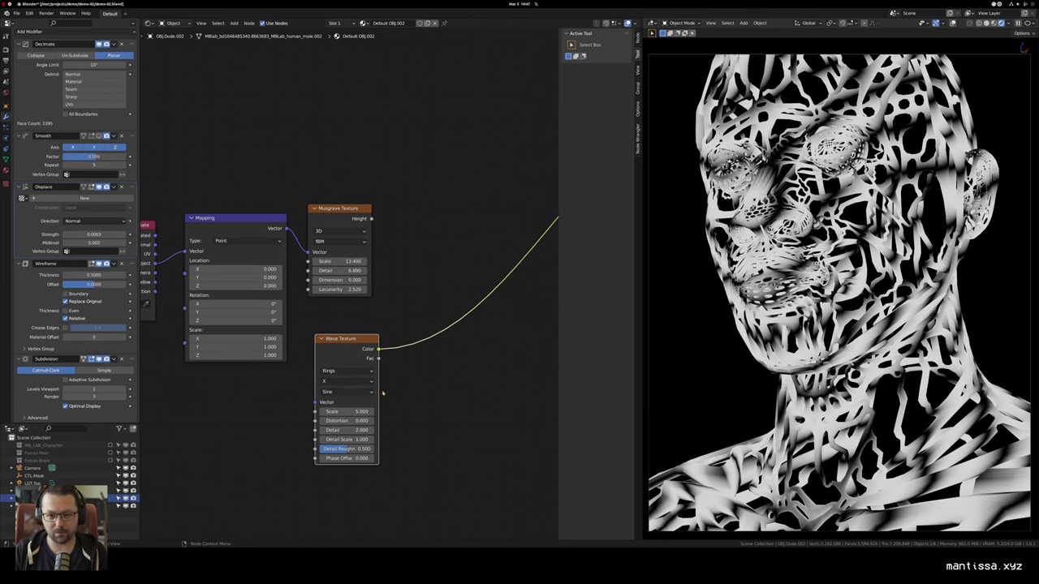
mouse_move(335, 420)
mouse_down()
mouse_move(382, 420)
mouse_move(323, 413)
mouse_move(373, 412)
mouse_move(334, 412)
mouse_up()
drag(407, 393, 419, 392)
drag(357, 429, 376, 428)
scroll(473, 392, down, 1)
drag(373, 363, 355, 383)
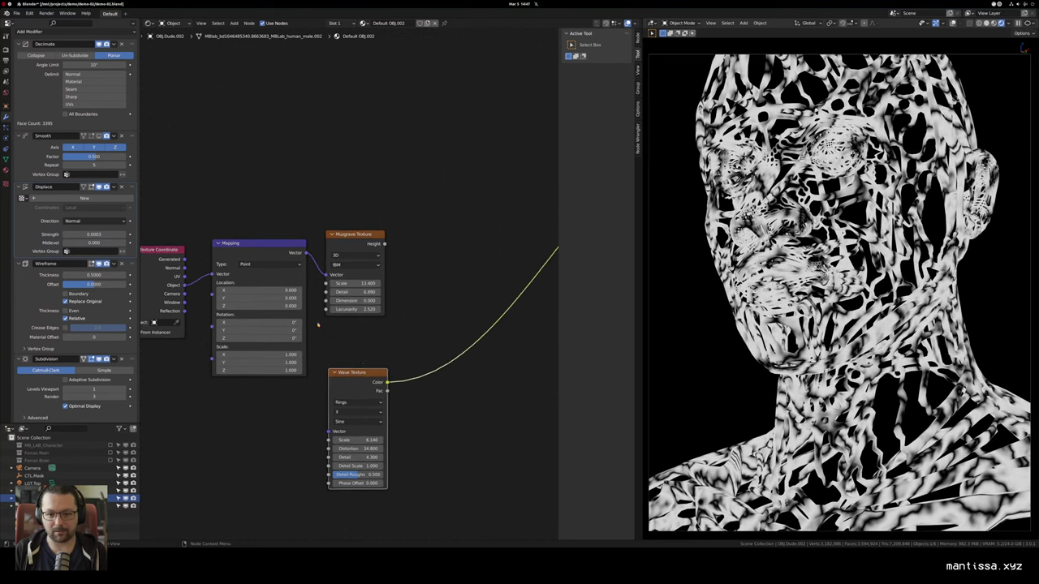
Step: Spread the Musgrave and Wave Texture nodes apart and connect the Object texture coordinates to the Wave Texture's Vector
drag(384, 239, 503, 232)
drag(359, 375, 349, 385)
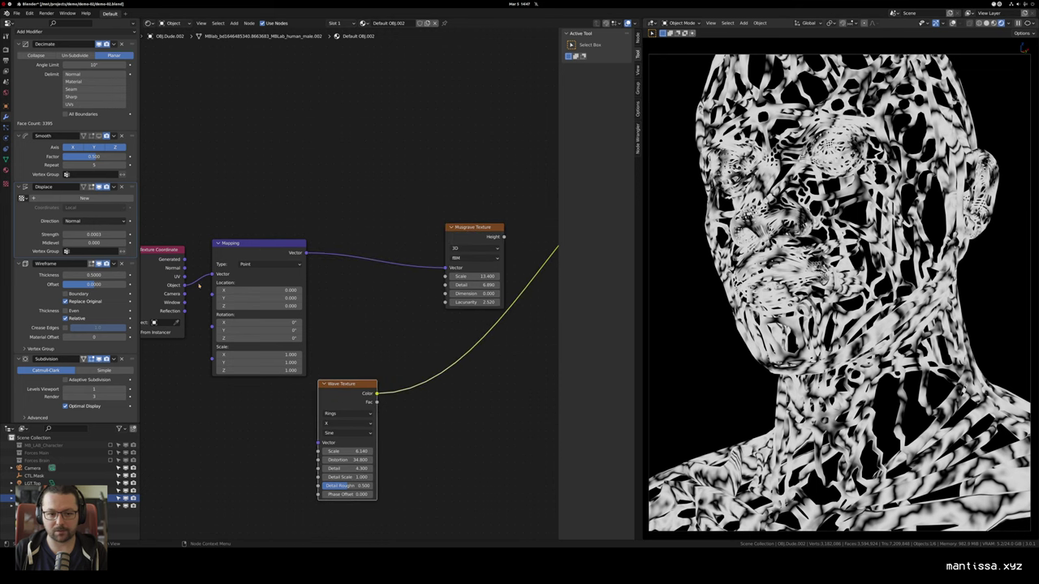
drag(185, 286, 185, 289)
drag(320, 445, 320, 444)
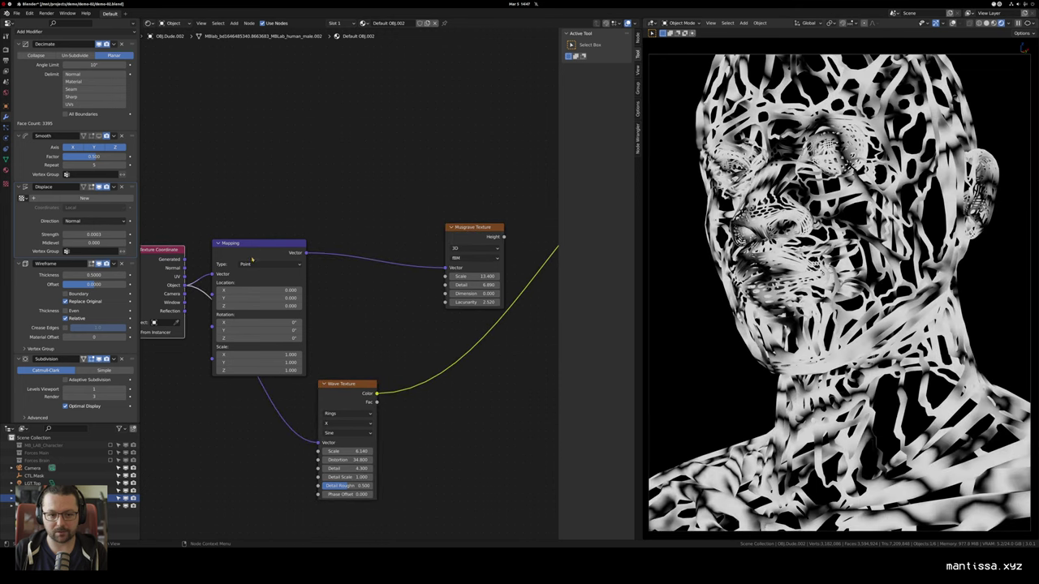
Step: Delete the Mapping node while keeping Object coordinates linked to the Musgrave Texture, and reposition both texture nodes
click(249, 258)
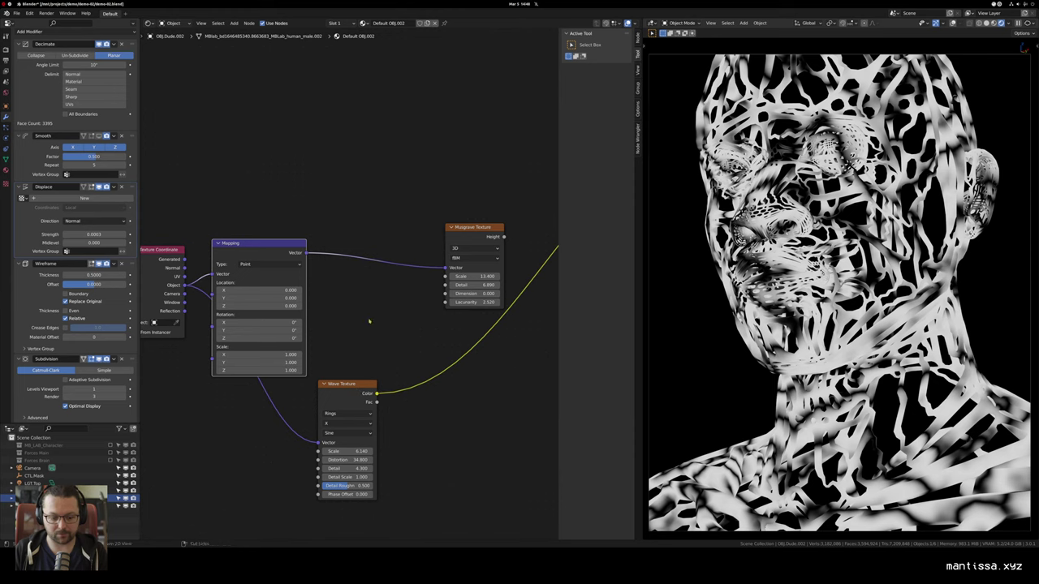
key(ctrl+x)
drag(355, 386, 317, 348)
drag(437, 251, 414, 186)
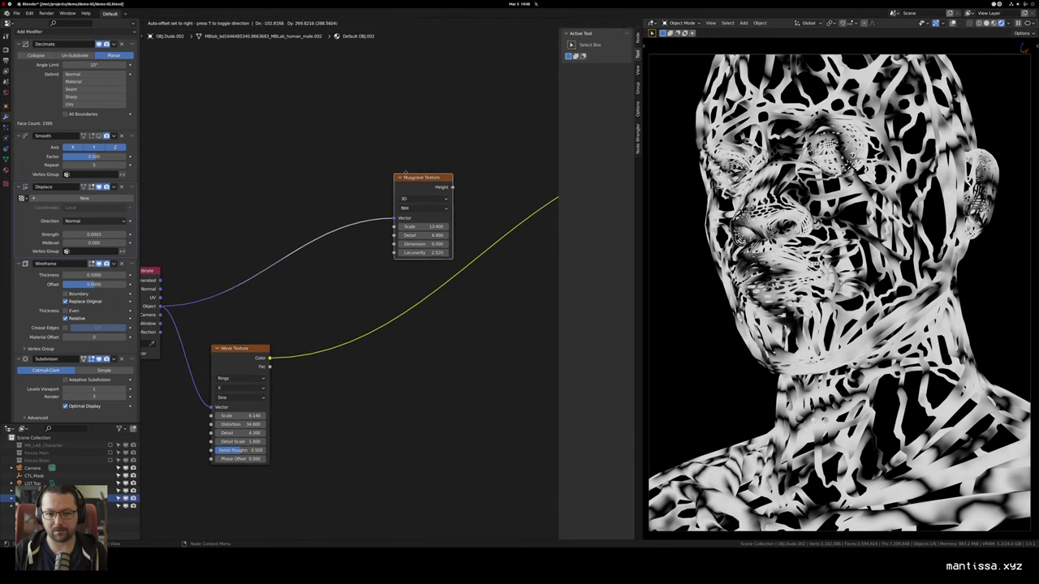
Step: Insert a MixRGB node before the Musgrave Texture's Vector, feed the Wave Color into Color2 and preview the Musgrave output
key(shift+a)
mouse_move(293, 268)
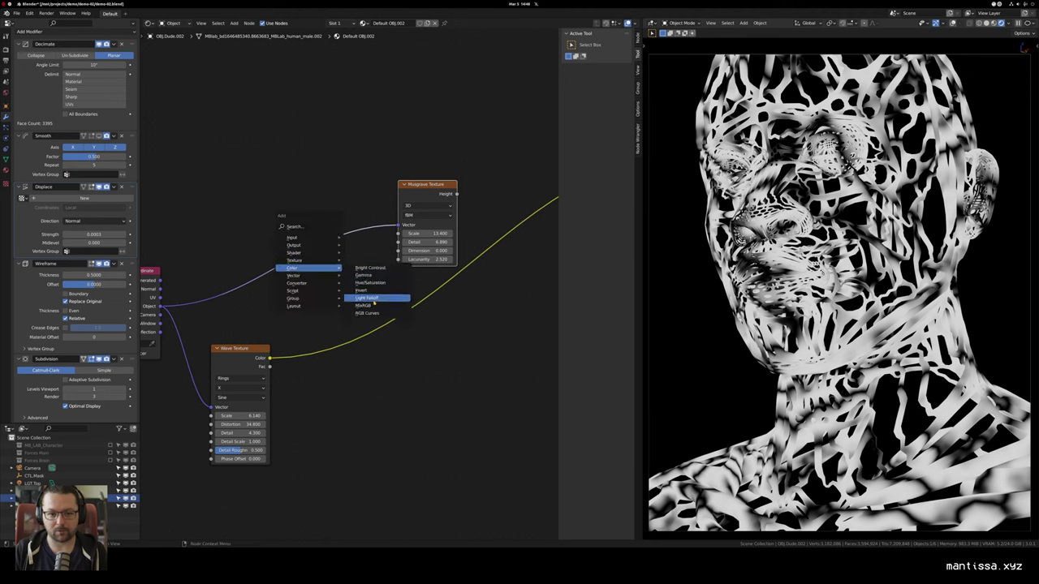
click(371, 306)
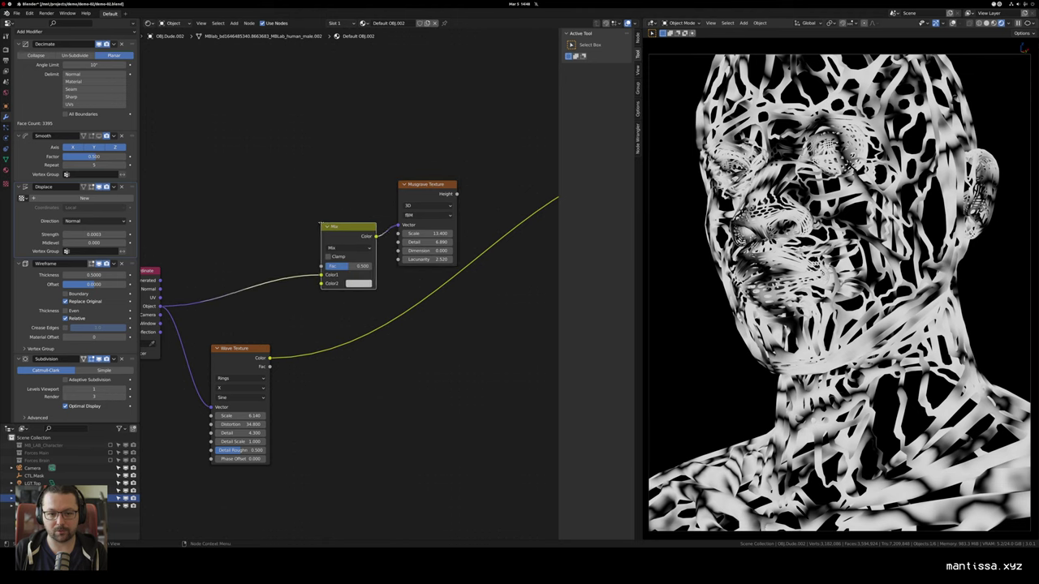
click(338, 253)
drag(269, 358, 286, 309)
ctrl+shift+click(421, 226)
scroll(423, 244, up, 1)
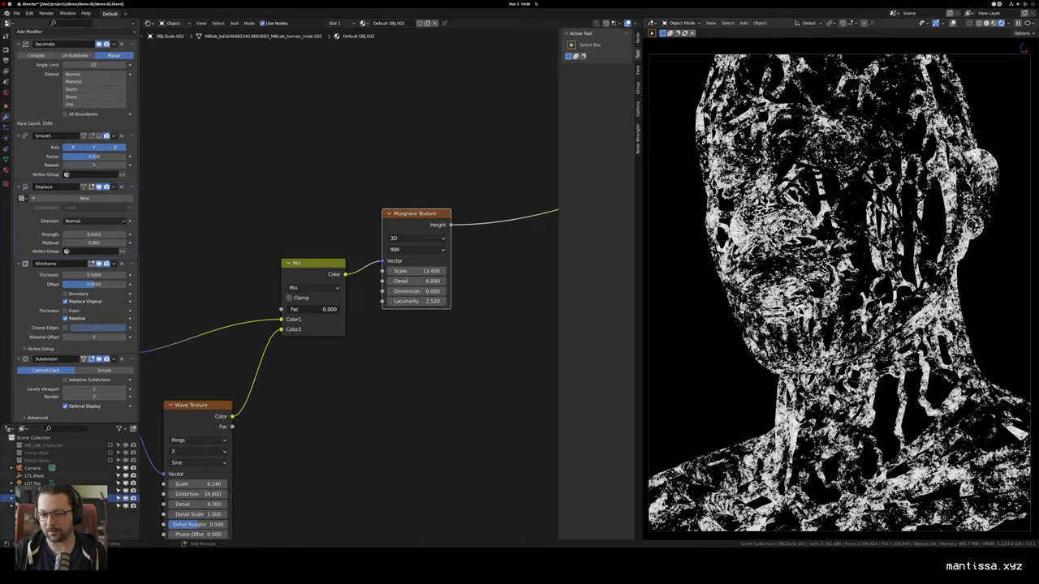
Step: Set the Mix node's Fac to about 0.047 and inspect the distorted pattern around the head
drag(285, 310, 288, 310)
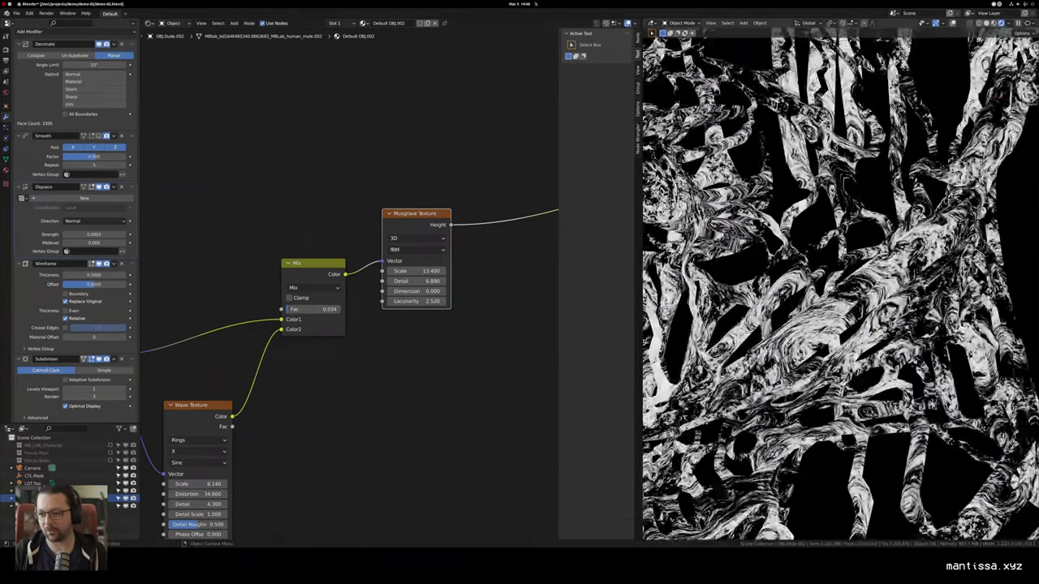
drag(288, 309, 293, 310)
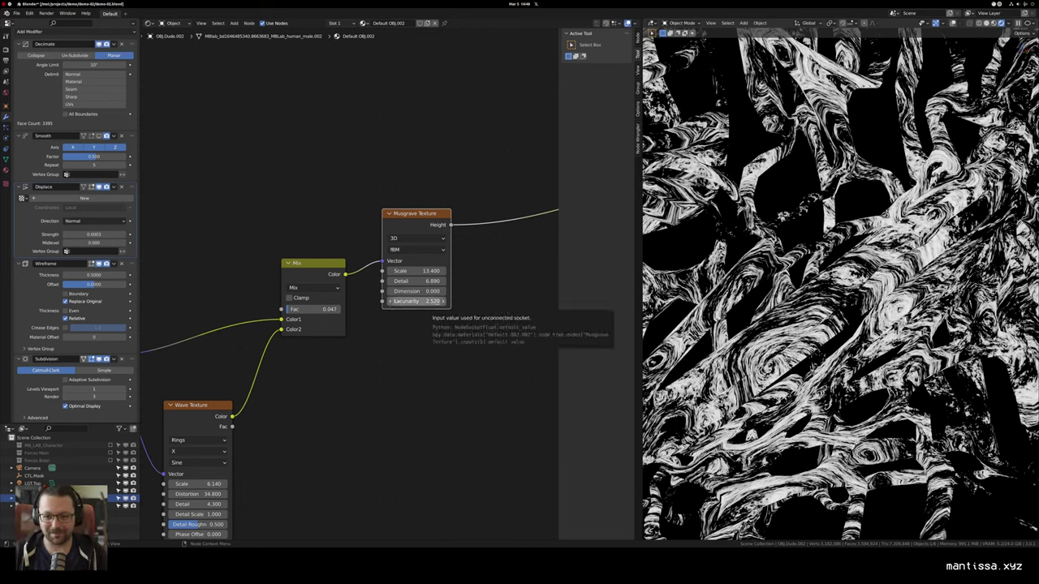
scroll(739, 284, down, 10)
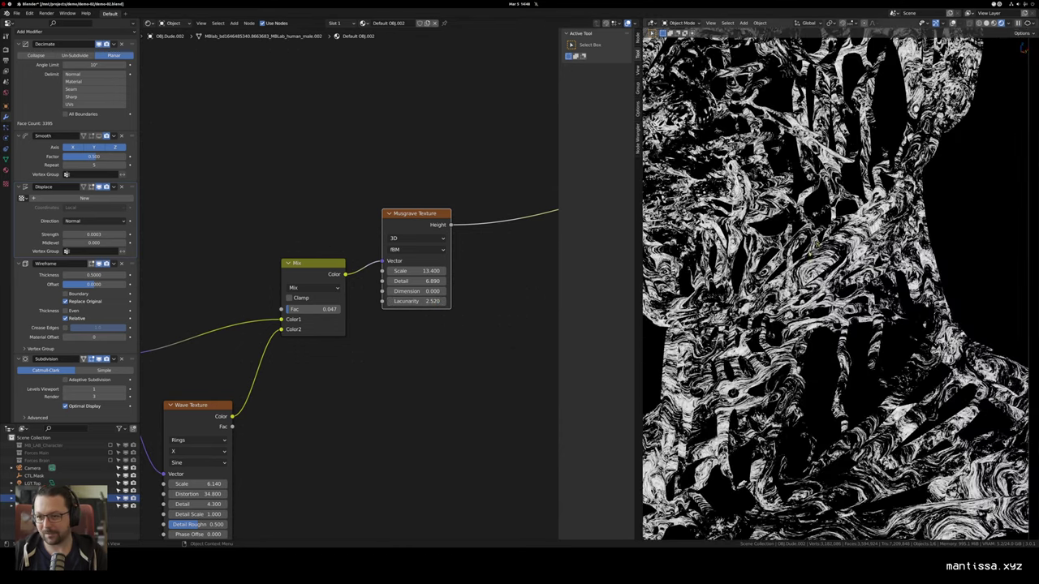
drag(740, 283, 837, 268)
scroll(836, 268, up, 4)
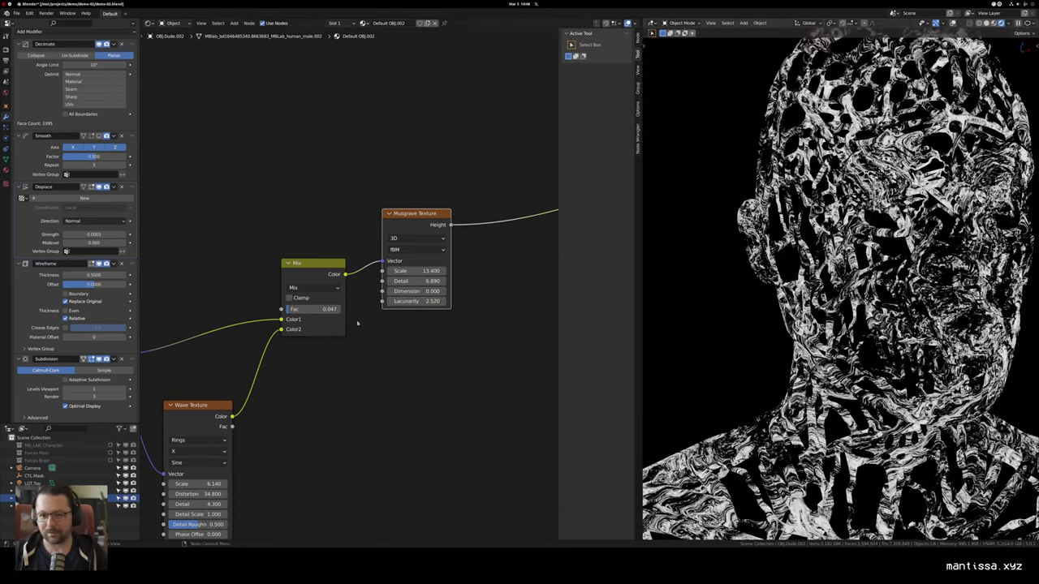
Step: Move the texture node chain ending in the Musgrave Texture away from the Principled BSDF to make room between them
scroll(357, 322, down, 3)
drag(467, 281, 381, 273)
scroll(381, 273, up, 3)
drag(469, 261, 406, 280)
scroll(740, 307, up, 6)
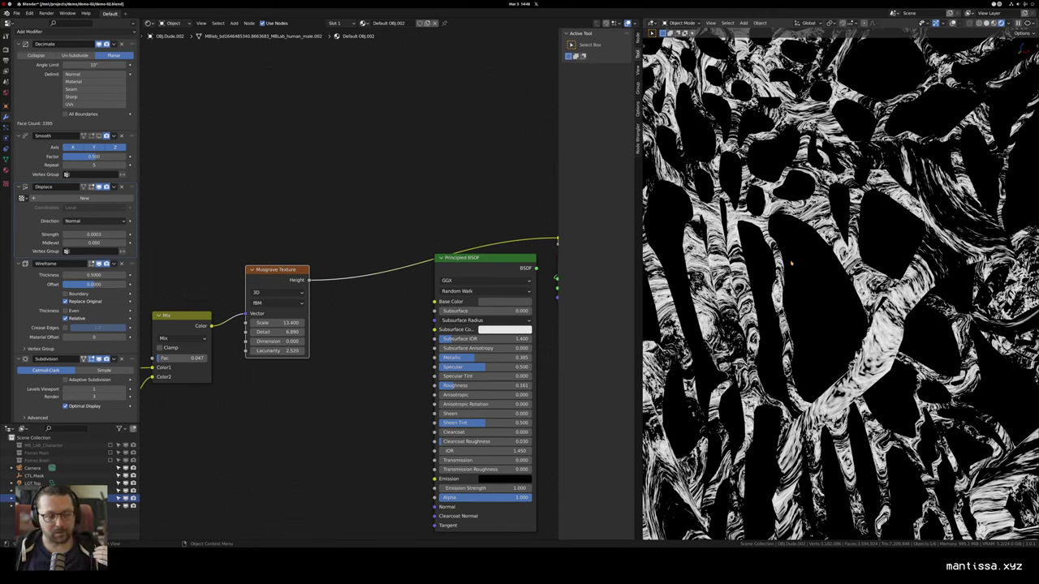
scroll(320, 243, down, 5)
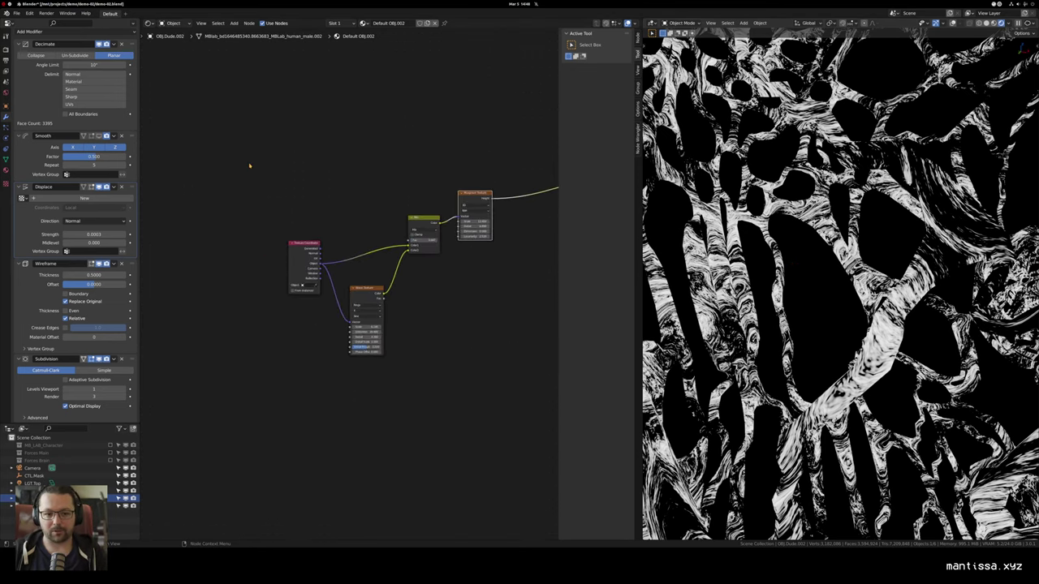
key(g)
click(383, 312)
drag(429, 294, 316, 398)
Step: Insert a Map Range node on the Musgrave Texture's Height output
scroll(378, 316, up, 6)
key(shift+a)
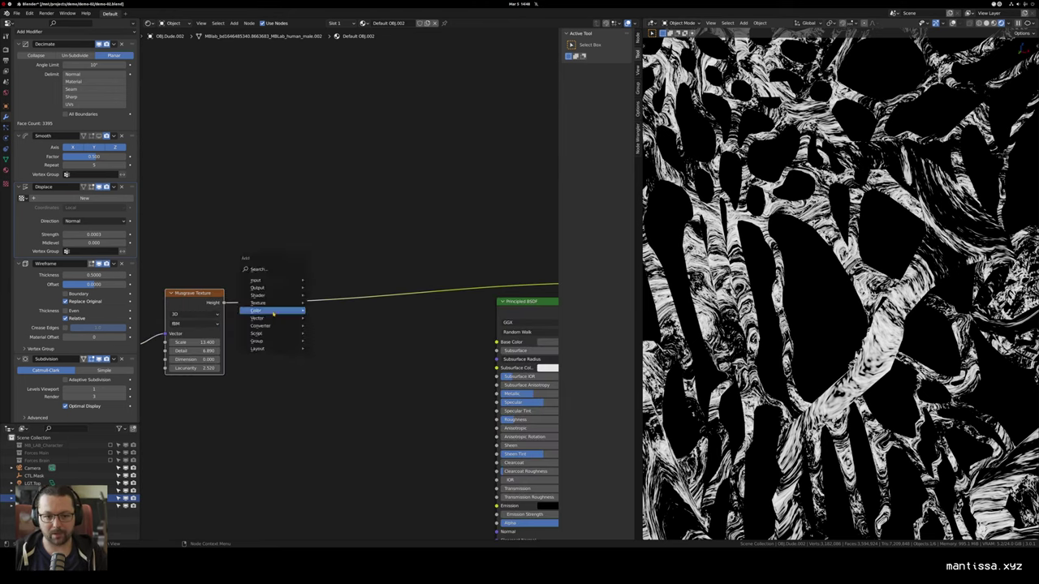
mouse_move(257, 318)
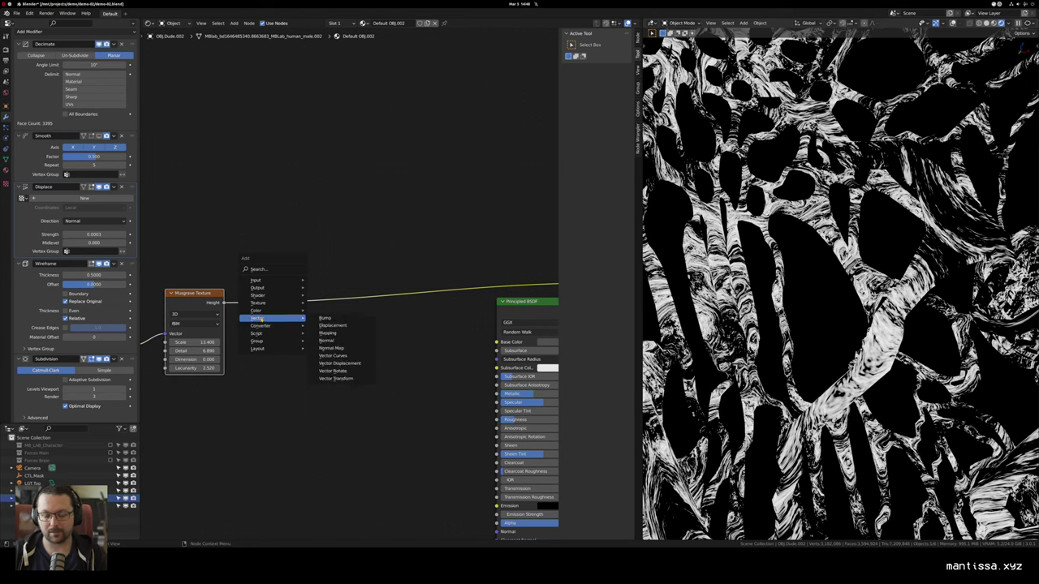
click(330, 378)
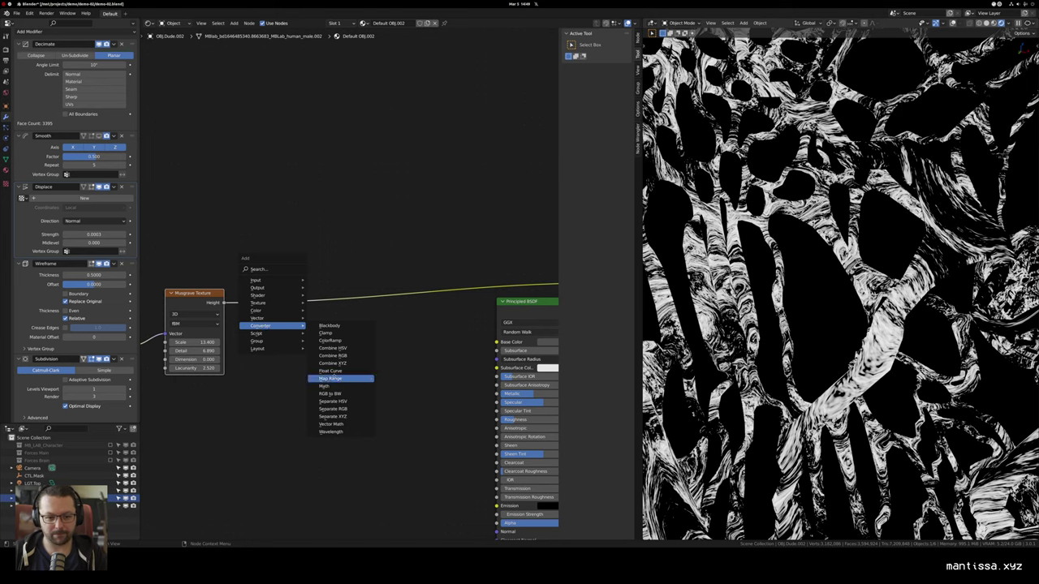
click(292, 294)
scroll(366, 357, up, 2)
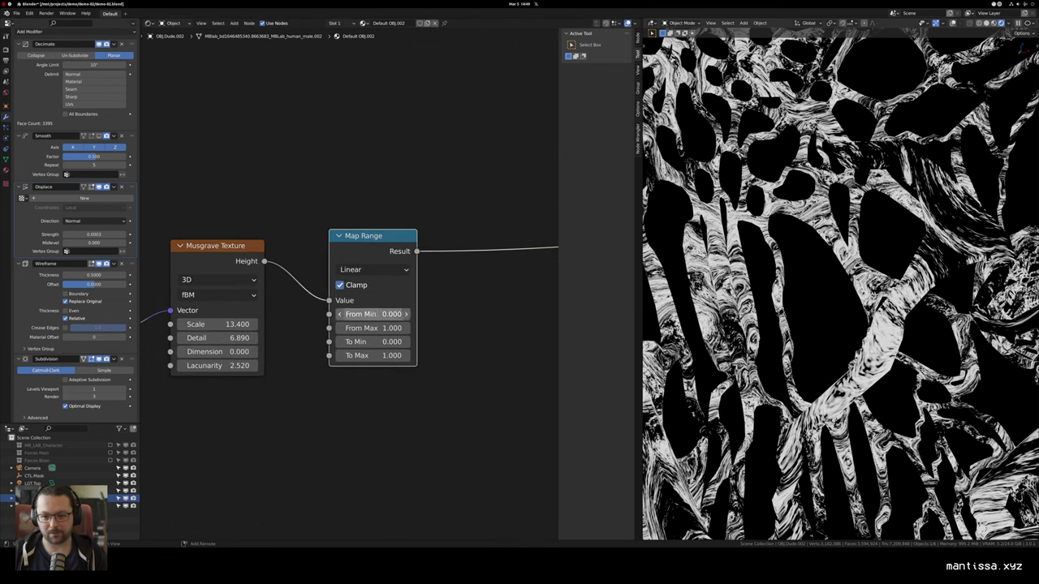
Step: Set the Map Range node's From Min to -1.650 and From Max to 1.890, checking the pattern's contrast on the head
drag(374, 314, 313, 315)
scroll(864, 148, up, 2)
scroll(869, 162, down, 10)
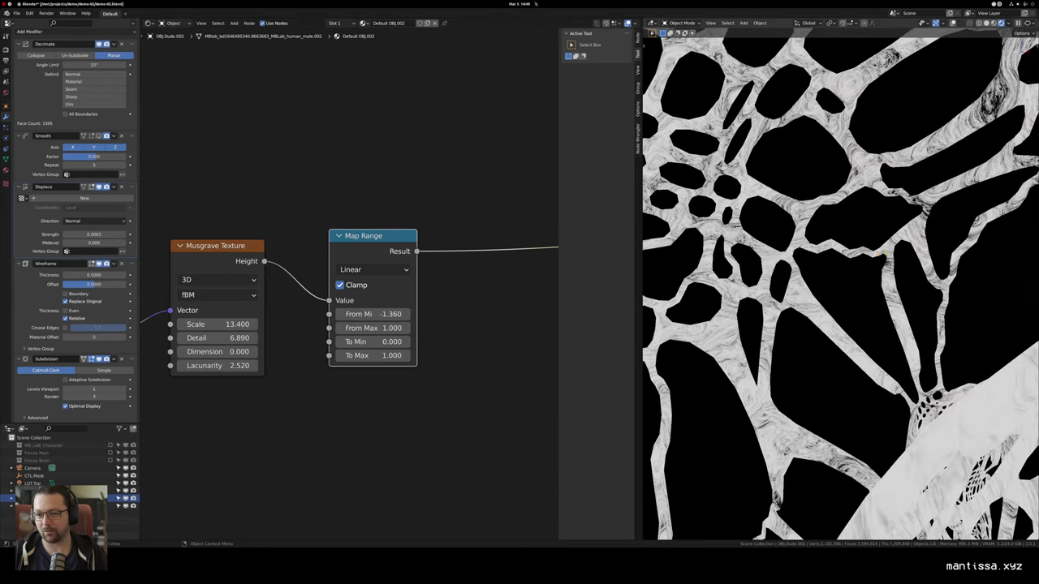
drag(893, 244, 877, 280)
scroll(877, 276, up, 10)
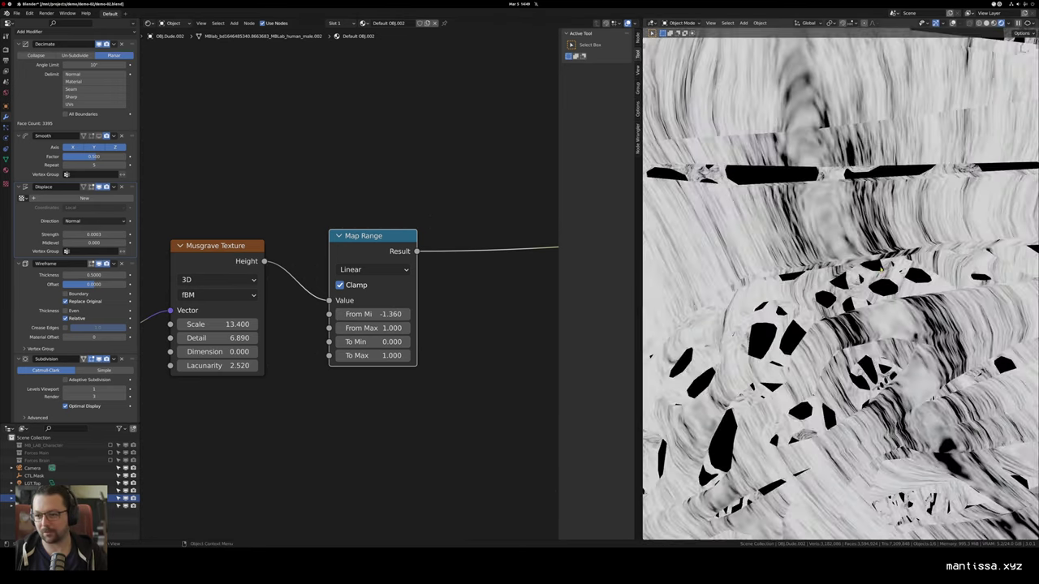
drag(369, 315, 345, 314)
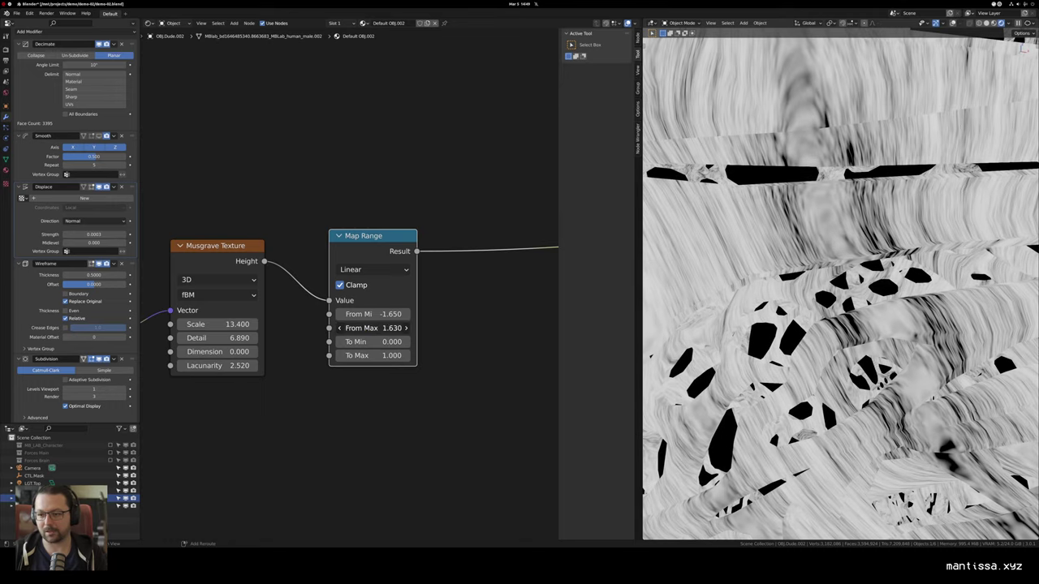
mouse_move(369, 328)
mouse_down()
mouse_move(386, 328)
mouse_move(370, 328)
mouse_up()
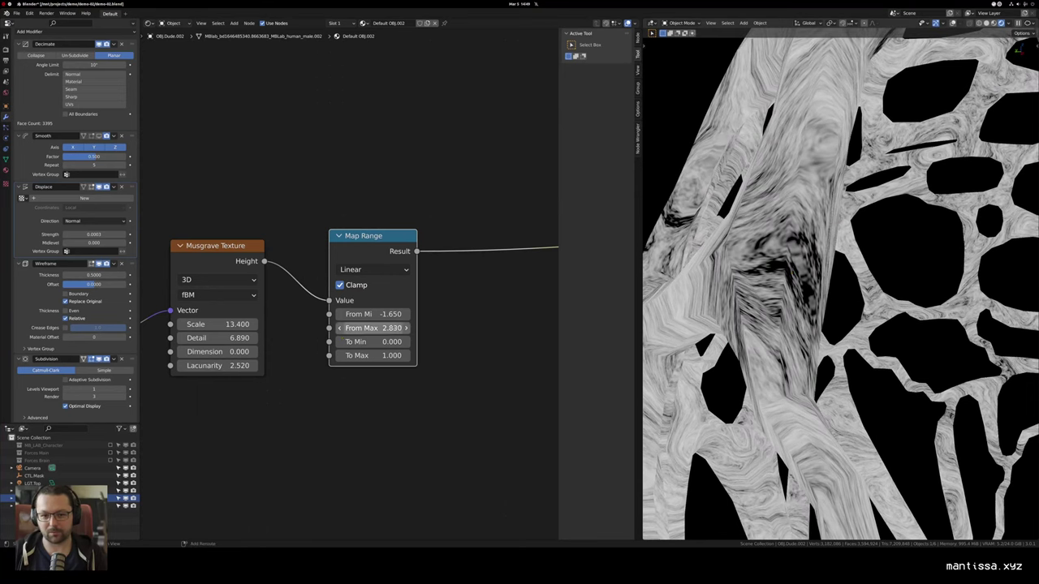
drag(374, 328, 406, 328)
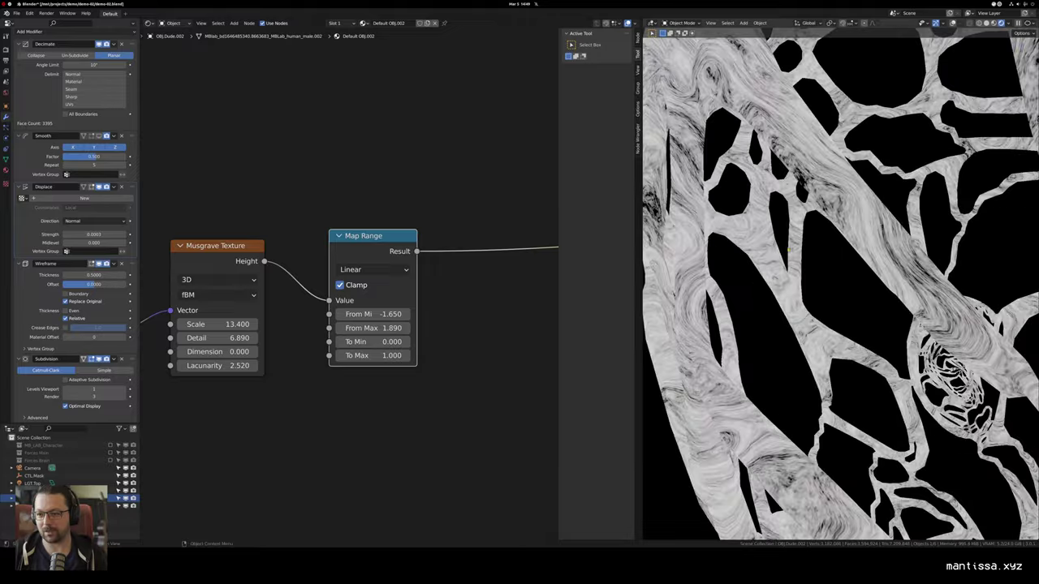
scroll(840, 284, down, 5)
scroll(840, 285, down, 3)
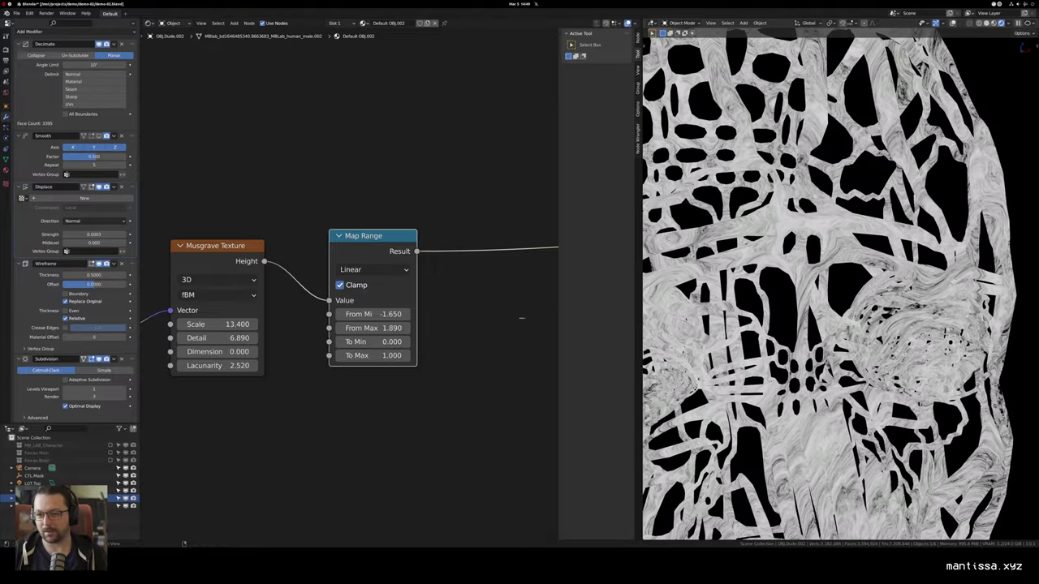
Step: Select the whole texture chain including the Map Range node and move it farther from the Principled BSDF
scroll(487, 312, down, 2)
drag(459, 296, 410, 238)
scroll(274, 271, down, 1)
scroll(225, 216, down, 2)
drag(225, 216, 422, 211)
scroll(213, 212, down, 2)
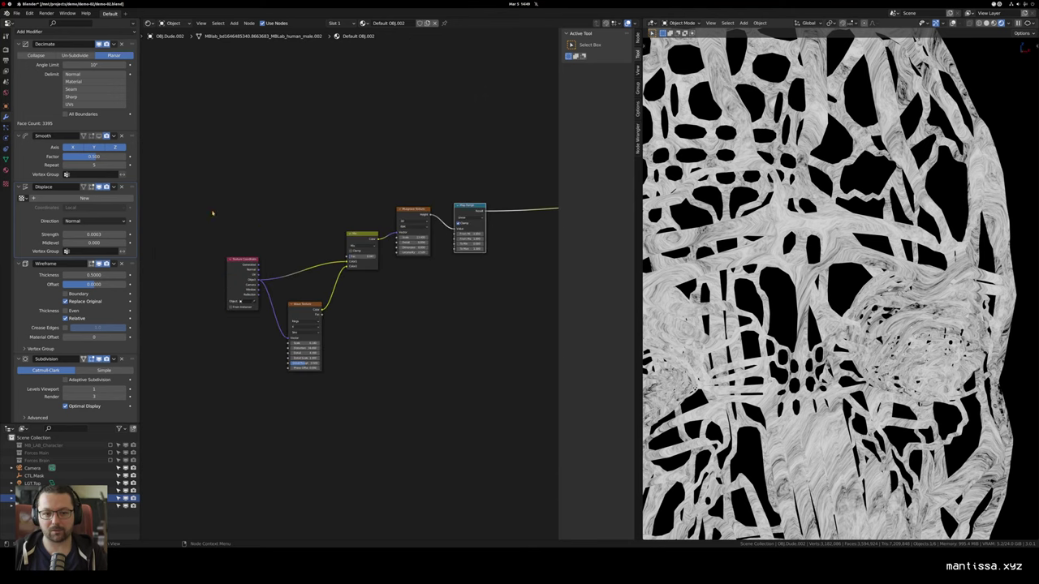
drag(217, 191, 484, 352)
key(g)
click(381, 297)
drag(465, 250, 384, 322)
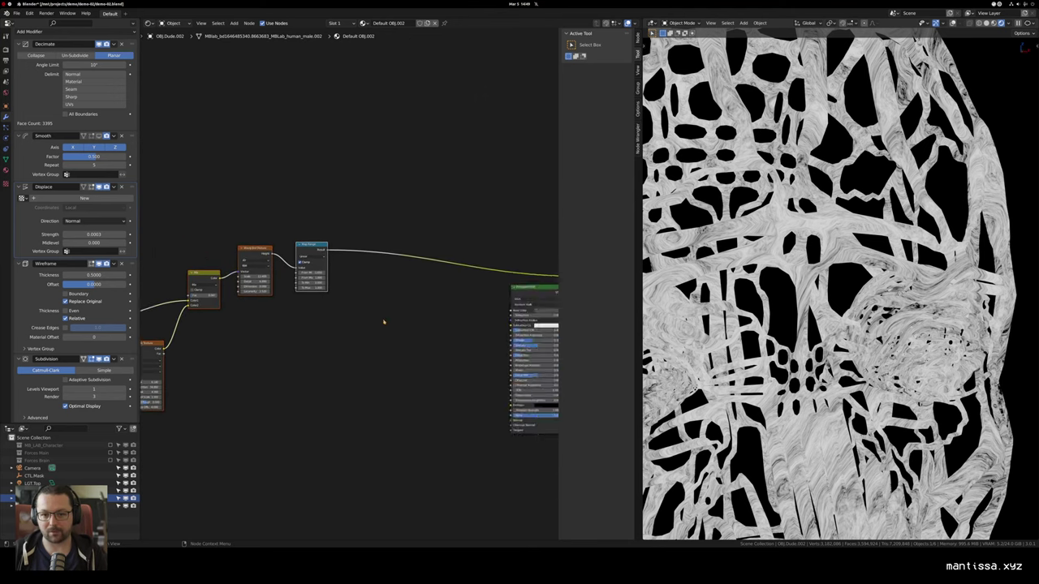
Step: Connect the Map Range Result to the Principled BSDF's Base Color and preview the full shader on the head
scroll(405, 284, up, 3)
drag(404, 284, 394, 297)
key(shift+a)
drag(503, 287, 464, 298)
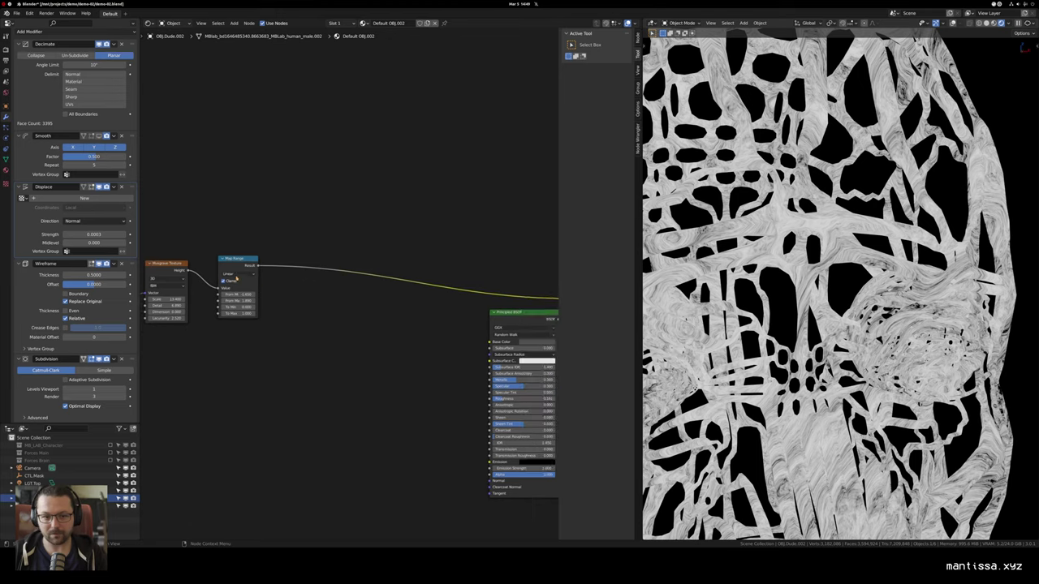
drag(258, 266, 491, 342)
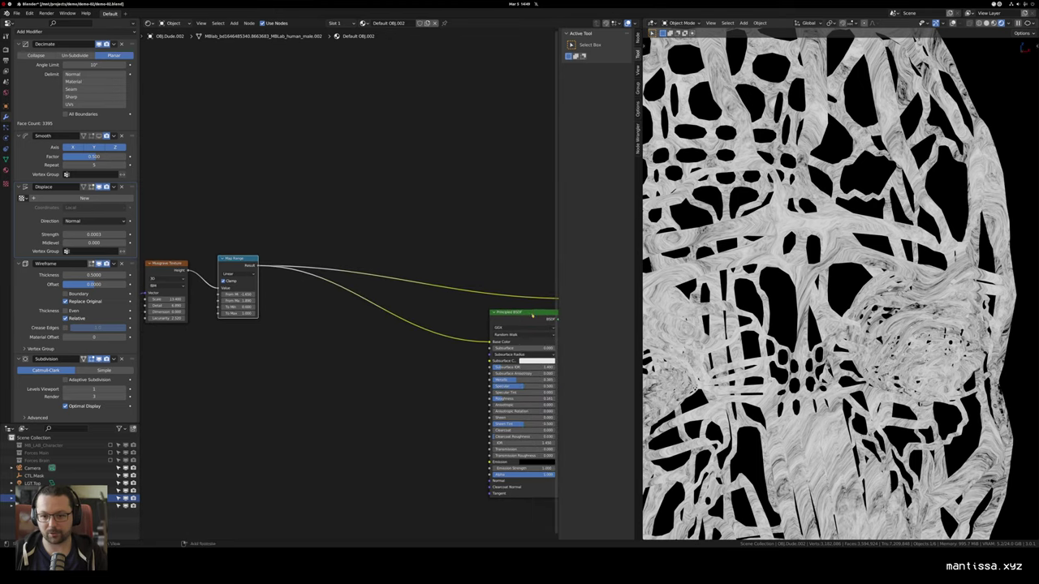
drag(426, 316, 431, 299)
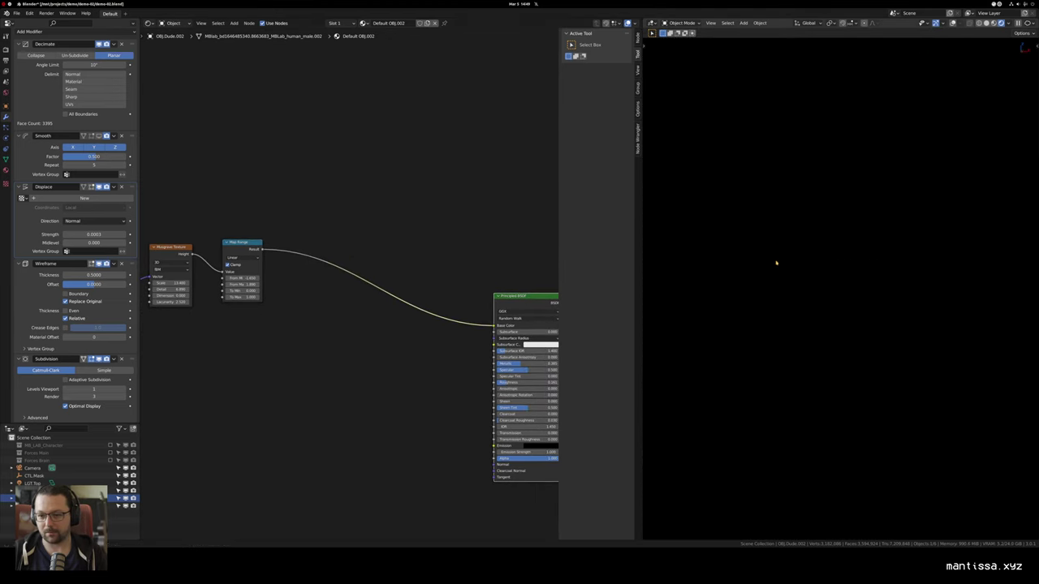
key(super+e)
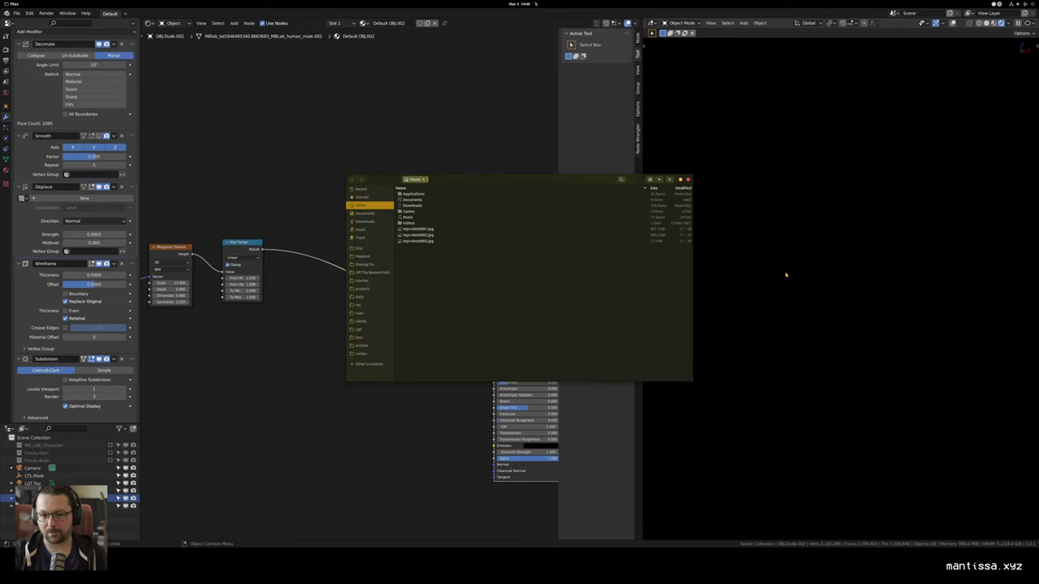
click(688, 179)
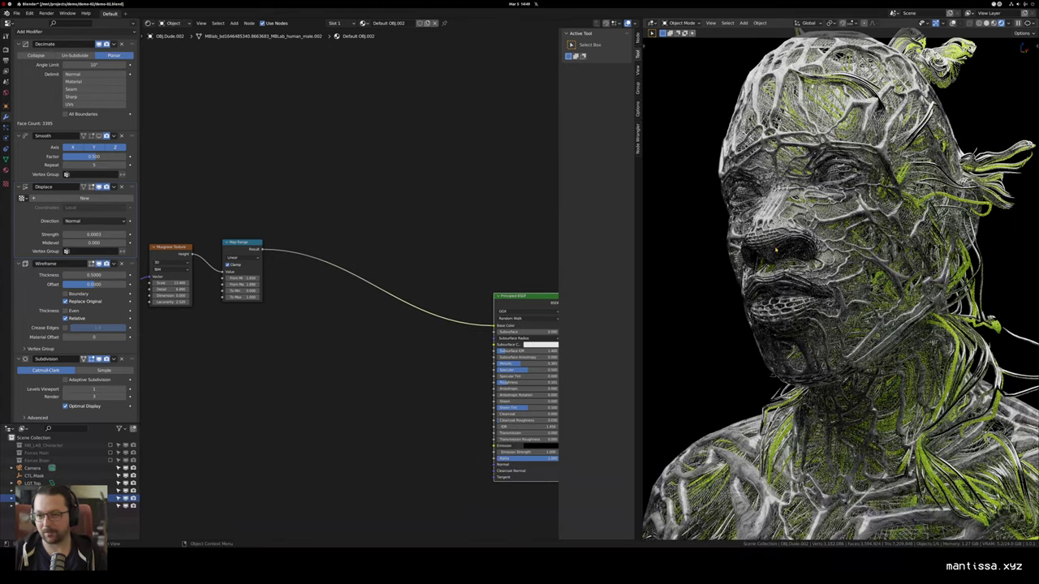
scroll(865, 115, up, 8)
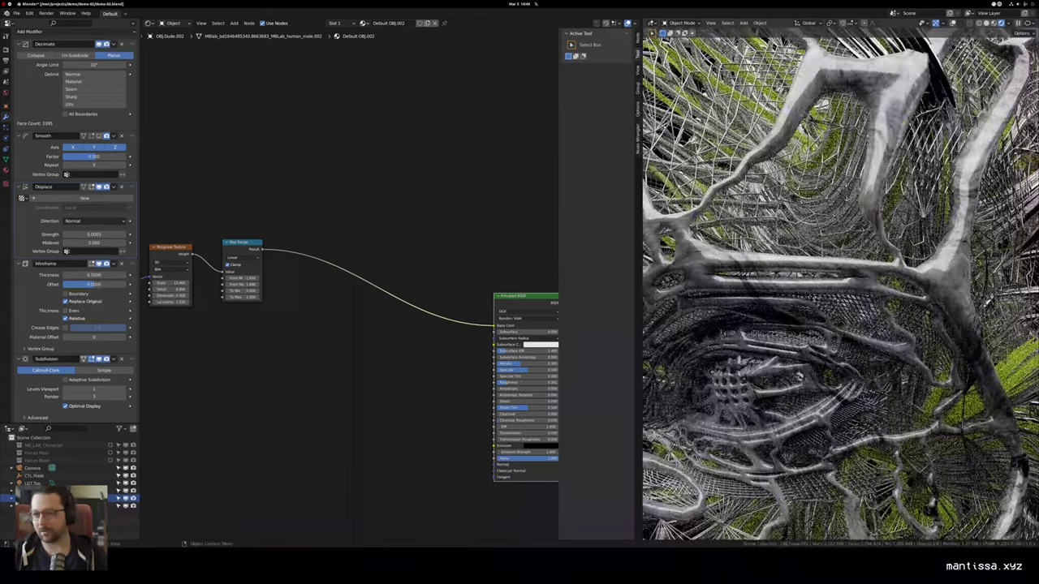
Step: Add a Bump node with Strength 0.111, feeding the Map Range Result into Height and its output into the Principled BSDF's Normal
drag(413, 272, 344, 227)
scroll(246, 233, up, 1)
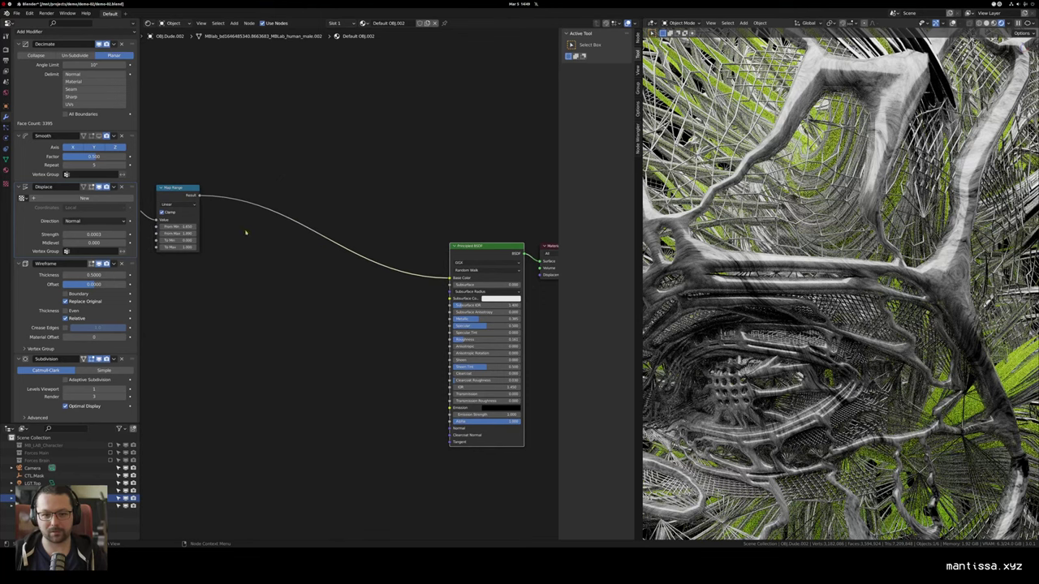
key(shift+a)
mouse_move(302, 277)
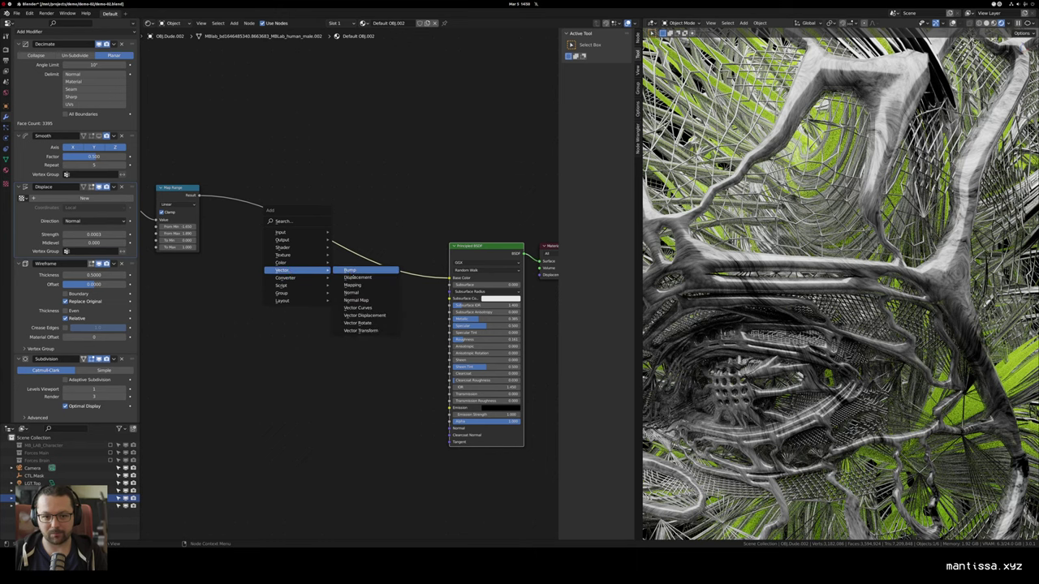
click(350, 272)
scroll(337, 355, up, 1)
drag(187, 175, 355, 407)
drag(404, 371, 480, 448)
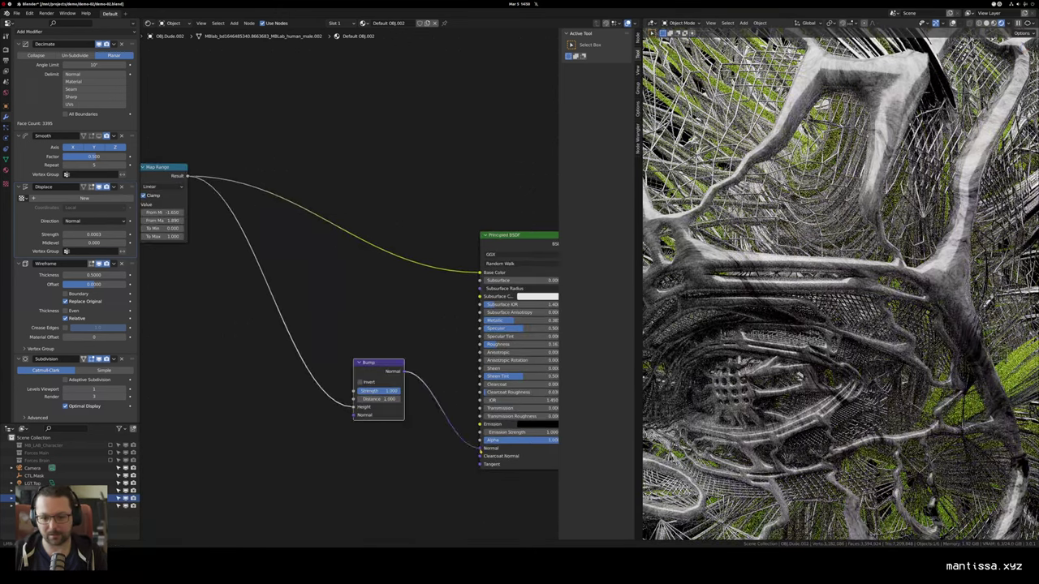
scroll(442, 432, up, 2)
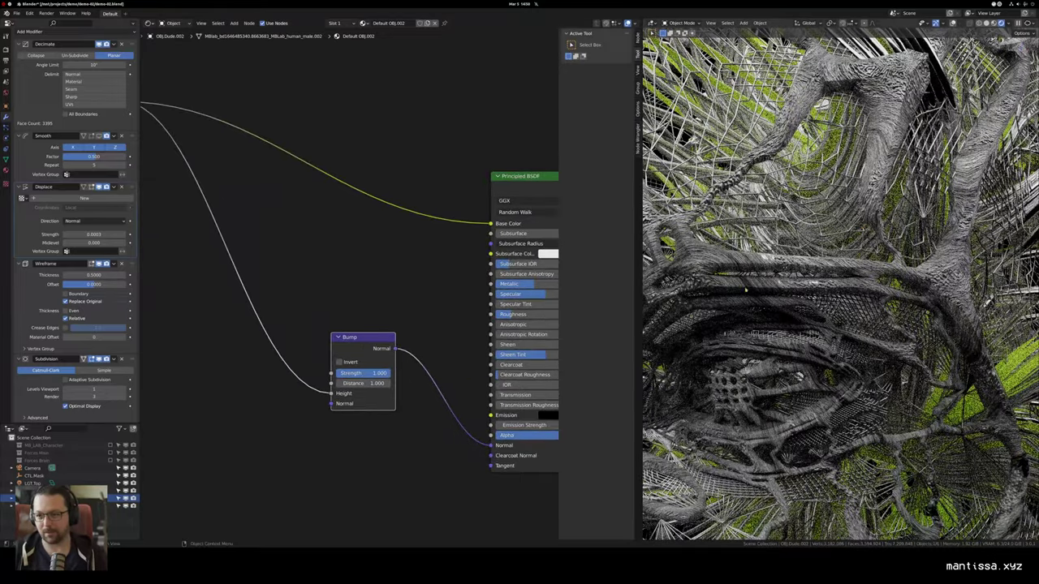
mouse_move(365, 374)
mouse_down()
mouse_move(319, 374)
mouse_move(363, 373)
mouse_up()
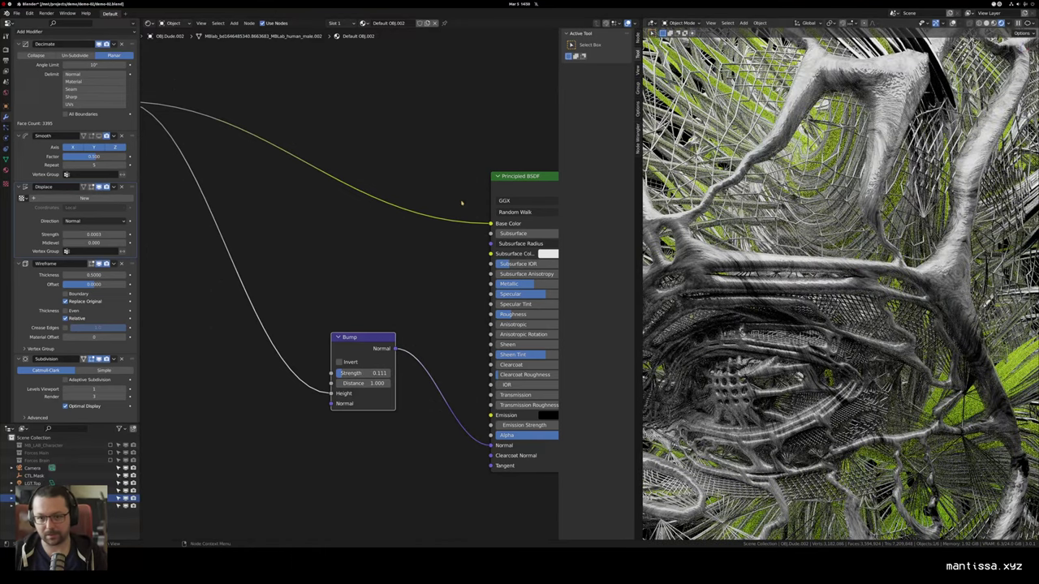
Step: Insert a ColorRamp node between the Map Range Result and the Principled BSDF's Base Color
scroll(462, 203, down, 3)
drag(415, 207, 378, 255)
key(shift+a)
mouse_move(431, 214)
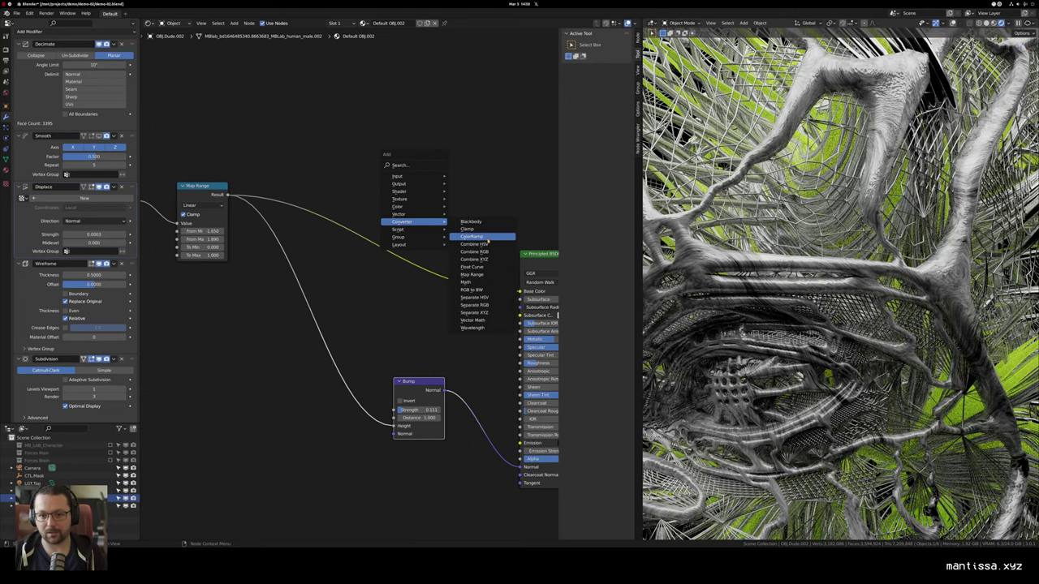
click(487, 236)
click(405, 238)
scroll(451, 284, up, 2)
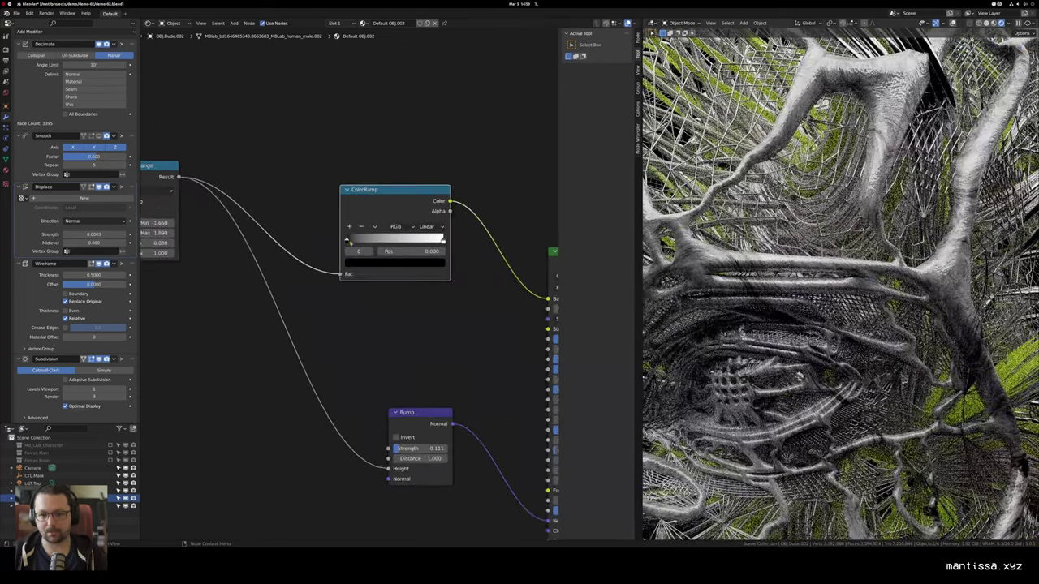
Step: Move the ColorRamp's black stop to about position 0.25 while judging the contrast on the face
drag(350, 243, 393, 246)
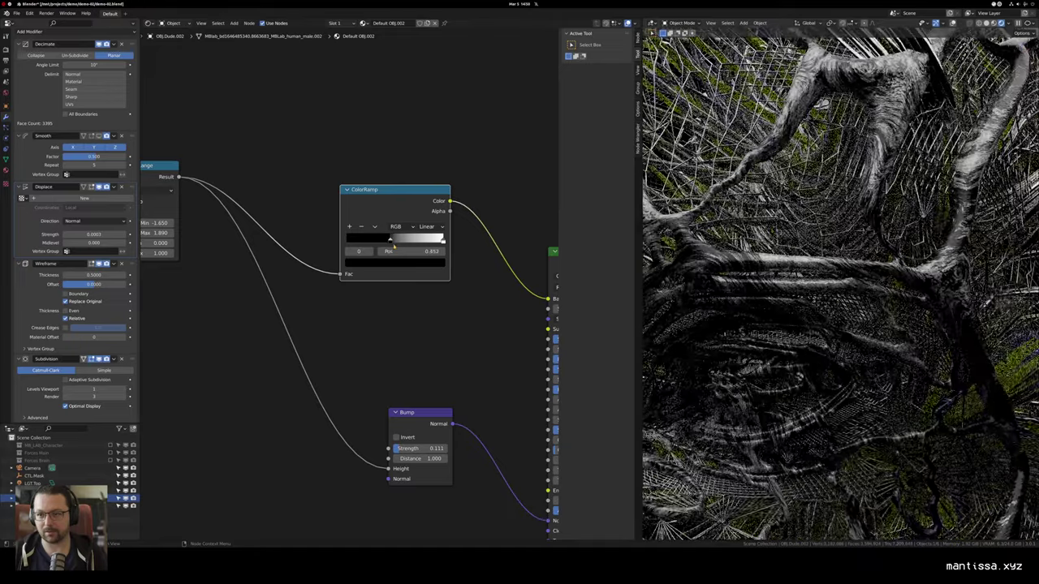
scroll(827, 228, down, 4)
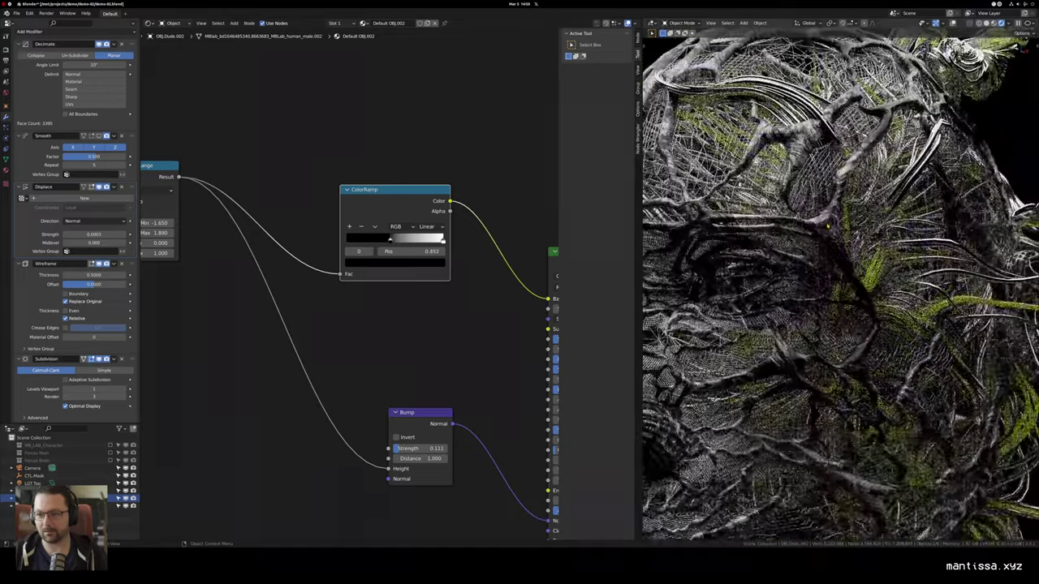
scroll(828, 226, down, 5)
drag(755, 65, 845, 231)
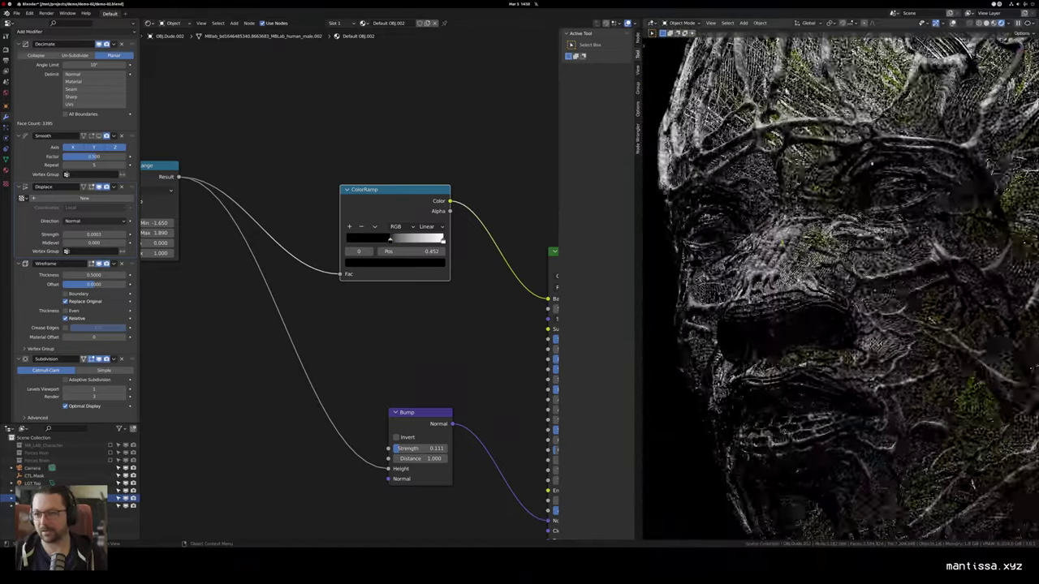
scroll(435, 276, up, 1)
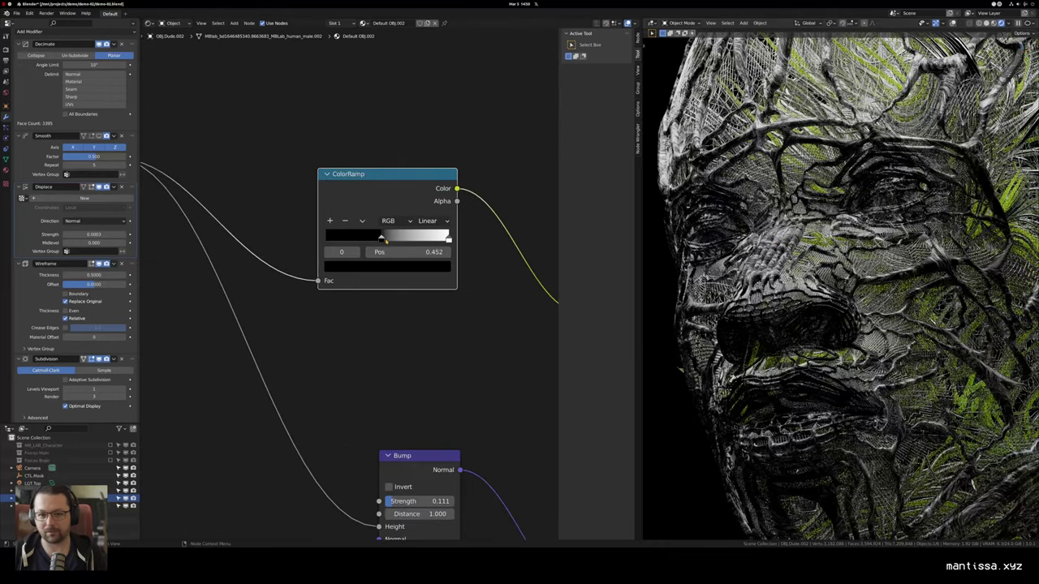
drag(381, 237, 362, 238)
Step: Recolor the ColorRamp's first stop dark grey and its last stop mid grey, and inspect the strands up close
click(364, 268)
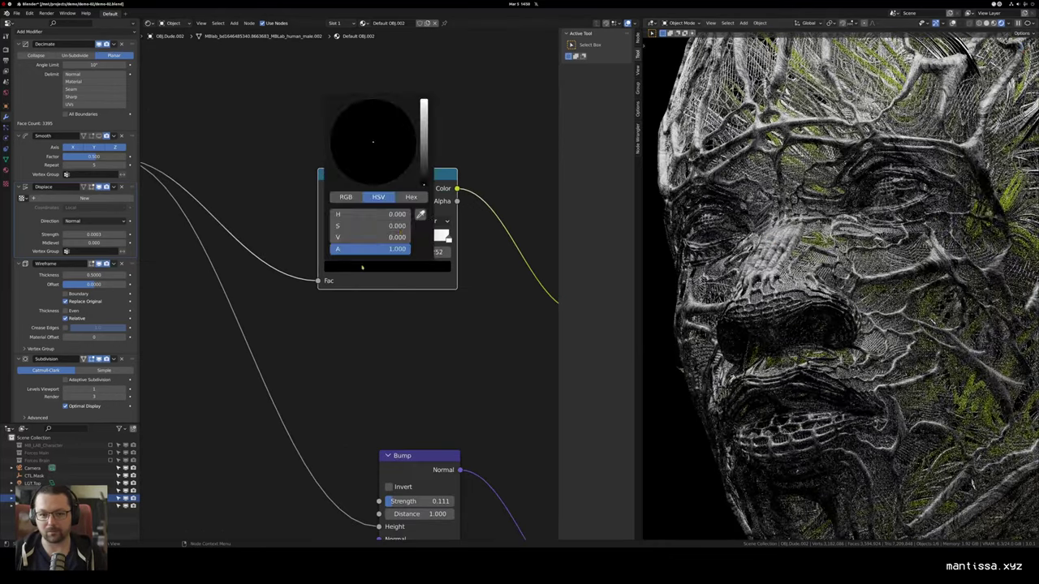
click(449, 238)
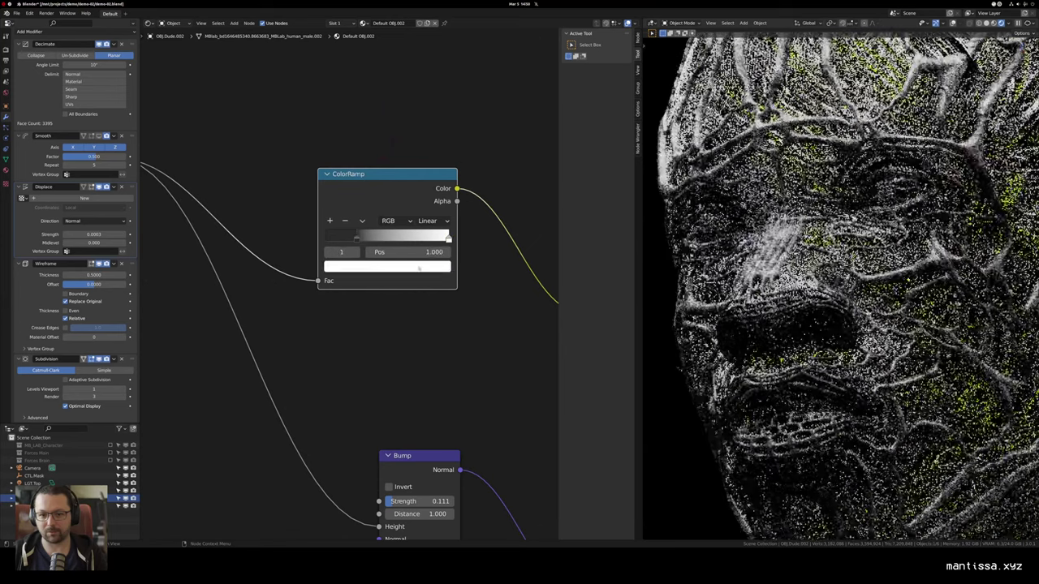
click(420, 267)
scroll(379, 178, down, 10)
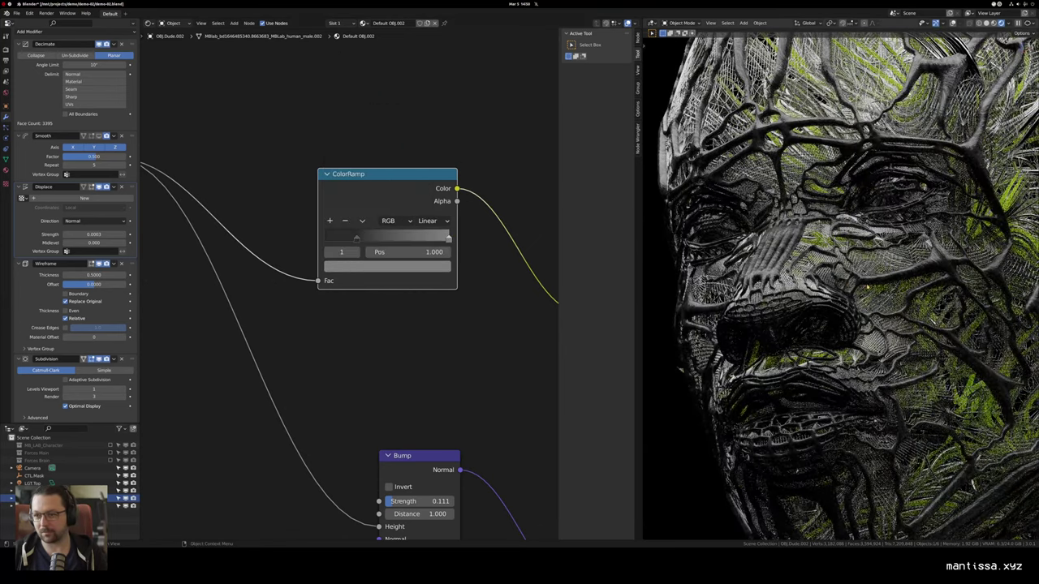
scroll(931, 188, up, 4)
scroll(819, 289, up, 4)
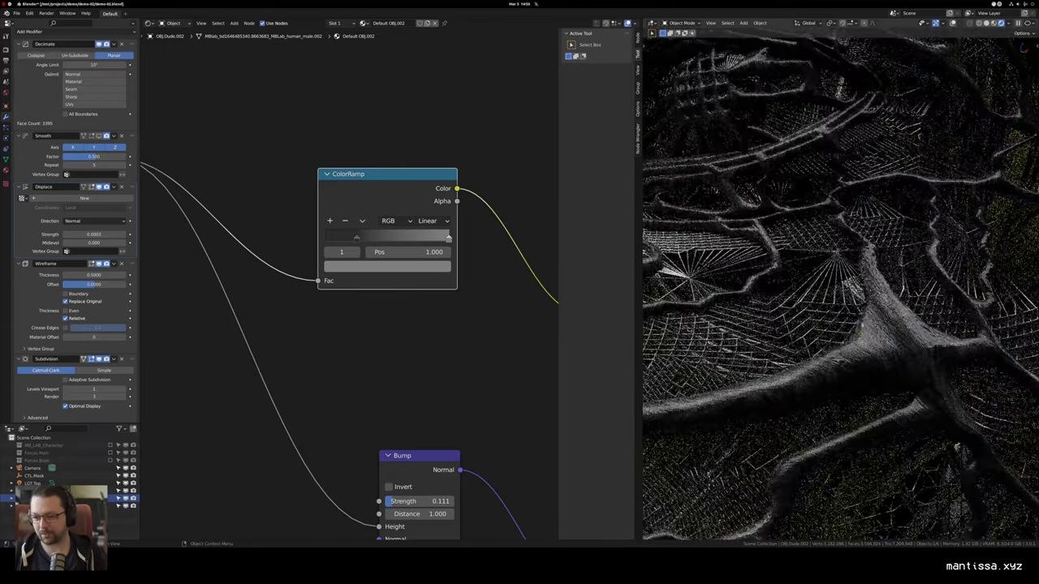
Step: Reduce the Bump node's Strength to 0.089
scroll(367, 375, down, 3)
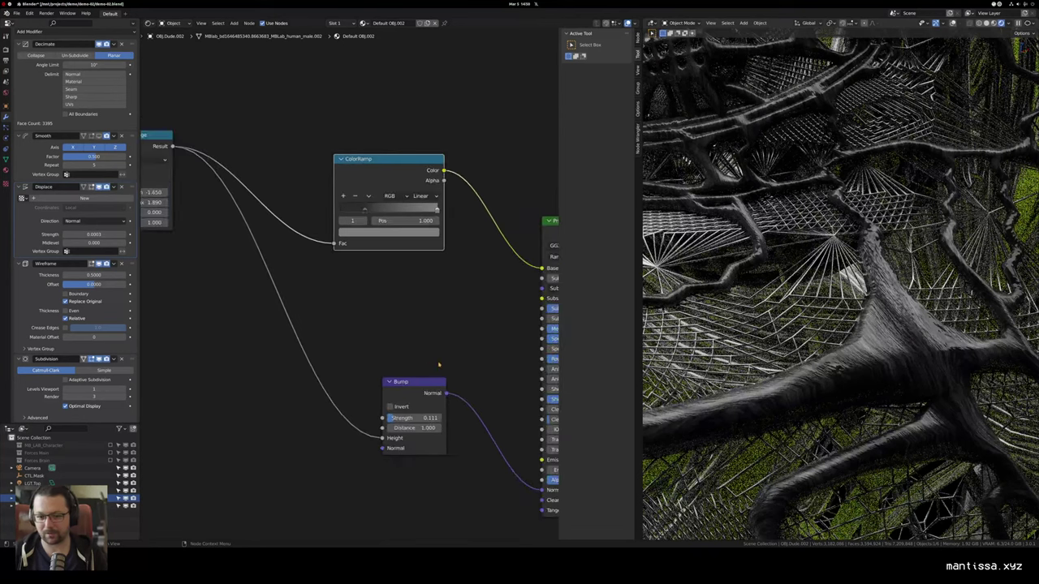
click(376, 402)
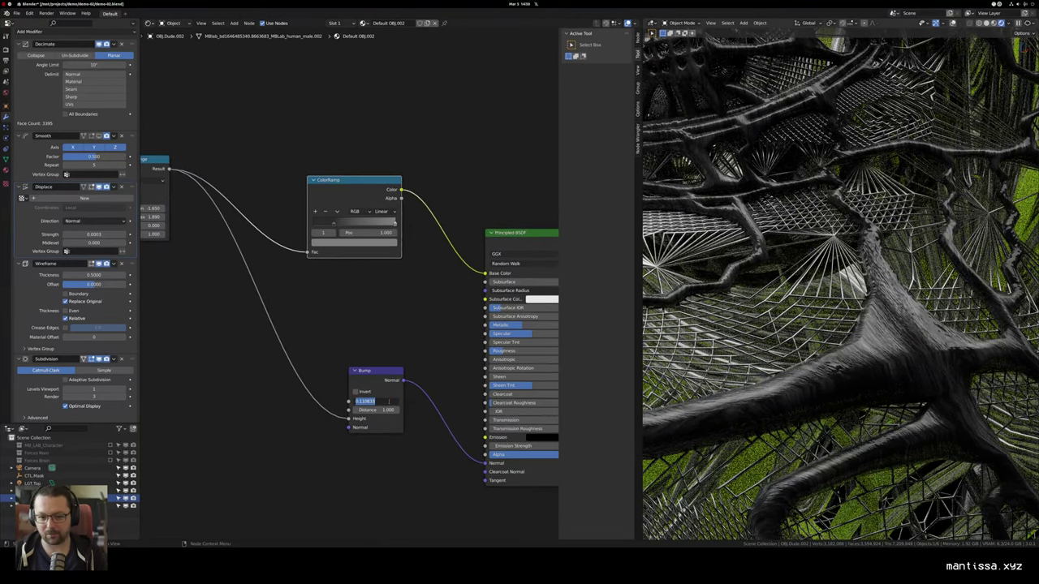
key(Escape)
drag(376, 403, 348, 391)
Step: Add a second Map Range node between the ColorRamp and Bump nodes
drag(343, 281, 344, 289)
key(shift+a)
mouse_move(333, 299)
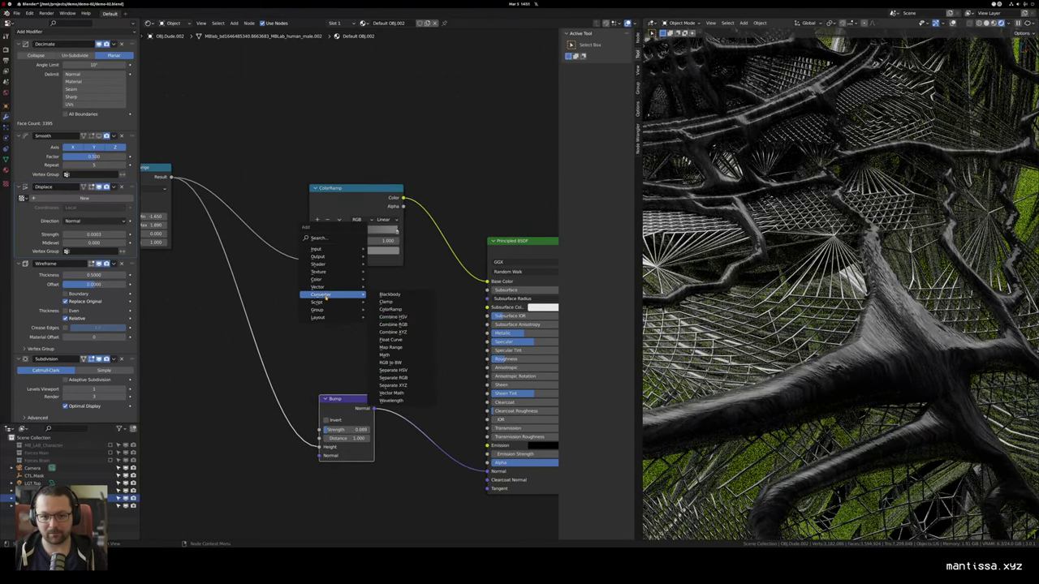
click(398, 345)
click(282, 275)
Step: Preview the outputs of the first Map Range, the ColorRamp and the Bump node one after another on the strands
drag(179, 190, 269, 195)
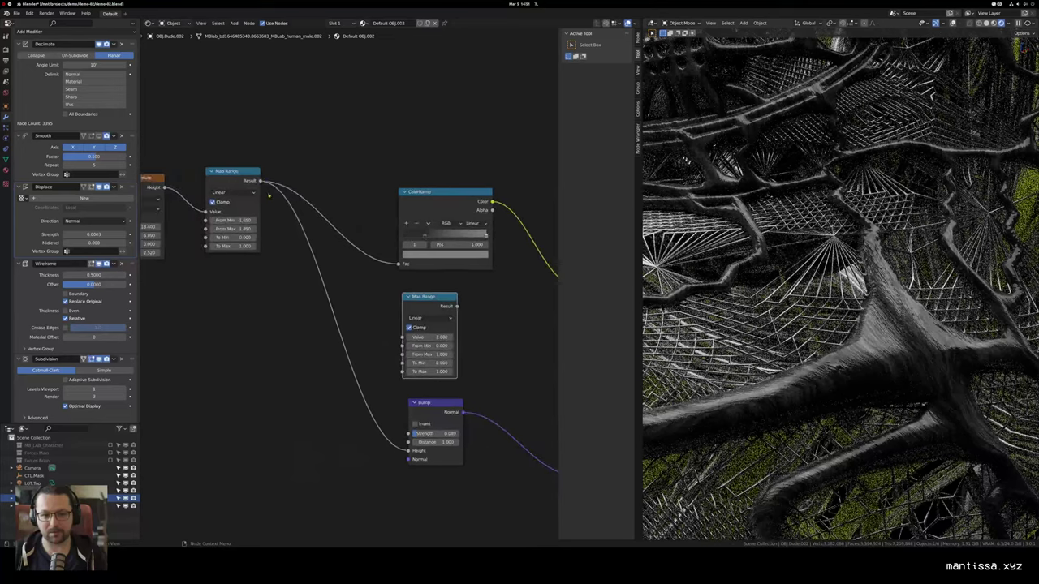
ctrl+shift+click(228, 173)
drag(395, 235, 387, 238)
ctrl+shift+click(420, 199)
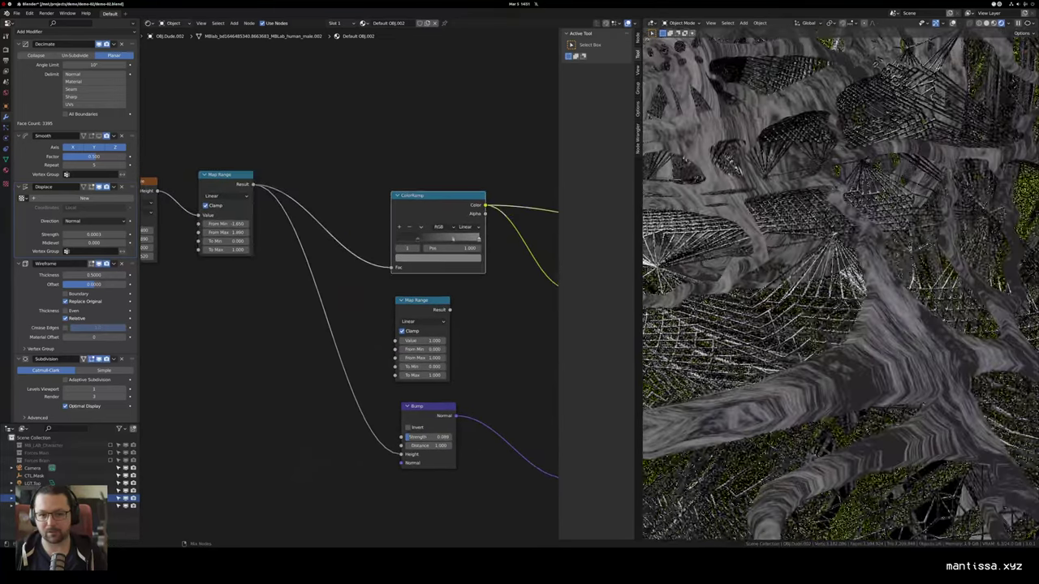
ctrl+shift+click(433, 417)
drag(480, 379, 477, 387)
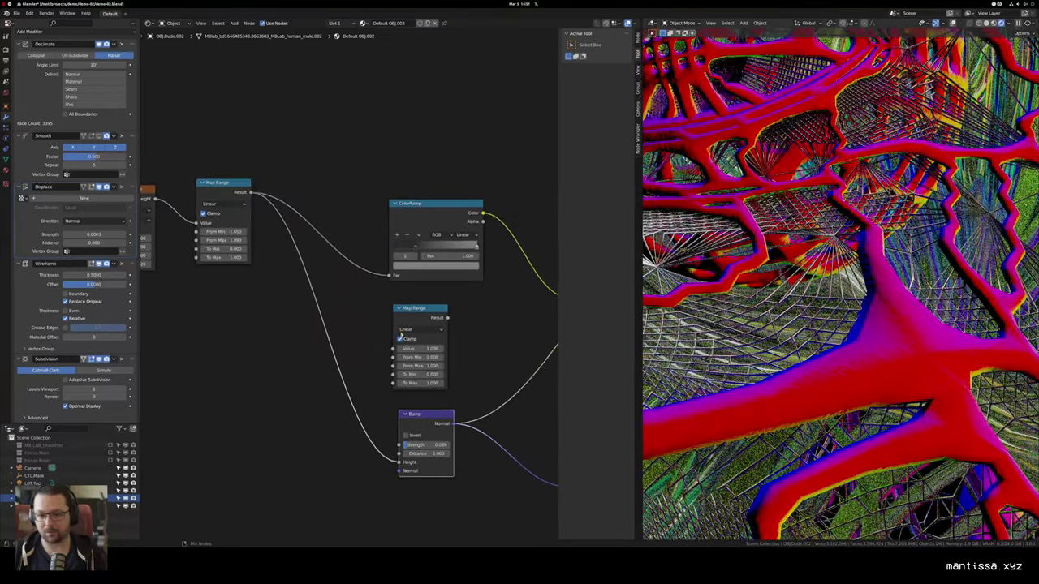
Step: Feed the first Map Range's Result into the new Map Range's Value and set its To Max to 0.25 while previewing it
ctrl+shift+click(417, 315)
drag(473, 325, 469, 327)
drag(247, 195, 390, 352)
drag(500, 334, 455, 344)
scroll(455, 343, up, 1)
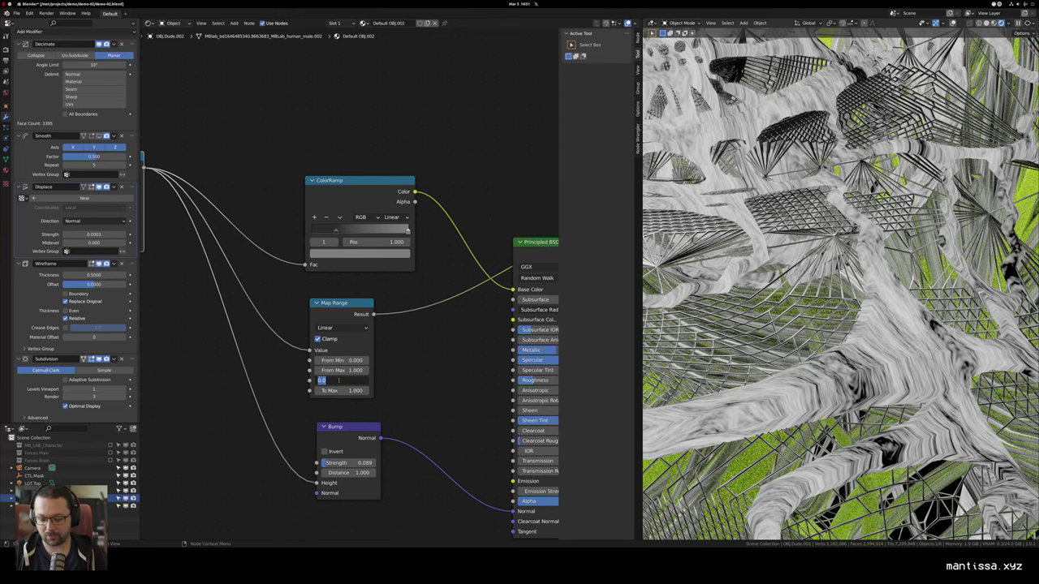
text(0.25)
key(Return)
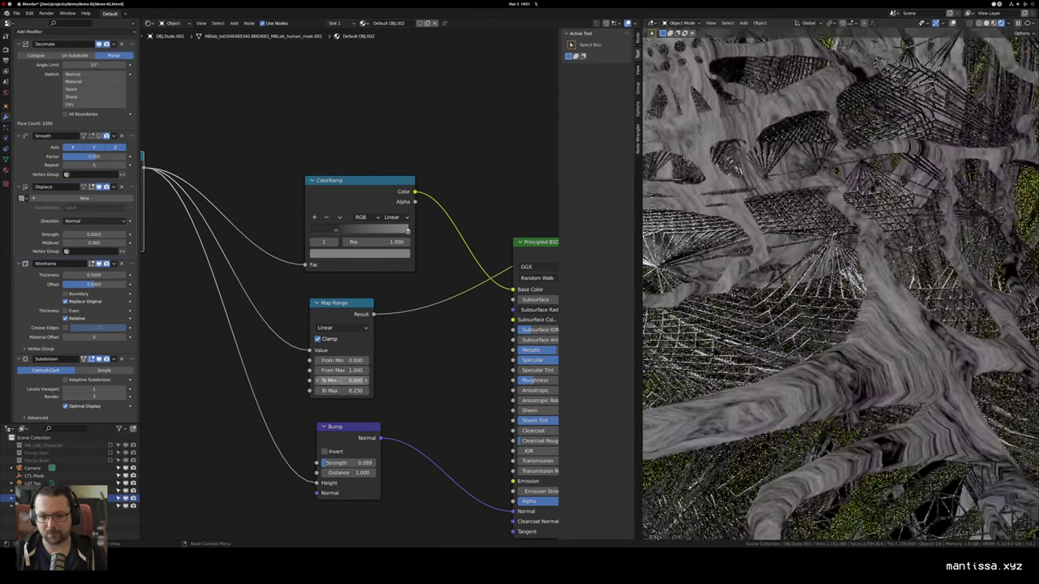
Step: Connect the new Map Range's Result to the Principled BSDF's Roughness and restore the BSDF as the material output
scroll(325, 341, down, 2)
drag(299, 306, 419, 340)
ctrl+shift+click(473, 258)
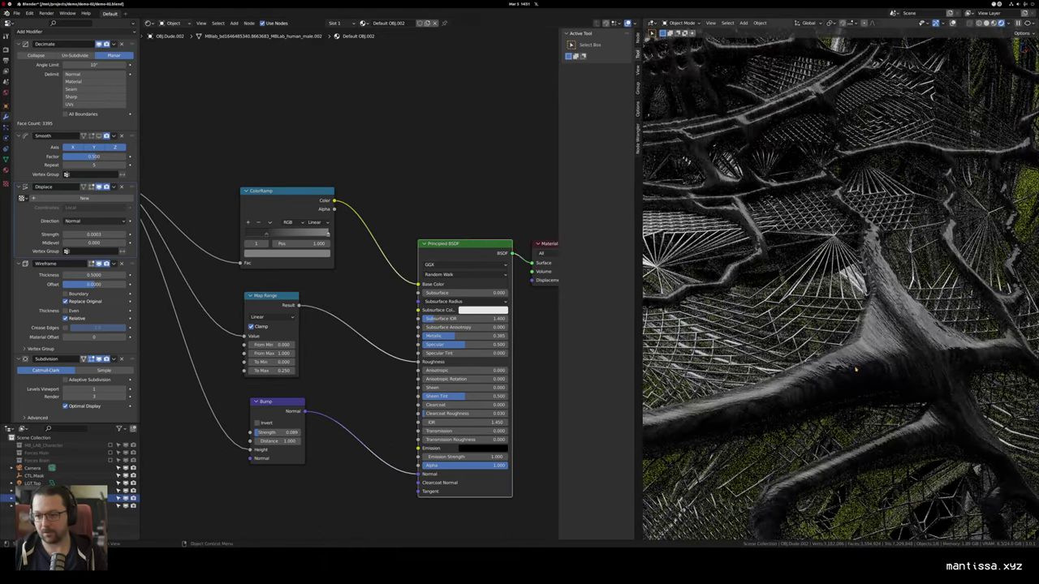
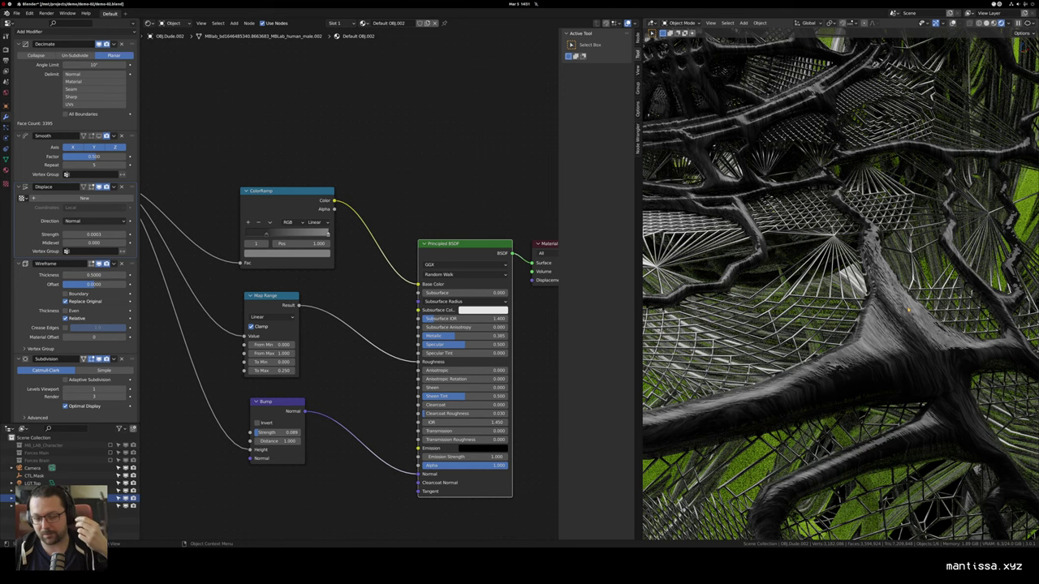
Step: Invert the roughness mapping by setting the new Map Range's To Min to 0.4 and To Max to 0
scroll(301, 366, up, 2)
double_click(271, 362)
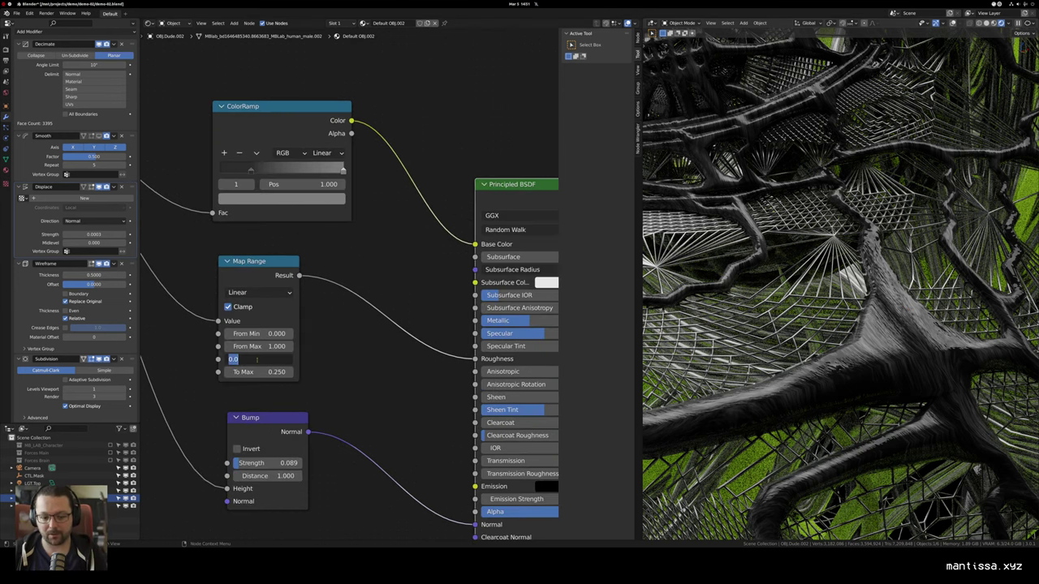
text(0.4)
key(Tab)
key(BackSpace)
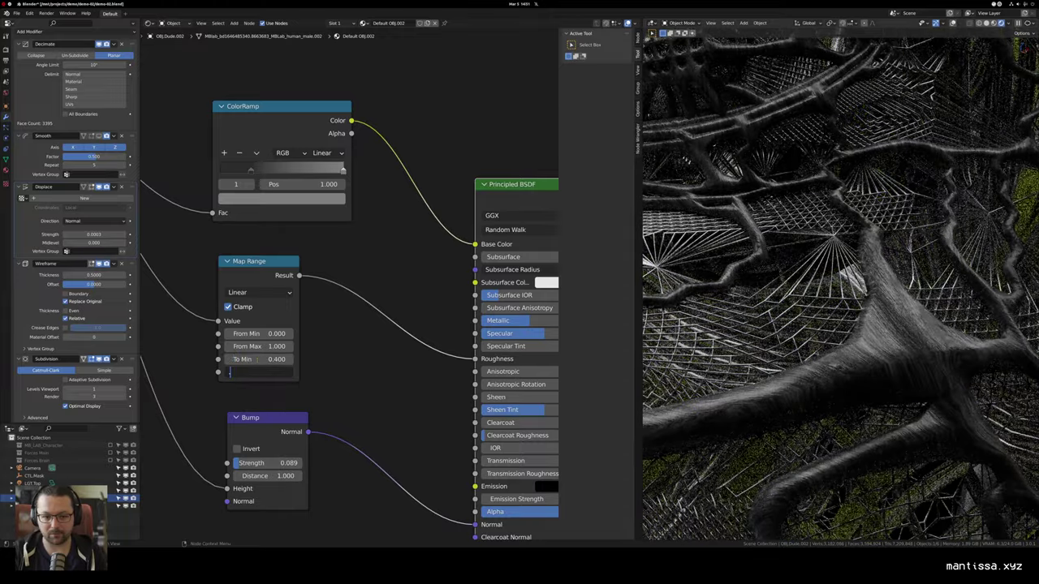
text(0)
key(Return)
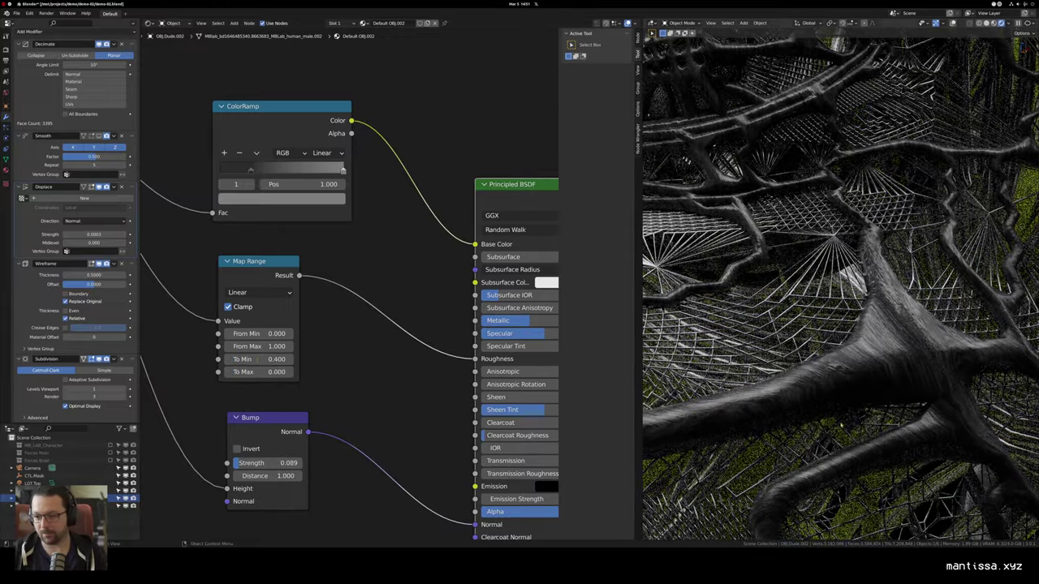
scroll(841, 308, up, 5)
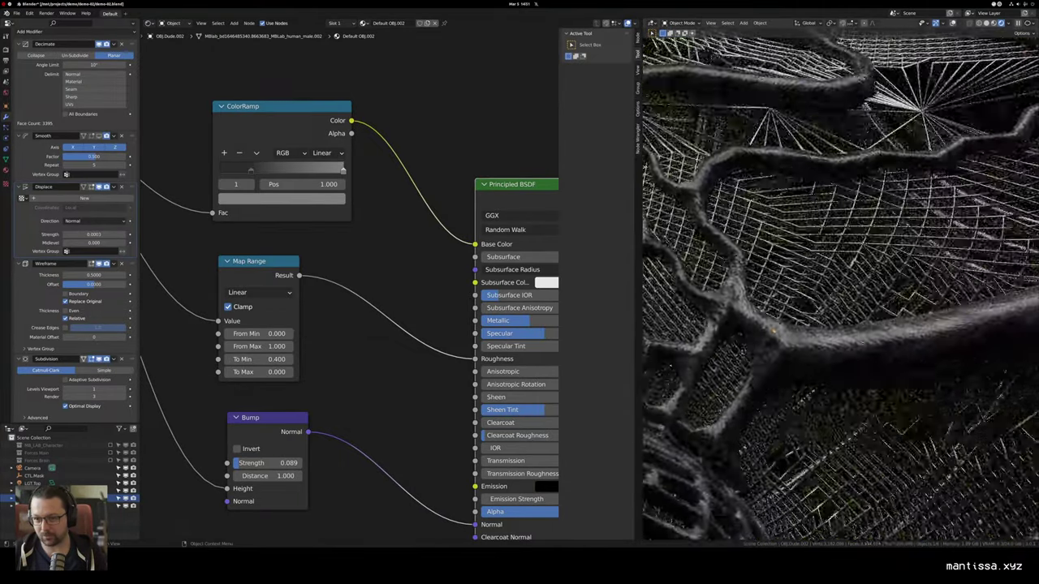
Step: Set the Bump node's Strength to 0.125 and check the face from several angles
drag(343, 461, 371, 358)
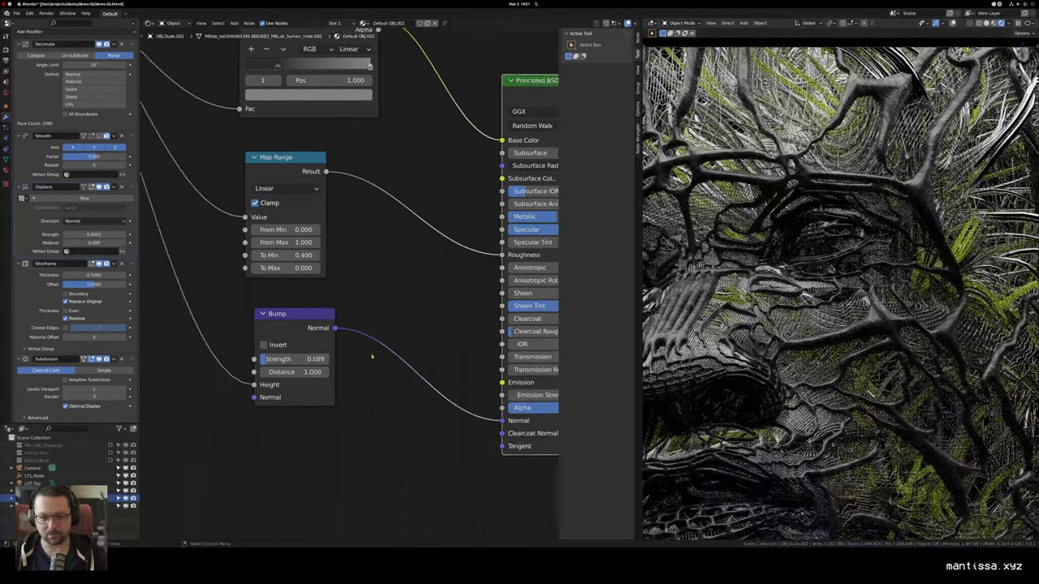
scroll(360, 368, up, 1)
click(278, 358)
text(..125)
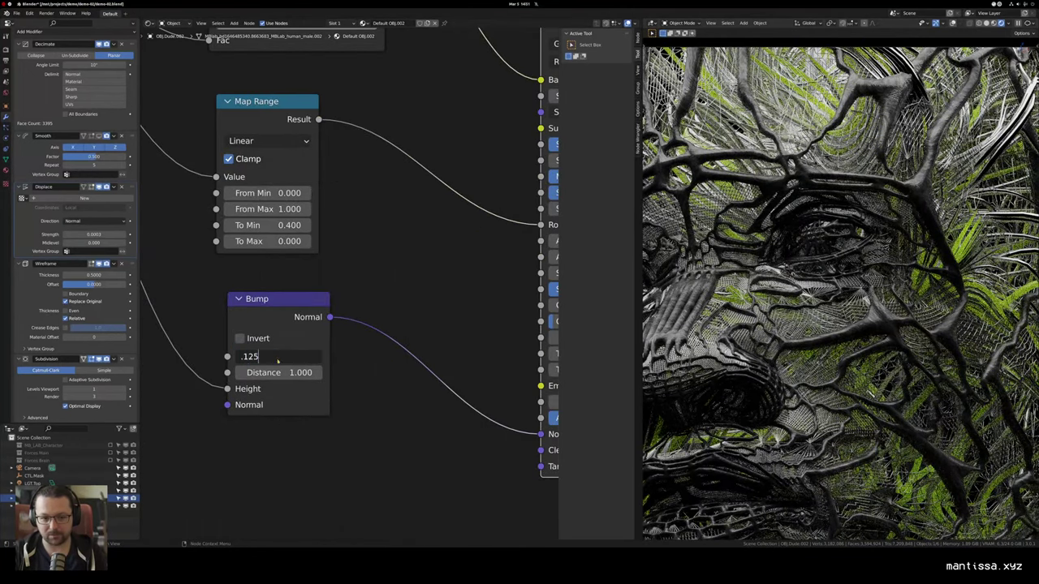
key(Return)
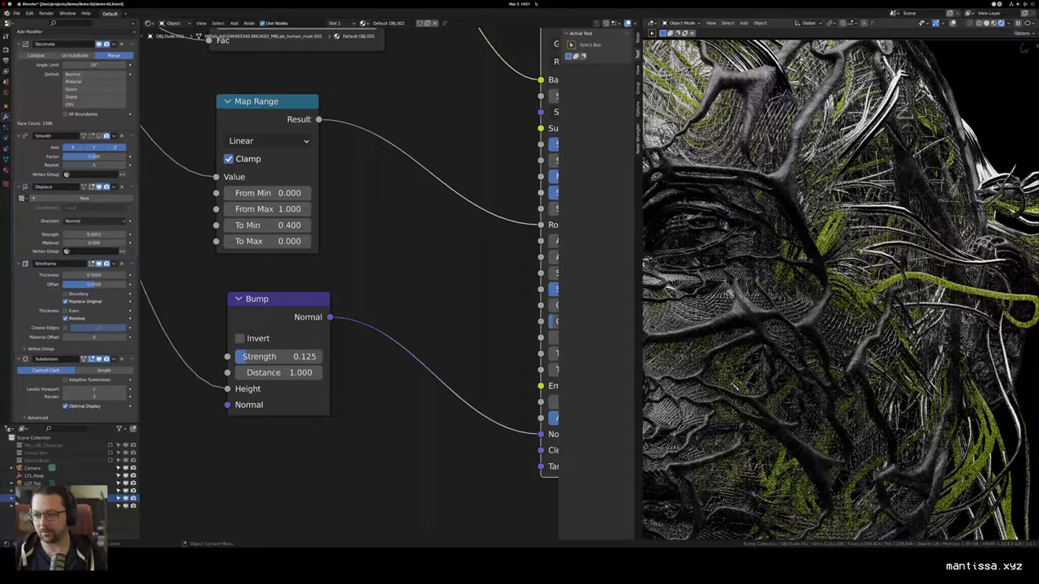
drag(749, 259, 909, 231)
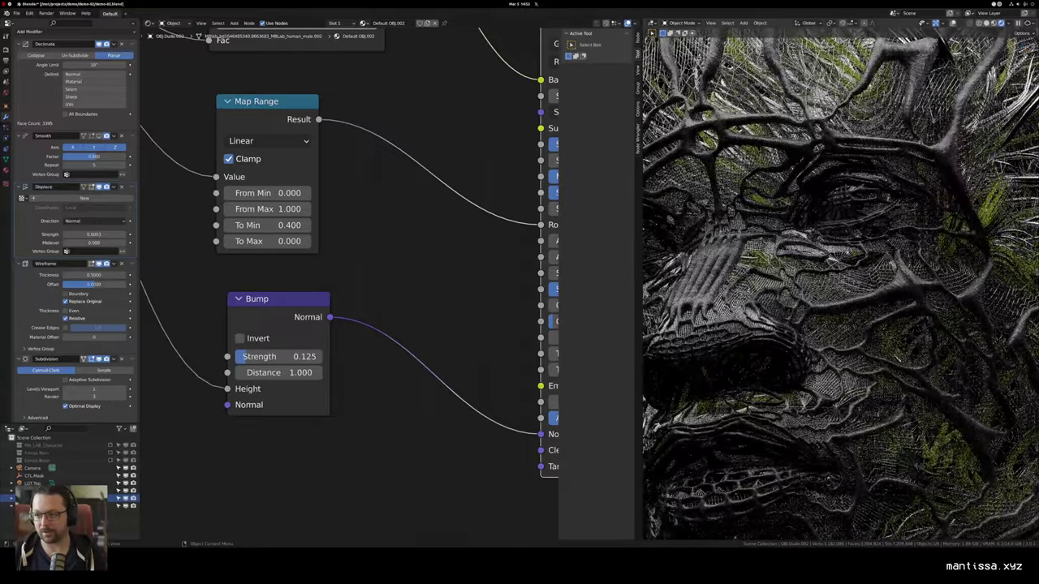
drag(844, 272, 879, 280)
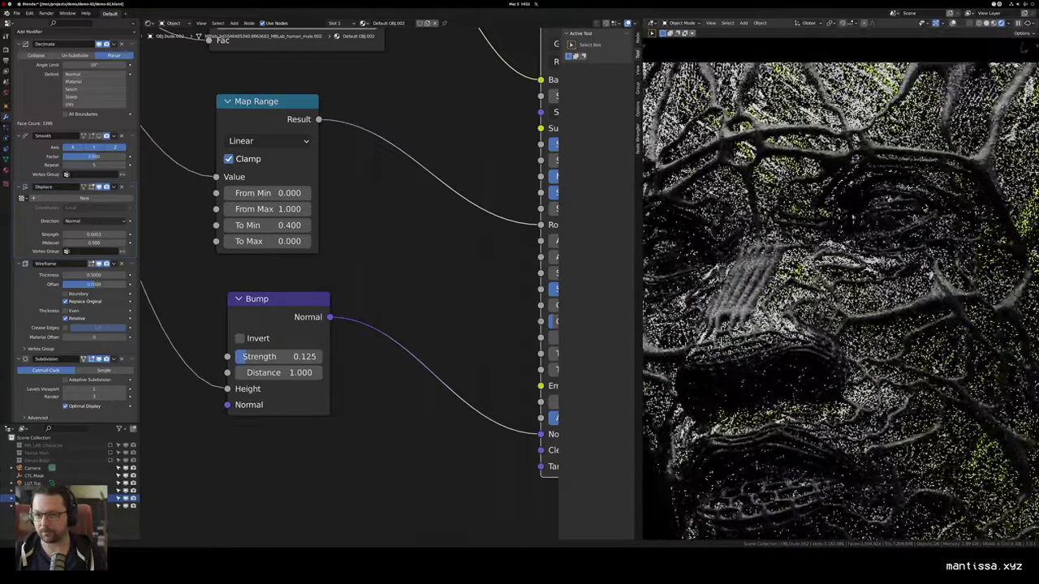
Step: Switch the viewport to solid shading, select OBJ.Dude.001 and isolate it in local view
key(z)
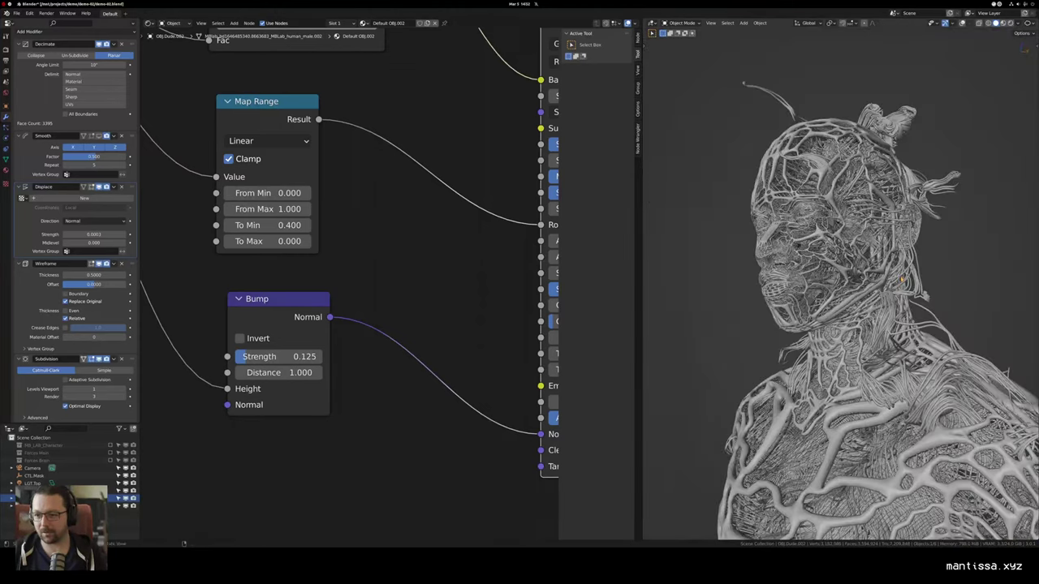
scroll(814, 195, up, 9)
click(800, 194)
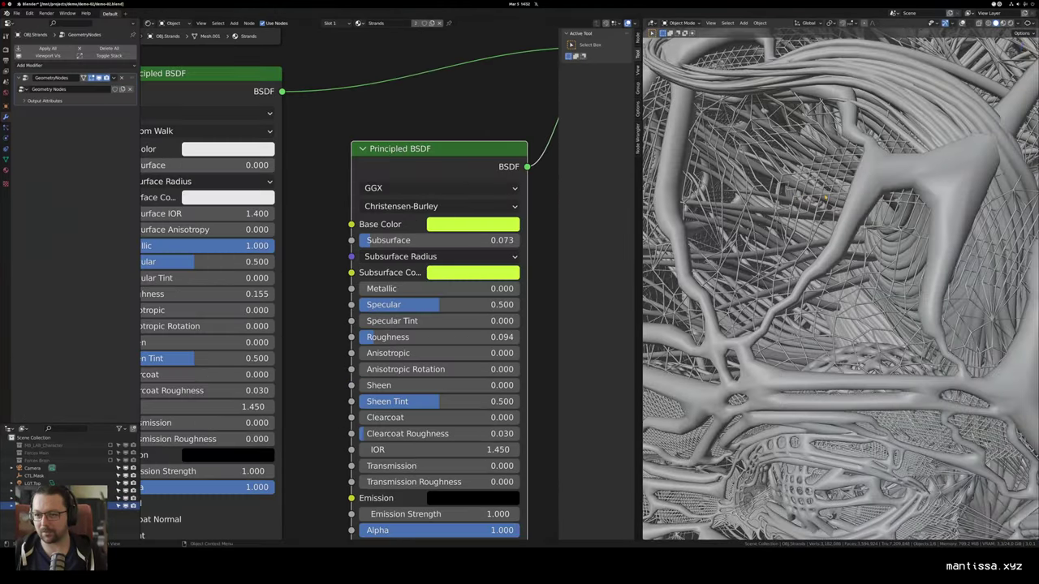
scroll(800, 195, down, 6)
click(799, 194)
drag(800, 195, 865, 199)
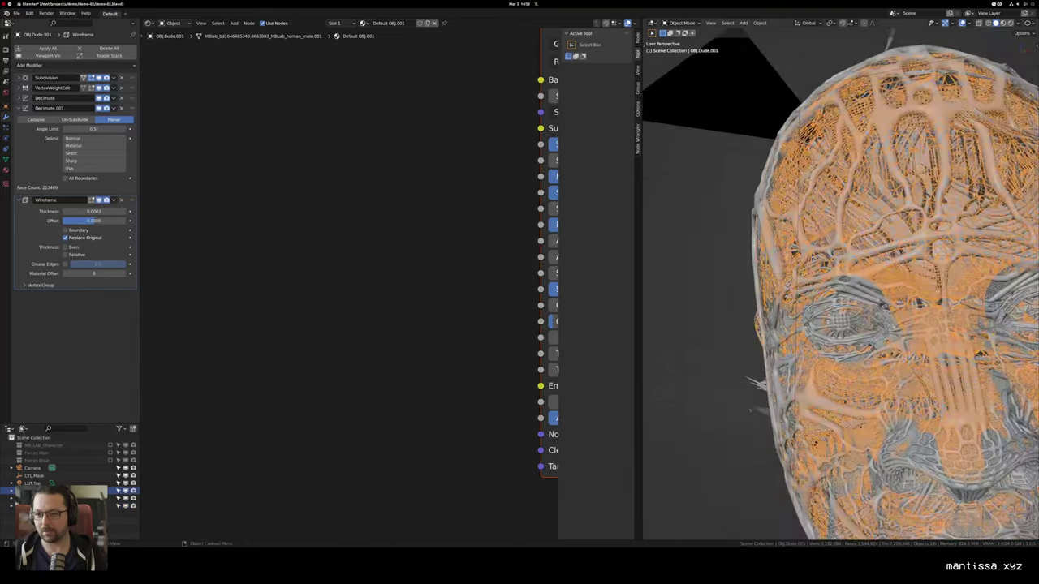
drag(950, 200, 886, 200)
key(KP_Divide)
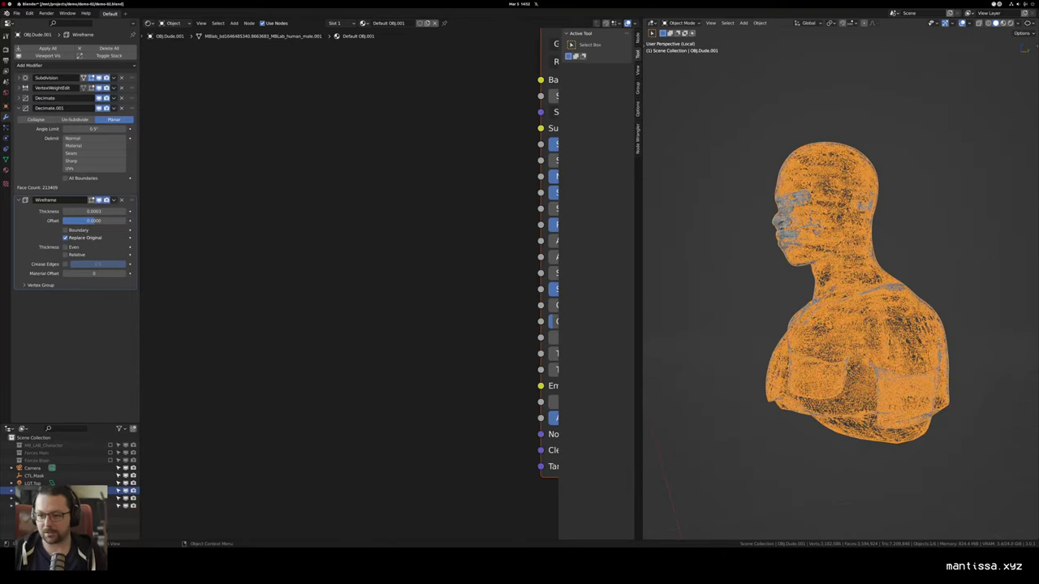
Step: Examine the isolated wireframe mesh up close around the eye and forehead with nothing selected
scroll(837, 189, up, 5)
drag(780, 191, 837, 189)
key(alt+a)
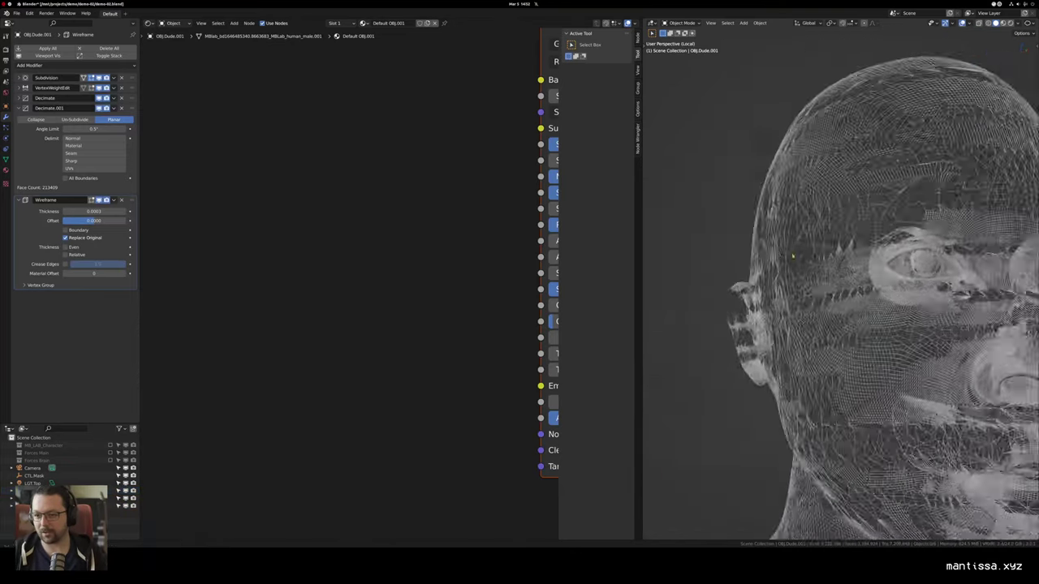
drag(793, 257, 690, 260)
scroll(793, 257, up, 3)
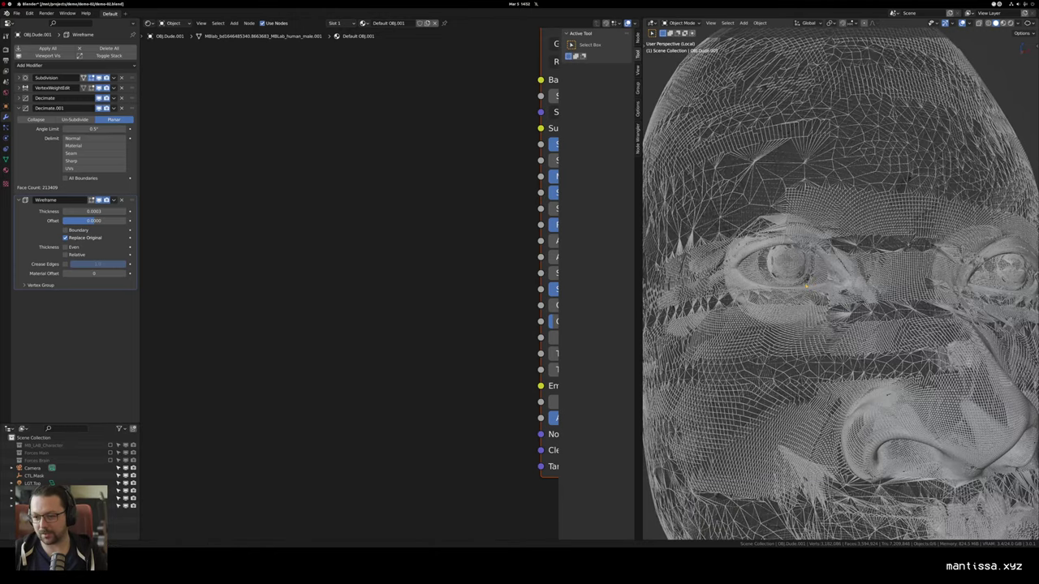
scroll(784, 259, up, 10)
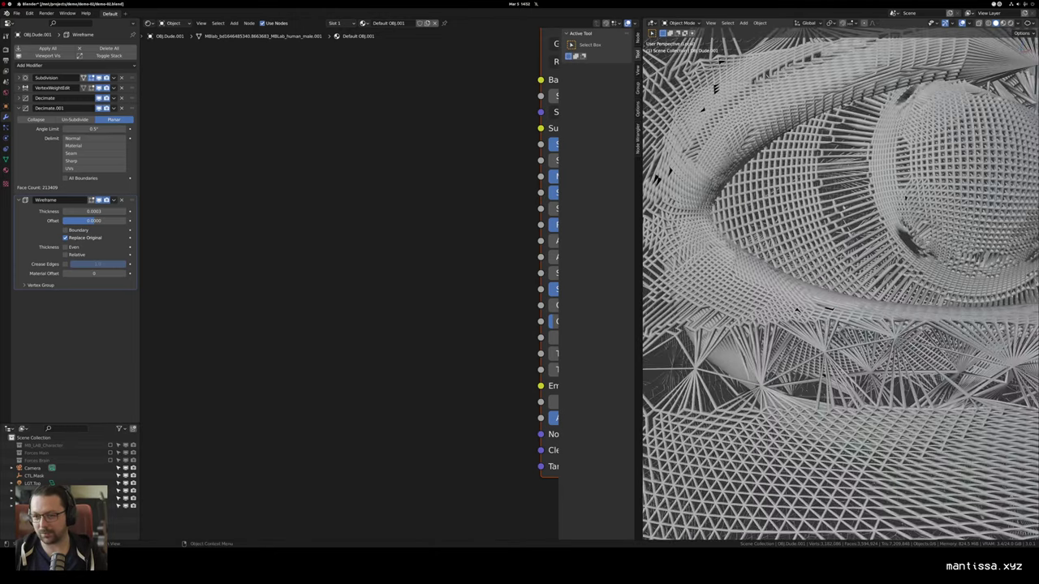
scroll(791, 327, down, 10)
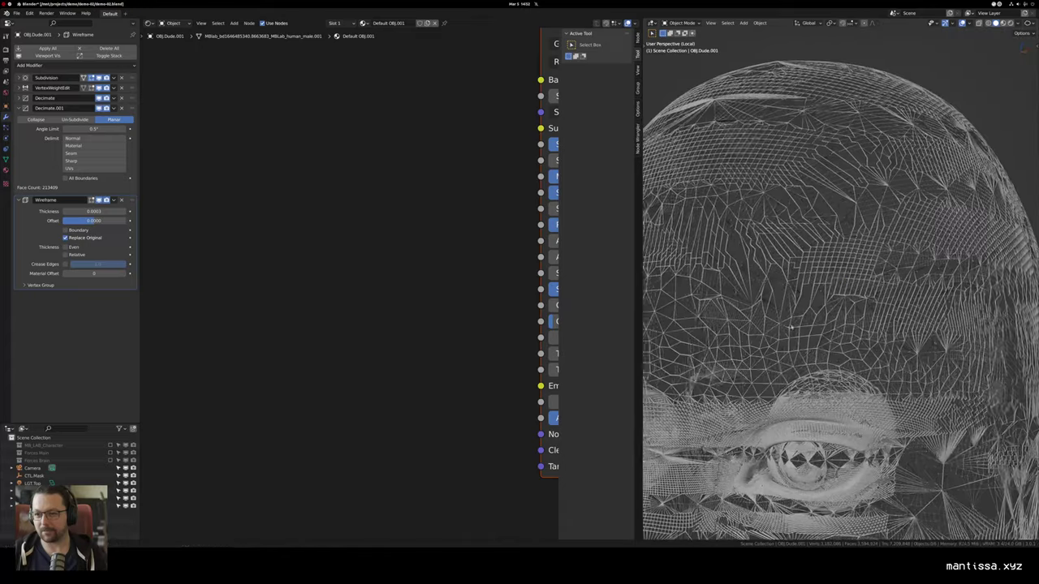
Step: Enable Relative thickness on OBJ.Dude.001's Wireframe modifier and set its Thickness to 0.1
click(791, 327)
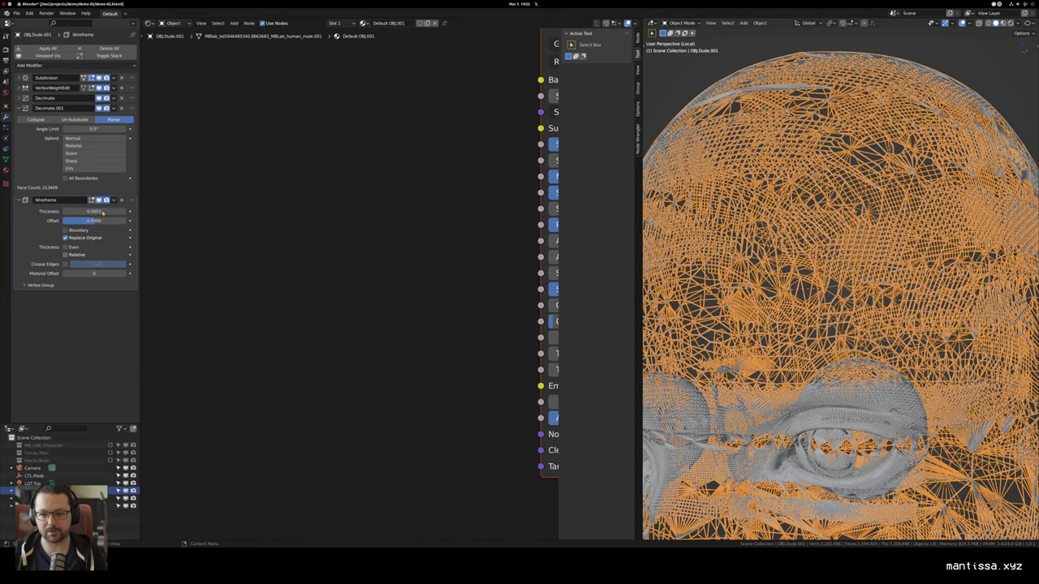
click(65, 254)
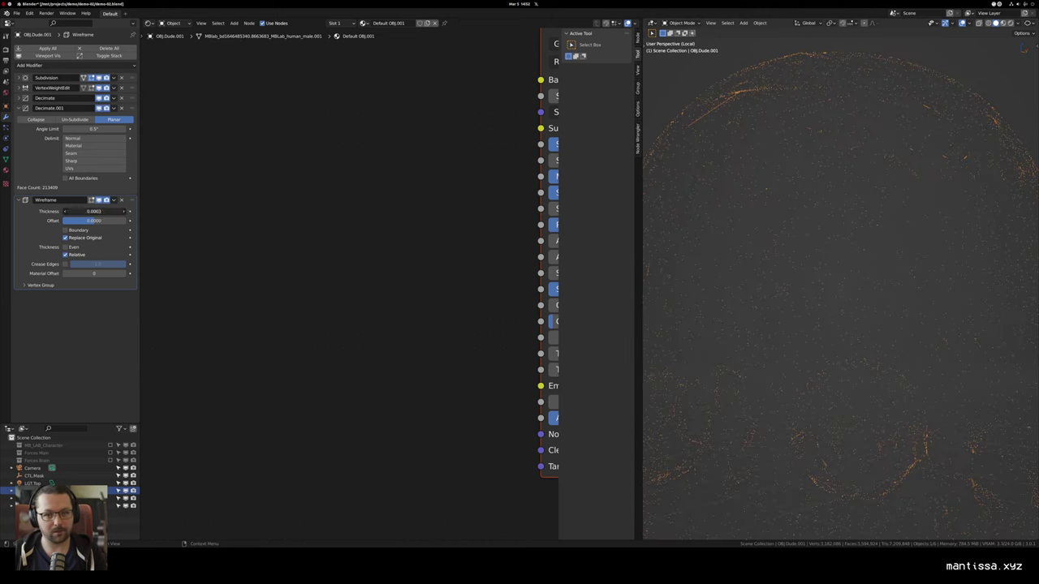
key(BackSpace)
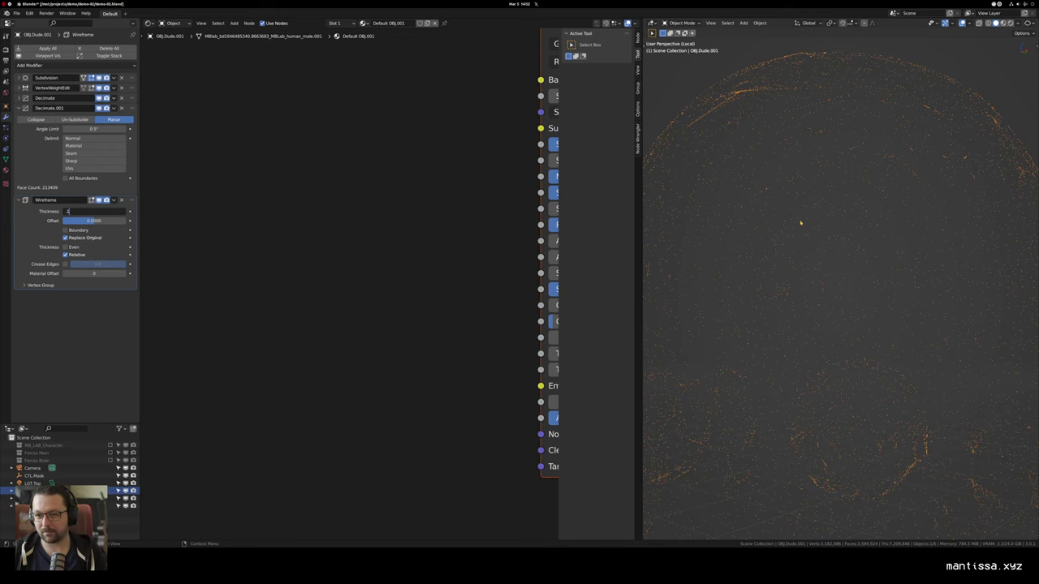
key(Return)
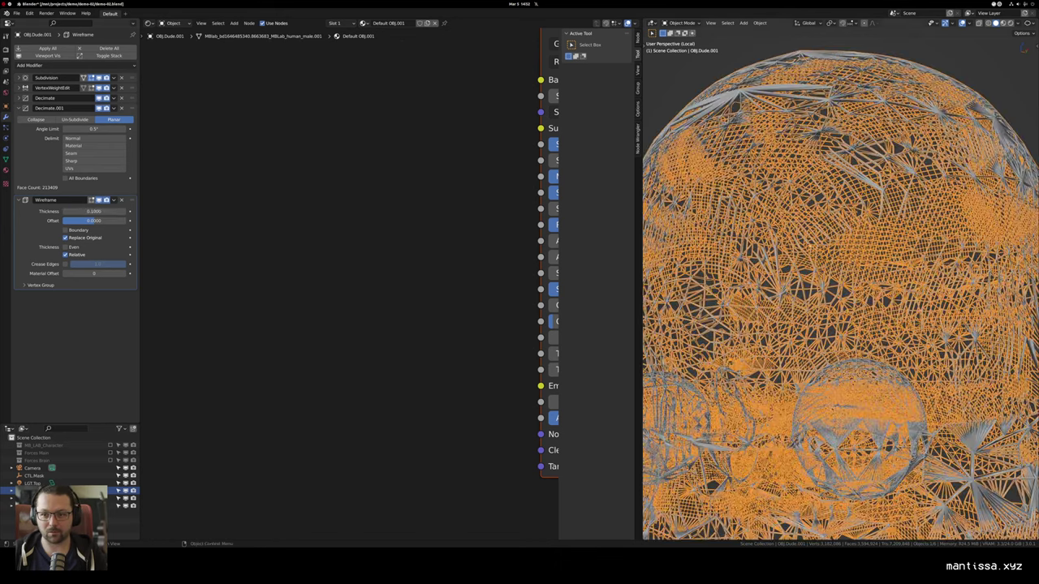
Step: Inspect the wires around the eye, set the Wireframe modifier's Thickness to 0.25 and review the whole head
drag(770, 209, 810, 259)
key(alt+a)
scroll(792, 235, down, 3)
scroll(810, 259, up, 8)
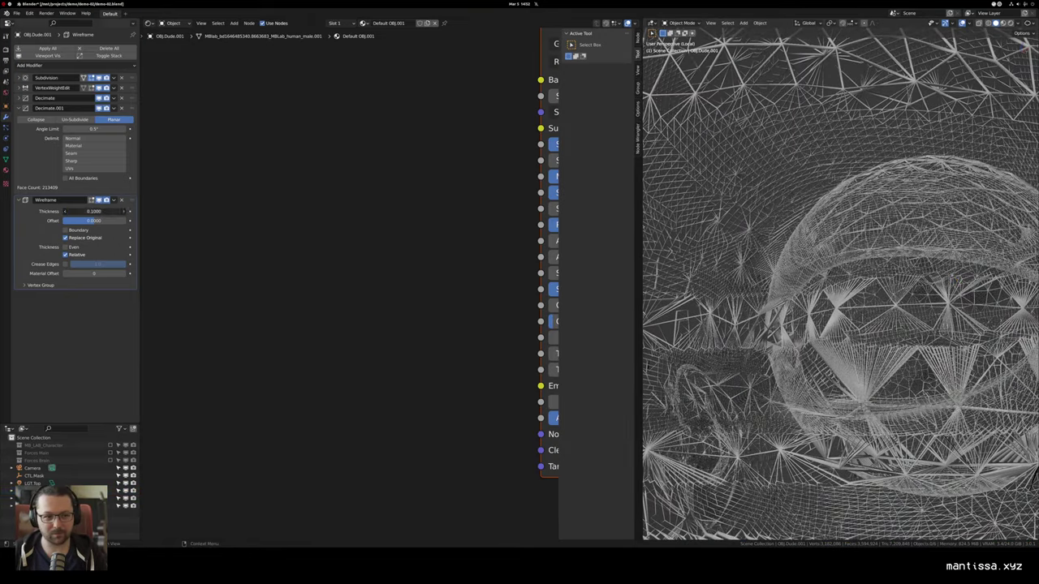
text(.25)
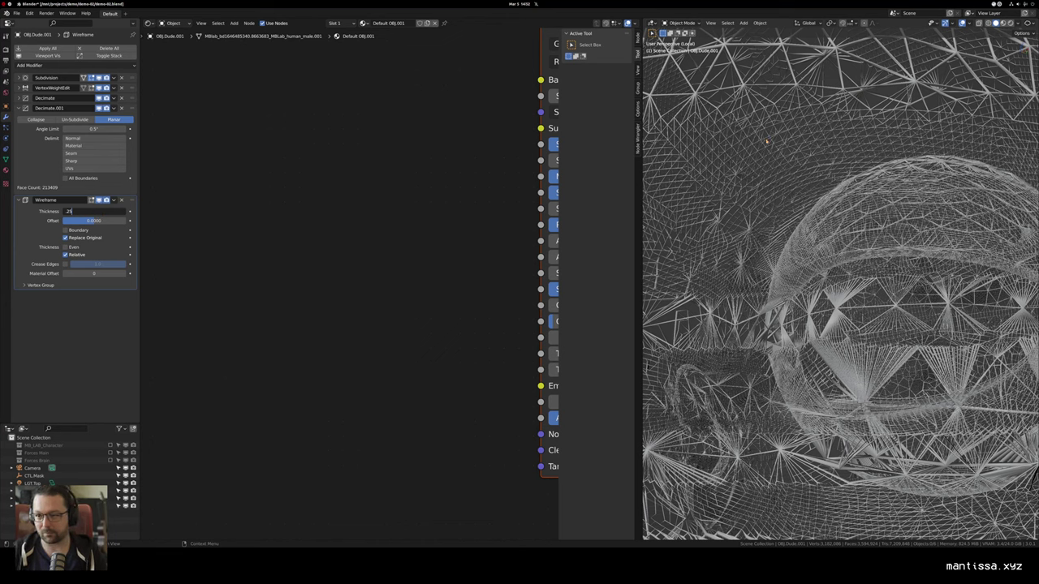
key(Return)
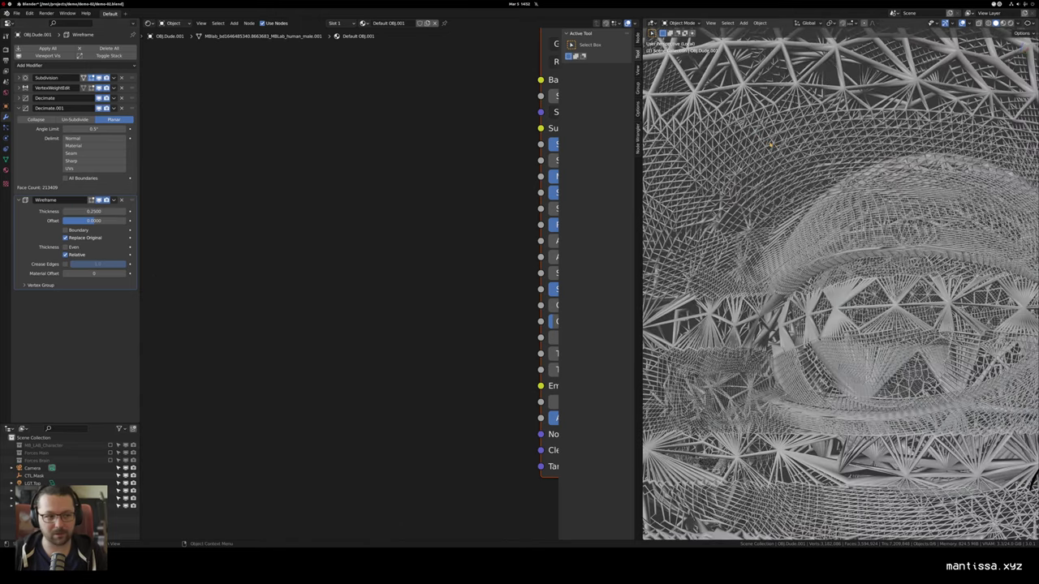
drag(771, 145, 815, 167)
scroll(841, 163, down, 6)
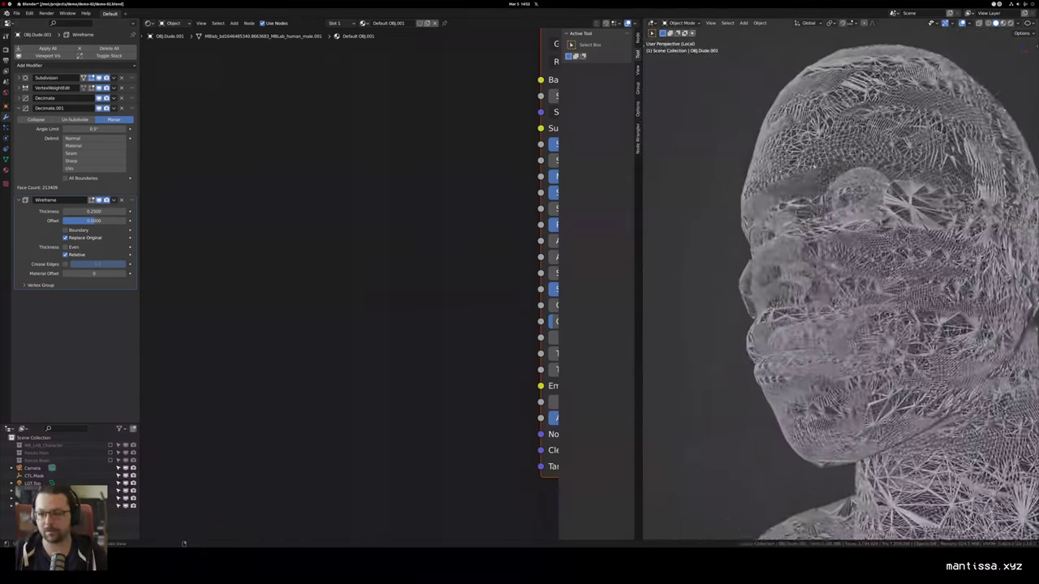
Step: Check the wires around the eye, bring all objects back out of local view and look through the camera
scroll(840, 284, up, 8)
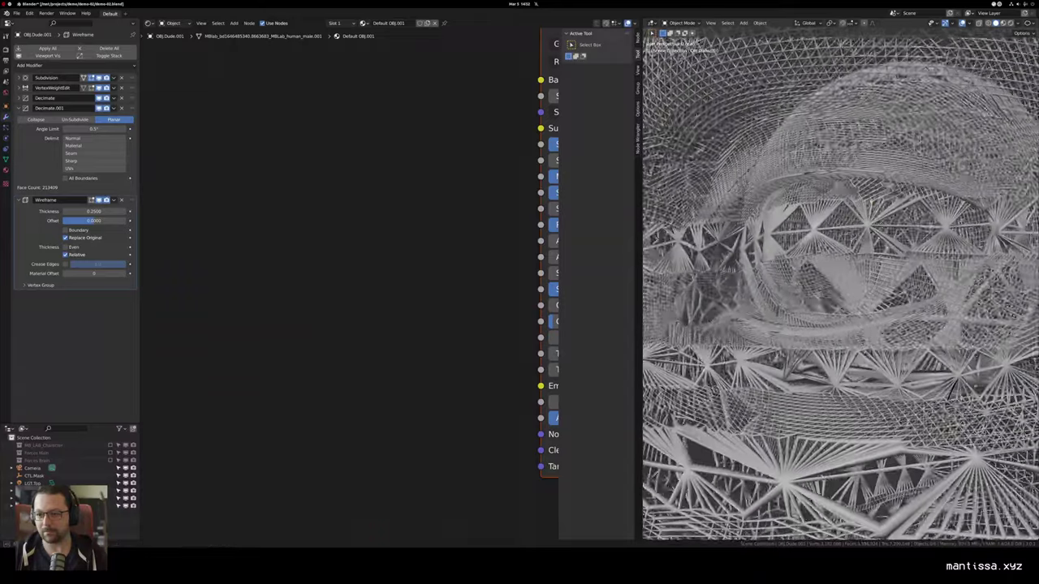
scroll(840, 284, up, 4)
scroll(841, 284, down, 8)
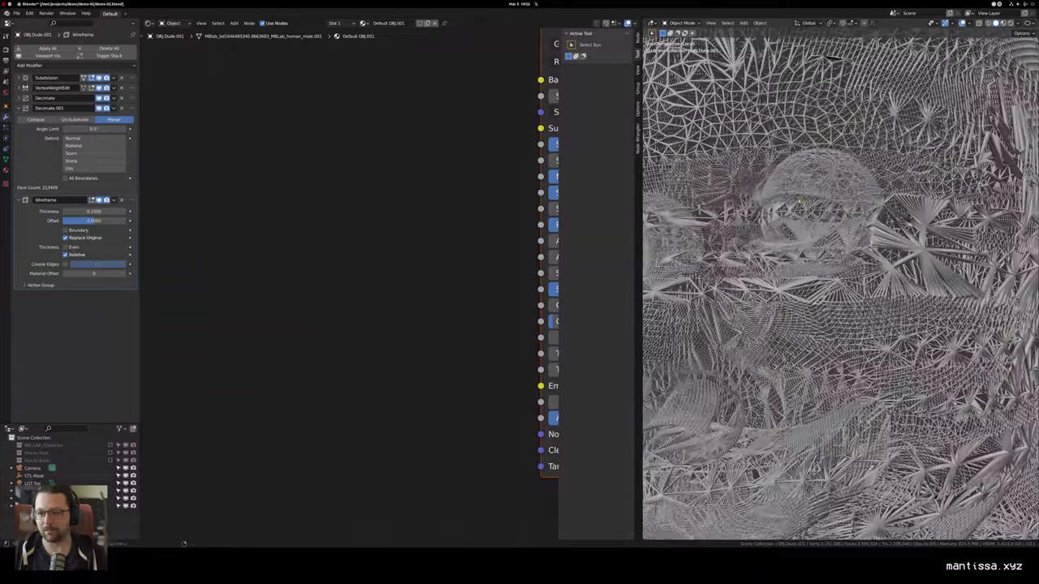
key(slash)
key(KP_0)
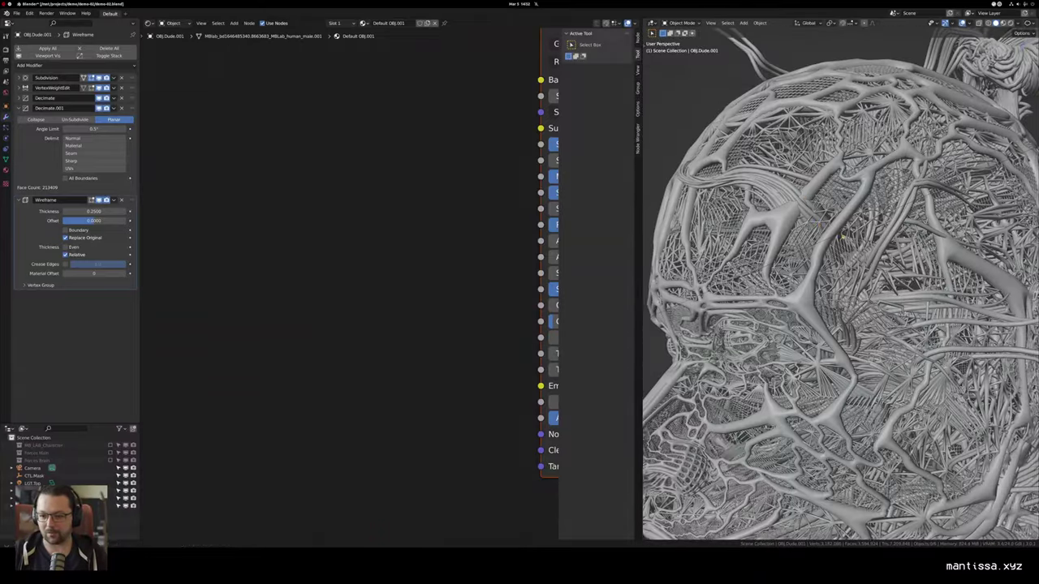
scroll(838, 236, down, 4)
drag(838, 236, 786, 133)
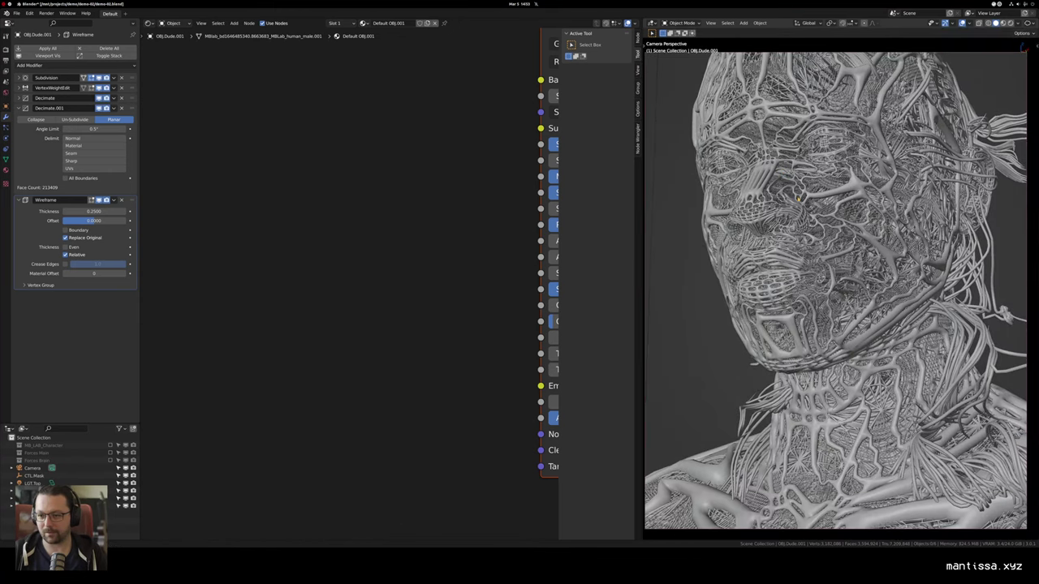
Step: Reframe the camera view, hide the viewport overlays and switch to rendered shading
scroll(839, 236, down, 1)
scroll(838, 237, up, 1)
key(alt+shift+z)
drag(837, 237, 846, 233)
key(z)
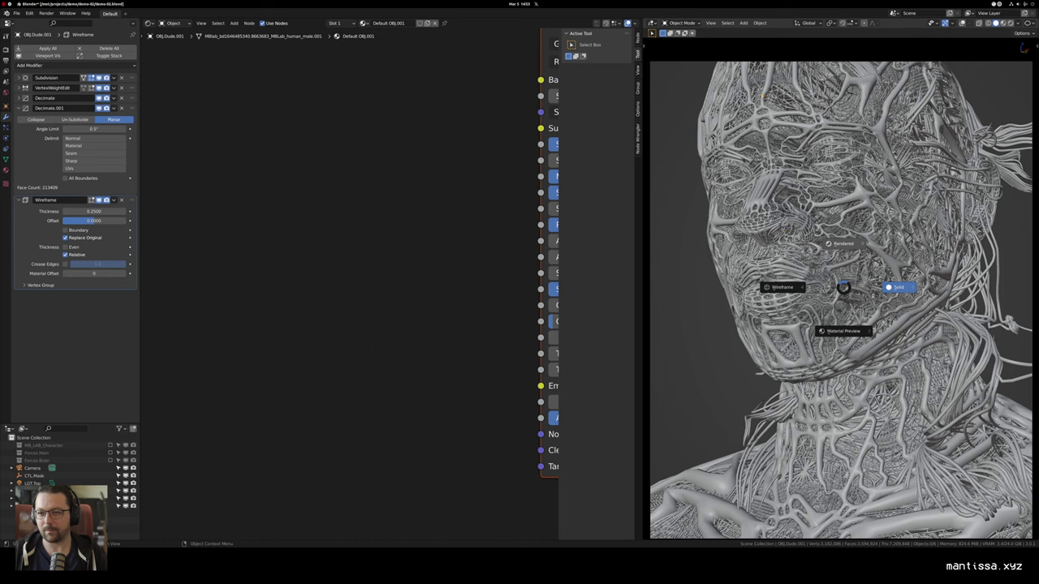
click(841, 243)
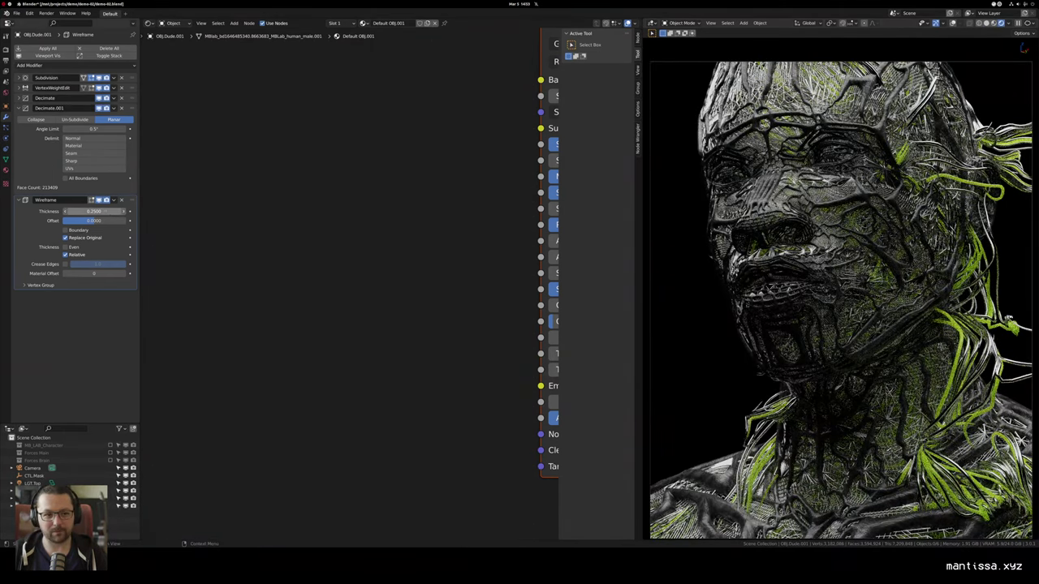
Step: Set the Thickness of OBJ.Dude.001's Wireframe modifier to 0.42
click(103, 211)
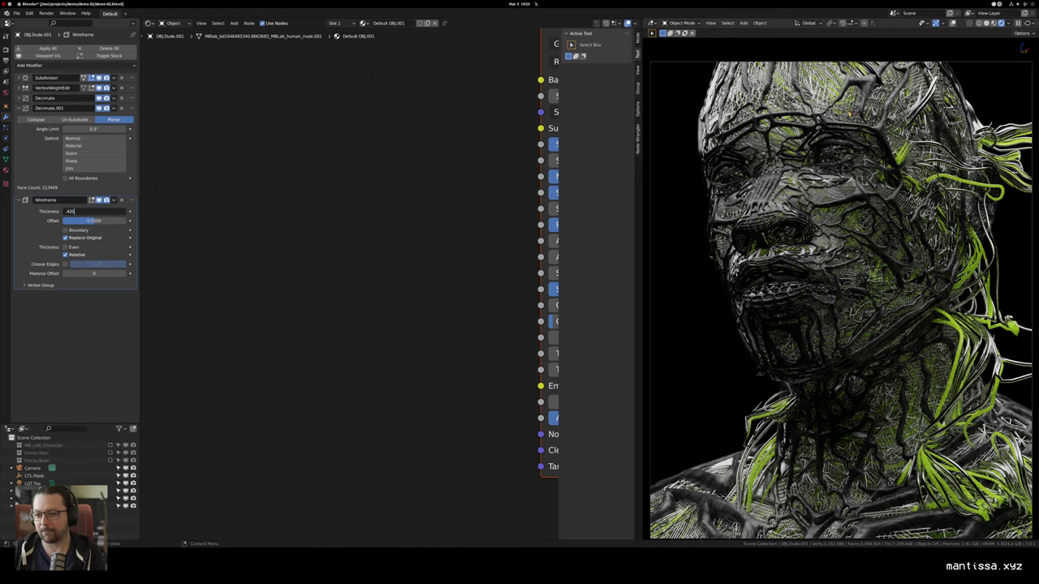
text(.420)
key(Return)
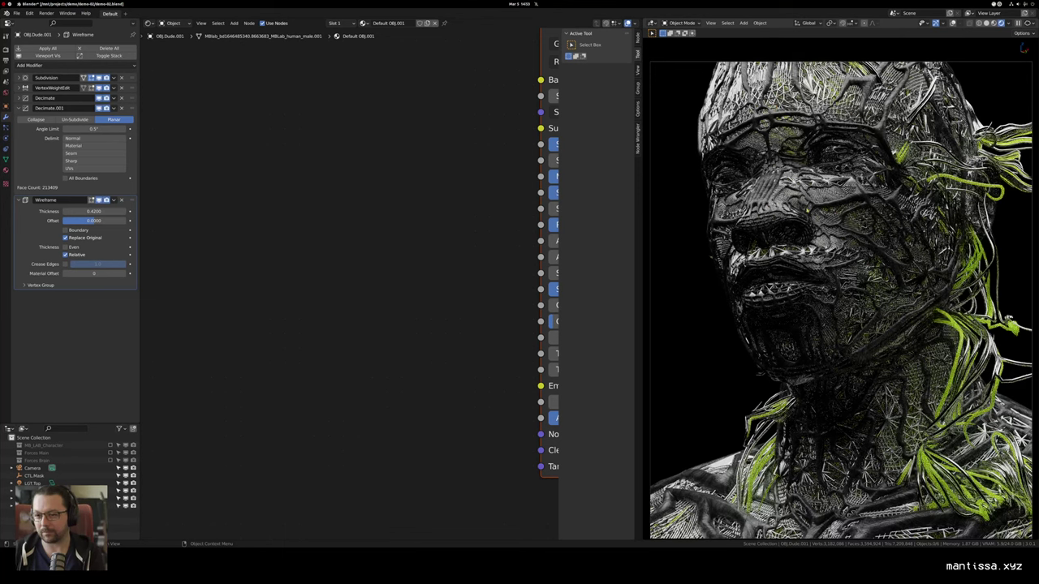
Step: Add a Musgrave Texture to the Default OBJ.001 material, with Texture Coordinate and Mapping nodes feeding it
key(Home)
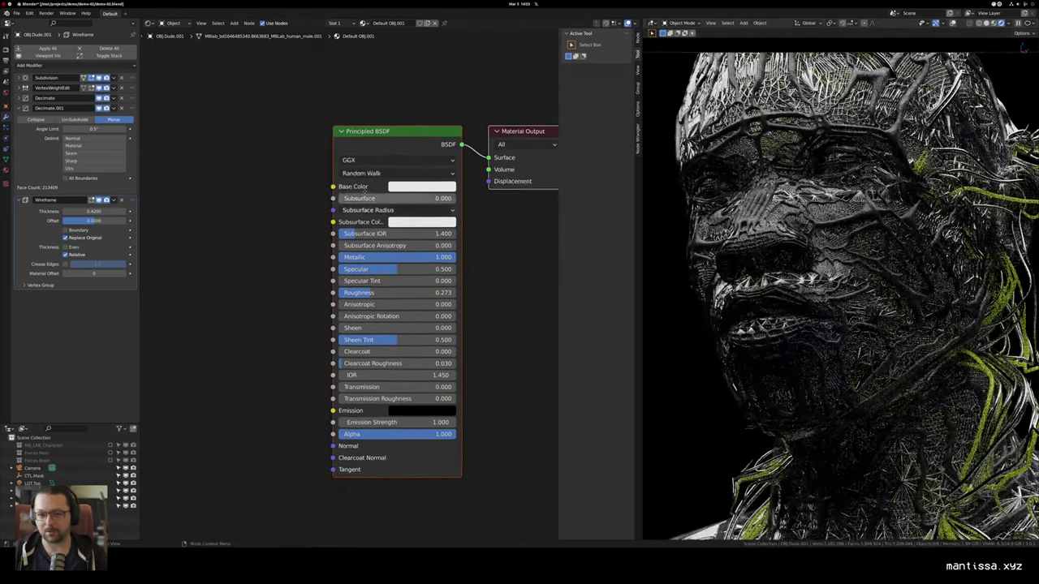
scroll(365, 190, down, 2)
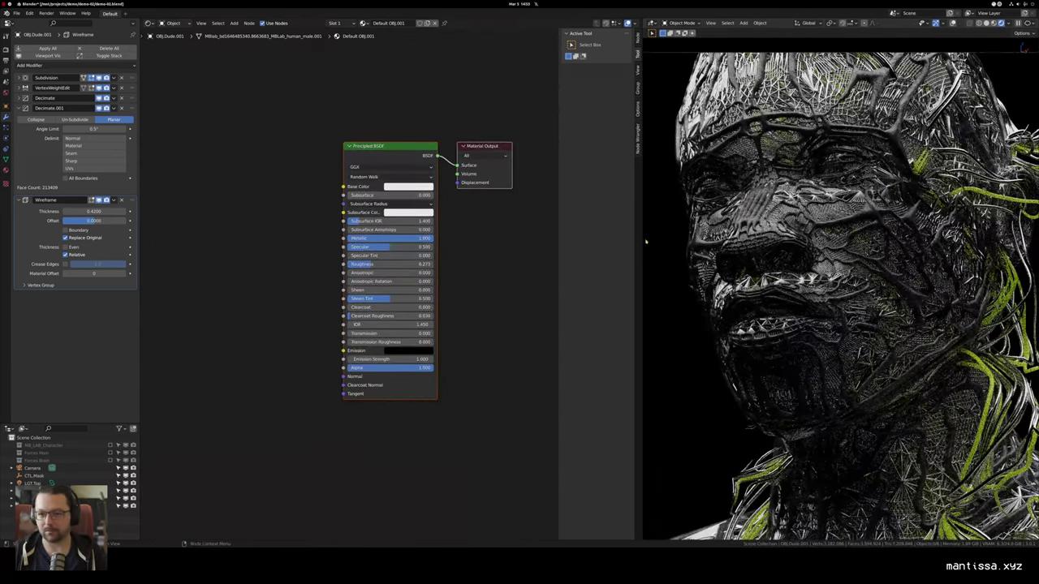
scroll(332, 195, down, 2)
key(shift+a)
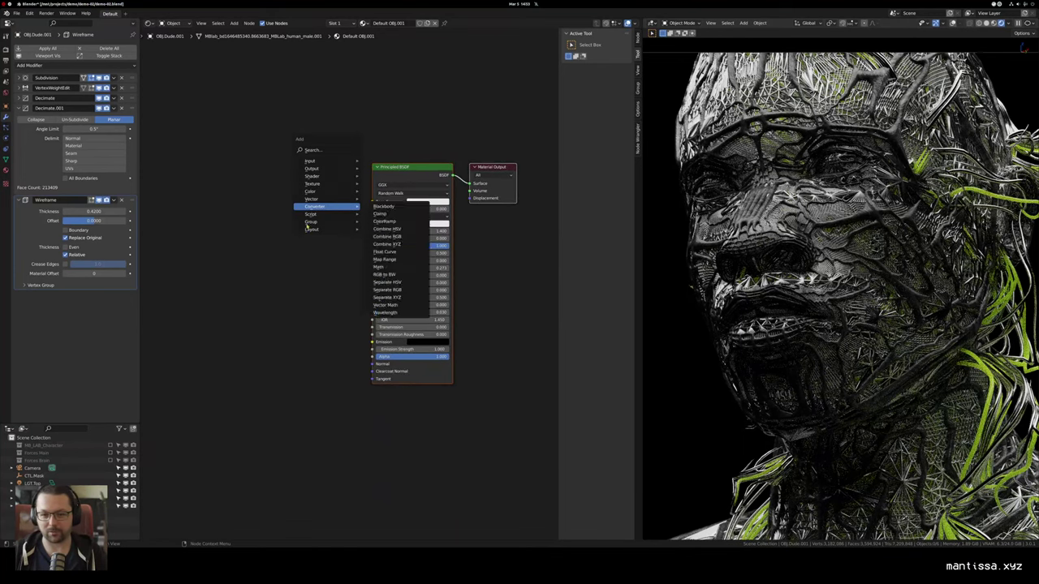
key(Escape)
key(shift+a)
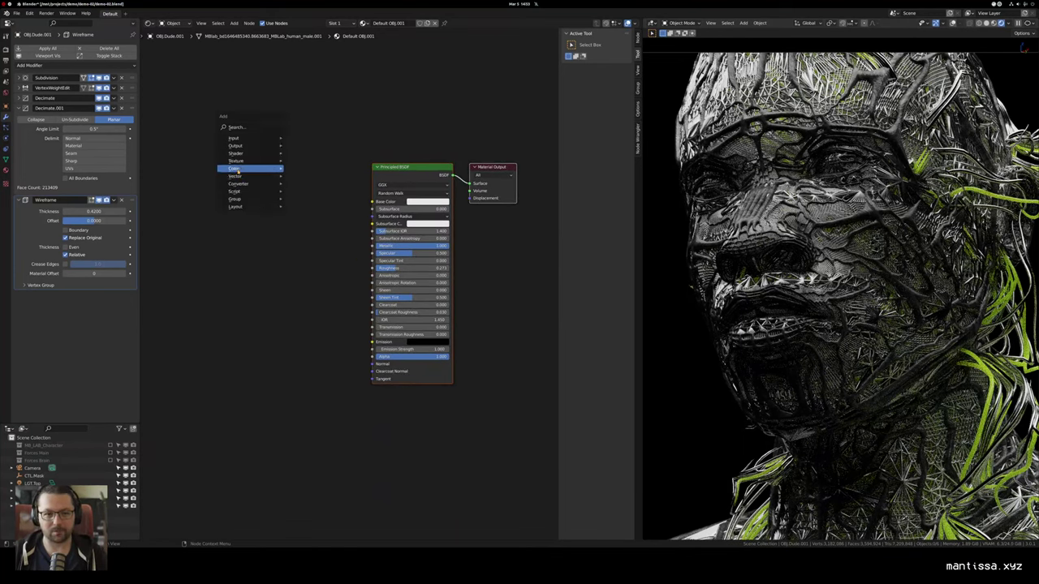
mouse_move(238, 154)
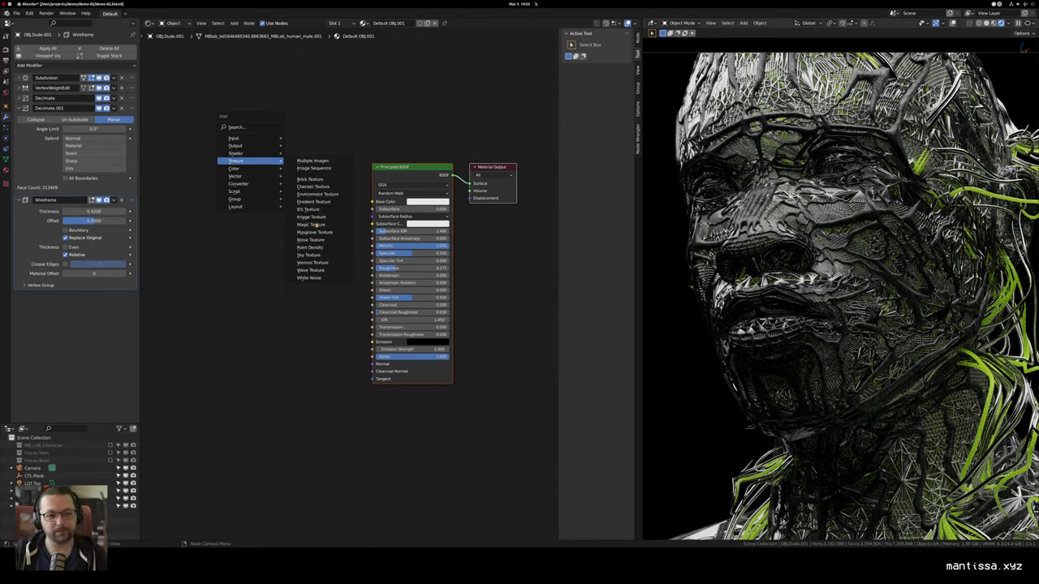
click(314, 232)
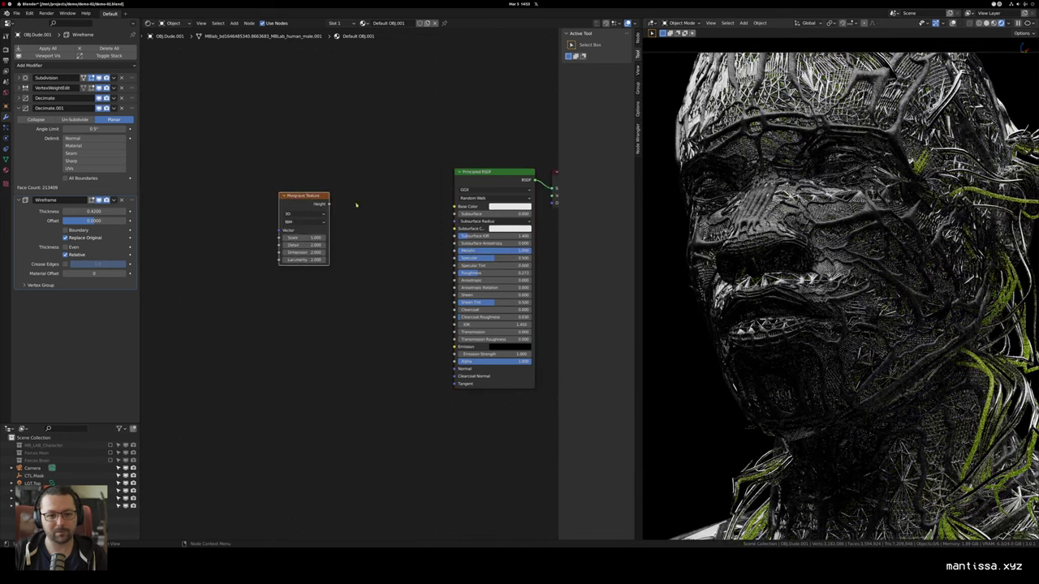
click(283, 204)
key(ctrl+t)
drag(298, 225, 440, 219)
scroll(440, 219, up, 1)
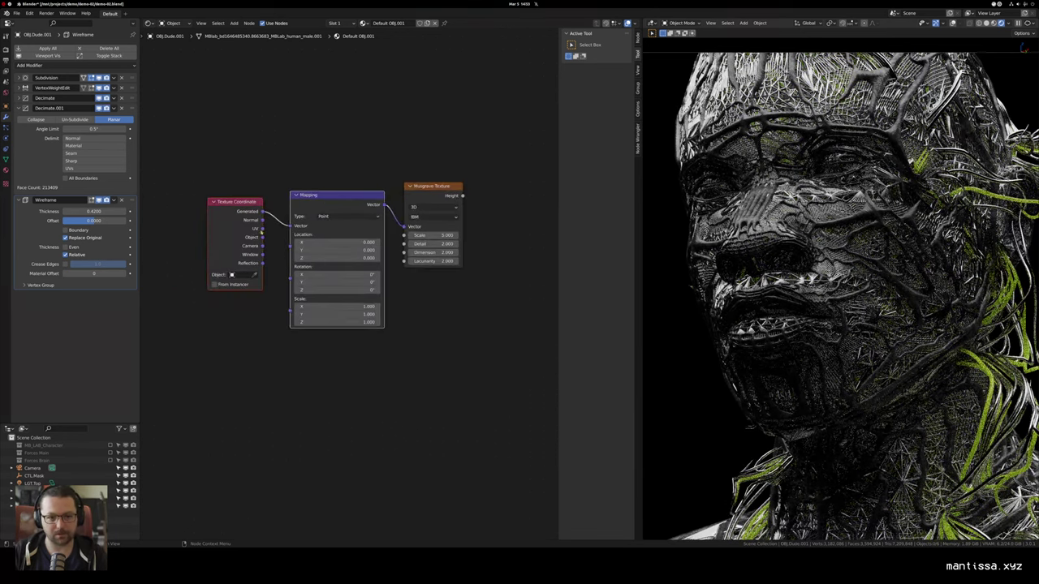
Step: Remove the Mapping node, feed Object coordinates straight into the Musgrave Texture and preview its output on the head
drag(262, 237, 425, 227)
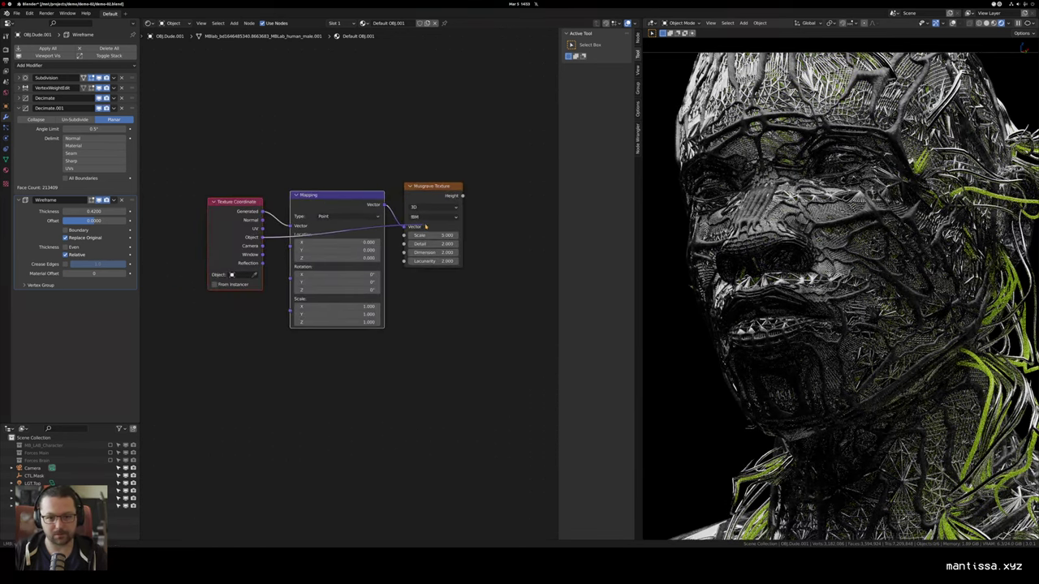
key(ctrl+x)
drag(432, 186, 368, 190)
ctrl+shift+click(334, 192)
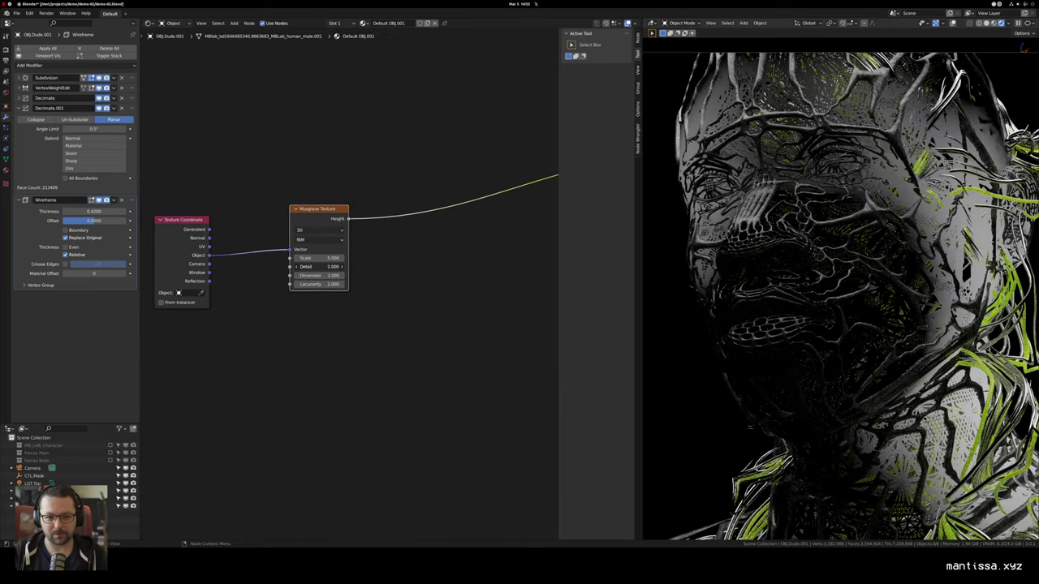
Step: Set the Musgrave Texture's Detail to 15, Dimension to 0 and Lacunarity to 2.22
drag(324, 267, 431, 267)
drag(329, 276, 359, 286)
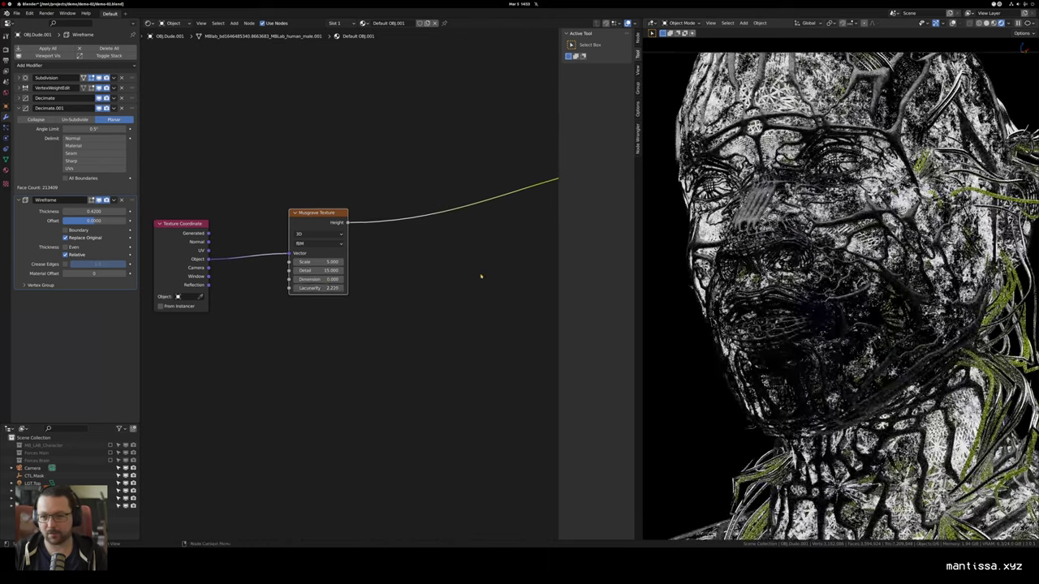
scroll(449, 275, up, 2)
scroll(447, 273, down, 1)
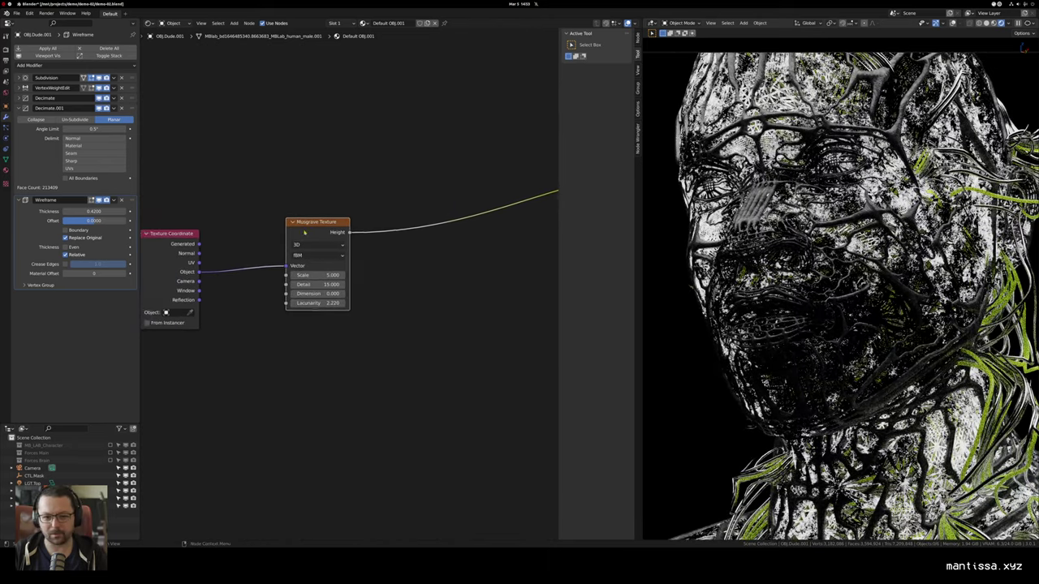
Step: Space the Texture Coordinate and Musgrave Texture nodes apart to make room between them
drag(304, 233, 401, 234)
drag(274, 248, 345, 242)
drag(239, 262, 222, 247)
key(shift+a)
mouse_move(298, 341)
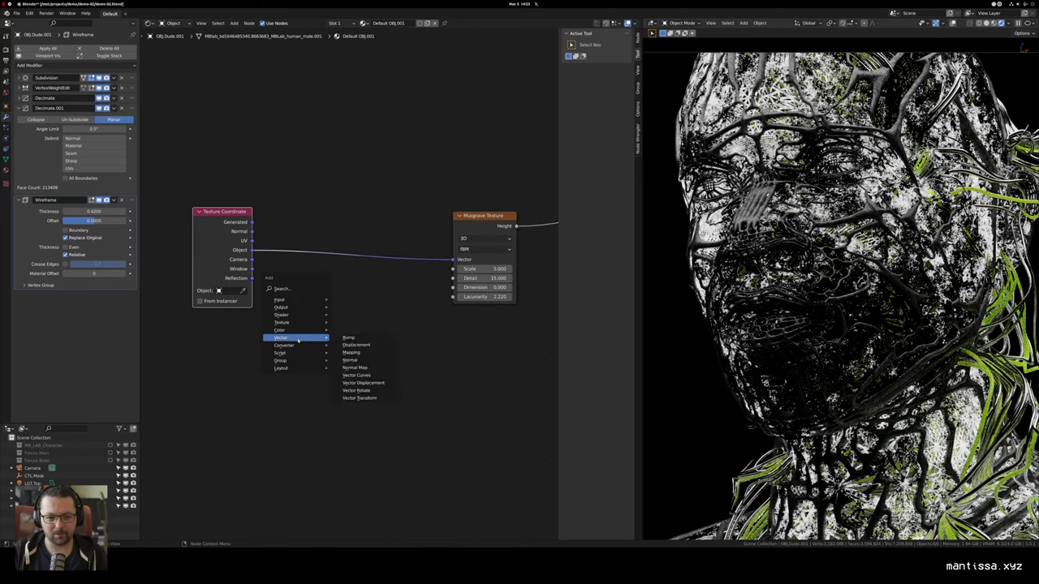
mouse_move(285, 323)
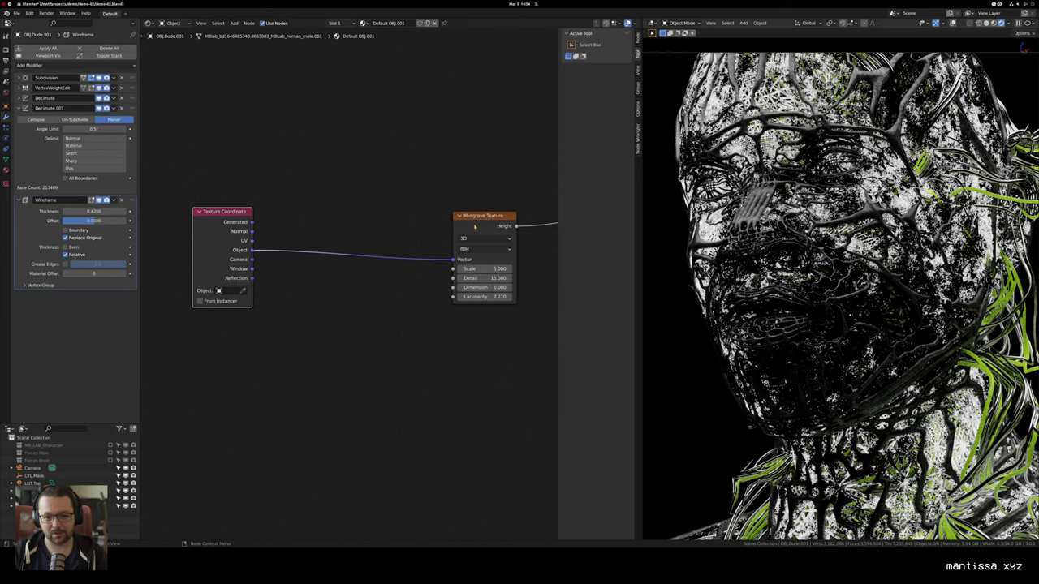
drag(230, 245, 212, 245)
drag(341, 255, 316, 262)
drag(453, 261, 444, 248)
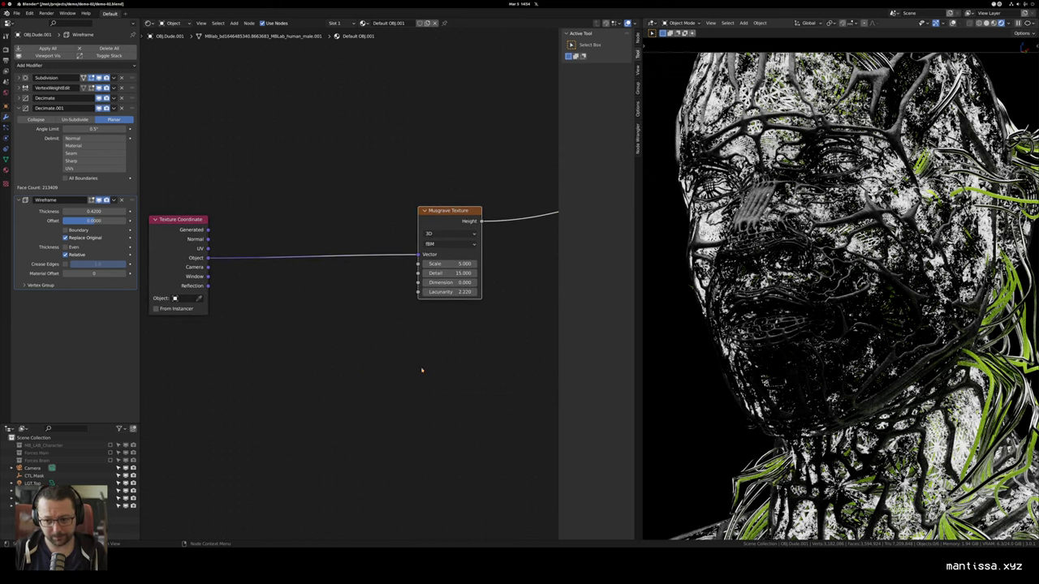
drag(353, 340, 351, 342)
Step: Add a Brick Texture below the Musgrave Texture, drive it with Object coordinates and preview its color on the head
key(shift+a)
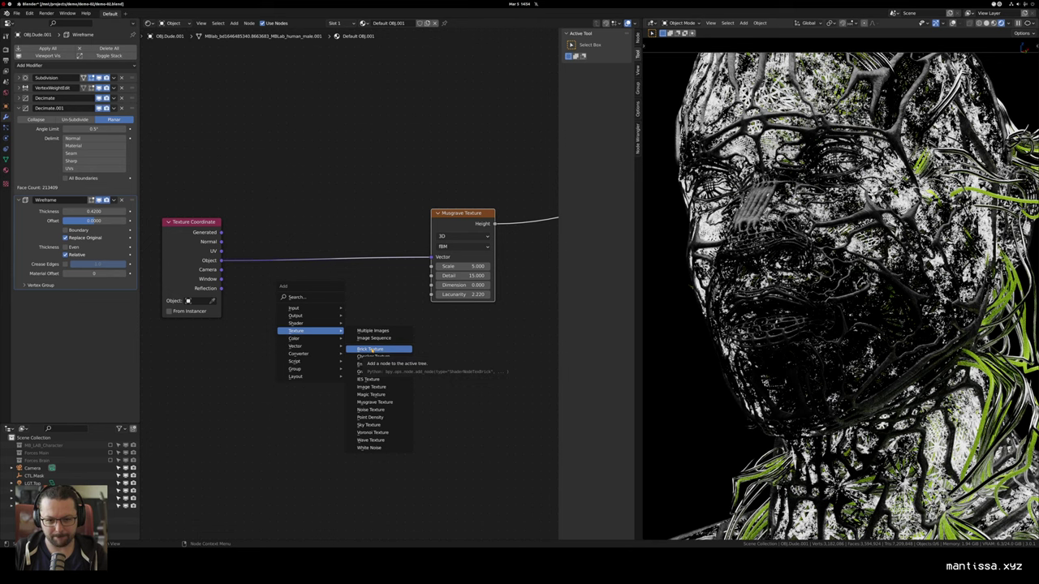
click(370, 349)
click(341, 321)
mouse_move(220, 245)
mouse_down()
mouse_move(262, 387)
mouse_move(294, 388)
mouse_up()
ctrl+shift+click(325, 357)
scroll(271, 362, down, 2)
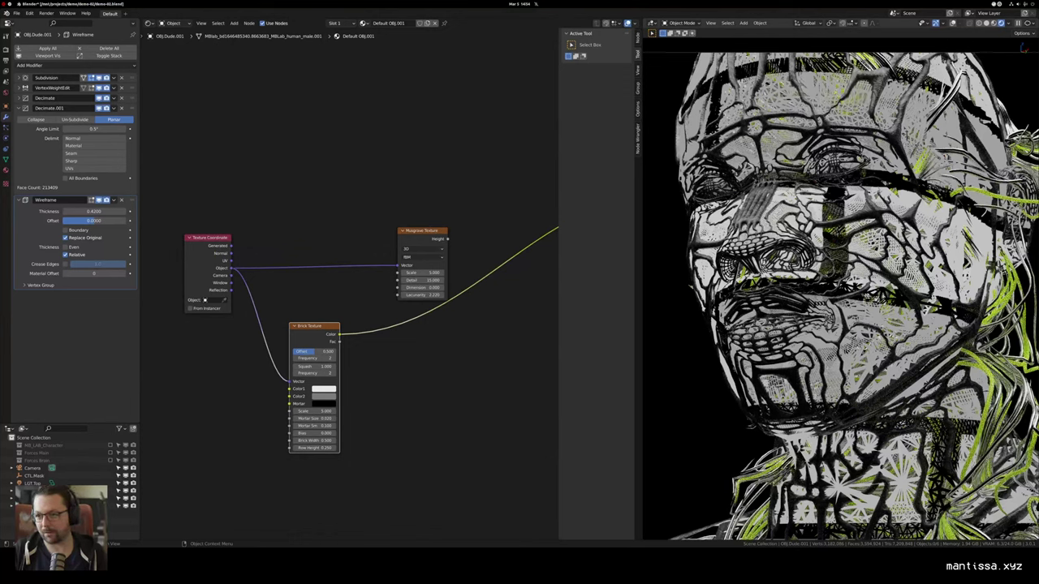
Step: Set the Brick Texture's Mortar Size to 0, Color1 to white and Color2 to black
scroll(412, 372, up, 2)
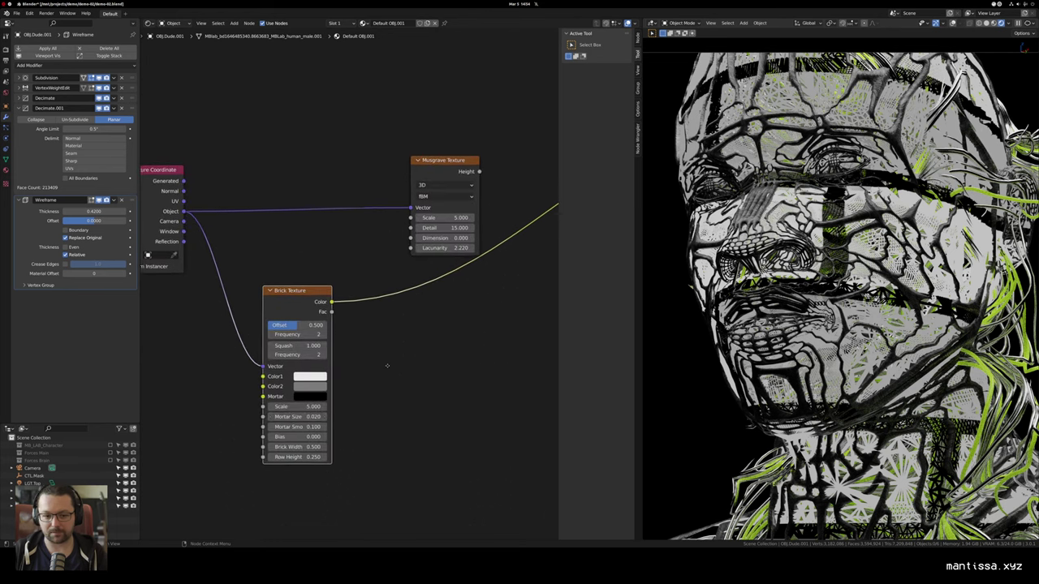
drag(302, 413, 276, 413)
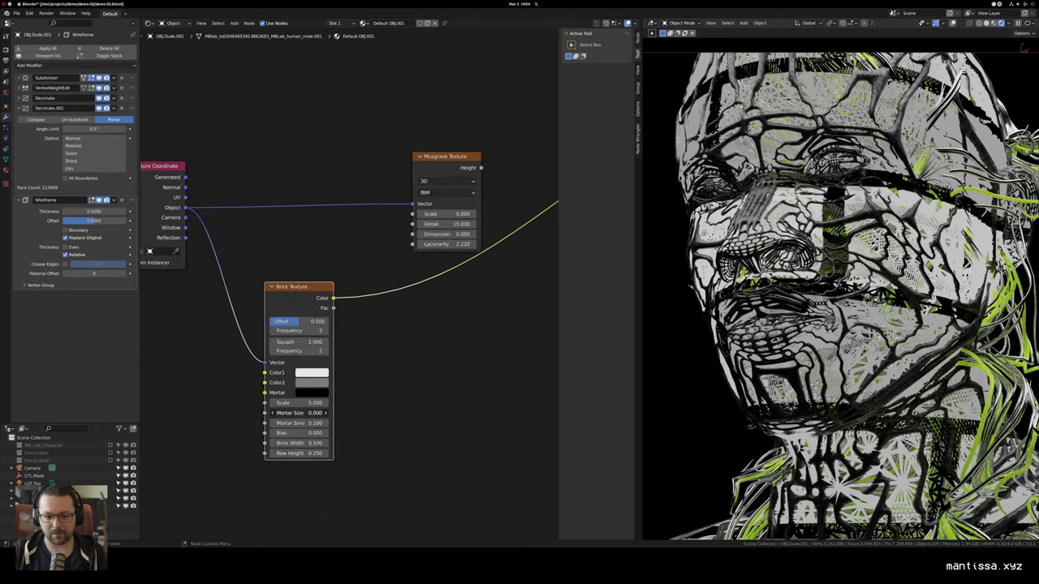
drag(405, 388, 423, 367)
click(331, 361)
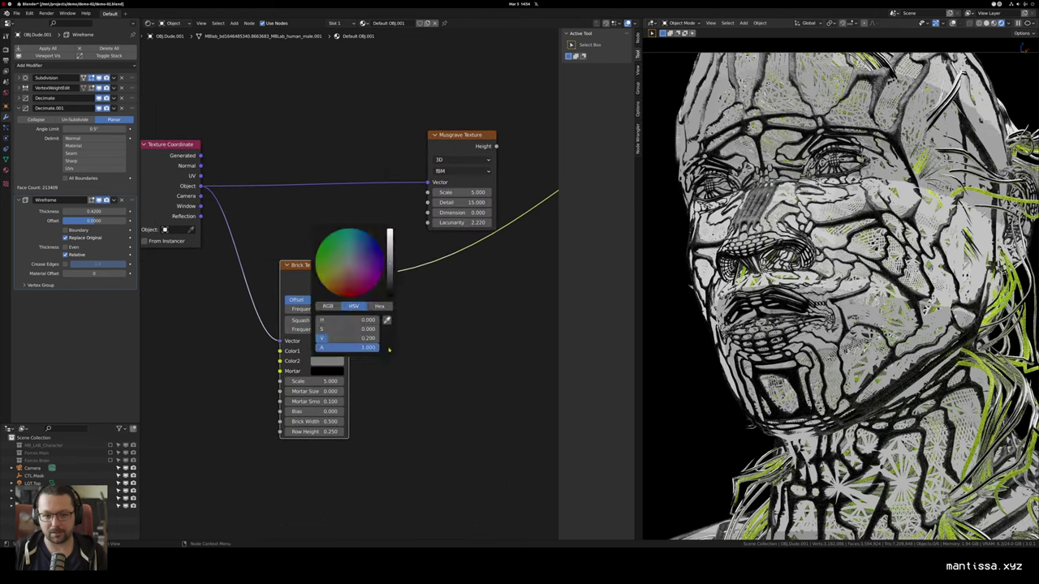
click(327, 362)
drag(390, 268, 390, 302)
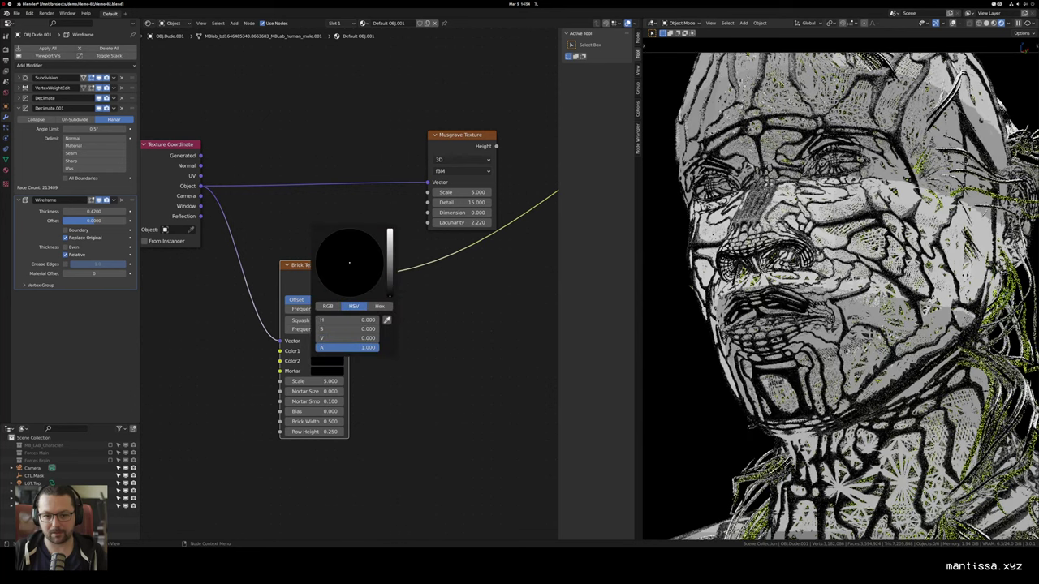
click(330, 359)
click(325, 354)
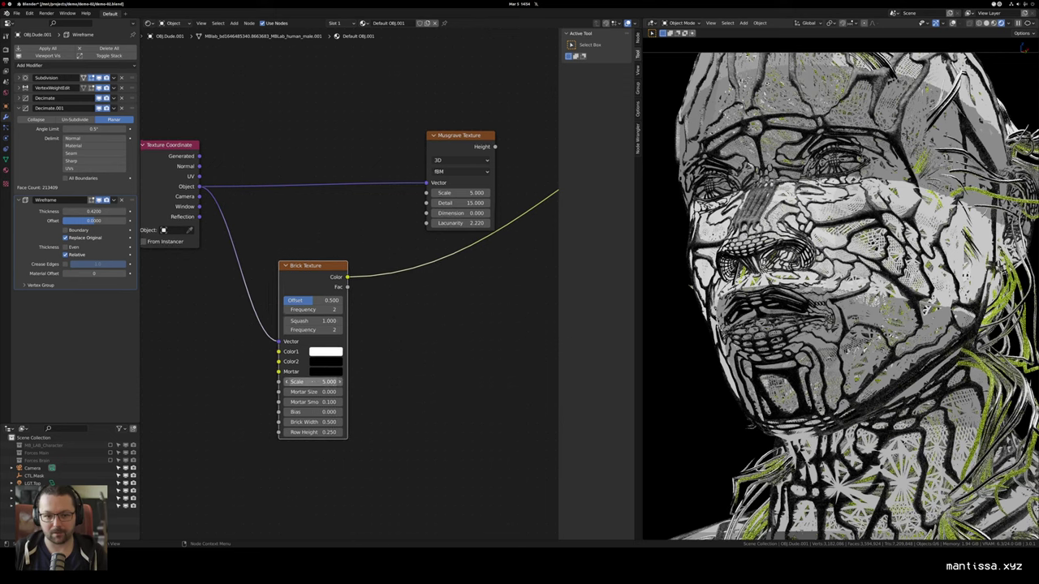
Step: Increase the Brick Texture's Scale to 38.26
drag(313, 382, 536, 381)
drag(317, 320, 379, 318)
scroll(380, 315, down, 1)
scroll(376, 375, up, 2)
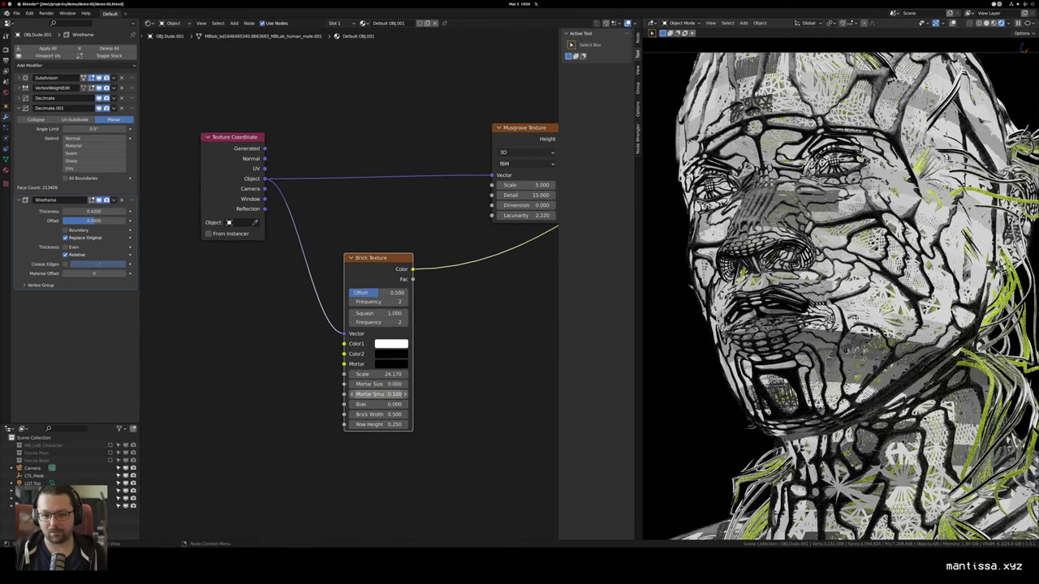
drag(376, 373, 537, 374)
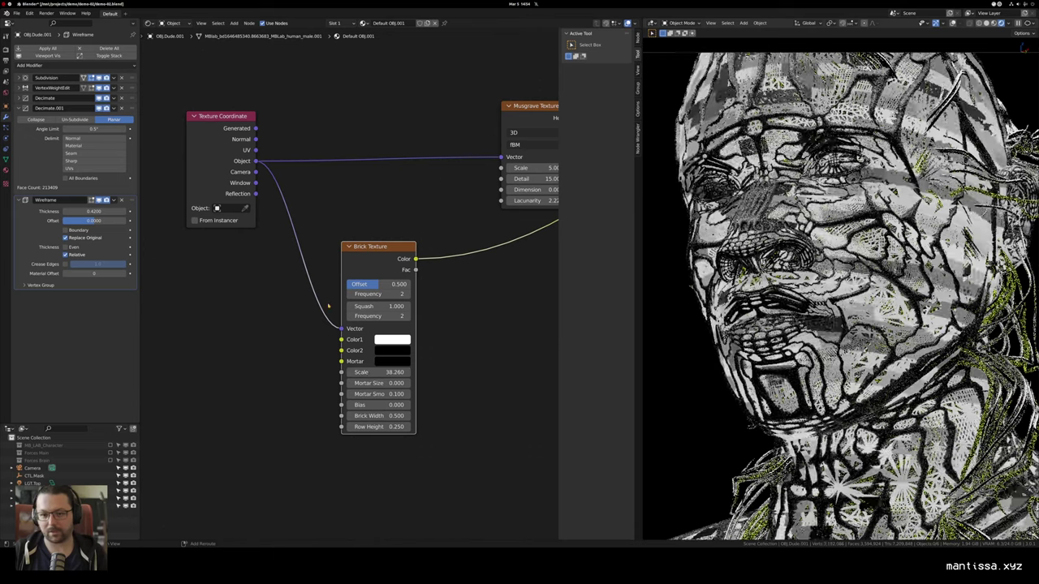
Step: Duplicate the Brick Texture with its Object coordinate link kept and place the copy between the coordinates and the original
key(ctrl+shift+d)
click(259, 321)
drag(228, 189, 177, 200)
drag(177, 199, 210, 195)
scroll(302, 201, down, 1)
drag(395, 309, 315, 303)
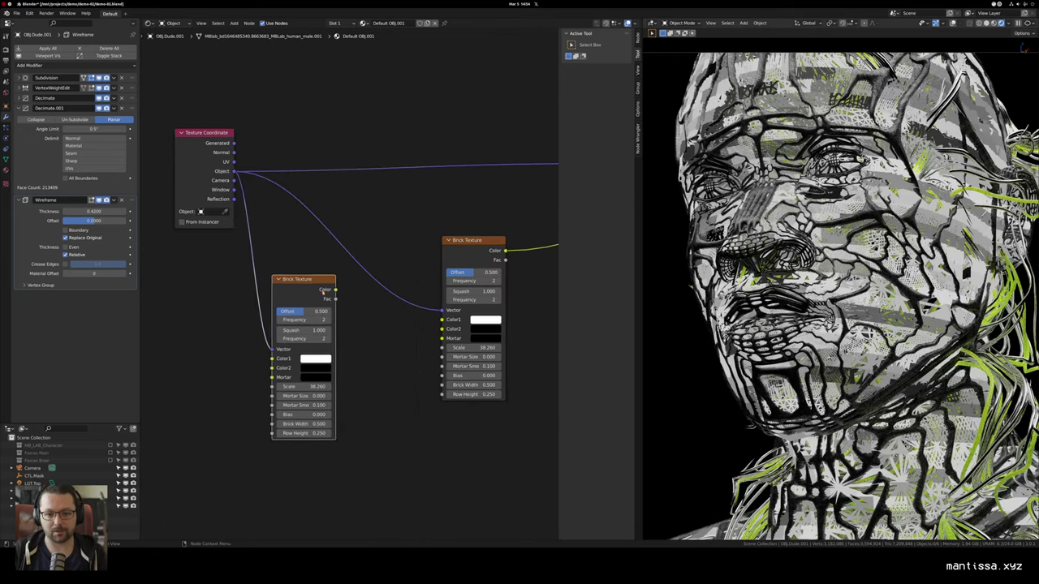
Step: Insert a MixRGB before the original Brick Texture, blending Object coordinates with the duplicate's color, and set the duplicate's Scale to 53.46
drag(406, 219, 380, 235)
key(shift+a)
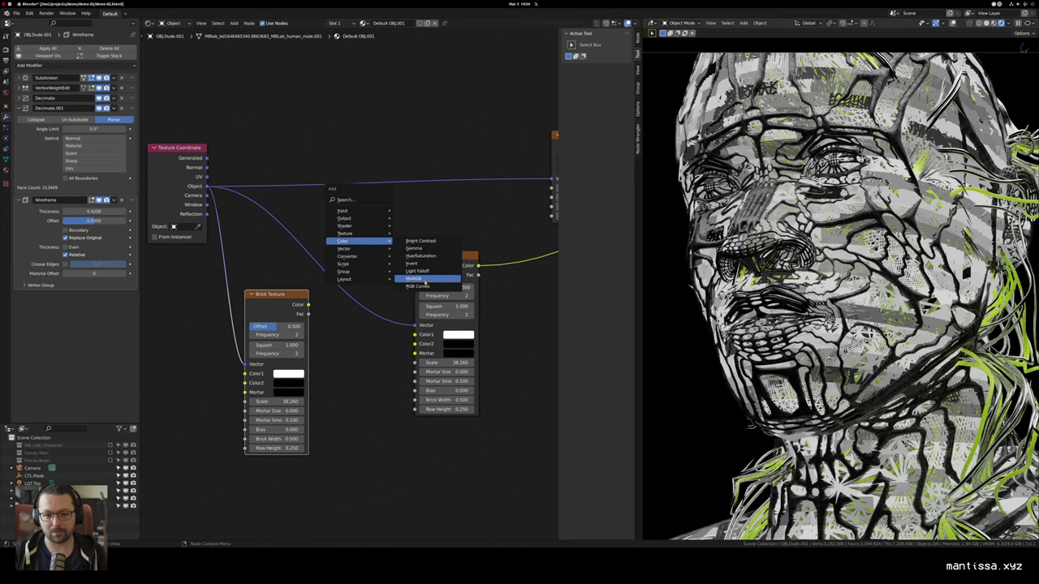
click(430, 279)
click(348, 261)
drag(286, 300, 247, 332)
scroll(401, 322, up, 1)
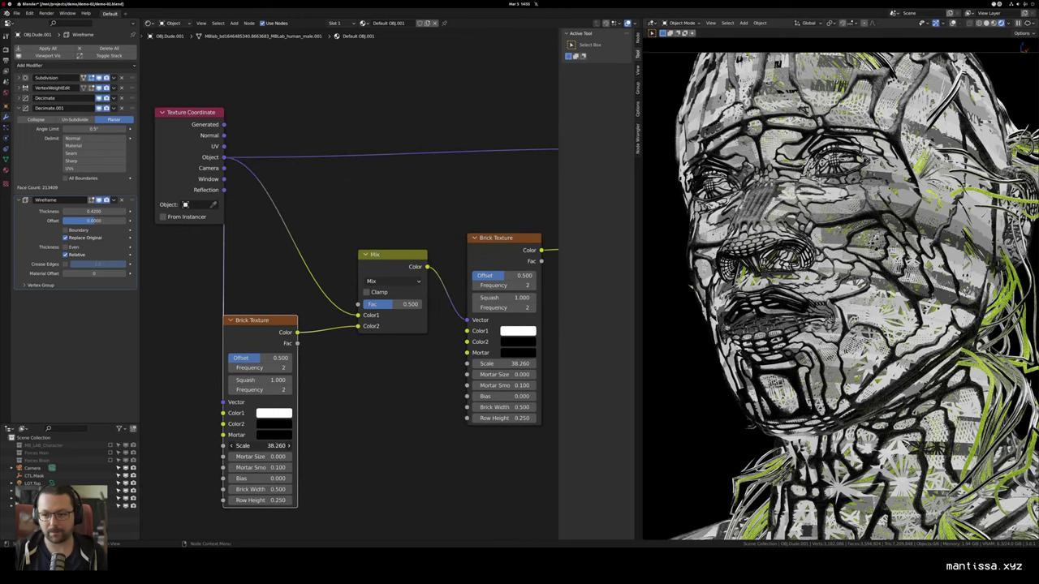
drag(272, 446, 320, 446)
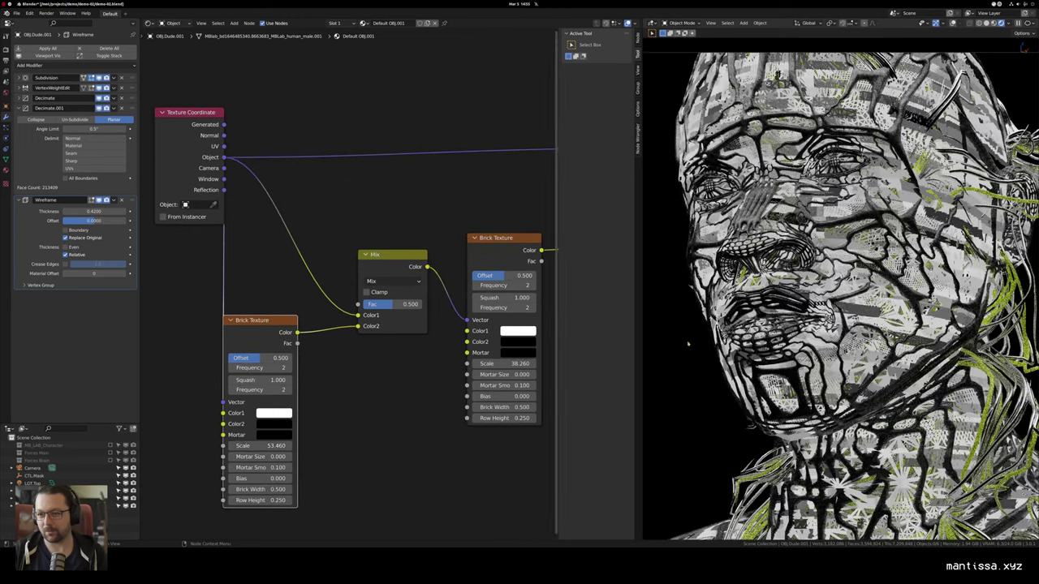
Step: Isolate OBJ.Dude.001 in local view and frame its head
drag(918, 264, 863, 254)
scroll(864, 254, down, 3)
scroll(864, 254, up, 3)
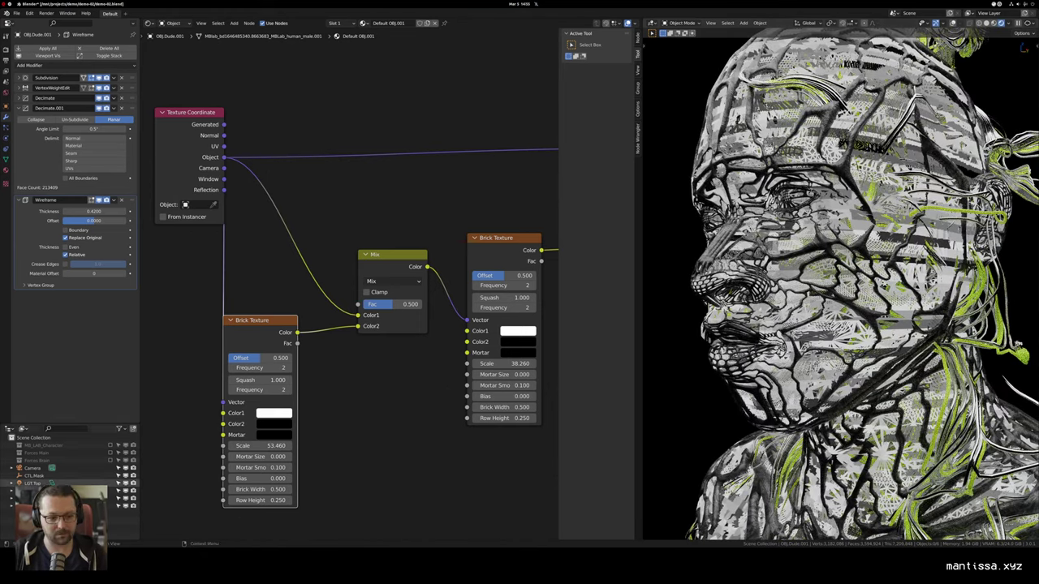
click(863, 276)
key(slash)
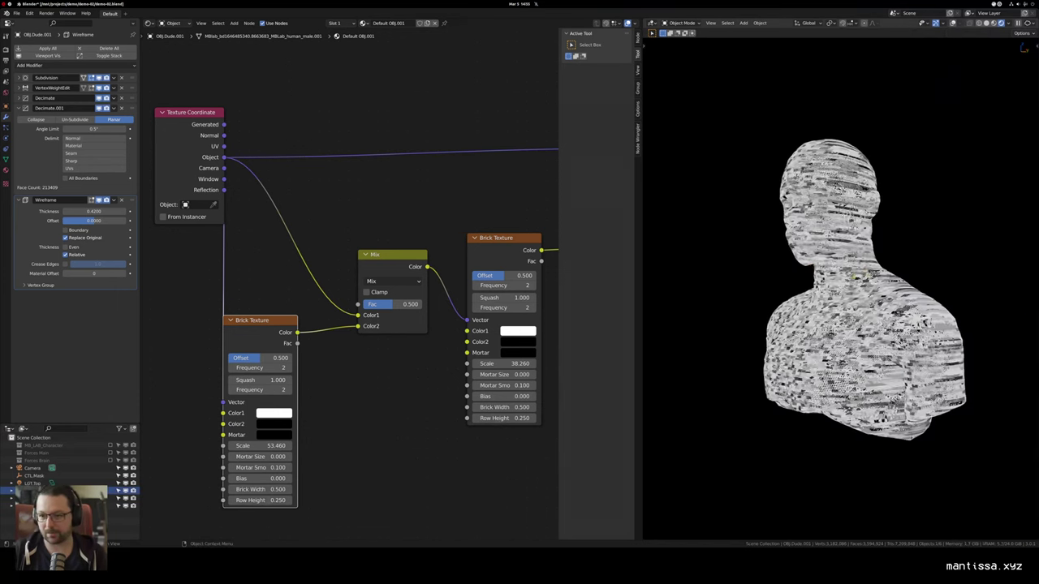
drag(860, 276, 817, 268)
scroll(815, 244, up, 7)
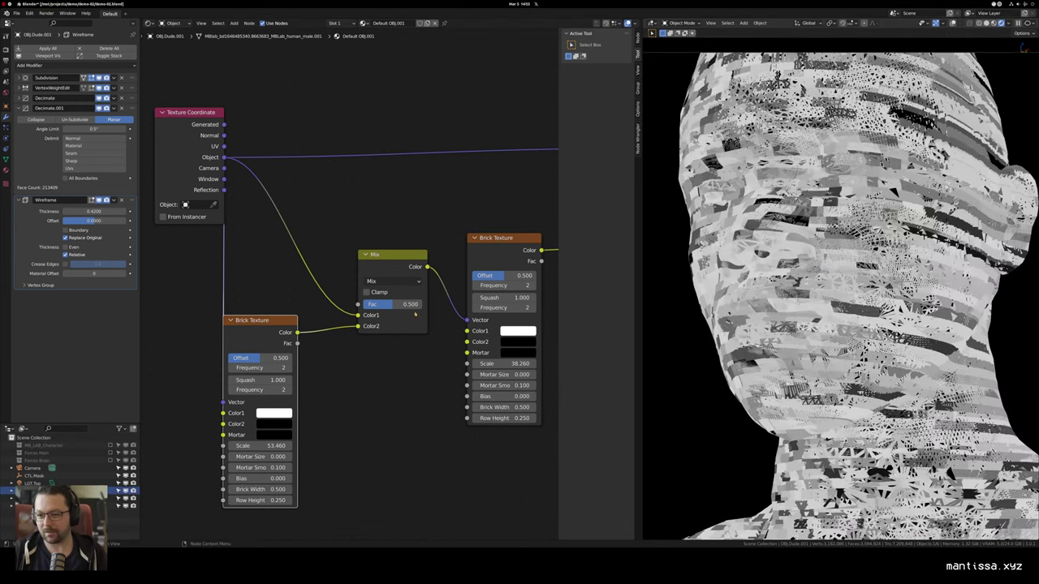
Step: Duplicate the Mix node into the coordinate link before the Musgrave Texture and feed the second Brick Texture's color into its Color2
drag(415, 314, 388, 297)
scroll(388, 298, down, 4)
drag(529, 213, 410, 268)
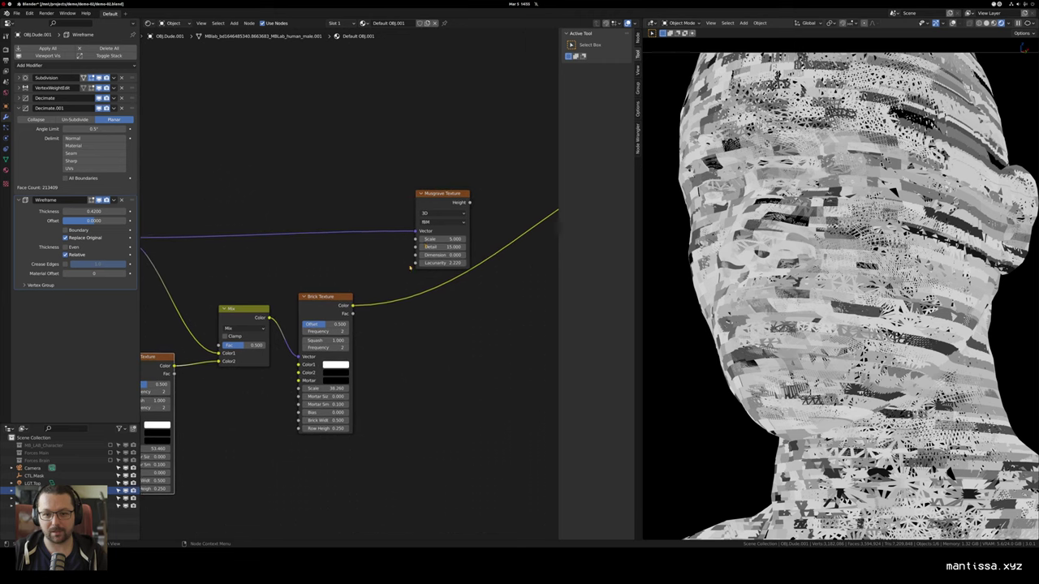
drag(419, 209, 452, 189)
drag(333, 295, 332, 296)
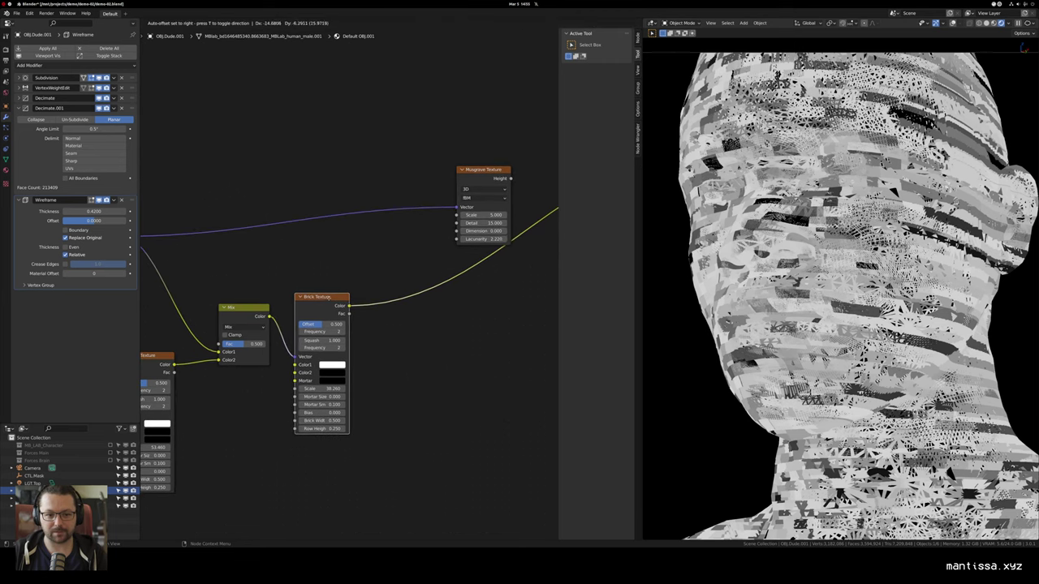
key(shift+d)
click(477, 202)
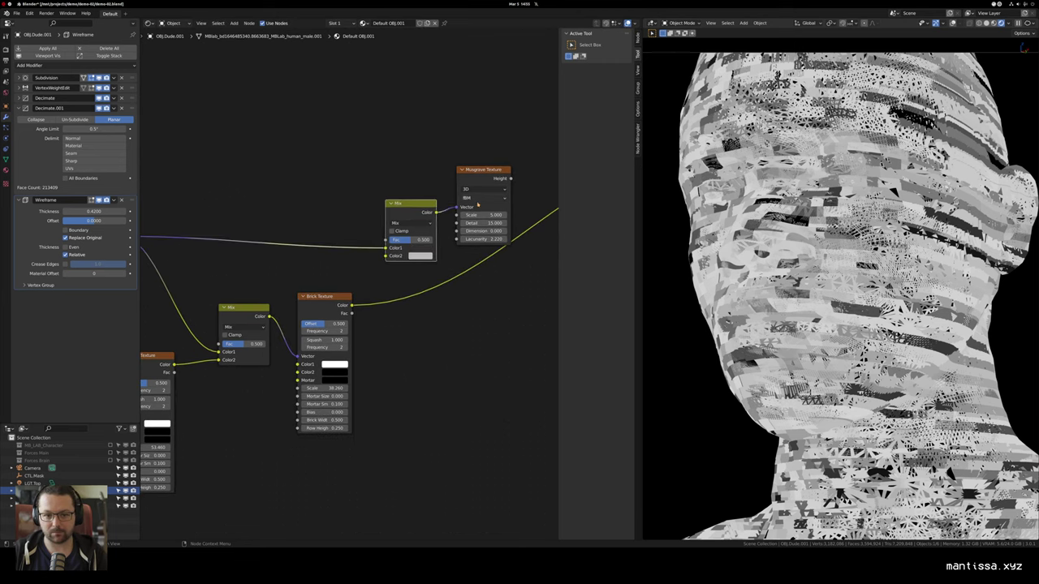
drag(352, 306, 377, 257)
Step: Link the Musgrave Texture's Height to the Principled BSDF's Base Color and preview the Musgrave Texture on the model
drag(503, 177, 465, 253)
scroll(384, 230, down, 3)
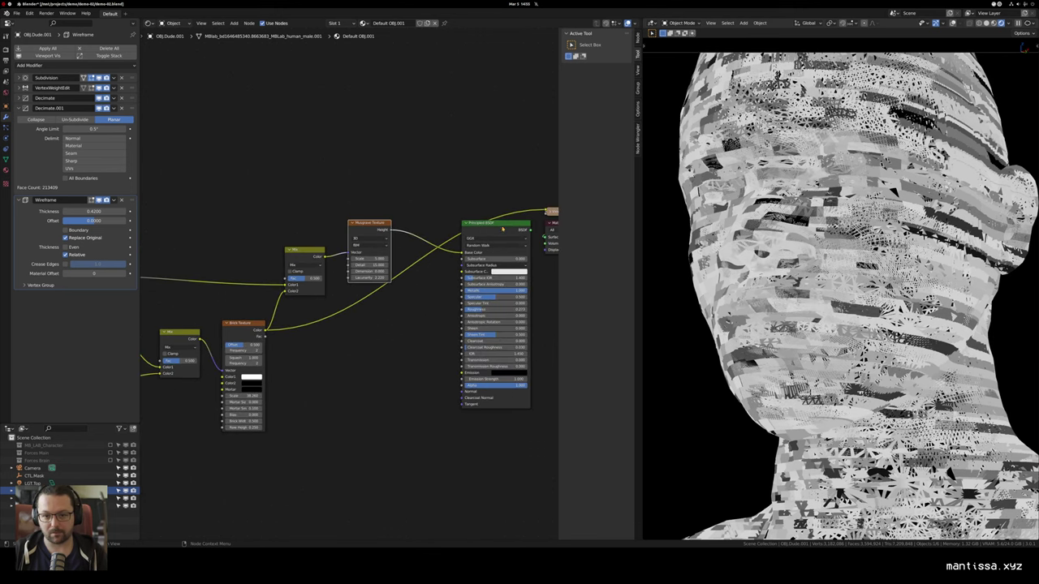
scroll(383, 285, up, 2)
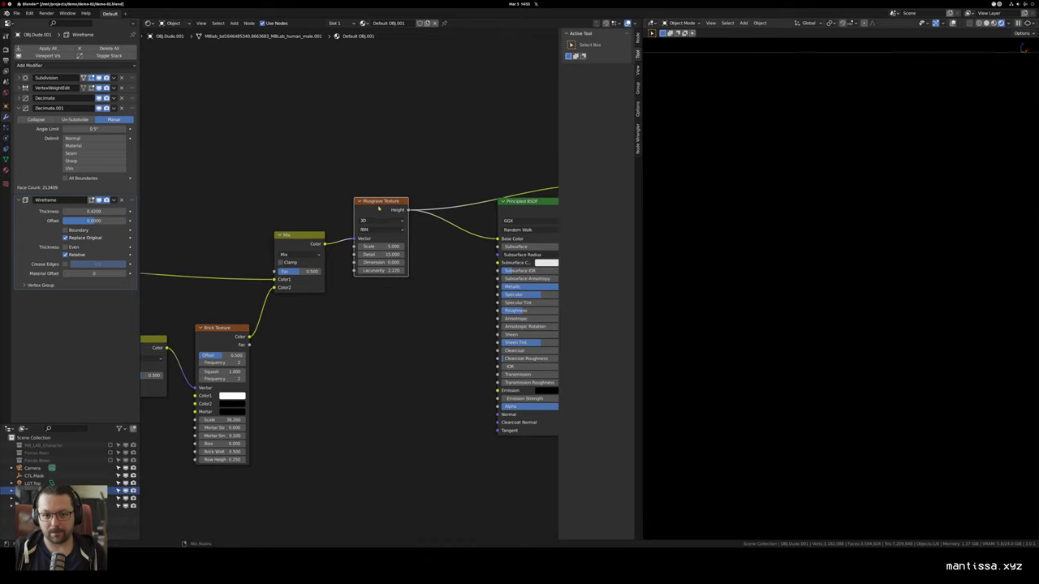
Step: Set the Fac of the Mix feeding the Musgrave Texture to 0.794
drag(407, 264, 406, 271)
scroll(310, 280, up, 1)
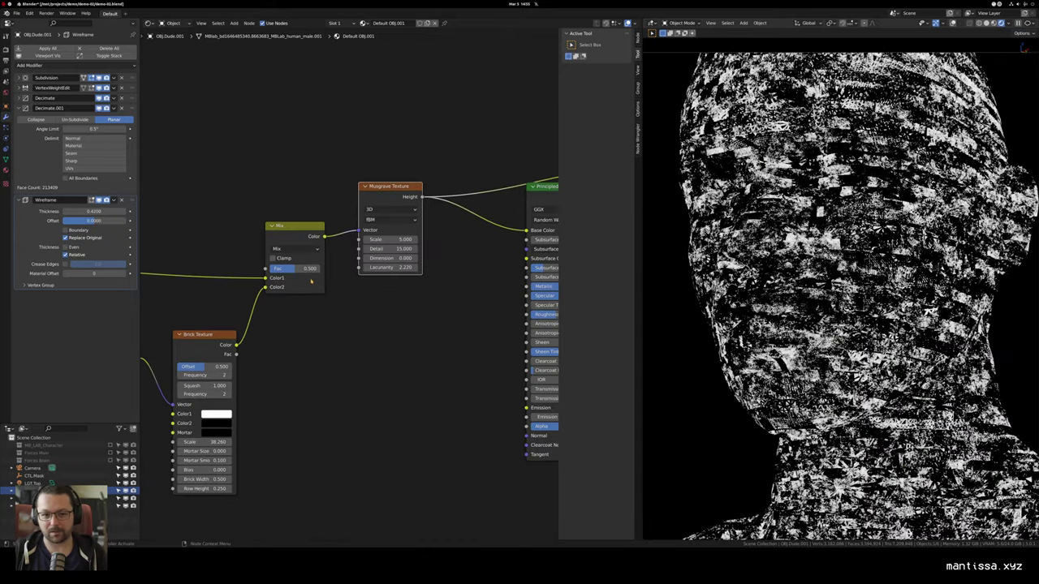
drag(299, 267, 309, 268)
Step: Try out the first Brick Texture's Squash without keeping the change, and set its Brick Width to 1.340
scroll(309, 272, down, 1)
drag(257, 359, 362, 284)
scroll(227, 336, up, 1)
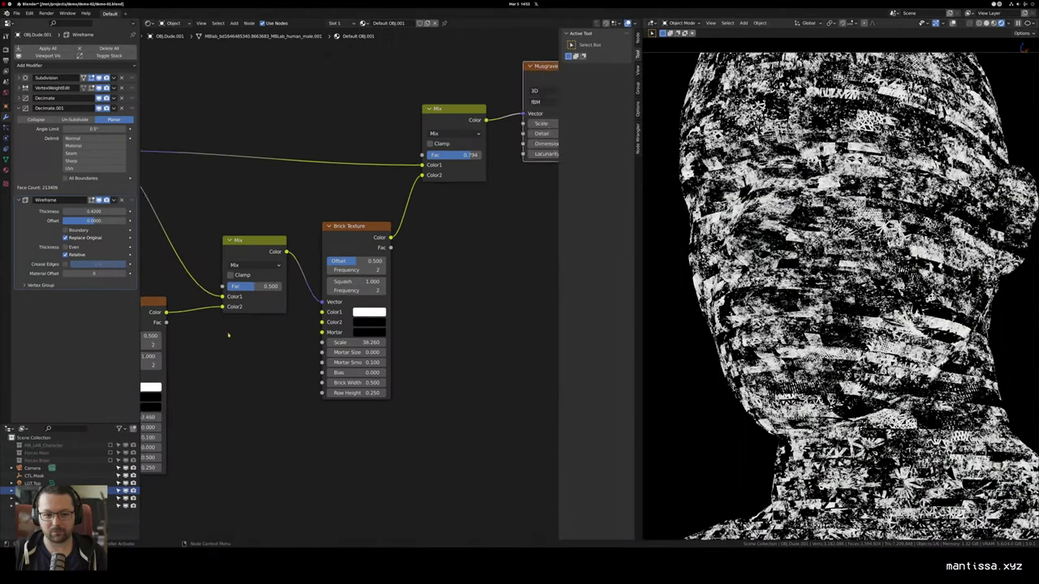
drag(219, 369, 382, 315)
scroll(329, 332, up, 3)
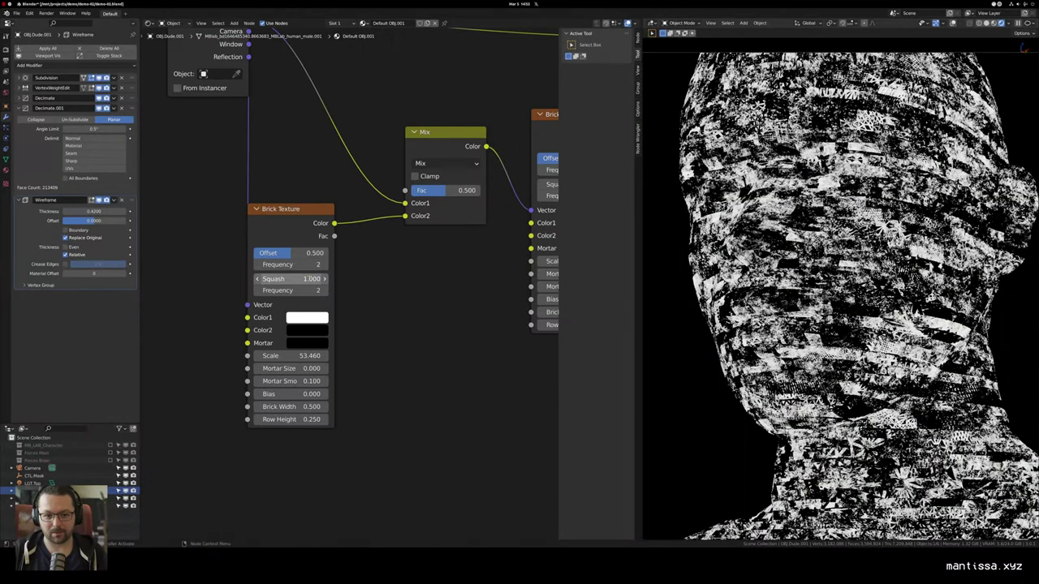
drag(299, 279, 271, 279)
right_click(292, 278)
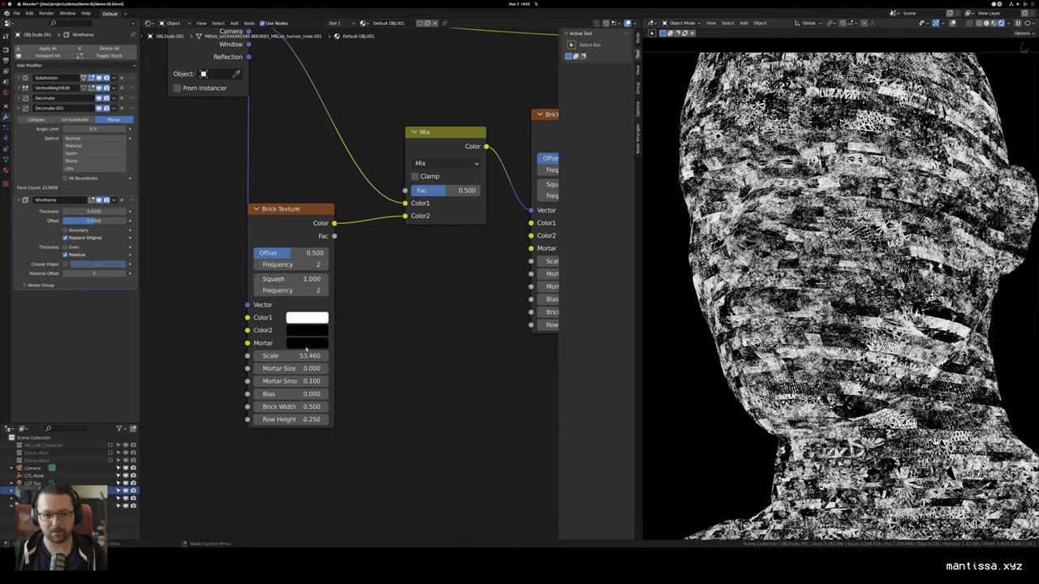
drag(290, 407, 315, 407)
Step: Duplicate the first Brick Texture and its Mix, placing the copies between the Texture Coordinate node and the original Brick Texture
scroll(317, 389, down, 4)
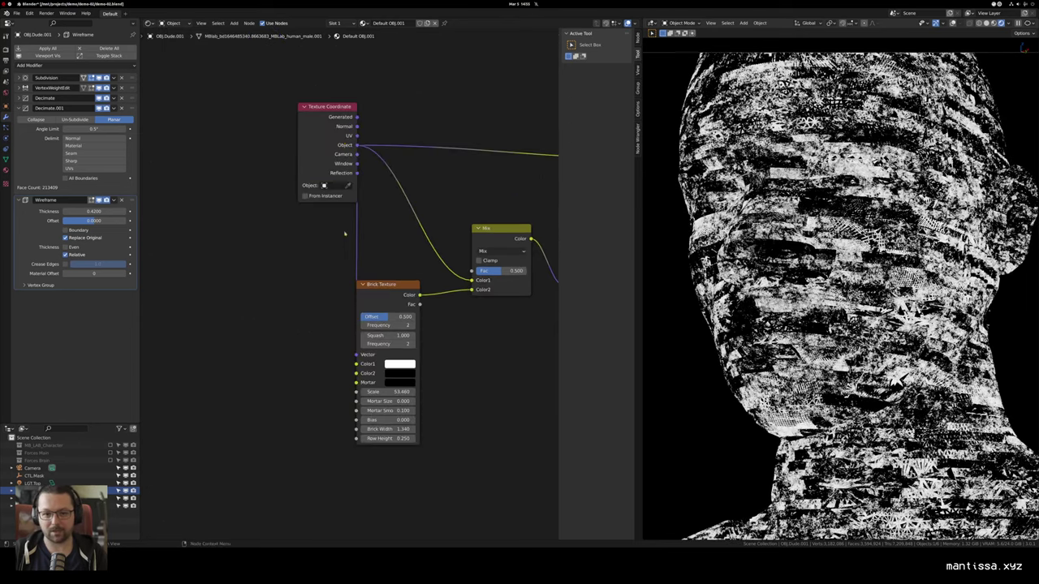
drag(327, 139, 212, 148)
scroll(214, 155, down, 3)
drag(331, 257, 454, 347)
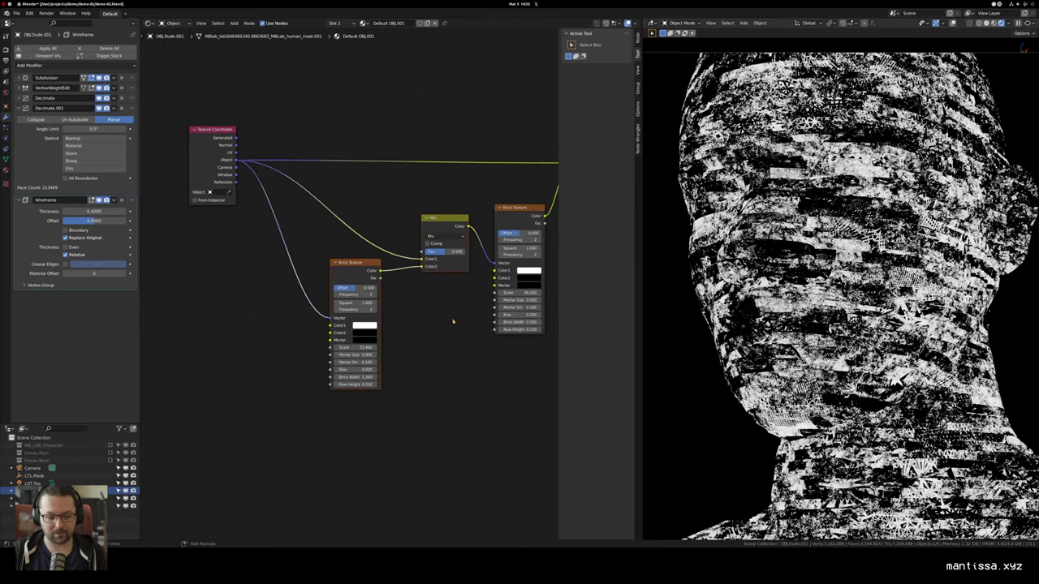
key(shift+d)
click(241, 393)
drag(257, 334, 411, 351)
drag(367, 151, 228, 163)
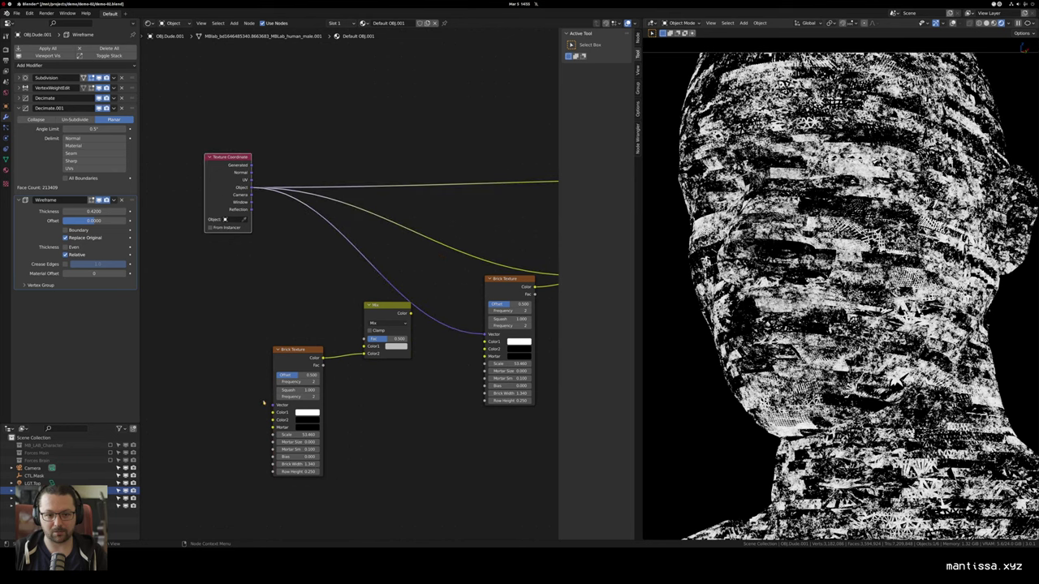
Step: Link Object coordinates to the copied Brick Texture's Vector and copied Mix's Color1, and feed that Mix into the next Brick Texture's Vector
click(272, 404)
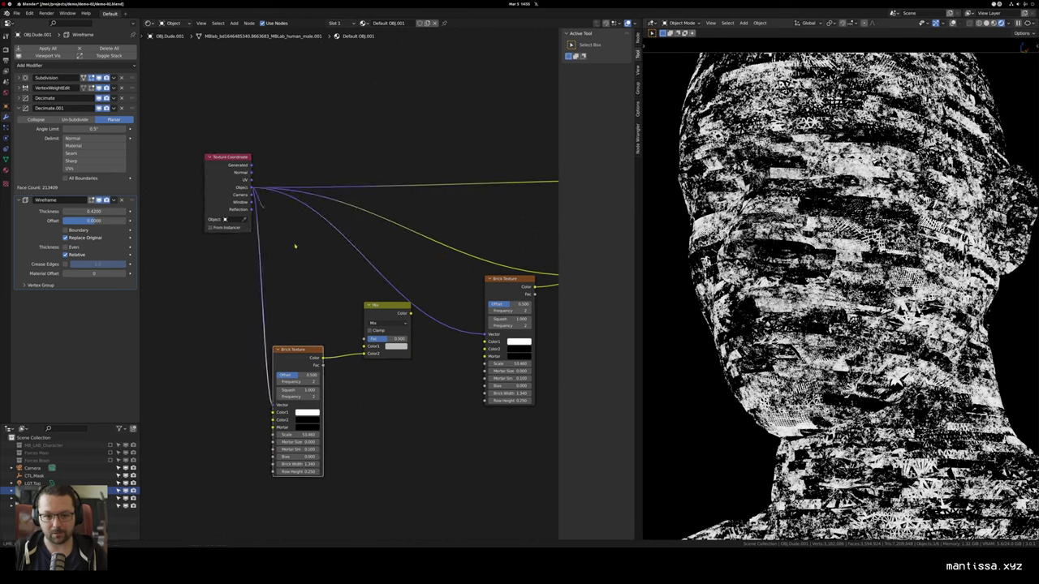
drag(408, 312, 489, 342)
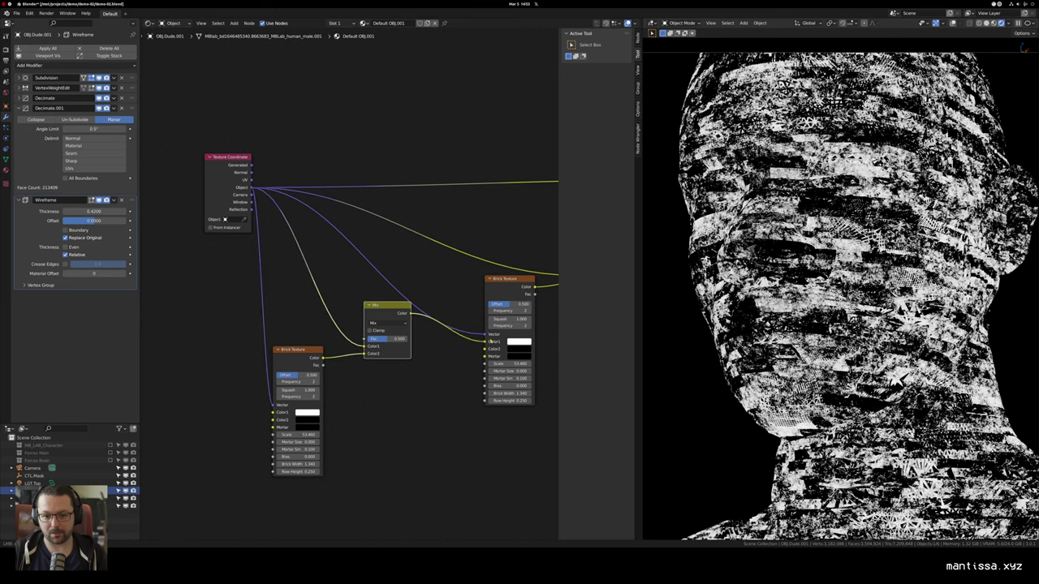
key(g)
click(385, 383)
Step: Set the copied Brick Texture's Scale to 49.570 and the copied Mix's Fac to 0.006
scroll(284, 432, up, 3)
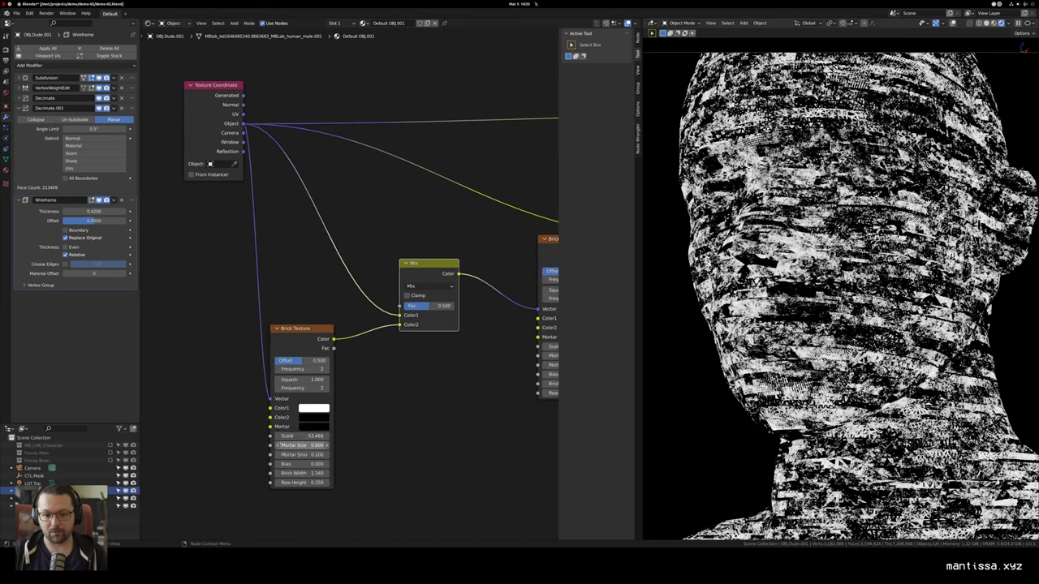
drag(302, 436, 276, 436)
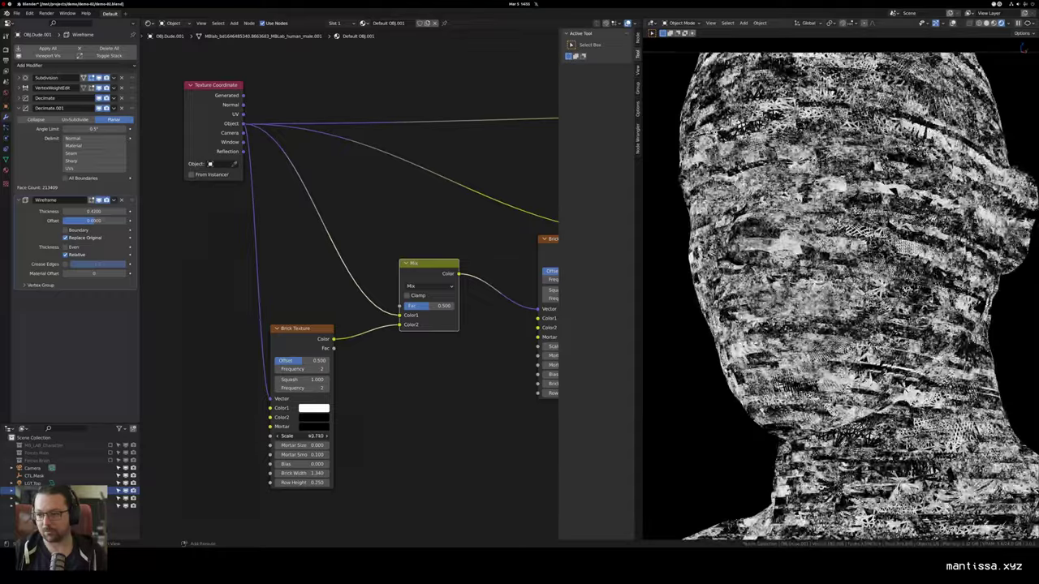
drag(434, 306, 404, 306)
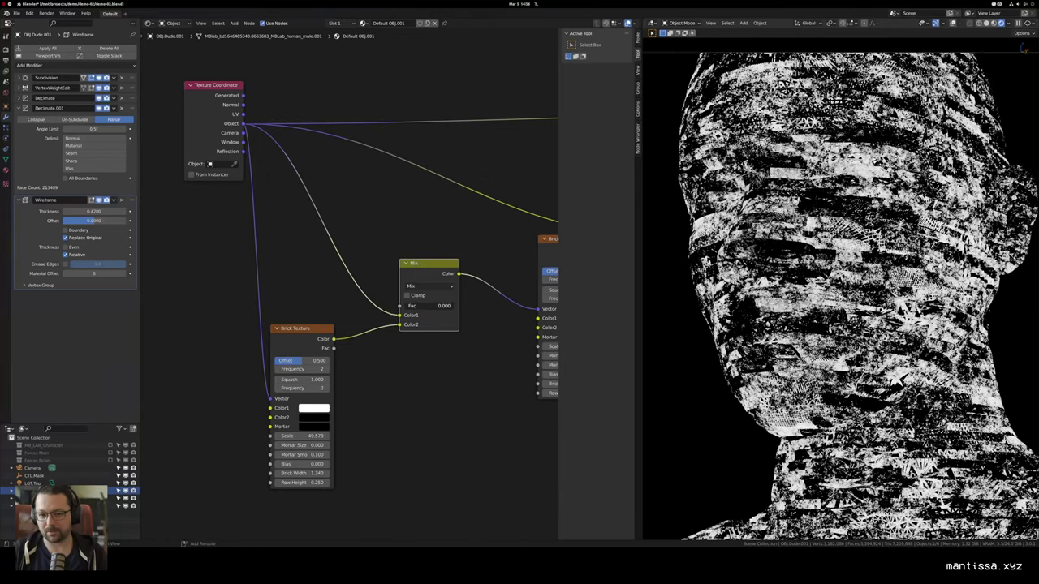
drag(404, 306, 406, 306)
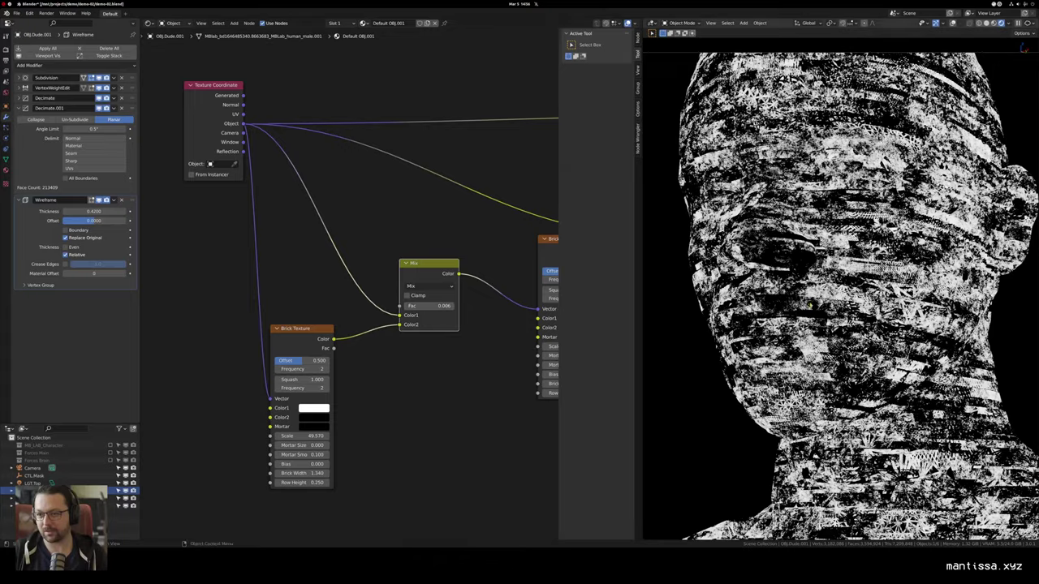
Step: Examine the distorted brick pattern on the head up close and from the side, along with the node chain producing it
scroll(875, 244, down, 5)
scroll(869, 236, up, 12)
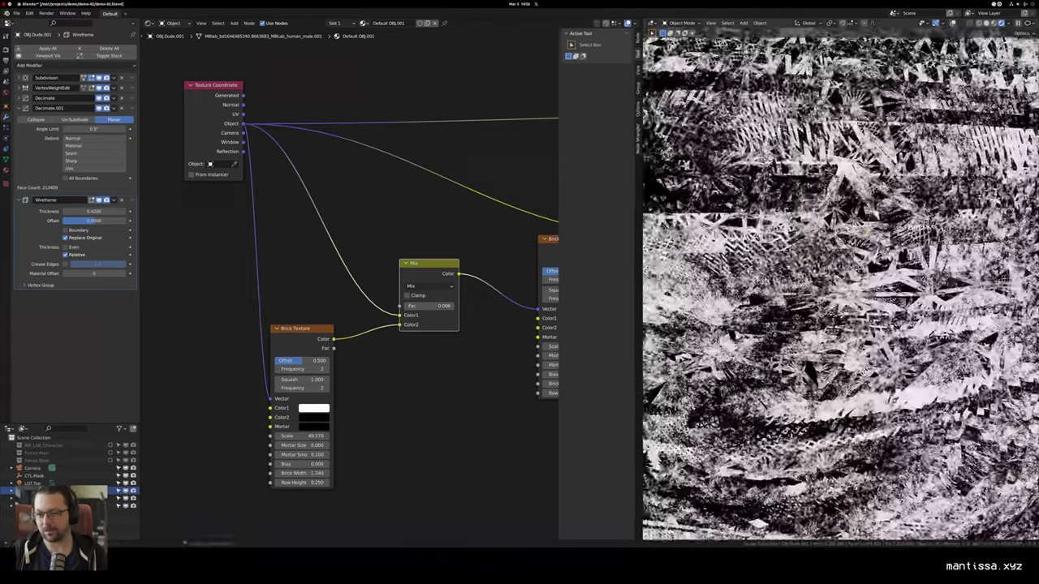
scroll(867, 231, down, 11)
drag(470, 286, 366, 281)
scroll(366, 281, down, 5)
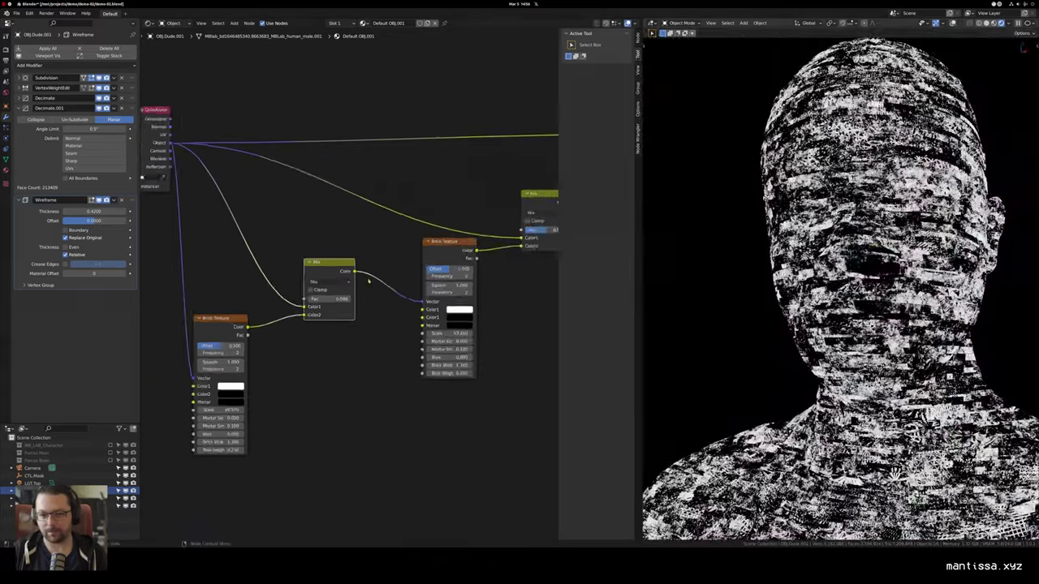
drag(504, 297, 459, 301)
scroll(459, 300, up, 2)
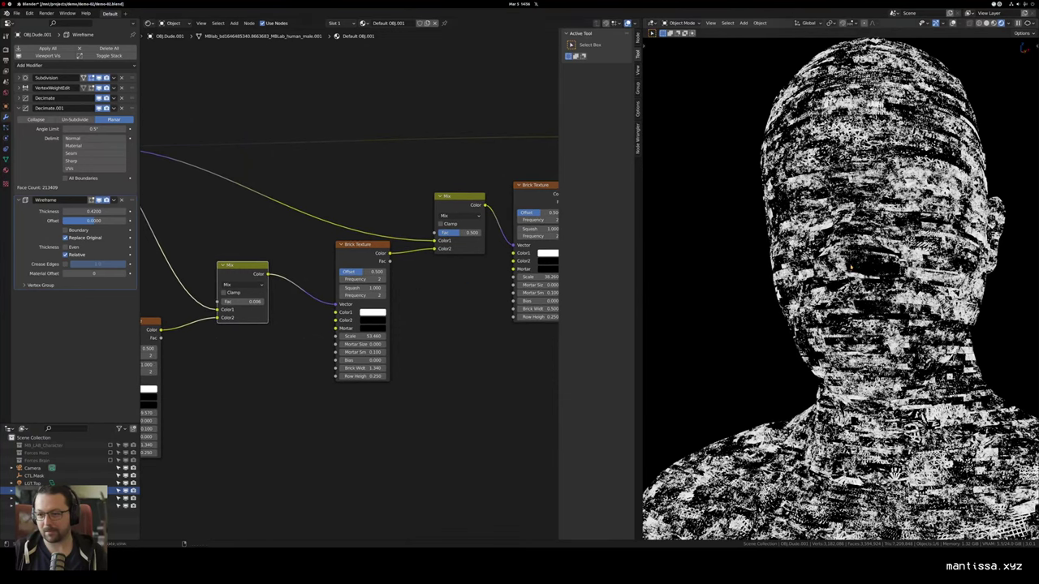
drag(872, 252, 783, 256)
scroll(784, 255, up, 3)
scroll(447, 318, down, 2)
Step: Route the Principled BSDF back to the Material Output, leave local view and make room between the Musgrave Texture and the shader
drag(522, 287, 261, 329)
scroll(411, 230, up, 3)
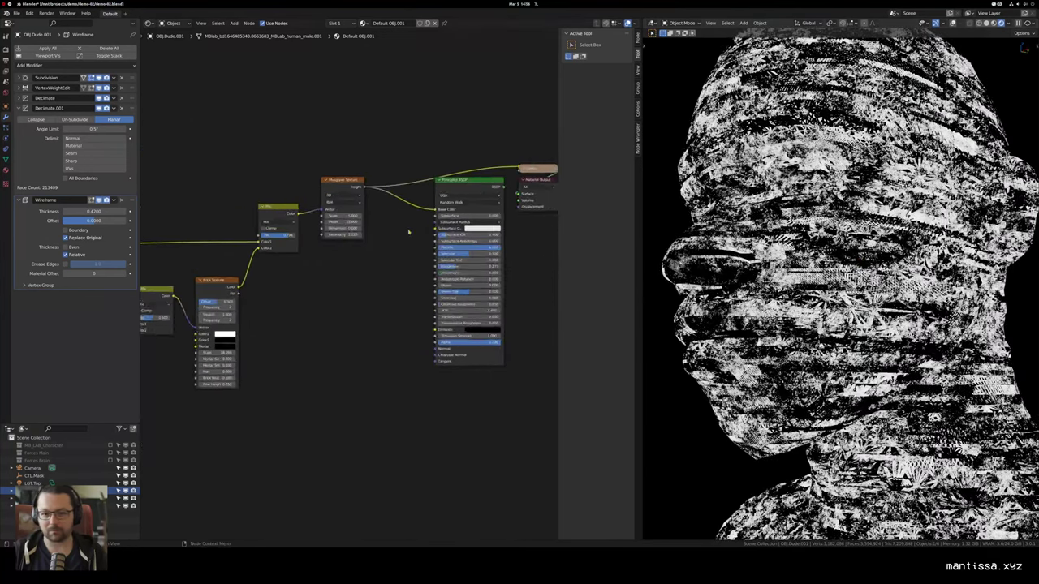
ctrl+shift+click(428, 205)
drag(428, 207, 349, 231)
drag(439, 224, 534, 225)
drag(354, 227, 429, 228)
drag(371, 234, 385, 236)
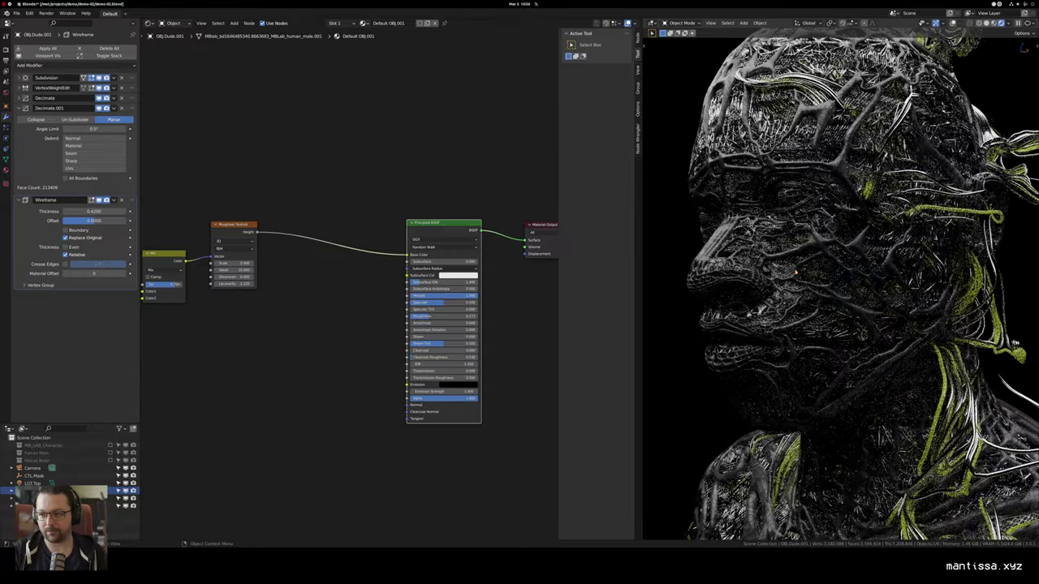
Step: Insert a Map Range node between the Musgrave Texture's Height and the Principled BSDF's Base Color
drag(327, 272, 364, 257)
scroll(385, 264, up, 1)
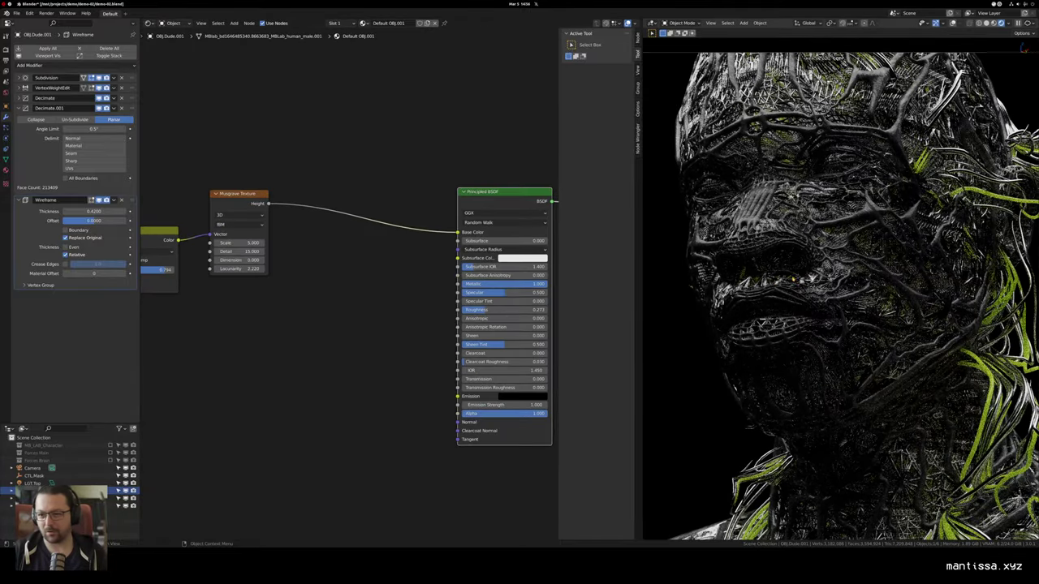
scroll(811, 276, up, 4)
scroll(343, 255, up, 1)
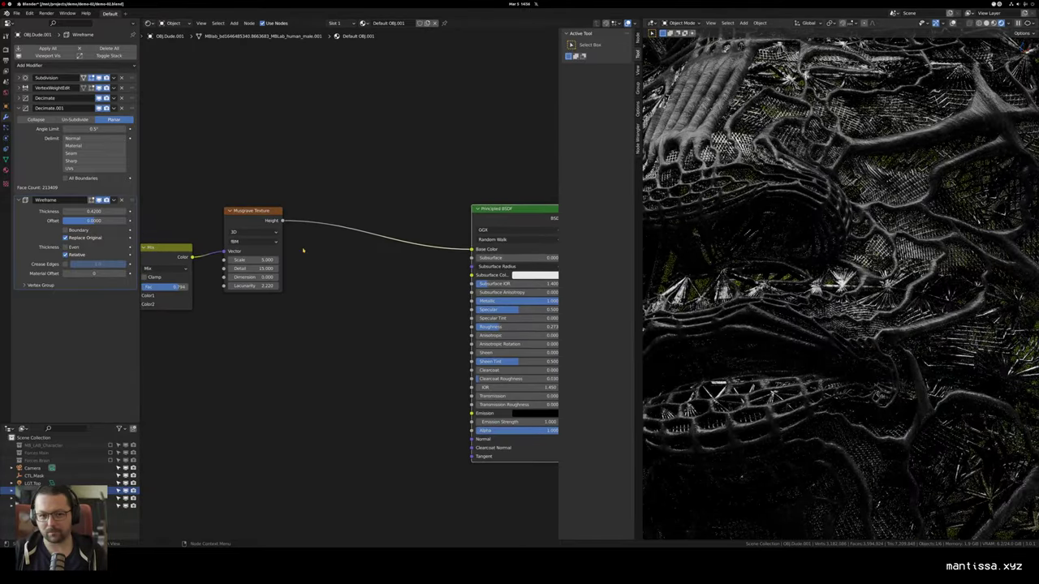
key(shift+a)
mouse_move(318, 257)
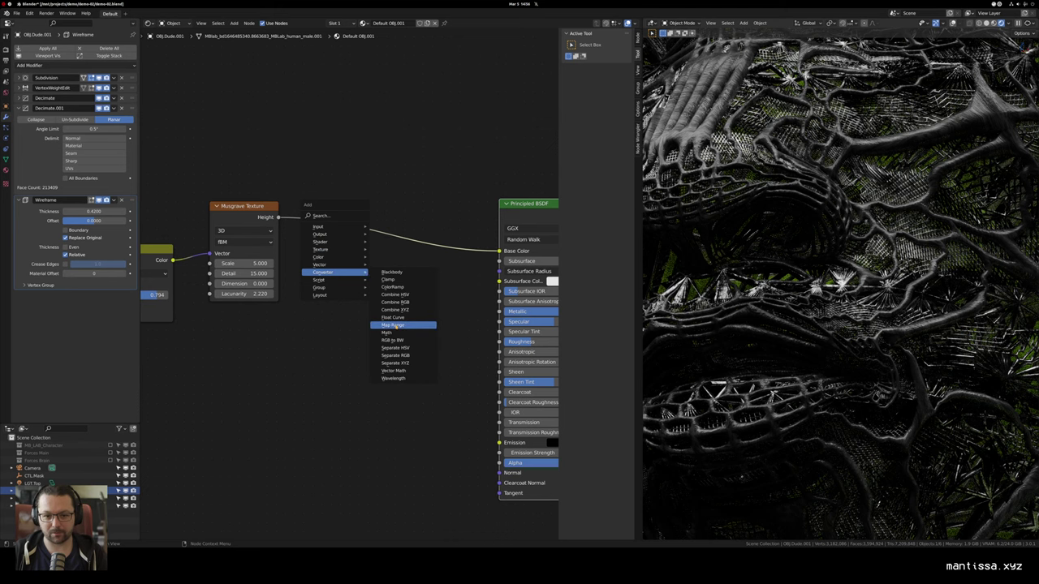
click(396, 326)
click(314, 207)
Step: Preview the Map Range result and set its From Min to -1.220 and From Max to 3.200
scroll(375, 266, up, 3)
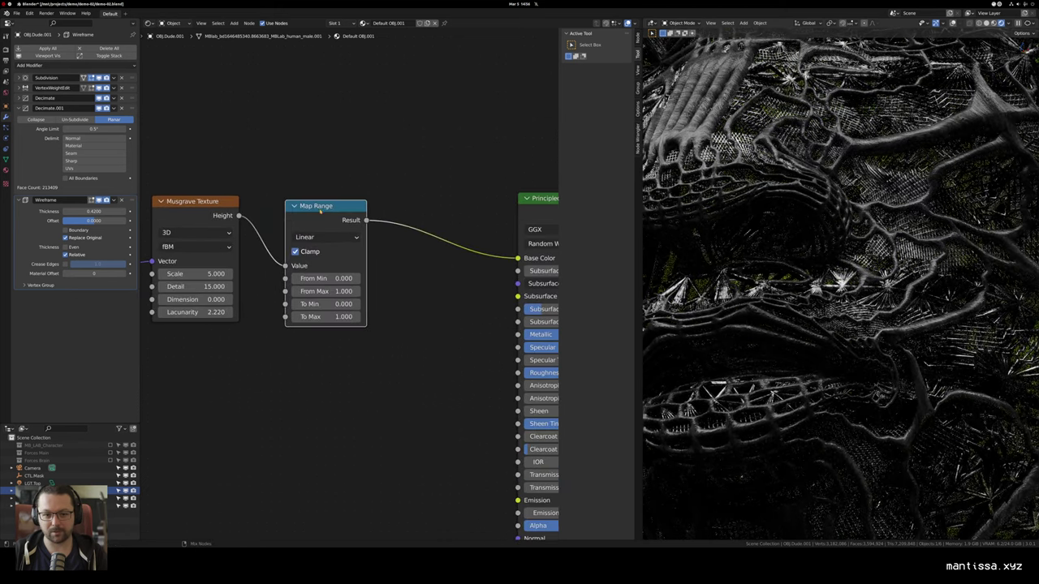
scroll(415, 255, up, 2)
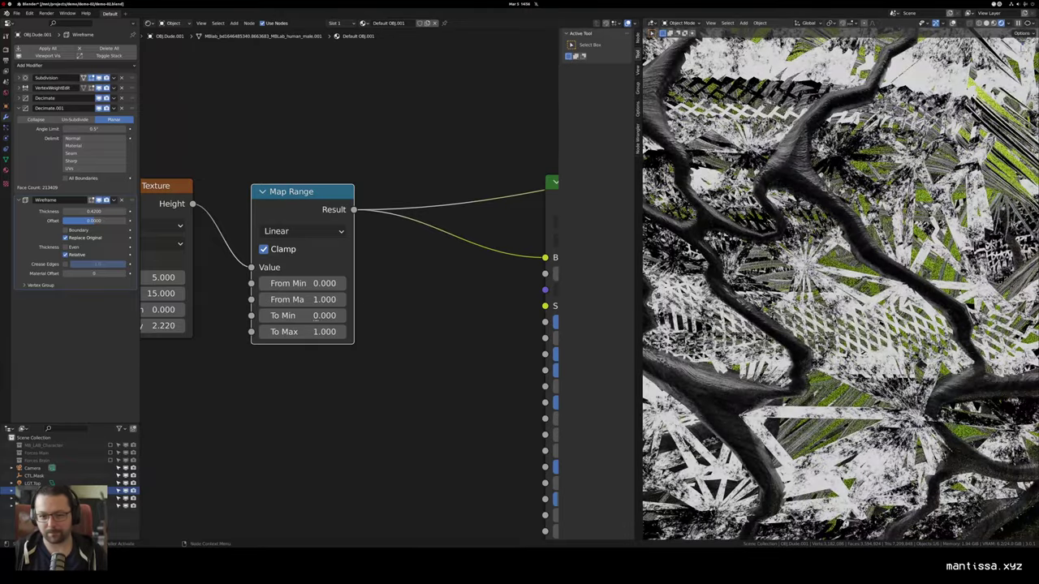
mouse_move(313, 284)
mouse_down()
mouse_move(259, 283)
mouse_move(284, 299)
mouse_move(317, 299)
mouse_up()
scroll(840, 284, down, 9)
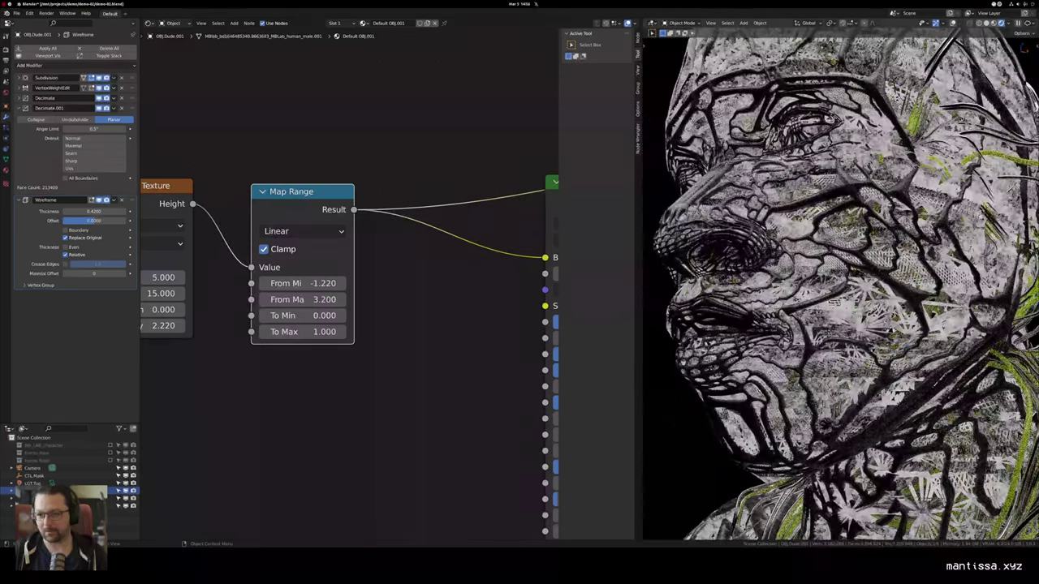
Step: Switch the material output from the Map Range preview back to the Principled BSDF
drag(430, 261, 333, 262)
scroll(365, 263, down, 3)
drag(461, 225, 361, 252)
ctrl+shift+click(420, 230)
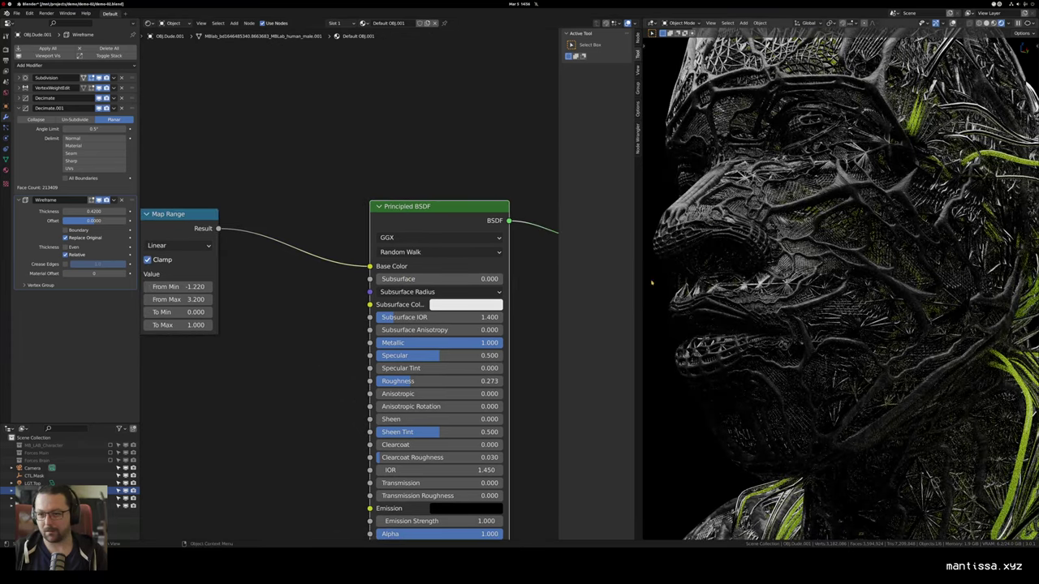
Step: Insert a ColorRamp node between the Map Range's Result and the Principled BSDF's Base Color
key(shift+a)
mouse_move(258, 279)
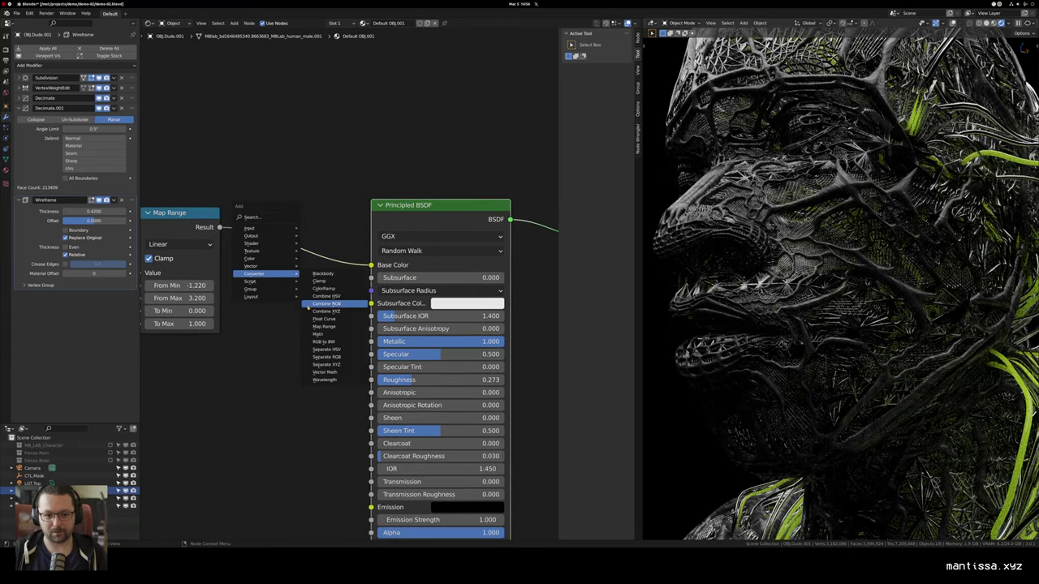
click(325, 289)
click(272, 221)
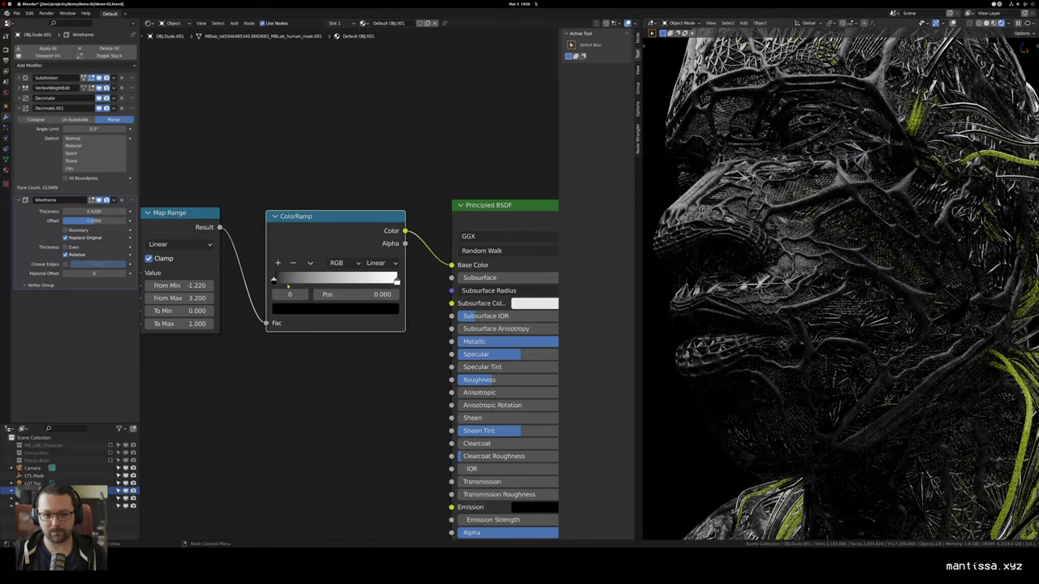
Step: Lighten the ColorRamp's black stop to mid grey and move its white stop to position 0.515
click(341, 310)
drag(372, 221, 371, 145)
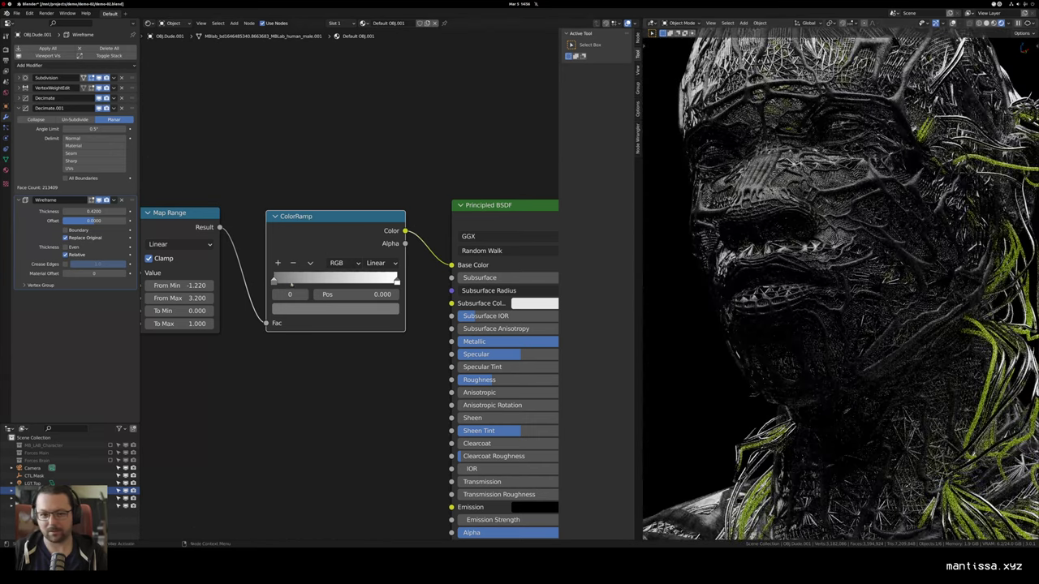
drag(396, 282, 337, 282)
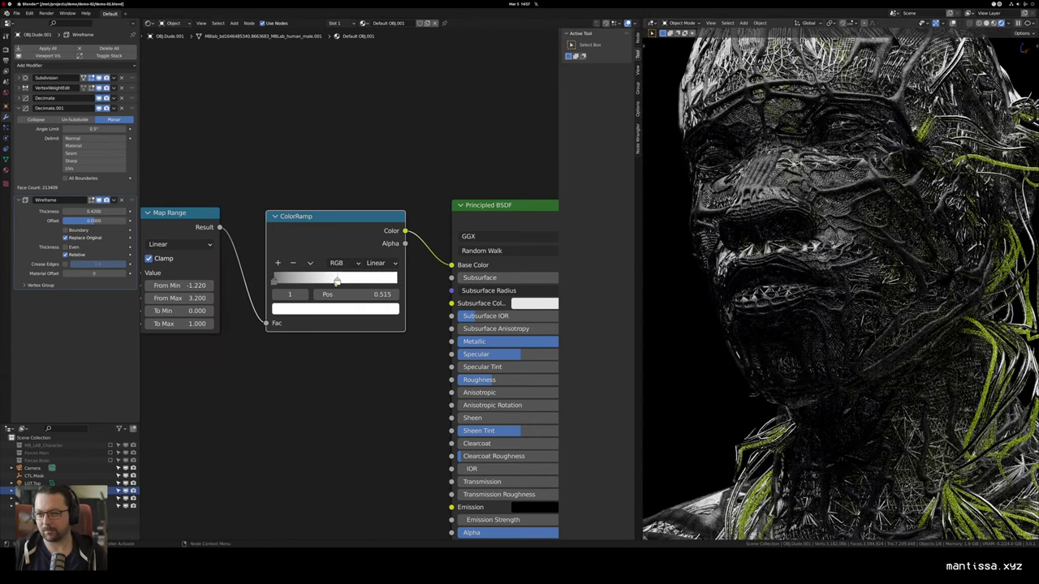
Step: Add a second Map Range node linking the first Map Range's Result to the Principled BSDF's Roughness
scroll(343, 340, down, 3)
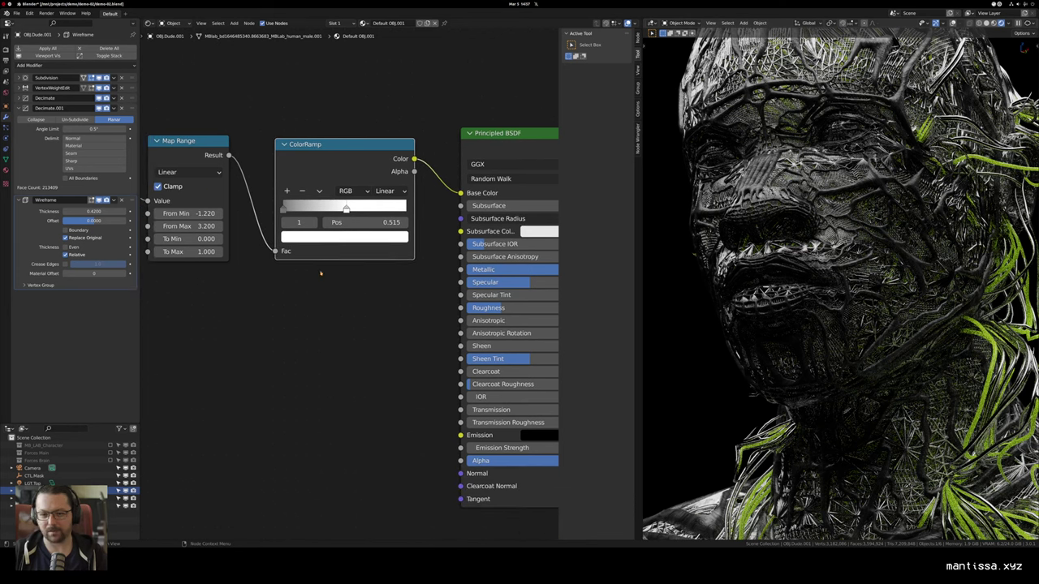
key(shift+a)
mouse_move(307, 325)
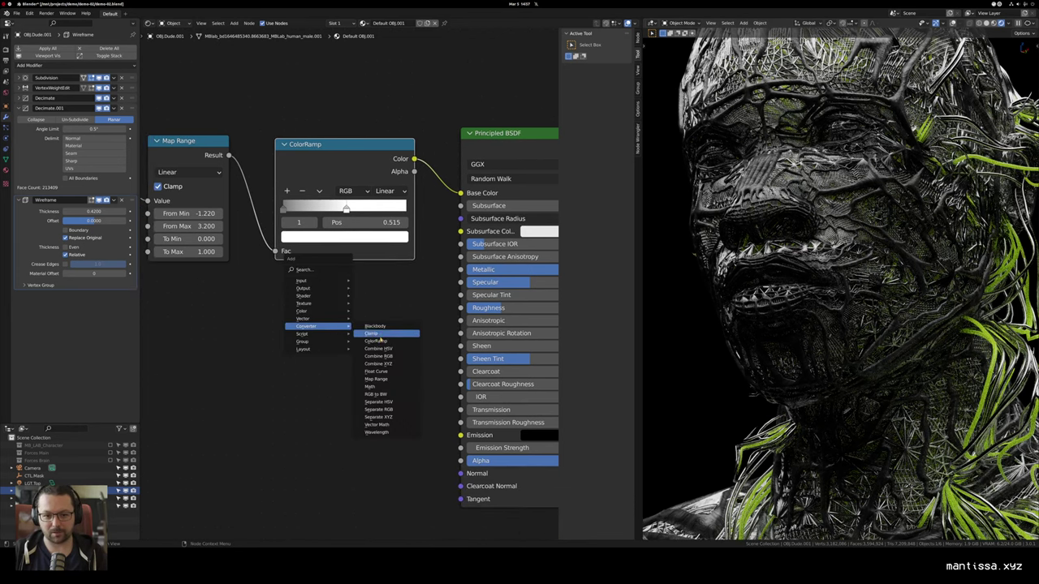
click(381, 379)
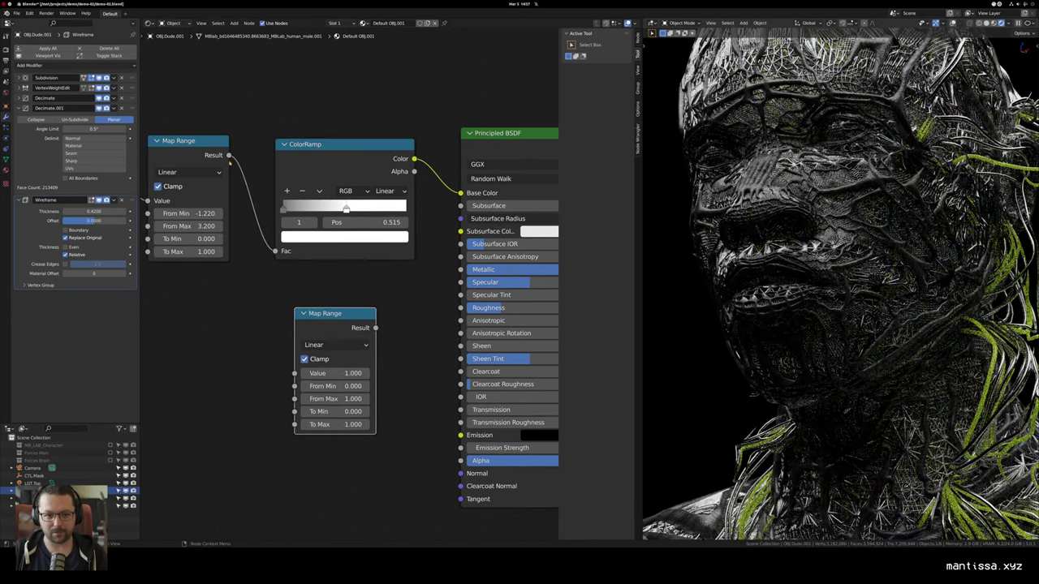
drag(229, 155, 294, 373)
drag(375, 328, 460, 308)
Step: Set the To Max of the roughness Map Range to 0.250
scroll(414, 359, up, 1)
scroll(415, 360, up, 1)
click(321, 443)
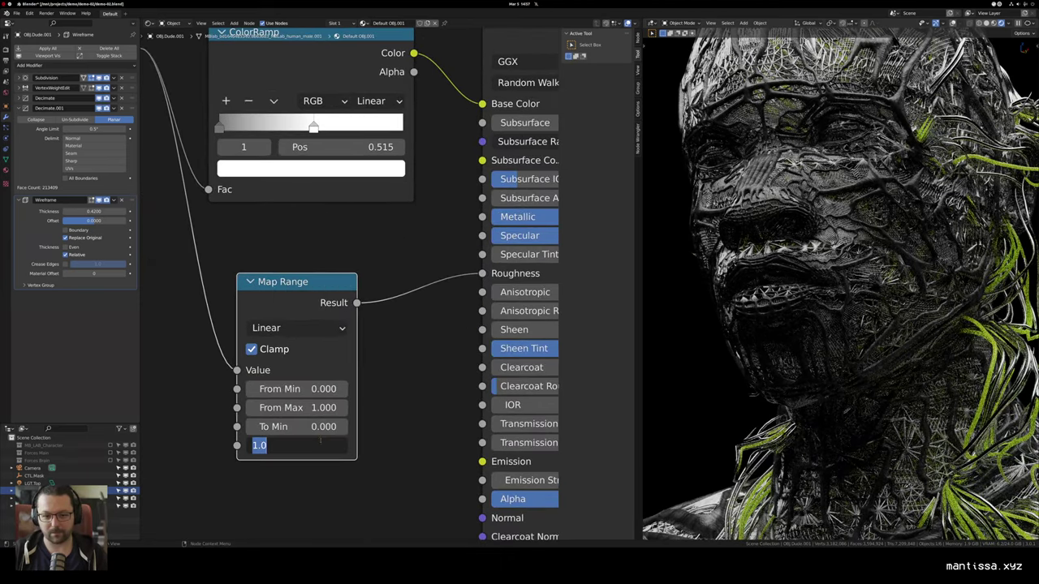
text(.25)
key(Return)
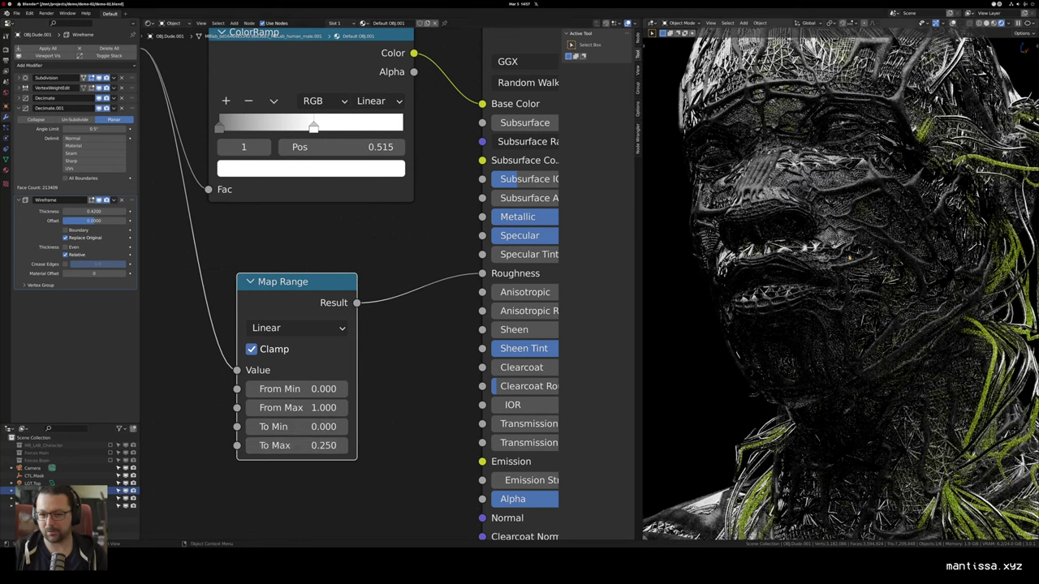
Step: Unlink the roughness Map Range, set its To Max to 0.300, and reconnect its Result to the Principled BSDF's Roughness
drag(481, 275, 458, 300)
drag(520, 312, 442, 299)
scroll(442, 299, down, 1)
click(249, 419)
text(.3)
key(Return)
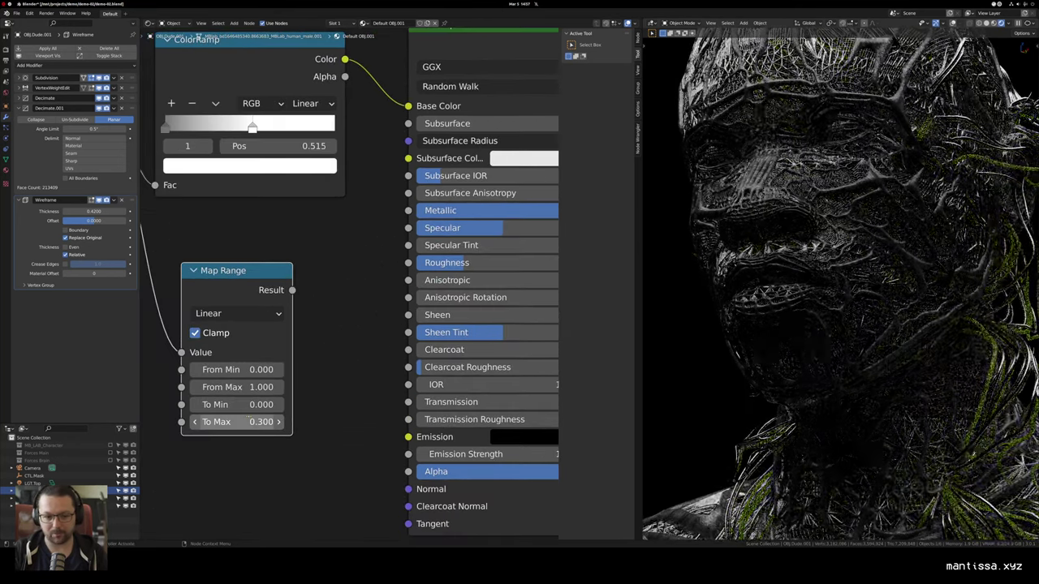
drag(385, 264, 409, 263)
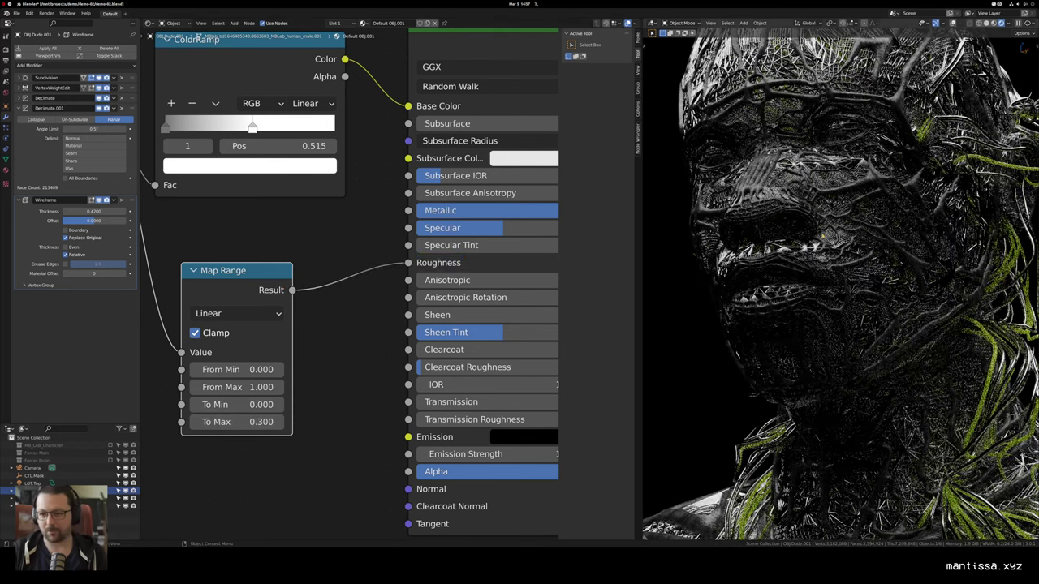
Step: Inspect the wireframe surface up close and shade the head object flat
scroll(828, 239, down, 5)
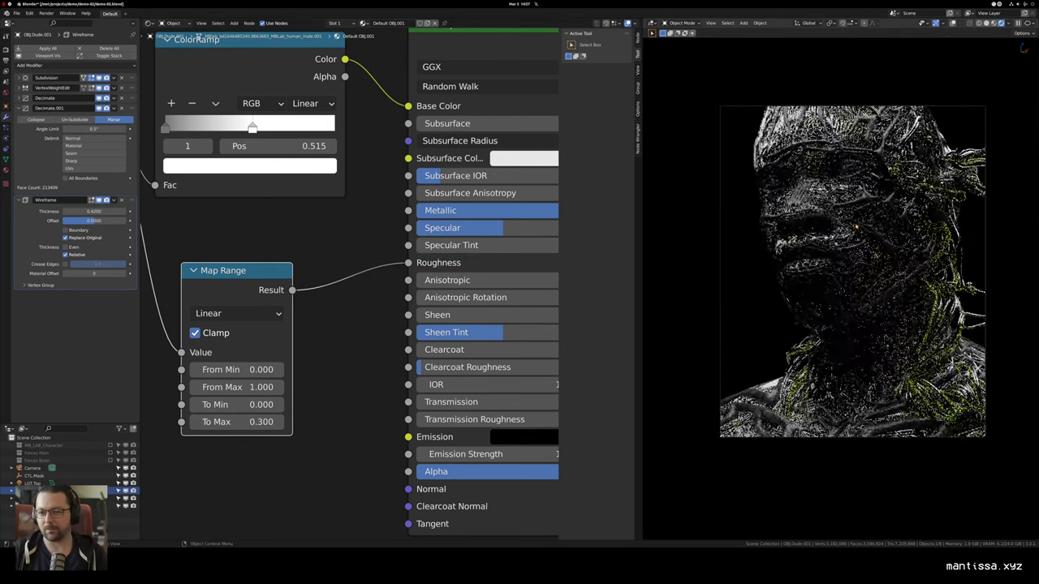
scroll(828, 239, up, 10)
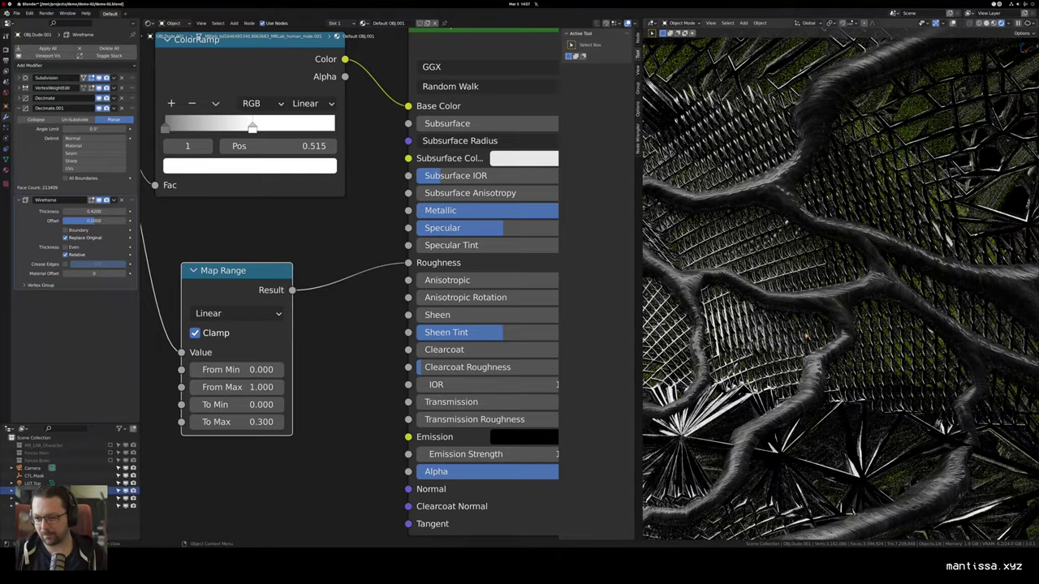
drag(841, 325, 841, 268)
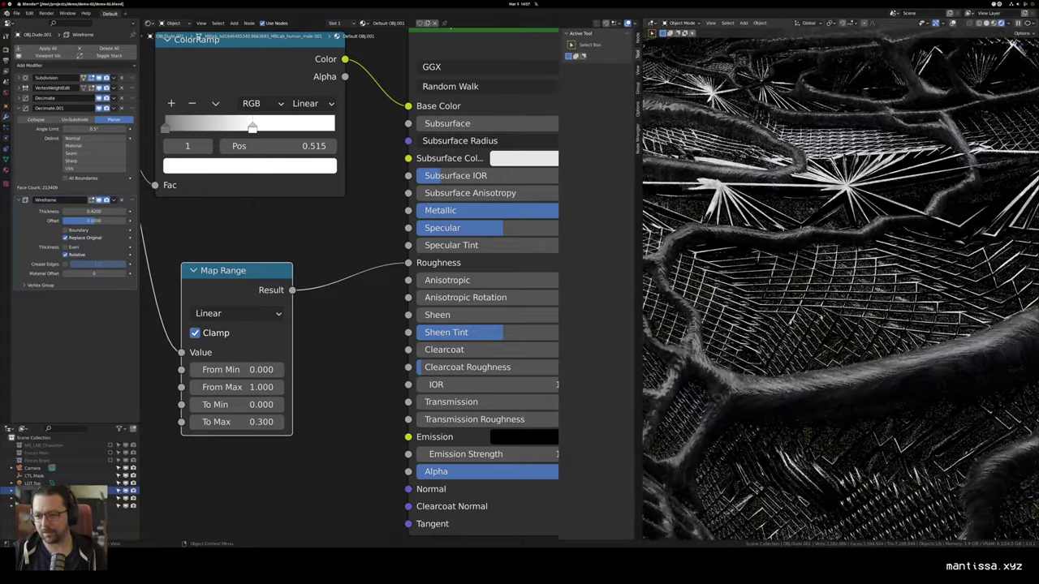
right_click(790, 306)
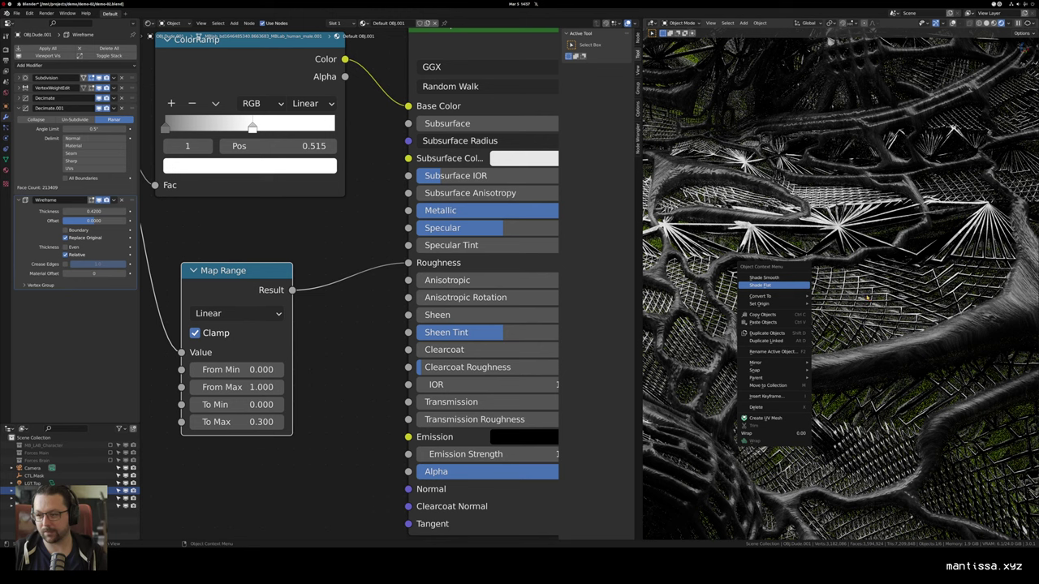
click(763, 285)
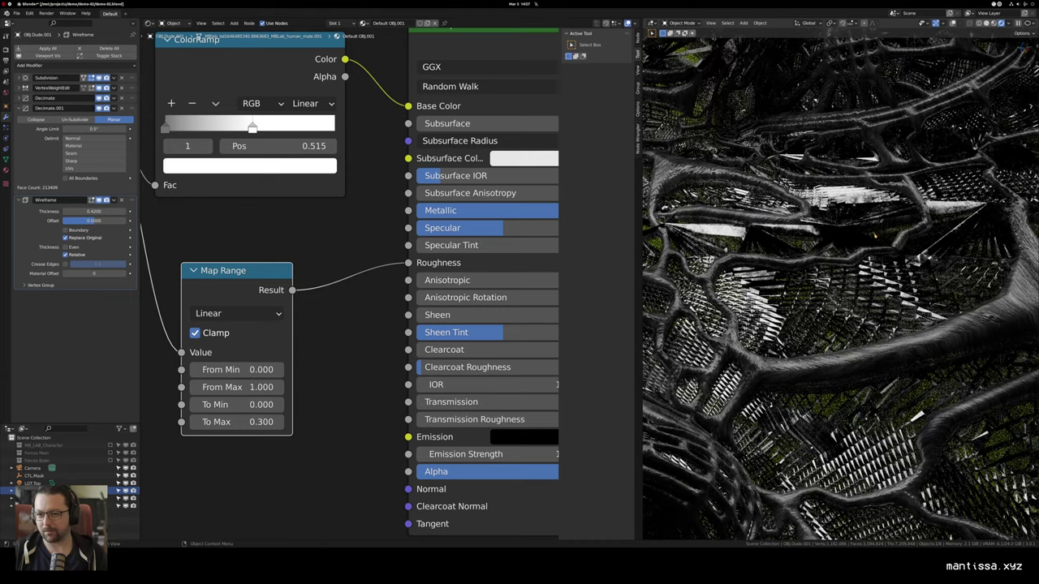
scroll(873, 254, down, 4)
scroll(877, 257, down, 3)
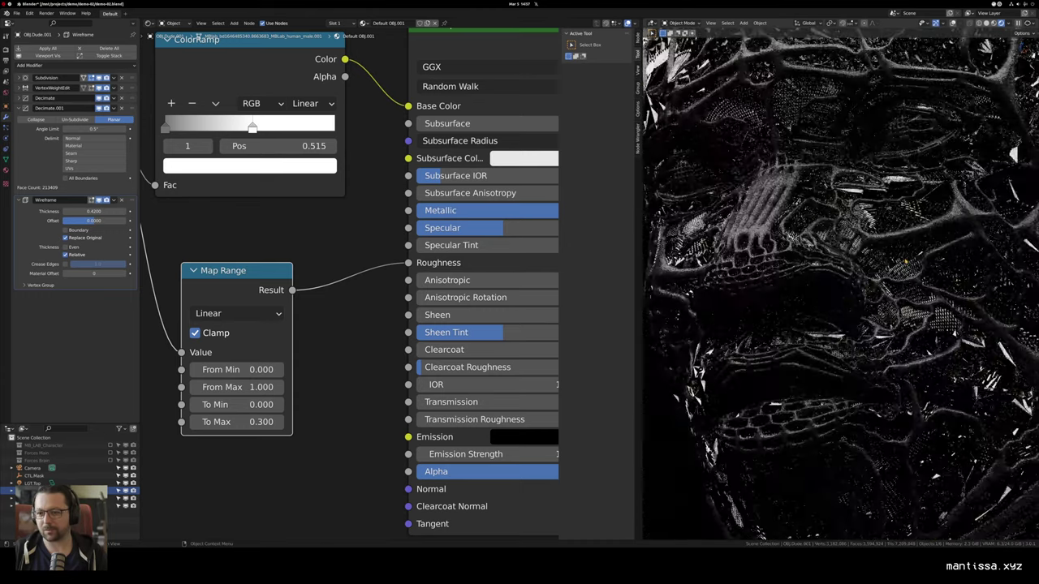
scroll(870, 299, down, 4)
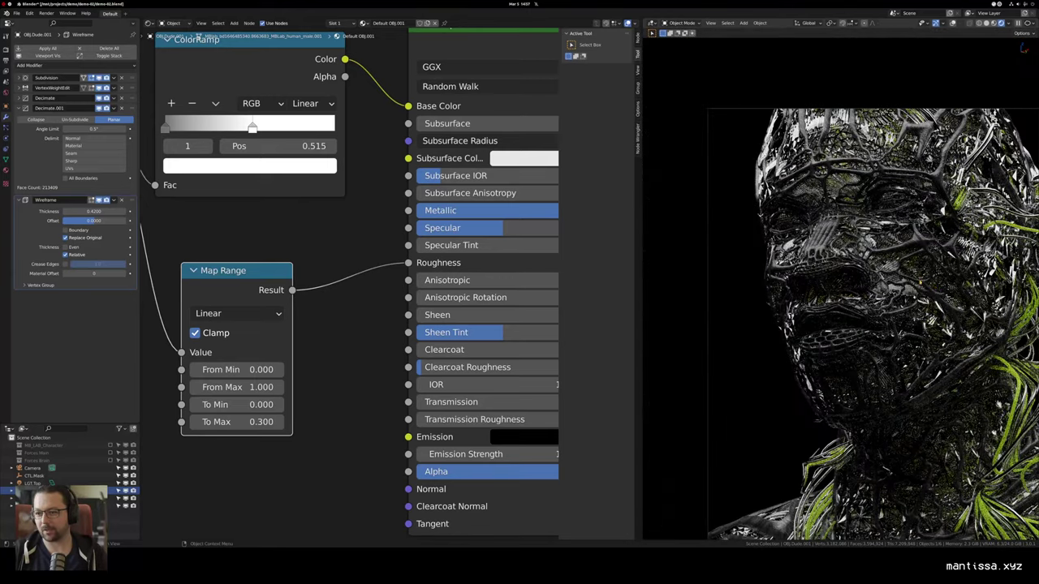
Step: Add a Bevel node below the roughness Map Range
scroll(877, 264, up, 2)
drag(333, 350, 335, 210)
scroll(334, 211, down, 2)
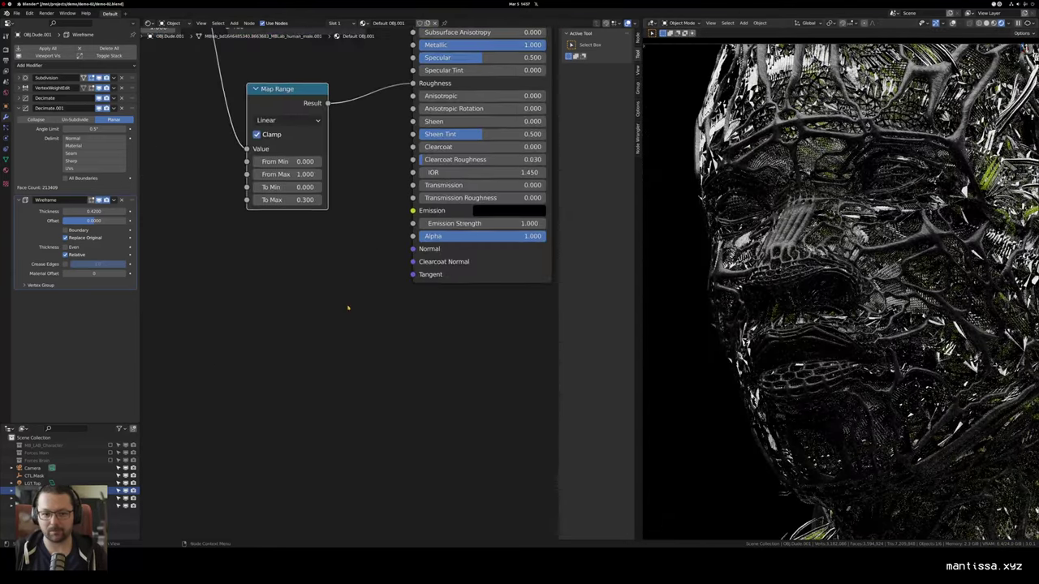
key(shift+a)
mouse_move(259, 319)
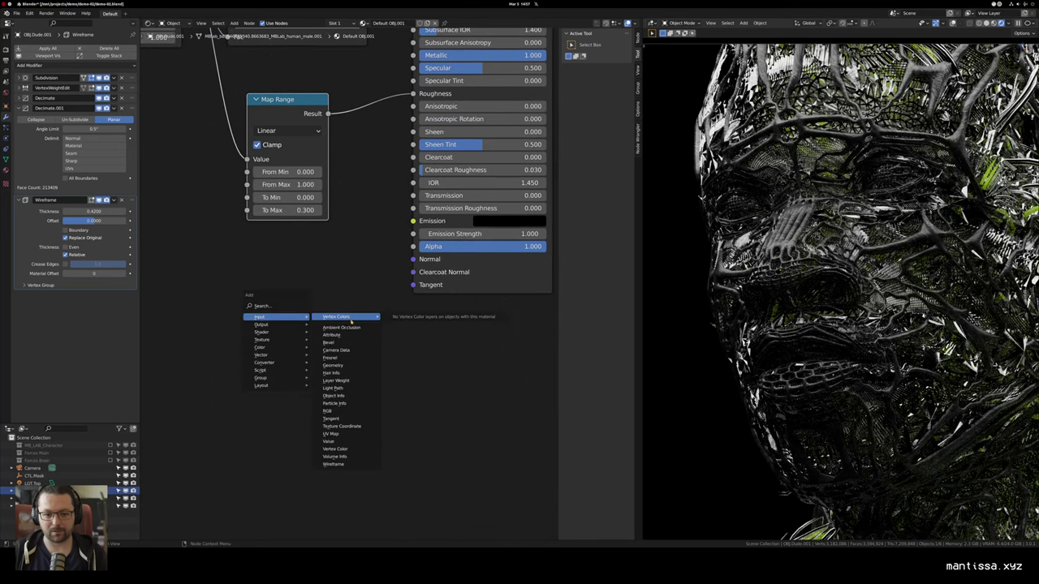
click(329, 344)
click(254, 315)
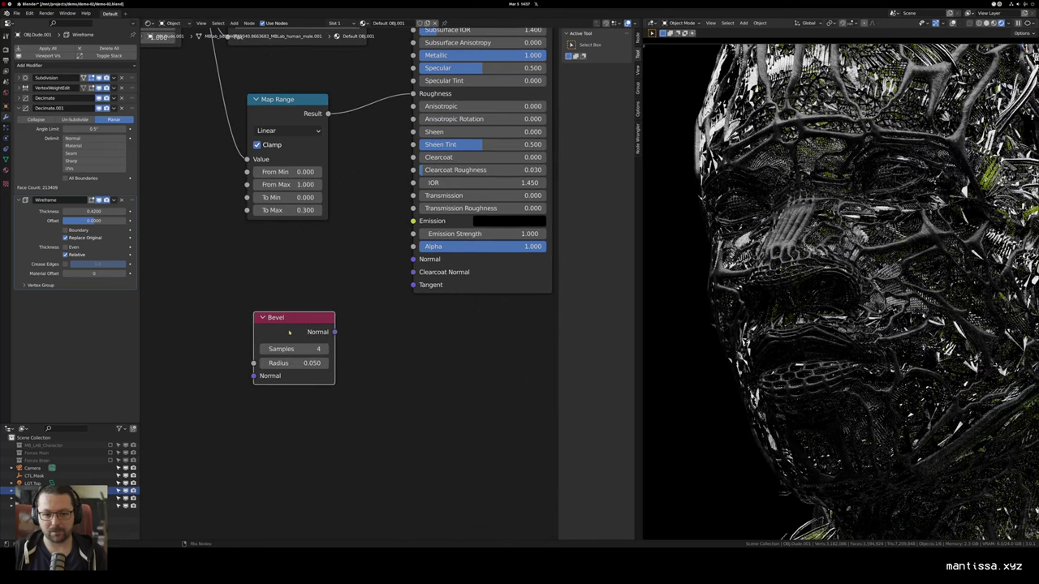
Step: Preview the Bevel node's output on the head and set its Radius to 0.0001
ctrl+shift+click(290, 332)
scroll(853, 276, up, 8)
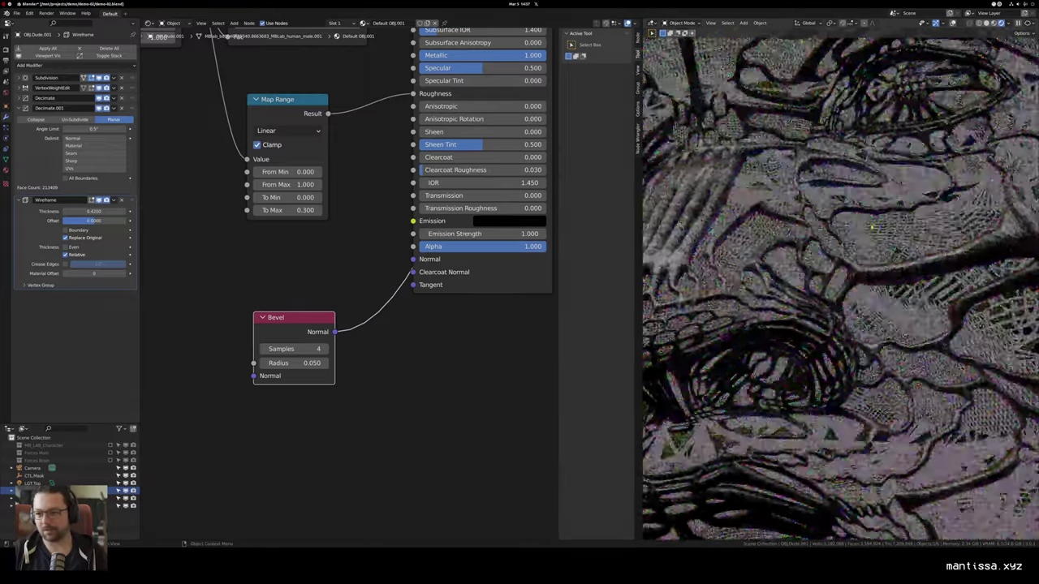
scroll(840, 284, up, 4)
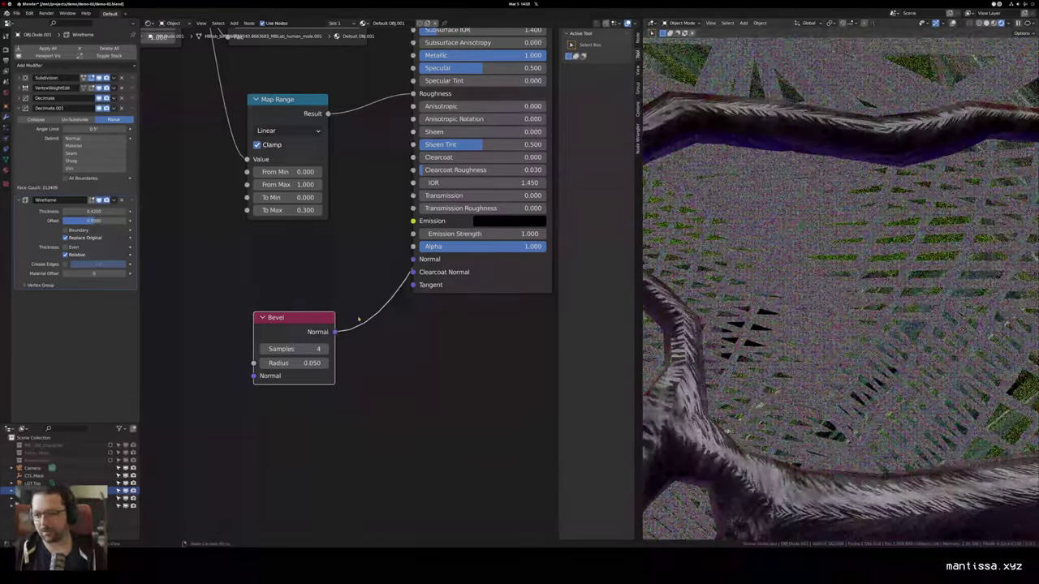
key(BackSpace)
text(.00)
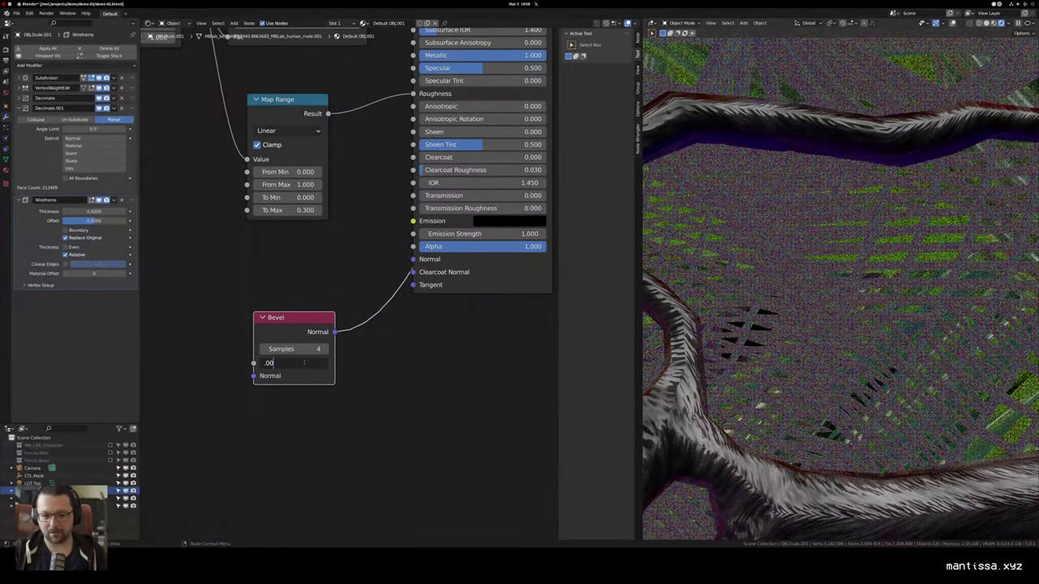
text(01)
key(Return)
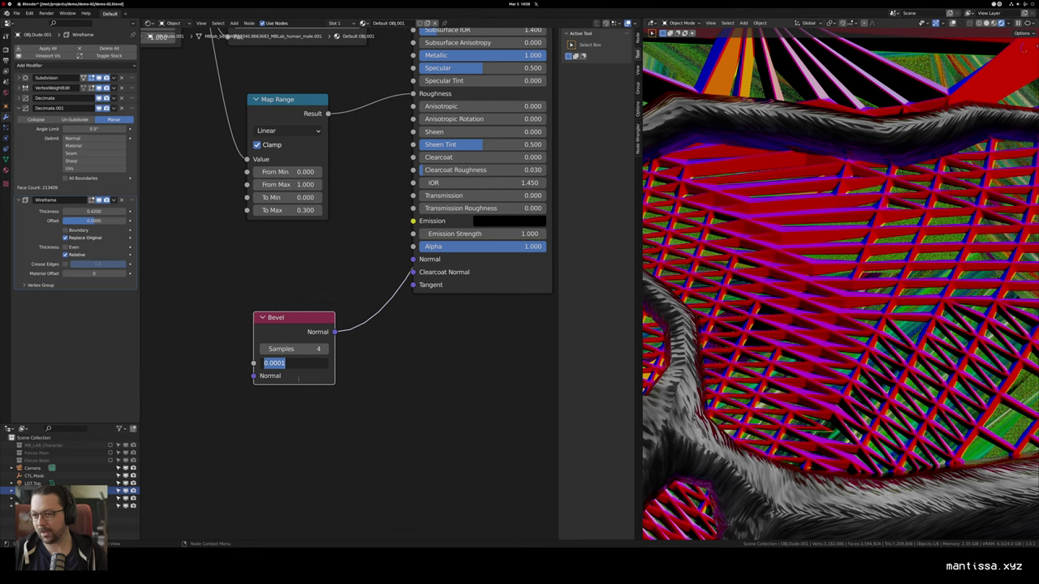
key(Return)
Step: Connect the Bevel's Normal to the Principled BSDF's Normal and switch the material output back to the Principled BSDF
scroll(295, 377, down, 3)
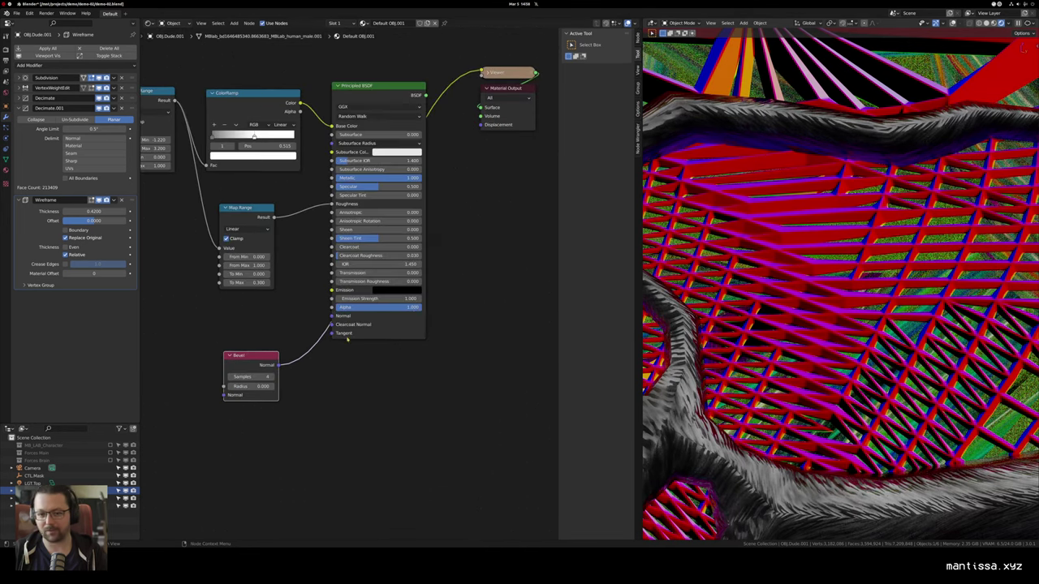
drag(336, 326, 335, 325)
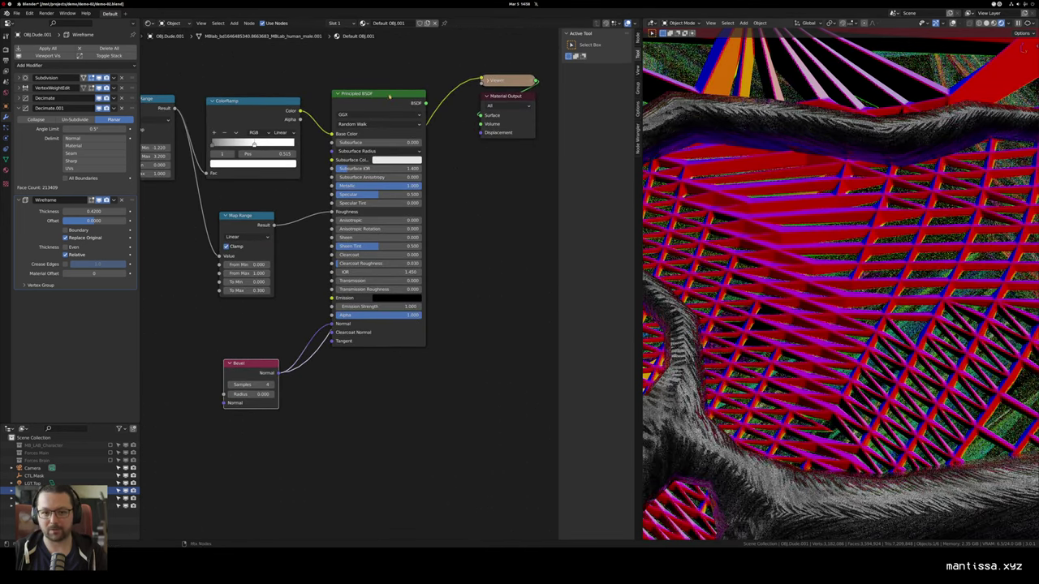
ctrl+shift+click(385, 94)
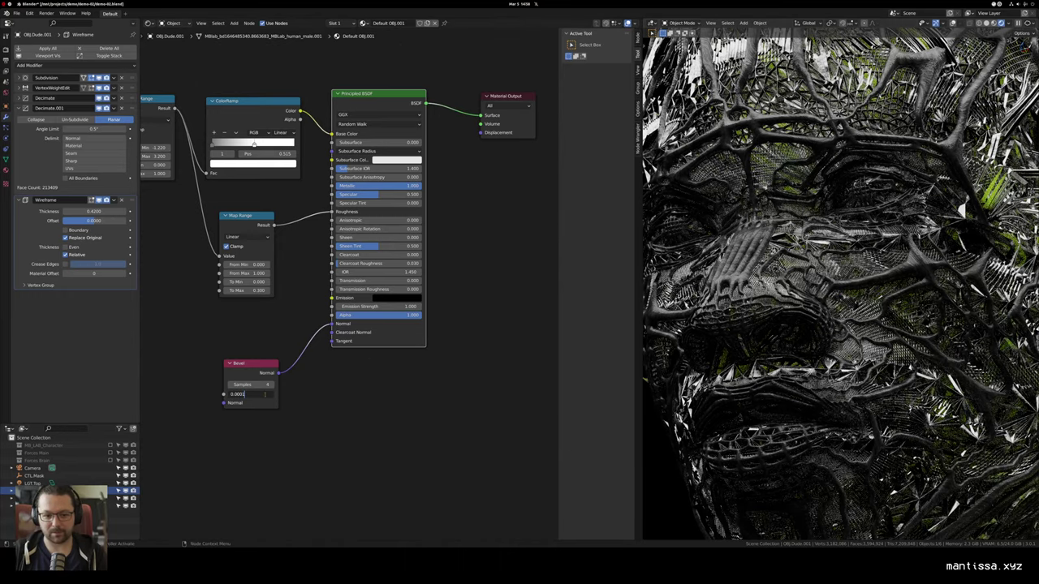
Step: Edit the Bevel node's Radius again and check the shading across the head
text(1)
key(Return)
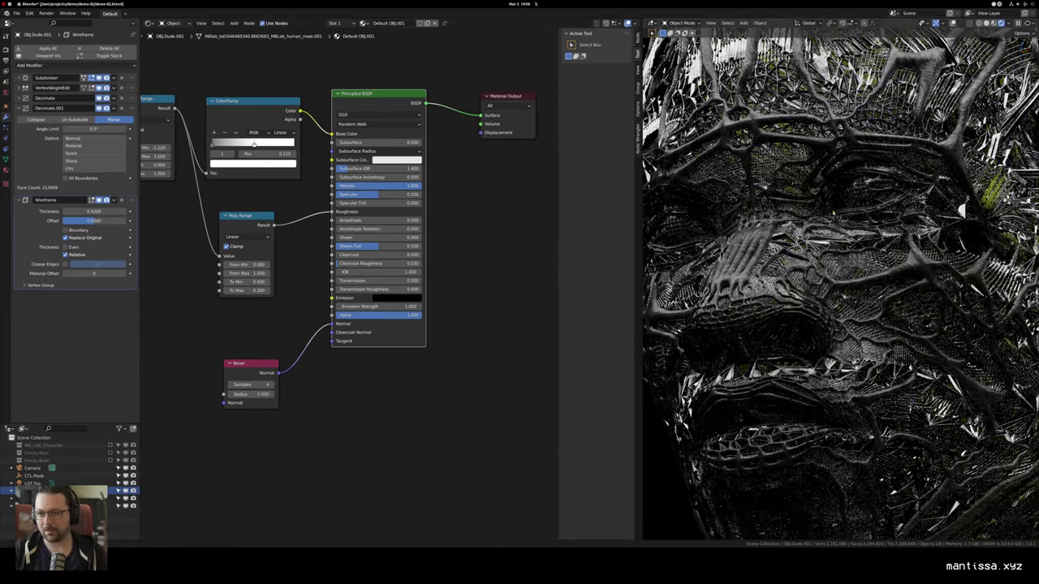
drag(845, 244, 863, 338)
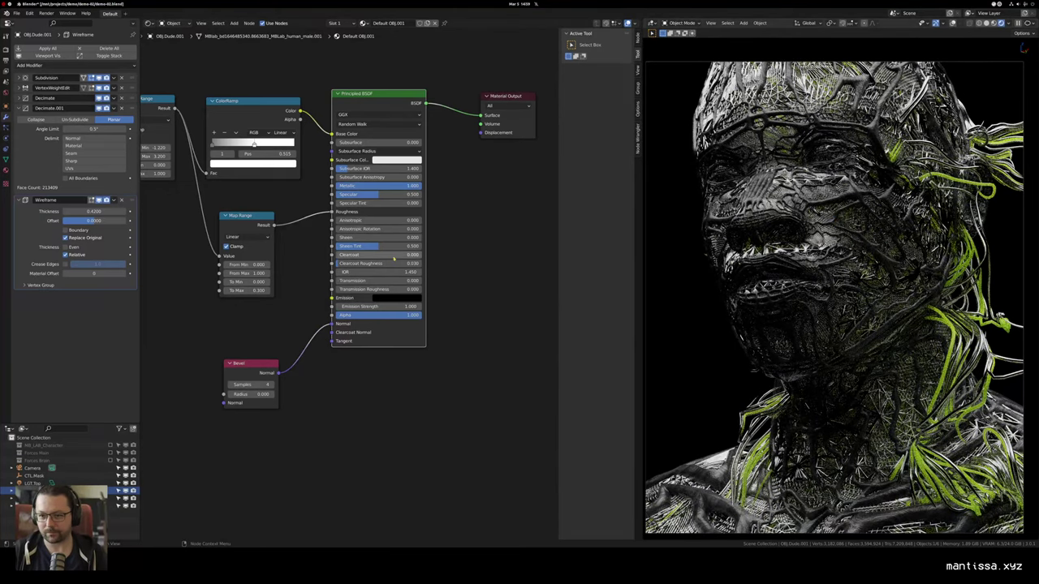
Step: Switch the shader editor from the object's material to the World nodes
scroll(456, 277, down, 2)
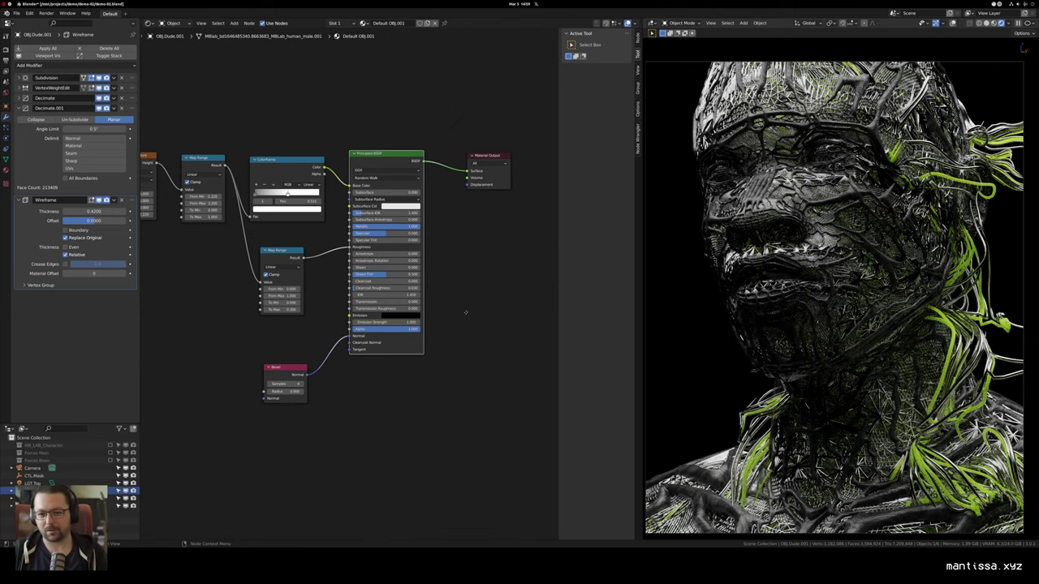
scroll(466, 313, down, 2)
click(173, 22)
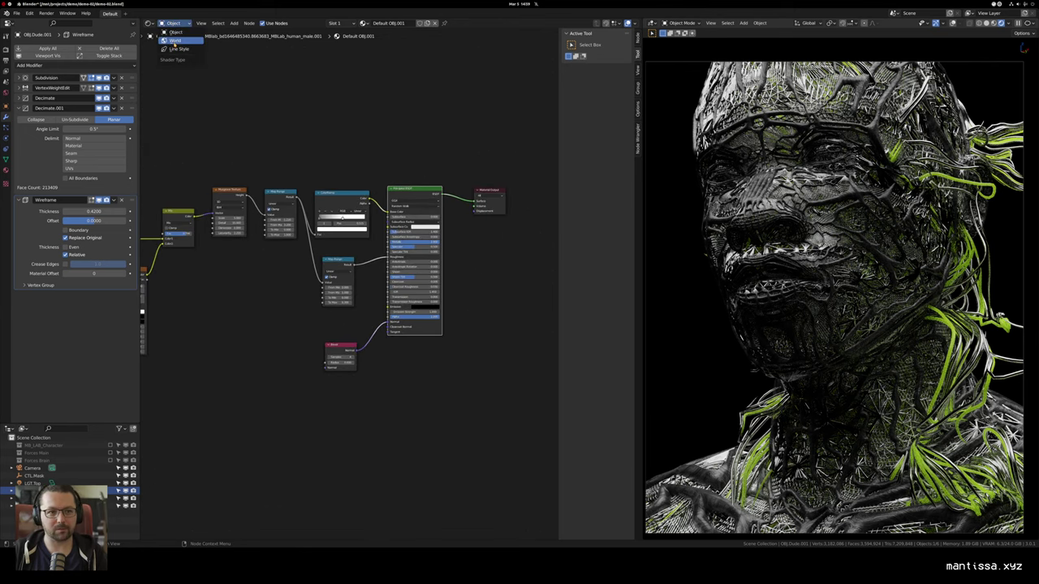
click(174, 40)
Step: Add a Principled Volume shader to the world and connect it to the World Output's Volume
scroll(340, 173, up, 2)
scroll(340, 173, up, 1)
key(shift+a)
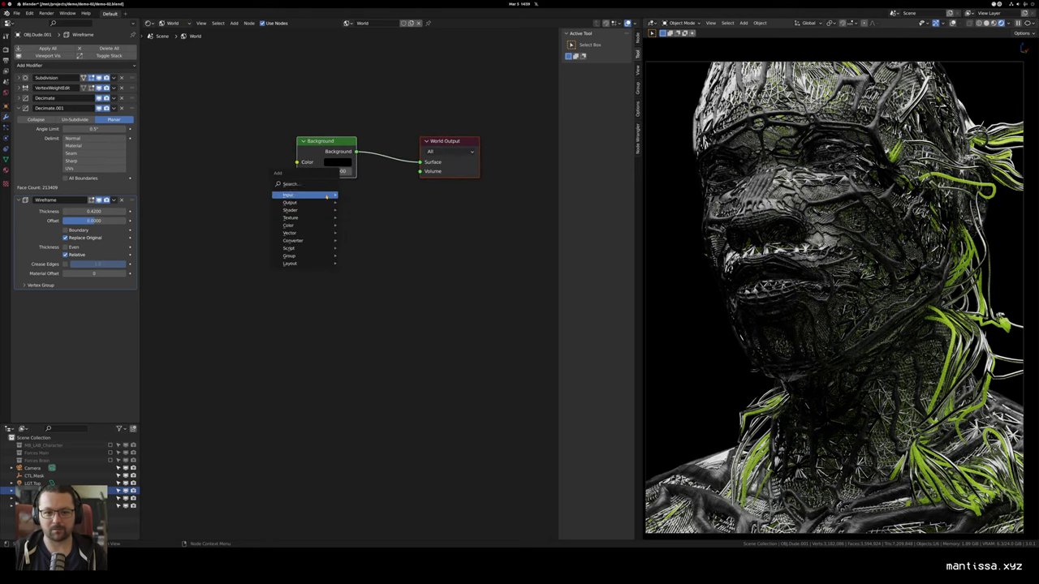
mouse_move(291, 211)
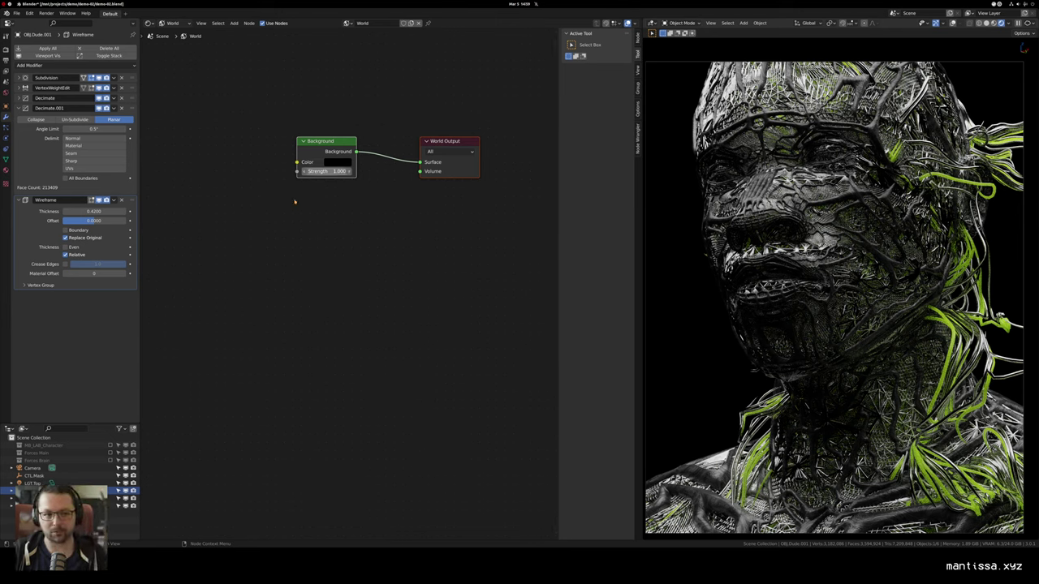
scroll(313, 244, up, 2)
key(shift+a)
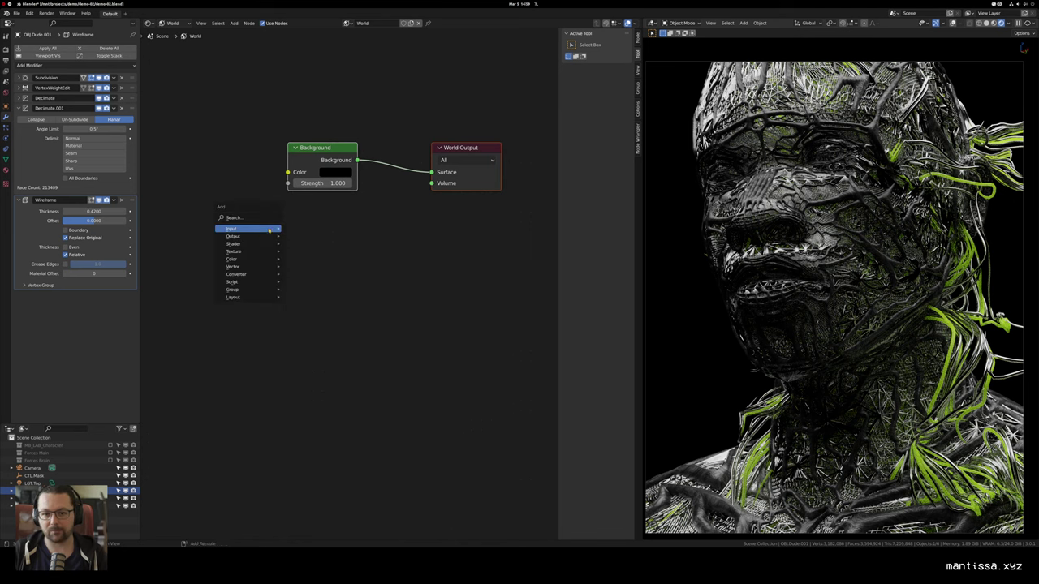
mouse_move(244, 244)
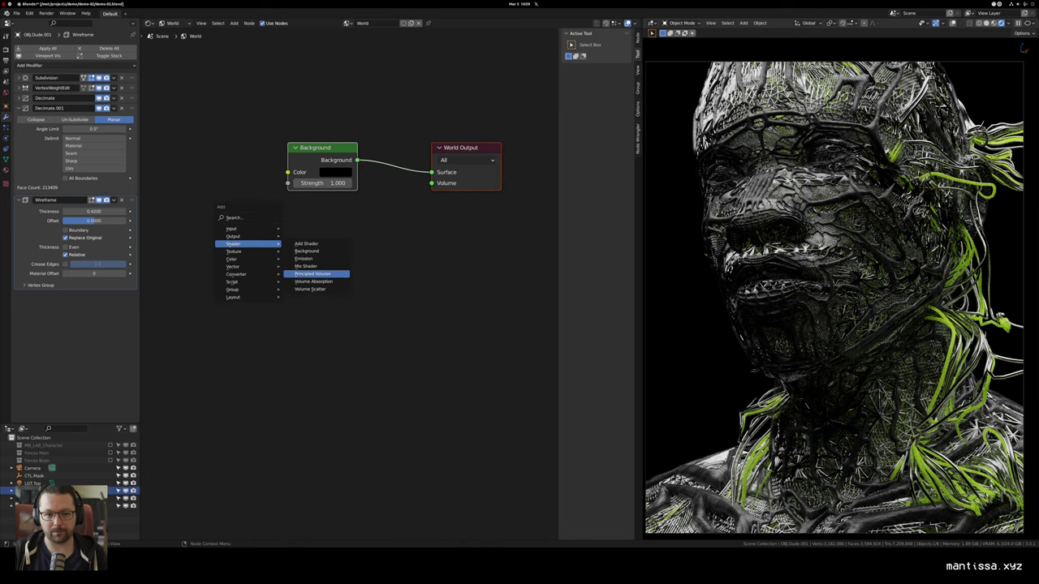
click(313, 274)
drag(363, 233, 431, 184)
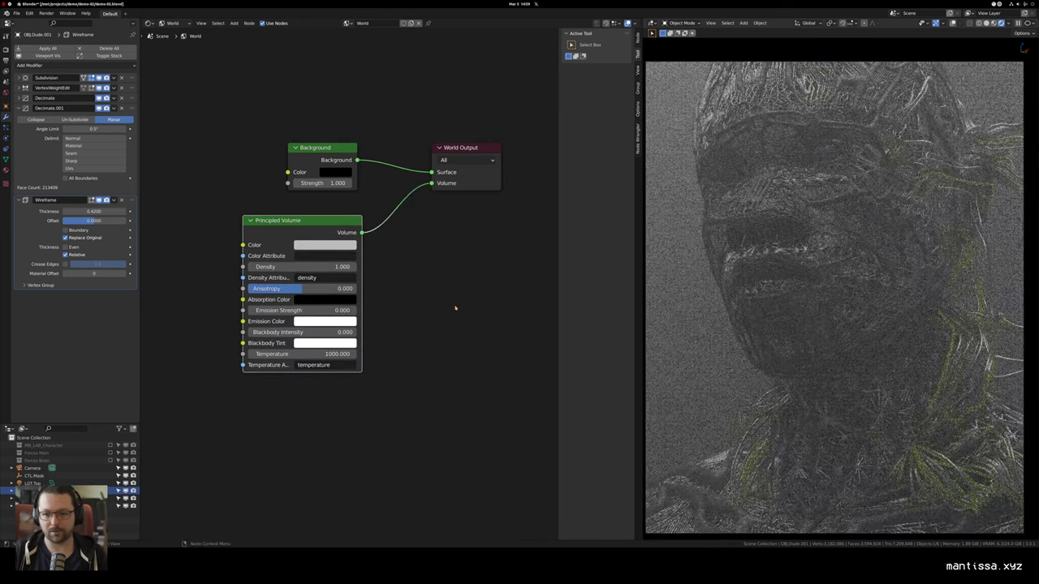
Step: Set the Principled Volume's Density to 0.1
double_click(333, 267)
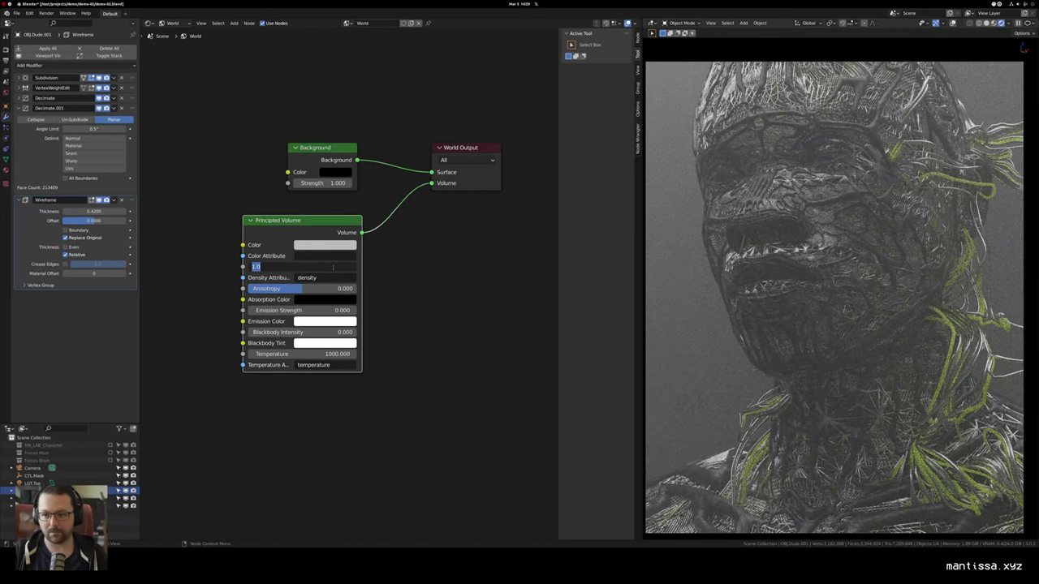
text(.1)
key(Return)
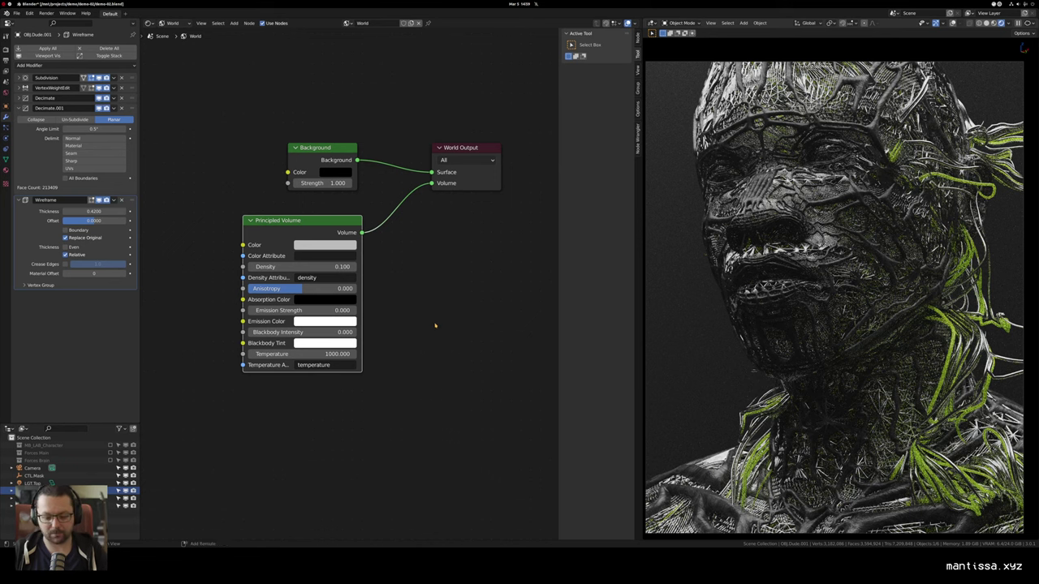
Step: Switch from the shader editor to the 3D viewport and move the top area light along Y to about 0.4, behind the head
key(shift+F5)
drag(436, 326, 480, 322)
scroll(425, 303, down, 4)
key(shift+alt+z)
scroll(407, 292, up, 5)
scroll(422, 297, down, 4)
scroll(430, 319, down, 4)
click(408, 257)
key(g)
key(y)
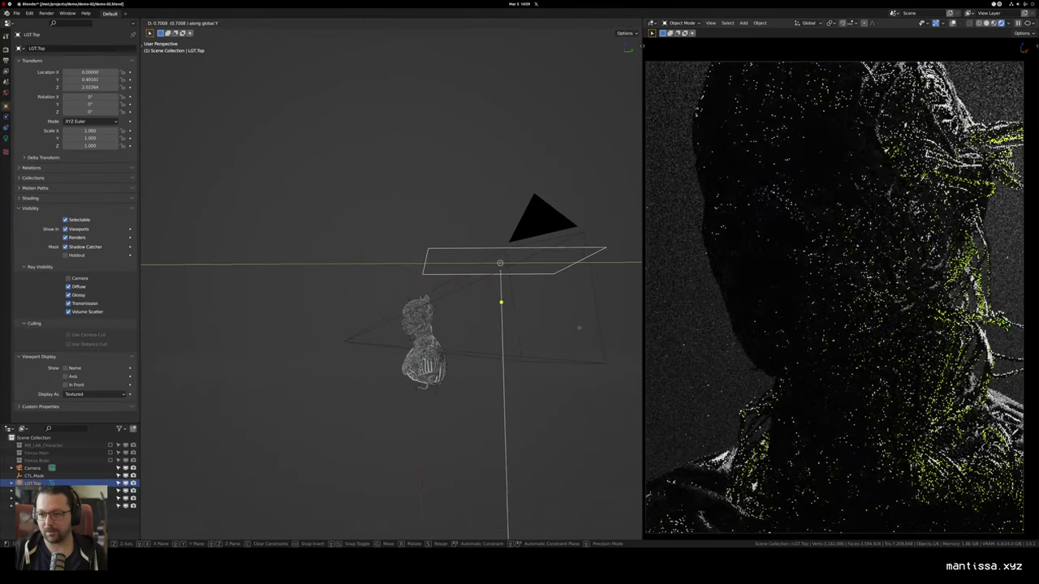
click(570, 330)
Step: Rotate the top area light about the X axis to about -39° so it faces the back of the head
drag(542, 339, 513, 336)
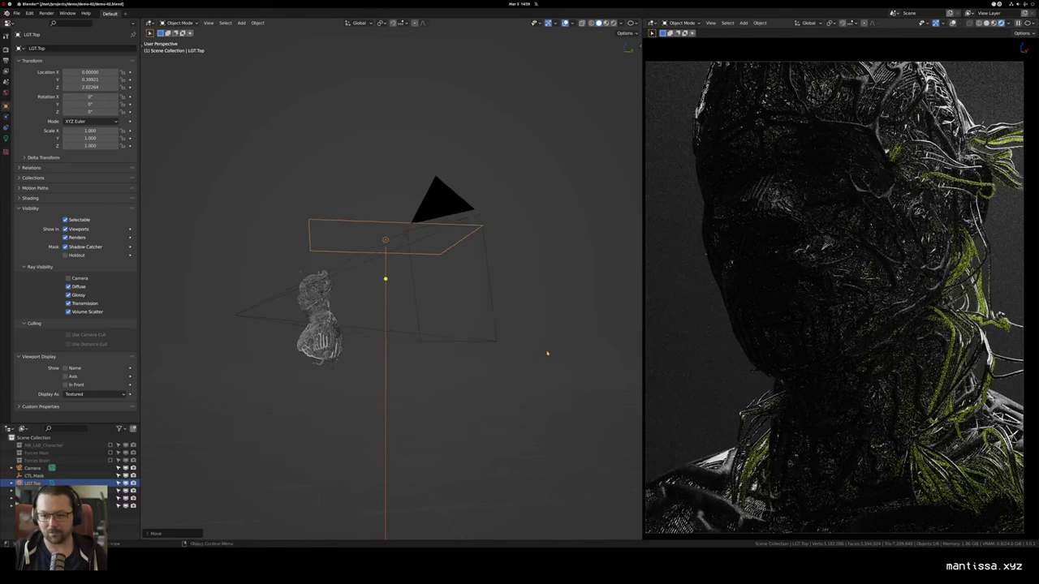
key(r)
key(x)
click(443, 394)
Step: Try to shift the strands object slightly along its local X axis, check the render, and clear its location
drag(443, 394, 510, 276)
scroll(390, 302, up, 3)
scroll(452, 310, up, 2)
click(358, 216)
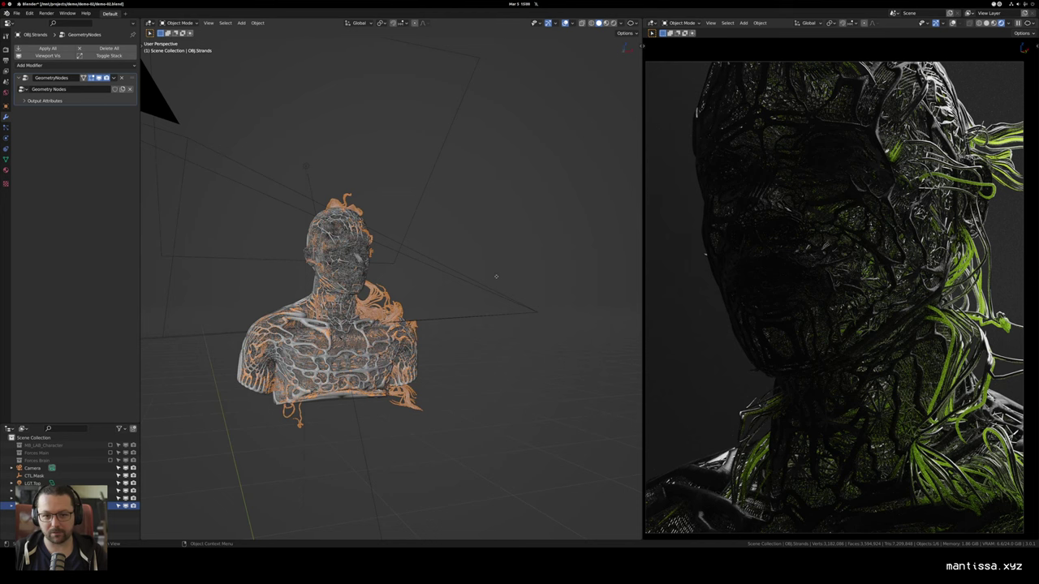
key(g)
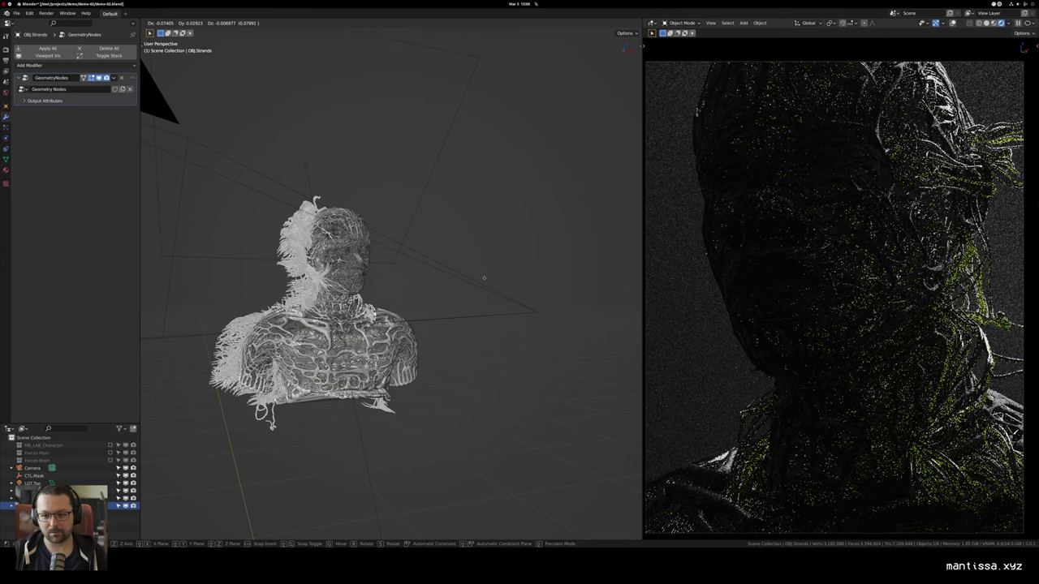
key(x)
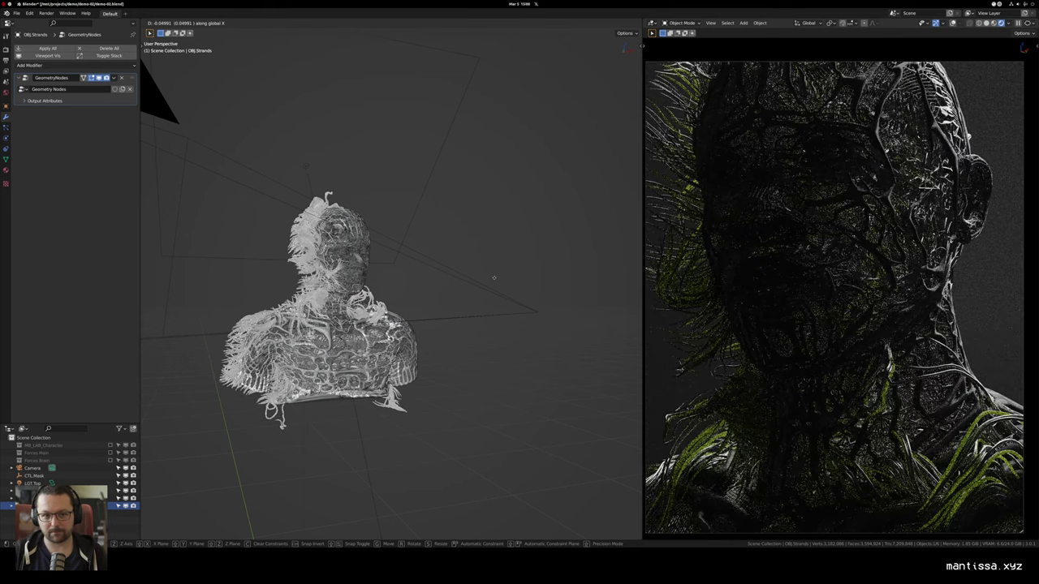
key(x)
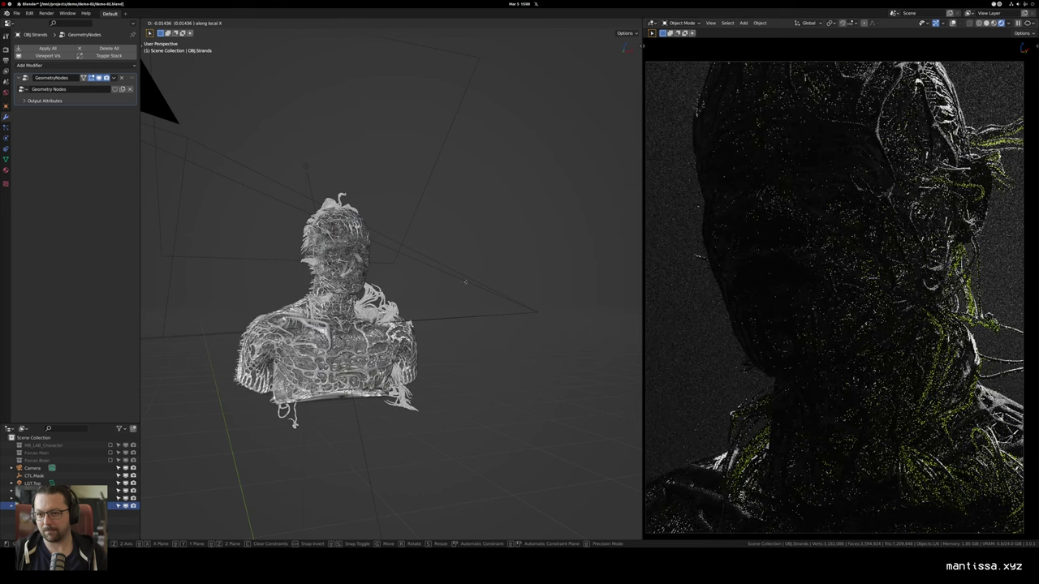
click(468, 282)
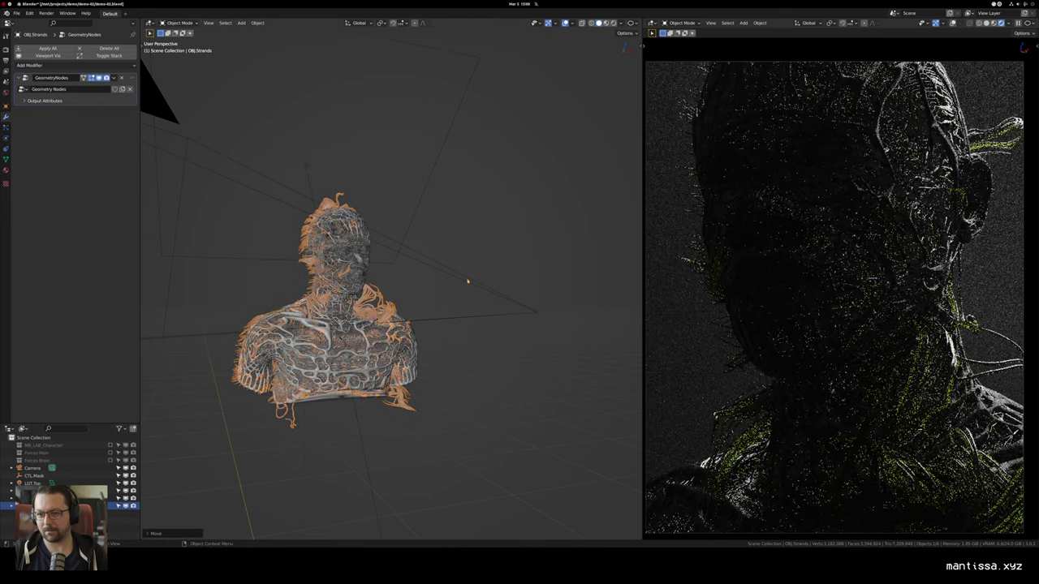
drag(467, 282, 431, 284)
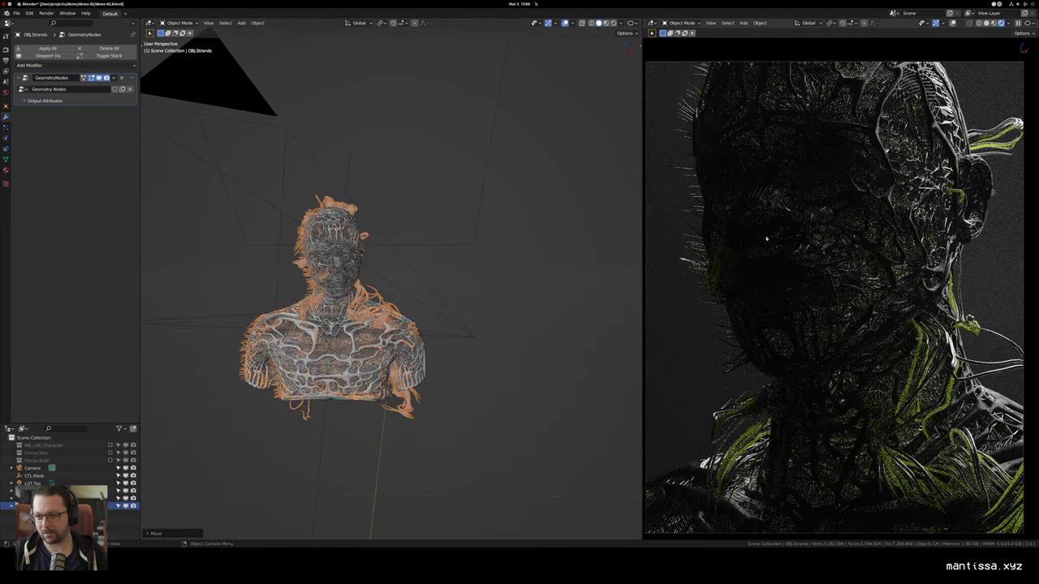
drag(424, 238, 432, 229)
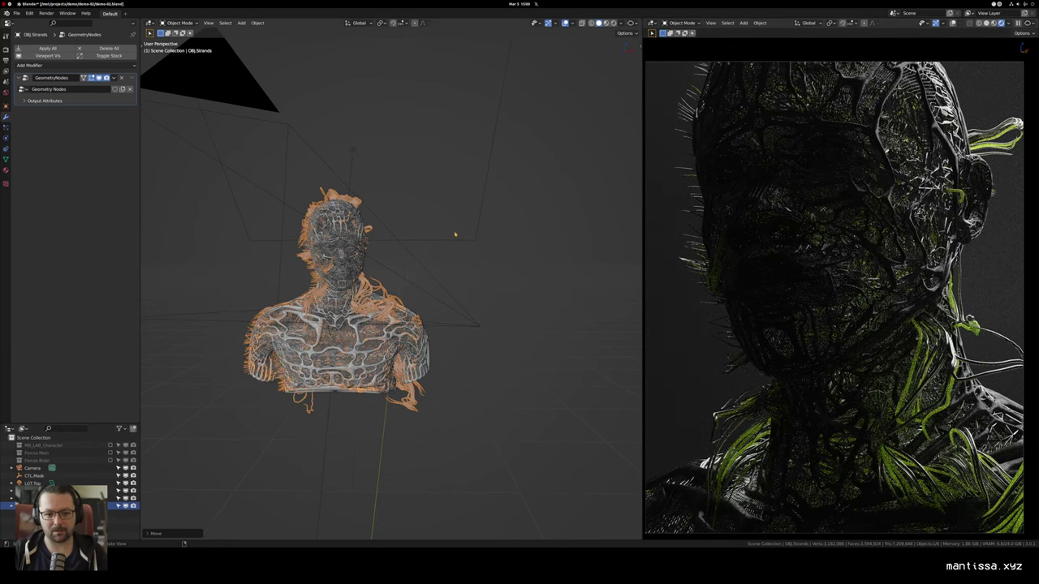
key(alt+g)
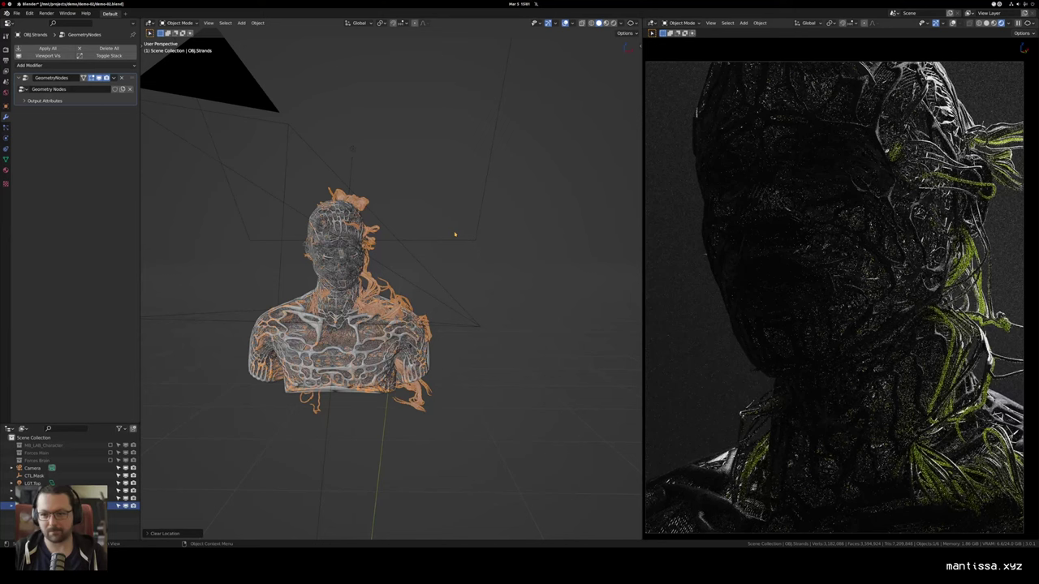
Step: Duplicate the top area light, place the copy in front and to one side of the bust, and aim it at the head
drag(515, 324, 560, 245)
scroll(501, 249, up, 2)
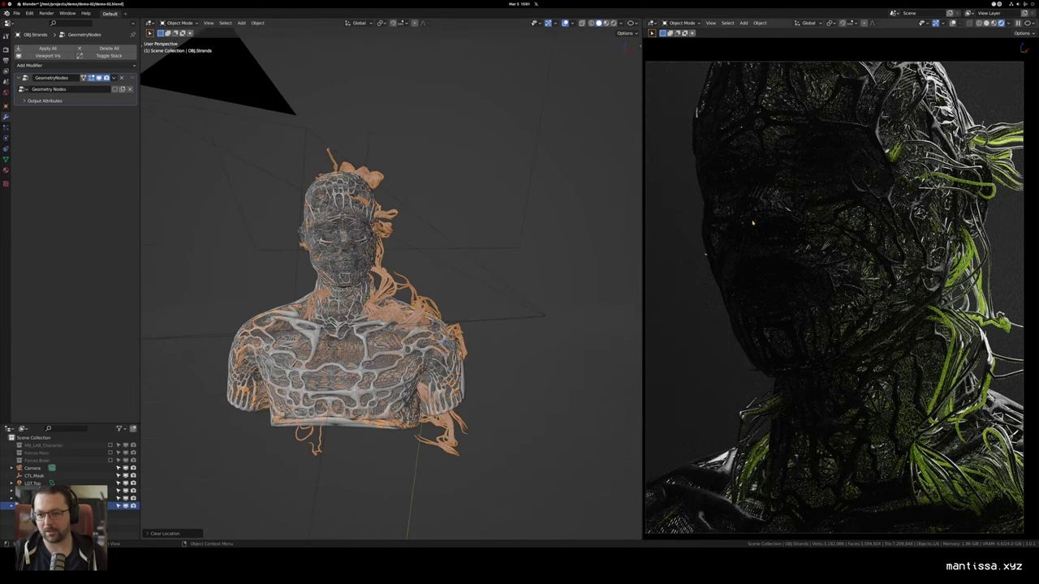
scroll(463, 190, down, 8)
click(517, 240)
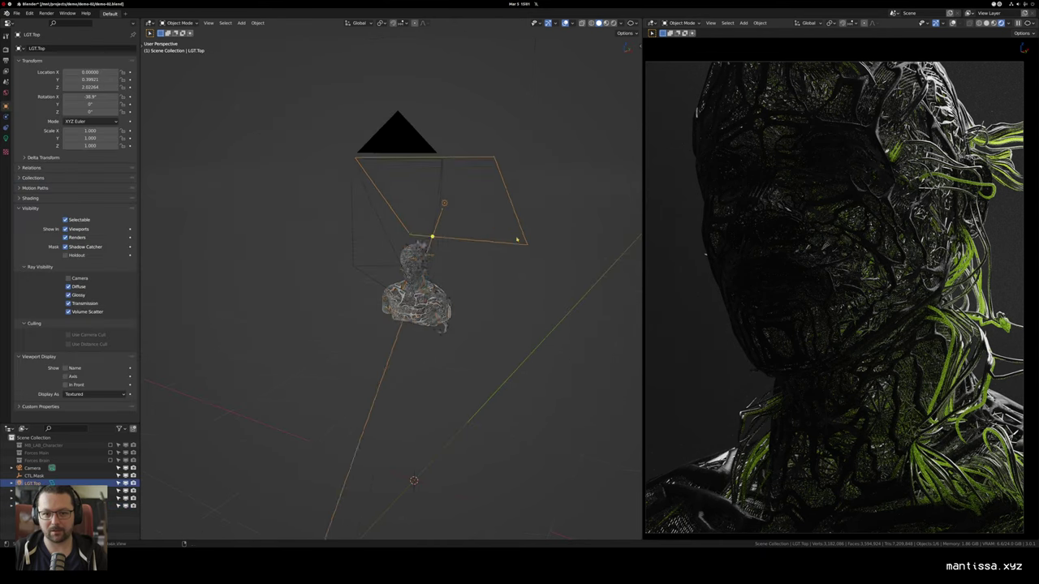
key(shift+d)
click(373, 289)
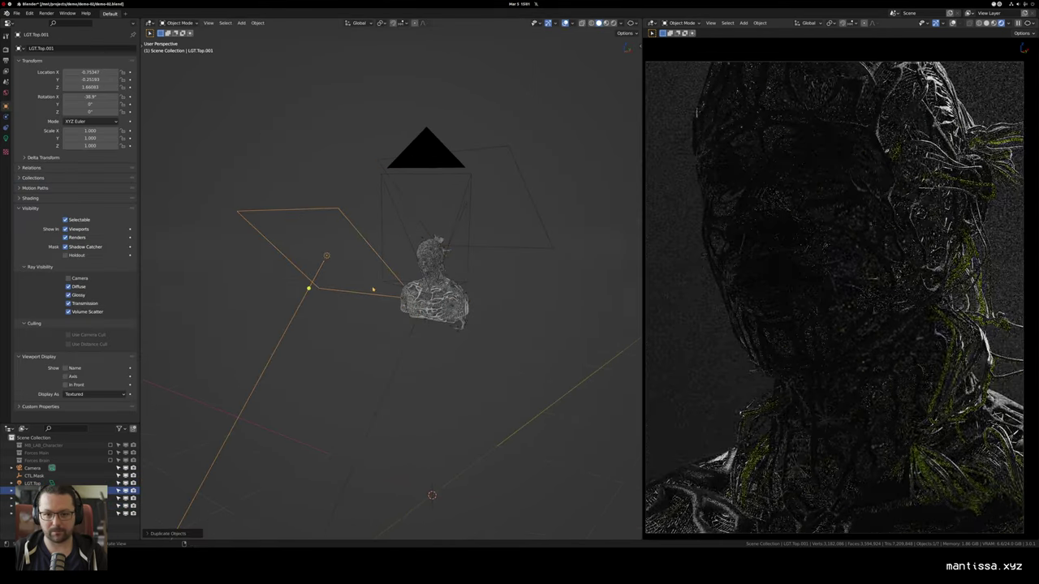
drag(373, 290, 393, 286)
drag(311, 286, 470, 303)
scroll(475, 297, up, 2)
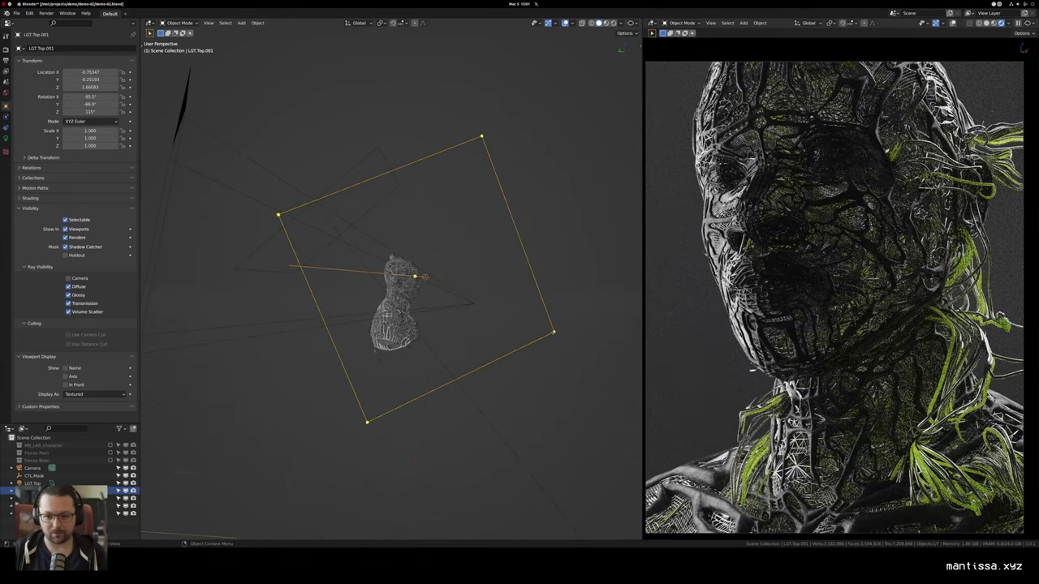
Step: Shrink the duplicated area light to a size of about 0.73 and change its shape to Disk
drag(554, 332, 503, 325)
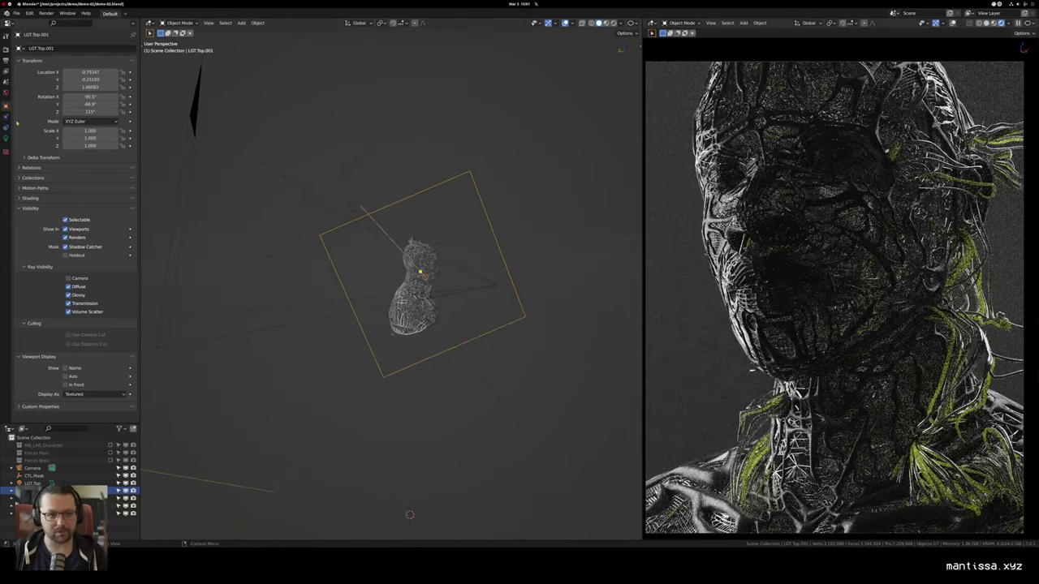
click(6, 137)
click(90, 112)
click(90, 130)
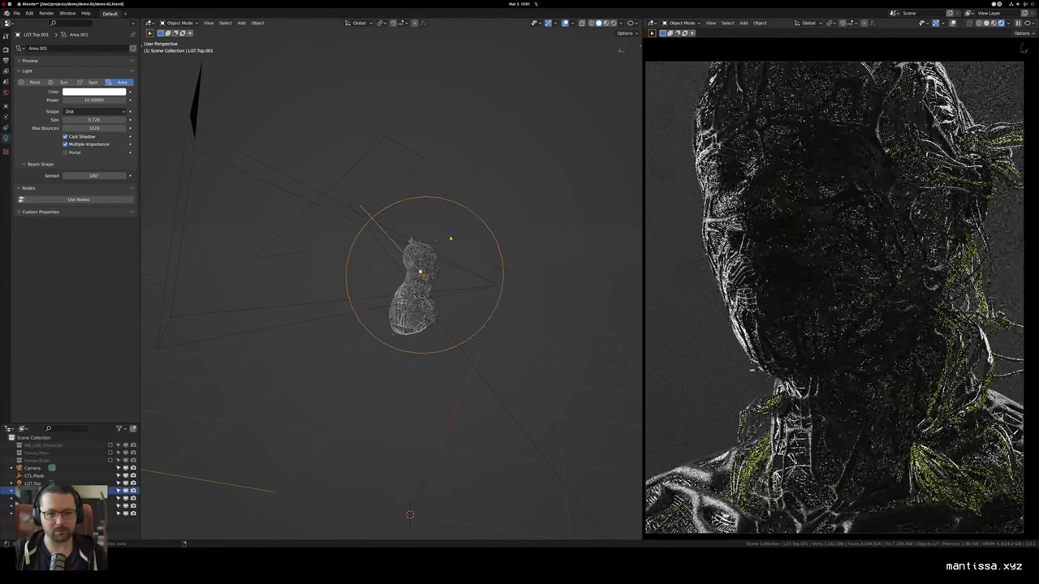
Step: Reposition the disk light beside the head in two moves and check its placement from several angles
key(g)
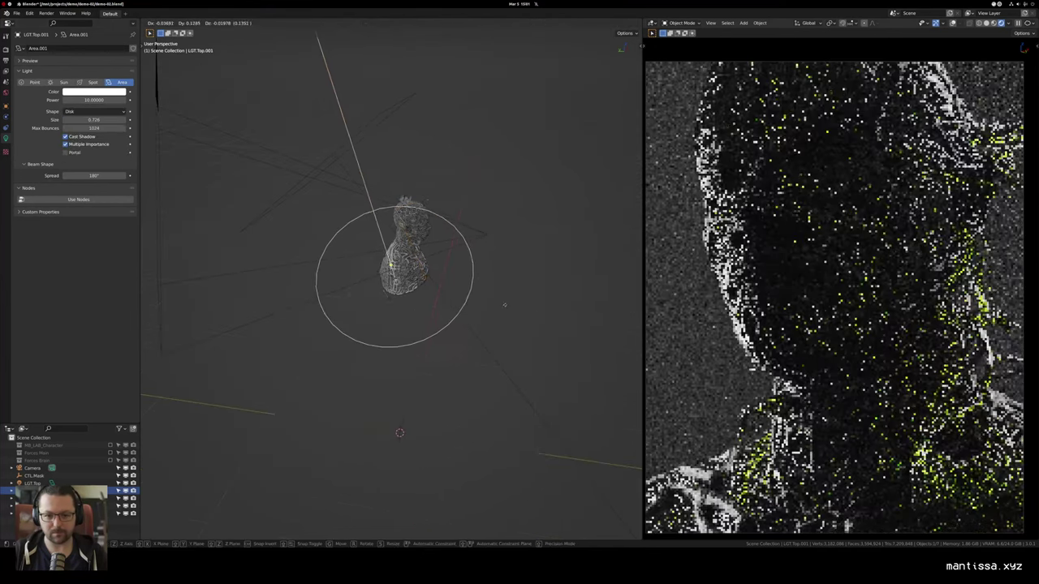
click(501, 304)
mouse_move(385, 264)
mouse_down()
mouse_move(405, 241)
mouse_move(369, 258)
mouse_up()
key(g)
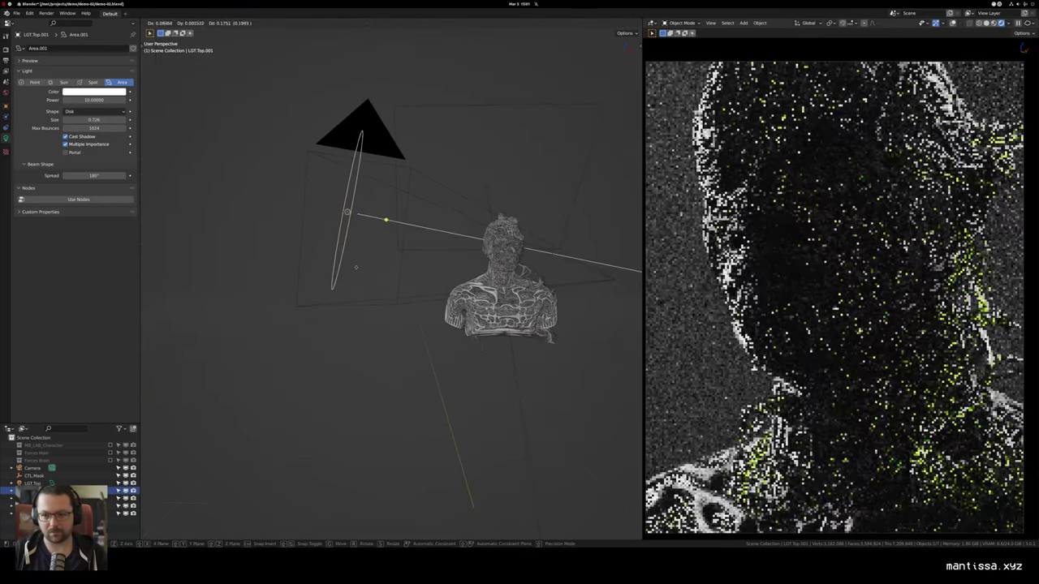
click(388, 304)
drag(389, 303, 436, 292)
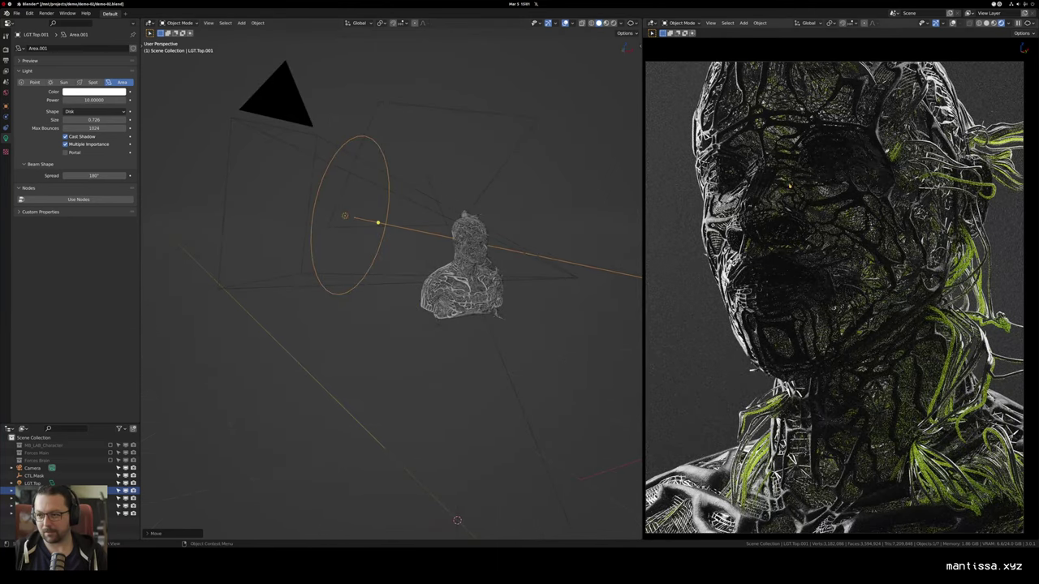
drag(492, 216, 430, 239)
scroll(487, 219, up, 4)
scroll(468, 228, down, 1)
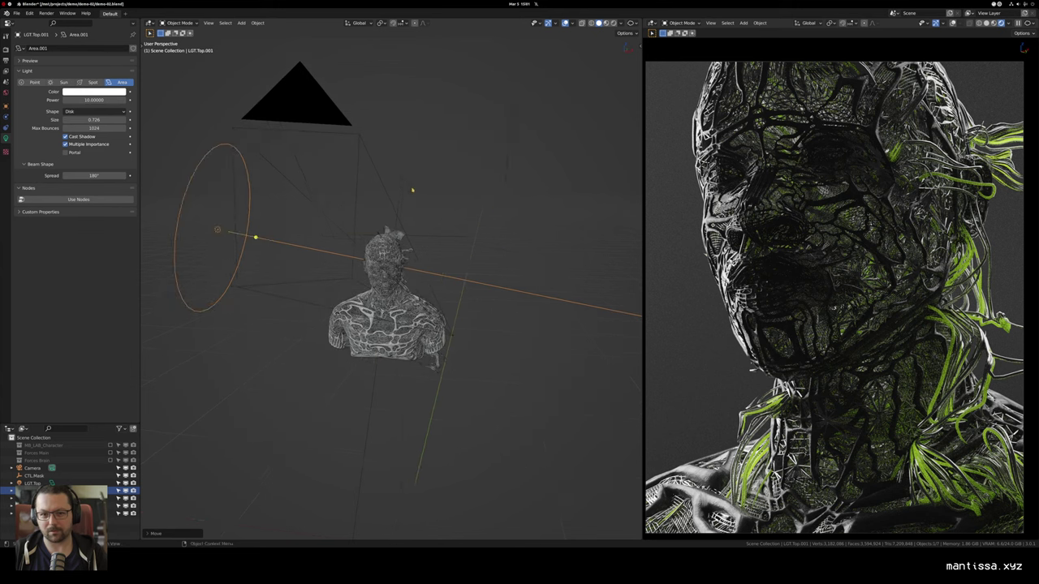
Step: Select the top area light and set the scene's color management Look to Very High Contrast
click(412, 191)
drag(412, 191, 463, 233)
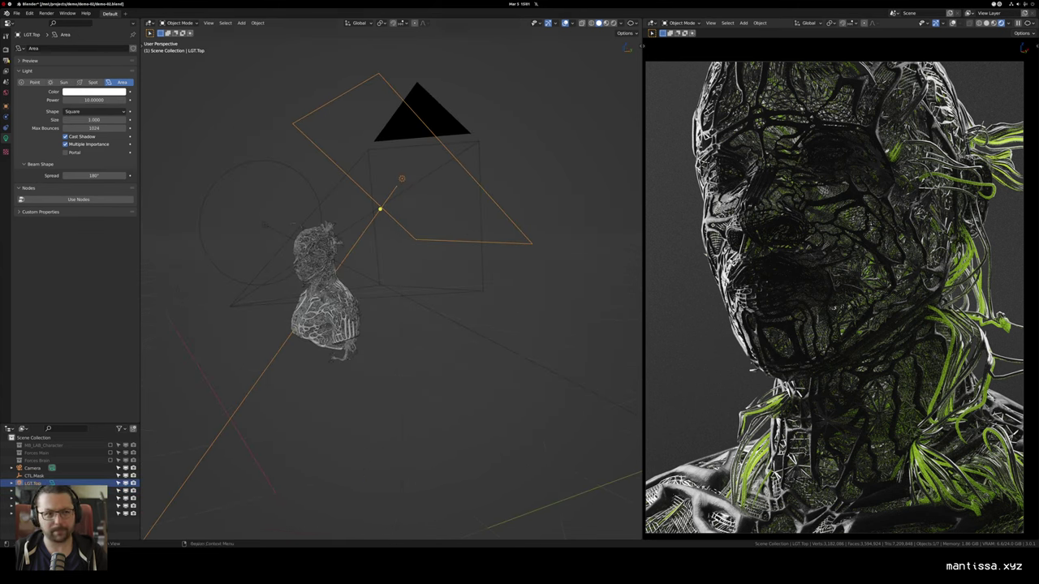
click(6, 49)
scroll(102, 112, up, 2)
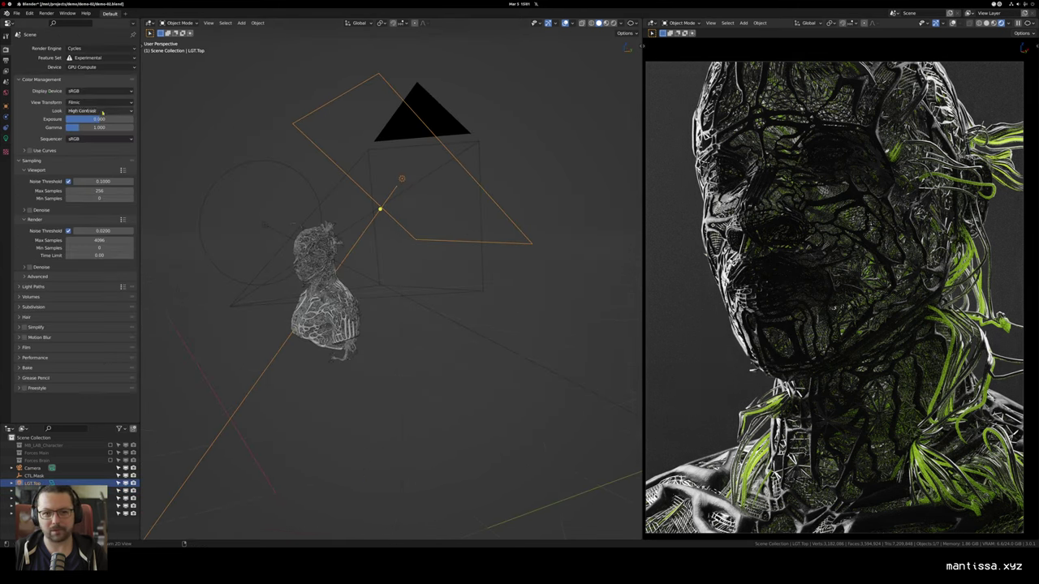
drag(289, 195, 300, 202)
Step: Reopen the world shader nodes and set the Principled Volume's Density to 0.25
click(150, 23)
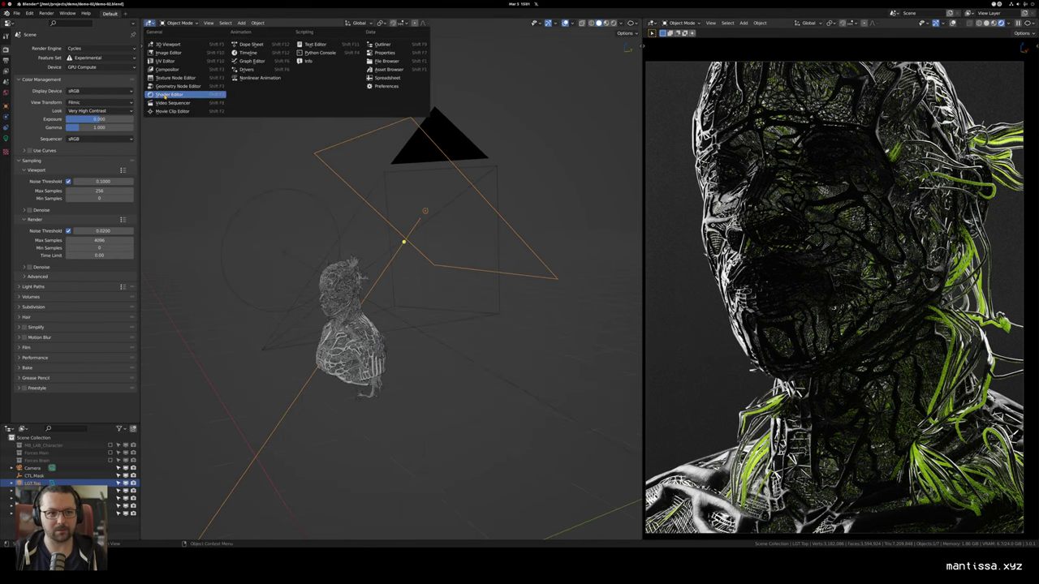
click(171, 95)
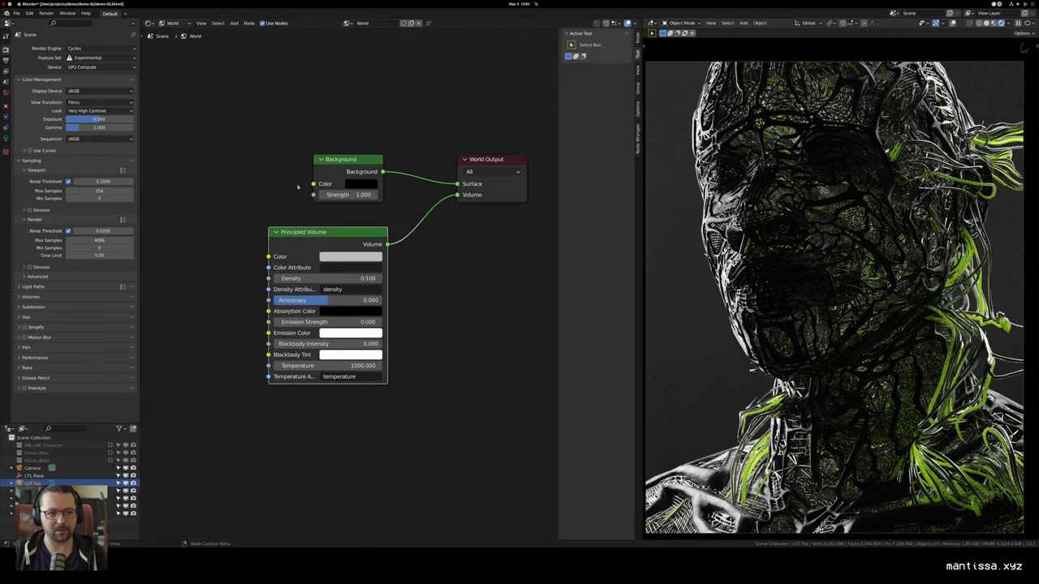
click(353, 288)
text(.25)
key(Return)
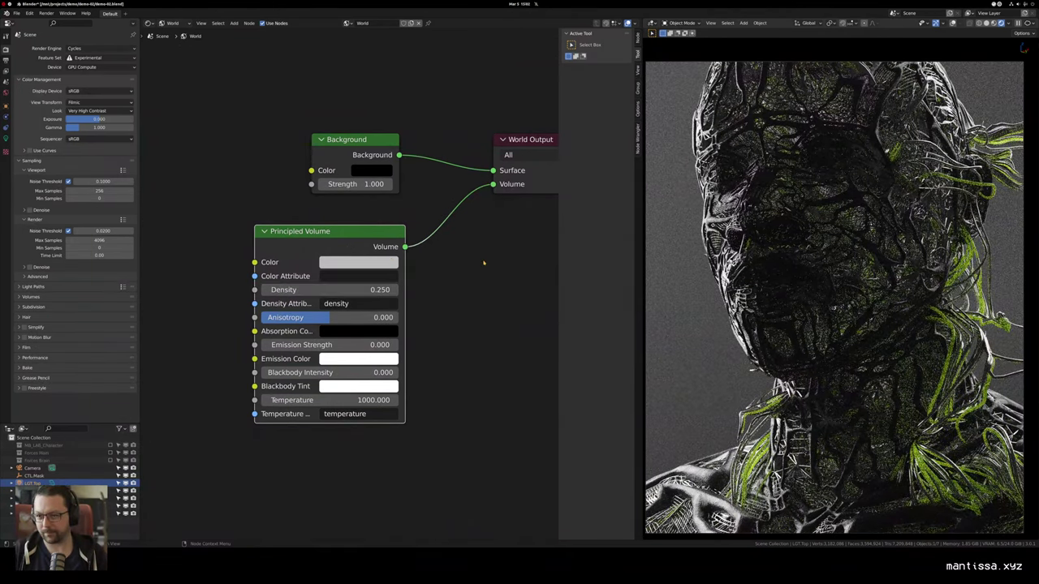
Step: Return to the 3D viewport and select the disk area light beside the bust
scroll(462, 245, down, 1)
scroll(438, 276, down, 1)
key(shift+F5)
scroll(374, 220, down, 3)
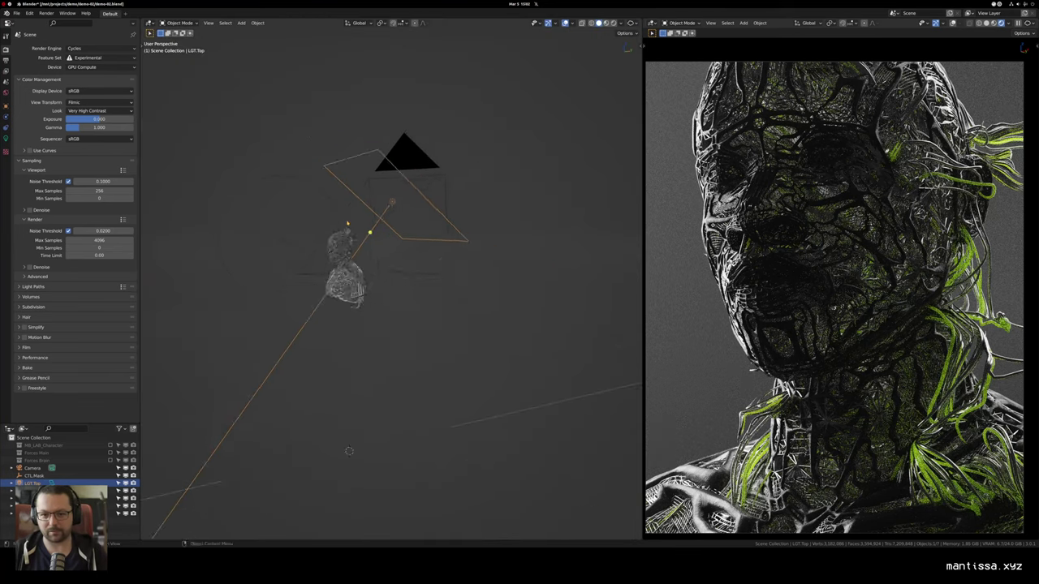
drag(357, 232, 412, 245)
scroll(413, 245, up, 2)
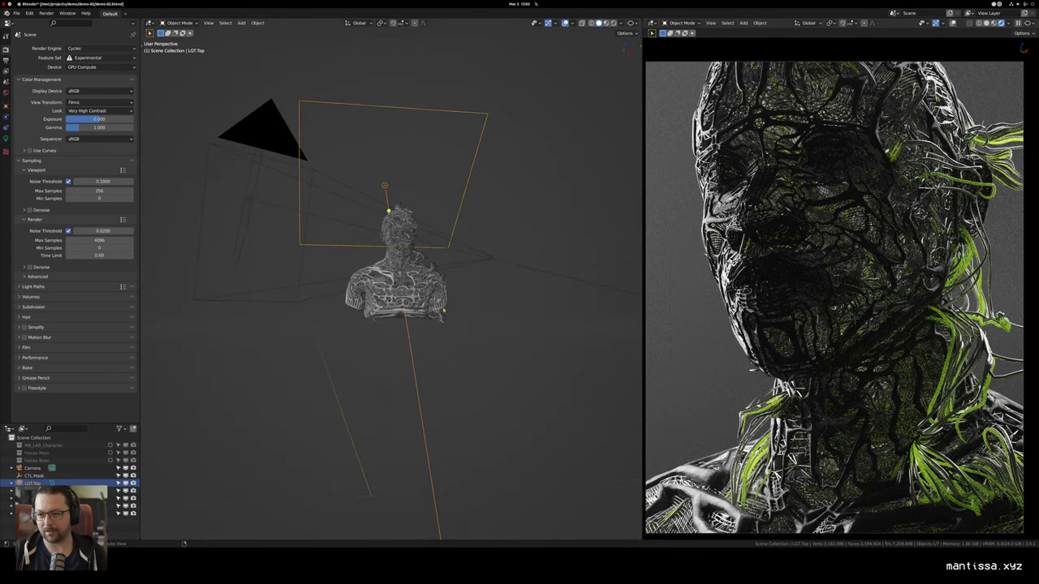
scroll(467, 312, down, 3)
mouse_move(444, 310)
mouse_down()
mouse_move(467, 312)
mouse_move(444, 319)
mouse_up()
scroll(467, 312, up, 3)
click(281, 230)
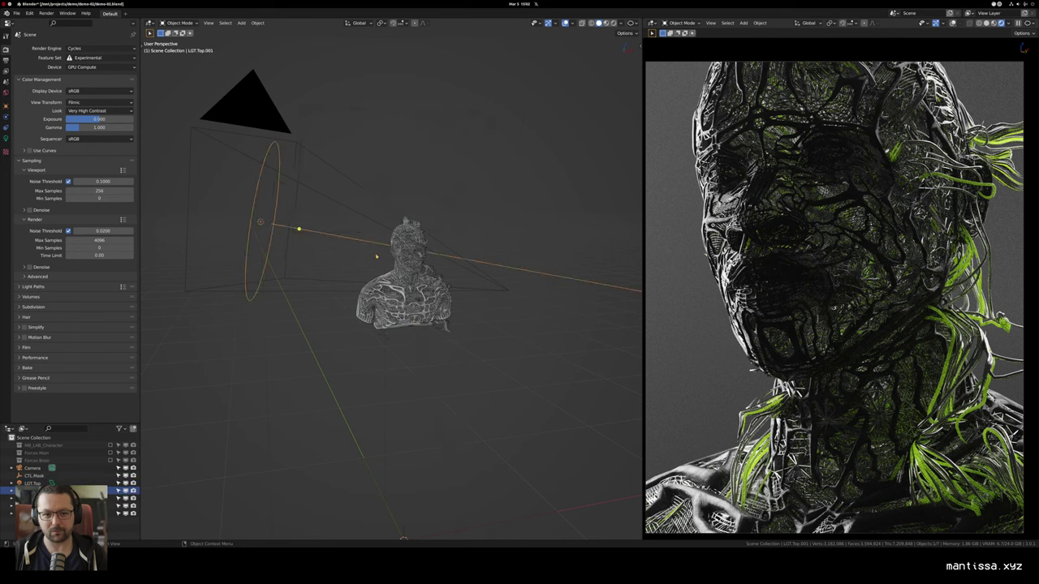
Step: Duplicate the selected area light, place the copy on the opposite side of the bust, and adjust its scale
scroll(376, 257, left, 3)
key(shift+d)
click(605, 260)
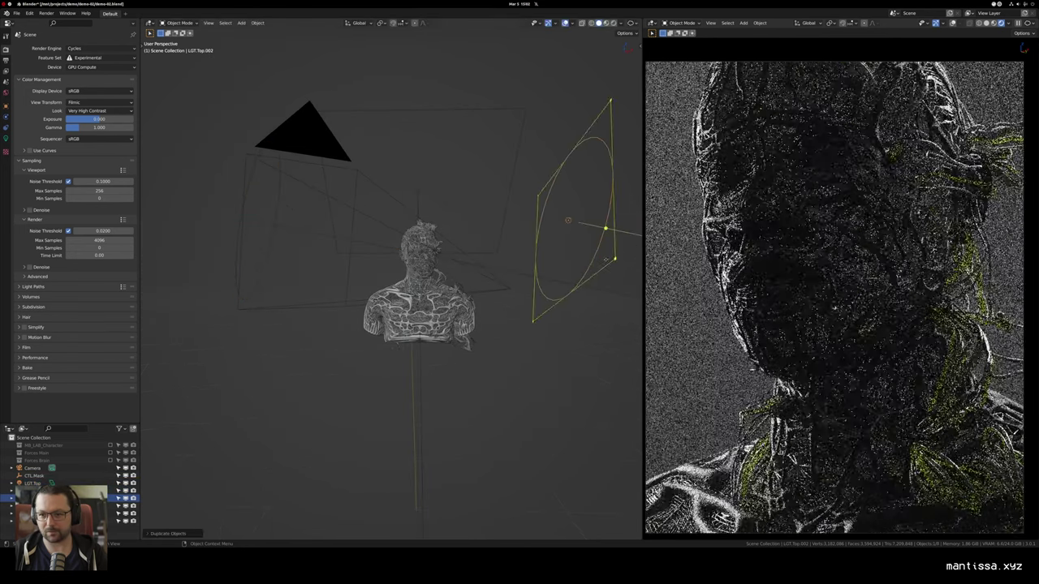
drag(605, 260, 443, 277)
key(s)
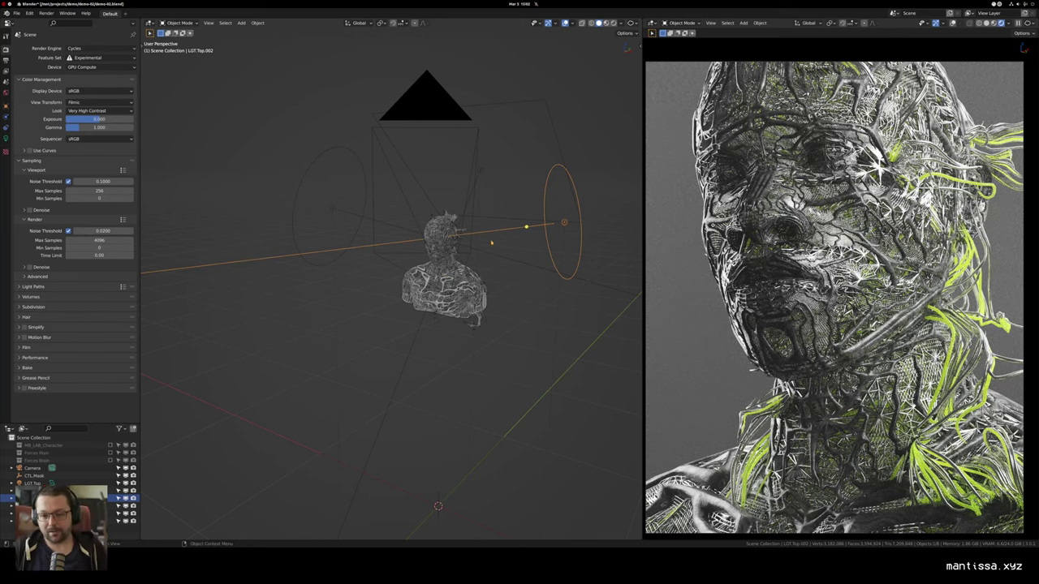
drag(538, 238, 498, 255)
mouse_move(491, 255)
mouse_down()
mouse_move(451, 261)
mouse_move(451, 235)
mouse_move(482, 247)
mouse_up()
drag(410, 243, 422, 243)
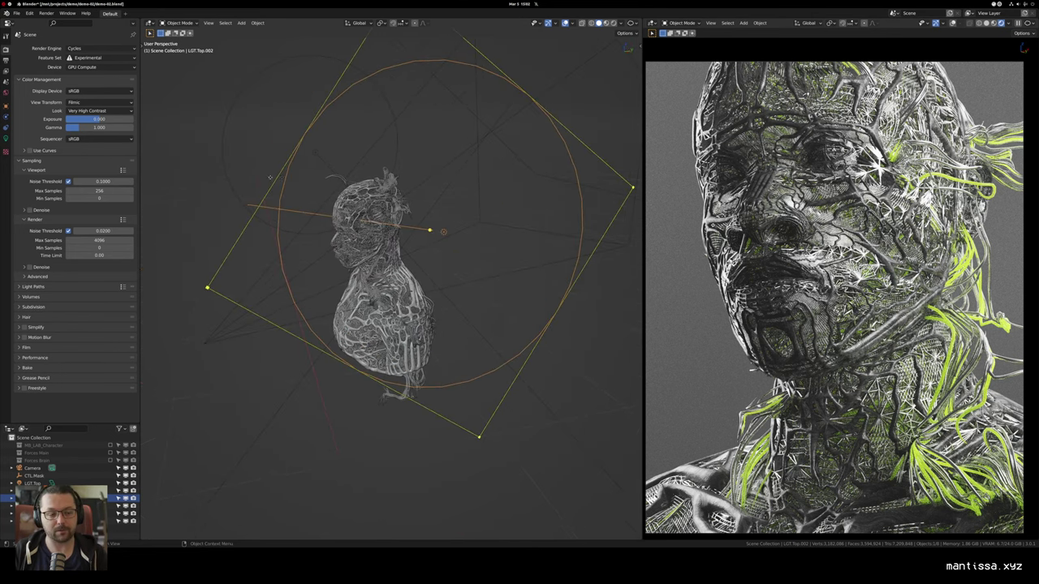
Step: Set the duplicated side light's power to 1.7 and move it along the global Y axis
click(6, 139)
drag(94, 100, 62, 100)
drag(288, 255, 523, 286)
scroll(243, 236, down, 3)
key(g)
key(y)
click(431, 278)
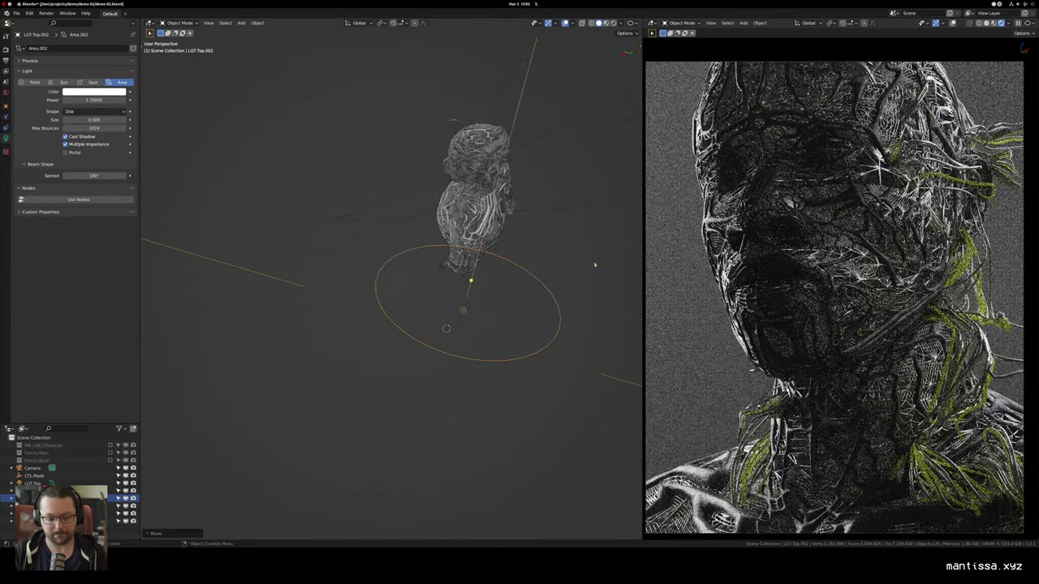
Step: Rotate the side light about the X axis and reposition it so it shines across the face
key(r)
key(x)
click(570, 224)
drag(571, 225, 469, 274)
key(g)
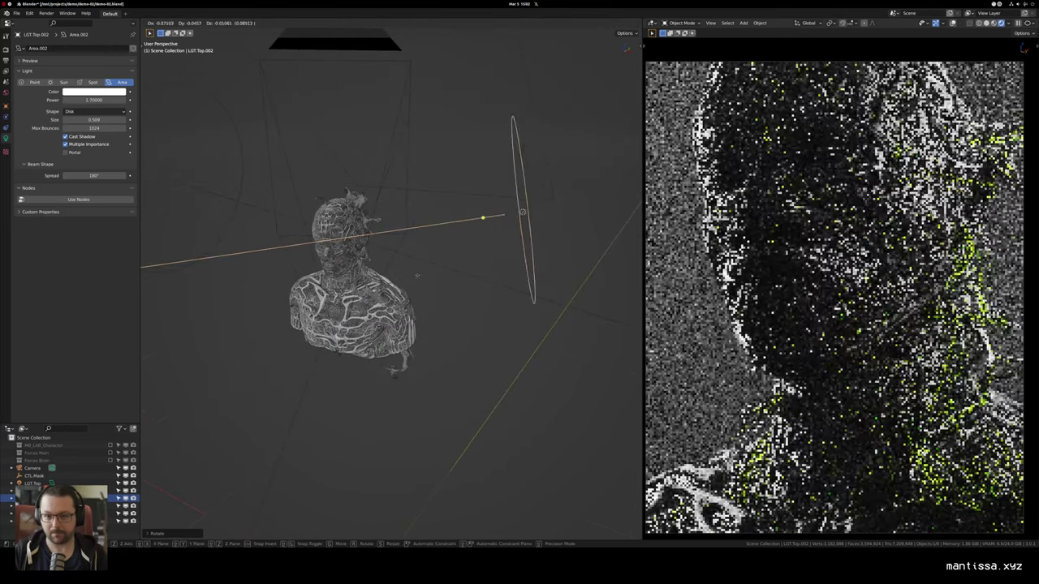
click(419, 276)
drag(420, 276, 435, 245)
drag(380, 177, 382, 205)
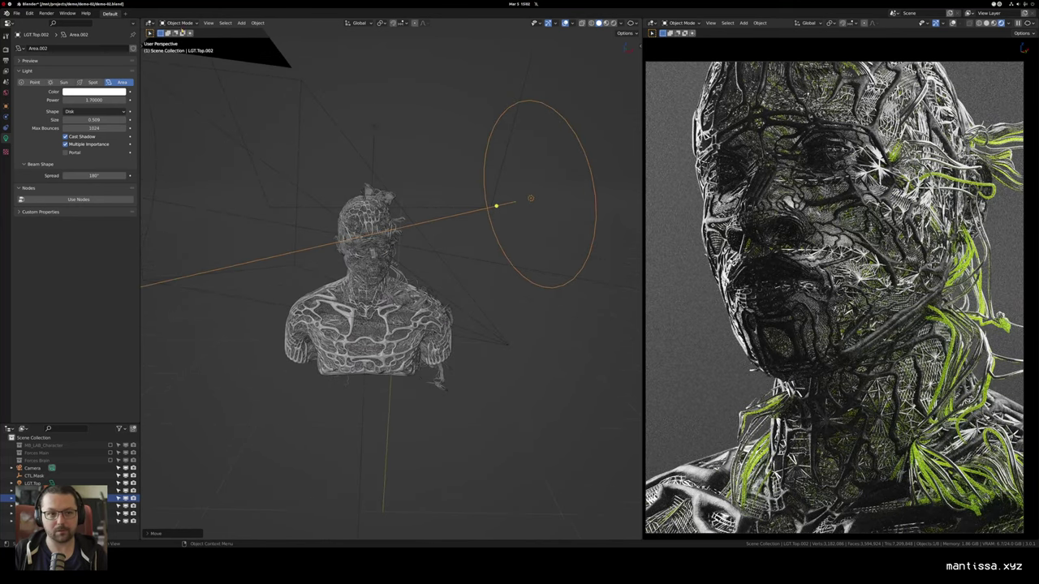
Step: Show the world shader nodes and set the Principled Volume density to 0.2
click(151, 22)
click(187, 97)
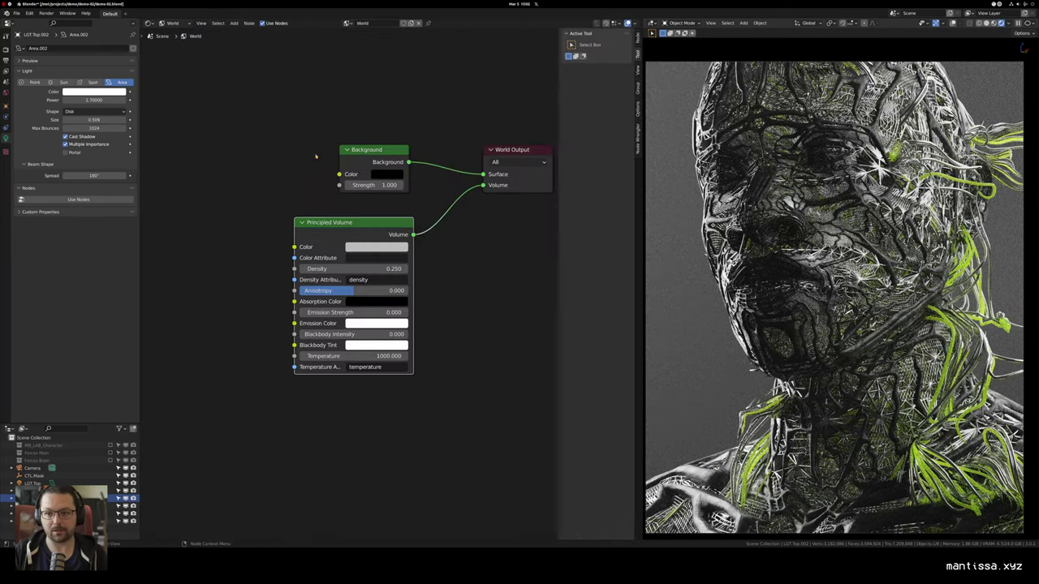
double_click(389, 278)
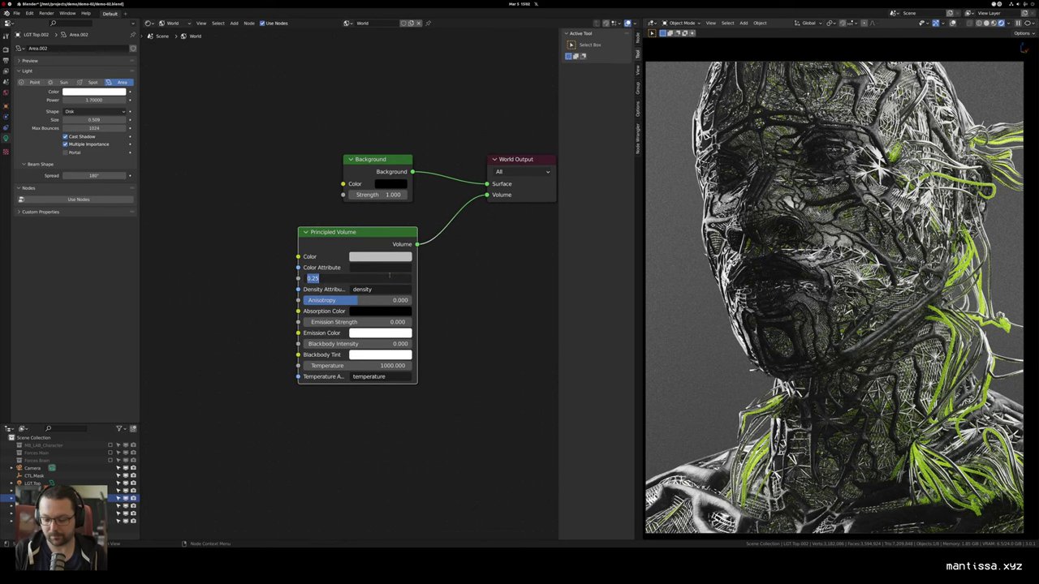
text(0.2)
key(Return)
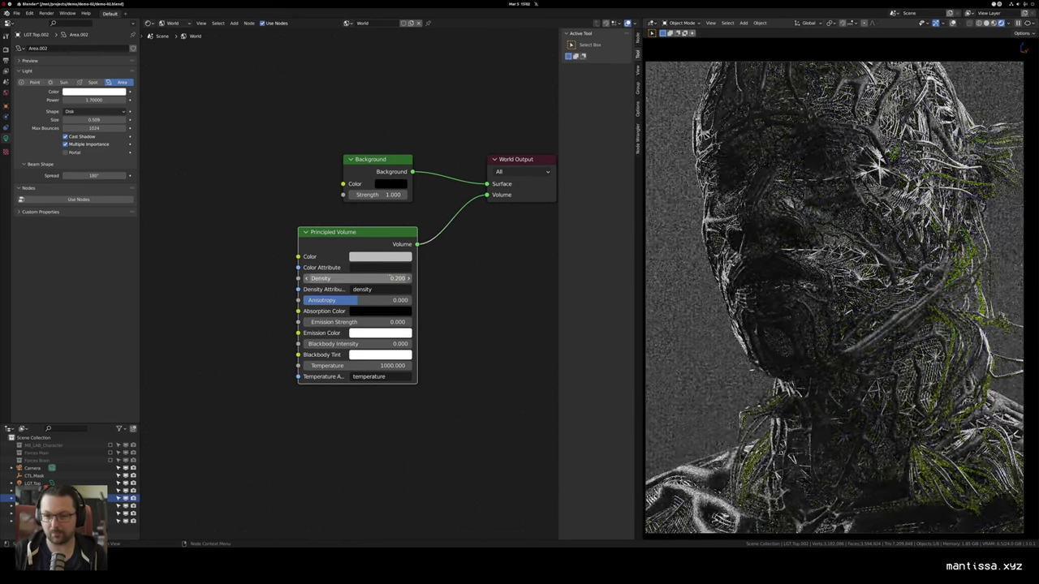
Step: Enable colour management curves and pull the combined curve's midpoint down to about X 0.51, Y 0.45
click(6, 49)
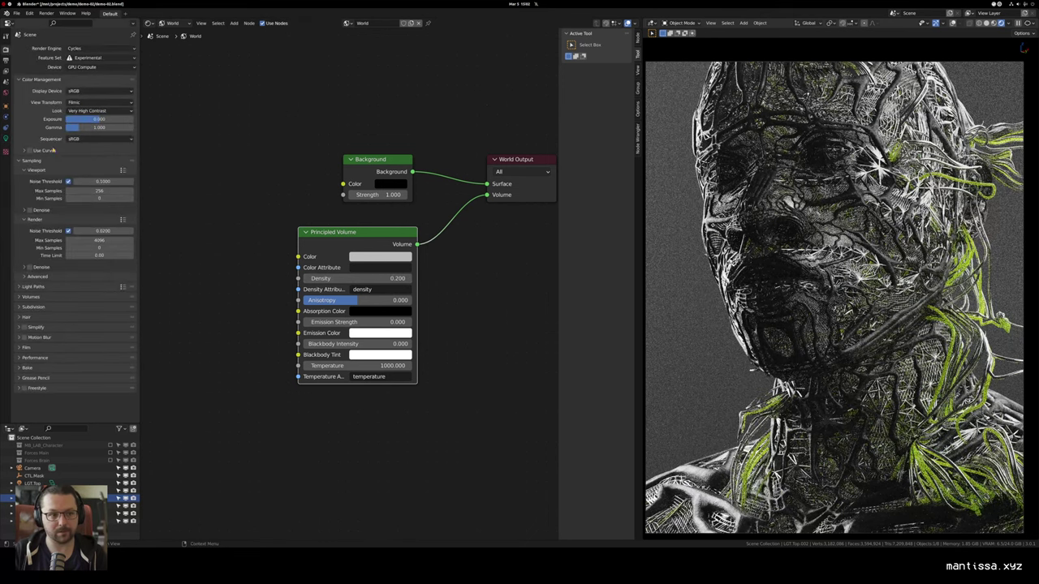
click(54, 150)
click(42, 150)
click(30, 150)
click(24, 151)
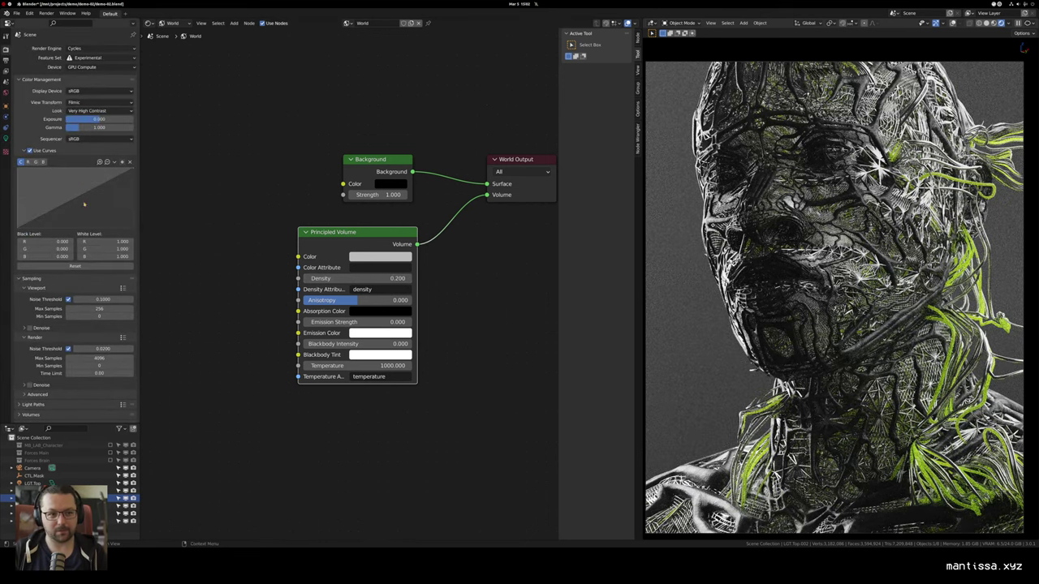
drag(84, 205, 76, 203)
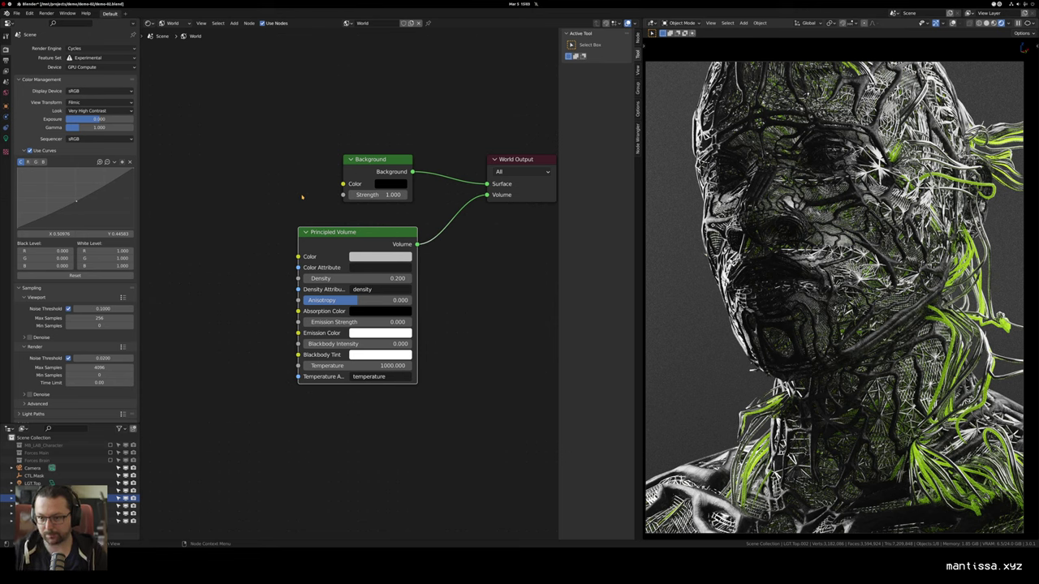
drag(462, 301, 452, 301)
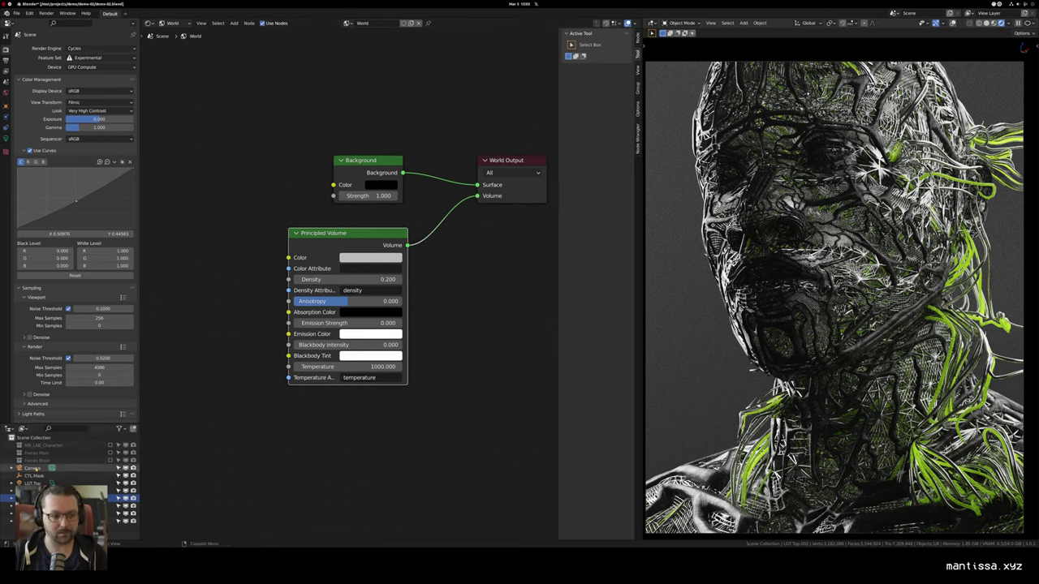
Step: Enable depth of field on the camera and pick its focus distance from the eye in the rendered view
click(51, 468)
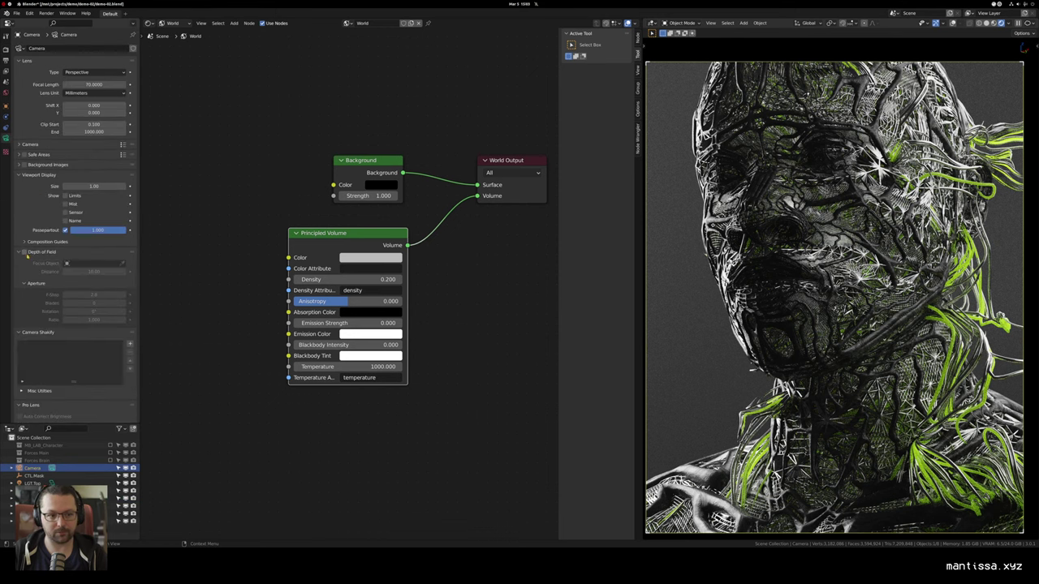
click(25, 253)
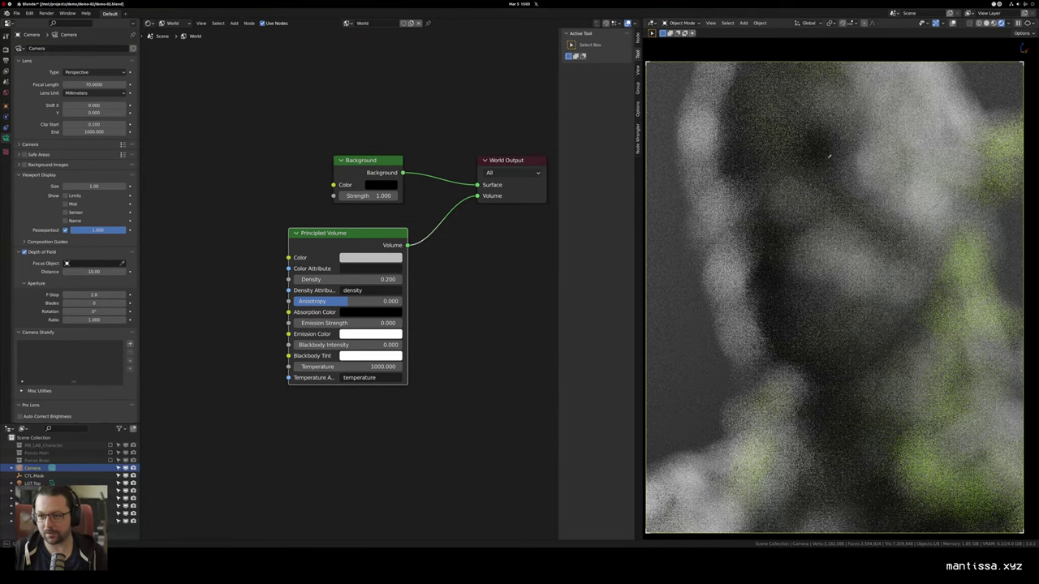
click(829, 156)
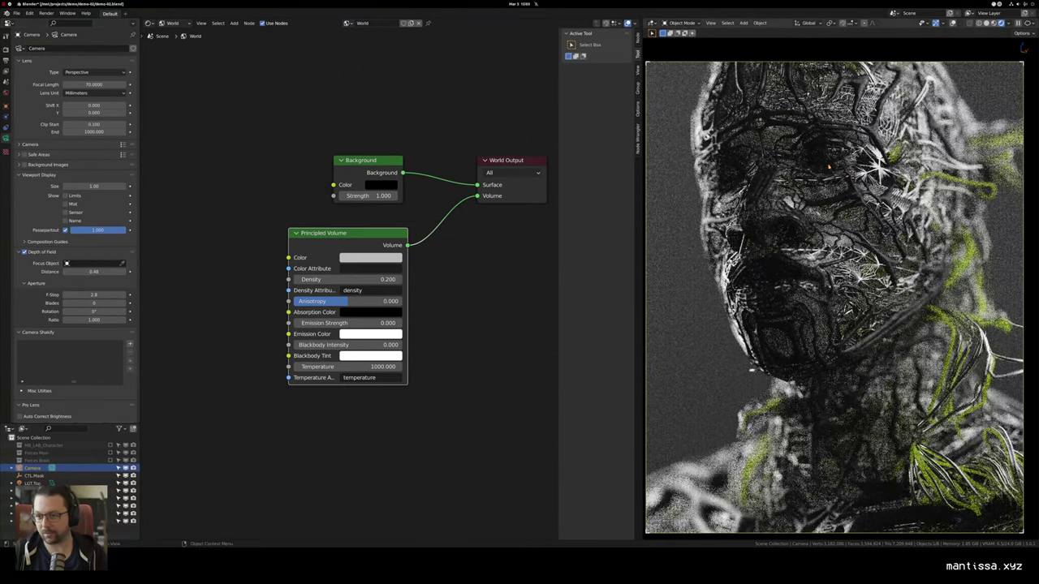
Step: Return to the 3D viewport and add a Plain Axes empty at the eye of the bust
key(shift+F5)
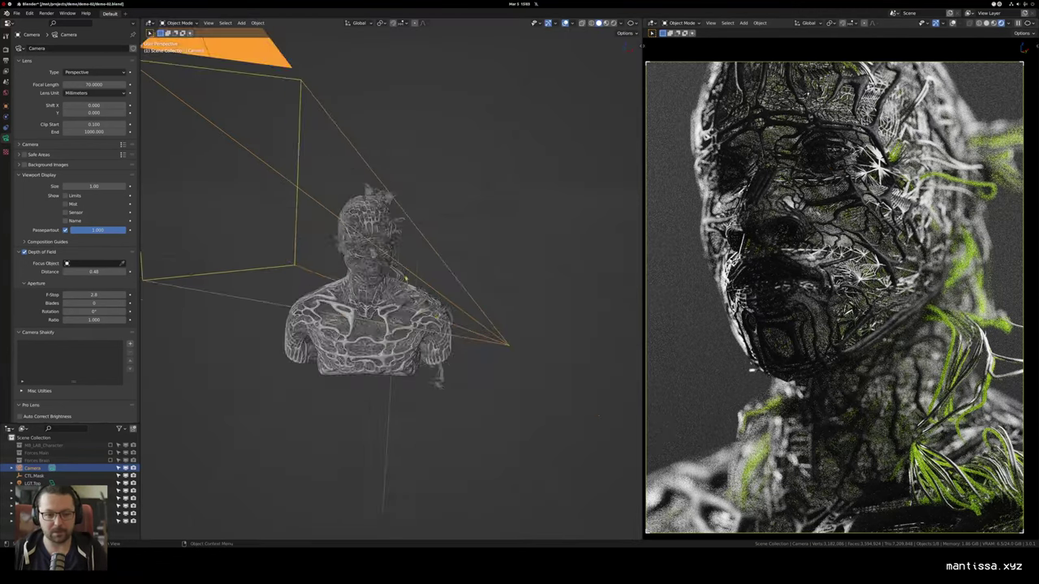
scroll(360, 230, up, 7)
drag(392, 280, 371, 285)
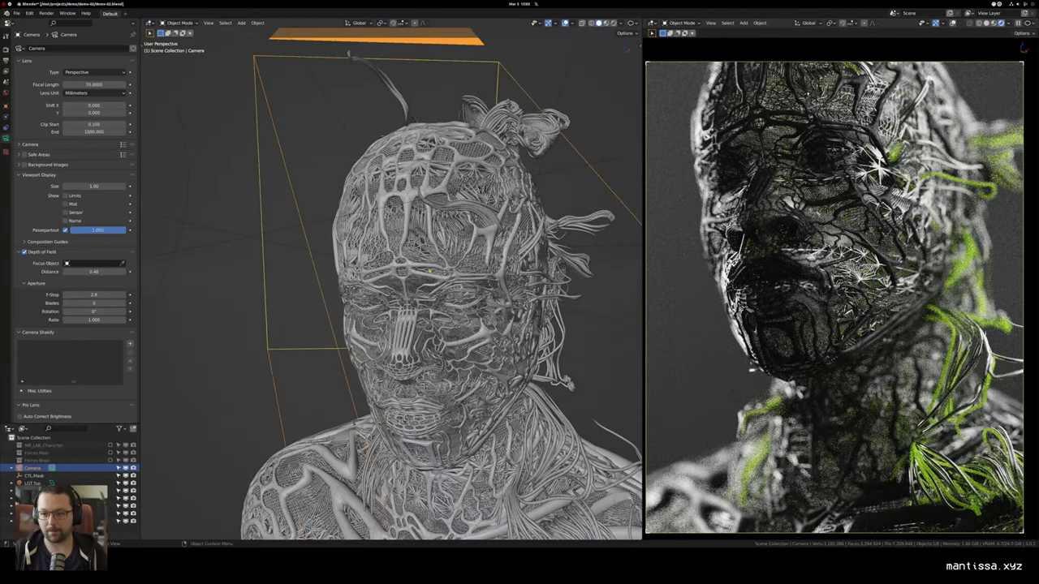
scroll(430, 276, up, 6)
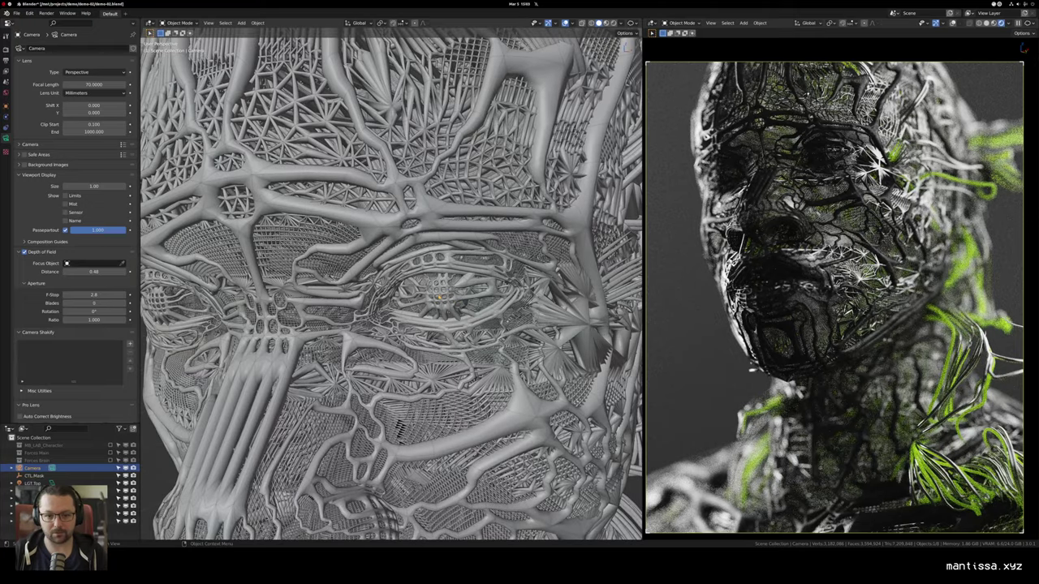
key(KP_Decimal)
scroll(495, 292, down, 3)
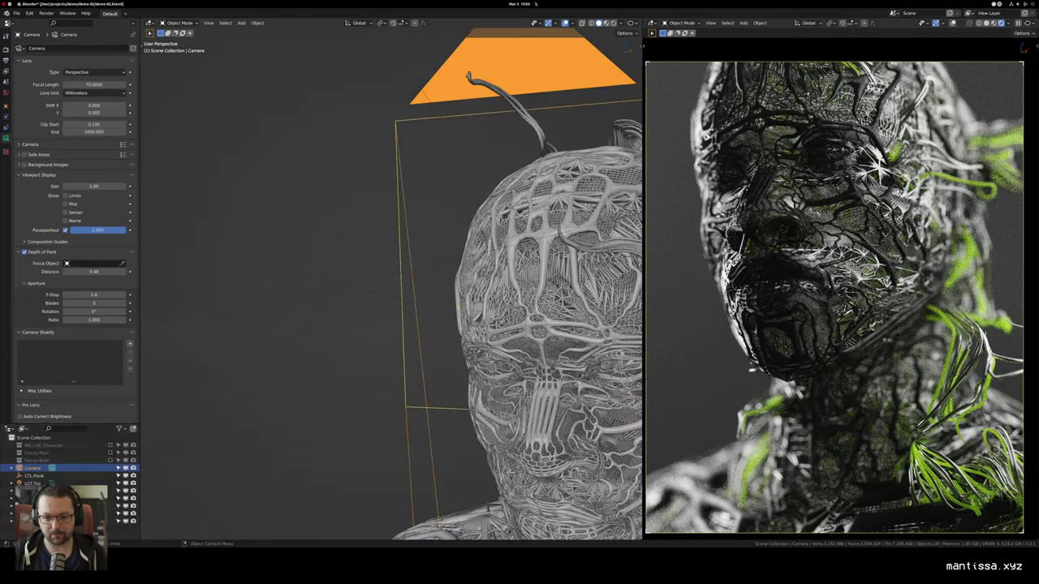
scroll(494, 293, up, 2)
key(shift+a)
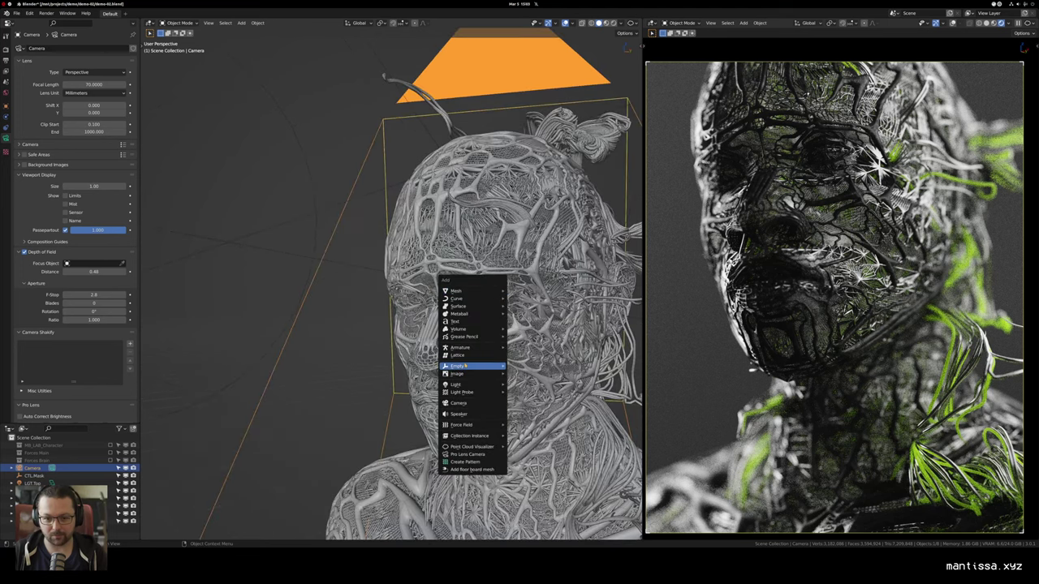
mouse_move(487, 367)
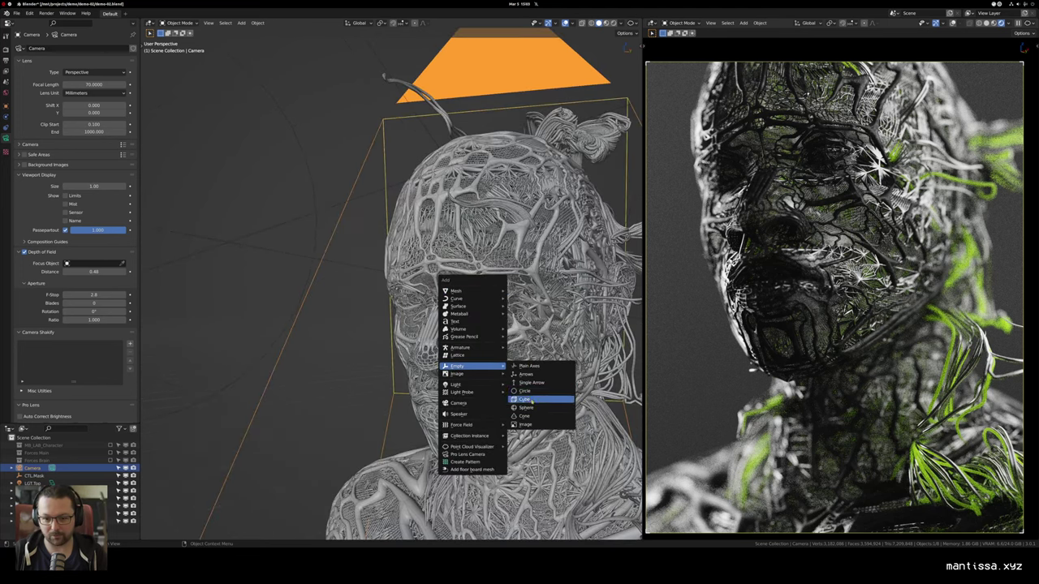
click(541, 368)
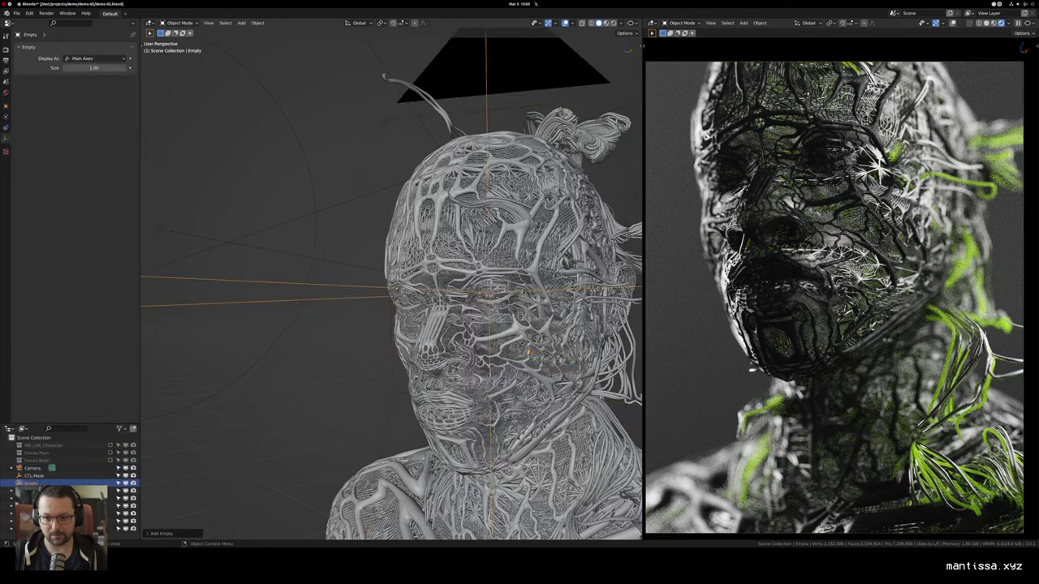
Step: Rename the new empty as CAM.Focus
double_click(34, 484)
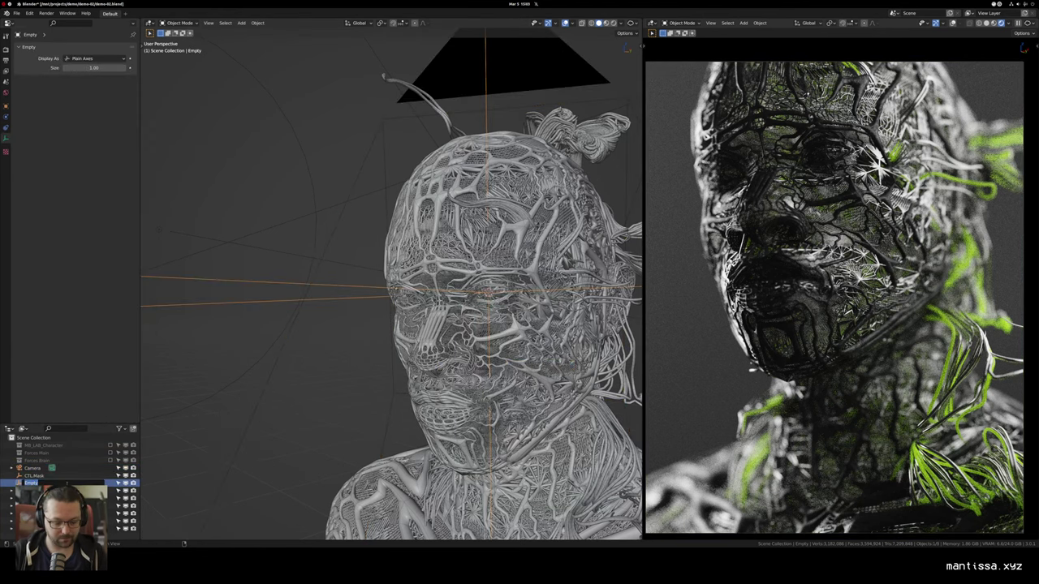
text(CAM.Focus)
key(Return)
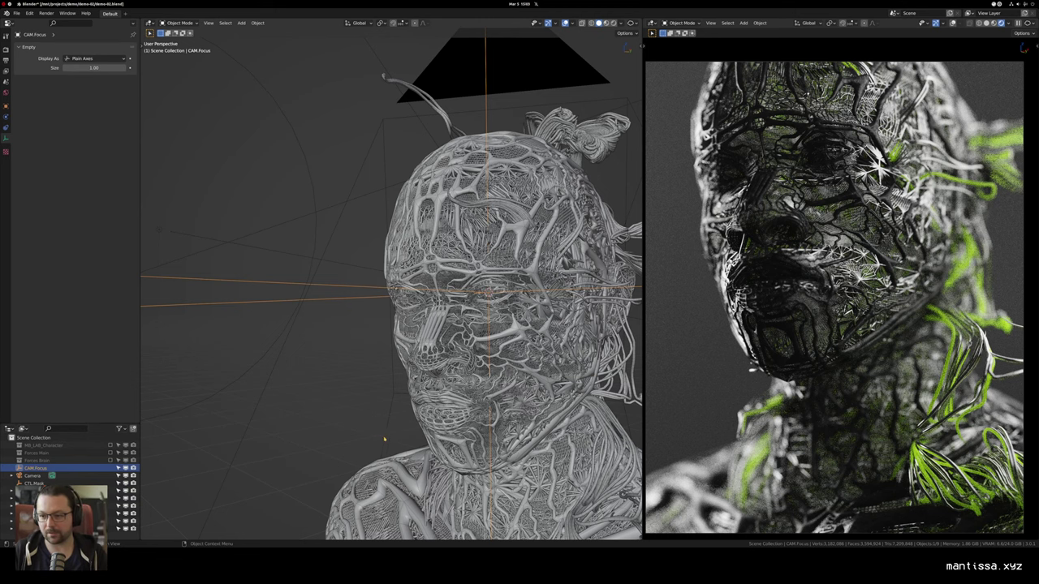
Step: Select the side area light LGT.Top.002 and shift it along the global Y axis relative to the bust
drag(385, 440, 515, 429)
scroll(369, 434, down, 2)
scroll(369, 434, up, 2)
scroll(372, 405, down, 5)
scroll(414, 422, down, 1)
click(464, 414)
scroll(515, 428, down, 1)
key(g)
key(y)
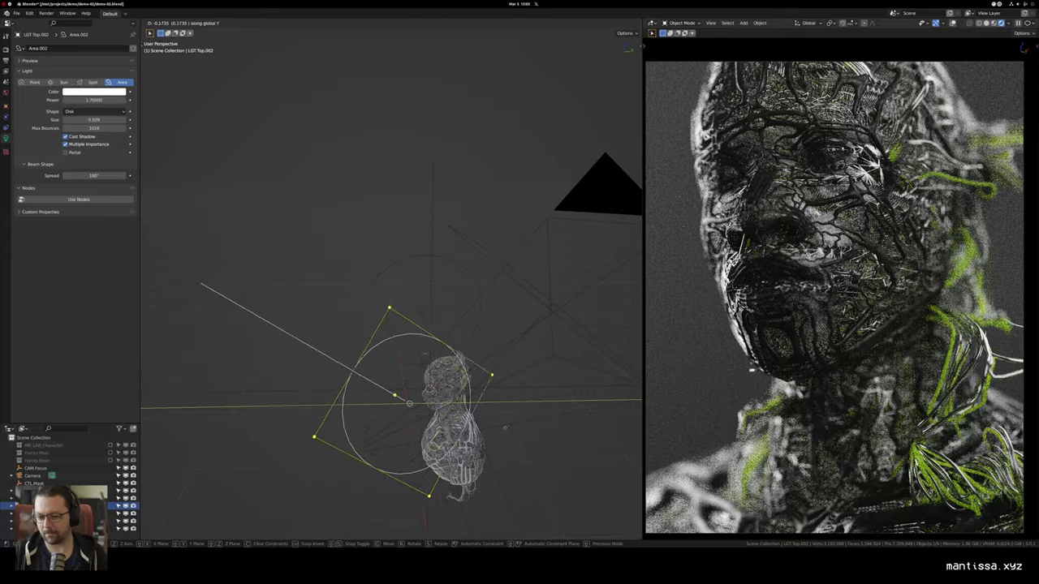
click(562, 427)
drag(562, 426, 548, 399)
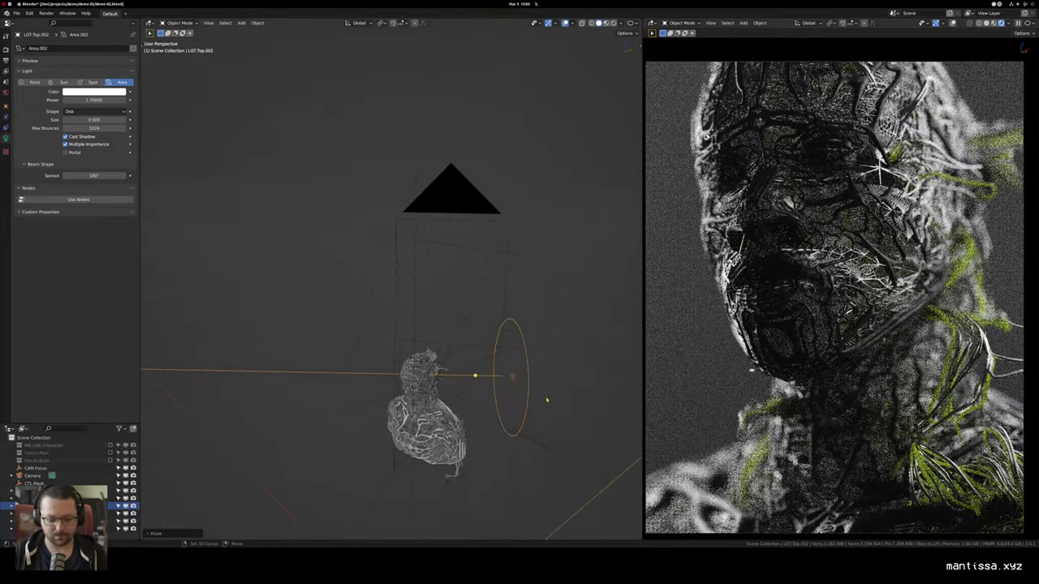
Step: Duplicate the side area light, place the copy above the head, and point it straight down
key(shift+d)
key(y)
click(492, 381)
drag(492, 381, 547, 395)
key(g)
click(479, 369)
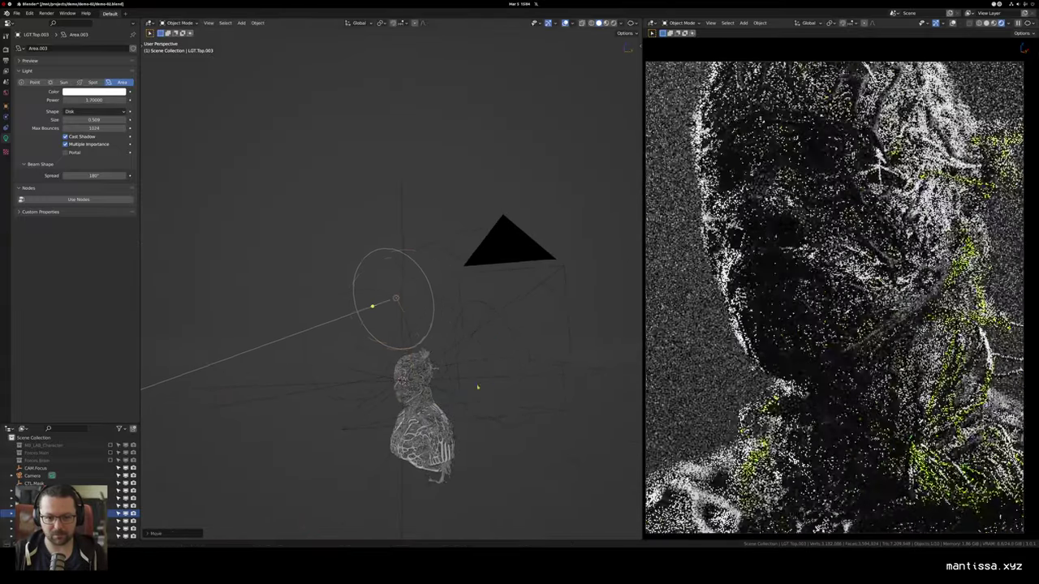
drag(494, 400, 464, 388)
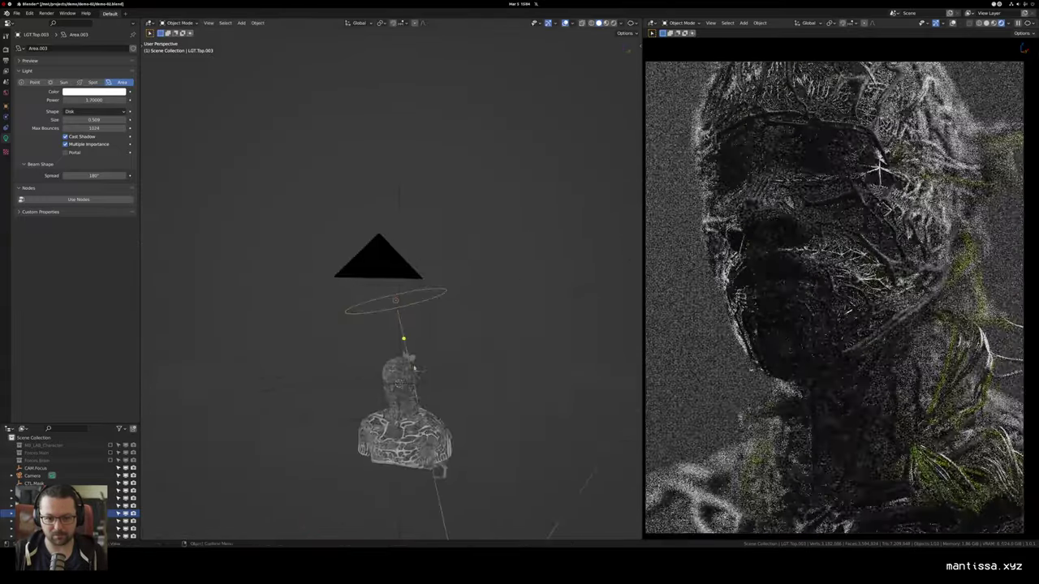
drag(403, 341, 397, 385)
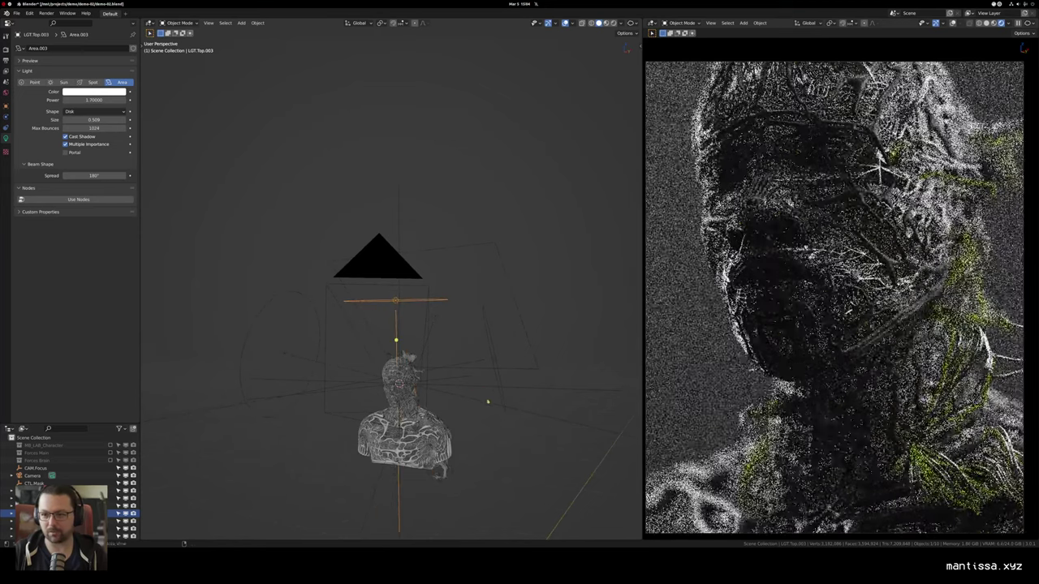
drag(487, 401, 435, 357)
scroll(473, 380, up, 3)
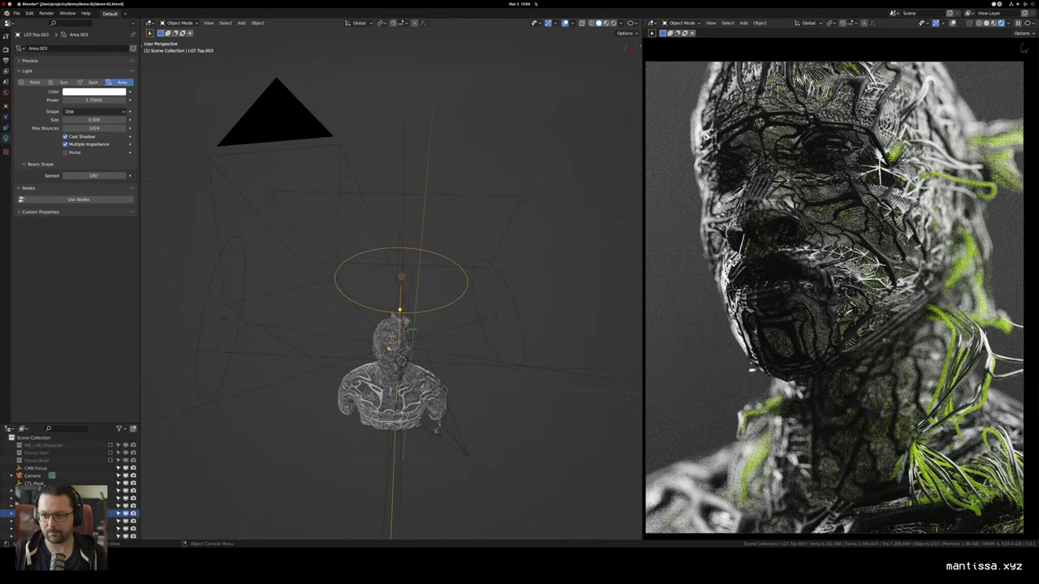
Step: Tilt the overhead light about the X axis and move it along the Y axis to the front of the head
drag(389, 348, 337, 340)
key(r)
key(x)
click(508, 334)
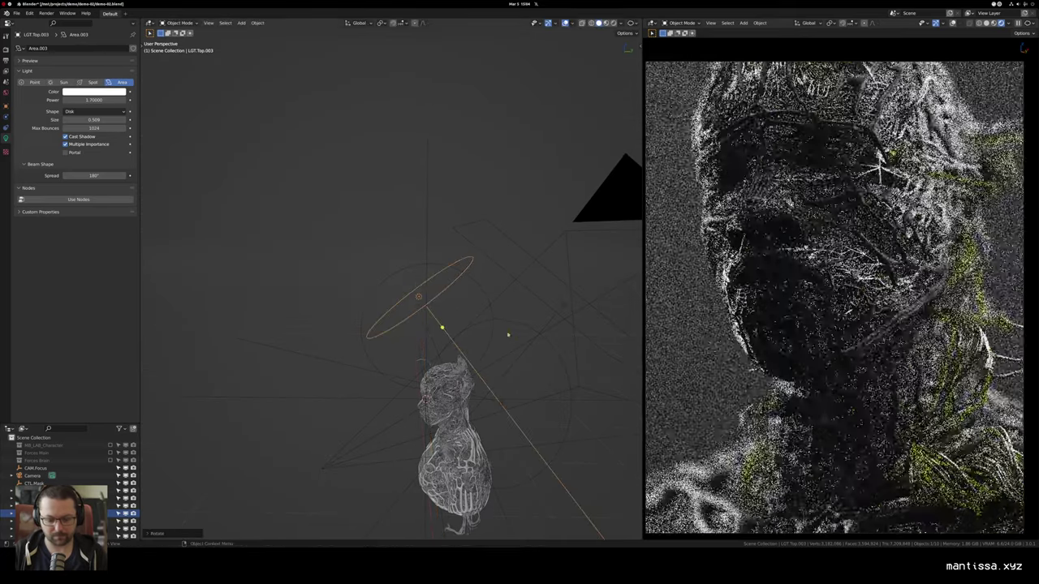
key(g)
key(y)
click(445, 336)
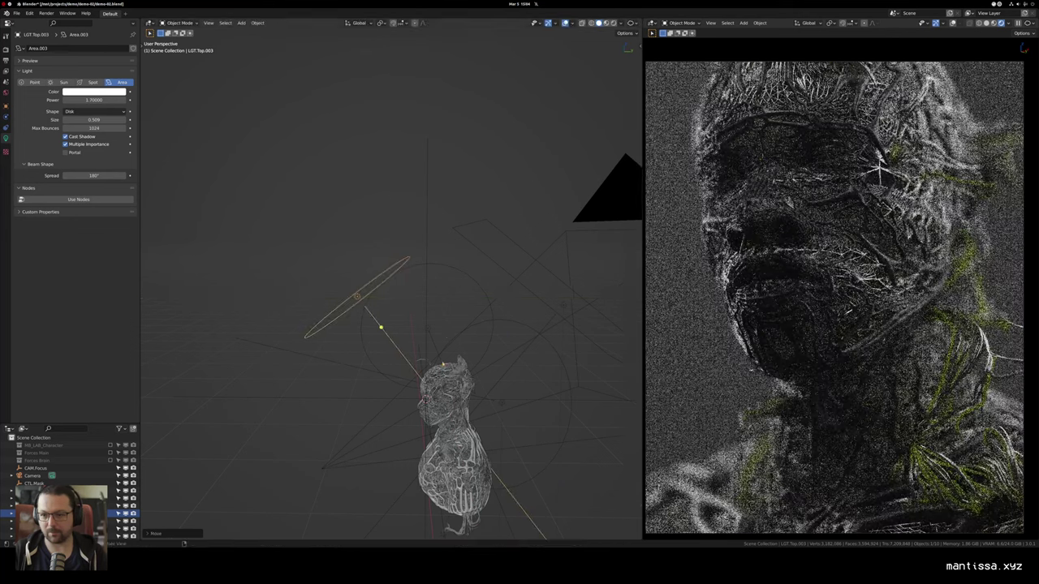
Step: Select the head mesh OBJ.Dude.002 and enter Edit Mode with the eyes in close view
drag(445, 336, 473, 359)
scroll(458, 338, up, 3)
scroll(430, 317, down, 4)
scroll(477, 405, up, 6)
drag(477, 415, 492, 398)
scroll(479, 402, up, 3)
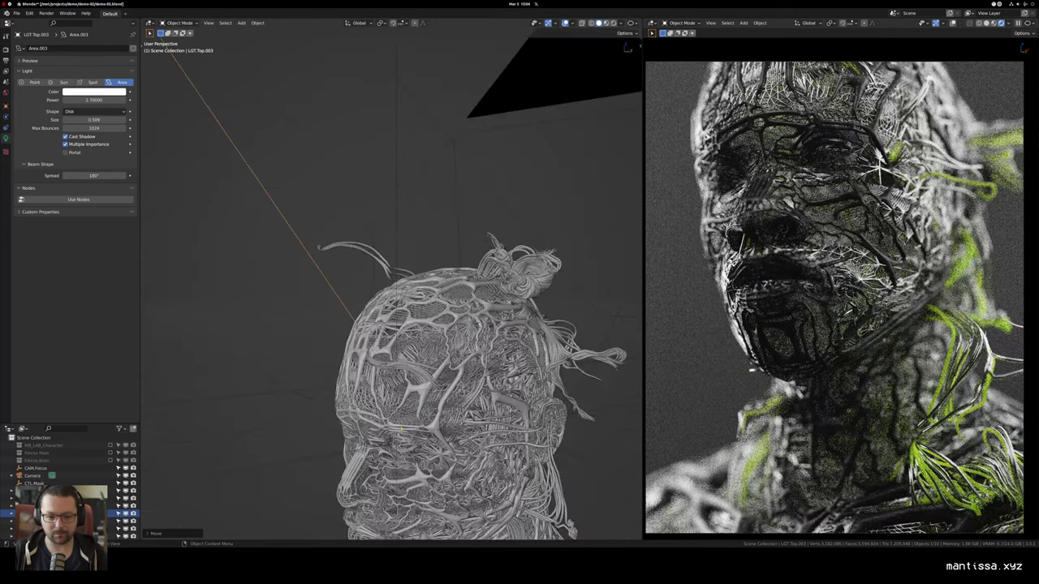
click(477, 402)
scroll(466, 357, down, 3)
drag(446, 358, 479, 356)
scroll(465, 341, up, 3)
key(Tab)
scroll(507, 353, up, 6)
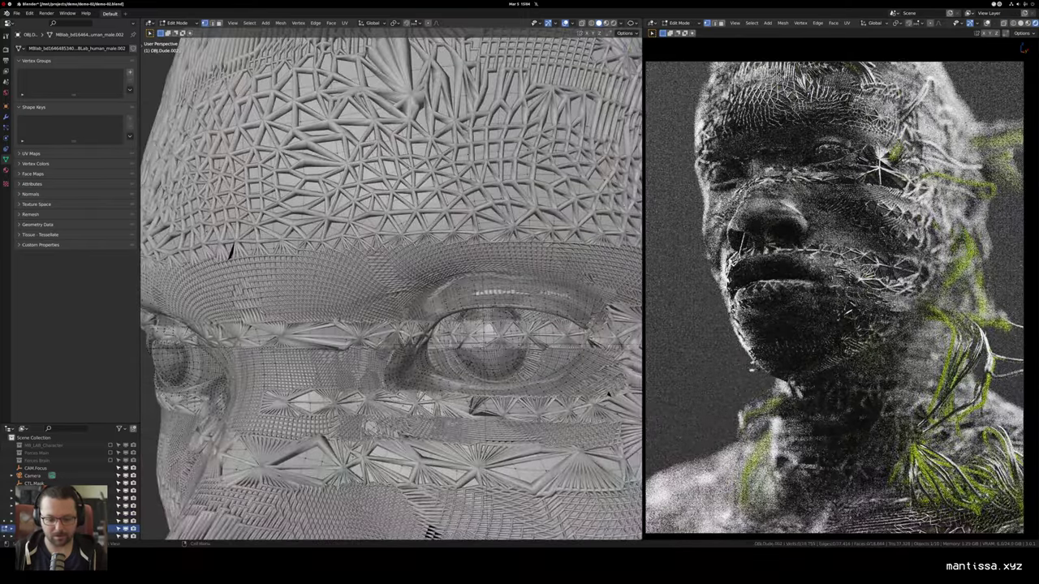
Step: Select the linked geometry of both eyes on the mesh
key(l)
scroll(582, 372, down, 2)
drag(487, 349, 527, 341)
key(l)
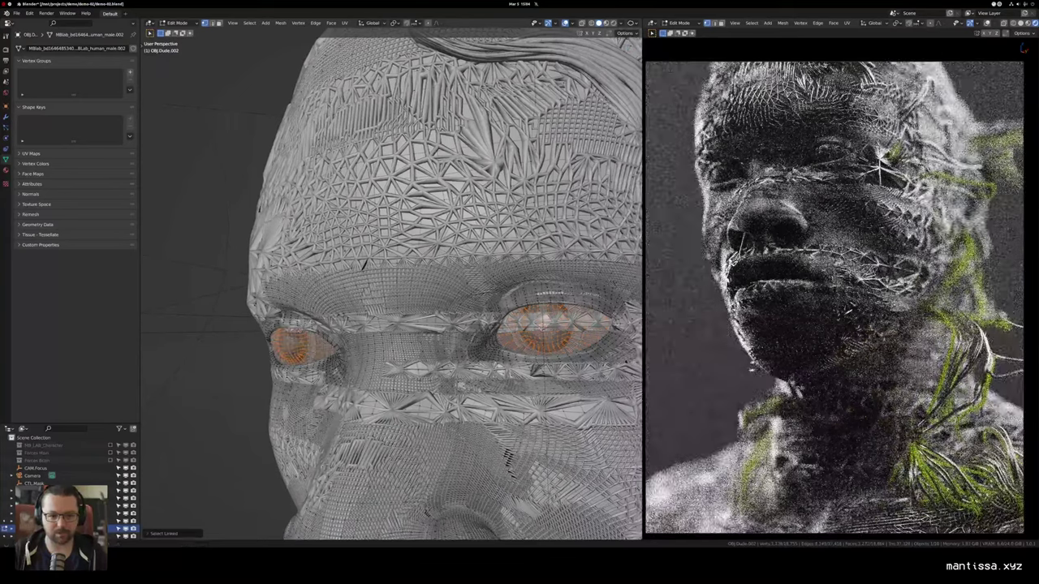
Step: Add a second material slot to the mesh for the selected eyes and return to Object Mode
click(6, 170)
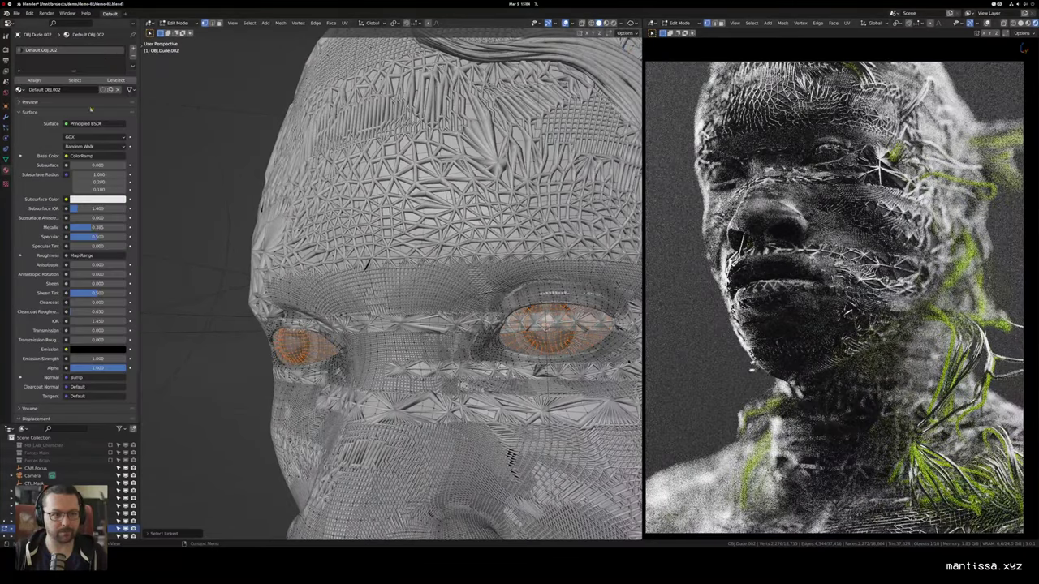
click(133, 48)
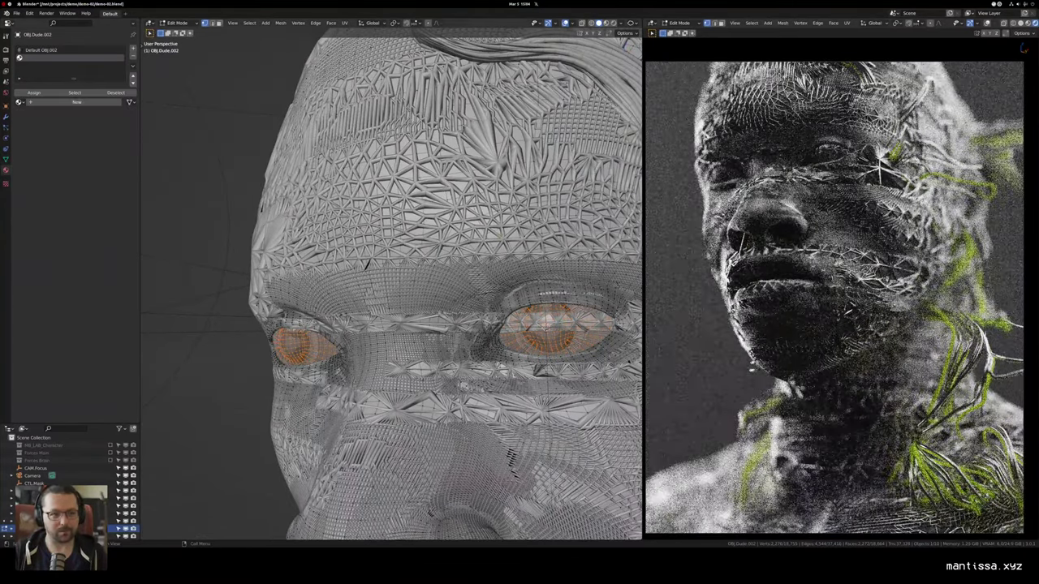
scroll(389, 284, up, 1)
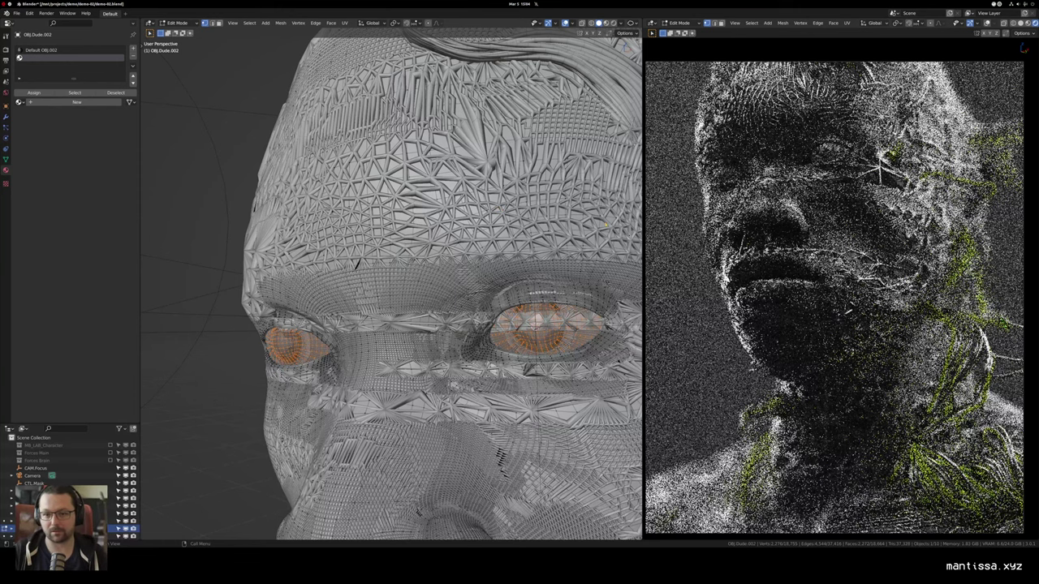
key(Tab)
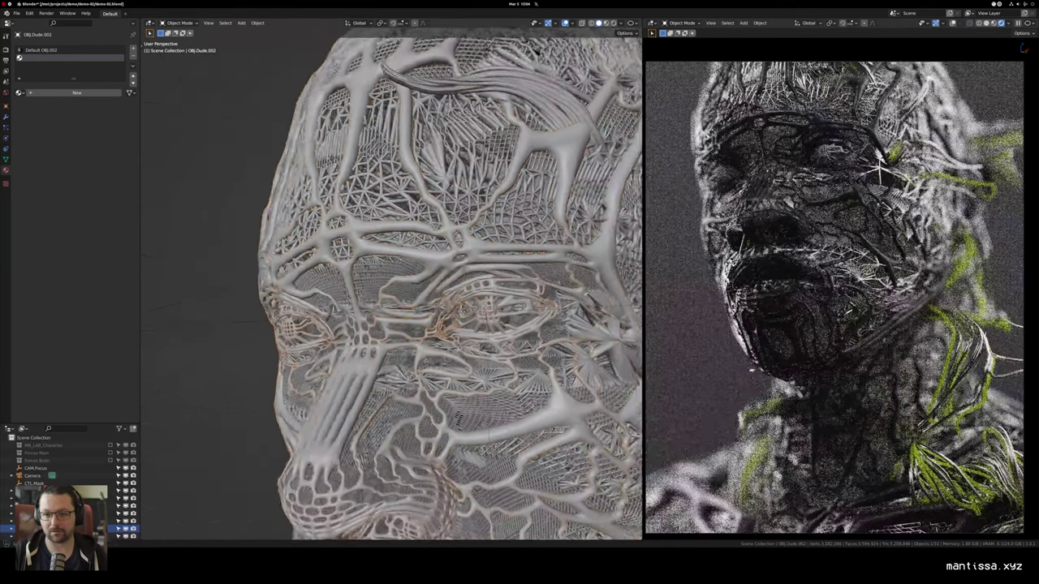
Step: Show the object's shader nodes instead of the World nodes and create a new material in the second slot
drag(213, 52, 197, 62)
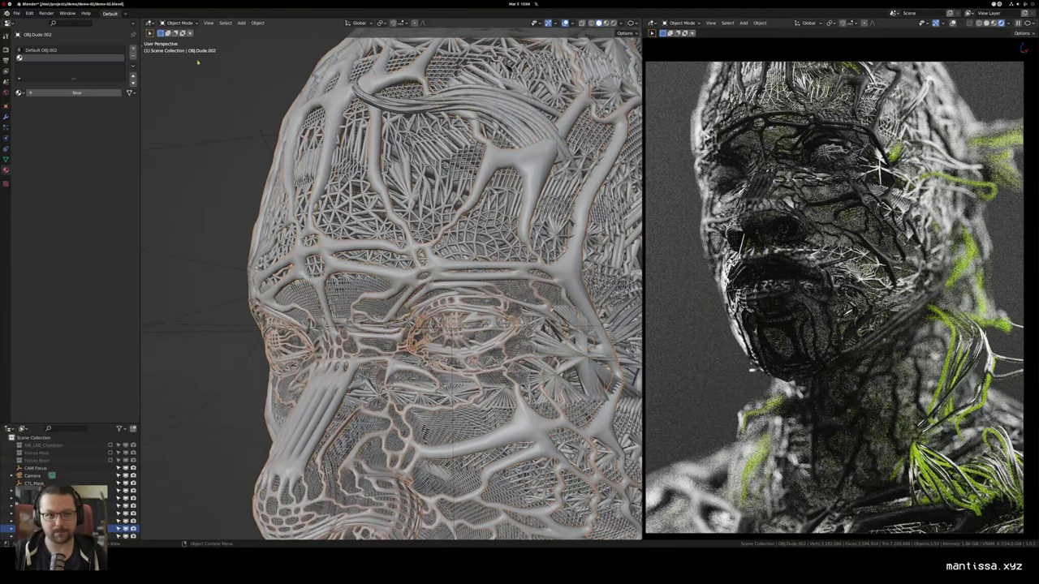
click(179, 24)
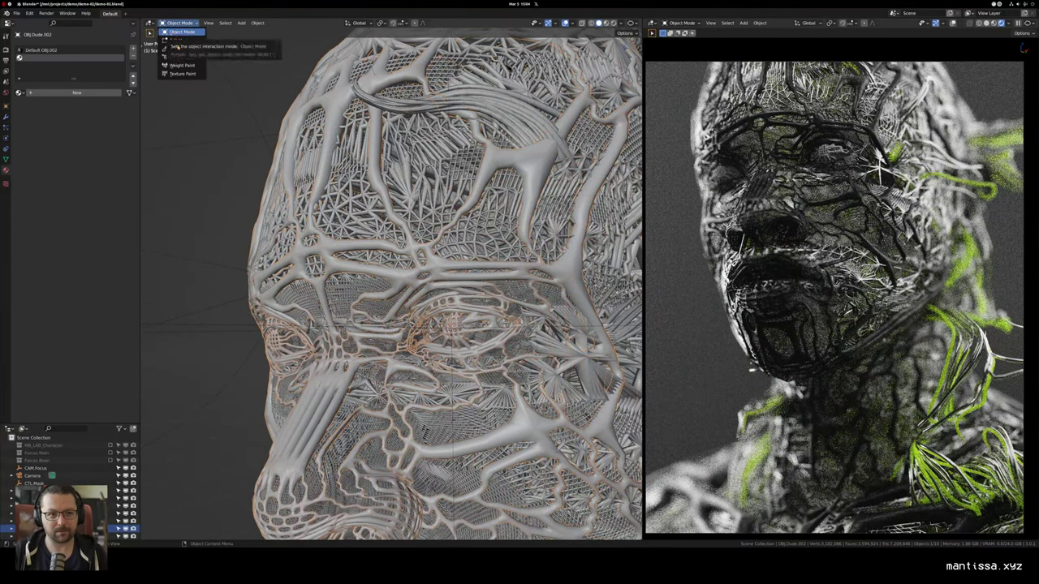
click(180, 32)
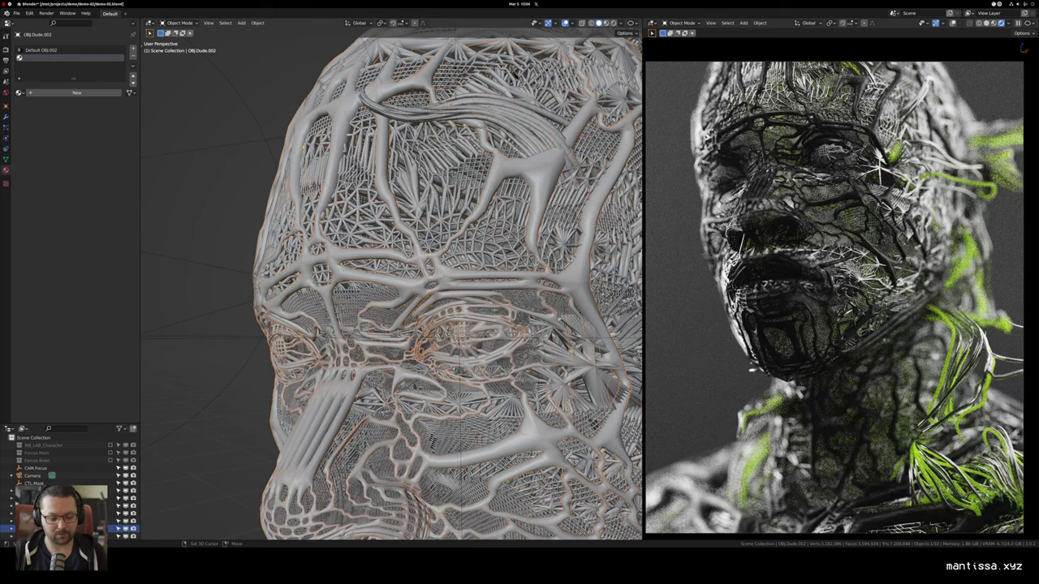
key(shift+F3)
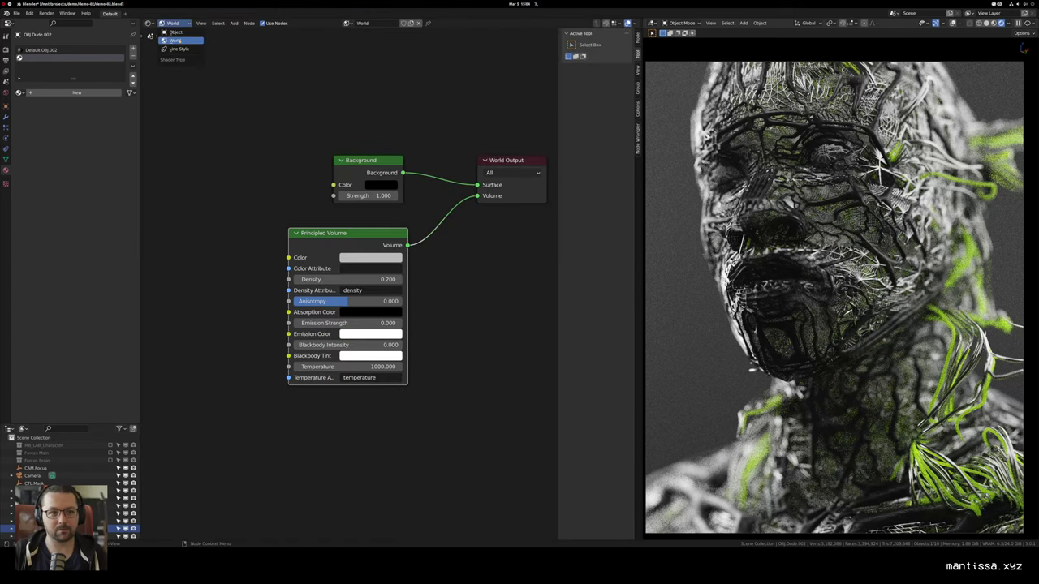
click(175, 32)
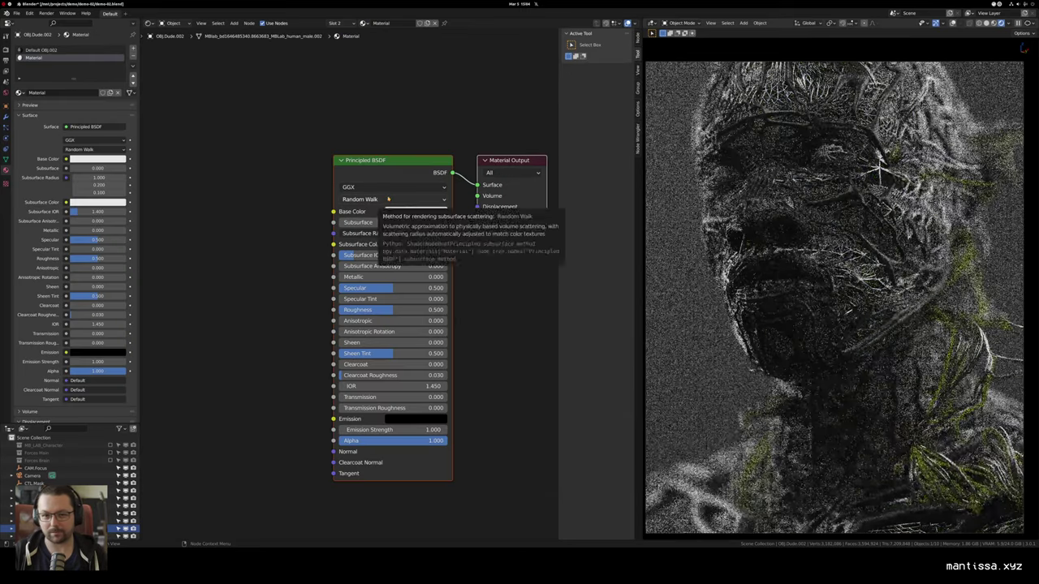
Step: Give the eye material a yellow-green base colour, a subsurface amount of 0.097, and 0.25 for all three subsurface radius values
click(409, 213)
click(406, 114)
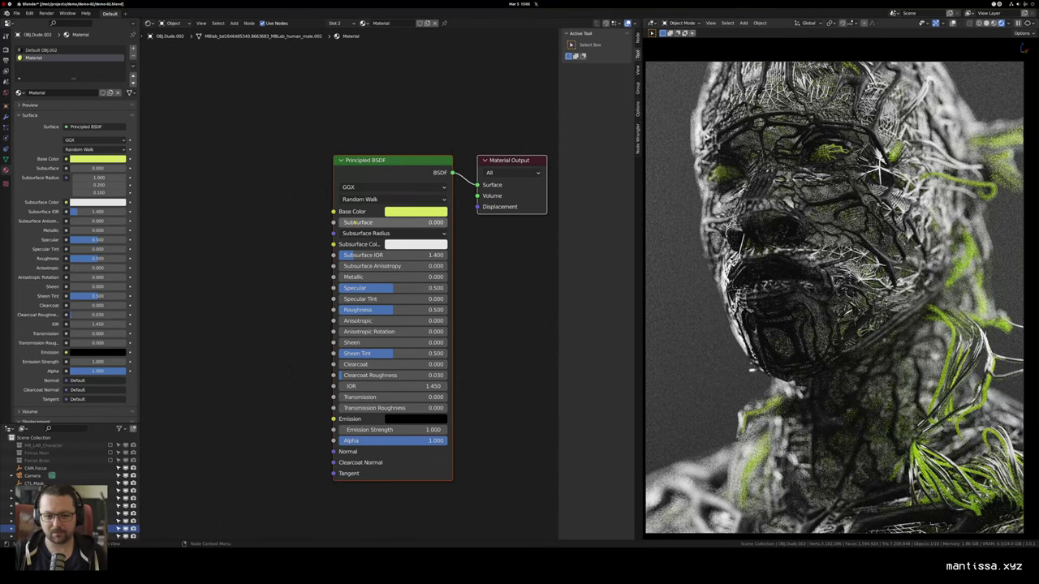
drag(414, 223, 386, 266)
click(423, 245)
click(360, 233)
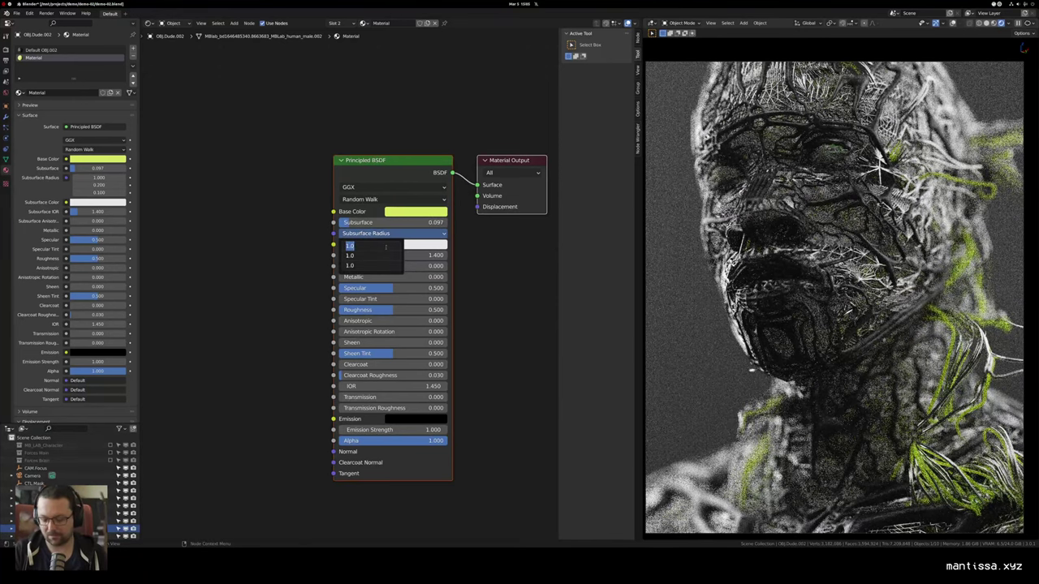
text(0.25)
key(Return)
scroll(471, 242, up, 2)
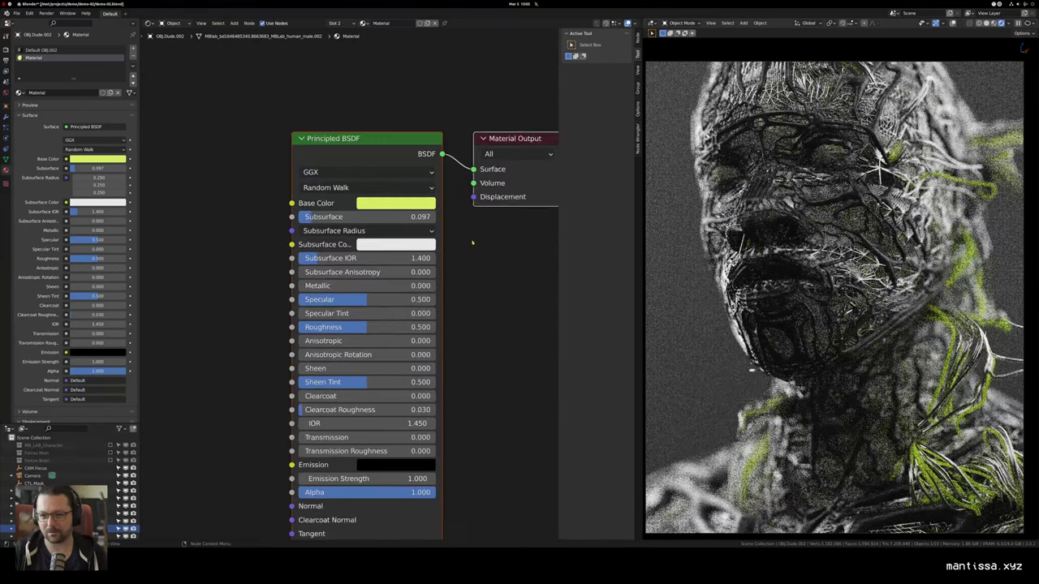
scroll(491, 262, down, 1)
Step: Set the eye material's metallic to 0.576, roughness to 0.167, and subsurface IOR to 1.010
drag(325, 265, 386, 266)
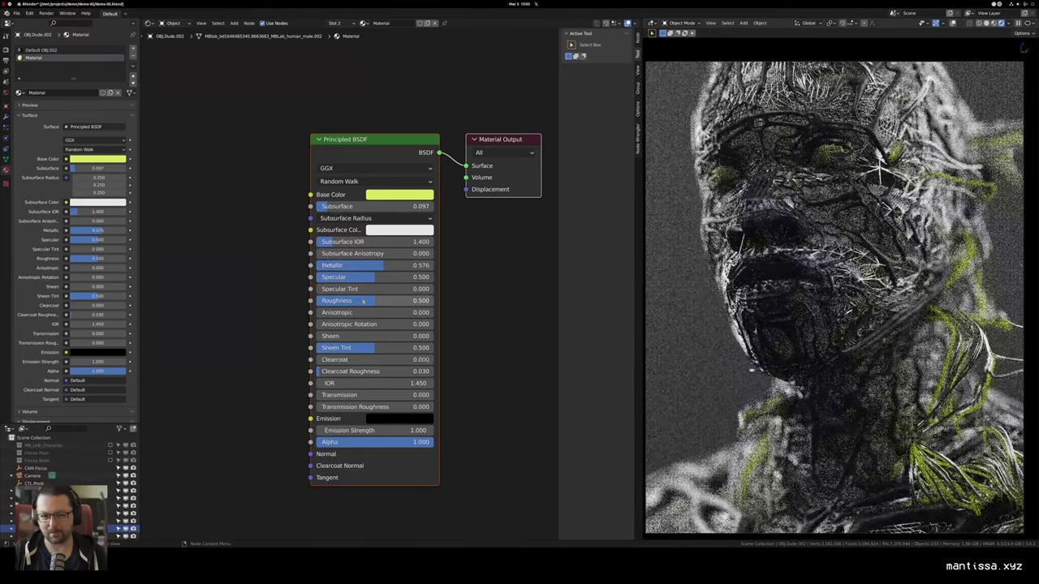
drag(363, 302, 336, 301)
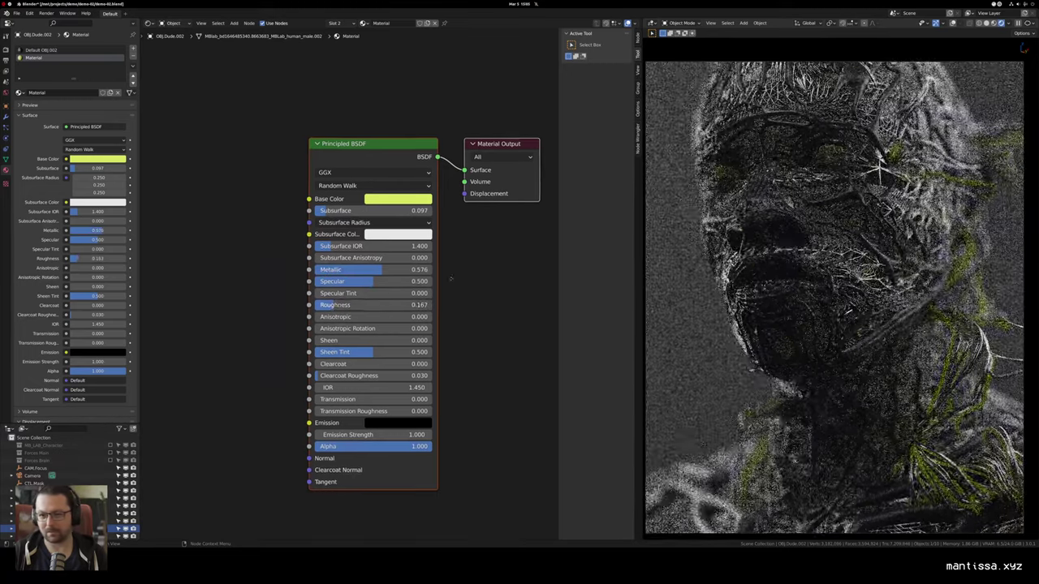
scroll(347, 252, up, 1)
drag(360, 247, 318, 247)
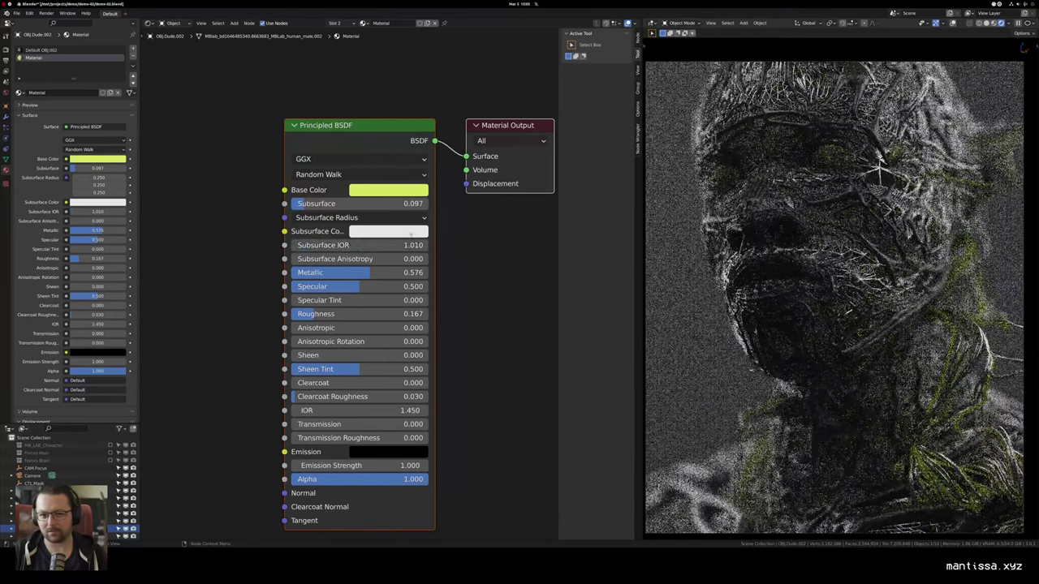
Step: Copy the eye material's yellow-green base colour to its emission and set the emission strength to 0.710
click(386, 190)
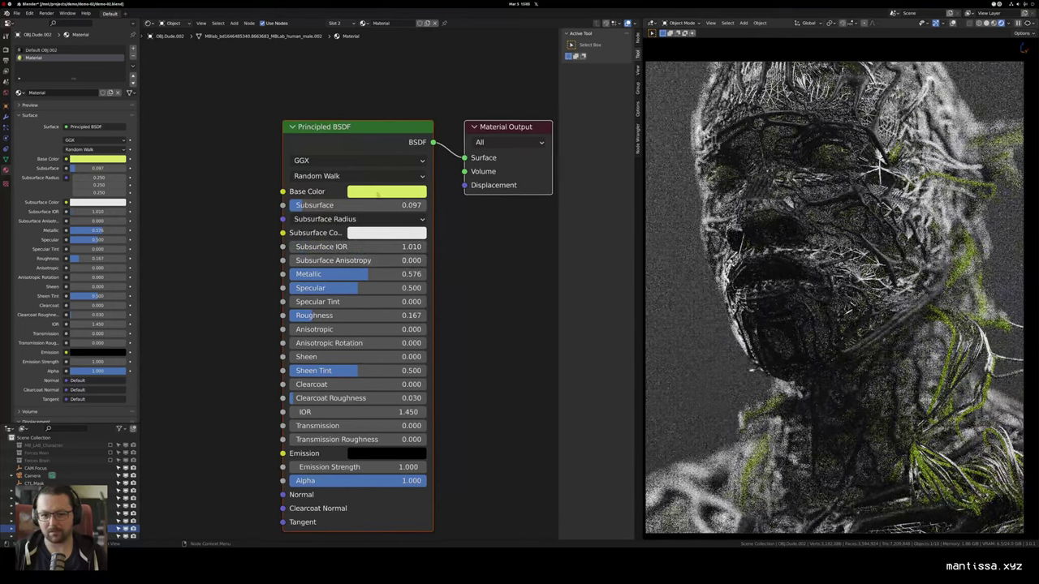
click(378, 193)
drag(295, 384, 305, 360)
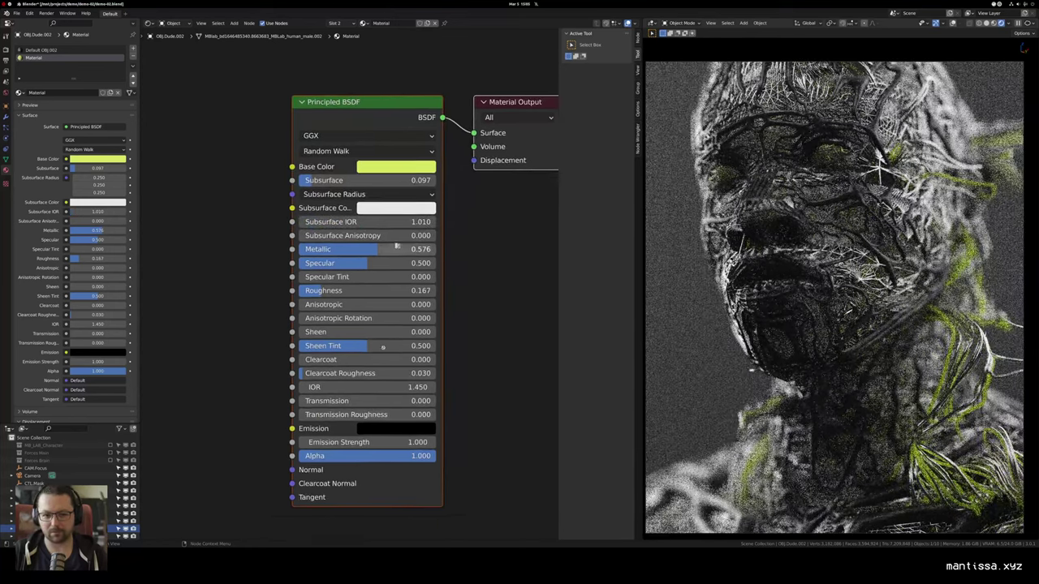
mouse_move(381, 432)
mouse_down()
mouse_move(368, 444)
mouse_move(378, 444)
mouse_up()
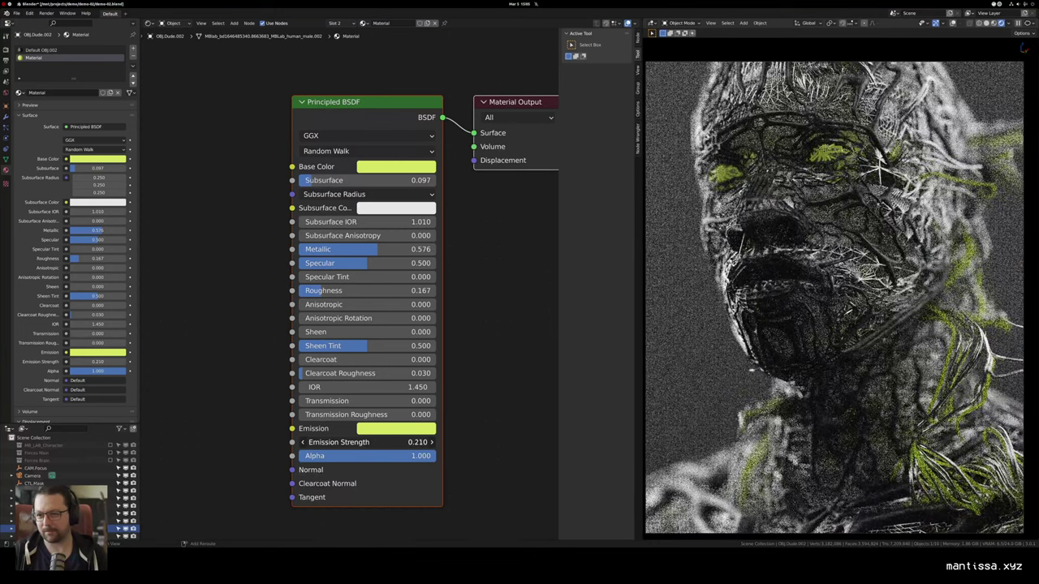
drag(358, 443, 363, 443)
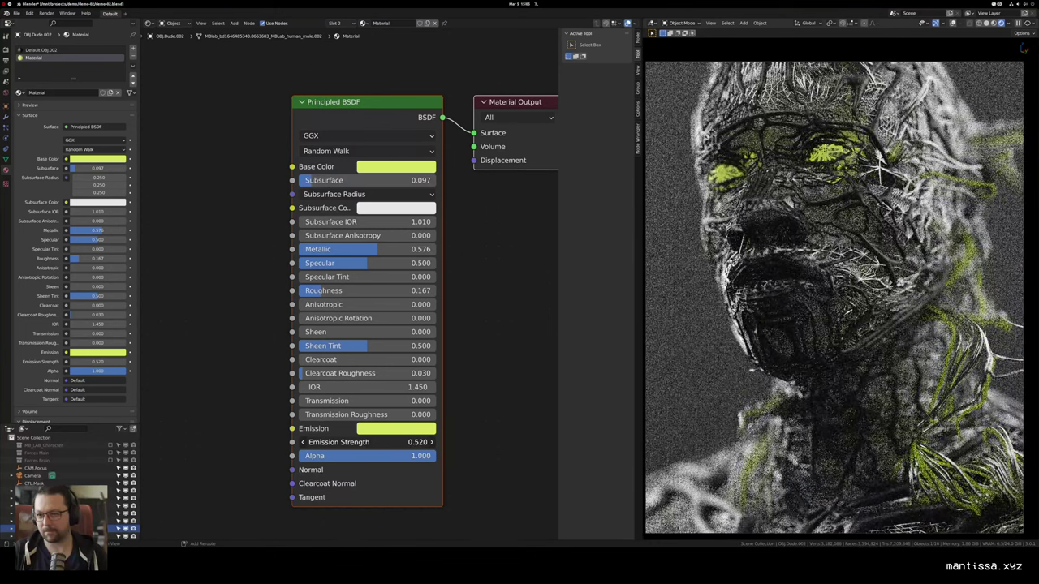
drag(365, 443, 382, 442)
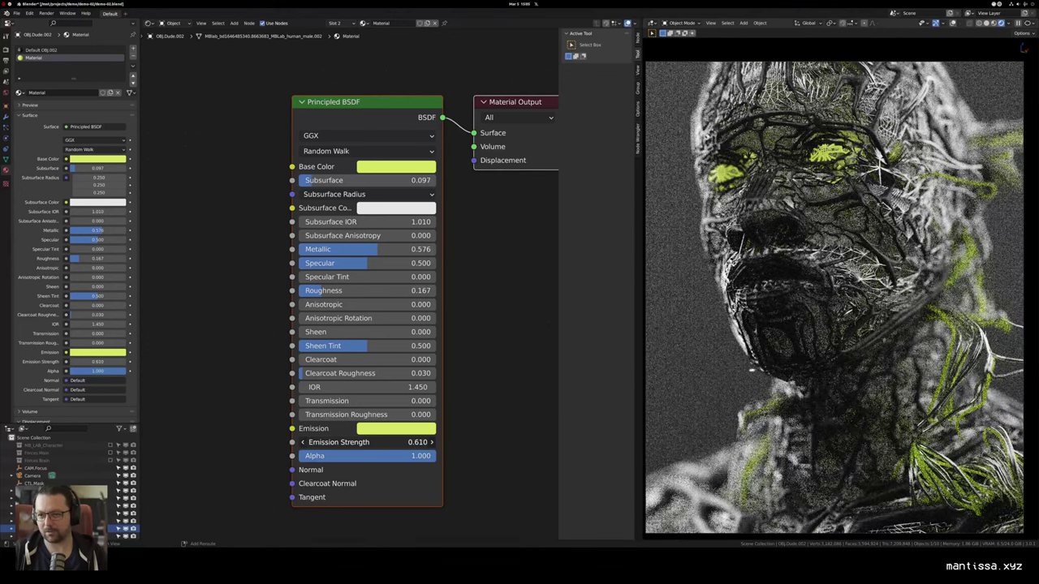
drag(365, 442, 383, 443)
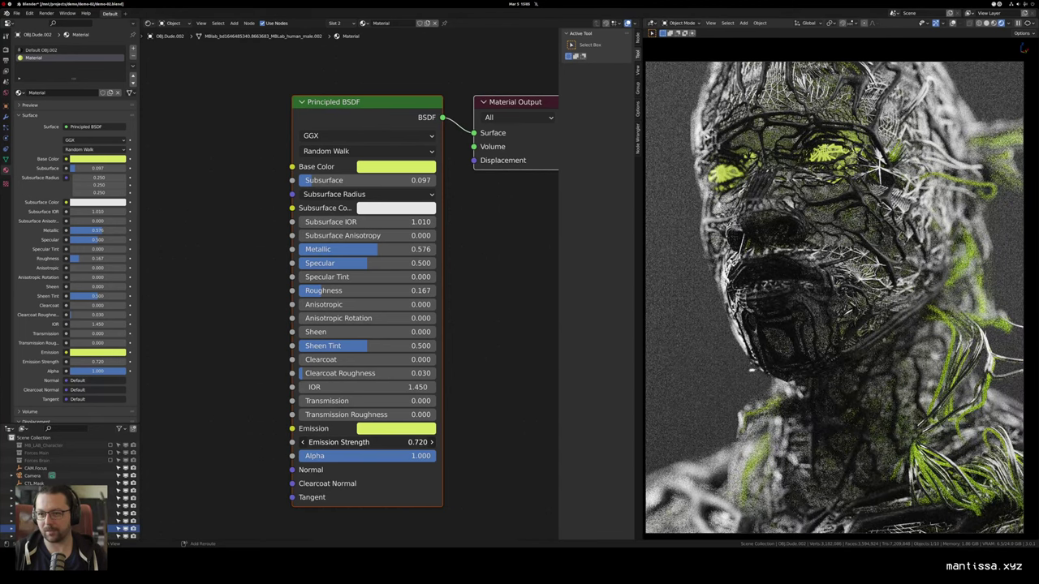
drag(367, 442, 365, 442)
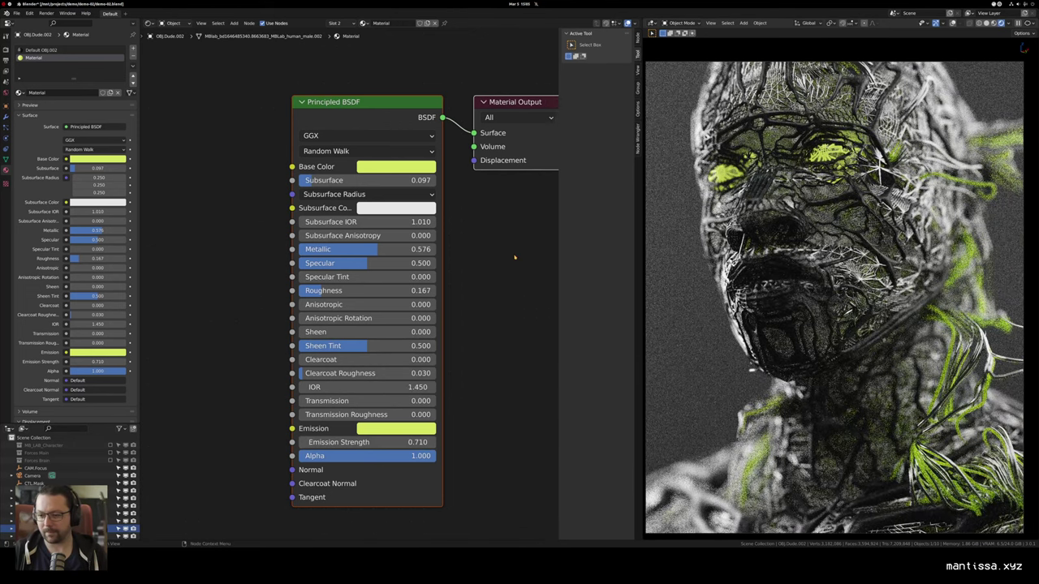
Step: Hide the shader editor's sidebar and keep the eye material nodes in view
scroll(514, 280, down, 2)
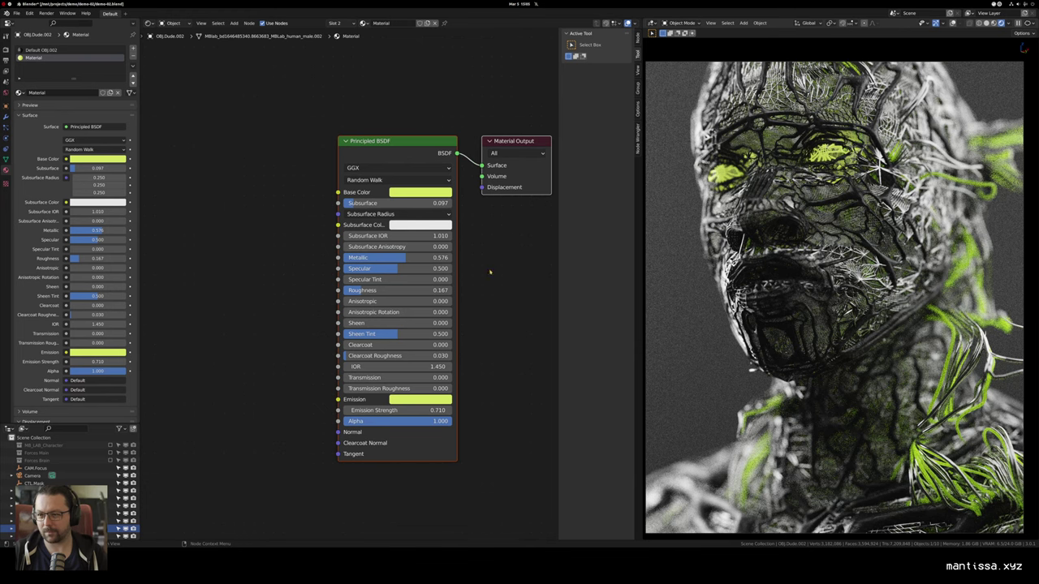
drag(490, 272, 450, 273)
scroll(451, 273, down, 1)
key(n)
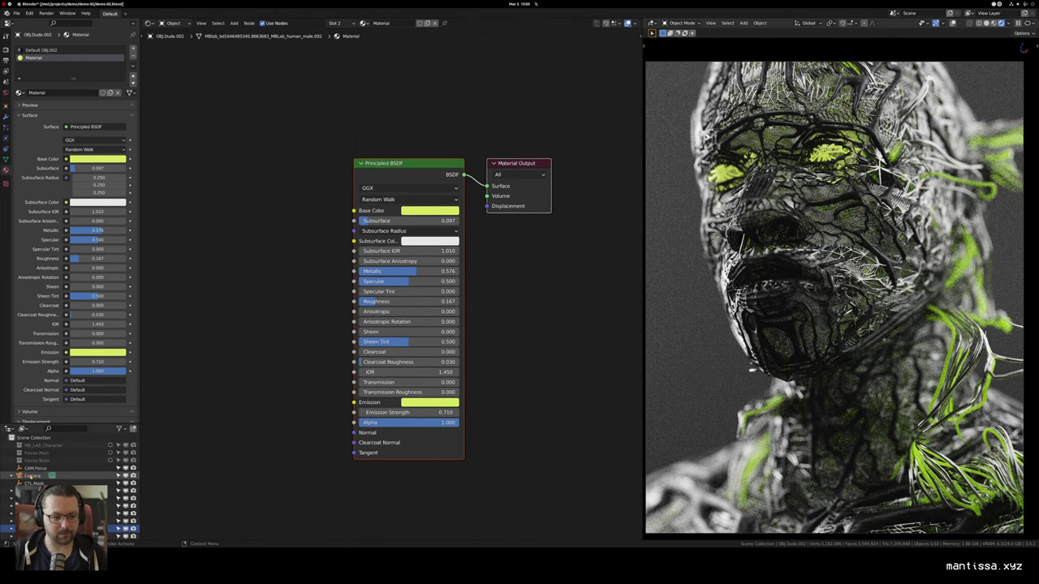
Step: Rename the camera as CAM.70mm
click(32, 475)
double_click(32, 476)
text(CAM_70mm)
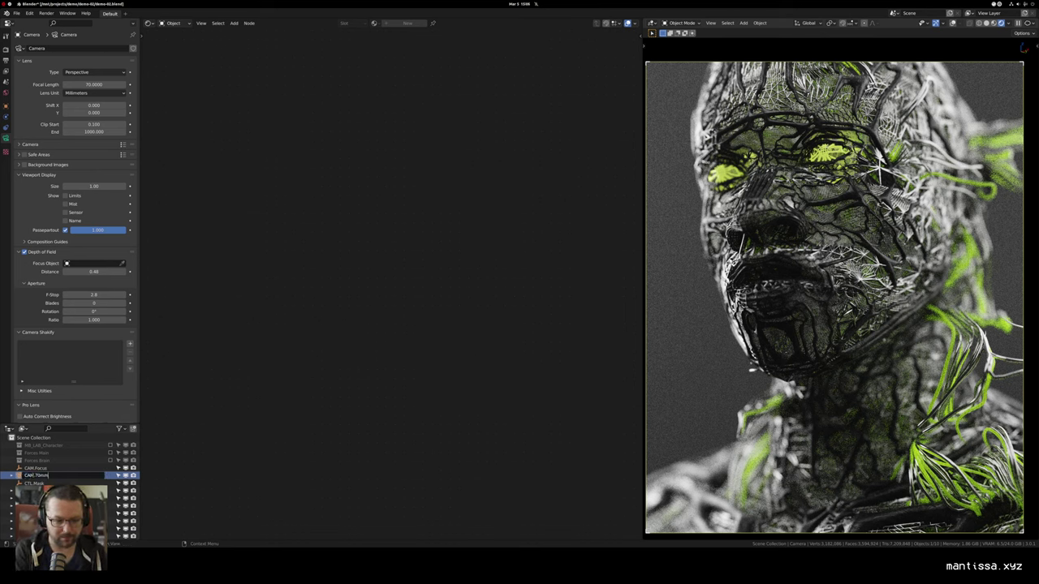
key(Return)
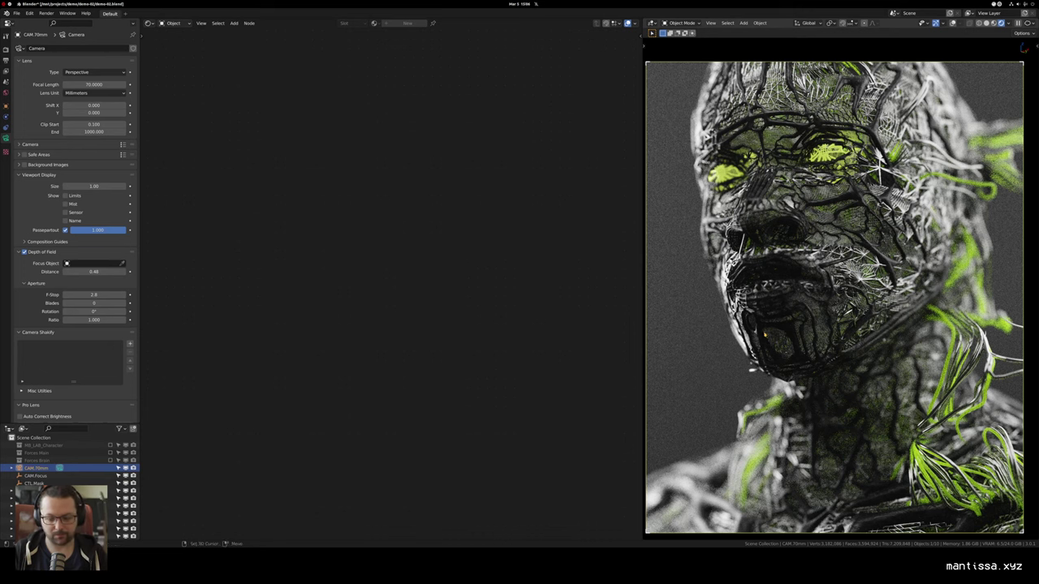
Step: Duplicate the camera in place, disable the copy in the viewport and render, and set its depth-of-field focus object to CAM.Focus
key(shift+d)
key(Escape)
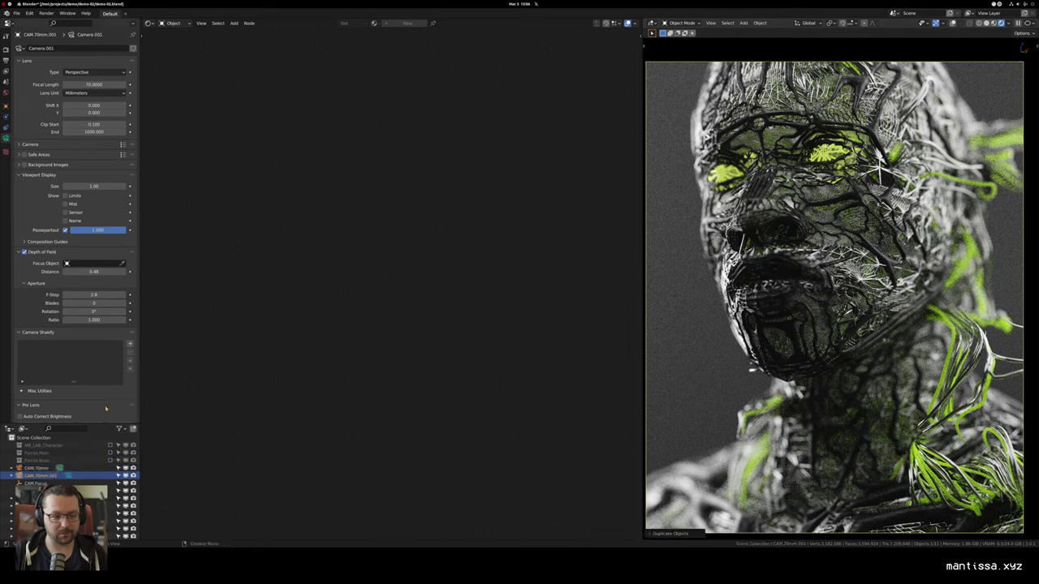
drag(119, 476, 133, 475)
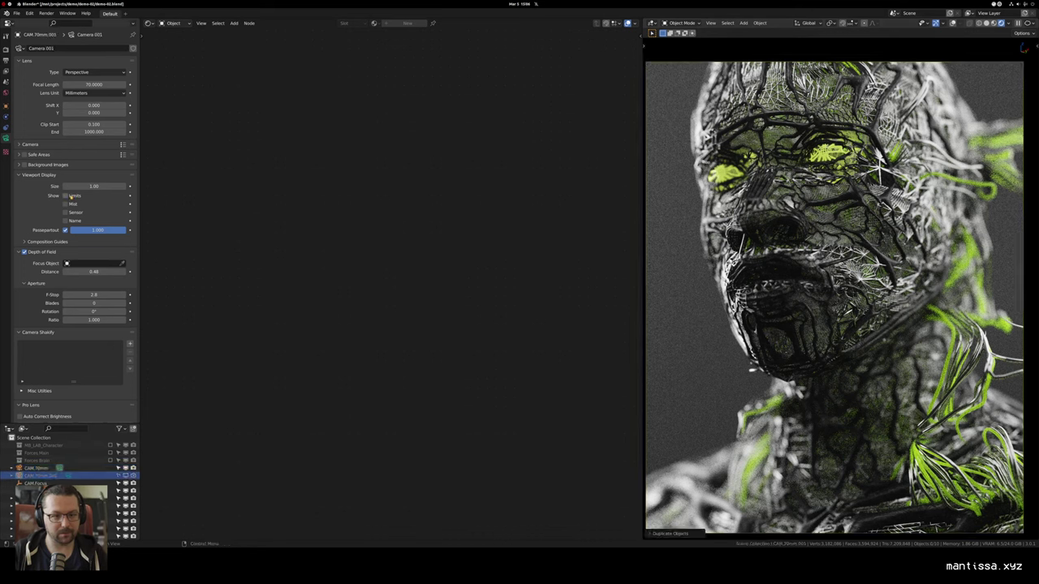
click(93, 263)
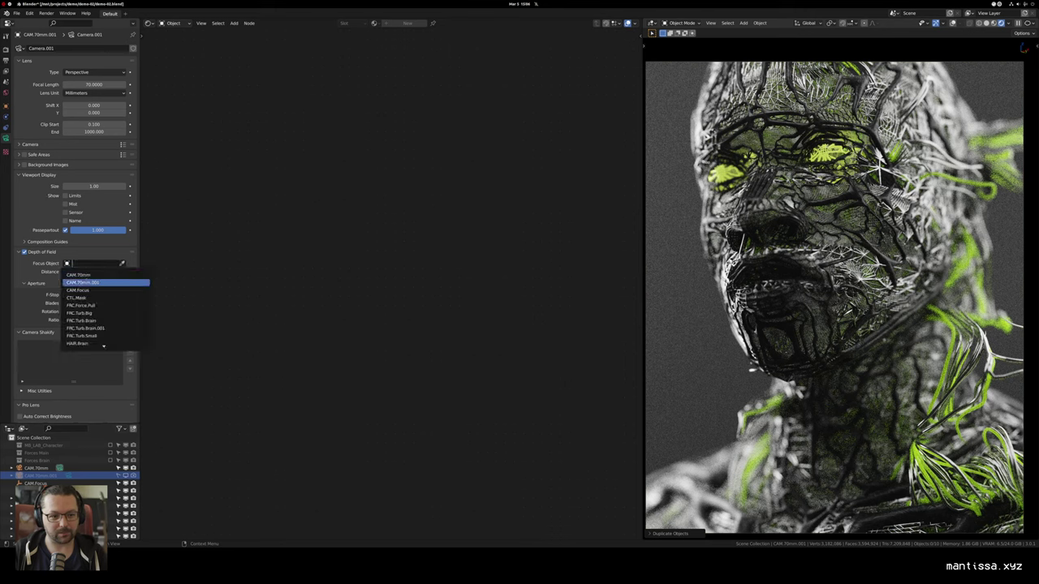
click(81, 289)
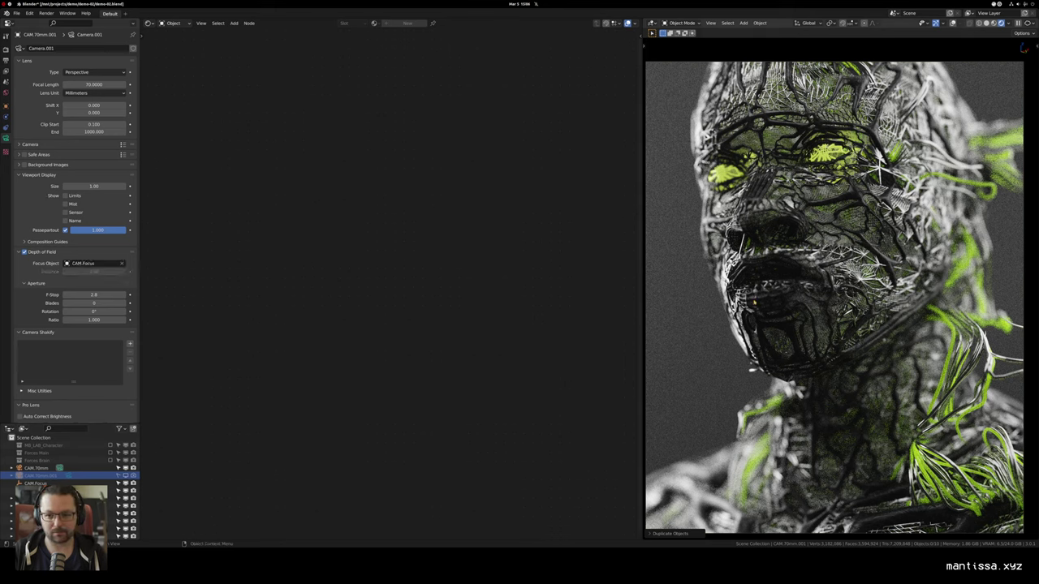
Step: Lock the camera to the view and swing the CAM.70mm shot around to the bust's side profile
key(n)
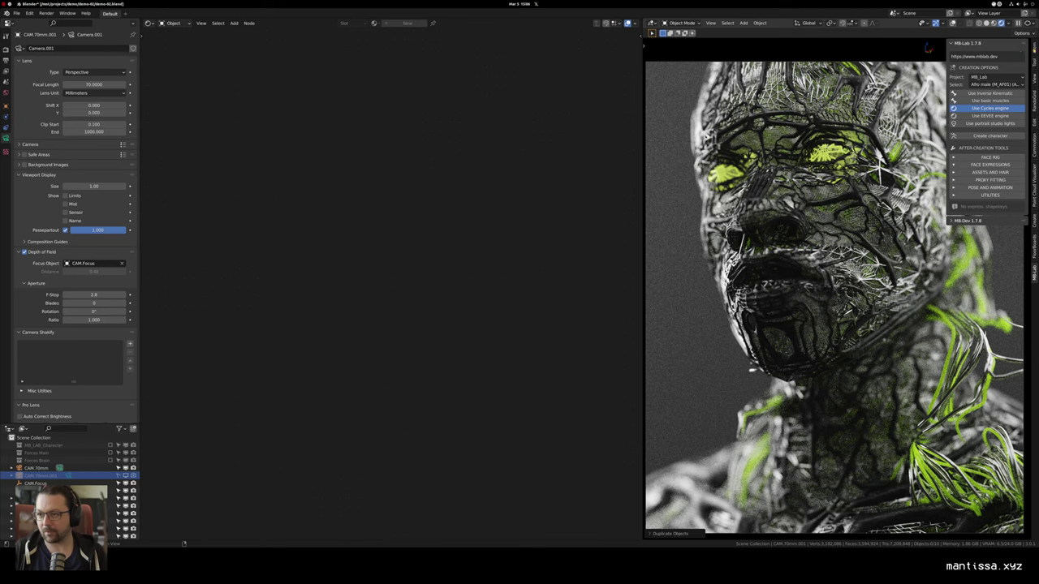
click(1034, 79)
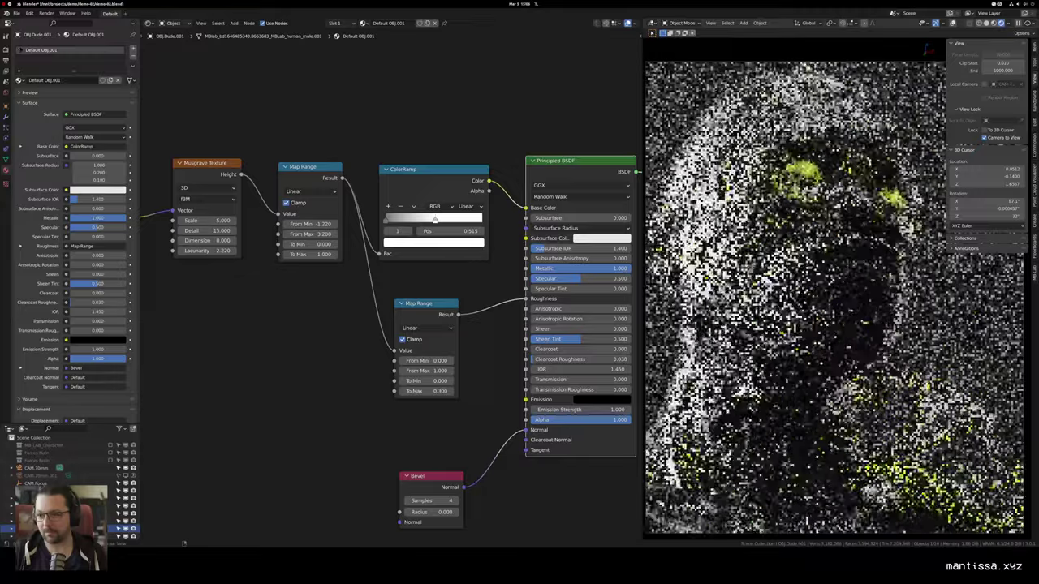
drag(836, 228, 827, 157)
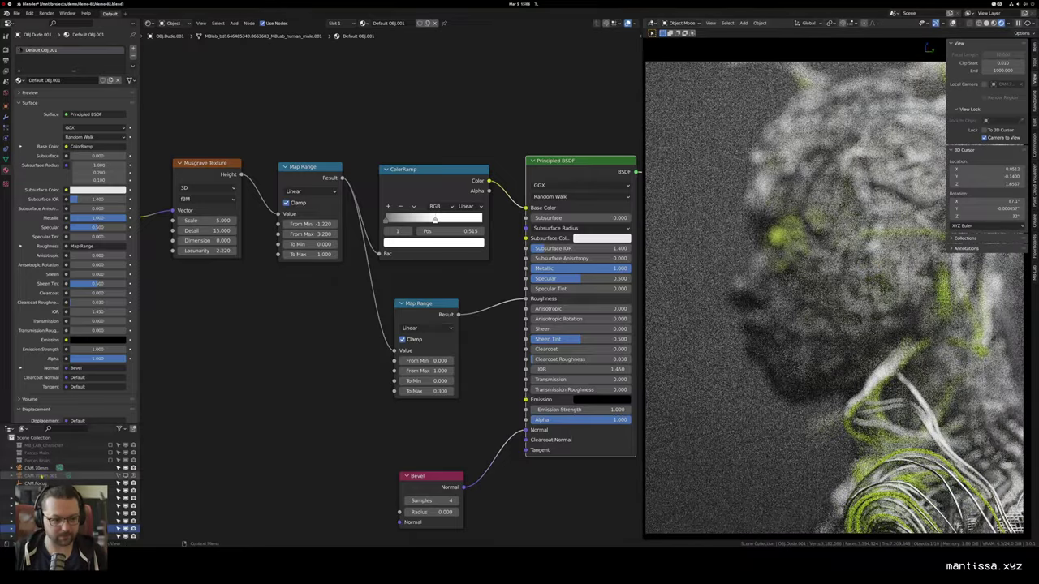
Step: Set the depth-of-field focus object of CAM.70mm to CAM.Focus
click(37, 469)
click(93, 263)
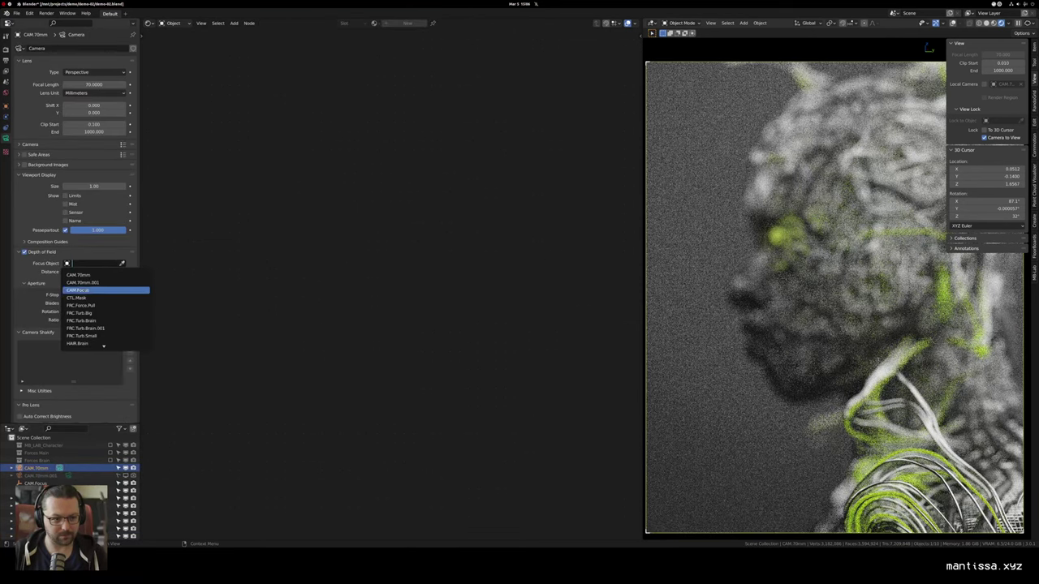
click(81, 290)
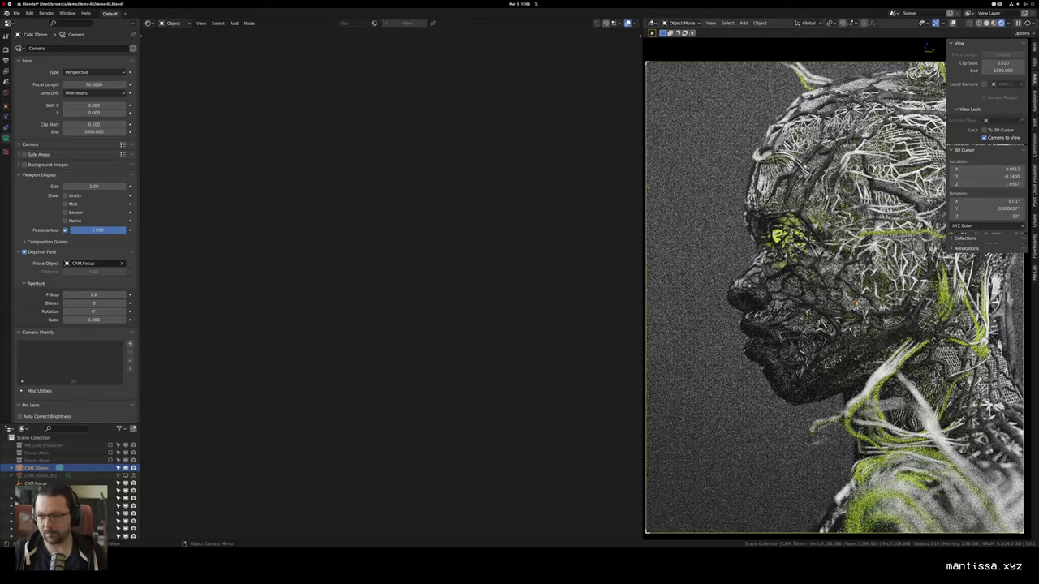
Step: Orbit the locked CAM.70mm view to a three-quarter low-angle shot of the face, with the sidebar hidden
key(n)
drag(836, 298, 897, 305)
click(765, 292)
drag(765, 292, 889, 313)
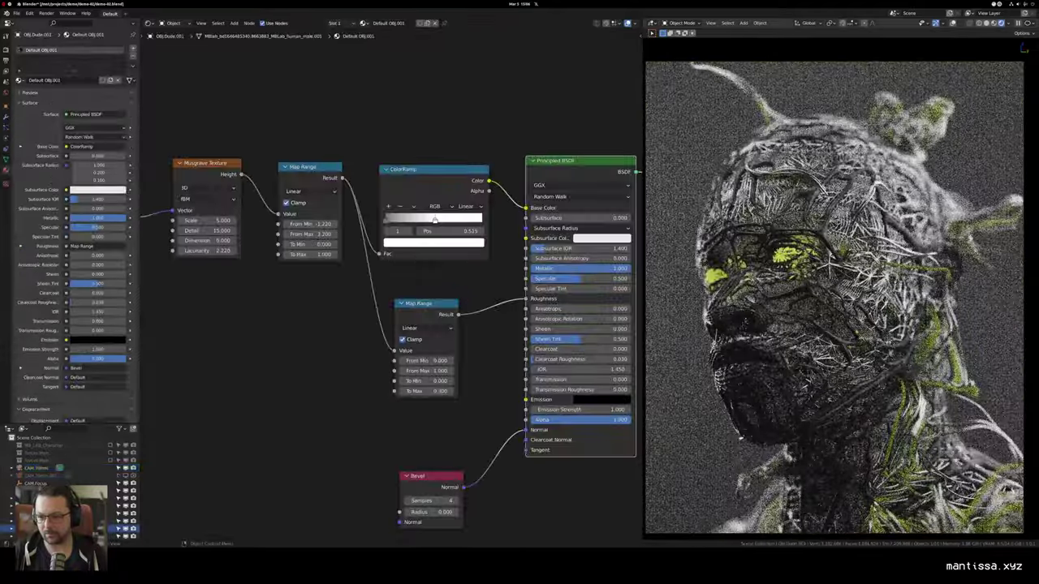
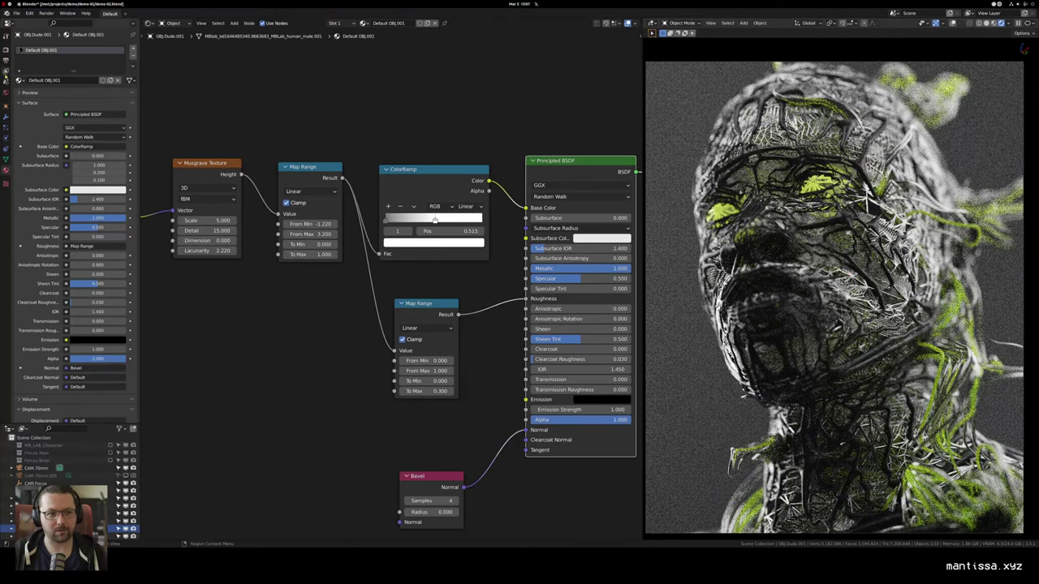
Step: Make CAM.70mm.001 the scene's active camera, enable it in the viewport, and disable CAM.70mm in the viewport and render
click(5, 81)
click(91, 58)
click(91, 78)
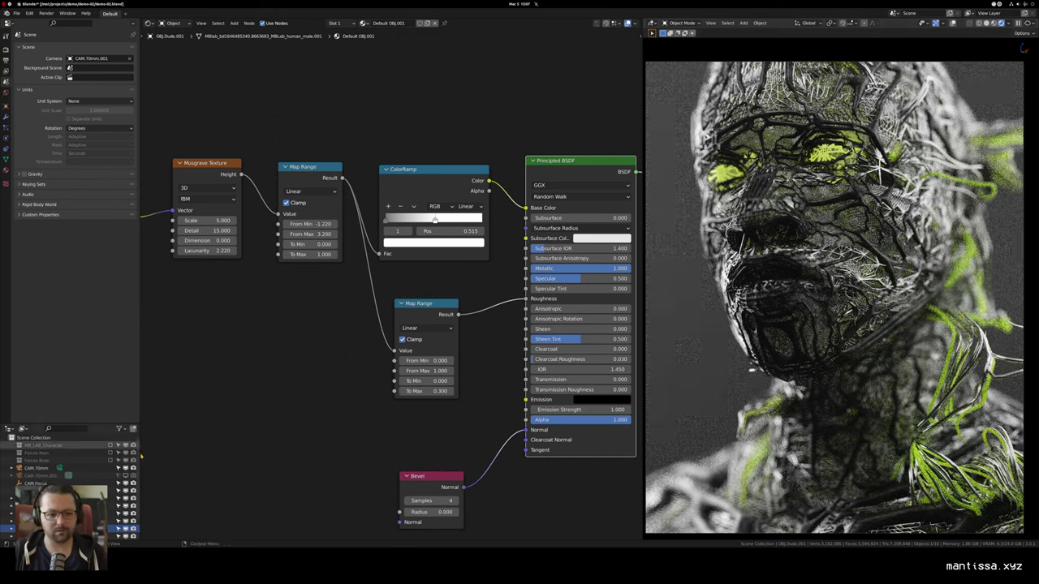
click(126, 469)
click(133, 469)
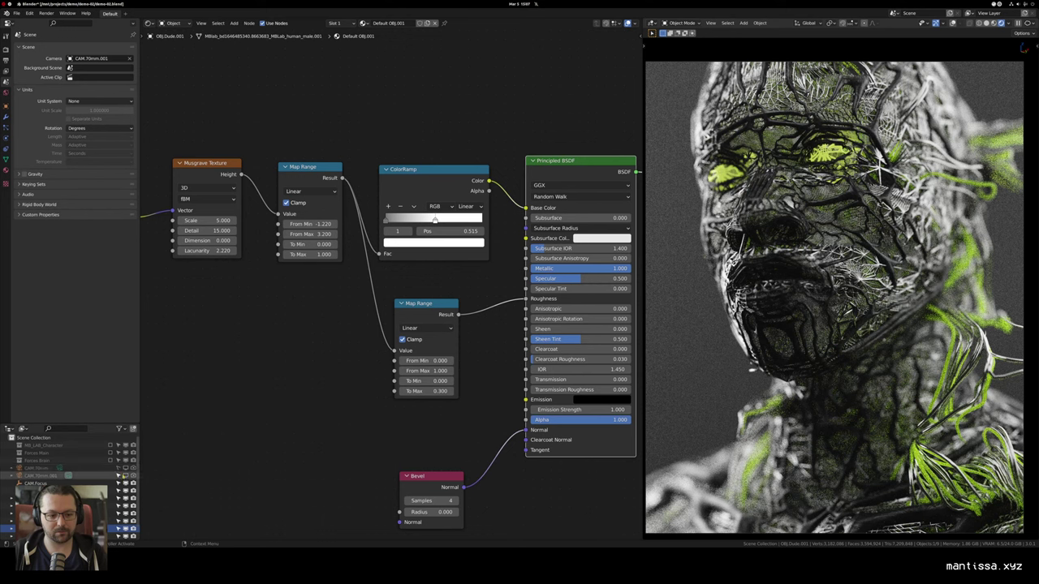
click(125, 476)
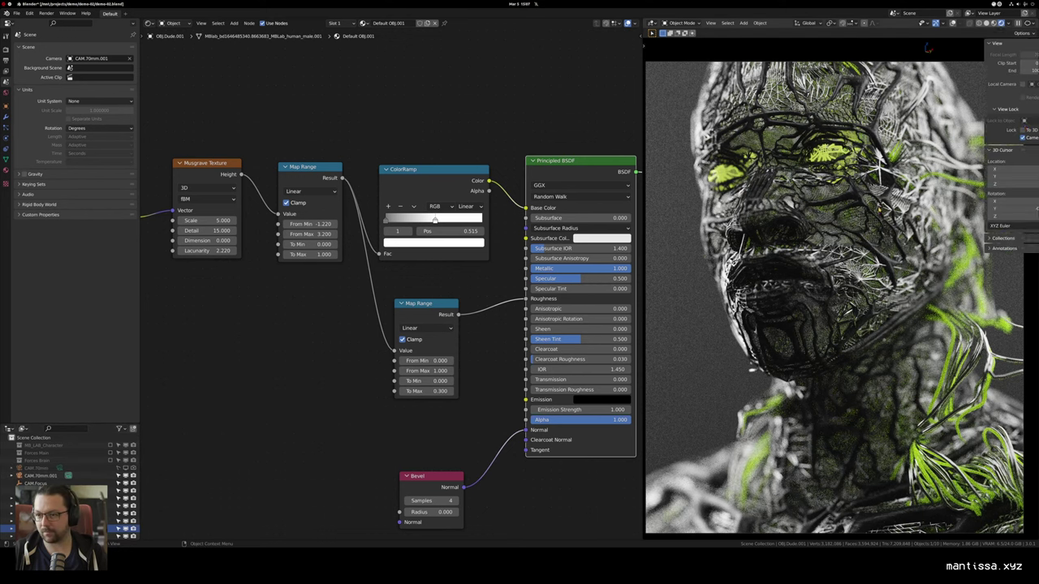
key(n)
key(n)
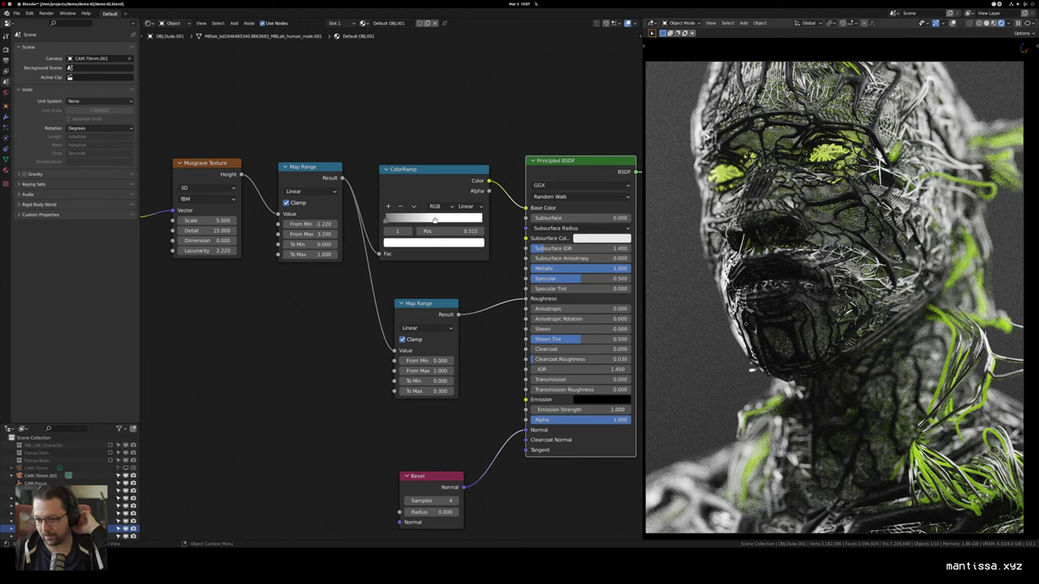
key(g)
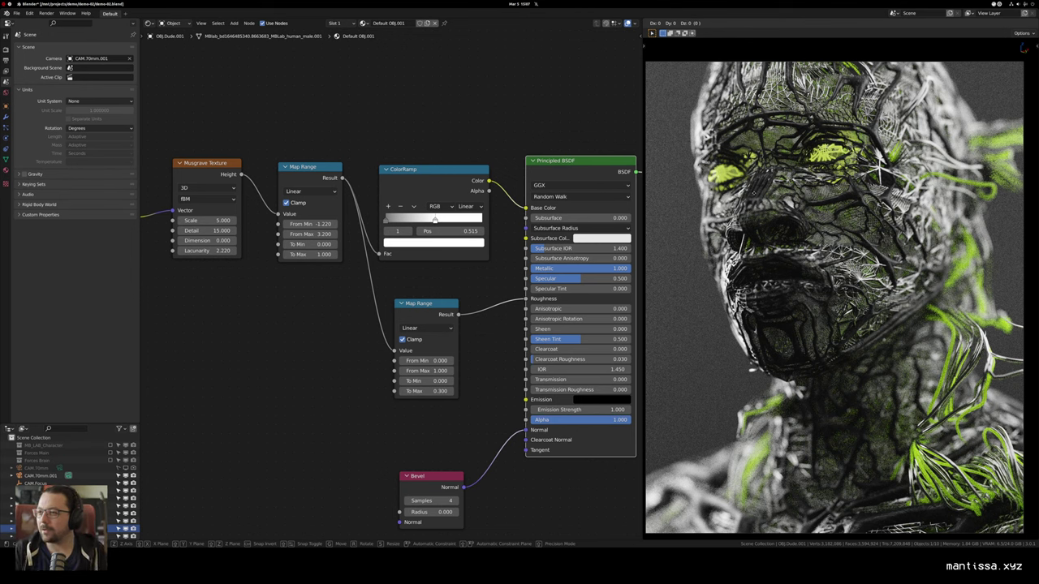
key(z)
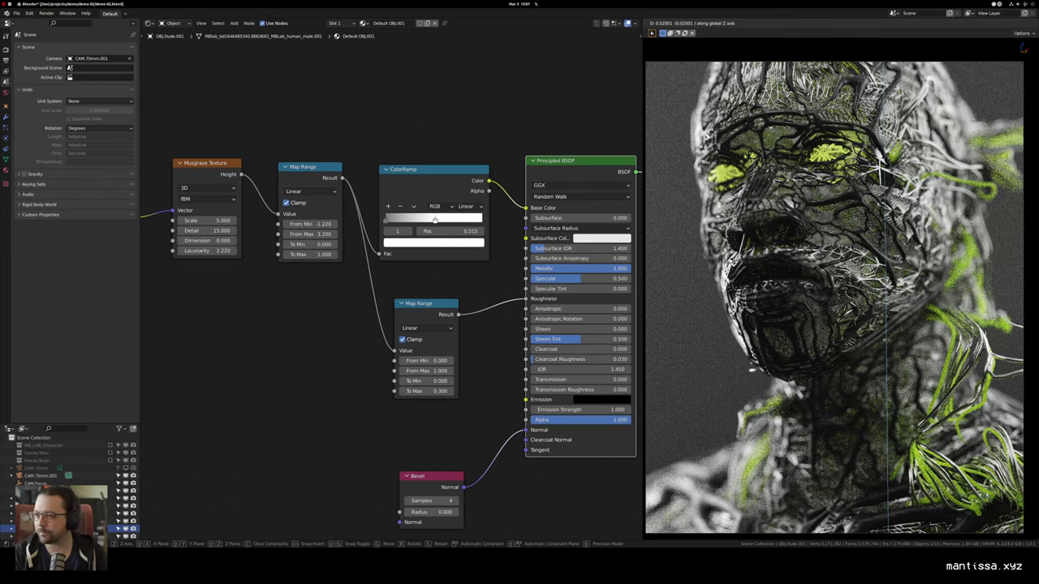
key(z)
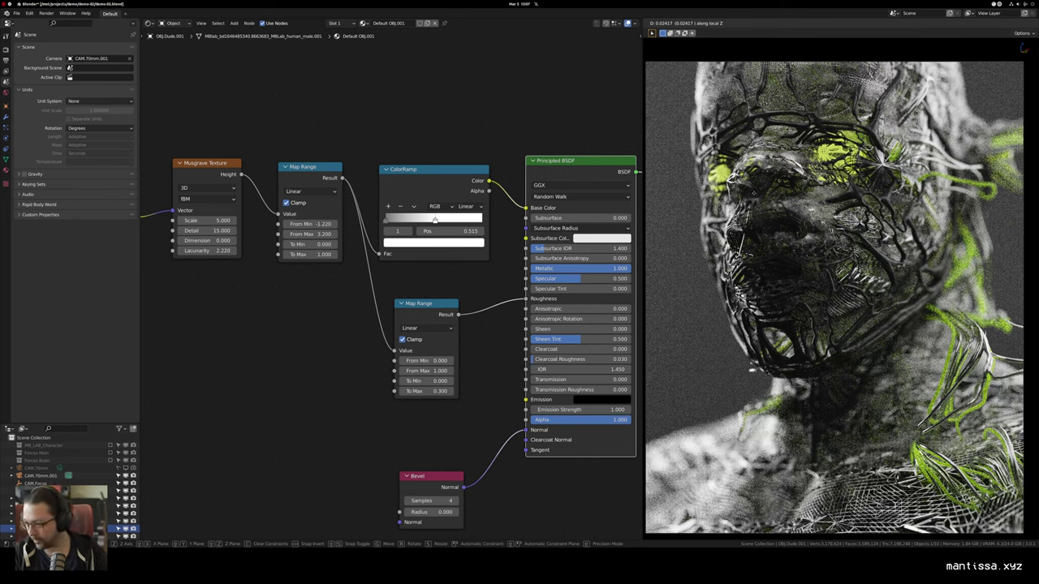
key(z)
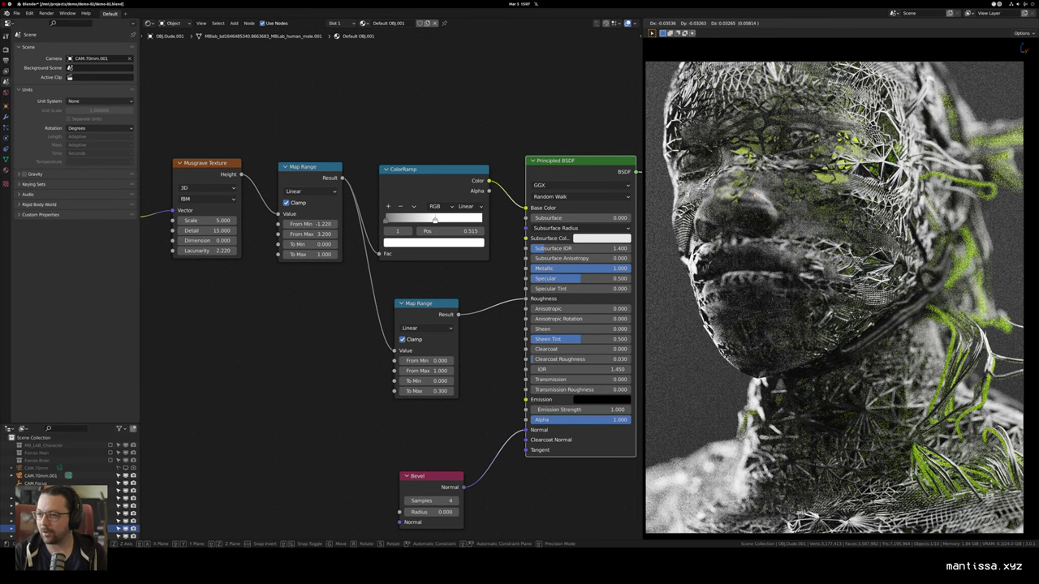
key(Escape)
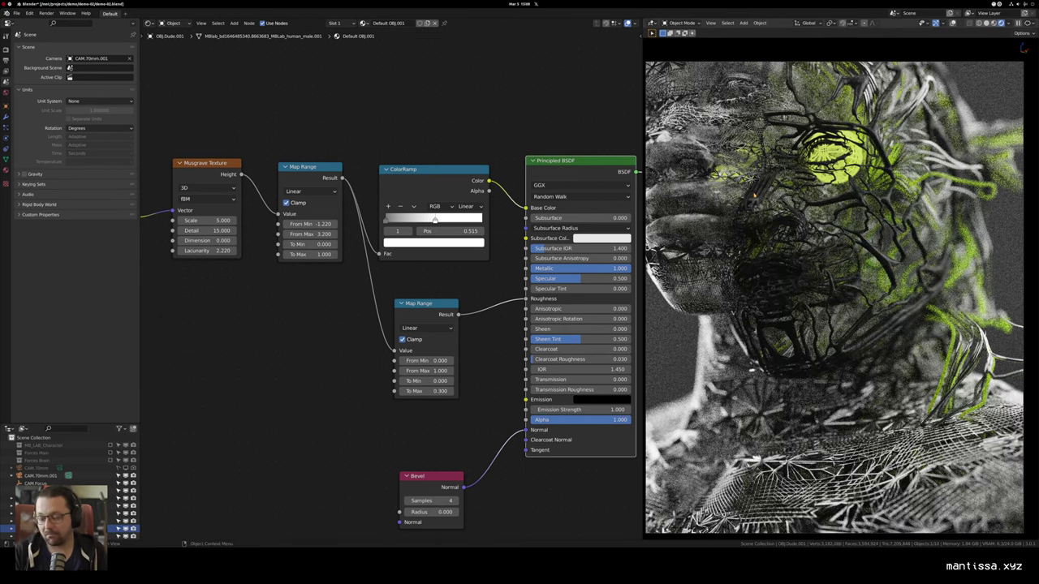
key(ctrl+z)
key(ctrl+z)
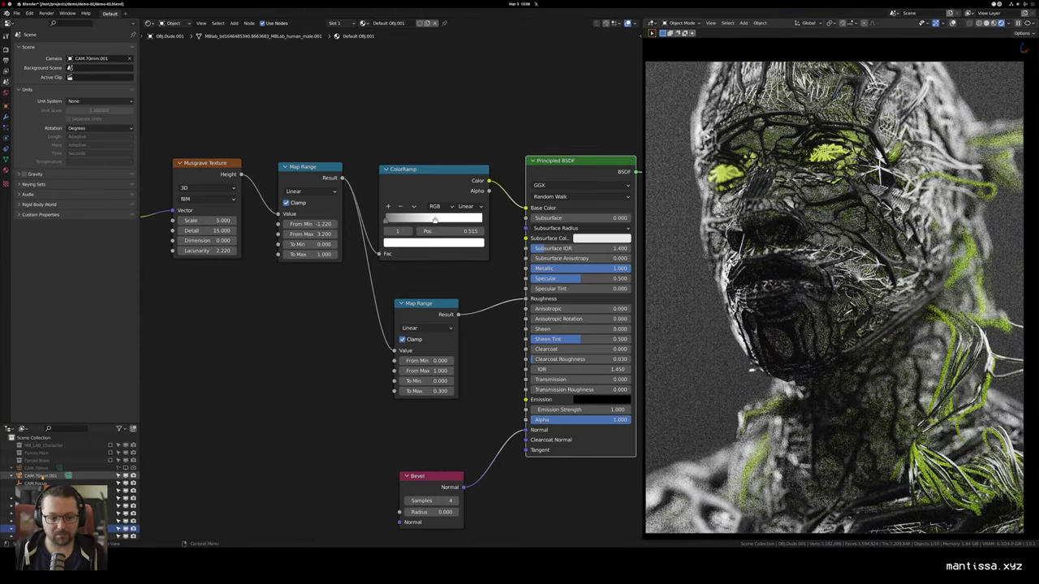
Step: Move CAM.70mm.001 about 0.032 along its local Z, and shift it about 0.013 within its local XY plane to lower the face in frame
click(40, 476)
key(g)
key(z)
key(z)
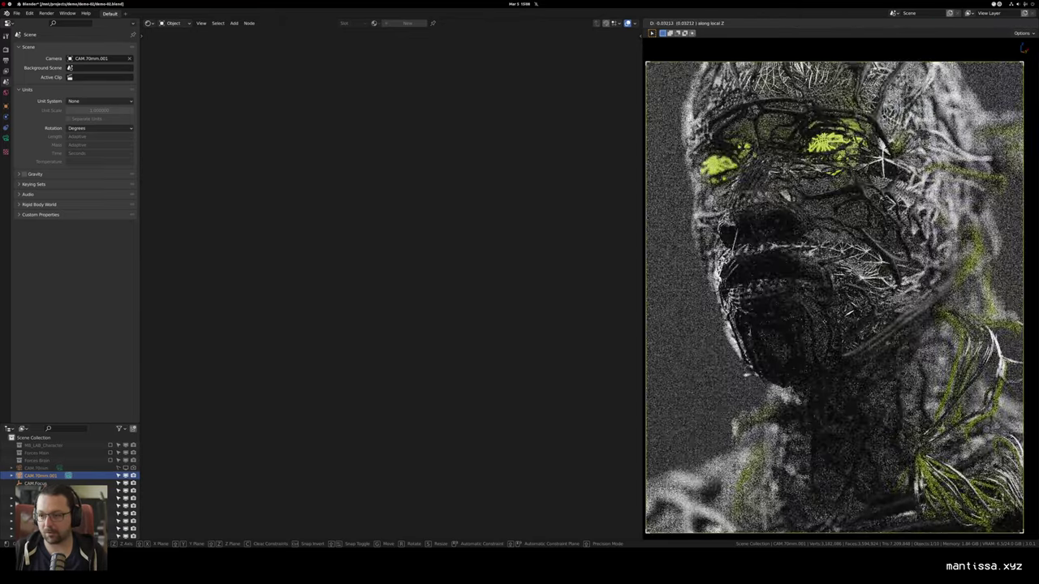
key(Return)
key(g)
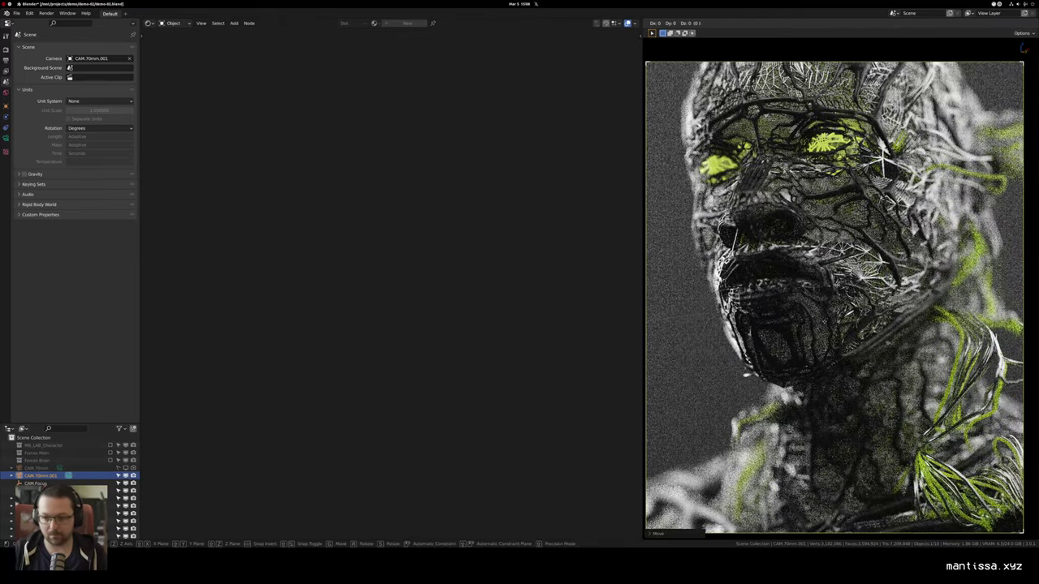
key(shift+z)
key(shift+z)
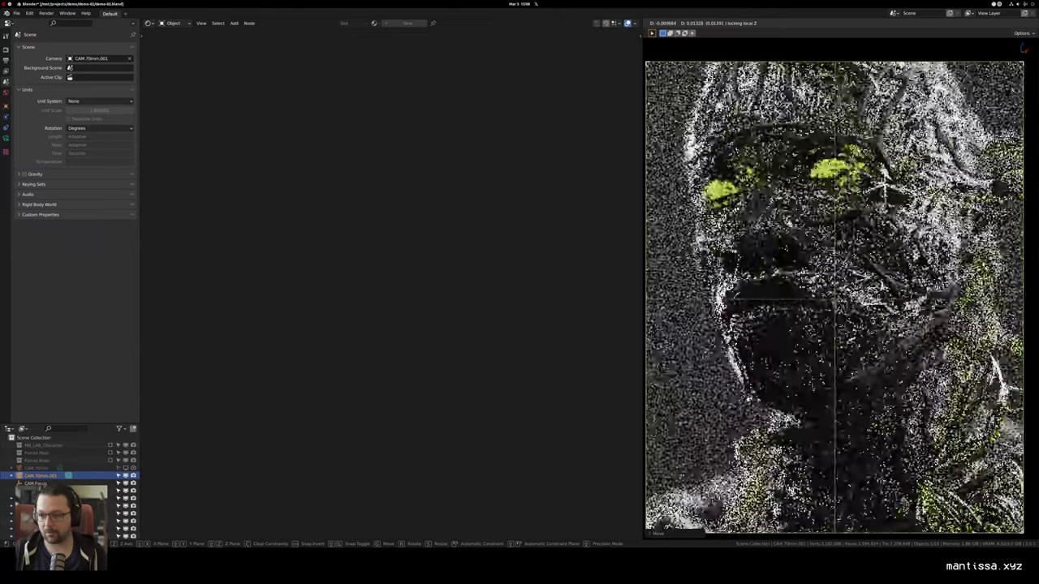
click(825, 327)
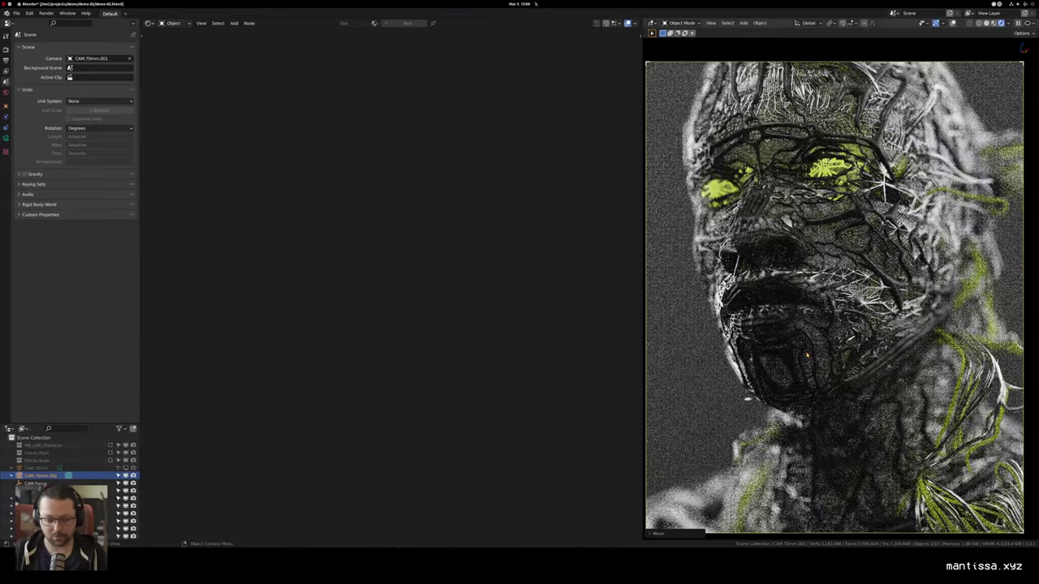
Step: Nudge CAM.70mm.001 about -0.005 along its local Z and about 0.004 within its local XY plane to refine the portrait framing
key(g)
key(z)
key(z)
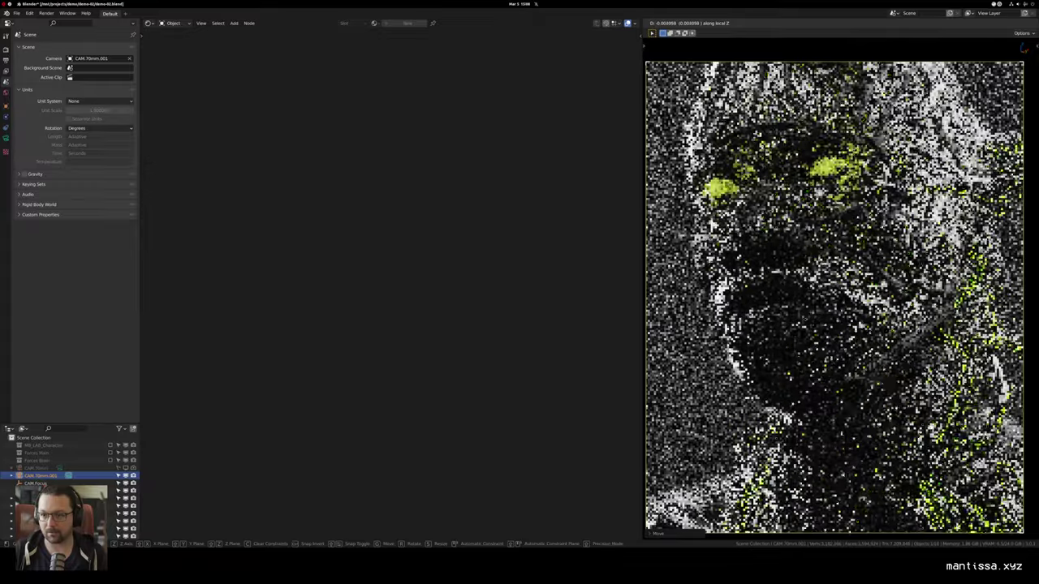
click(800, 319)
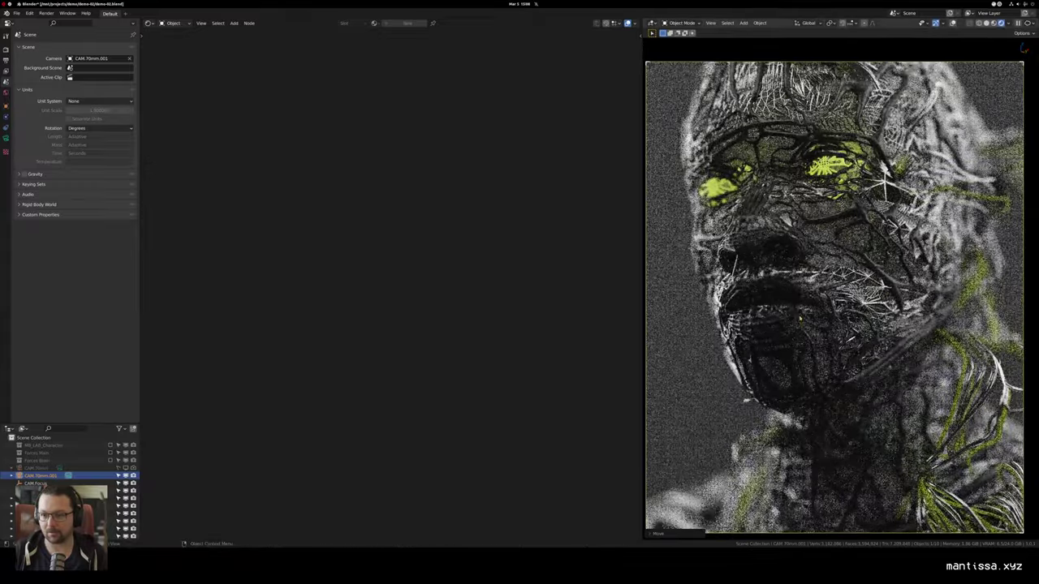
key(g)
key(shift+z)
key(shift+z)
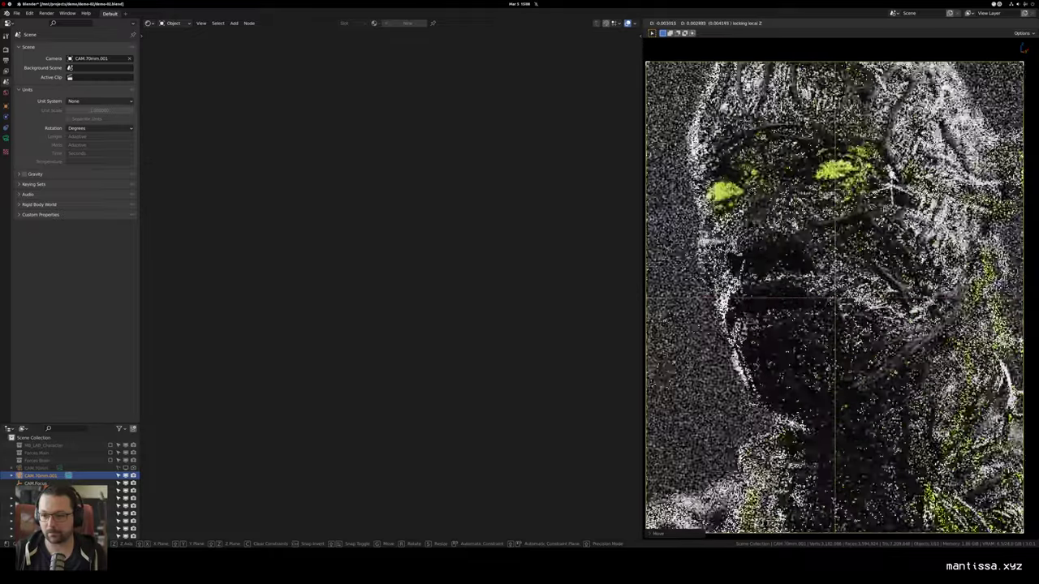
click(789, 316)
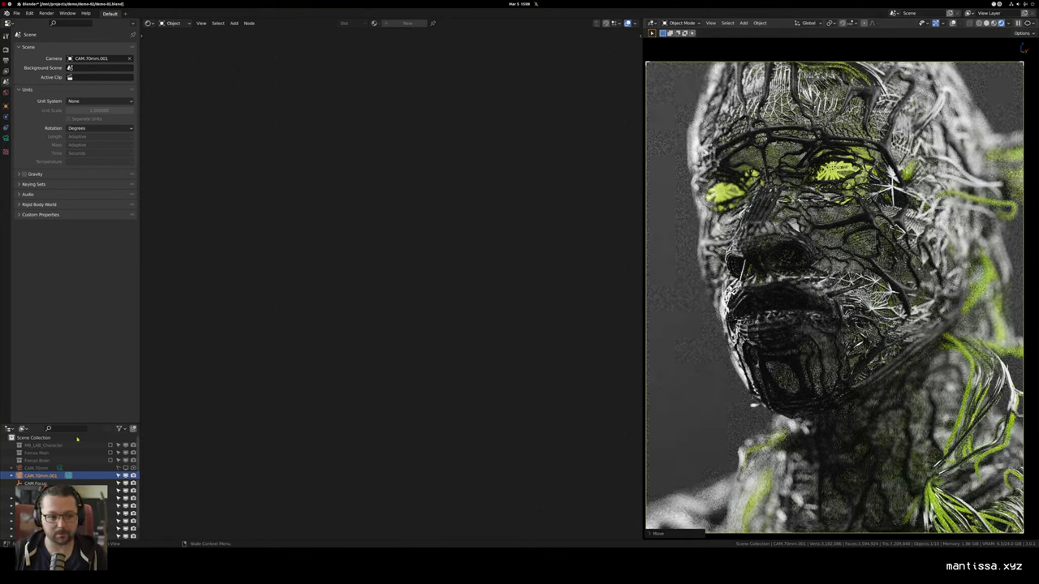
Step: Try depth-of-field f-stops of 4.2 and 6.3 on CAM.70mm.001 and settle on 5.6
click(6, 139)
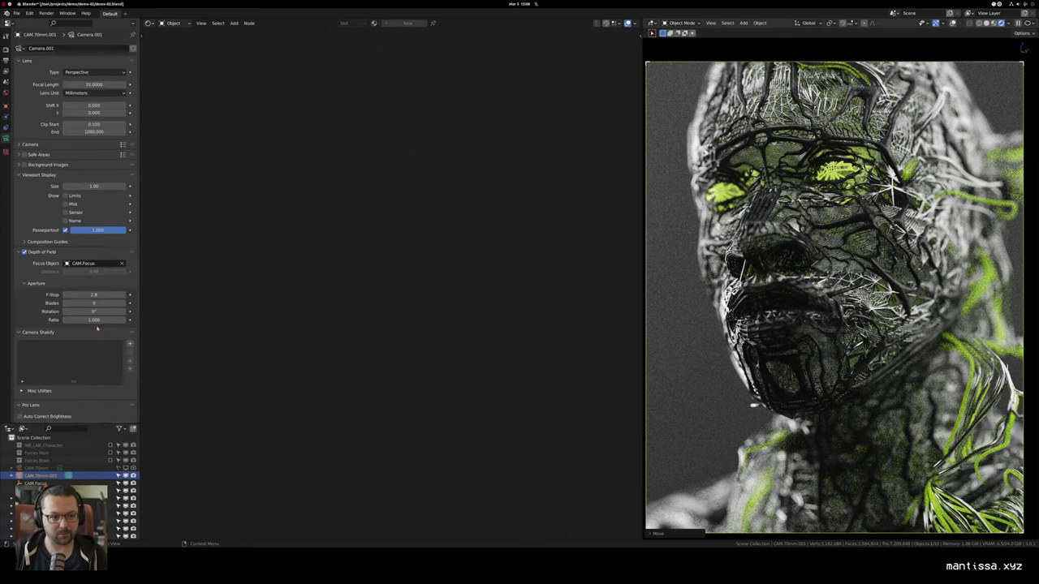
double_click(94, 295)
text(4)
key(Return)
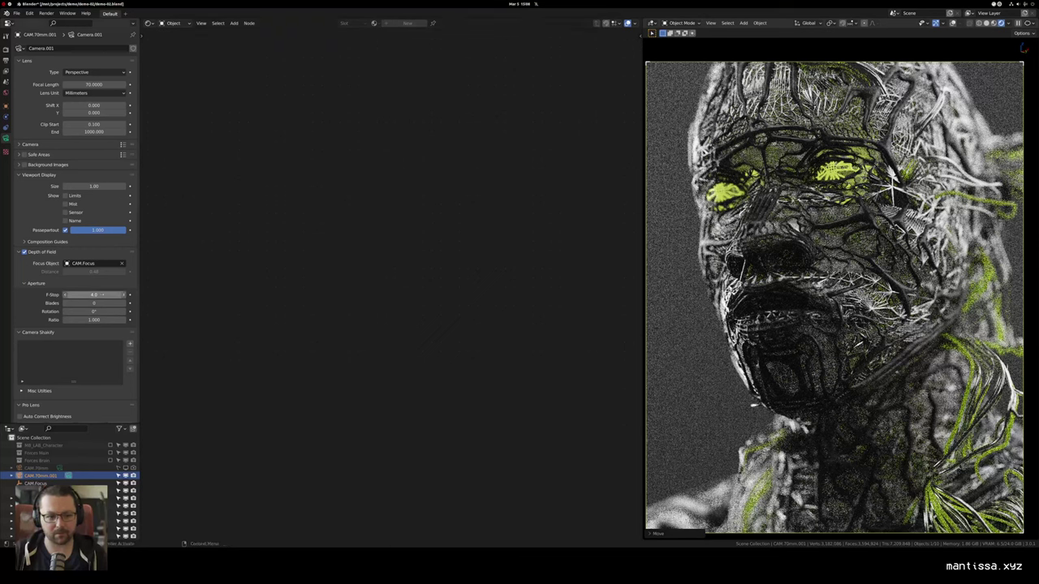
double_click(103, 295)
text(6)
key(Return)
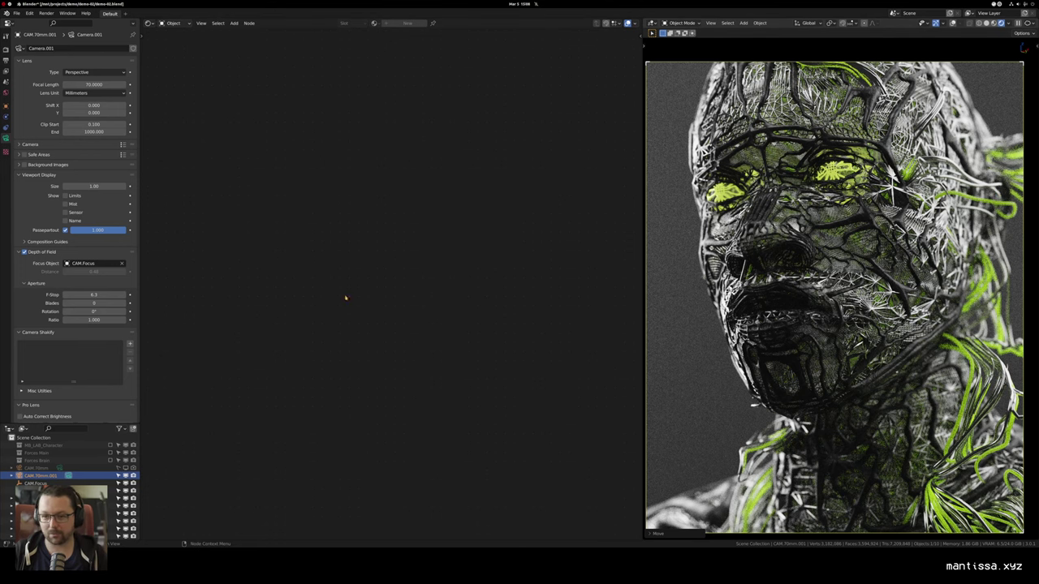
click(101, 294)
text(5.6)
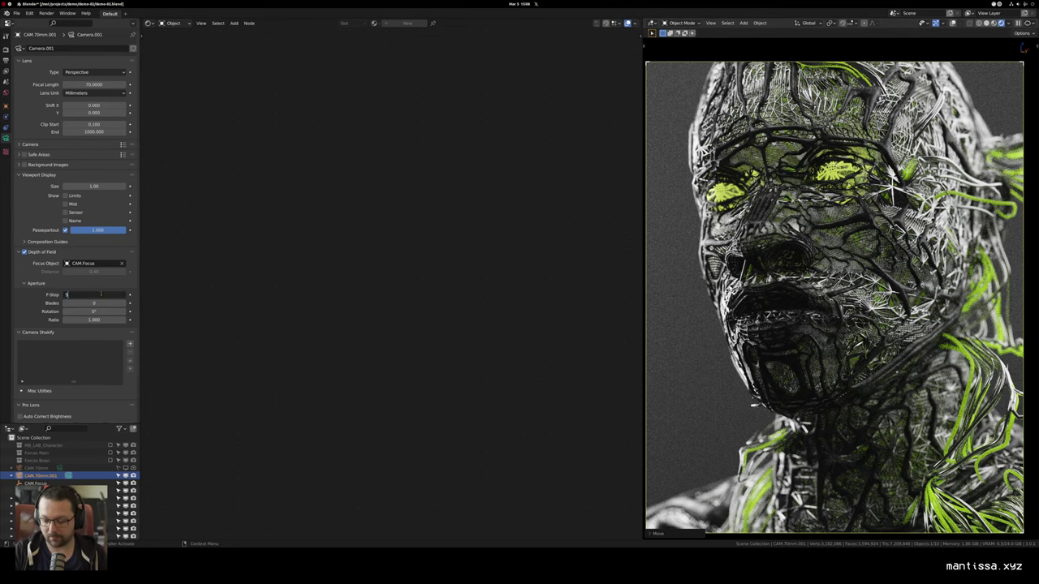
key(Return)
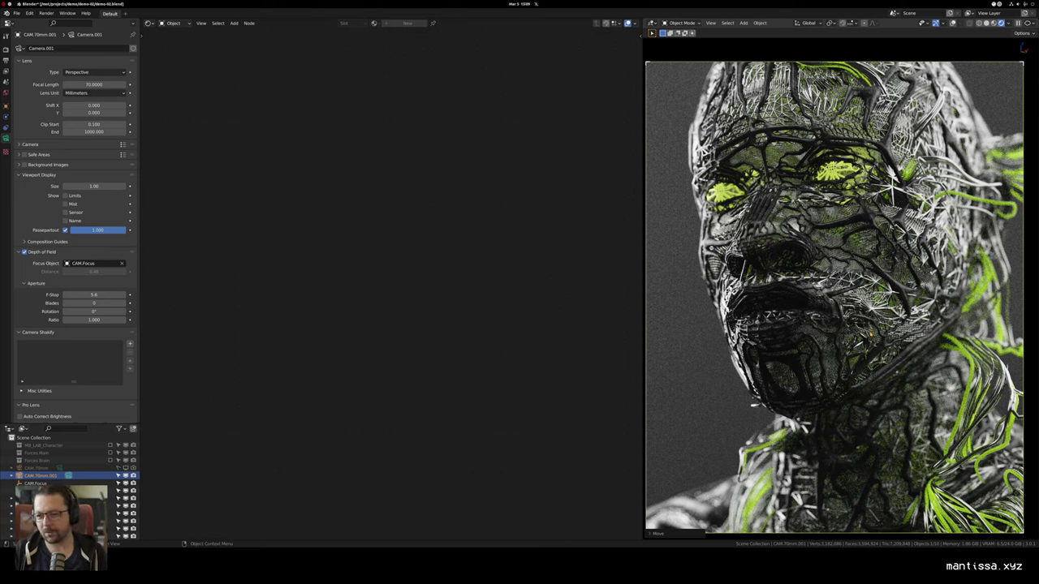
Step: Replace the node editor with a 3D viewport showing the whole bust and its lights, and switch the camera view to Solid shading
key(shift+F5)
scroll(422, 346, down, 5)
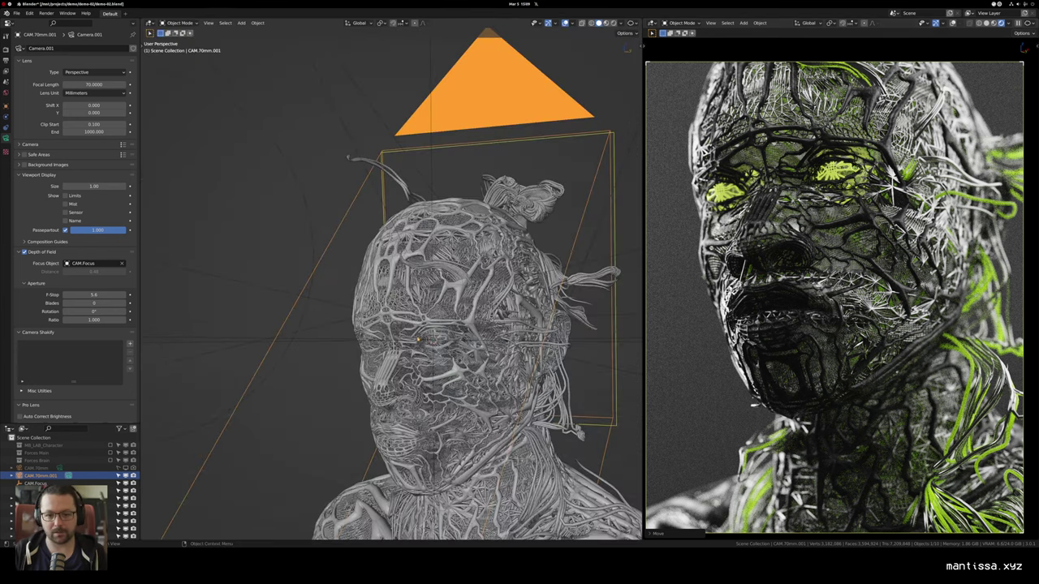
drag(422, 346, 426, 333)
scroll(424, 341, down, 10)
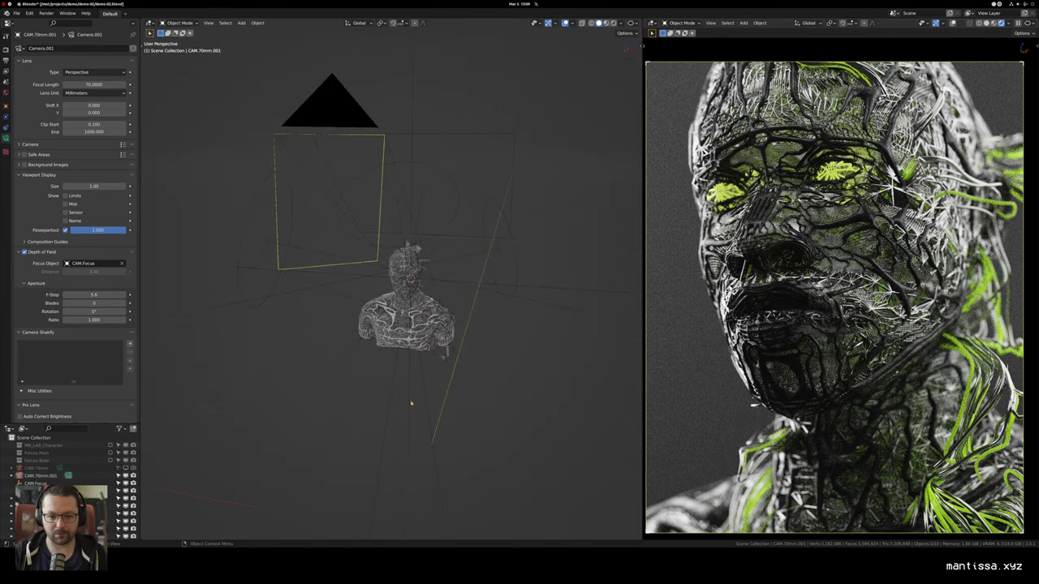
drag(417, 453, 457, 386)
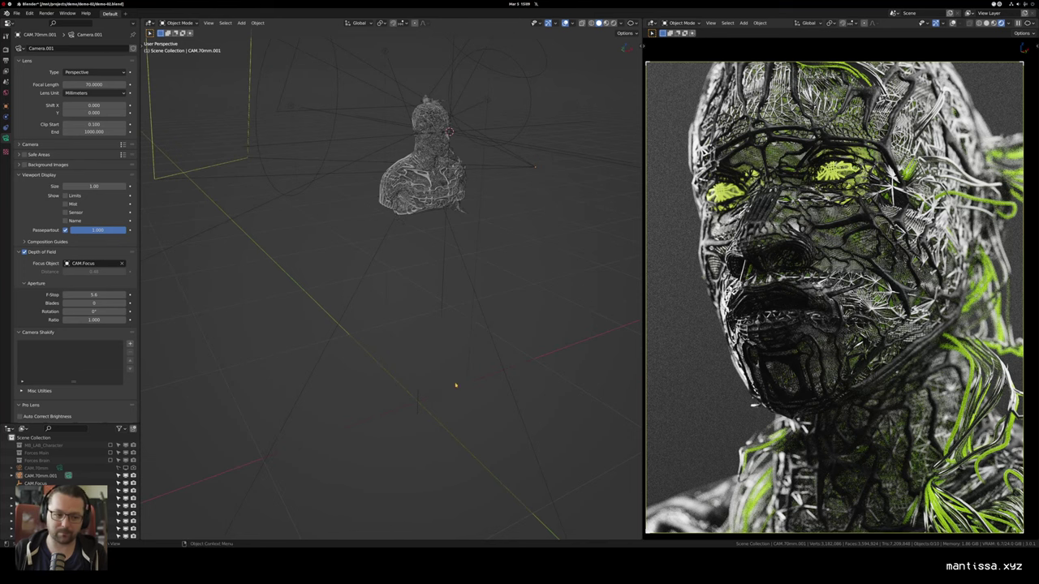
drag(386, 377, 373, 403)
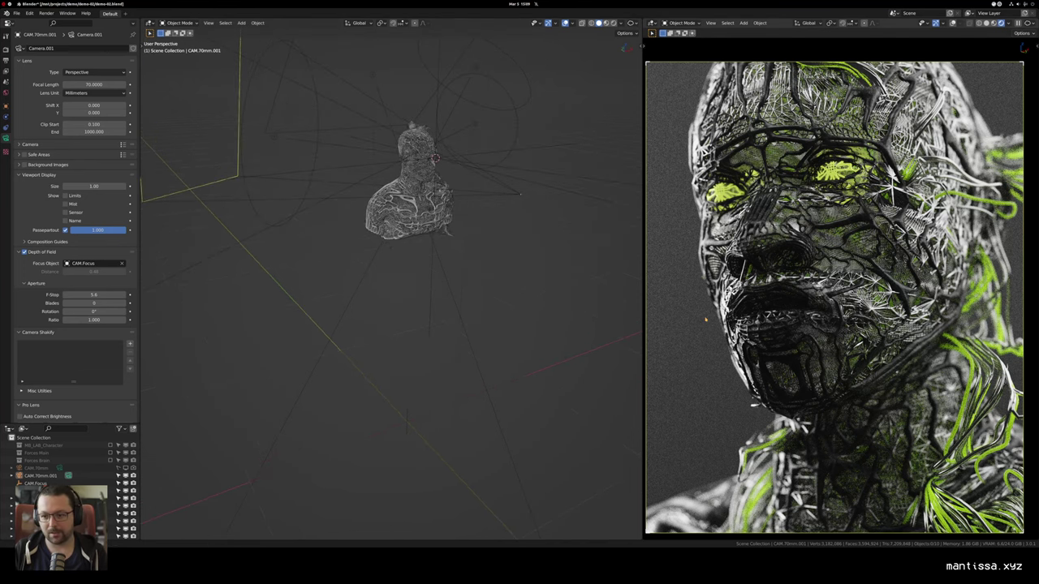
key(z)
click(761, 316)
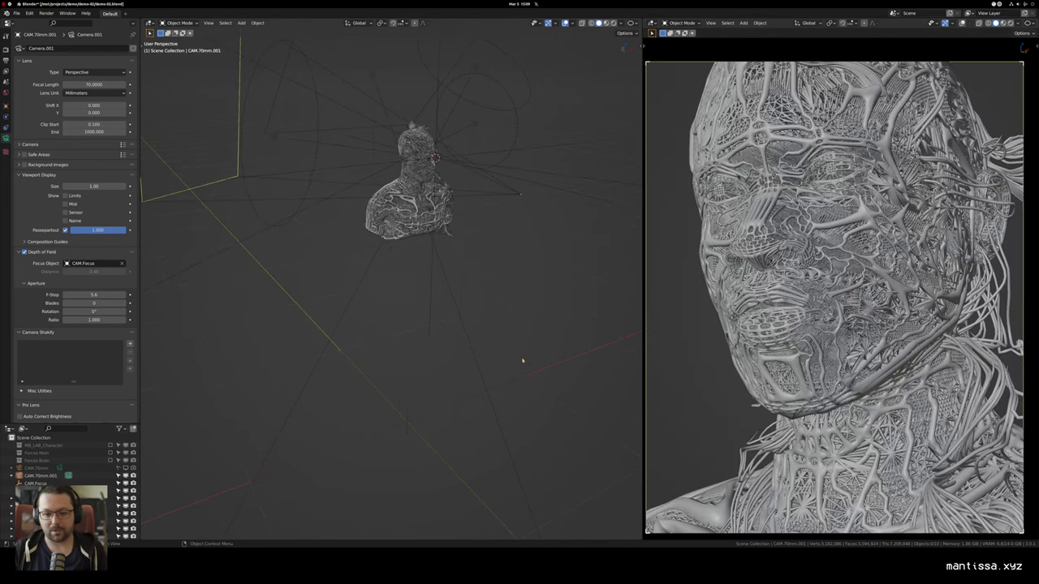
Step: Add a cube and scale its mesh down in Edit Mode so it encloses the bust
key(shift+a)
mouse_move(479, 269)
click(548, 270)
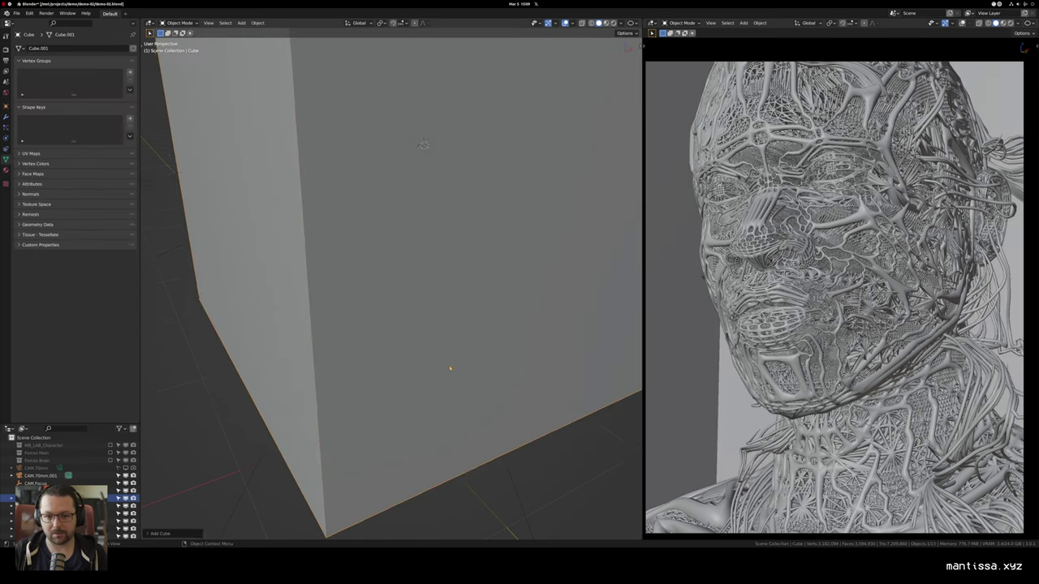
scroll(450, 367, down, 10)
key(Tab)
key(s)
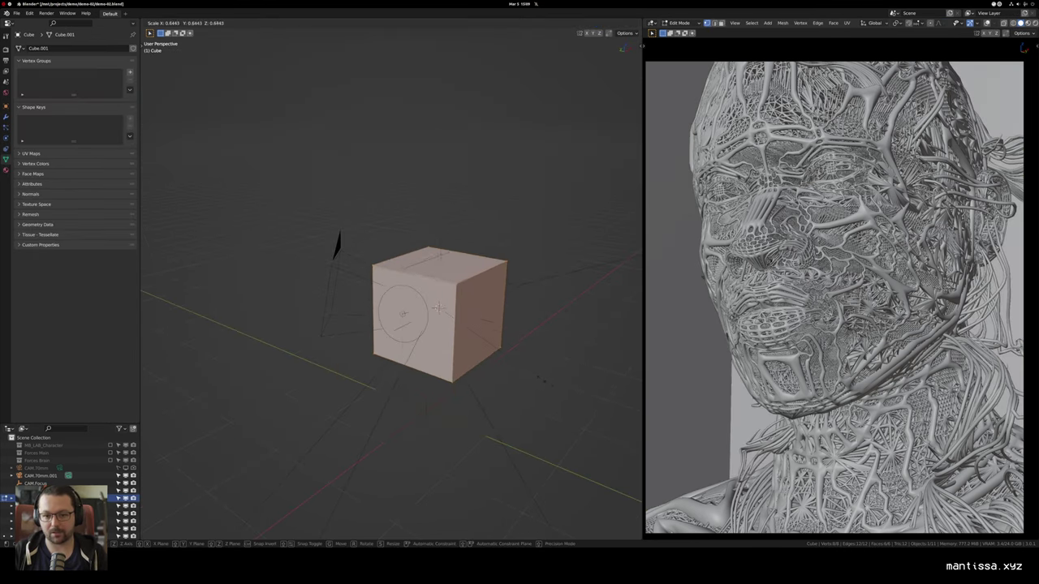
click(502, 365)
key(Tab)
drag(549, 376, 465, 381)
scroll(510, 371, up, 3)
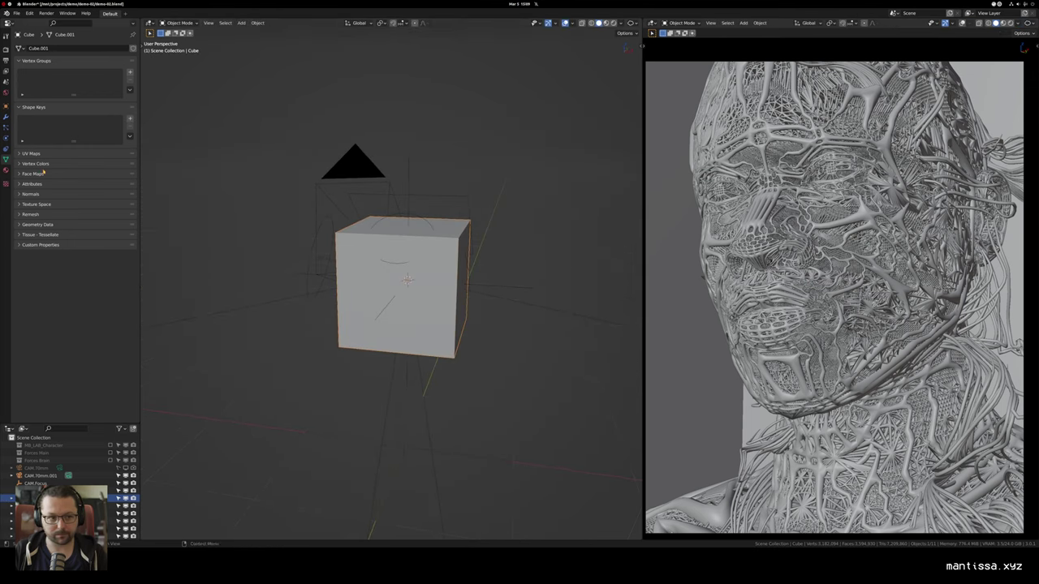
Step: Add a particle system to the cube and show the overview viewport in wireframe
click(5, 127)
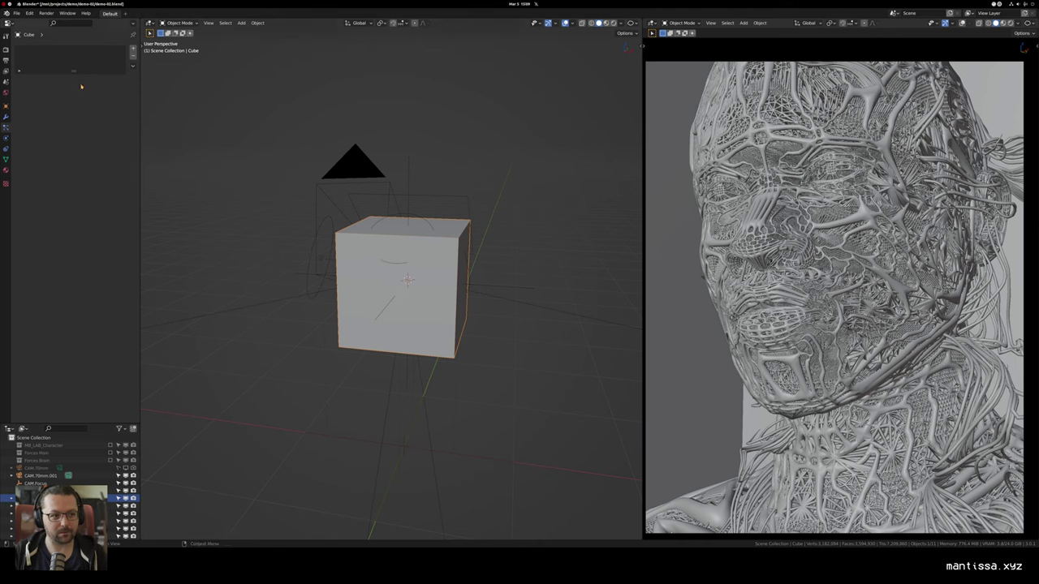
click(134, 49)
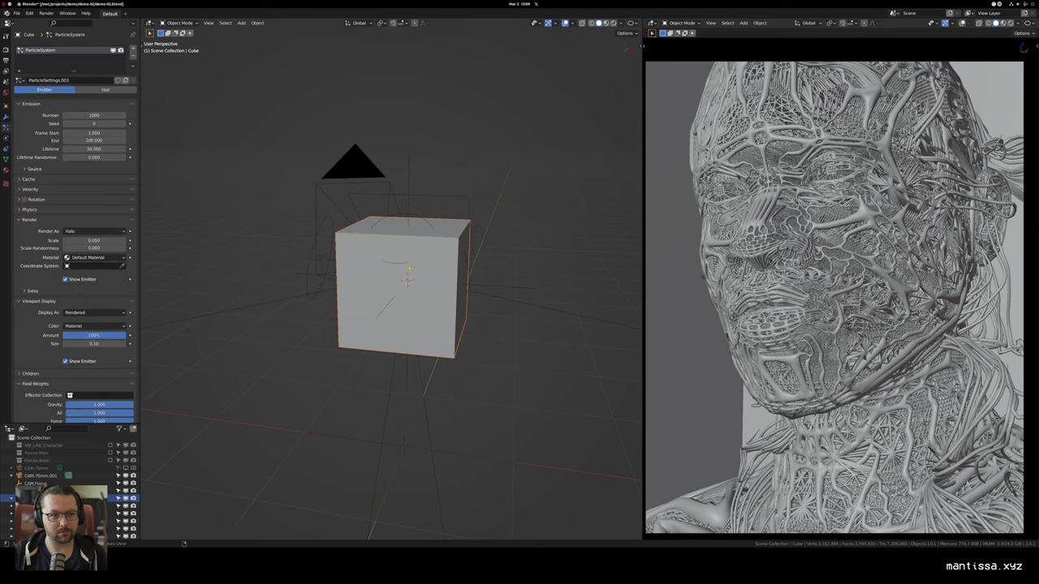
mouse_move(362, 266)
mouse_down()
mouse_move(328, 265)
mouse_move(474, 264)
mouse_move(404, 266)
mouse_up()
key(shift+z)
scroll(405, 266, up, 4)
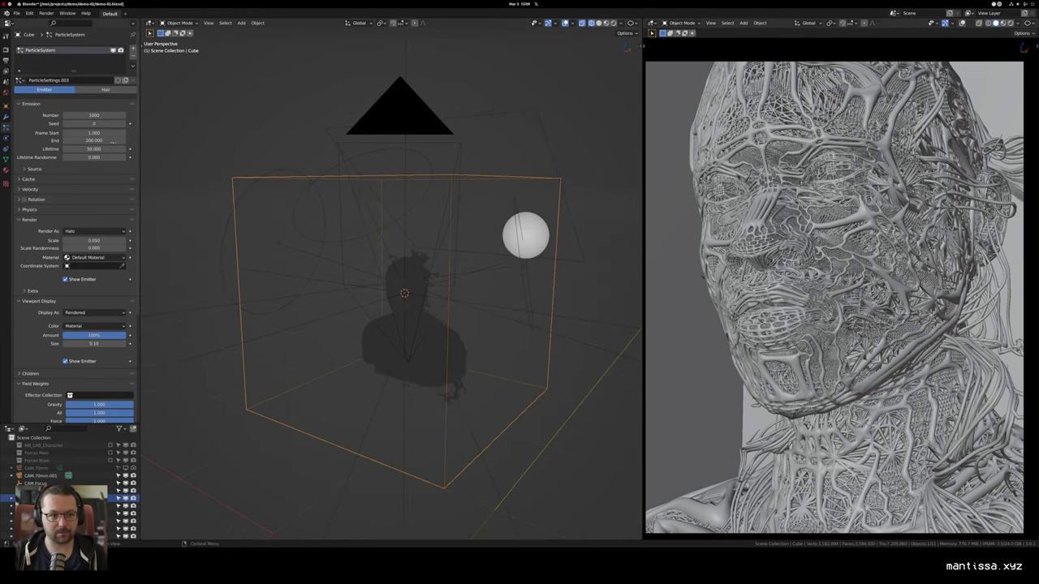
Step: Set the particle emission's start and end frames to -1 and emit from the cube's Volume
drag(89, 133, 89, 141)
text(-)
text(-1)
key(Return)
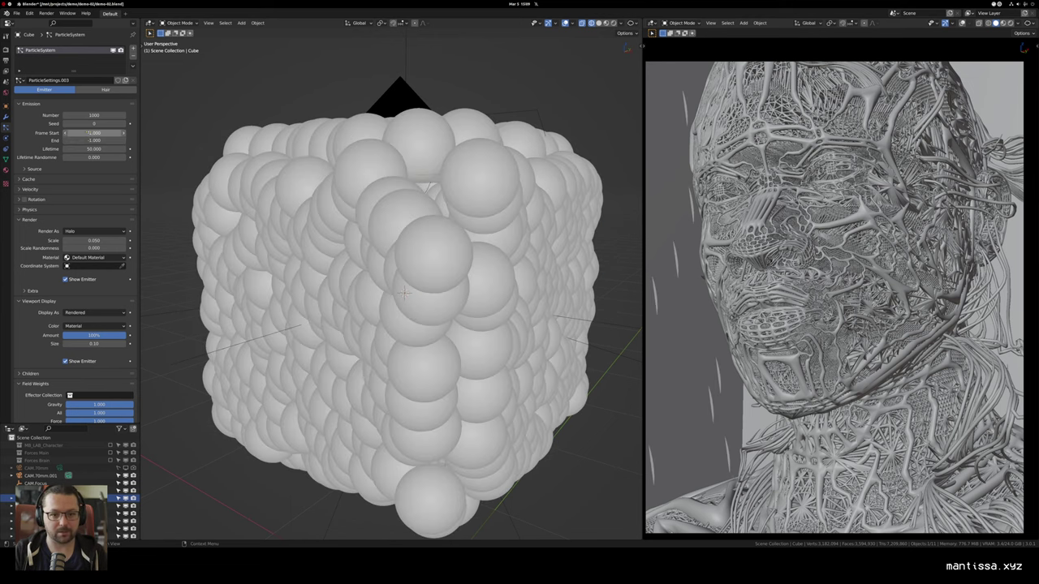
click(86, 169)
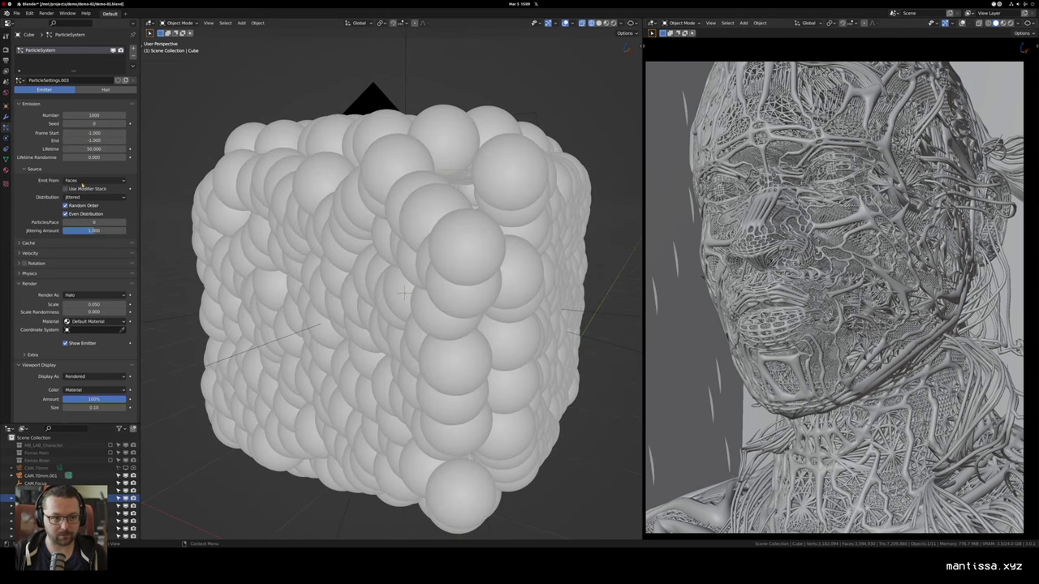
click(90, 180)
click(81, 206)
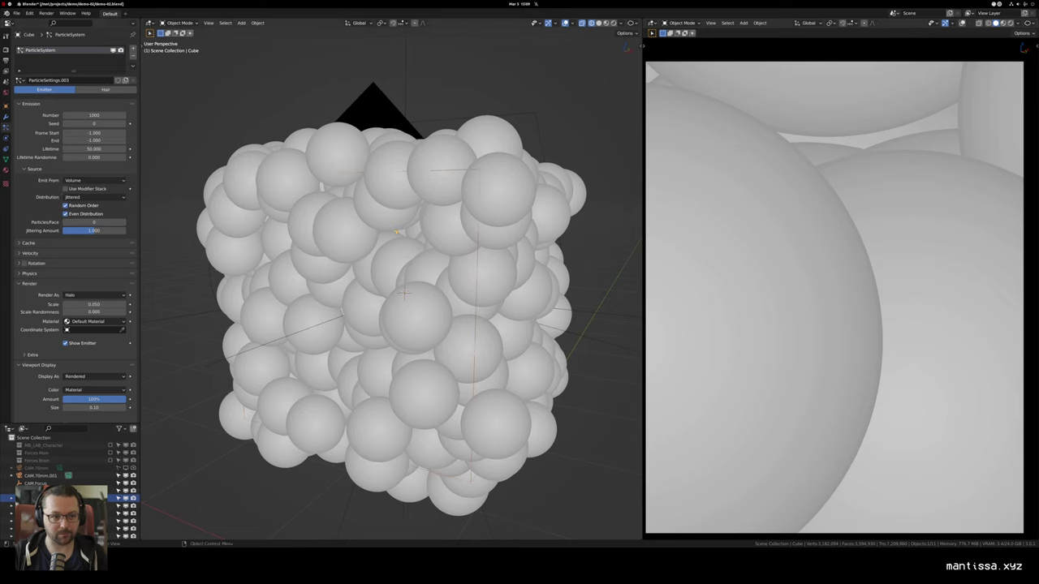
Step: Set the particles' physics type to None and briefly play the animation to check their motion
click(30, 274)
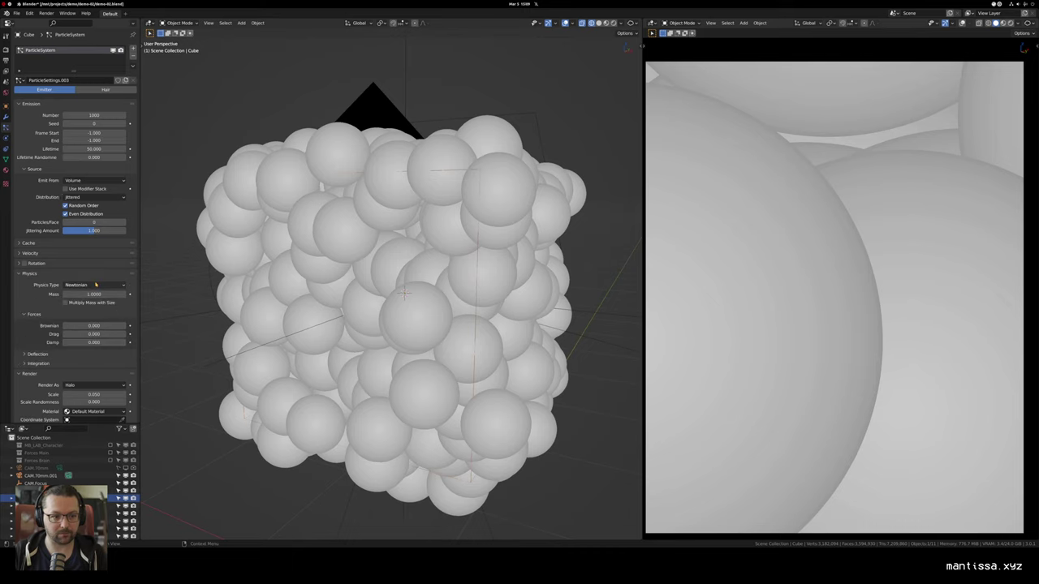
click(93, 285)
click(89, 294)
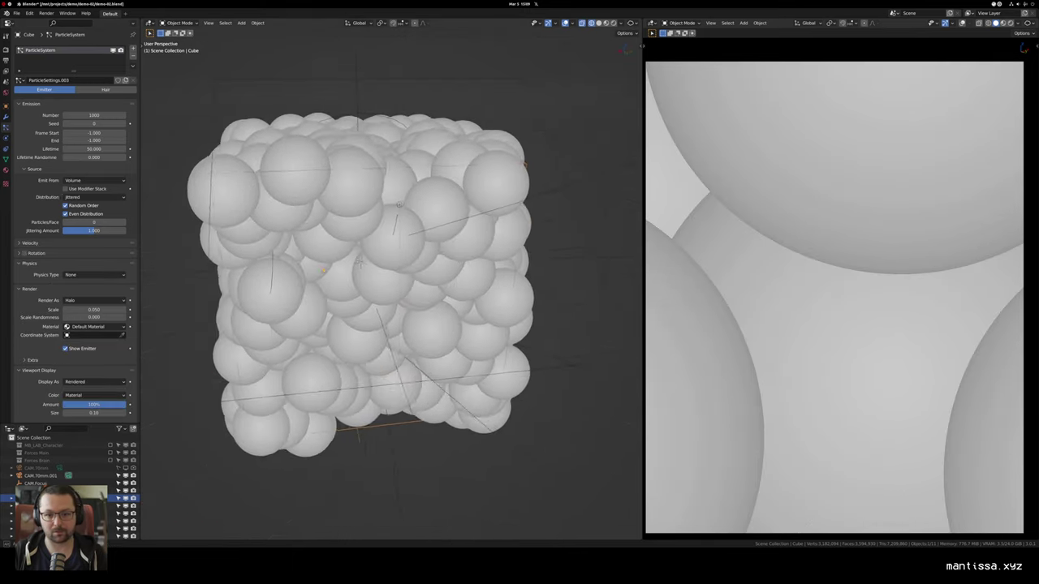
scroll(381, 264, down, 3)
key(space)
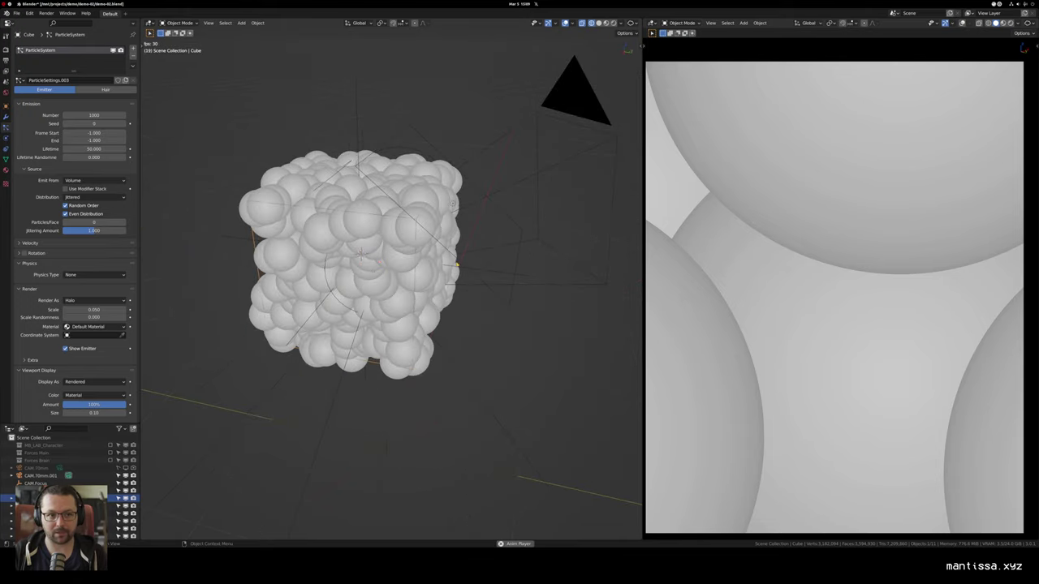
key(space)
key(shift+Left)
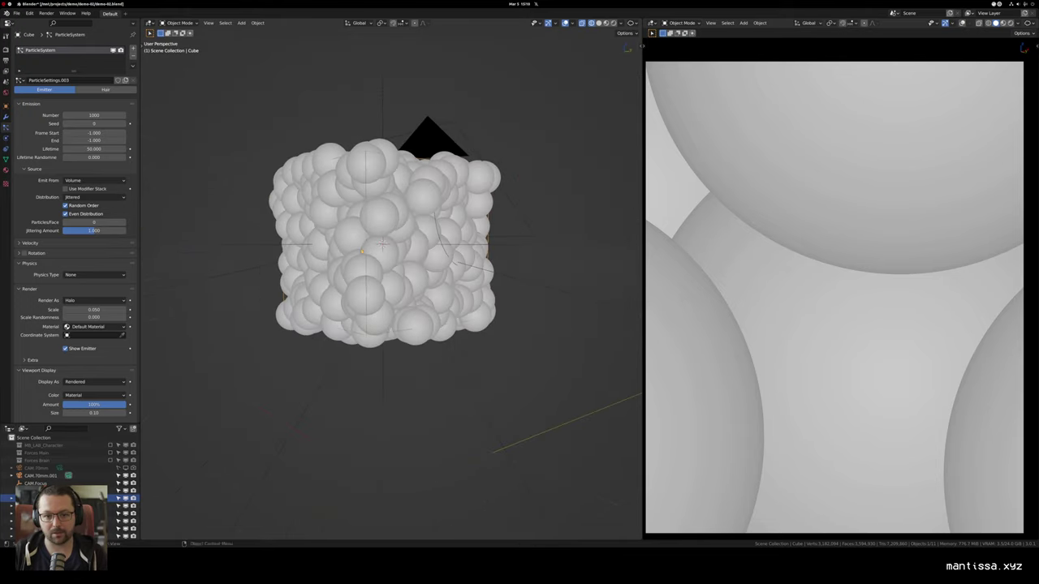
scroll(391, 256, up, 2)
scroll(436, 322, down, 5)
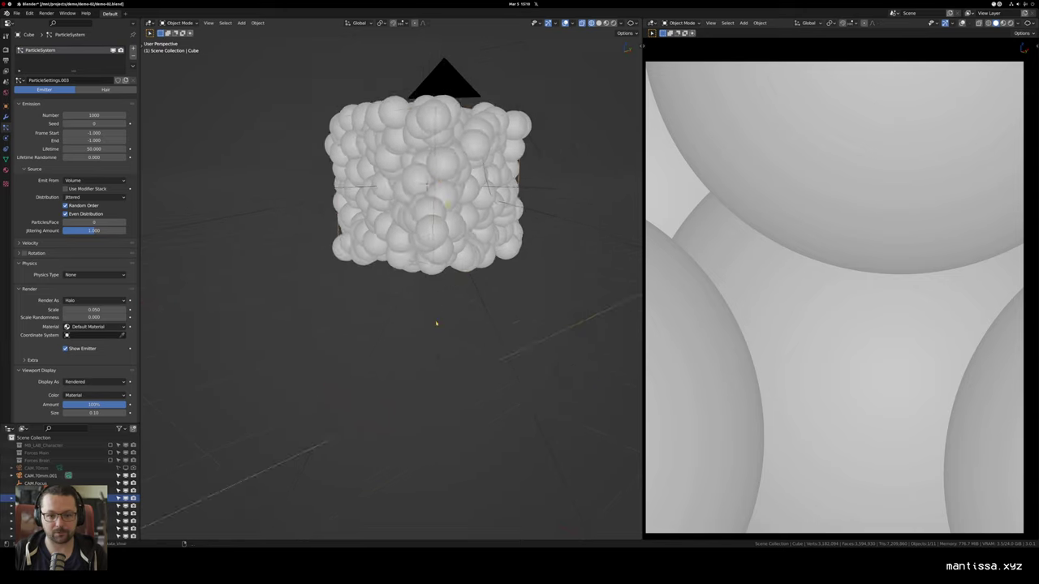
Step: Add a plane, reset its location to the world origin, and scale its mesh by 0.5 in Edit Mode
key(shift+a)
mouse_move(424, 307)
click(467, 307)
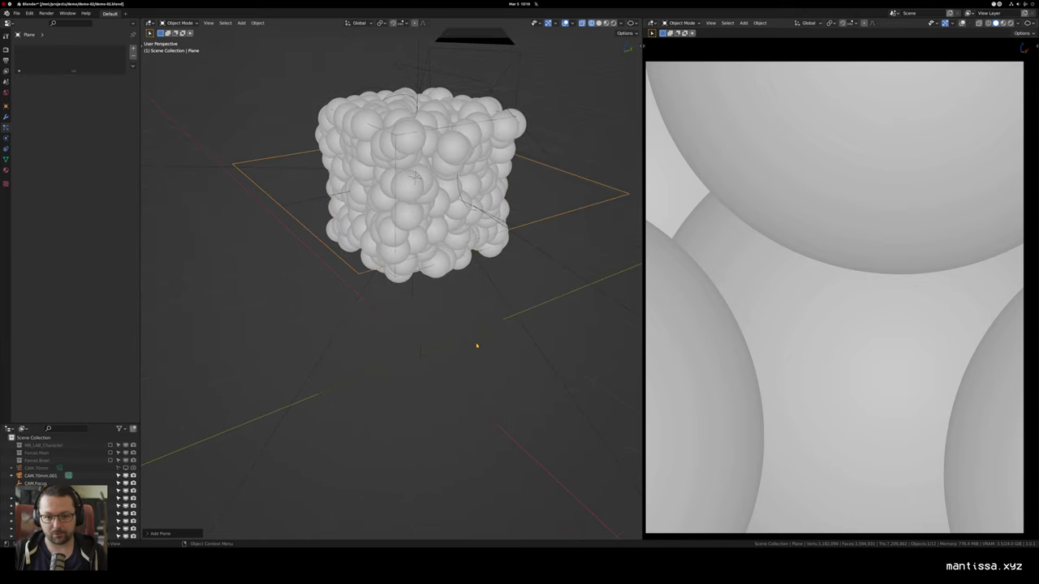
key(alt+g)
key(Tab)
scroll(455, 339, up, 2)
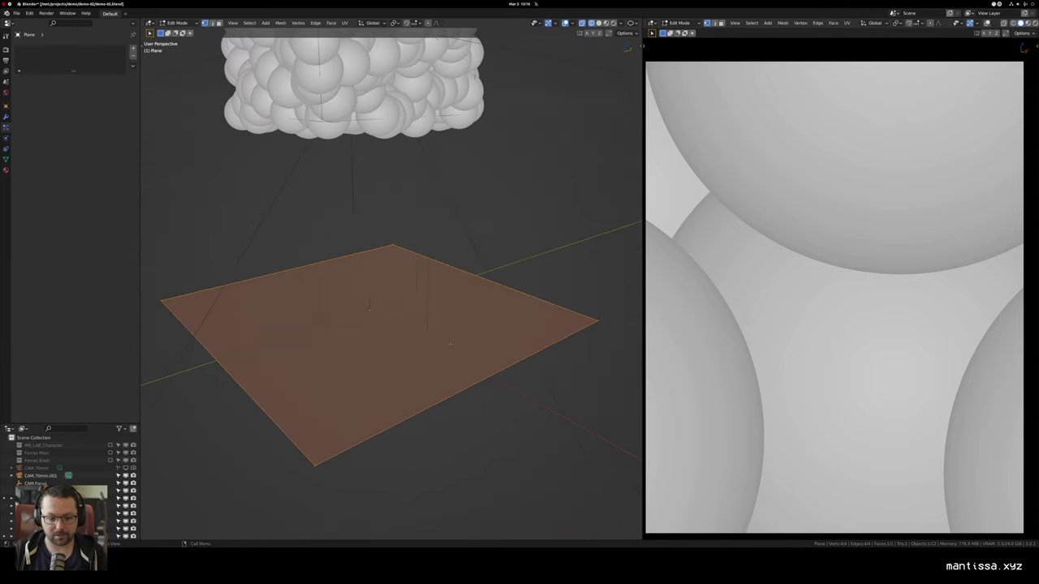
text(s.5)
key(Return)
key(Tab)
drag(412, 244, 397, 362)
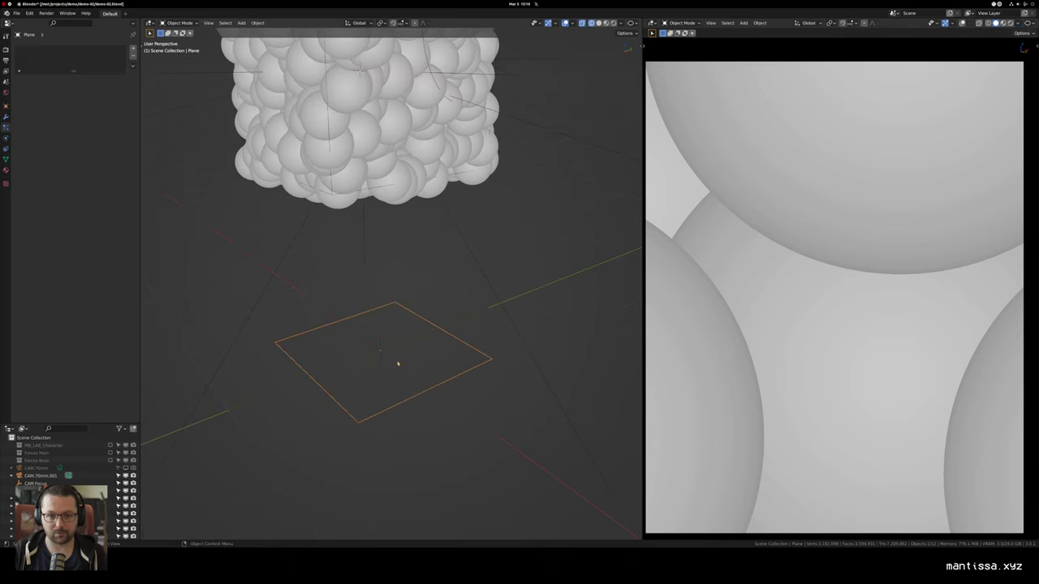
mouse_move(410, 210)
mouse_down()
mouse_move(390, 301)
mouse_move(380, 278)
mouse_up()
drag(456, 344, 443, 371)
scroll(444, 371, up, 2)
drag(380, 393, 373, 350)
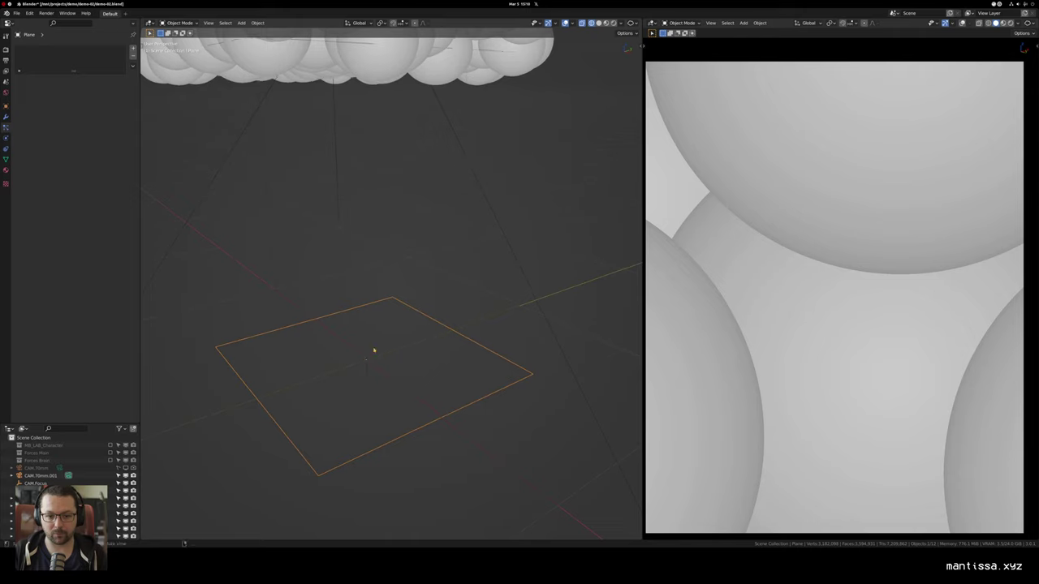
scroll(378, 325, down, 5)
scroll(359, 260, up, 2)
drag(357, 203, 353, 240)
scroll(362, 269, down, 2)
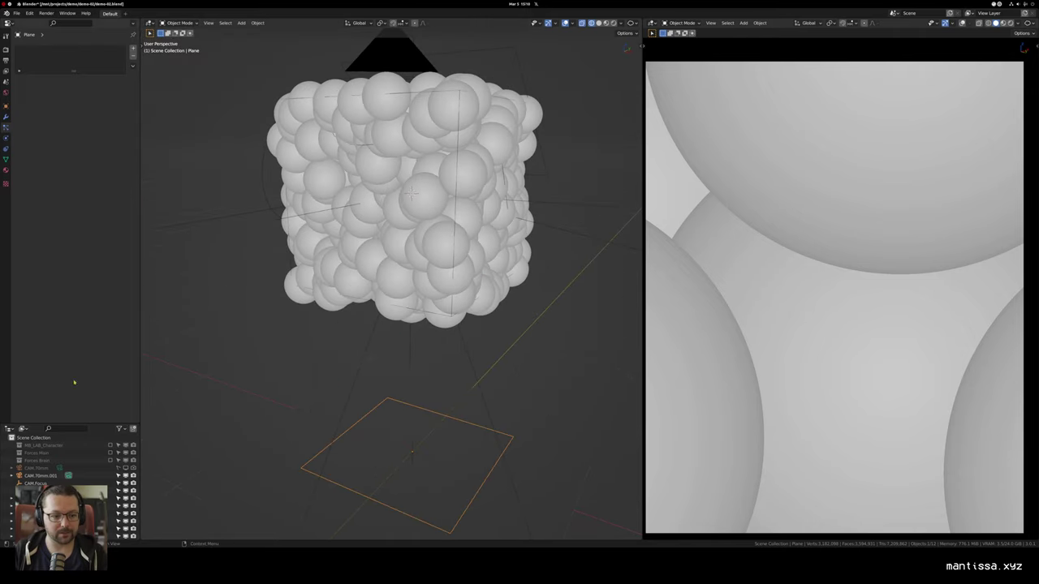
Step: Turn off Show Emitter for both the render and the viewport display of the cube's particle system
click(43, 499)
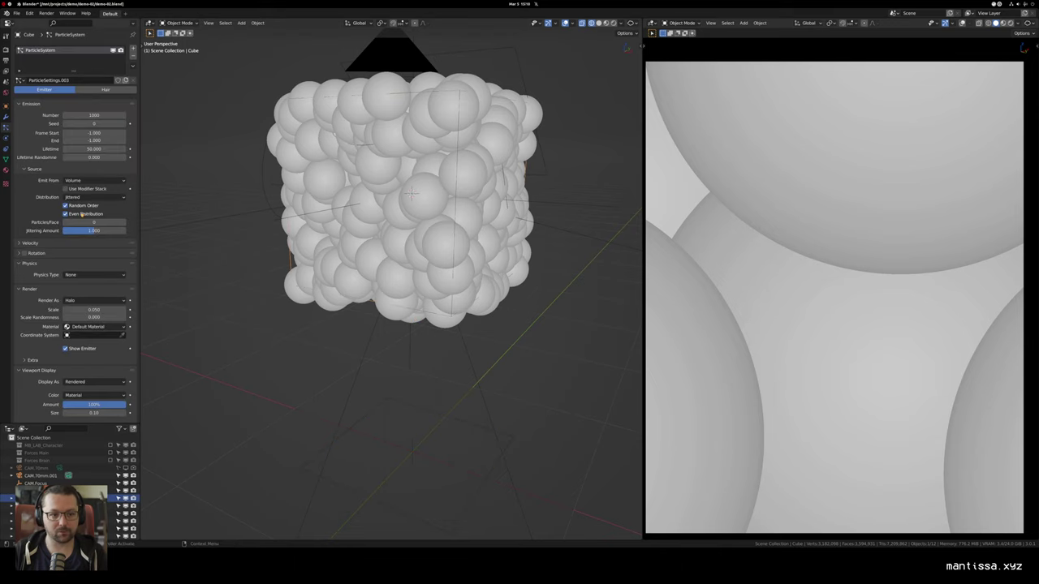
scroll(28, 255, down, 3)
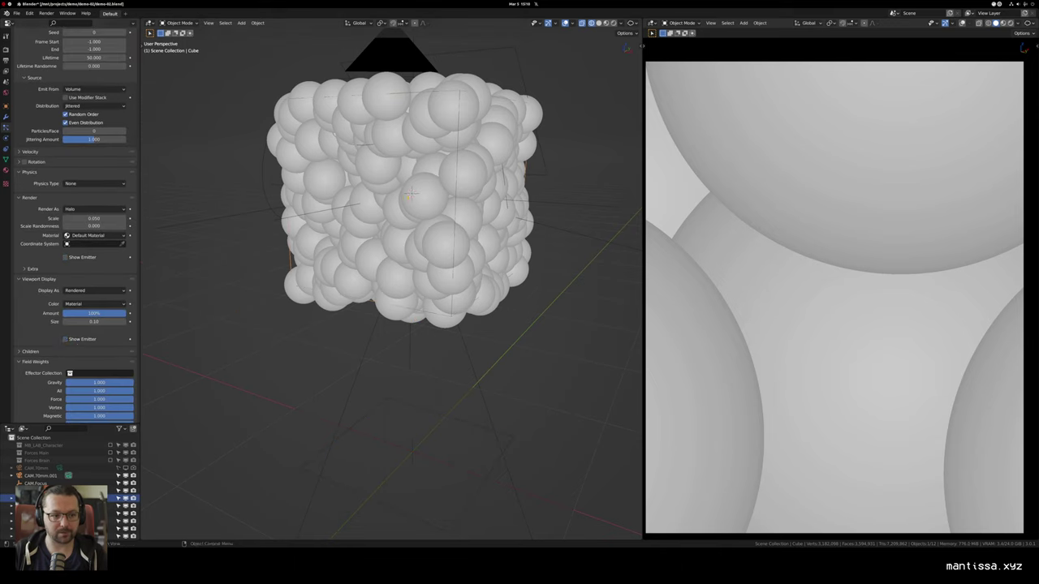
scroll(381, 252, down, 1)
drag(381, 252, 378, 313)
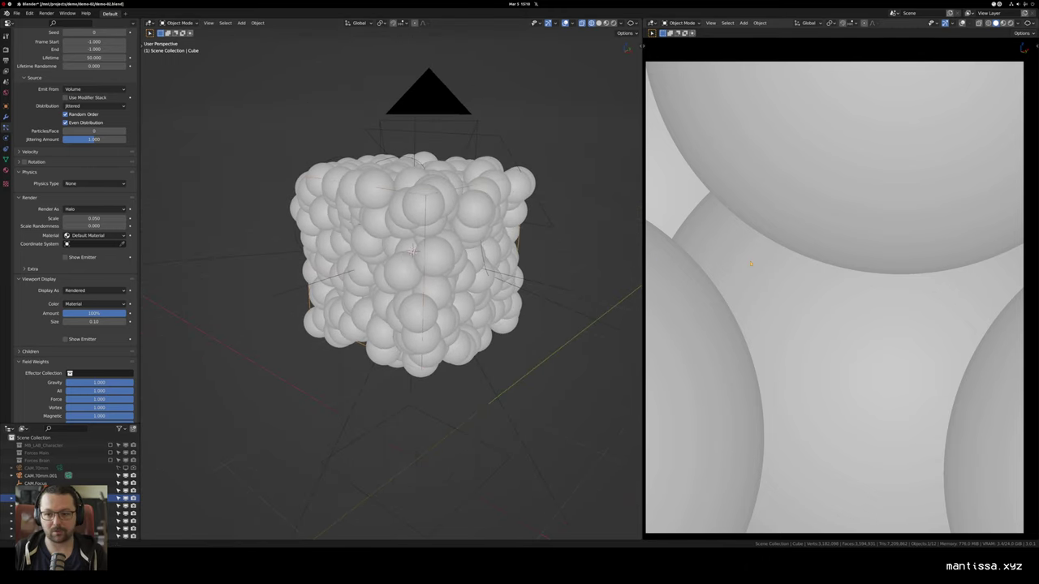
Step: Switch the camera view to Rendered shading to see the portrait without the emitter cube
key(z)
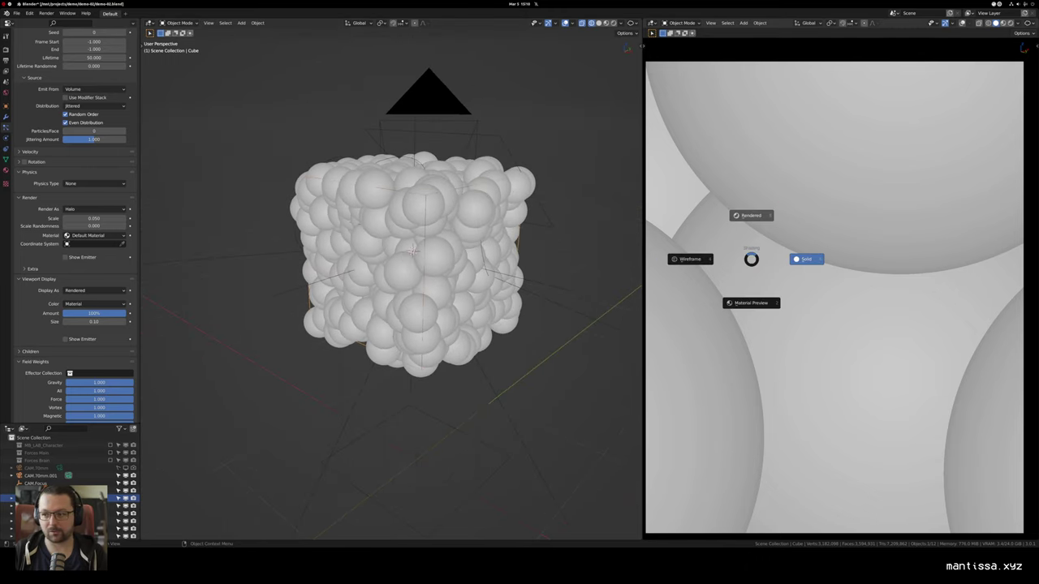
click(781, 208)
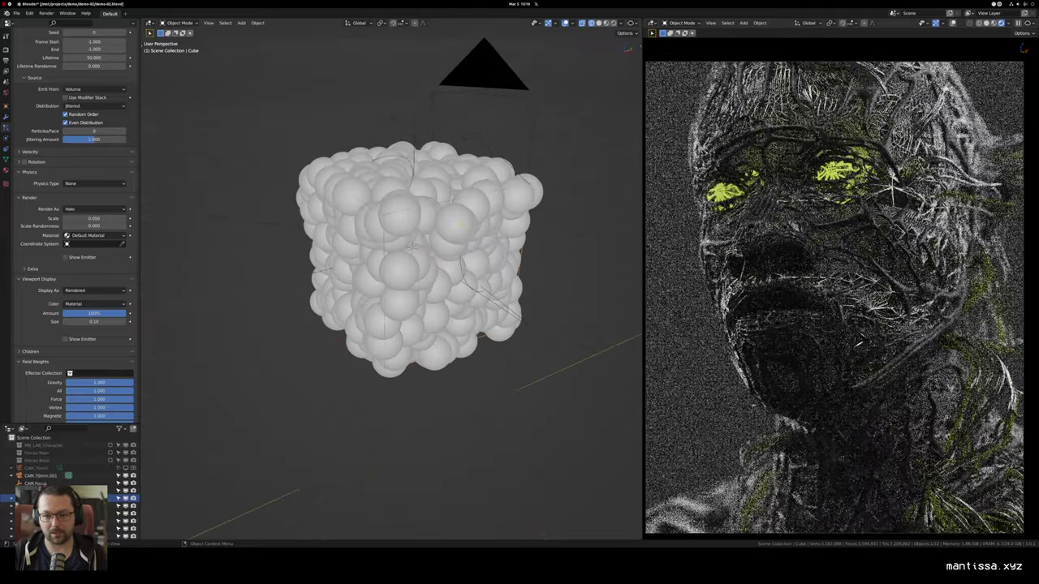
drag(373, 219, 394, 184)
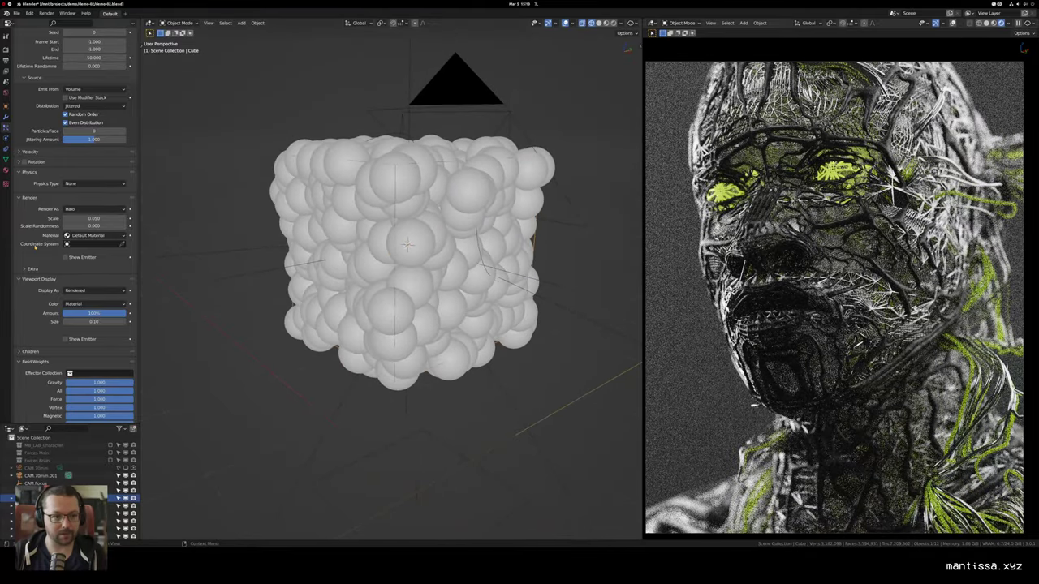
Step: Set the cube's particles to render as a Collection
scroll(81, 253, down, 1)
click(94, 189)
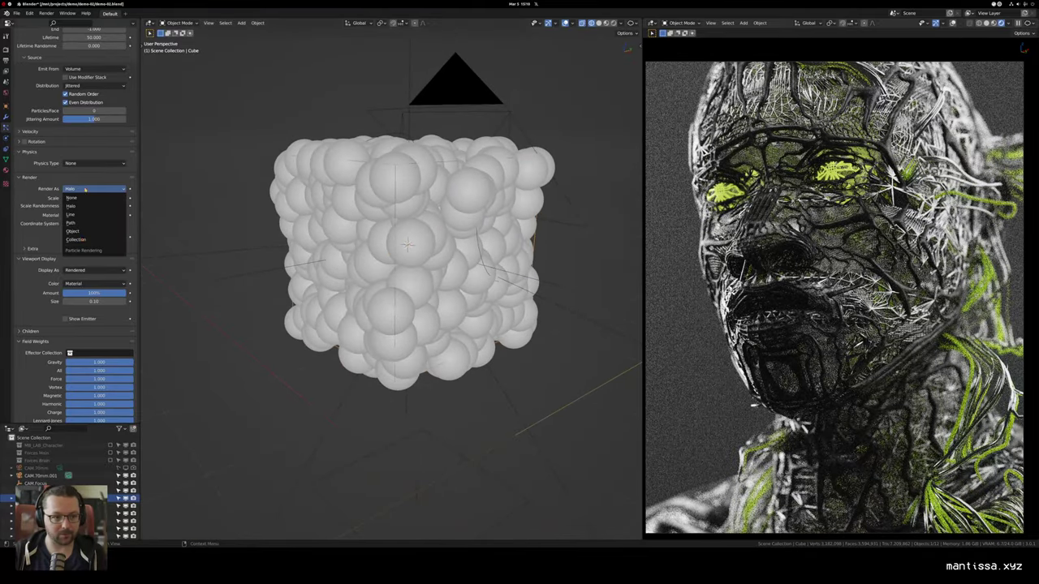
click(78, 245)
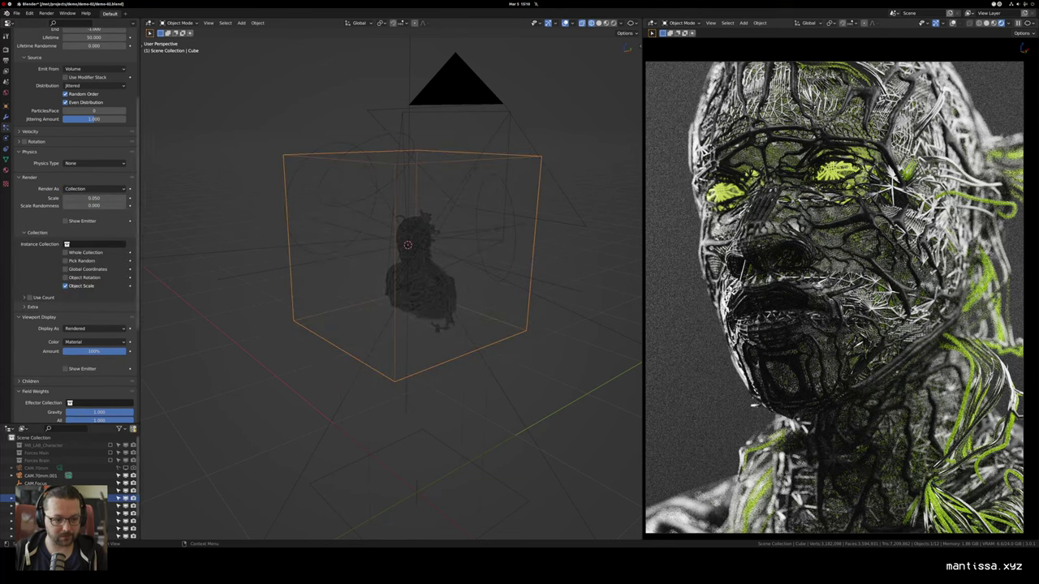
Step: Create a collection named Dust Particles and move the emitter cube into it
click(133, 429)
double_click(40, 471)
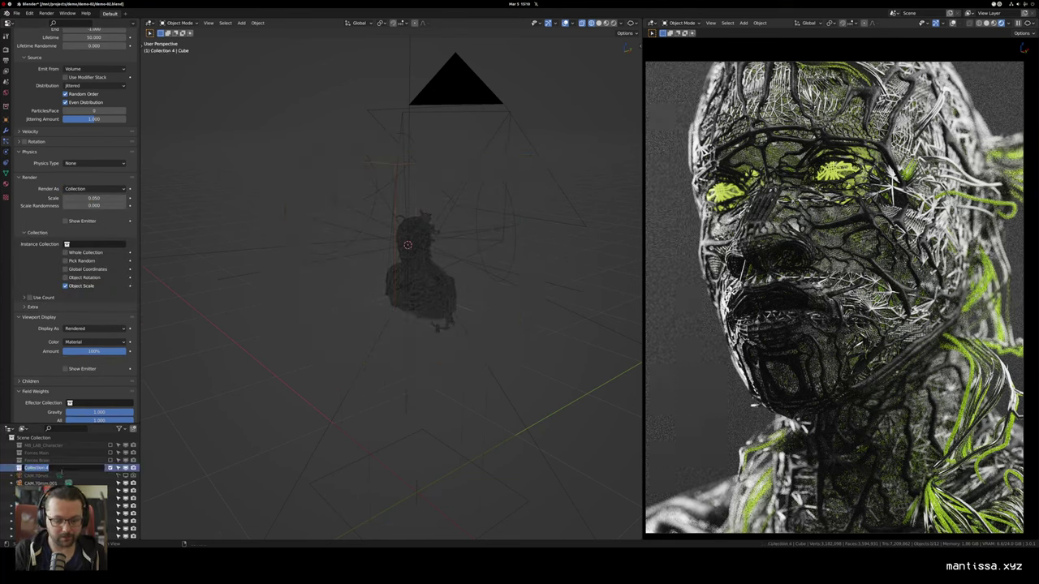
text(Dust)
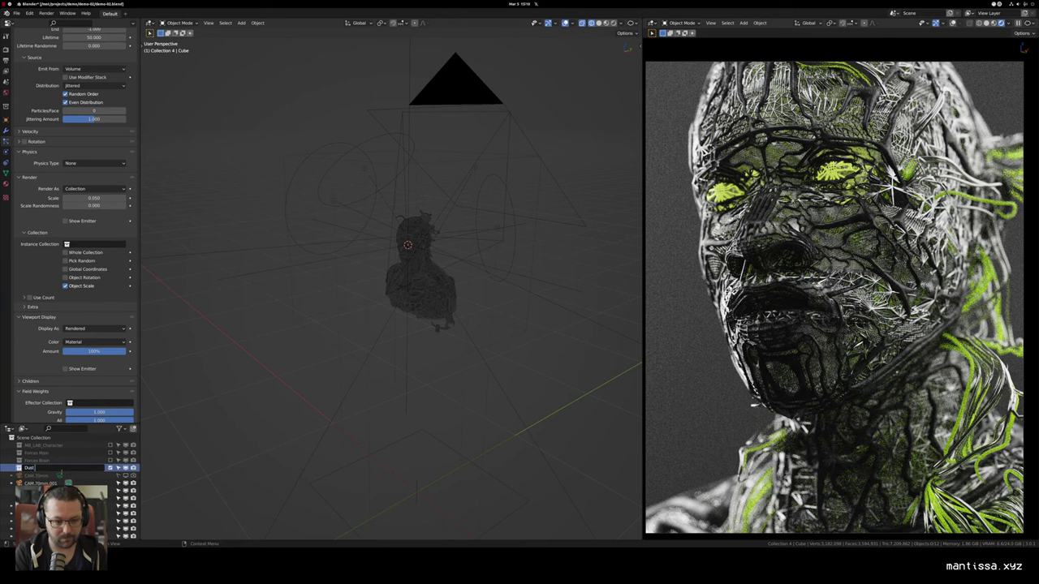
text( Particle)
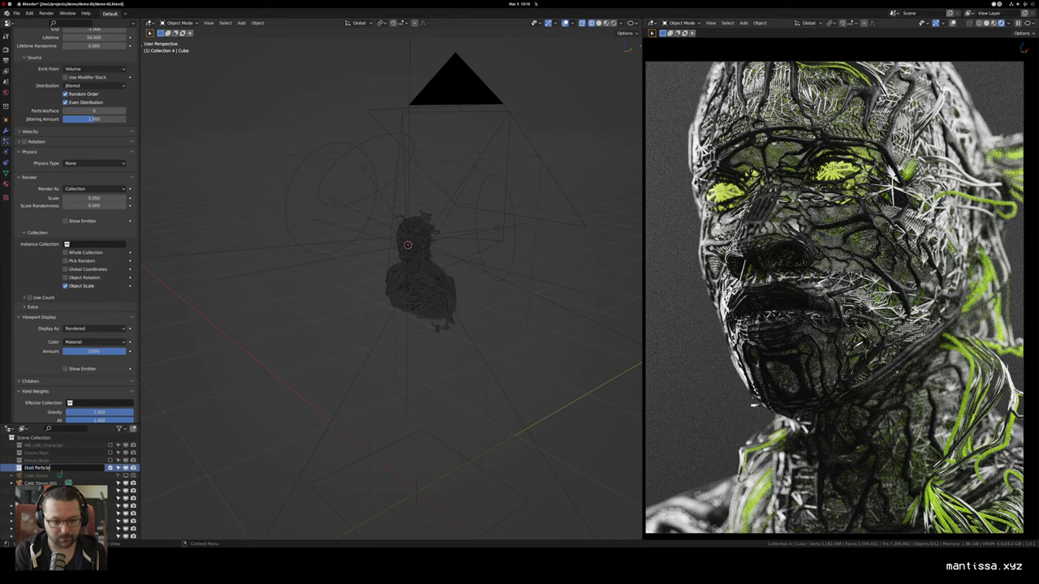
text(s)
key(Return)
drag(39, 506, 39, 469)
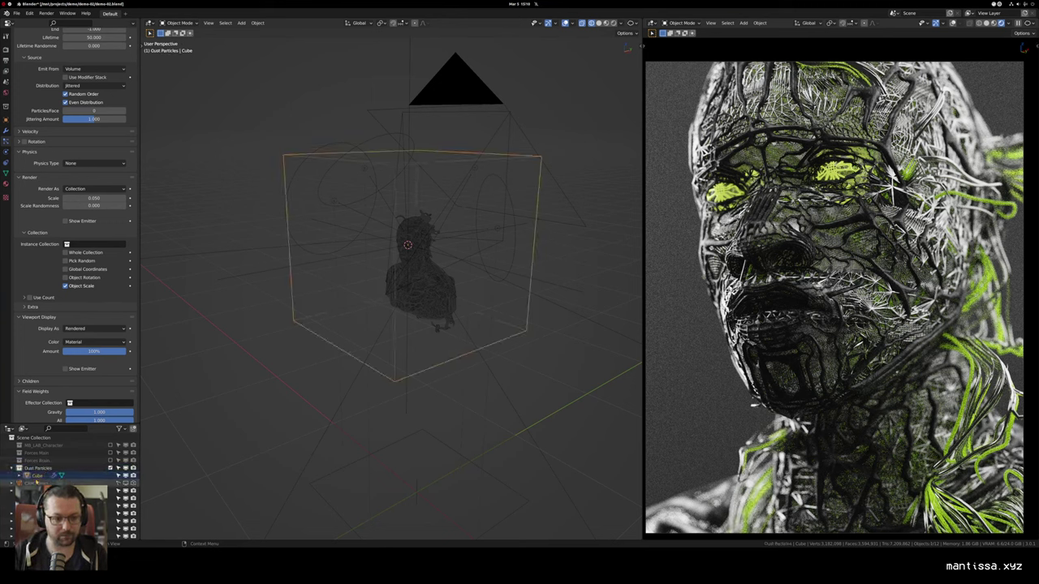
Step: Rename the emitter cube, trying PRT_Dust and settling on EMIT.Dust
double_click(36, 476)
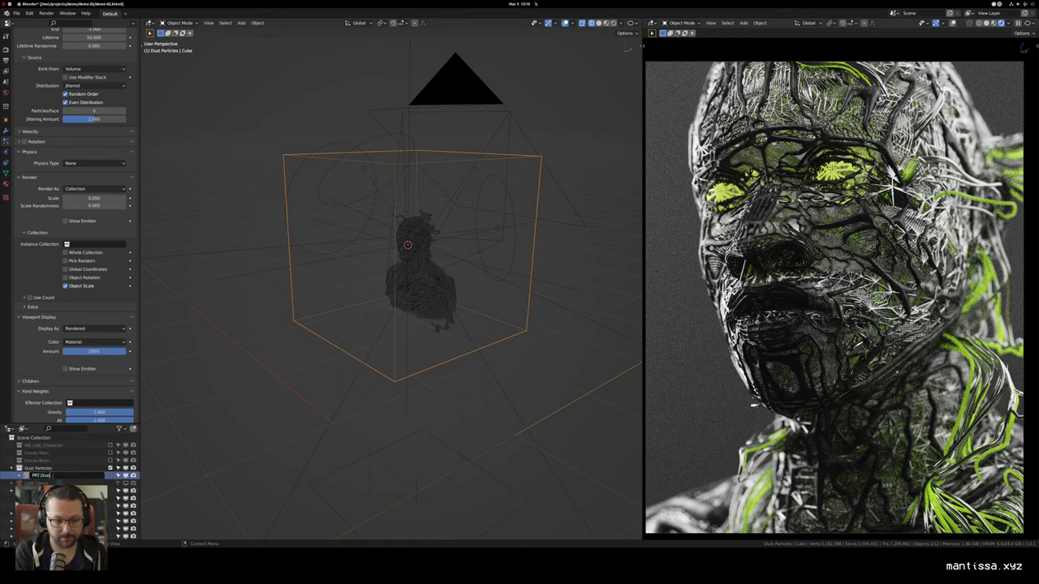
key(Return)
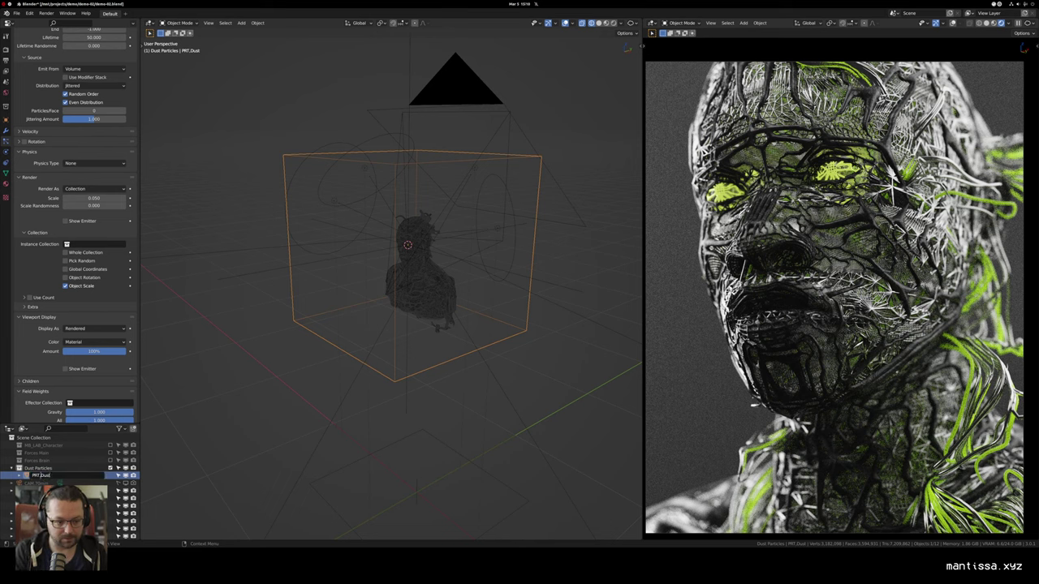
scroll(49, 476, down, 2)
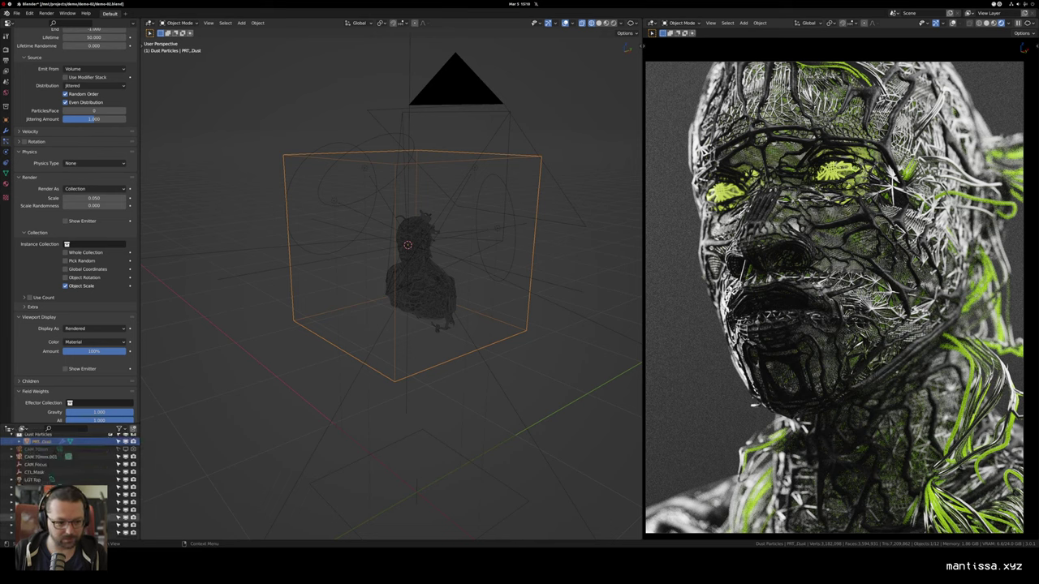
scroll(48, 476, up, 2)
double_click(42, 475)
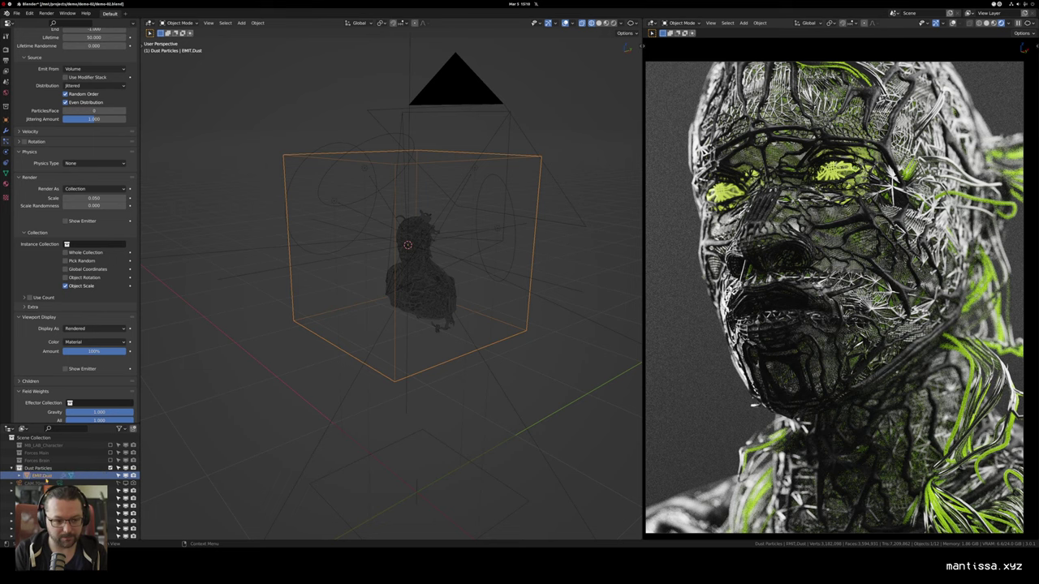
Step: Rename the plane PRT.Dust and move it into the Dust Particles collection
scroll(46, 480, down, 2)
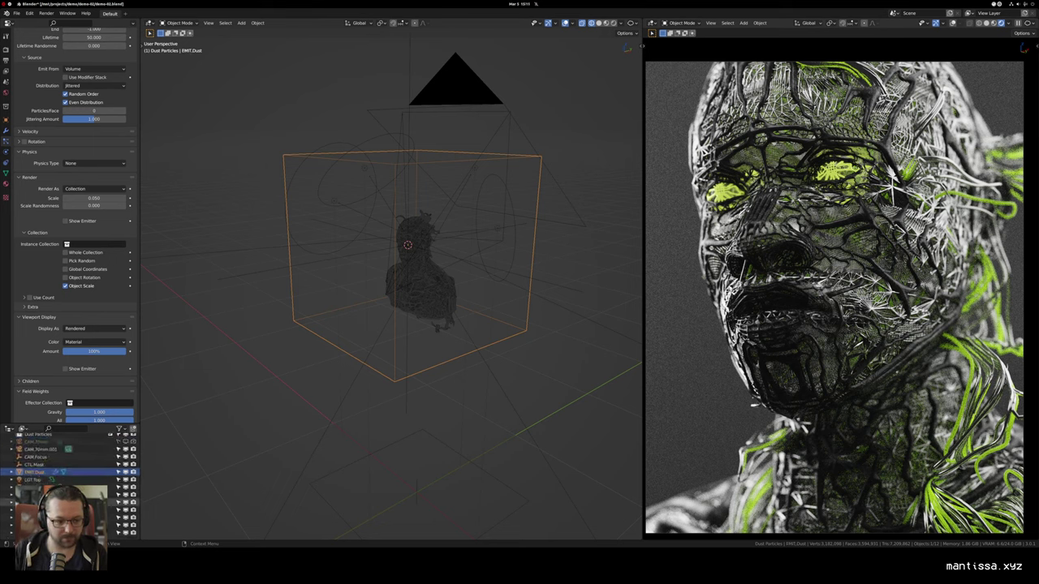
click(135, 533)
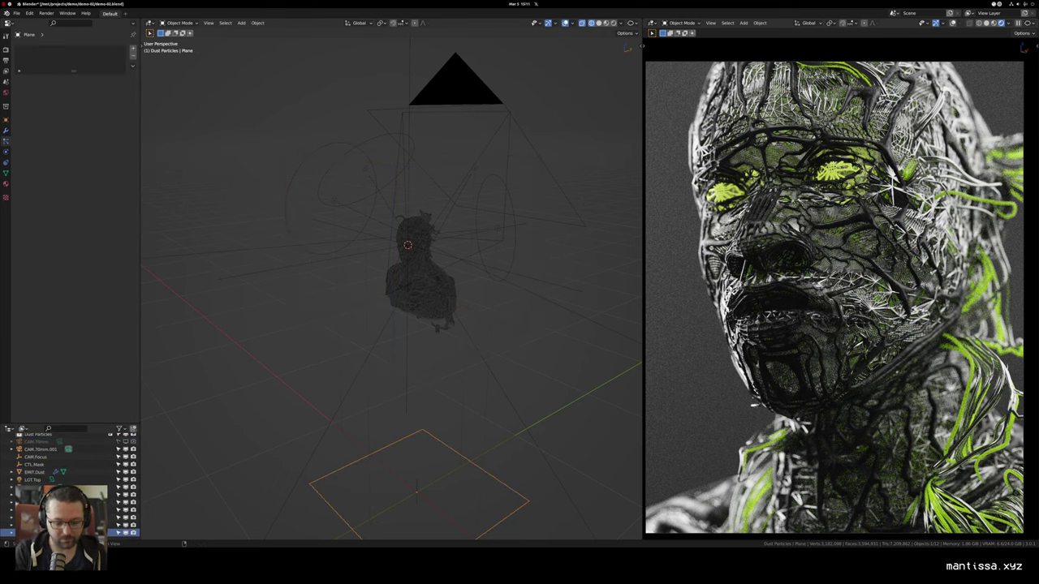
key(F2)
text(PRT.Dust)
key(Return)
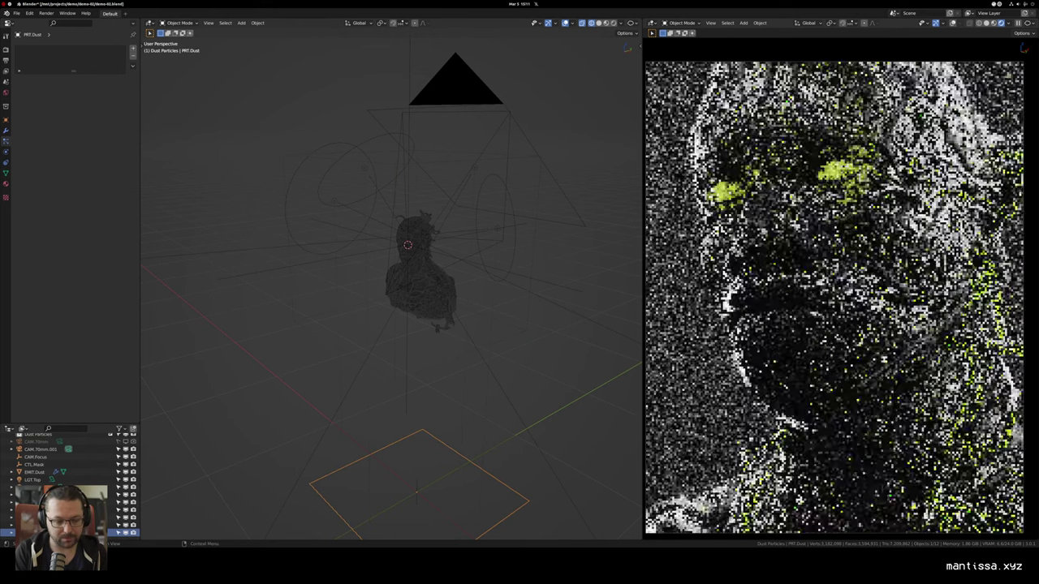
drag(40, 533, 40, 469)
Step: Create a new material for the dust plane in the Shader Editor and delete its Principled BSDF node
drag(396, 371, 398, 333)
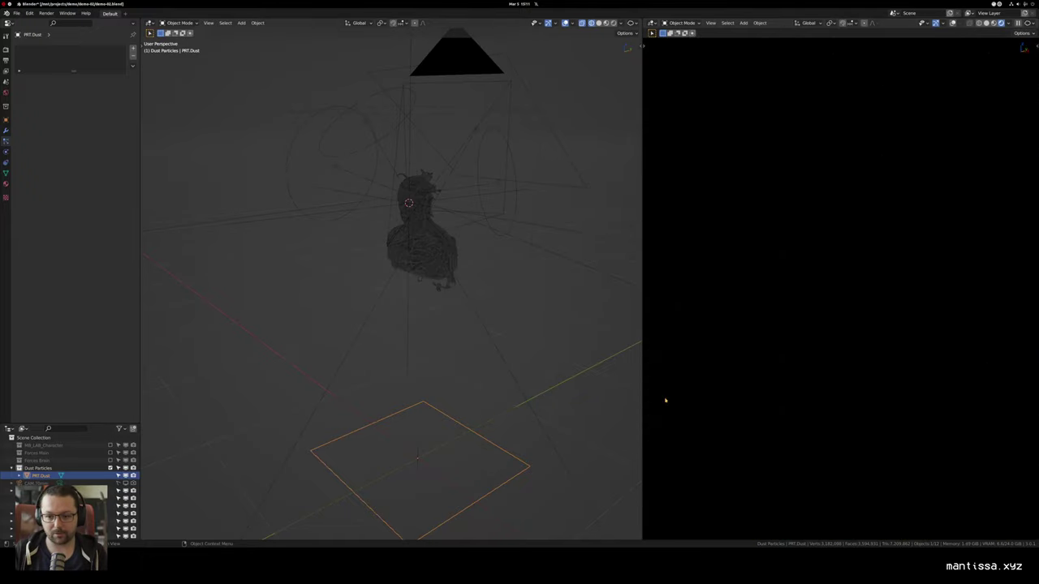
key(KP_Decimal)
key(shift+F3)
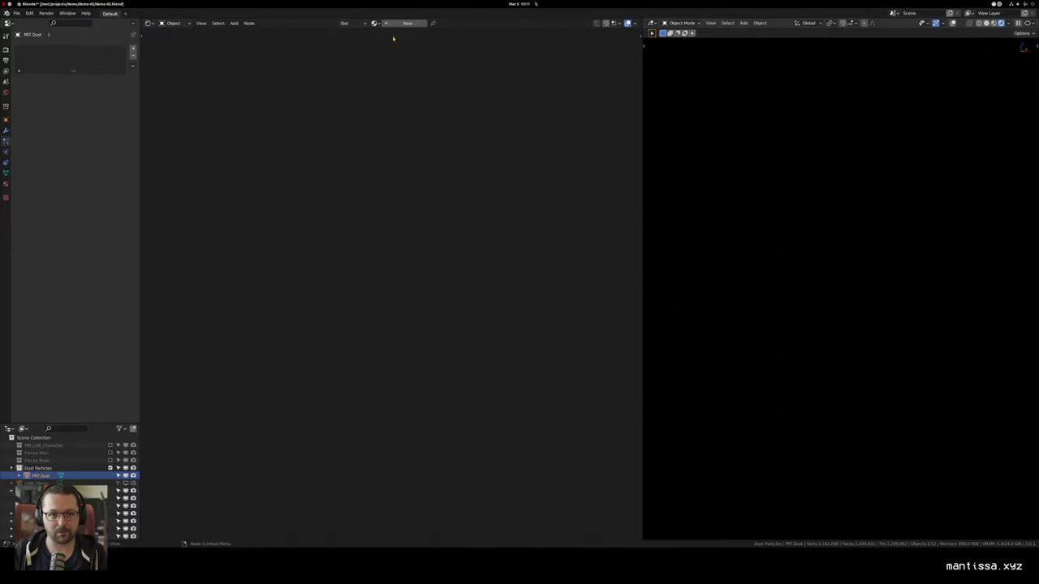
click(399, 24)
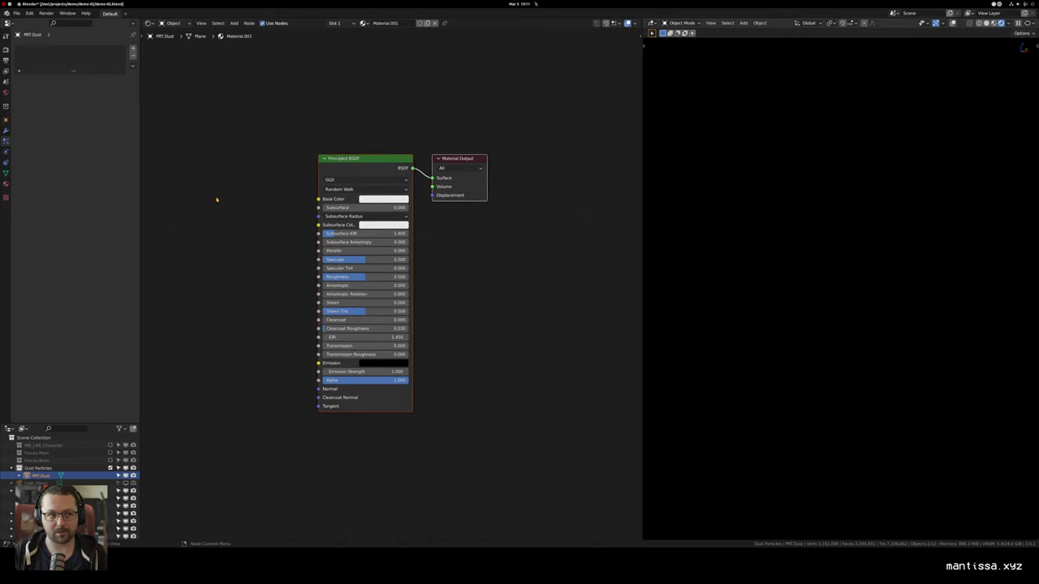
drag(217, 199, 285, 196)
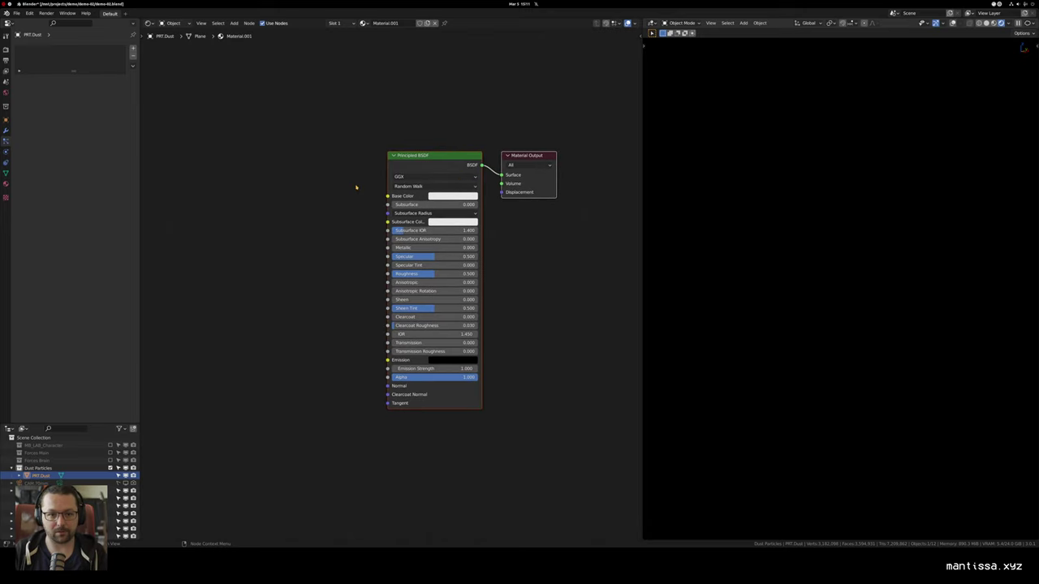
click(401, 166)
key(Delete)
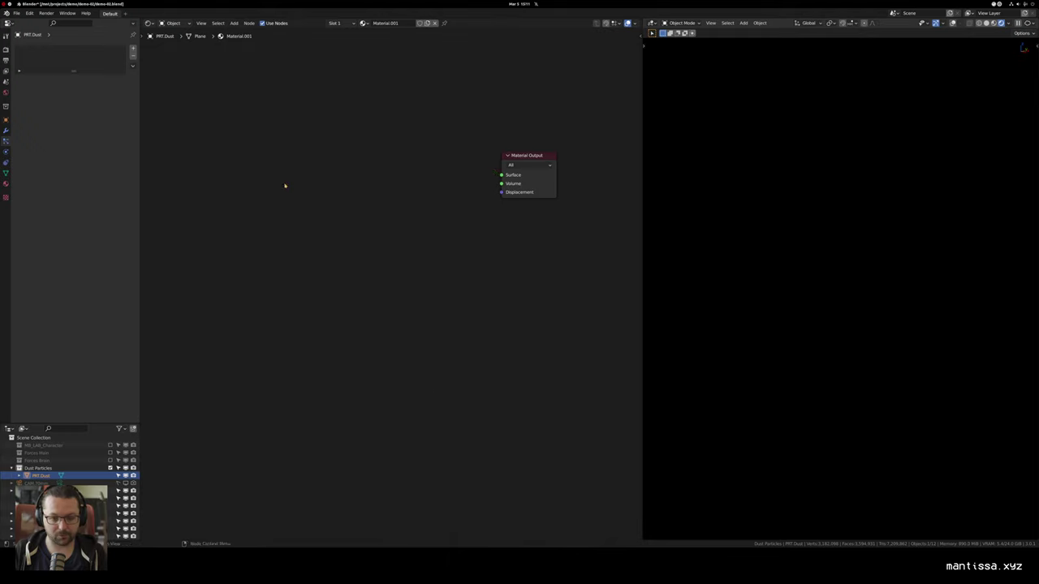
Step: Add a Translucent BSDF, connect it to the Material Output's Surface, and place it lower in the node graph
key(shift+a)
mouse_move(276, 208)
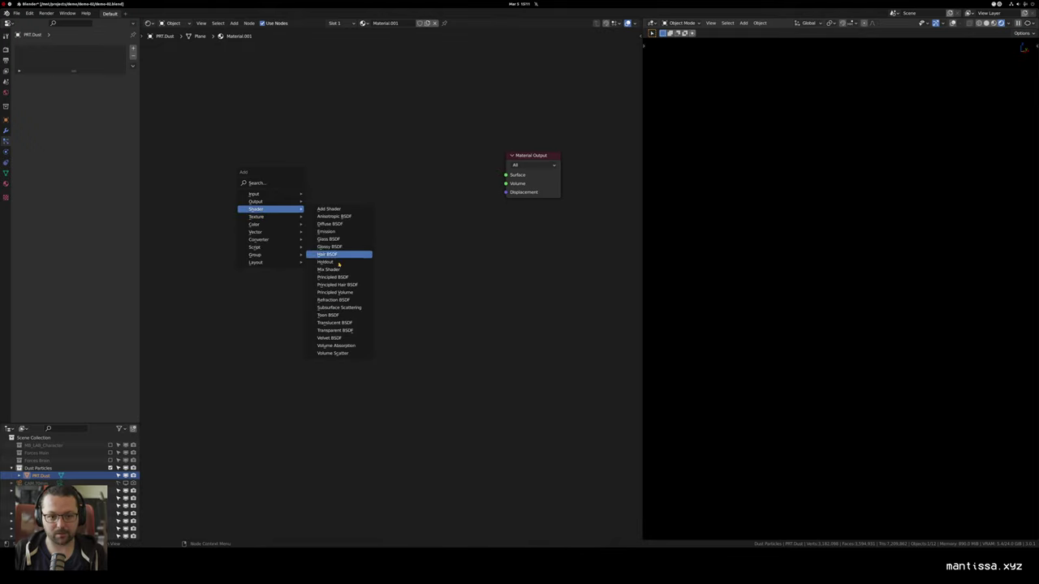
click(337, 323)
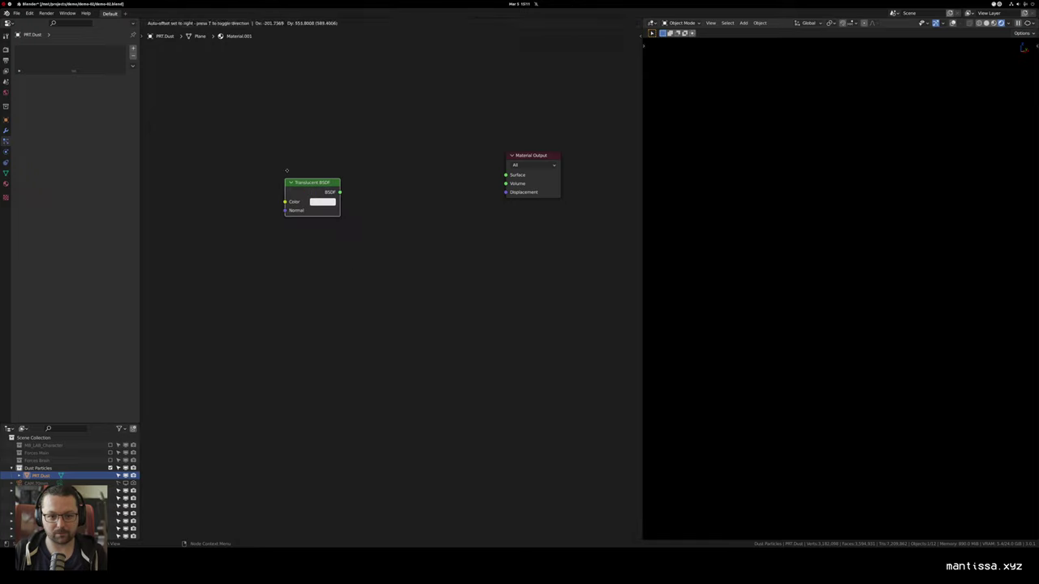
click(287, 166)
drag(313, 183, 410, 232)
ctrl+shift+click(387, 196)
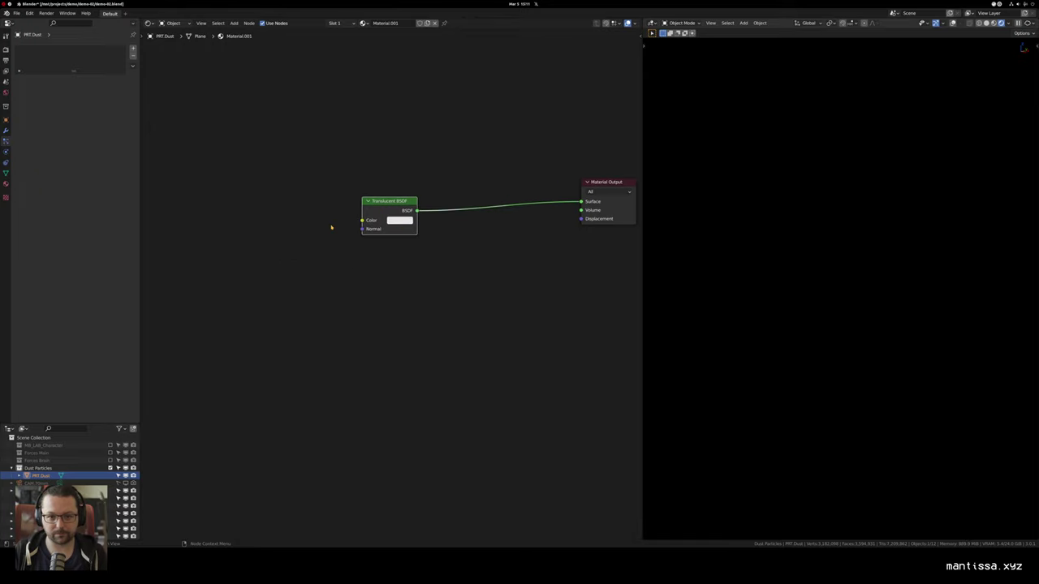
key(g)
click(399, 306)
Step: Add a Gradient Texture above the Translucent BSDF and preview its color through a Viewer node
key(shift+a)
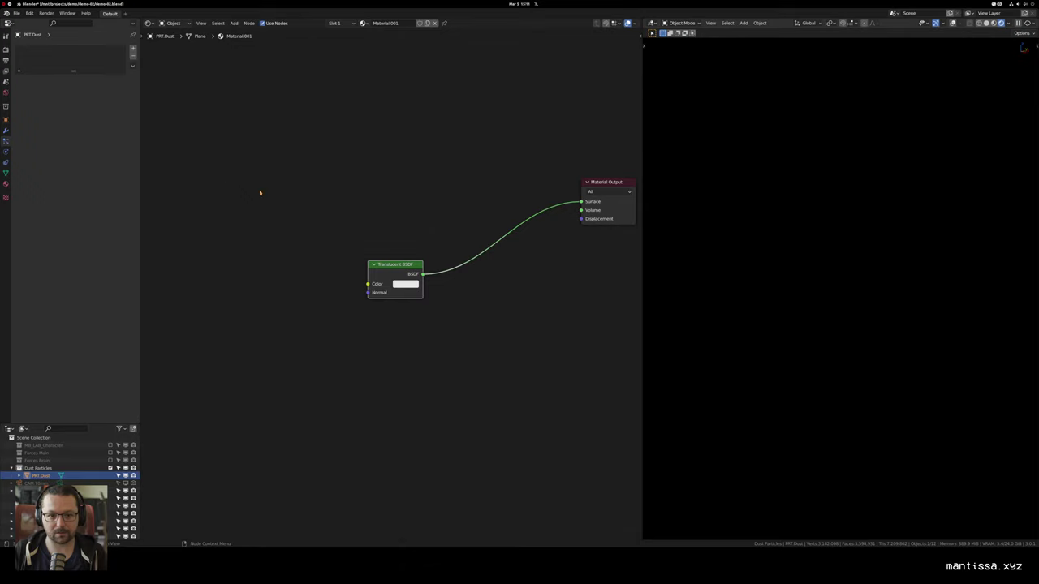
key(shift+a)
mouse_move(318, 195)
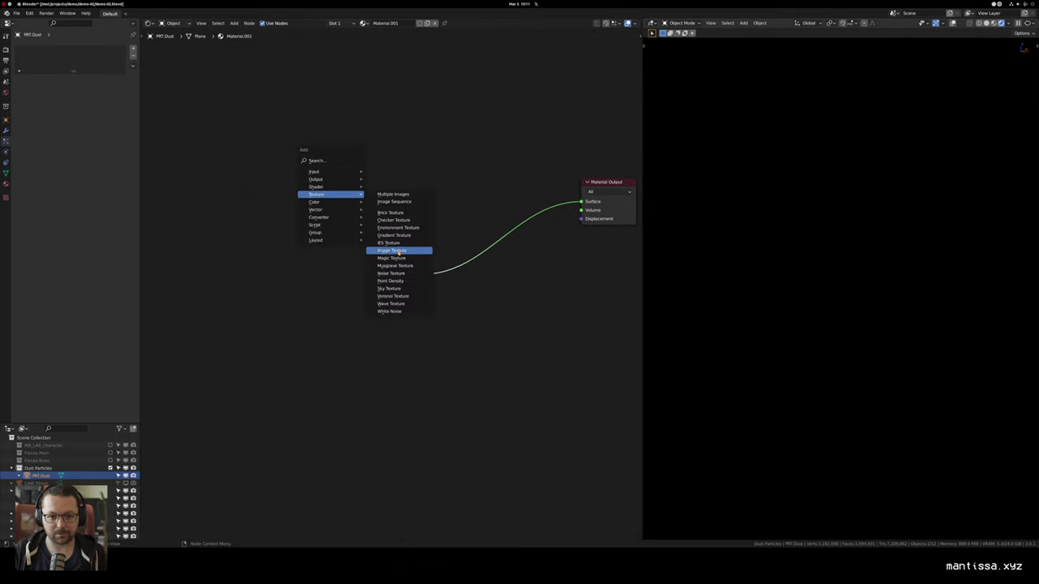
click(395, 235)
click(361, 210)
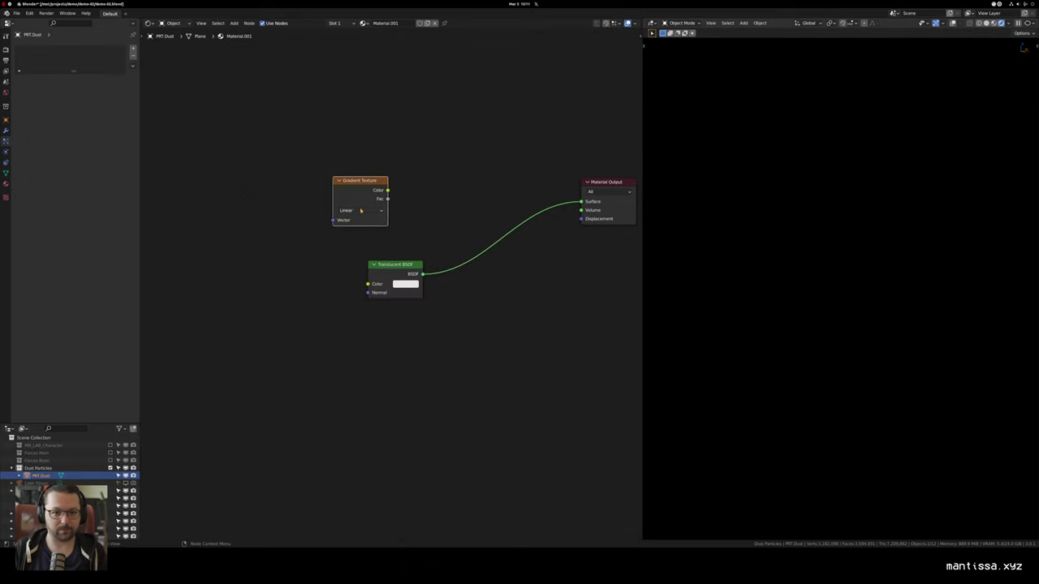
ctrl+shift+click(360, 192)
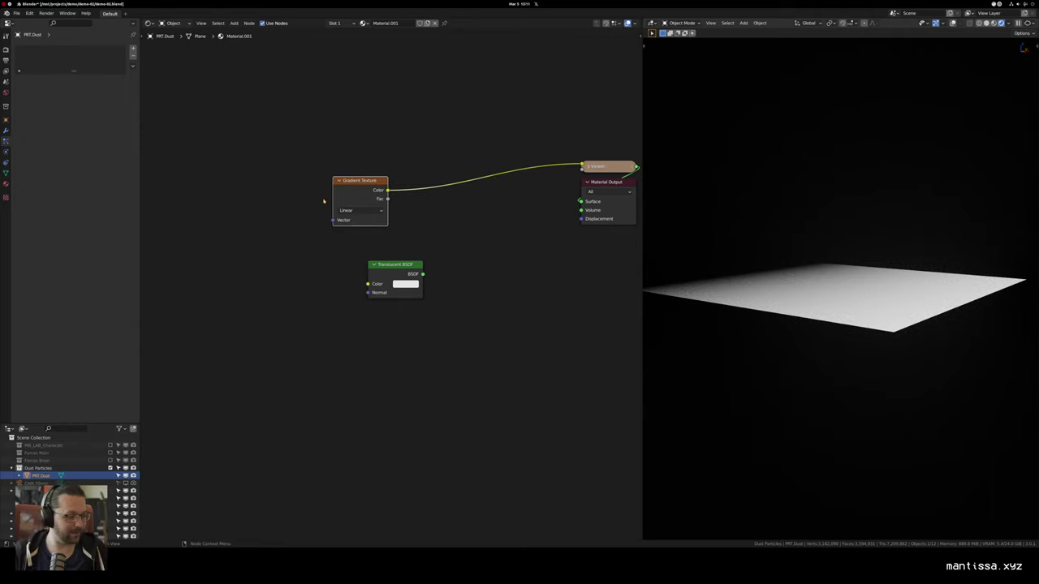
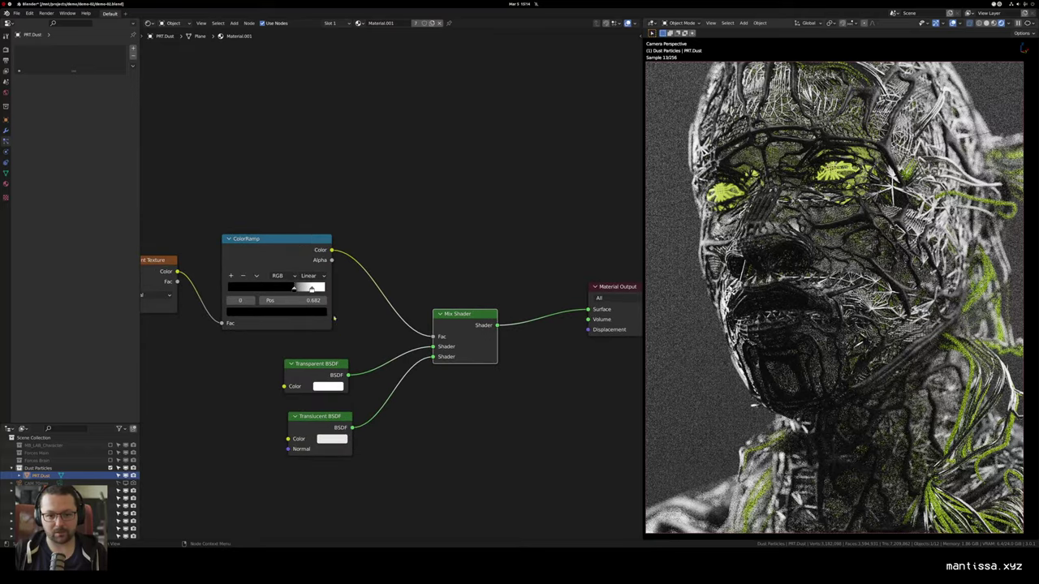
Step: Darken the ColorRamp's white stop to light grey and shift the ColorRamp node away from the Gradient Texture
click(313, 290)
click(280, 311)
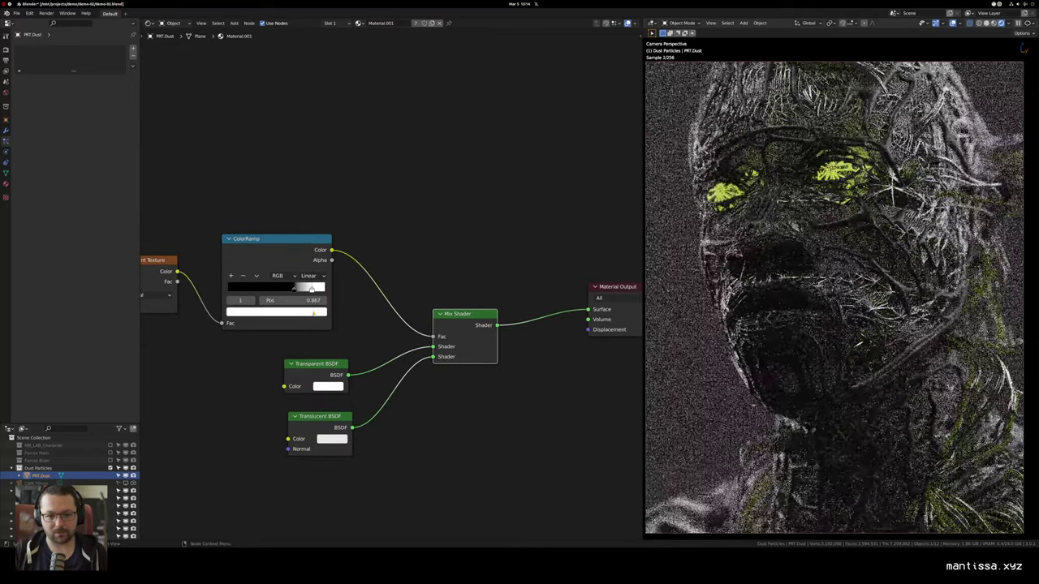
click(315, 314)
drag(305, 193, 306, 195)
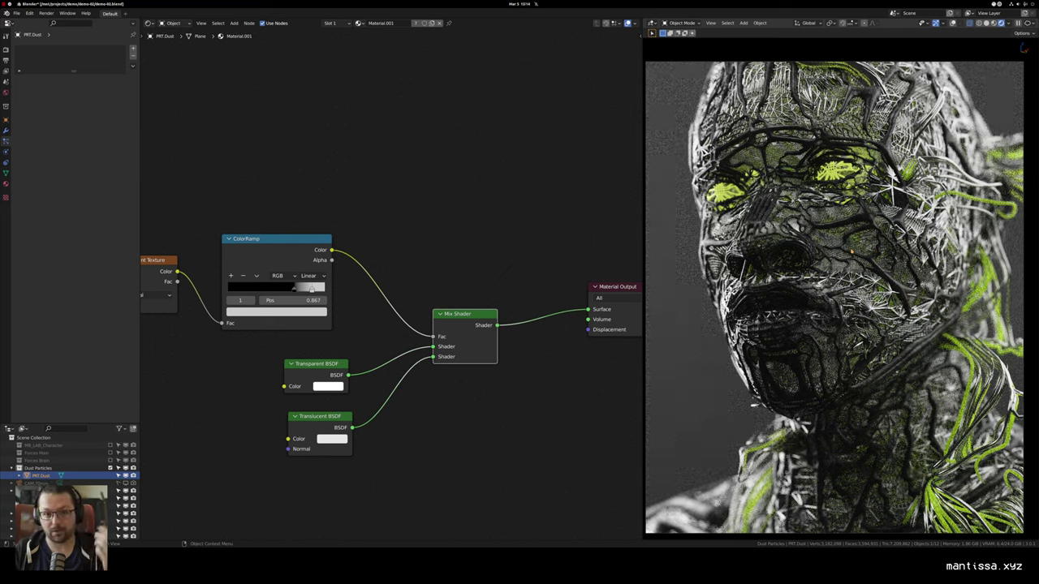
scroll(452, 254, left, 2)
scroll(351, 256, left, 3)
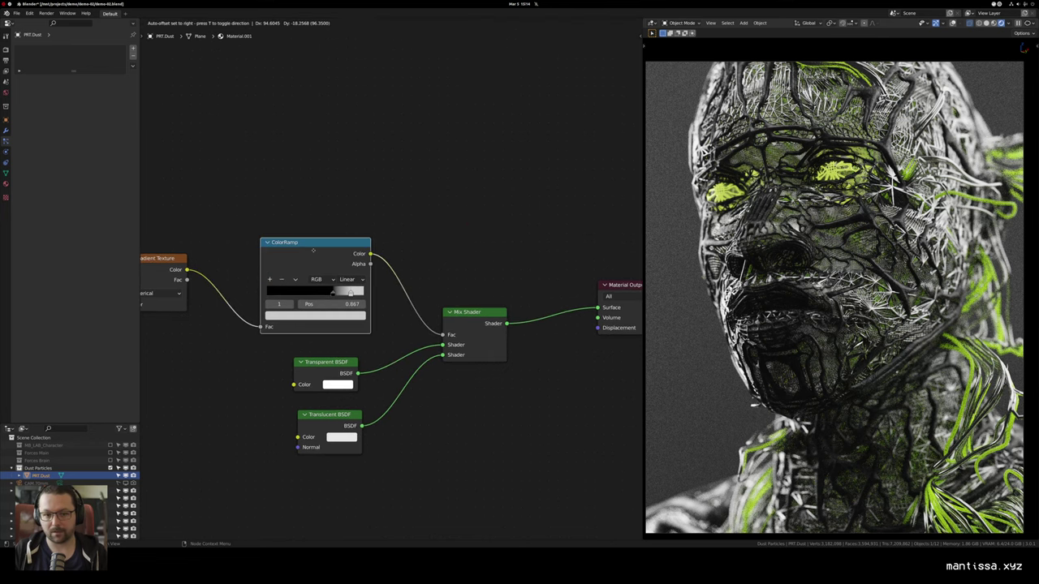
scroll(390, 236, down, 3)
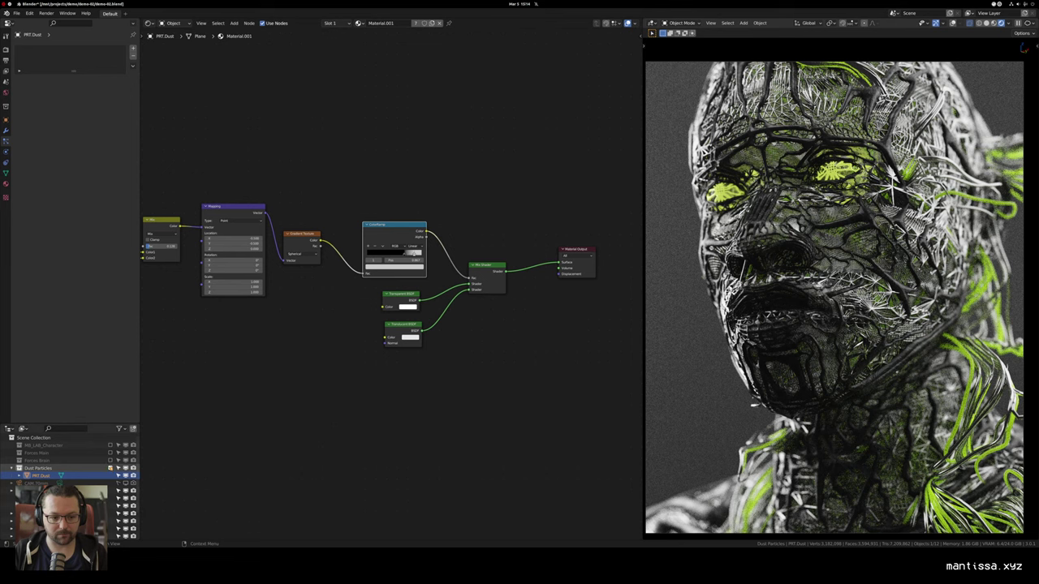
Step: Exclude the Dust Particles collection from the view layer and set it as the EMIT.Dust particles' instance collection
click(109, 468)
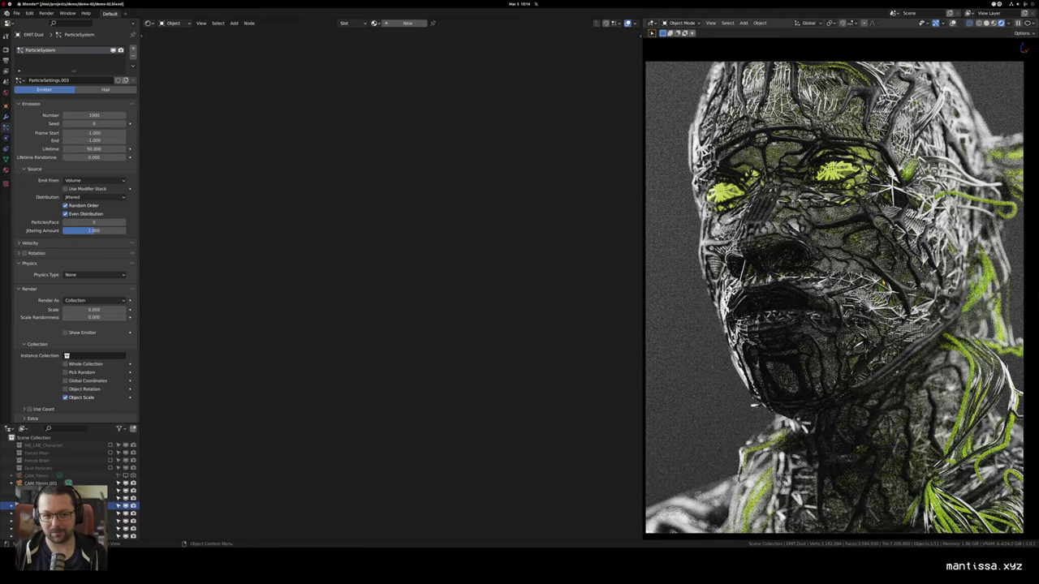
click(96, 356)
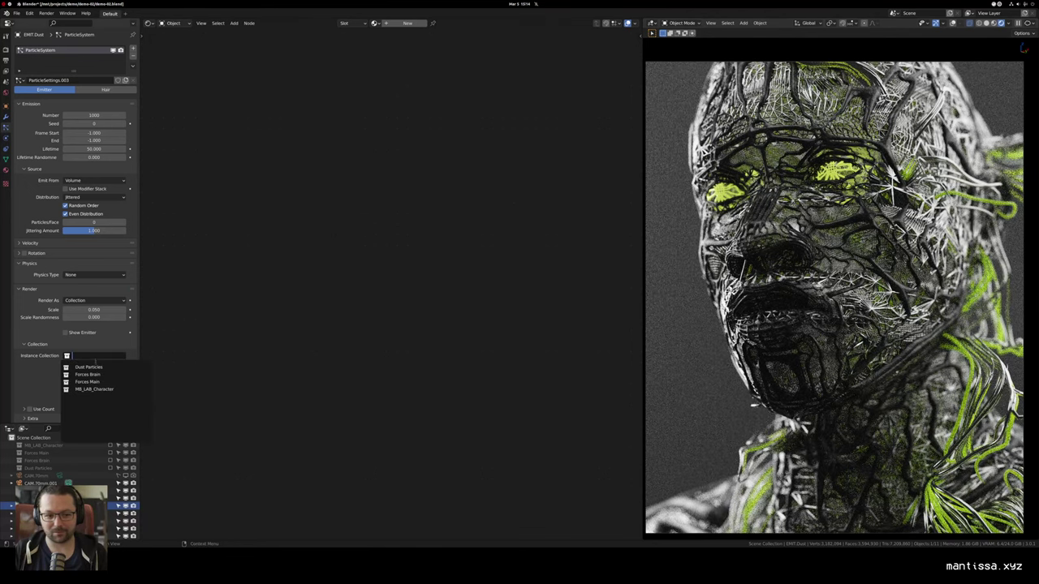
click(89, 366)
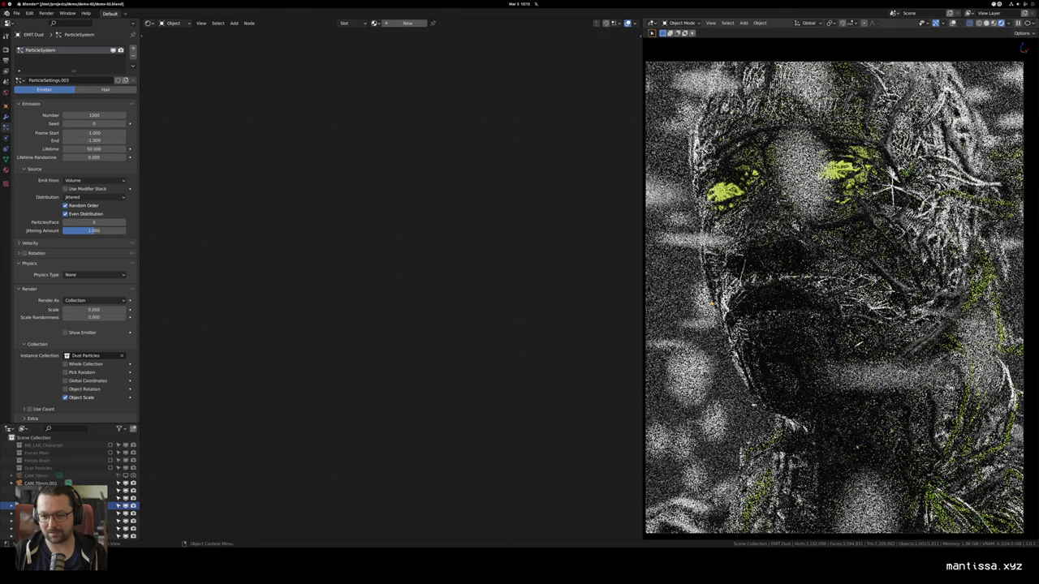
Step: Enable particle rotation with Randomize at 1.000 and Randomize Phase at 2.000
click(23, 253)
click(37, 253)
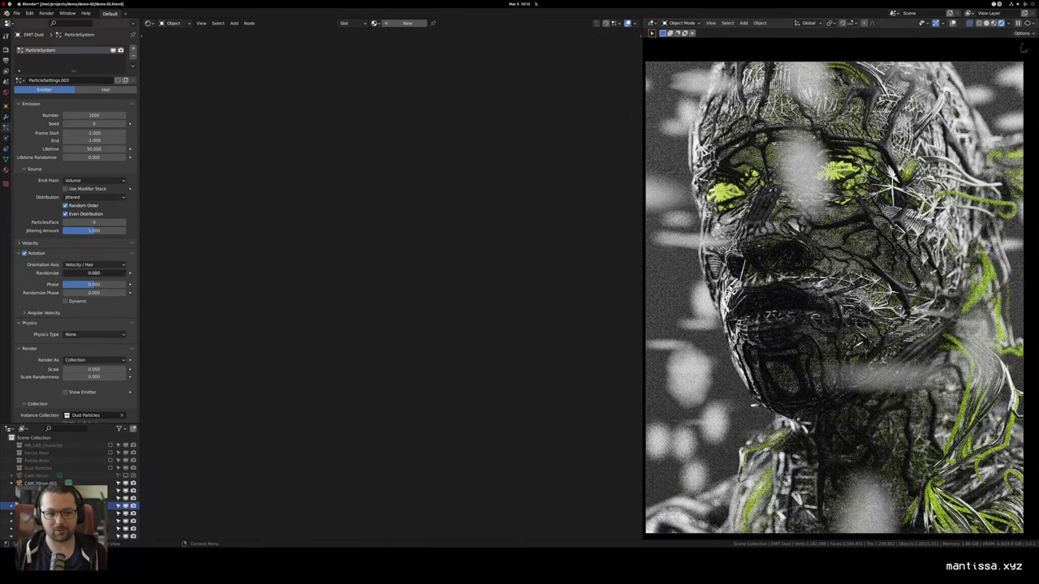
drag(93, 293, 136, 290)
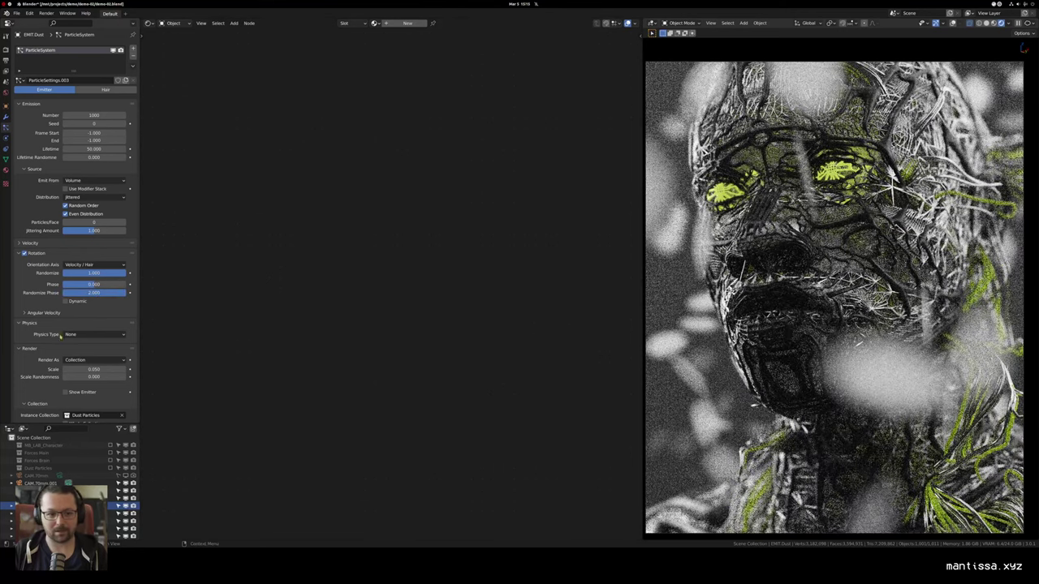
Step: Set the dust particles' render scale to 0.001 and scale randomness to 0.5
click(98, 370)
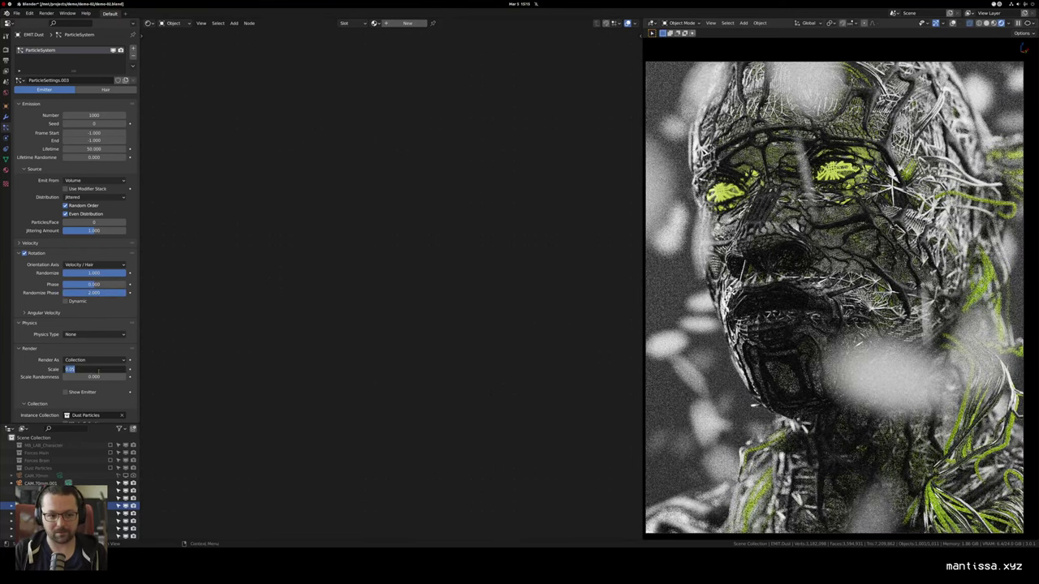
text(.001)
key(Return)
click(98, 378)
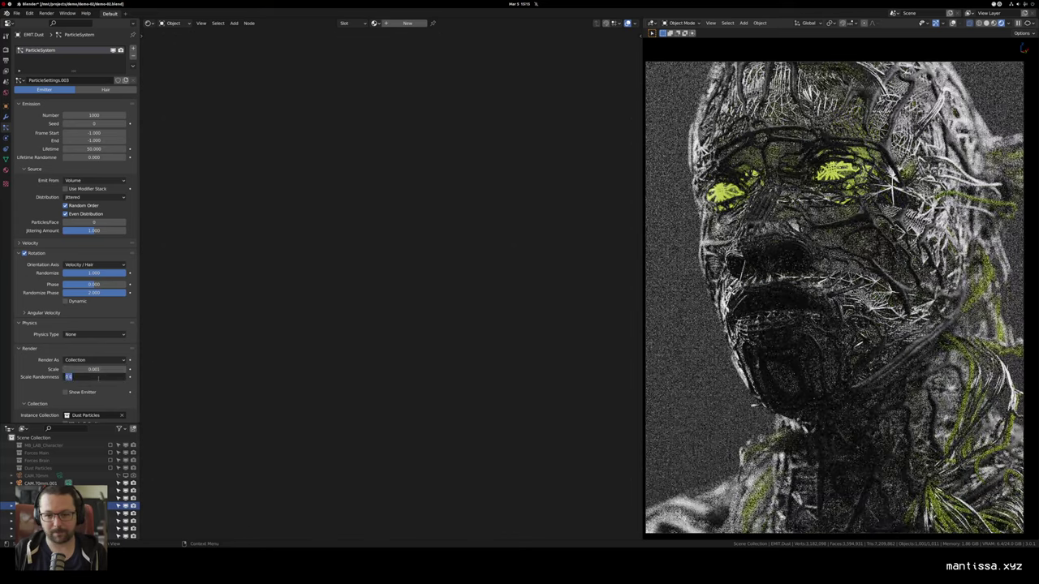
text(.5)
key(Return)
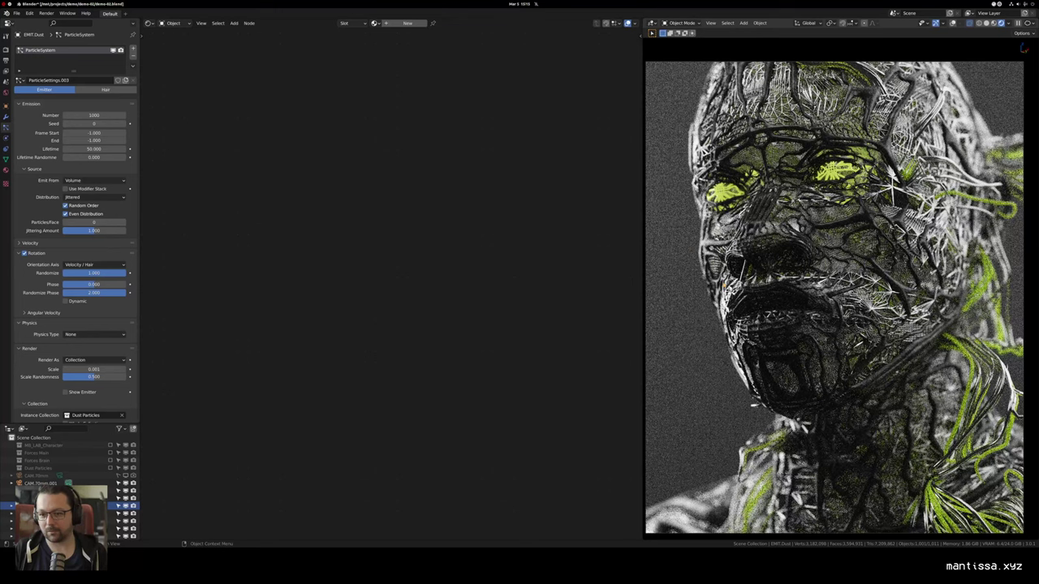
Step: Switch the node editor to the World shader and disconnect the Principled Volume from the World Output
click(173, 23)
click(176, 41)
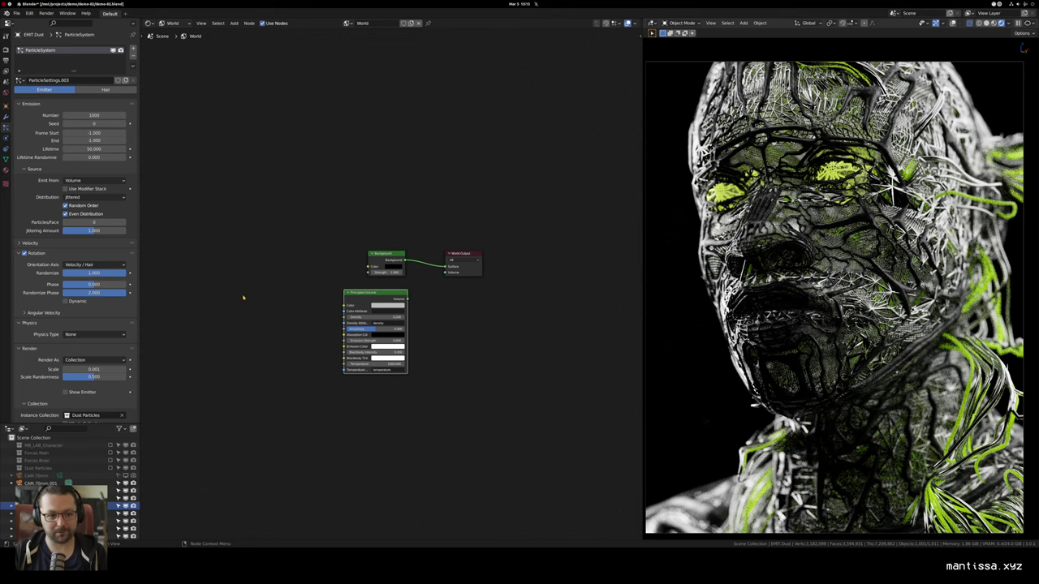
Step: Set the dust particles' render scale to 0.002
click(100, 369)
key(BackSpace)
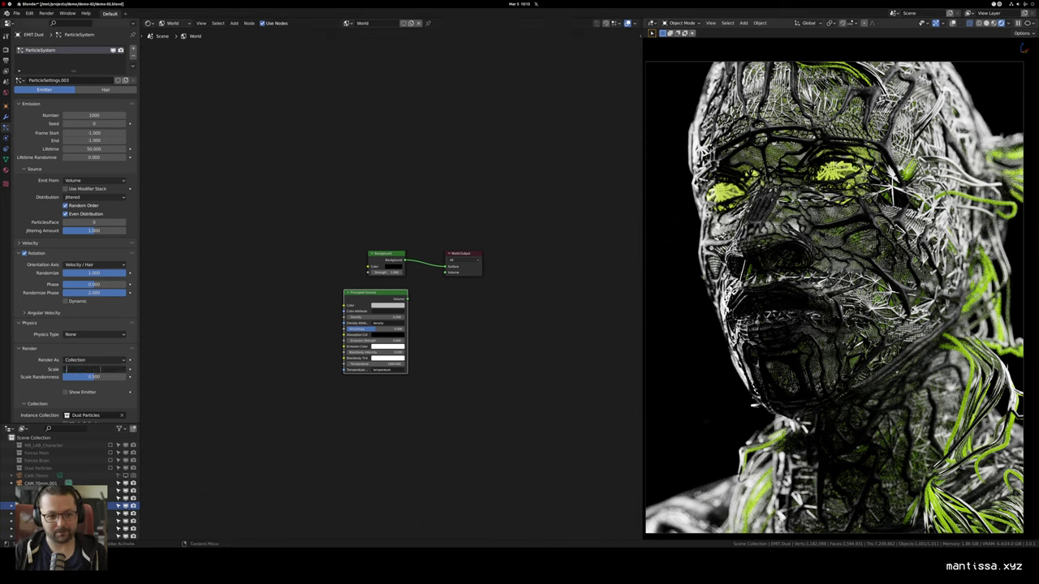
text(.002)
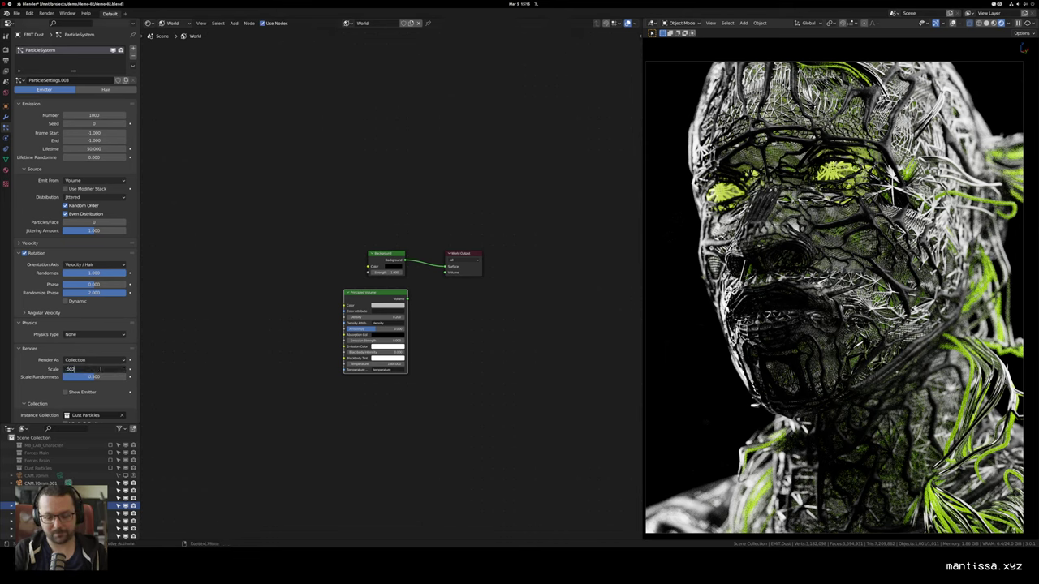
key(Return)
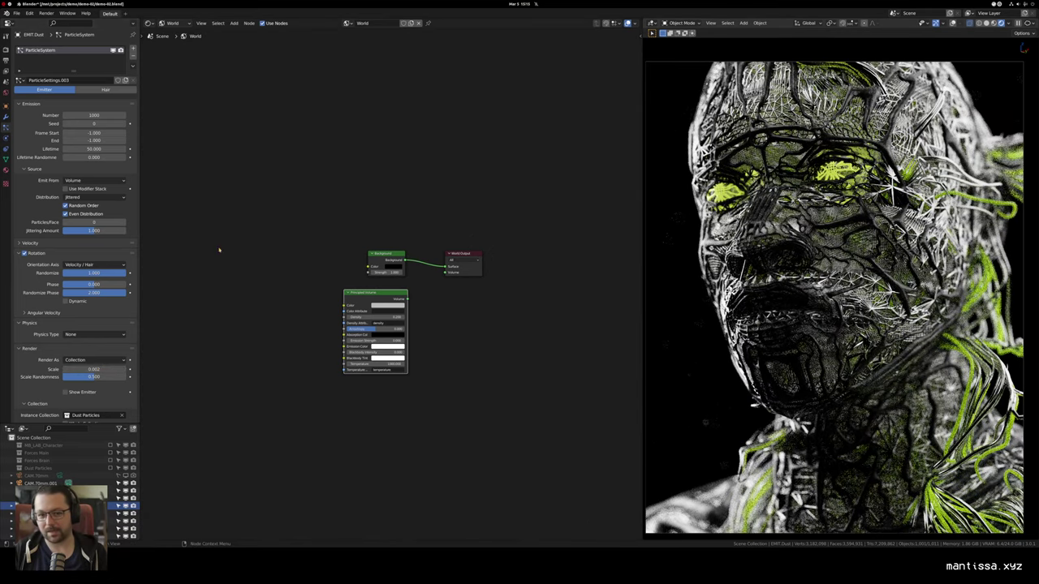
Step: Step the dust particle seed up to 3 to vary the distribution
click(124, 124)
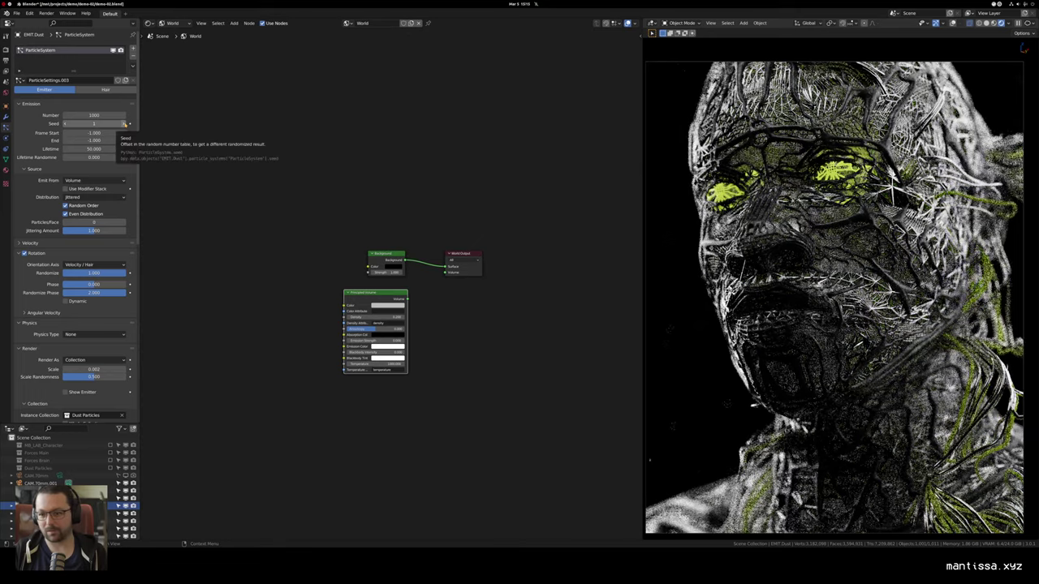
click(124, 123)
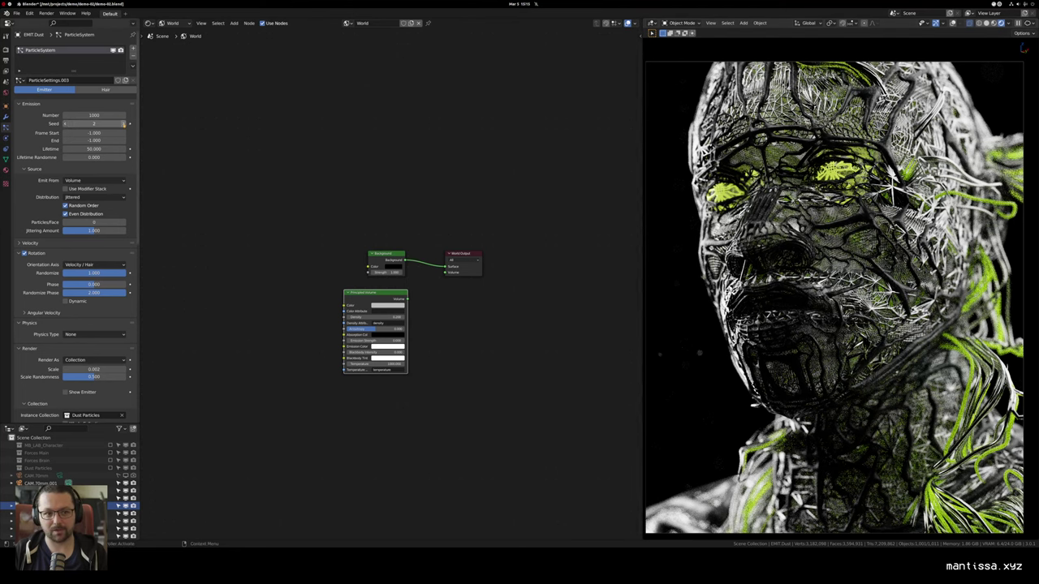
click(124, 124)
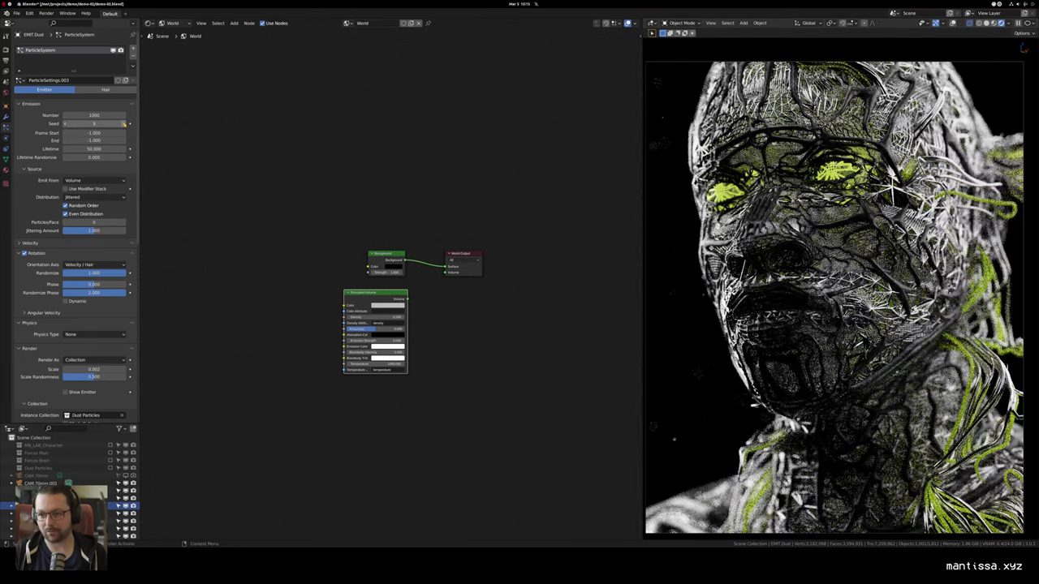
Step: Continue stepping the dust particle seed up to 11 to try other distributions
click(124, 123)
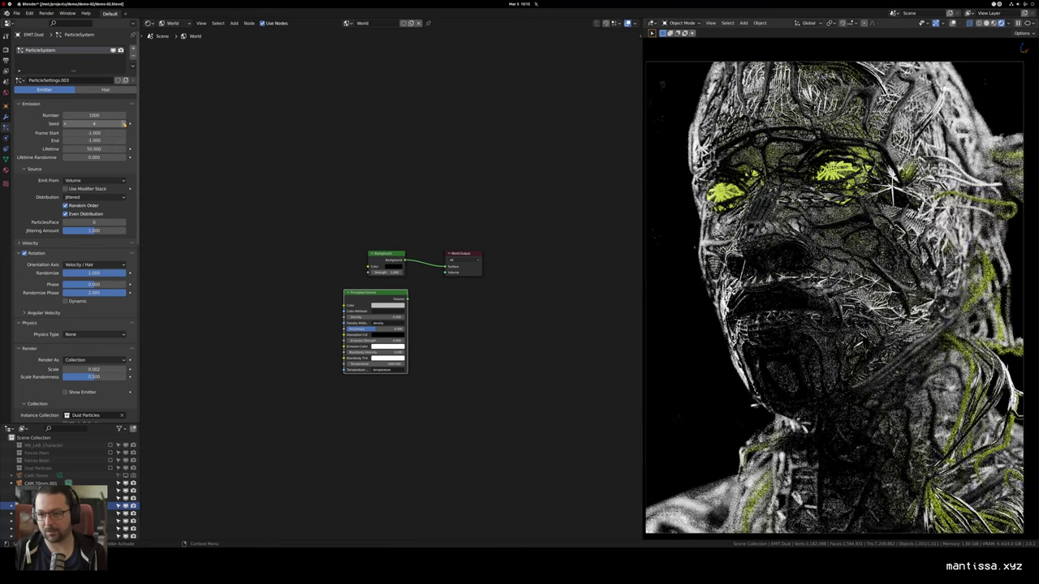
click(124, 124)
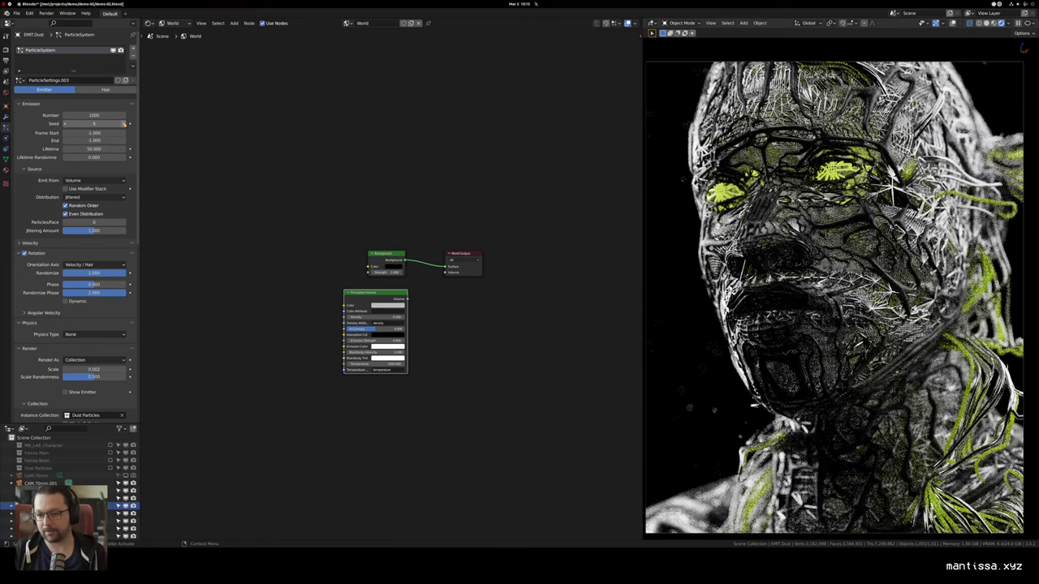
click(124, 124)
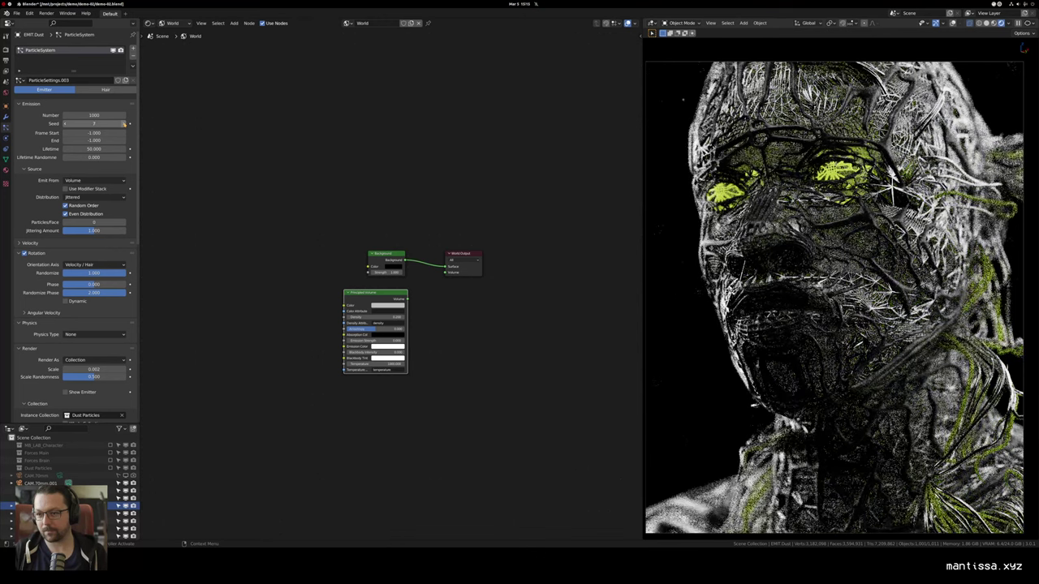
click(124, 123)
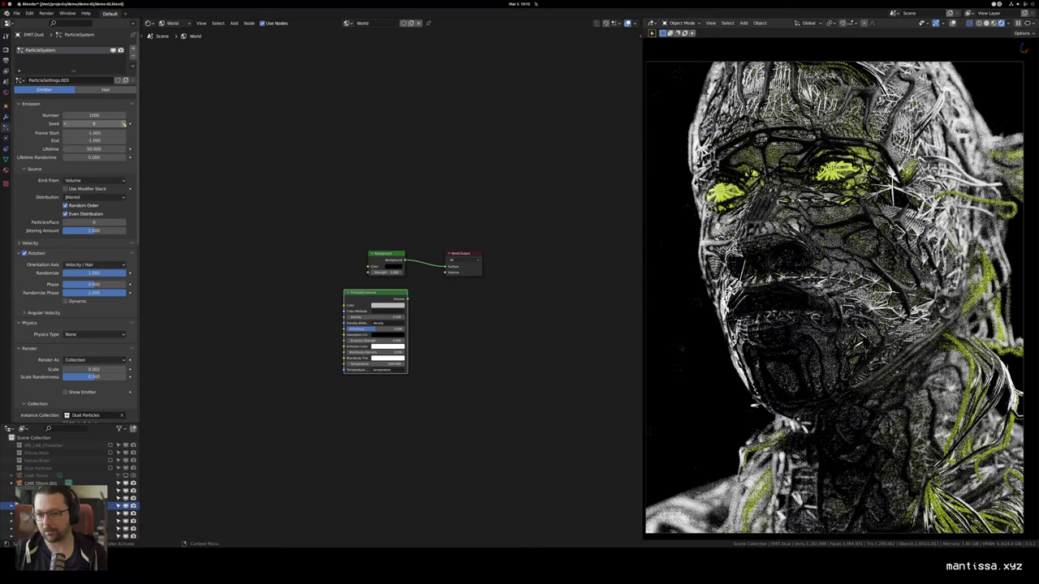
click(125, 123)
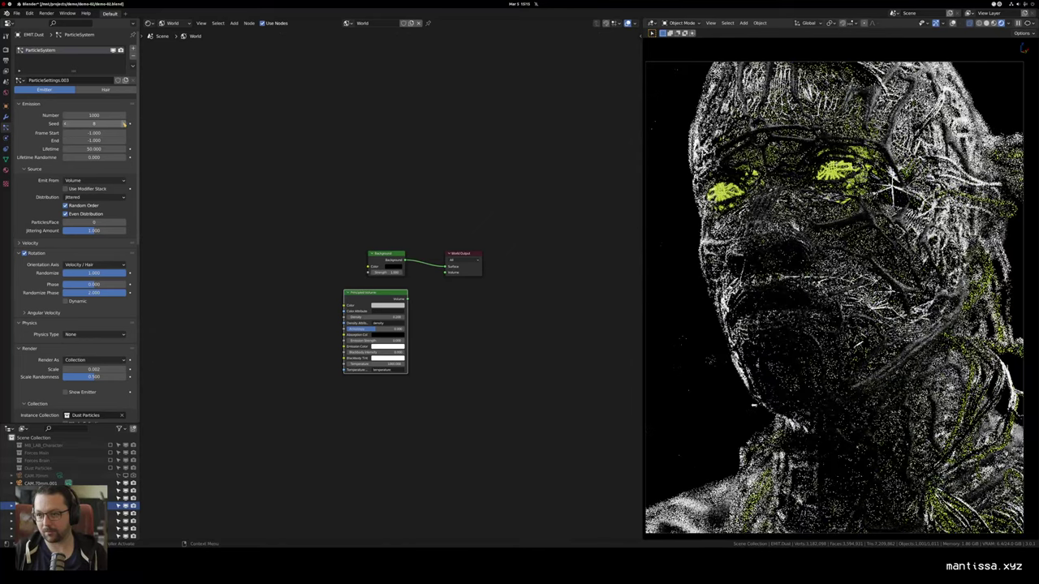
click(124, 123)
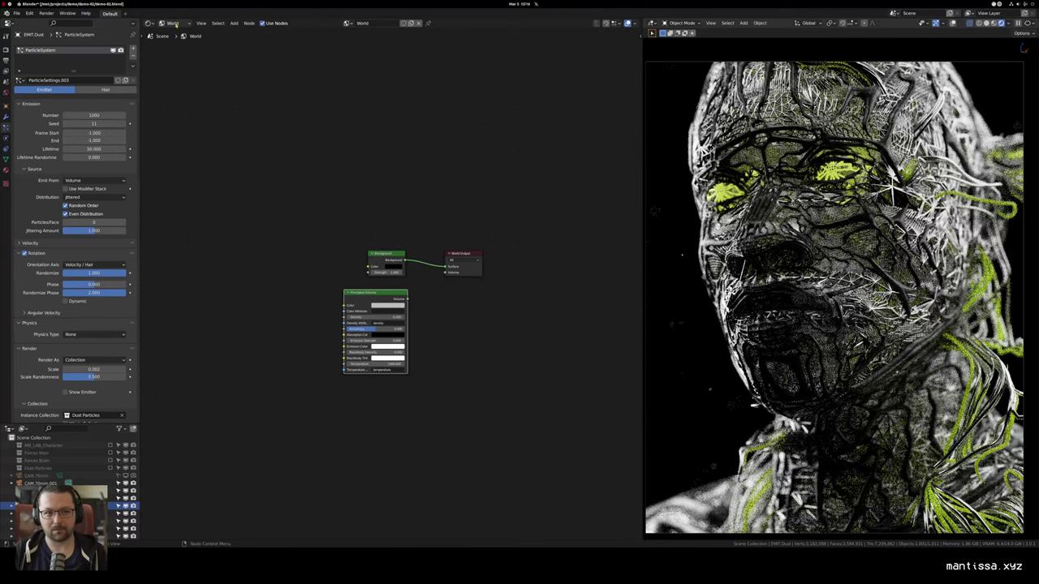
Step: Reconnect the Principled Volume to the World Output's Volume input
scroll(470, 302, up, 1)
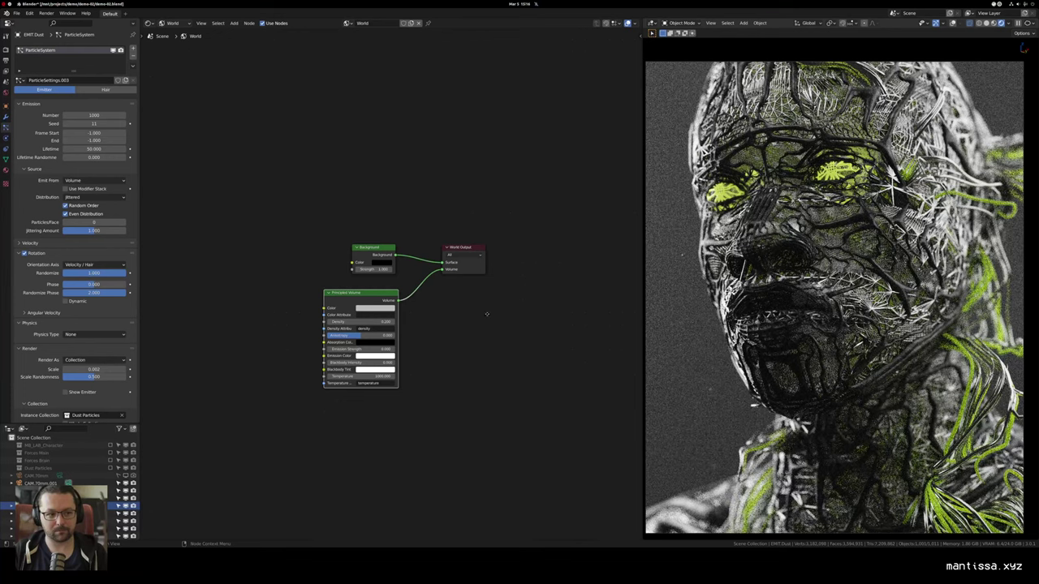
scroll(487, 315, up, 2)
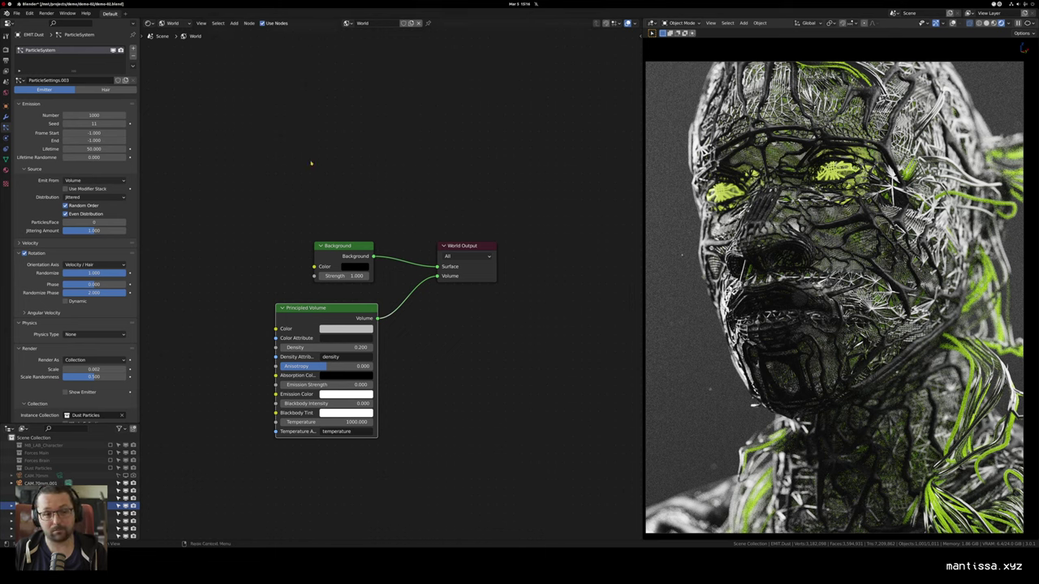
Step: Switch the node editor to object shaders, enable the Dust Particles collection and display the dust plane's material
click(168, 23)
click(173, 34)
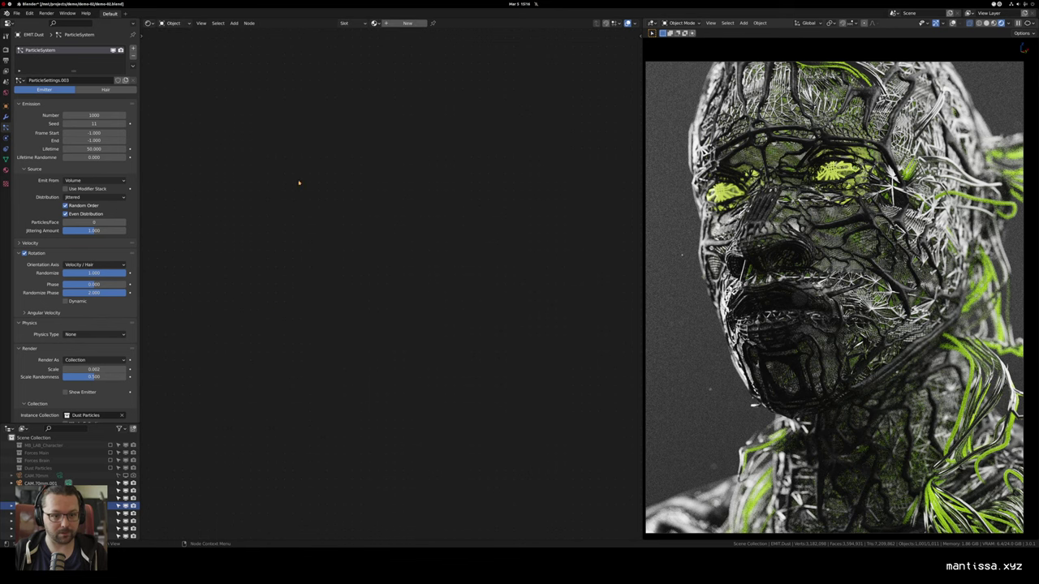
click(110, 468)
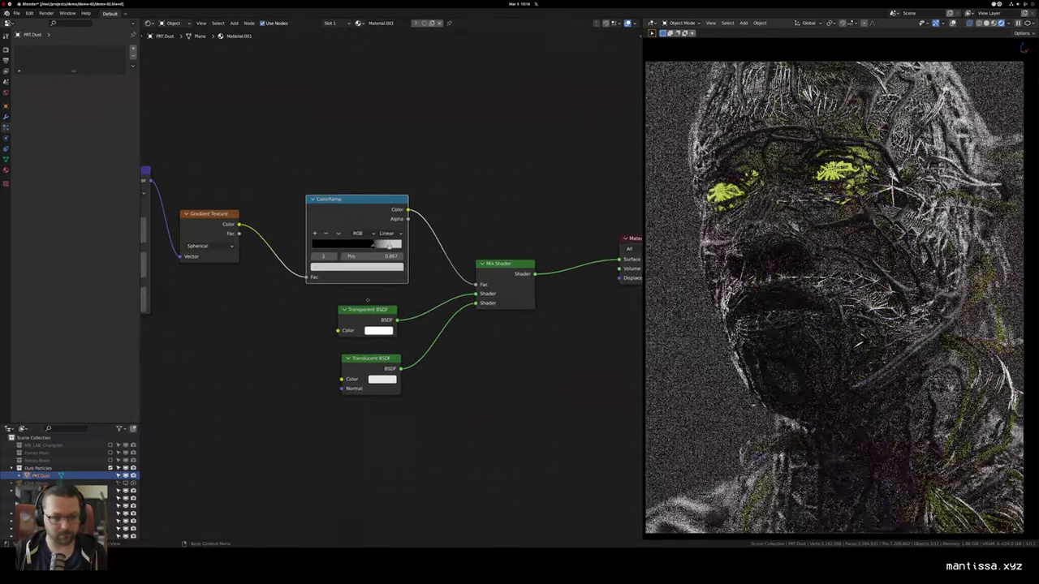
Step: Examine the dust material's node chain, including the Object Info randomness, Noise Texture, Mix and Mapping nodes
scroll(393, 279, left, 8)
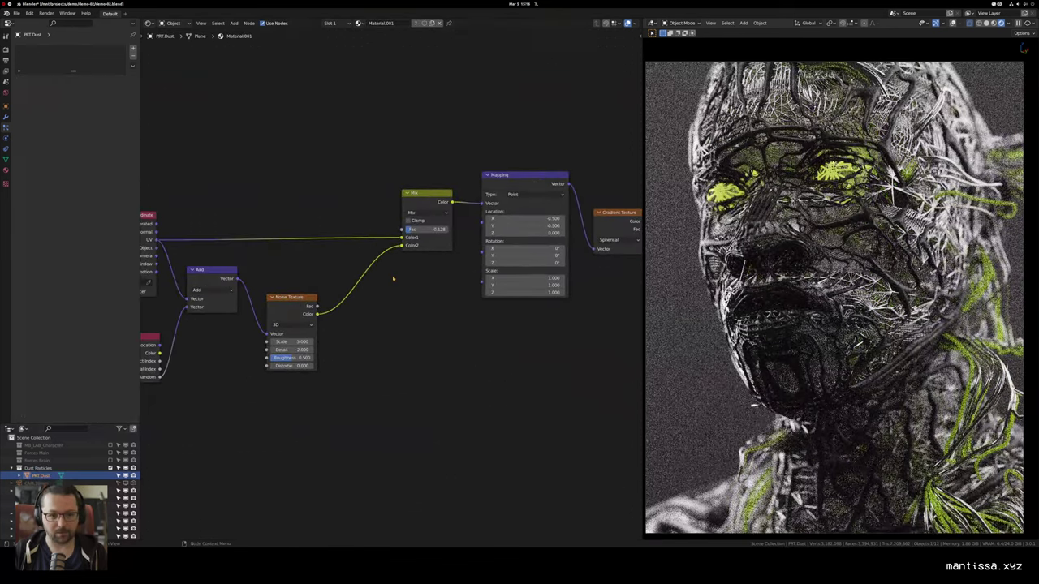
scroll(393, 280, left, 5)
scroll(273, 375, right, 5)
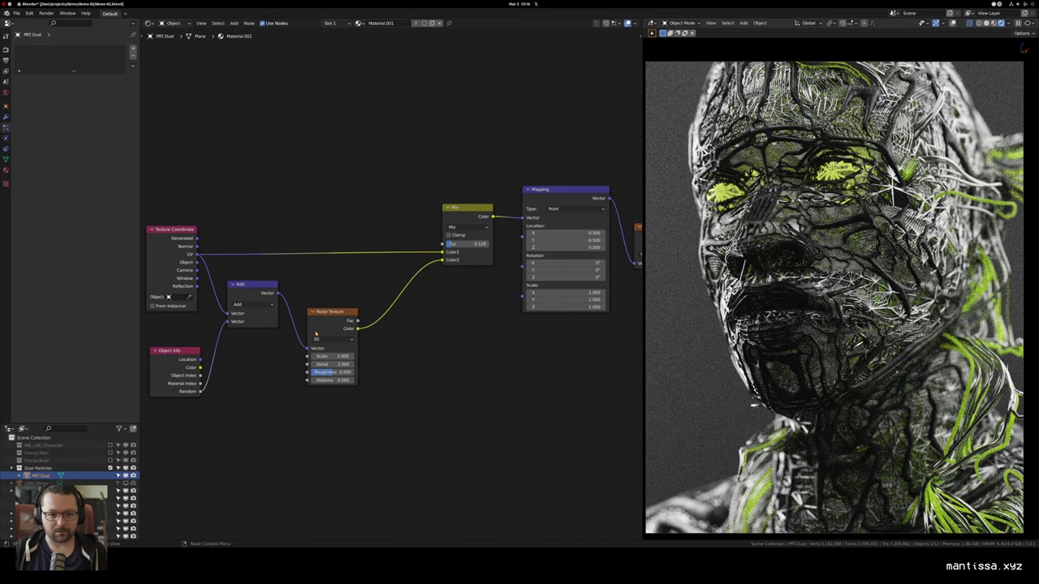
drag(545, 217, 446, 249)
drag(304, 271, 360, 261)
scroll(426, 218, down, 1)
scroll(360, 261, up, 3)
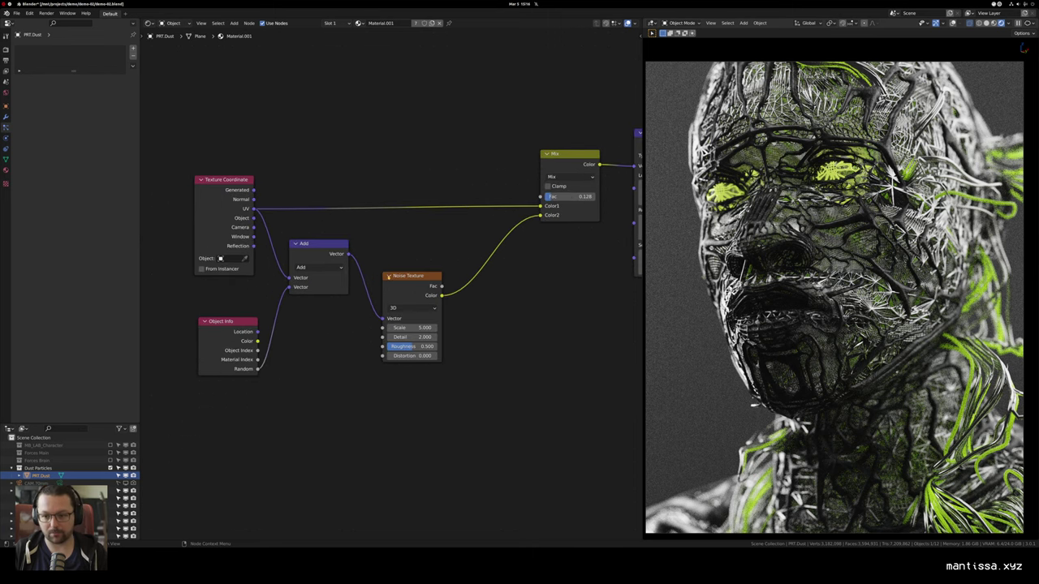
scroll(396, 263, right, 3)
scroll(395, 263, up, 1)
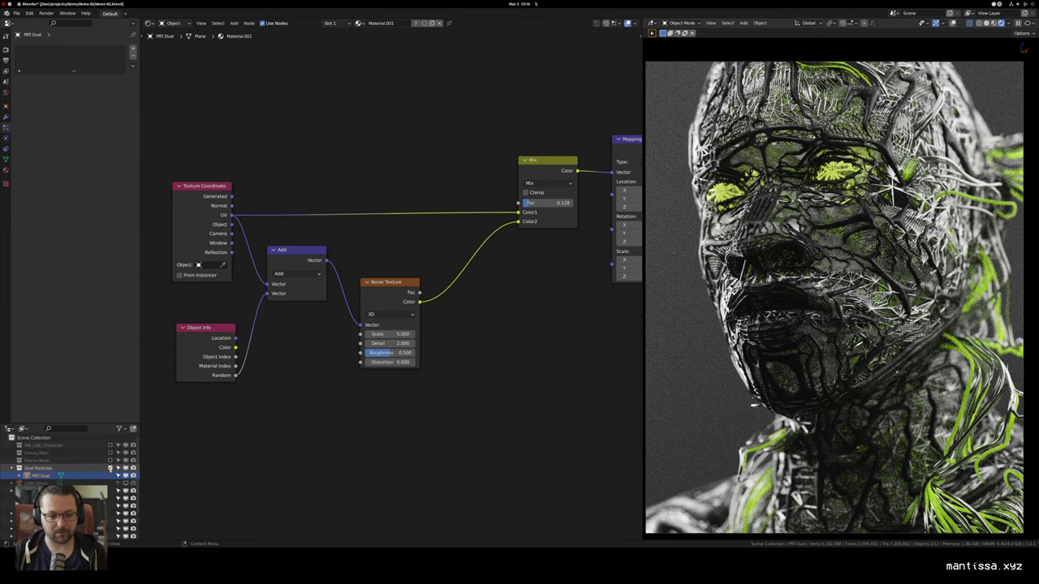
Step: Exclude the Dust Particles collection from the view layer again and select the EMIT.Dust emitter
click(110, 468)
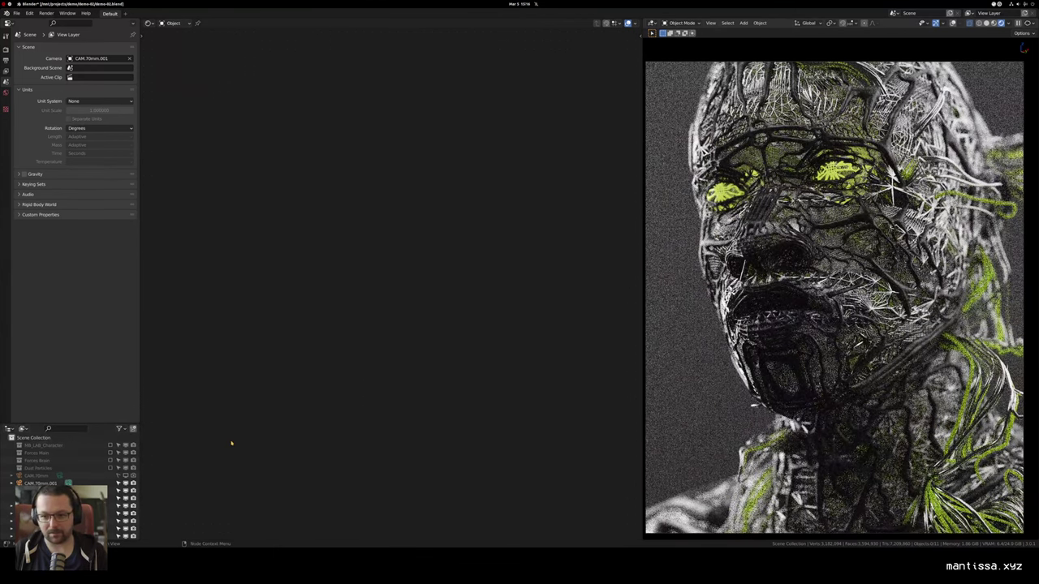
scroll(114, 487, down, 2)
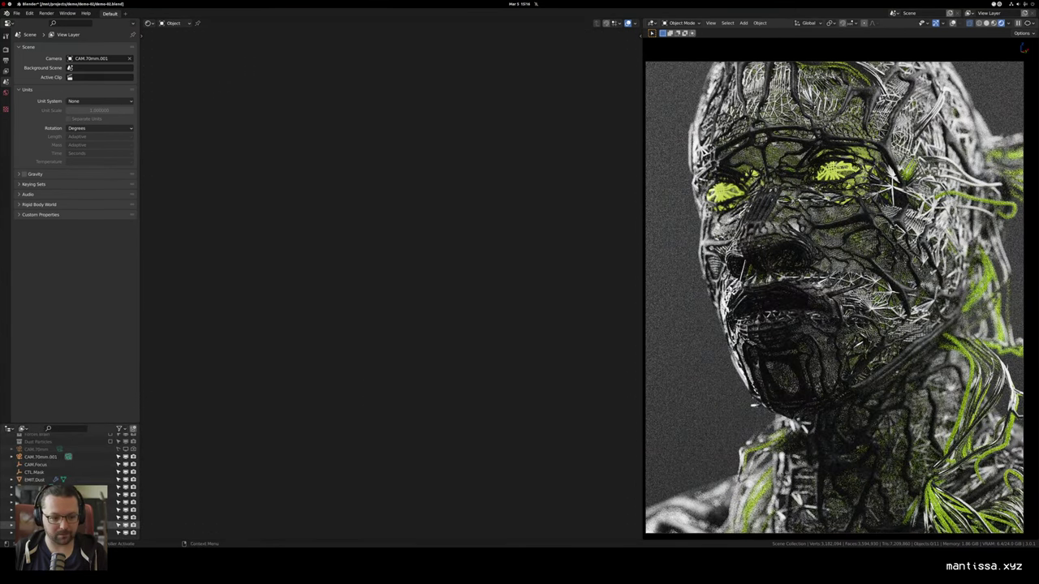
click(35, 479)
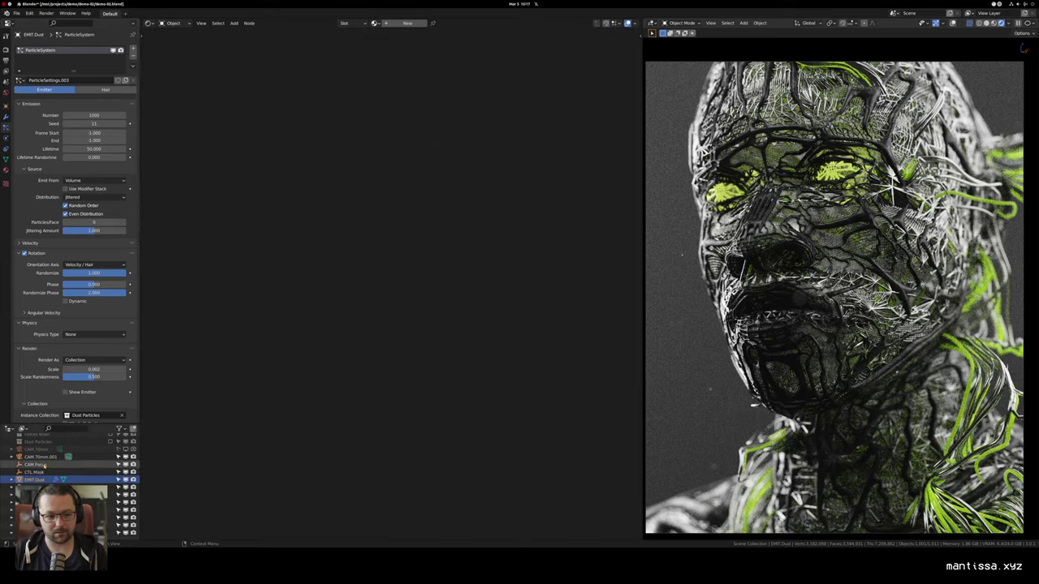
Step: Move the CAM.70mm.001 camera about -0.0095 along its local X axis to reframe the portrait
click(41, 457)
key(g)
key(x)
key(x)
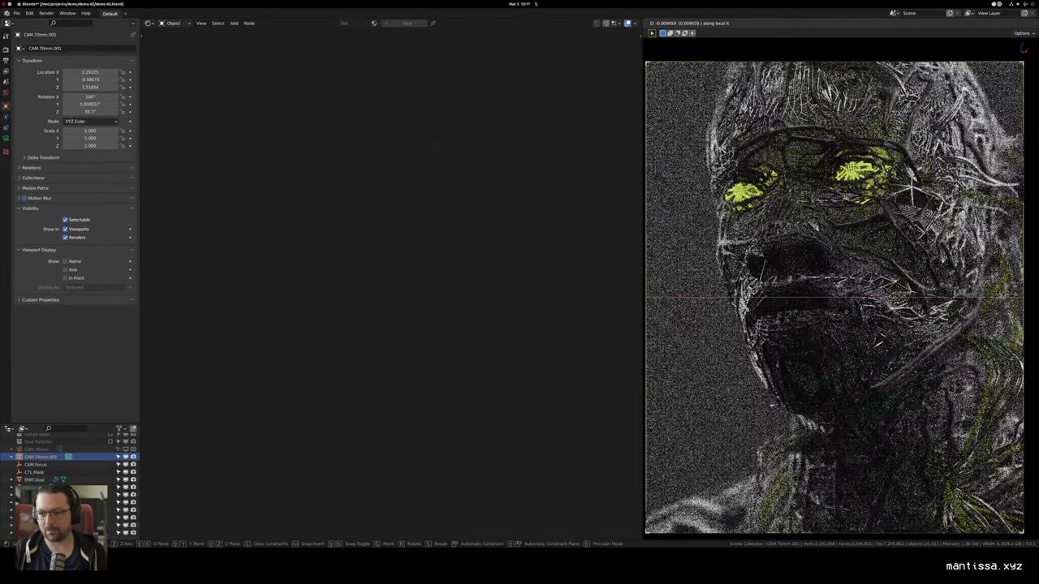
click(846, 313)
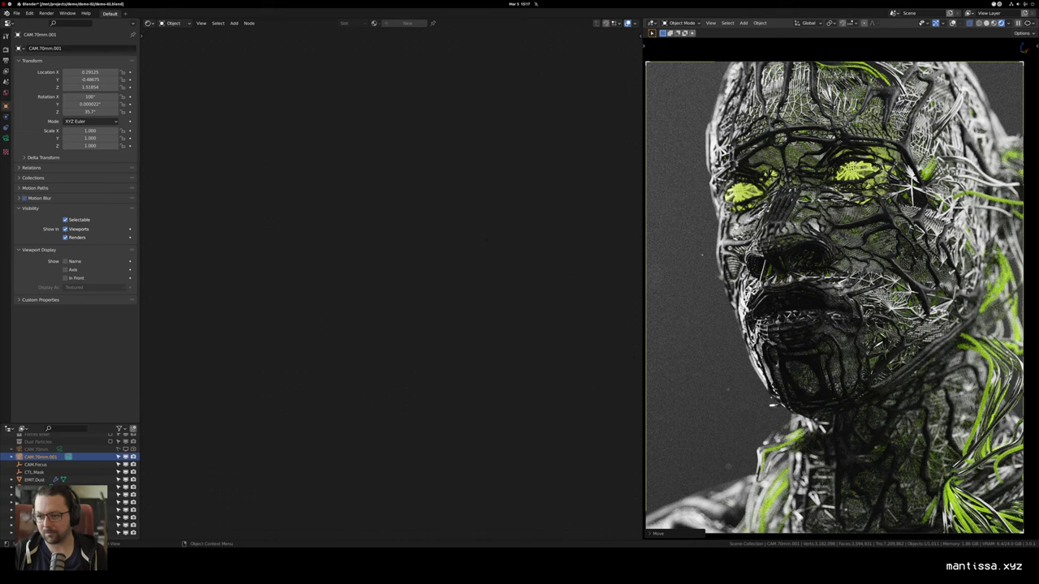
Step: Select the bust OBJ.Dude.002 and show the nodes of its slot 1 material, Default OBJ.002
click(787, 135)
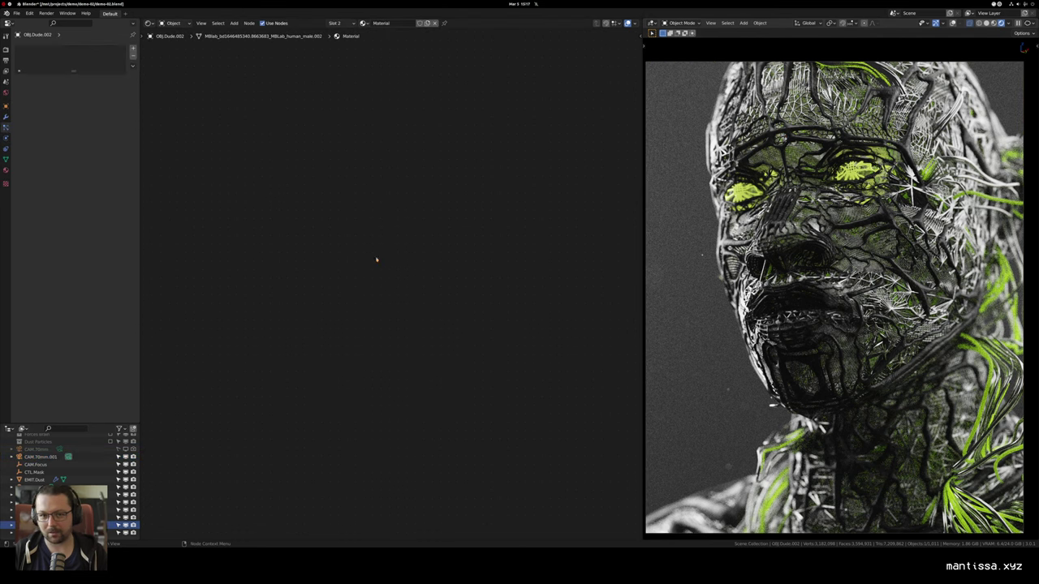
key(Home)
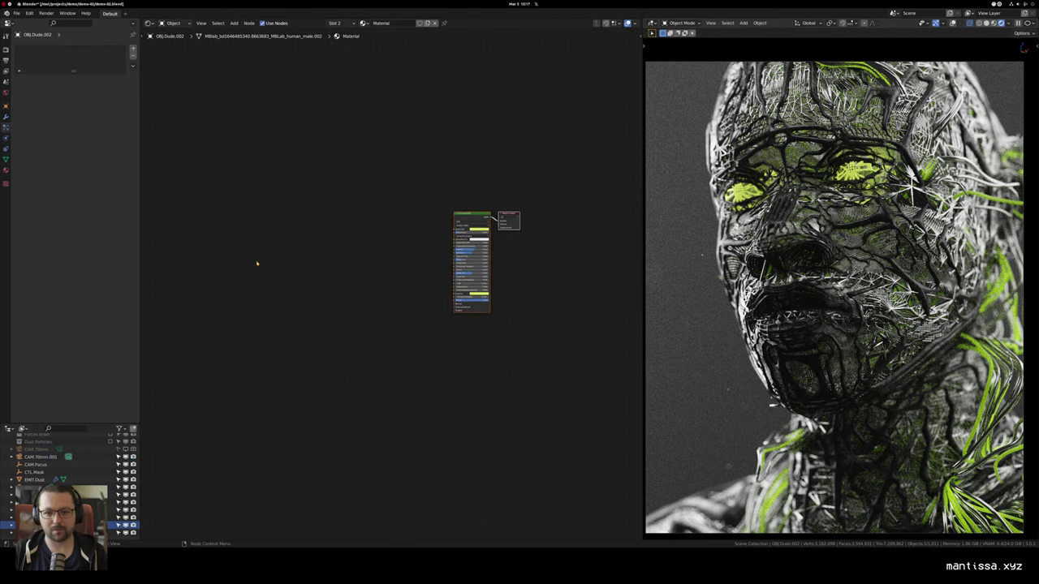
click(341, 24)
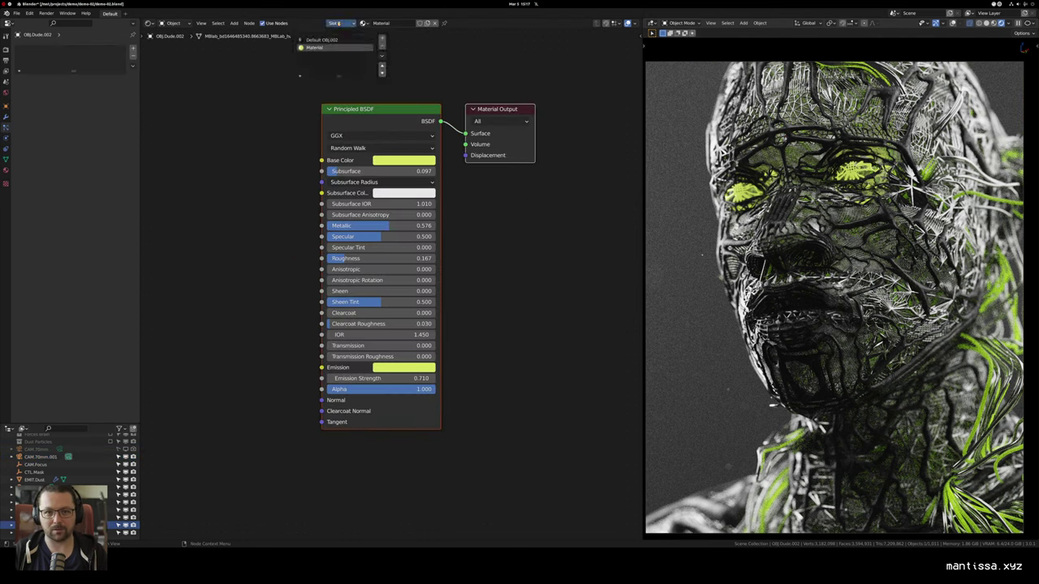
click(330, 38)
drag(272, 233, 335, 260)
scroll(311, 225, up, 2)
drag(244, 190, 321, 217)
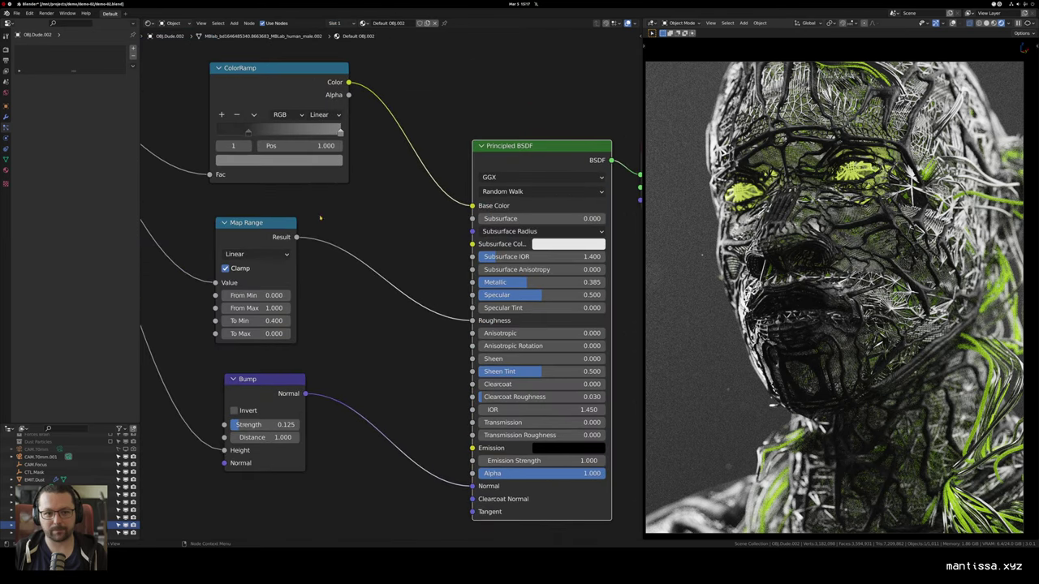
Step: Lighten the dark stop of the base color ColorRamp, with its position at 0.252
drag(245, 130, 249, 131)
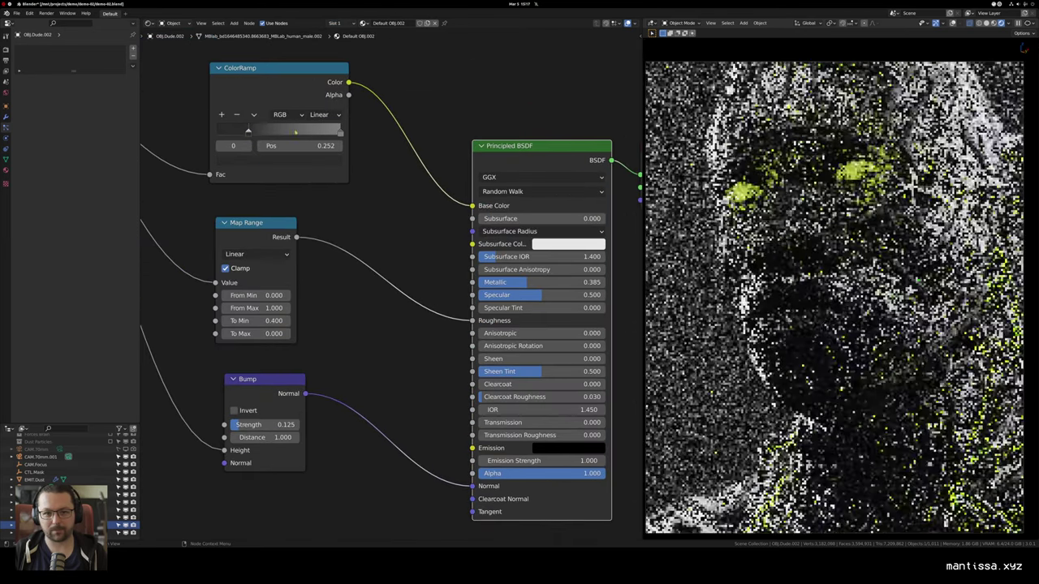
click(268, 161)
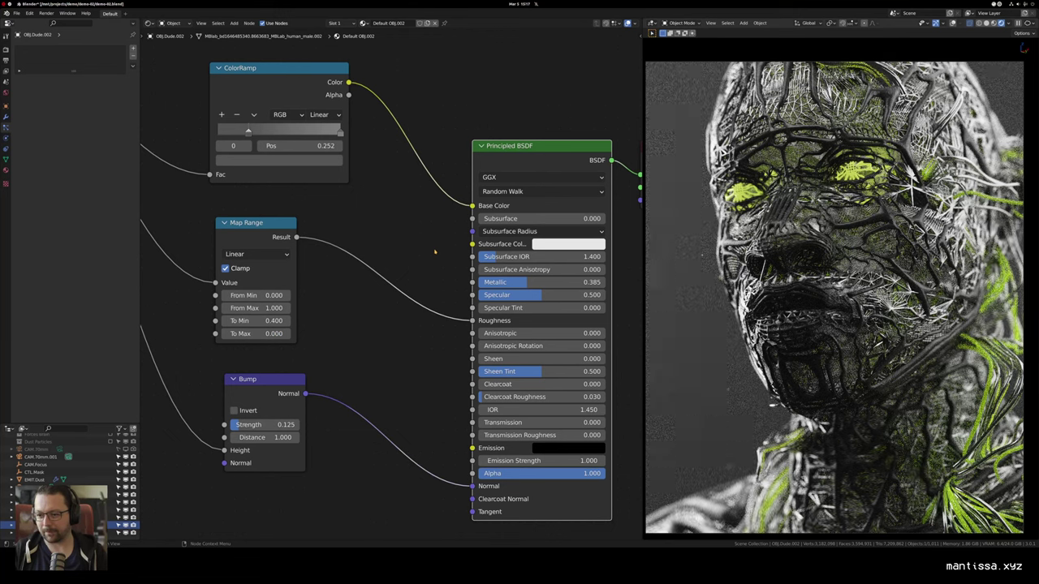
scroll(435, 253, down, 5)
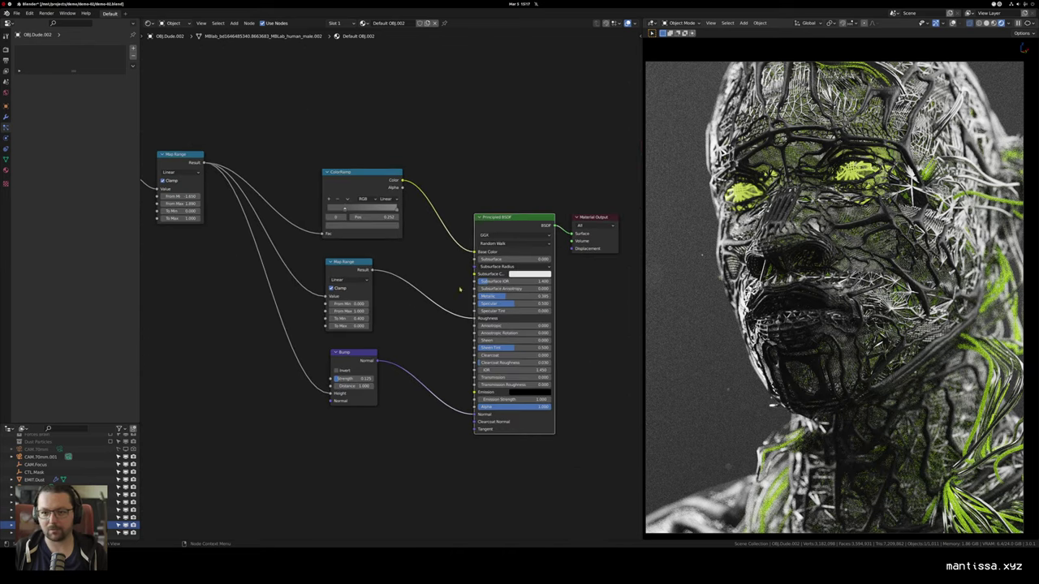
Step: Enable the Emission pass in the view layer's light passes
click(6, 71)
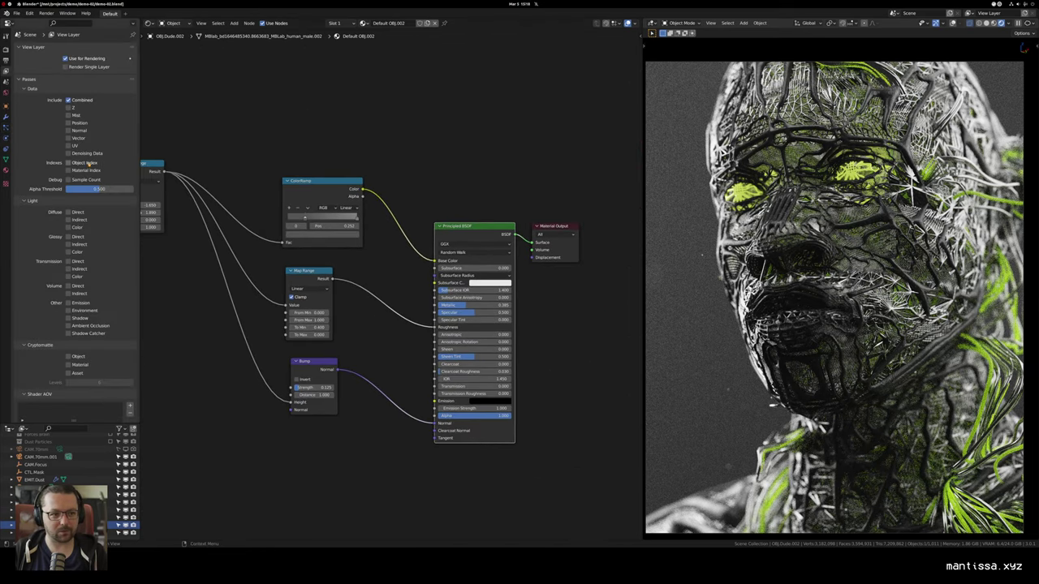
click(69, 303)
scroll(418, 258, down, 1)
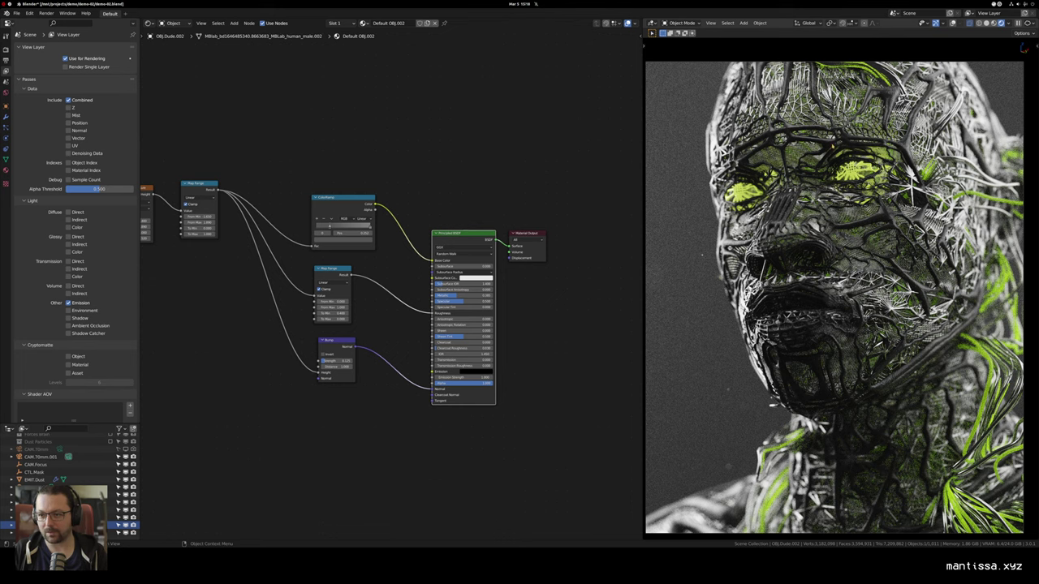
Step: Show the bust's slot 2 material in the node editor
drag(822, 175, 828, 173)
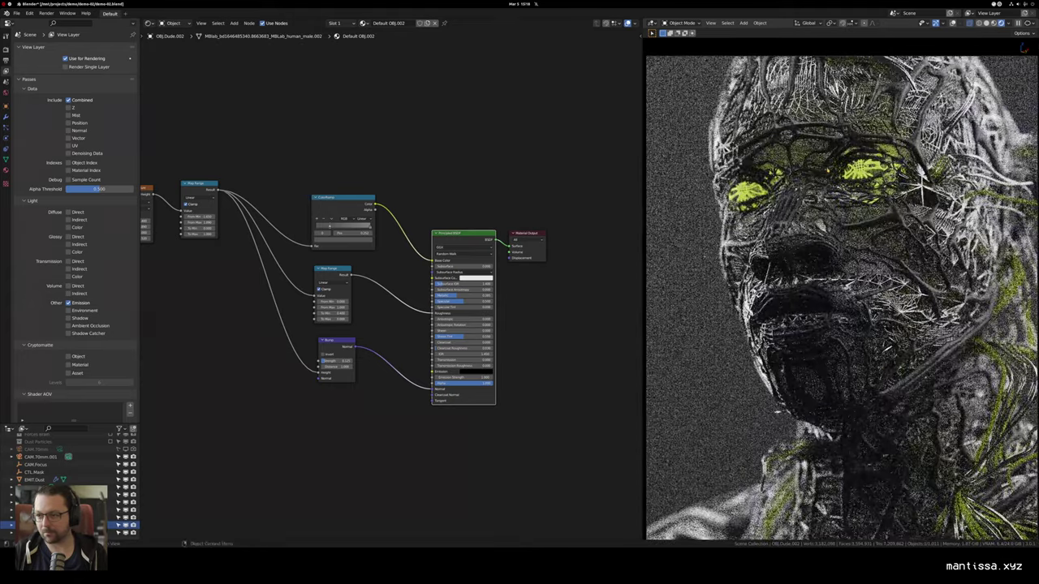
key(Home)
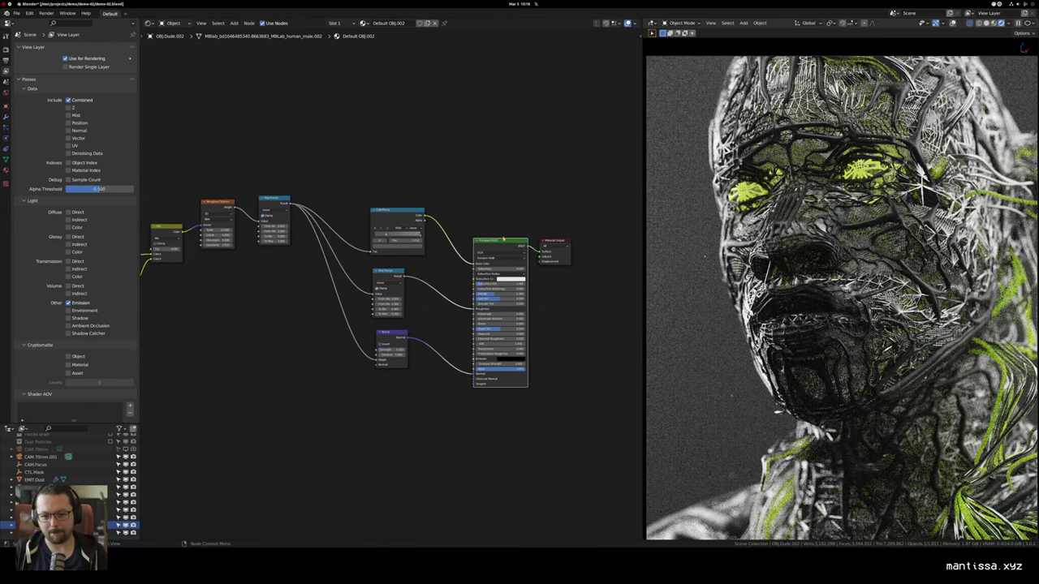
scroll(503, 238, up, 3)
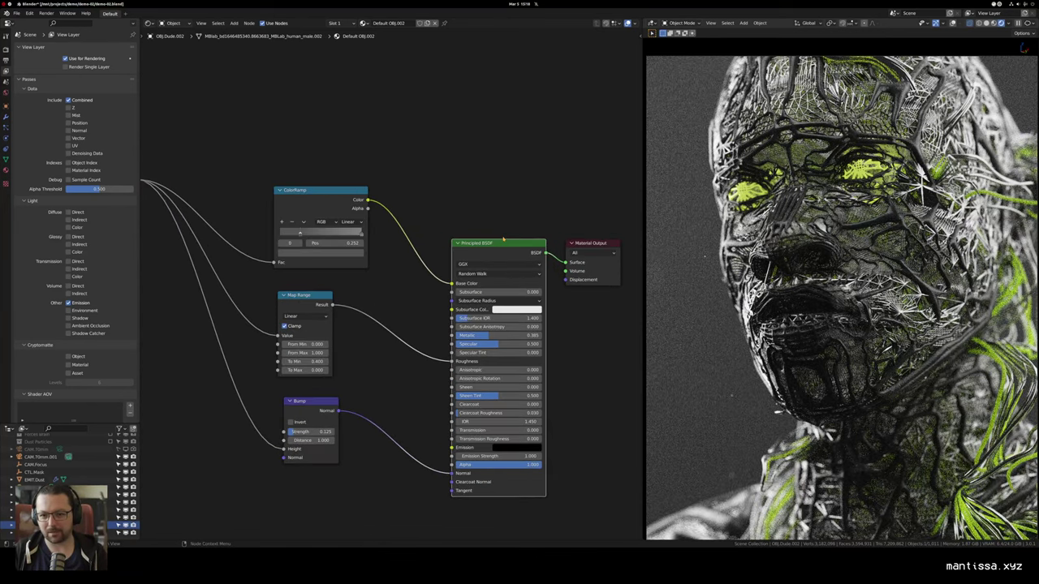
click(336, 23)
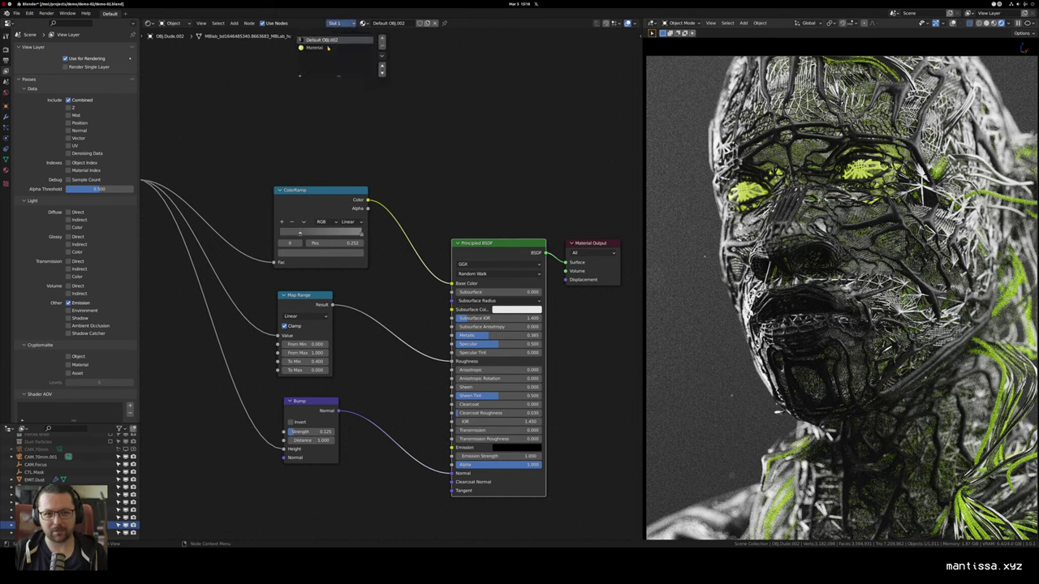
click(328, 48)
scroll(487, 349, up, 2)
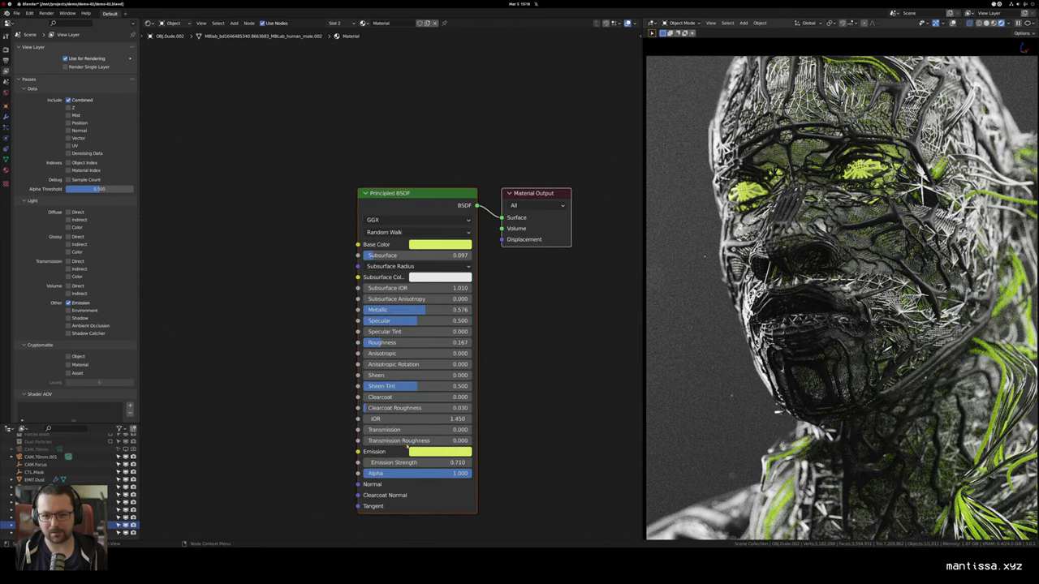
Step: Set the Principled BSDF's emission strength to 0 in the slot 2 material
drag(407, 446, 428, 493)
drag(365, 324, 379, 296)
click(455, 472)
click(453, 491)
key(Escape)
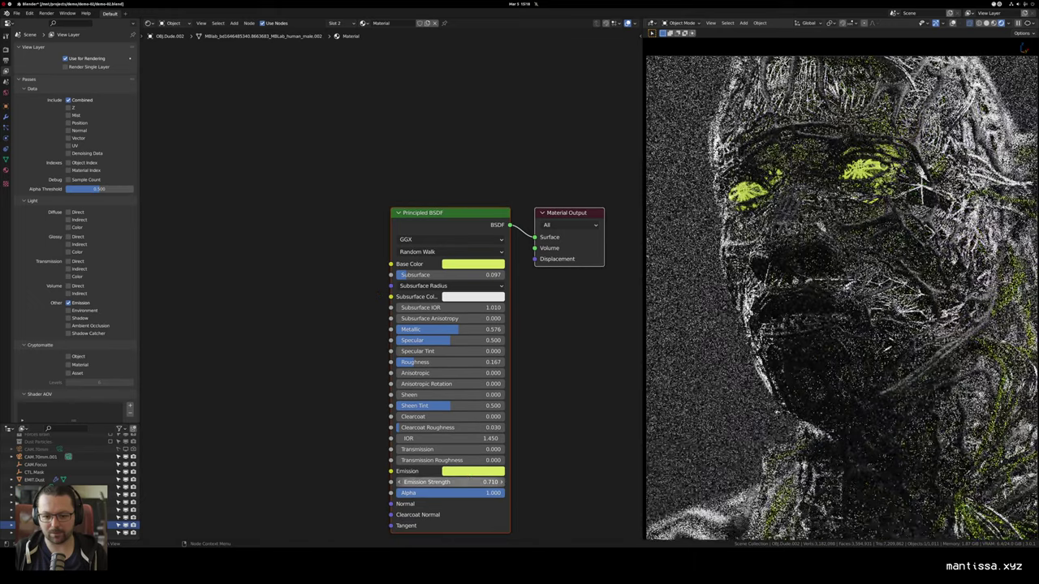
click(449, 483)
text(0)
key(Return)
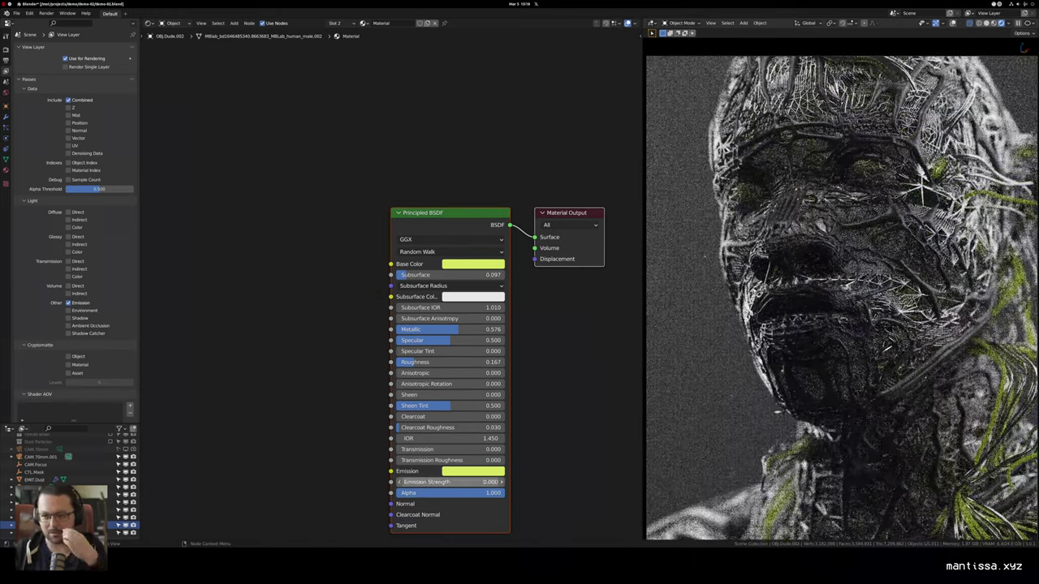
Step: Set the slot 2 Principled BSDF's roughness to 0.597 and its subsurface and metallic values to 0
drag(440, 397, 467, 352)
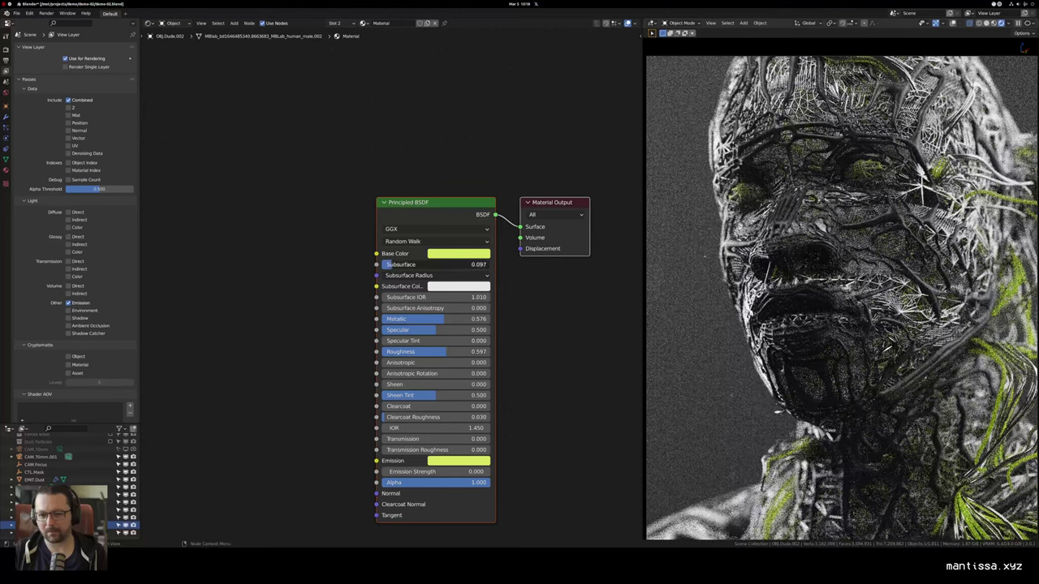
drag(424, 265, 395, 265)
drag(420, 320, 358, 319)
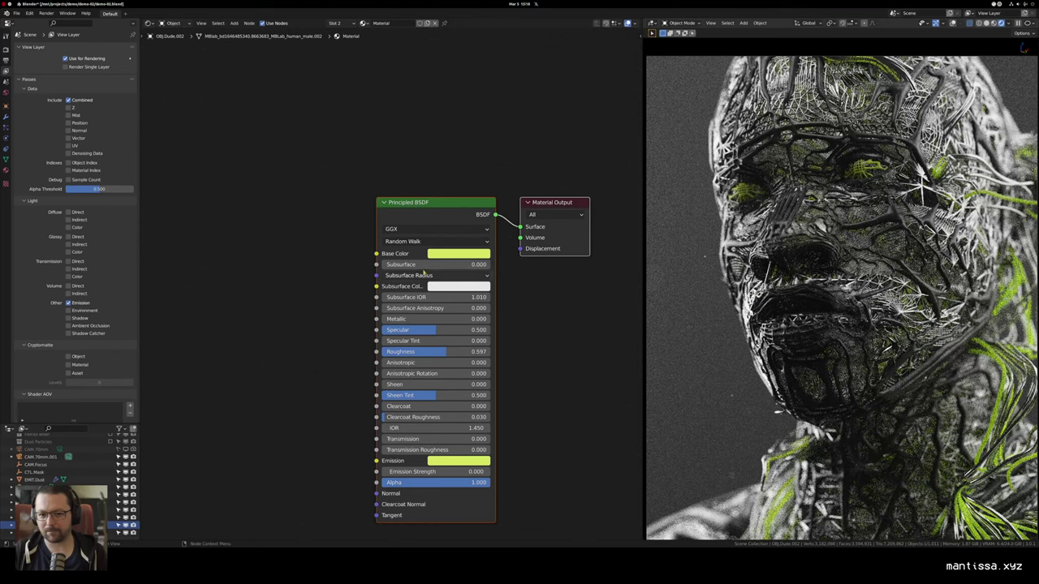
Step: Set subsurface to 0.176 with the yellow-green base color as subsurface color, using the Christensen-Burley subsurface method
drag(398, 265, 454, 286)
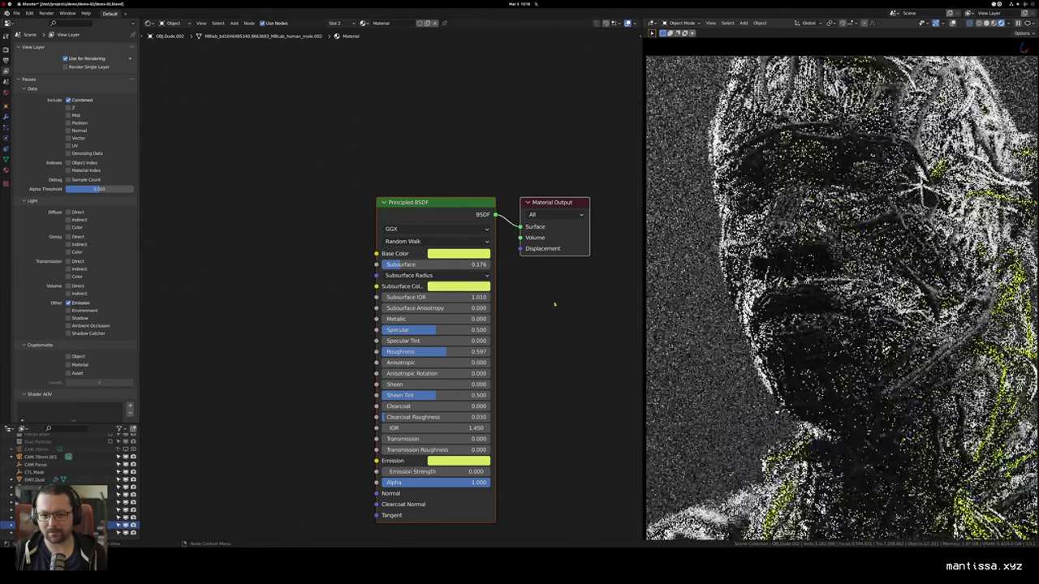
click(436, 241)
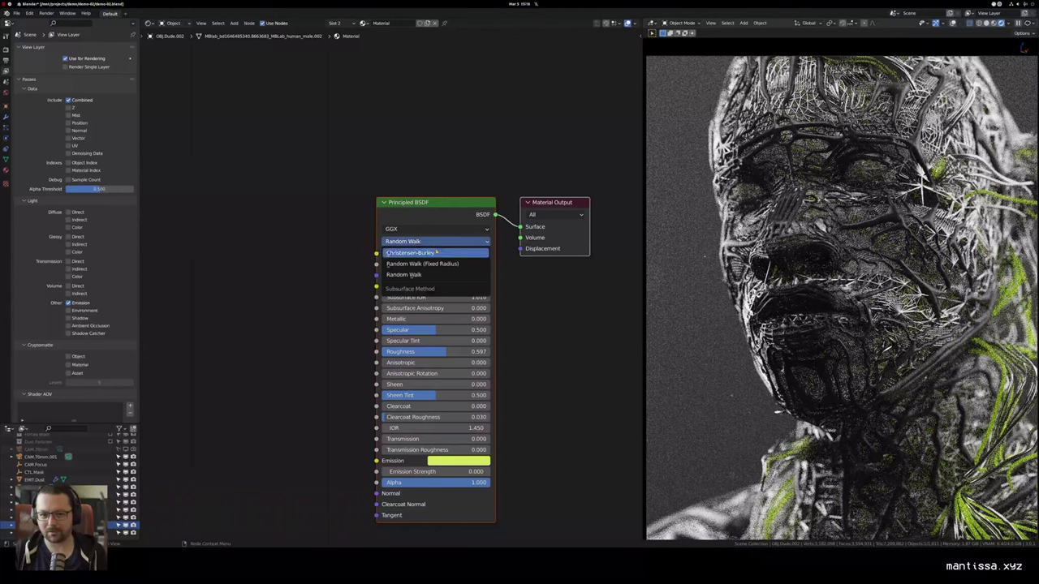
click(430, 231)
Step: Set the material's emission strength to 0.150 and all three subsurface radius values to 0.01
scroll(547, 301, up, 2)
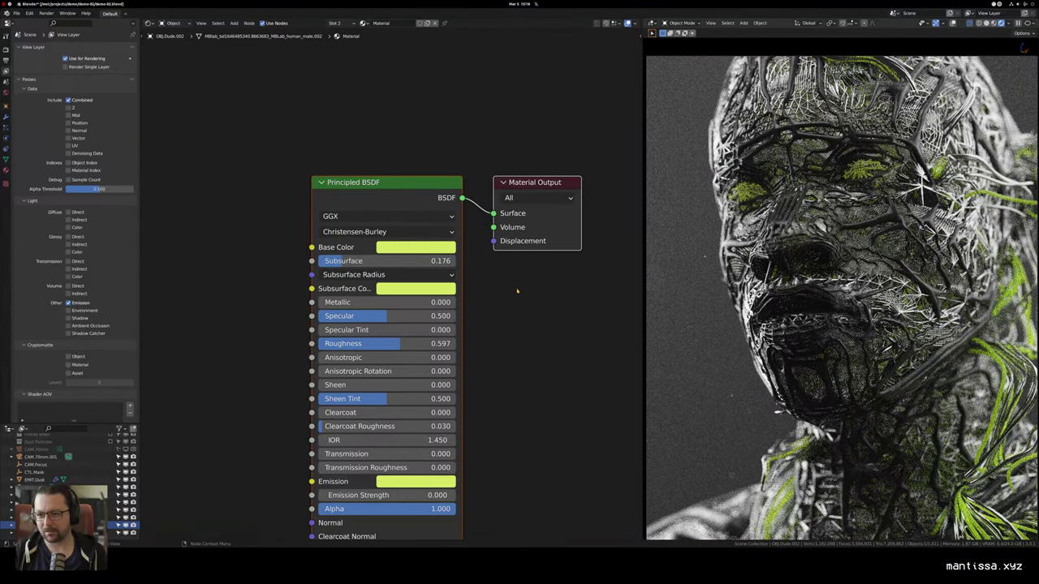
scroll(517, 290, down, 1)
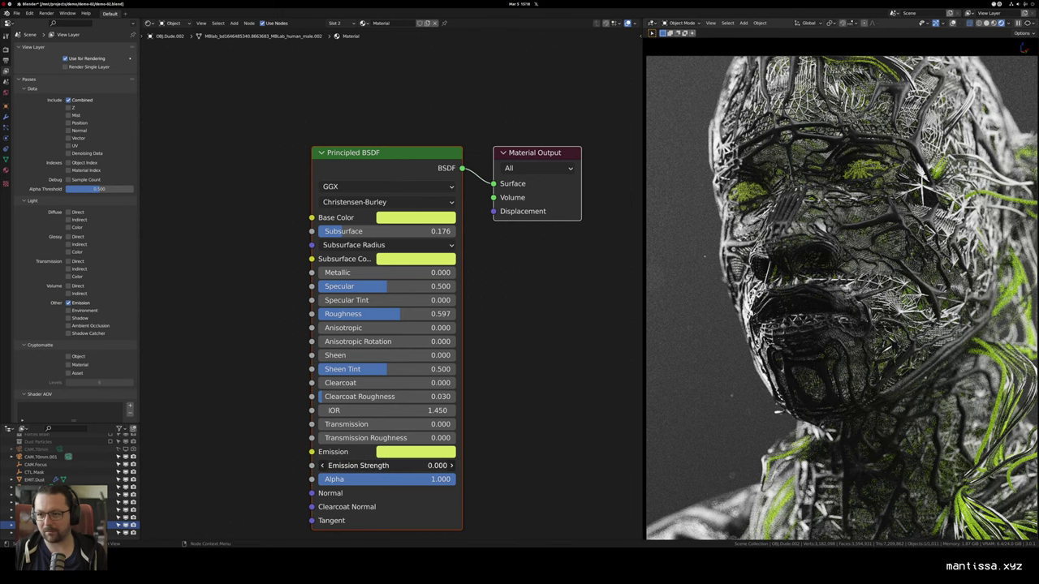
drag(390, 466, 404, 465)
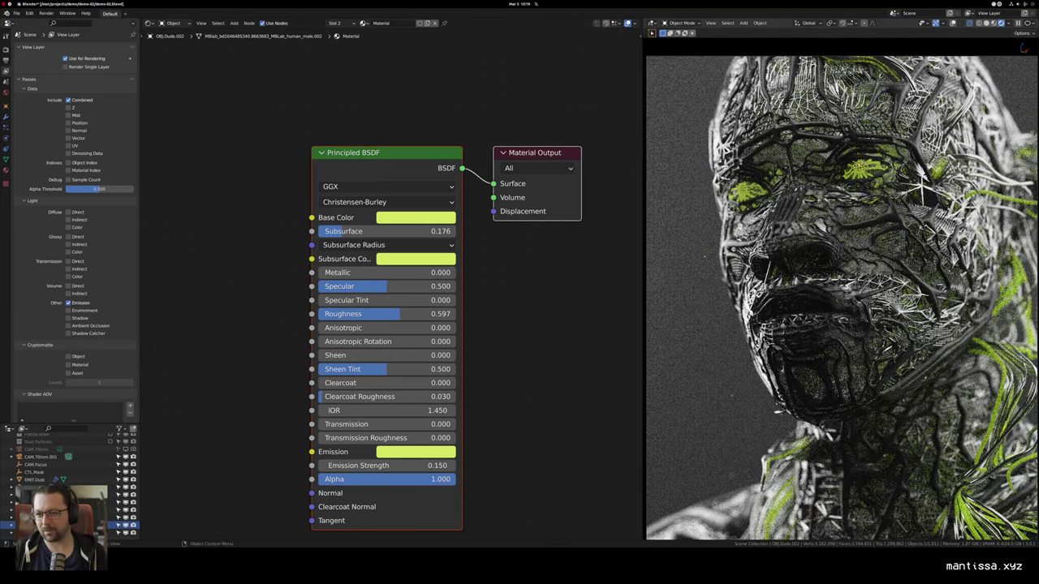
click(384, 245)
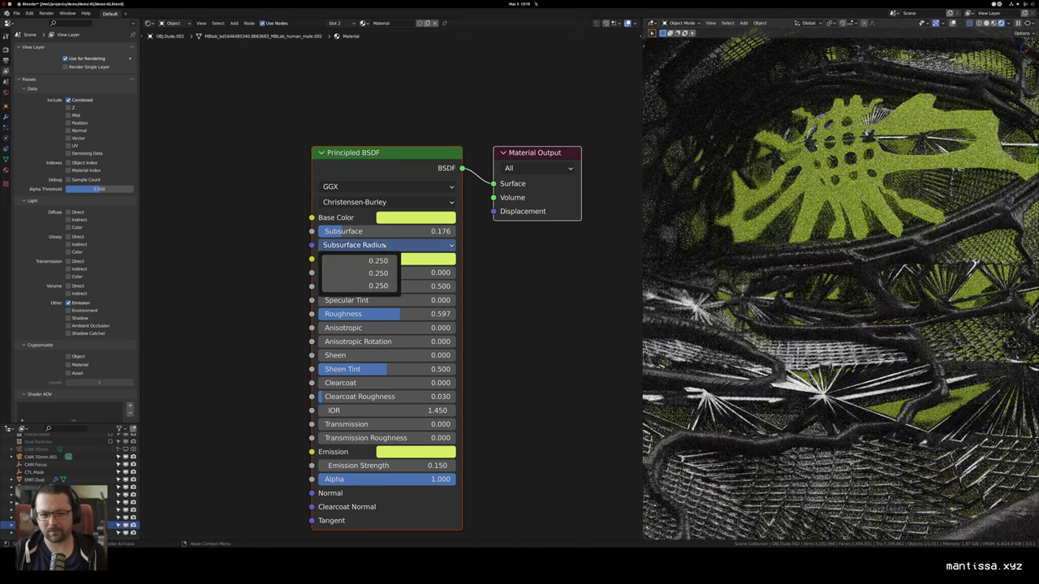
drag(377, 261, 377, 286)
text(.01)
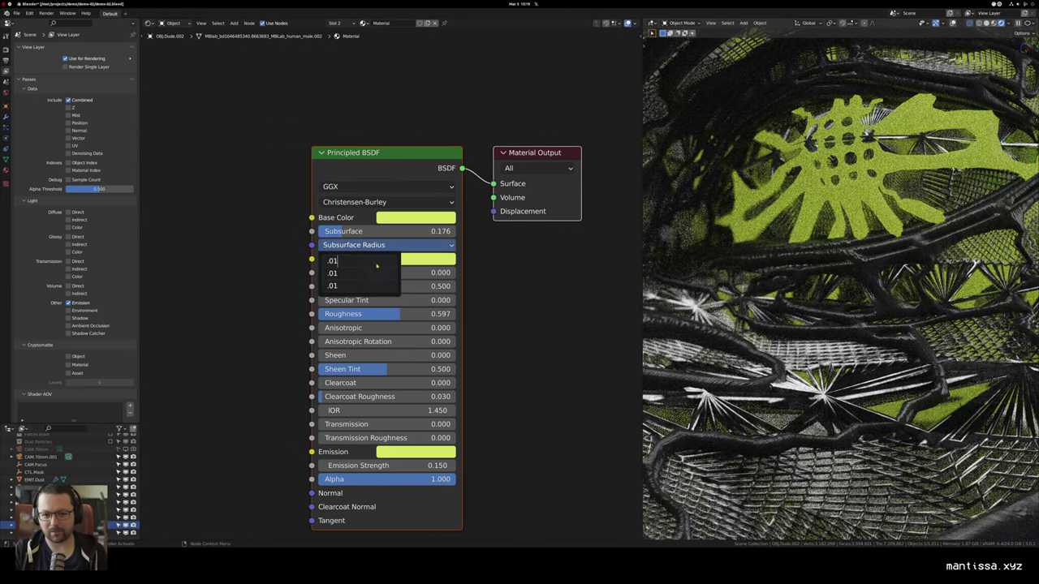
key(Return)
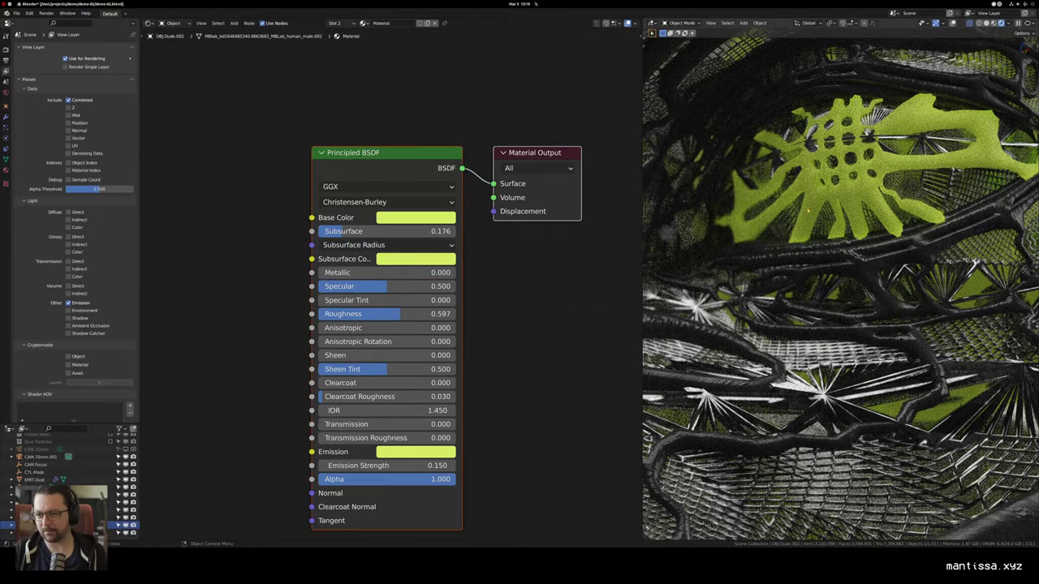
Step: Raise the slot 2 material's emission strength to 1.550 so the eyes glow brighter
scroll(846, 211, down, 7)
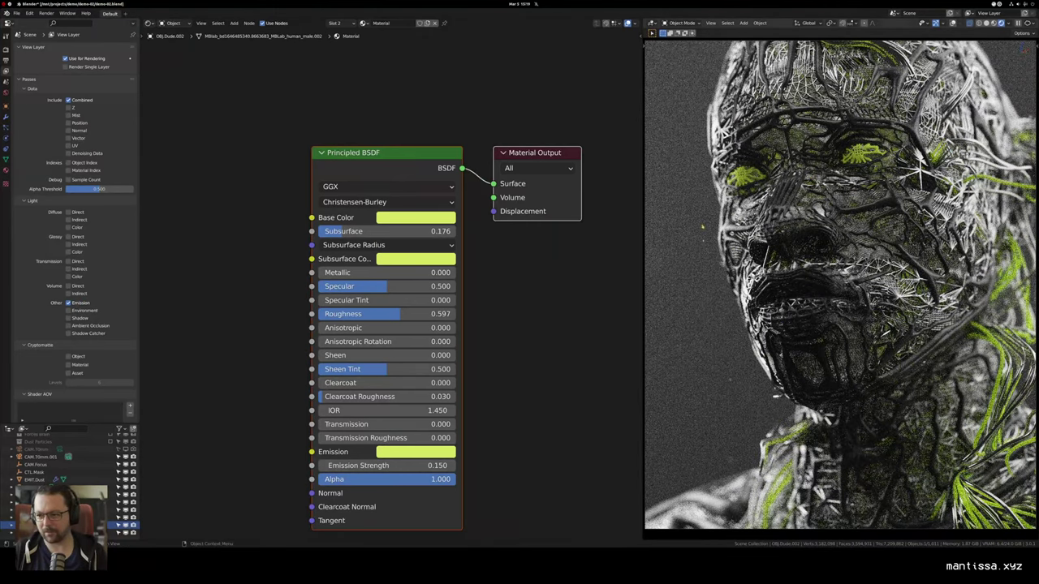
drag(703, 227, 703, 231)
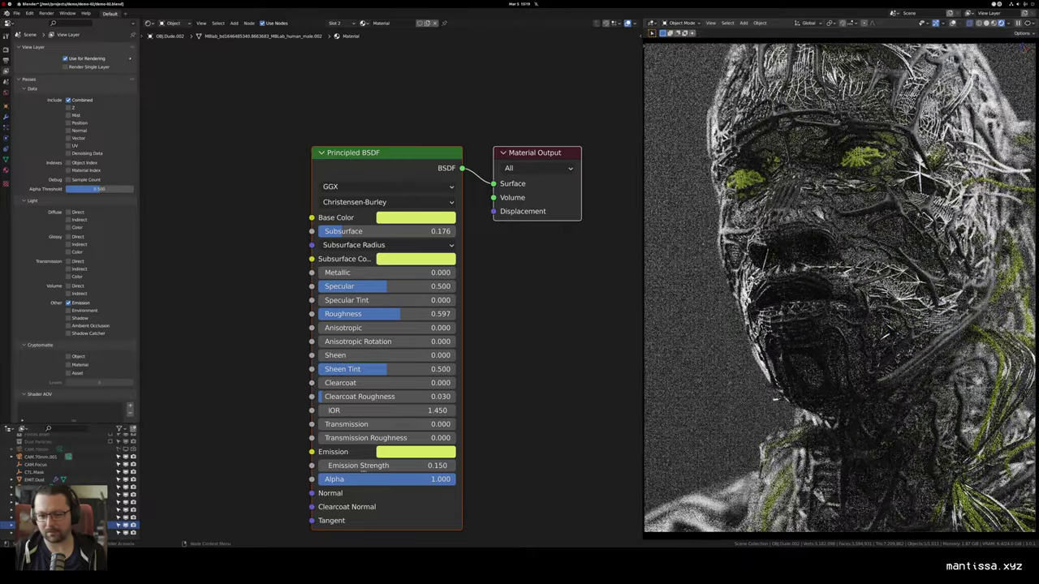
drag(363, 467, 398, 465)
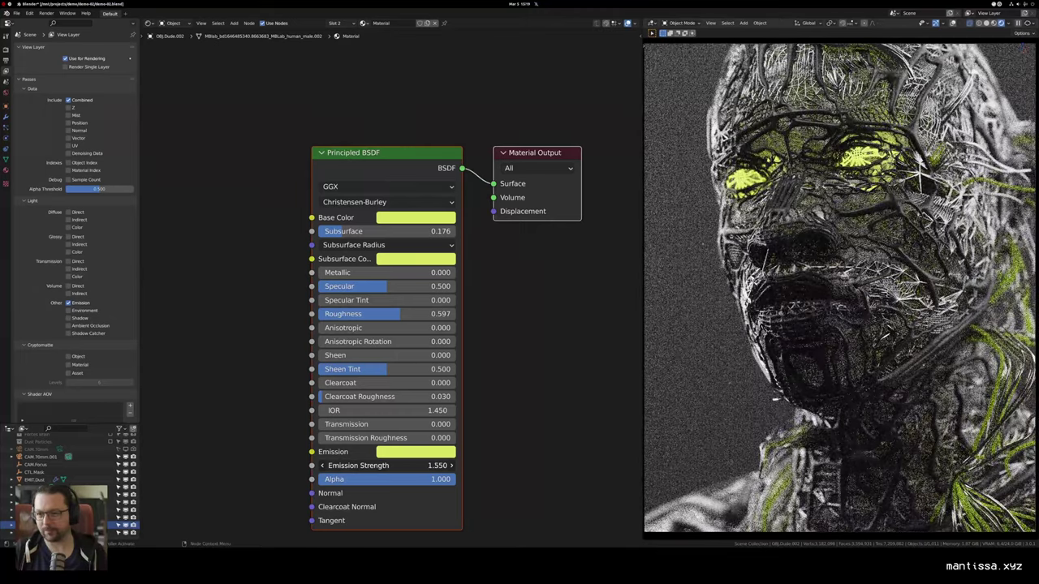
drag(544, 290, 546, 269)
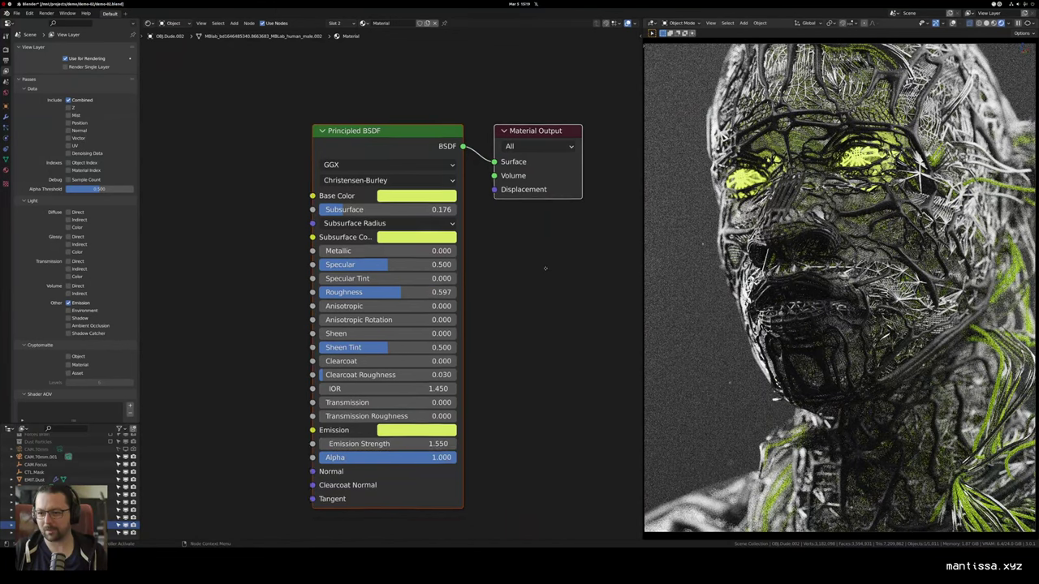
Step: Show the World shader nodes and set the Principled Volume's density to 0.15
scroll(539, 275, down, 1)
click(173, 22)
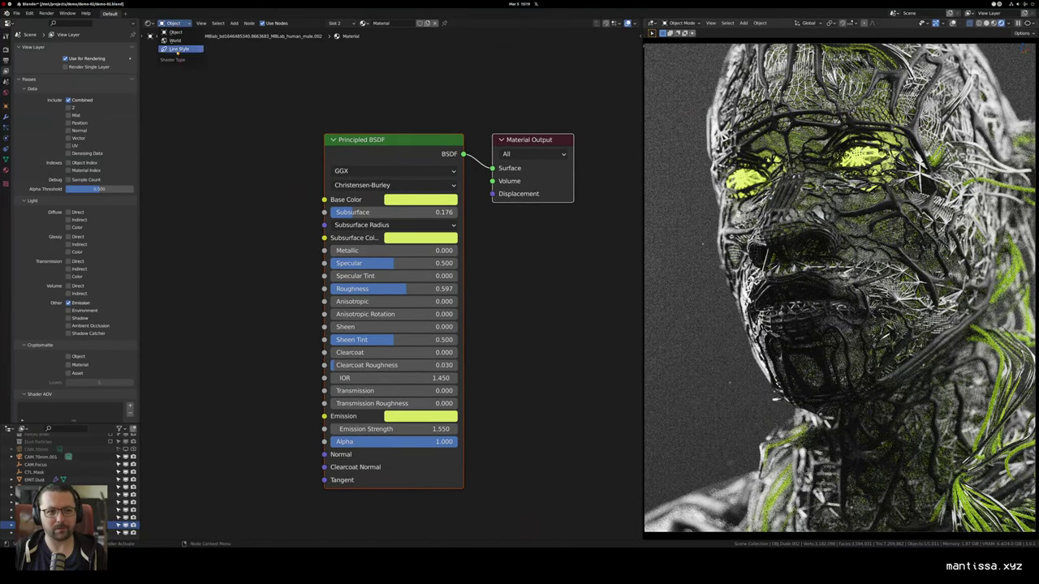
click(173, 41)
click(365, 278)
text(.15)
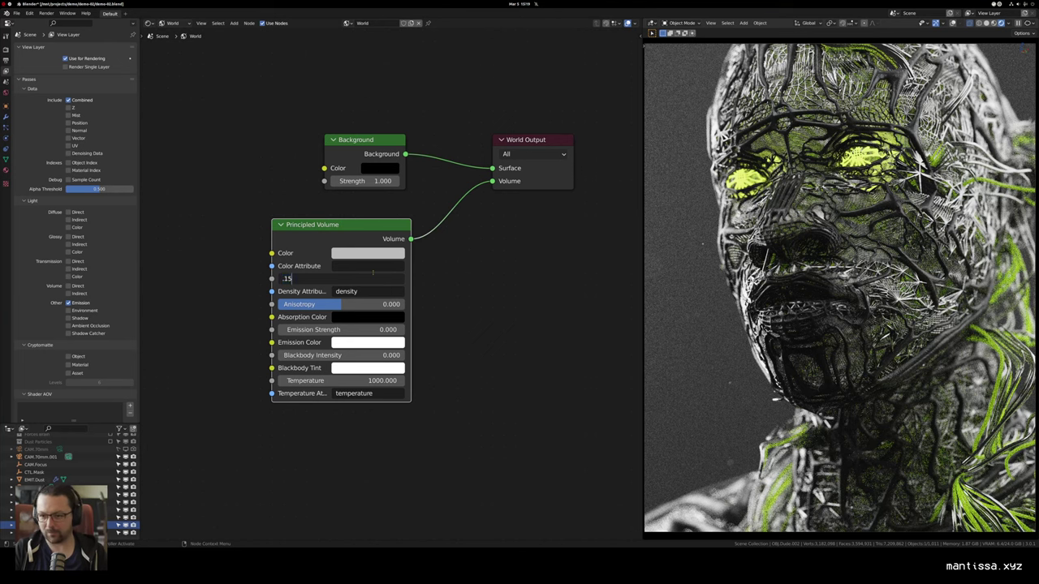
key(Return)
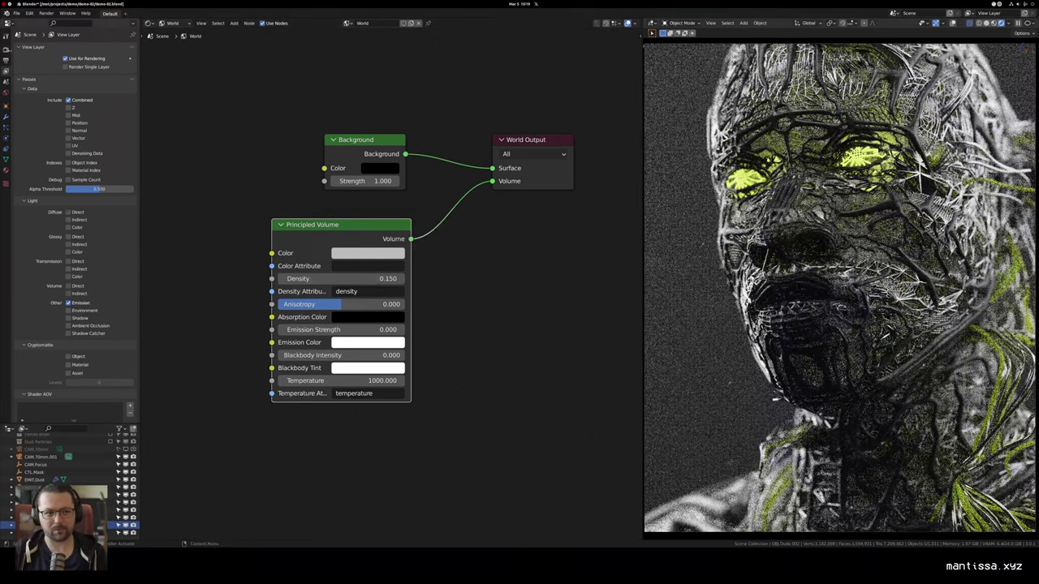
Step: Lower the midpoint of the color management curve to about X 0.52, Y 0.43
click(5, 50)
drag(75, 199, 79, 204)
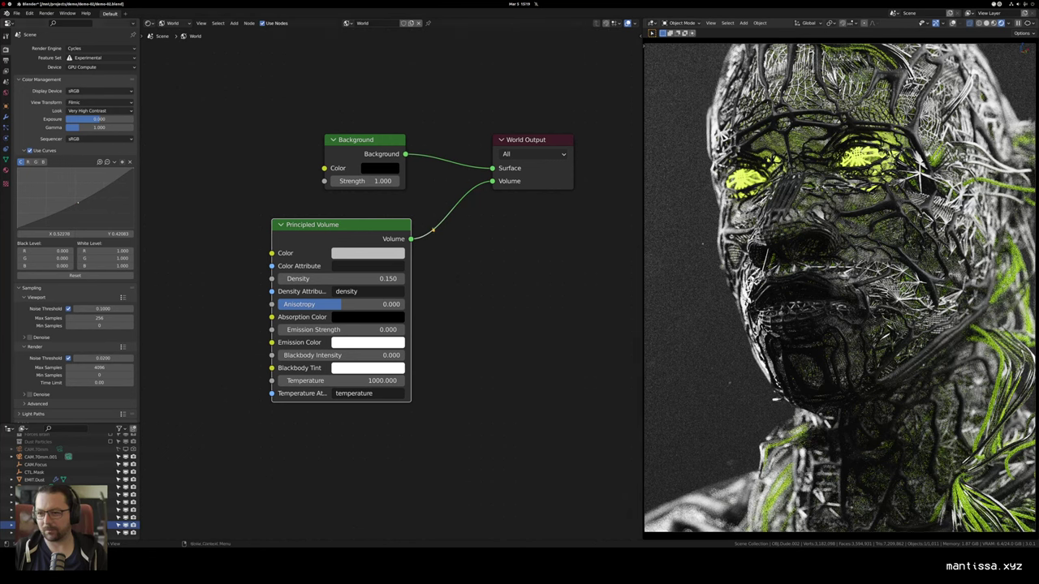
Step: Move the CAM.70mm.001 camera about -0.007 along its local X axis
click(36, 459)
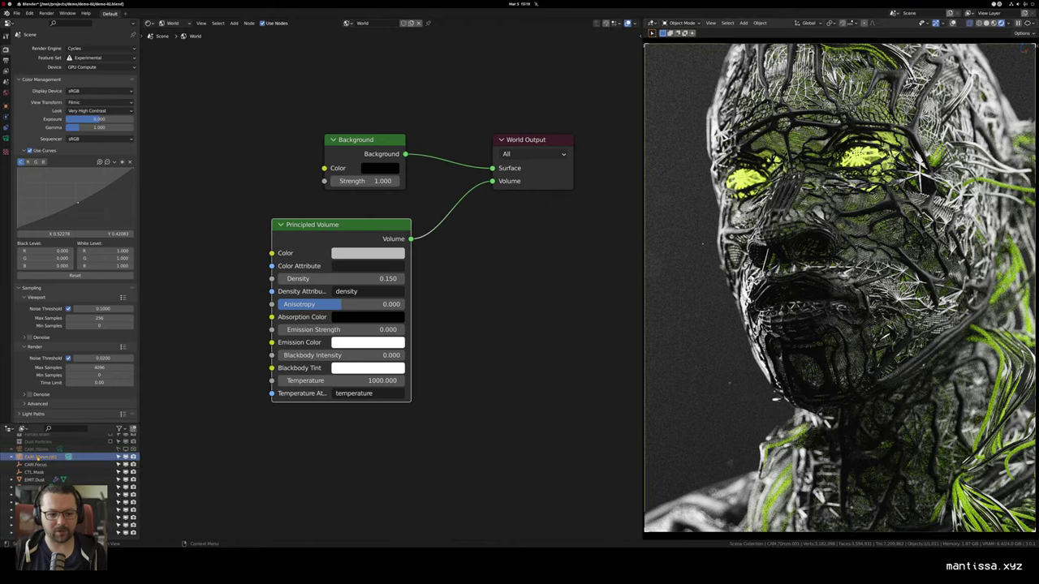
key(g)
key(x)
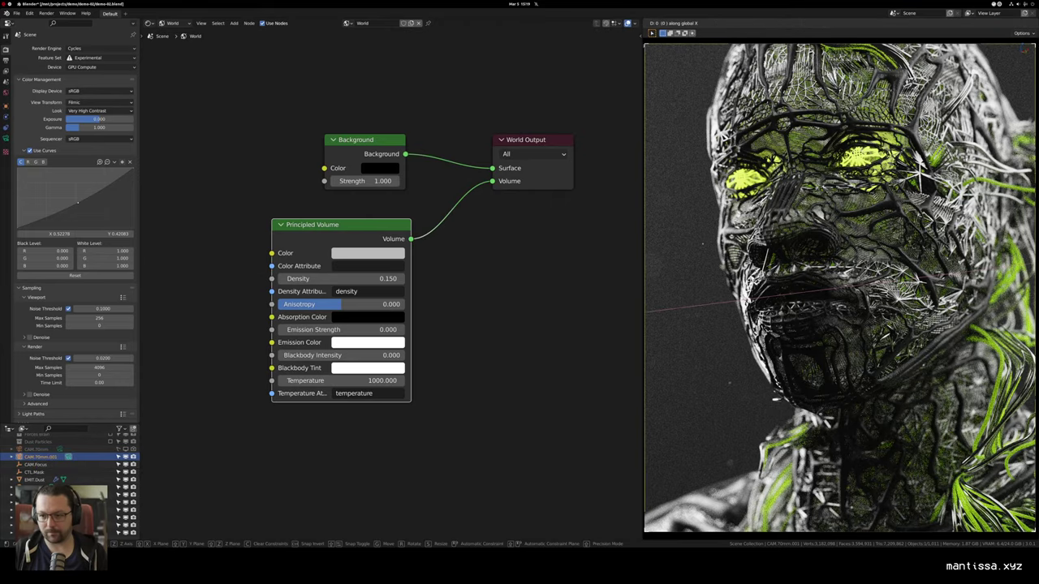
key(x)
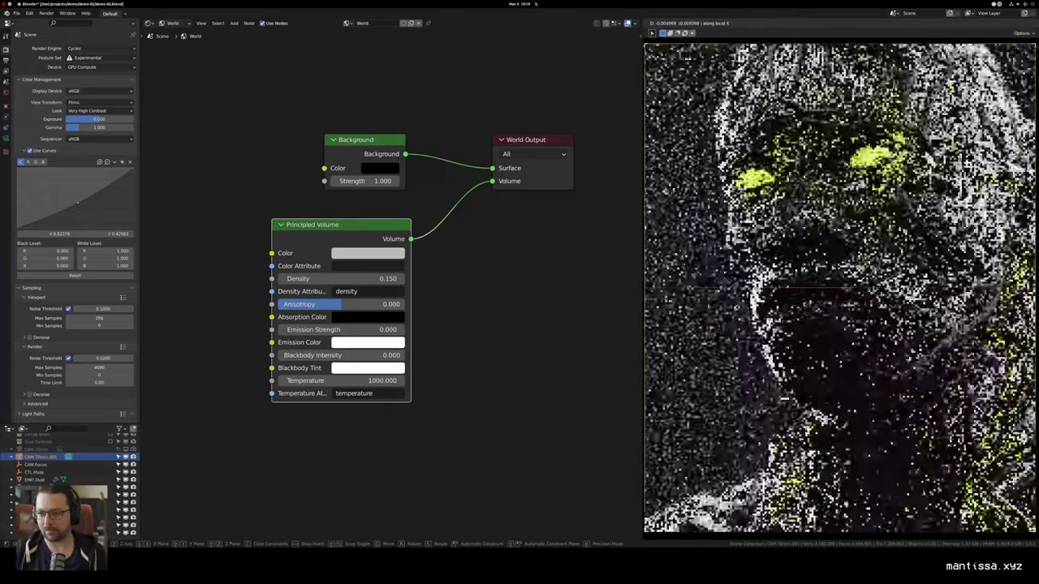
click(787, 286)
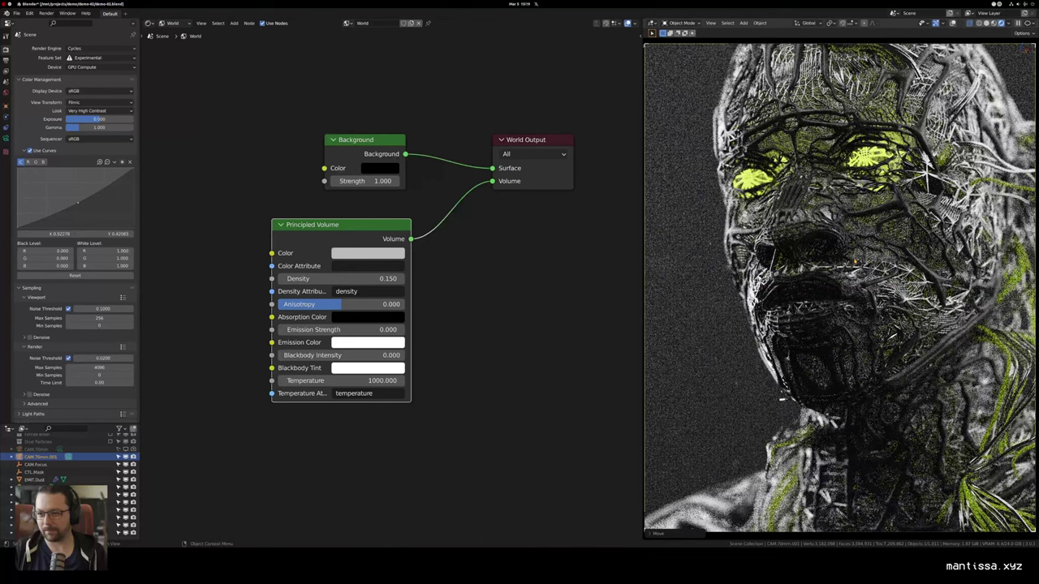
Step: Move the CAM.70mm.001 camera about -0.004 along its local Y axis
key(g)
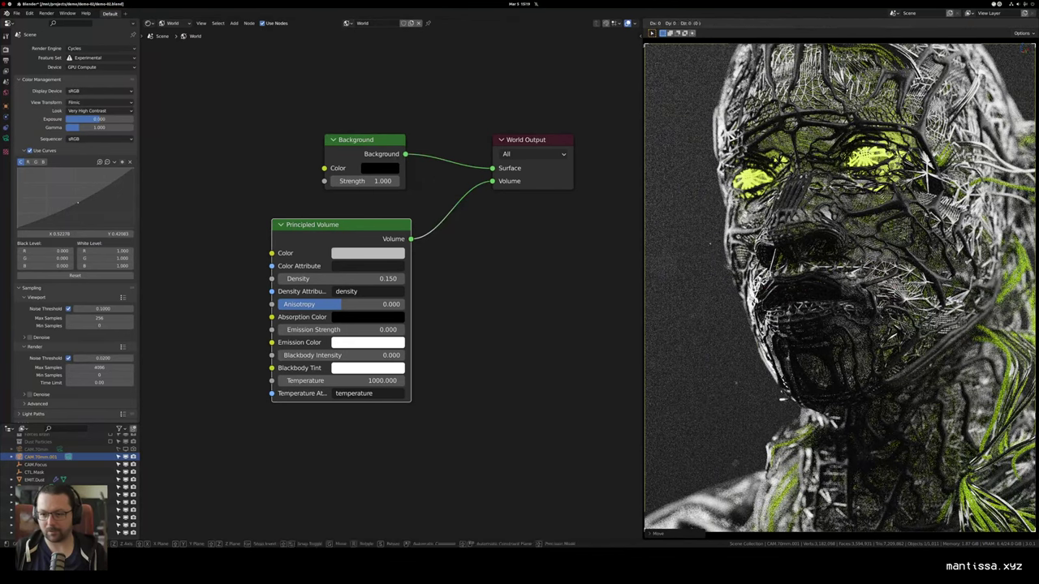
key(y)
key(y)
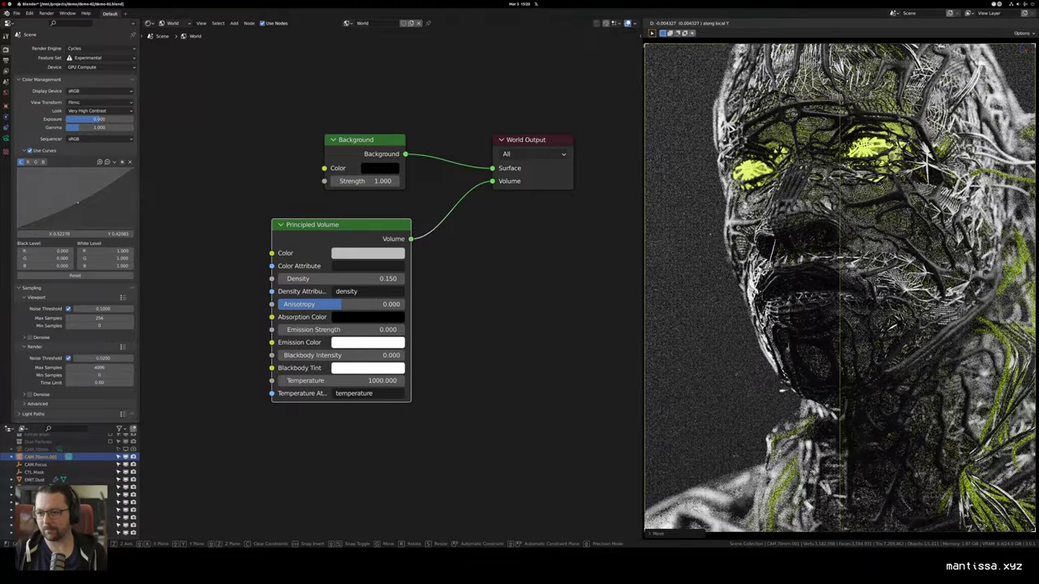
key(Return)
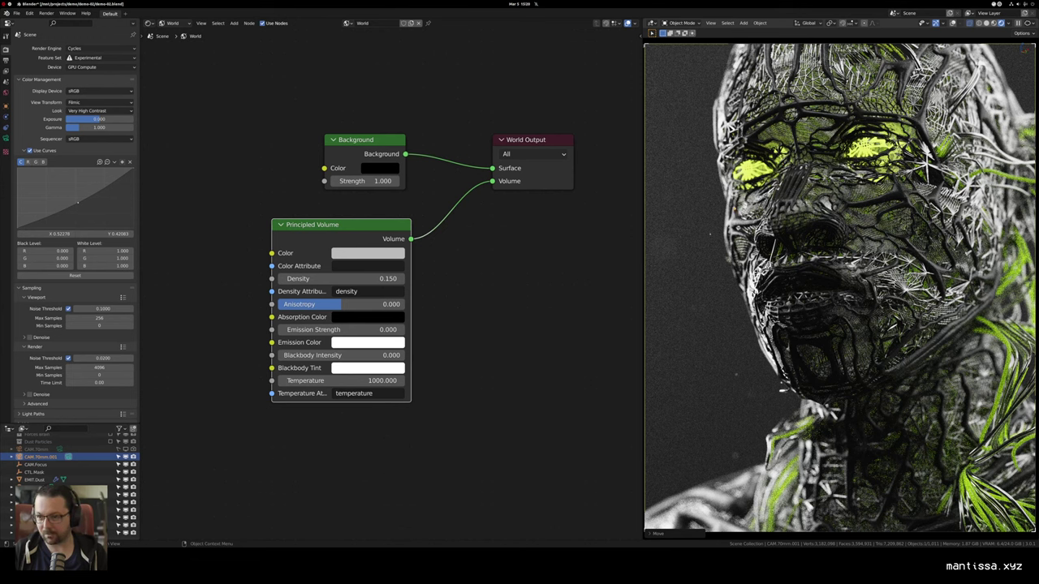
Step: Save demo-02.blend and render the current frame
key(ctrl+s)
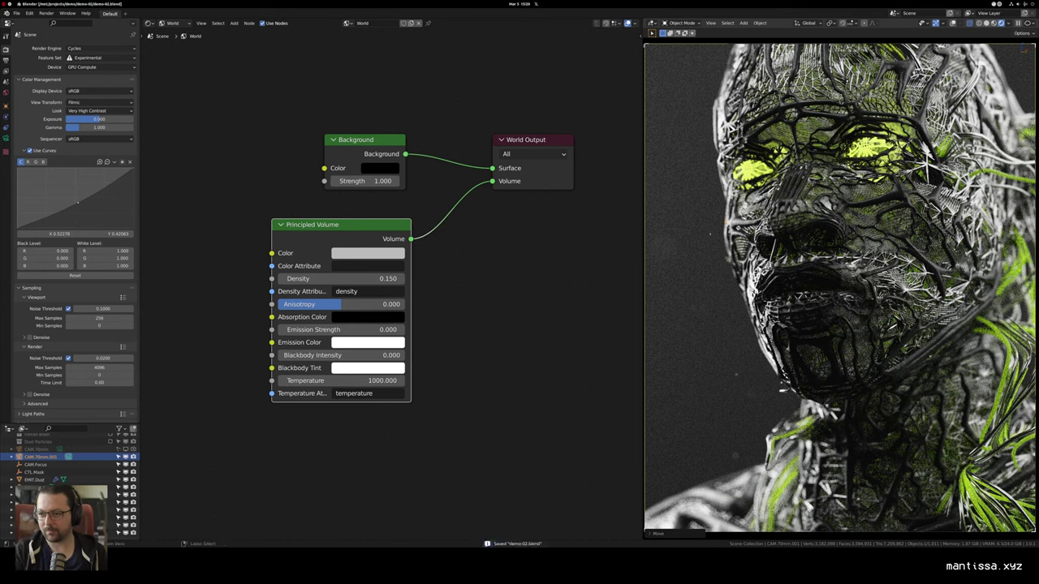
key(F12)
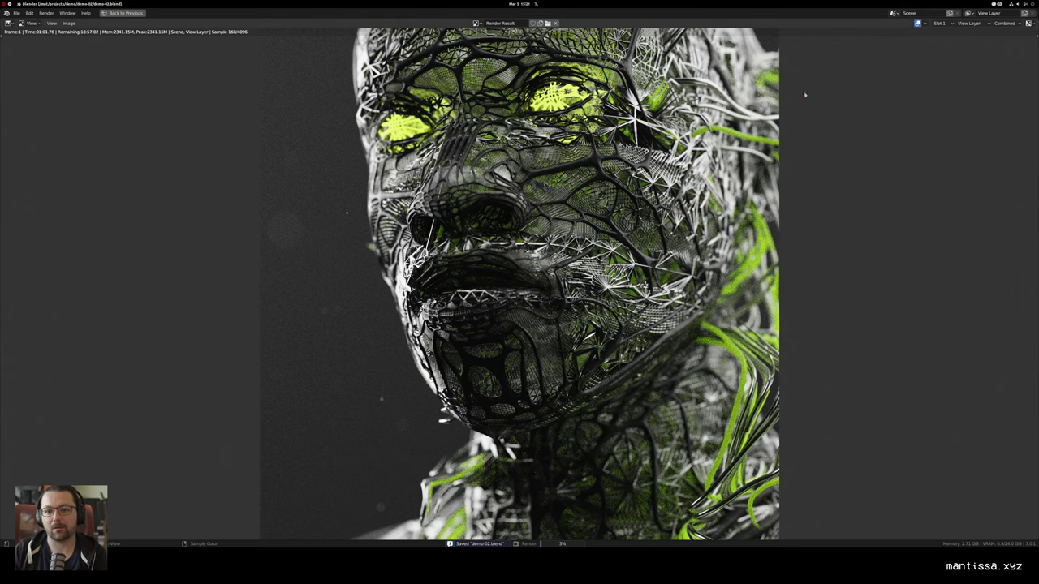
Step: Open Firefox, search the web for "blender artists iridescent shader" and look through the results
key(super)
text(f)
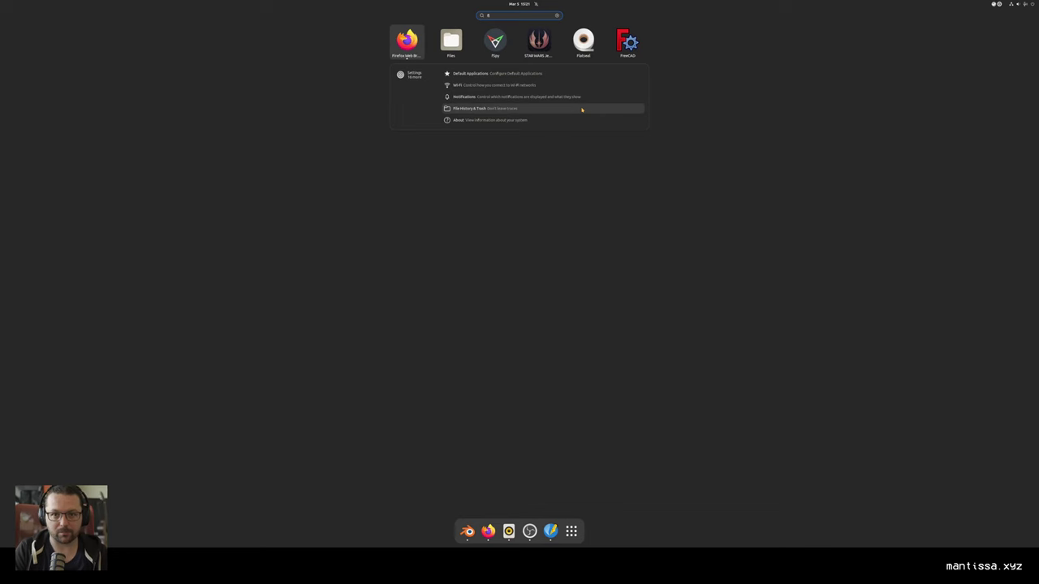
key(Return)
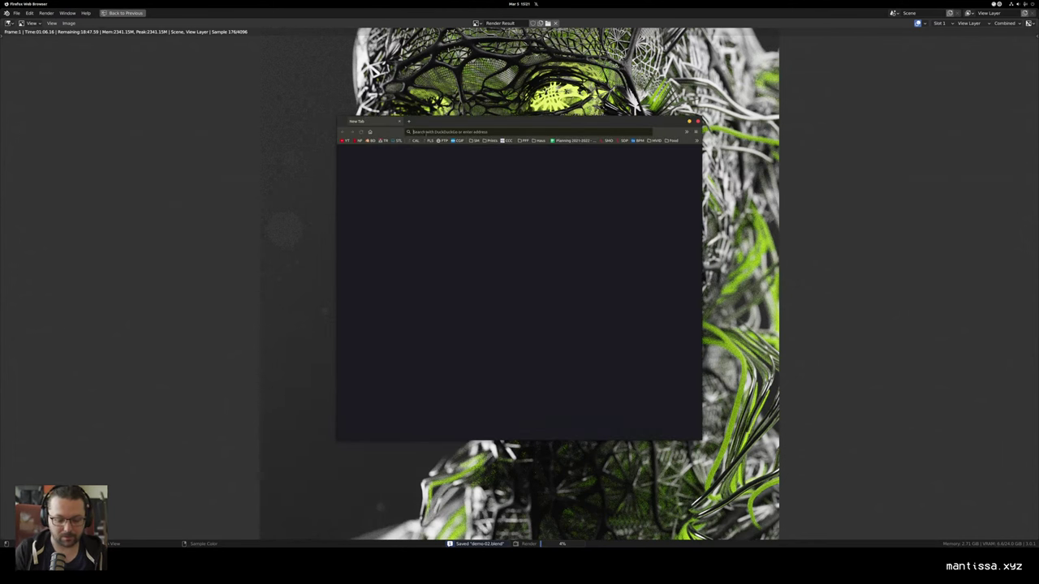
text(blender an)
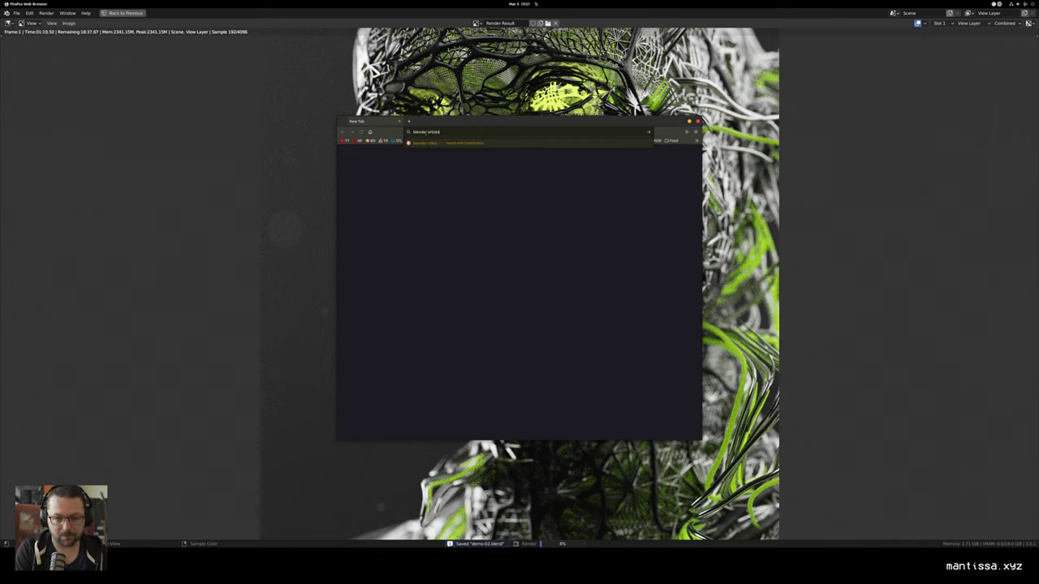
text( iri)
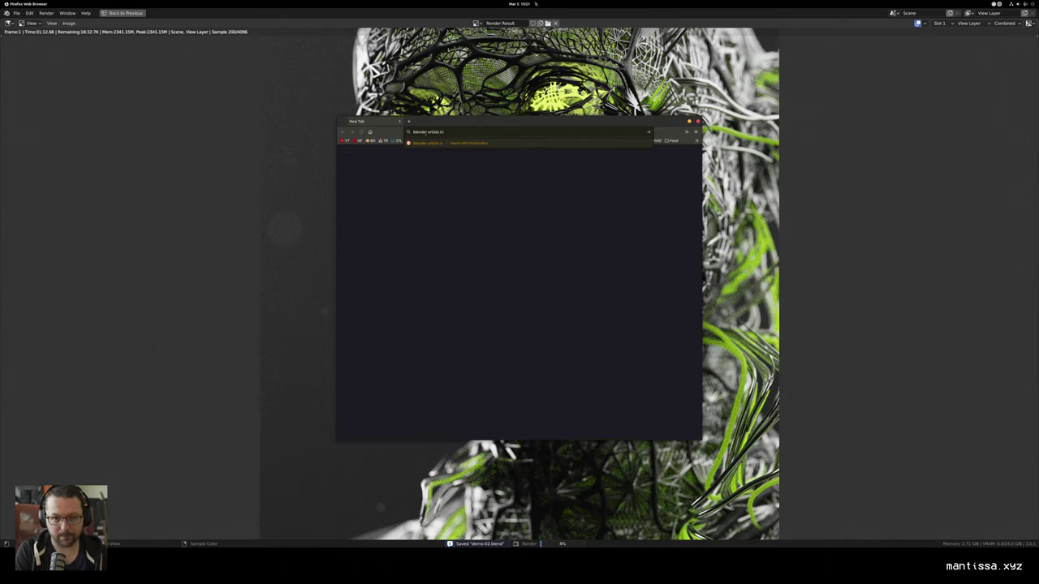
text(idescent sha)
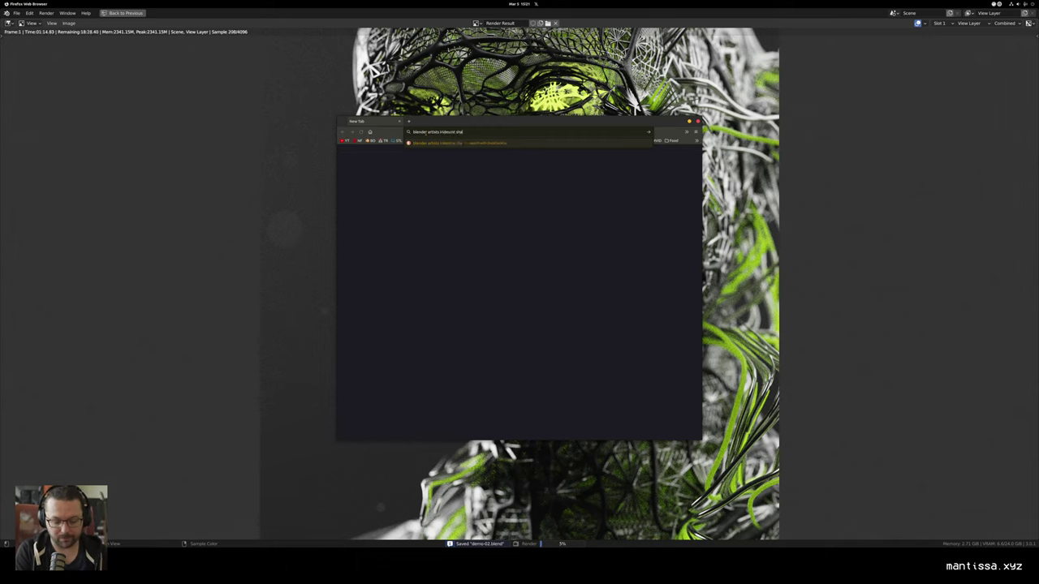
text(der)
key(Return)
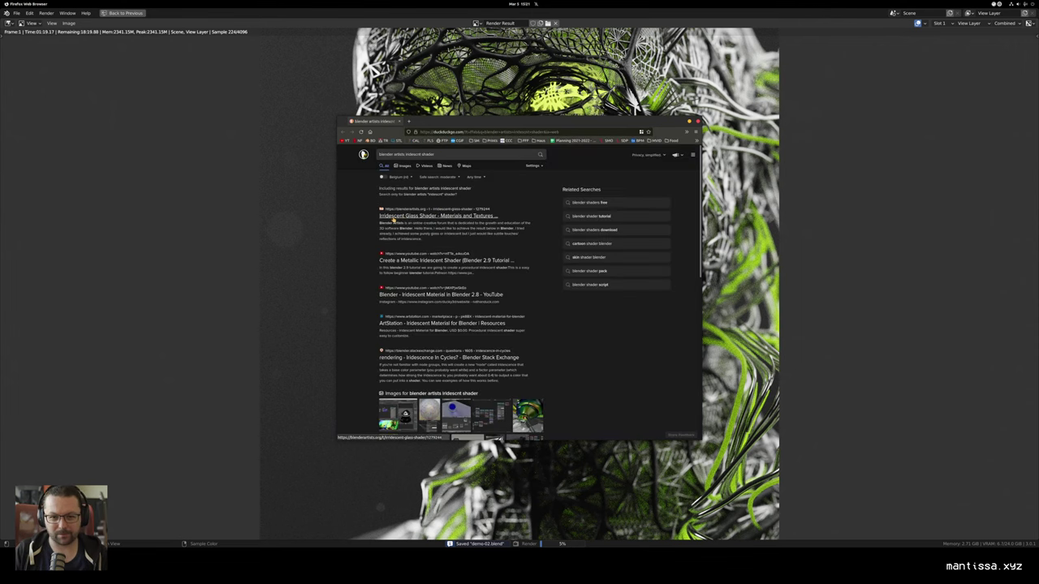
scroll(364, 219, down, 3)
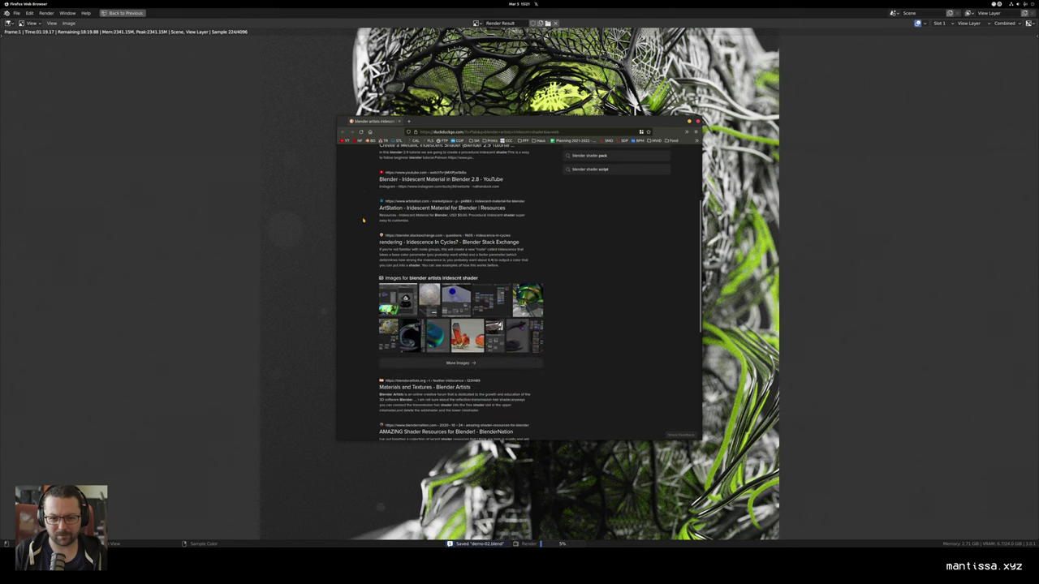
scroll(364, 219, down, 5)
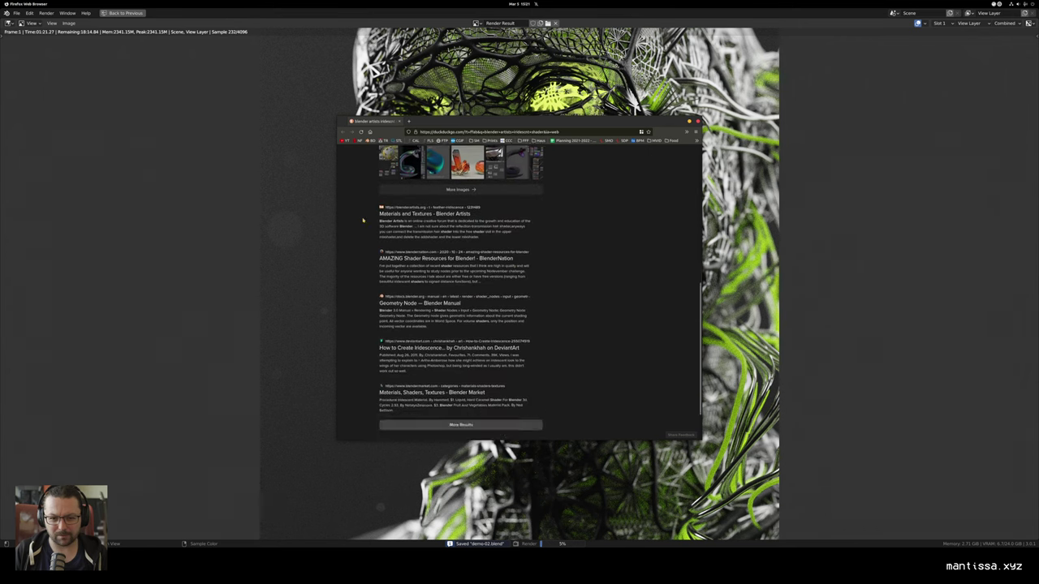
Step: Open the Blender Artists thread about an iridescent glass shader from the search results and enlarge the browser window
scroll(359, 264, down, 2)
scroll(359, 264, up, 10)
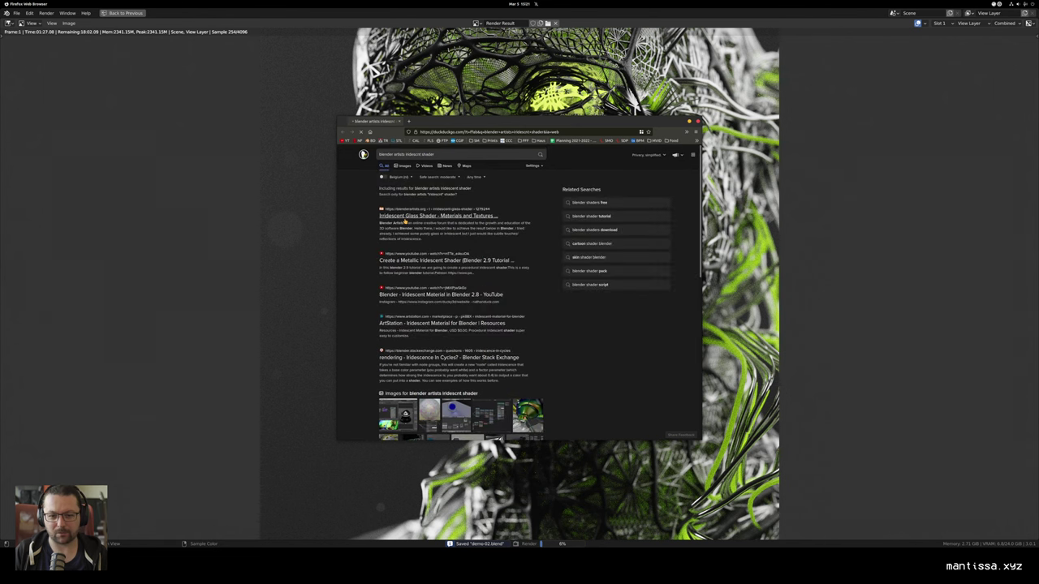
click(395, 218)
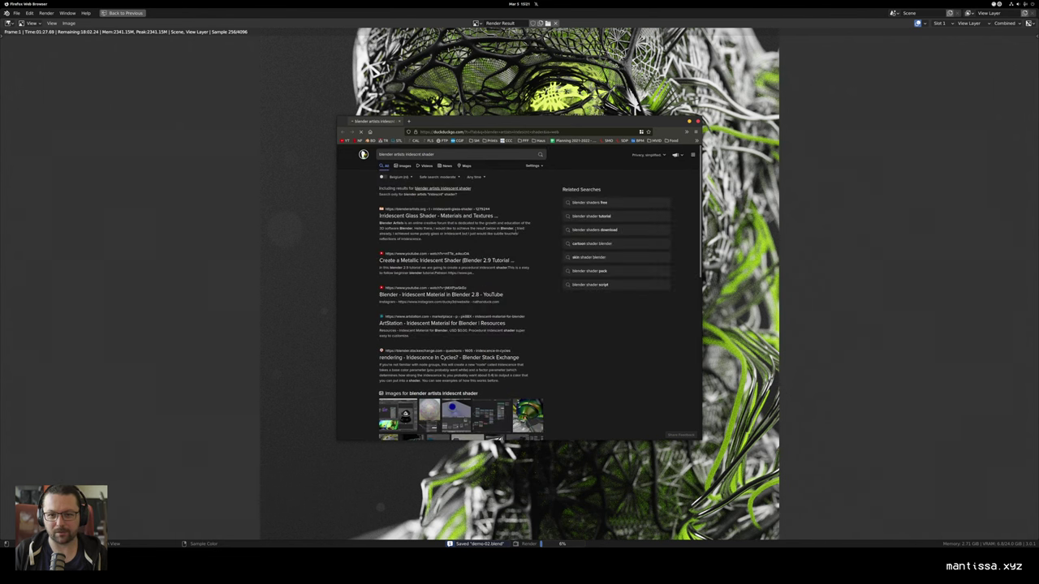
drag(440, 215, 296, 143)
drag(360, 239, 629, 390)
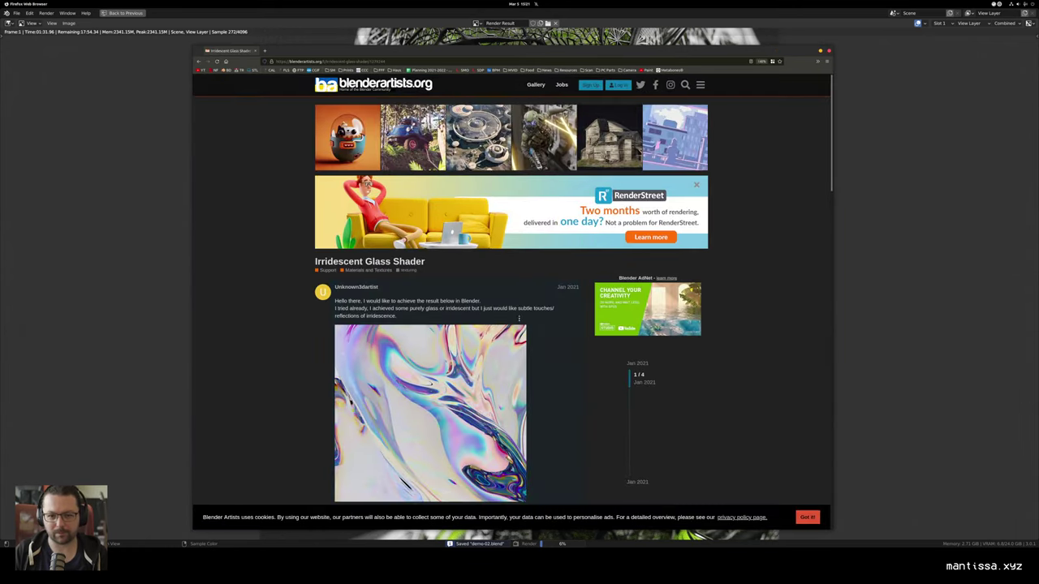
Step: Search the Blender Artists forum for "iridescence" and "iridescent", and look over the suggested topics
click(698, 85)
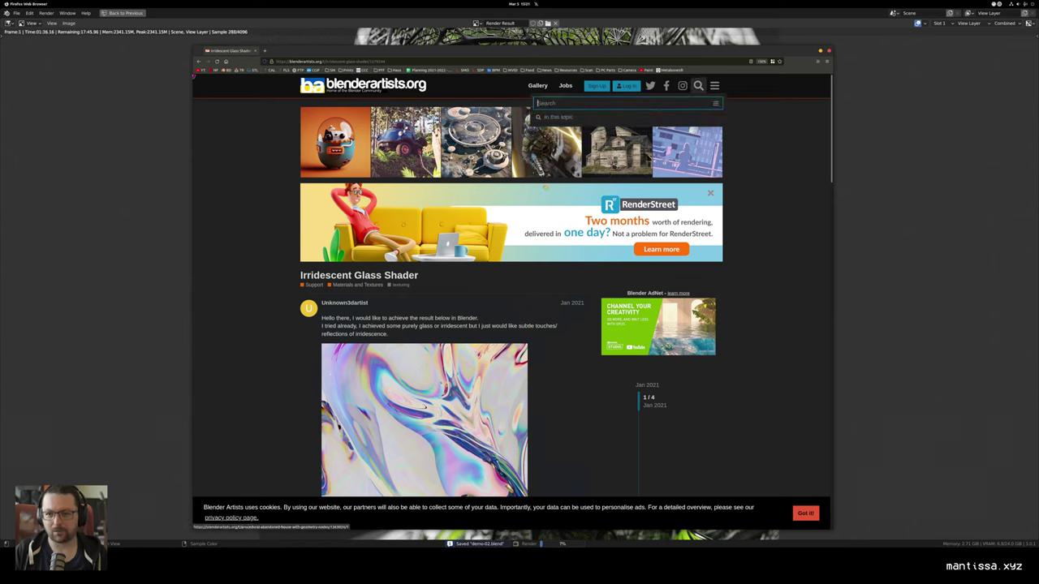
text(iride)
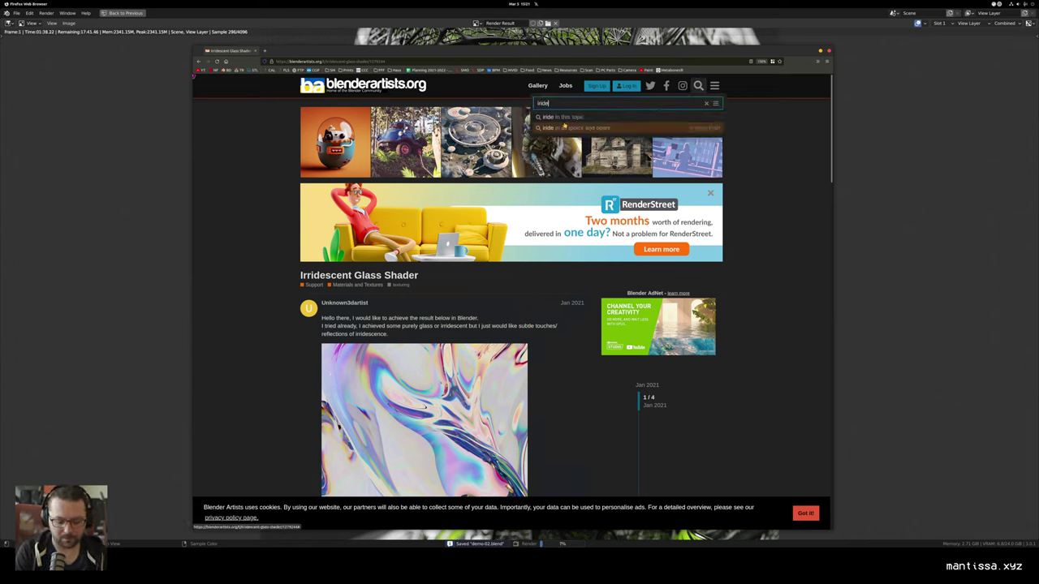
text(c)
key(BackSpace)
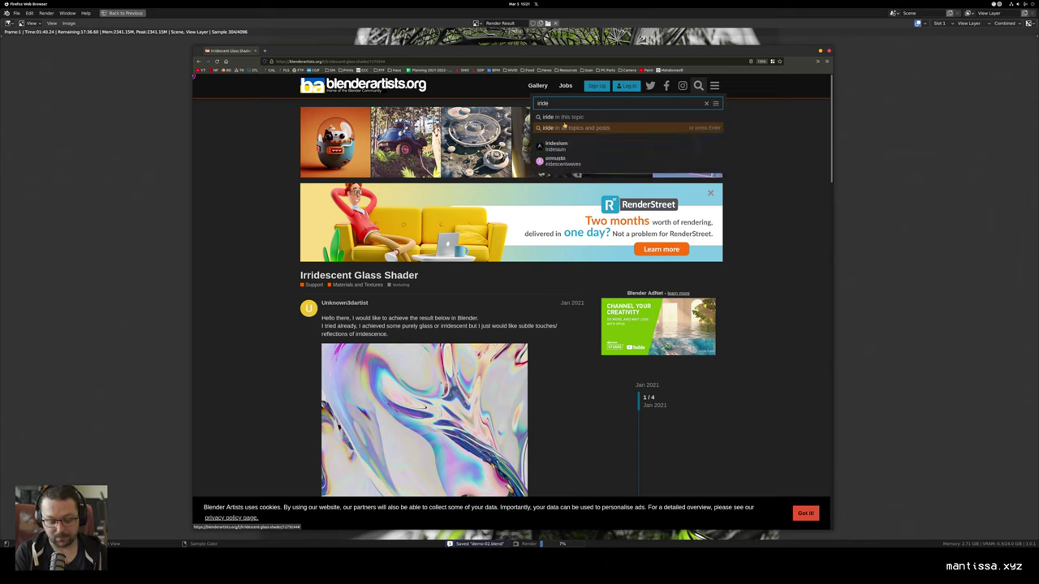
text(scence)
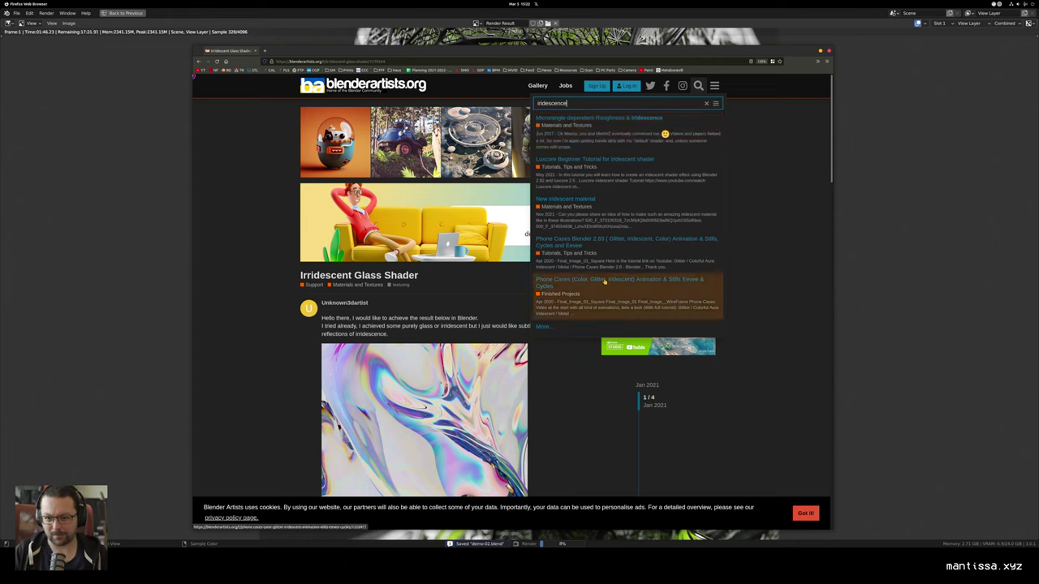
key(BackSpace)
key(BackSpace)
text(t)
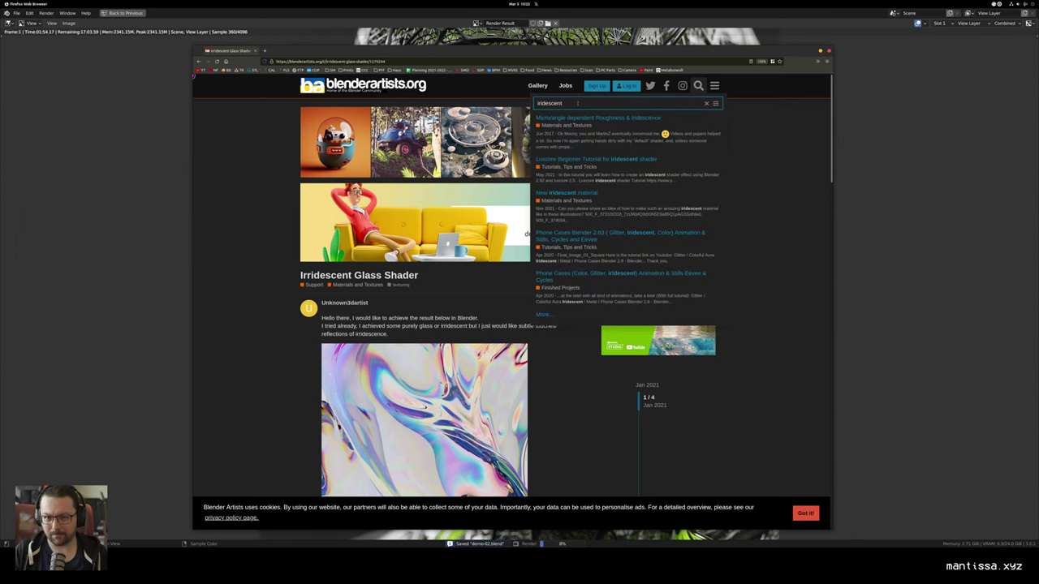
scroll(696, 281, down, 3)
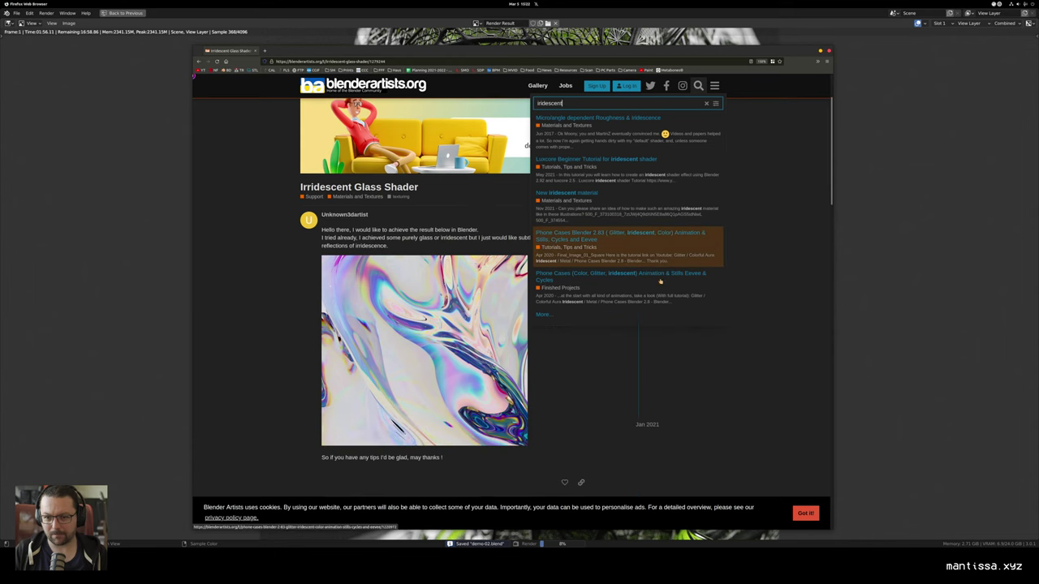
scroll(696, 280, up, 3)
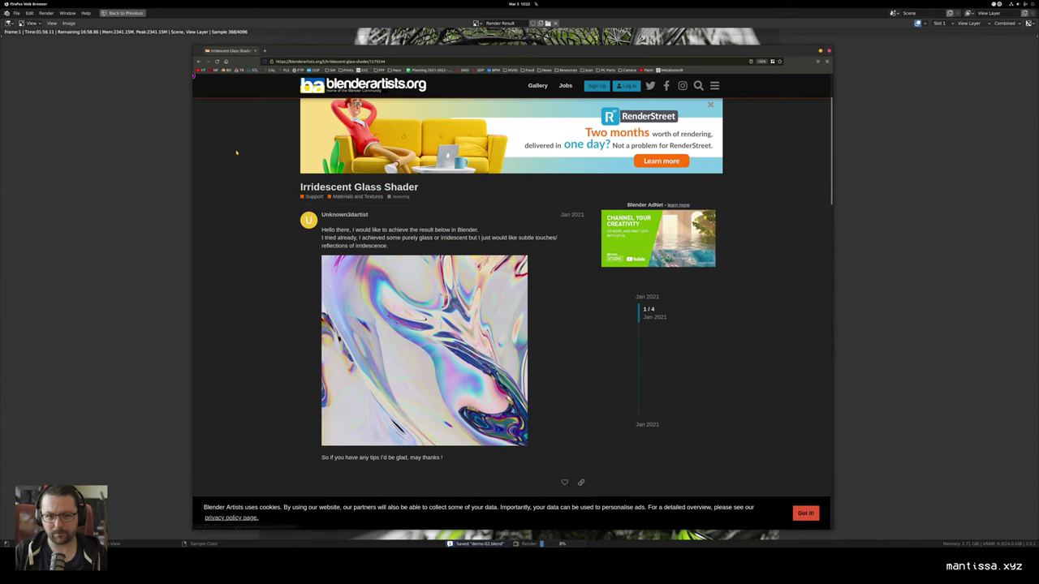
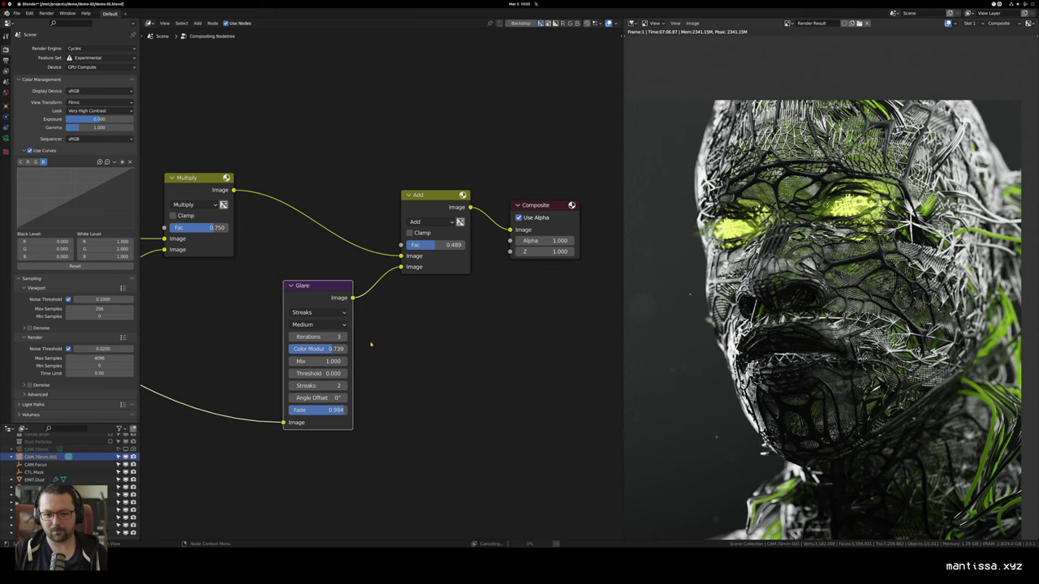
Step: Set the Glare node's streaks to 4 iterations with an angle offset of 10.3°
mouse_move(335, 337)
mouse_down()
mouse_move(344, 337)
mouse_move(334, 336)
mouse_up()
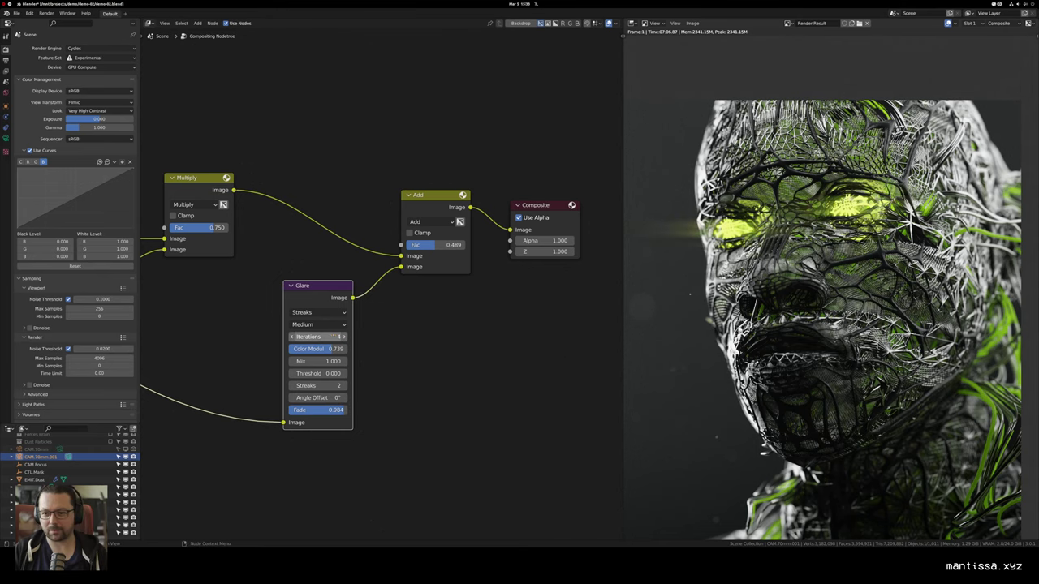
drag(602, 315, 604, 310)
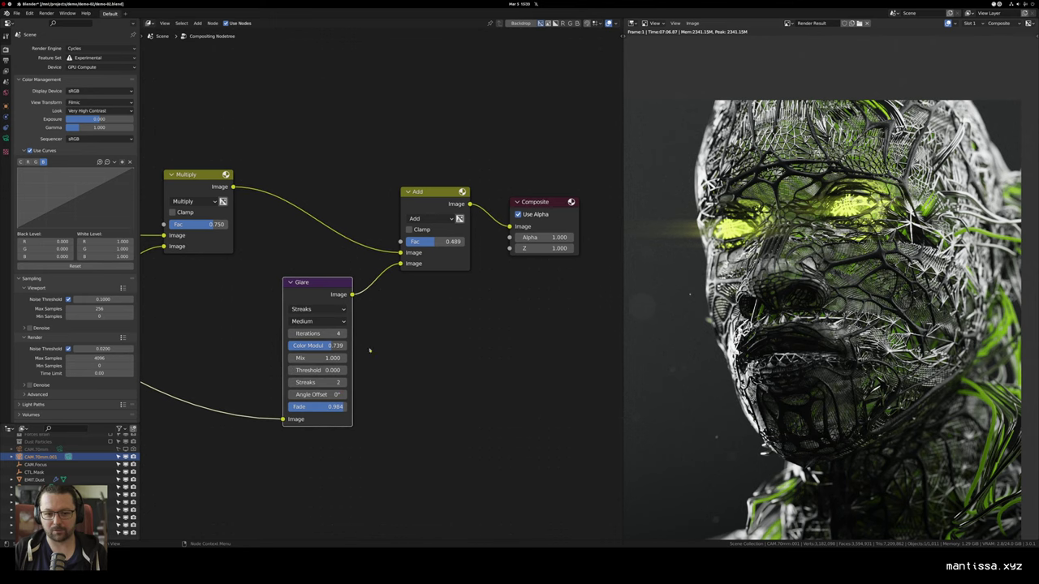
mouse_move(317, 392)
mouse_down()
mouse_move(426, 392)
mouse_move(400, 392)
mouse_up()
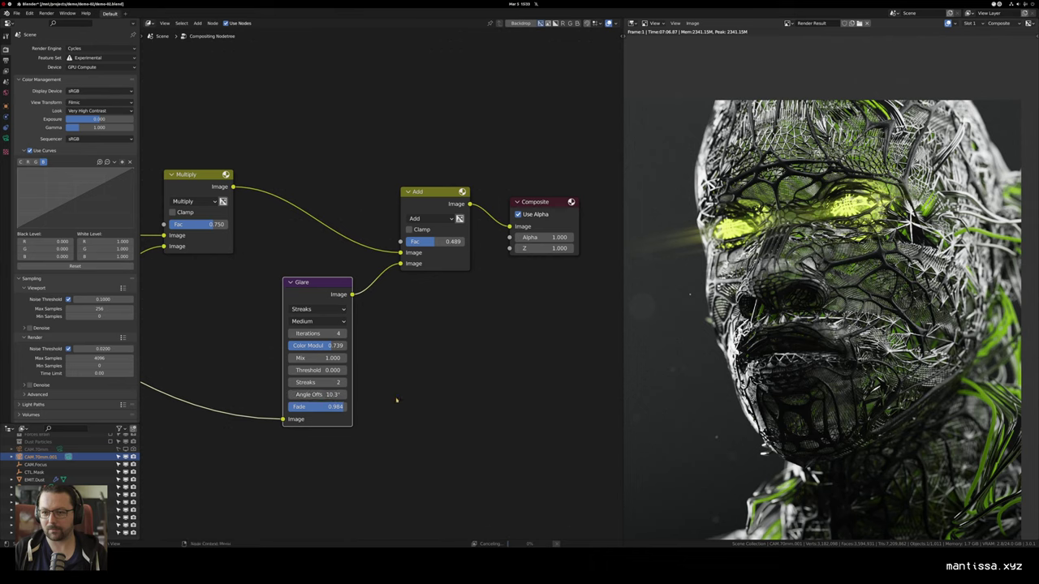
Step: Set the Glare node's fade to 0.969 and its color modulation to 0.850
drag(338, 407, 335, 407)
drag(526, 315, 502, 342)
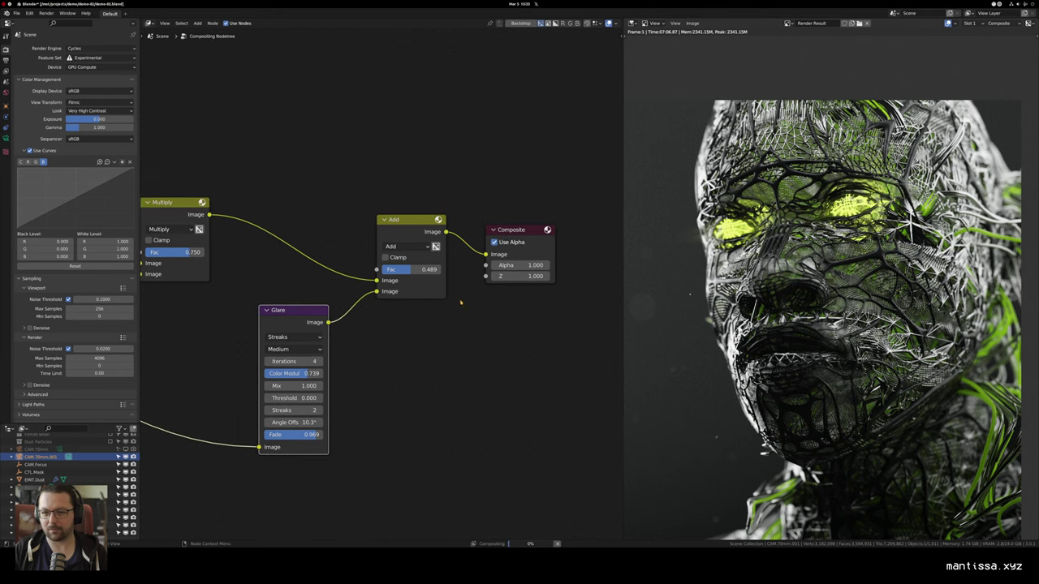
scroll(731, 228, up, 2)
scroll(731, 228, down, 3)
scroll(719, 226, up, 4)
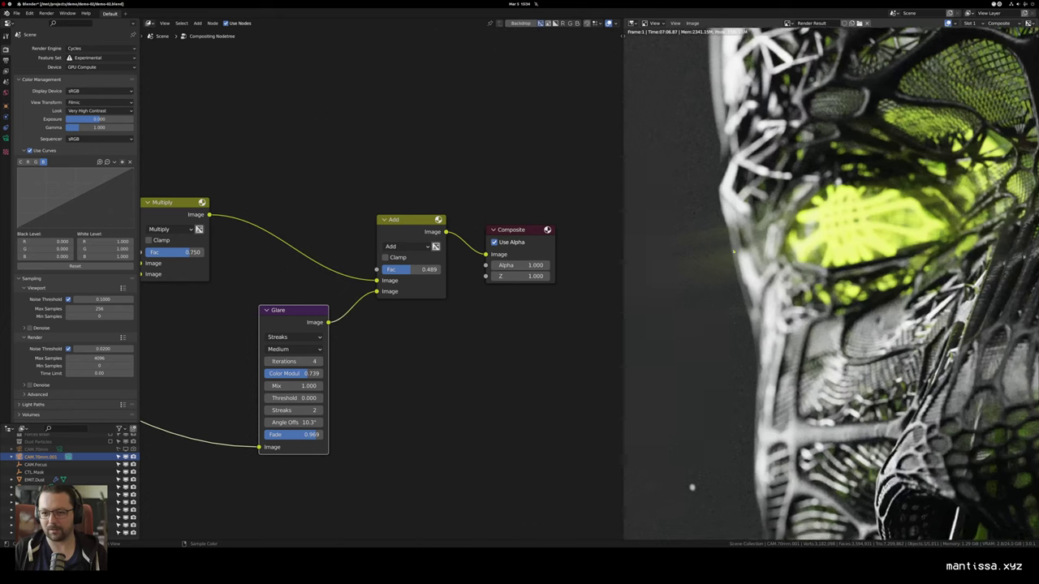
drag(303, 373, 315, 374)
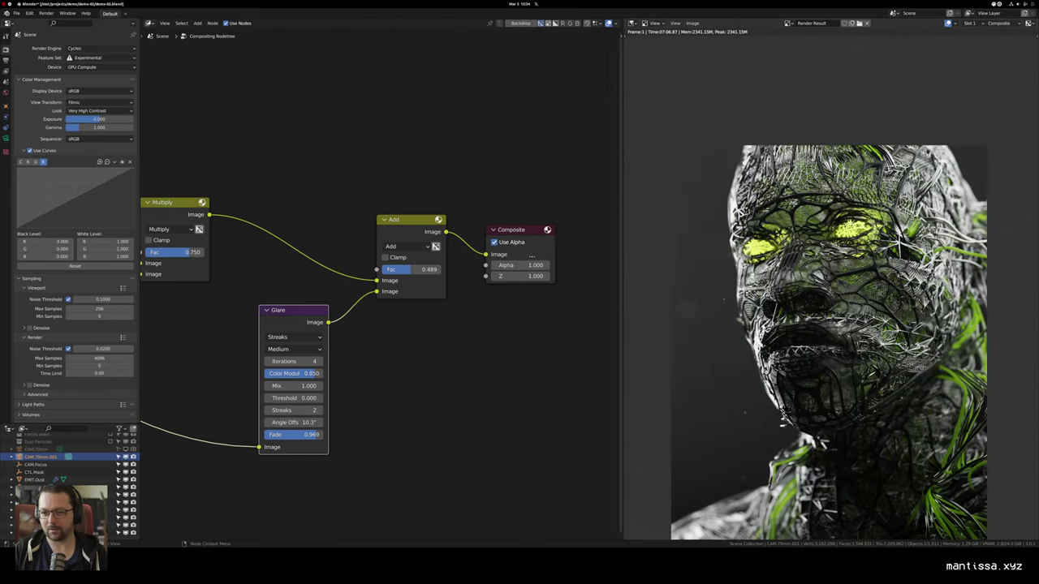
Step: Mute and unmute the Add mix node to compare the render with and without the glare
click(405, 233)
key(m)
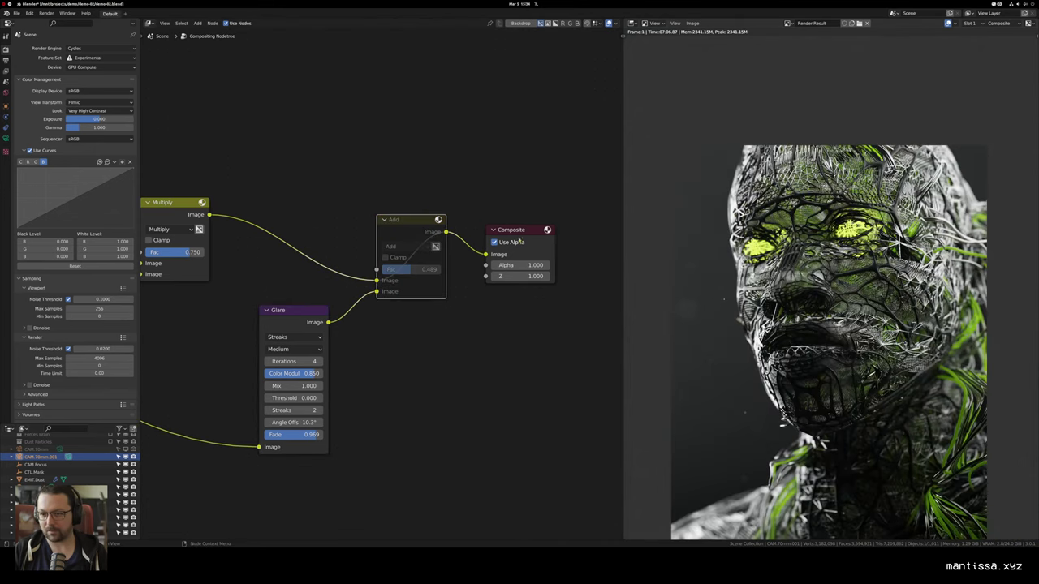
scroll(859, 203, up, 4)
scroll(848, 244, down, 5)
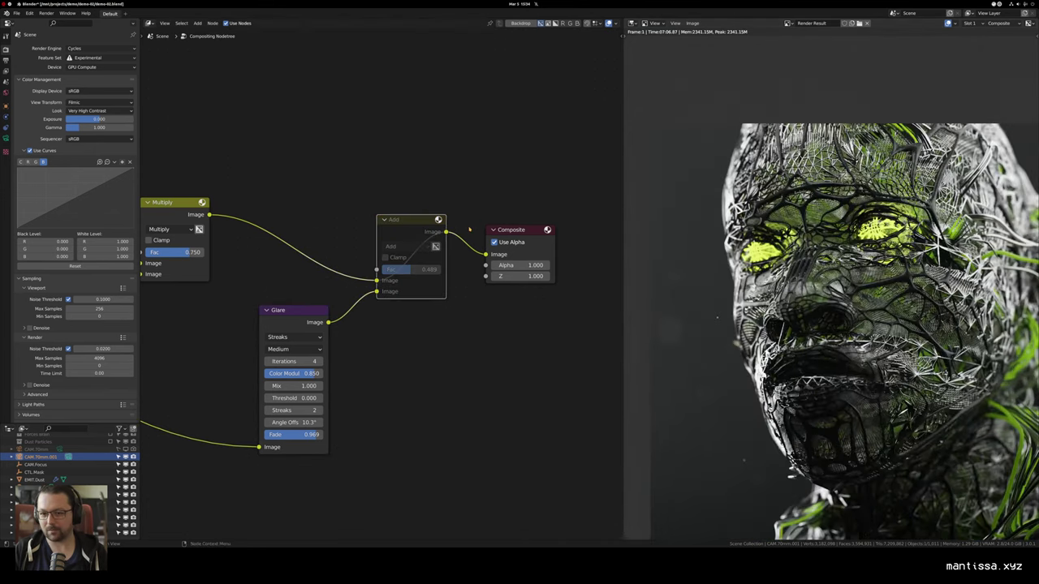
key(m)
key(m)
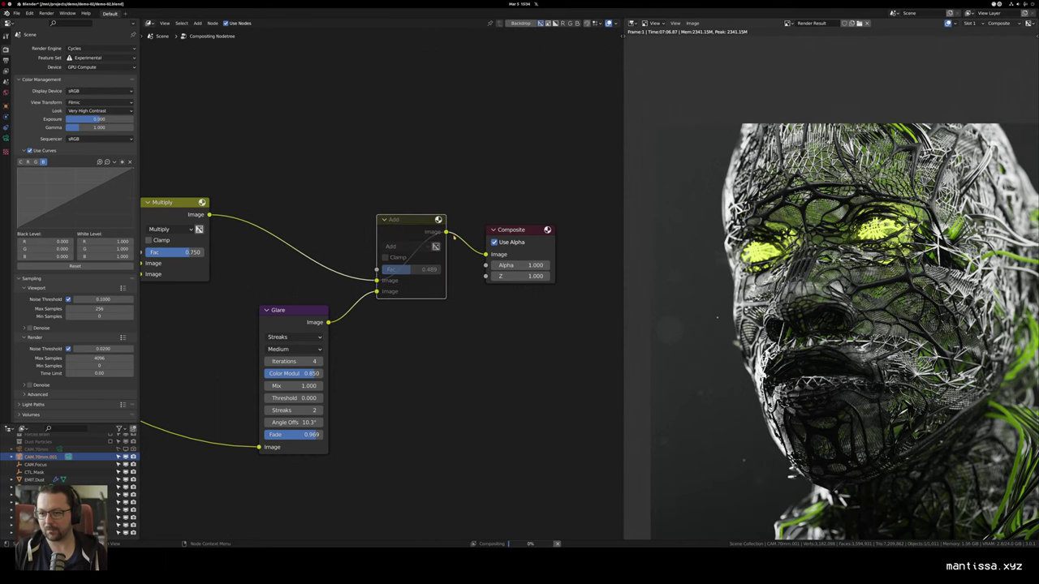
key(m)
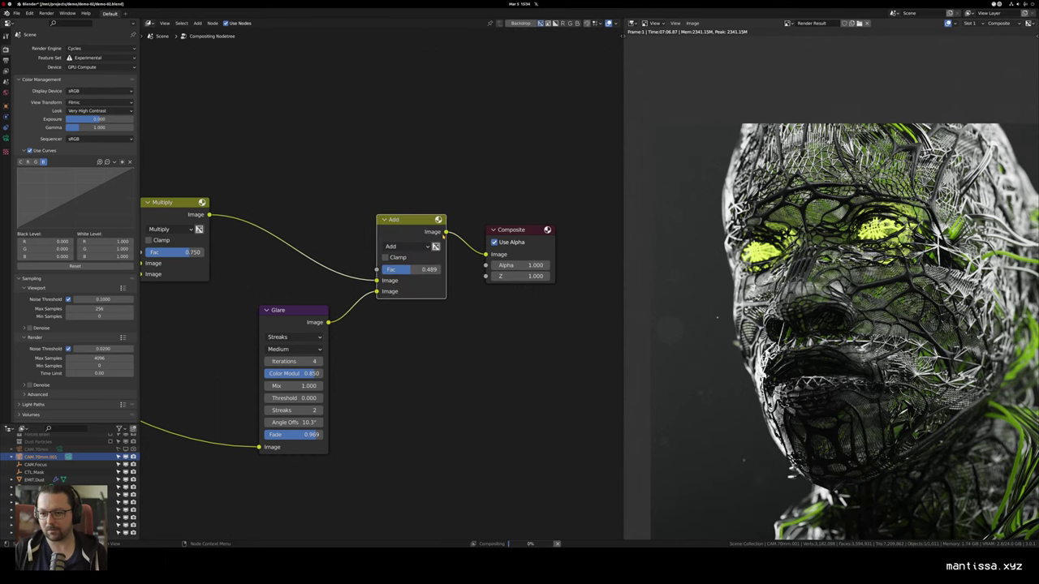
Step: Change the Glare node's type to Fog Glow and check the glow around the eyes
click(280, 337)
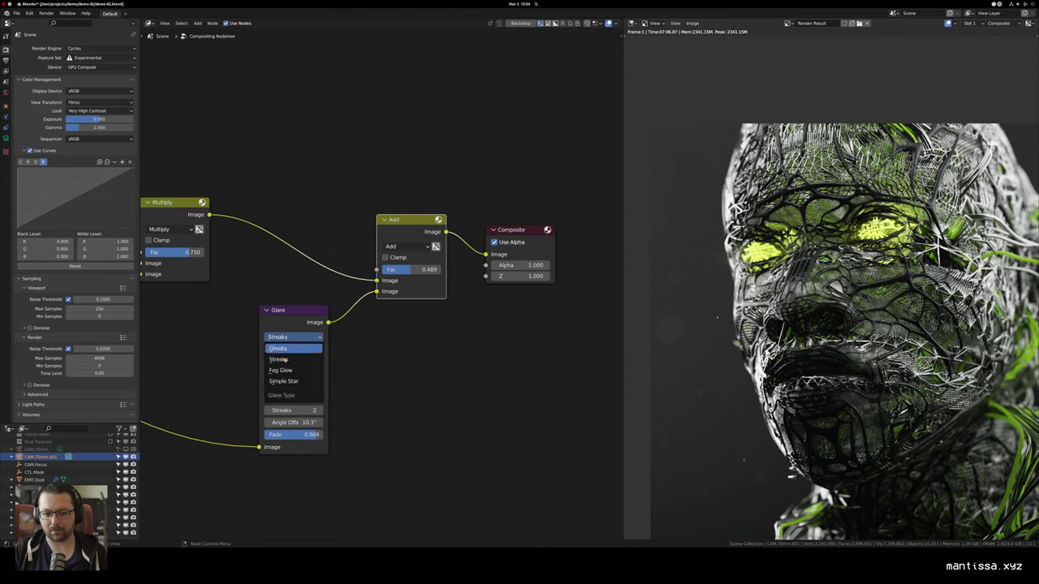
click(280, 370)
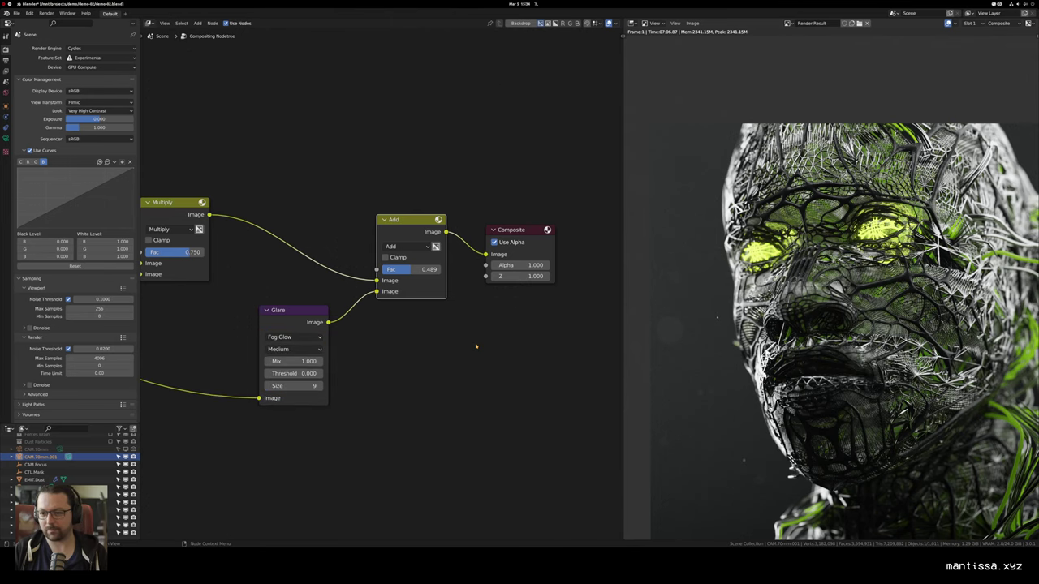
drag(788, 277, 818, 240)
scroll(759, 214, down, 1)
scroll(820, 247, up, 1)
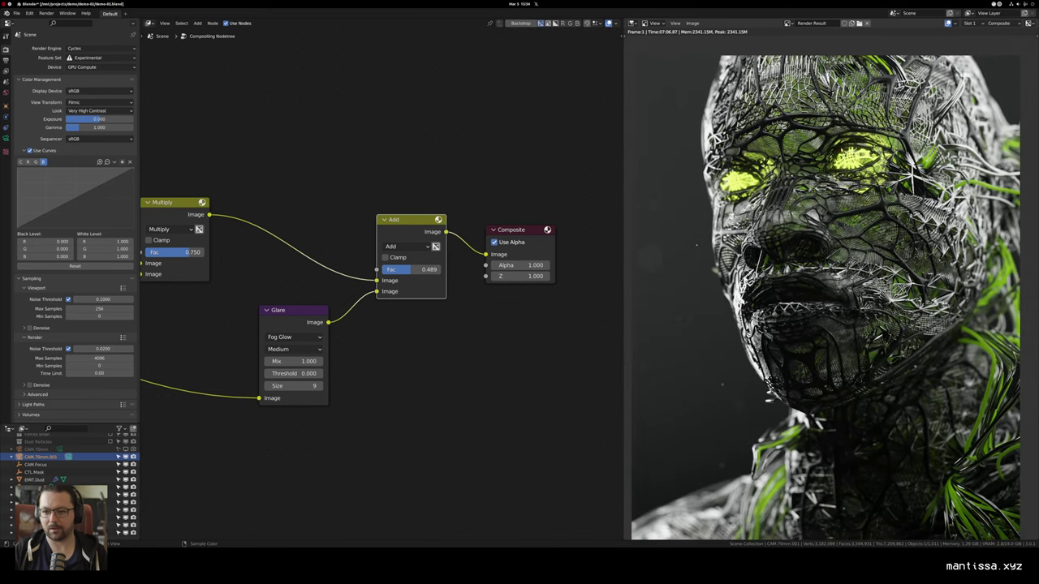
Step: Make room before the Composite node and insert a Soften filter node between the Add and Composite nodes
scroll(845, 122, up, 4)
drag(518, 240, 514, 263)
scroll(372, 268, up, 1)
drag(428, 261, 475, 264)
key(shift+a)
mouse_move(422, 227)
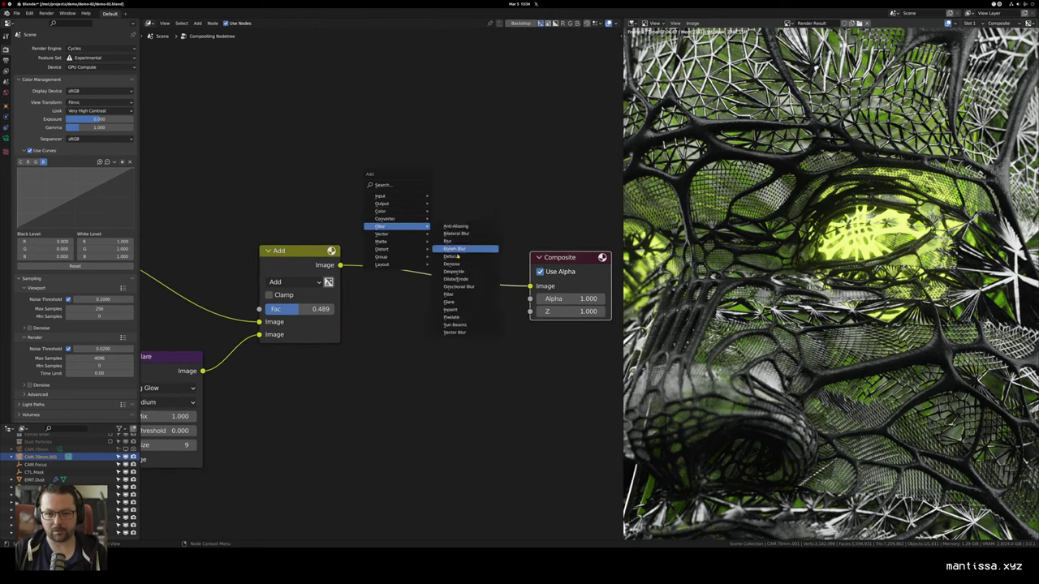
click(453, 294)
click(409, 269)
Step: Duplicate the Soften filter, insert the copy between the first filter and the Composite node, and mute the copy
key(shift+d)
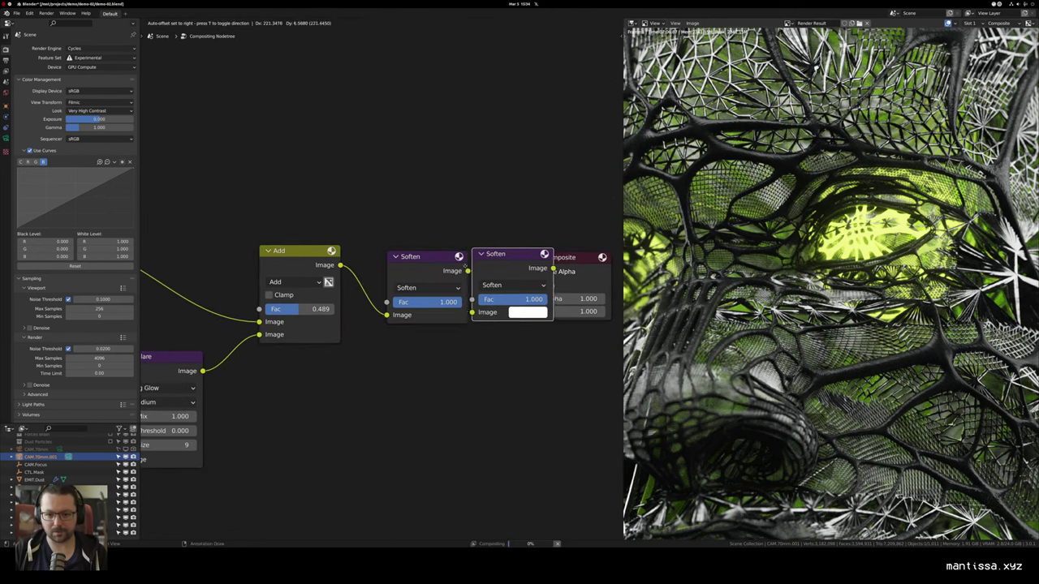
click(495, 266)
drag(489, 299, 433, 297)
scroll(832, 255, down, 2)
drag(832, 256, 828, 238)
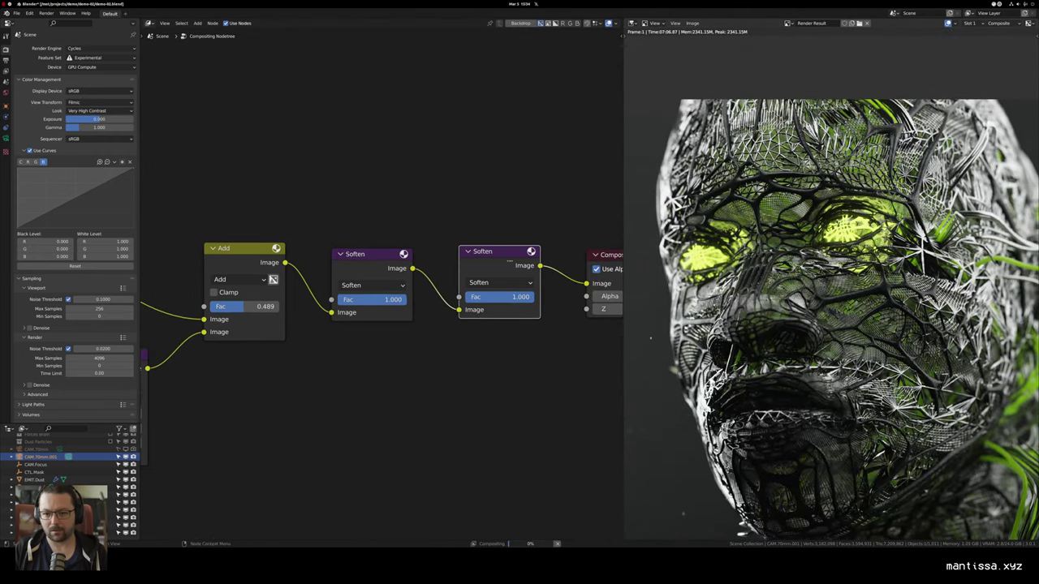
key(m)
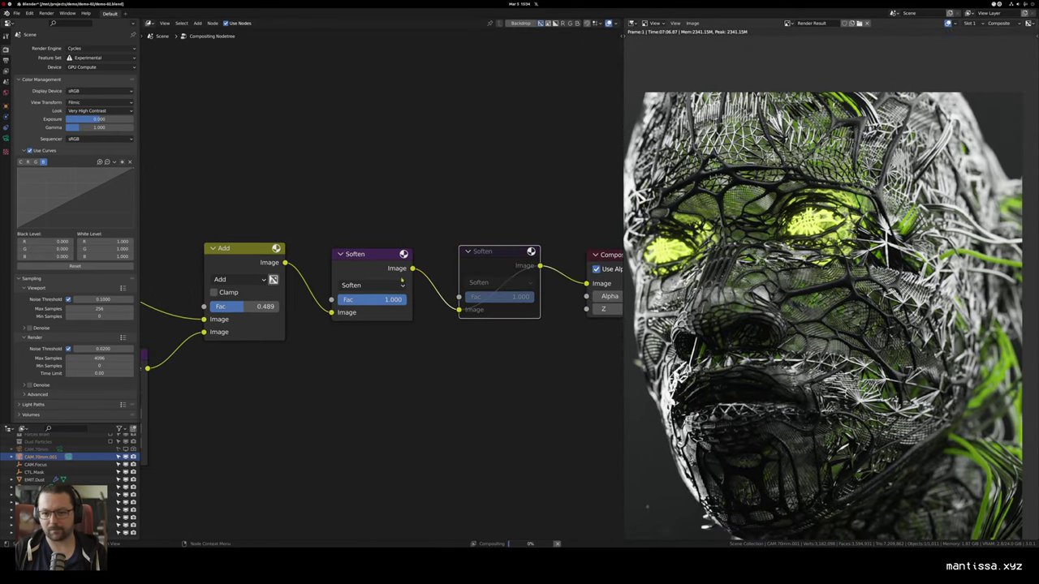
Step: Change the first filter node's type to Sharpen and inspect its effect on the render's fine detail
click(372, 285)
click(359, 309)
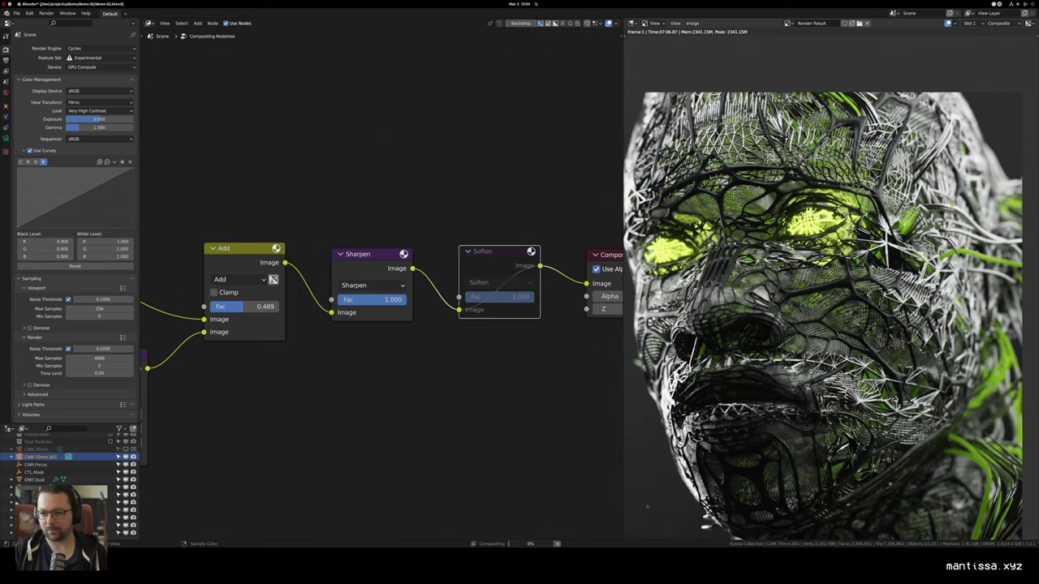
drag(637, 195, 676, 193)
scroll(674, 191, up, 11)
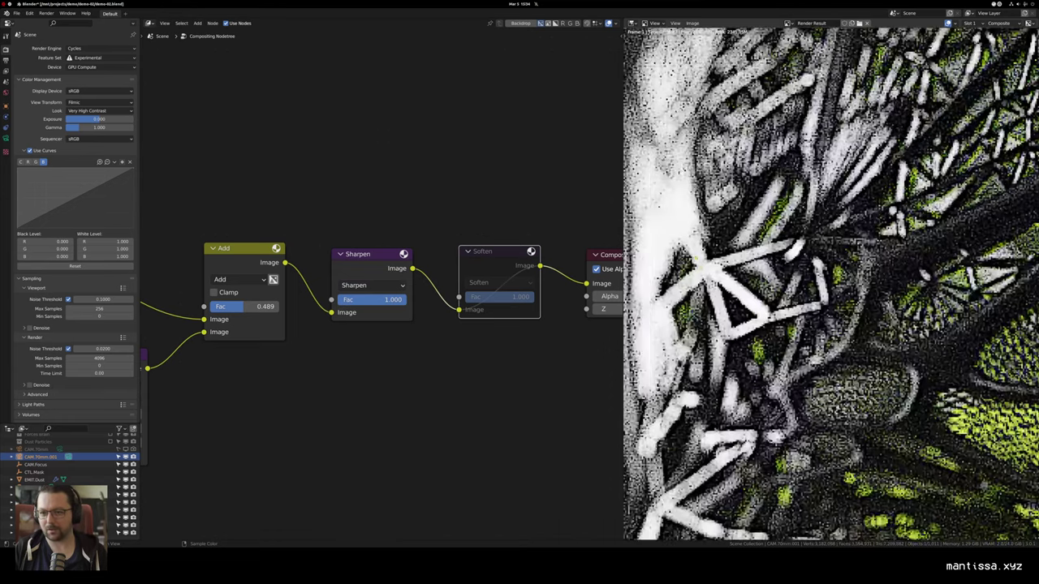
scroll(831, 317, down, 2)
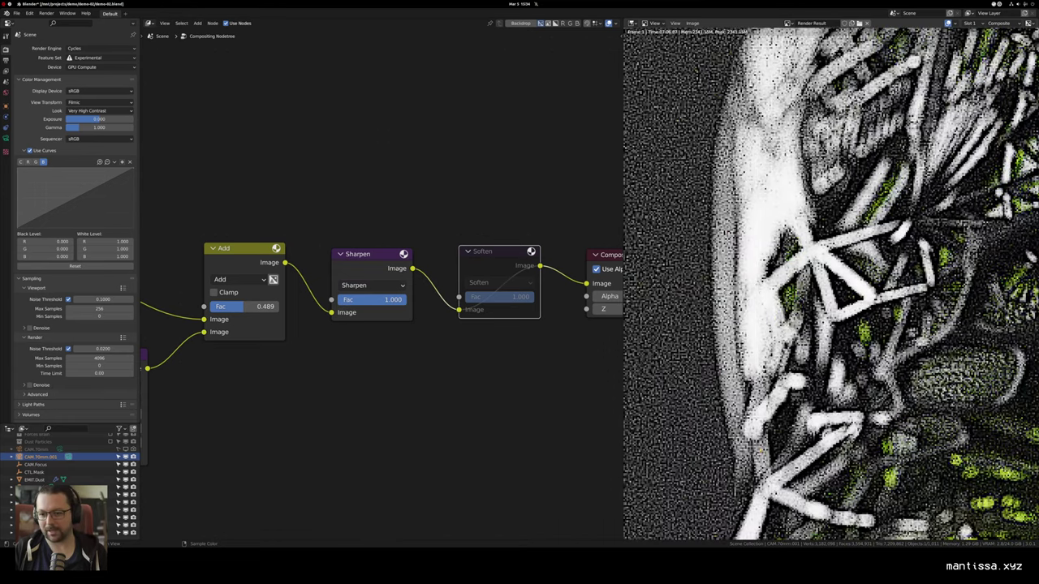
scroll(758, 447, down, 7)
drag(747, 436, 704, 488)
scroll(845, 211, up, 7)
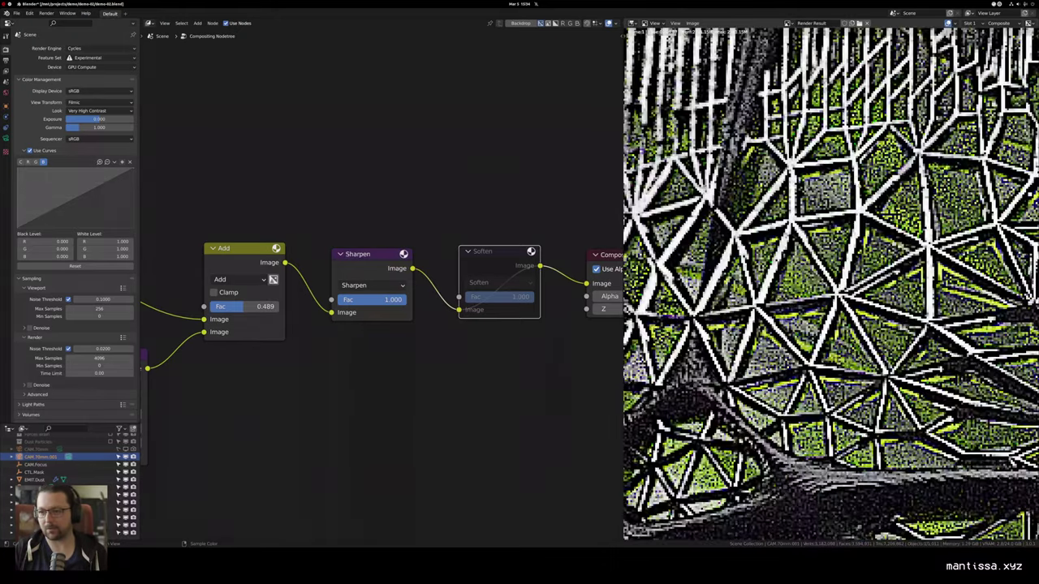
scroll(714, 426, down, 5)
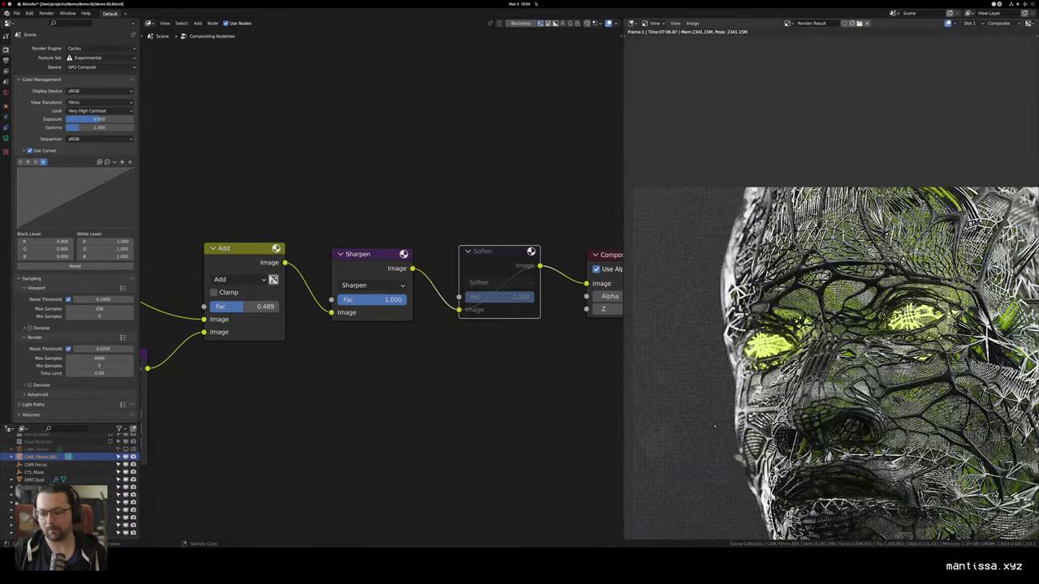
Step: Set the Sharpen filter's factor to 0.1
click(368, 298)
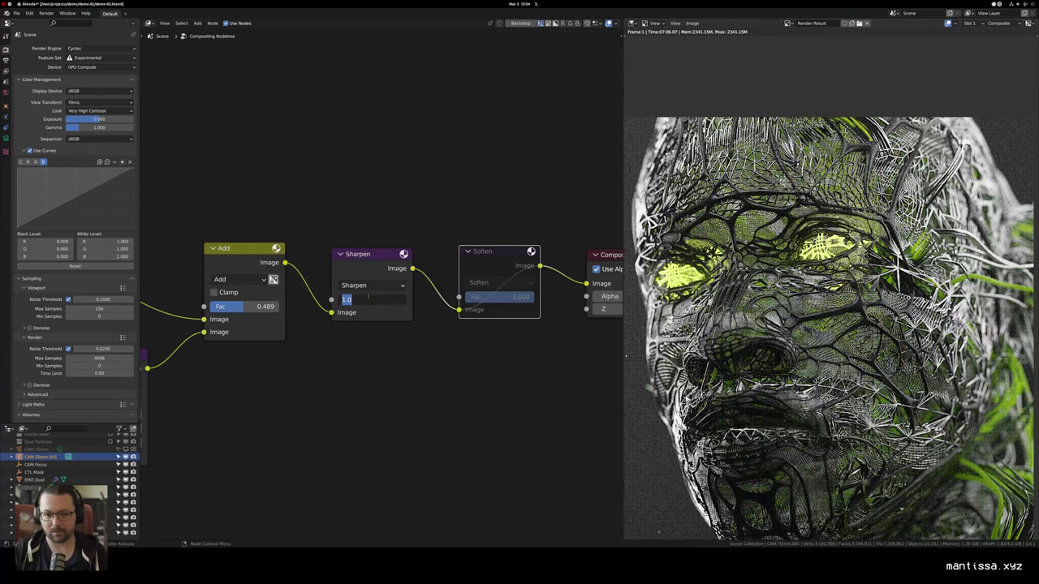
text(.1)
key(Return)
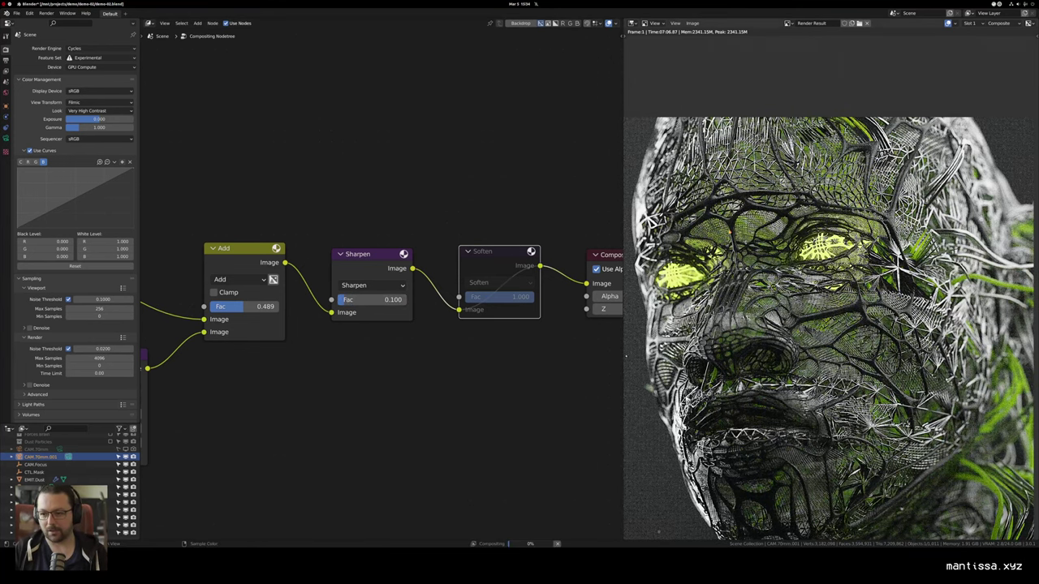
Step: Compare the render's fine detail with the Sharpen filter muted and active, leaving the filter active
scroll(828, 260, up, 4)
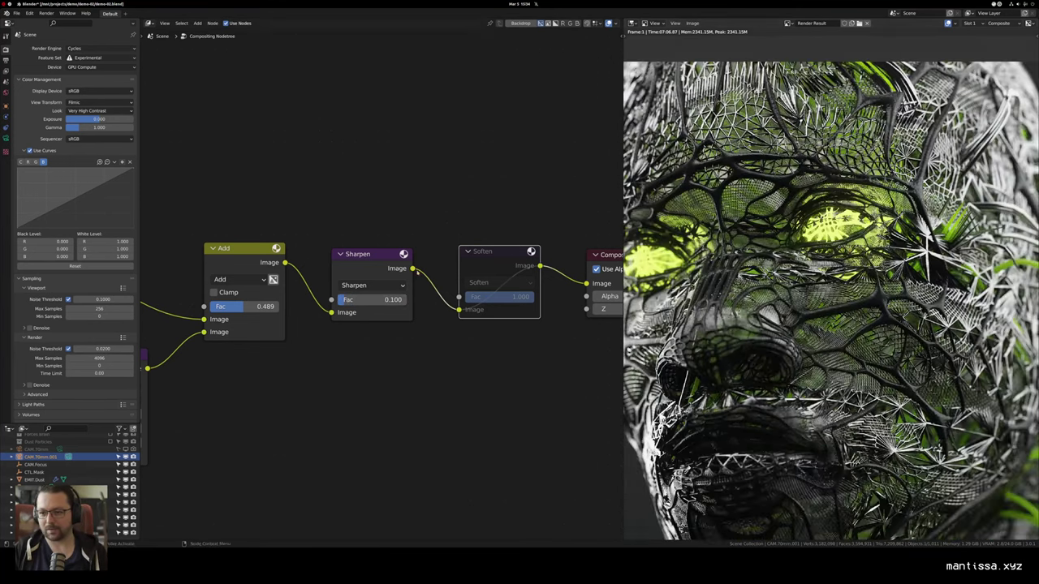
click(406, 273)
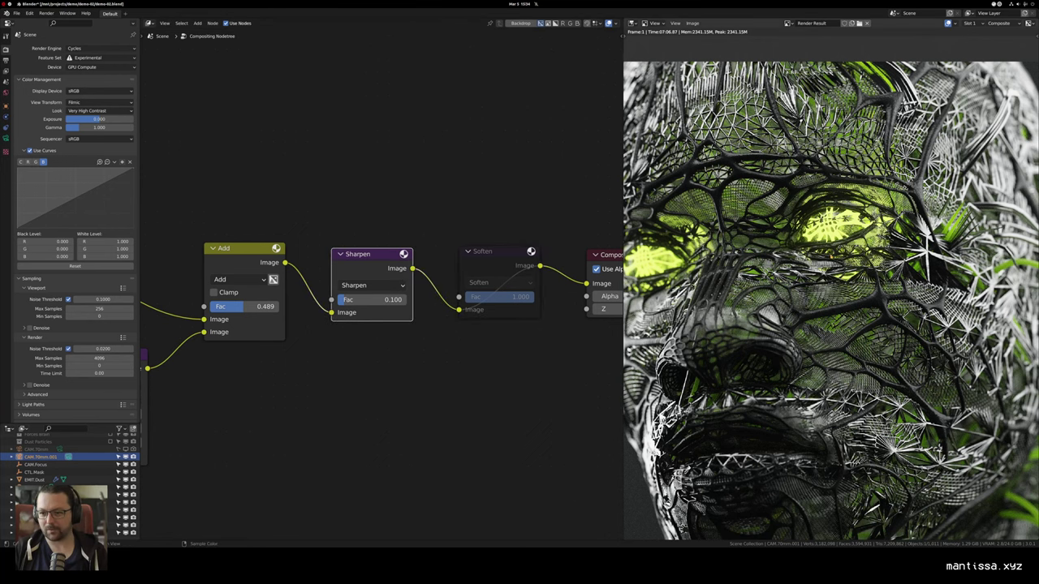
scroll(737, 292, down, 4)
key(m)
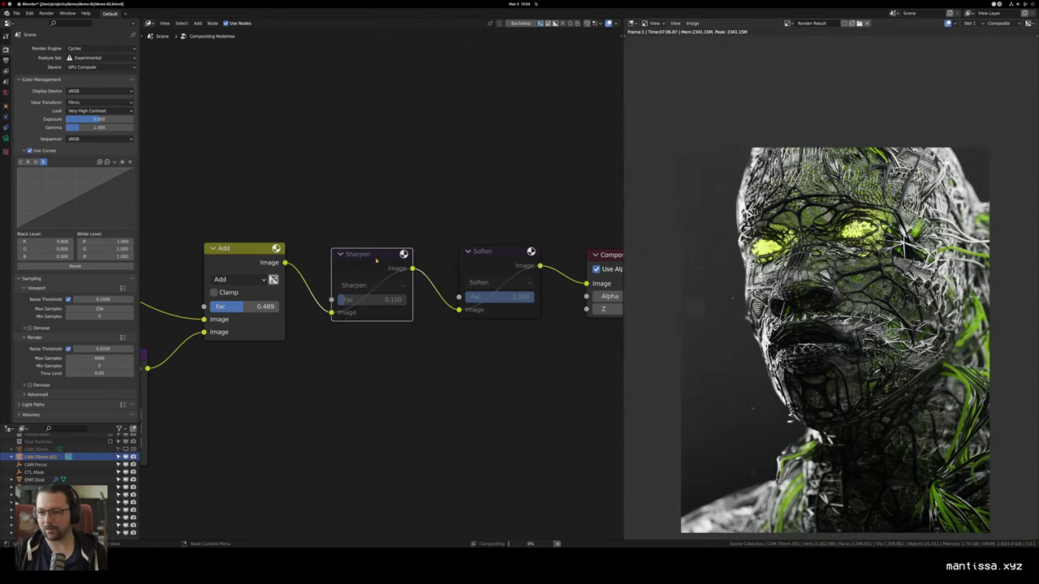
scroll(633, 364, up, 5)
scroll(633, 364, up, 6)
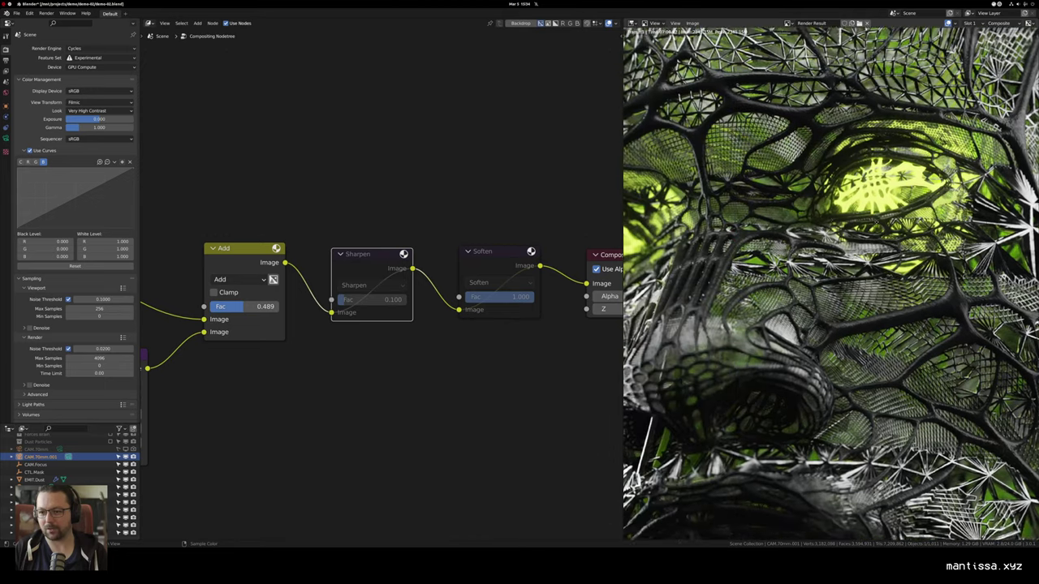
key(m)
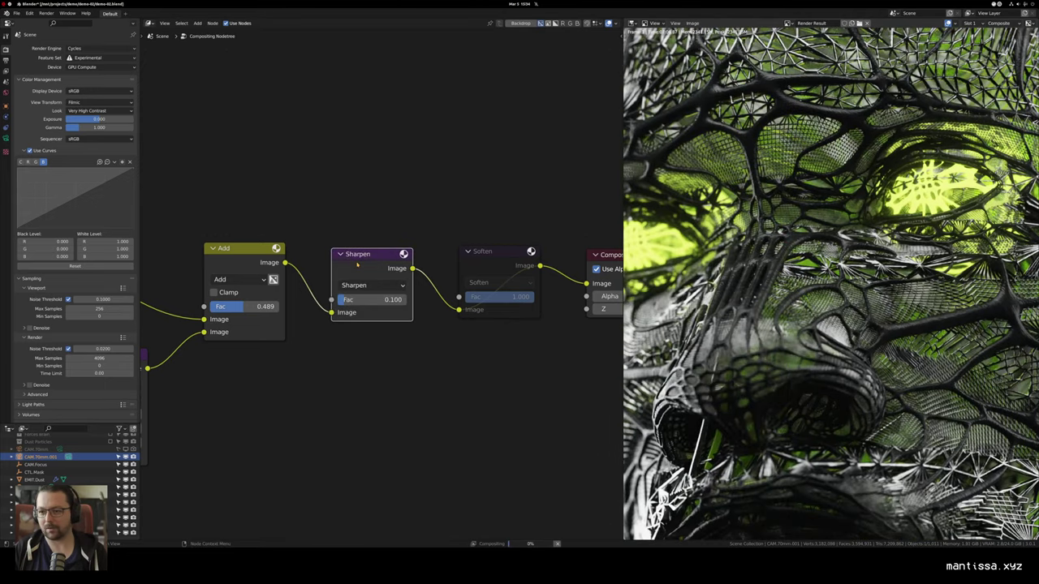
key(m)
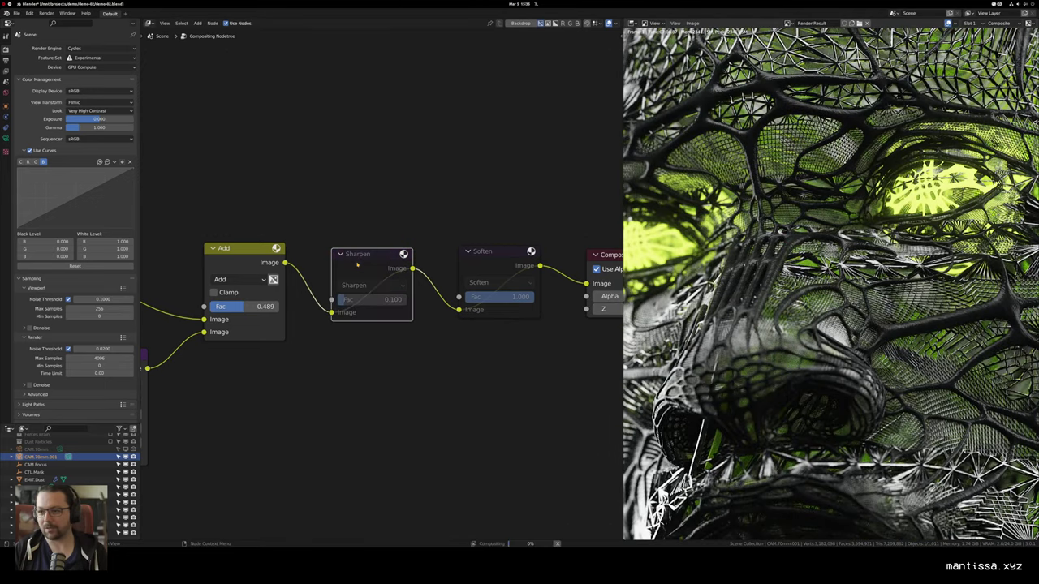
key(m)
Step: Unmute the Soften filter node and set its factor to 0.75
click(487, 253)
key(m)
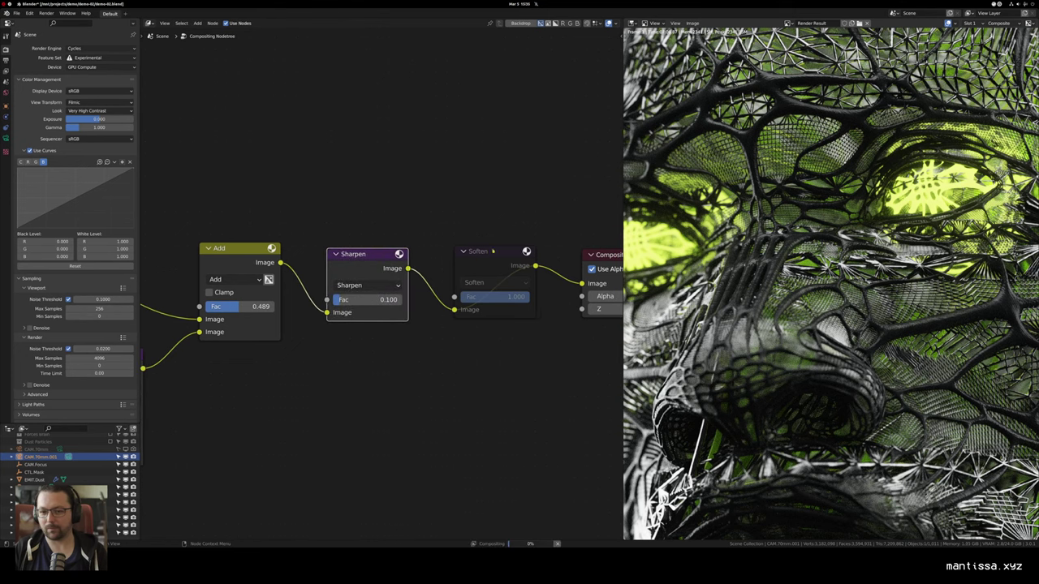
key(m)
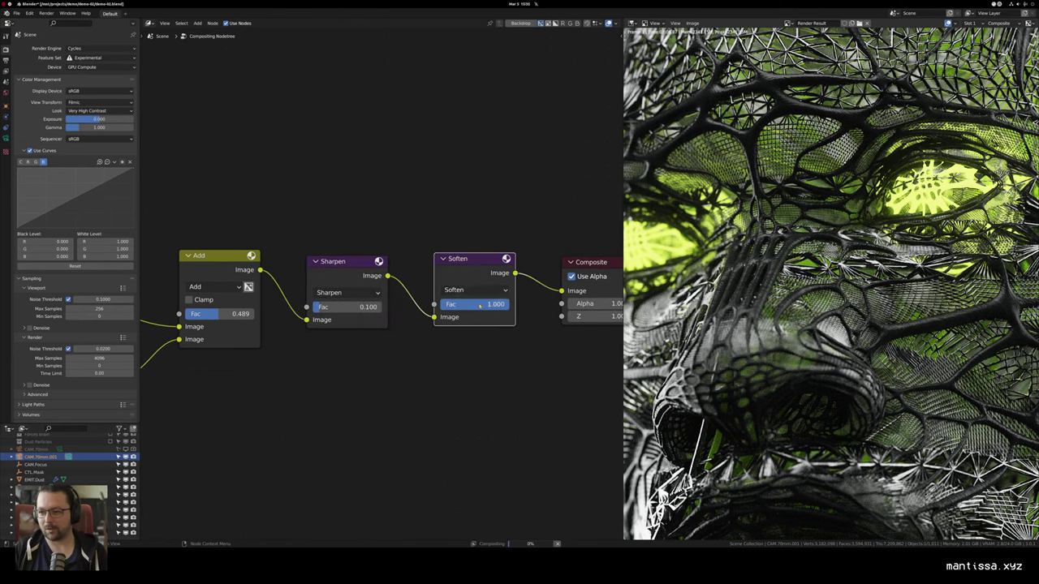
double_click(473, 303)
text(.75)
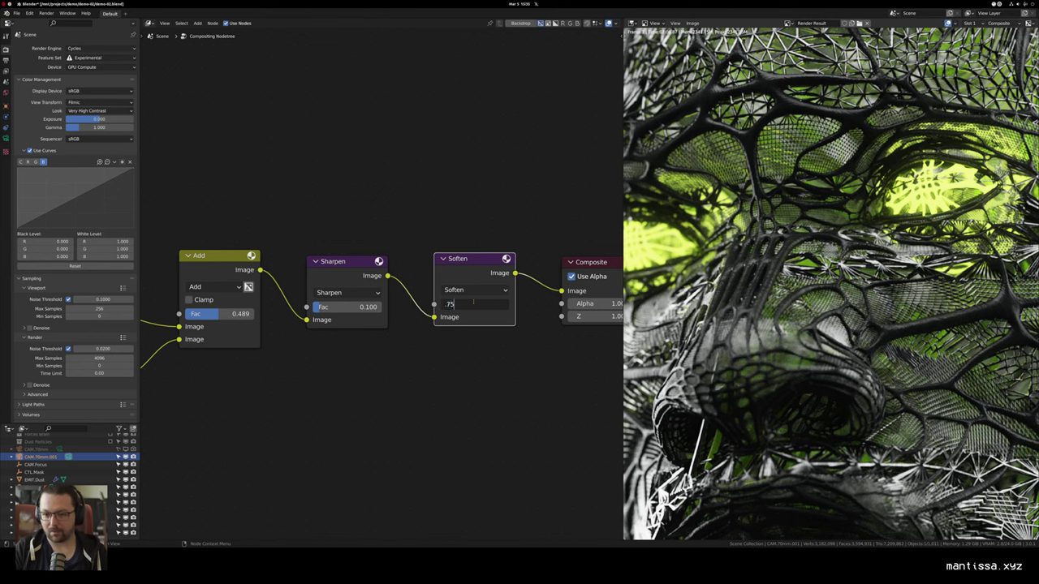
key(Return)
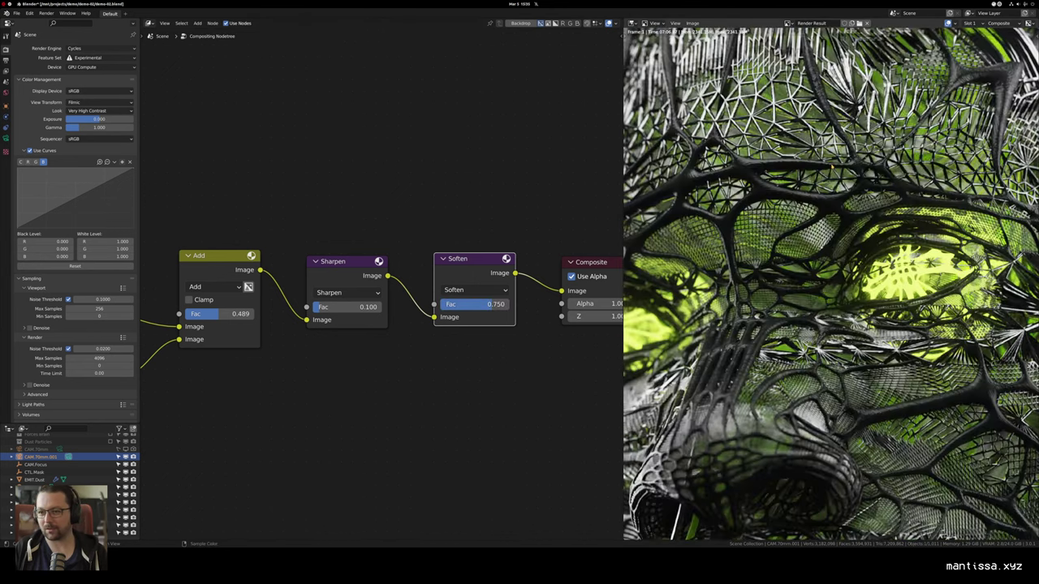
Step: Select the Sharpen and Soften nodes together and compare the eye area with both muted and both active
scroll(832, 166, down, 3)
drag(348, 236, 452, 276)
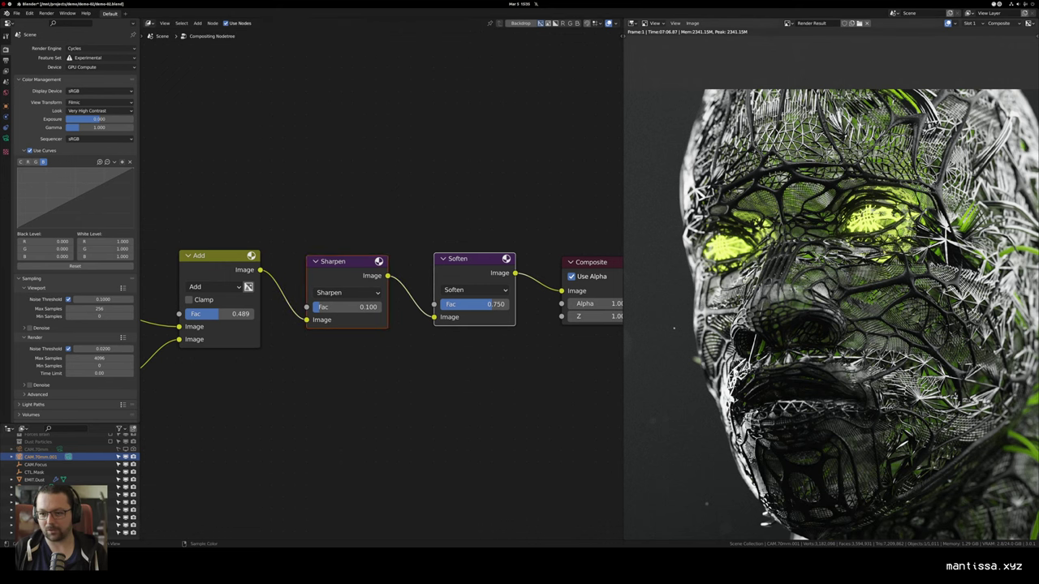
drag(465, 214, 462, 216)
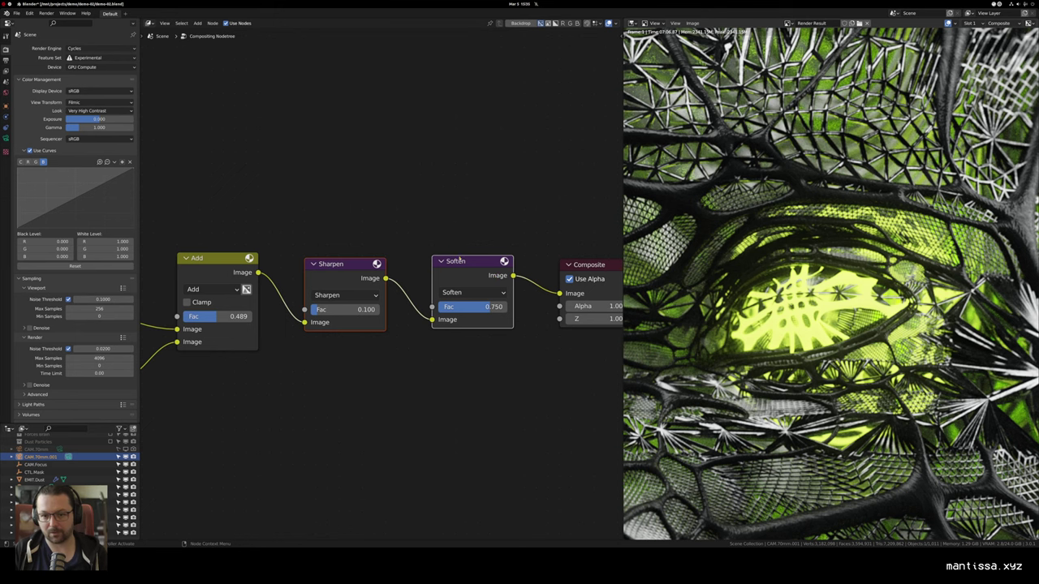
key(m)
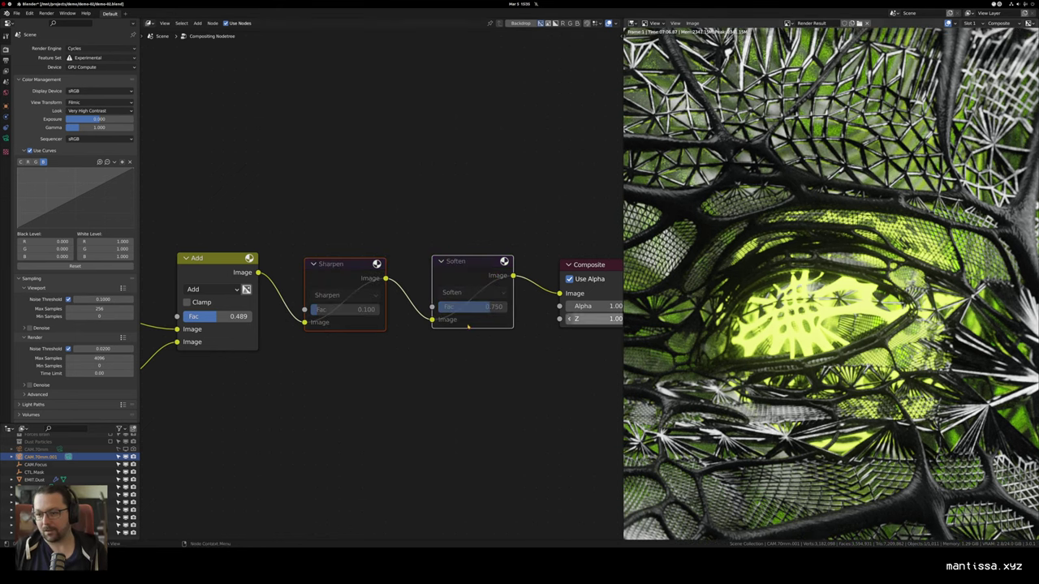
key(m)
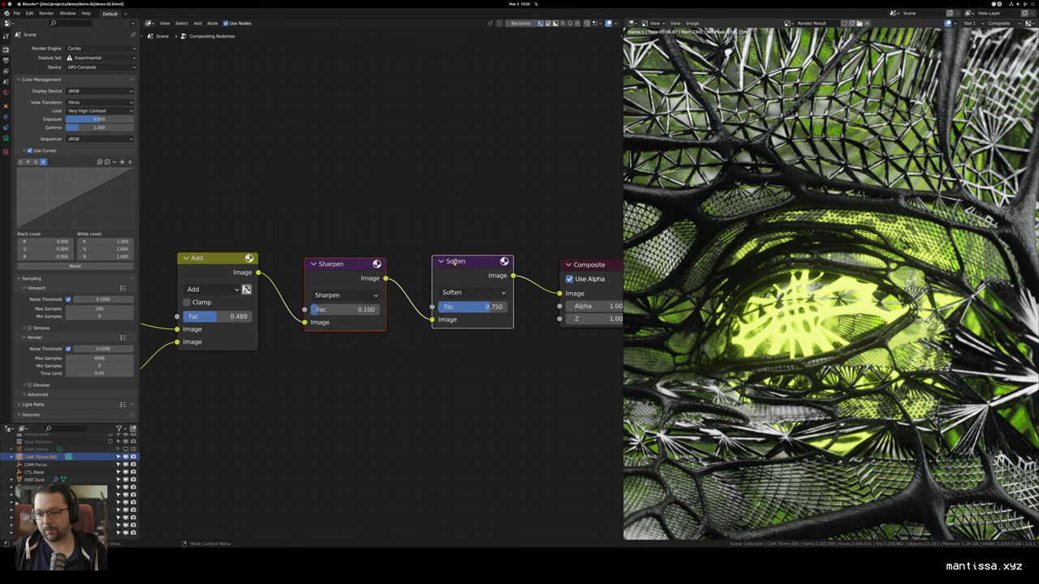
key(m)
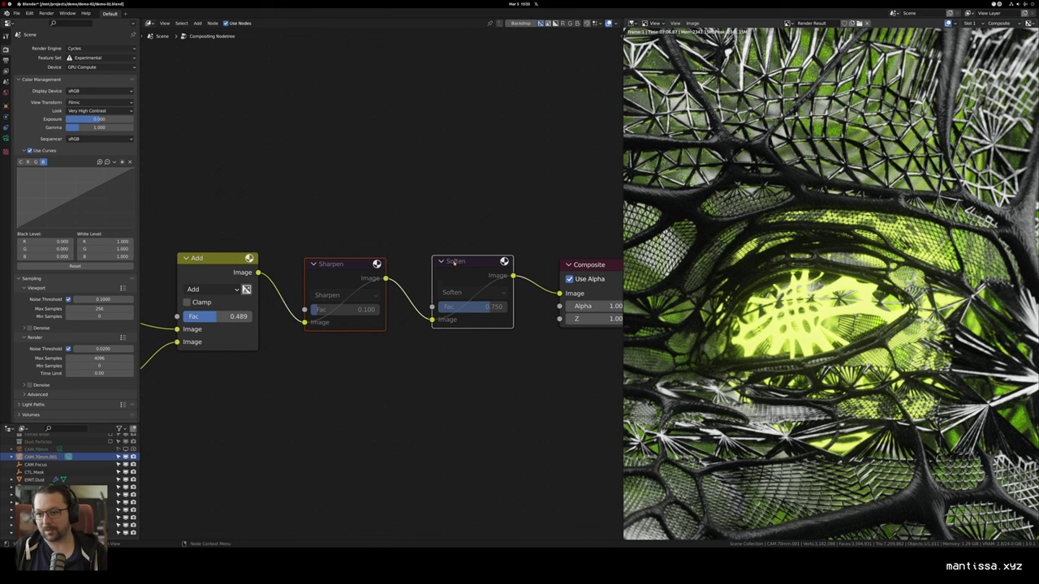
key(m)
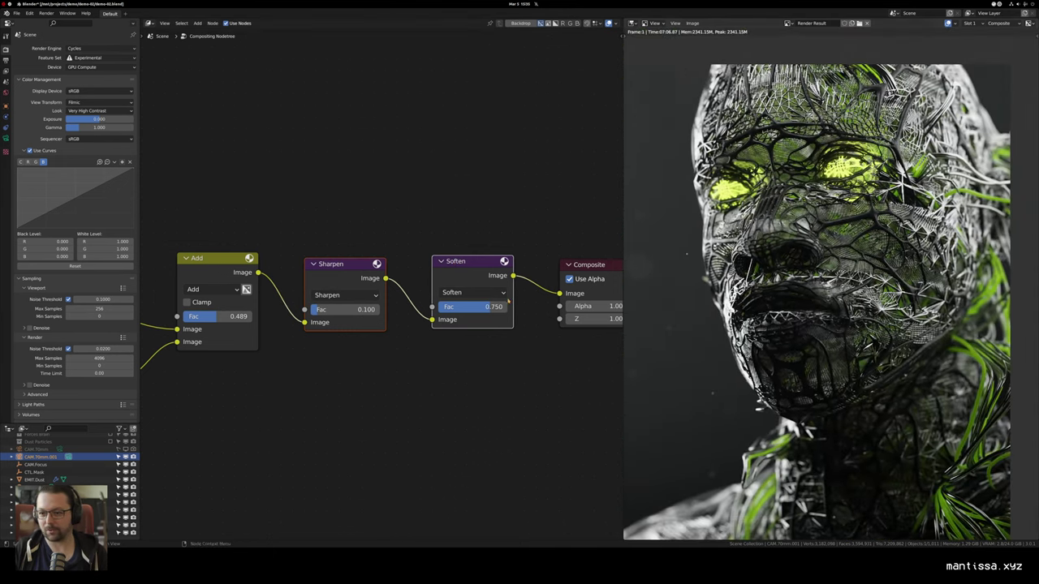
Step: Set the output resolution percentage to 200%
scroll(509, 302, right, 5)
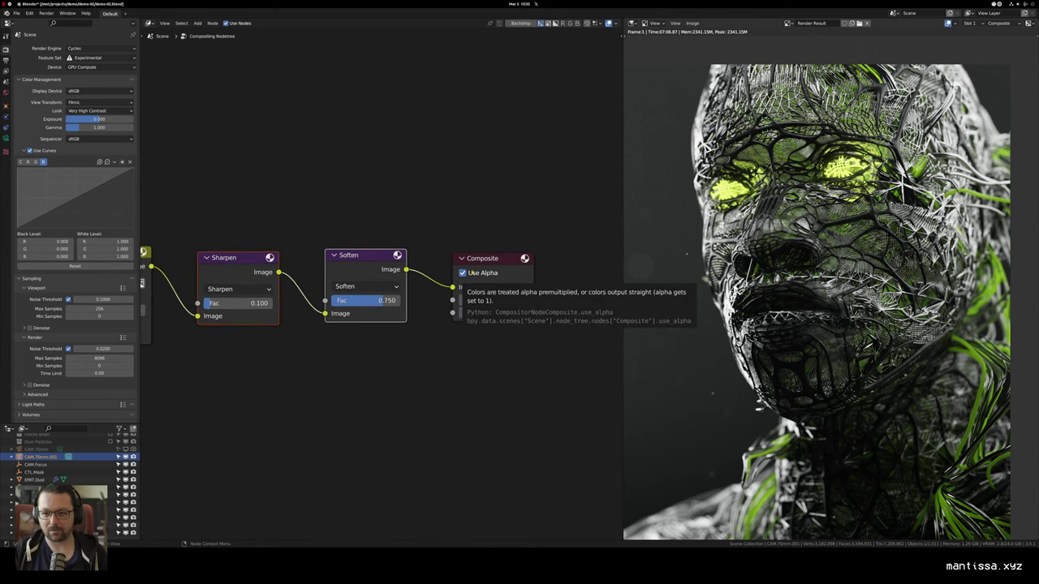
scroll(394, 203, down, 4)
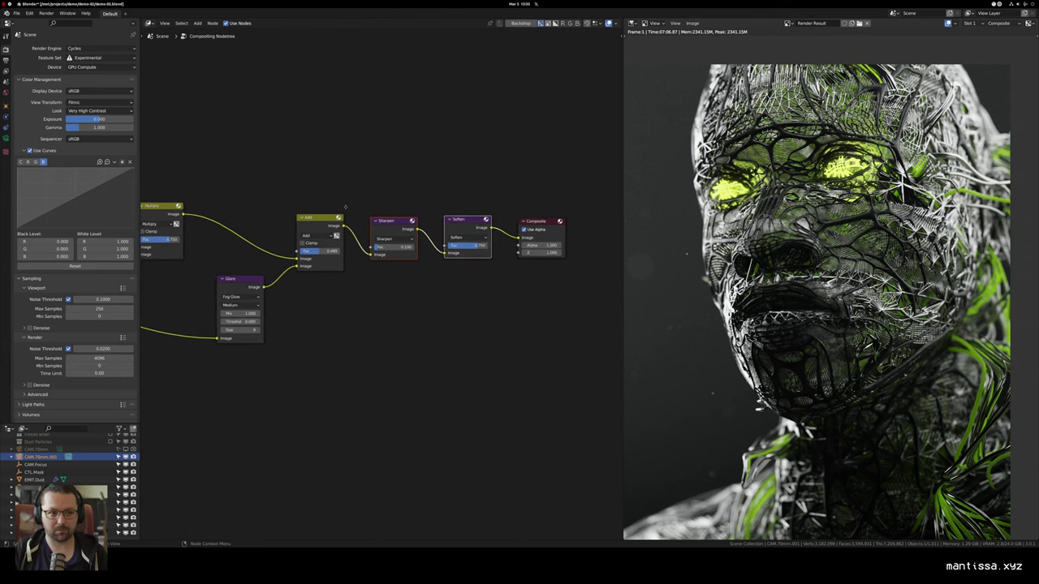
scroll(367, 212, left, 1)
click(6, 60)
click(102, 74)
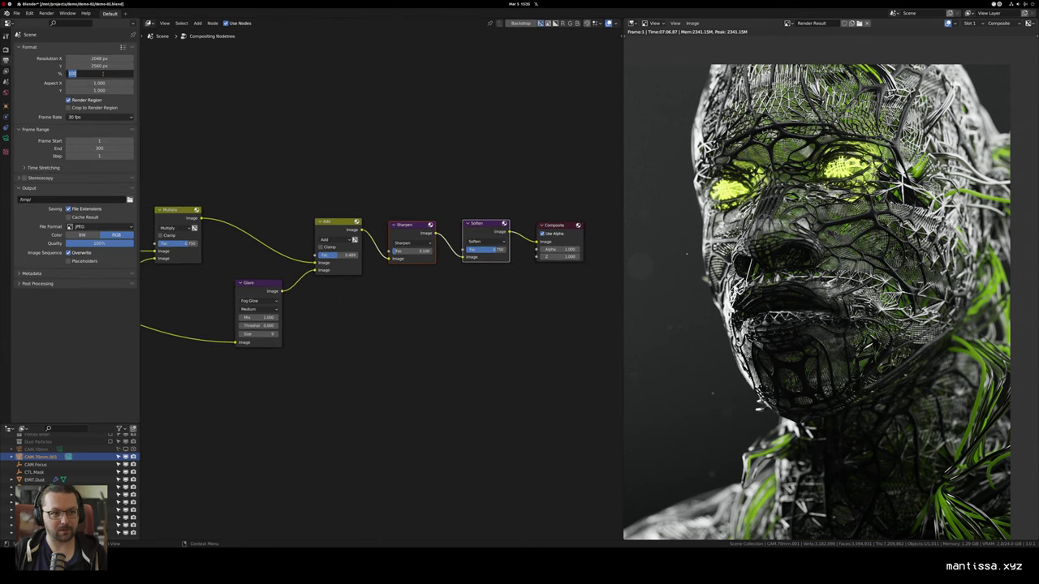
text(200)
key(Return)
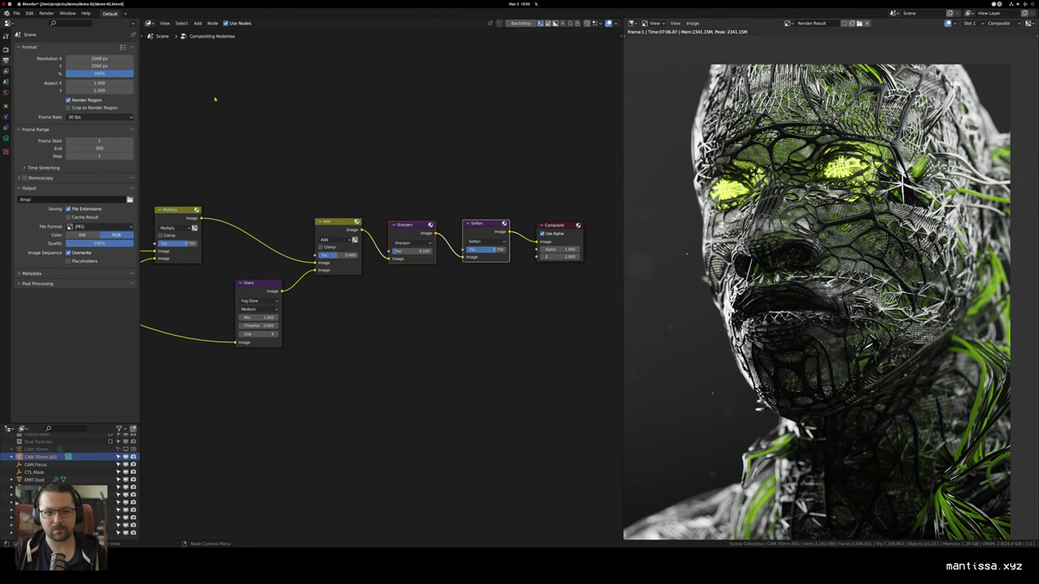
Step: Set the final render's noise threshold to 0.025 and its maximum samples to 2048
click(6, 50)
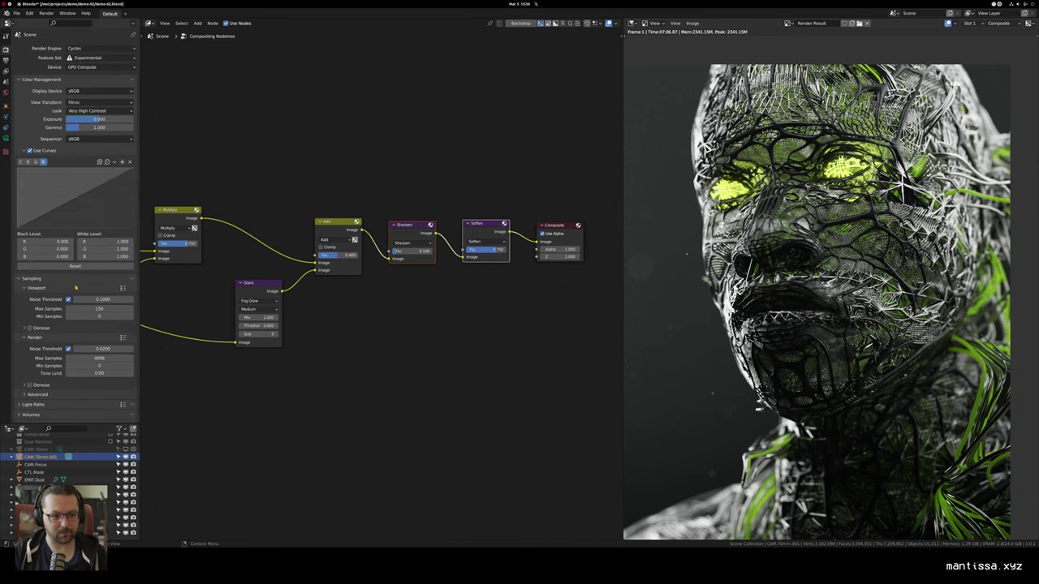
click(106, 349)
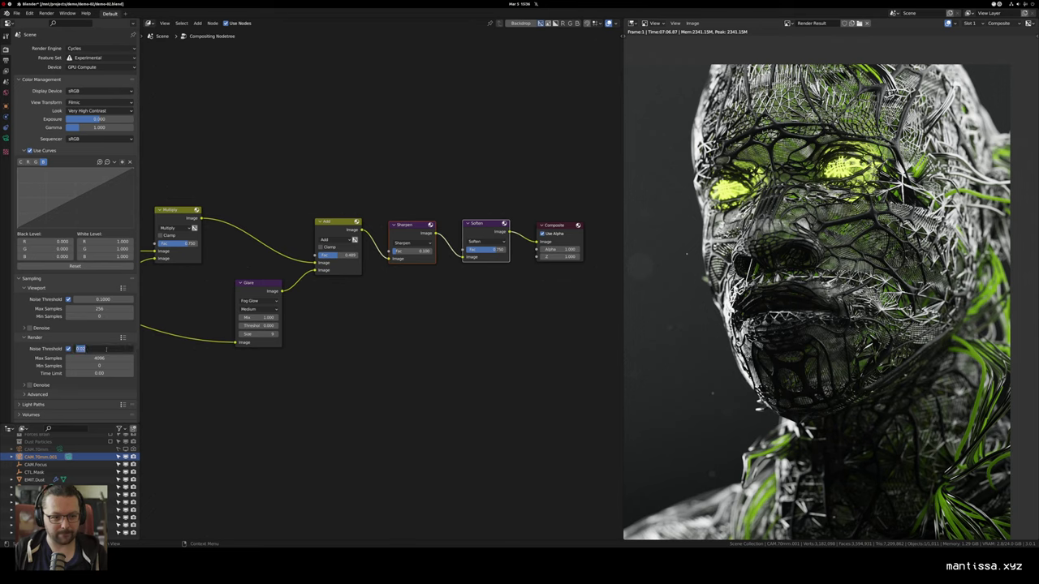
text(.025)
key(Return)
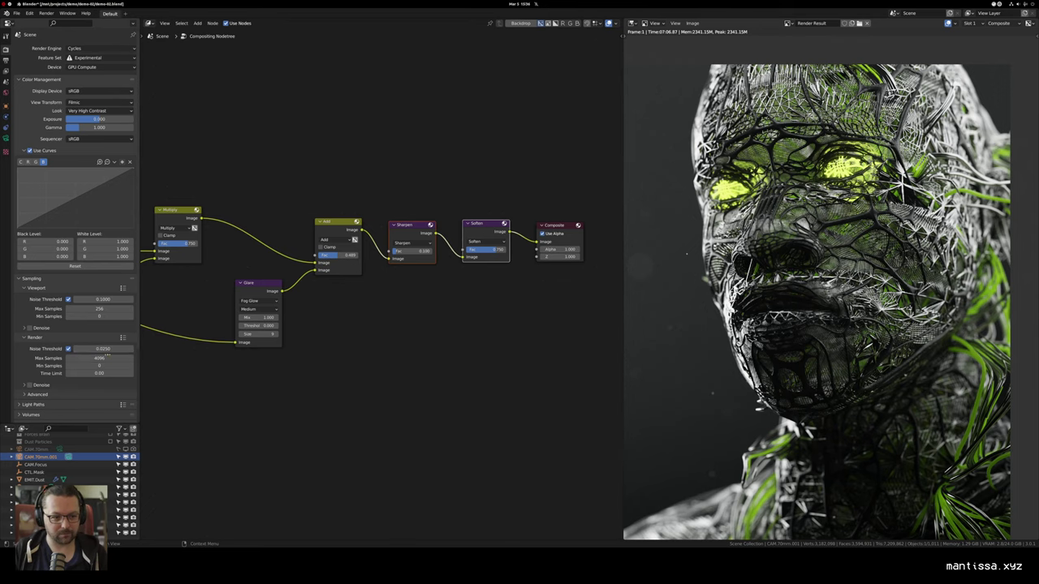
click(99, 359)
text(2048)
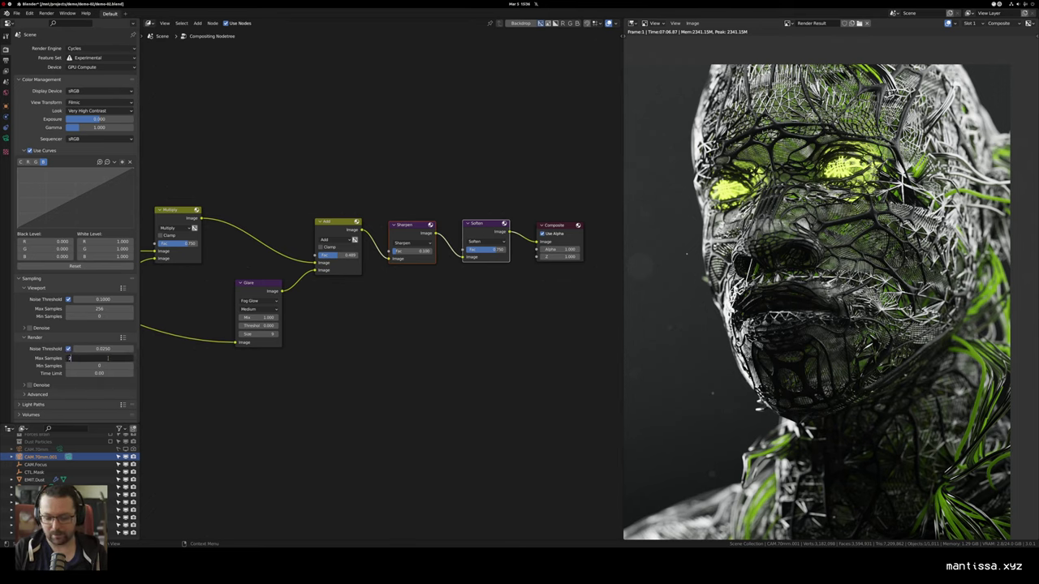
key(Return)
Step: Save the blend file and start the final image render
scroll(328, 332, down, 1)
drag(328, 332, 350, 311)
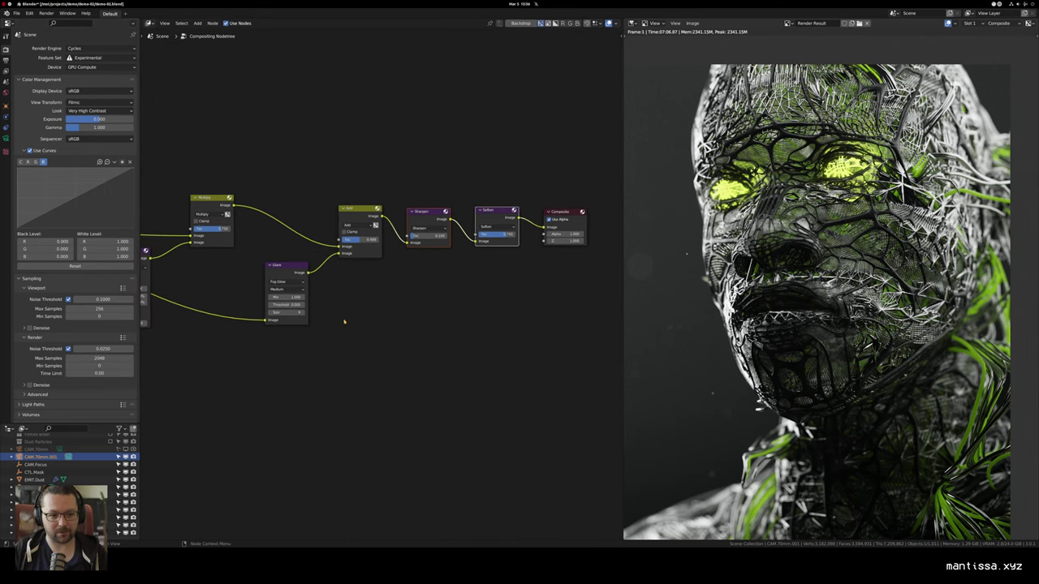
key(ctrl+s)
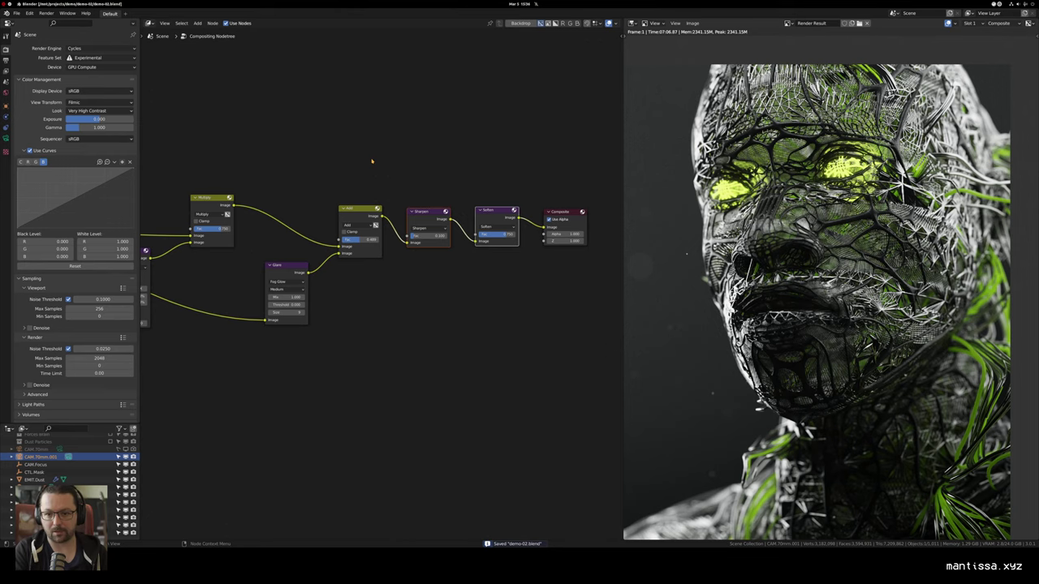
key(F12)
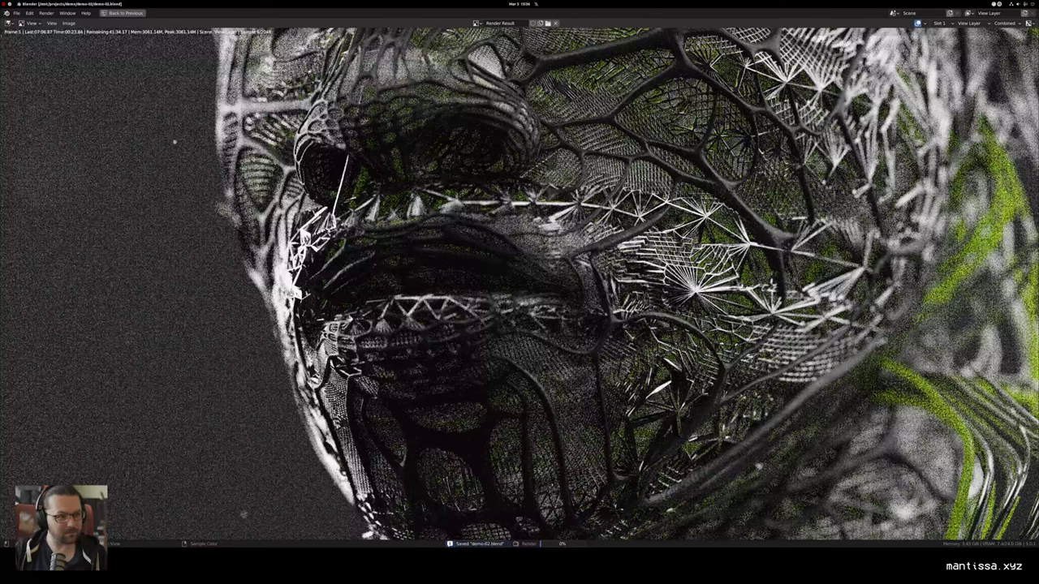
Step: Examine the progressing render around the mouth and eyes, then across the whole head and neck
key(alt+Tab)
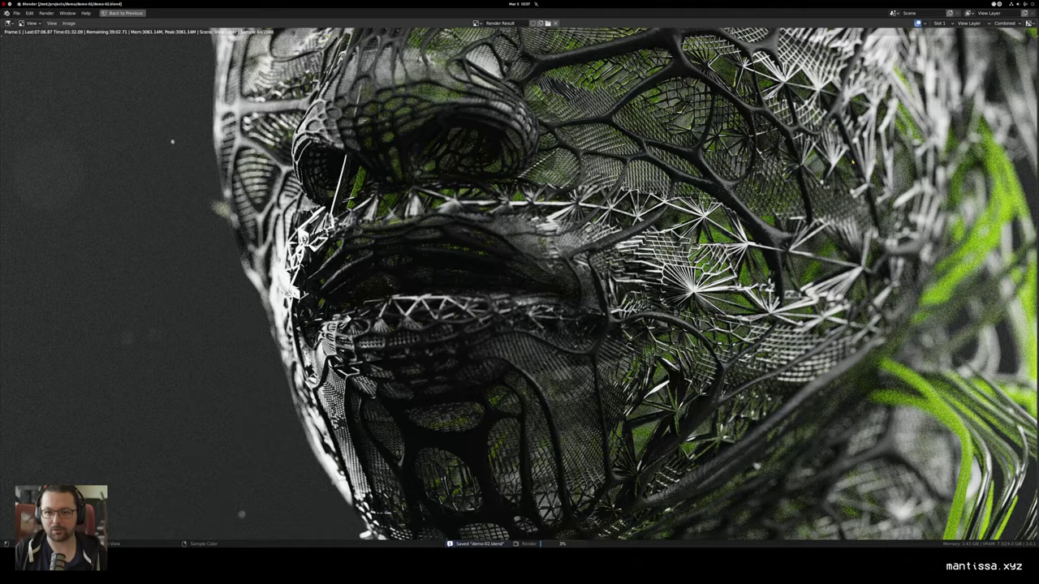
drag(519, 162, 518, 439)
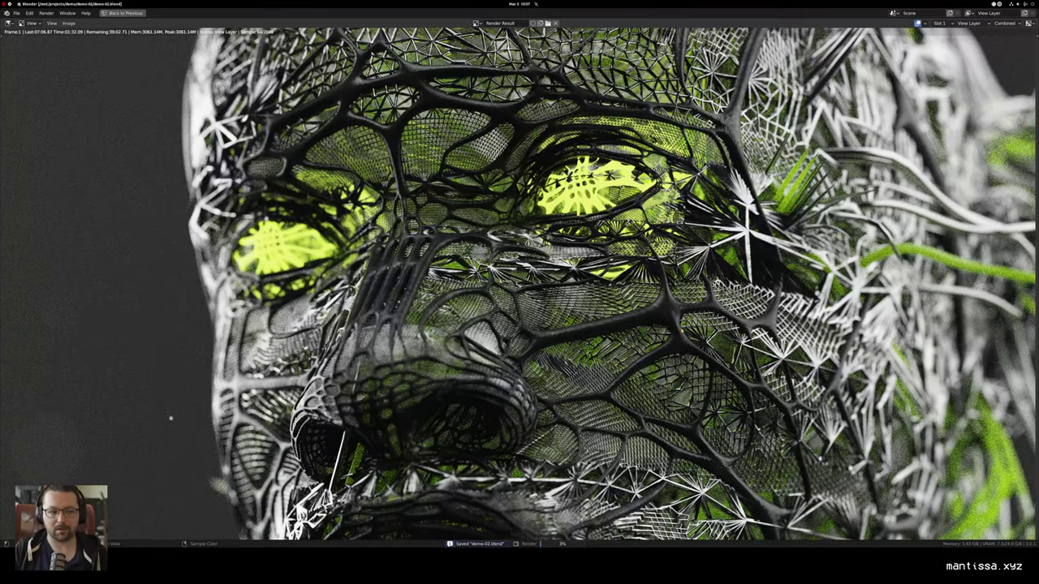
drag(518, 398, 523, 439)
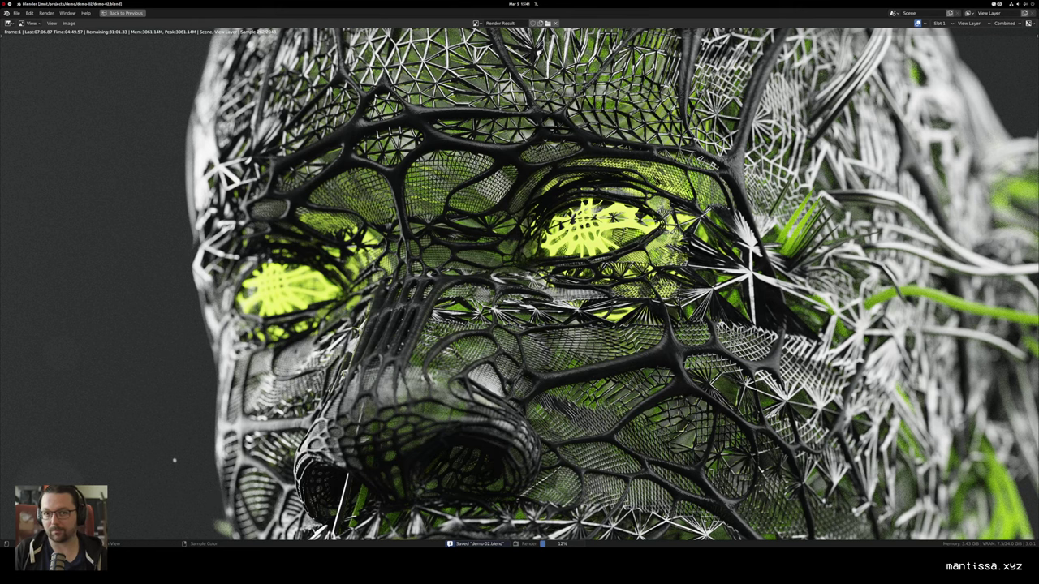
scroll(639, 233, down, 2)
drag(345, 378, 305, 330)
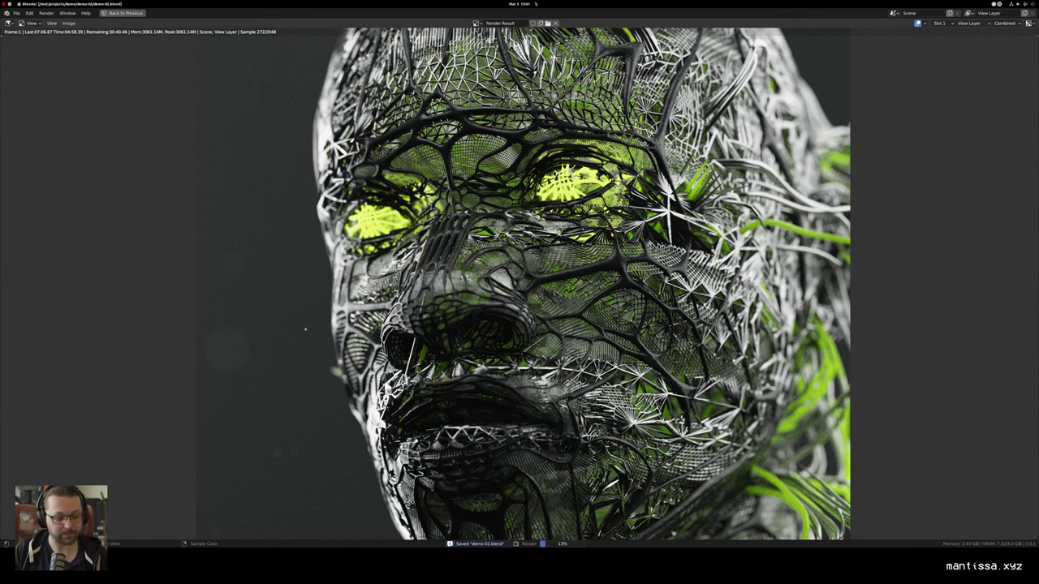
scroll(612, 234, down, 1)
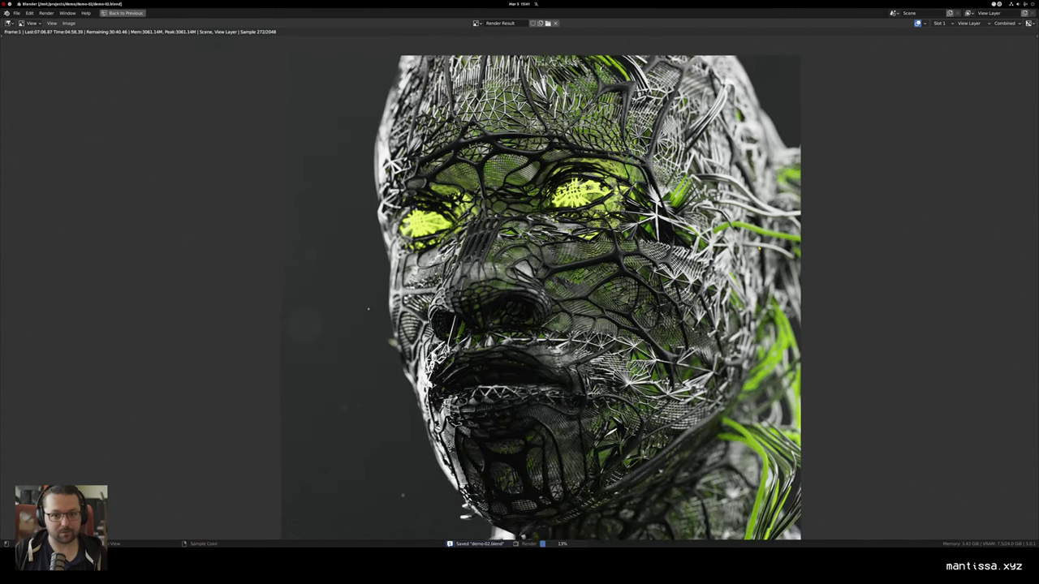
drag(659, 261, 586, 233)
drag(489, 224, 546, 227)
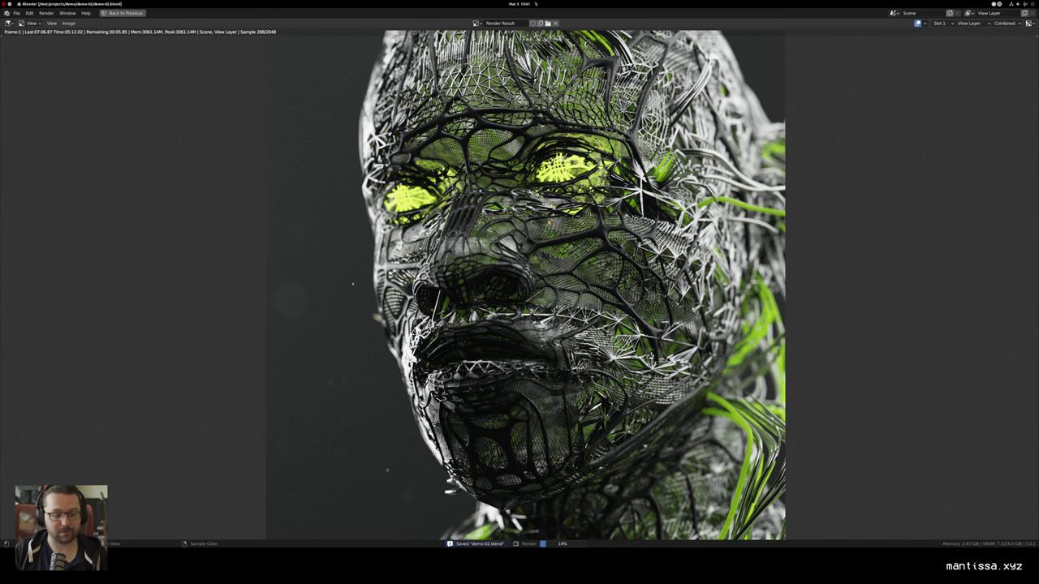
scroll(550, 223, down, 1)
drag(554, 231, 522, 210)
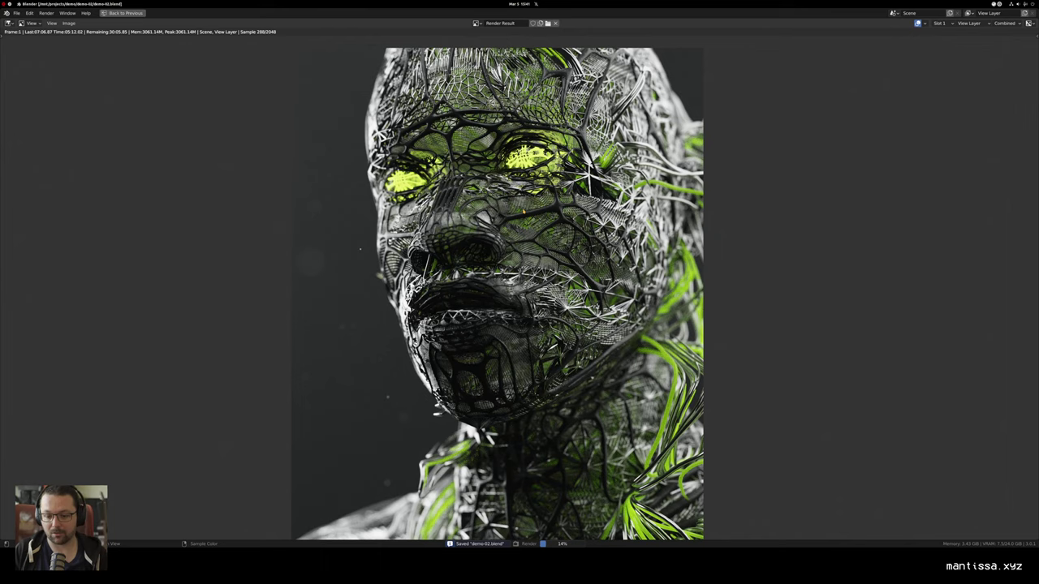